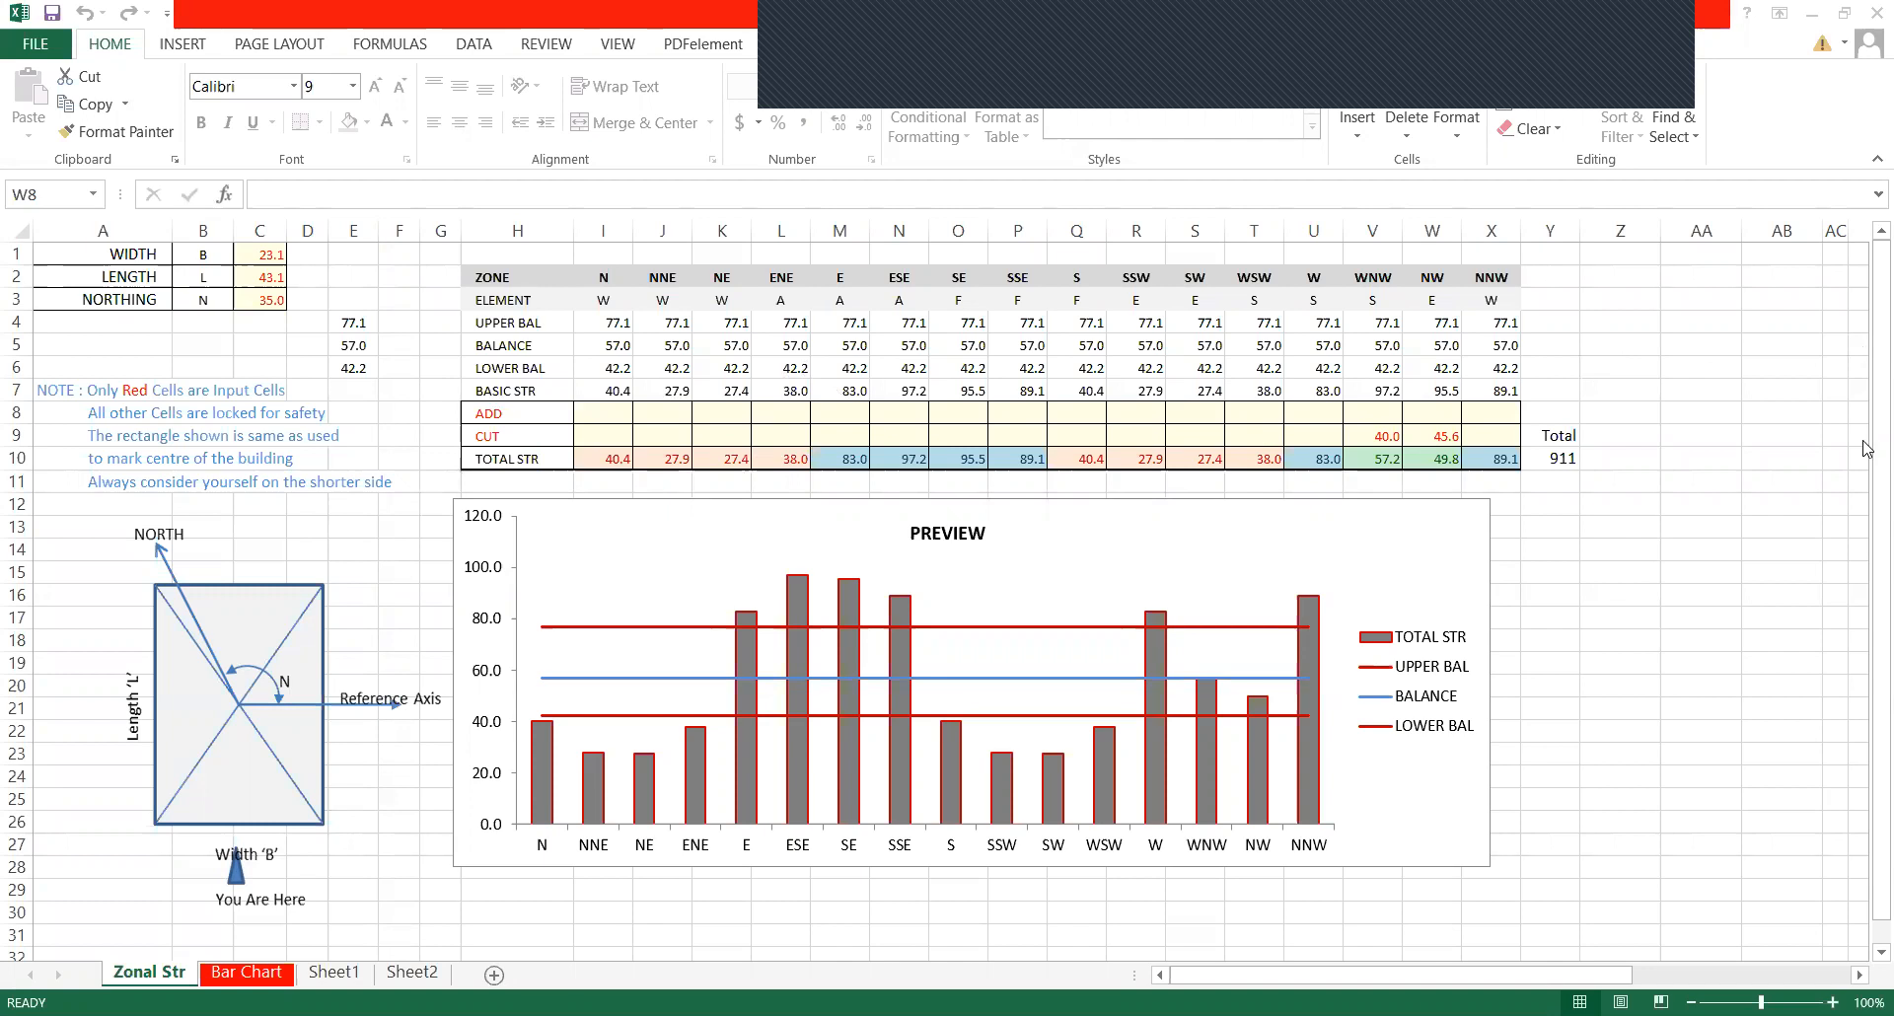
{"action": "left_click_drag", "start_coordinate": [1864, 503], "coordinate": [1865, 361]}
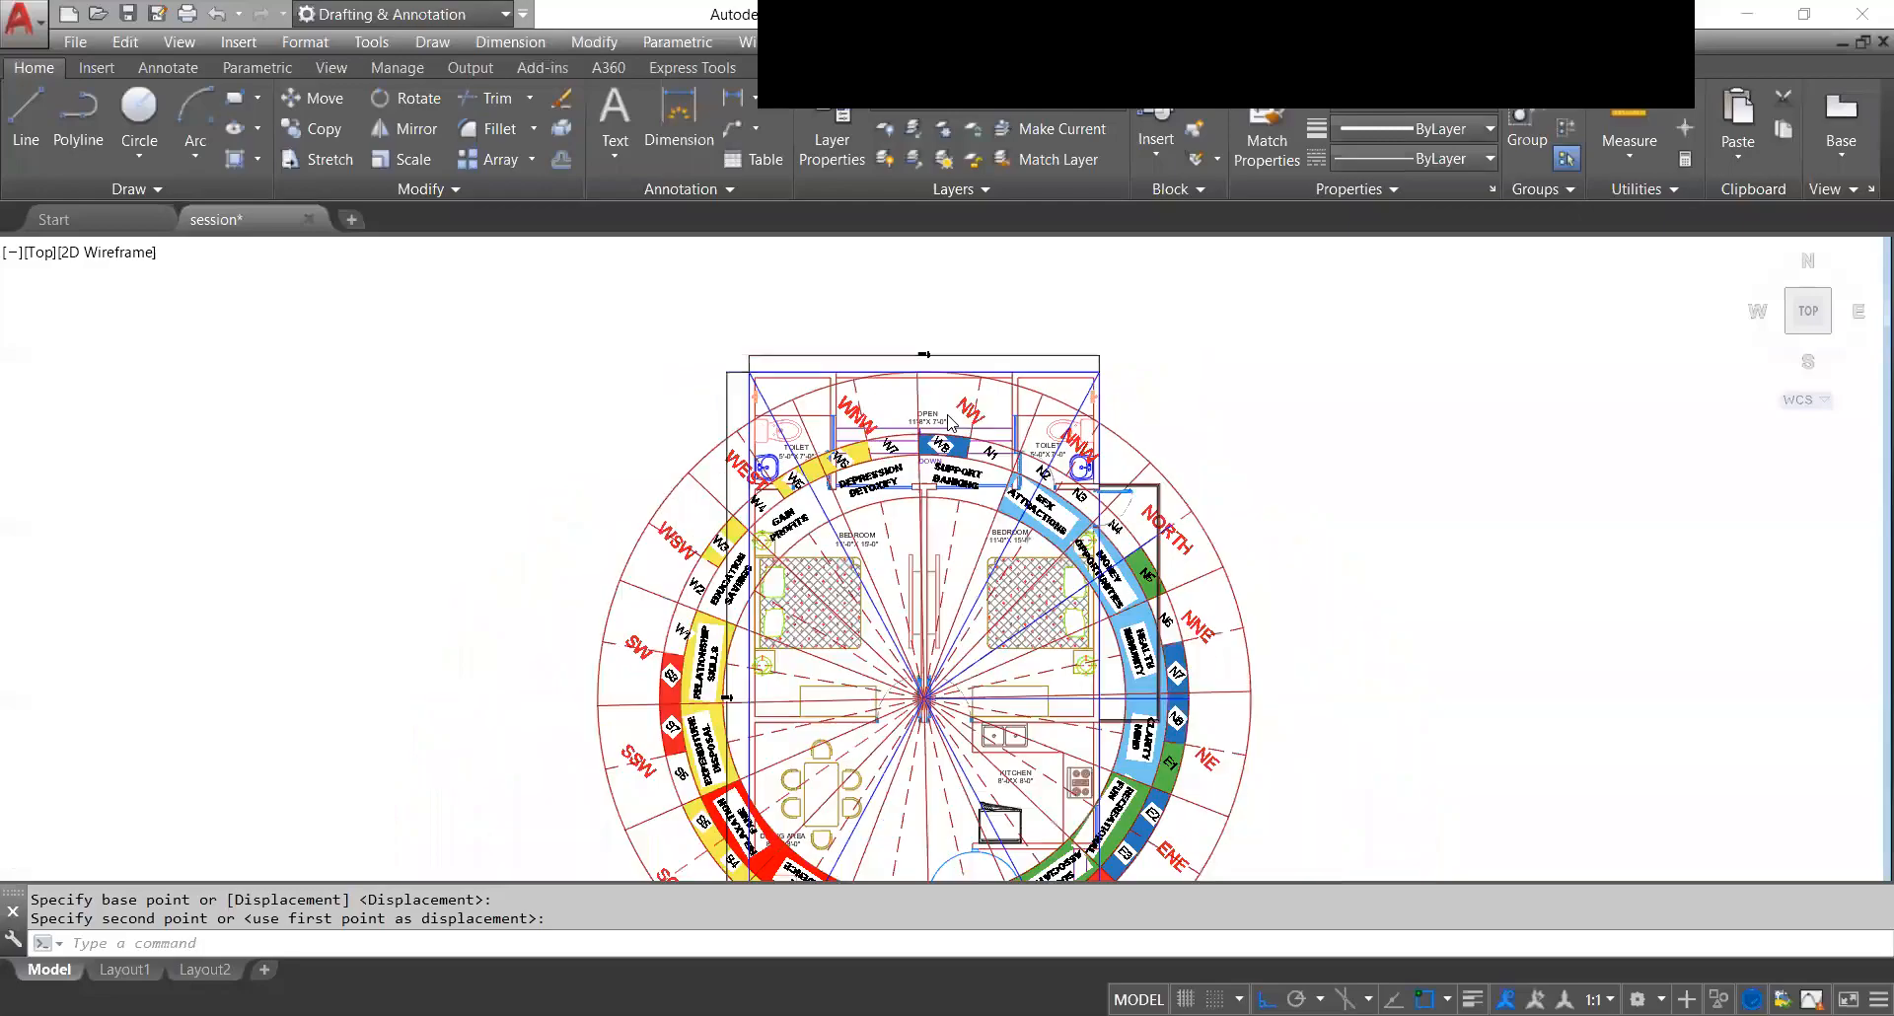
Examine the house plan with the directional zone wheel overlaid on it, along with the neighbouring drawings.
{"action": "scroll", "coordinate": [962, 589], "scroll_direction": "down", "scroll_amount": 3}
{"action": "scroll", "coordinate": [962, 589], "scroll_direction": "up", "scroll_amount": 2}
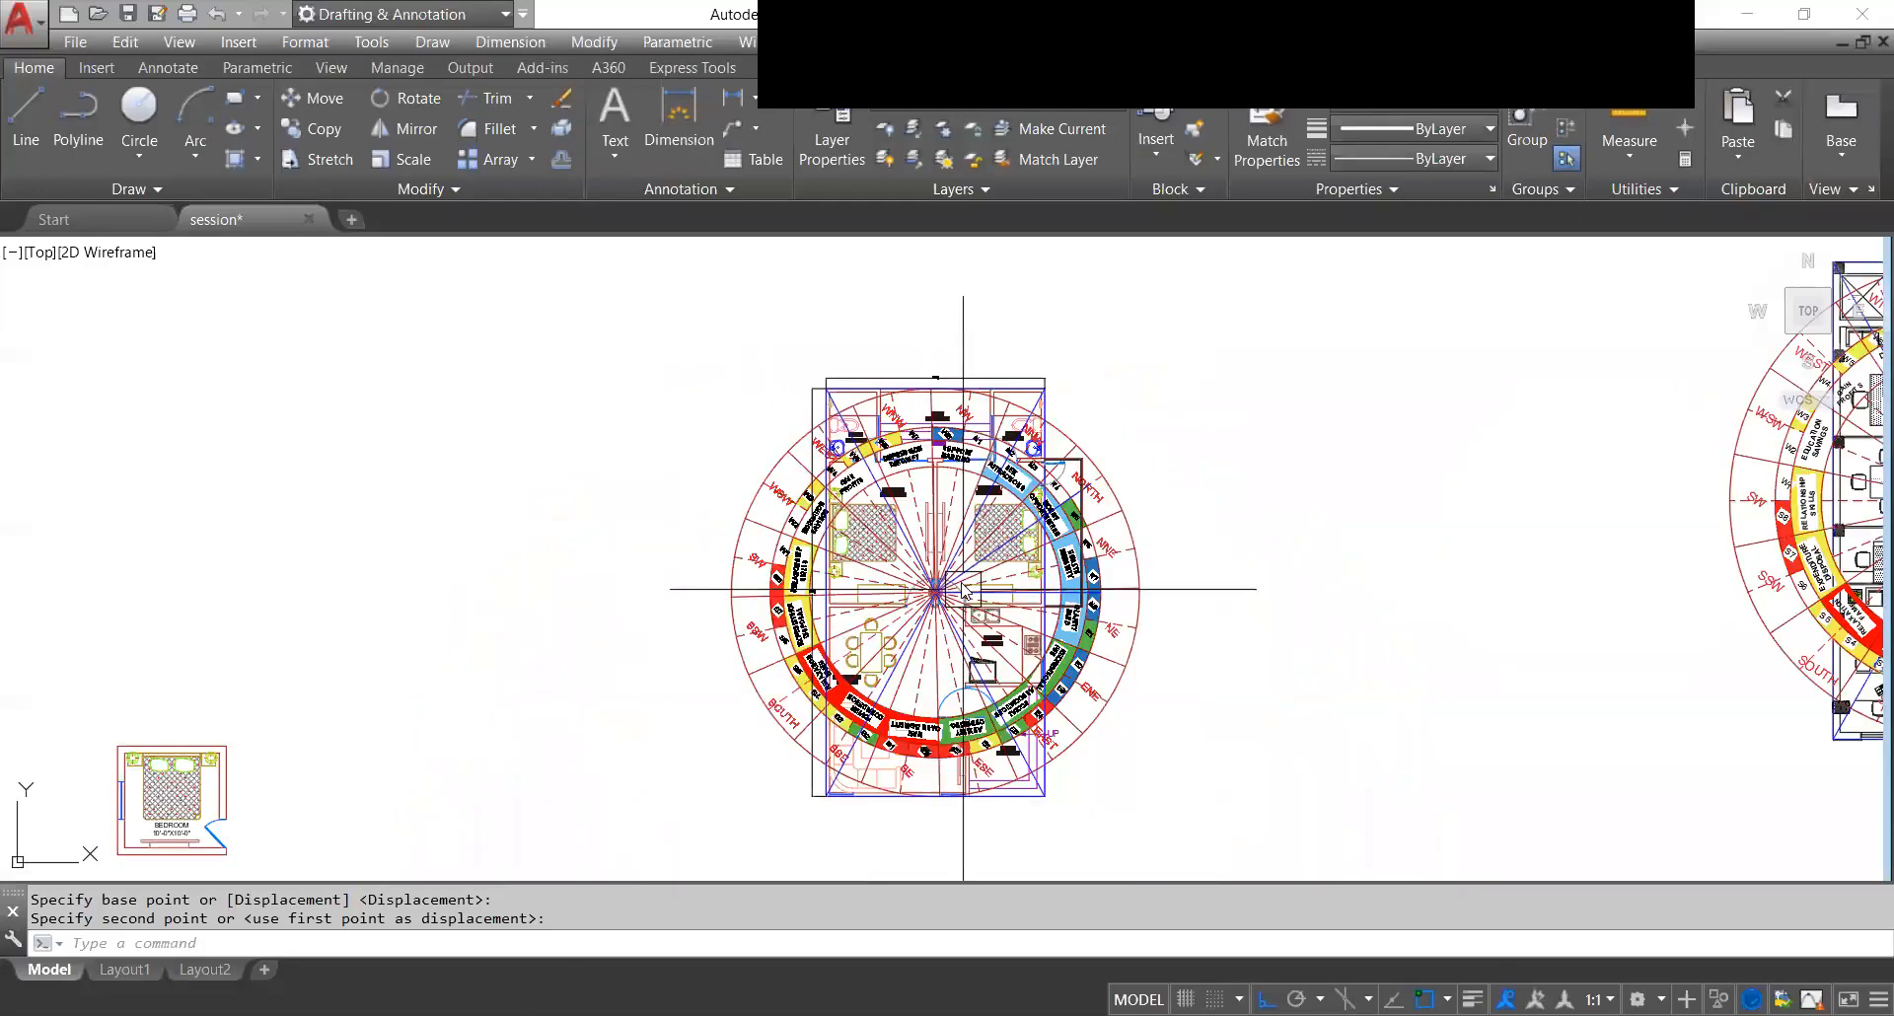
{"action": "scroll", "coordinate": [937, 512], "scroll_direction": "up", "scroll_amount": 2}
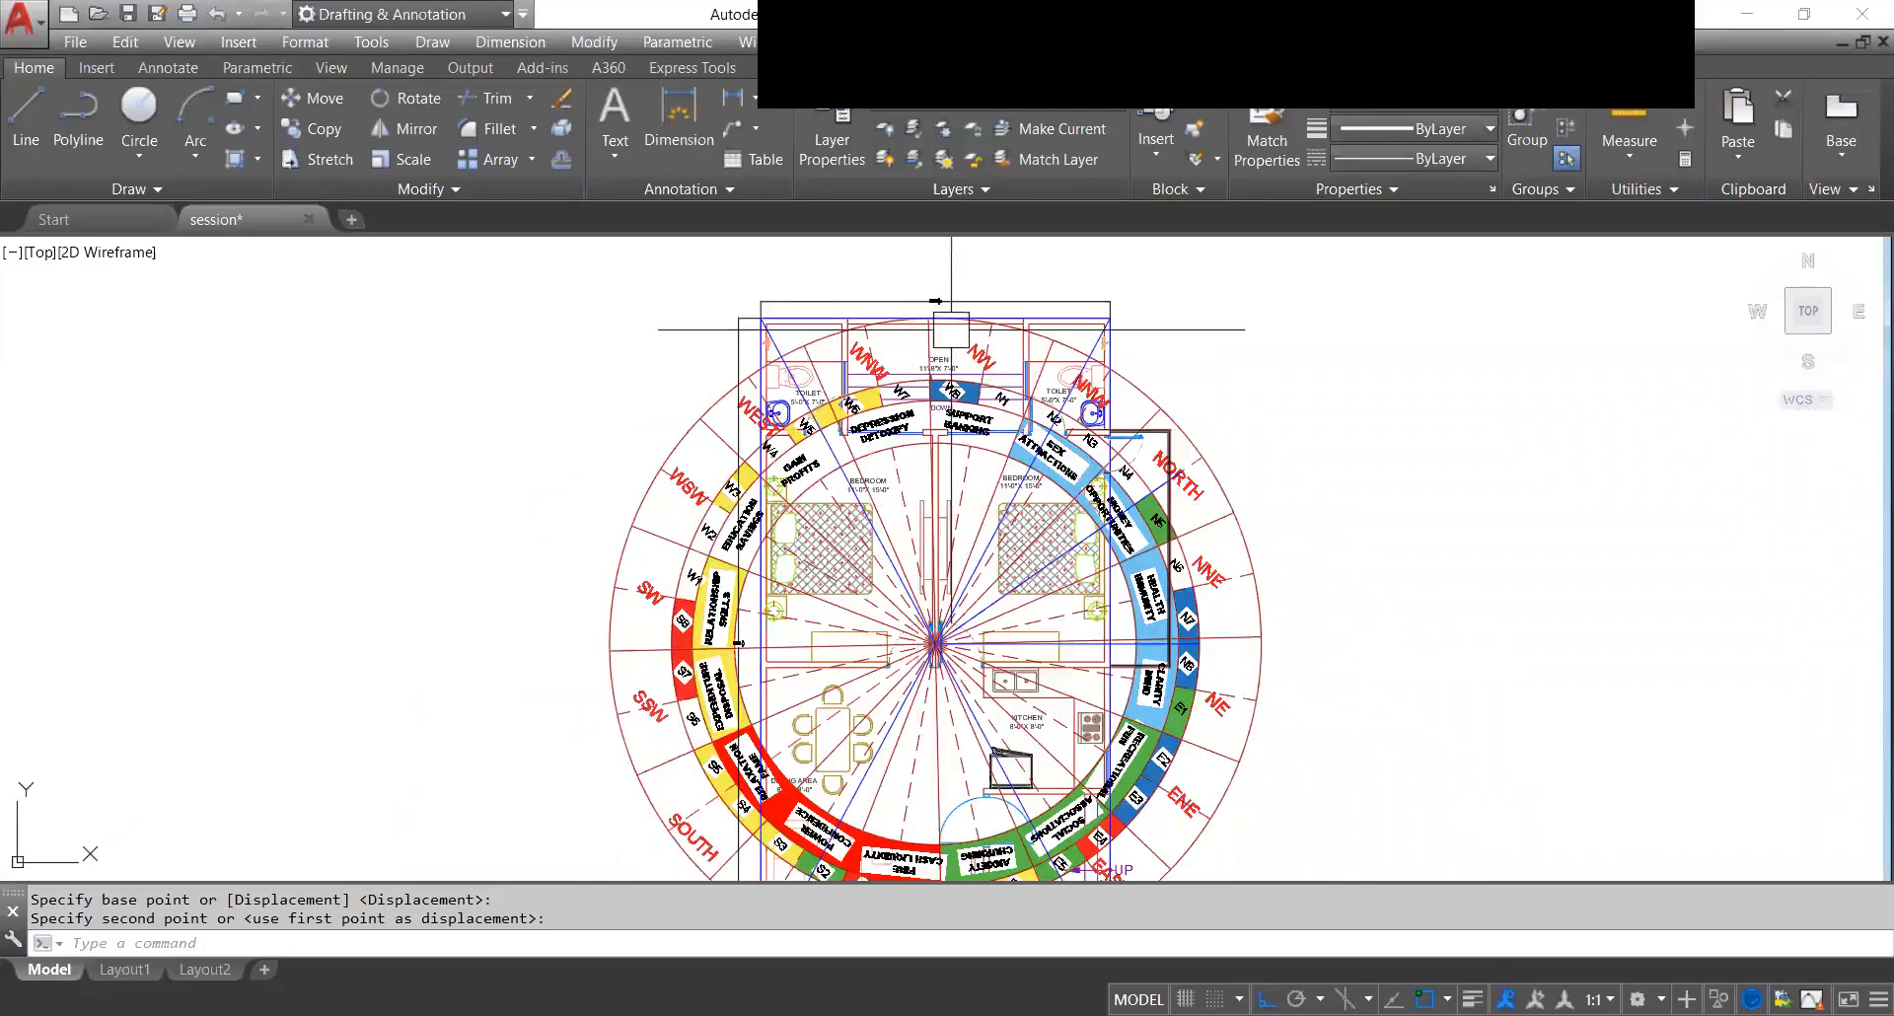
{"action": "scroll", "coordinate": [985, 529], "scroll_direction": "down", "scroll_amount": 3}
{"action": "scroll", "coordinate": [984, 529], "scroll_direction": "up", "scroll_amount": 3}
{"action": "middle_click_drag", "start_coordinate": [985, 529], "coordinate": [964, 622]}
{"action": "scroll", "coordinate": [967, 592], "scroll_direction": "down", "scroll_amount": 4}
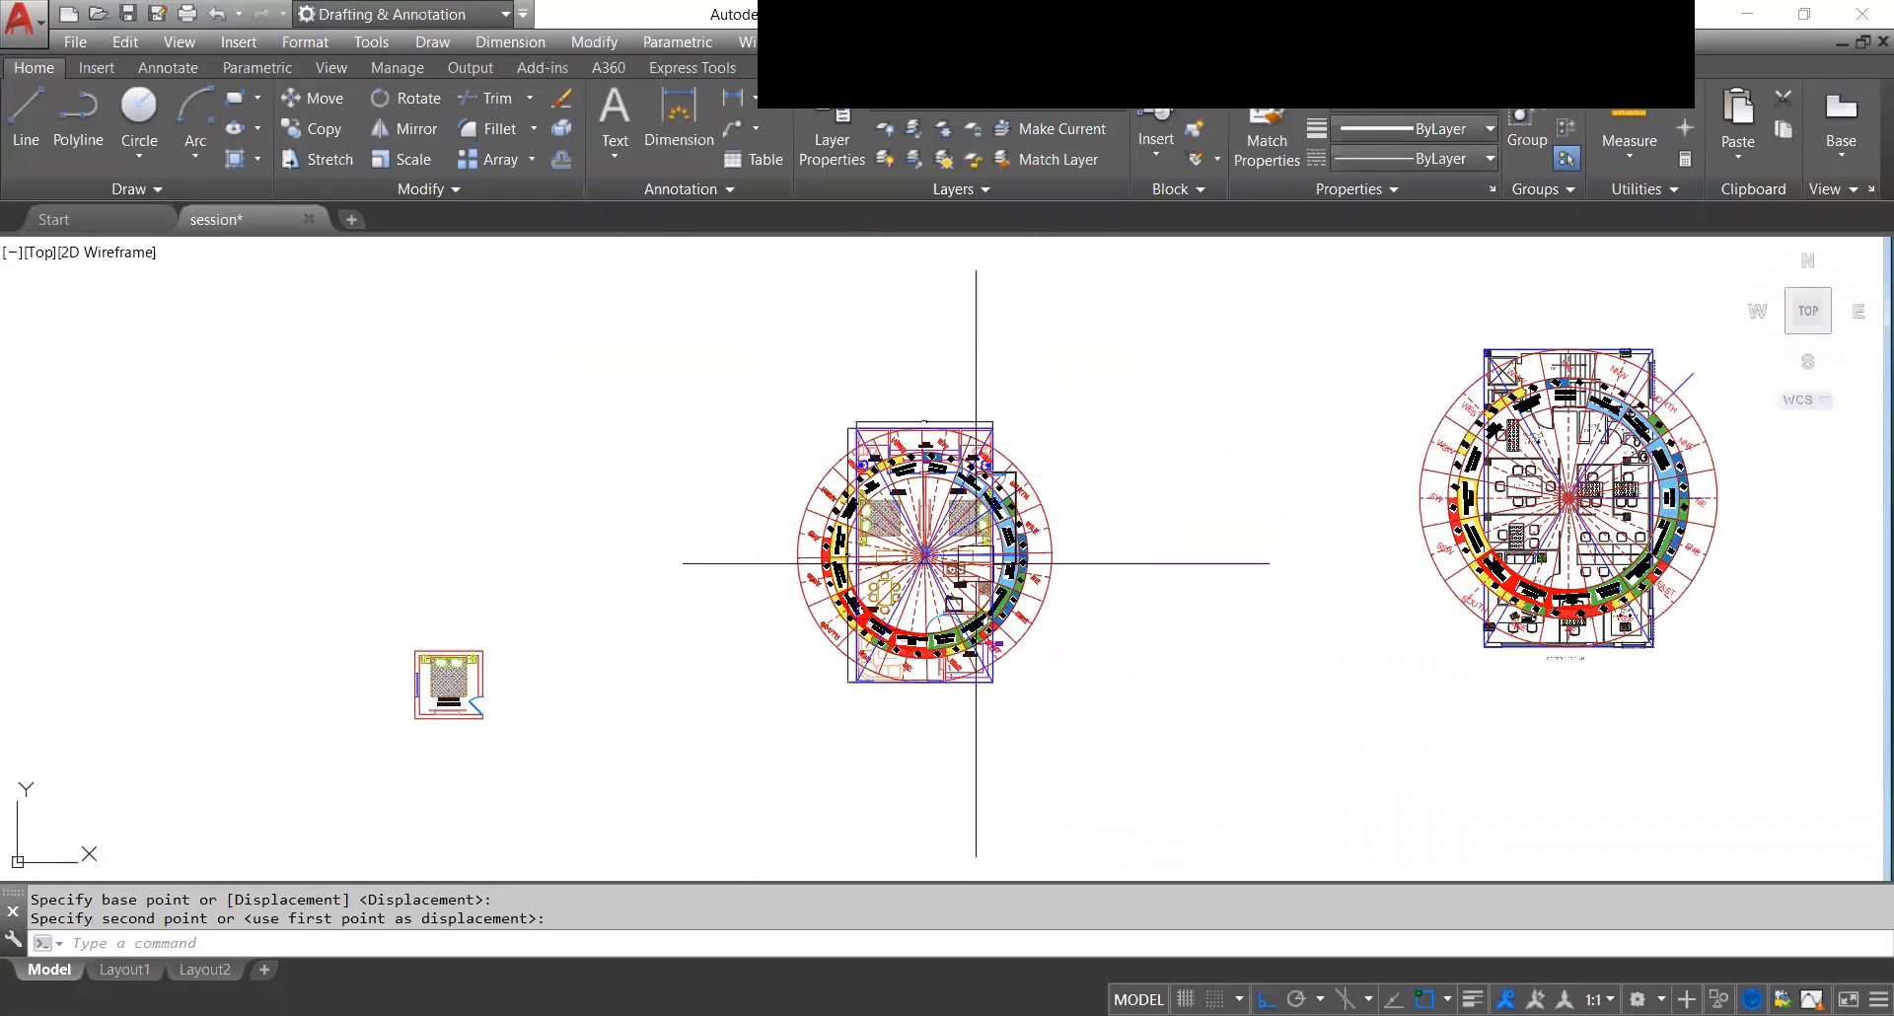
{"action": "scroll", "coordinate": [986, 524], "scroll_direction": "up", "scroll_amount": 2}
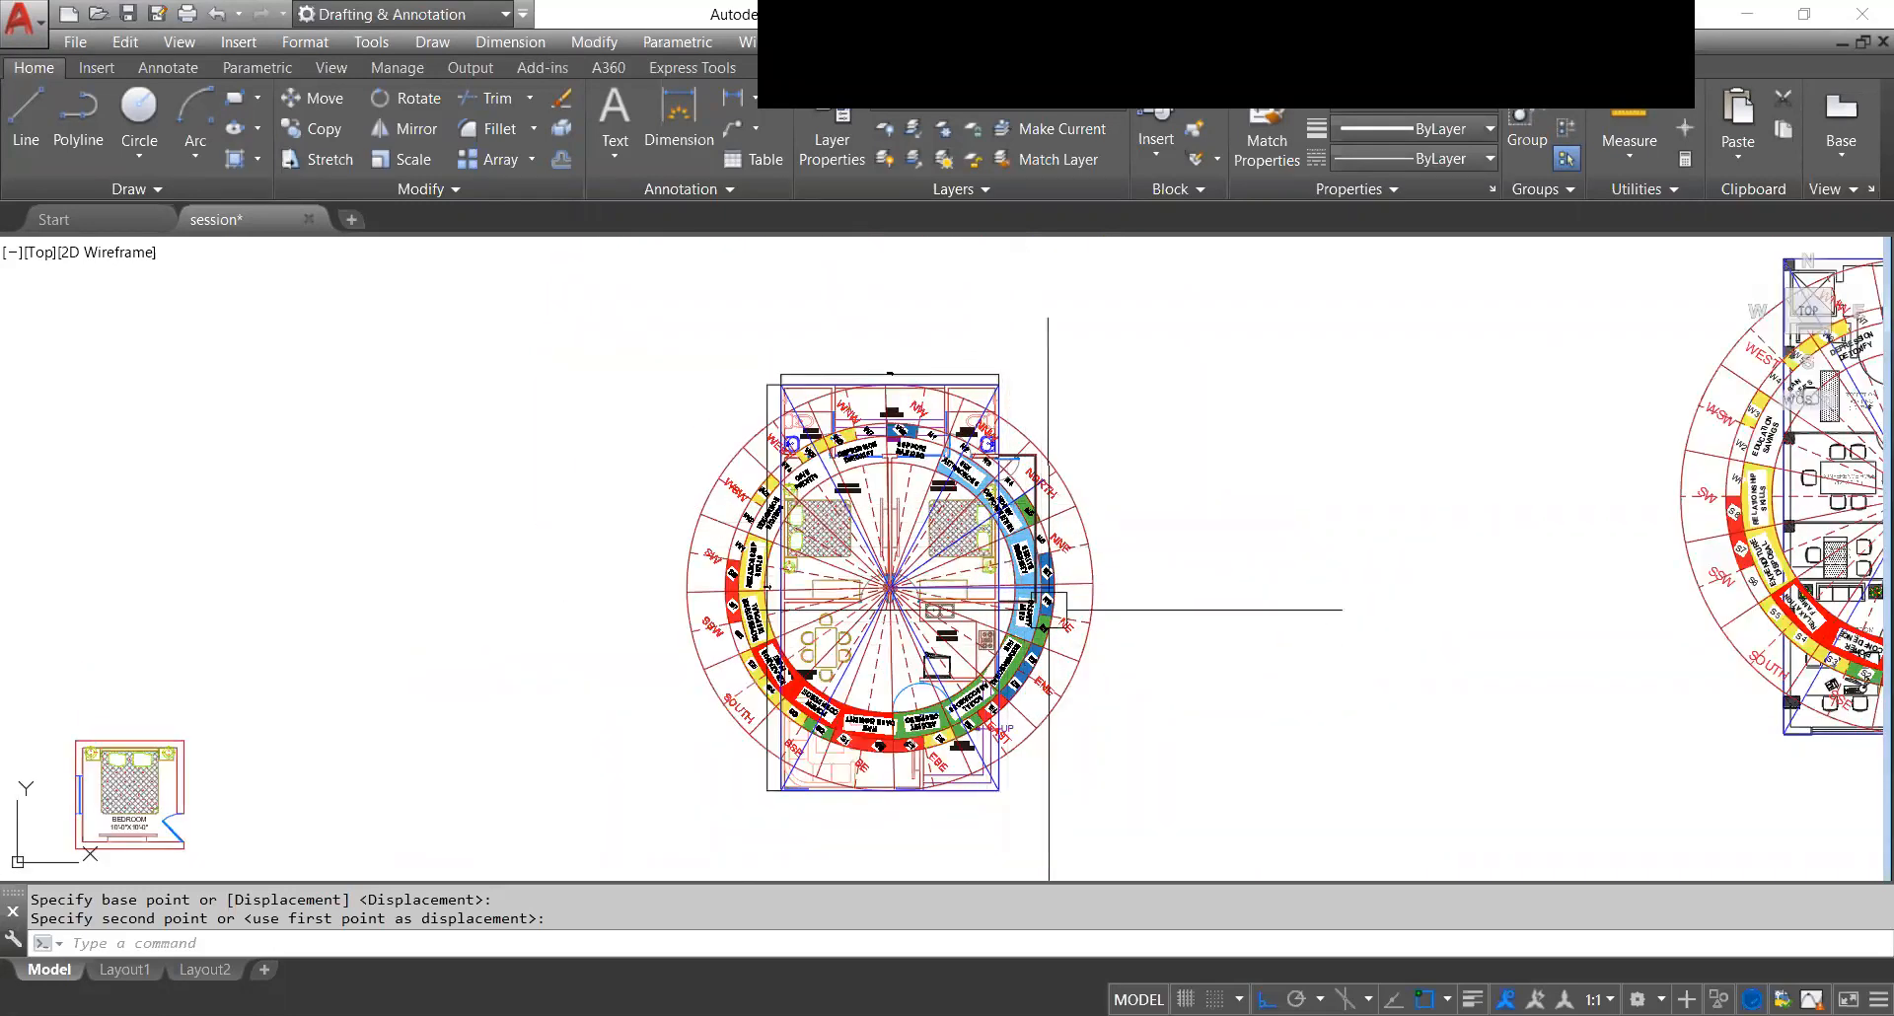
Move the directional zone wheel horizontally off the house plan into the empty space between the two plans.
{"action": "left_click", "coordinate": [1071, 631]}
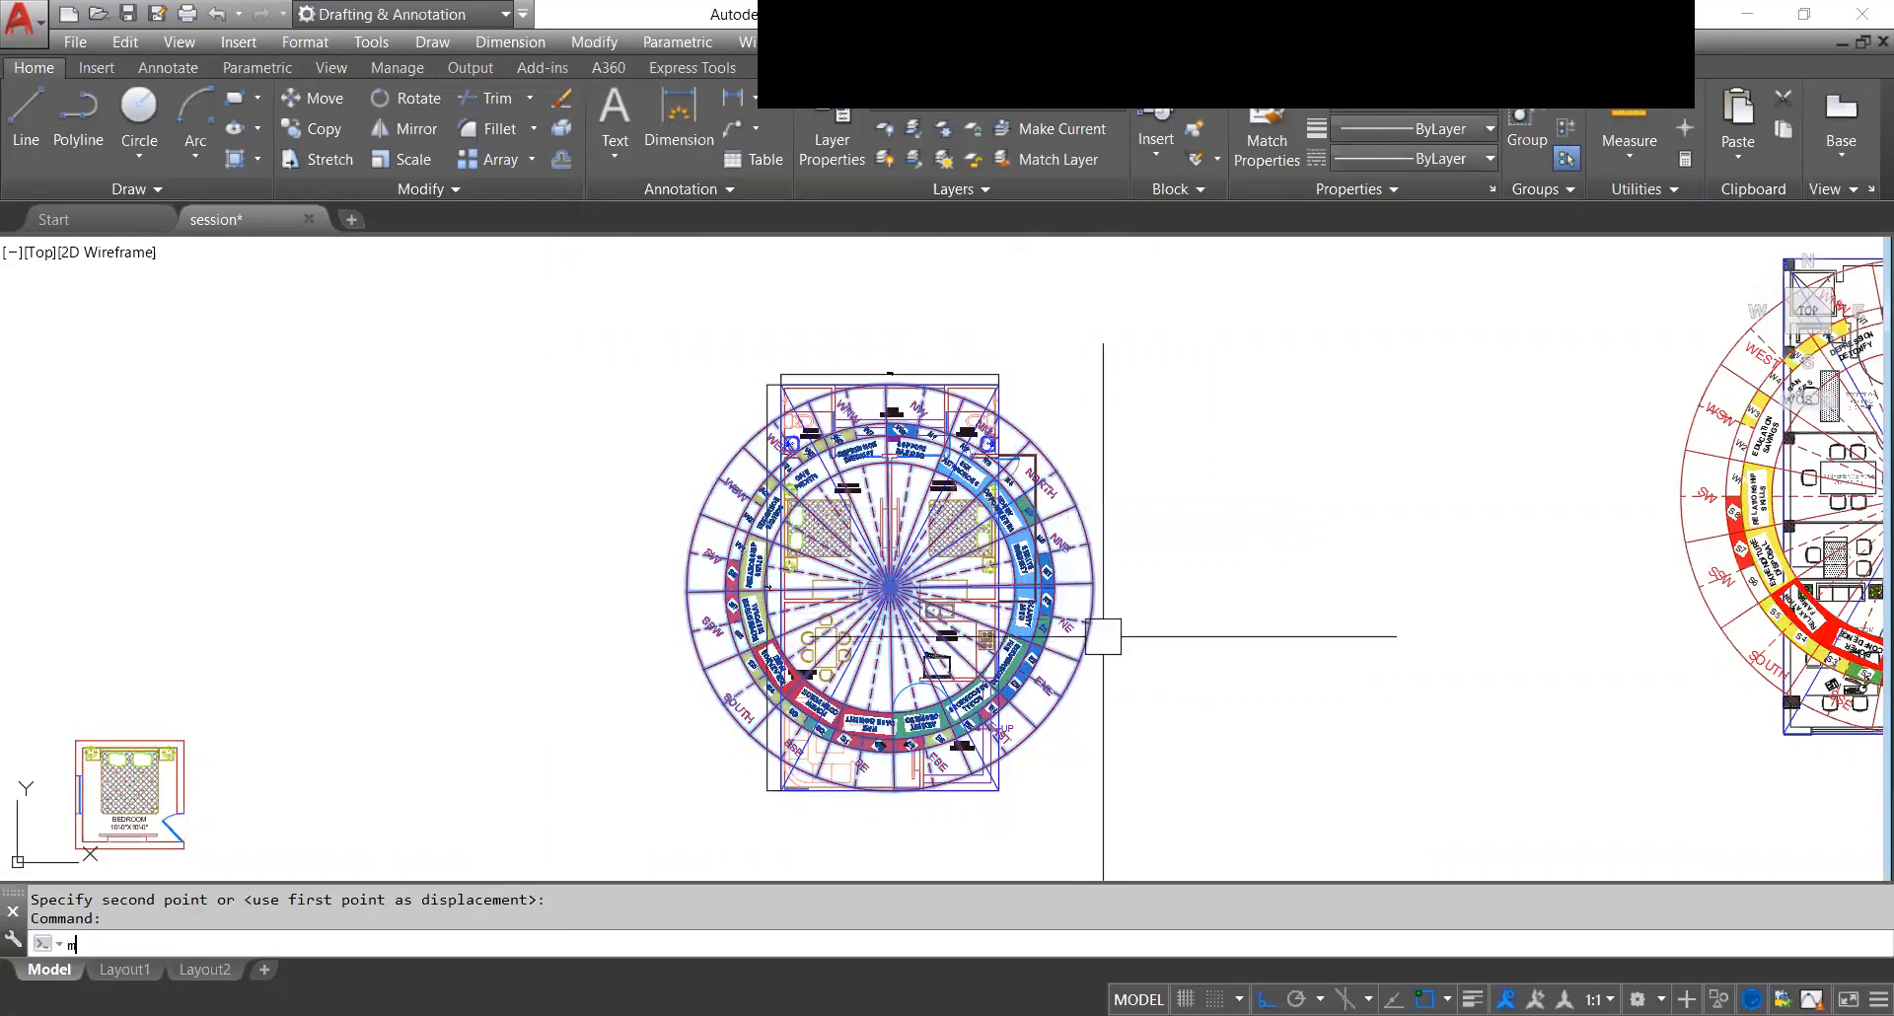
{"action": "key", "text": "Return"}
{"action": "left_click", "coordinate": [1032, 631]}
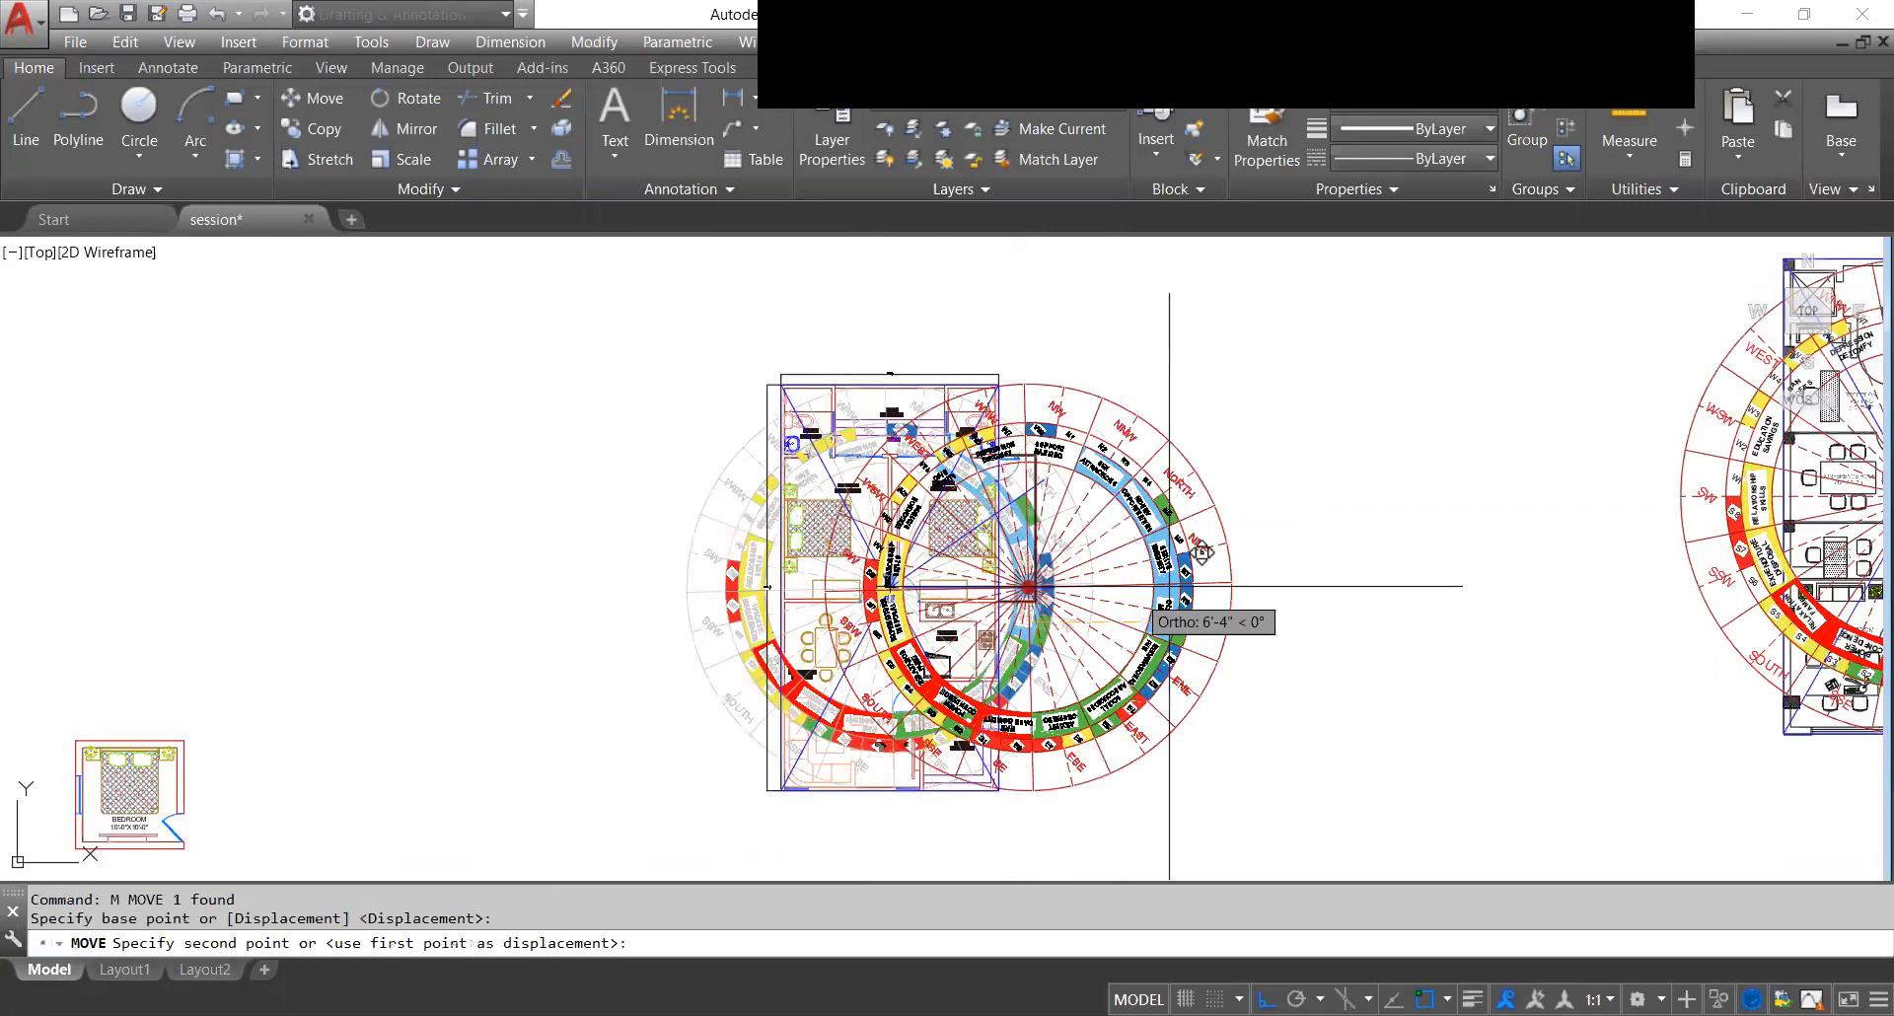
{"action": "left_click", "coordinate": [1476, 587]}
Examine the uncovered house plan, focusing on the outlined projection beside the bedroom and the diagonals crossing at the centre.
{"action": "scroll", "coordinate": [1006, 499], "scroll_direction": "up", "scroll_amount": 5}
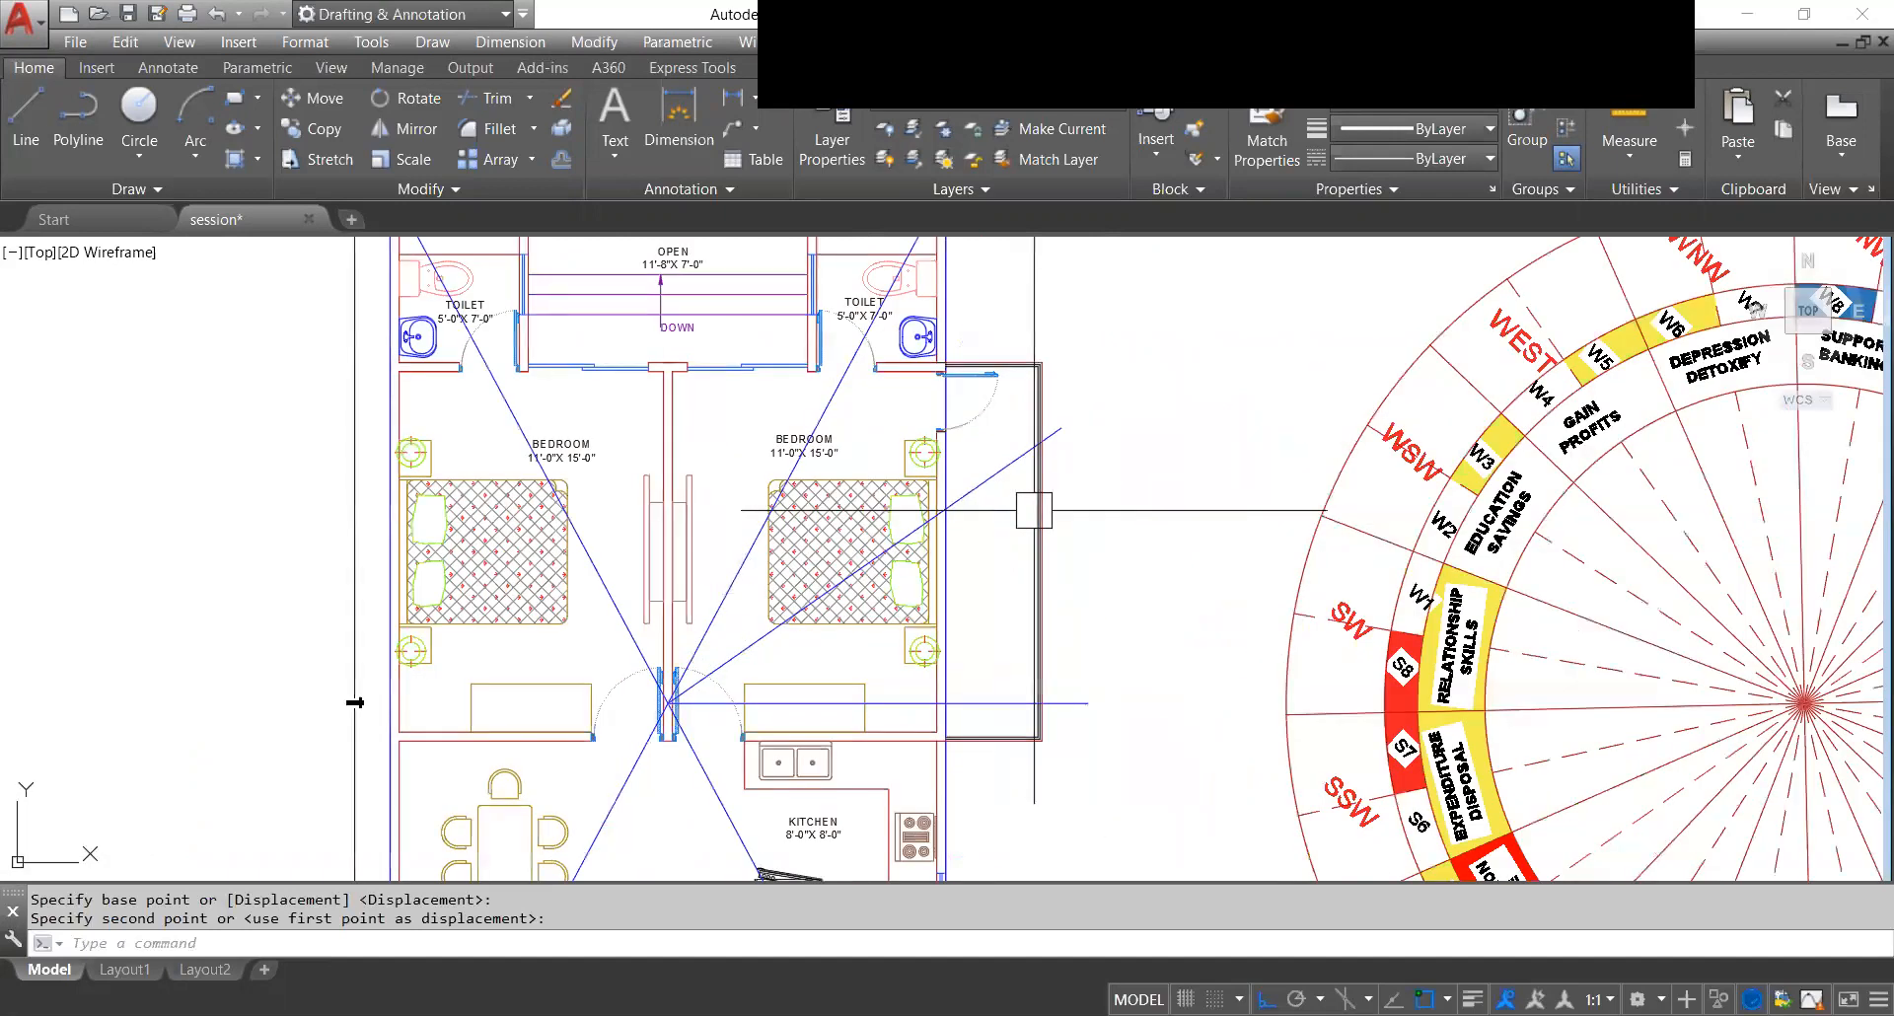
{"action": "scroll", "coordinate": [999, 338], "scroll_direction": "up", "scroll_amount": 2}
{"action": "scroll", "coordinate": [1000, 337], "scroll_direction": "down", "scroll_amount": 2}
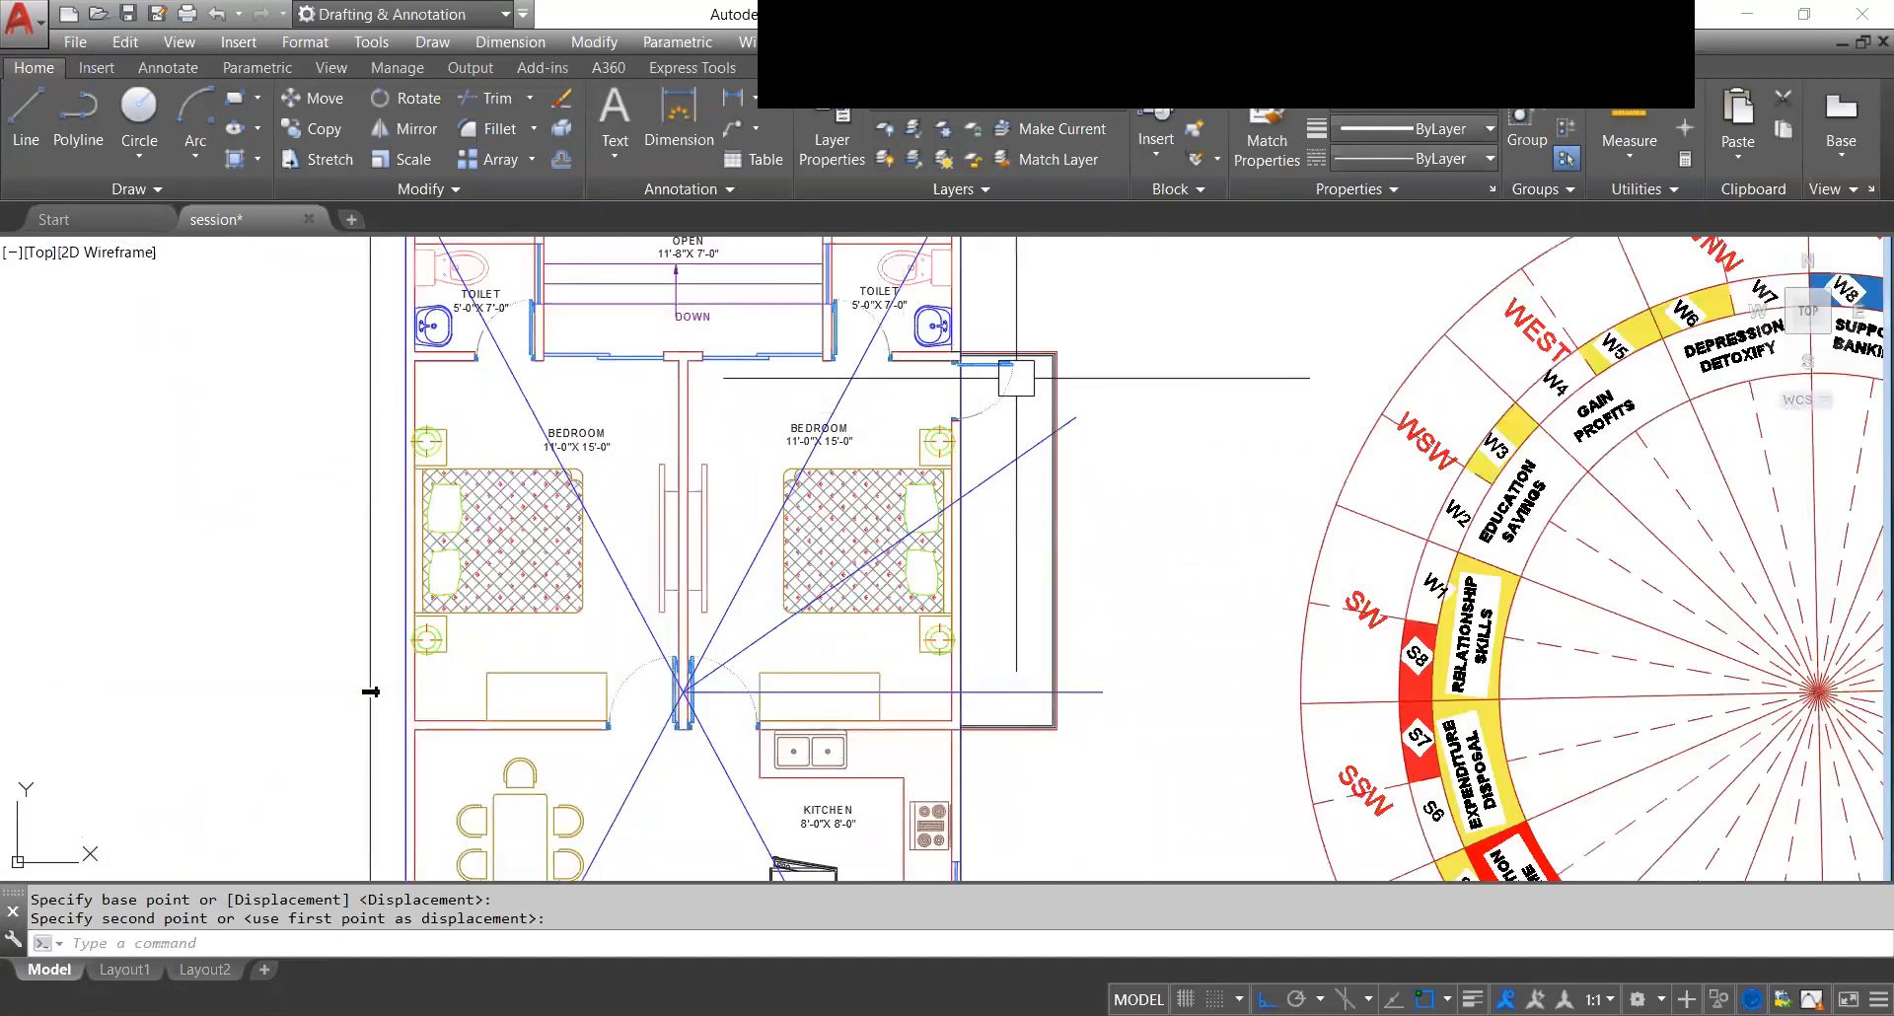
{"action": "scroll", "coordinate": [1018, 398], "scroll_direction": "down", "scroll_amount": 2}
{"action": "scroll", "coordinate": [948, 308], "scroll_direction": "down", "scroll_amount": 2}
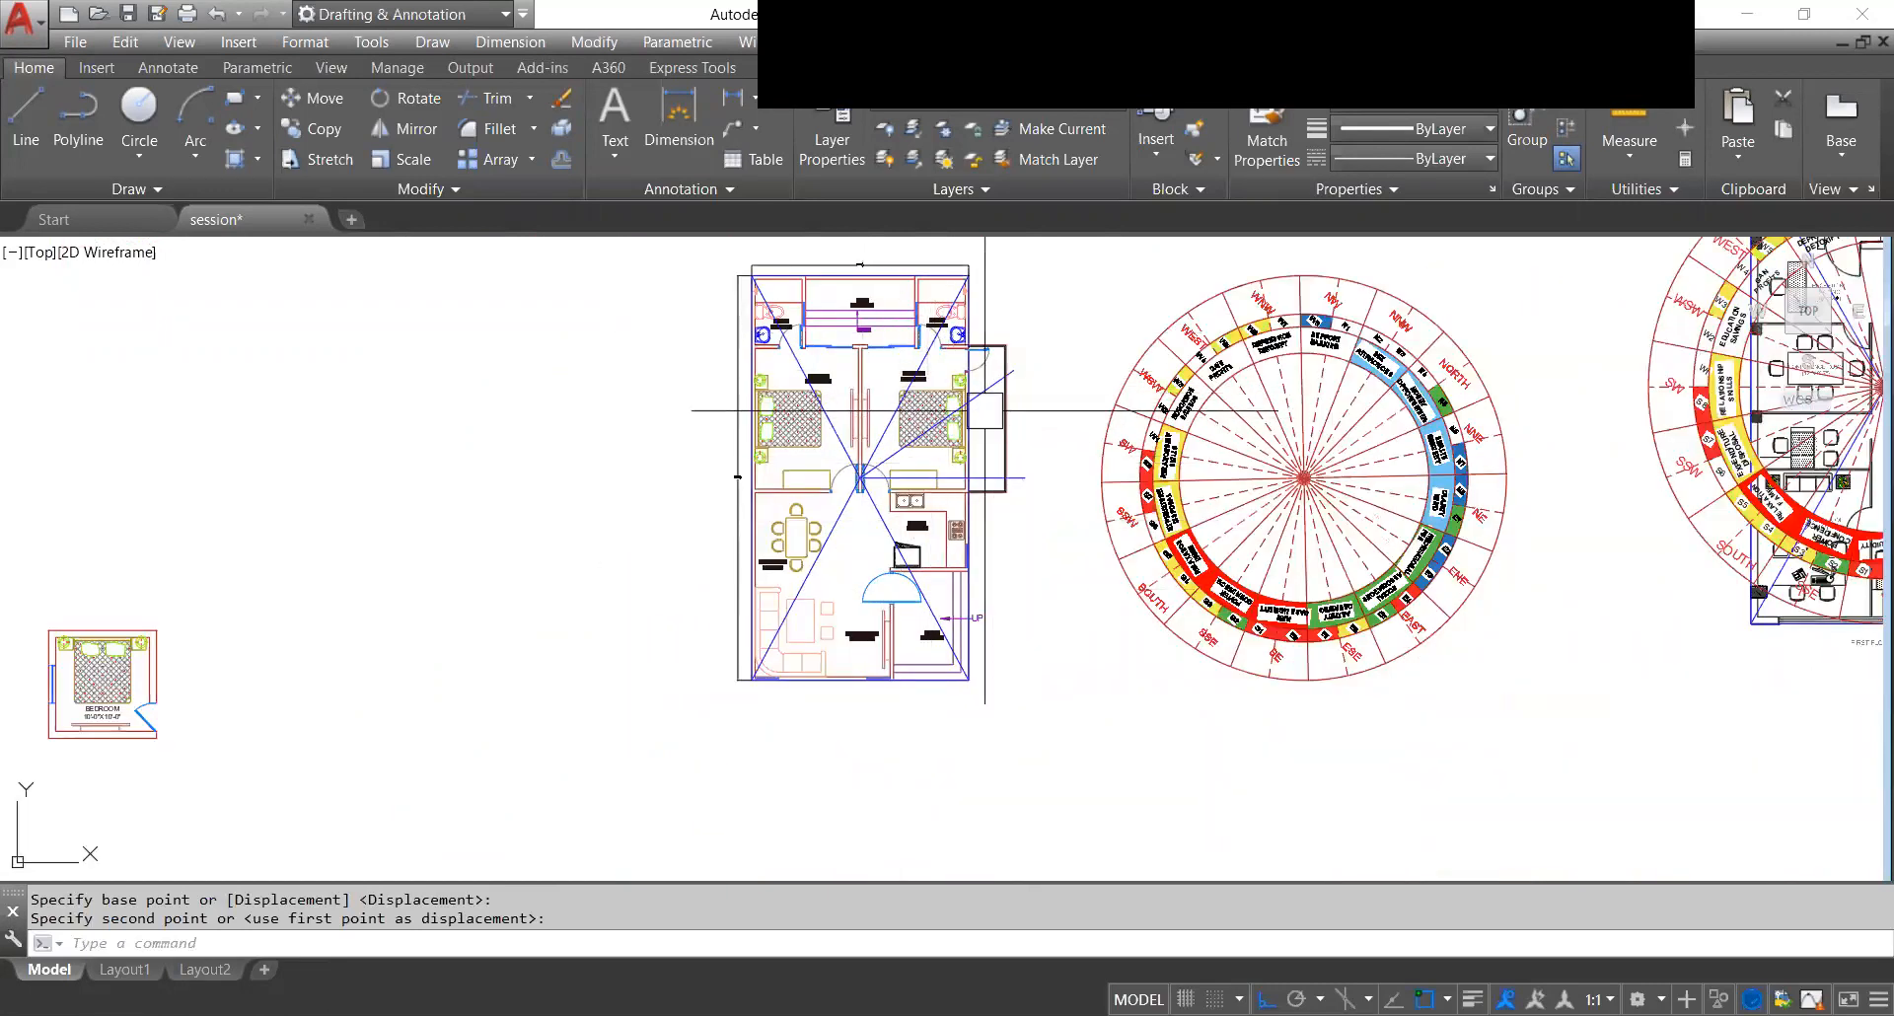
{"action": "scroll", "coordinate": [977, 414], "scroll_direction": "up", "scroll_amount": 2}
{"action": "middle_click_drag", "start_coordinate": [992, 456], "coordinate": [993, 501]}
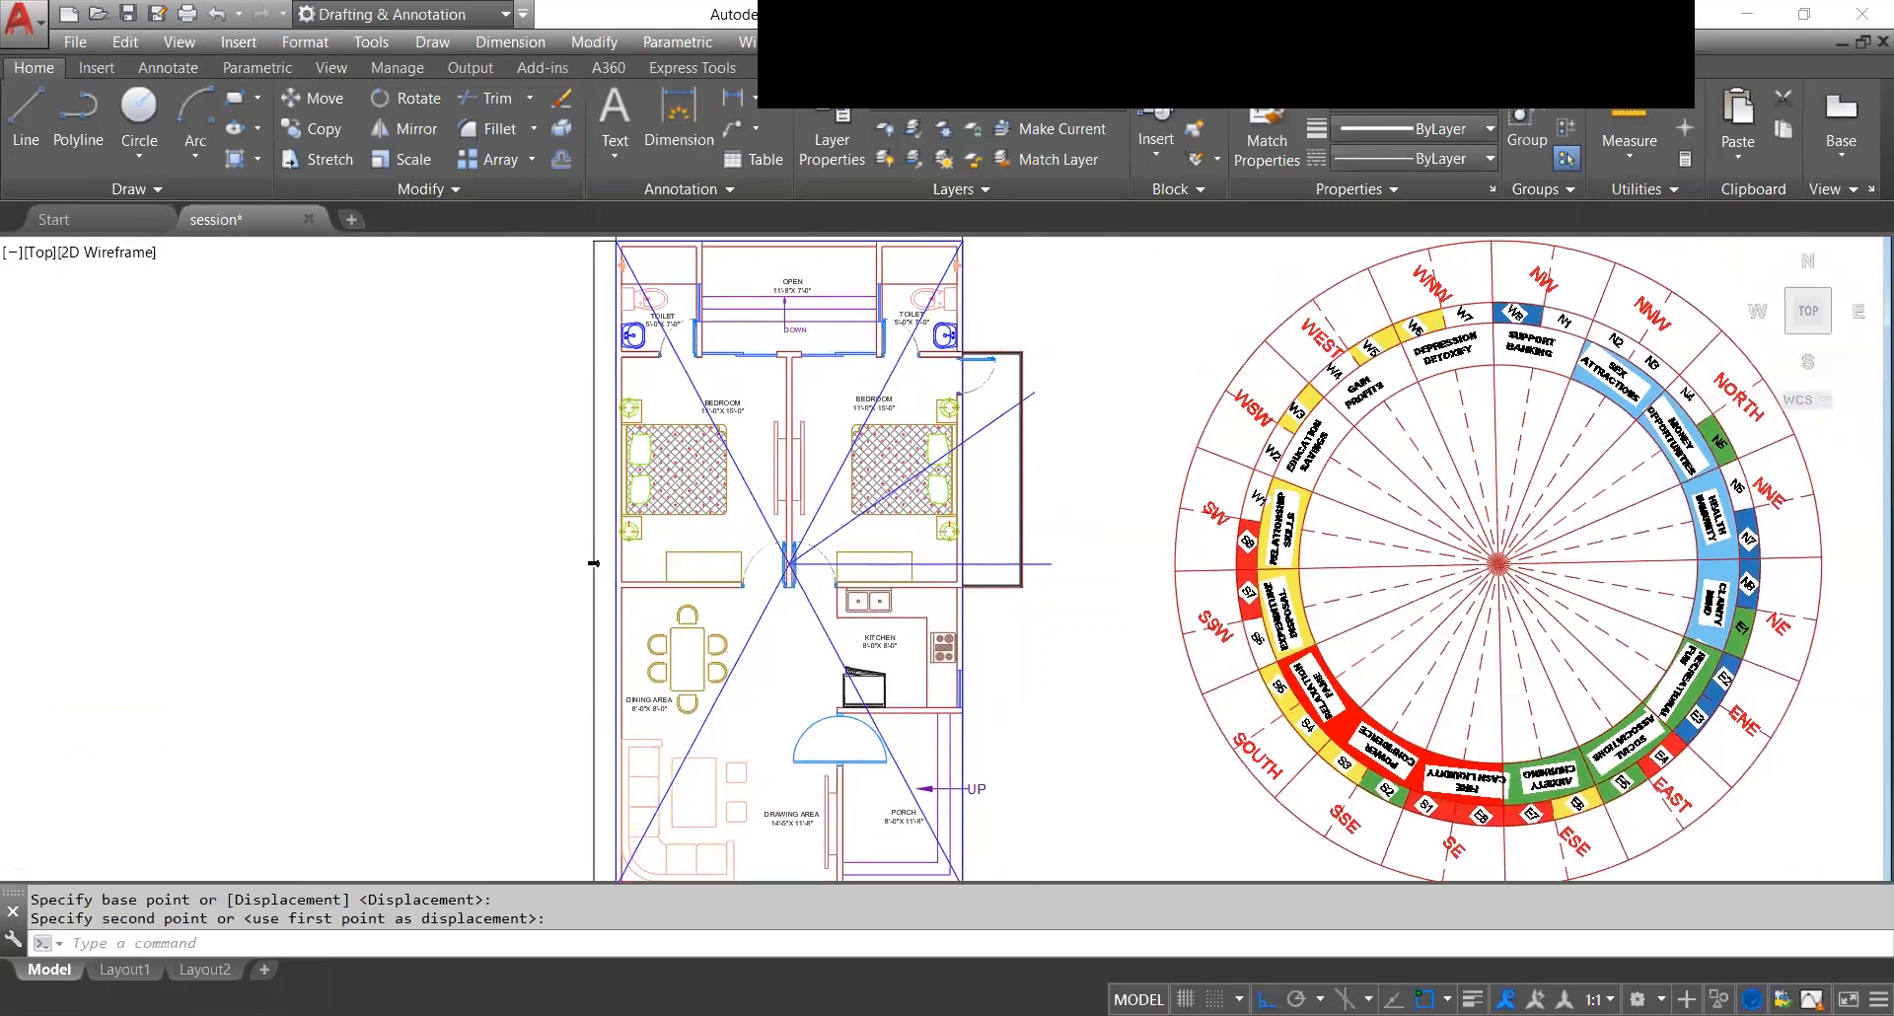
{"action": "scroll", "coordinate": [994, 493], "scroll_direction": "down", "scroll_amount": 2}
{"action": "scroll", "coordinate": [993, 419], "scroll_direction": "up", "scroll_amount": 2}
{"action": "scroll", "coordinate": [986, 664], "scroll_direction": "up", "scroll_amount": 2}
{"action": "scroll", "coordinate": [1003, 507], "scroll_direction": "down", "scroll_amount": 2}
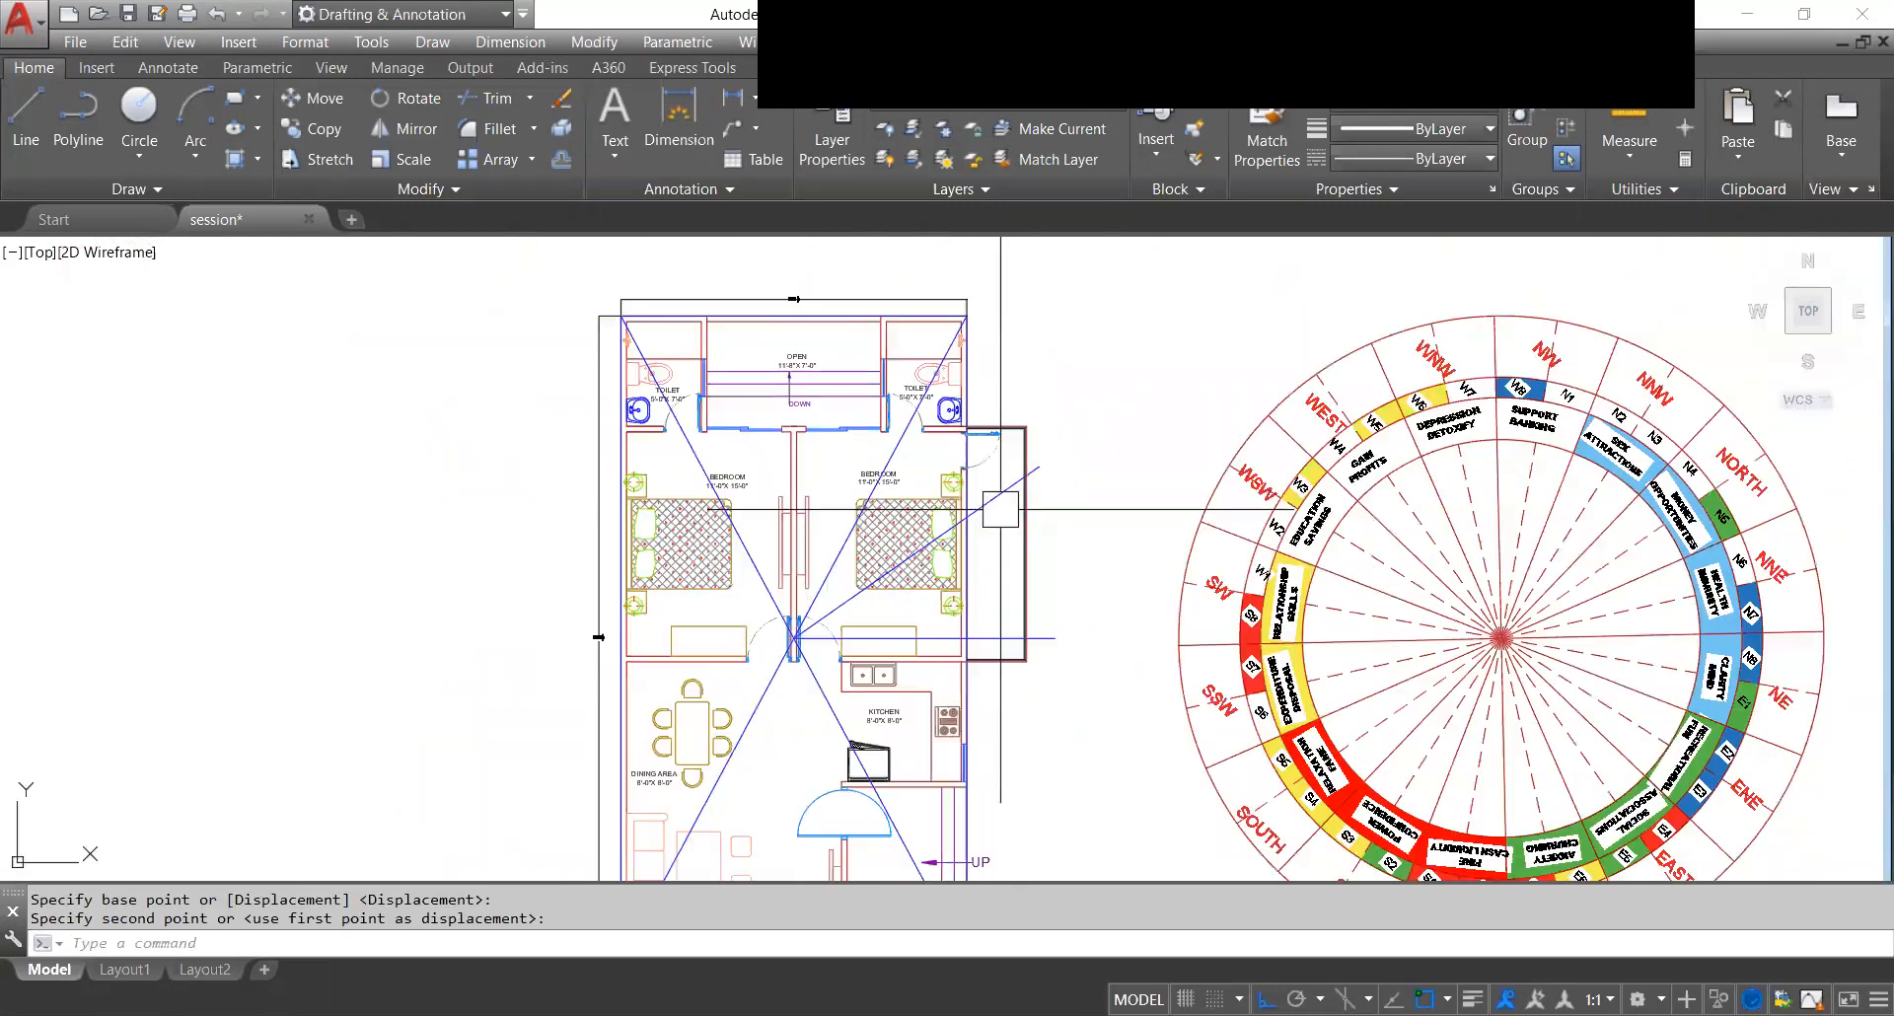
Examine the remaining areas of the house plan, from the open area and toilets to the kitchen, drawing area and porch.
{"action": "scroll", "coordinate": [997, 608], "scroll_direction": "up", "scroll_amount": 2}
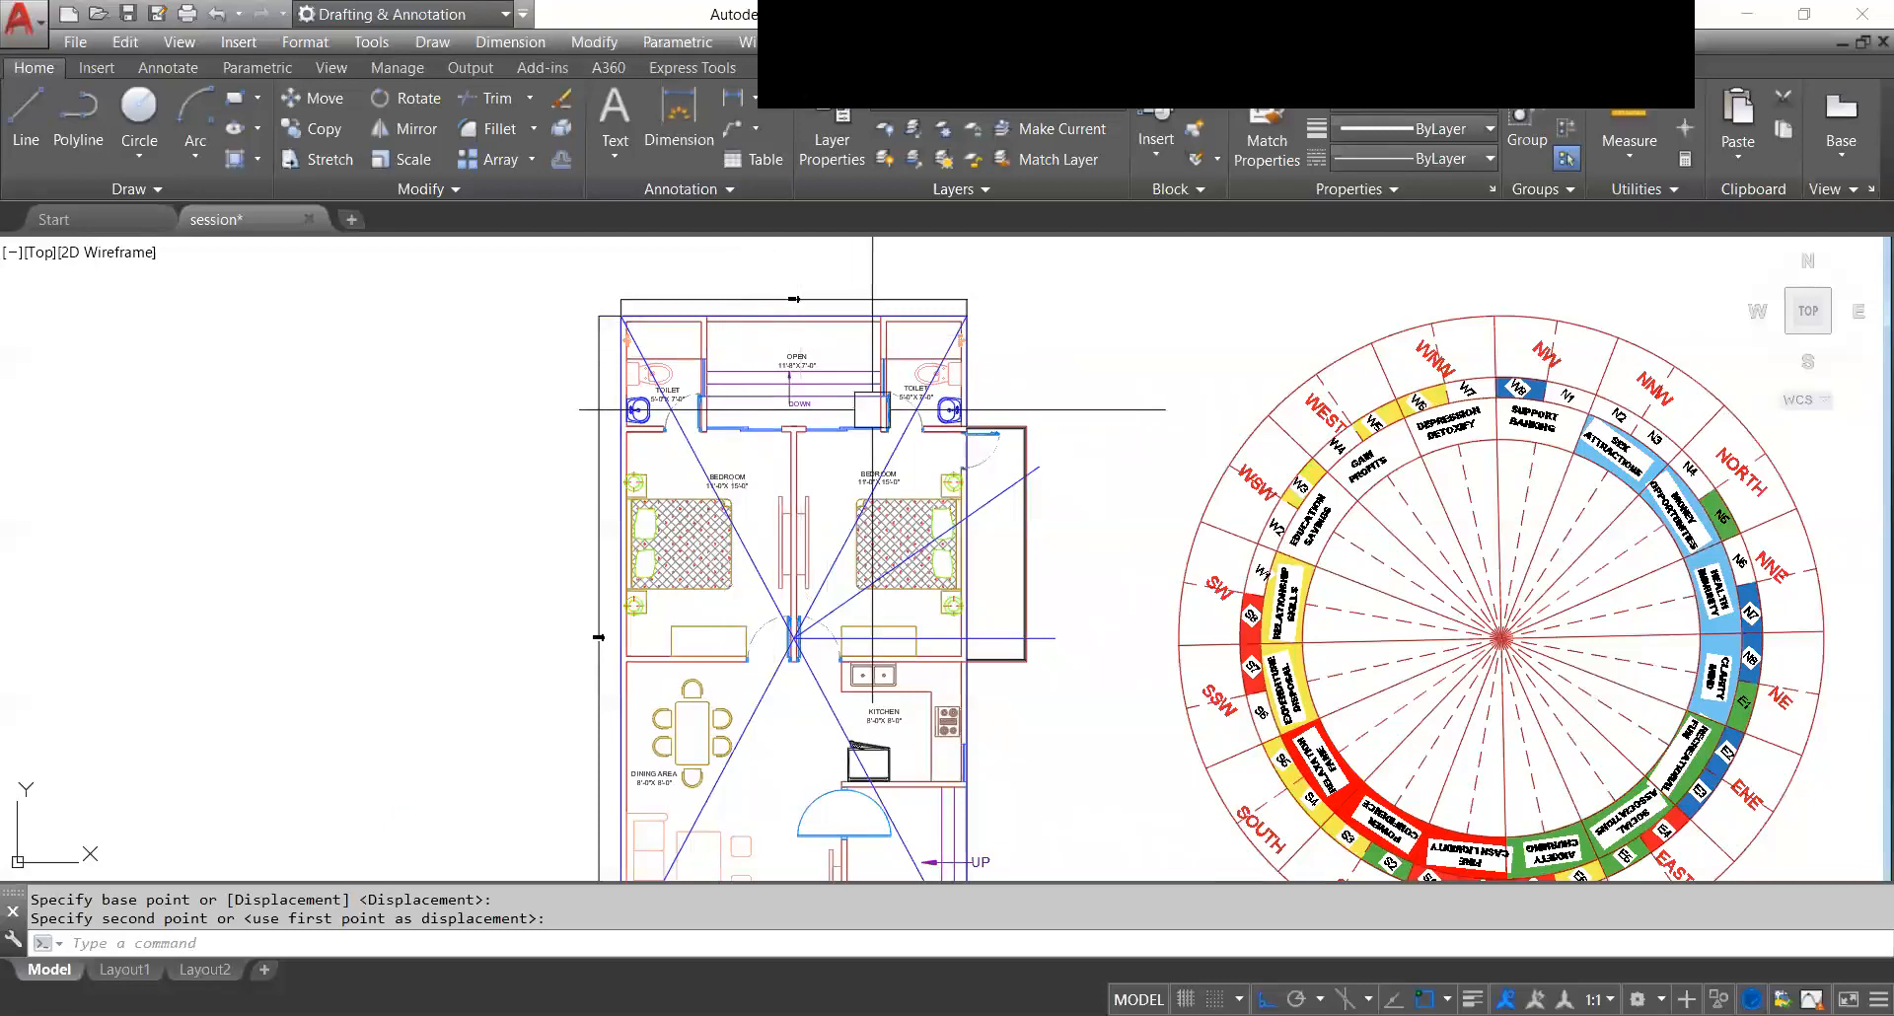
{"action": "scroll", "coordinate": [778, 373], "scroll_direction": "up", "scroll_amount": 1}
{"action": "scroll", "coordinate": [799, 415], "scroll_direction": "down", "scroll_amount": 3}
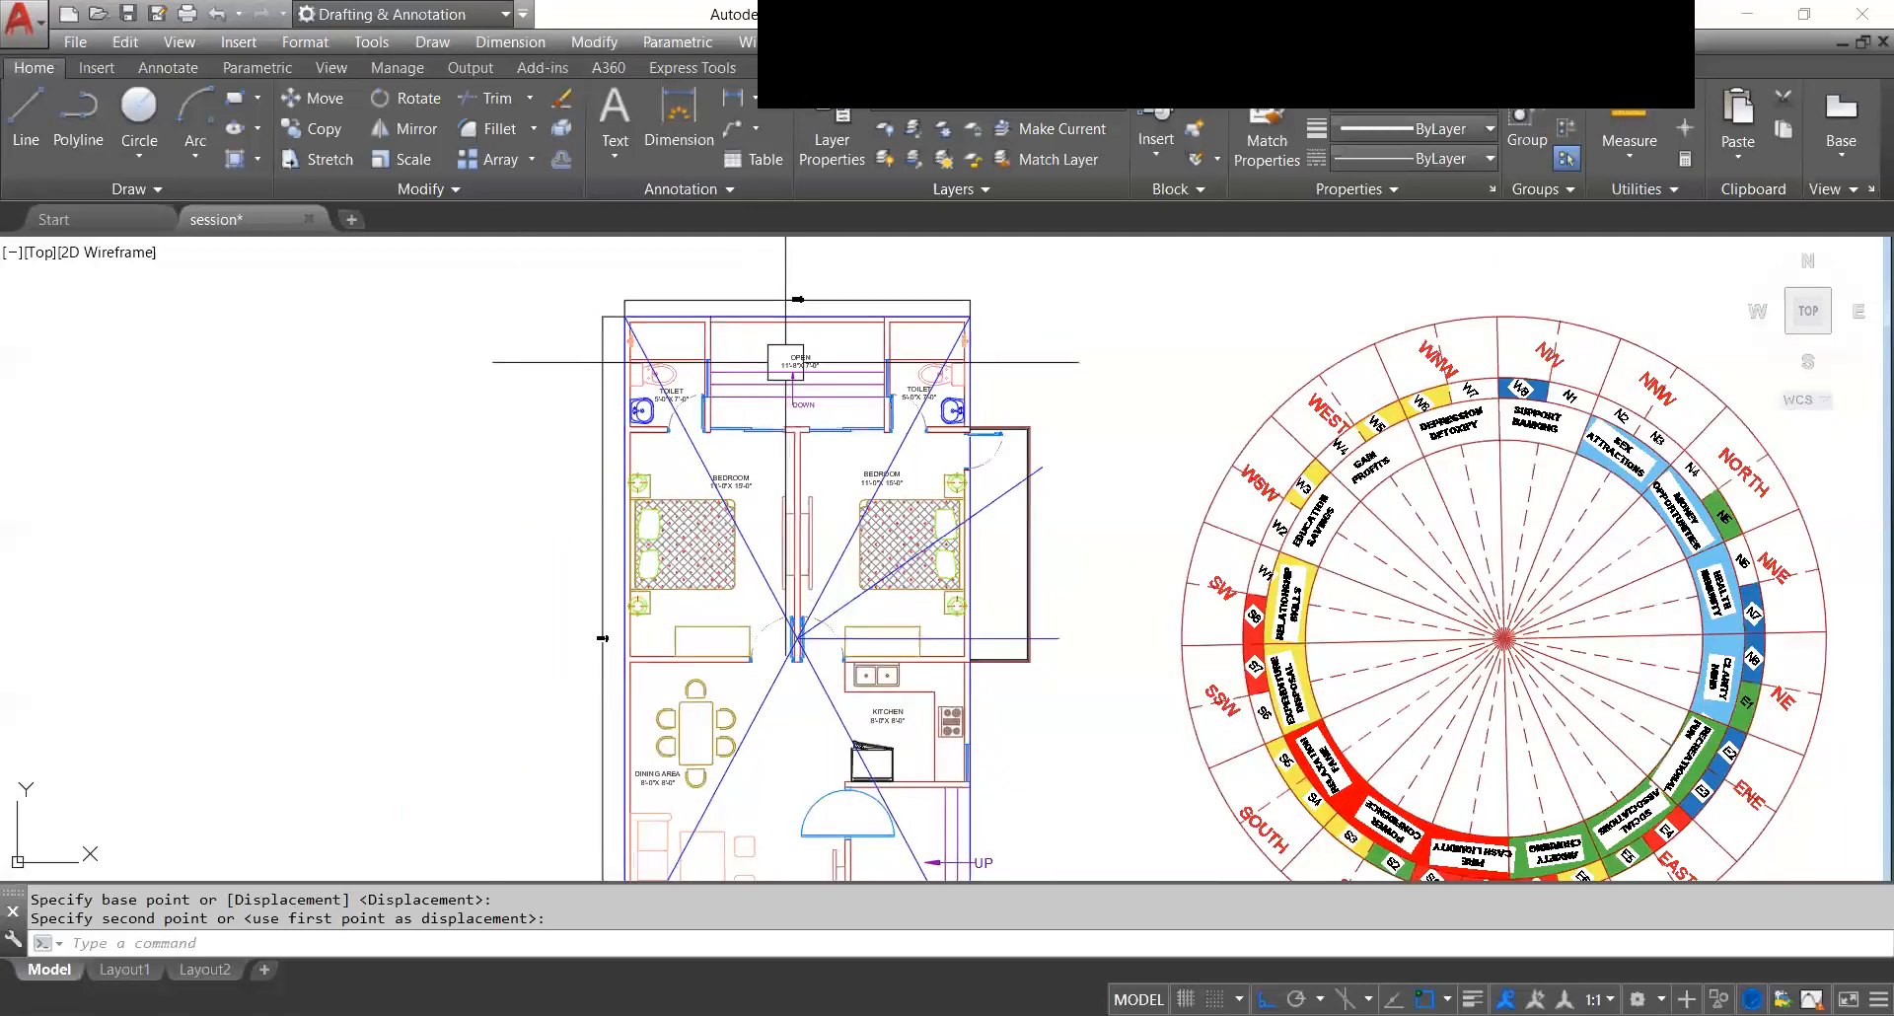
{"action": "scroll", "coordinate": [833, 571], "scroll_direction": "up", "scroll_amount": 2}
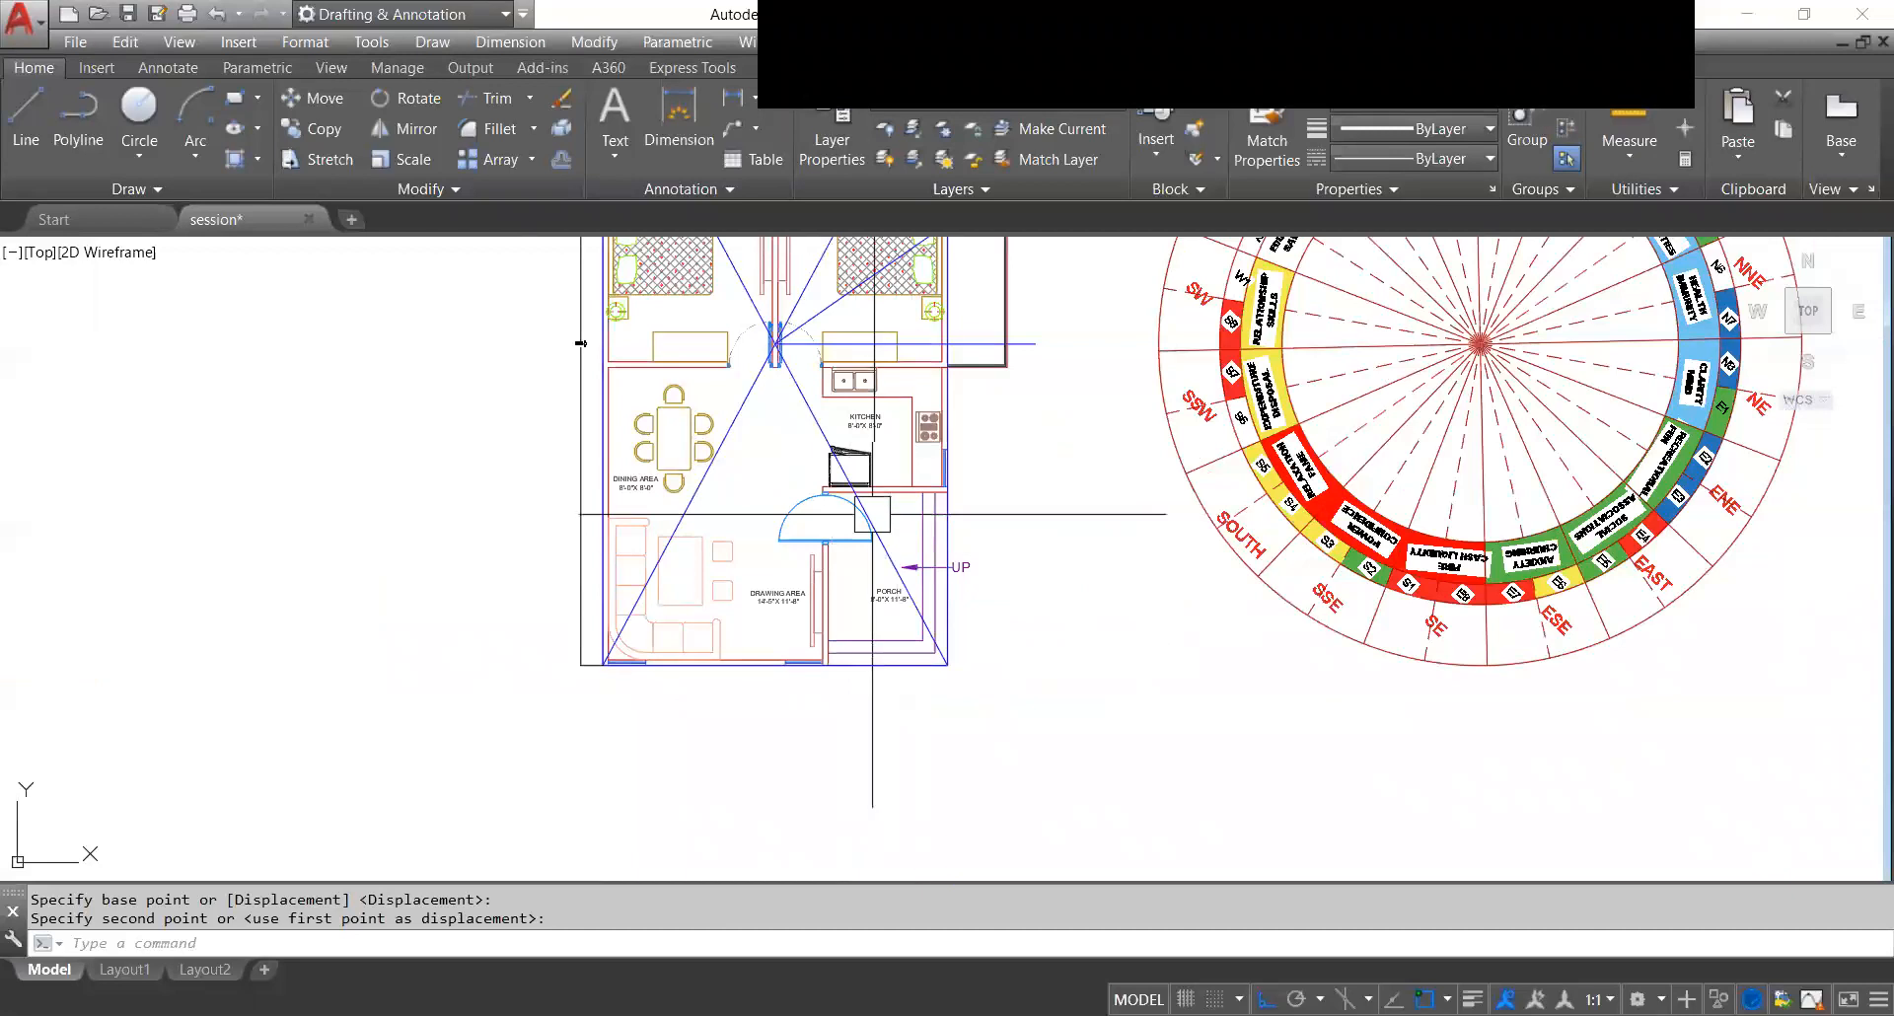
{"action": "scroll", "coordinate": [876, 542], "scroll_direction": "up", "scroll_amount": 2}
{"action": "scroll", "coordinate": [910, 538], "scroll_direction": "down", "scroll_amount": 5}
{"action": "scroll", "coordinate": [888, 474], "scroll_direction": "up", "scroll_amount": 2}
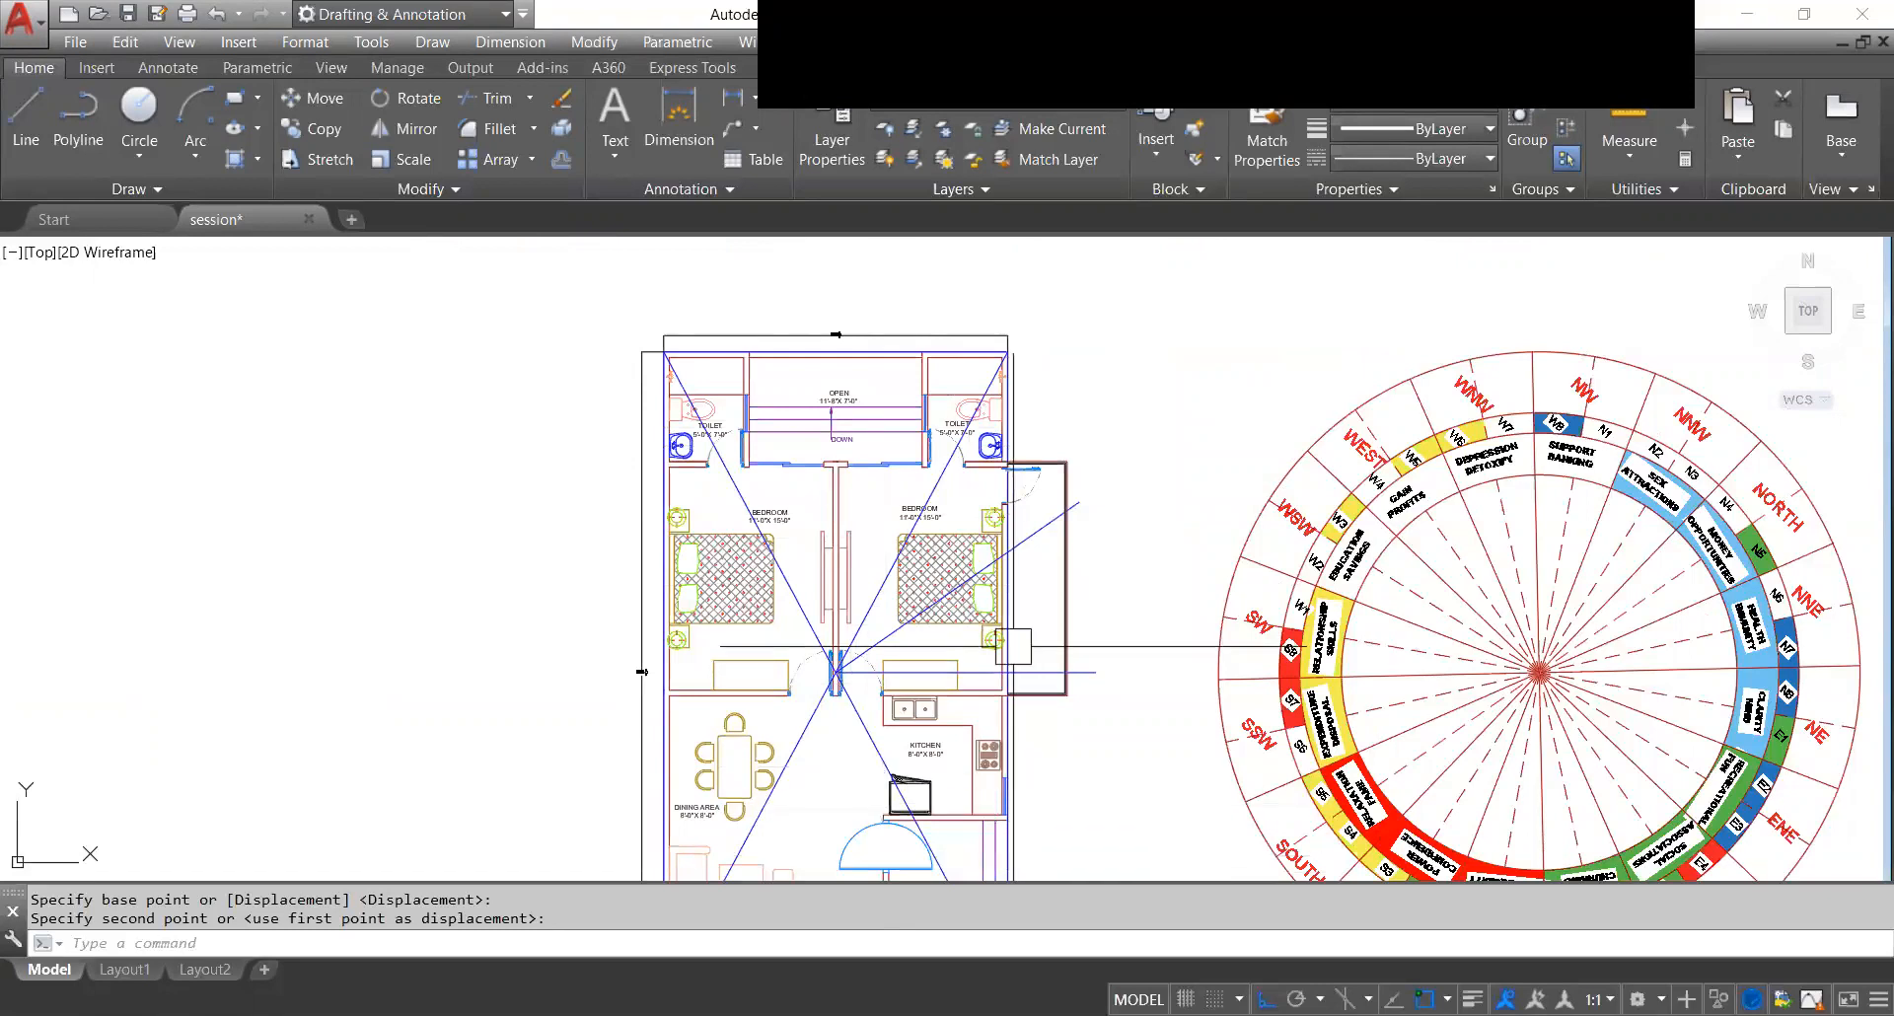
{"action": "scroll", "coordinate": [917, 660], "scroll_direction": "down", "scroll_amount": 3}
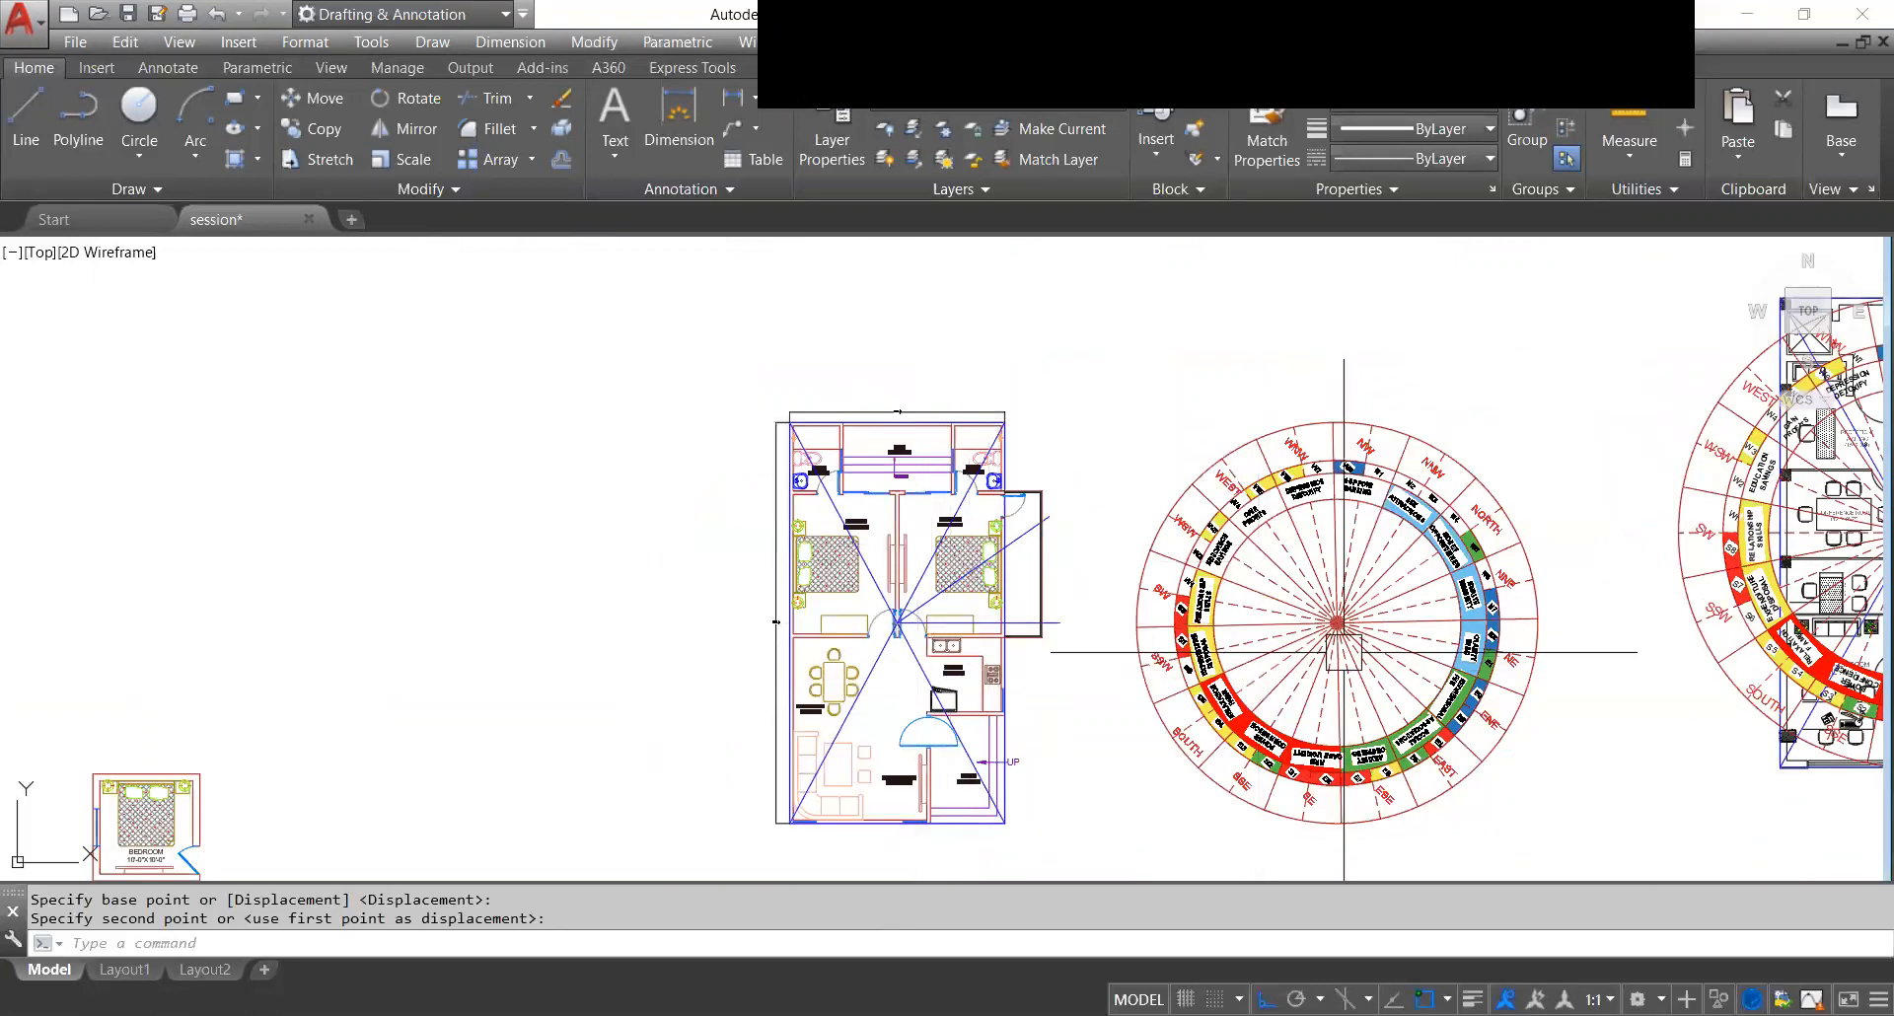
{"action": "left_click", "coordinate": [1317, 666]}
{"action": "right_click", "coordinate": [1317, 666]}
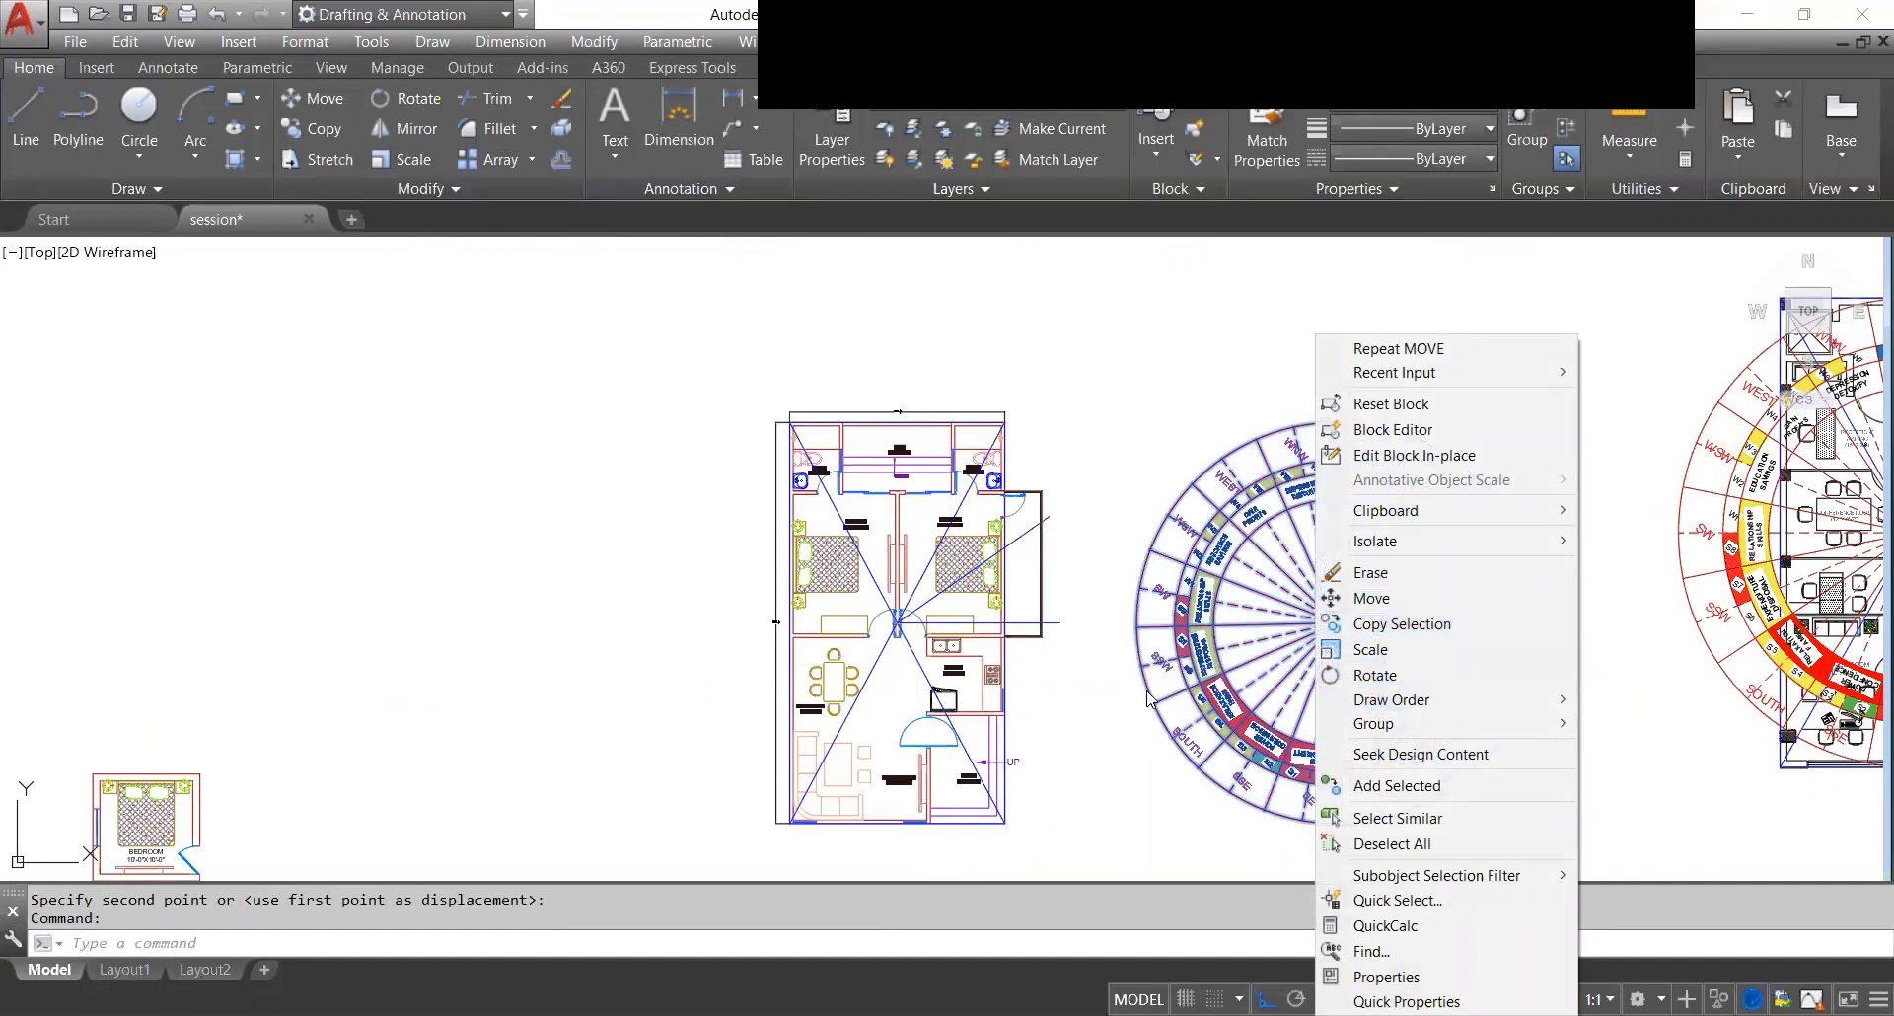
{"action": "key", "text": "Escape"}
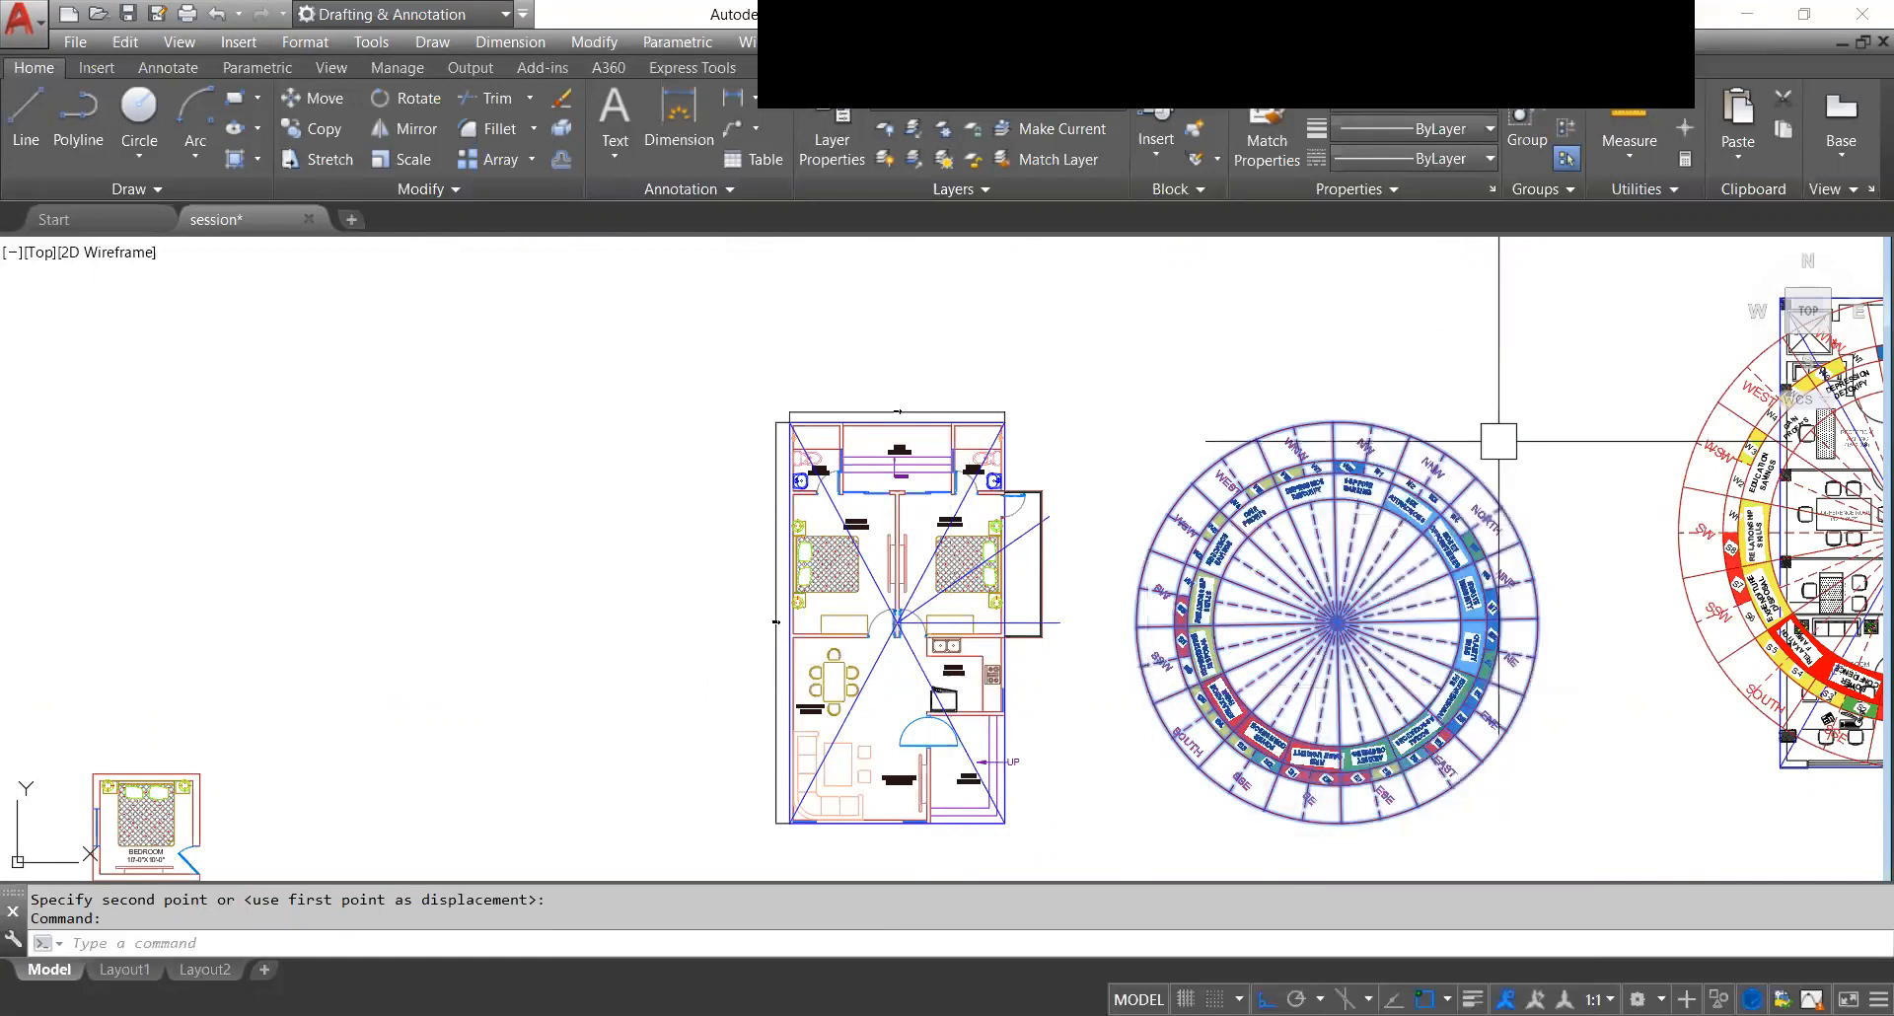
{"action": "key", "text": "Escape"}
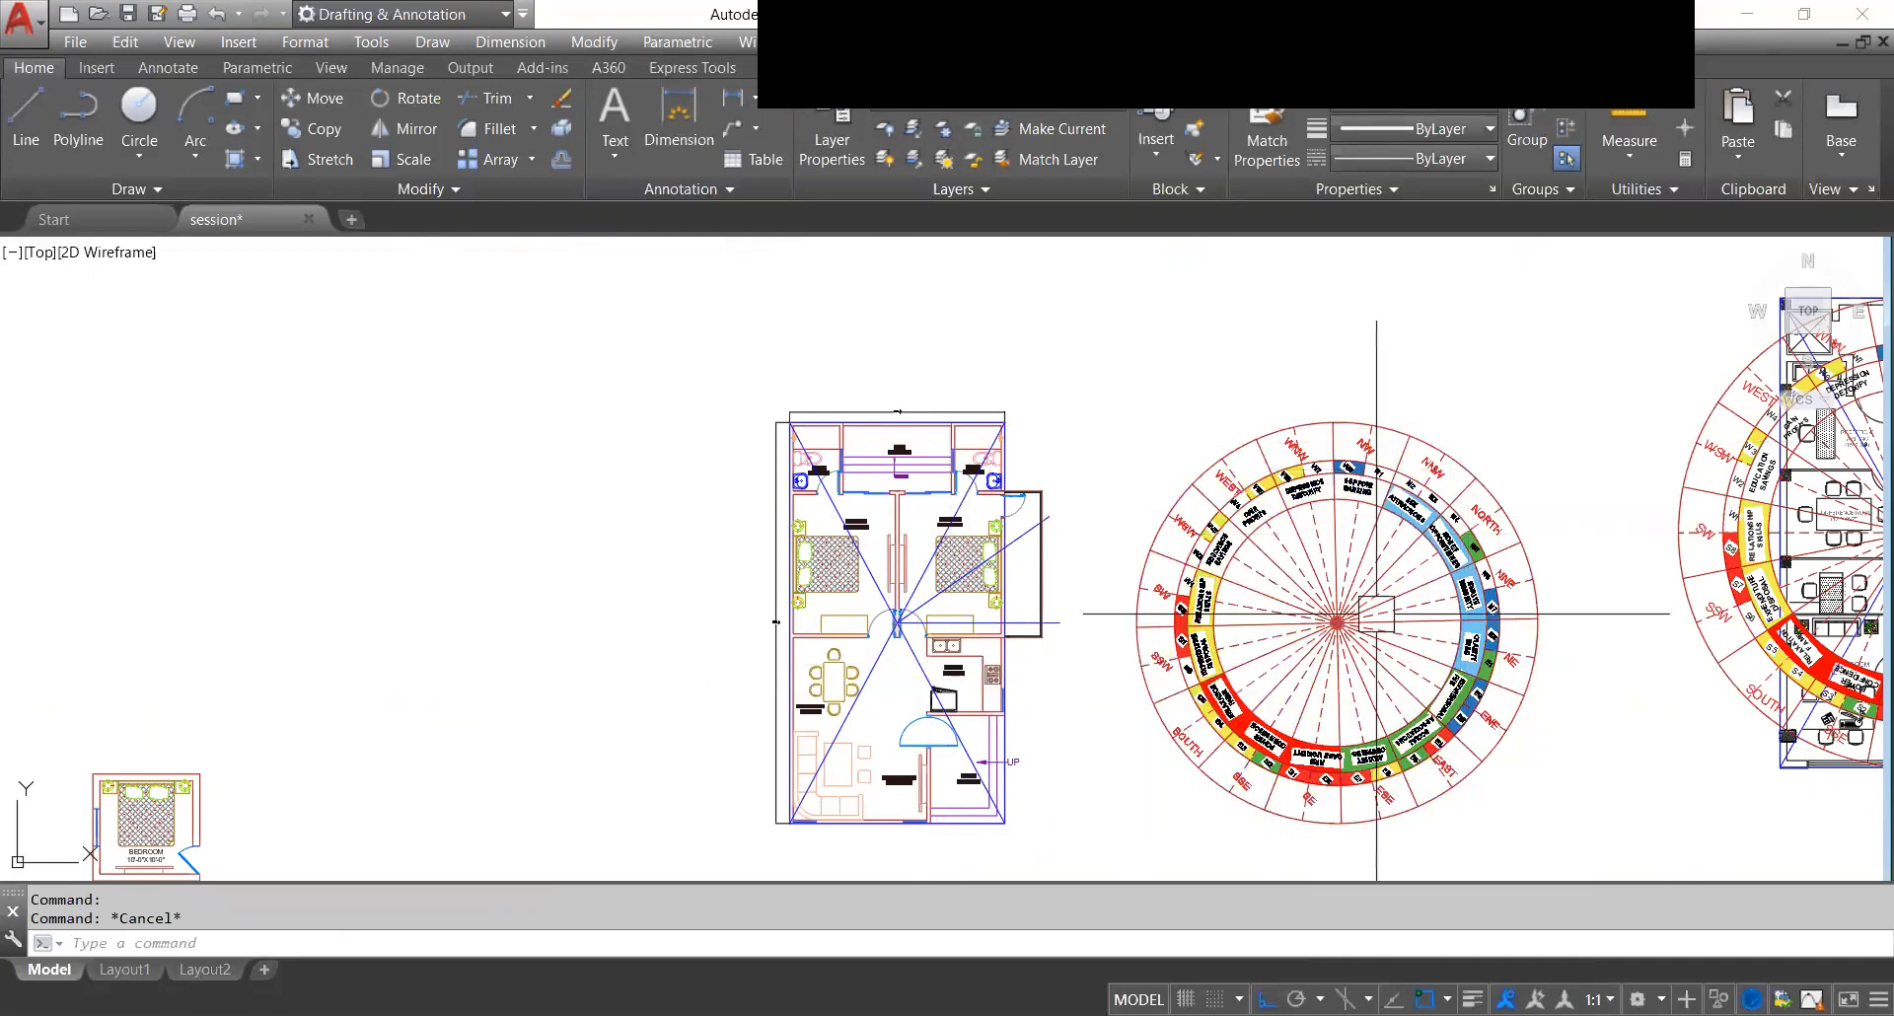
Move the directional zone wheel by its centre onto the house plan's centre point, where the diagonals cross.
{"action": "left_click", "coordinate": [1351, 535]}
{"action": "right_click", "coordinate": [1345, 542]}
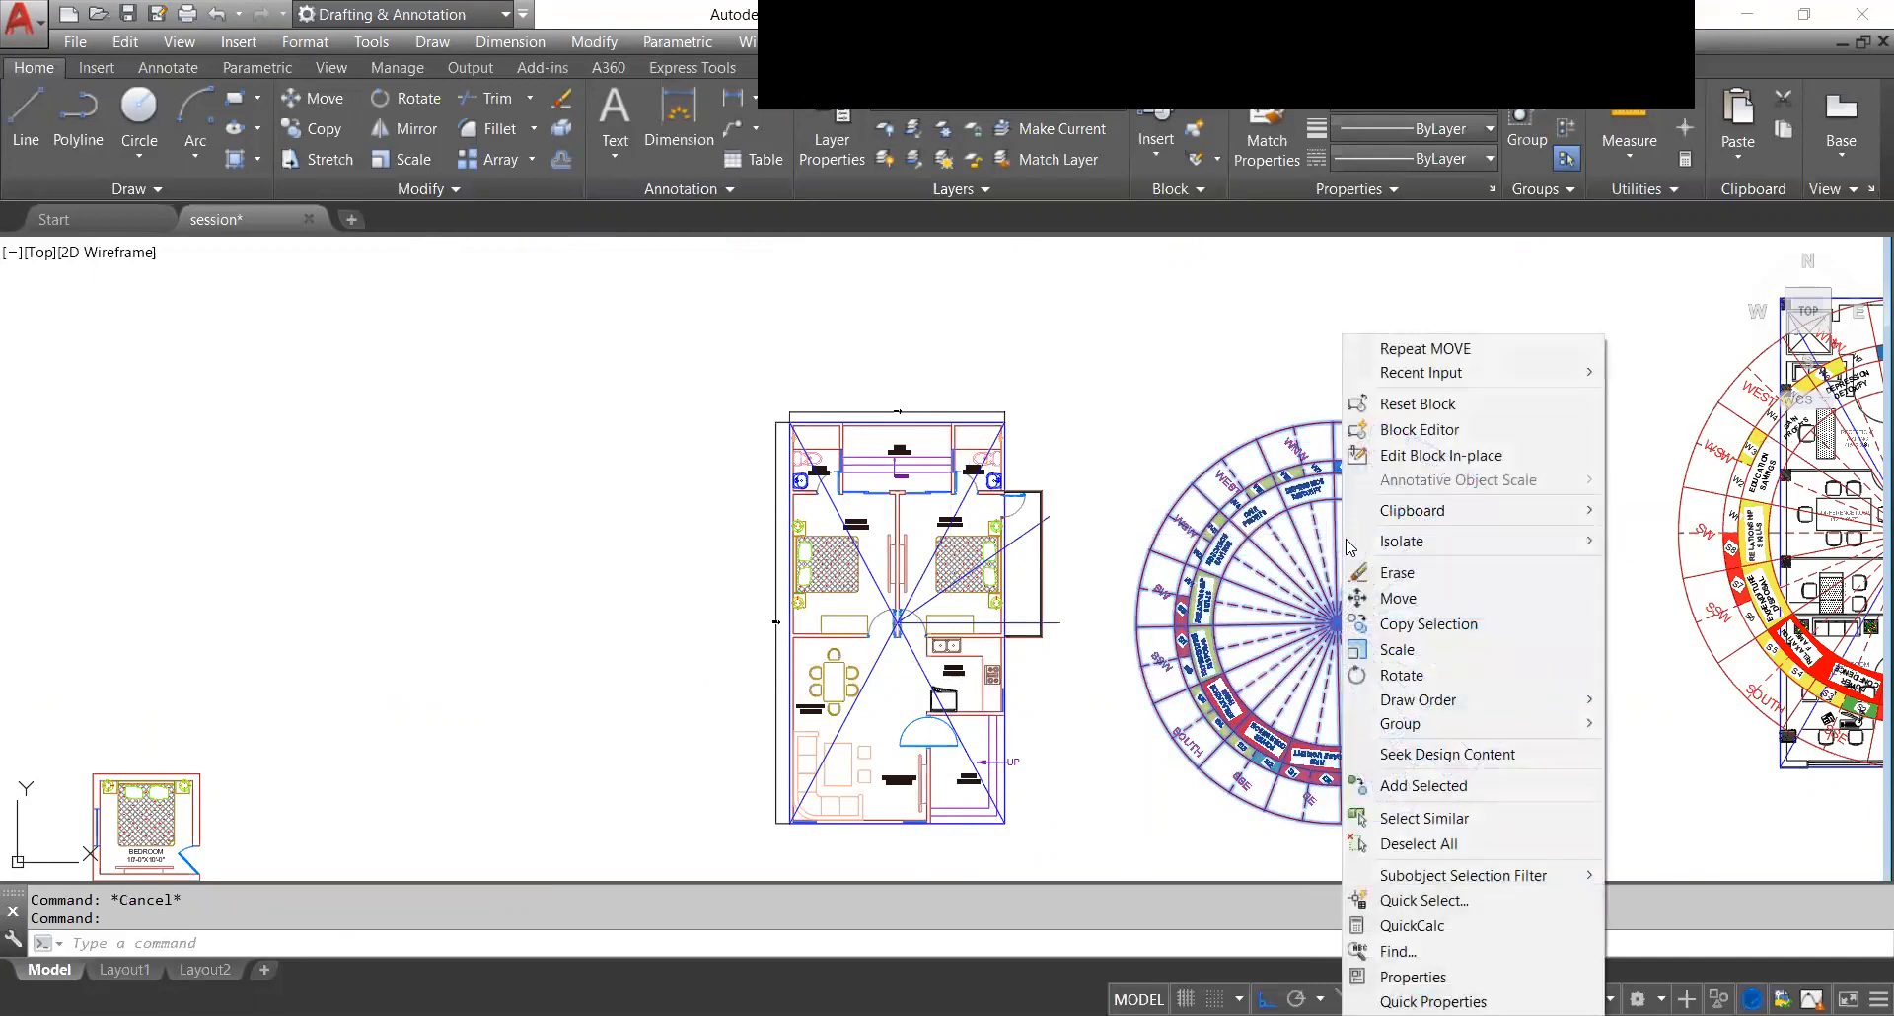
{"action": "left_click", "coordinate": [1376, 598]}
{"action": "scroll", "coordinate": [1340, 618], "scroll_direction": "up", "scroll_amount": 4}
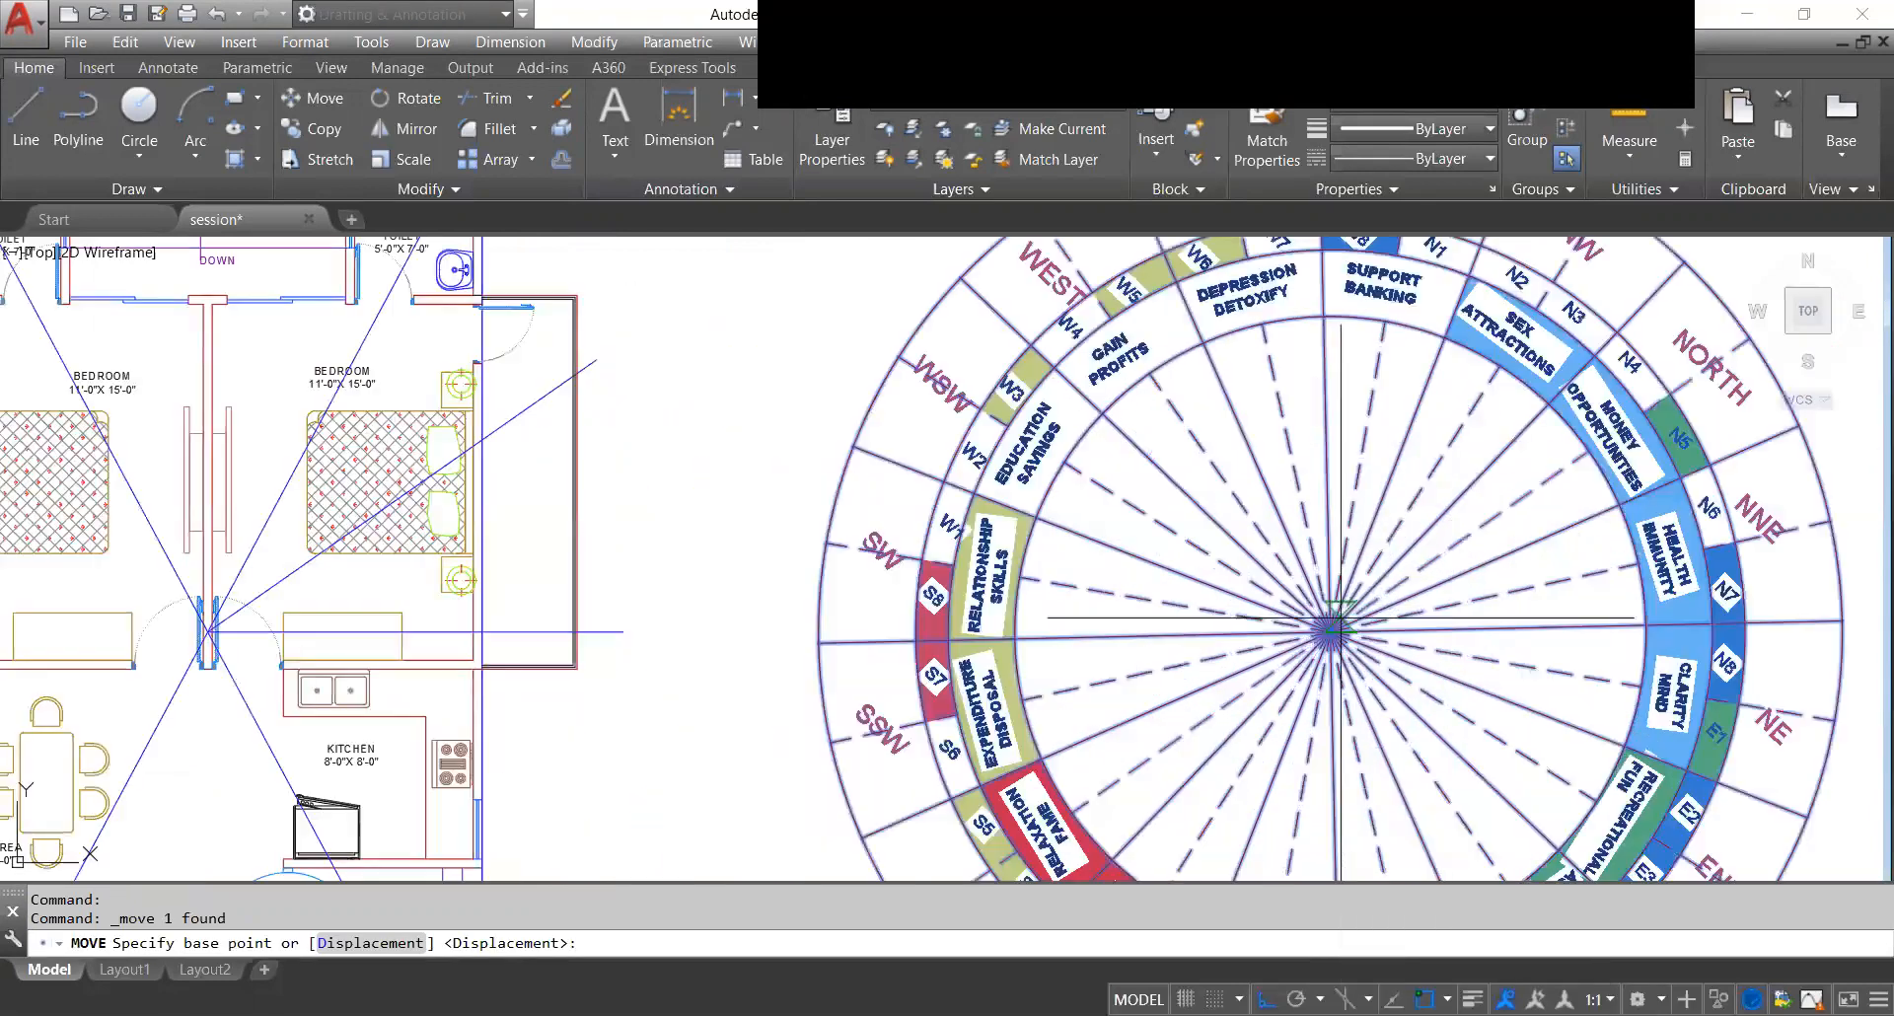
{"action": "left_click", "coordinate": [1330, 632]}
{"action": "scroll", "coordinate": [1337, 627], "scroll_direction": "down", "scroll_amount": 5}
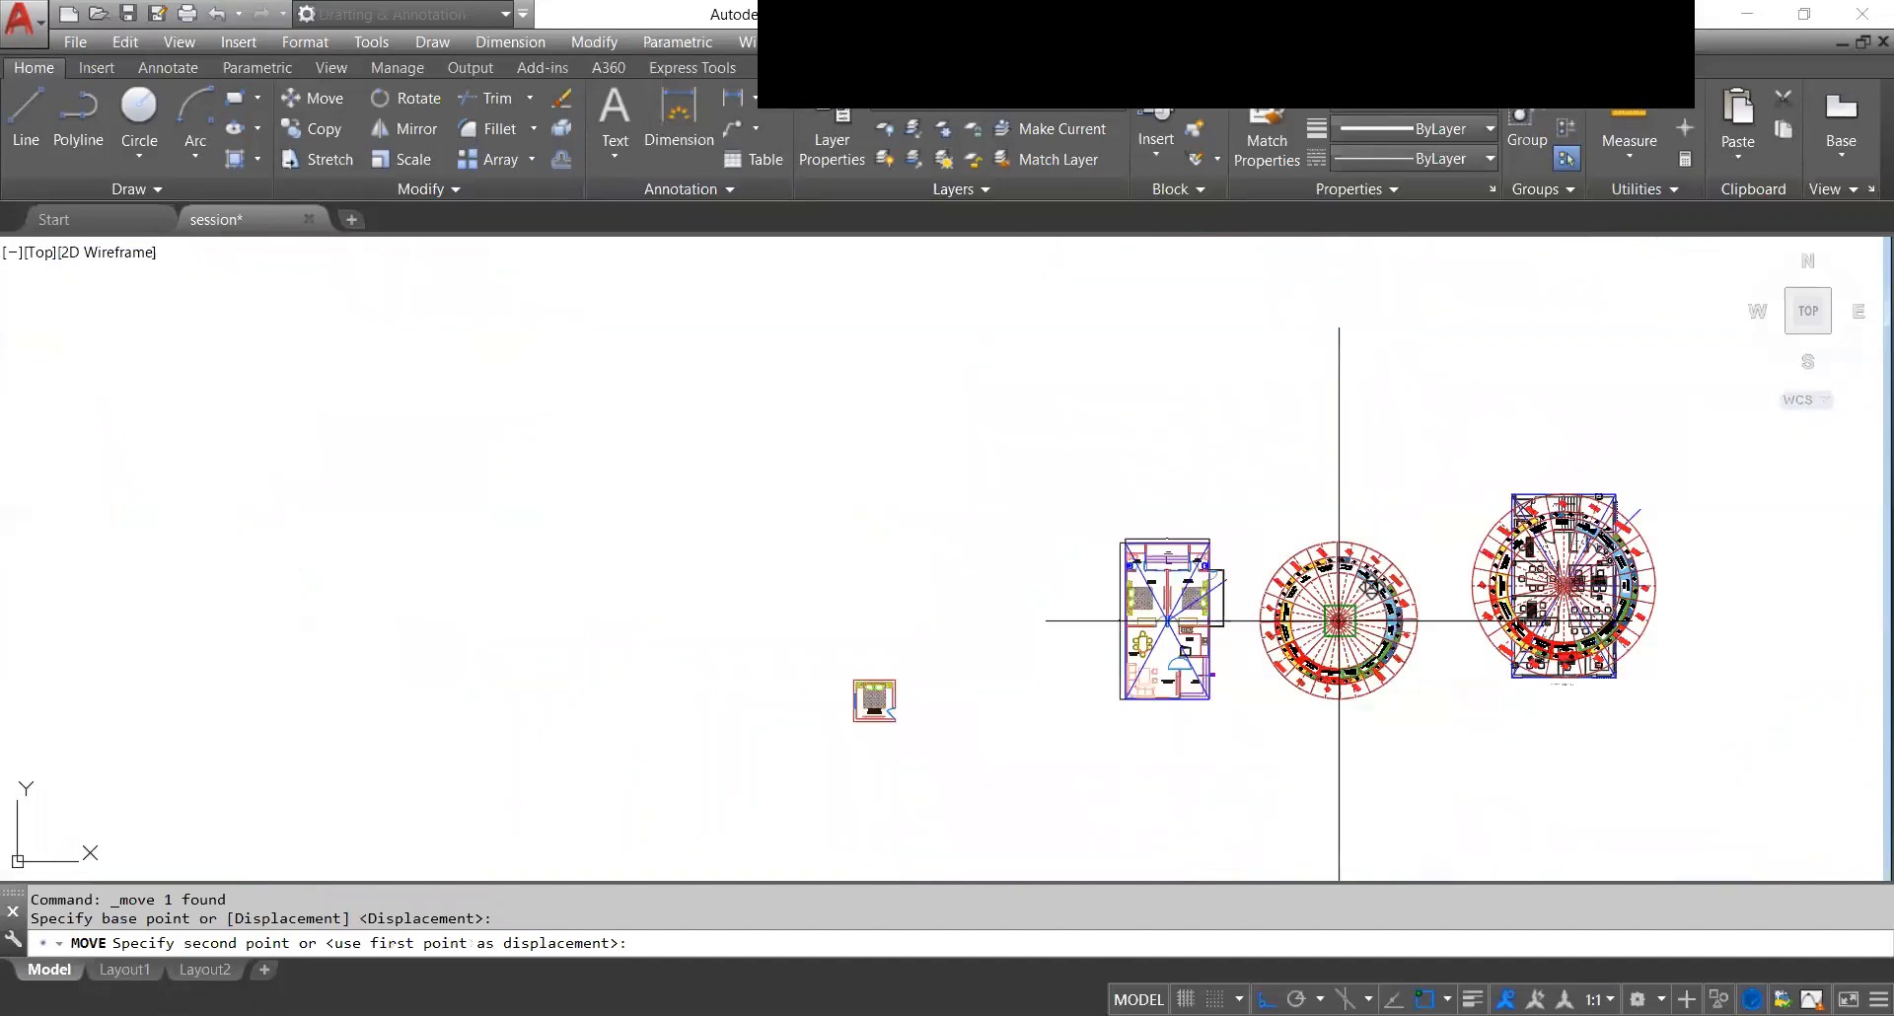
{"action": "scroll", "coordinate": [1131, 659], "scroll_direction": "up", "scroll_amount": 5}
{"action": "scroll", "coordinate": [1068, 655], "scroll_direction": "up", "scroll_amount": 4}
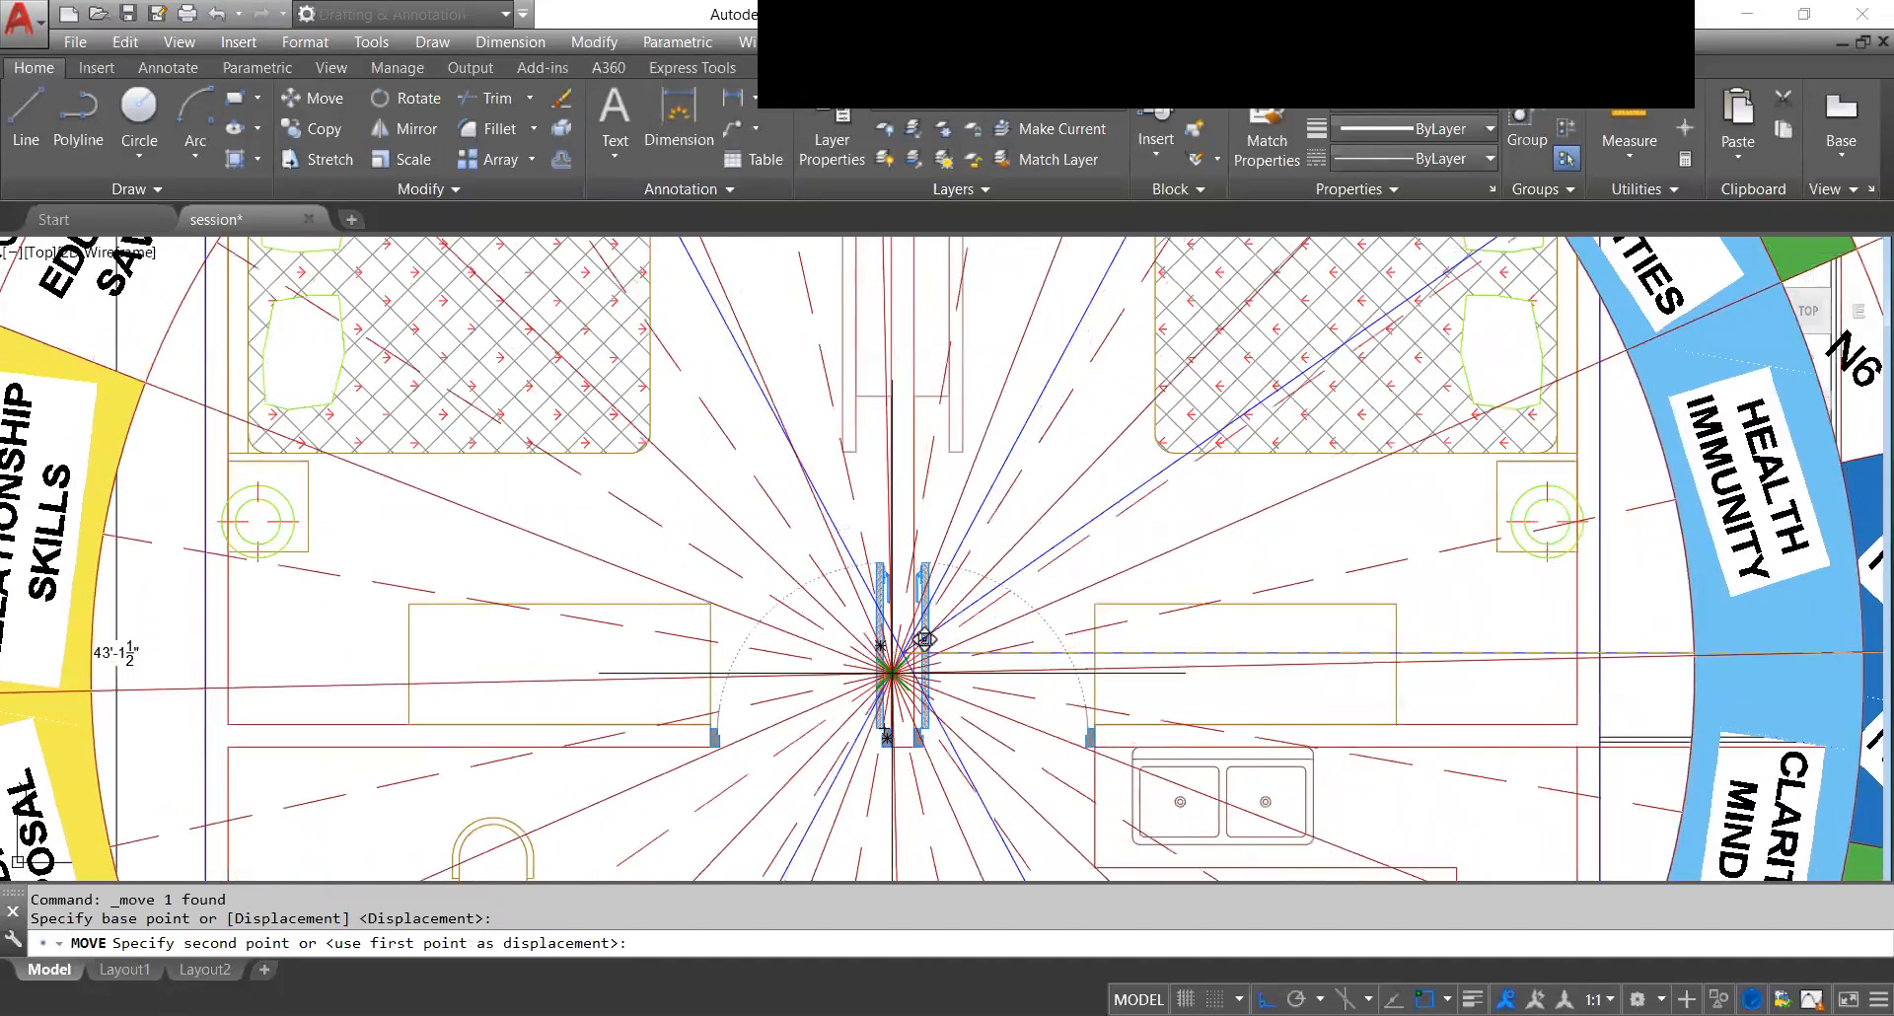
{"action": "left_click", "coordinate": [893, 671]}
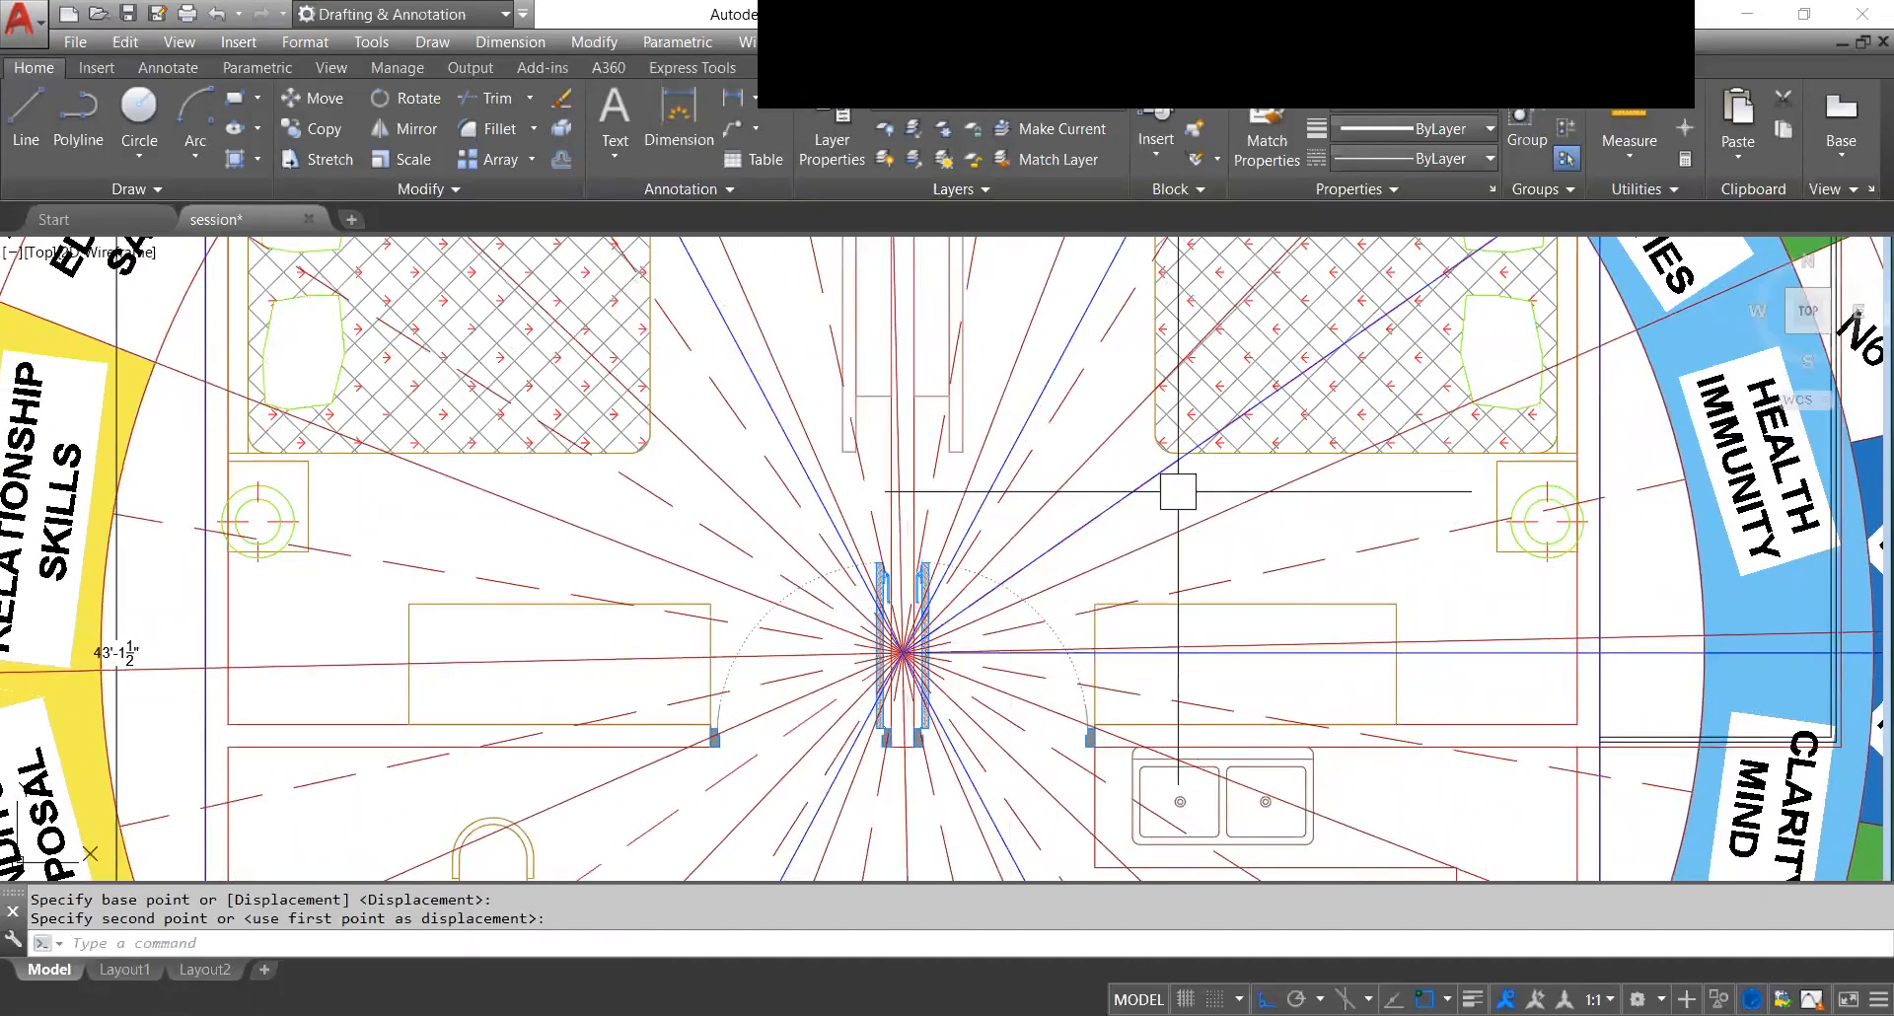
Examine how the compass zones of the centred wheel fall over the rooms of the house plan.
{"action": "scroll", "coordinate": [1127, 544], "scroll_direction": "down", "scroll_amount": 7}
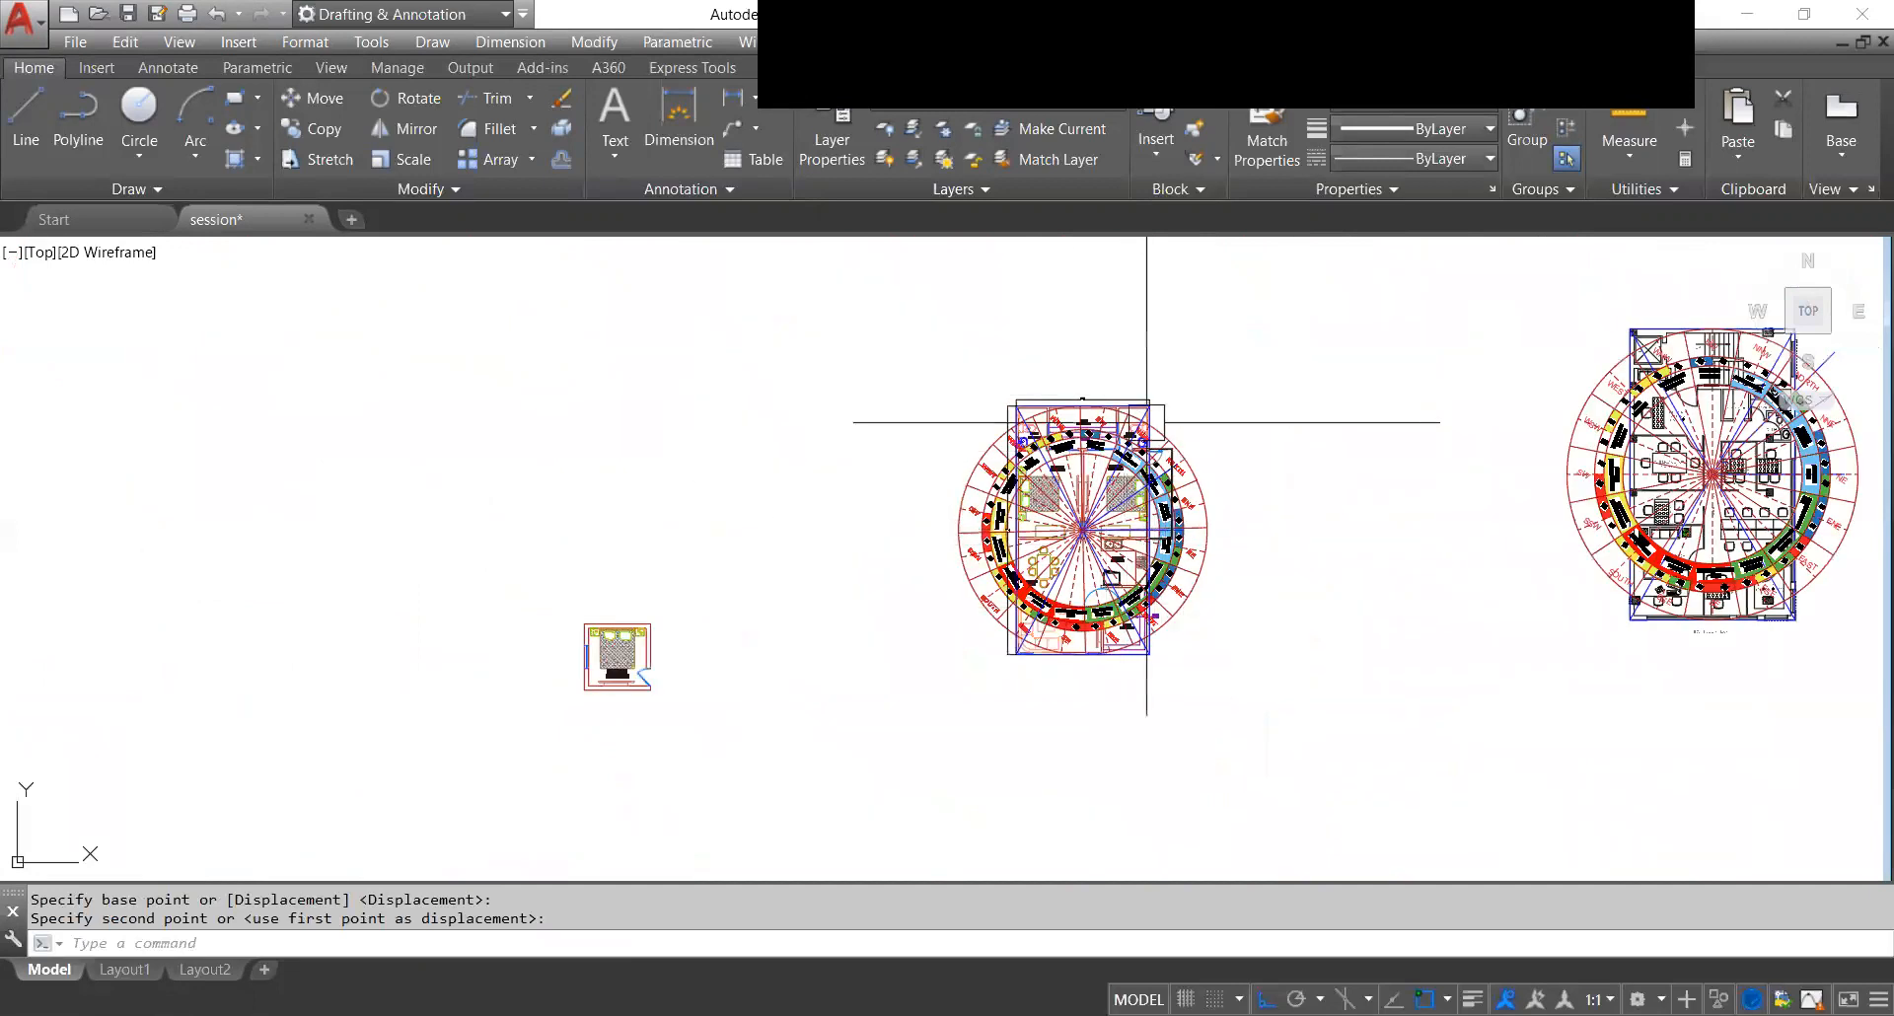
{"action": "scroll", "coordinate": [1125, 405], "scroll_direction": "up", "scroll_amount": 4}
{"action": "scroll", "coordinate": [1092, 541], "scroll_direction": "down", "scroll_amount": 4}
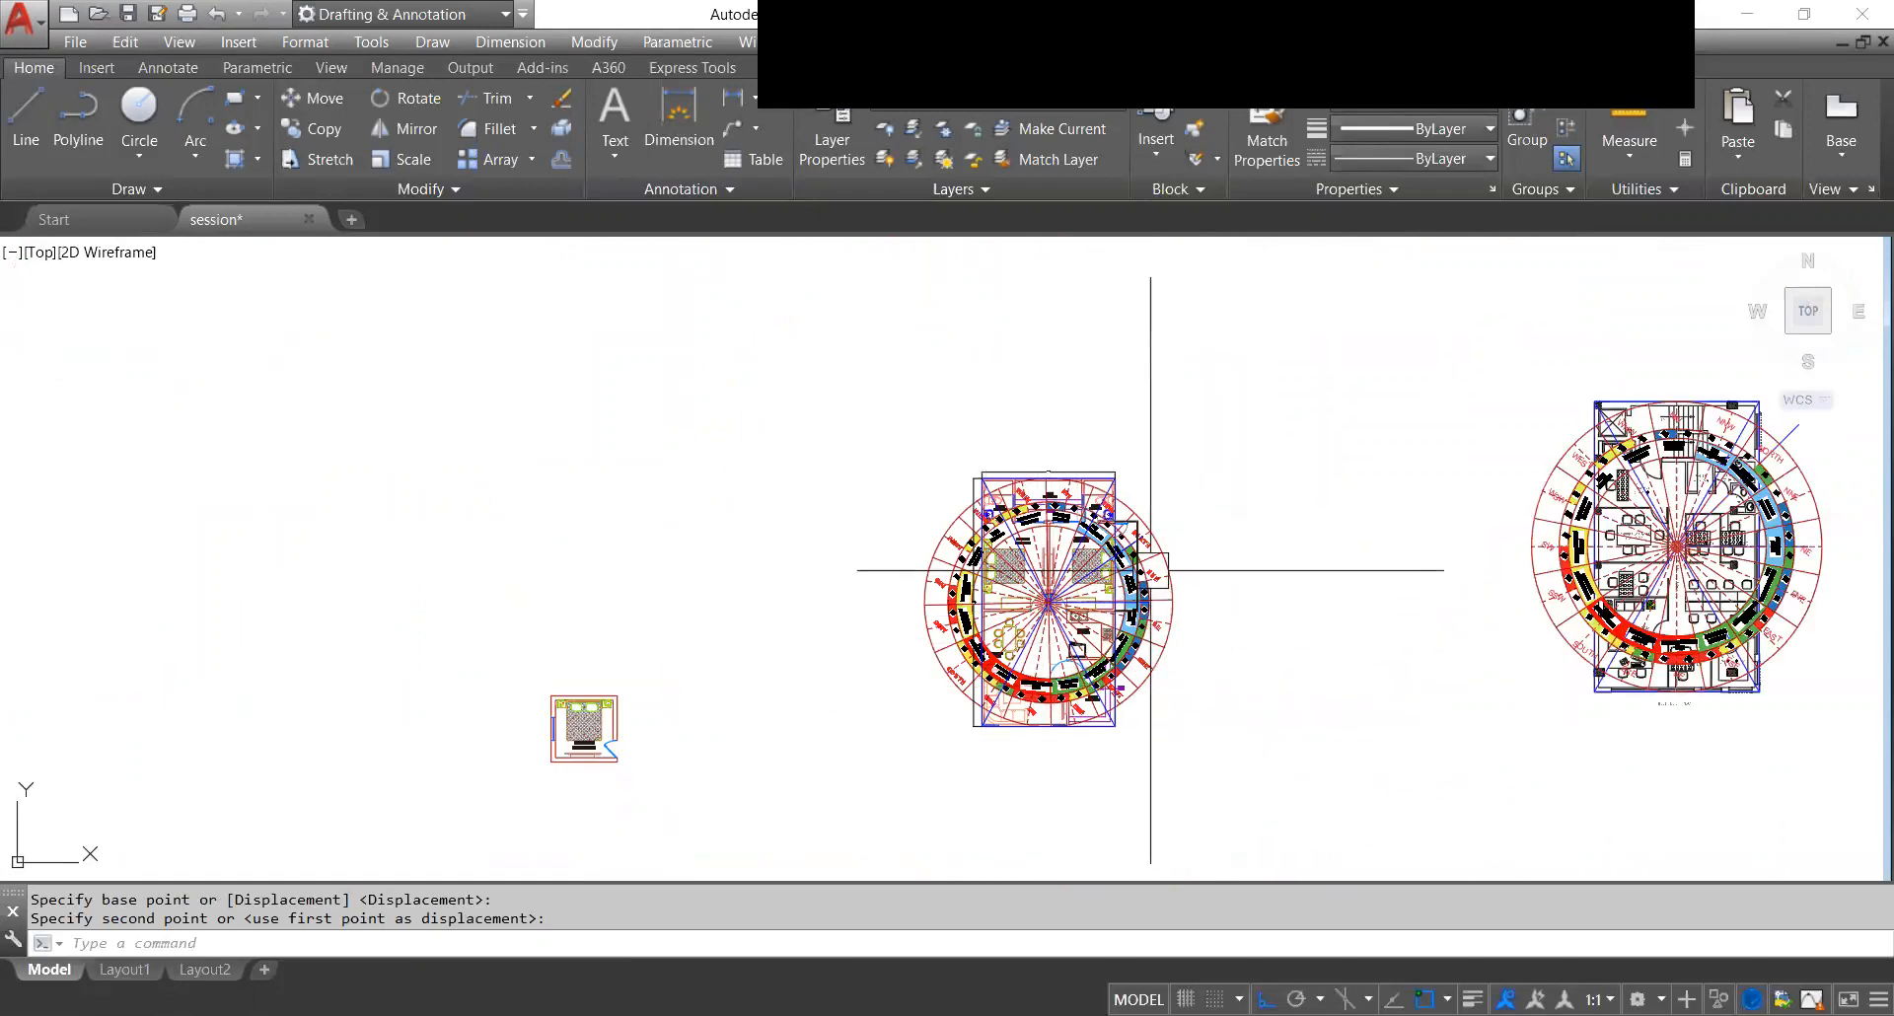
{"action": "scroll", "coordinate": [1069, 577], "scroll_direction": "up", "scroll_amount": 2}
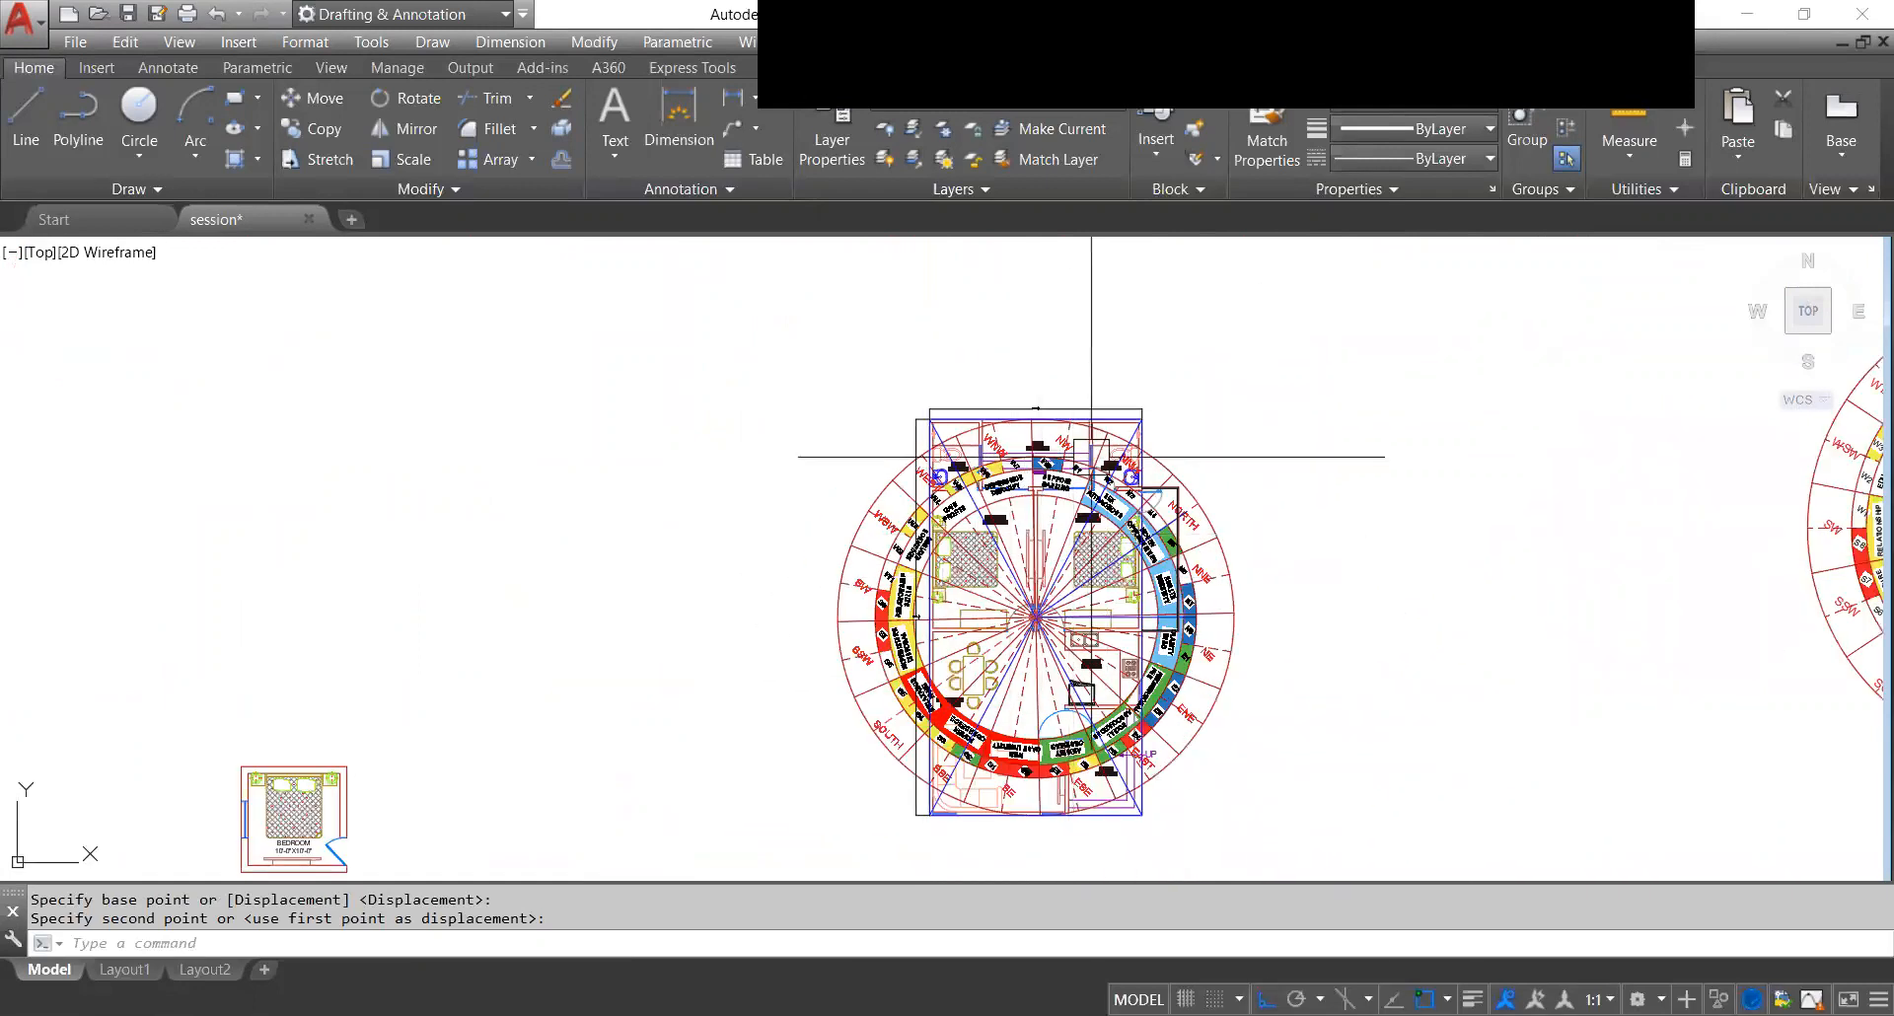
{"action": "scroll", "coordinate": [1182, 541], "scroll_direction": "up", "scroll_amount": 2}
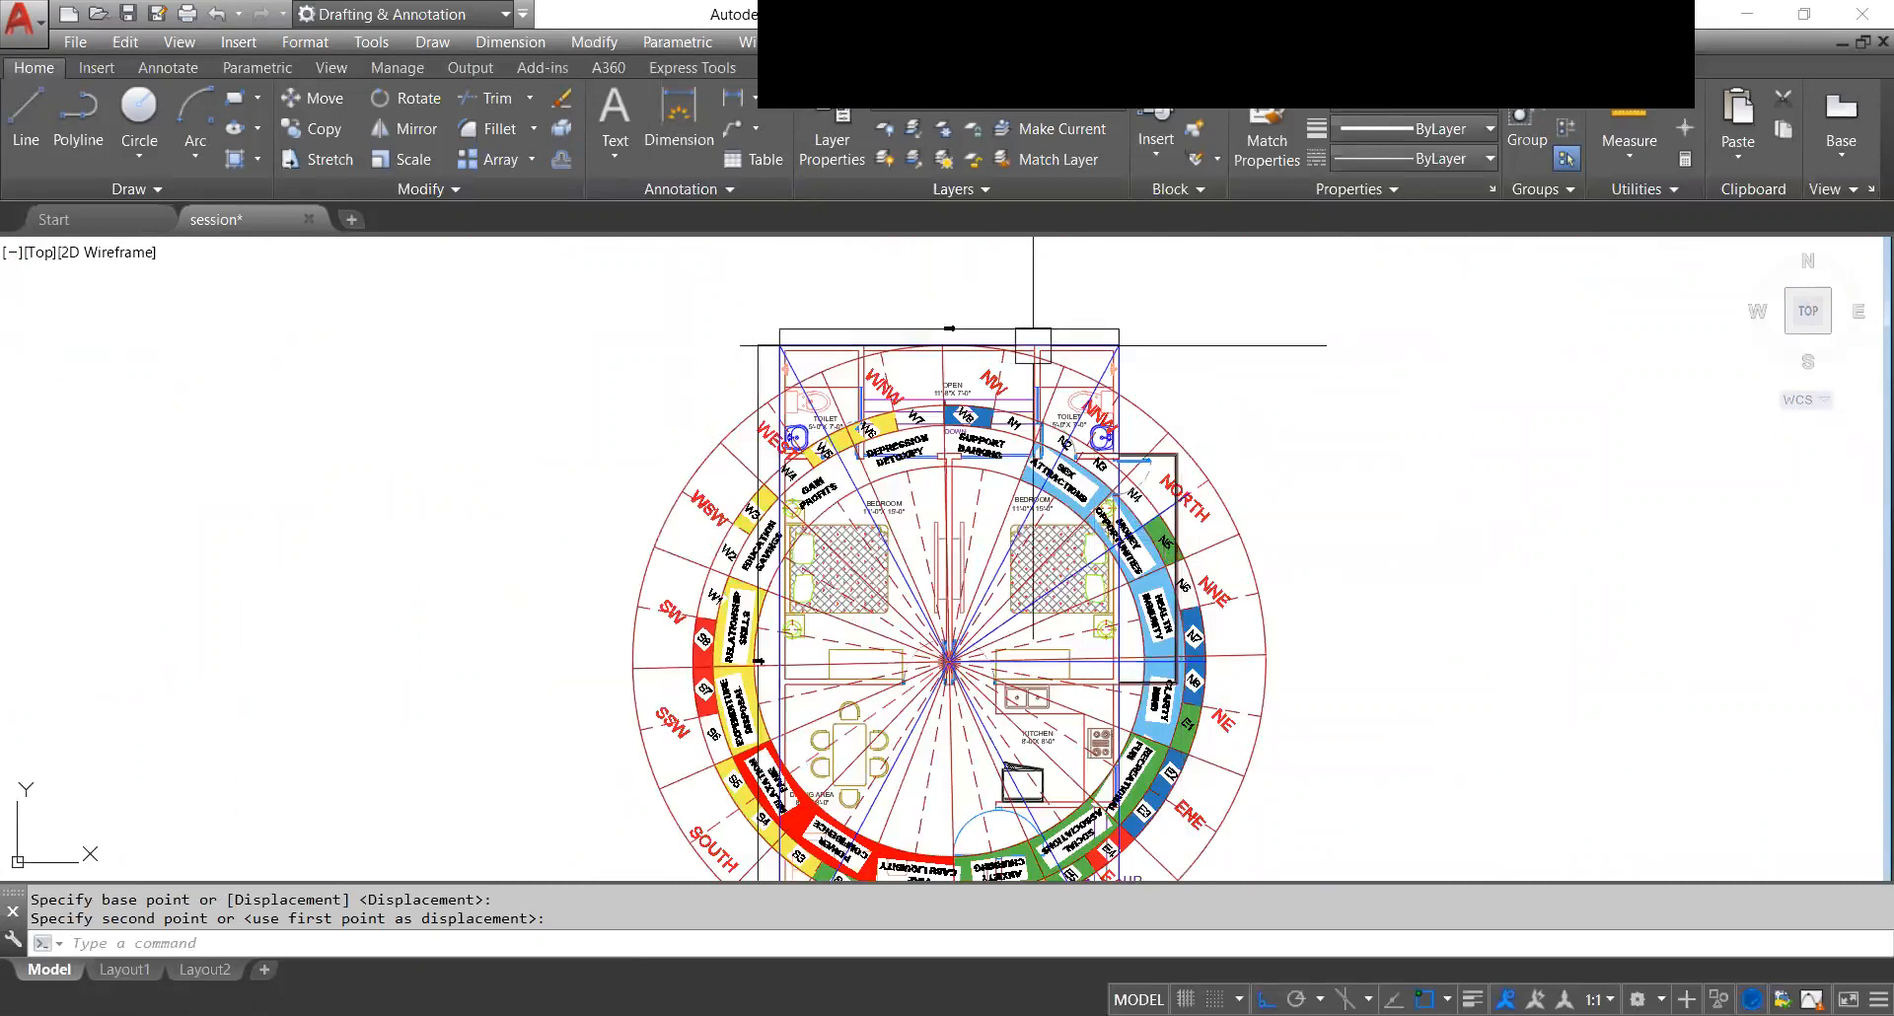
{"action": "scroll", "coordinate": [989, 434], "scroll_direction": "down", "scroll_amount": 1}
{"action": "scroll", "coordinate": [989, 434], "scroll_direction": "up", "scroll_amount": 3}
{"action": "scroll", "coordinate": [1039, 373], "scroll_direction": "down", "scroll_amount": 2}
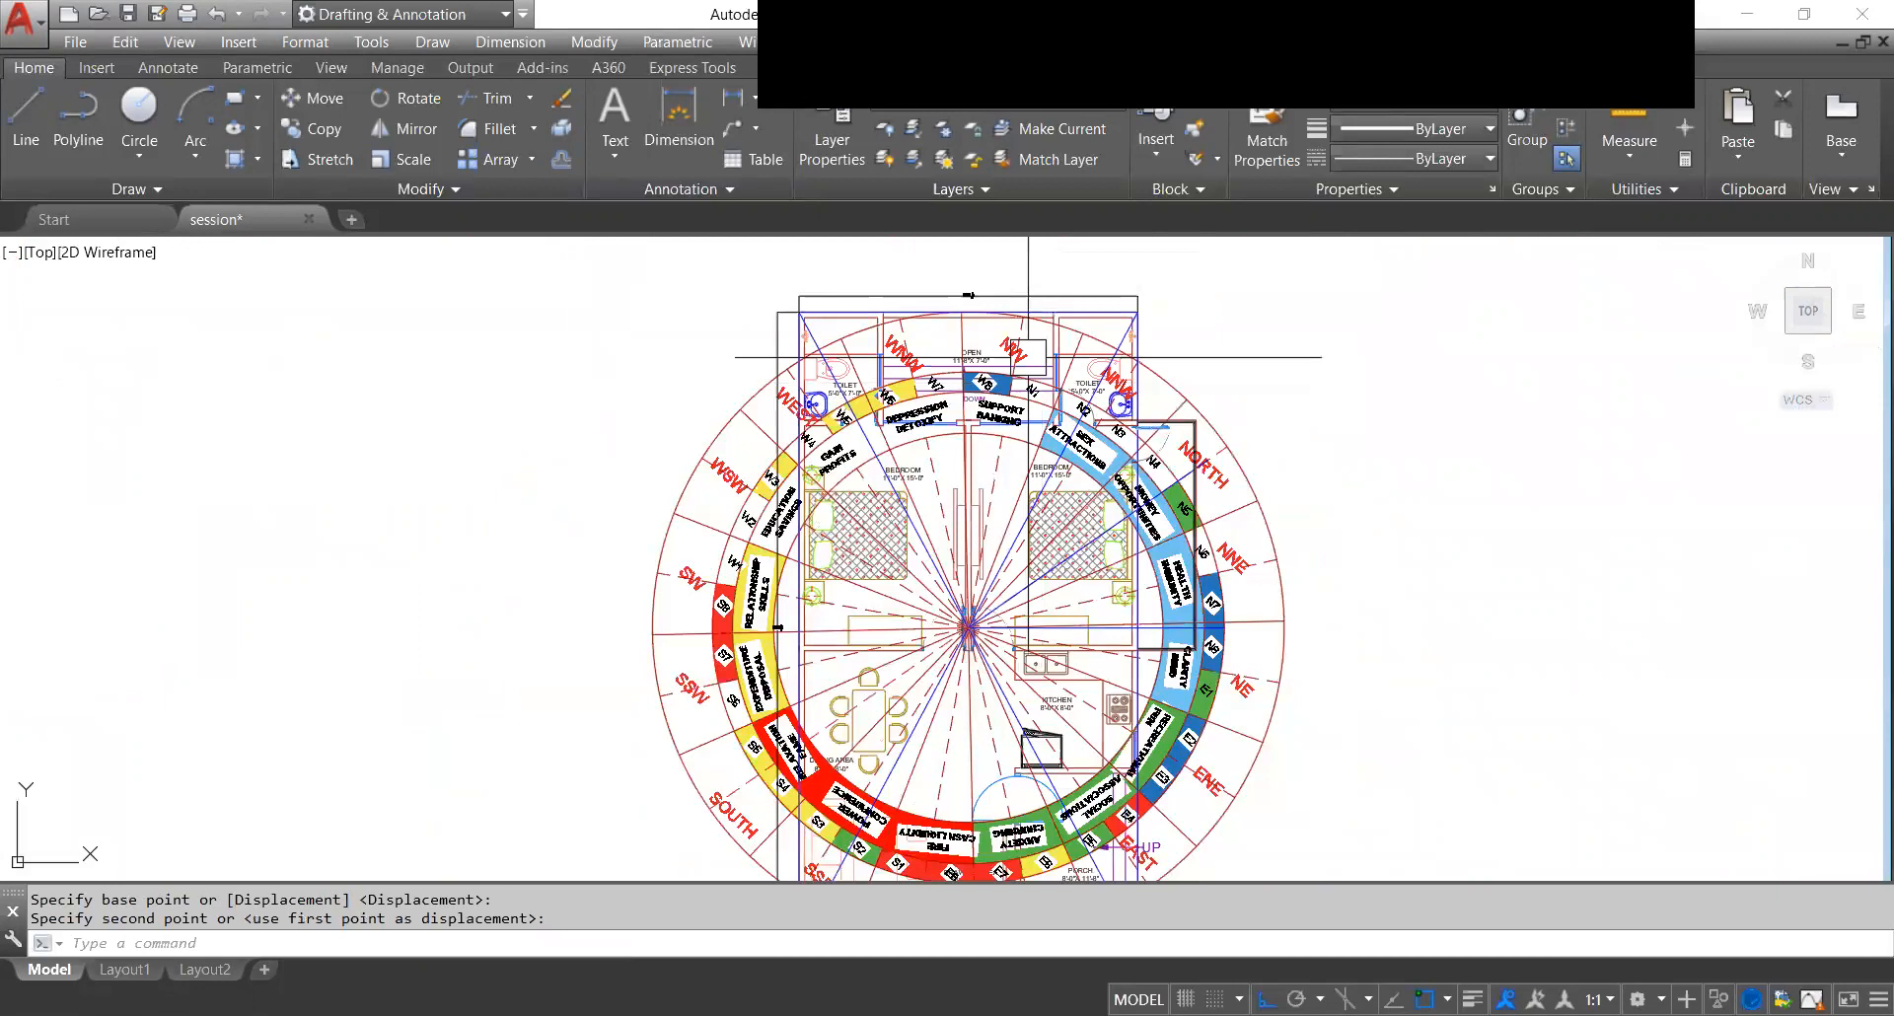
{"action": "middle_click_drag", "start_coordinate": [1027, 455], "coordinate": [1027, 392]}
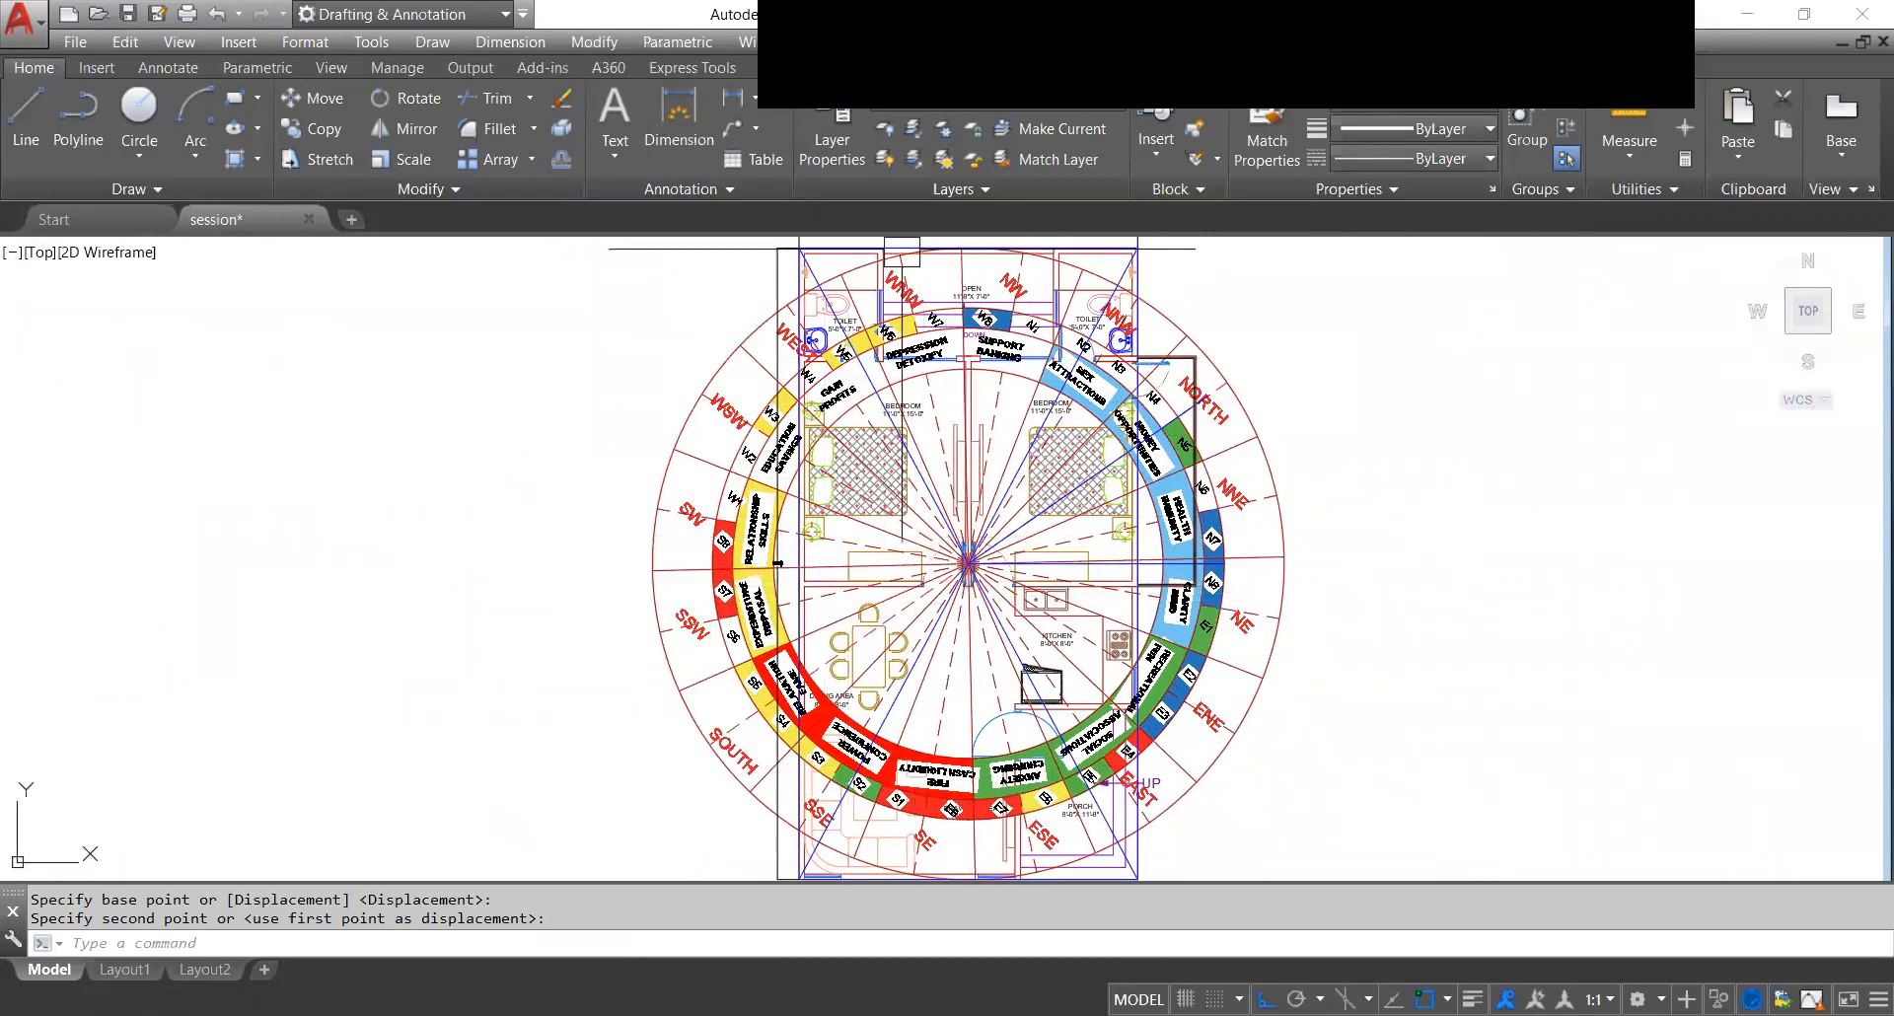
{"action": "middle_click_drag", "start_coordinate": [967, 237], "coordinate": [967, 269]}
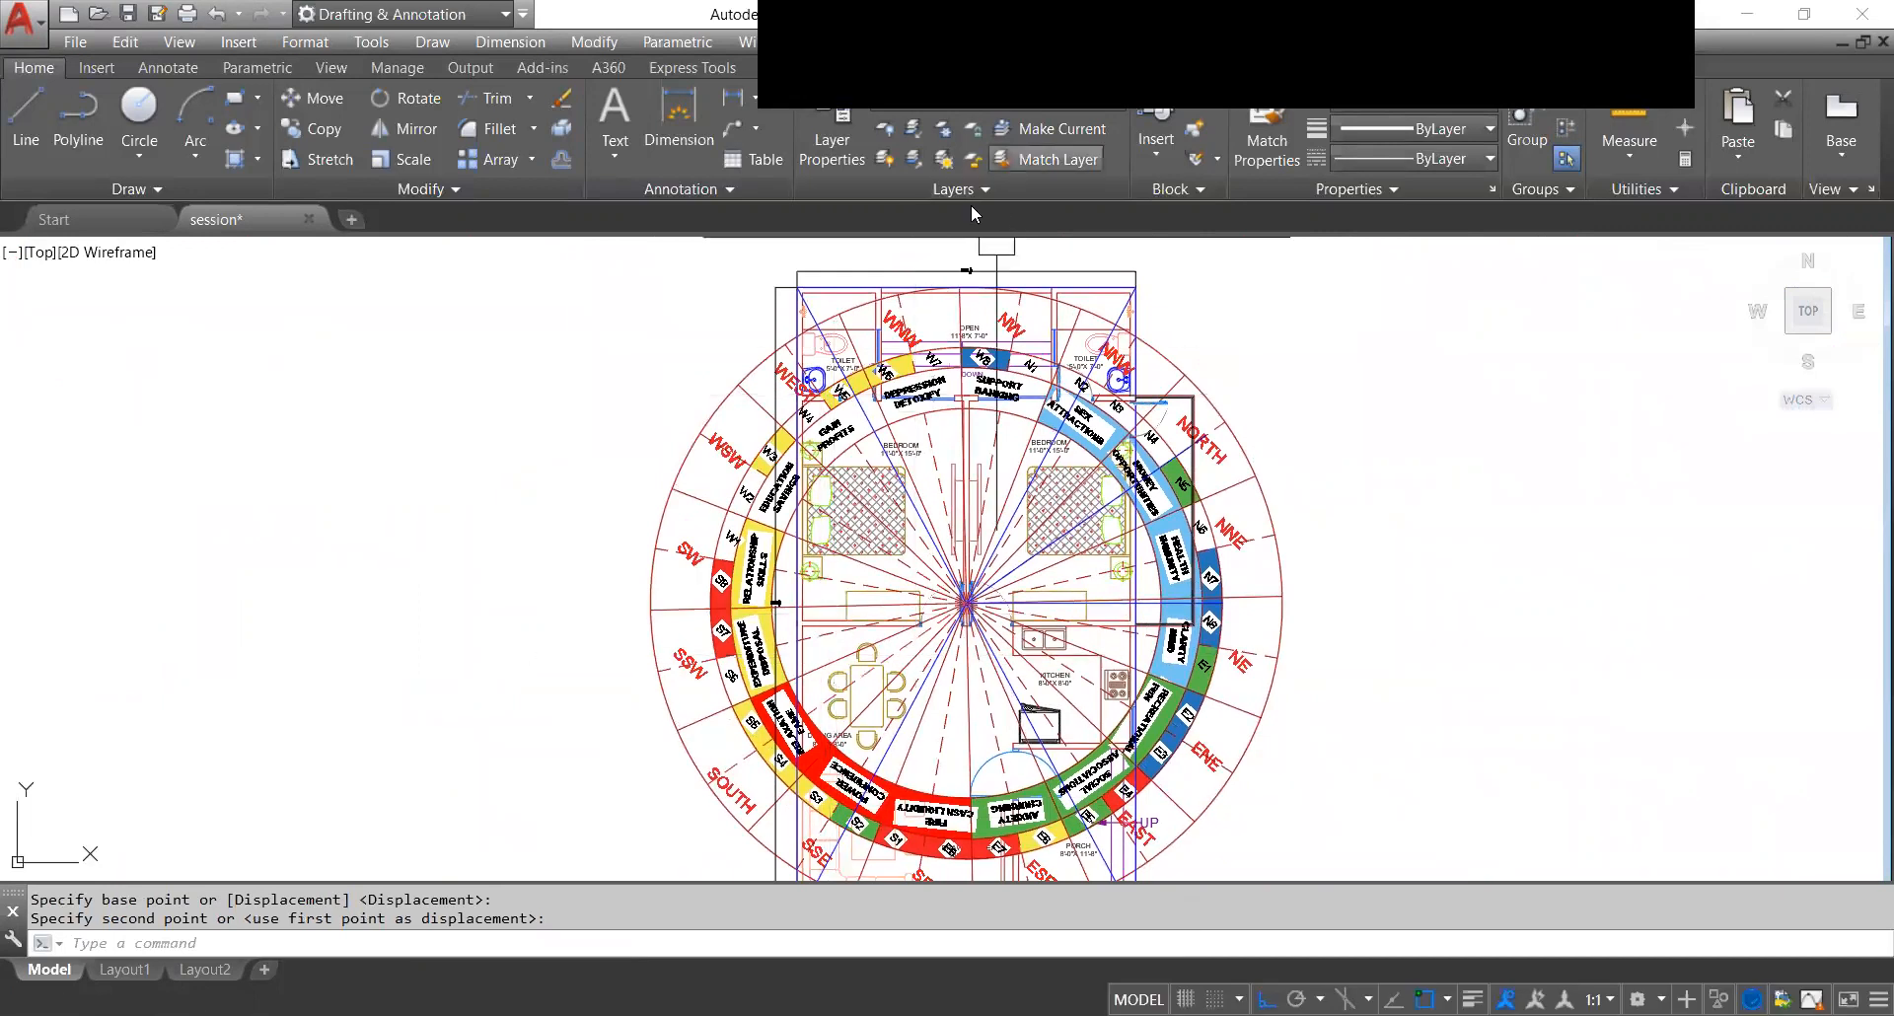
Read the overall width and length dimensions of the house plan.
{"action": "scroll", "coordinate": [967, 270], "scroll_direction": "up", "scroll_amount": 6}
{"action": "scroll", "coordinate": [1029, 381], "scroll_direction": "up", "scroll_amount": 2}
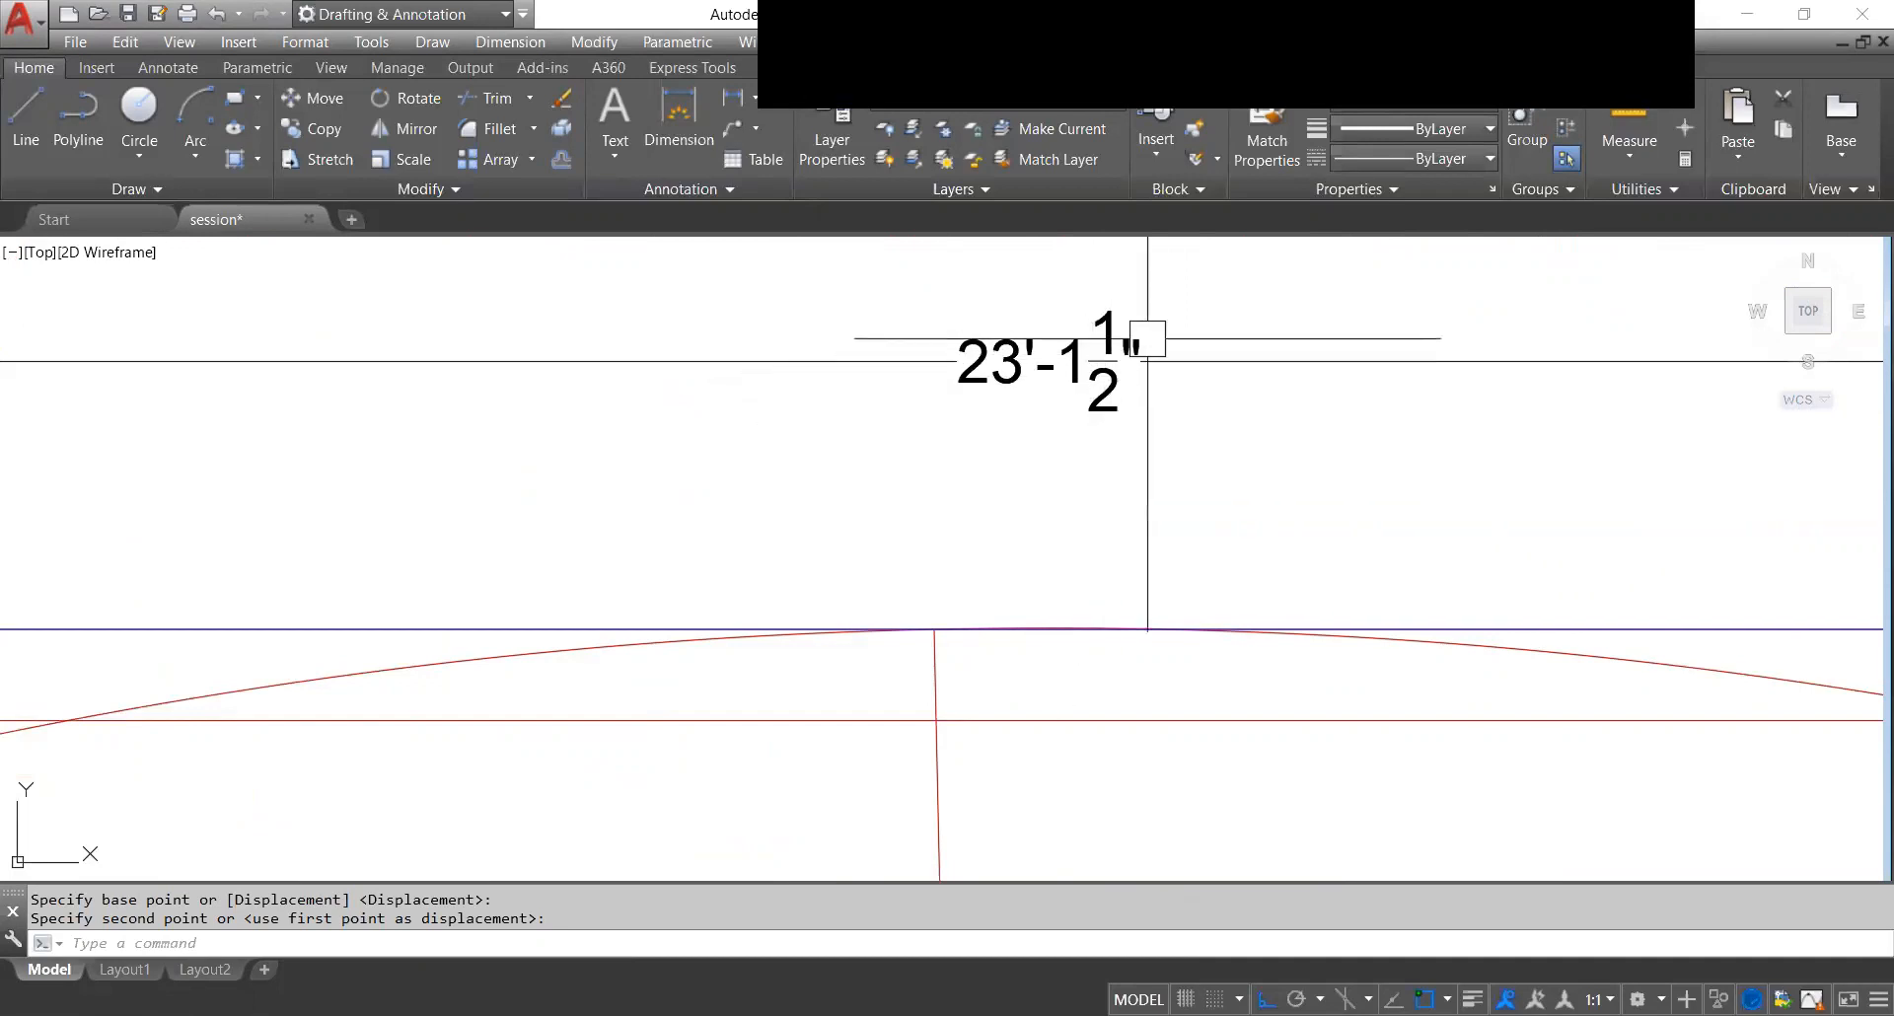
{"action": "scroll", "coordinate": [1017, 501], "scroll_direction": "down", "scroll_amount": 5}
{"action": "scroll", "coordinate": [854, 851], "scroll_direction": "up", "scroll_amount": 7}
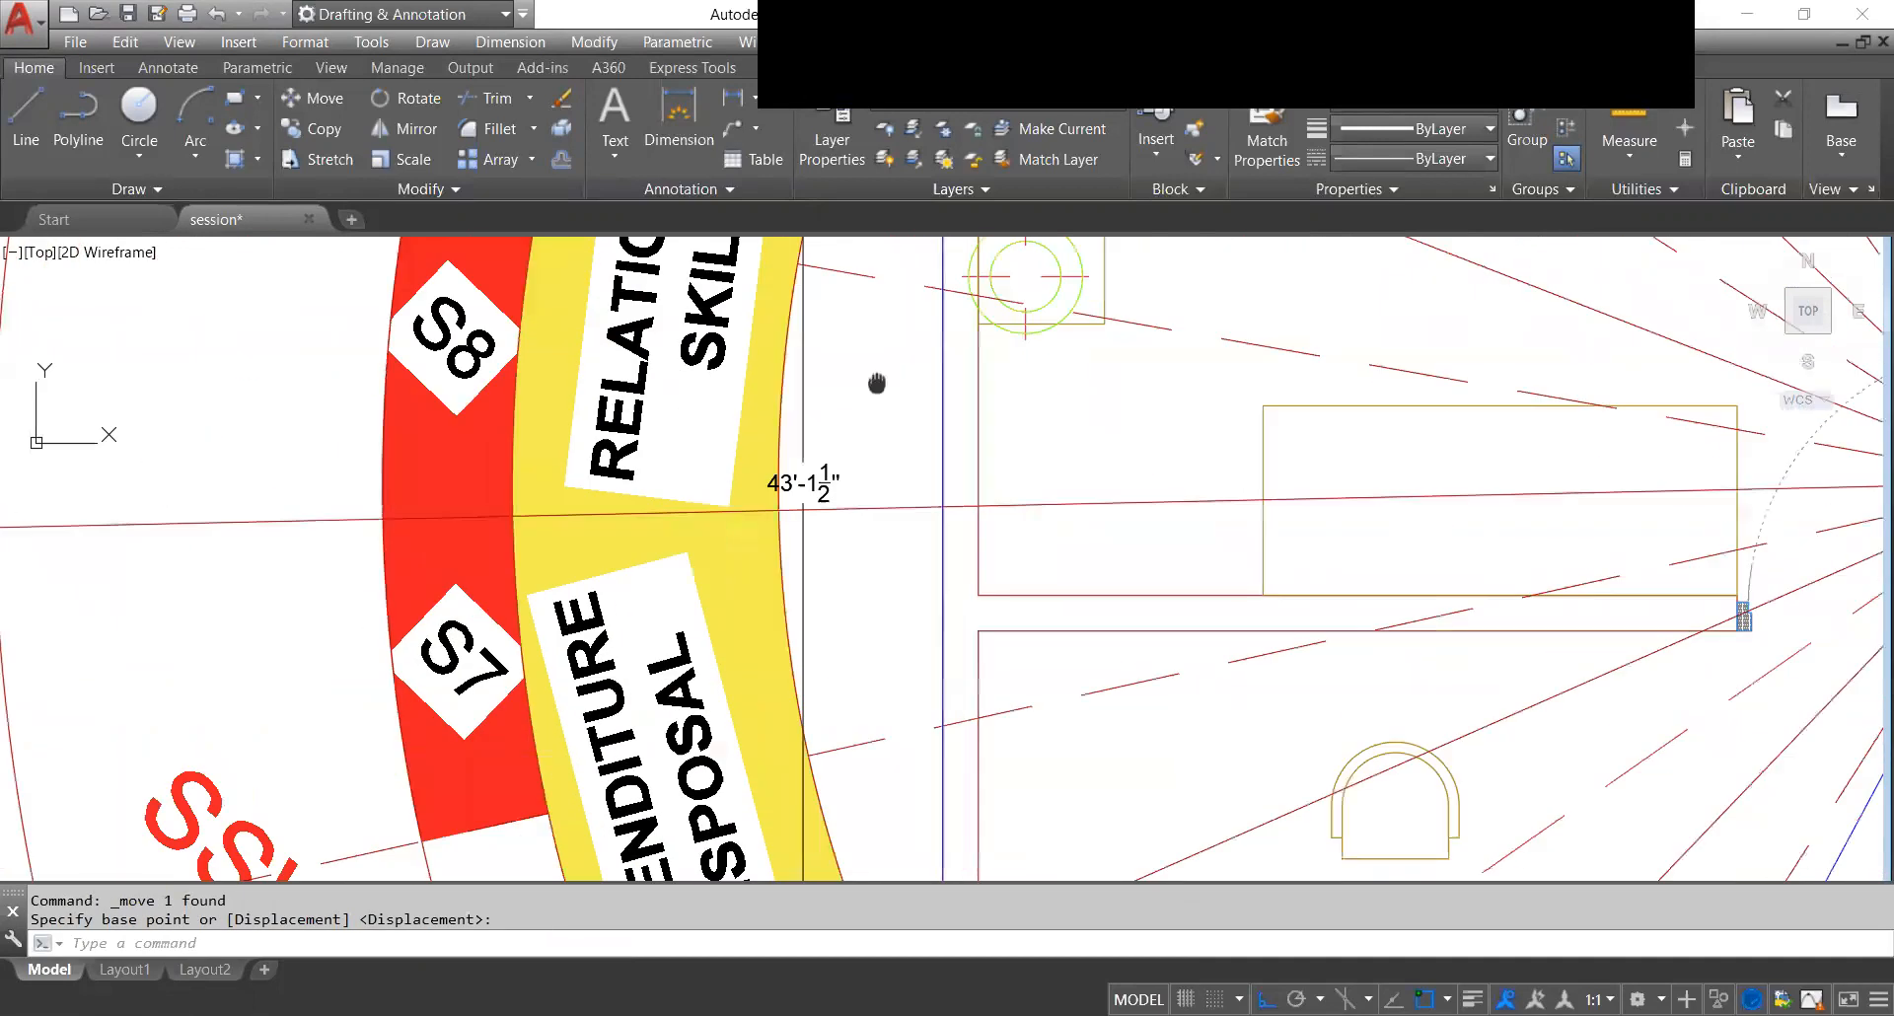
{"action": "scroll", "coordinate": [859, 425], "scroll_direction": "down", "scroll_amount": 6}
{"action": "scroll", "coordinate": [845, 447], "scroll_direction": "up", "scroll_amount": 6}
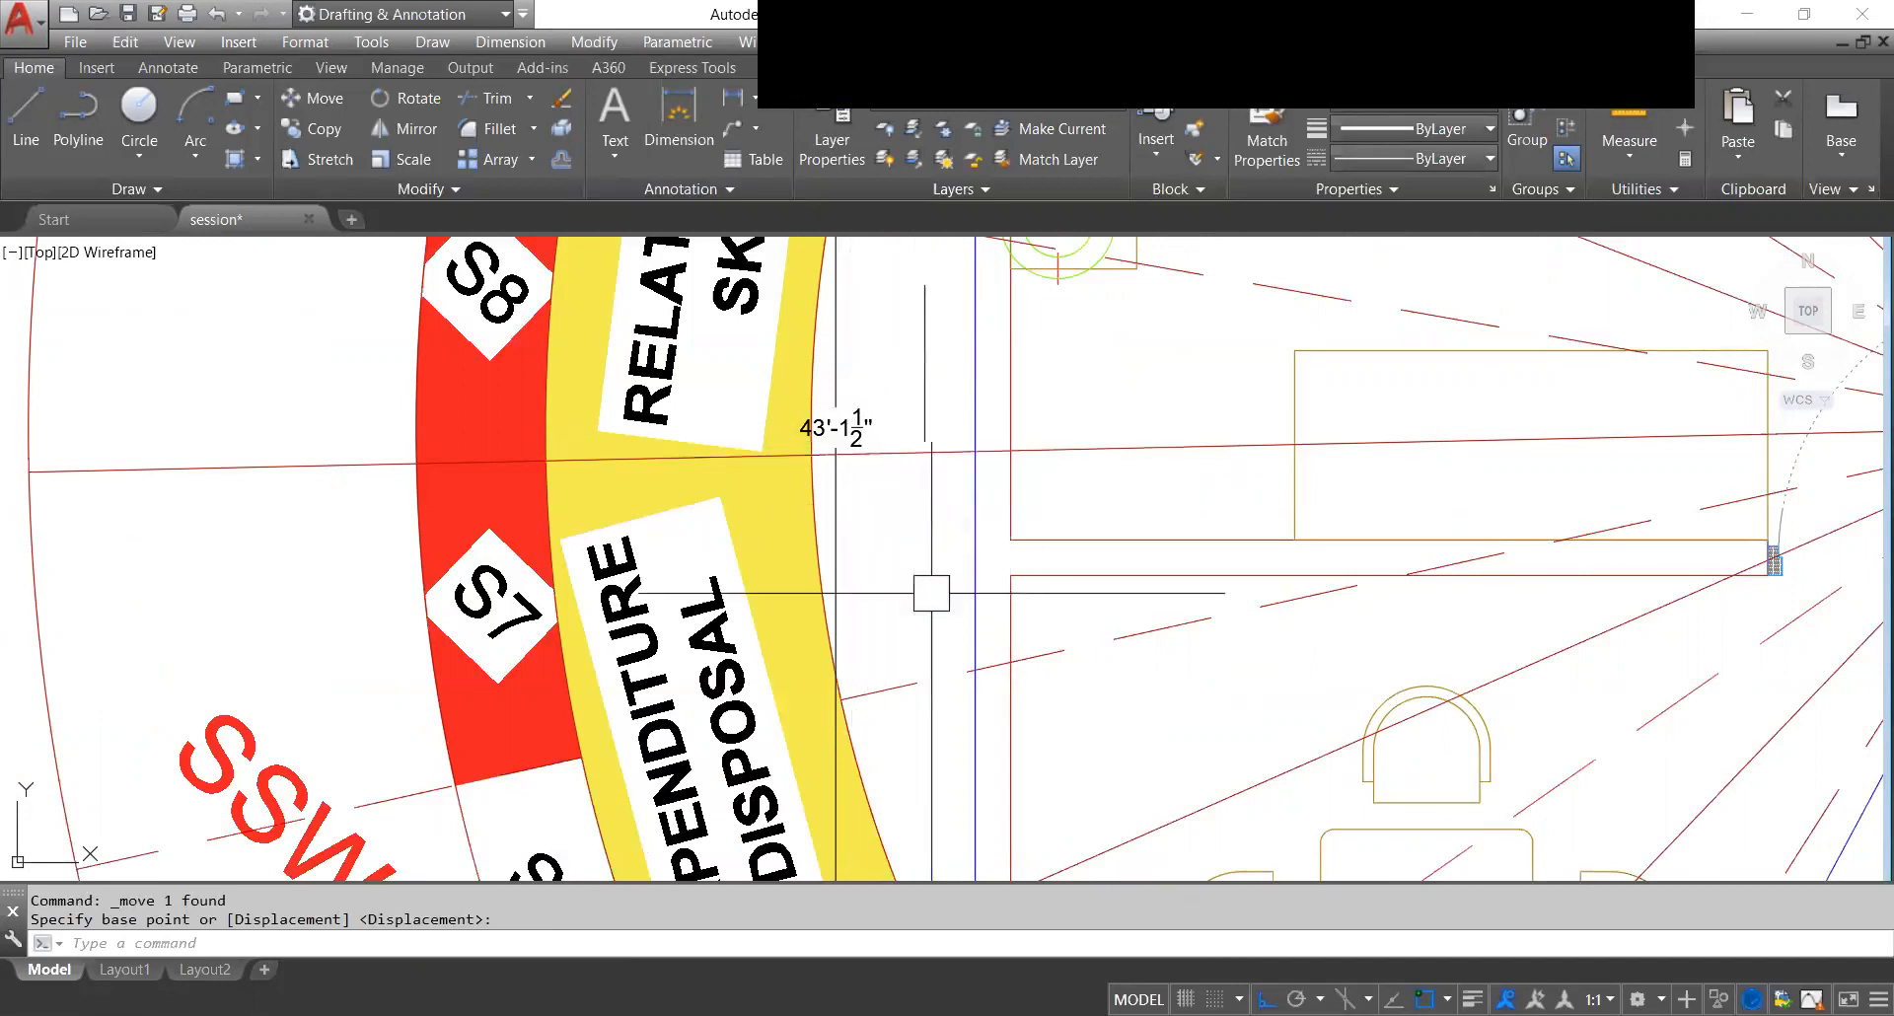
Switch to the Zonal Str worksheet in Excel and set the building width to 23.12.
{"action": "scroll", "coordinate": [932, 577], "scroll_direction": "down", "scroll_amount": 6}
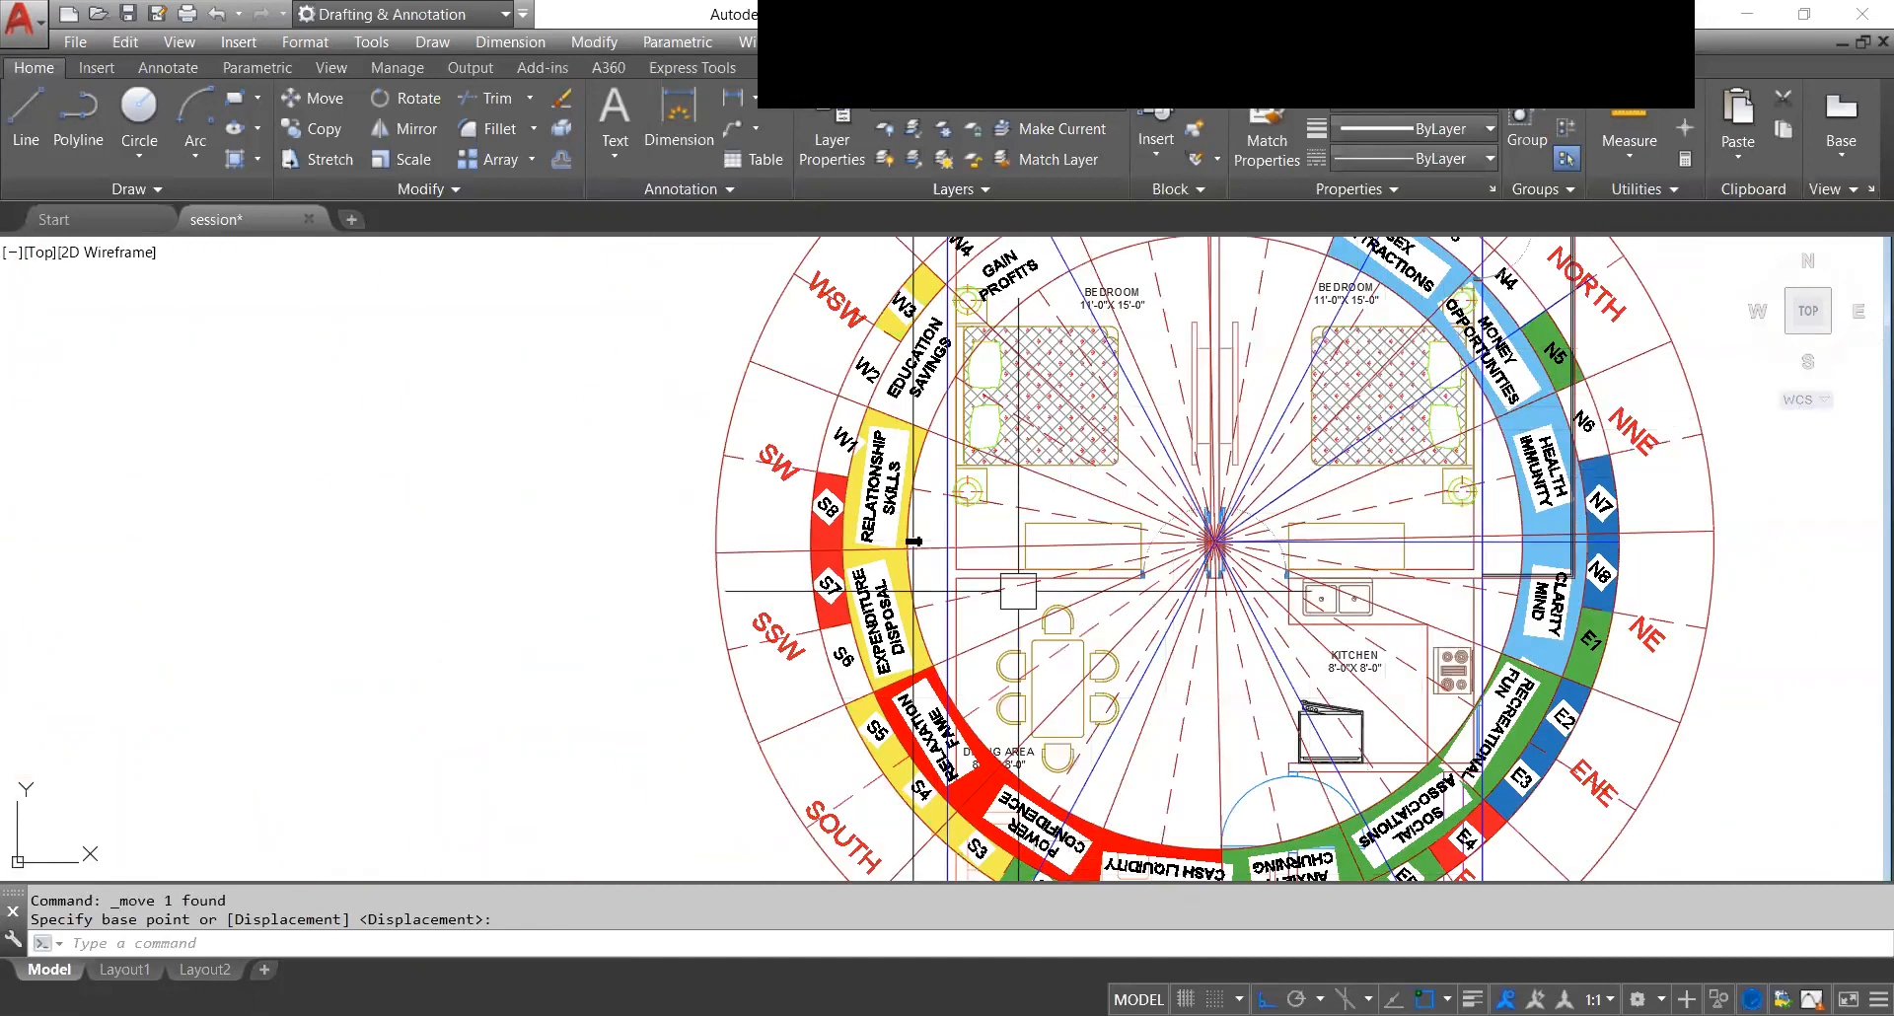
{"action": "scroll", "coordinate": [927, 656], "scroll_direction": "down", "scroll_amount": 4}
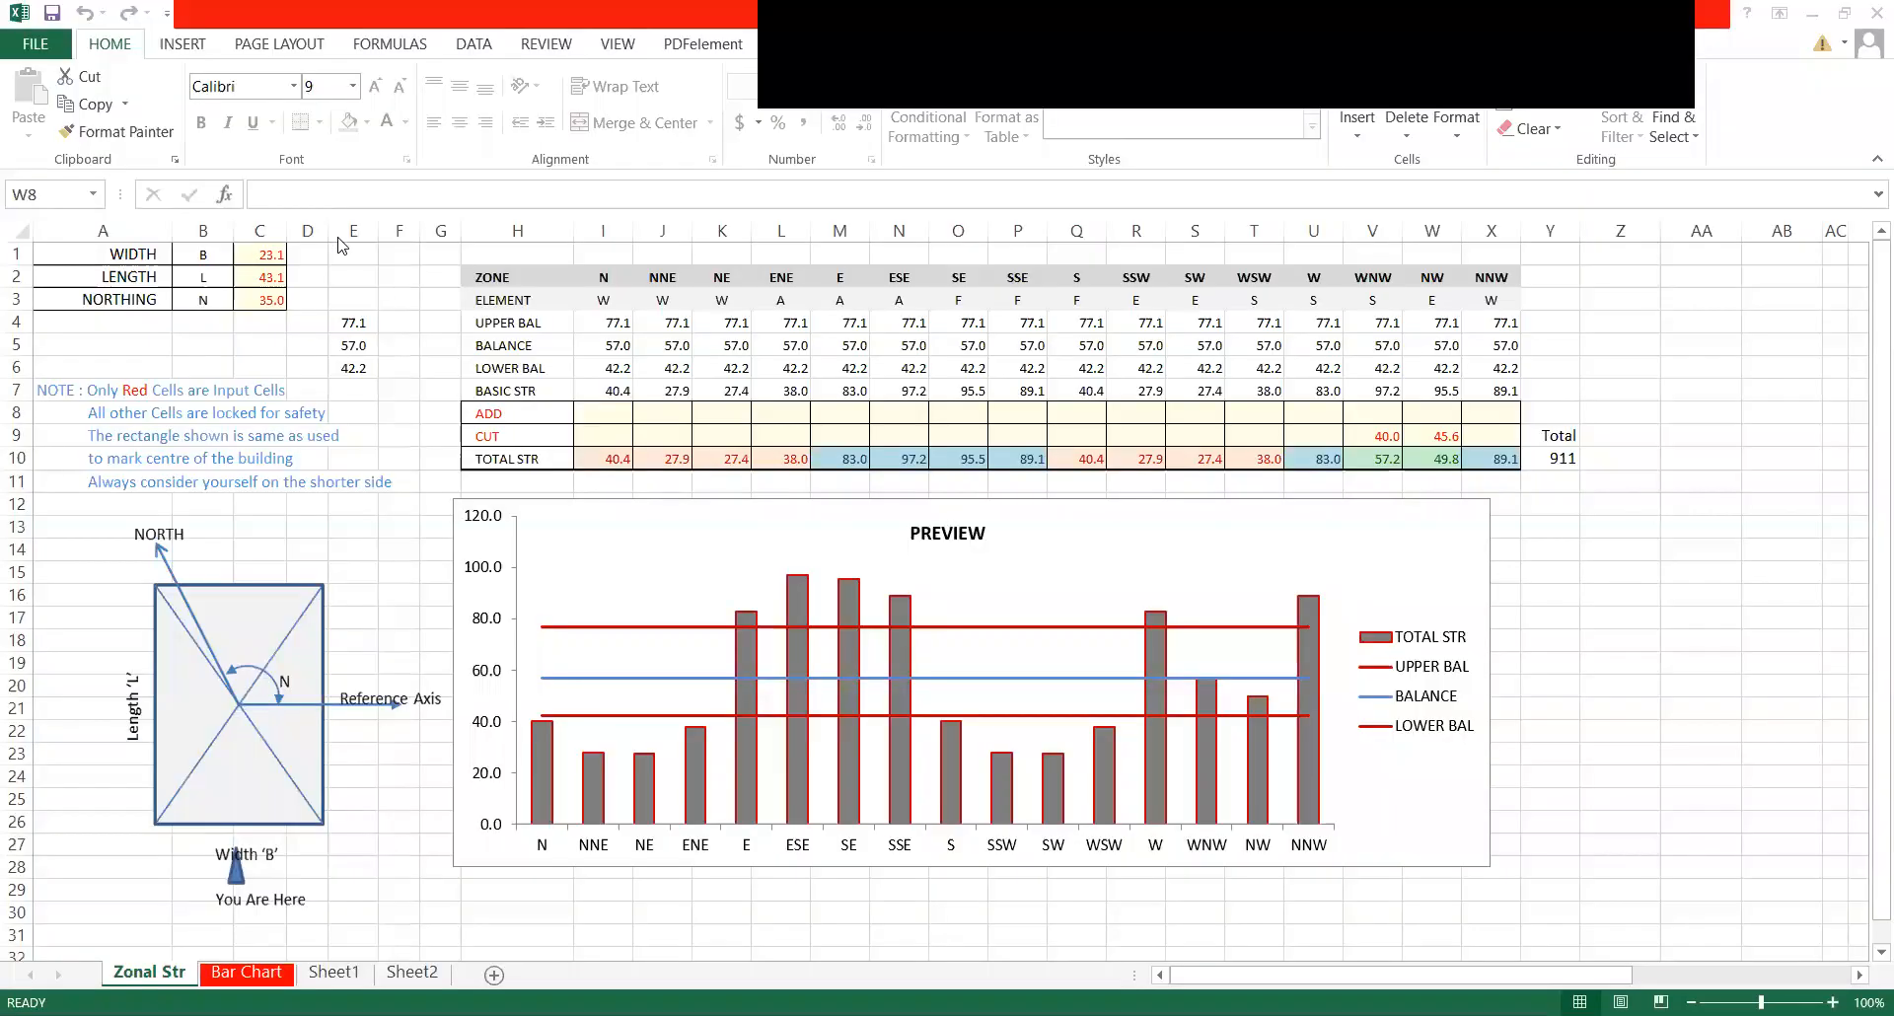
{"action": "left_click", "coordinate": [264, 258]}
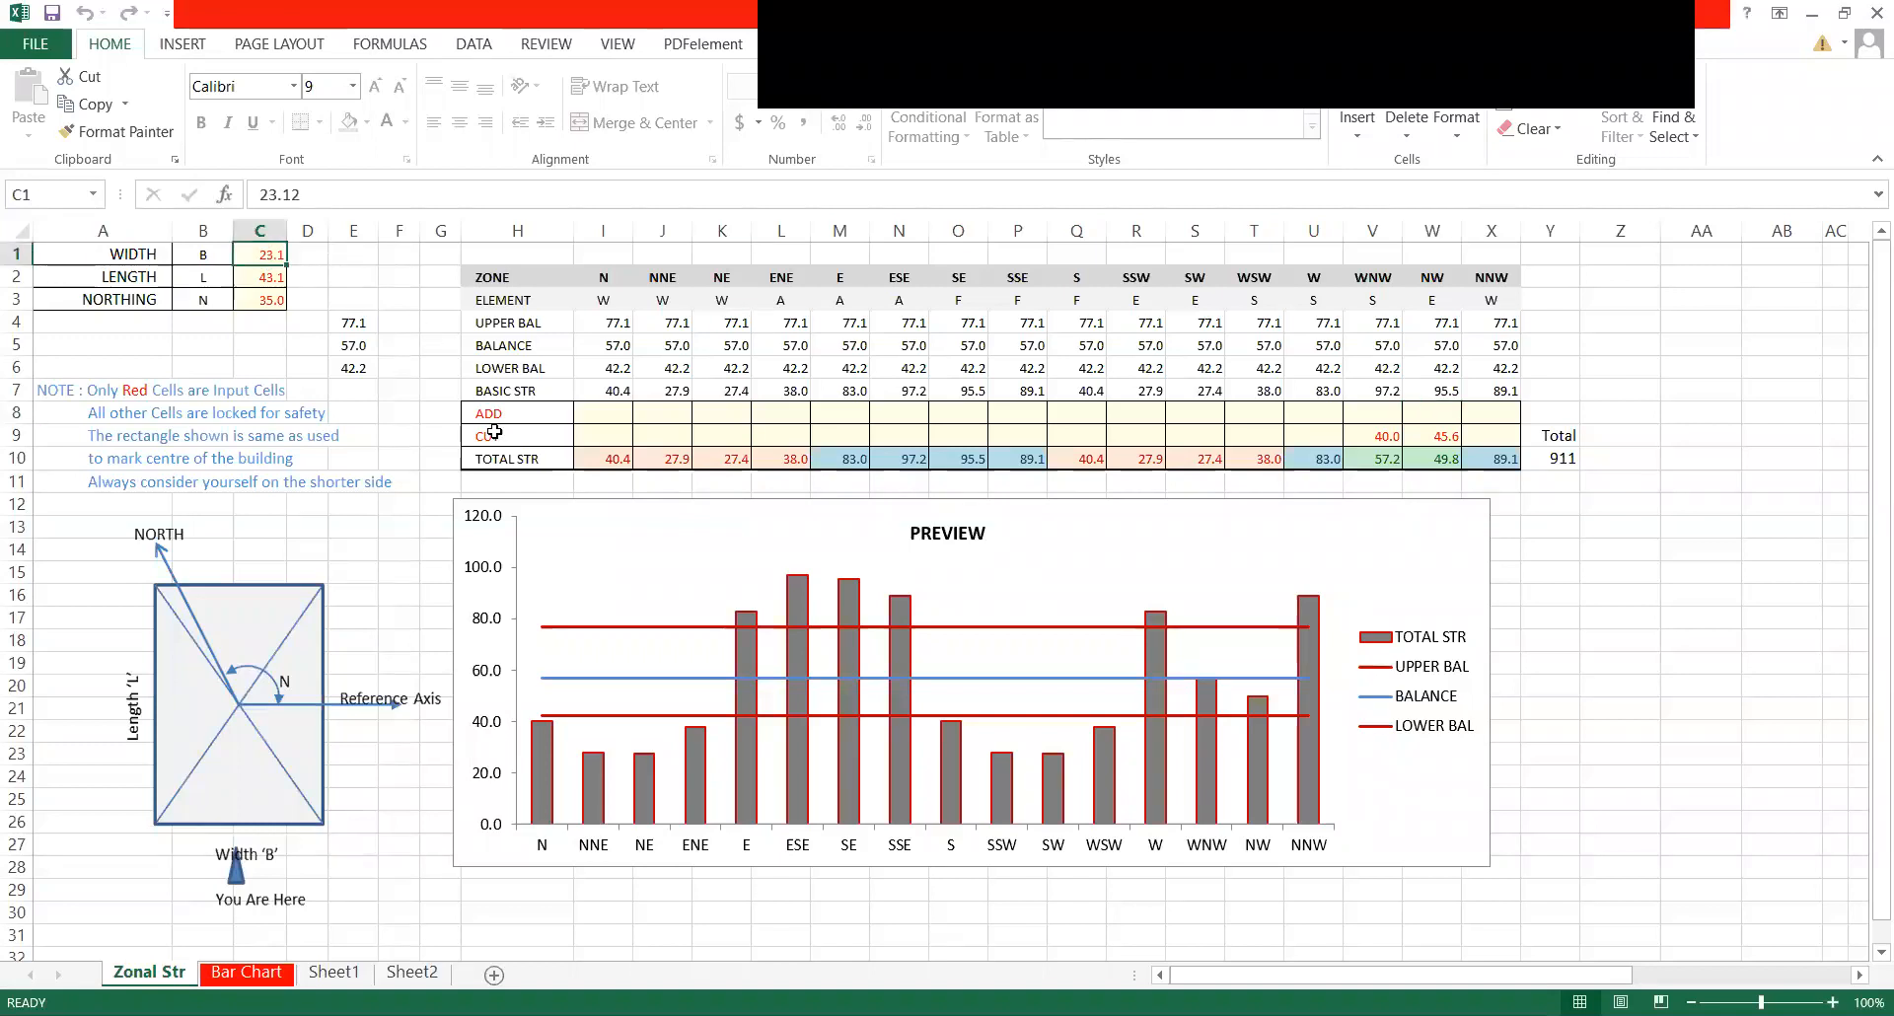
{"action": "left_click", "coordinate": [250, 193]}
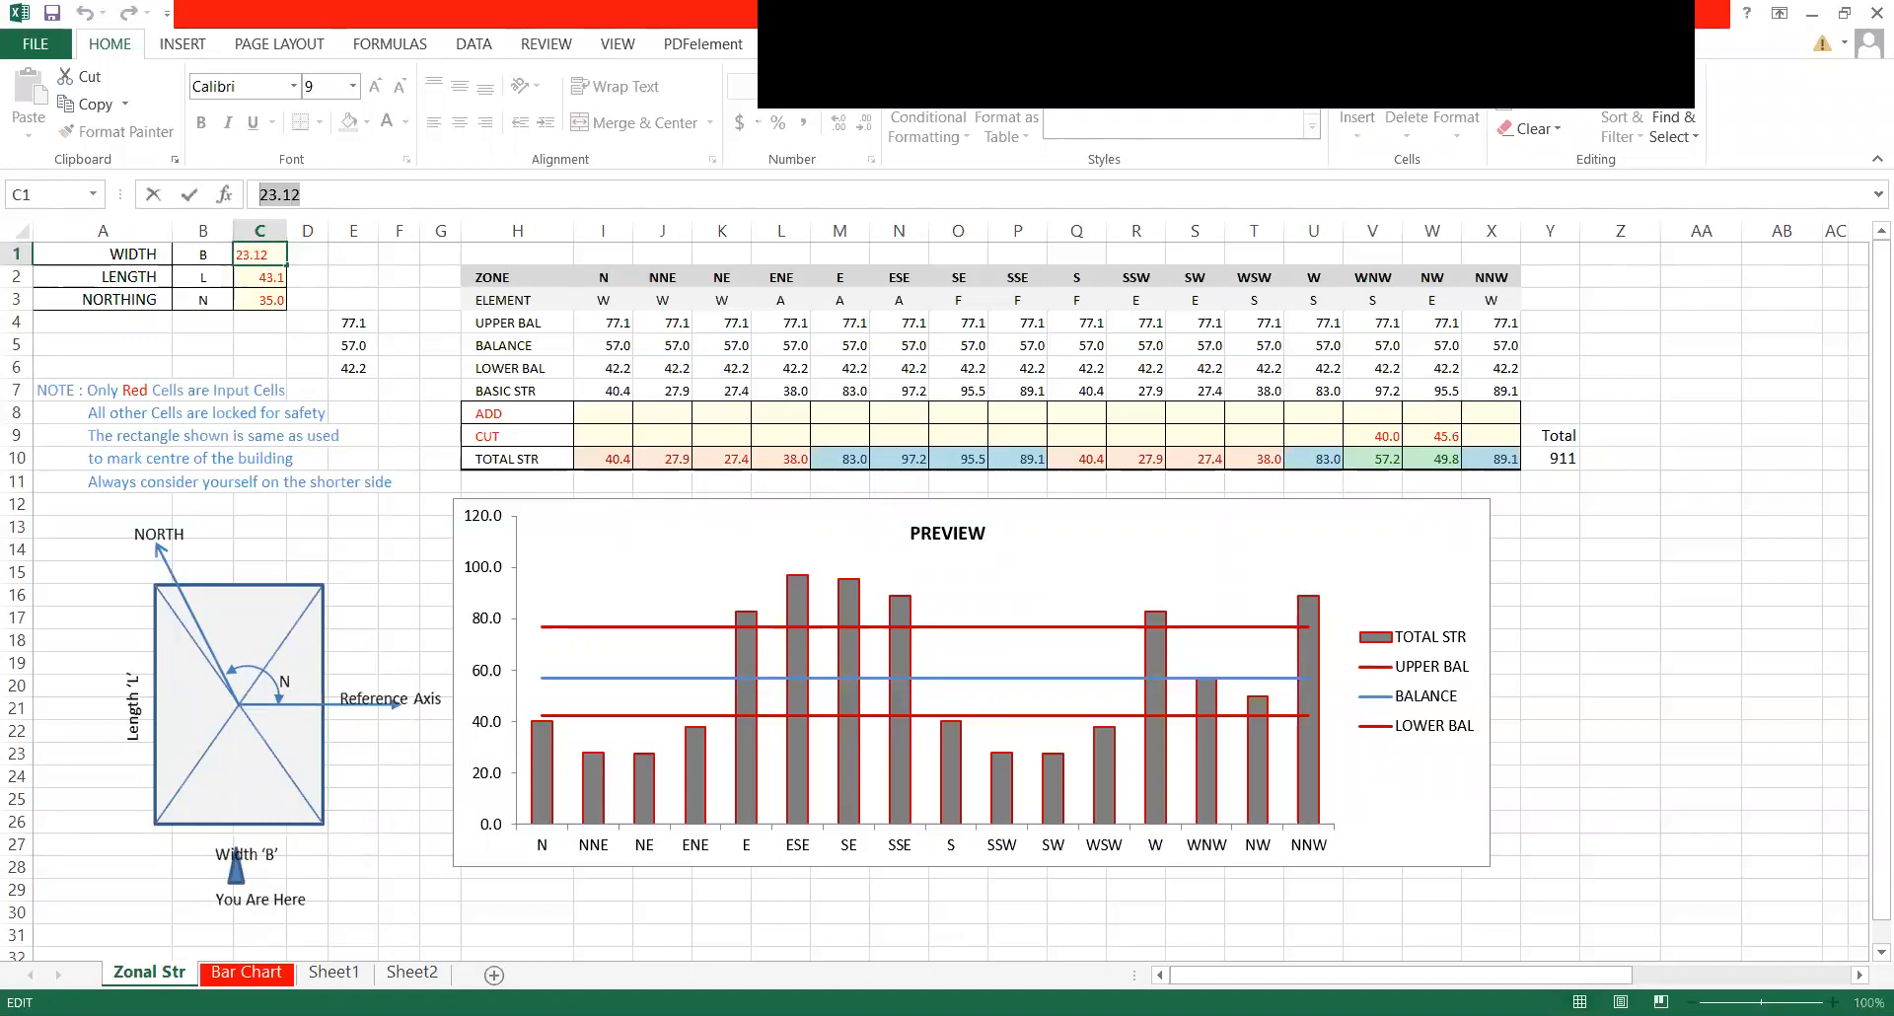
{"action": "key", "text": "alt+Tab"}
{"action": "left_click", "coordinate": [248, 253]}
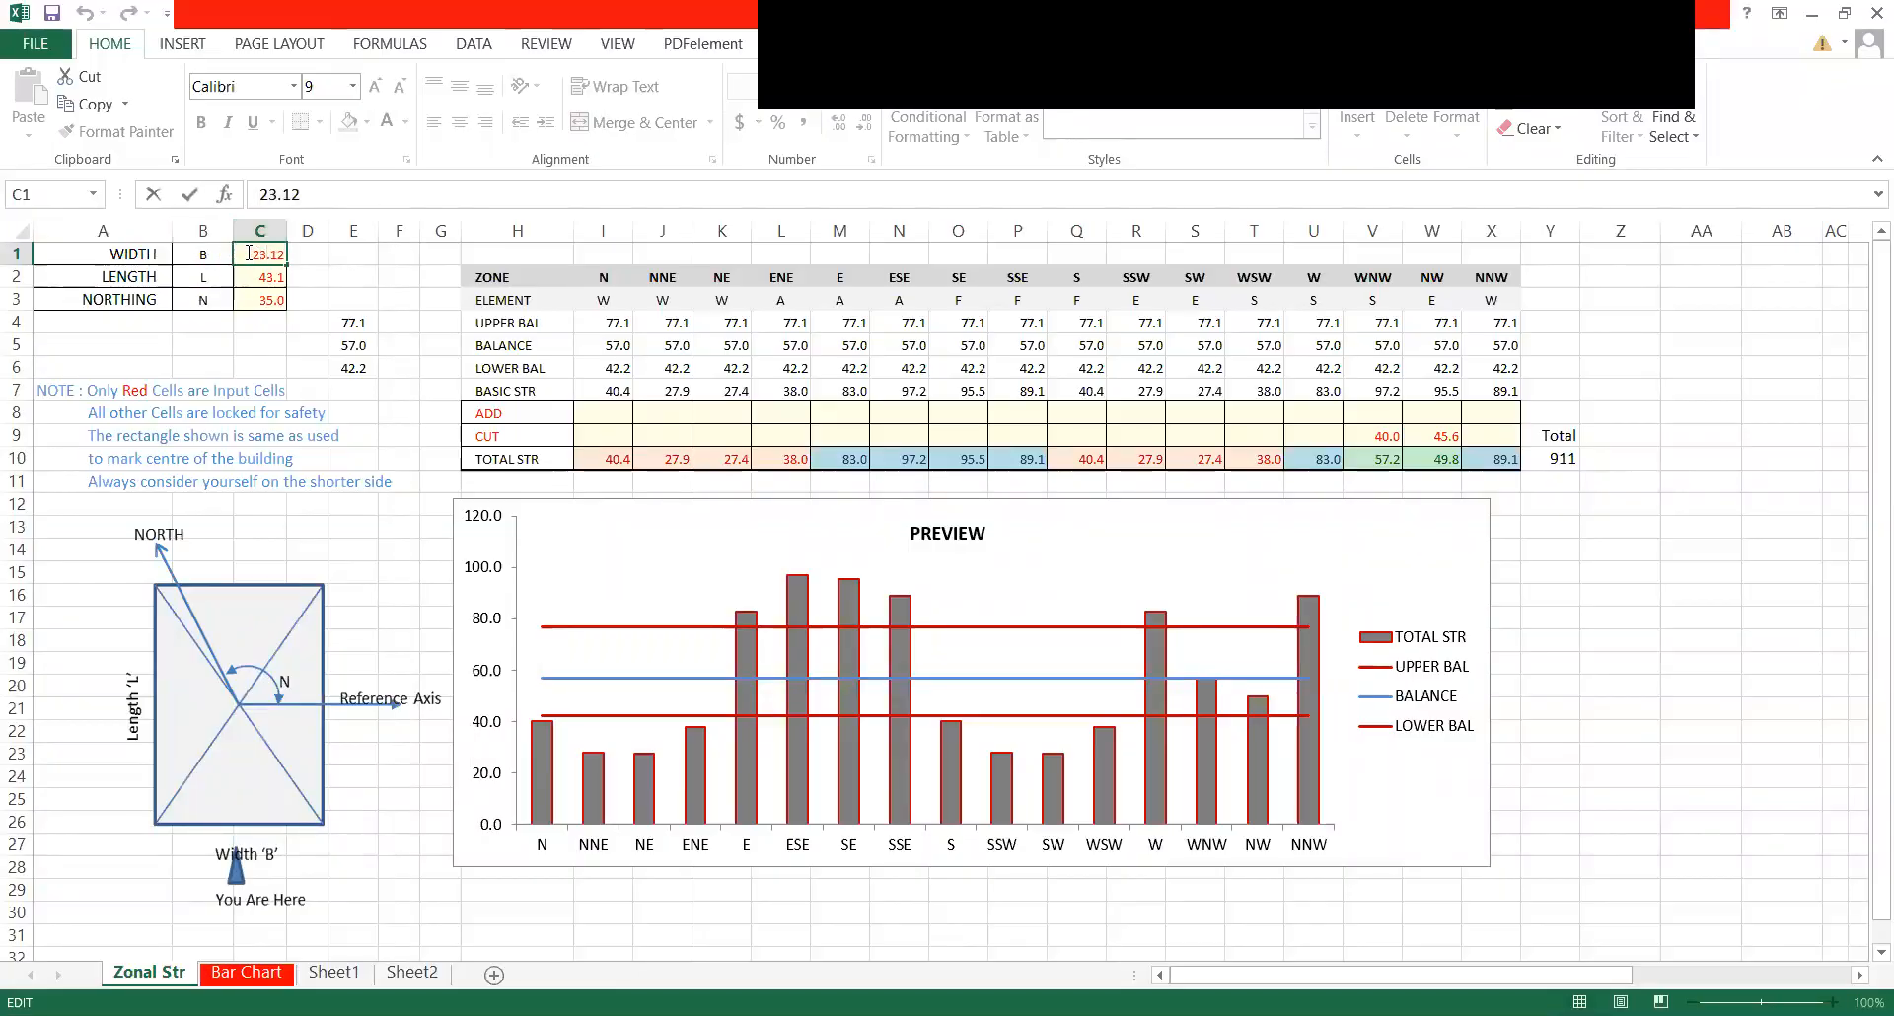
{"action": "left_click_drag", "start_coordinate": [302, 194], "coordinate": [249, 193]}
{"action": "type", "text": "23.12"}
{"action": "key", "text": "Return"}
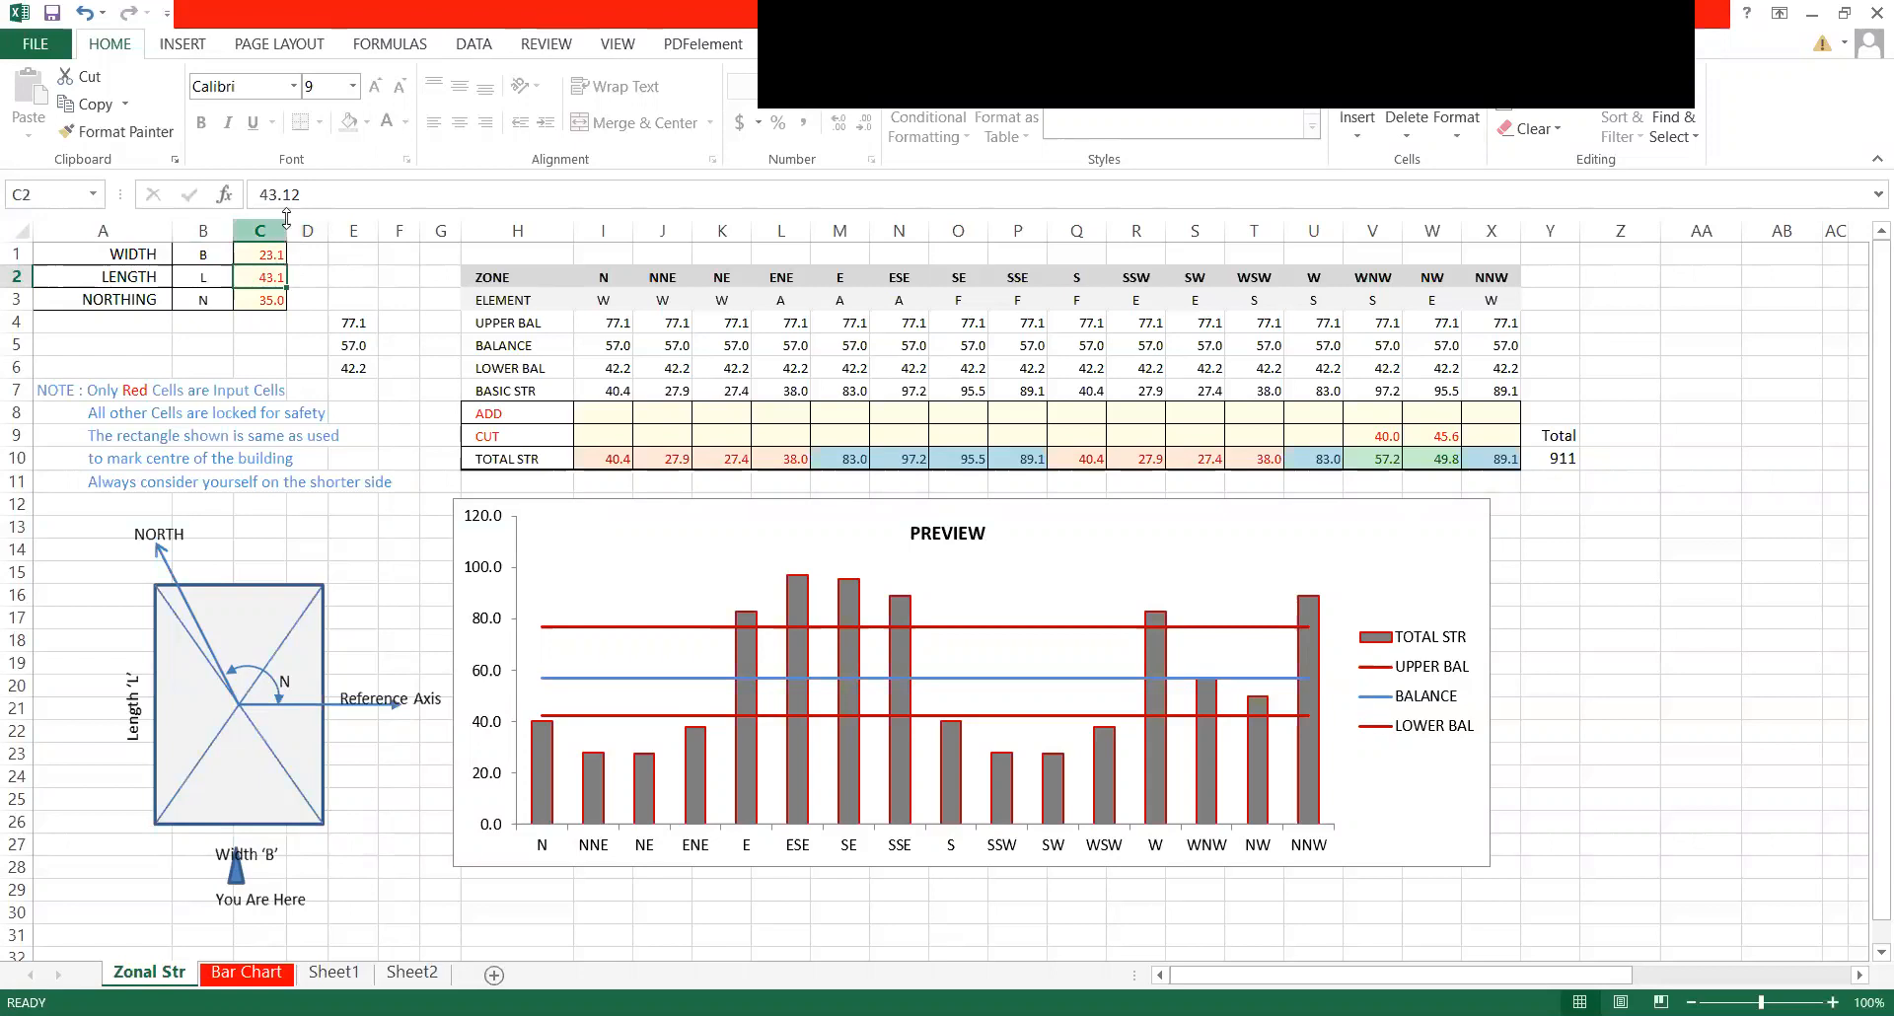
Set the building length to 43.12 and the northing to 35 in the Zonal Str input cells.
{"action": "type", "text": "4"}
{"action": "left_click", "coordinate": [263, 193]}
{"action": "type", "text": "3.12"}
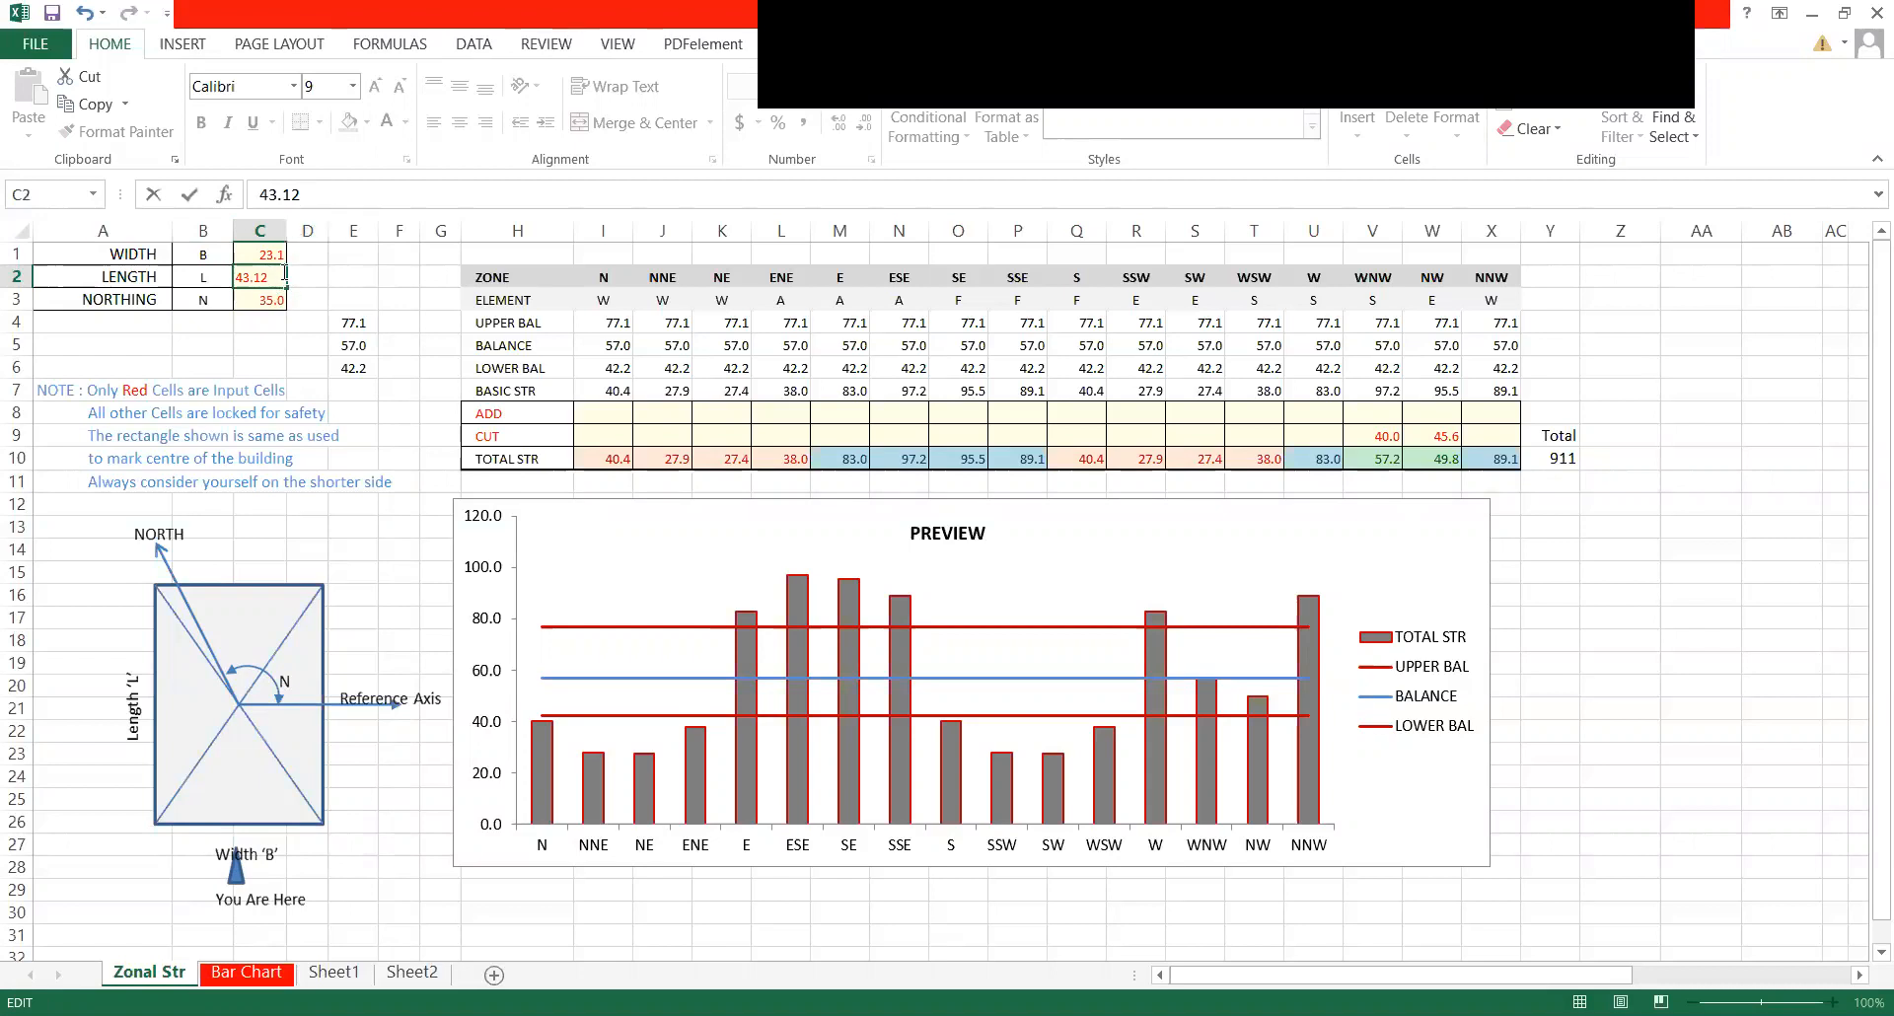
{"action": "key", "text": "Return"}
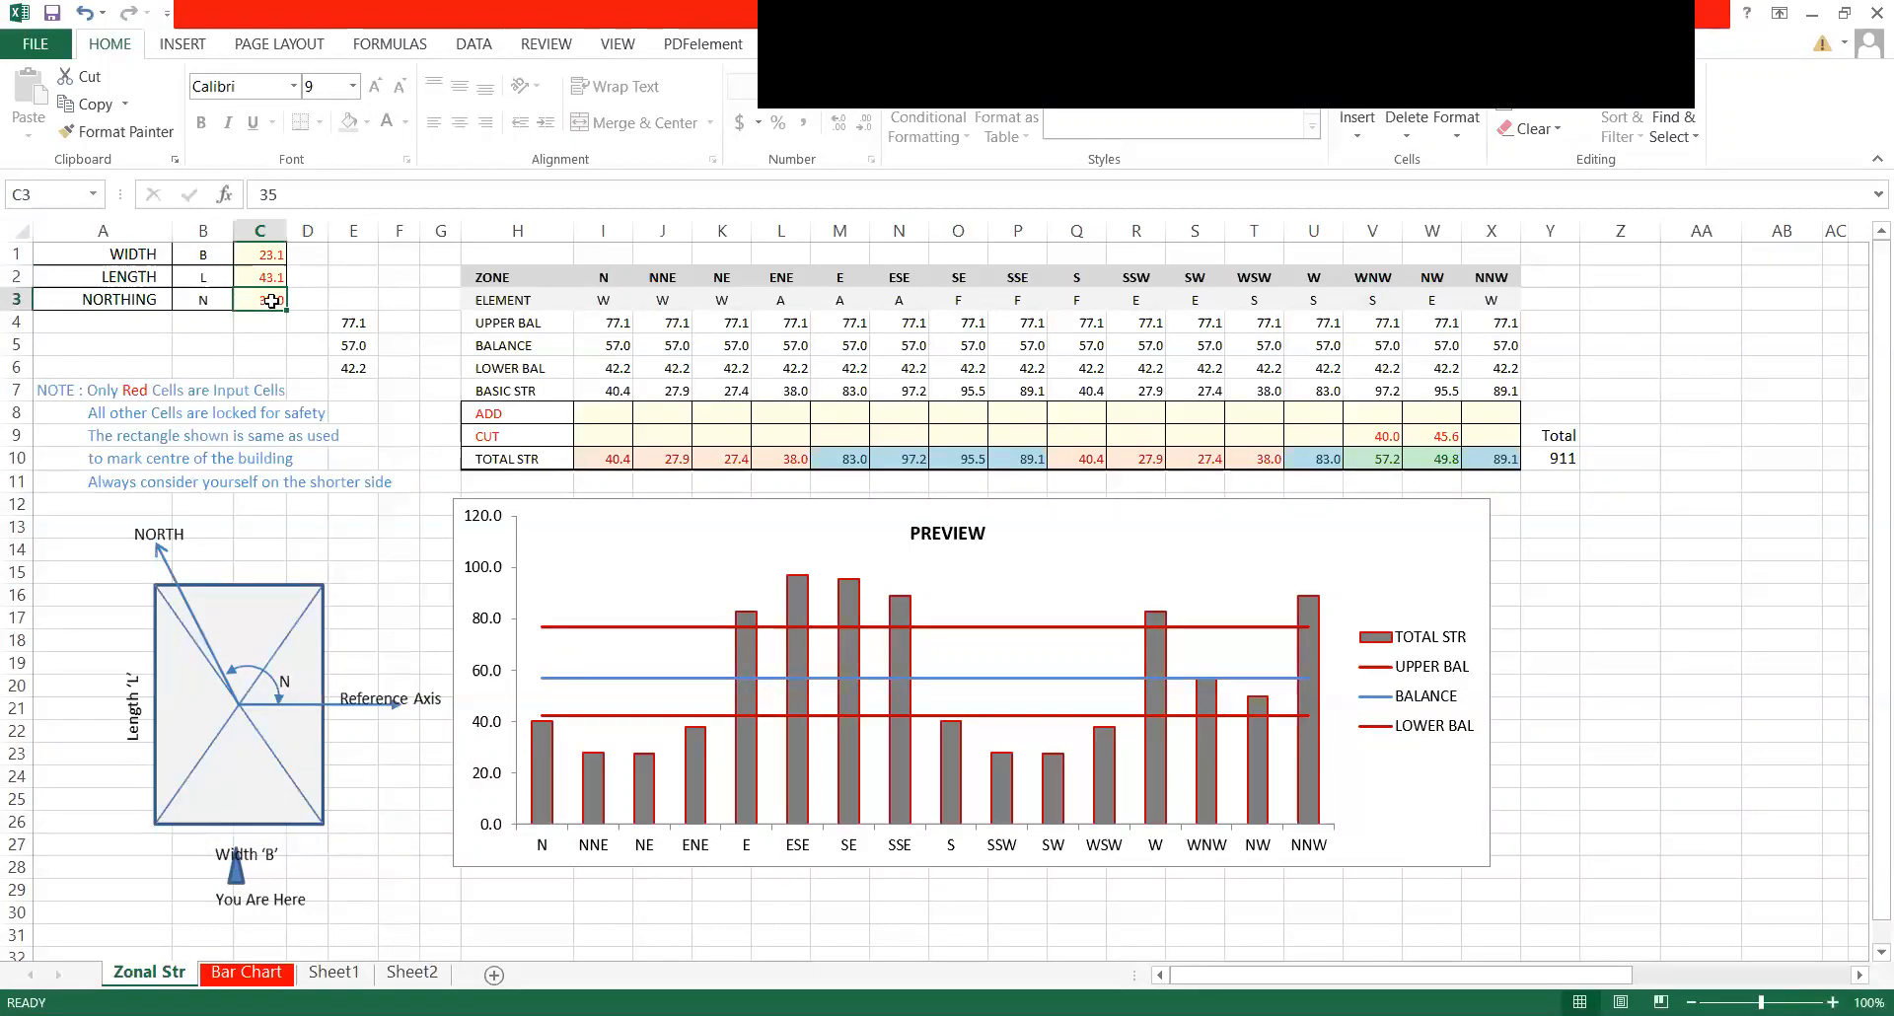
{"action": "left_click", "coordinate": [270, 194]}
{"action": "left_click", "coordinate": [270, 193]}
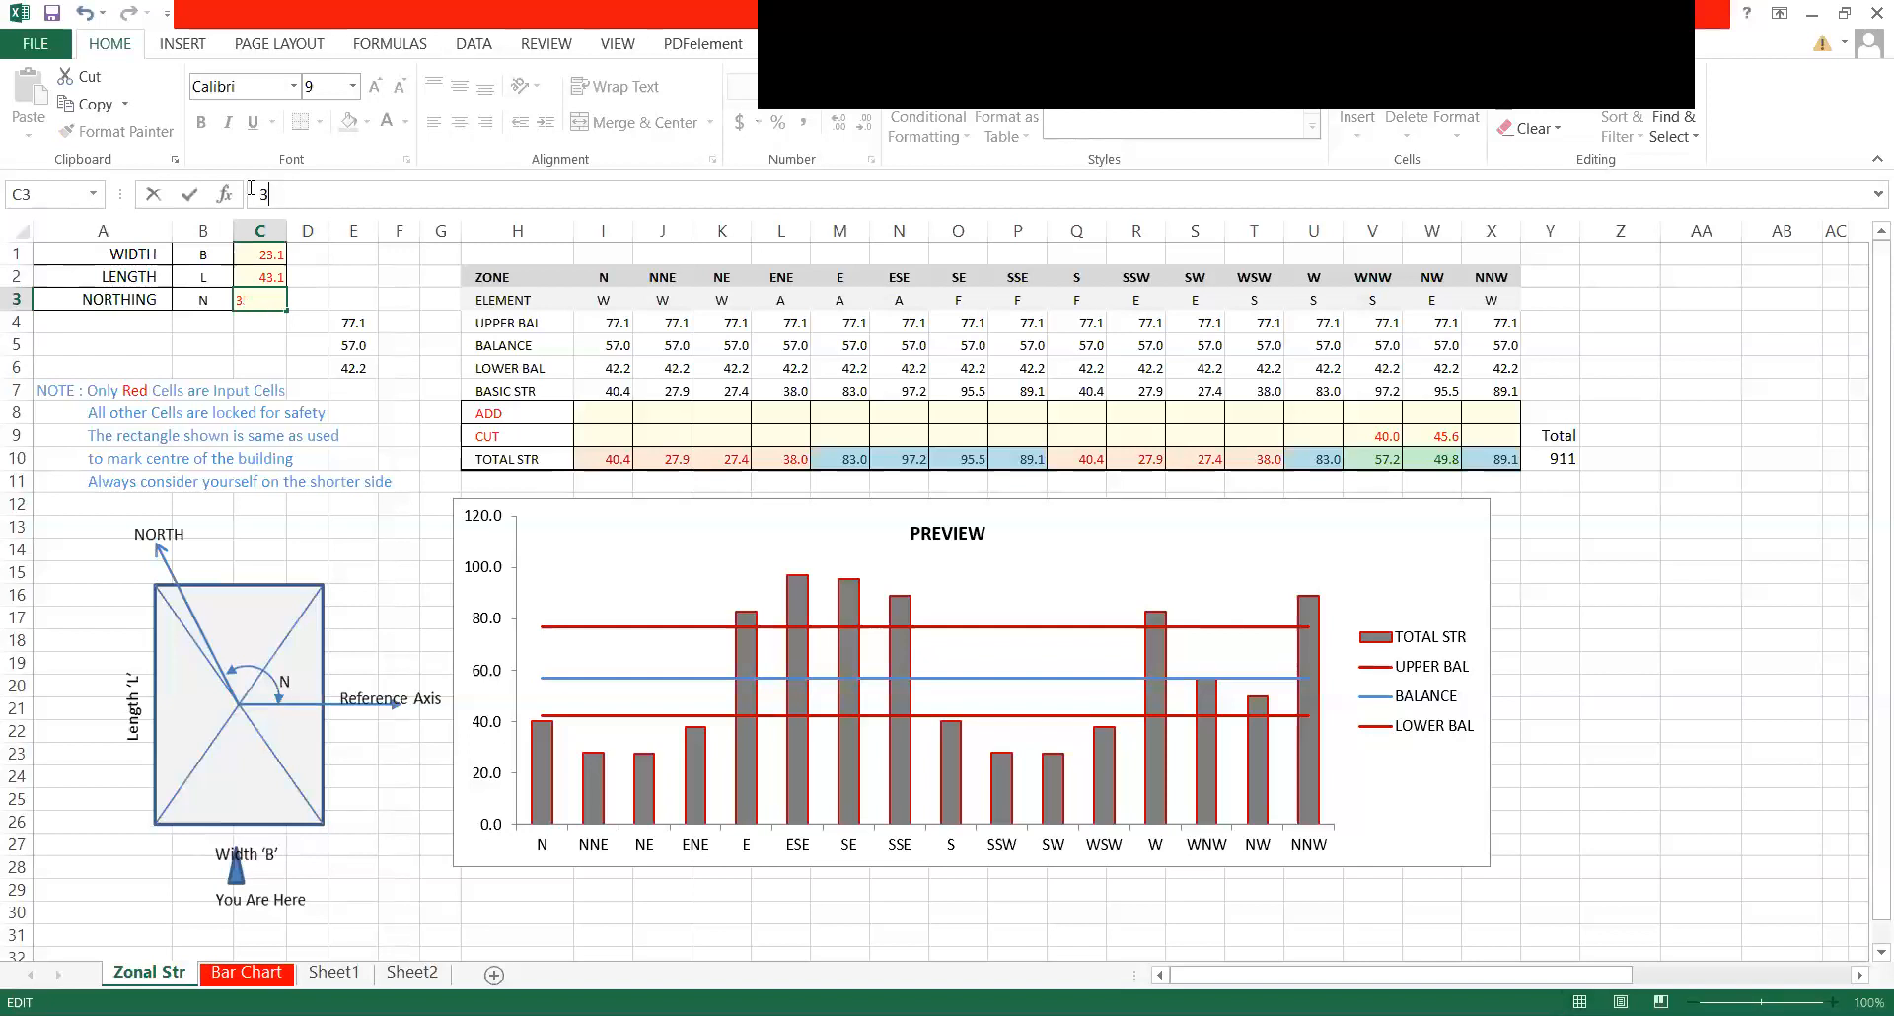
{"action": "left_click", "coordinate": [311, 316]}
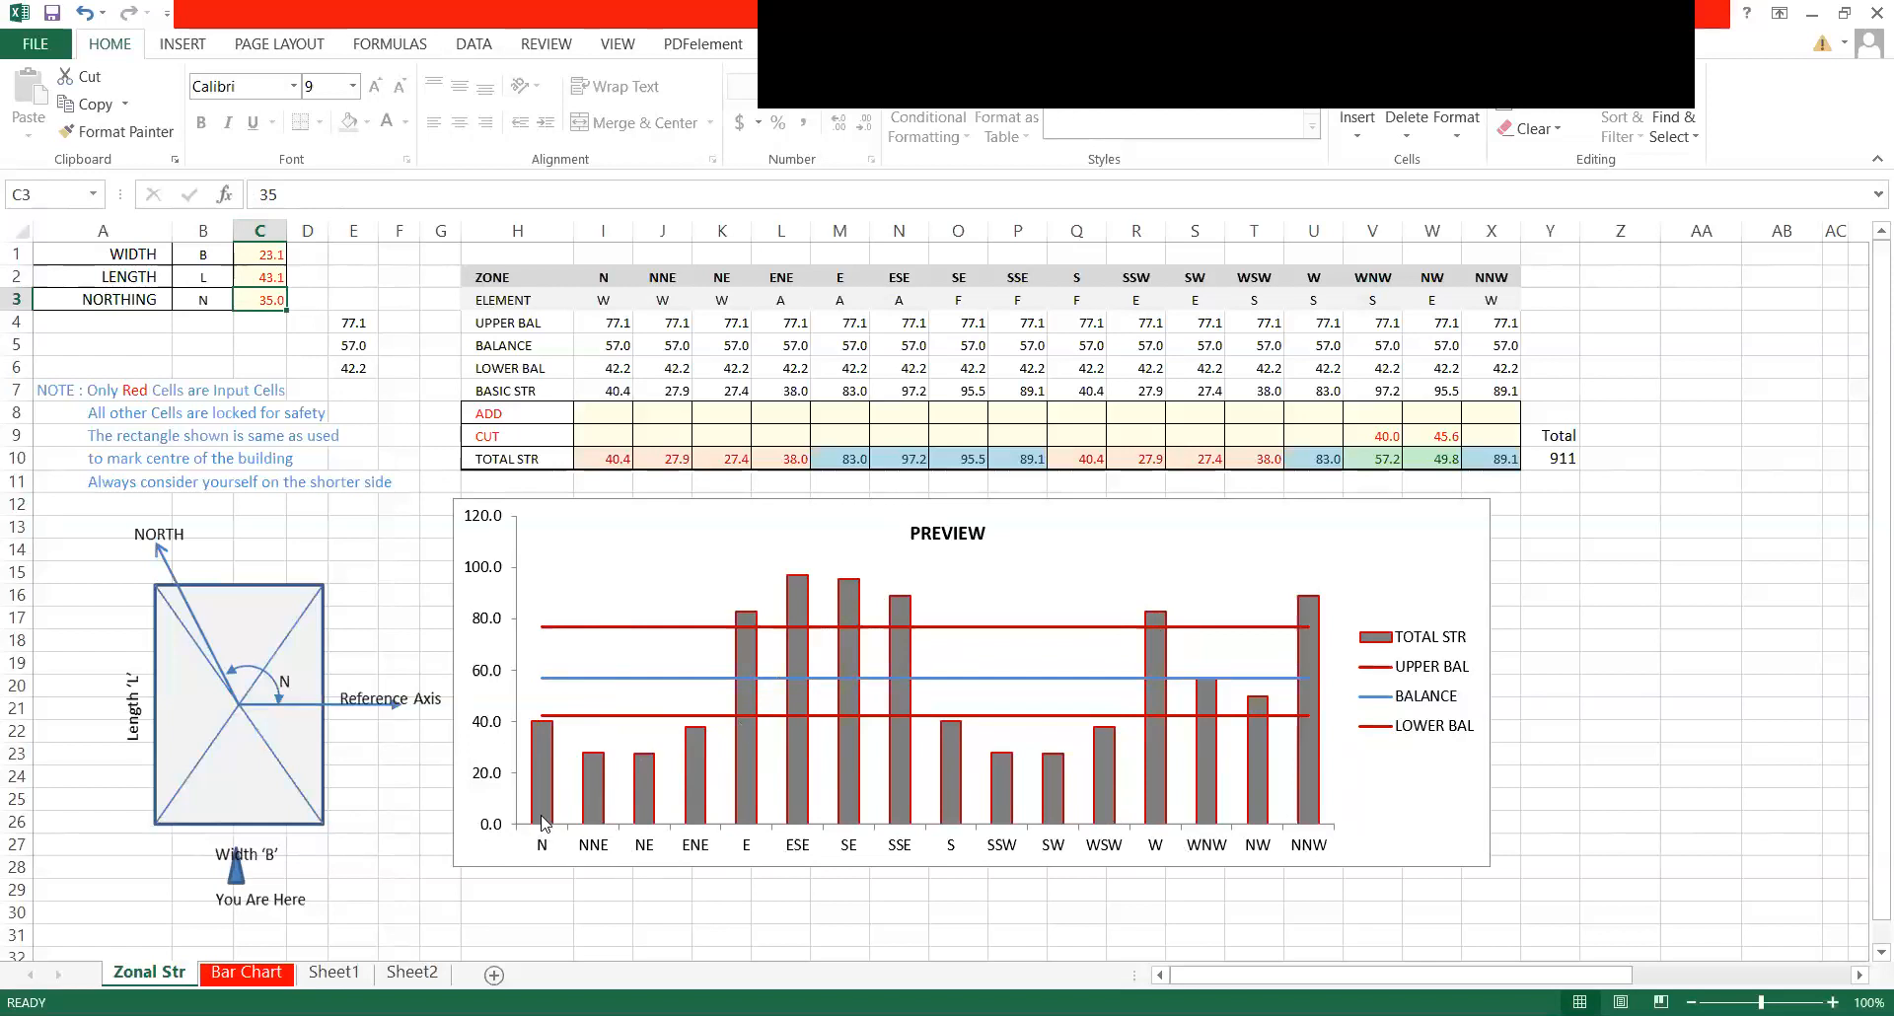
Switch to AutoCAD and begin an AREA measurement of the North zone at the centre of the zone wheel.
{"action": "mouse_move", "coordinate": [533, 732]}
{"action": "key", "text": "alt+Tab"}
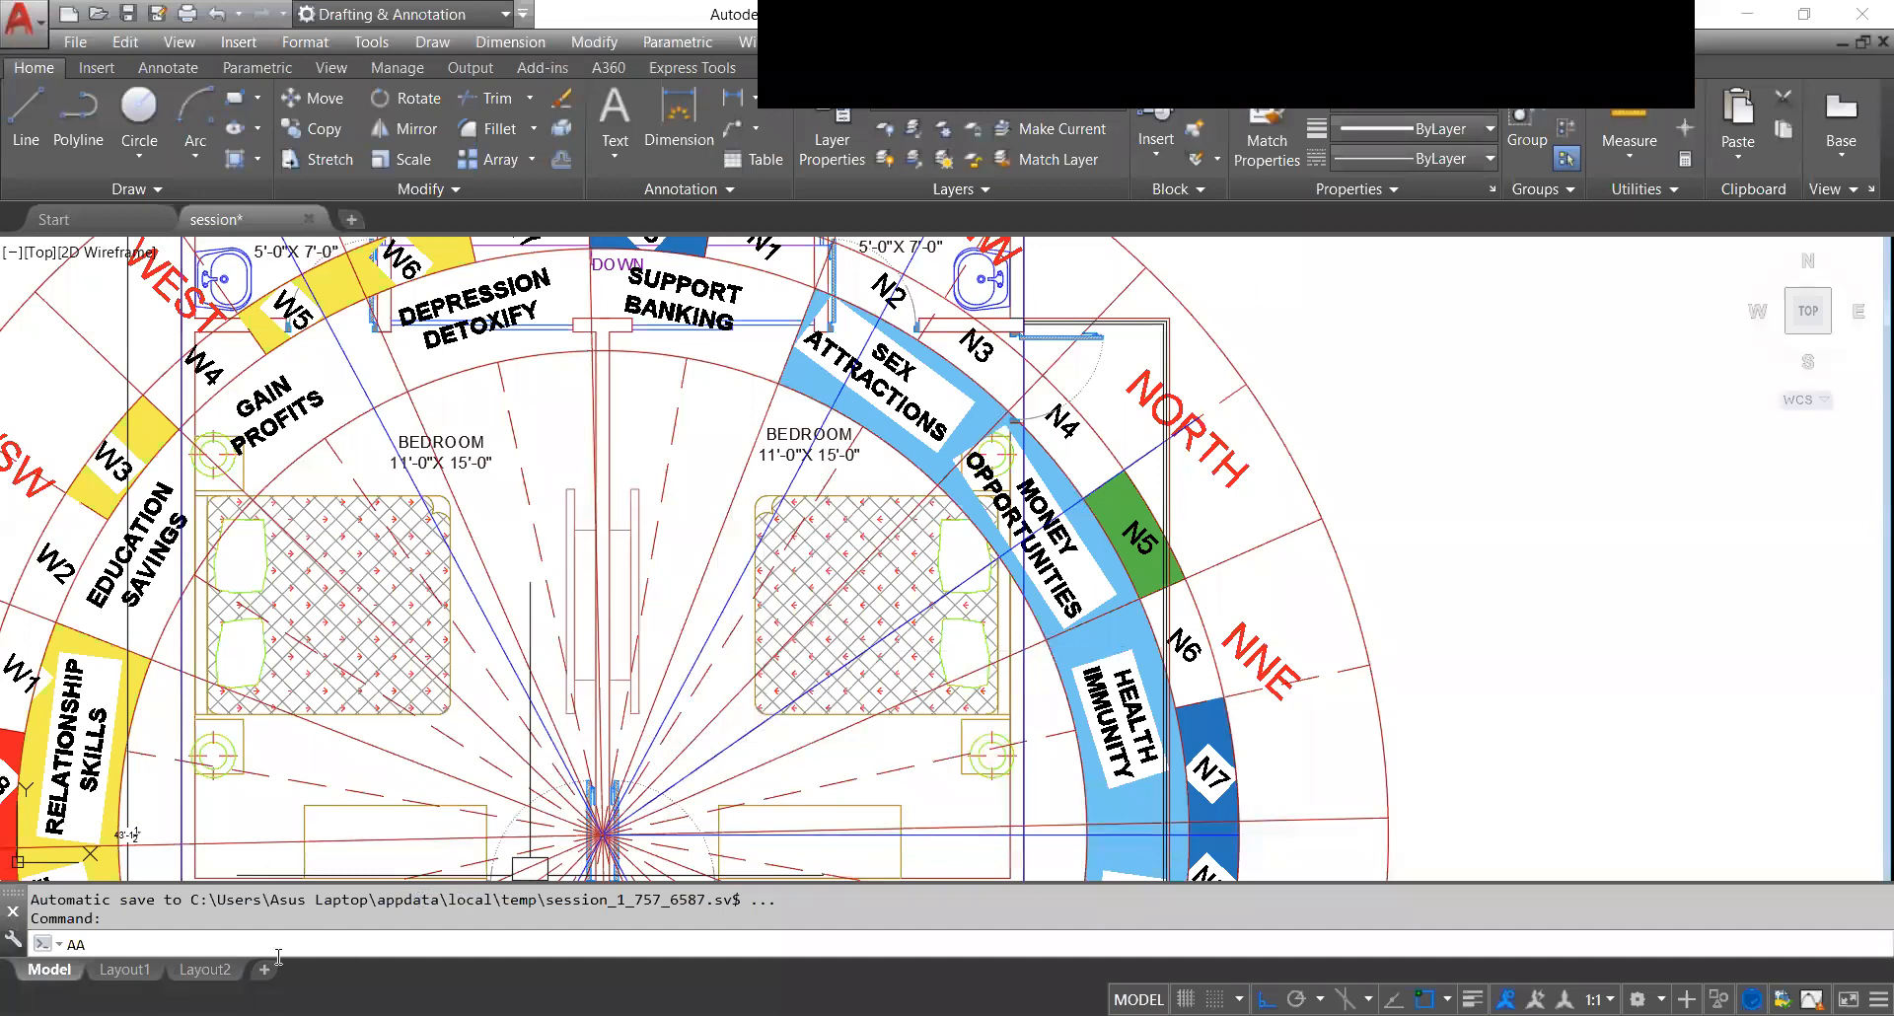
{"action": "key", "text": "BackSpace"}
{"action": "key", "text": "BackSpace"}
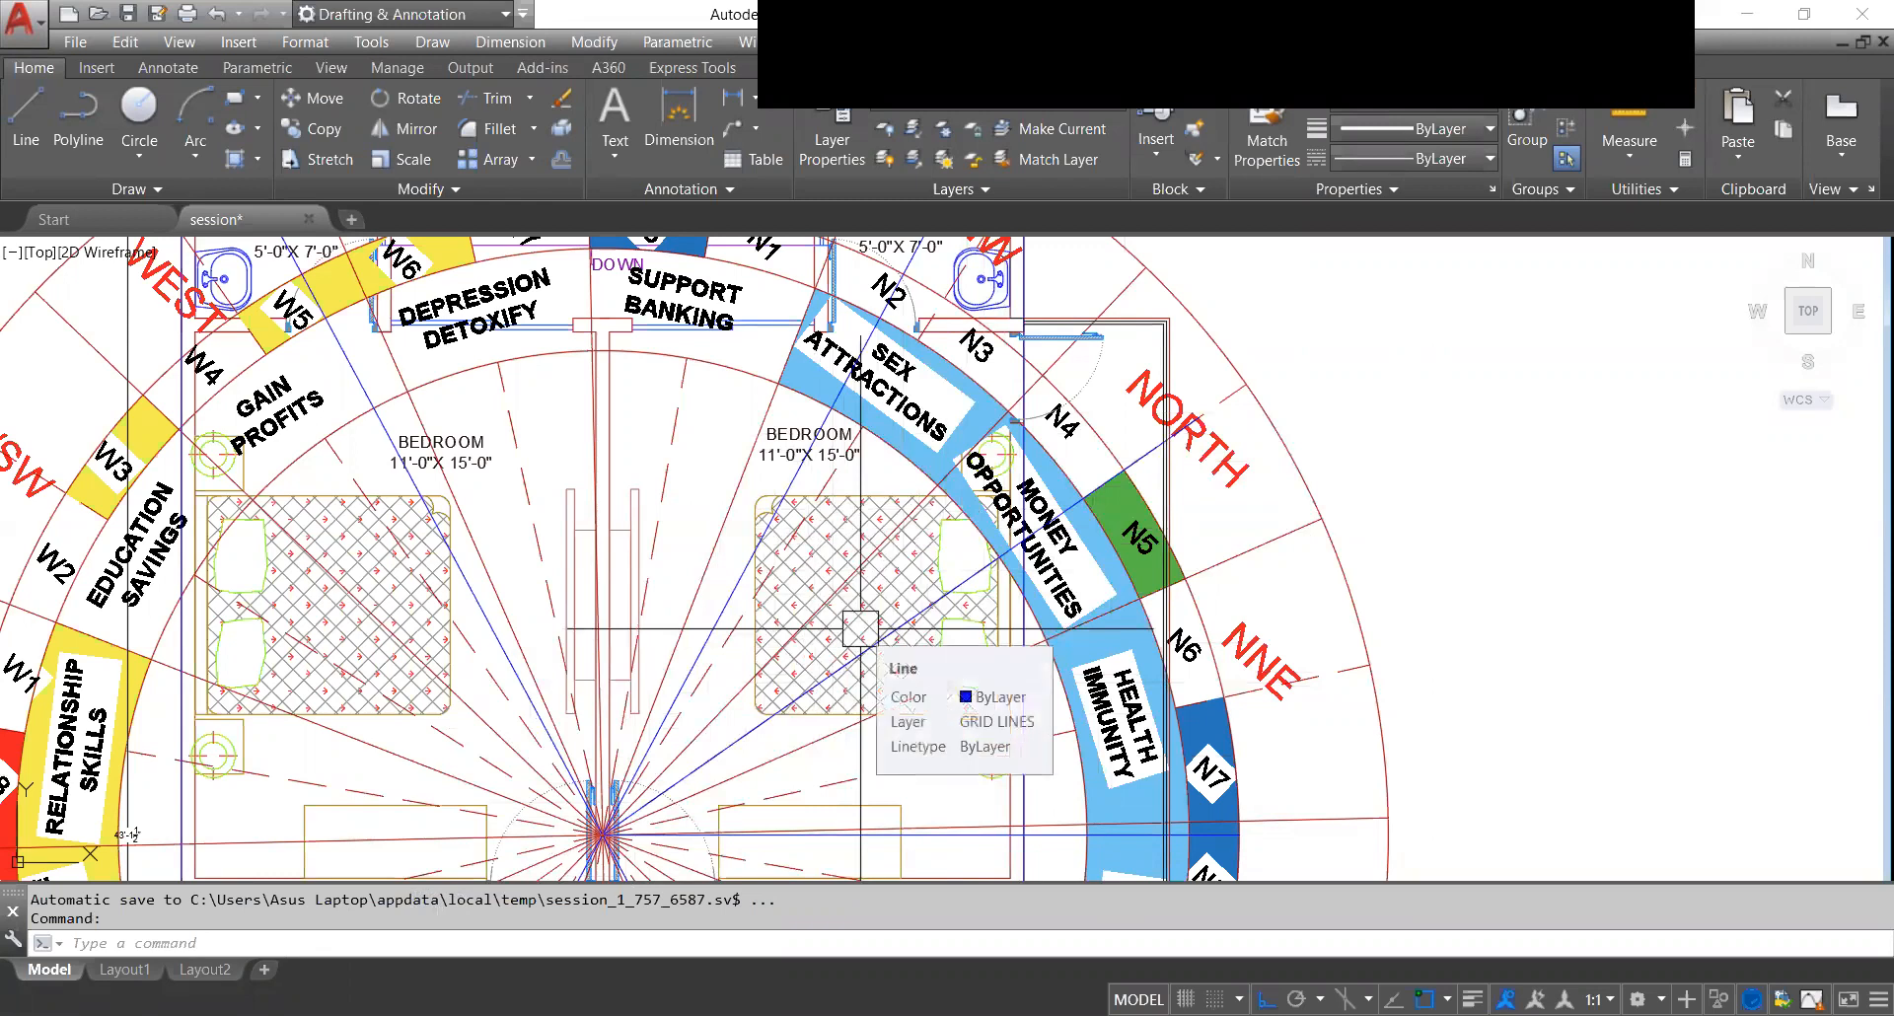
{"action": "type", "text": "AA"}
{"action": "key", "text": "Return"}
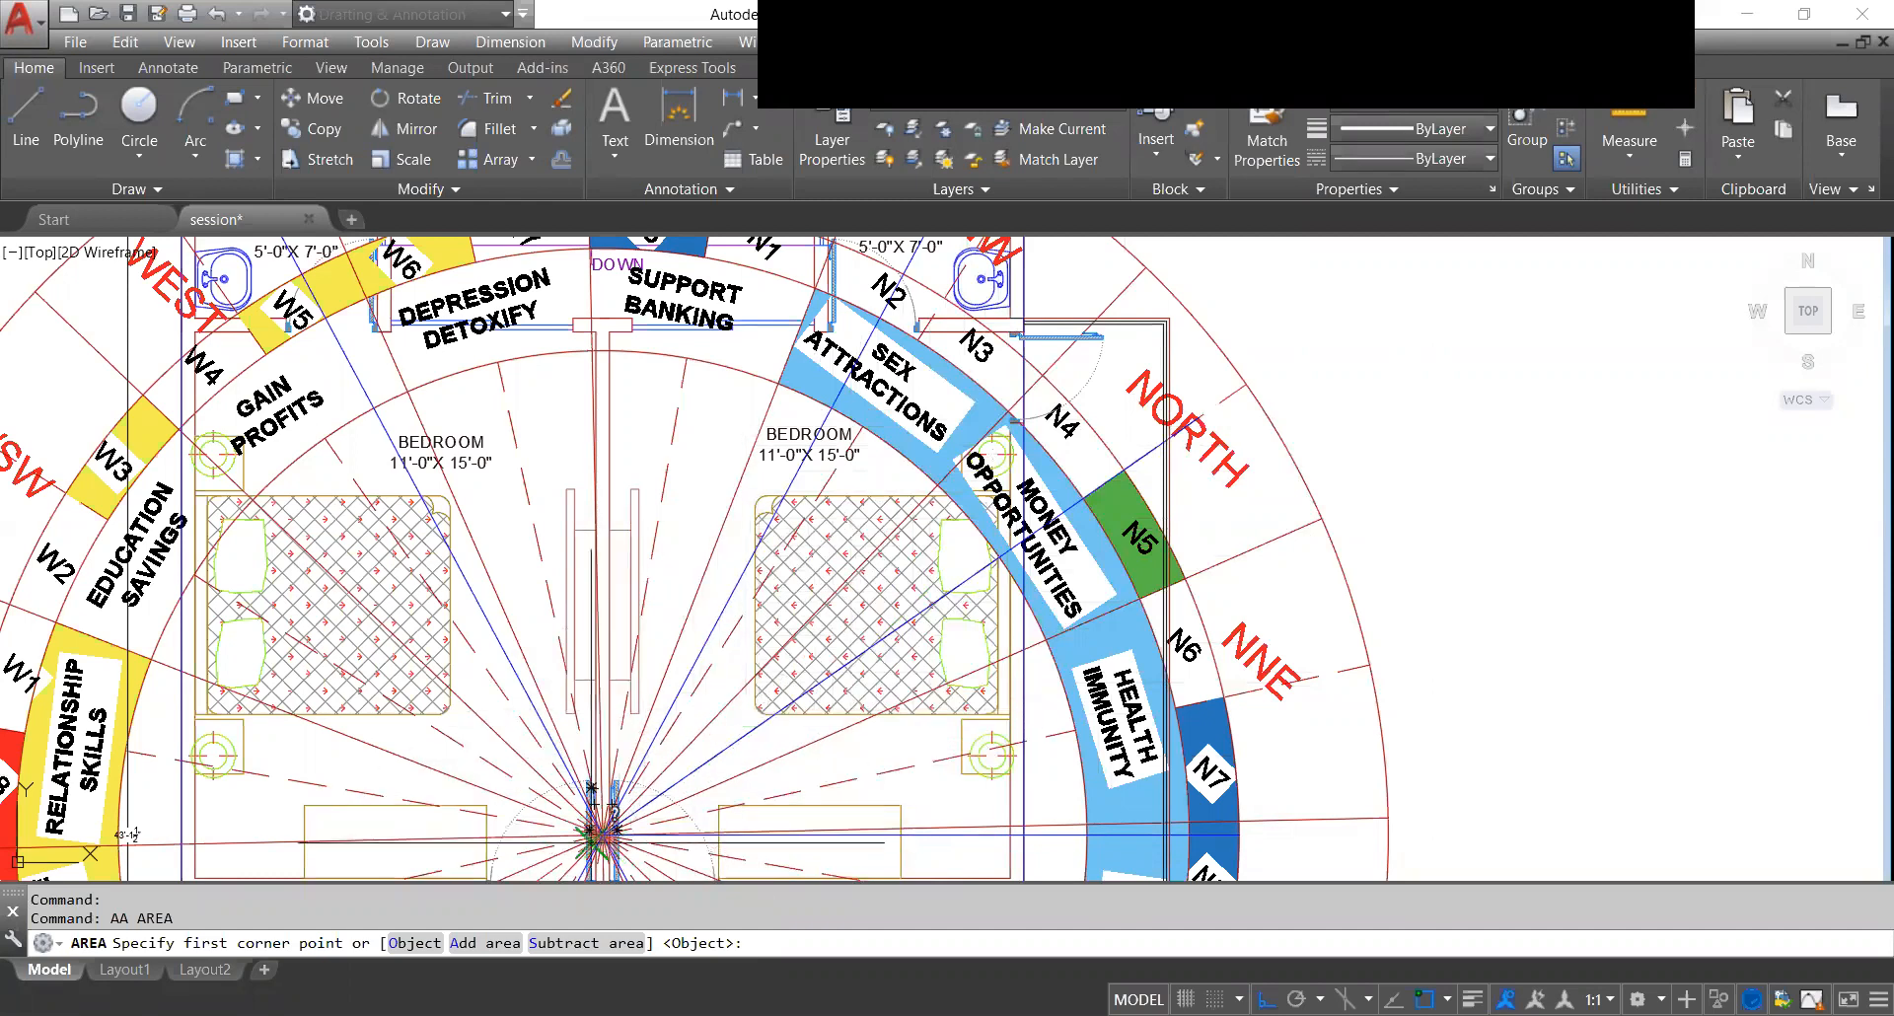
{"action": "scroll", "coordinate": [607, 804], "scroll_direction": "up", "scroll_amount": 4}
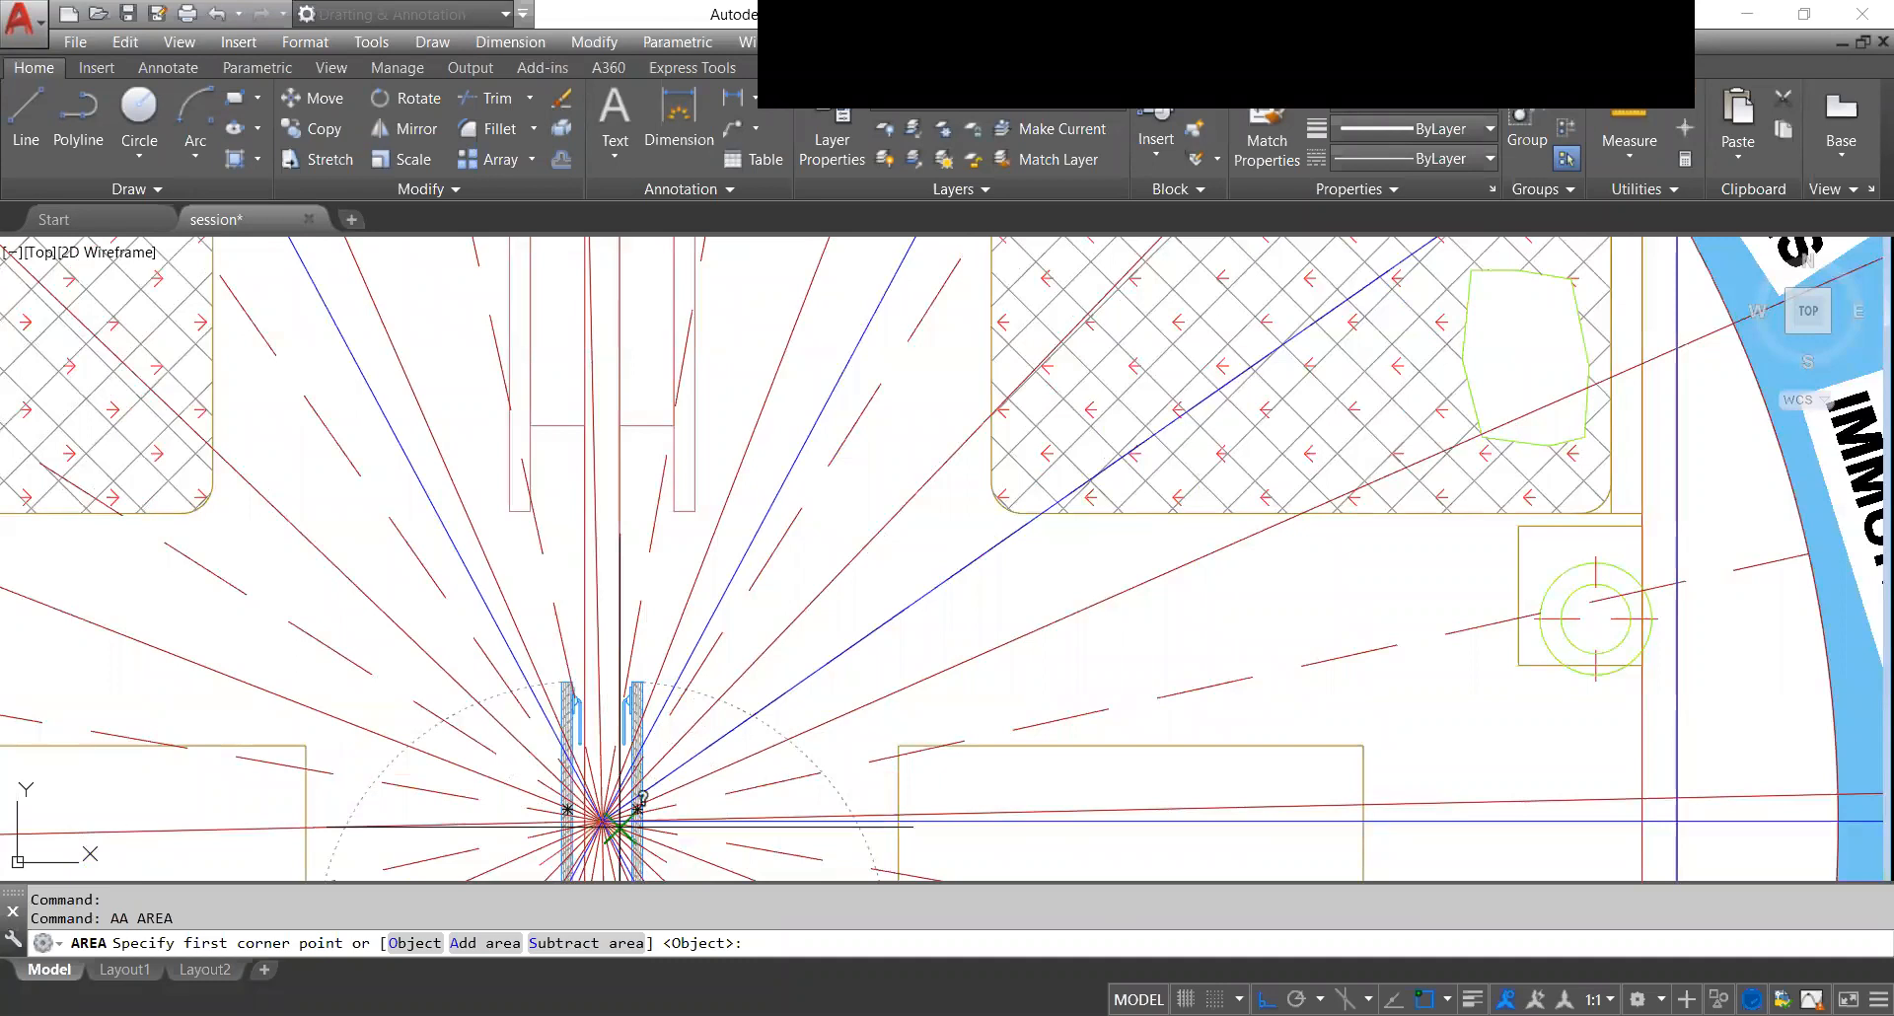
{"action": "left_click", "coordinate": [620, 827]}
{"action": "scroll", "coordinate": [620, 827], "scroll_direction": "down", "scroll_amount": 5}
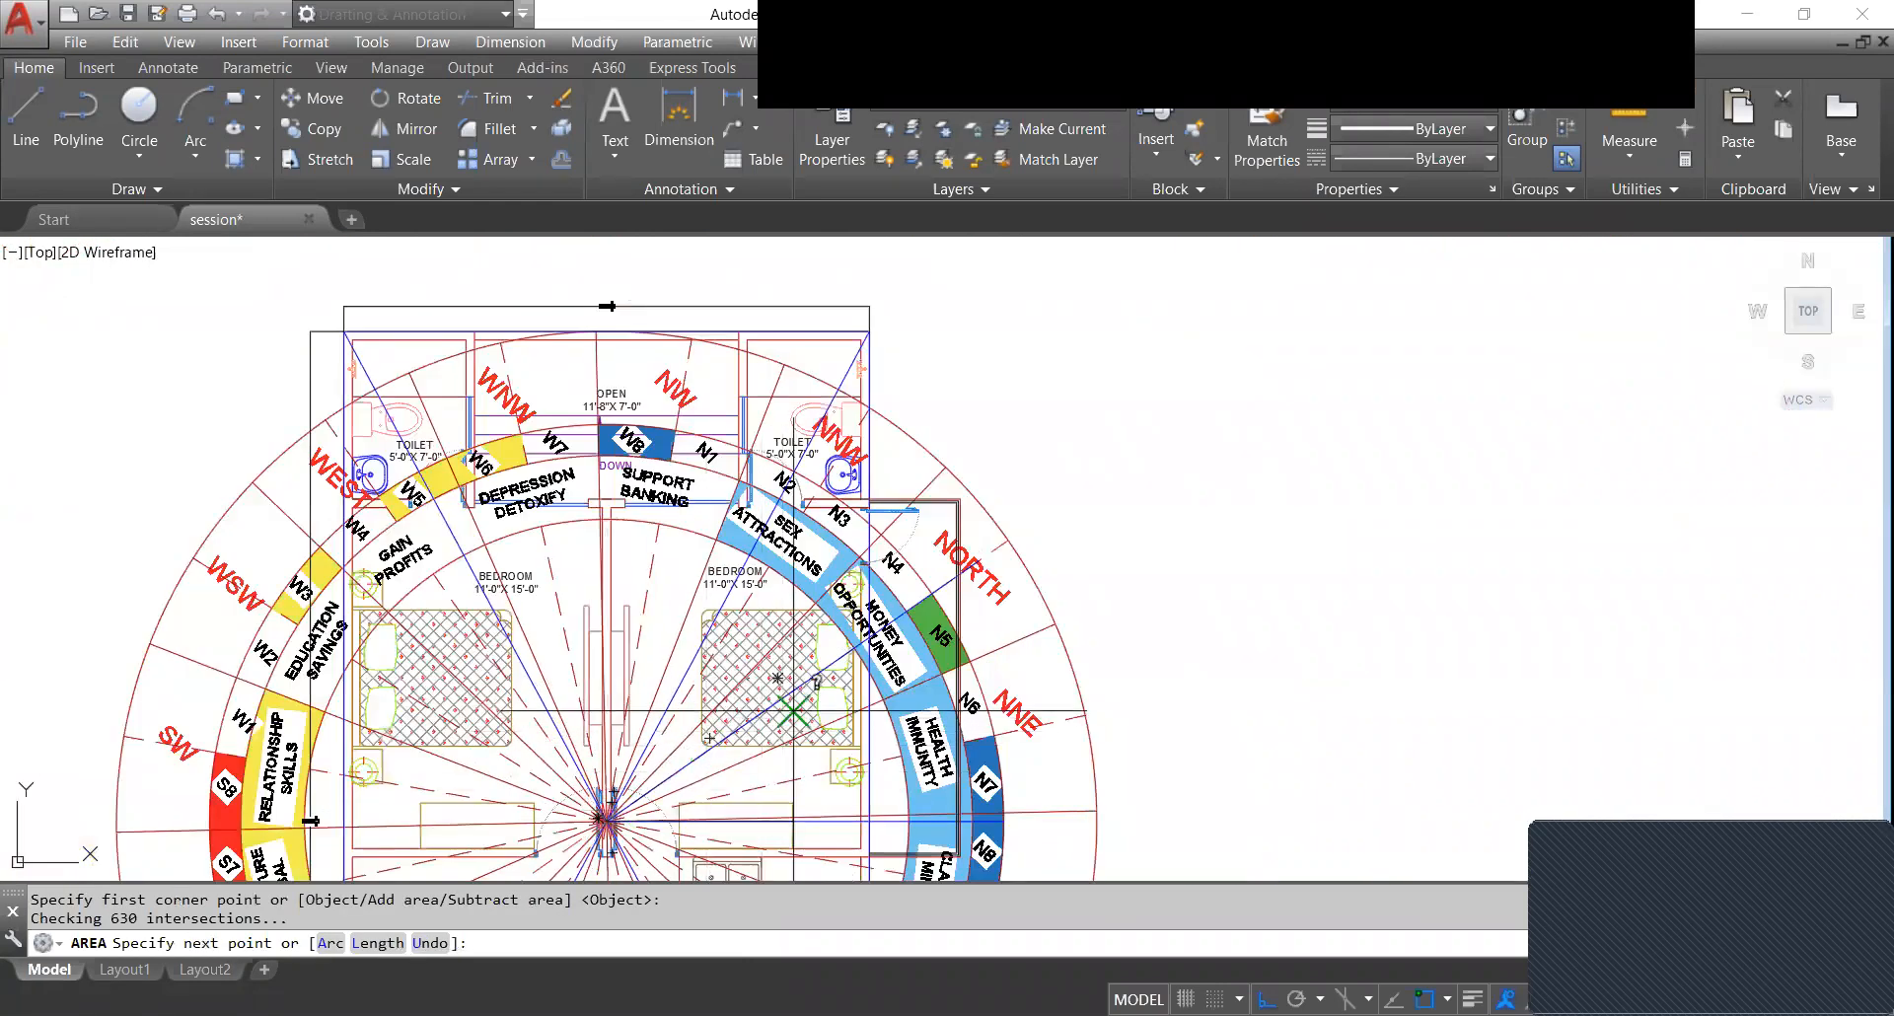
Measure the North zone's area by picking where its two boundary lines meet the plan's outline and closing at the wheel's centre.
{"action": "scroll", "coordinate": [799, 709], "scroll_direction": "up", "scroll_amount": 4}
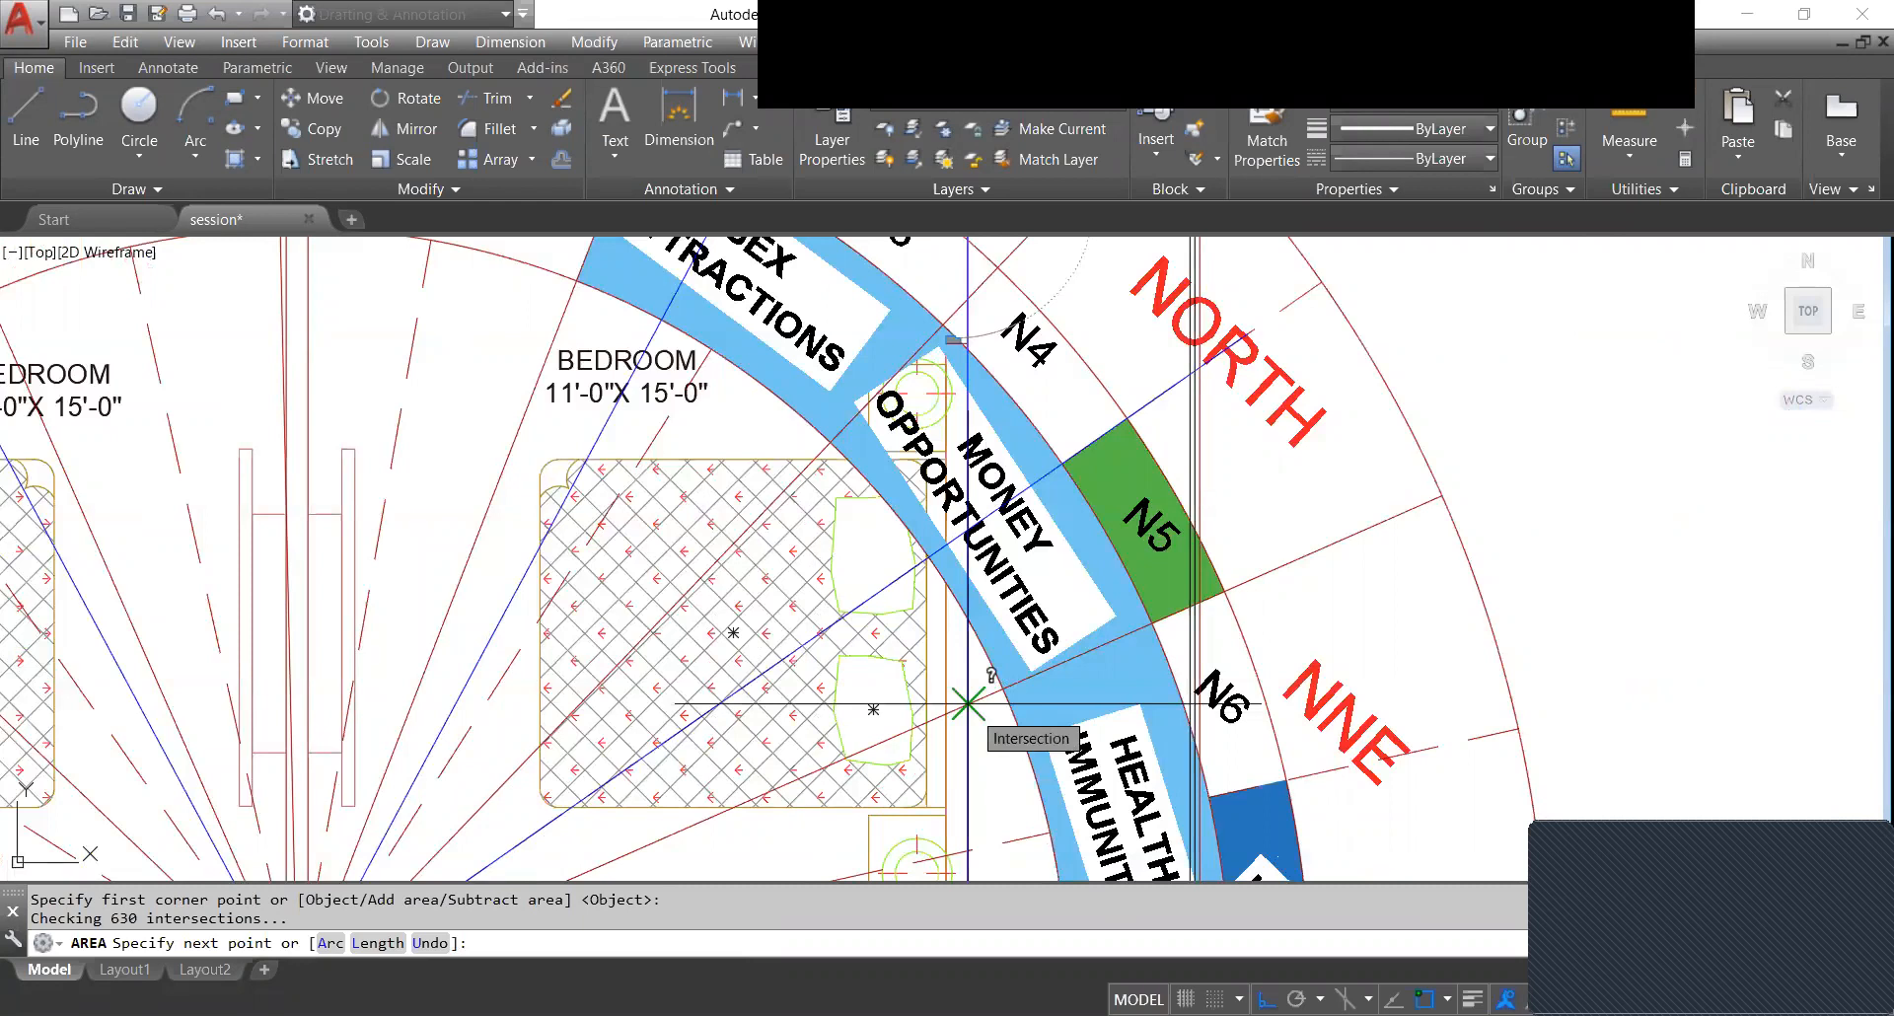
{"action": "left_click", "coordinate": [968, 704]}
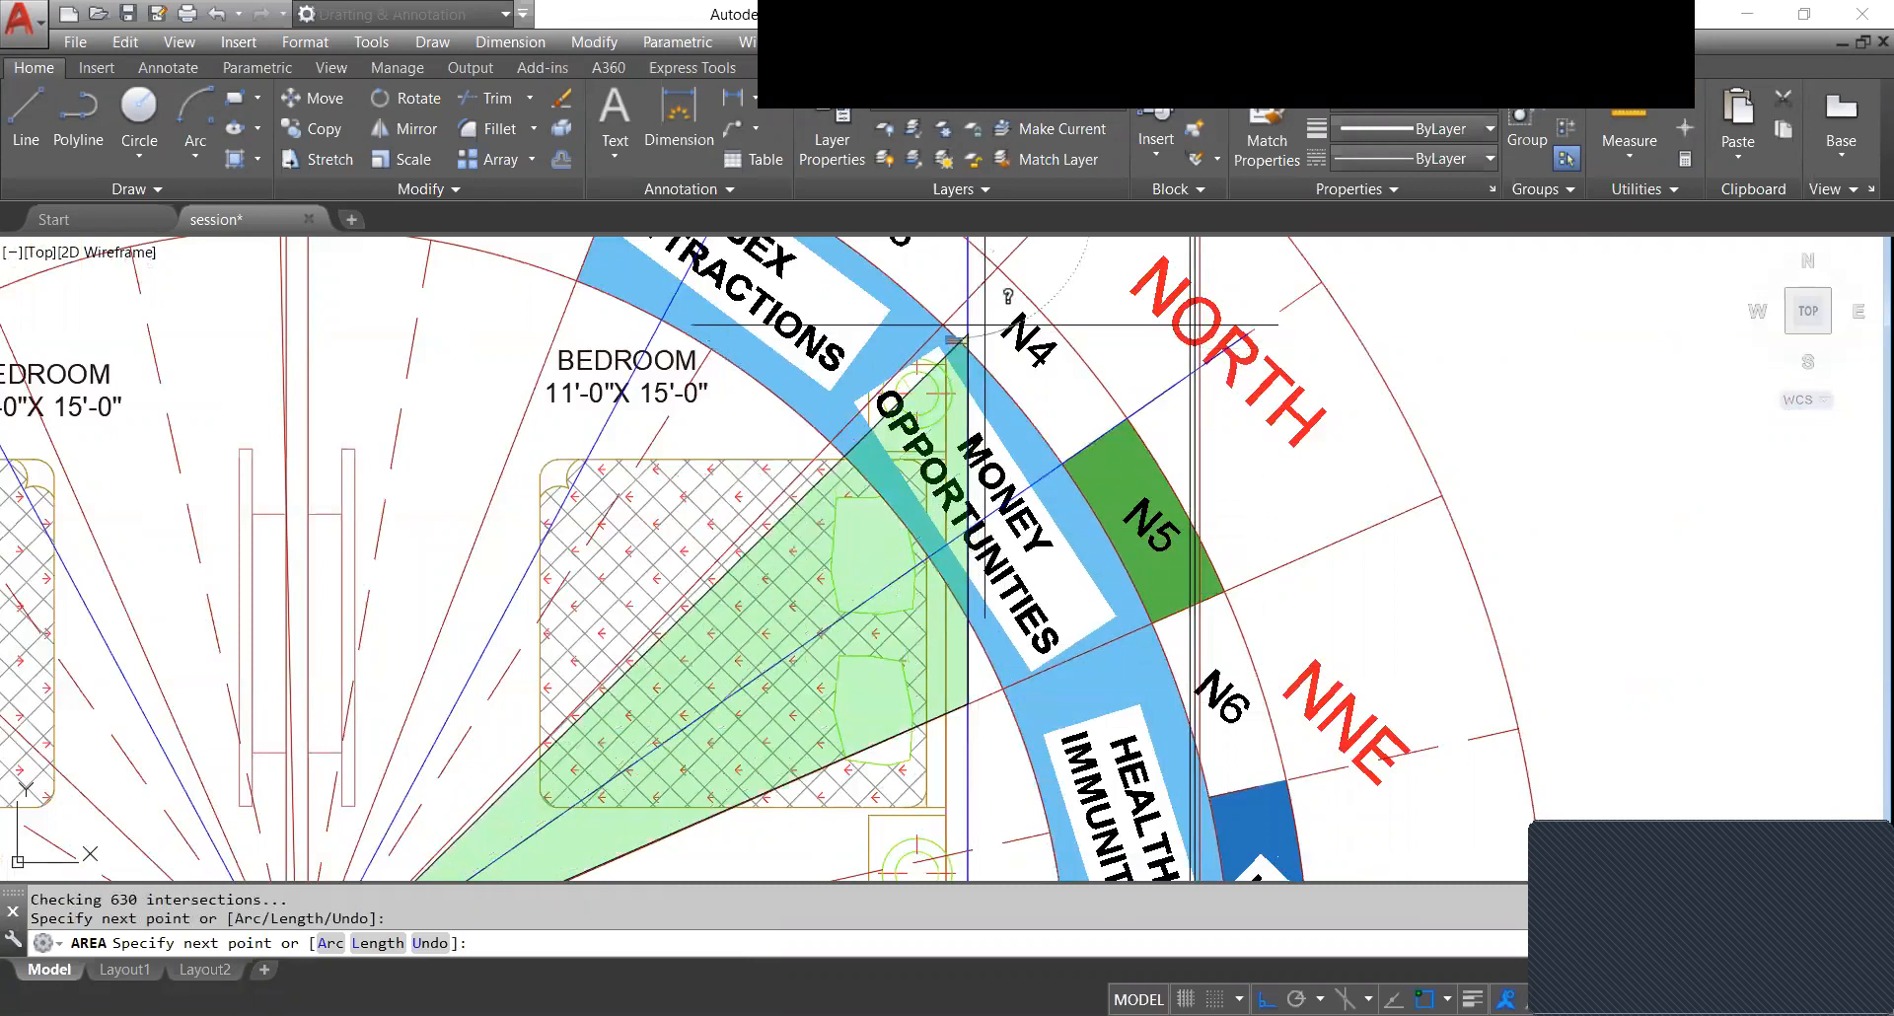
{"action": "scroll", "coordinate": [968, 296], "scroll_direction": "down", "scroll_amount": 2}
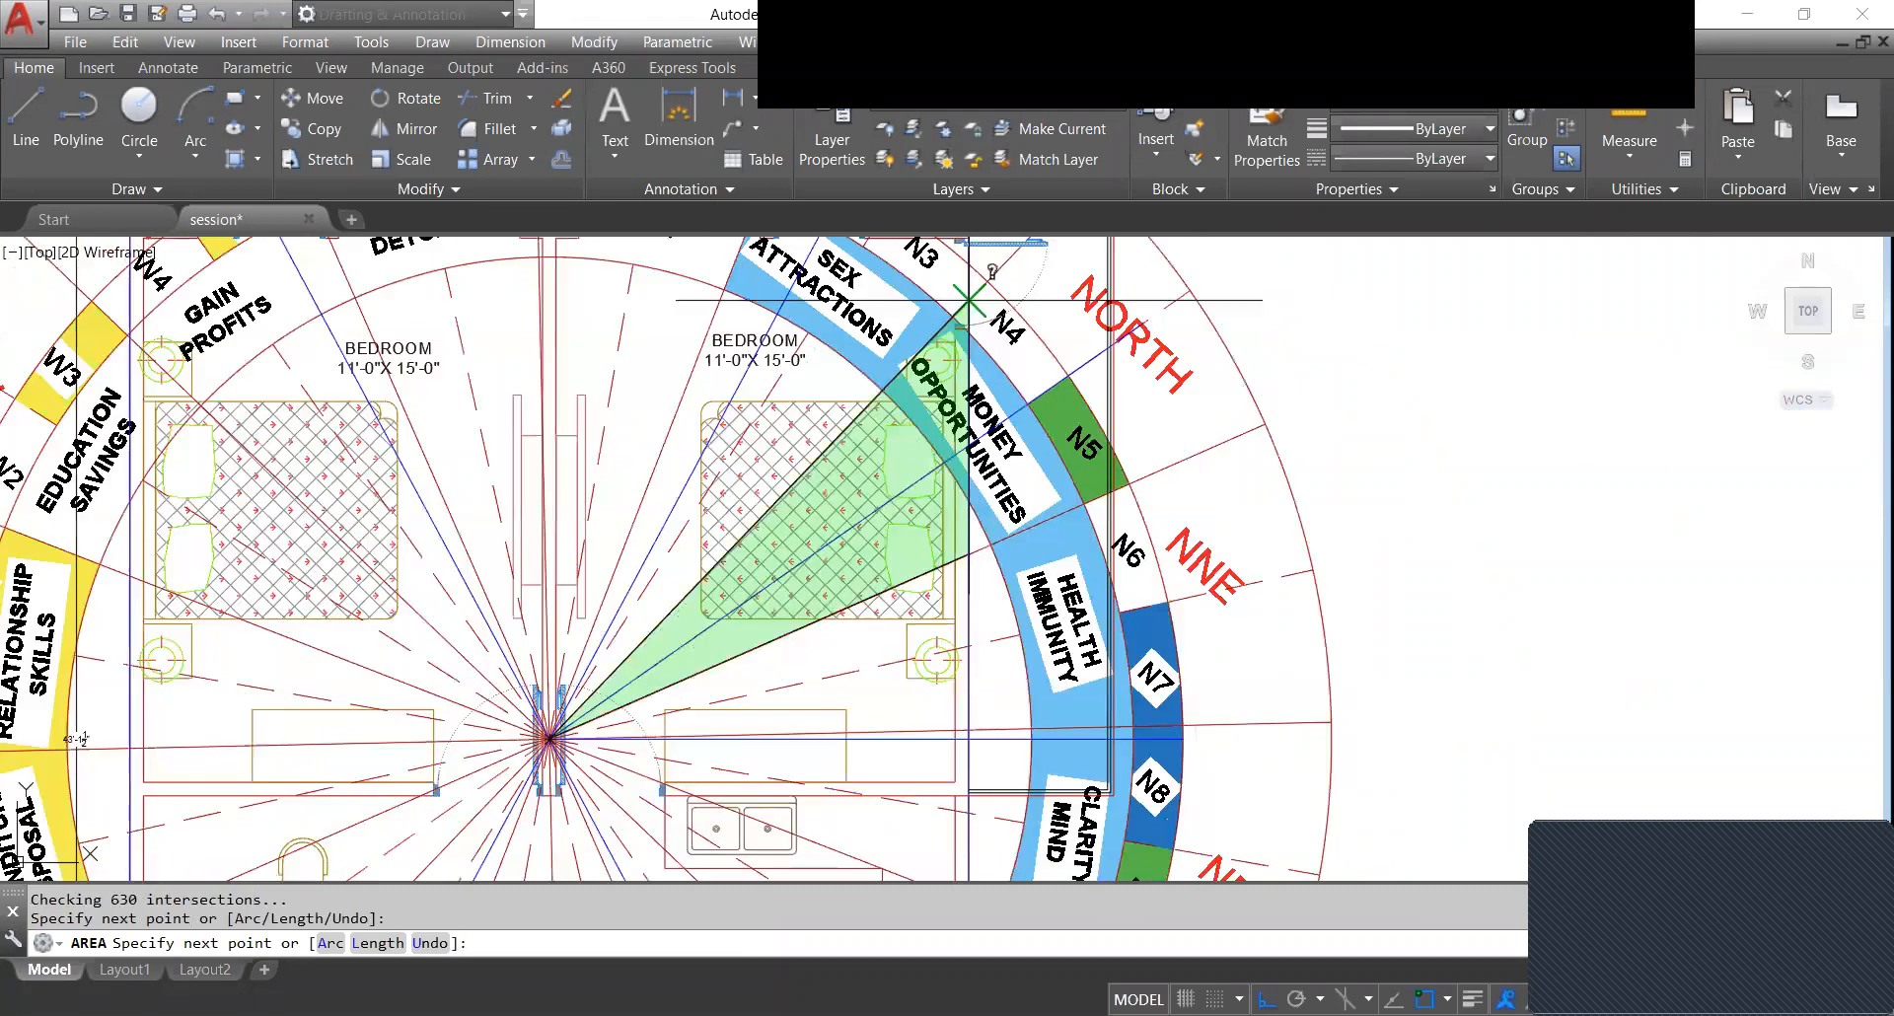
{"action": "middle_click_drag", "start_coordinate": [969, 305], "coordinate": [972, 373]}
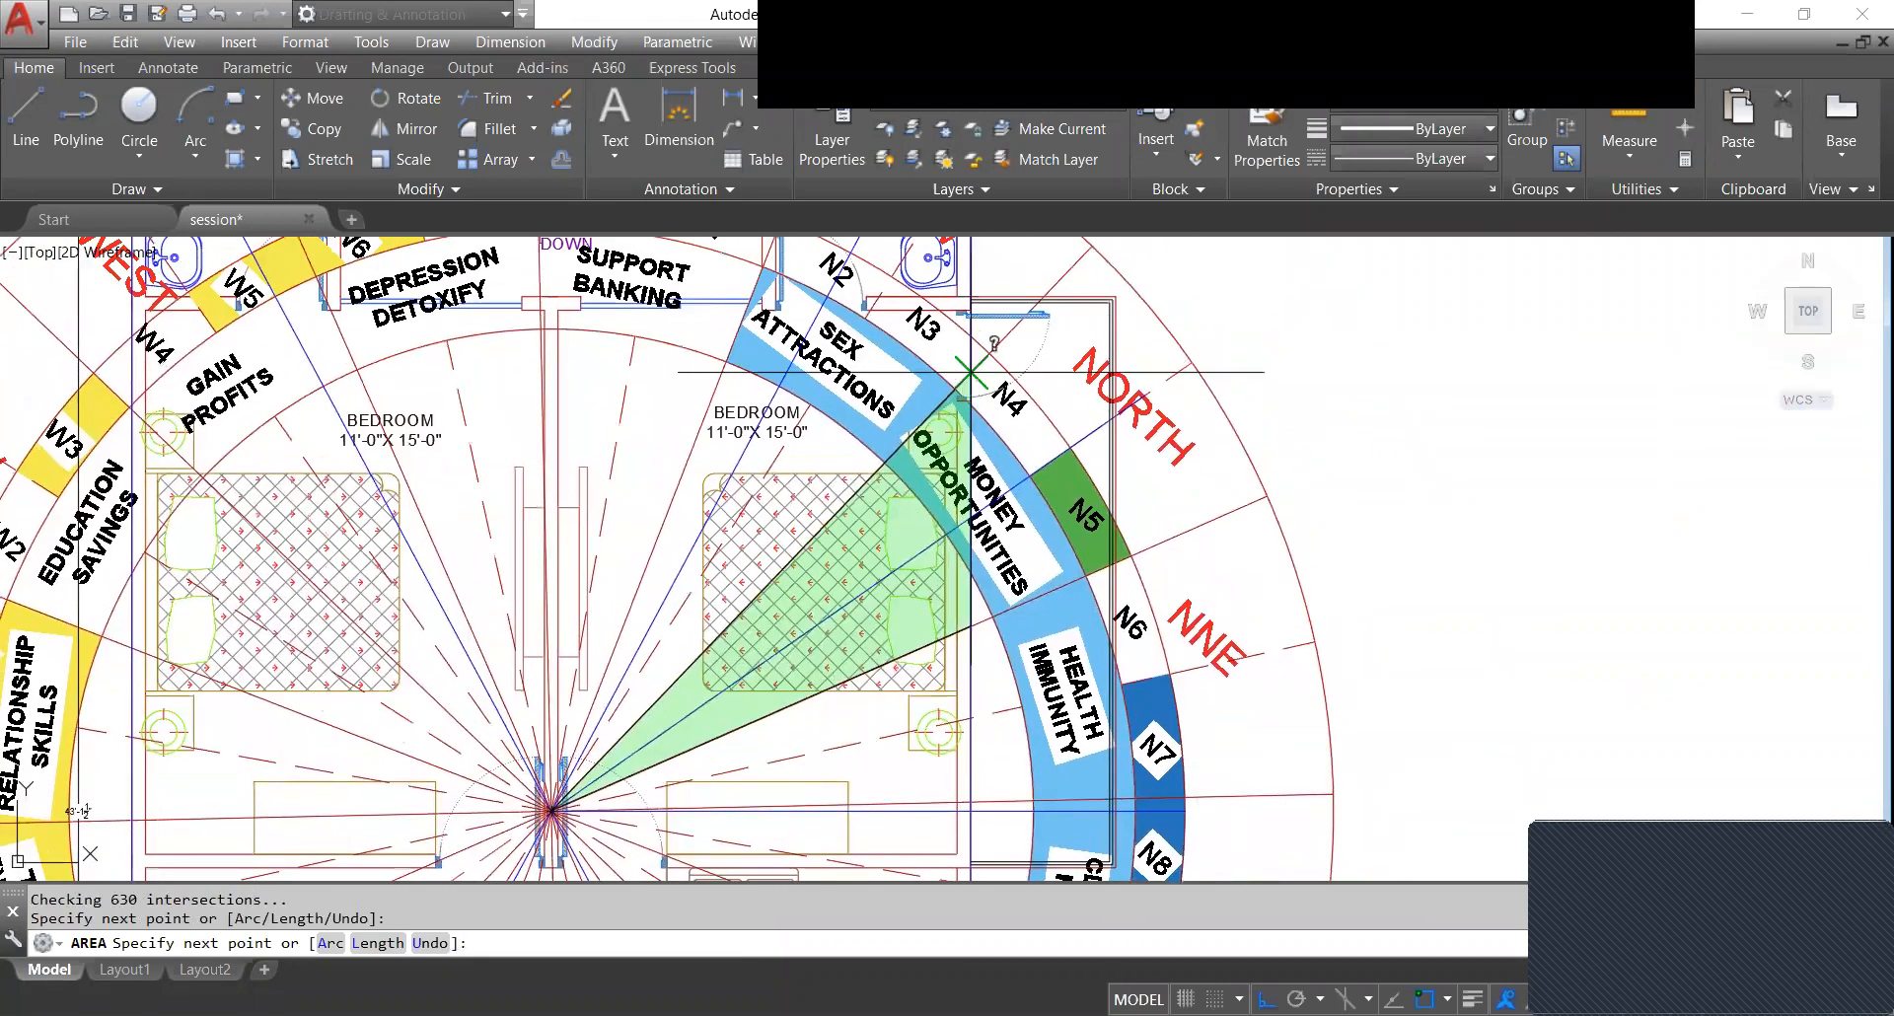
{"action": "left_click", "coordinate": [972, 373]}
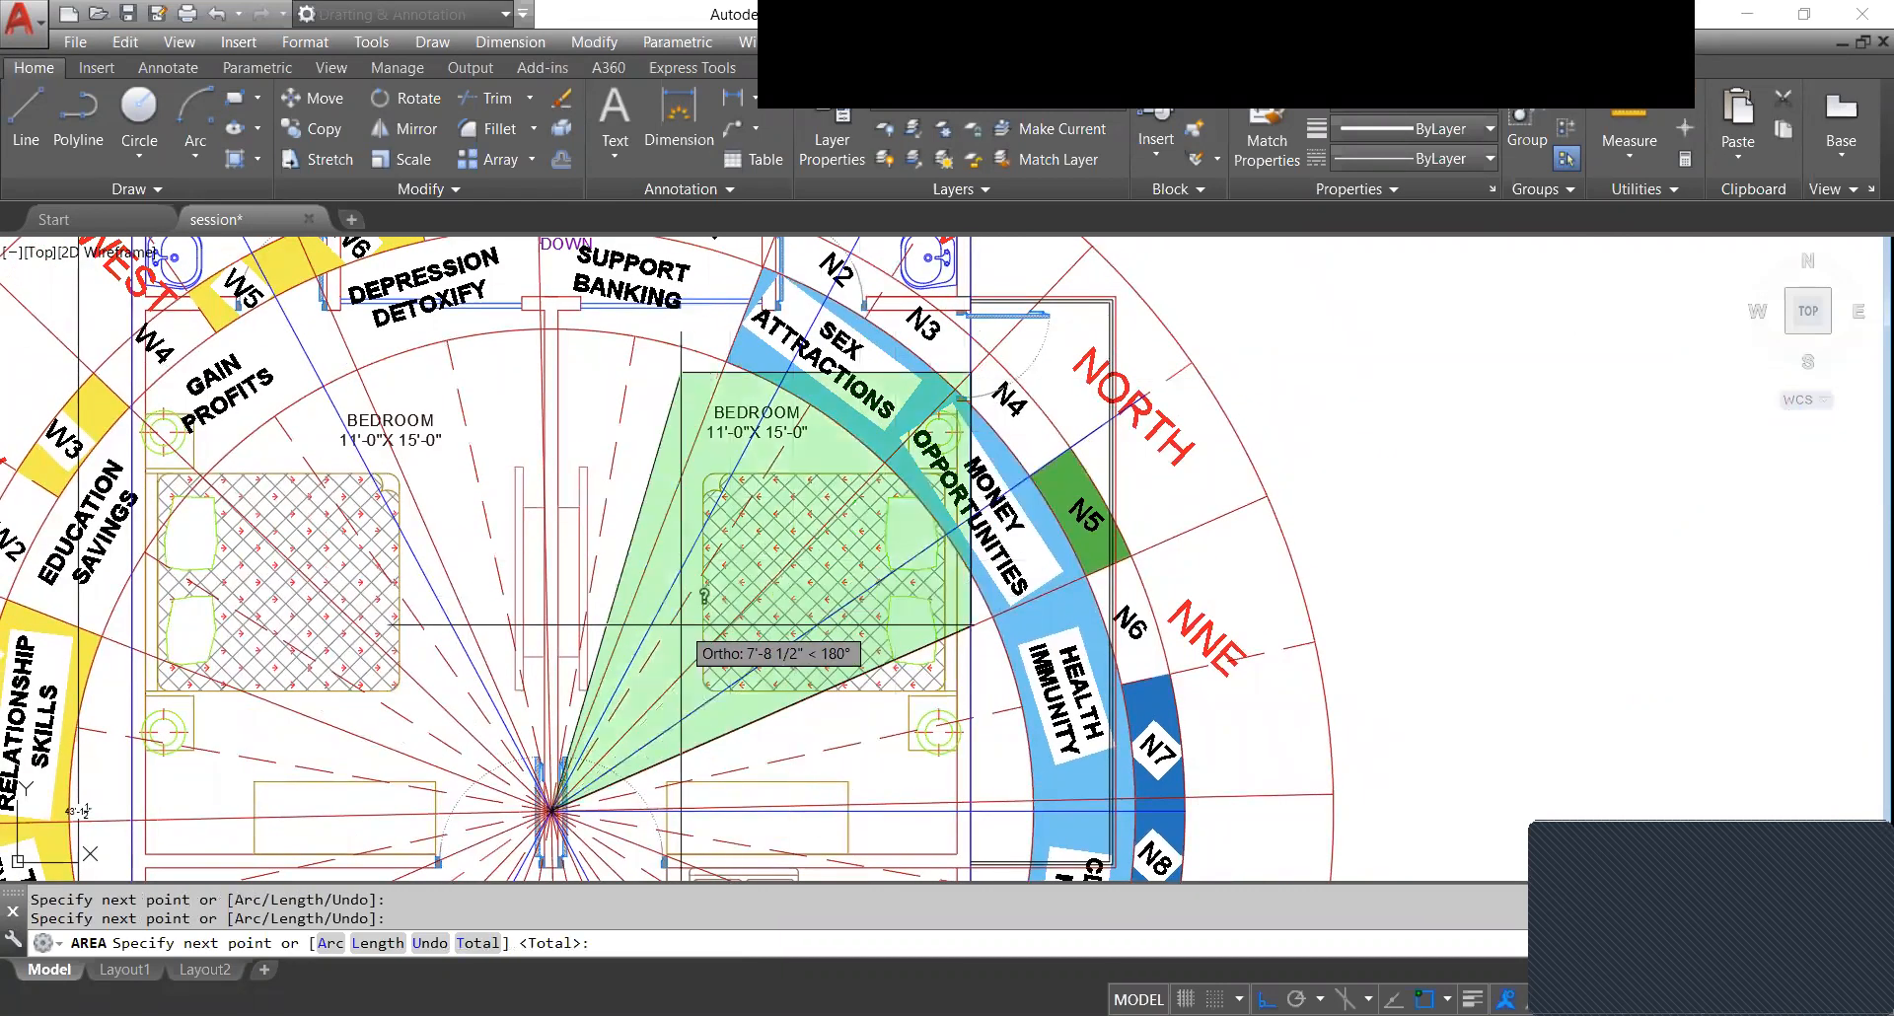
{"action": "scroll", "coordinate": [553, 804], "scroll_direction": "up", "scroll_amount": 5}
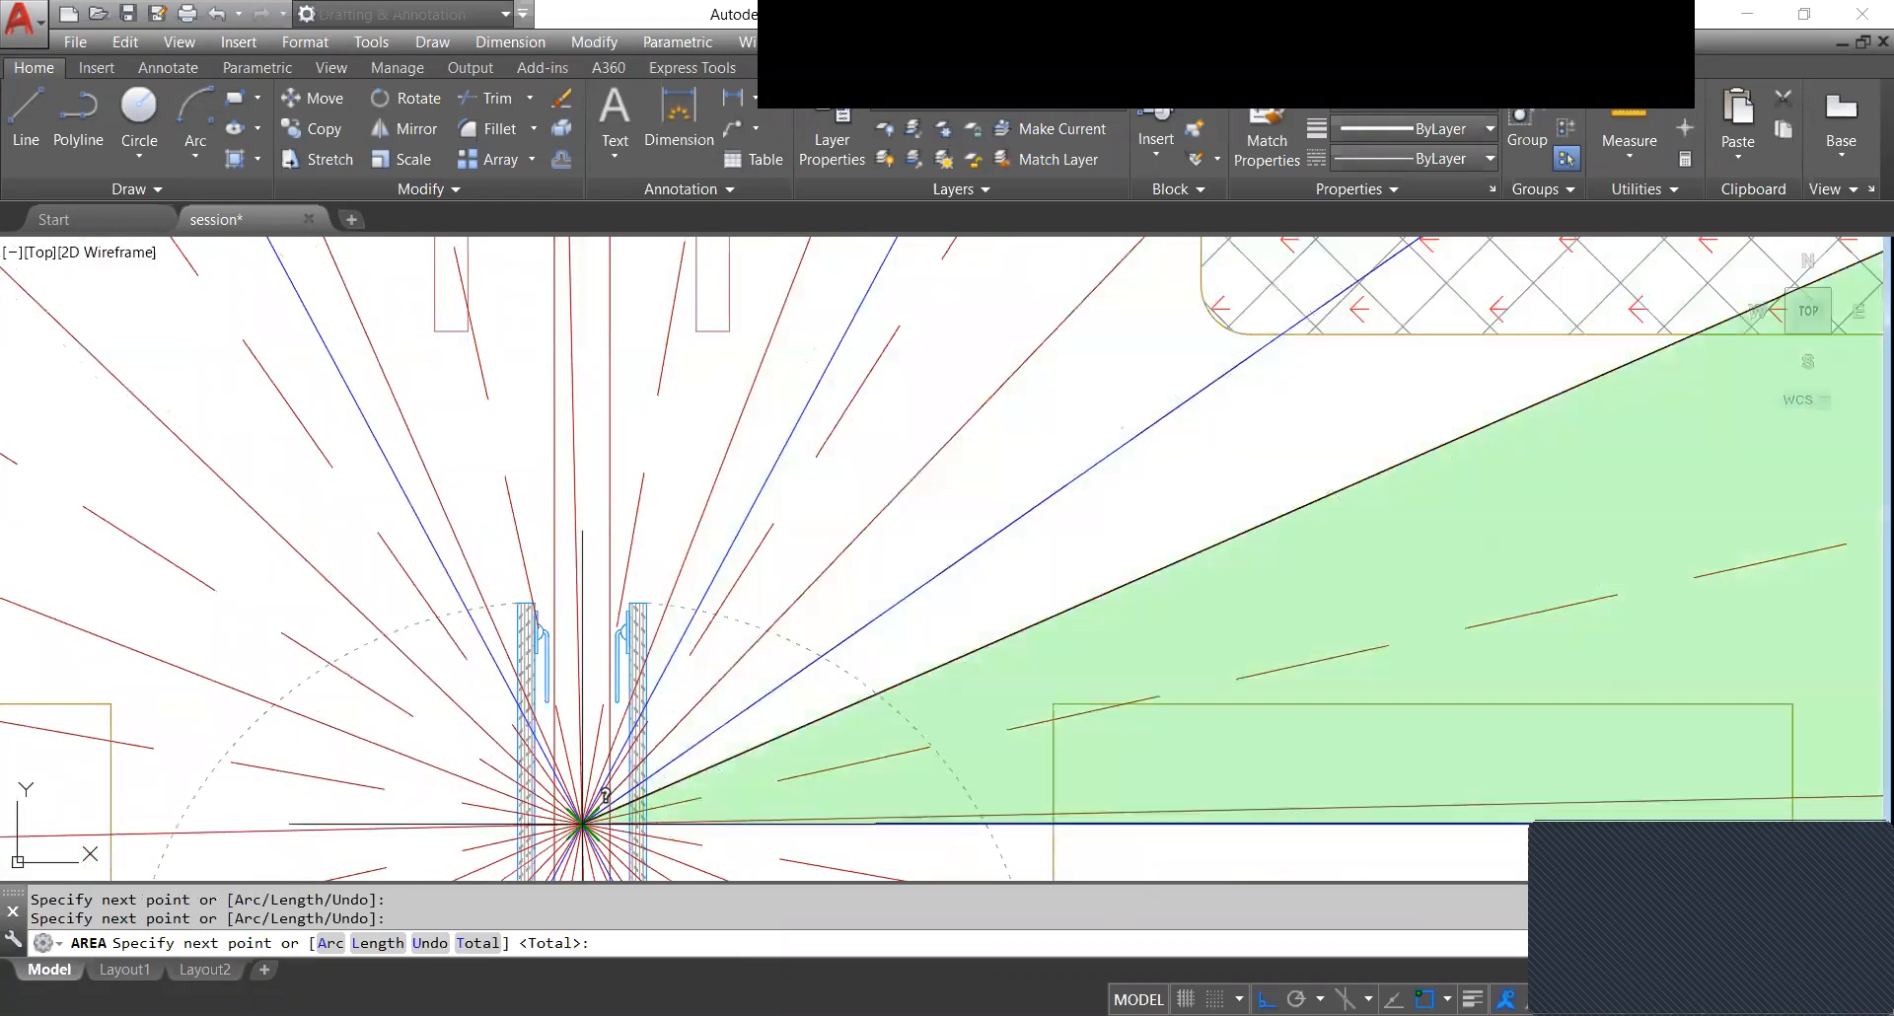
{"action": "scroll", "coordinate": [605, 794], "scroll_direction": "down", "scroll_amount": 5}
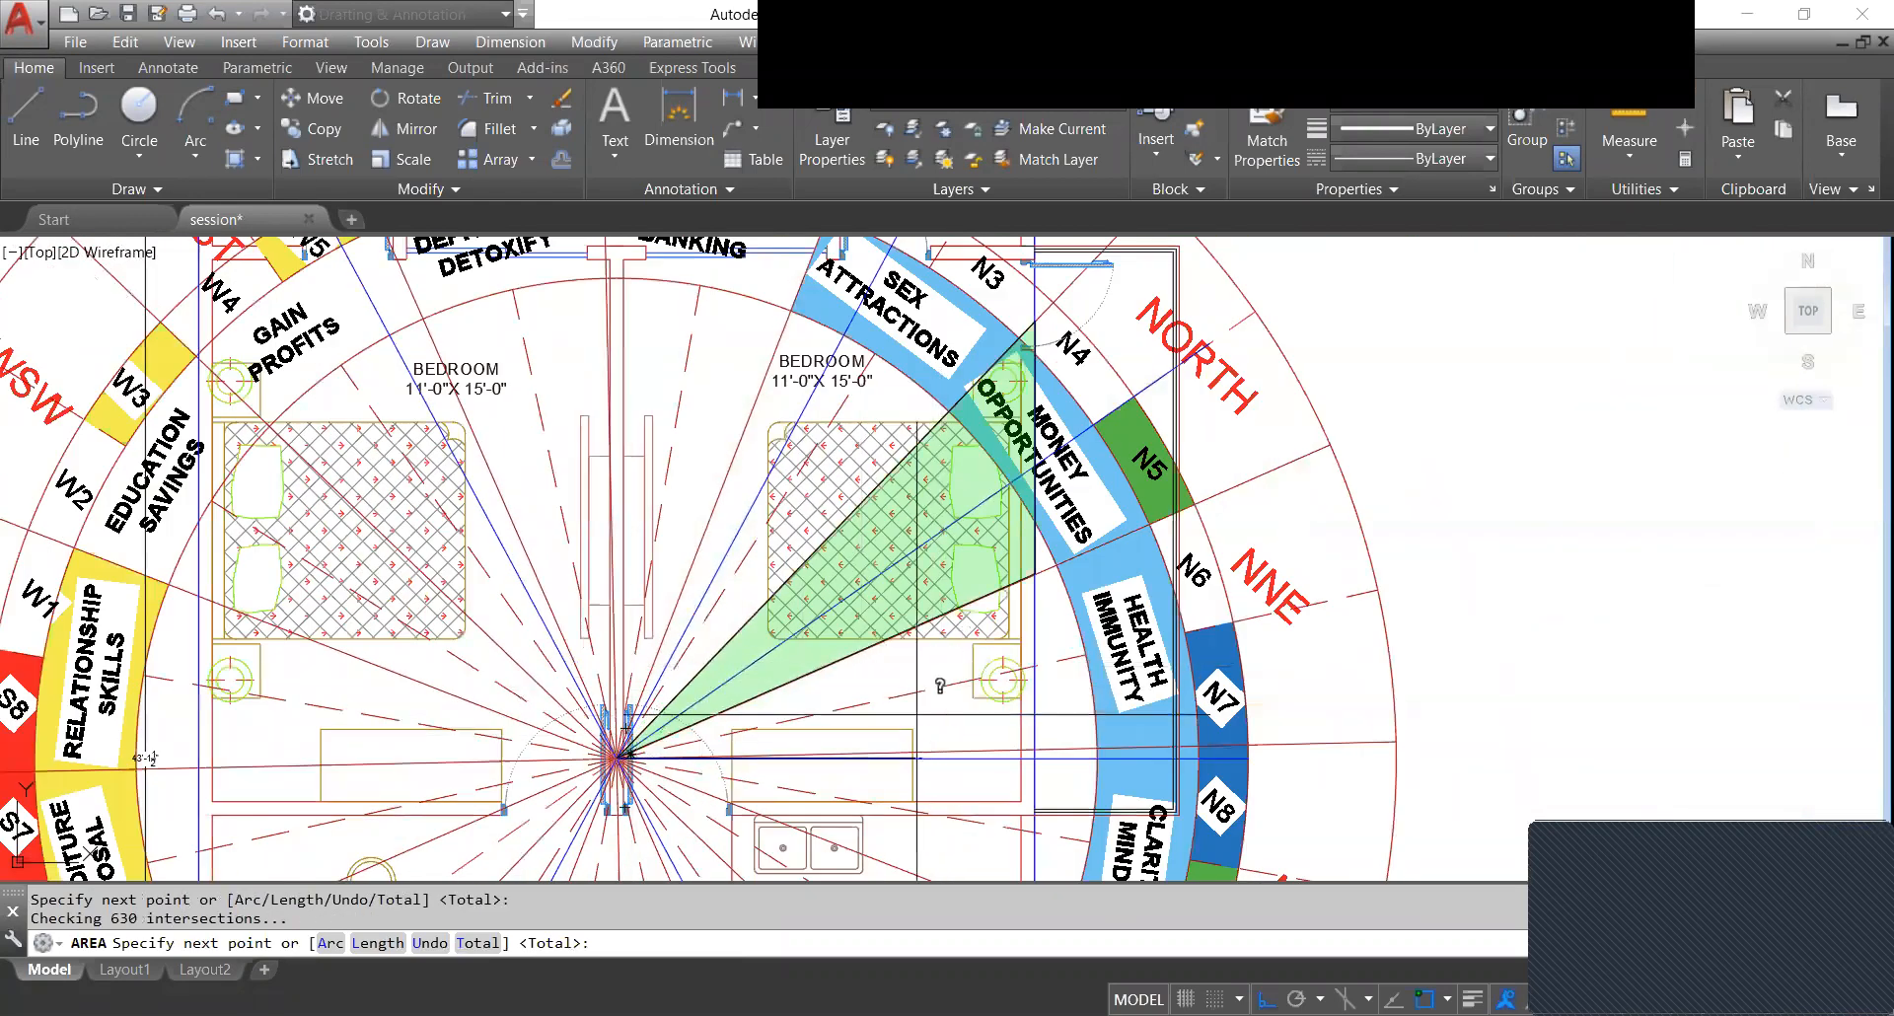
{"action": "scroll", "coordinate": [918, 592], "scroll_direction": "up", "scroll_amount": 3}
{"action": "scroll", "coordinate": [888, 602], "scroll_direction": "down", "scroll_amount": 5}
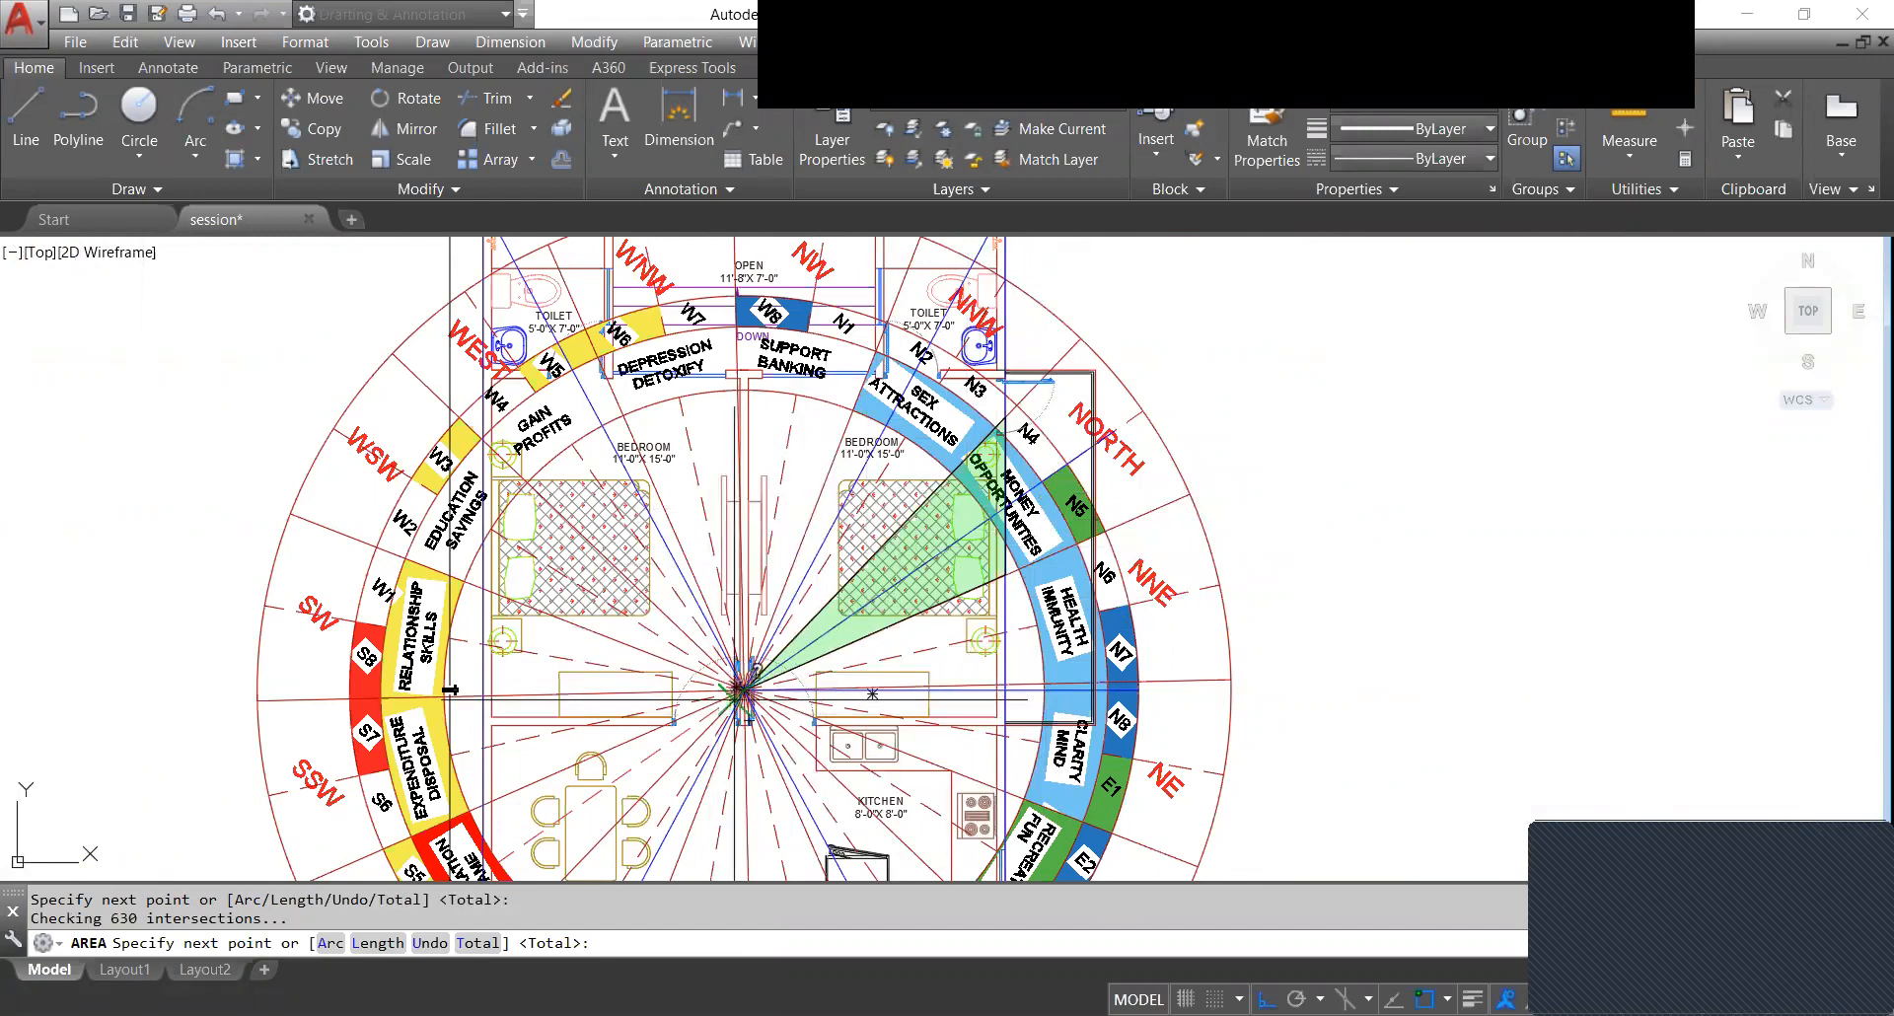
{"action": "scroll", "coordinate": [747, 688], "scroll_direction": "up", "scroll_amount": 5}
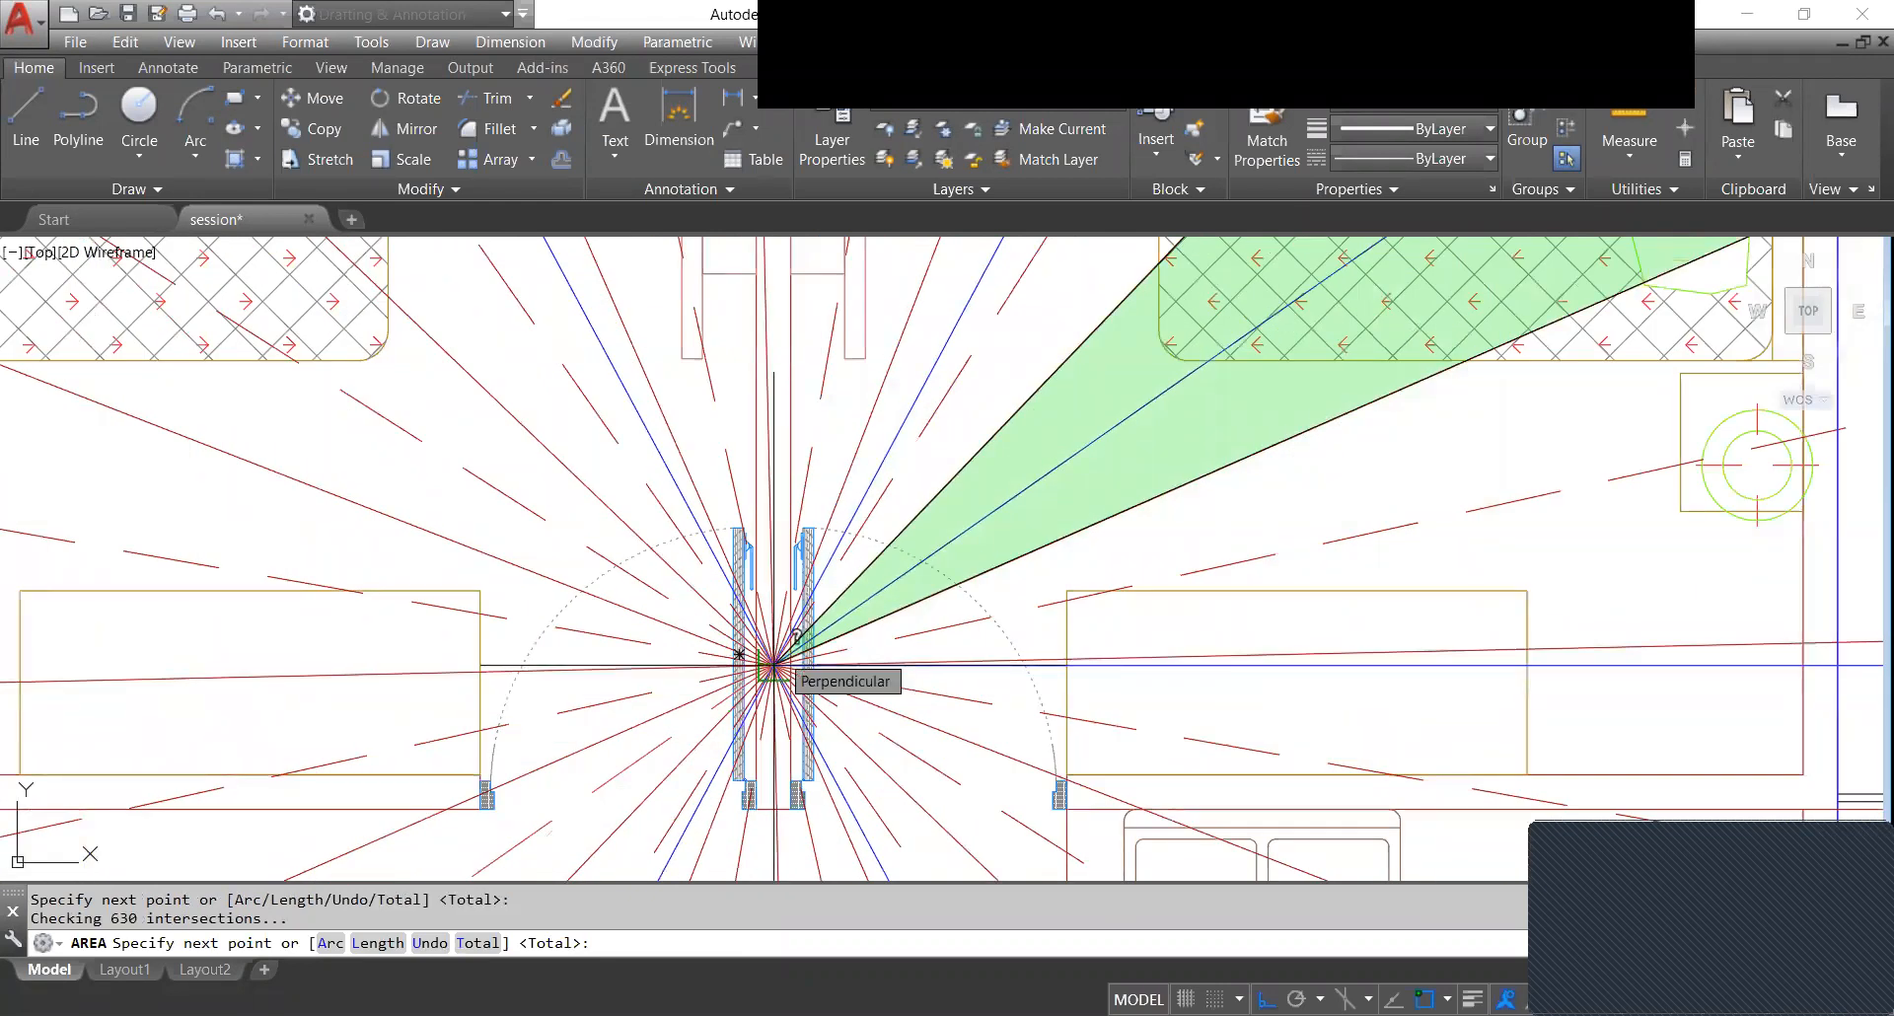
{"action": "key", "text": "Return"}
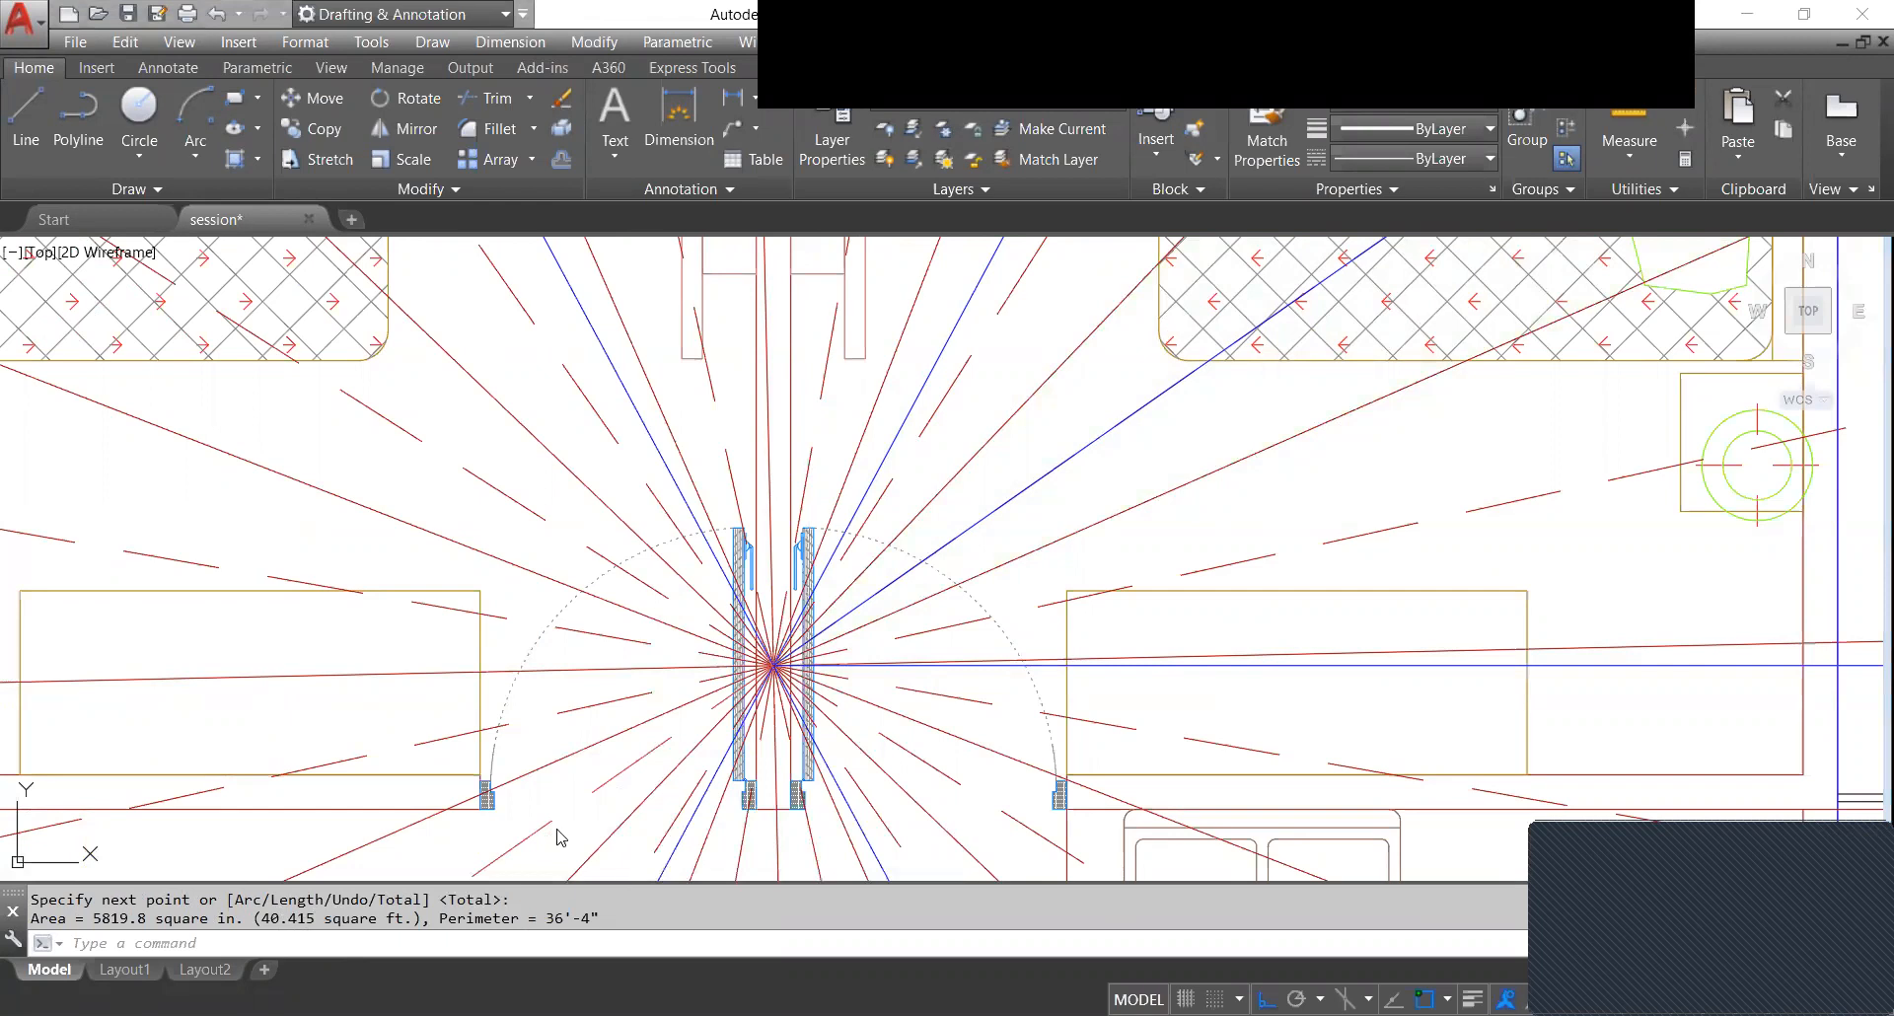
{"action": "key", "text": "alt+Tab"}
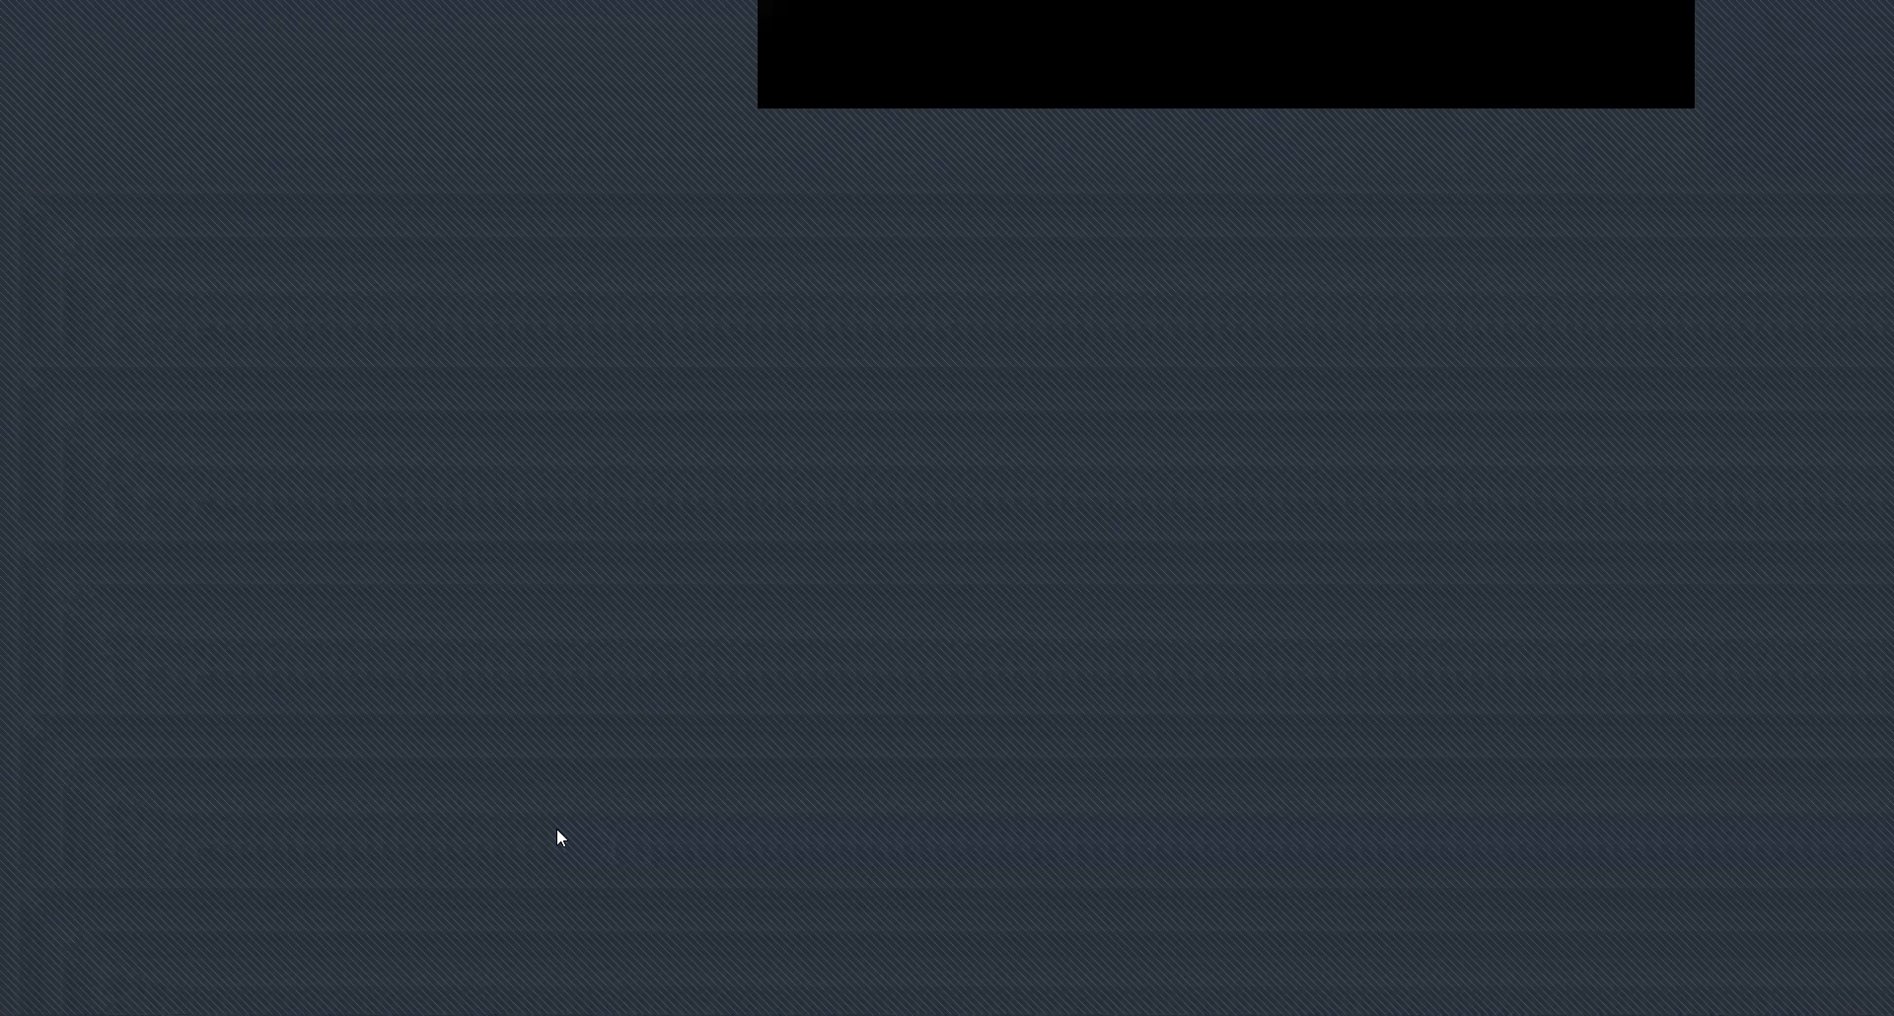
{"action": "key", "text": "alt+Tab"}
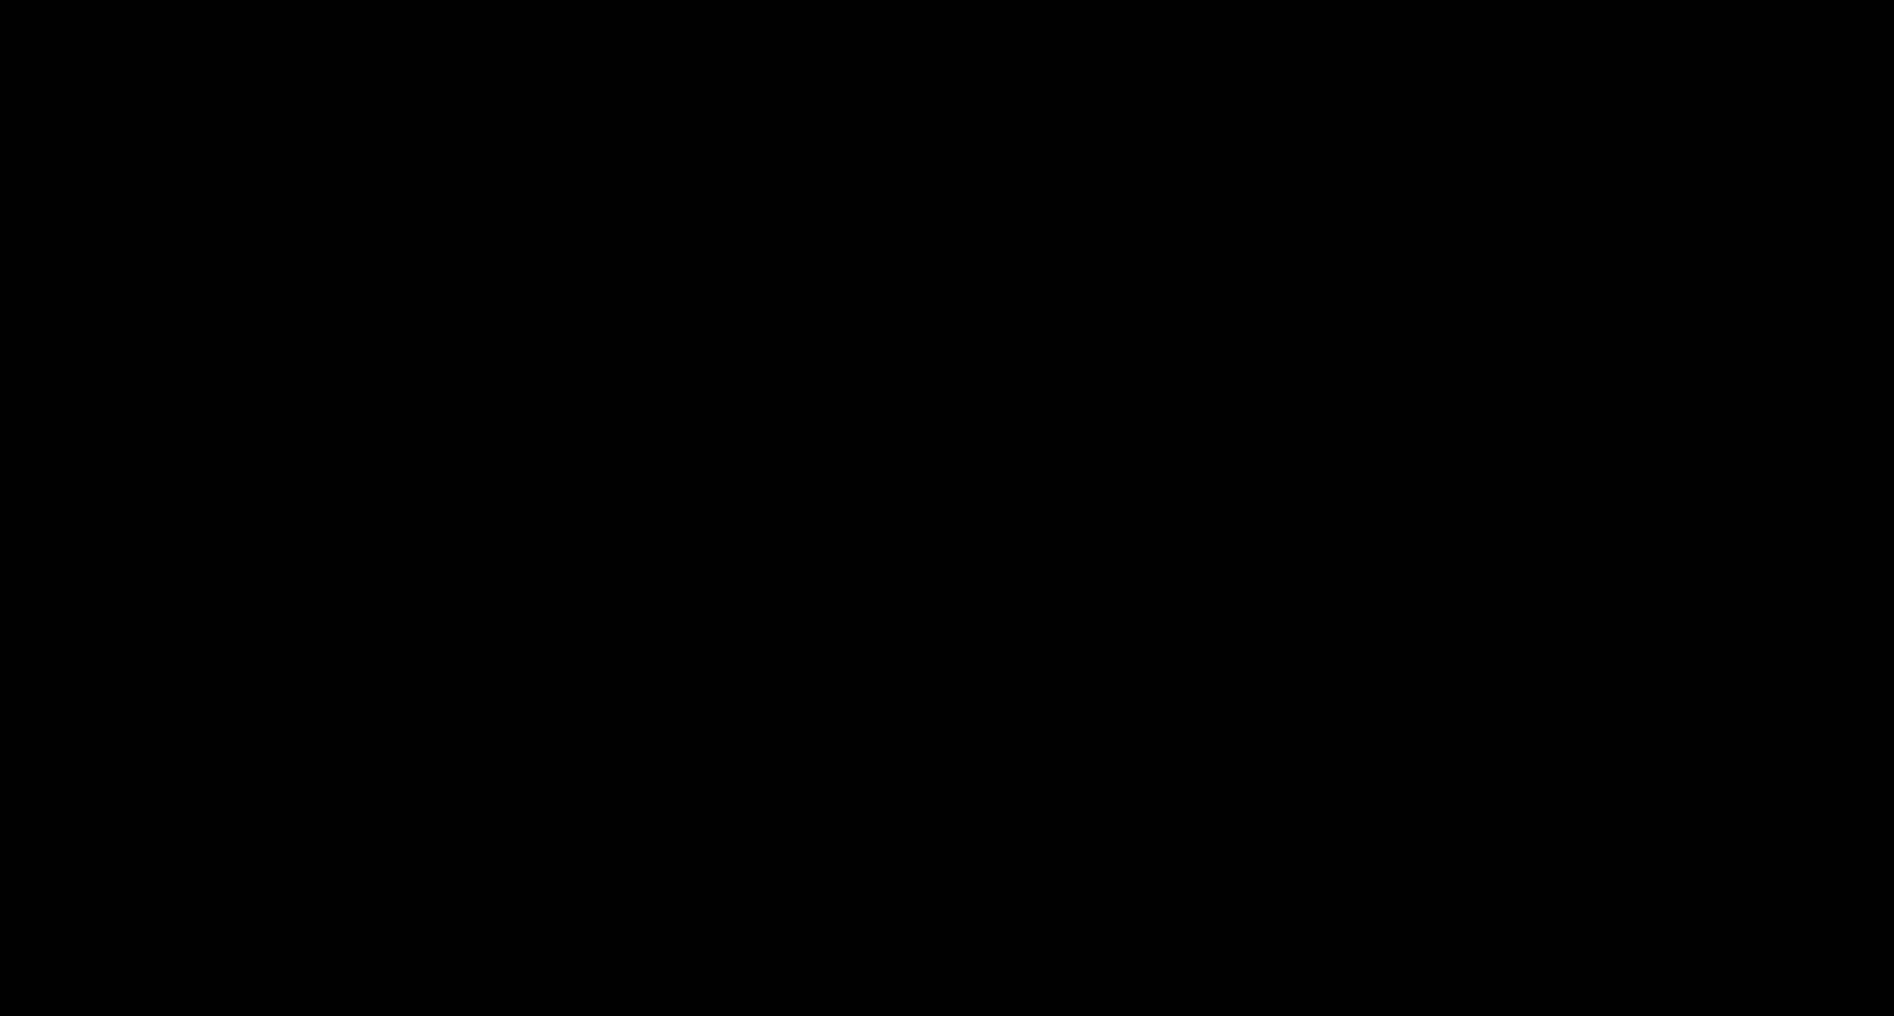
{"action": "scroll", "coordinate": [912, 520], "scroll_direction": "down", "scroll_amount": 5}
{"action": "scroll", "coordinate": [908, 513], "scroll_direction": "up", "scroll_amount": 5}
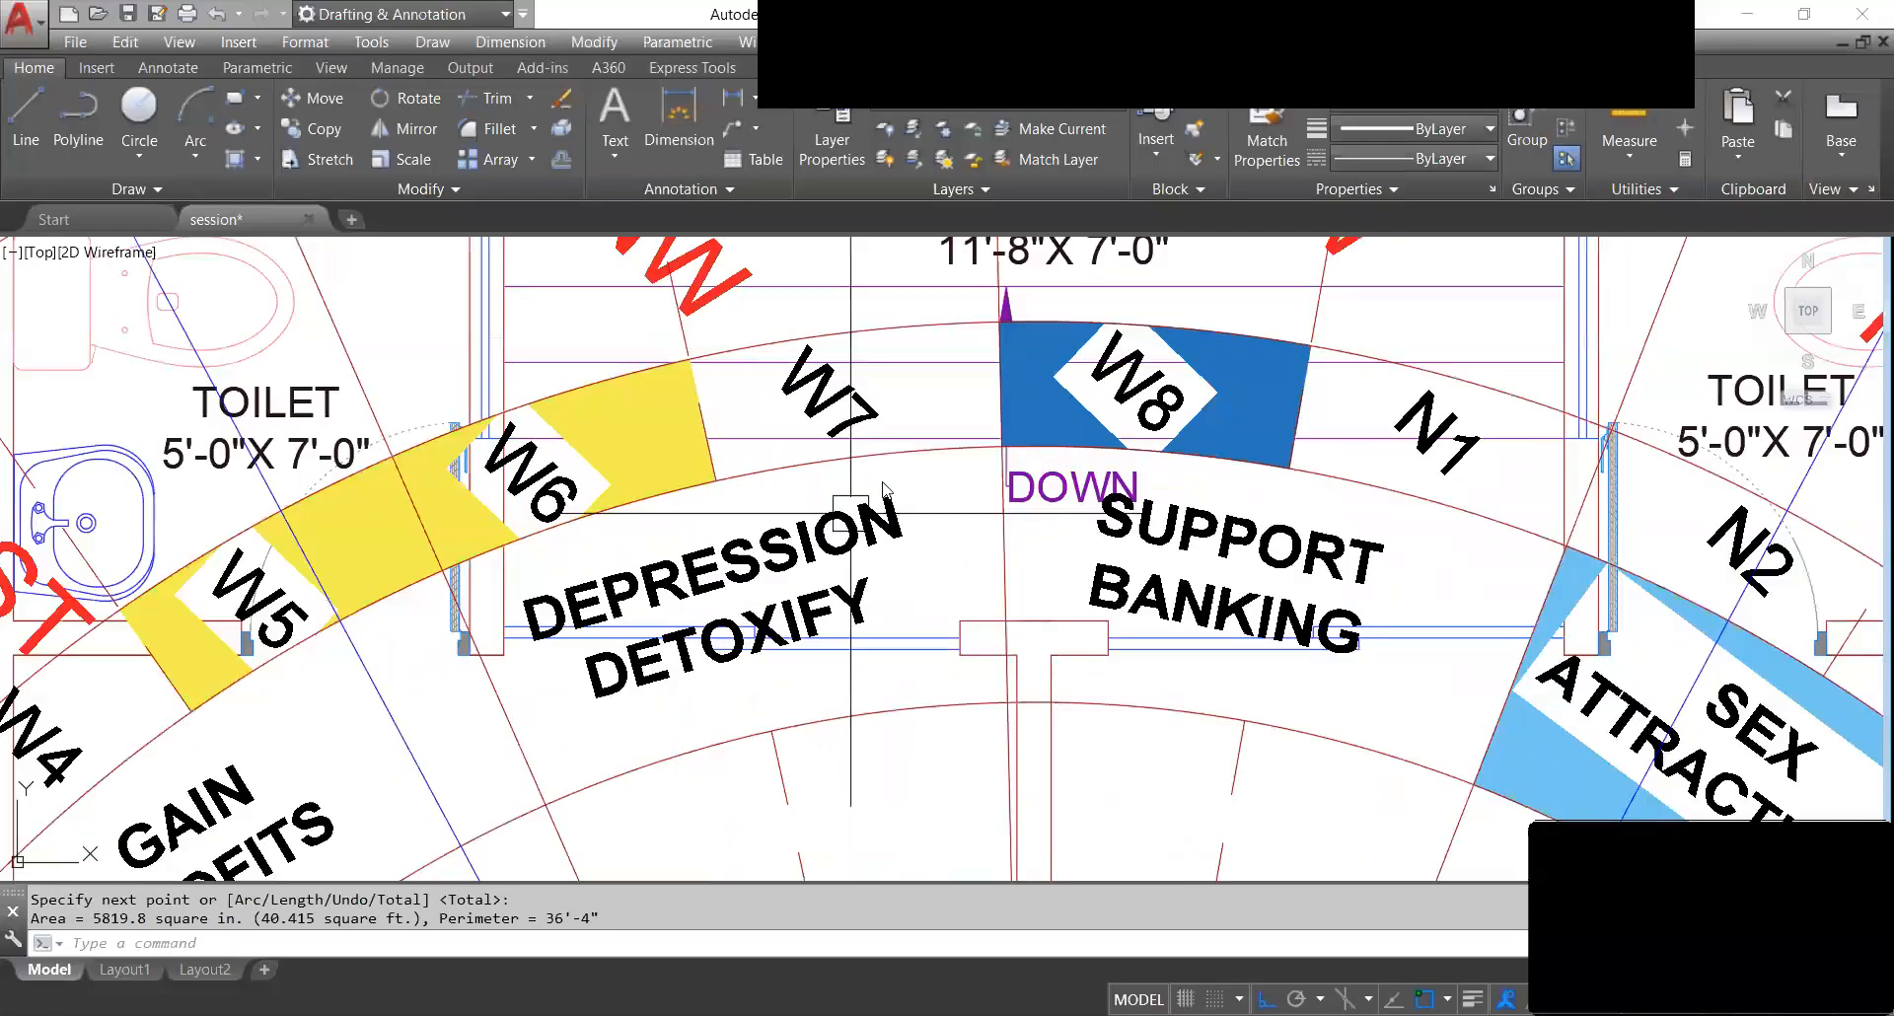
{"action": "scroll", "coordinate": [898, 493], "scroll_direction": "down", "scroll_amount": 3}
{"action": "scroll", "coordinate": [894, 488], "scroll_direction": "up", "scroll_amount": 1}
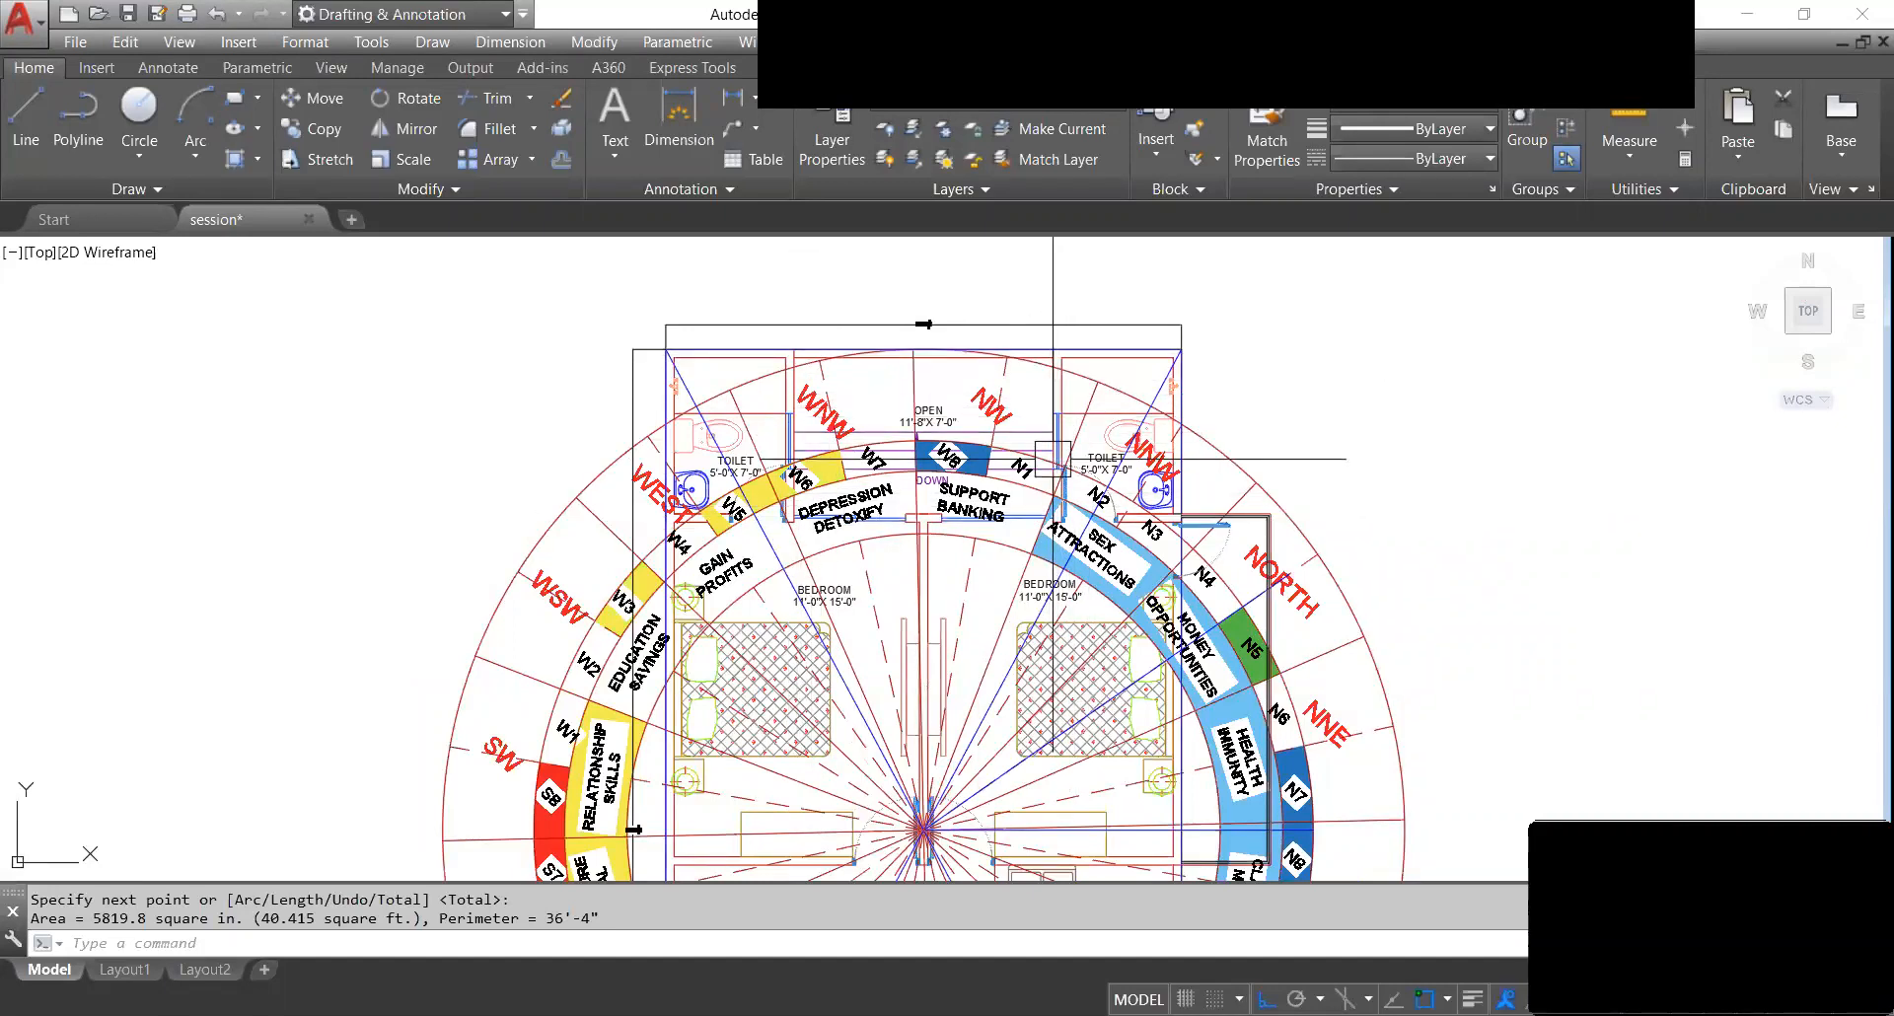
{"action": "middle_click_drag", "start_coordinate": [1040, 447], "coordinate": [1036, 402]}
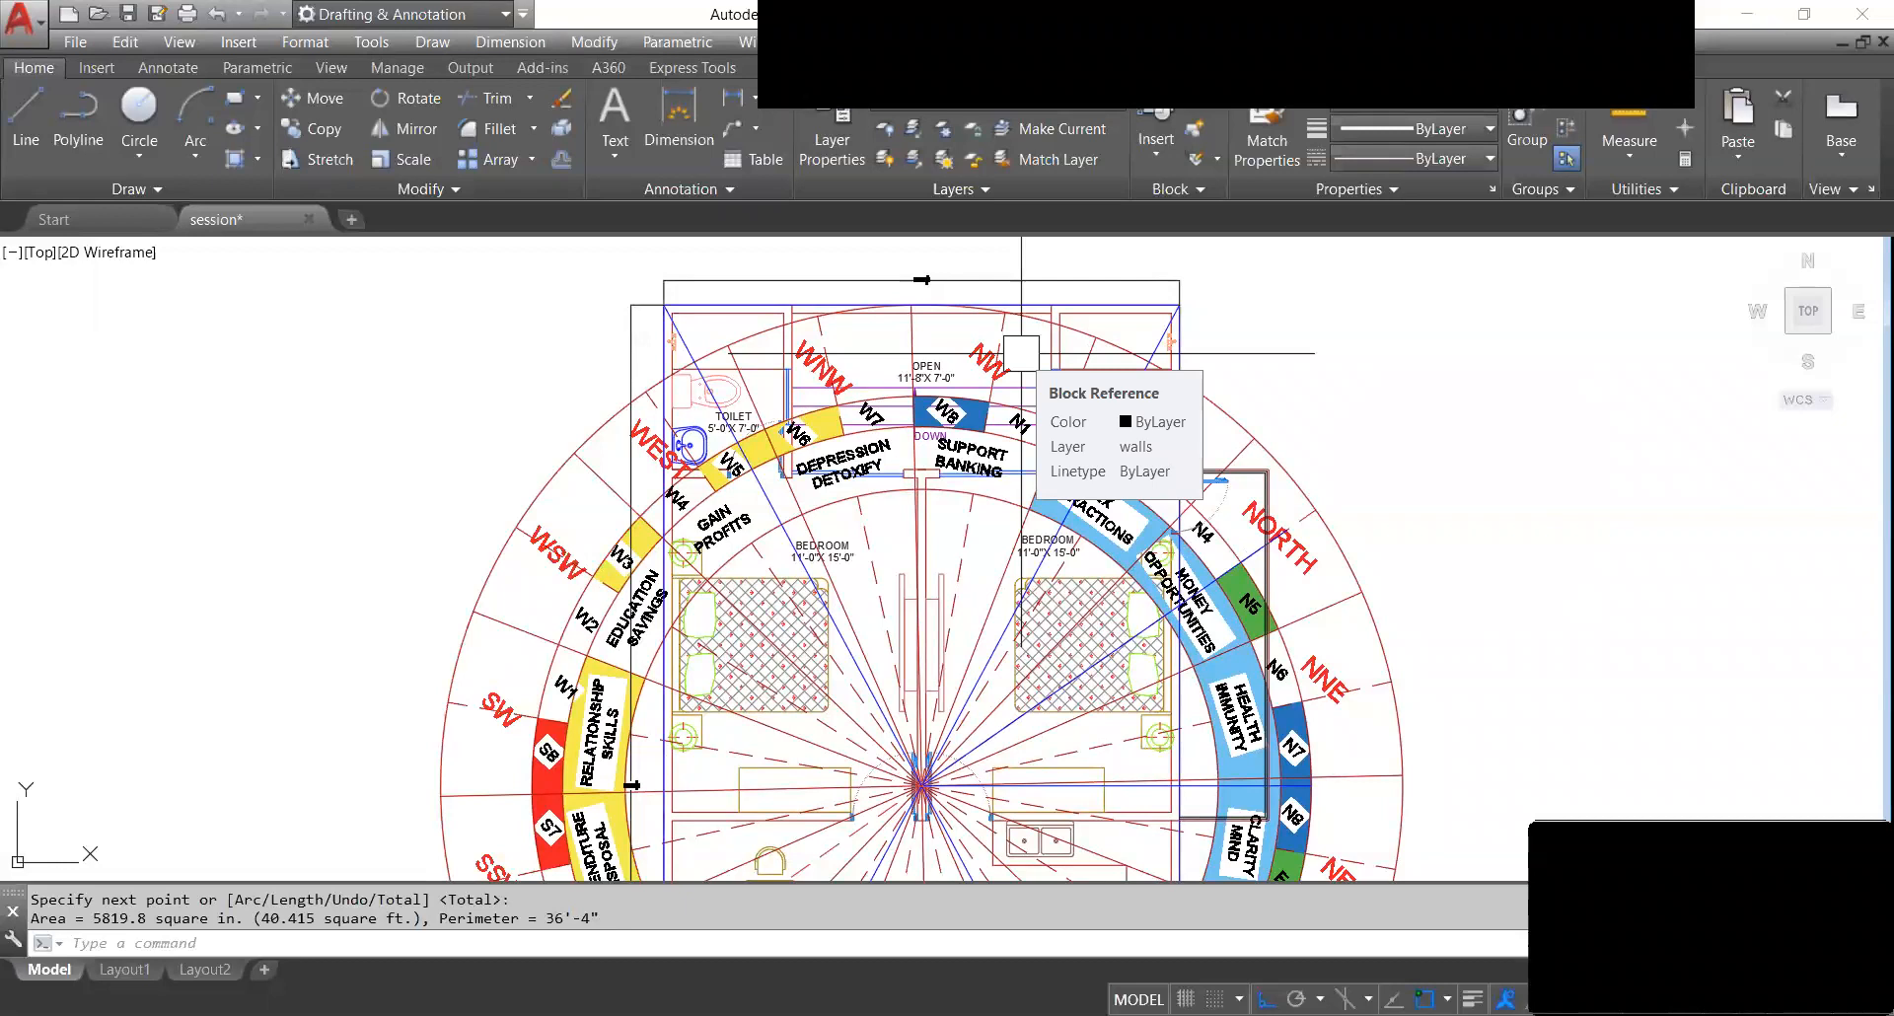
Draw a polyline from the zone wheel's centre along the NW–NNW boundary line to the wheel's outer circle.
{"action": "type", "text": "pl"}
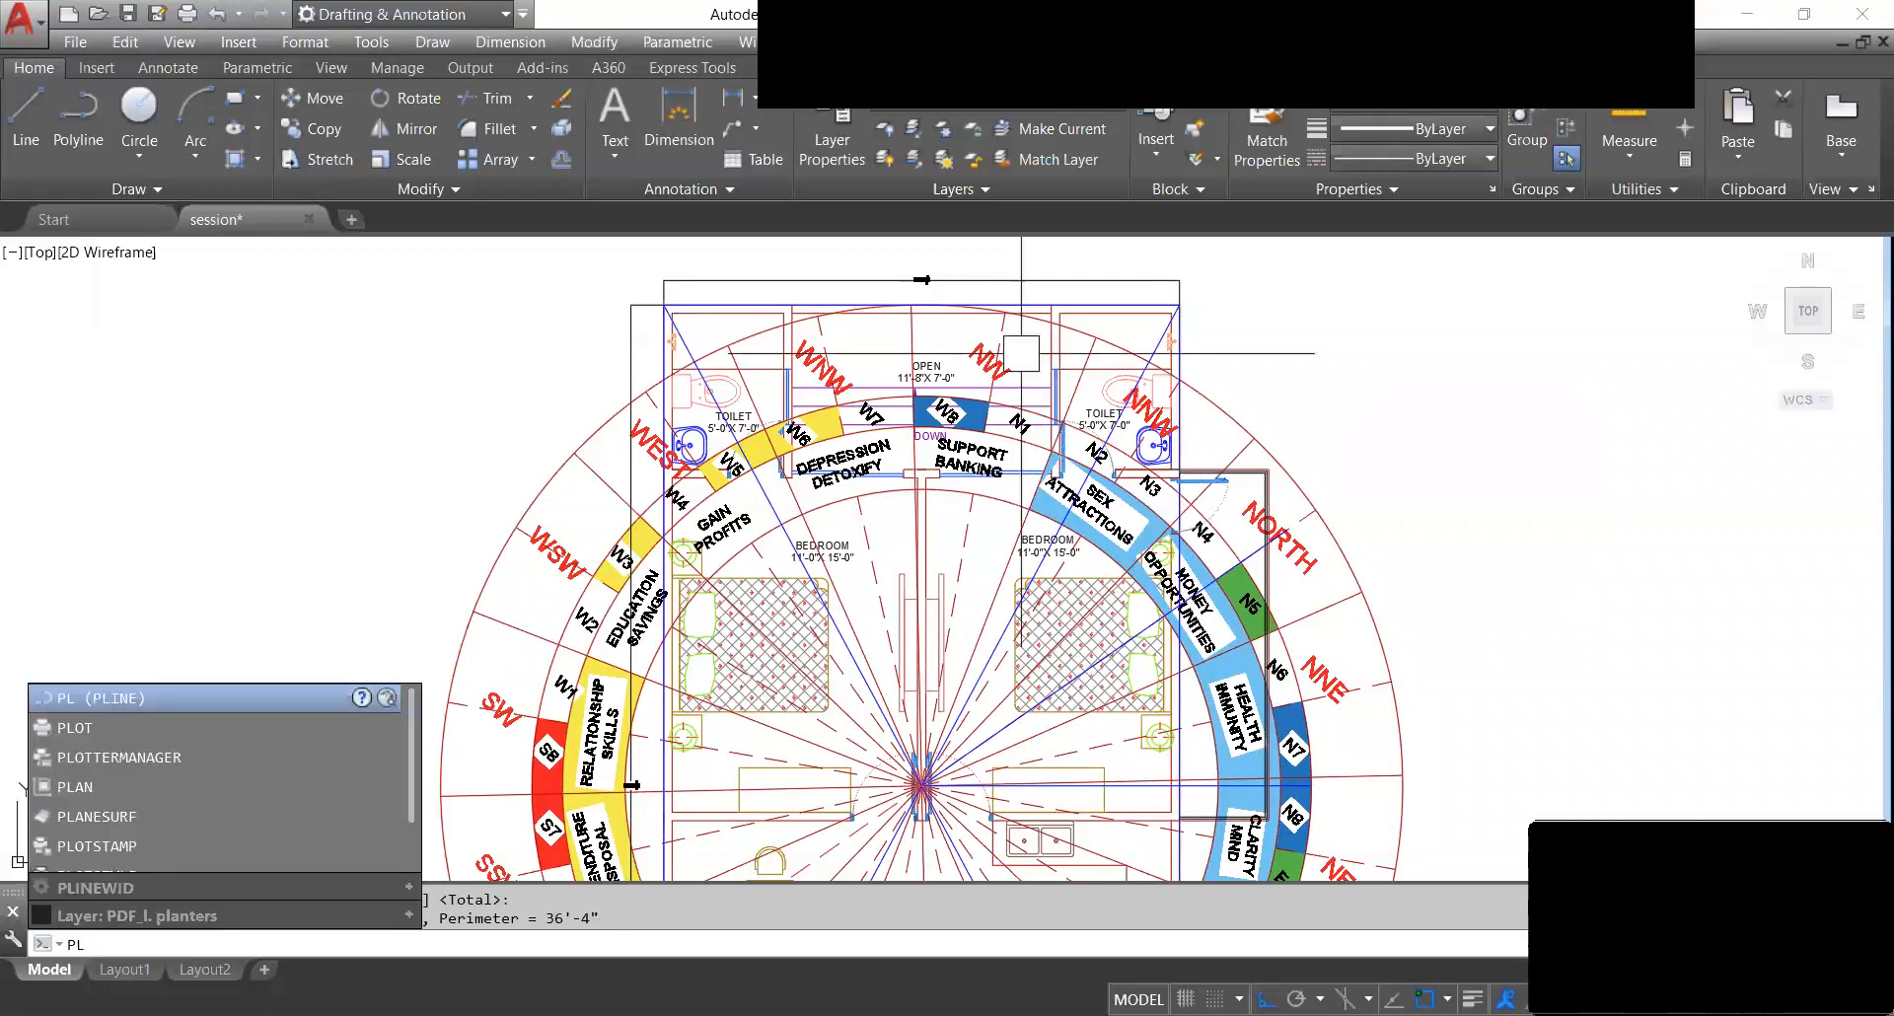
{"action": "key", "text": "Return"}
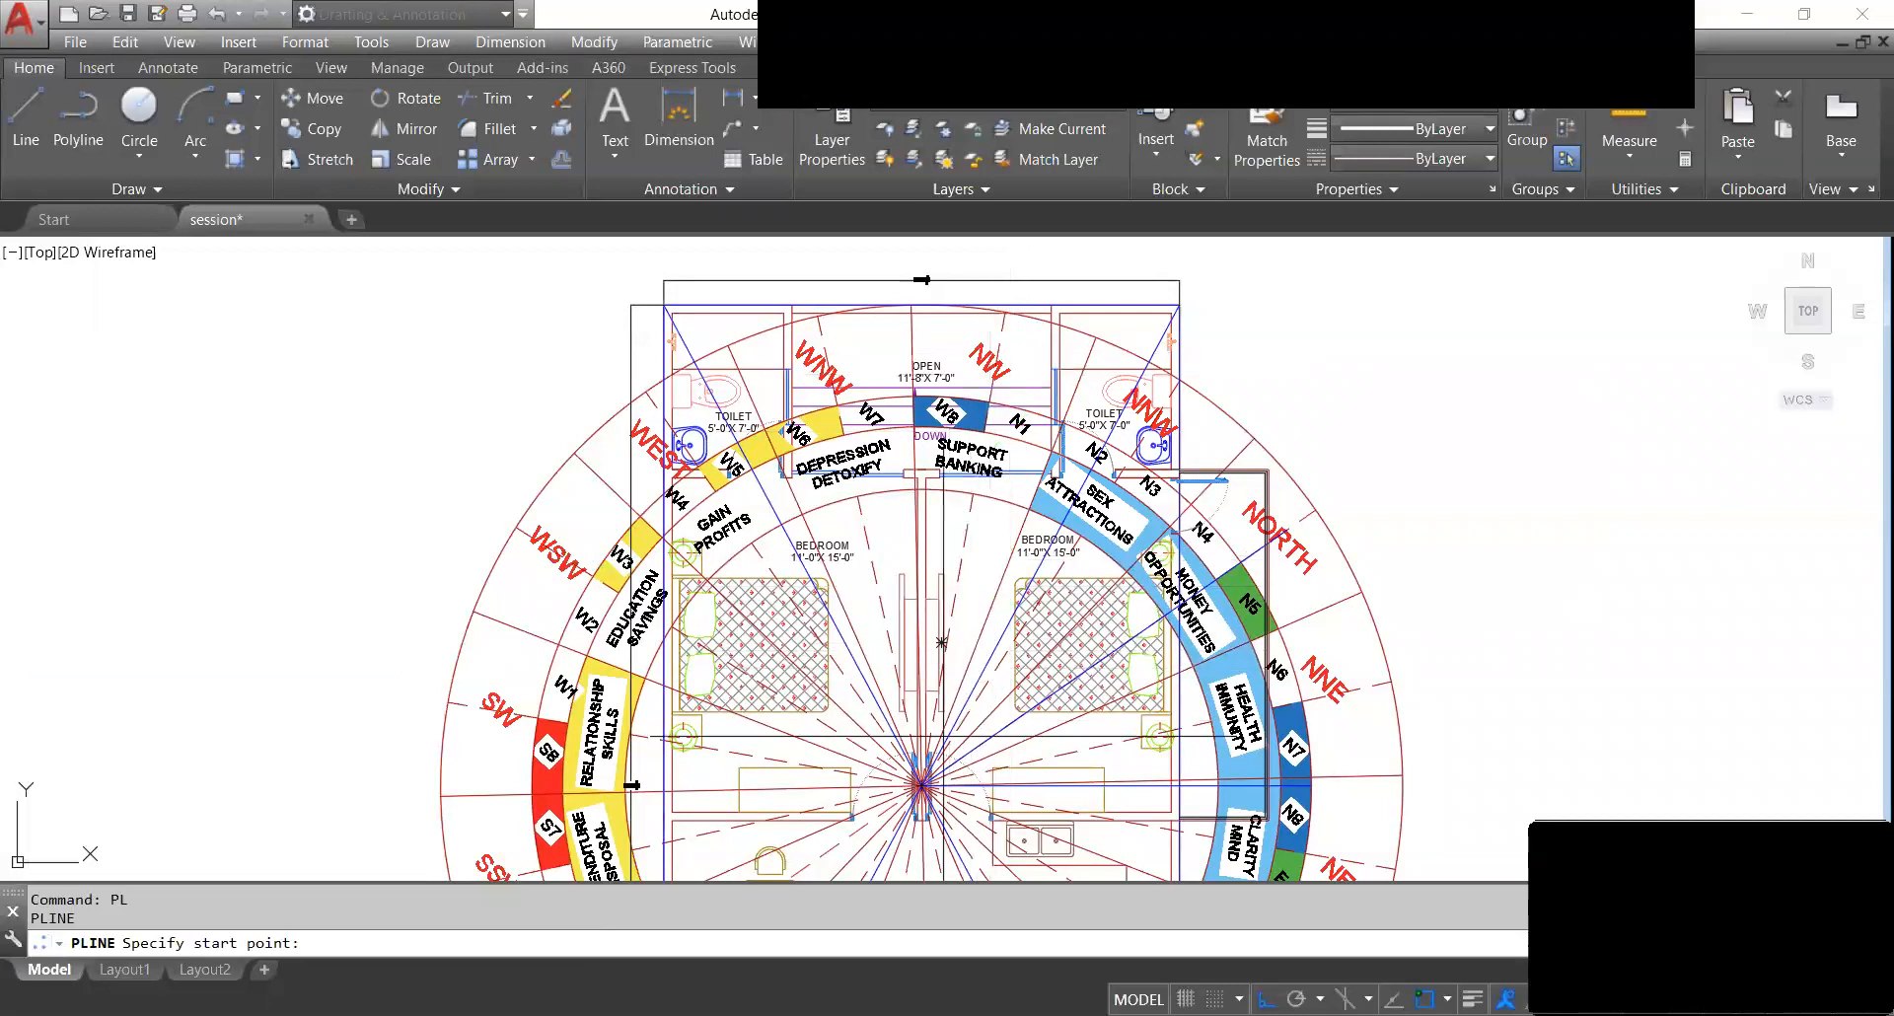
{"action": "scroll", "coordinate": [921, 784], "scroll_direction": "up", "scroll_amount": 3}
{"action": "scroll", "coordinate": [920, 779], "scroll_direction": "down", "scroll_amount": 3}
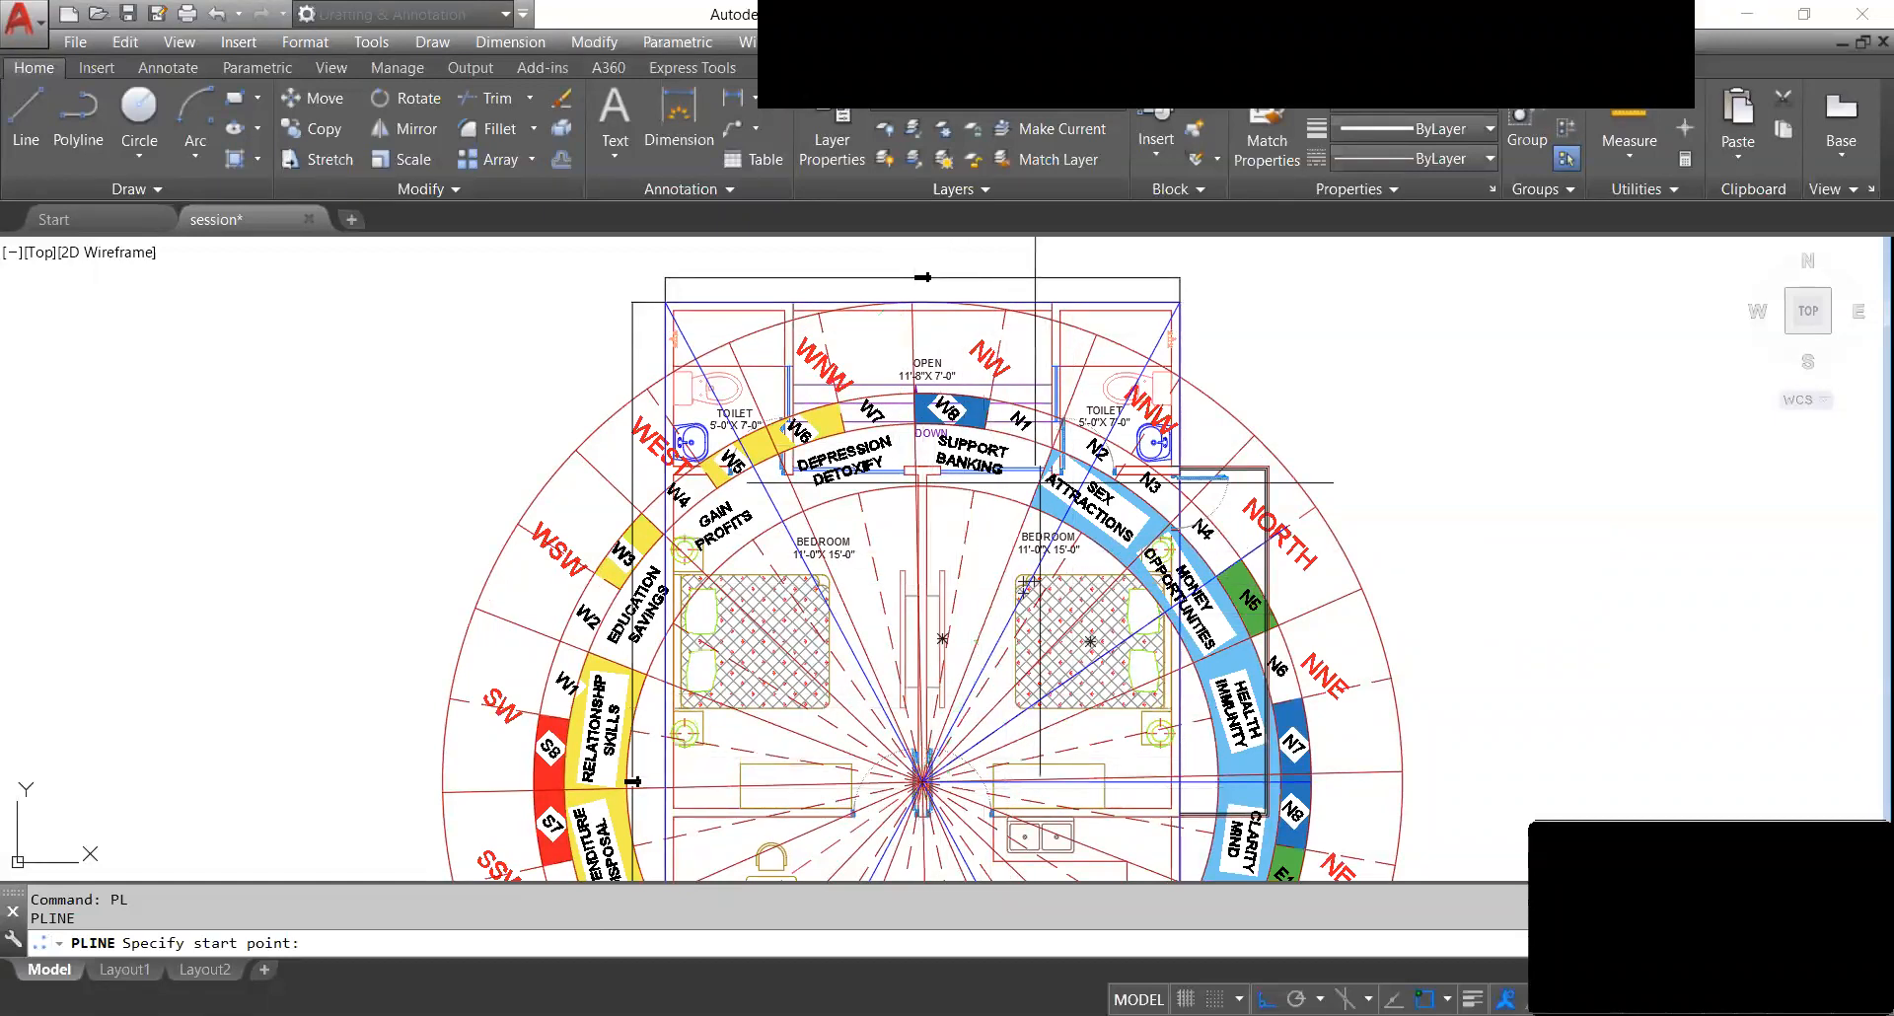
{"action": "scroll", "coordinate": [915, 779], "scroll_direction": "up", "scroll_amount": 3}
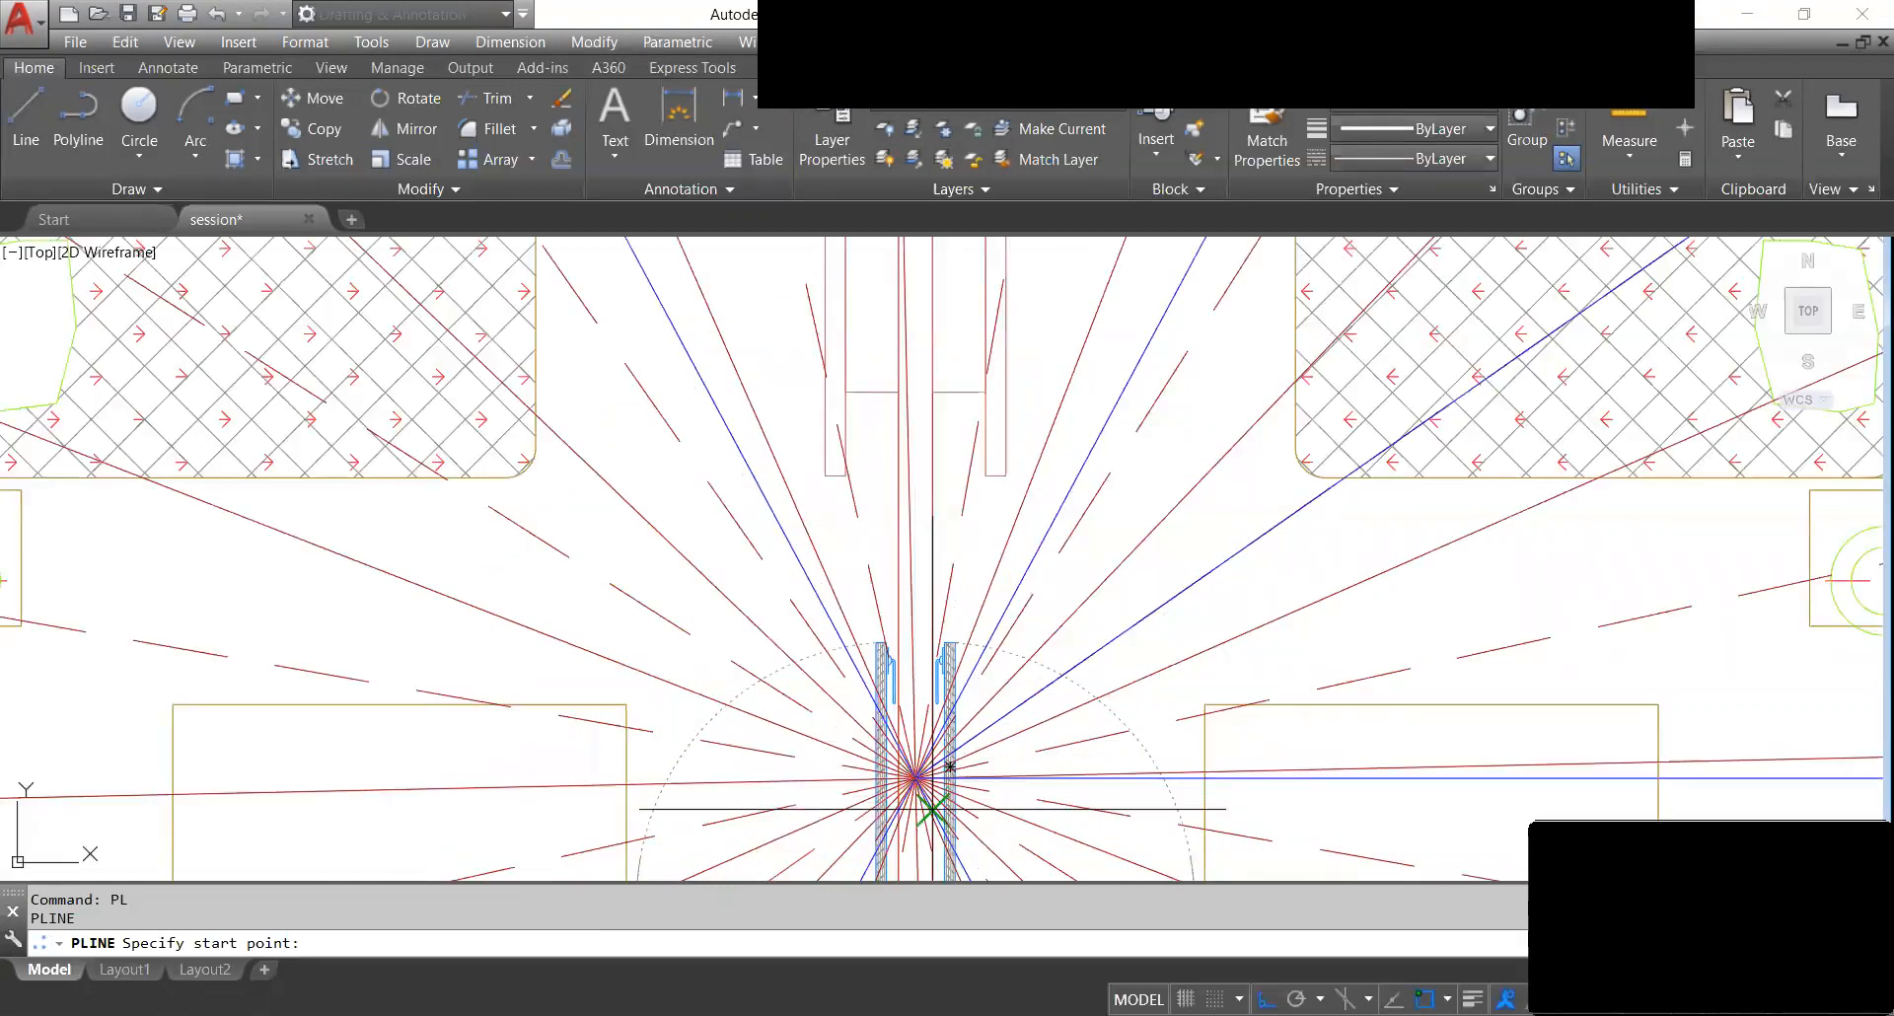
{"action": "scroll", "coordinate": [922, 789], "scroll_direction": "up", "scroll_amount": 3}
{"action": "left_click", "coordinate": [905, 681]}
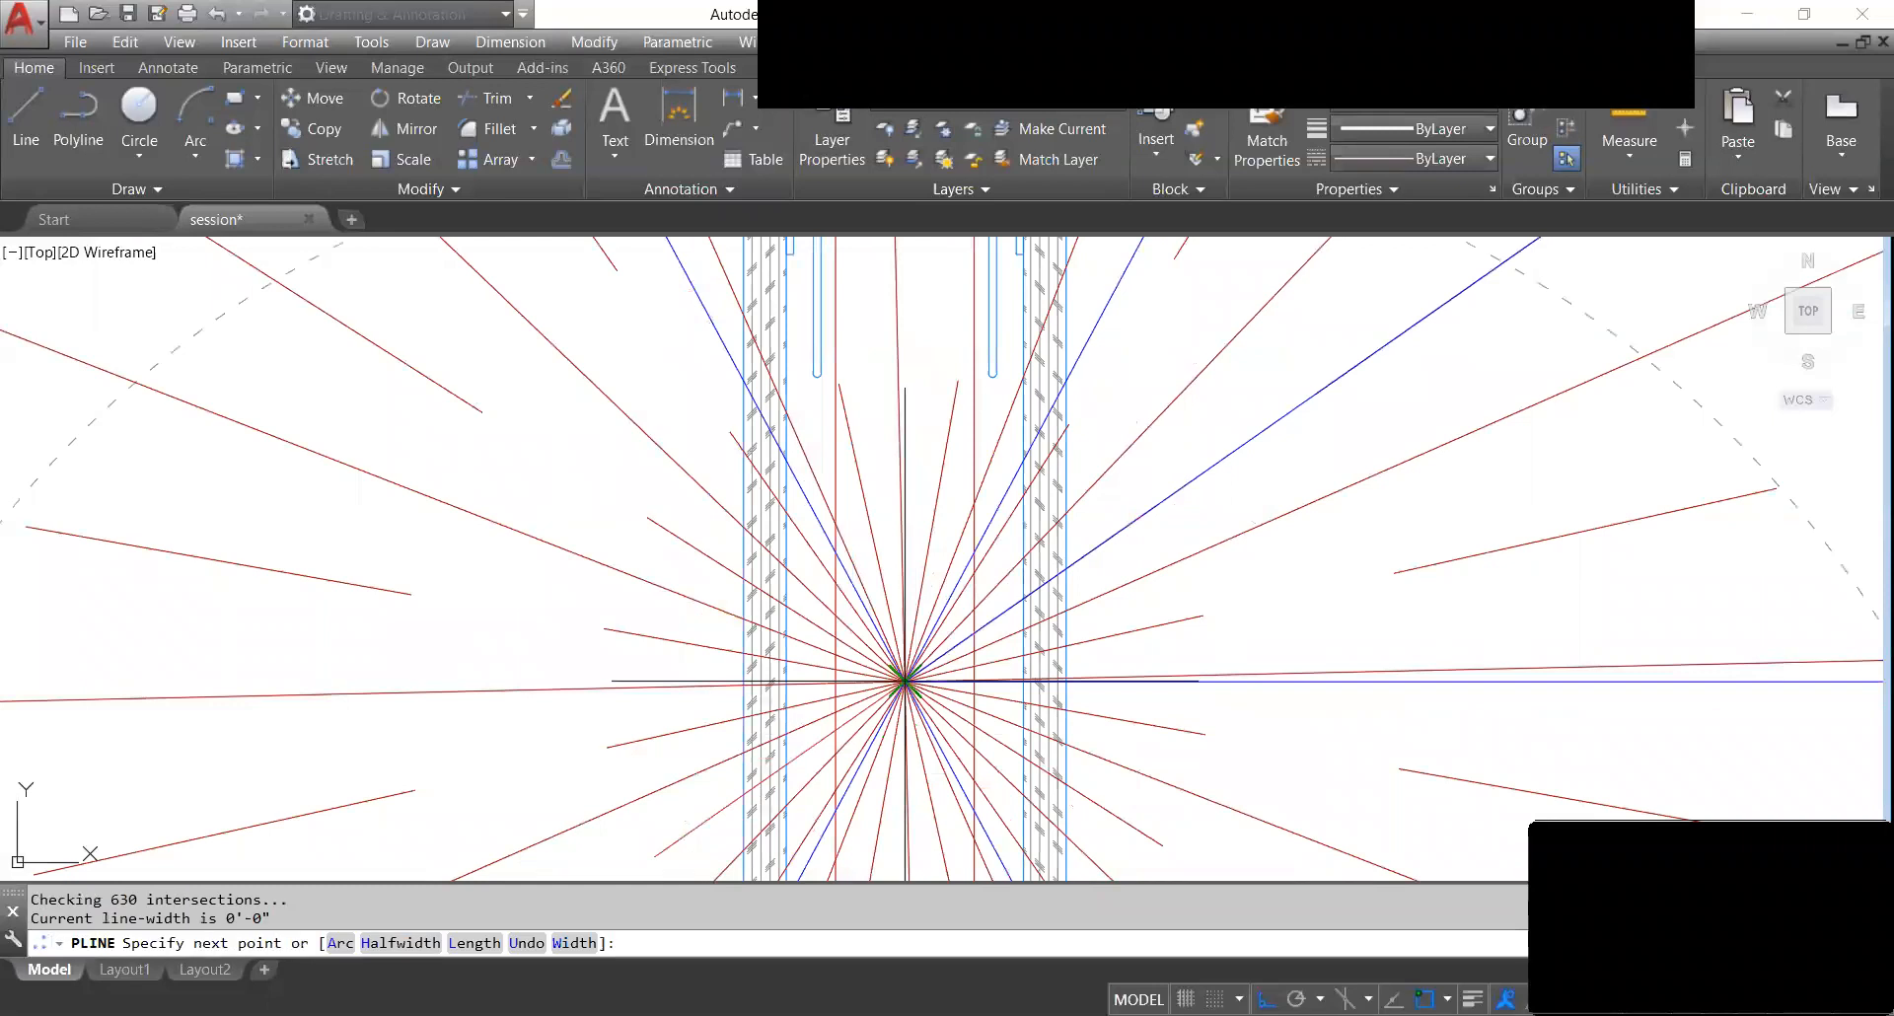
{"action": "scroll", "coordinate": [905, 680], "scroll_direction": "down", "scroll_amount": 5}
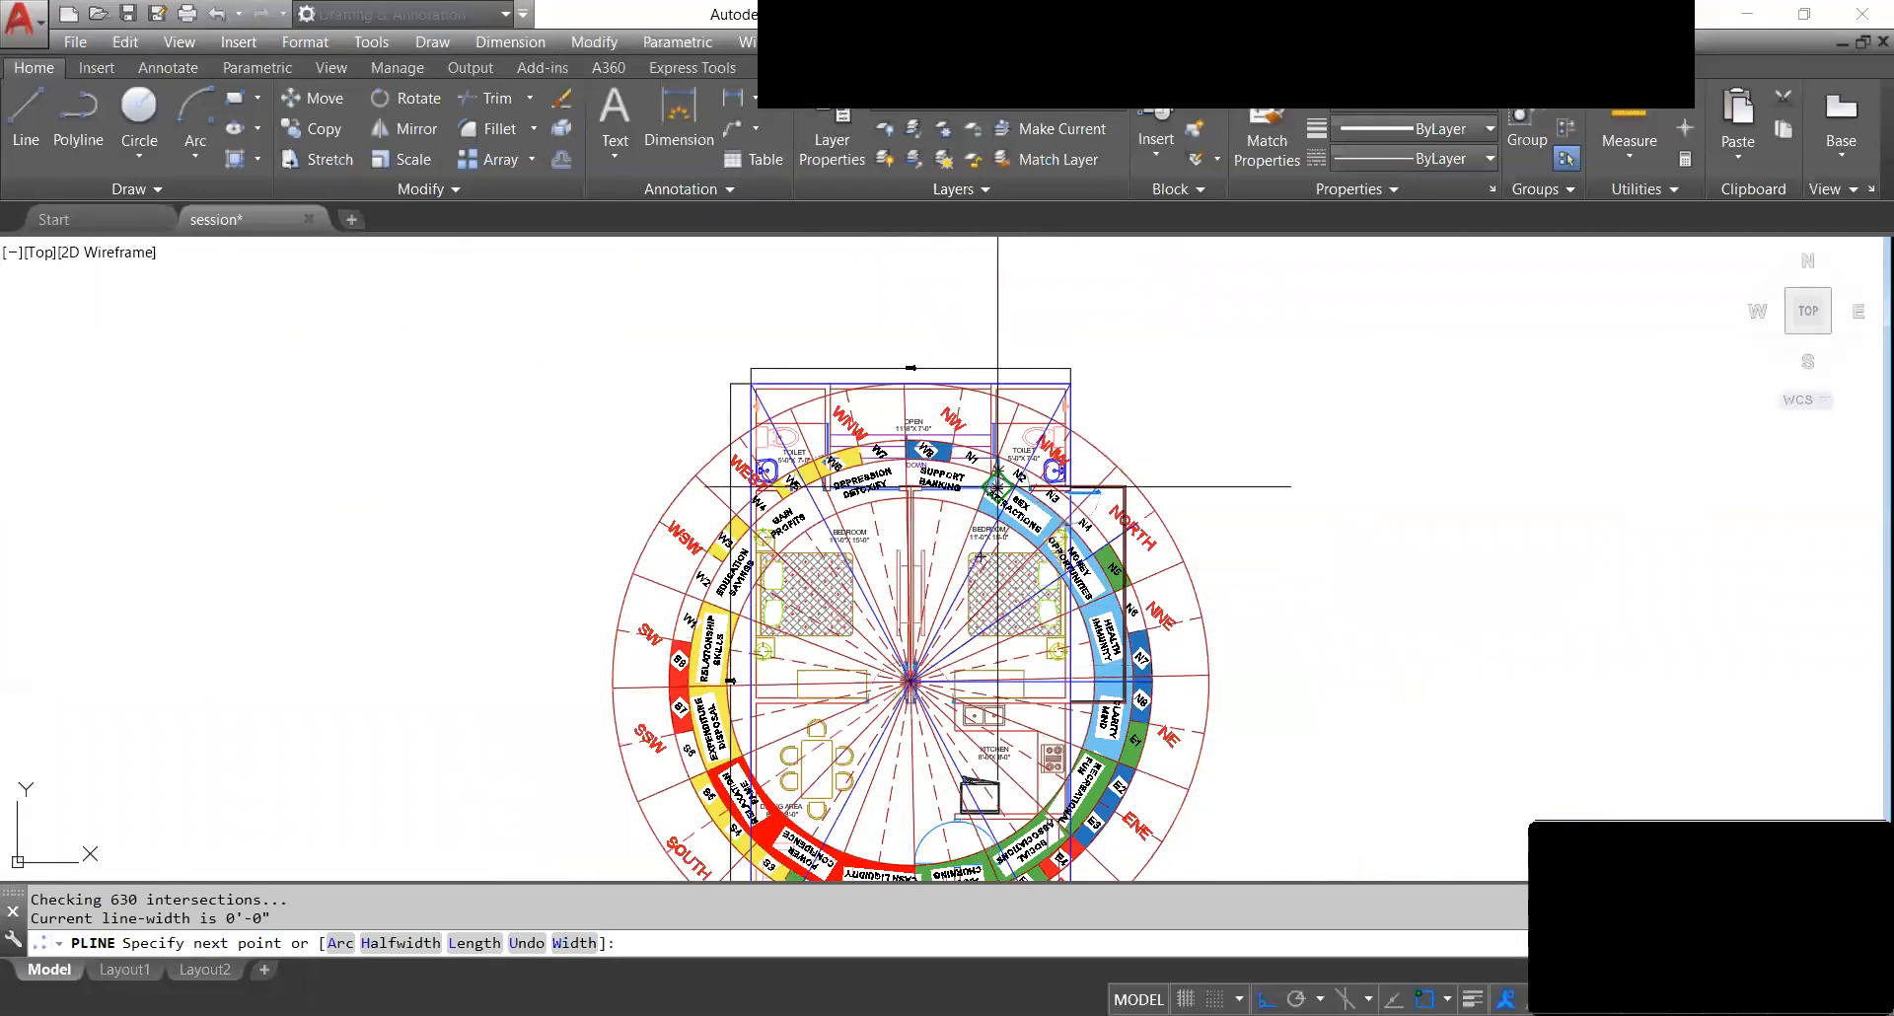
{"action": "scroll", "coordinate": [992, 414], "scroll_direction": "up", "scroll_amount": 6}
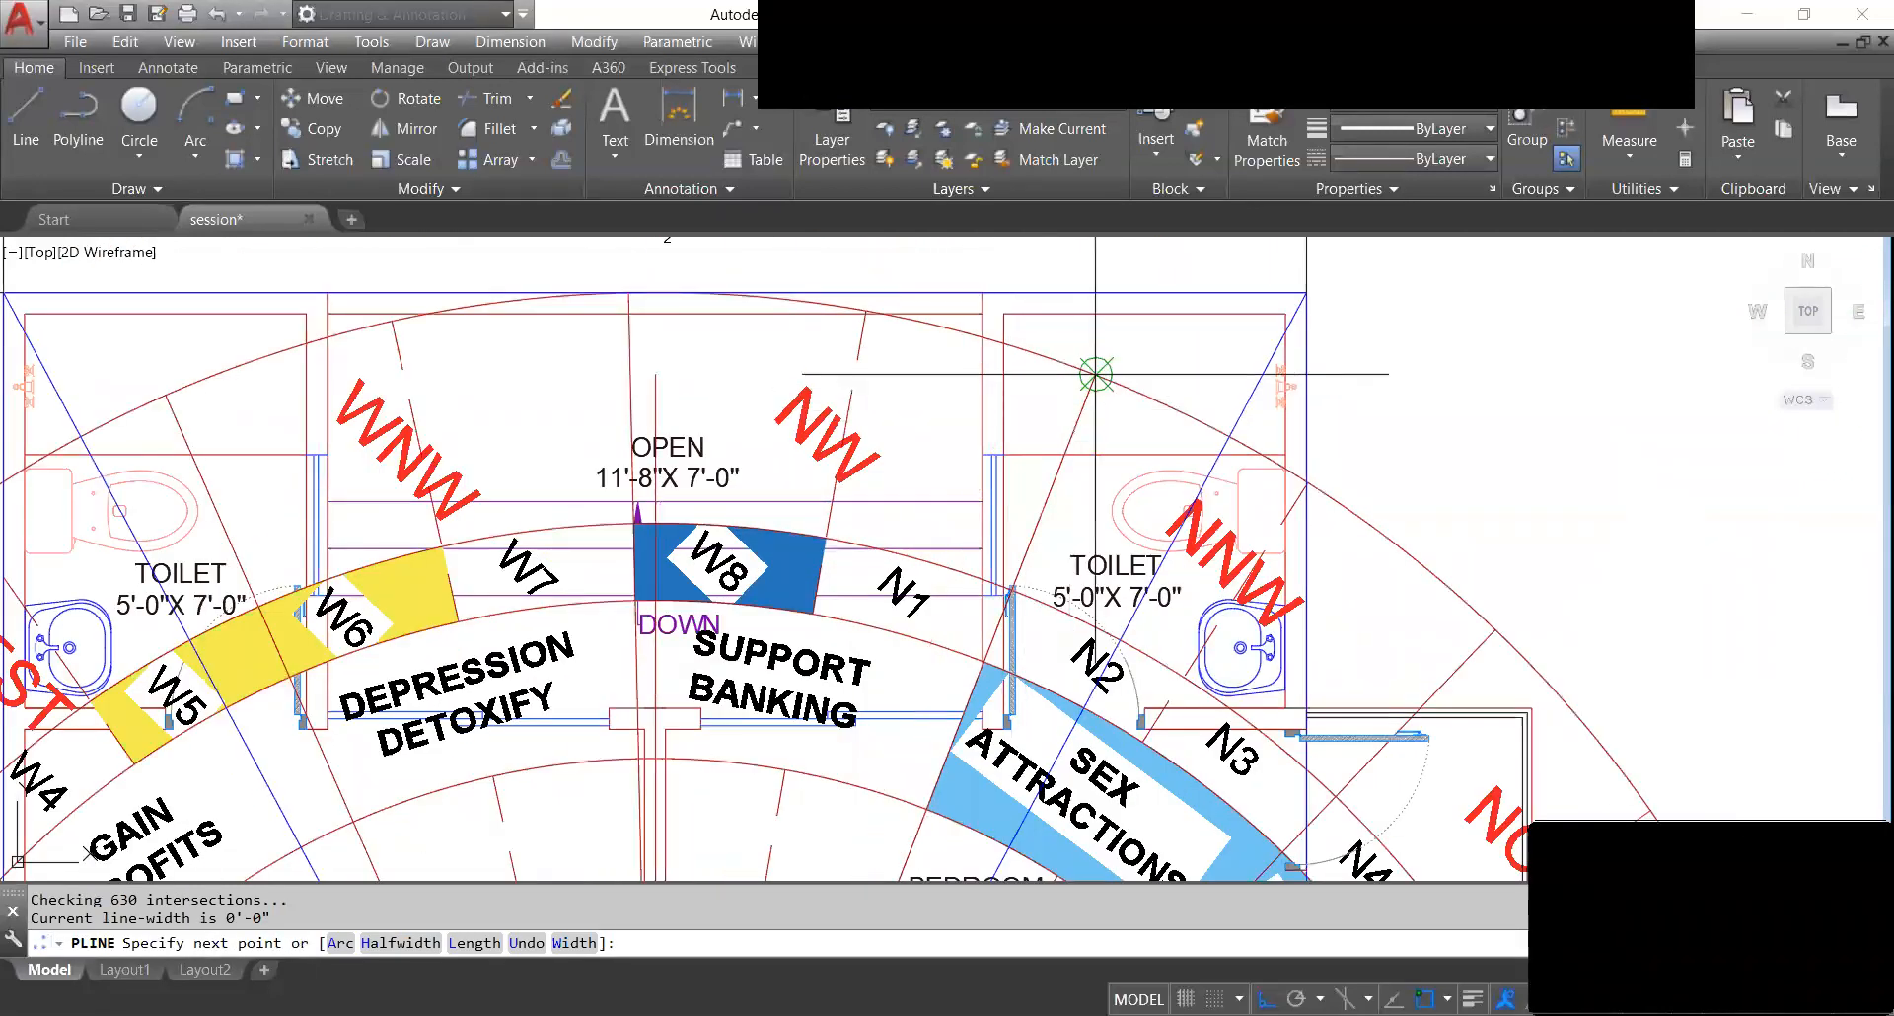
{"action": "left_click", "coordinate": [1096, 374]}
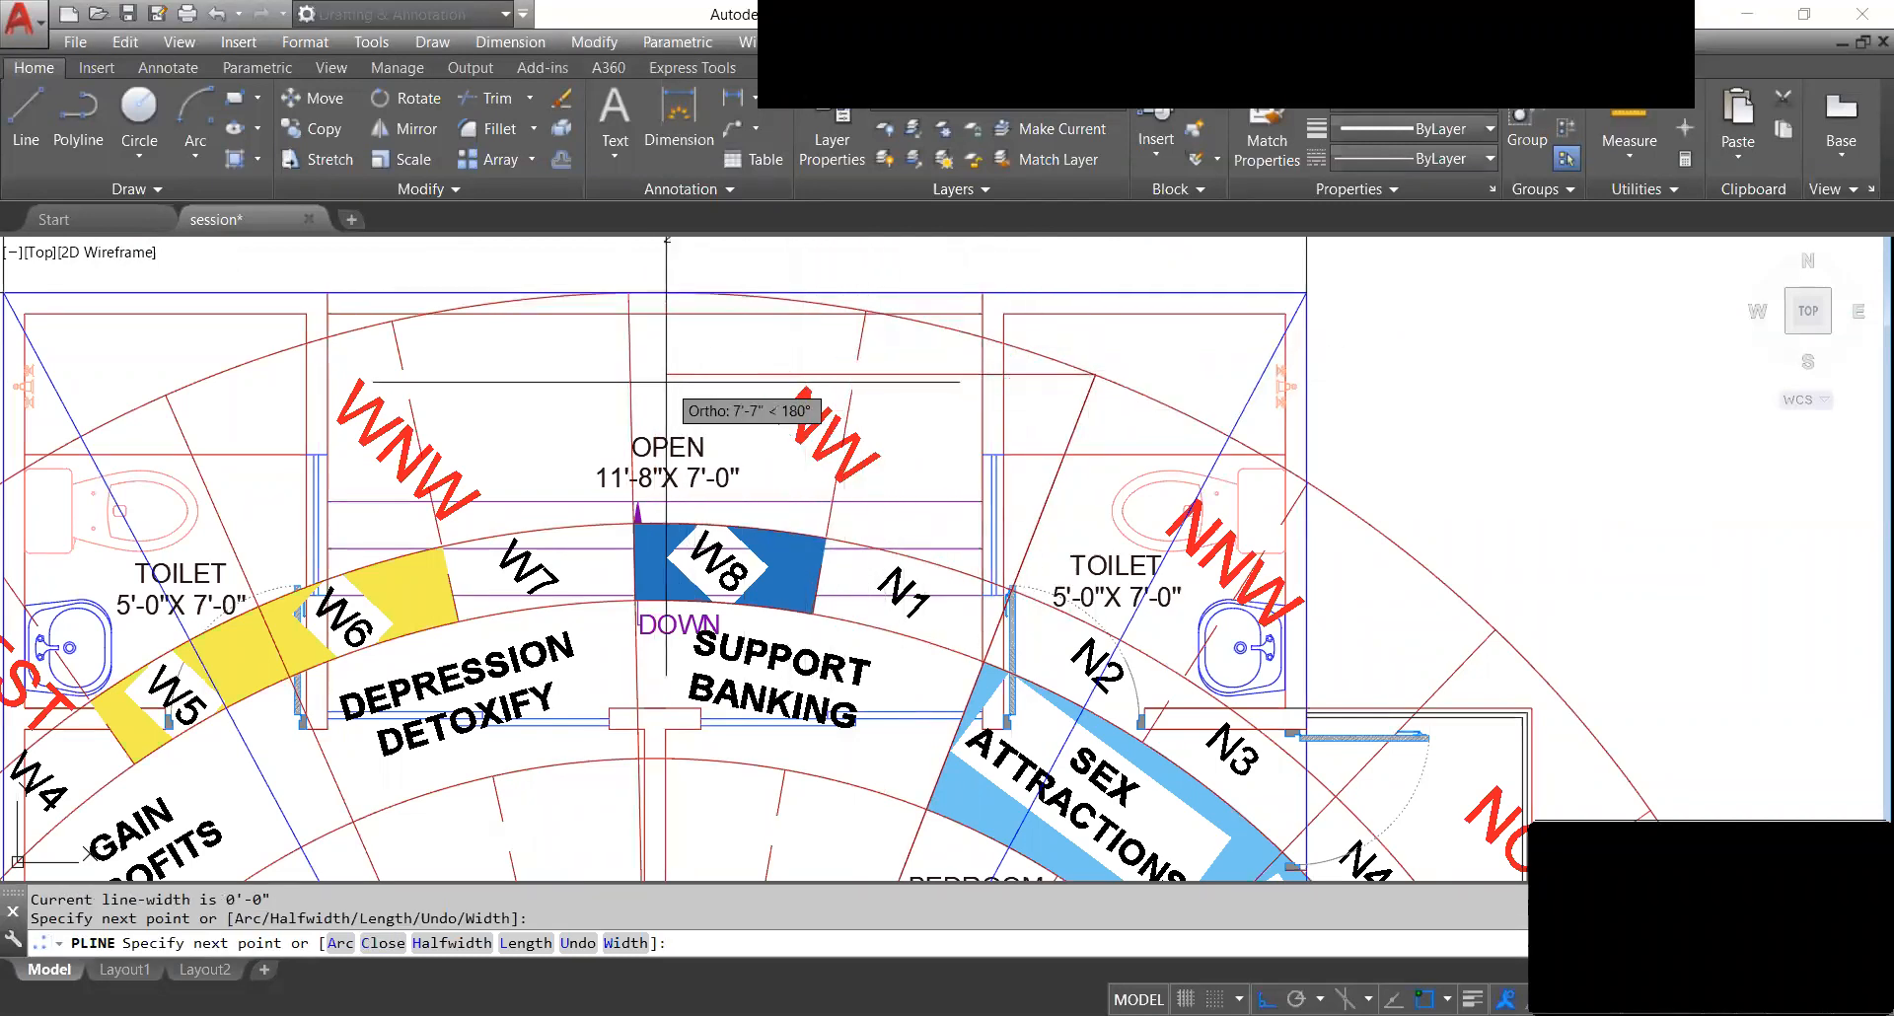
Extend the polyline with an arc segment from the NW–NNW boundary to the WNW zone's dashed centre line and end it.
{"action": "left_click", "coordinate": [340, 945]}
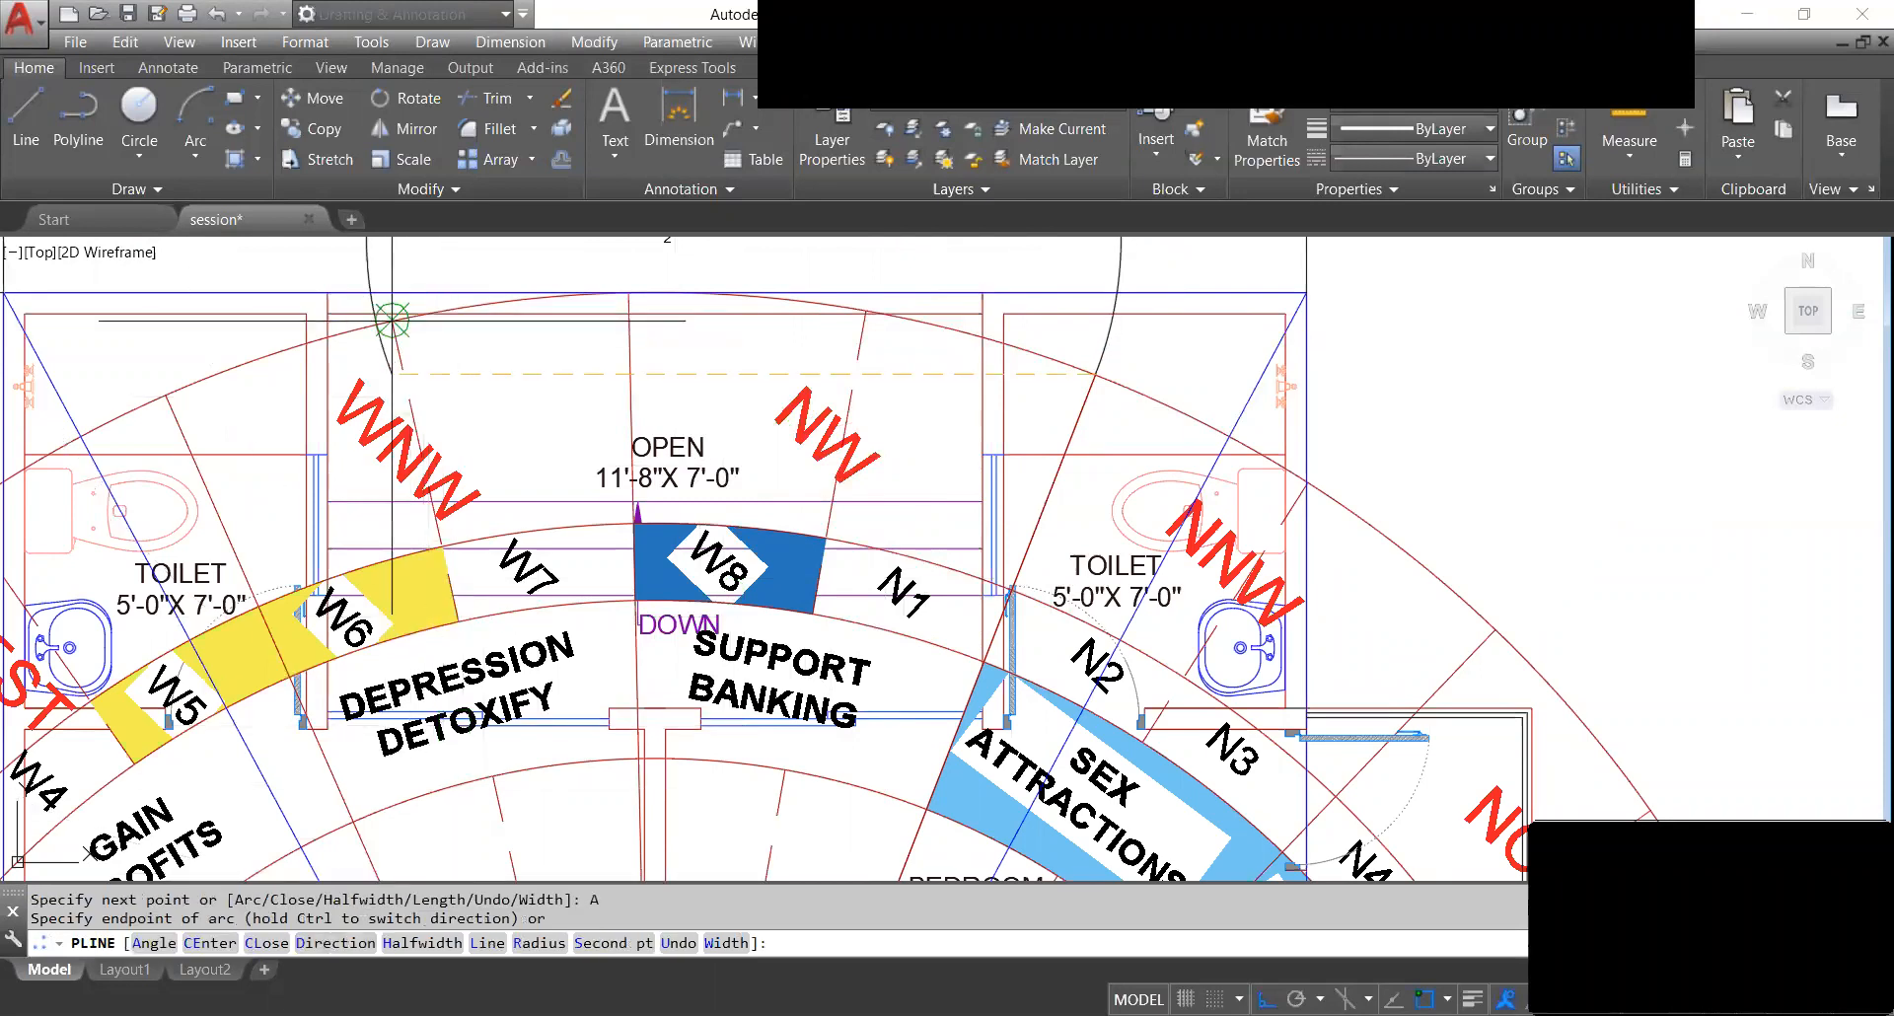
{"action": "scroll", "coordinate": [392, 320], "scroll_direction": "up", "scroll_amount": 8}
{"action": "scroll", "coordinate": [404, 330], "scroll_direction": "down", "scroll_amount": 8}
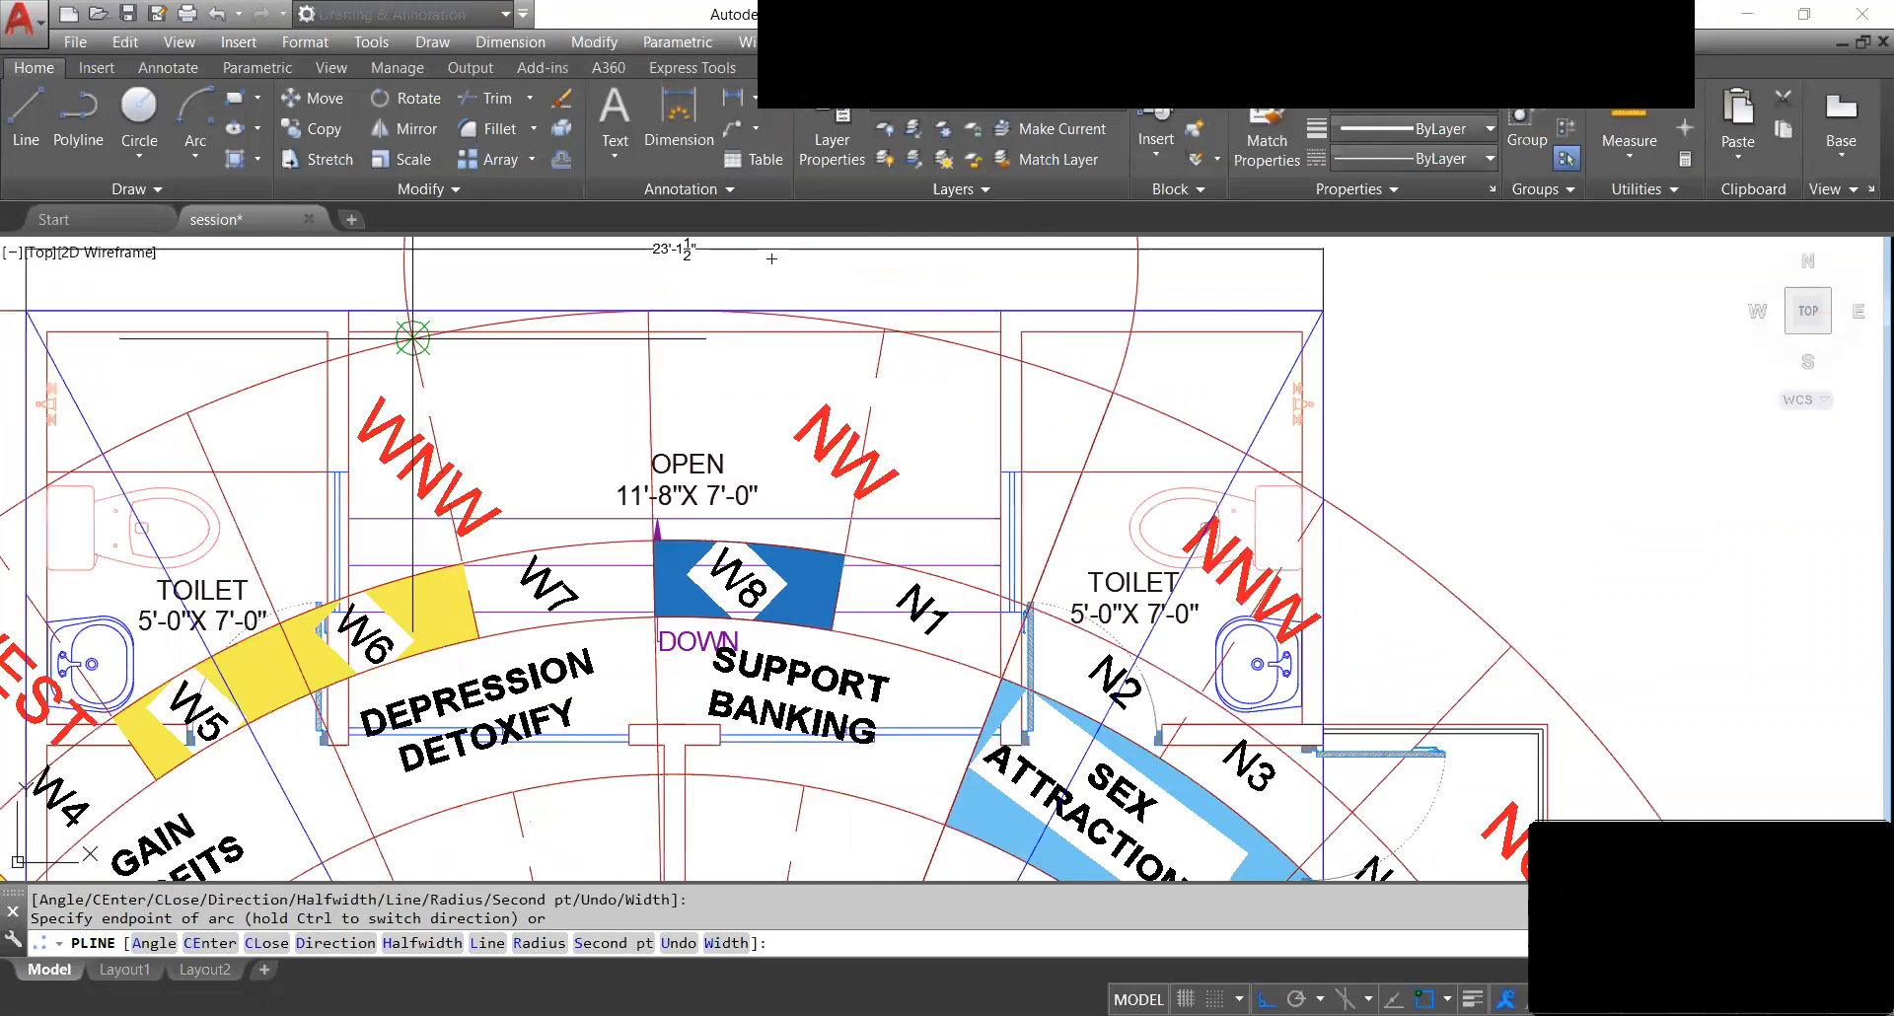
{"action": "scroll", "coordinate": [412, 338], "scroll_direction": "down", "scroll_amount": 5}
{"action": "scroll", "coordinate": [513, 796], "scroll_direction": "up", "scroll_amount": 8}
{"action": "scroll", "coordinate": [512, 797], "scroll_direction": "up", "scroll_amount": 6}
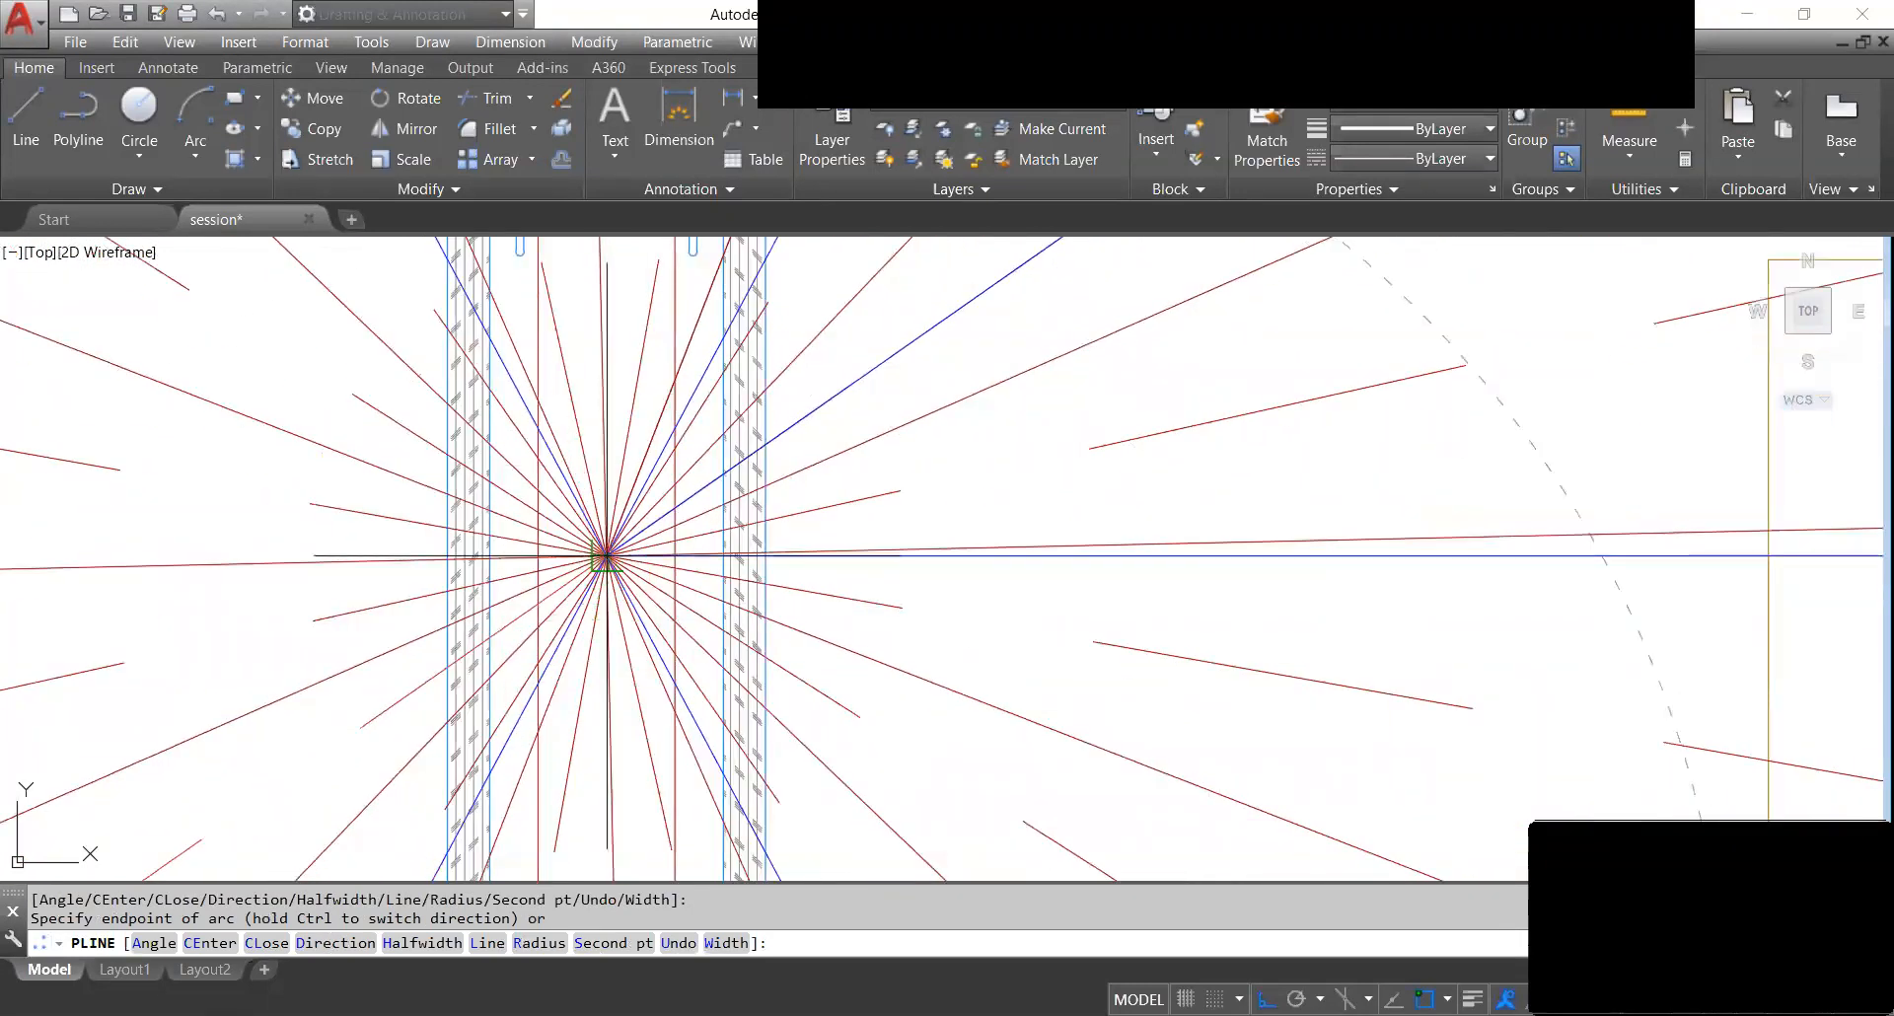
{"action": "scroll", "coordinate": [607, 555], "scroll_direction": "down", "scroll_amount": 3}
{"action": "key", "text": "Escape"}
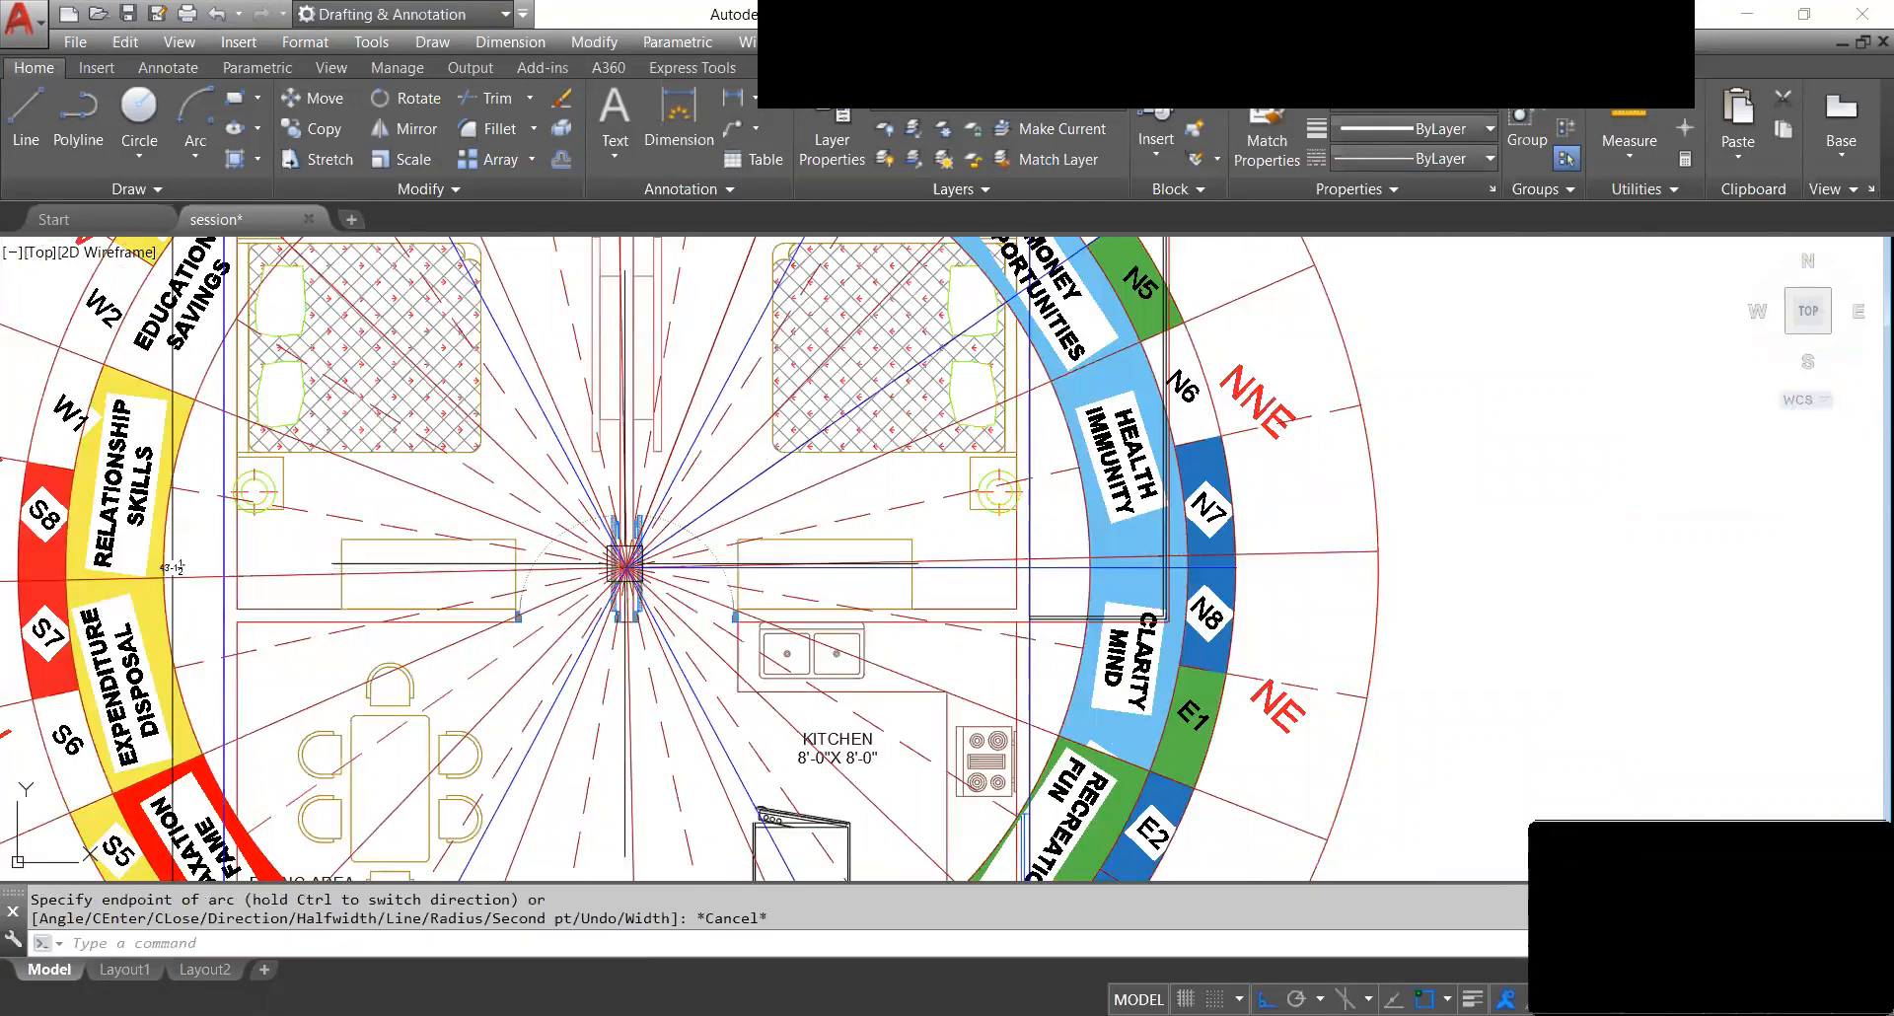
Stretch the polyline arc's free end to the point where the NW–WNW boundary line meets the outer circle.
{"action": "scroll", "coordinate": [624, 560], "scroll_direction": "down", "scroll_amount": 5}
{"action": "scroll", "coordinate": [762, 416], "scroll_direction": "up", "scroll_amount": 5}
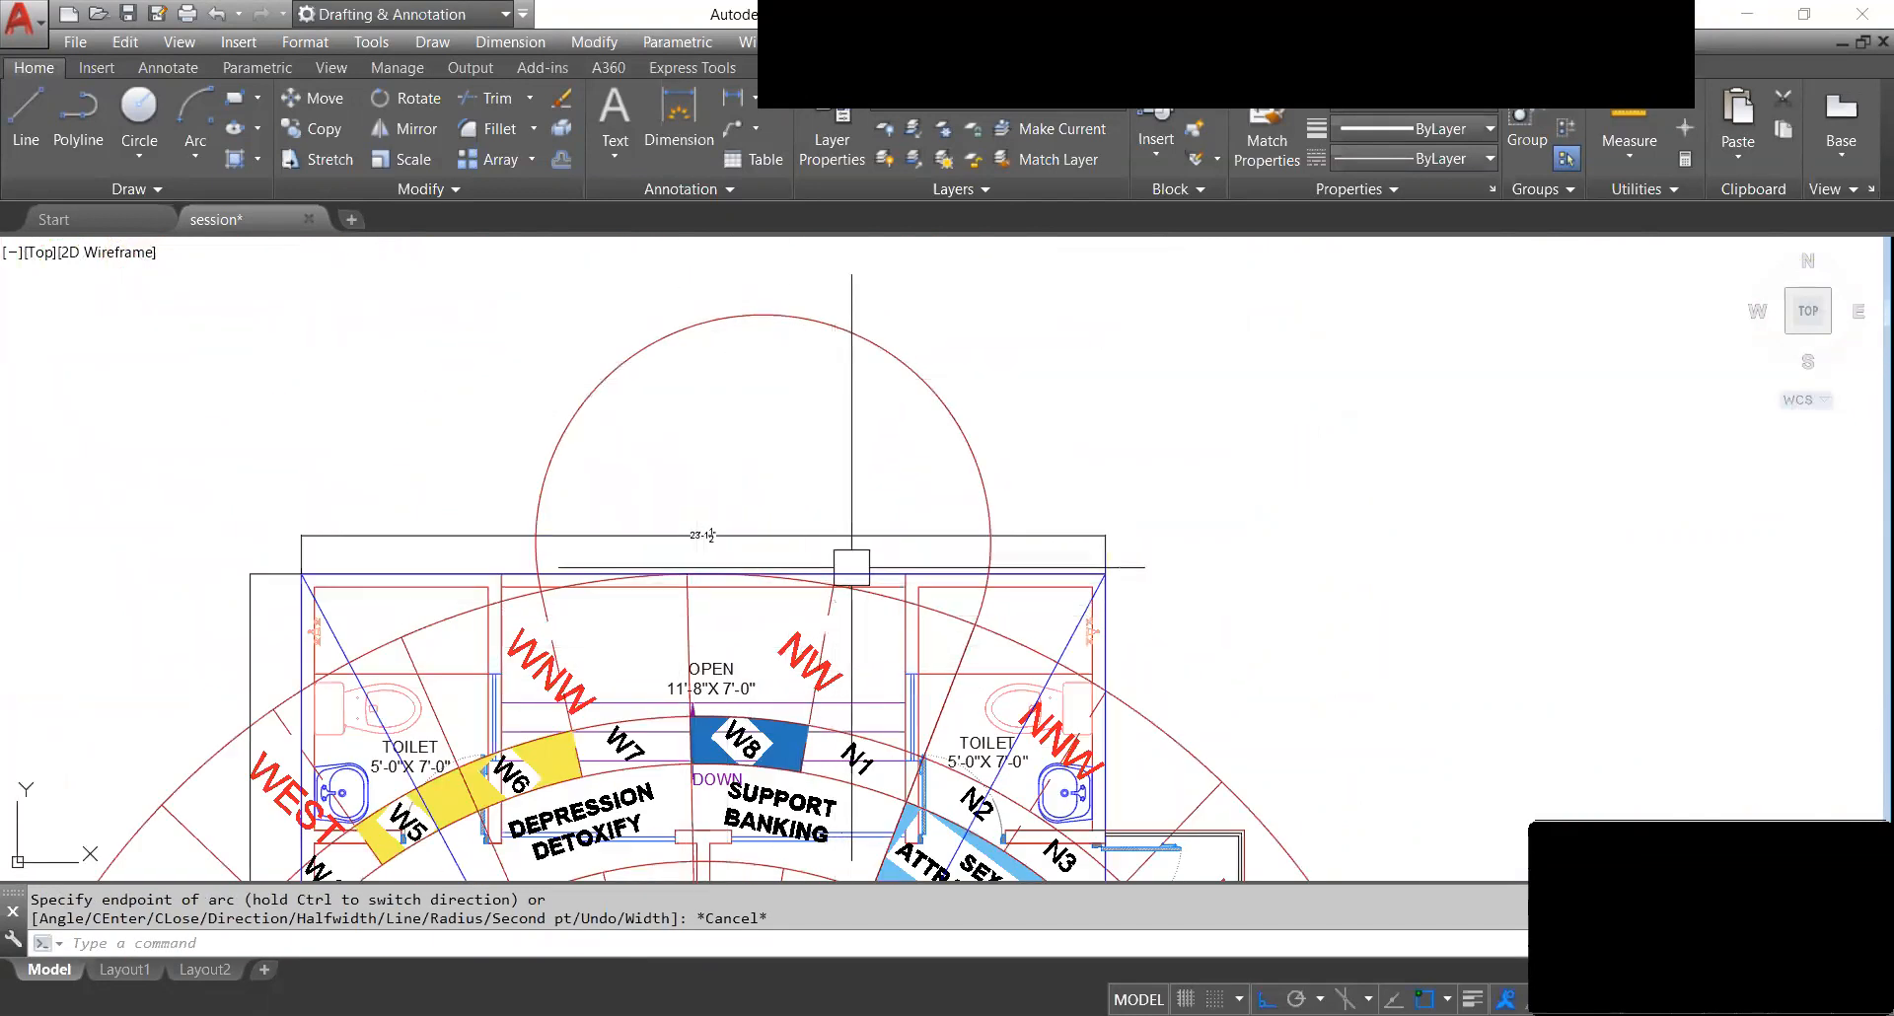
{"action": "scroll", "coordinate": [857, 539], "scroll_direction": "down", "scroll_amount": 2}
{"action": "left_click", "coordinate": [538, 557]}
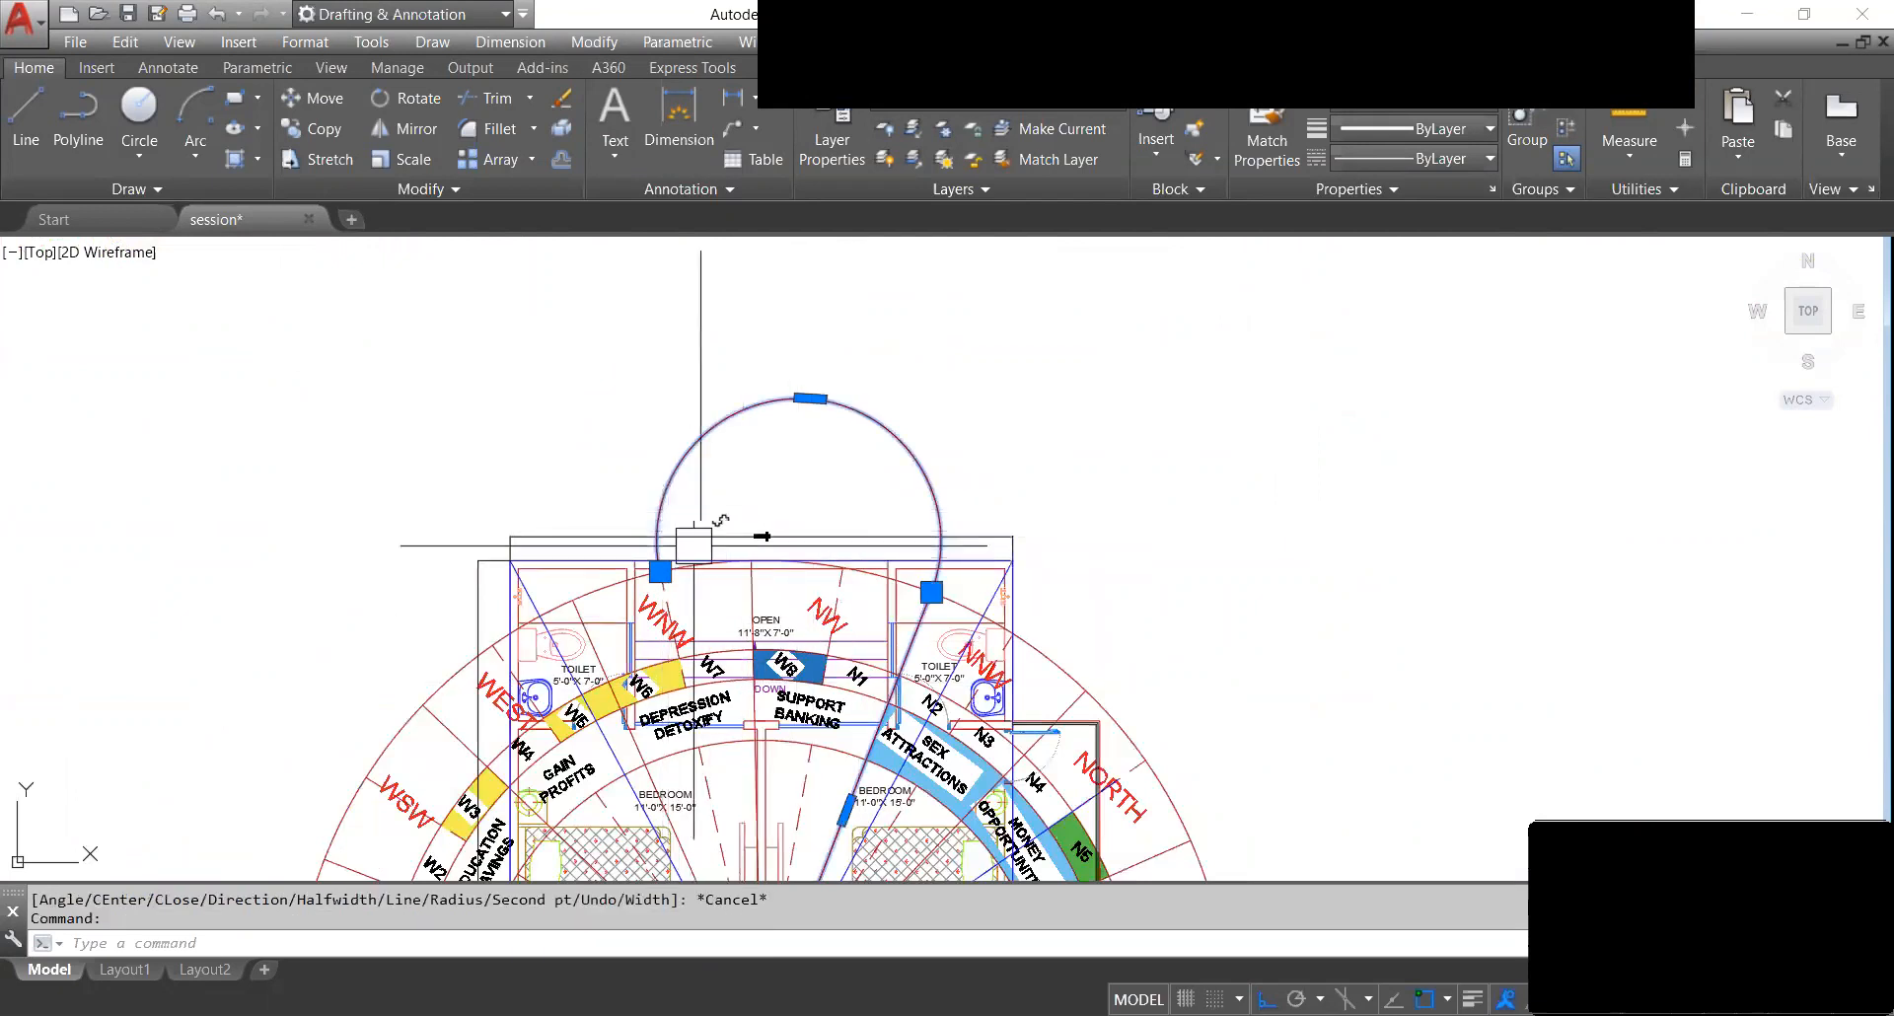
{"action": "left_click", "coordinate": [541, 591]}
{"action": "left_click", "coordinate": [753, 554]}
{"action": "scroll", "coordinate": [812, 582], "scroll_direction": "up", "scroll_amount": 4}
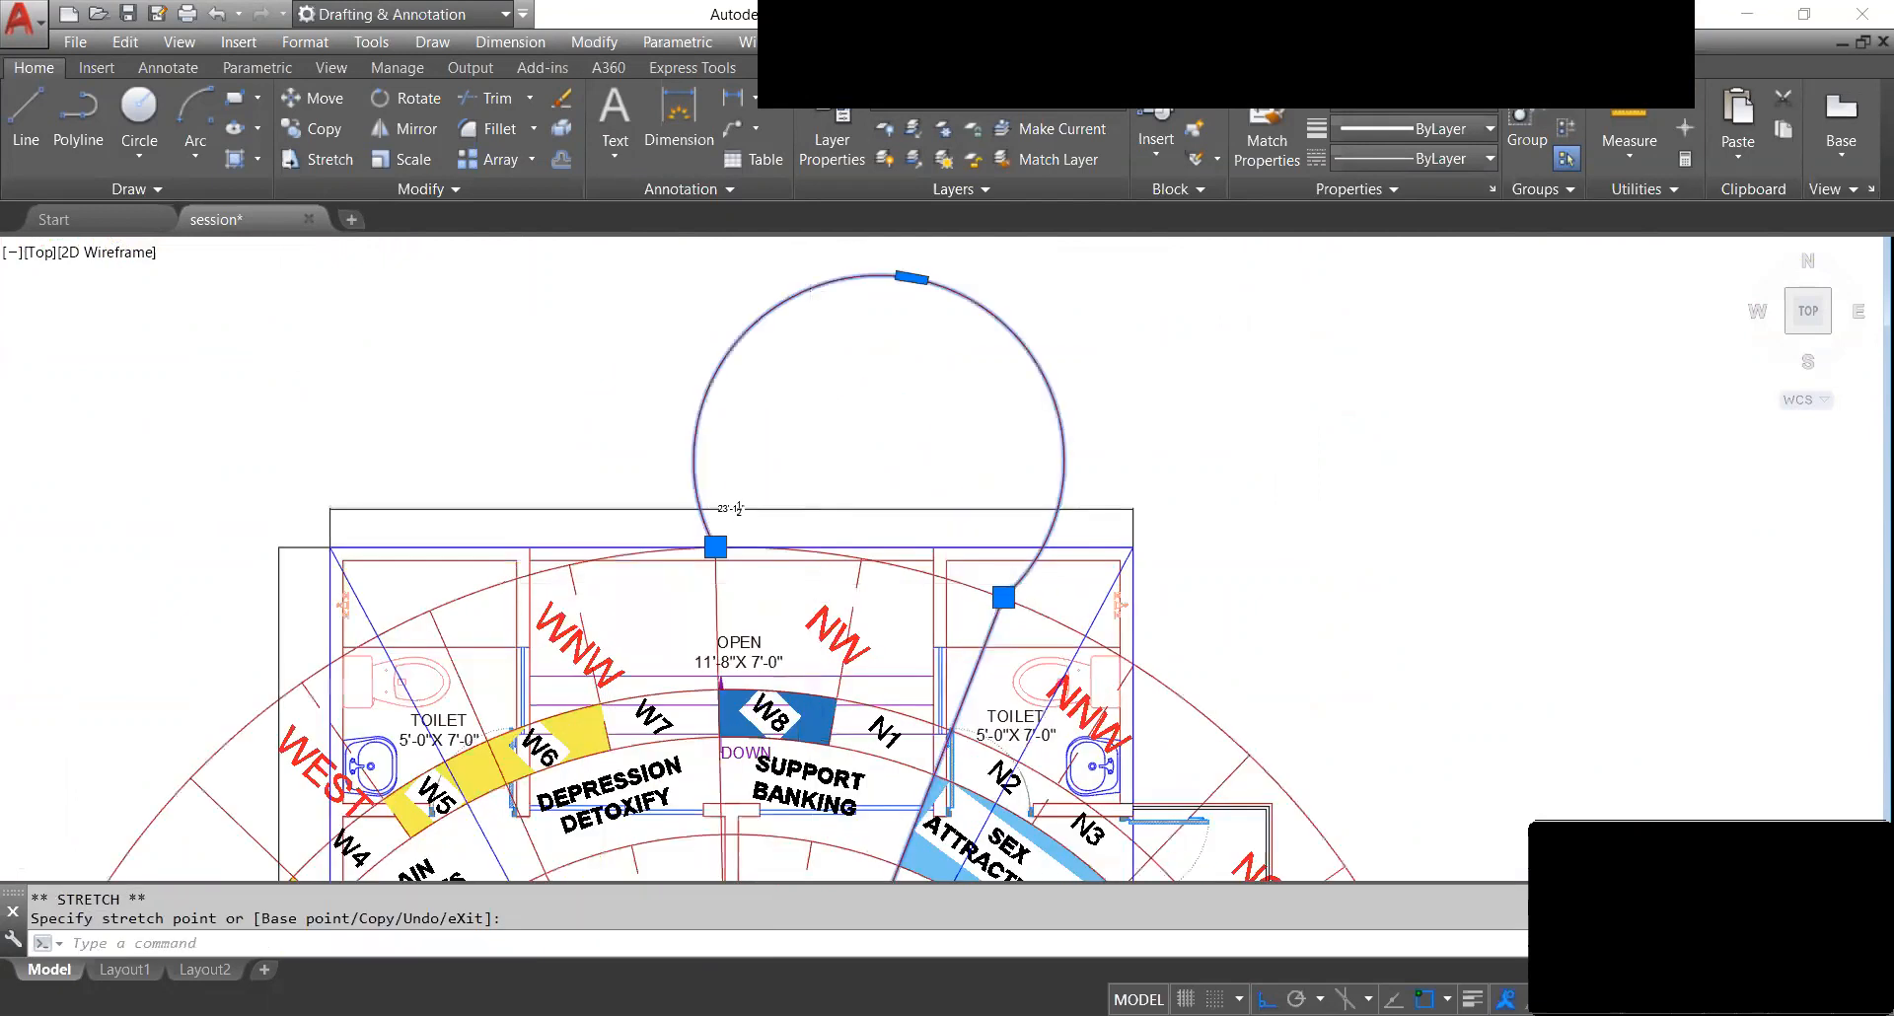
Stretch the arc's midpoint down onto the wheel's outer circle at the NW zone's dashed centre line.
{"action": "middle_click_drag", "start_coordinate": [968, 396], "coordinate": [915, 585]}
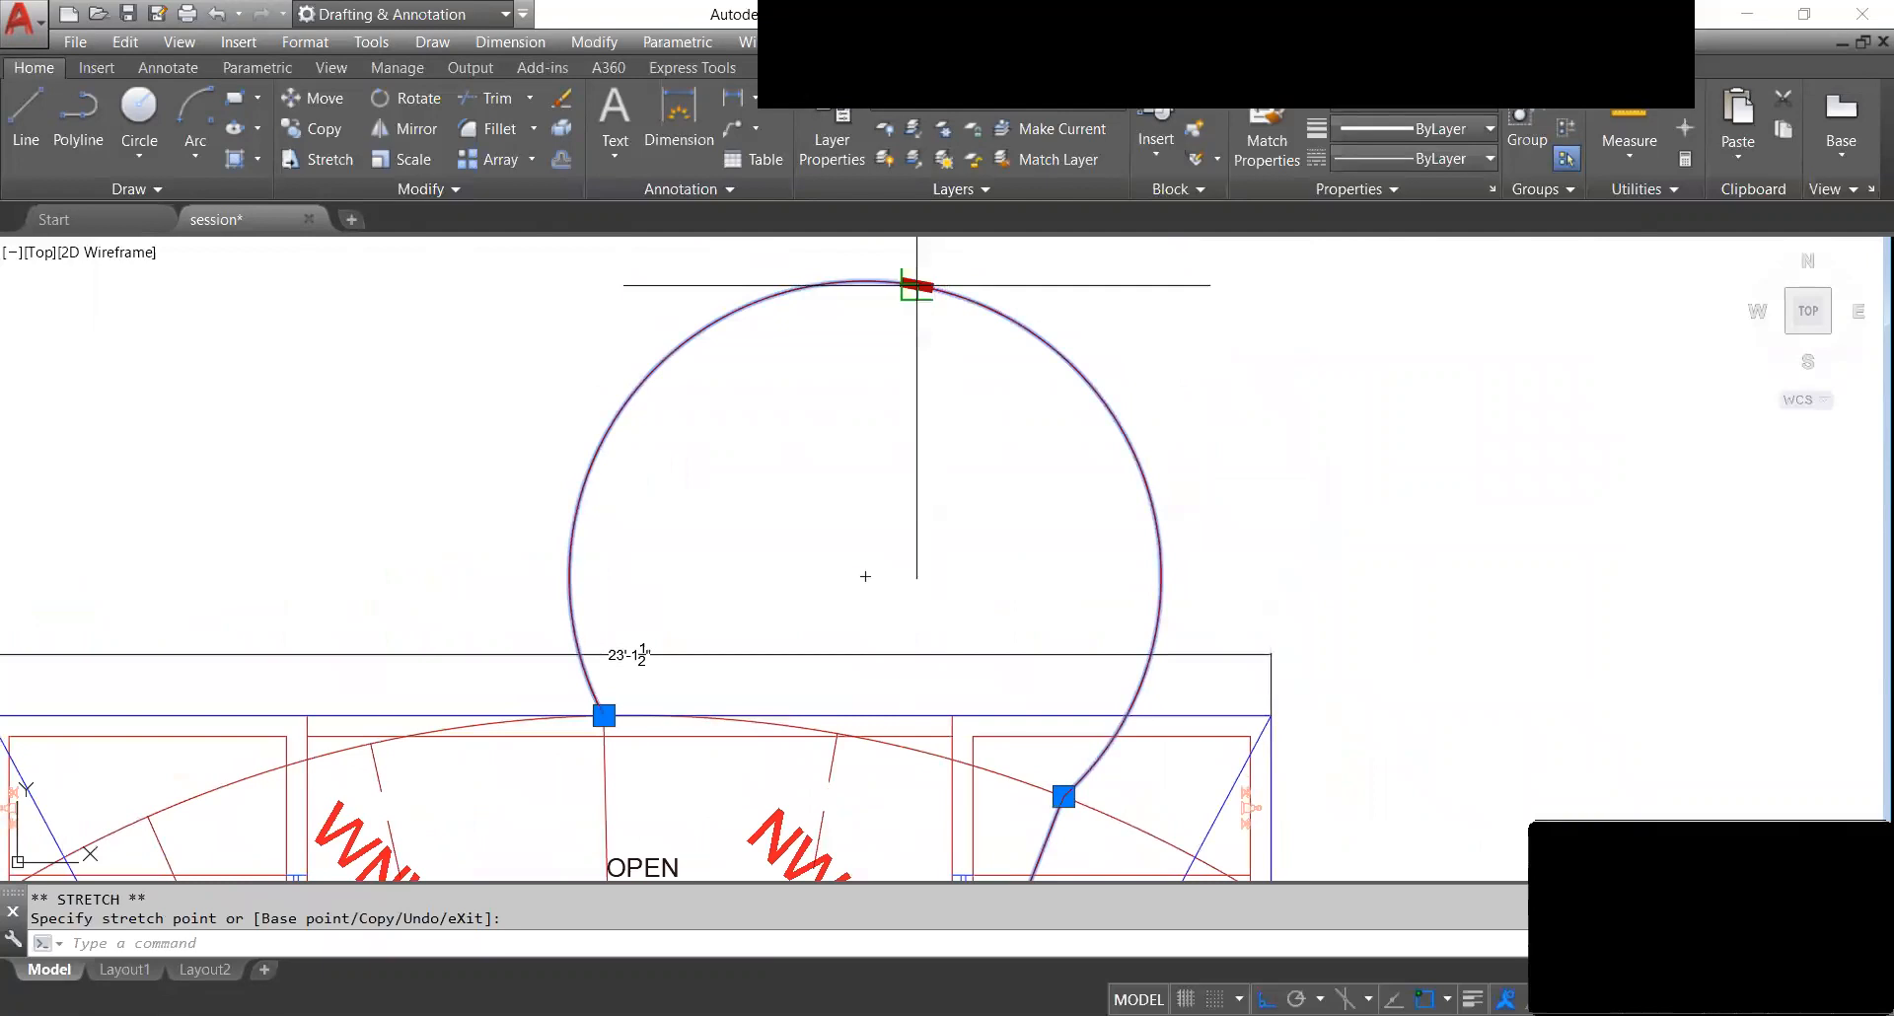
{"action": "left_click", "coordinate": [916, 285]}
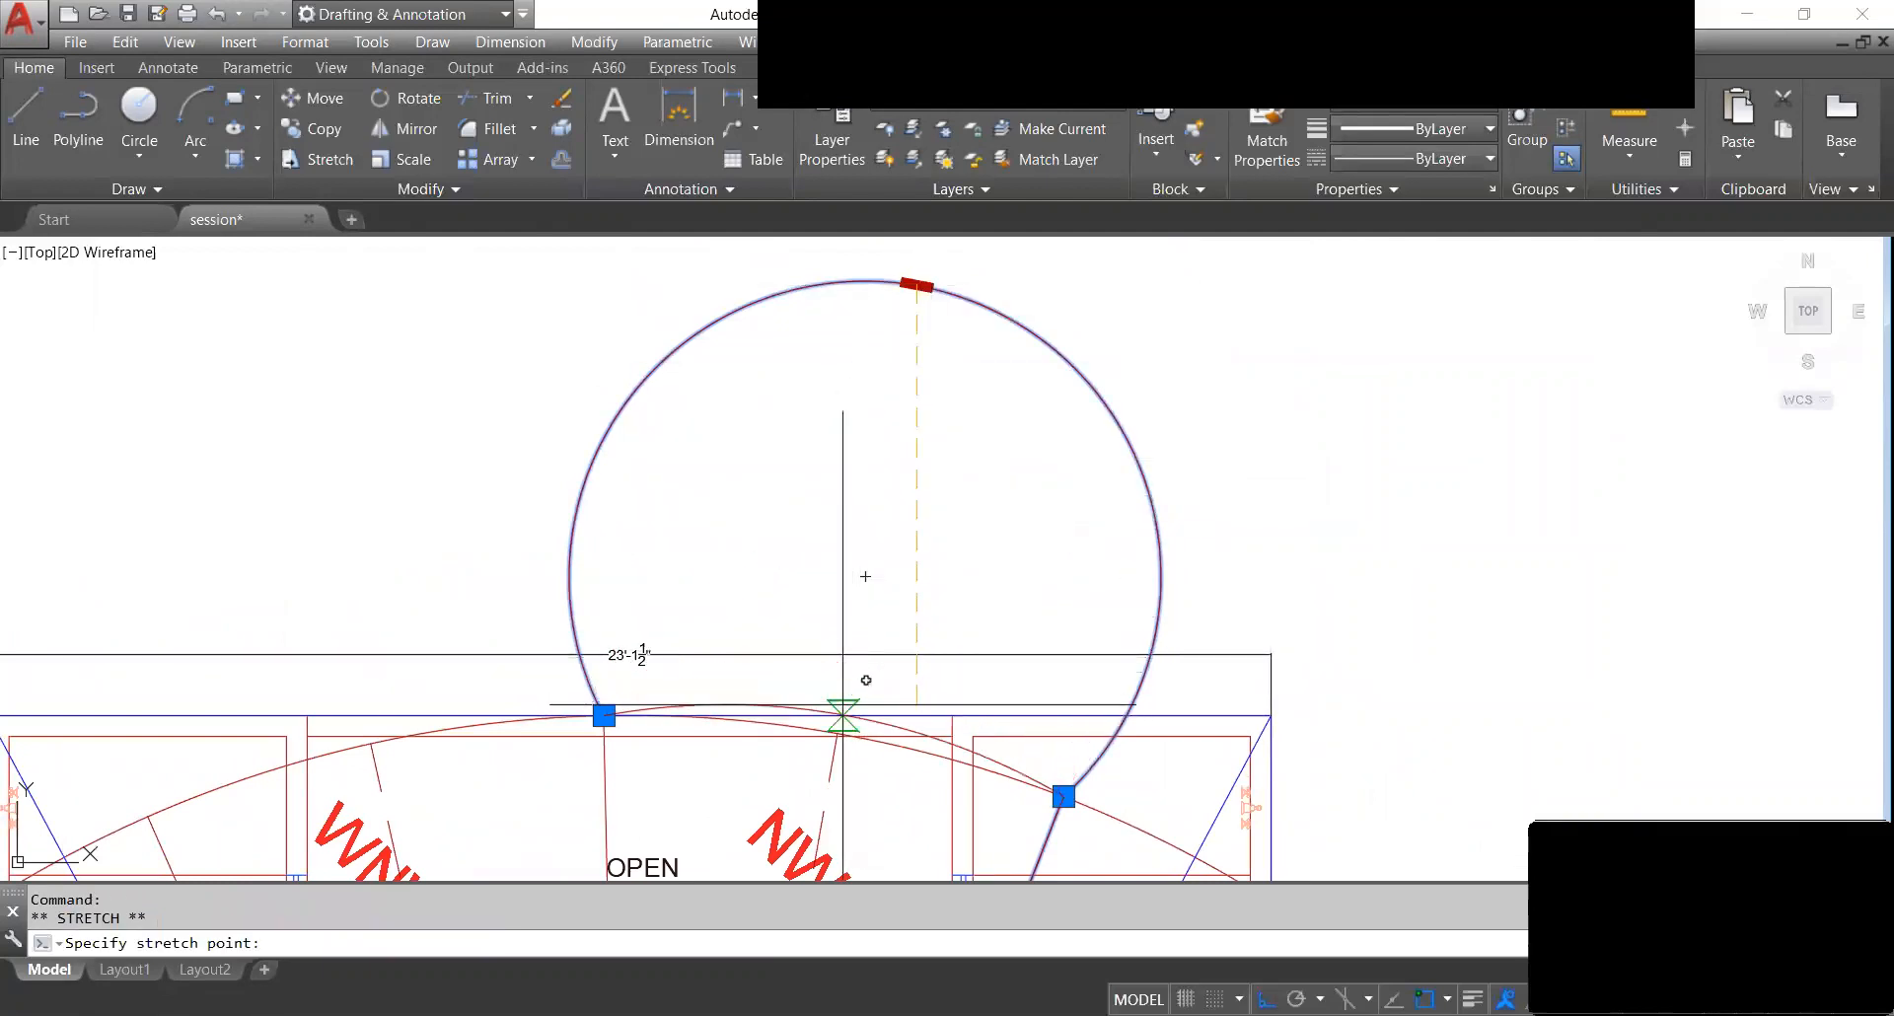
{"action": "left_click", "coordinate": [836, 736]}
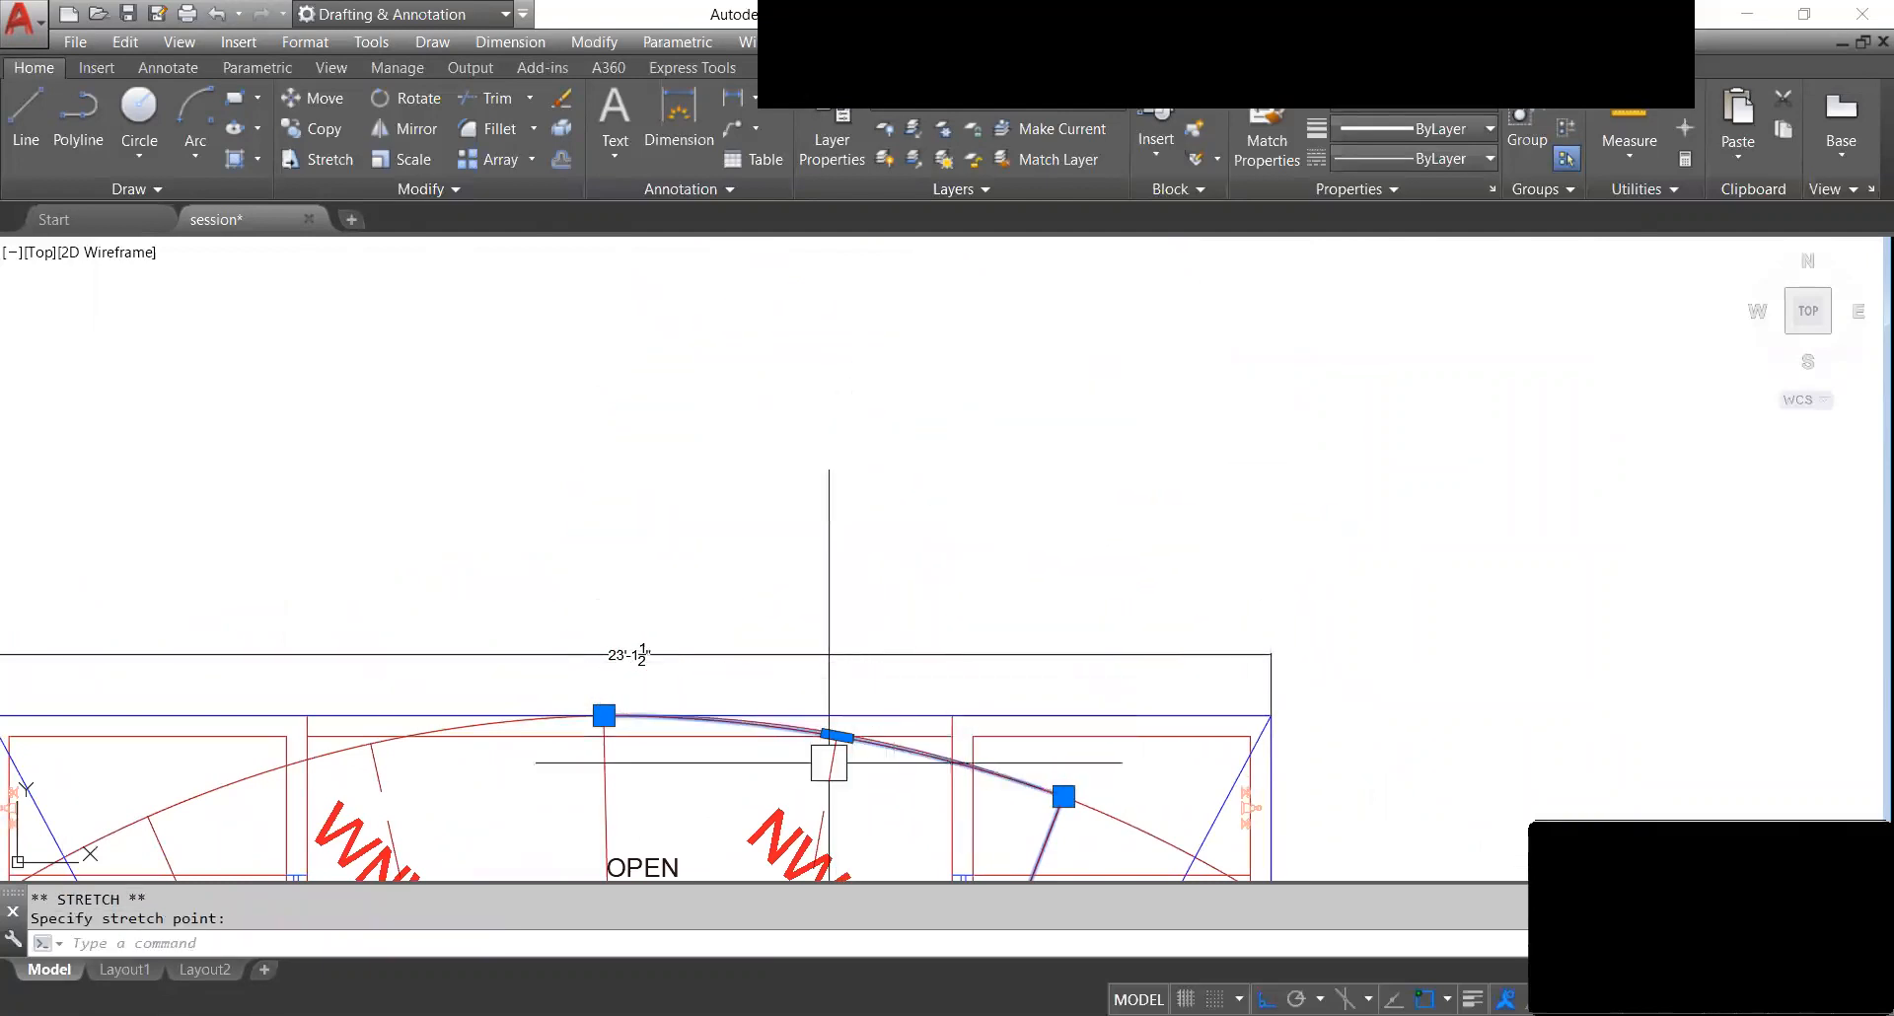
{"action": "scroll", "coordinate": [964, 503], "scroll_direction": "up", "scroll_amount": 3}
{"action": "scroll", "coordinate": [973, 503], "scroll_direction": "down", "scroll_amount": 1}
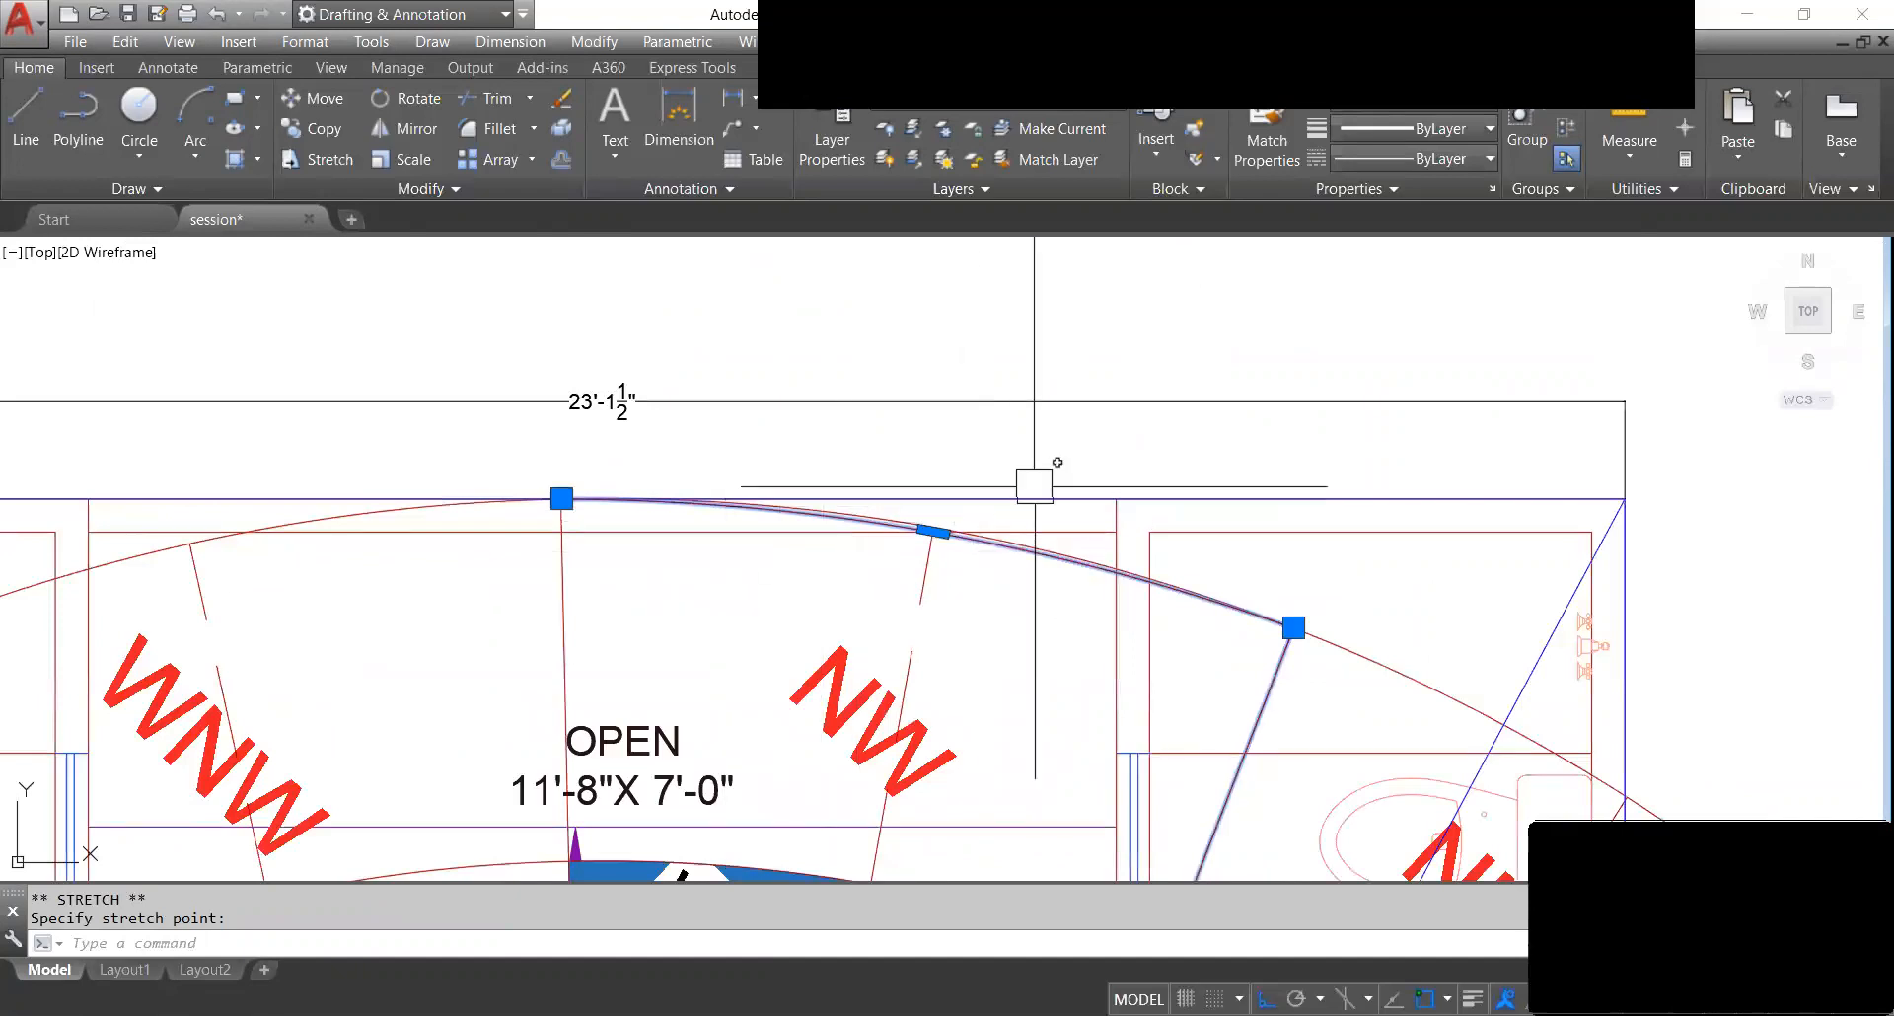
Delete the trial polyline drawn around the NW zone.
{"action": "key", "text": "Escape"}
{"action": "left_click", "coordinate": [1095, 564]}
{"action": "key", "text": "Delete"}
Start a new polyline at the wheel's centre and run it along the NW–NNW boundary to the outer circle.
{"action": "scroll", "coordinate": [1115, 521], "scroll_direction": "down", "scroll_amount": 3}
{"action": "middle_click_drag", "start_coordinate": [1061, 615], "coordinate": [1046, 491]}
{"action": "type", "text": "pl"}
{"action": "key", "text": "Return"}
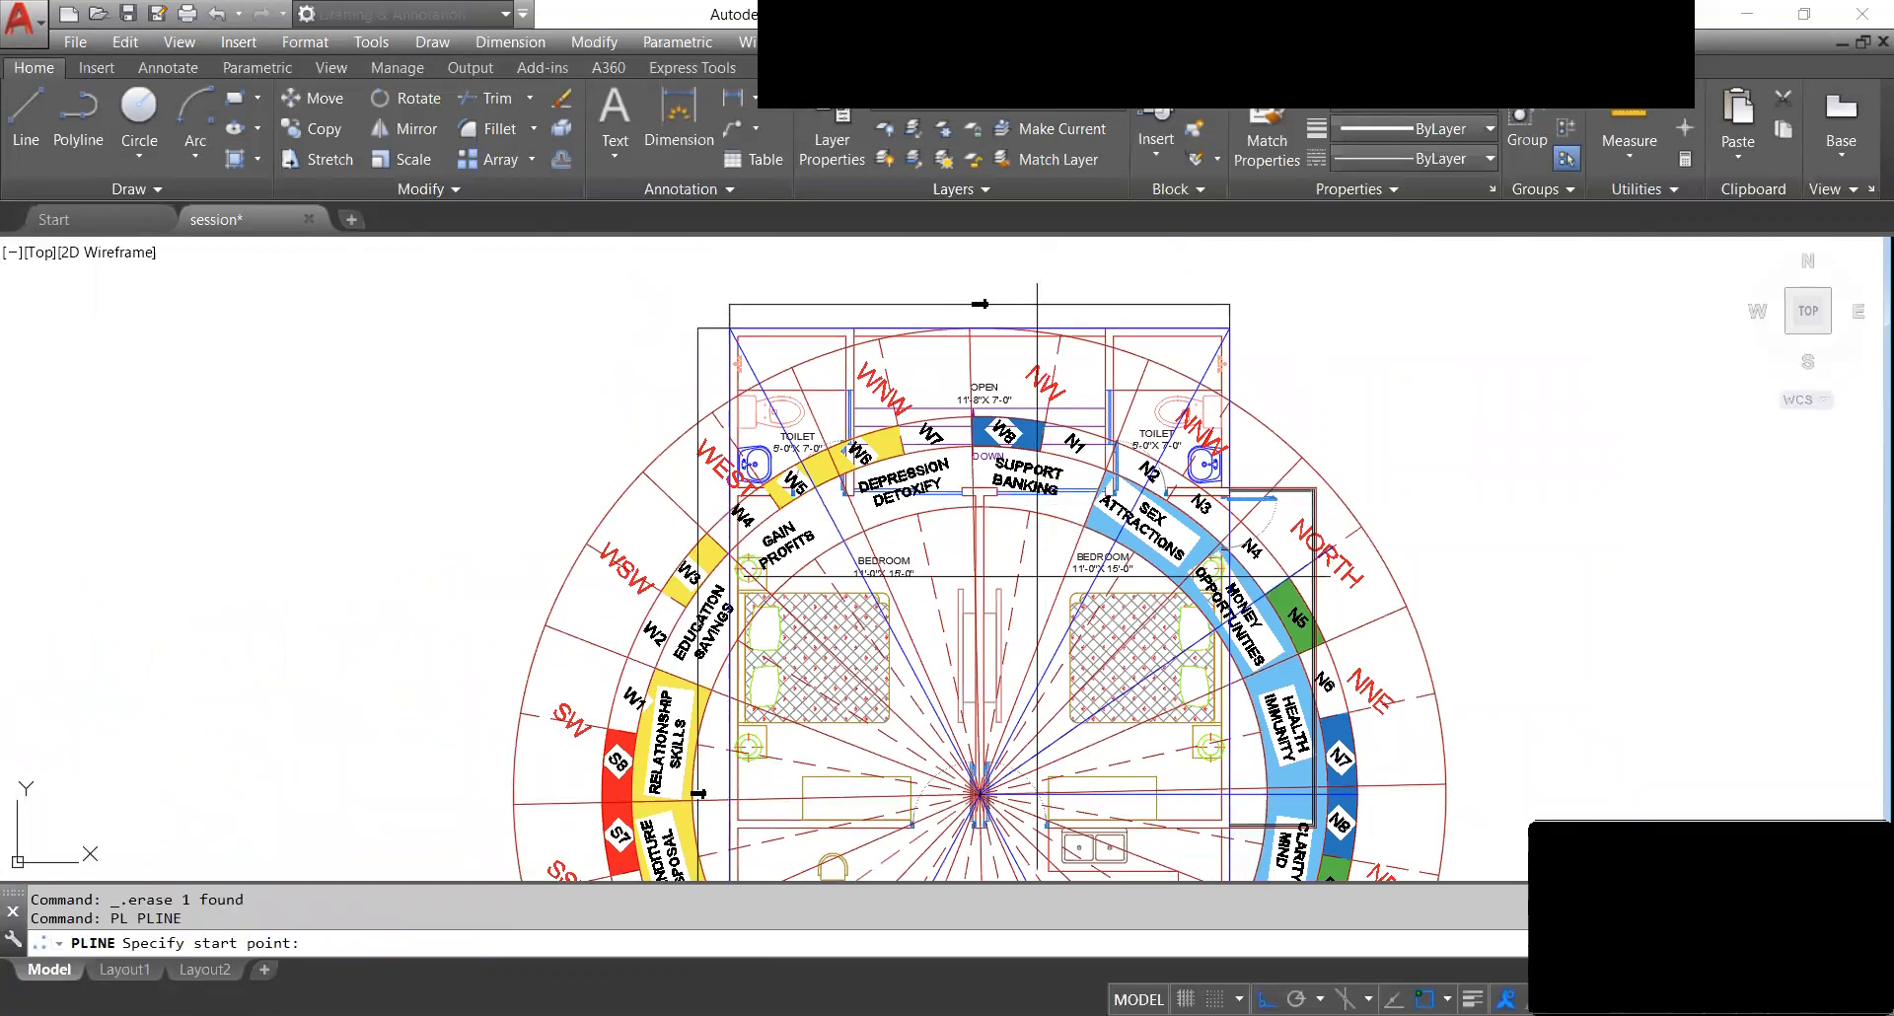
{"action": "scroll", "coordinate": [979, 819], "scroll_direction": "up", "scroll_amount": 5}
{"action": "left_click", "coordinate": [977, 704]}
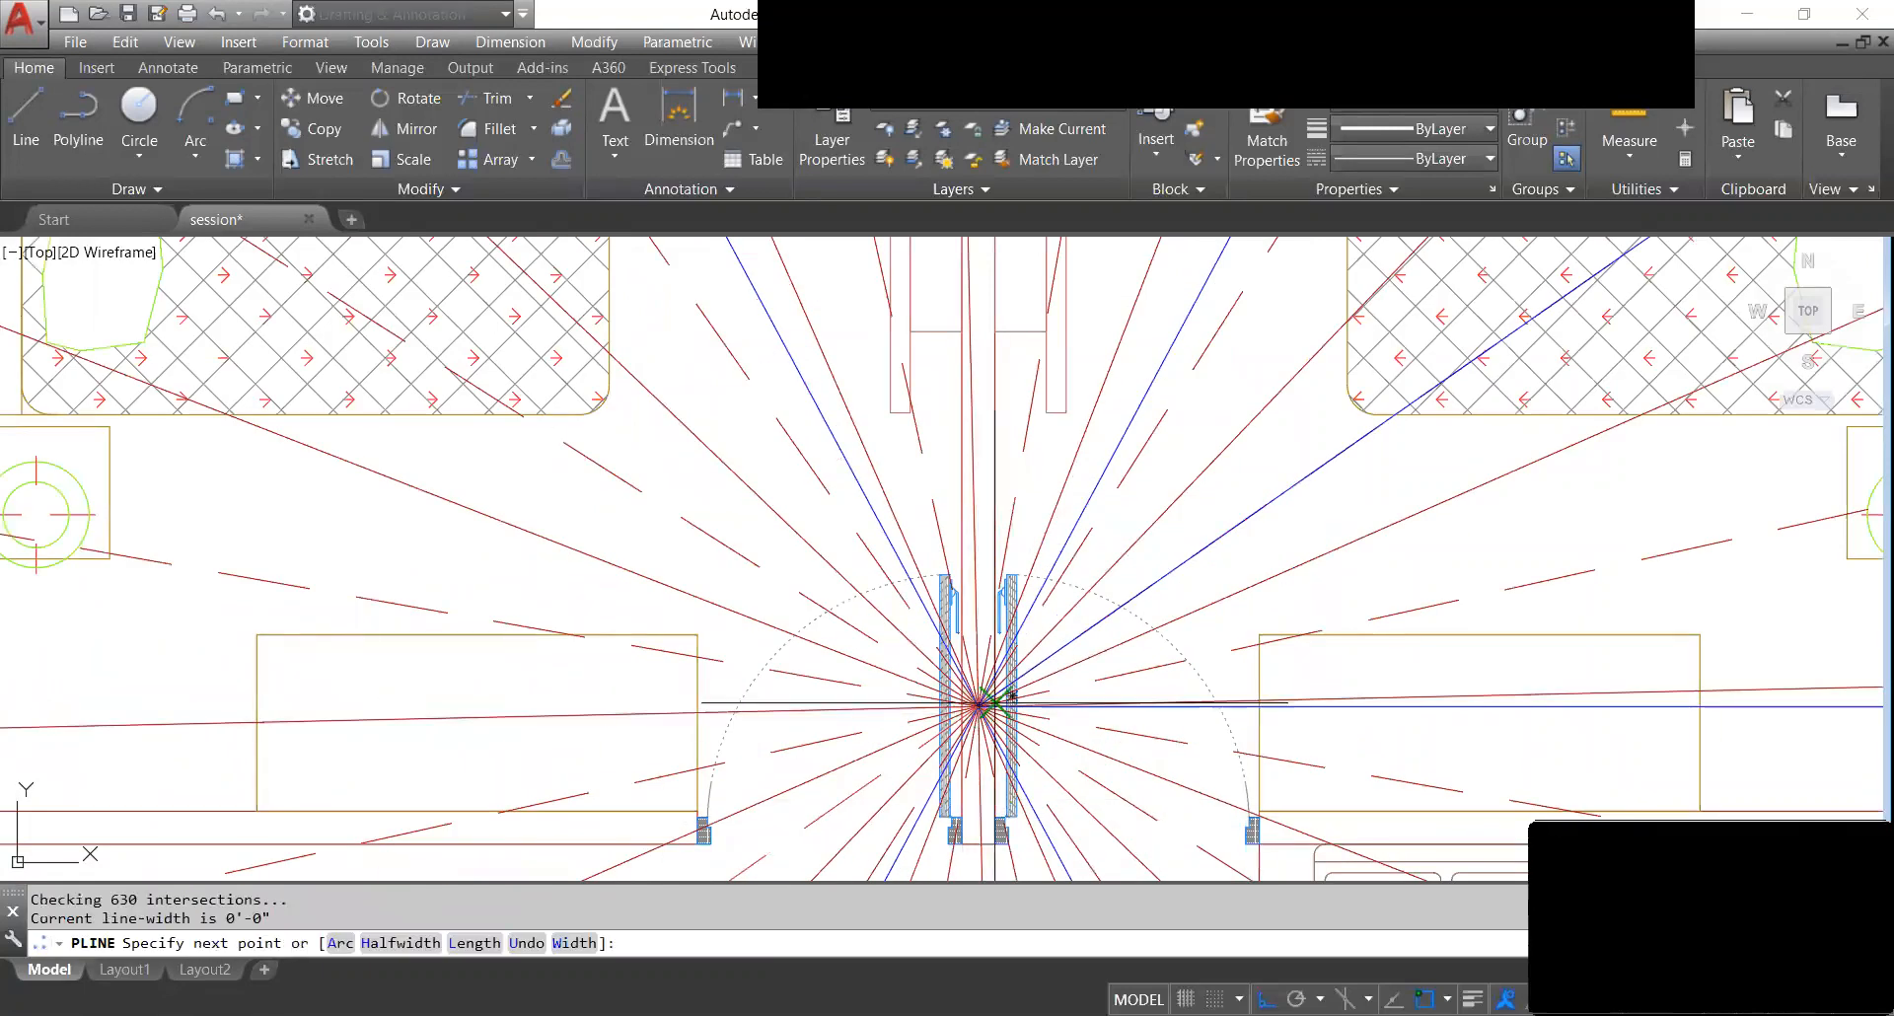
{"action": "scroll", "coordinate": [972, 710], "scroll_direction": "down", "scroll_amount": 5}
{"action": "scroll", "coordinate": [1134, 328], "scroll_direction": "up", "scroll_amount": 5}
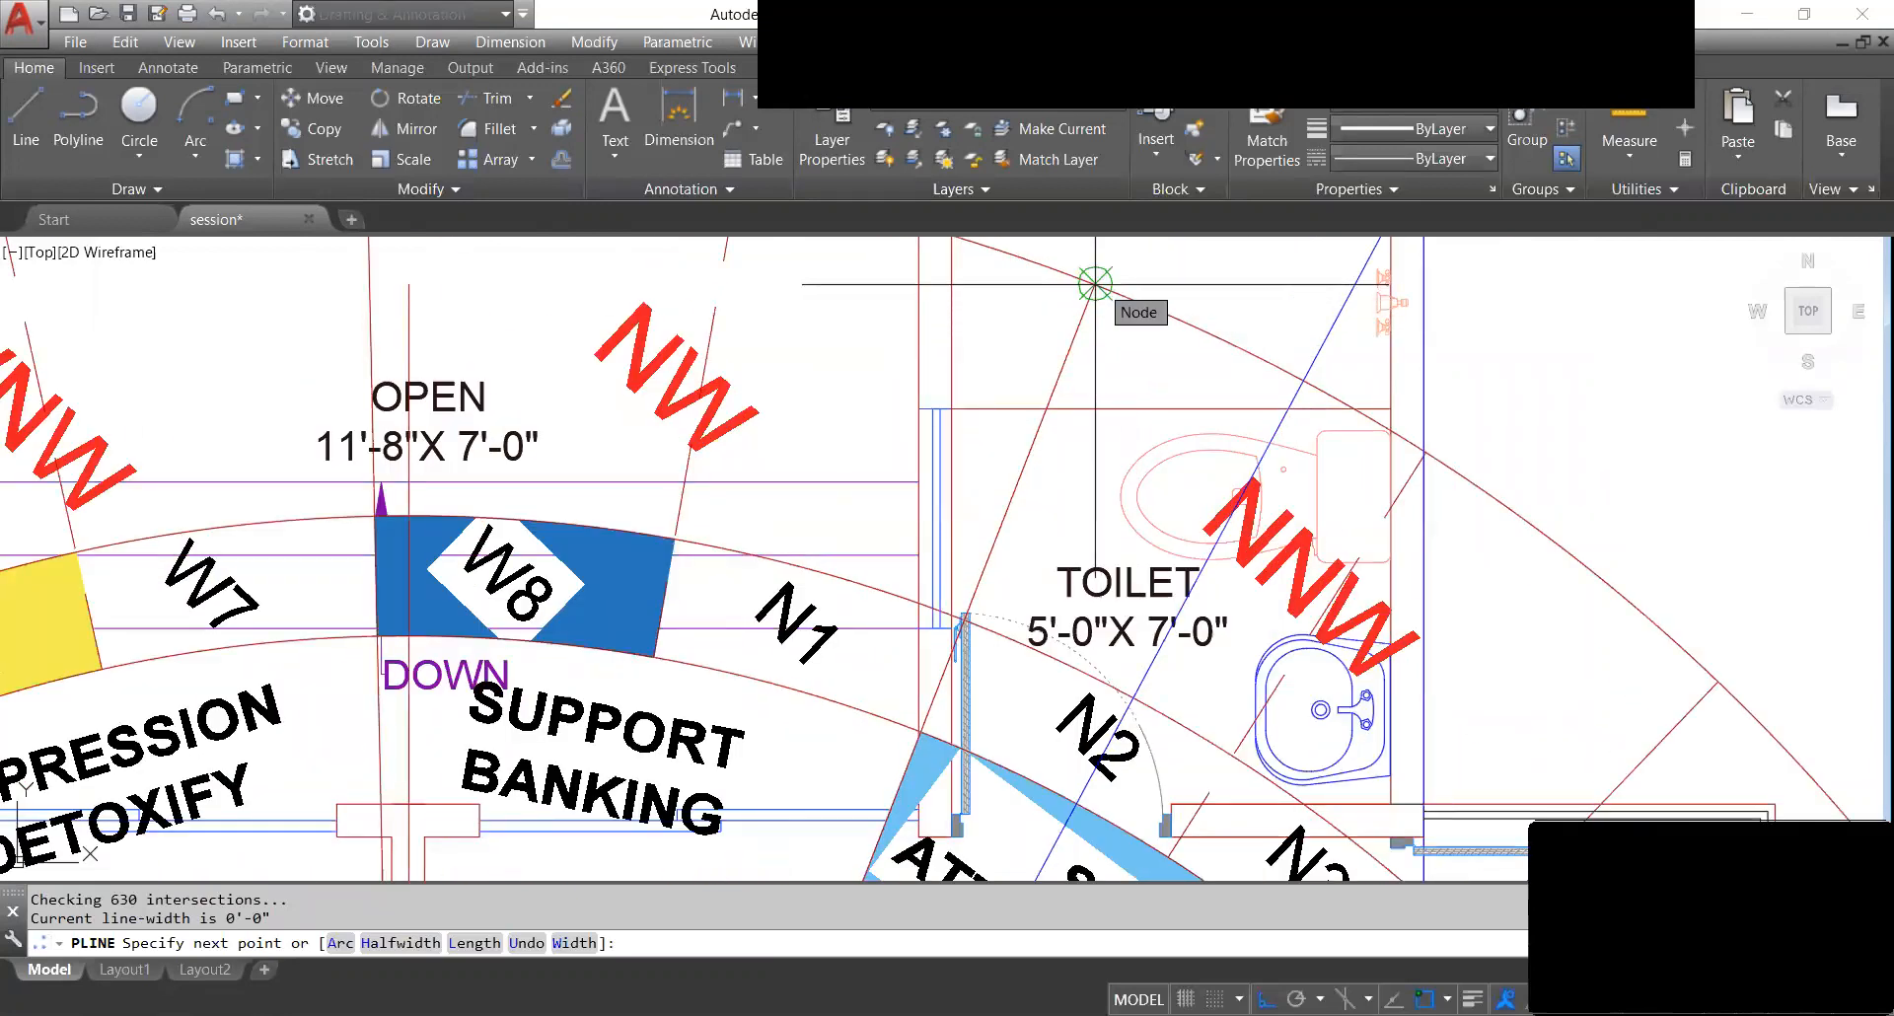
{"action": "left_click", "coordinate": [1095, 284]}
Add an arc segment across the NW zone, ending where the NW–WNW boundary line meets the outer circle.
{"action": "scroll", "coordinate": [1095, 296], "scroll_direction": "down", "scroll_amount": 5}
{"action": "scroll", "coordinate": [927, 493], "scroll_direction": "up", "scroll_amount": 4}
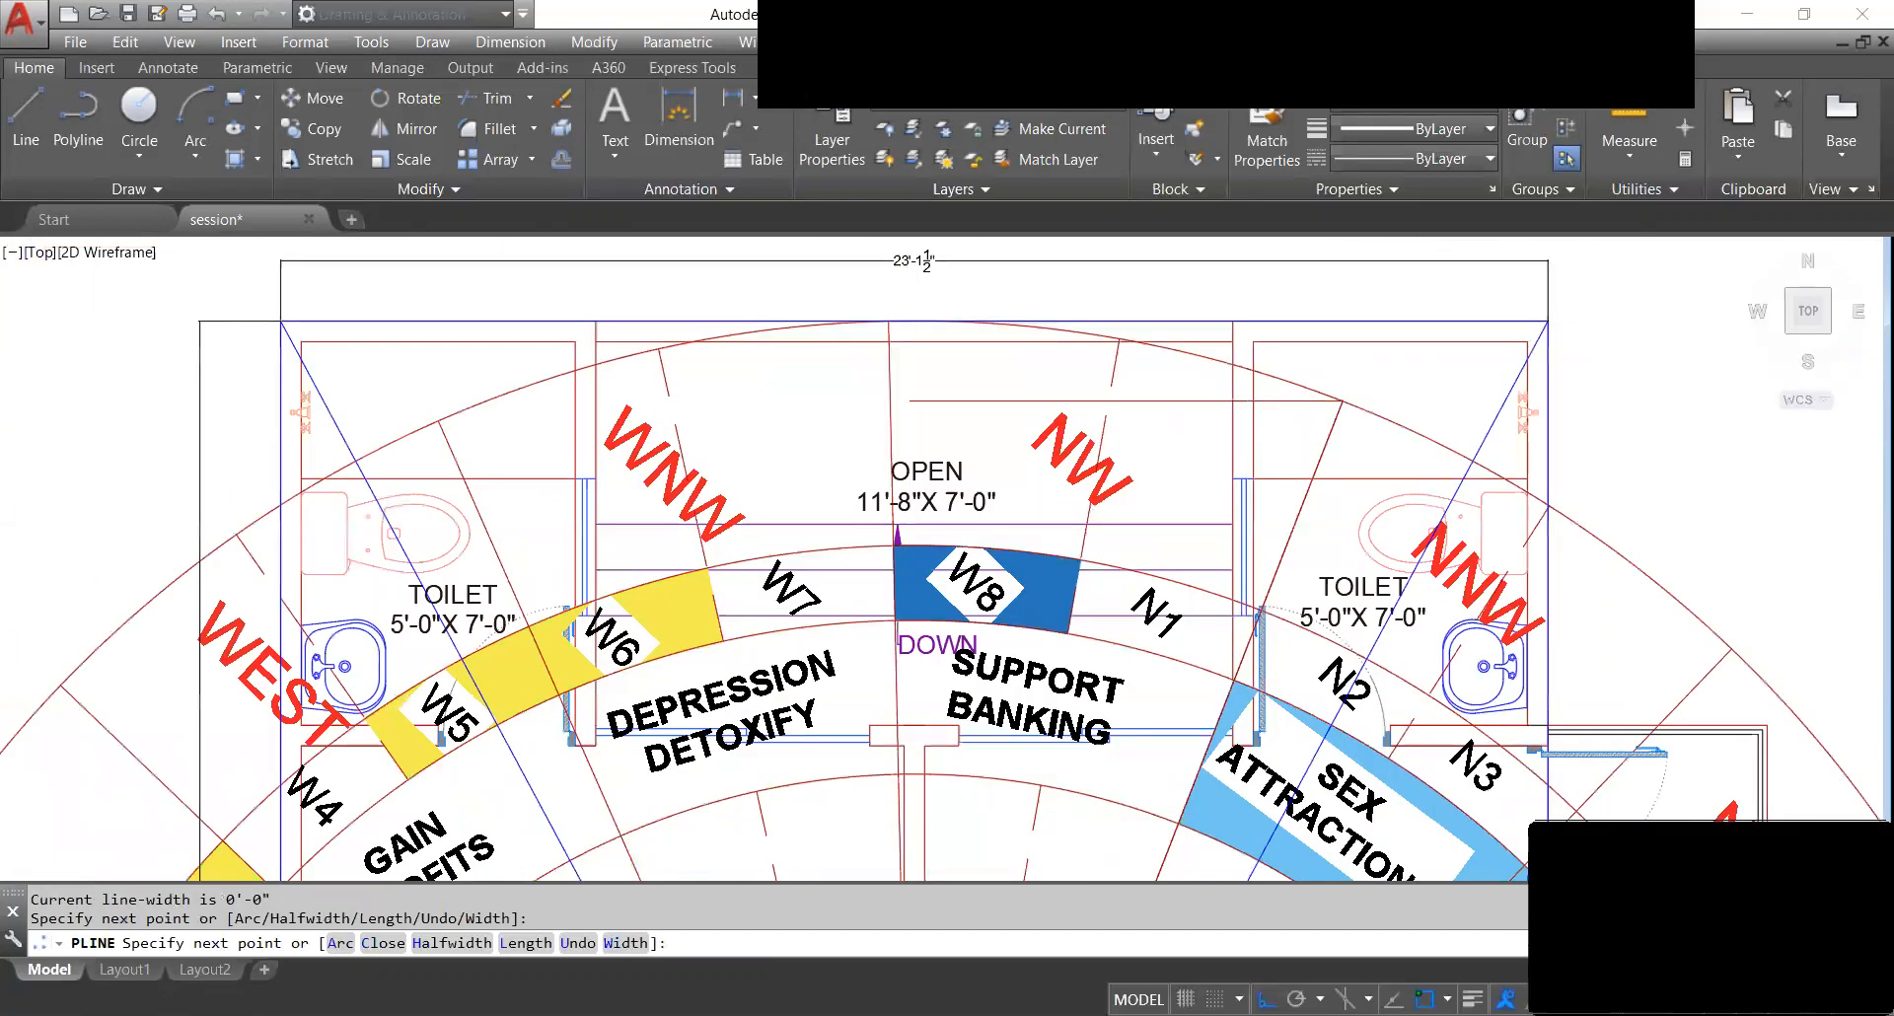
{"action": "scroll", "coordinate": [913, 280], "scroll_direction": "up", "scroll_amount": 2}
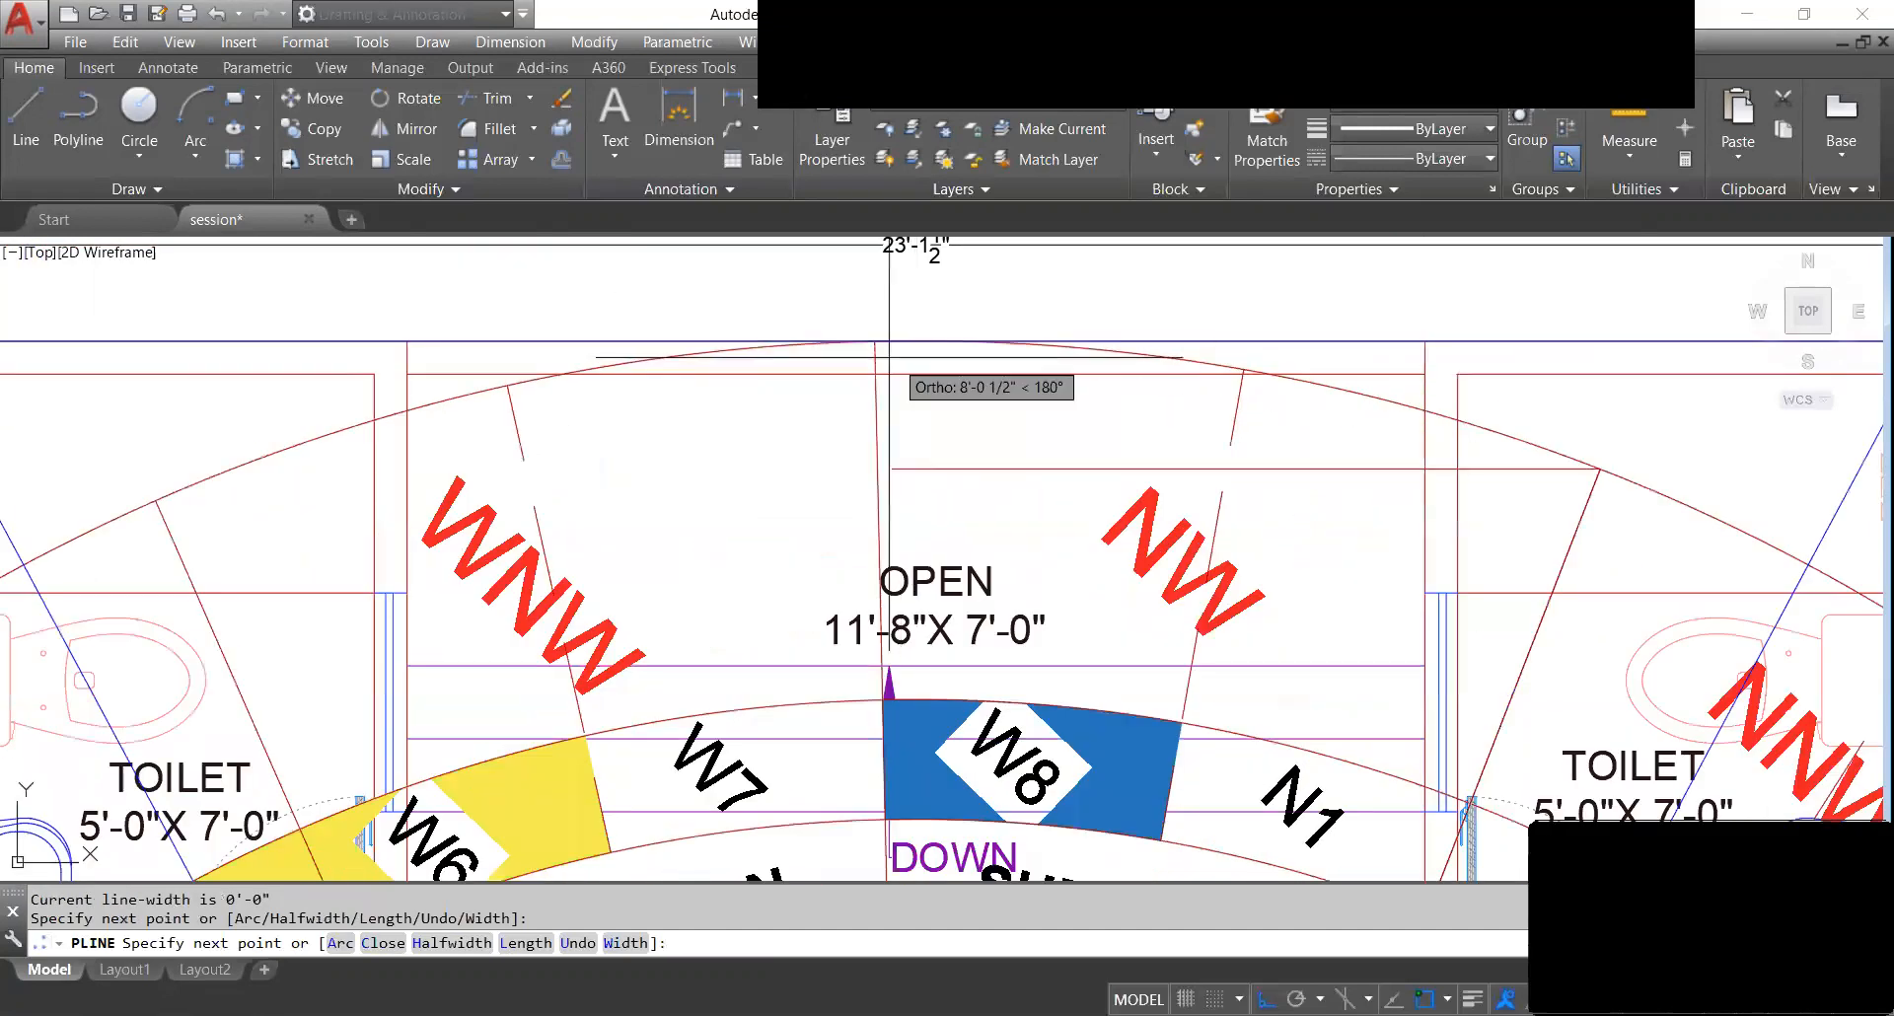
{"action": "left_click", "coordinate": [347, 942]}
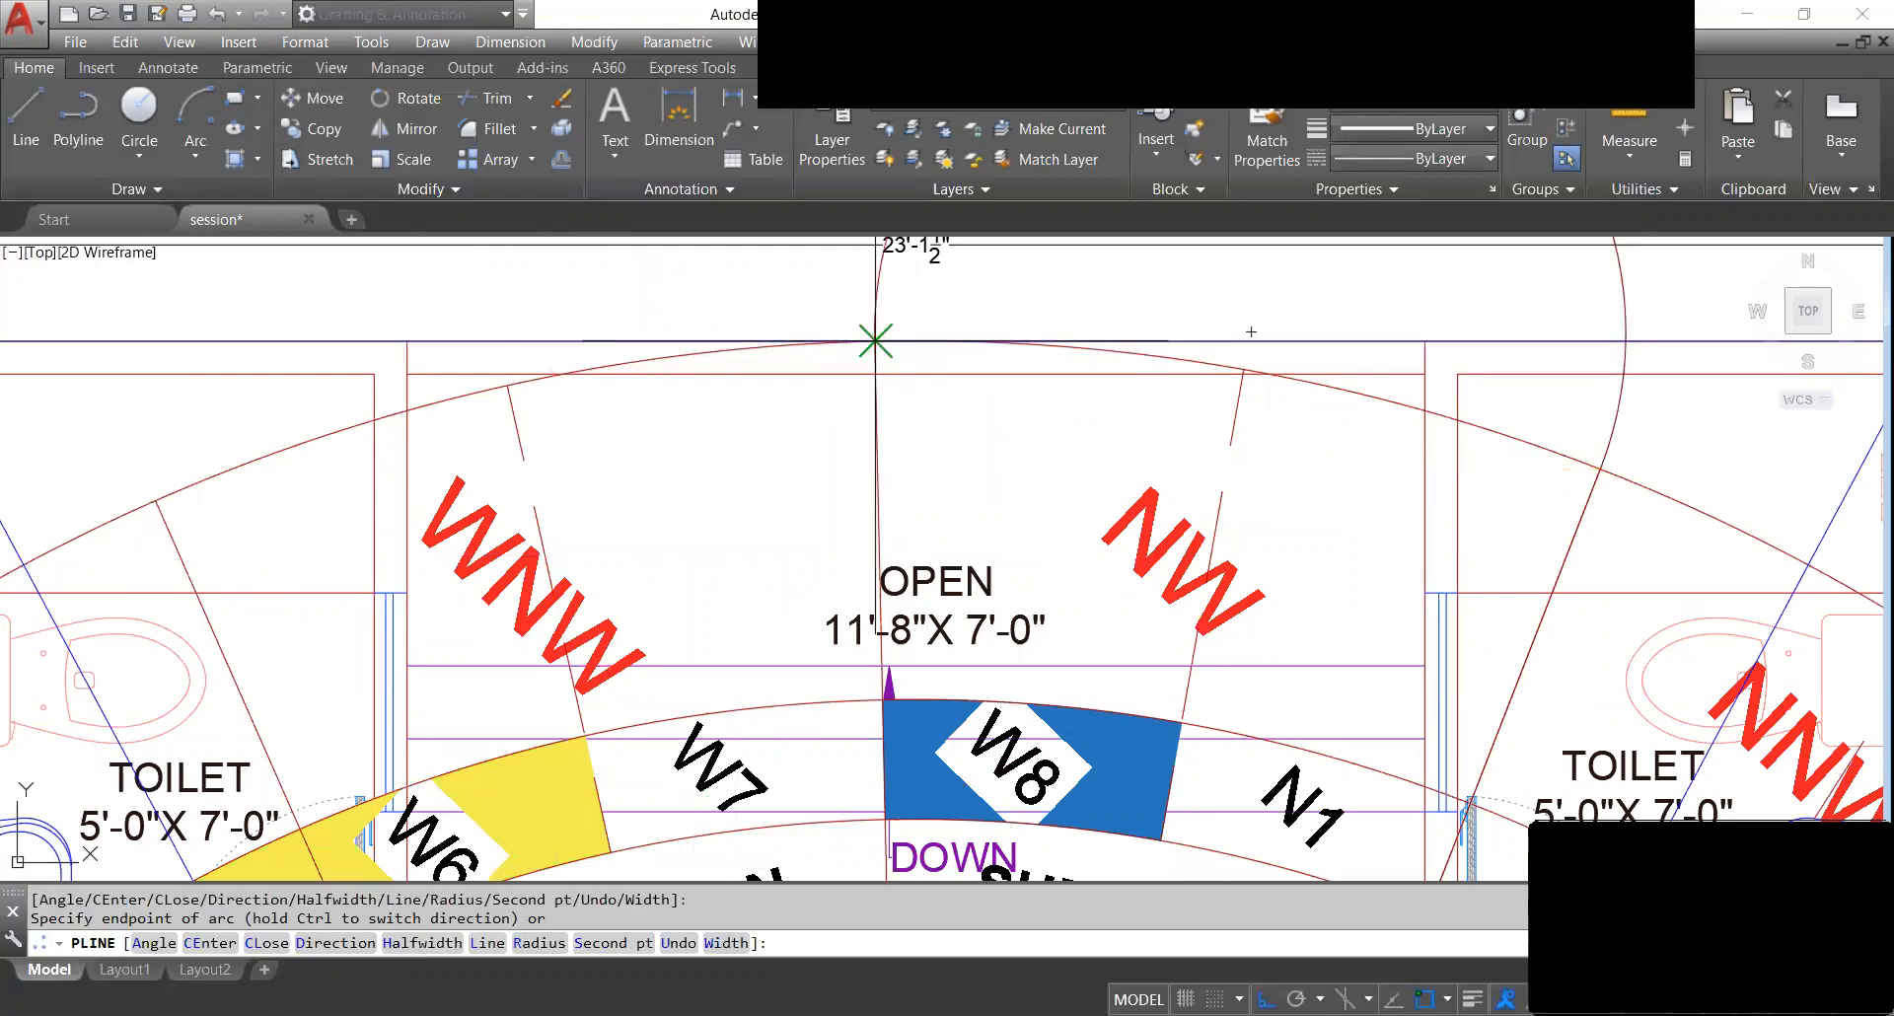
{"action": "scroll", "coordinate": [883, 472], "scroll_direction": "down", "scroll_amount": 4}
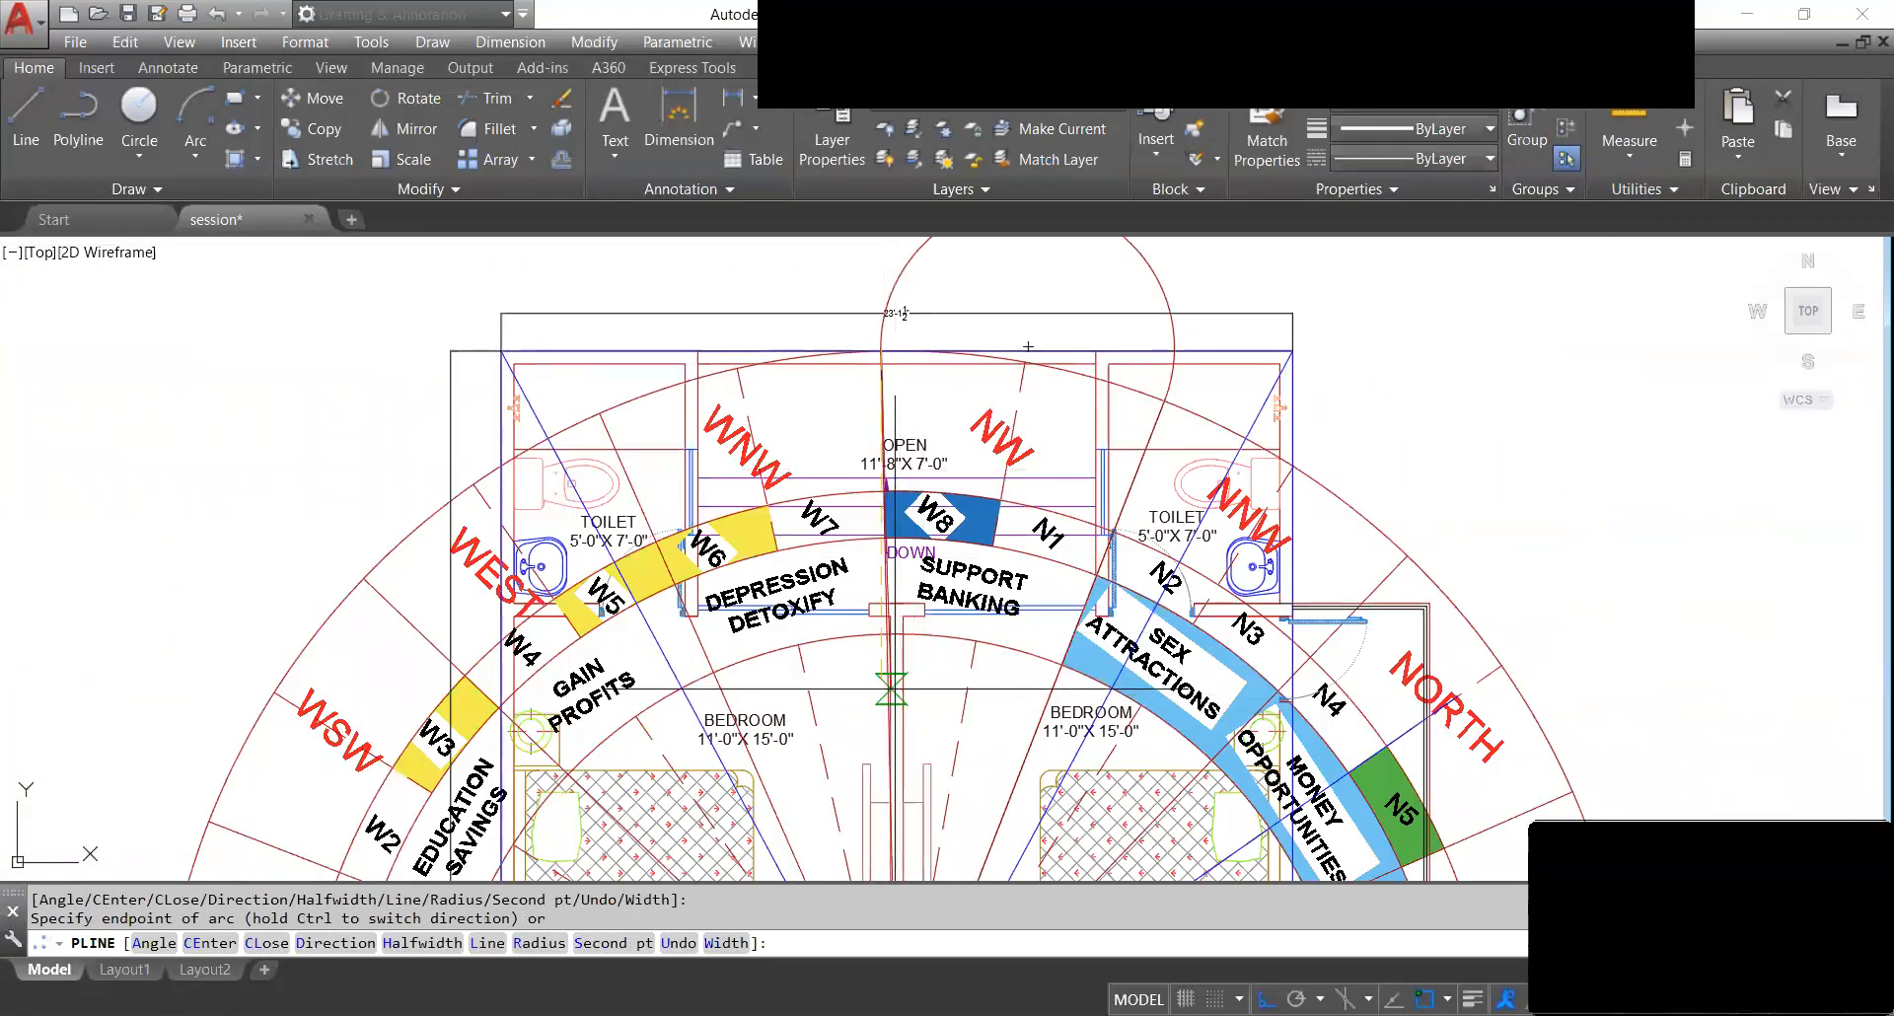
Switch the polyline back to straight segments, return it to the wheel's centre and finish the NW zone outline.
{"action": "scroll", "coordinate": [908, 645], "scroll_direction": "up", "scroll_amount": 2}
{"action": "scroll", "coordinate": [909, 780], "scroll_direction": "down", "scroll_amount": 4}
{"action": "scroll", "coordinate": [903, 790], "scroll_direction": "up", "scroll_amount": 3}
{"action": "scroll", "coordinate": [899, 768], "scroll_direction": "up", "scroll_amount": 6}
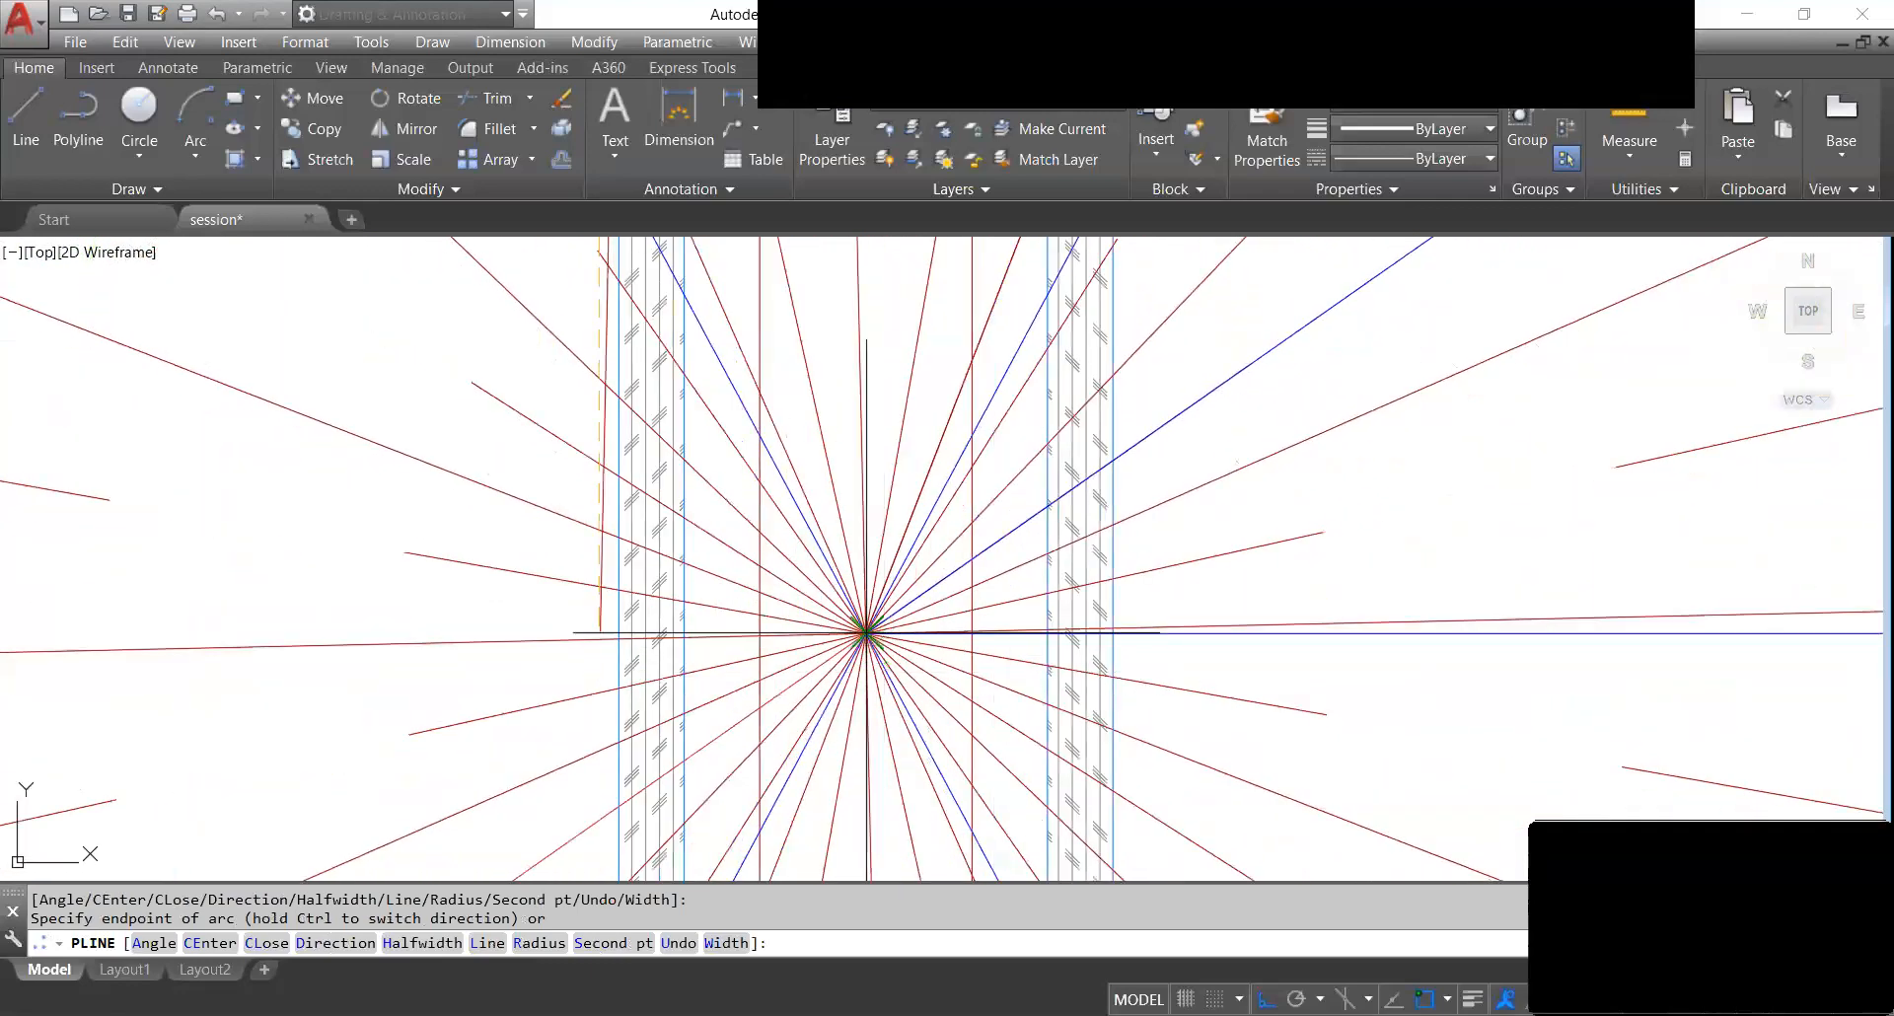
{"action": "scroll", "coordinate": [883, 672], "scroll_direction": "down", "scroll_amount": 5}
{"action": "scroll", "coordinate": [910, 496], "scroll_direction": "up", "scroll_amount": 8}
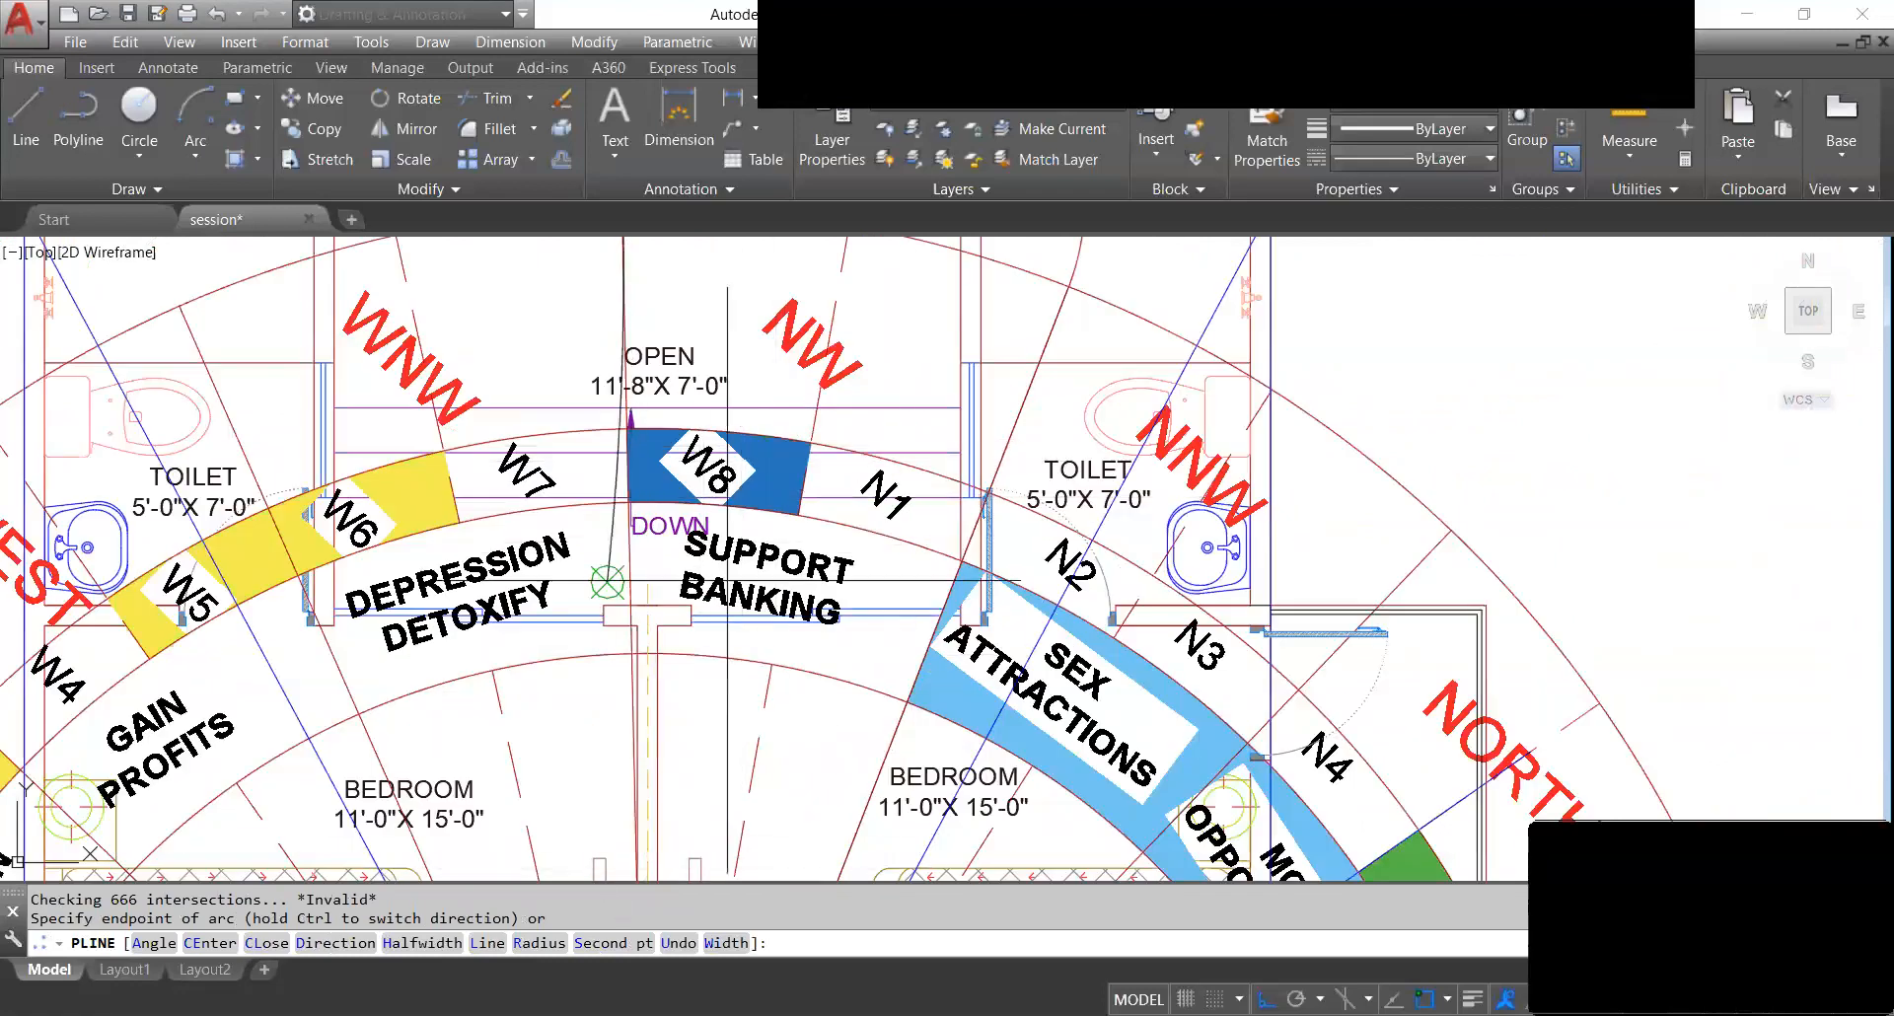
{"action": "scroll", "coordinate": [910, 496], "scroll_direction": "down", "scroll_amount": 5}
{"action": "scroll", "coordinate": [989, 674], "scroll_direction": "up", "scroll_amount": 5}
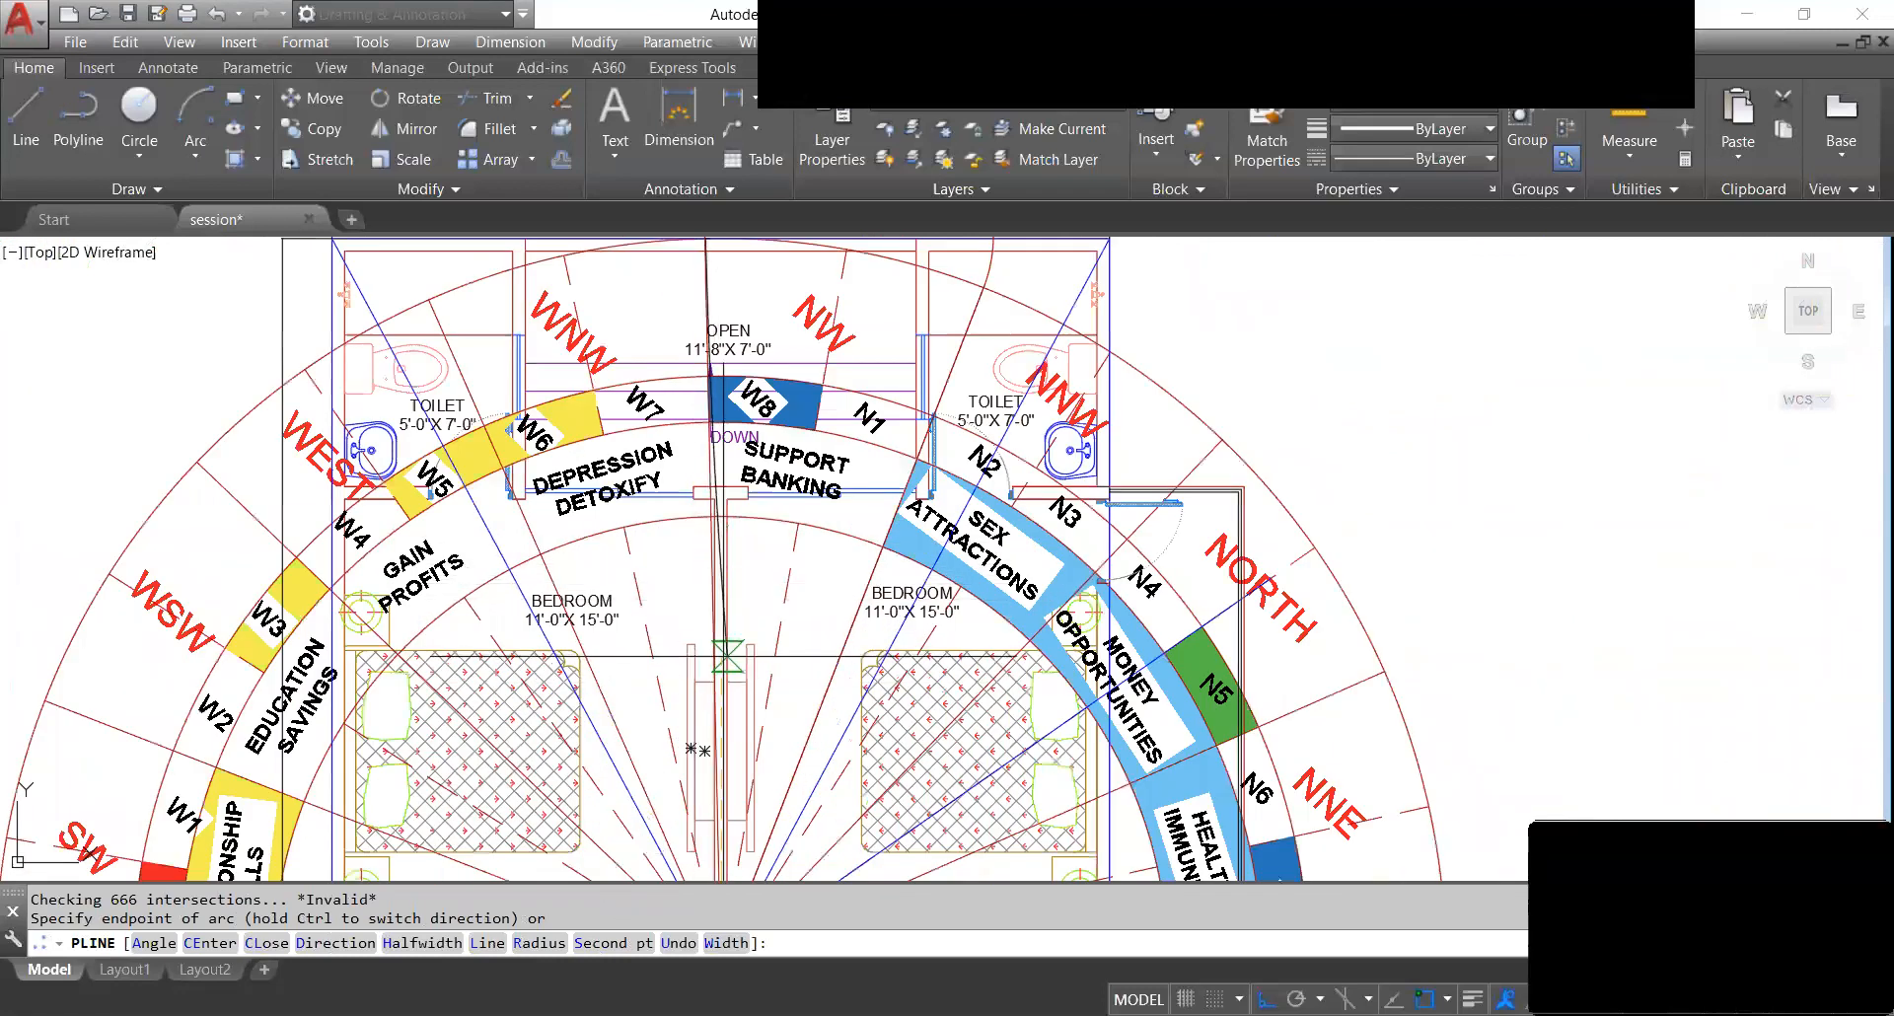
{"action": "scroll", "coordinate": [631, 521], "scroll_direction": "down", "scroll_amount": 2}
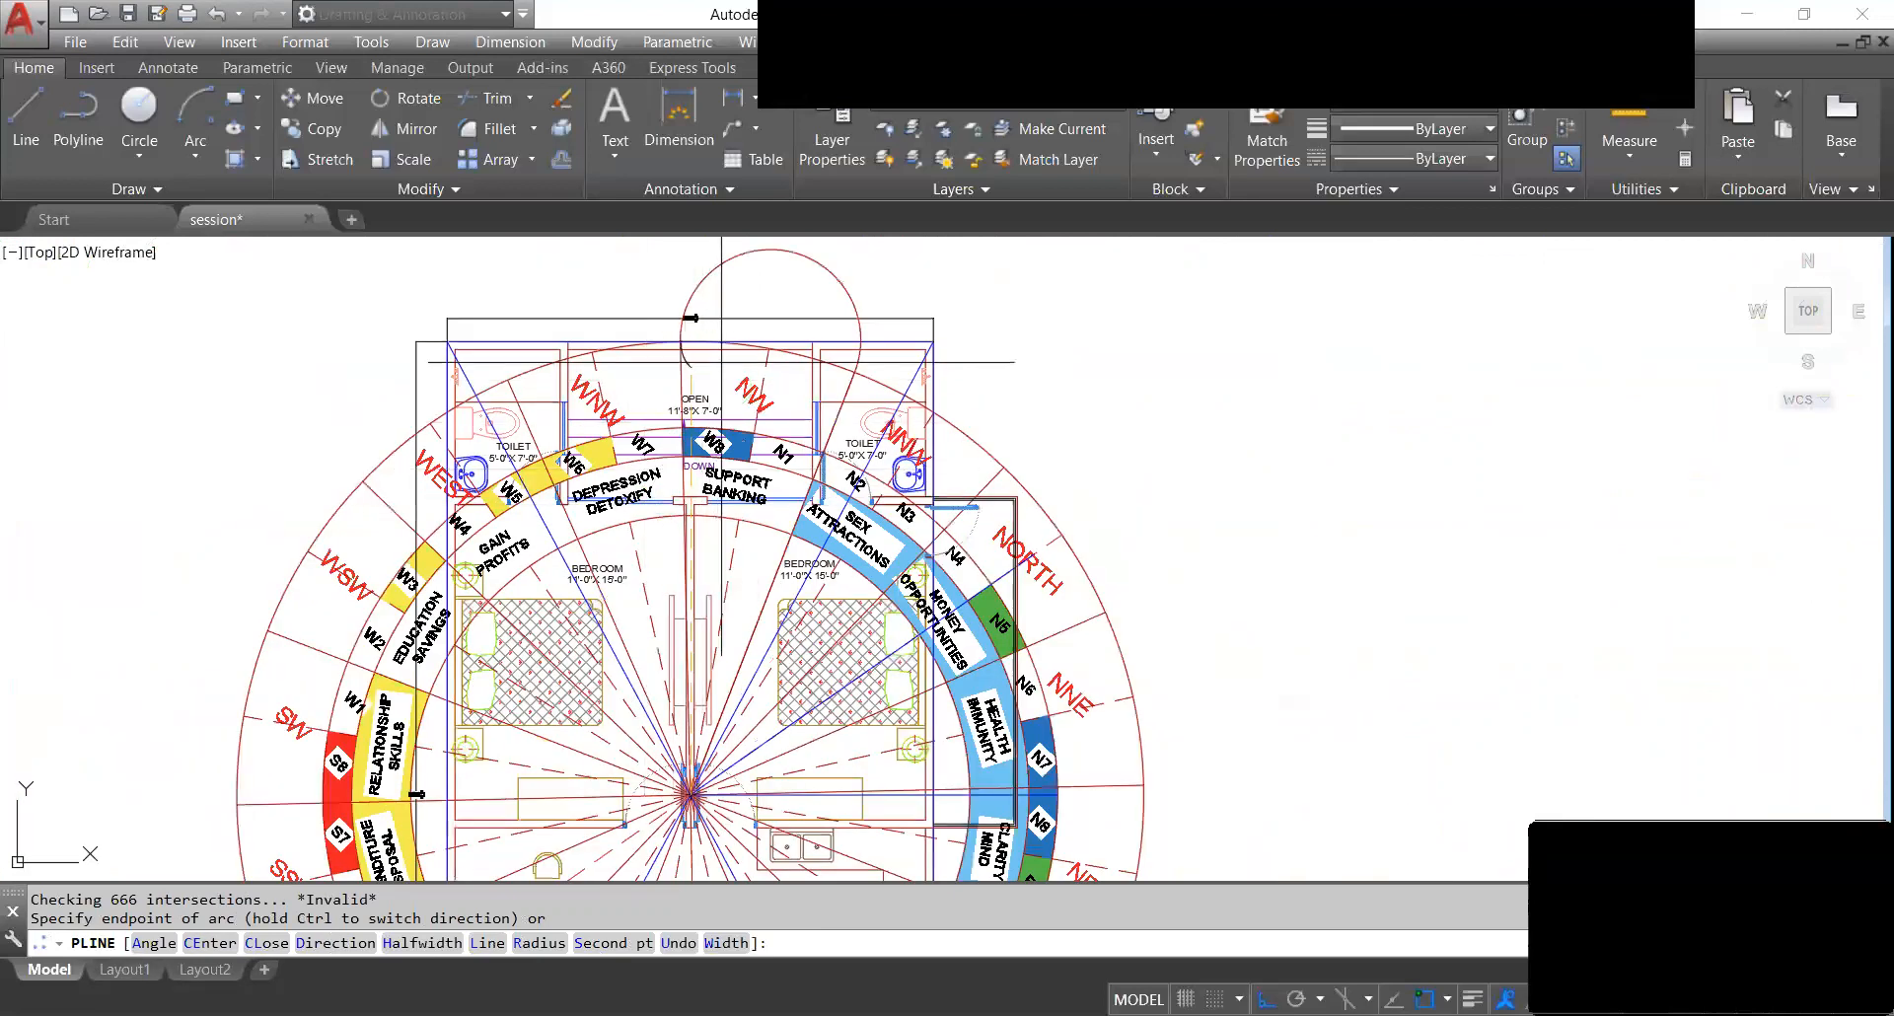
{"action": "left_click", "coordinate": [486, 943]}
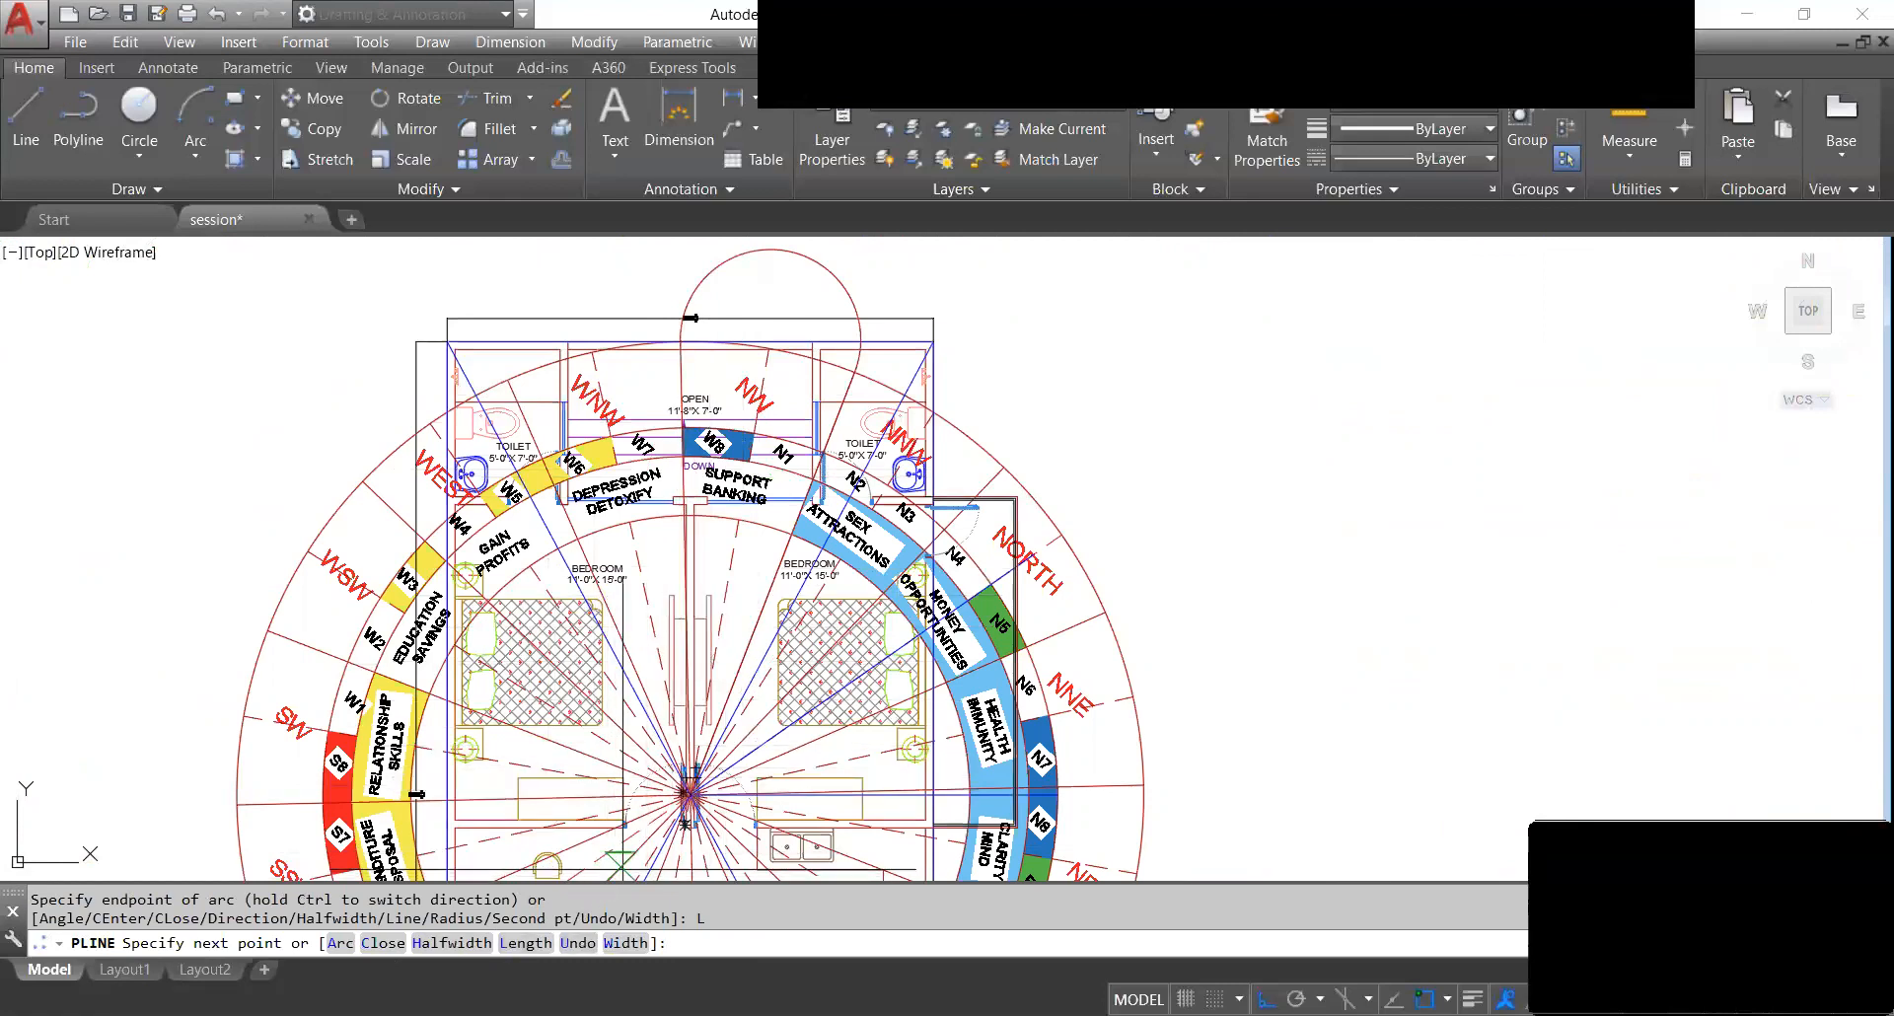
{"action": "scroll", "coordinate": [619, 870], "scroll_direction": "up", "scroll_amount": 4}
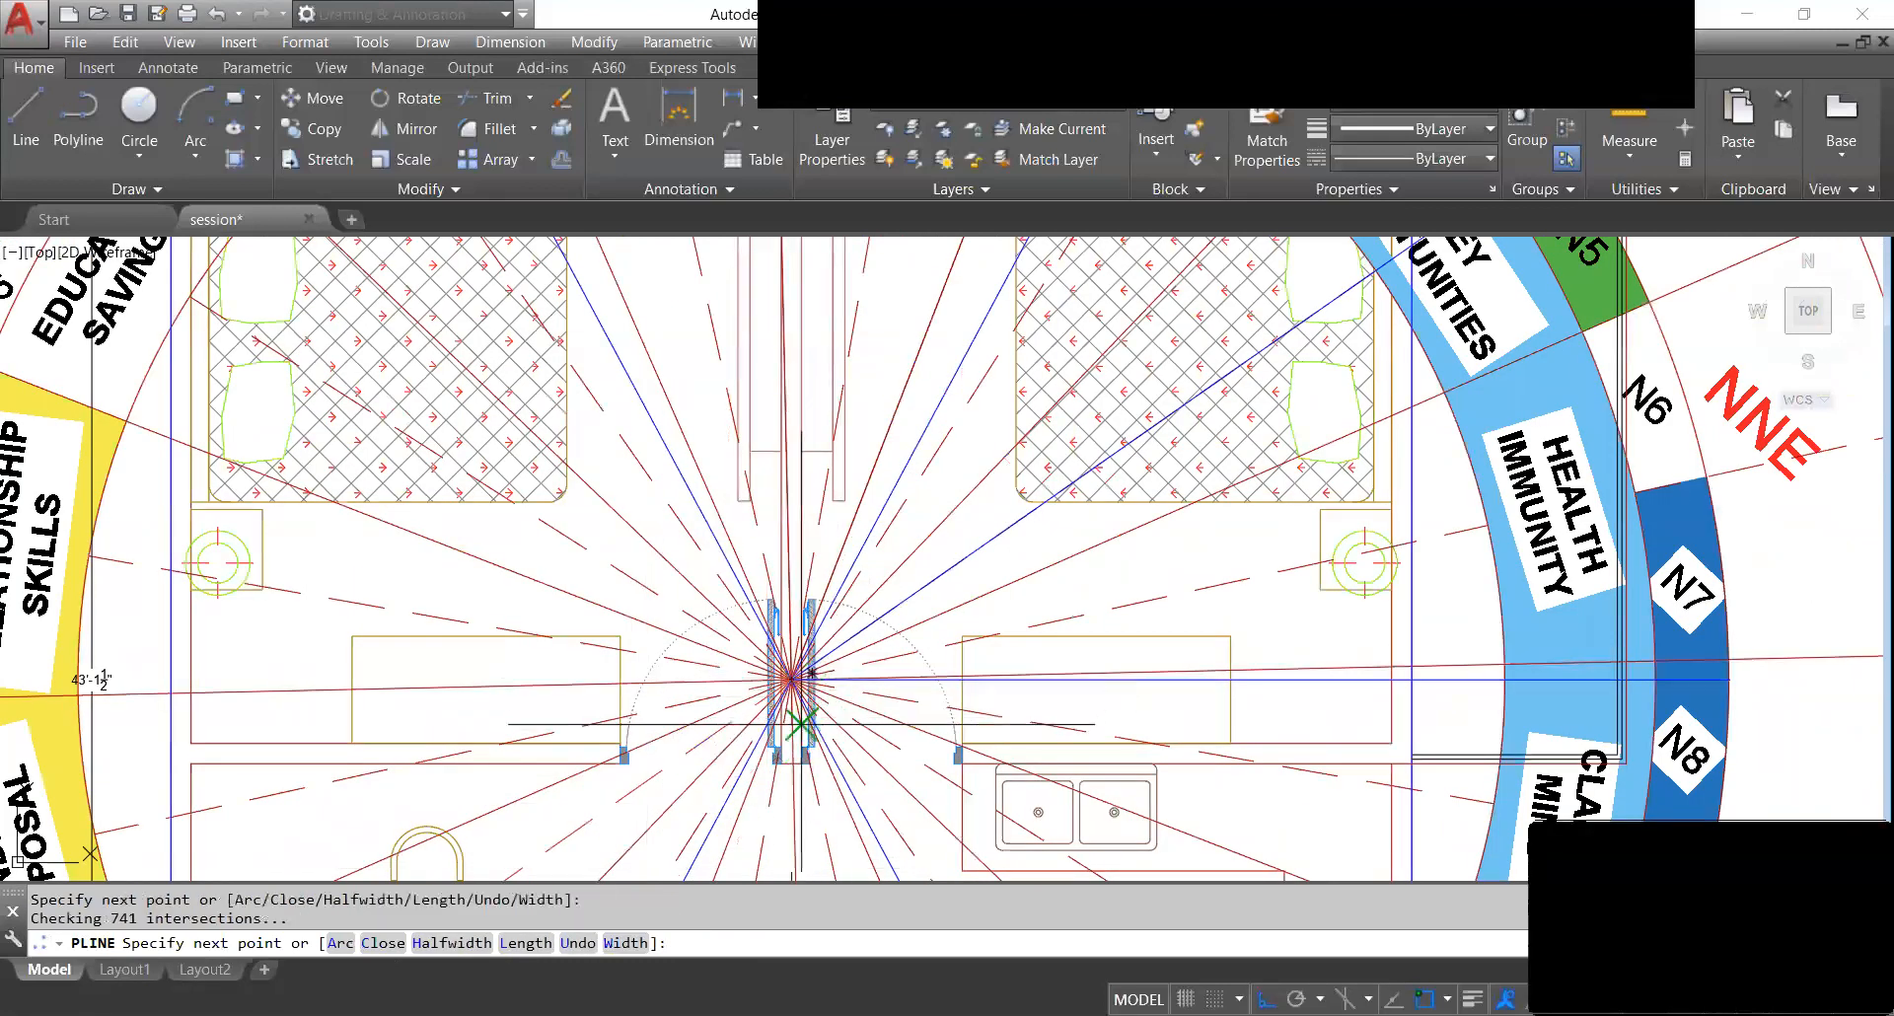
{"action": "scroll", "coordinate": [804, 641], "scroll_direction": "down", "scroll_amount": 5}
{"action": "scroll", "coordinate": [853, 430], "scroll_direction": "up", "scroll_amount": 5}
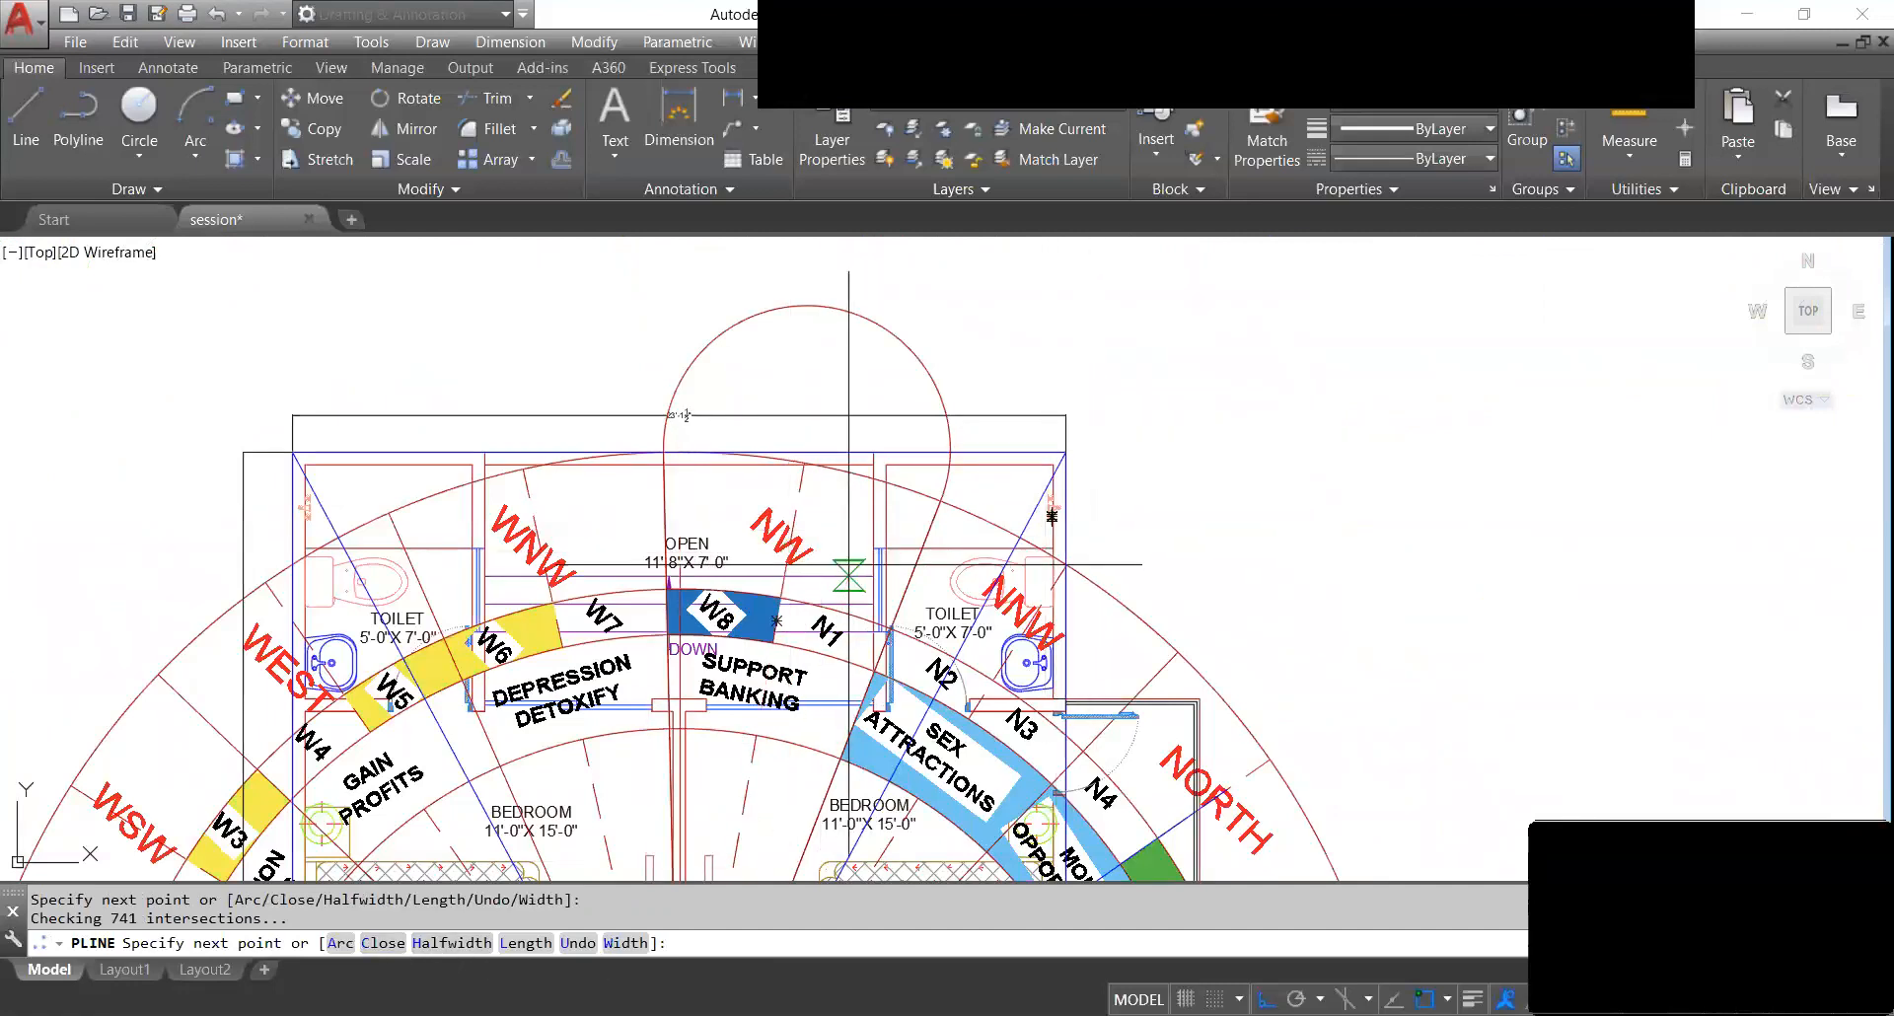
{"action": "key", "text": "Escape"}
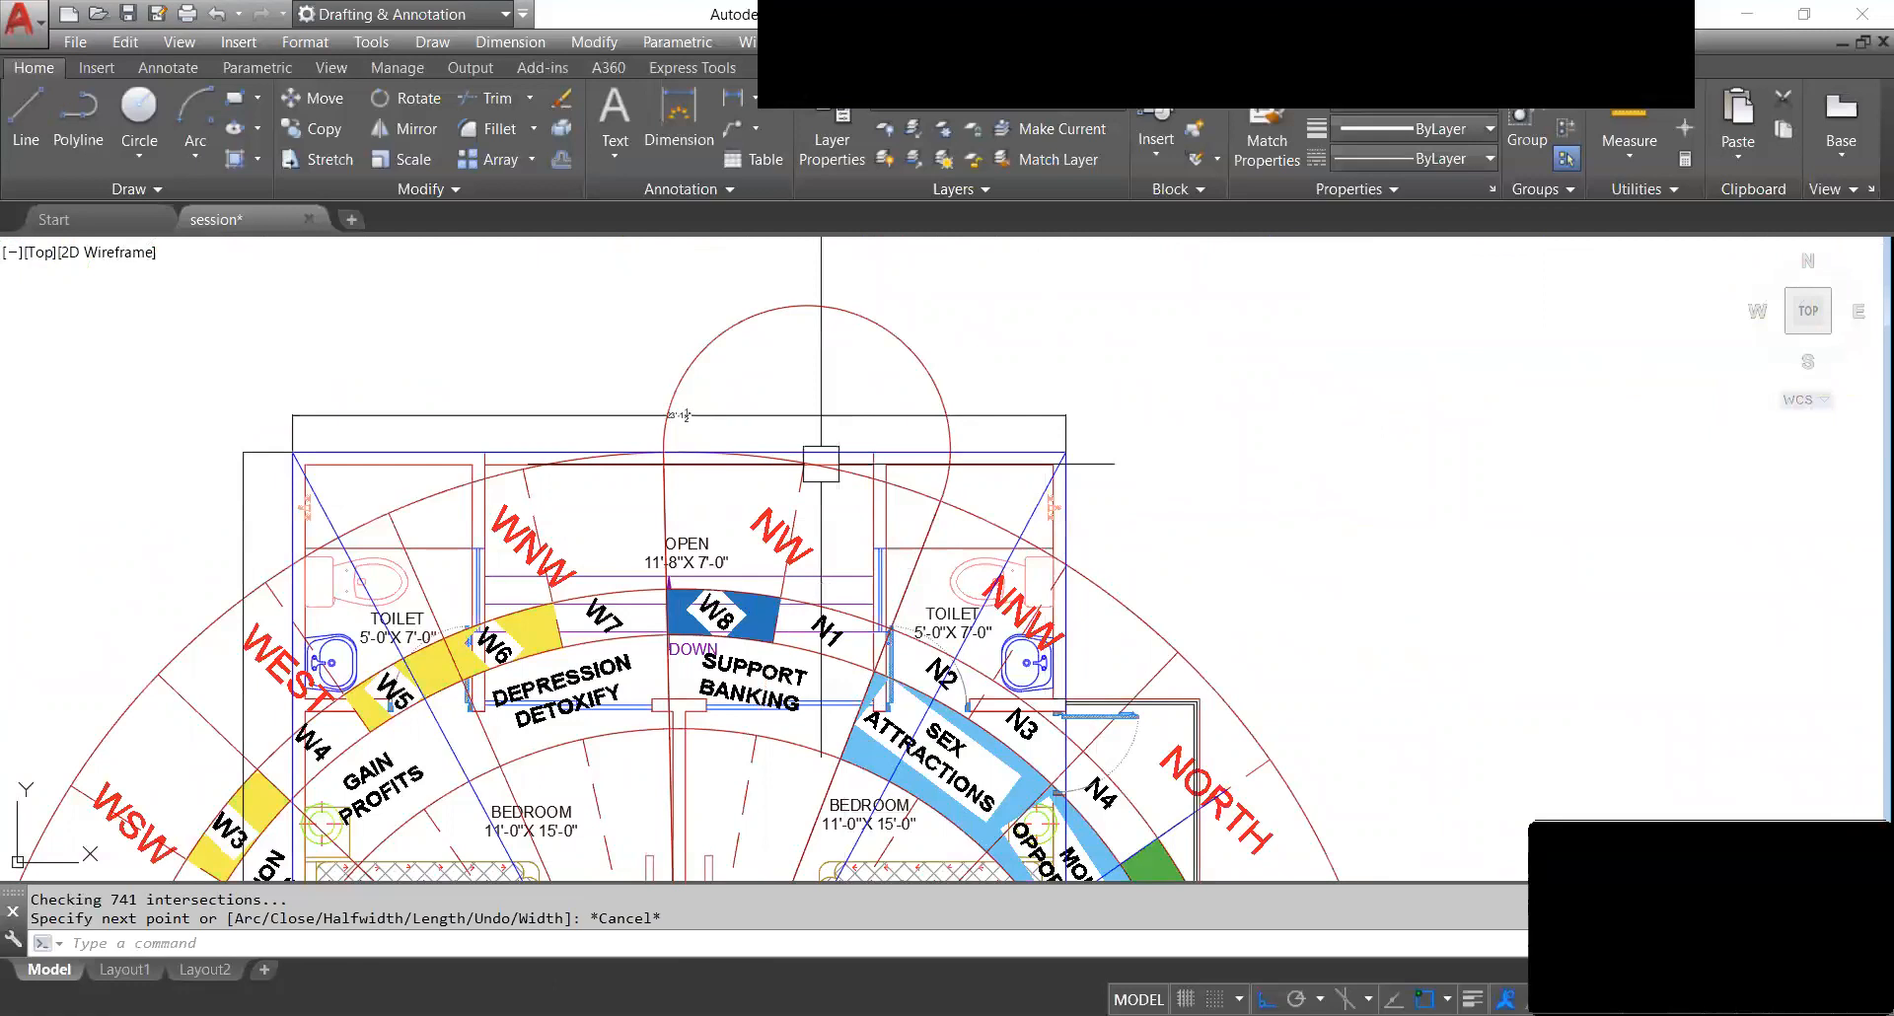
Stretch the arc midpoint of the NW zone outline to where the dashed NW centre line meets the outer circle.
{"action": "left_click", "coordinate": [879, 327]}
{"action": "scroll", "coordinate": [879, 329], "scroll_direction": "down", "scroll_amount": 4}
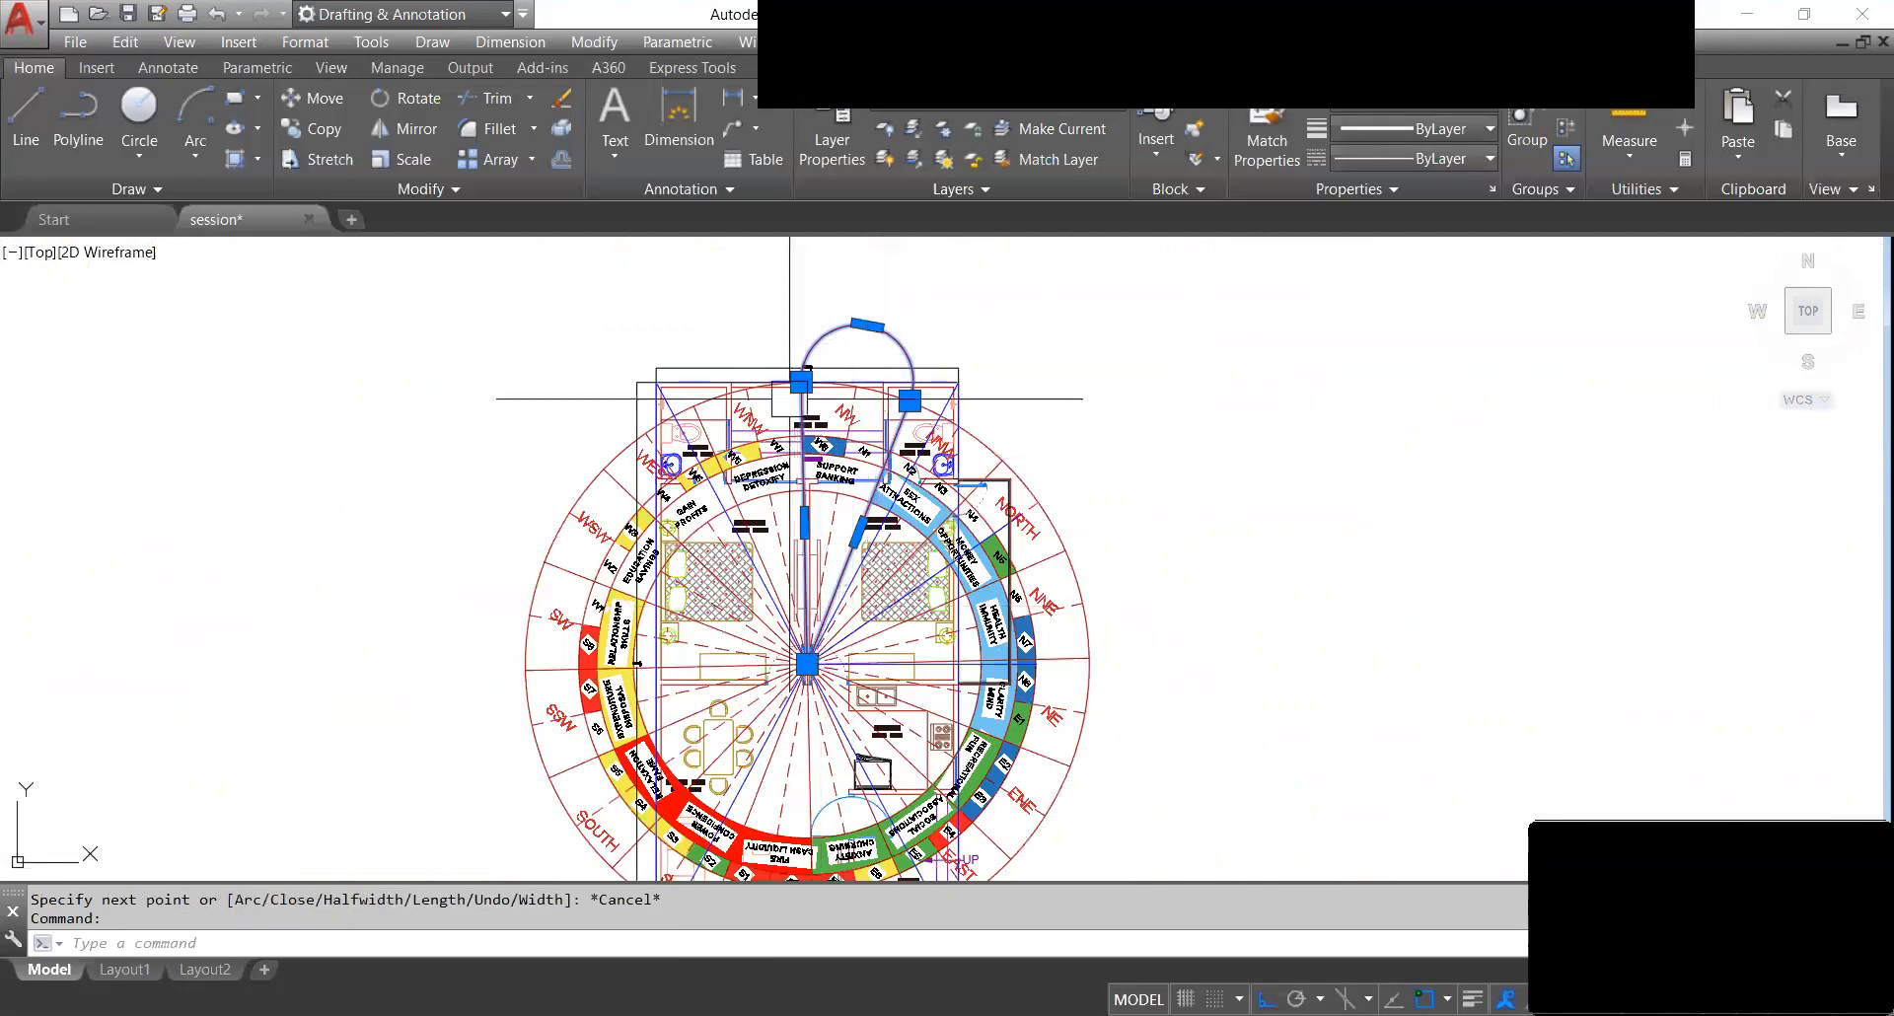
{"action": "scroll", "coordinate": [850, 405], "scroll_direction": "up", "scroll_amount": 4}
{"action": "middle_click_drag", "start_coordinate": [855, 407], "coordinate": [855, 569]}
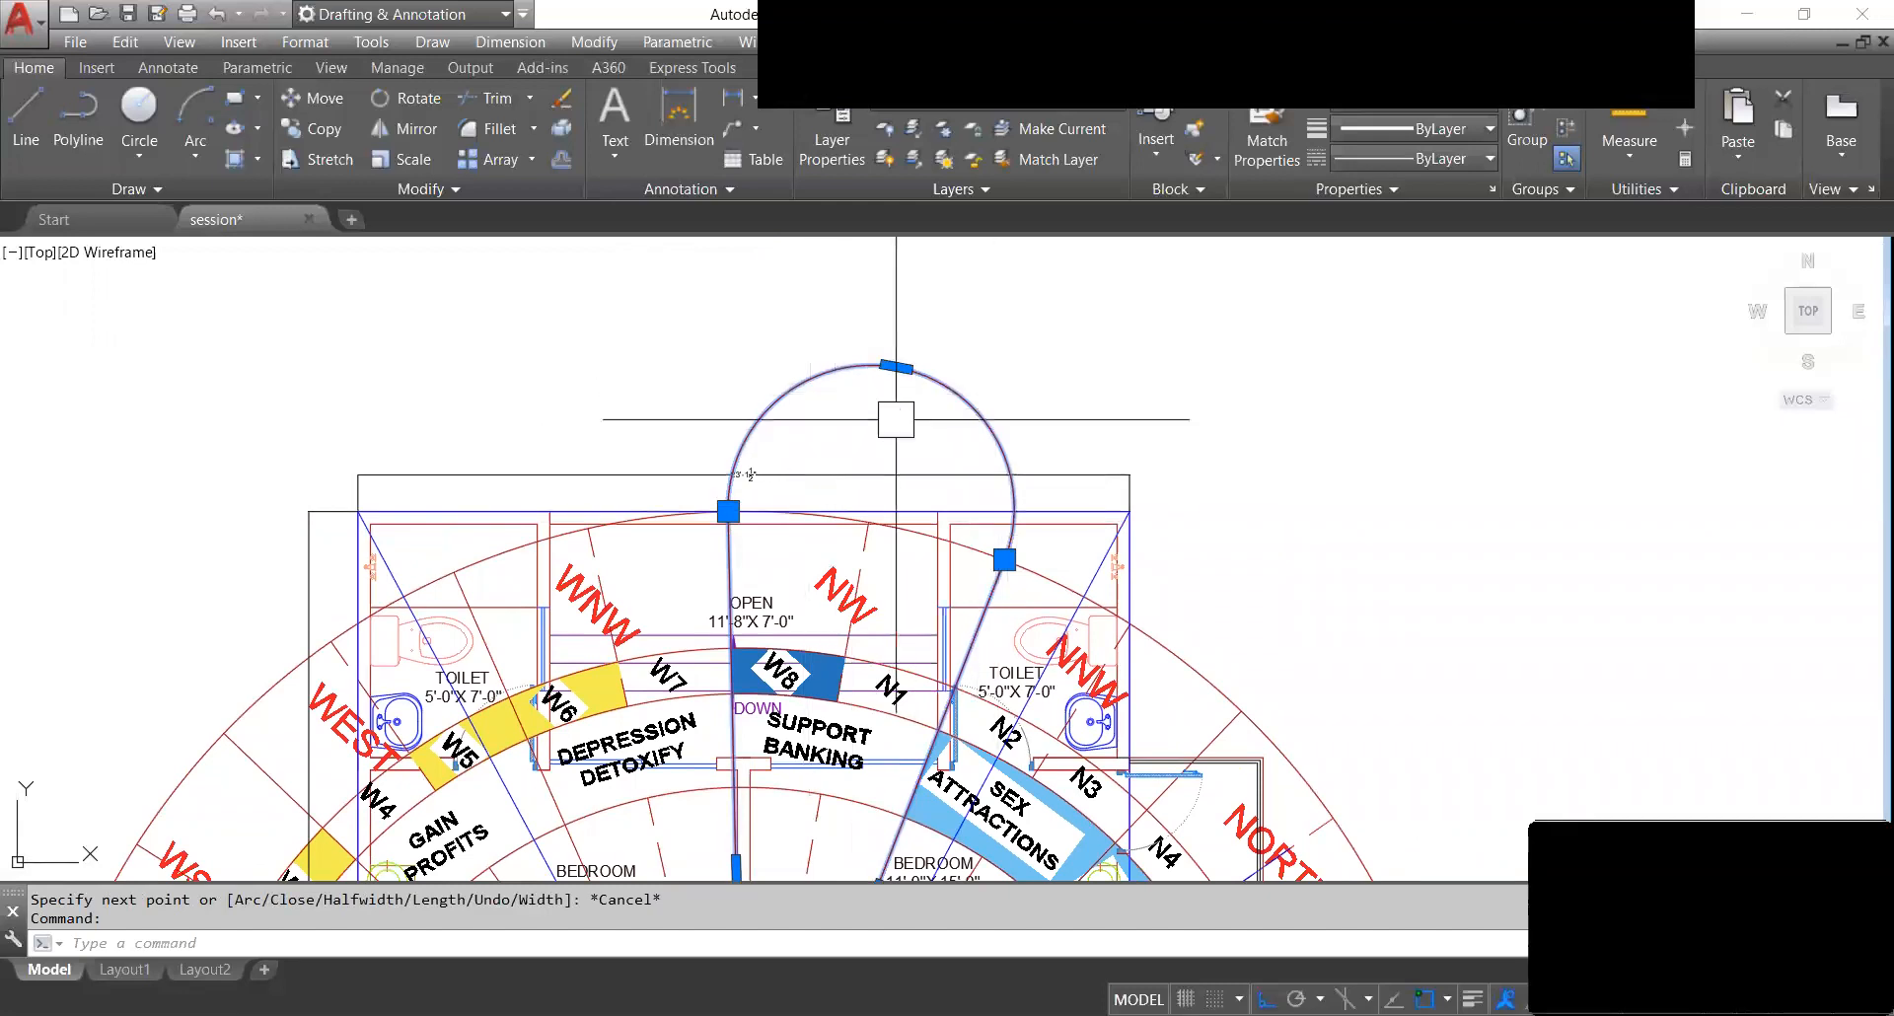
{"action": "left_click", "coordinate": [895, 367]}
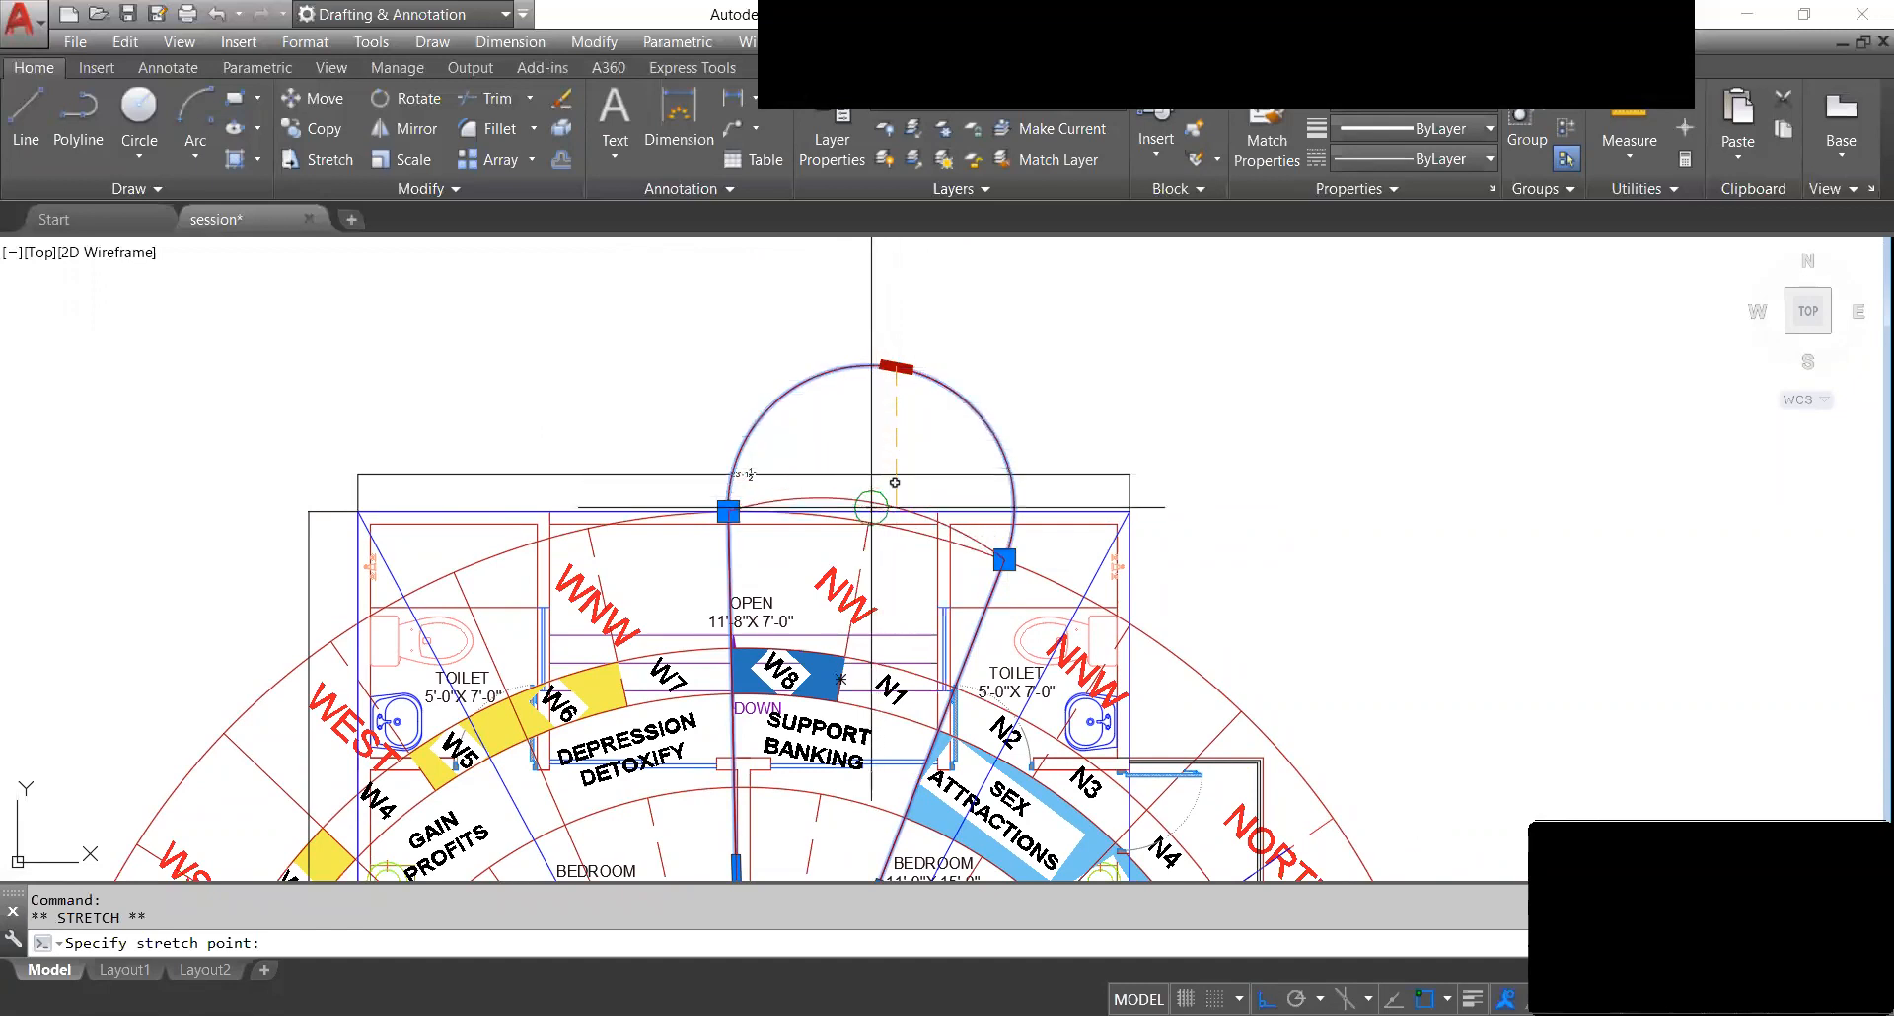
{"action": "scroll", "coordinate": [868, 523], "scroll_direction": "up", "scroll_amount": 6}
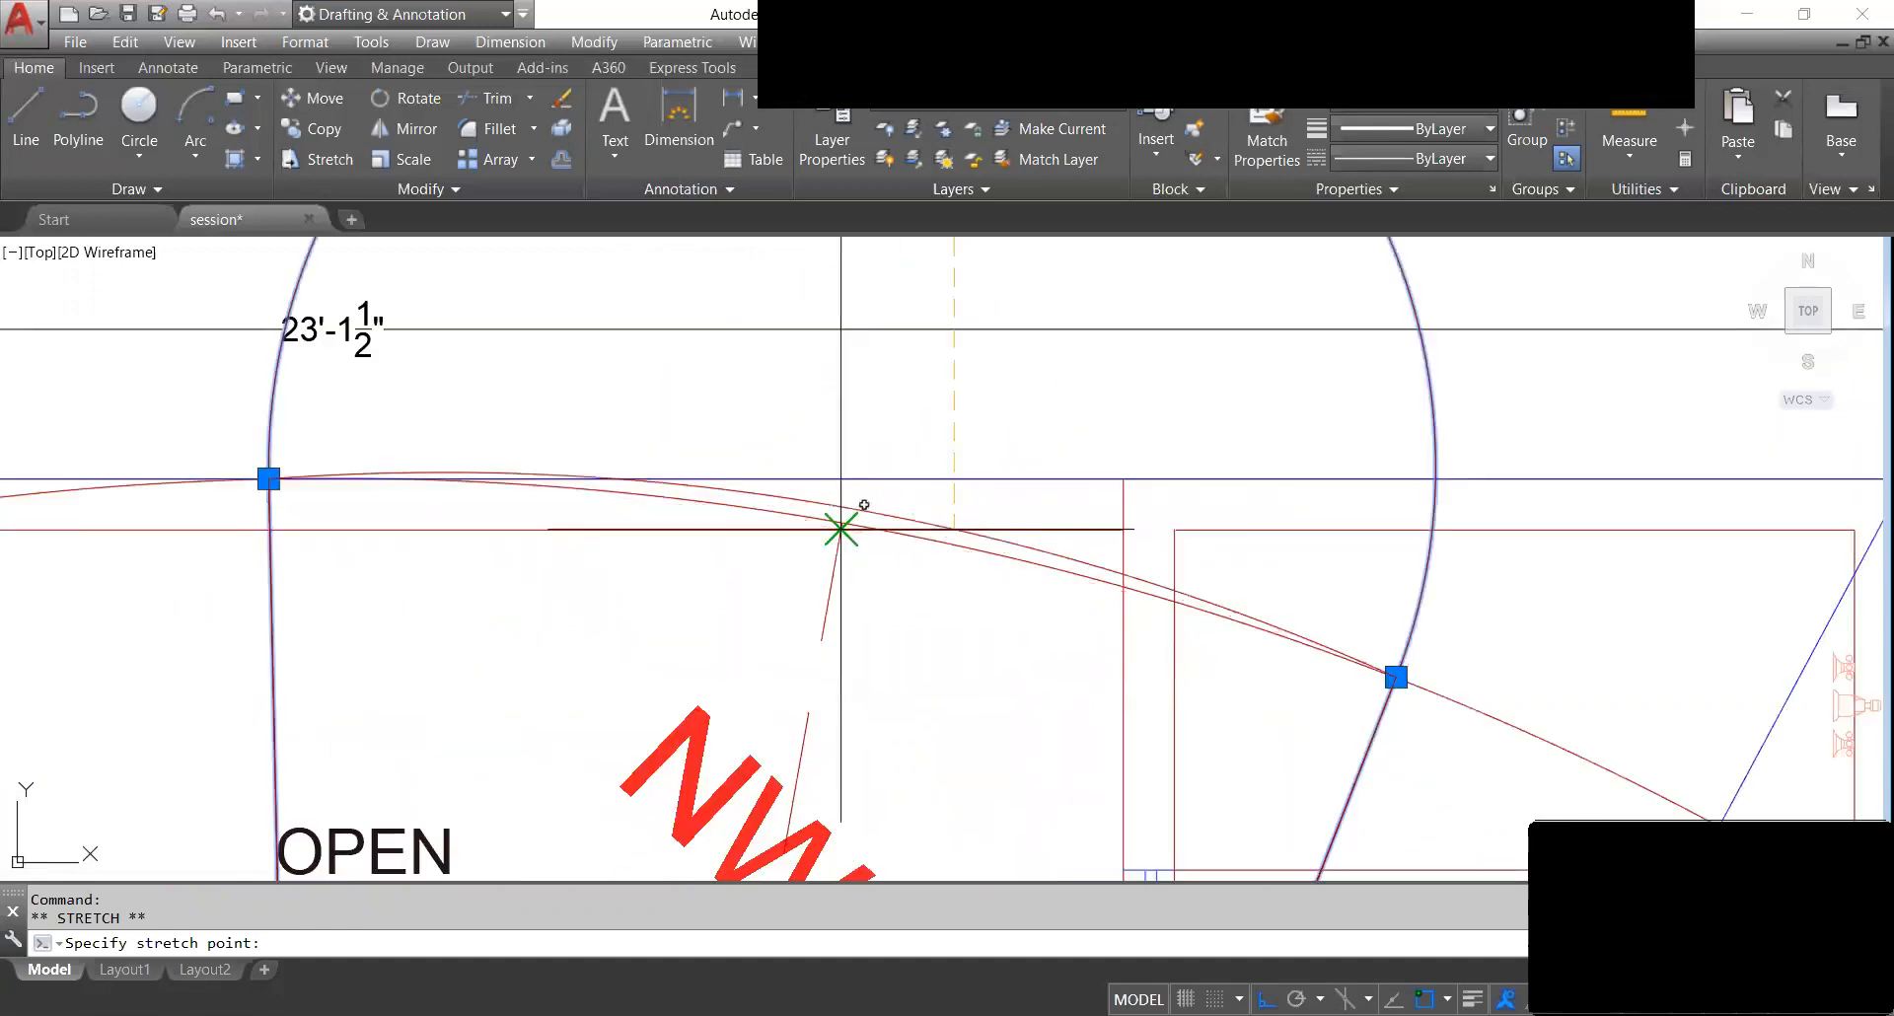
{"action": "left_click", "coordinate": [825, 490]}
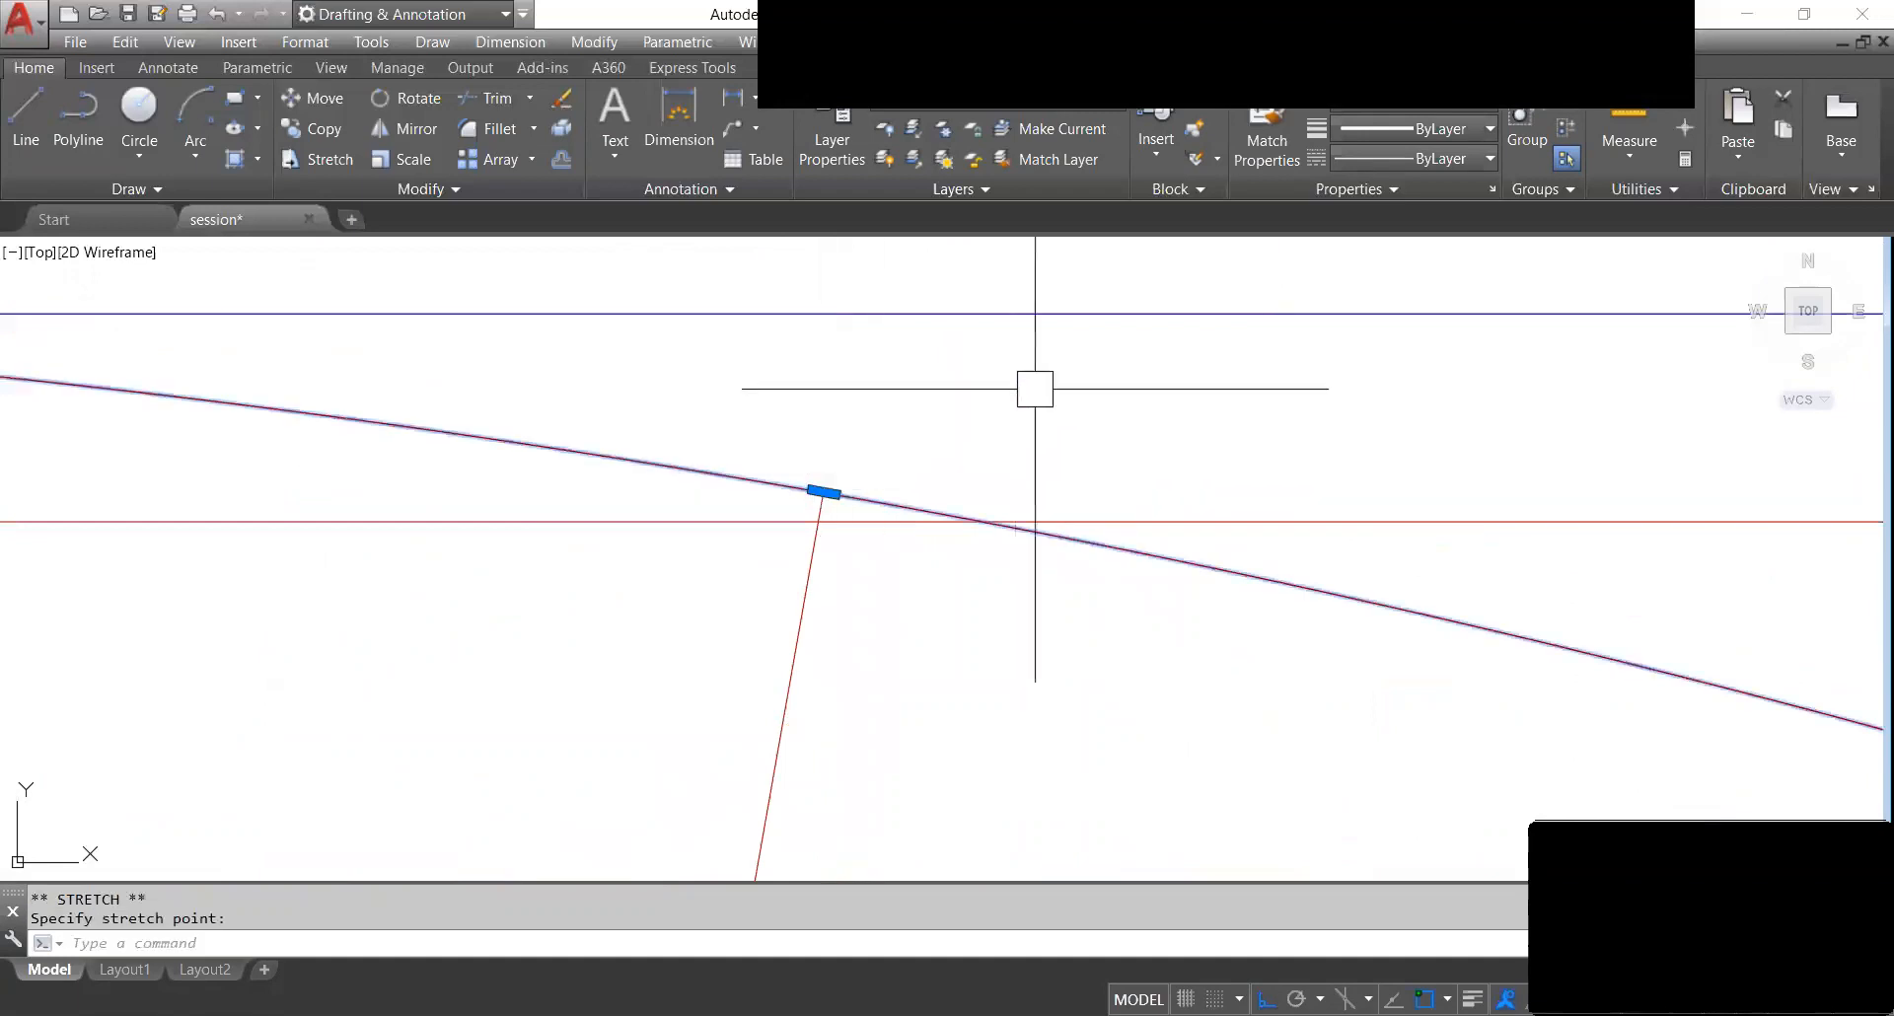
{"action": "scroll", "coordinate": [1036, 390], "scroll_direction": "down", "scroll_amount": 5}
{"action": "scroll", "coordinate": [927, 406], "scroll_direction": "down", "scroll_amount": 5}
{"action": "scroll", "coordinate": [1026, 483], "scroll_direction": "up", "scroll_amount": 3}
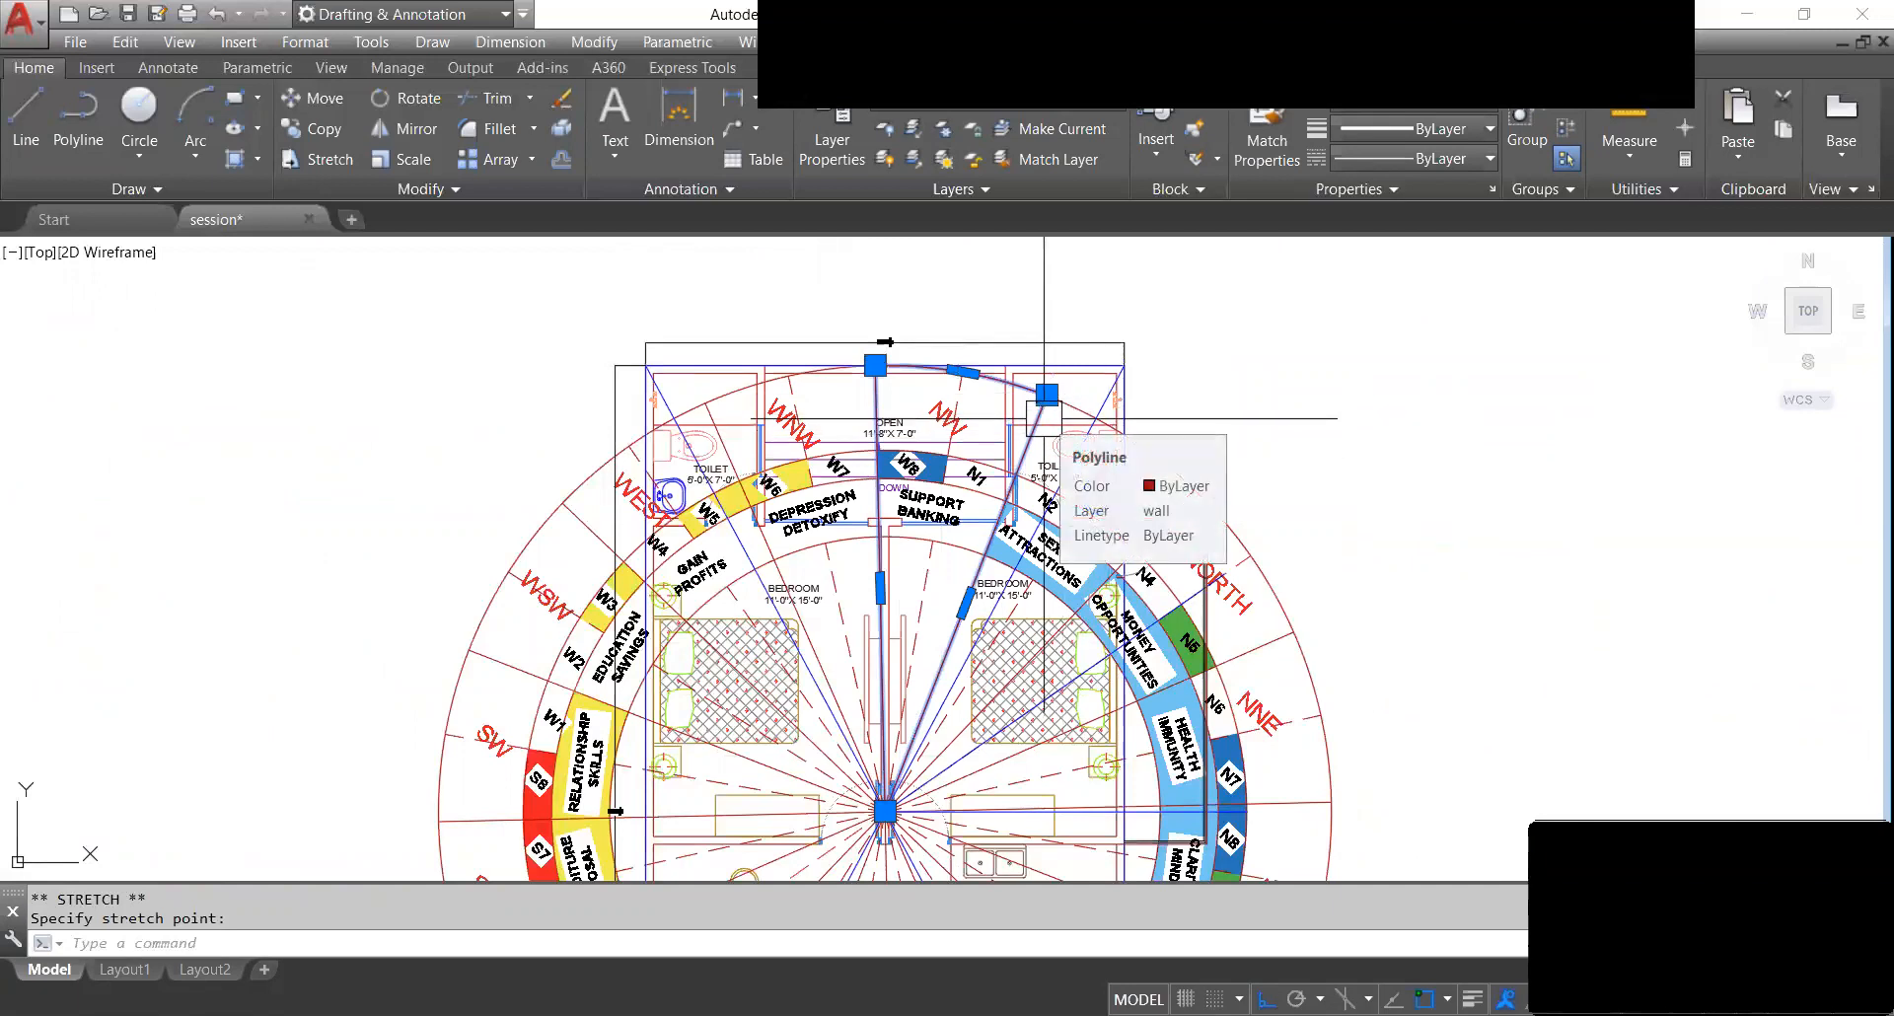
{"action": "key", "text": "Escape"}
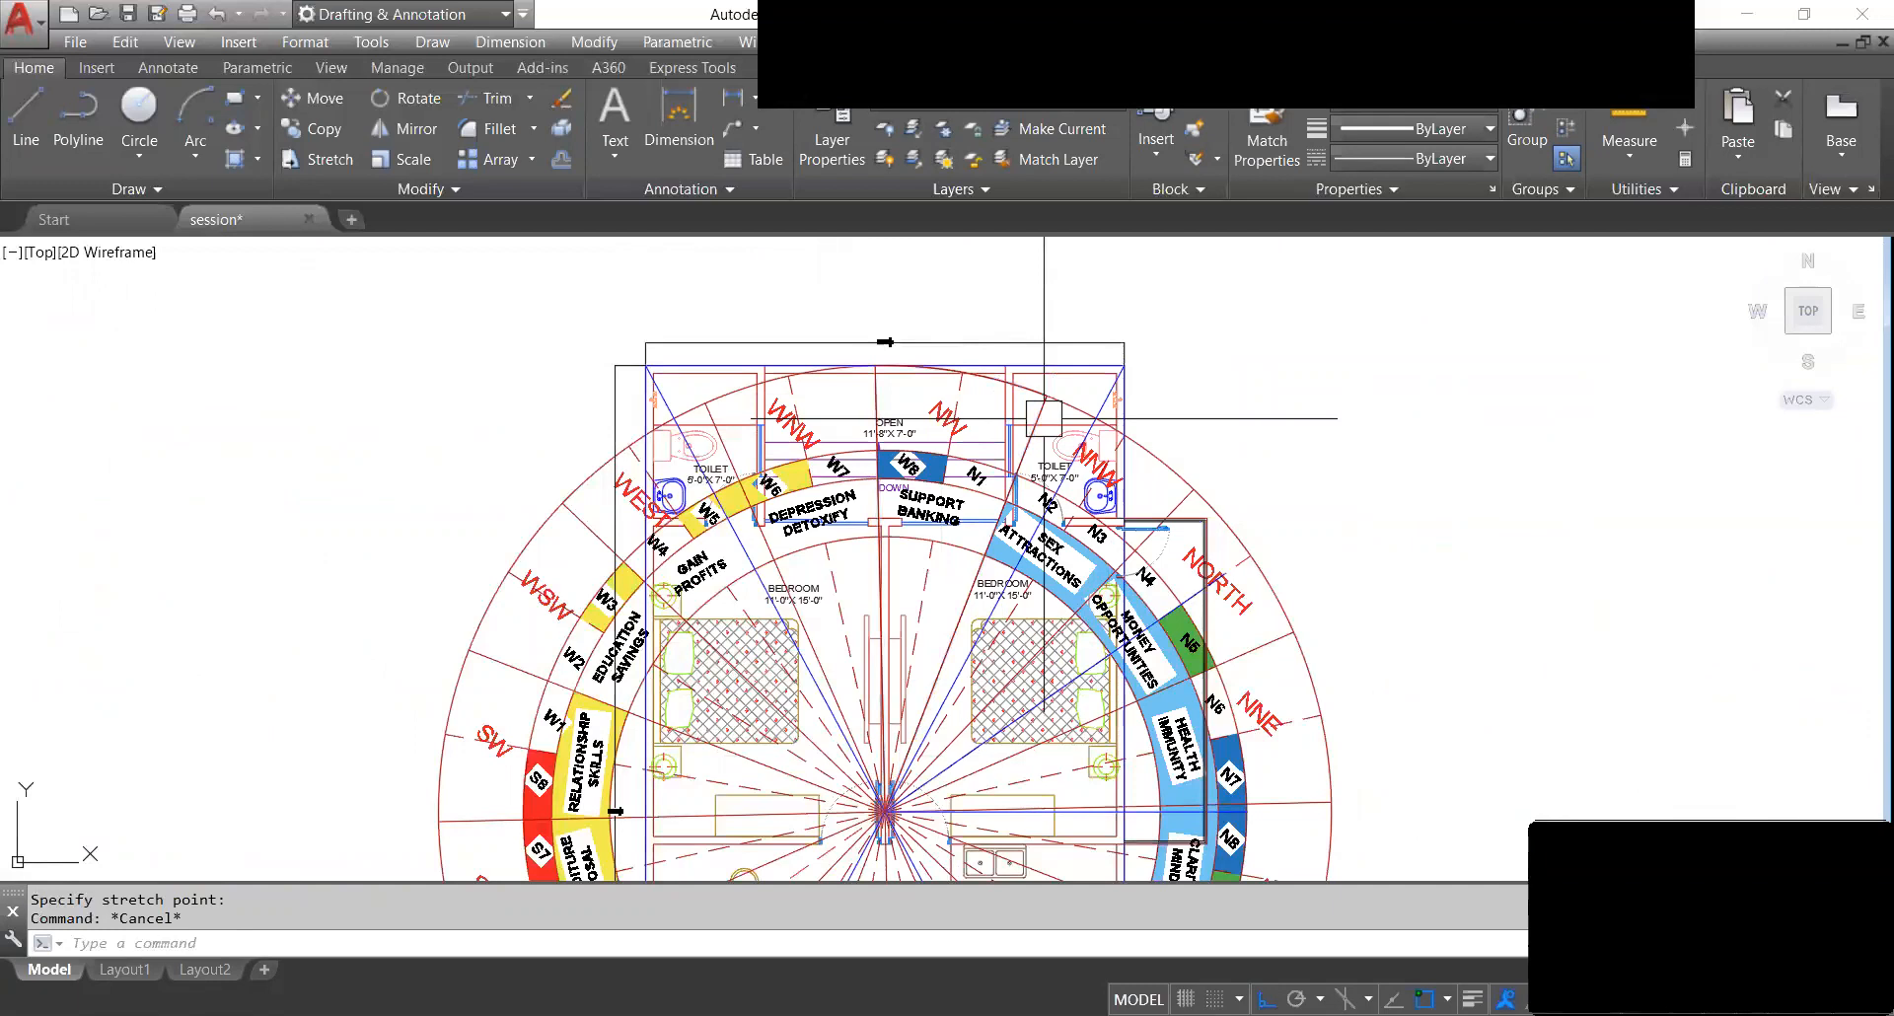
Measure the area of the NW zone outline with the Area command's Object option.
{"action": "type", "text": "aa"}
{"action": "key", "text": "Return"}
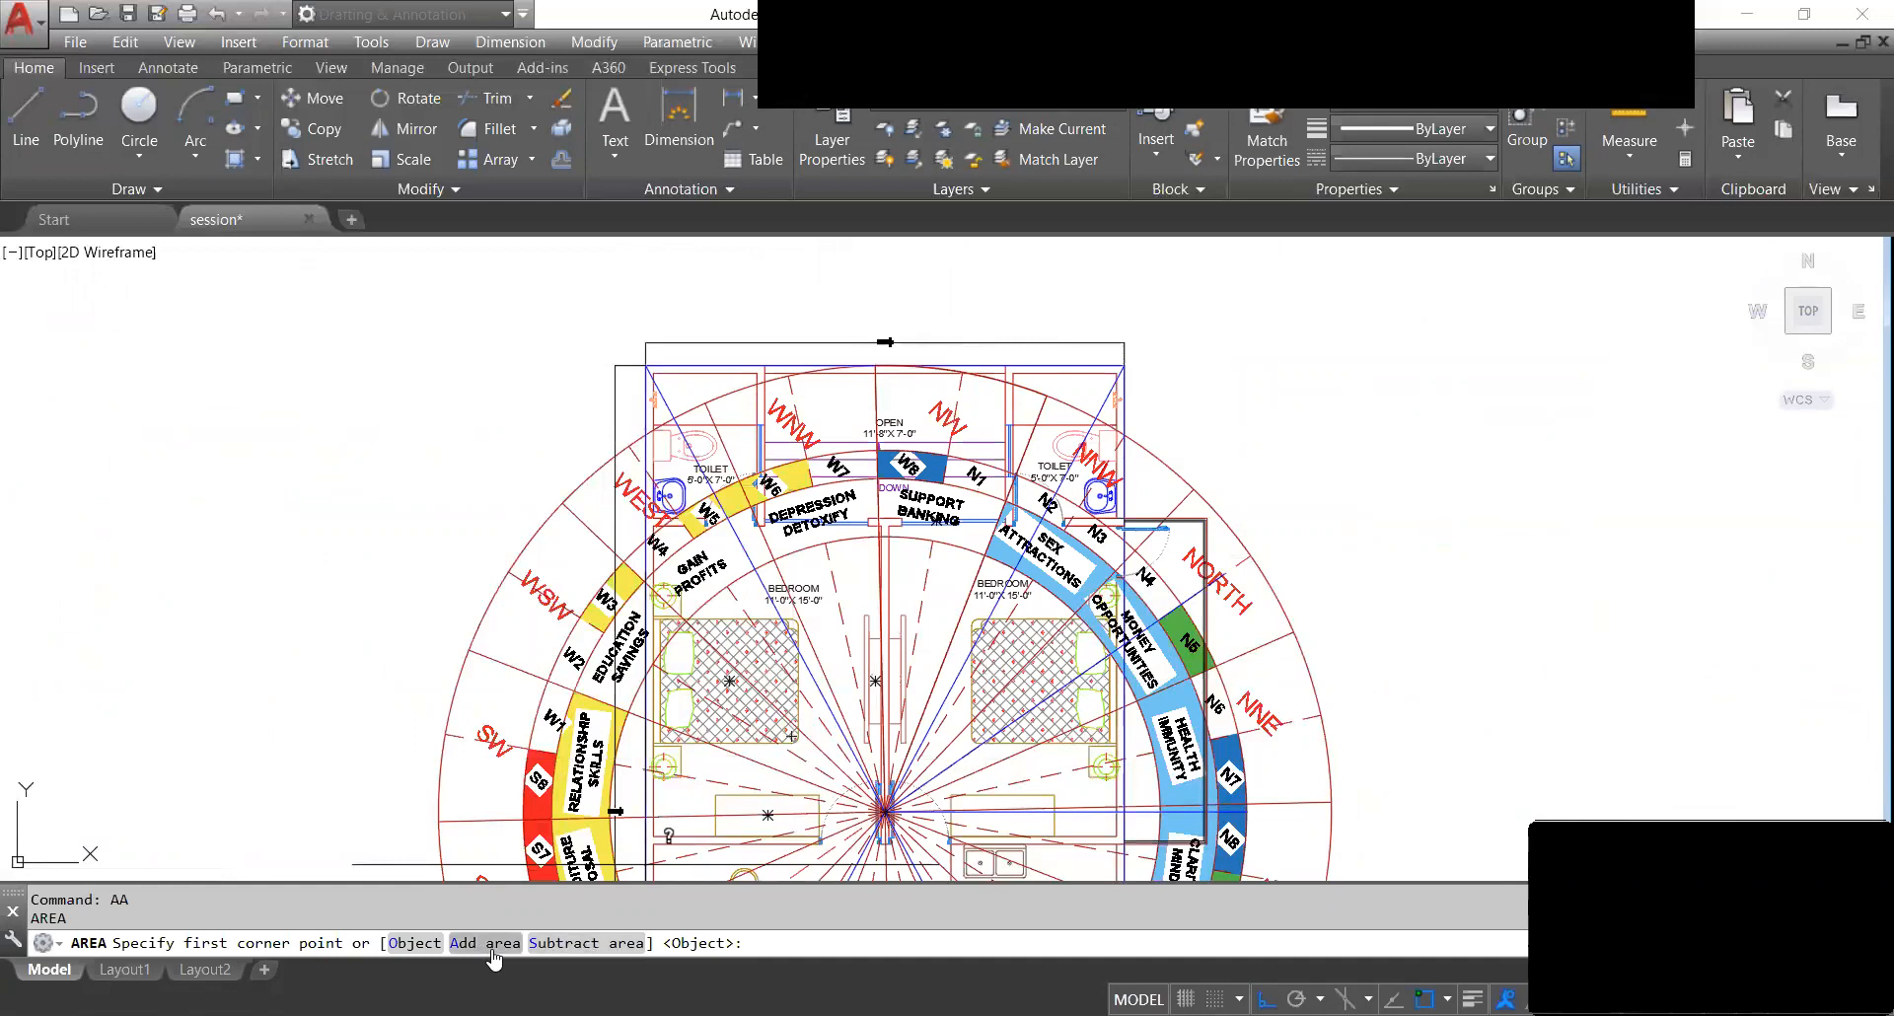
{"action": "left_click", "coordinate": [413, 942]}
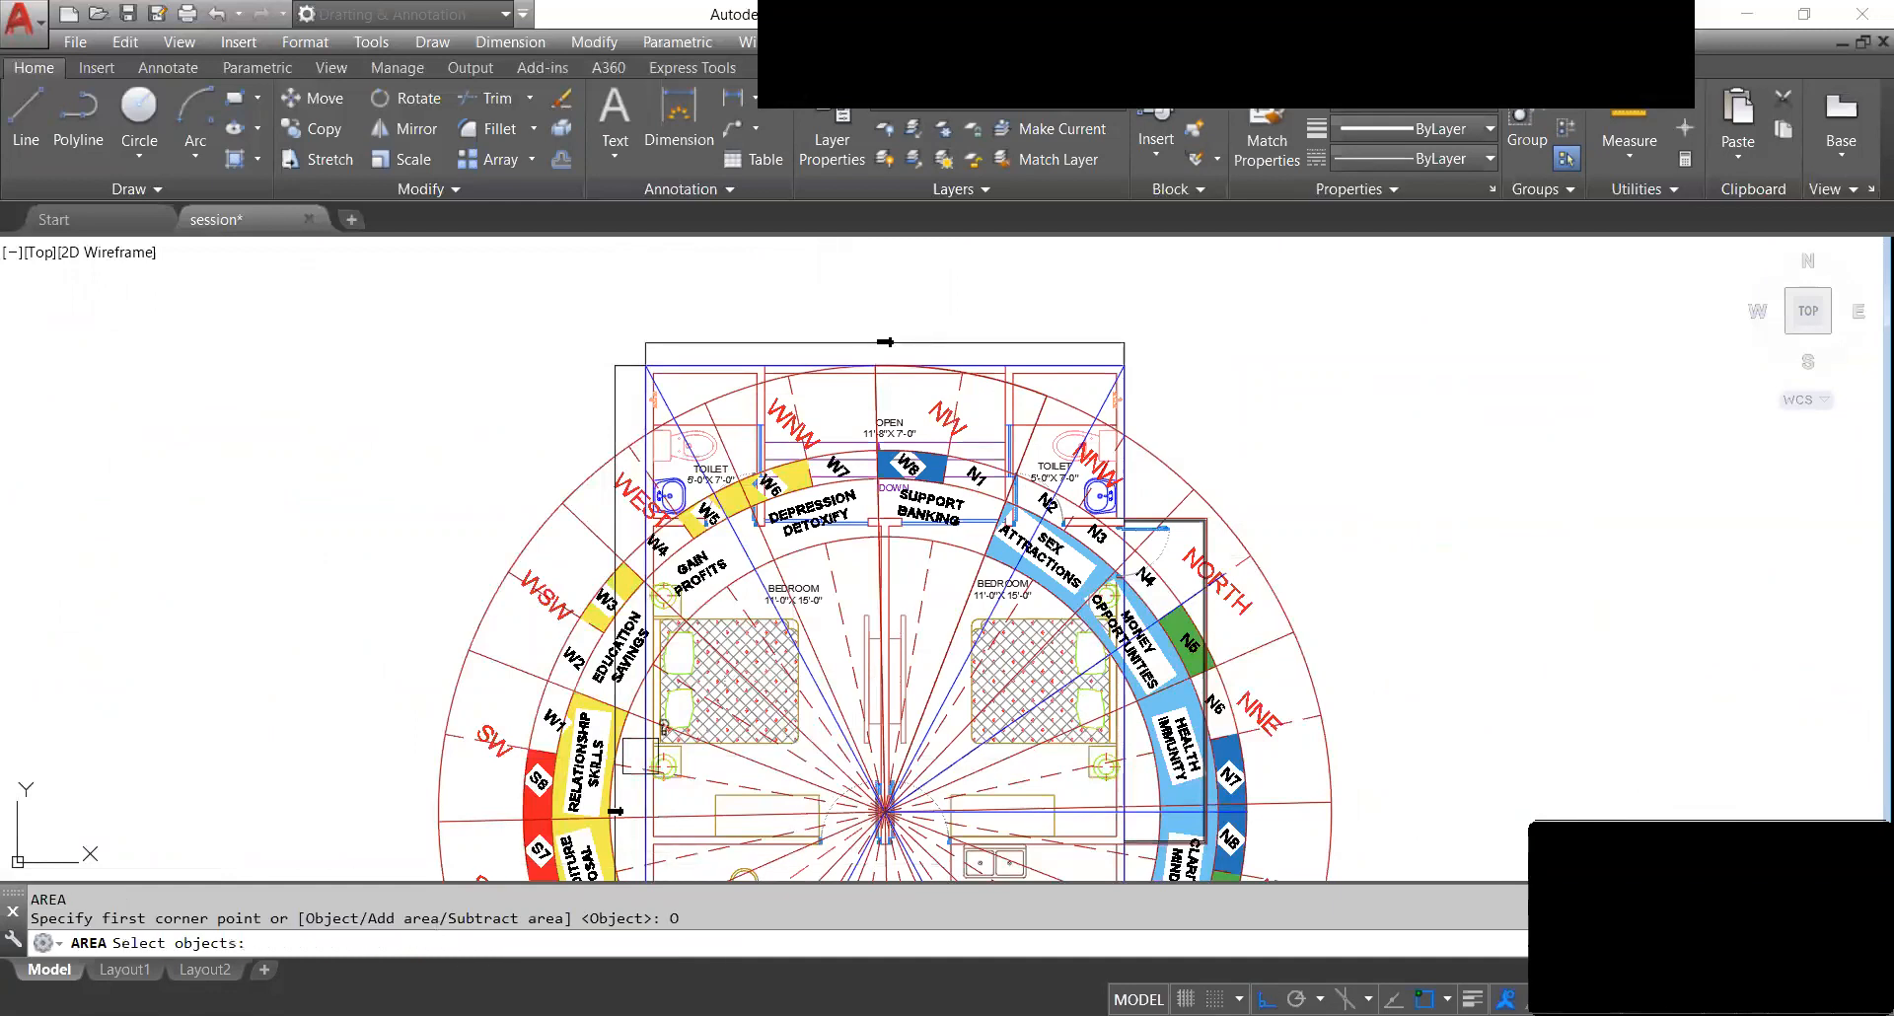
{"action": "left_click", "coordinate": [879, 406]}
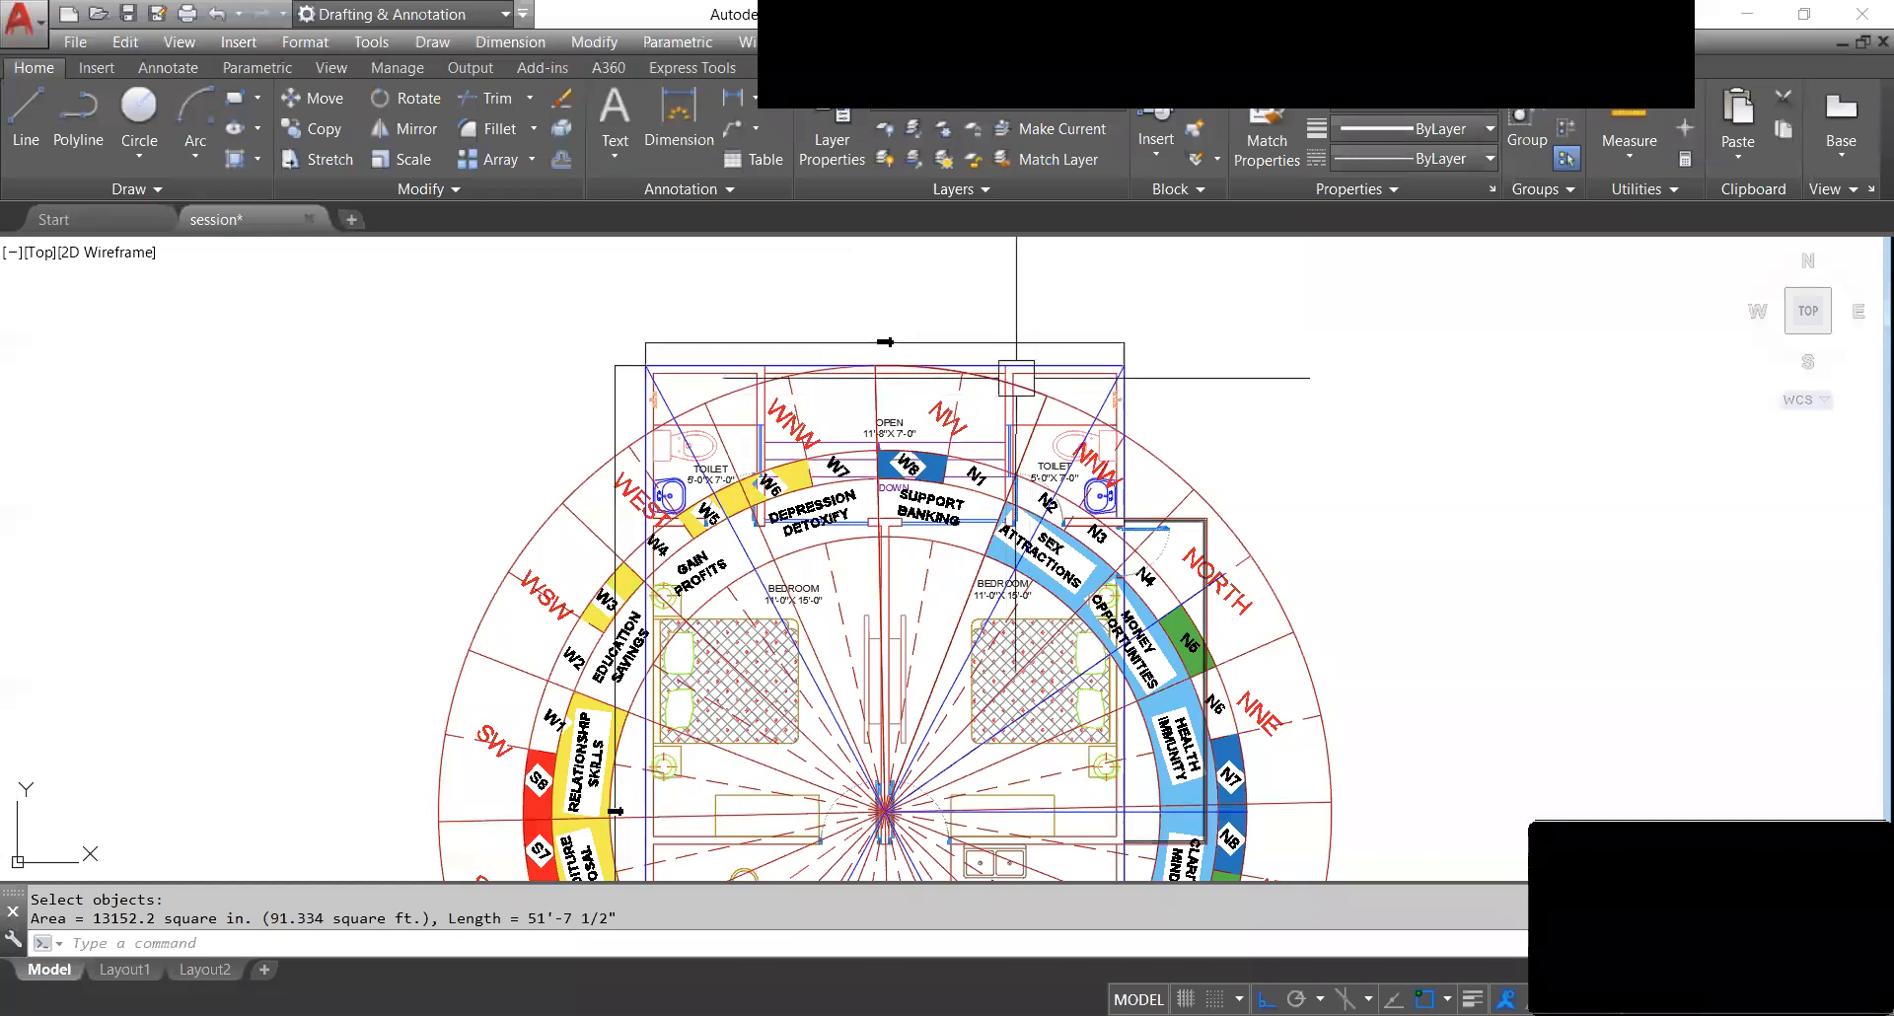
{"action": "scroll", "coordinate": [1078, 377], "scroll_direction": "up", "scroll_amount": 2}
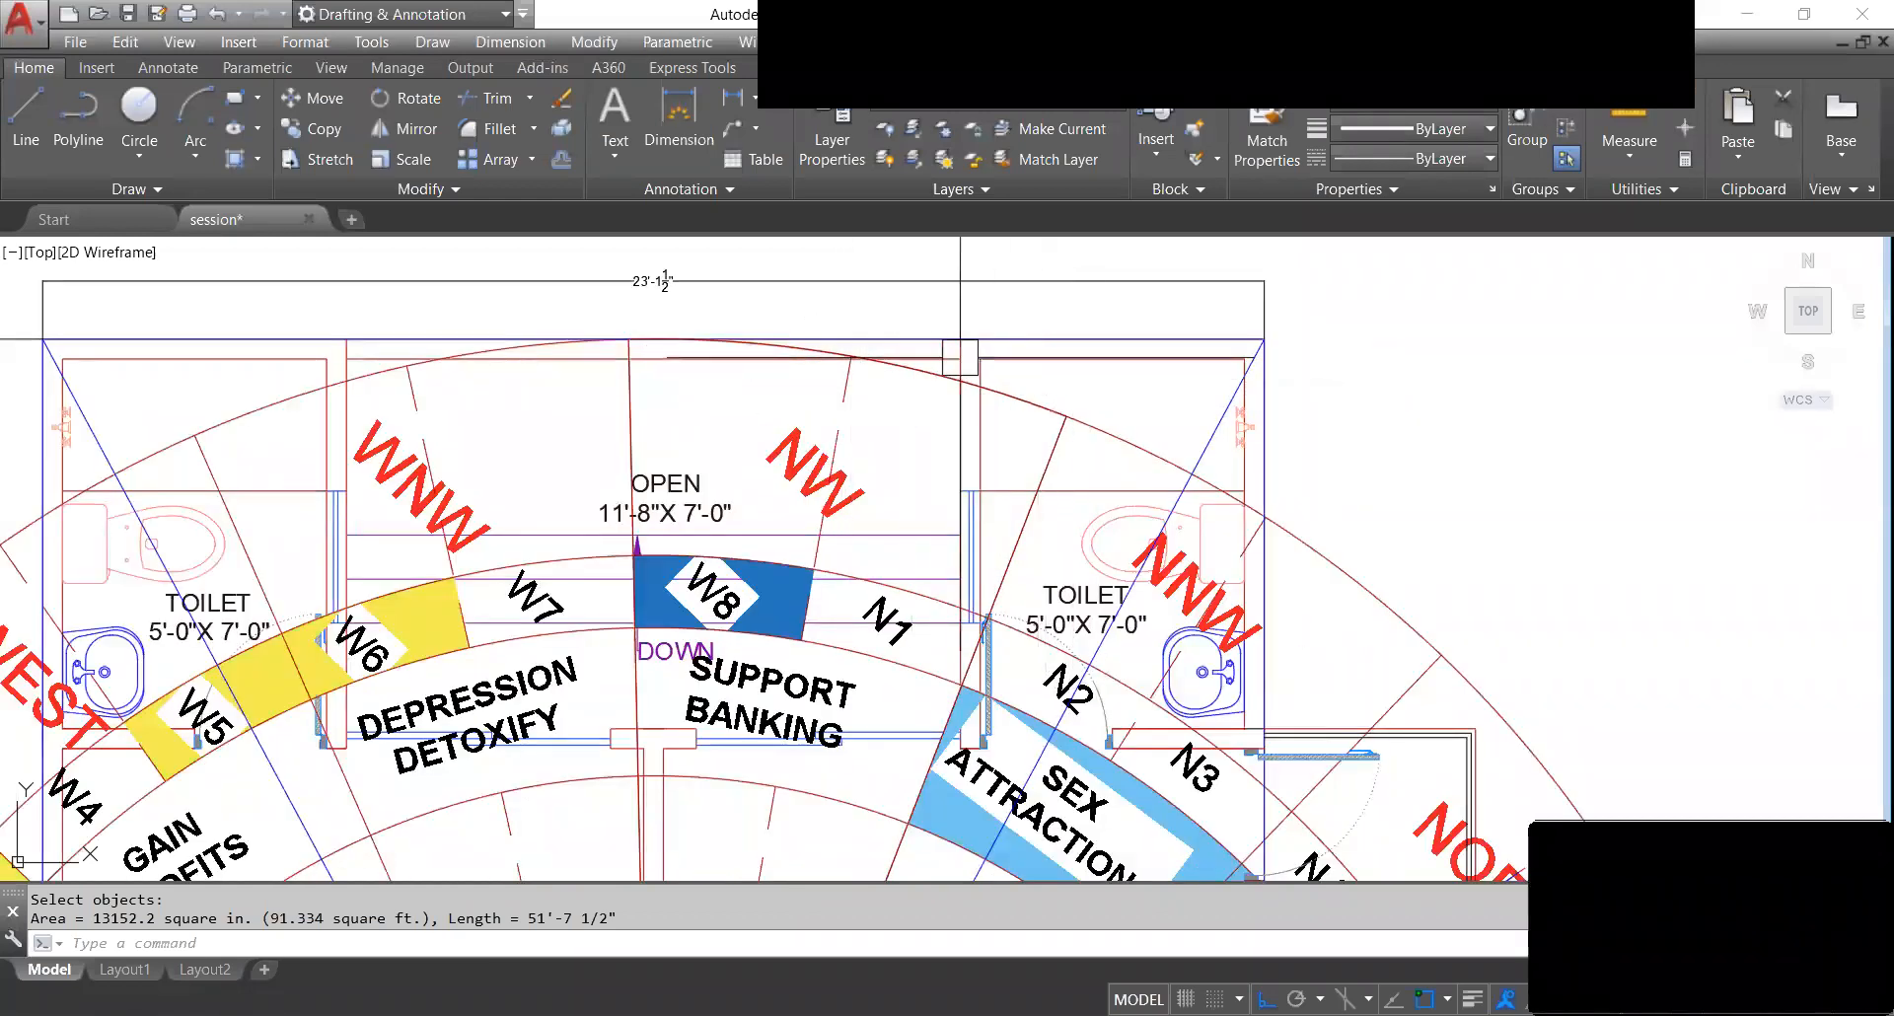
{"action": "scroll", "coordinate": [1055, 359], "scroll_direction": "down", "scroll_amount": 2}
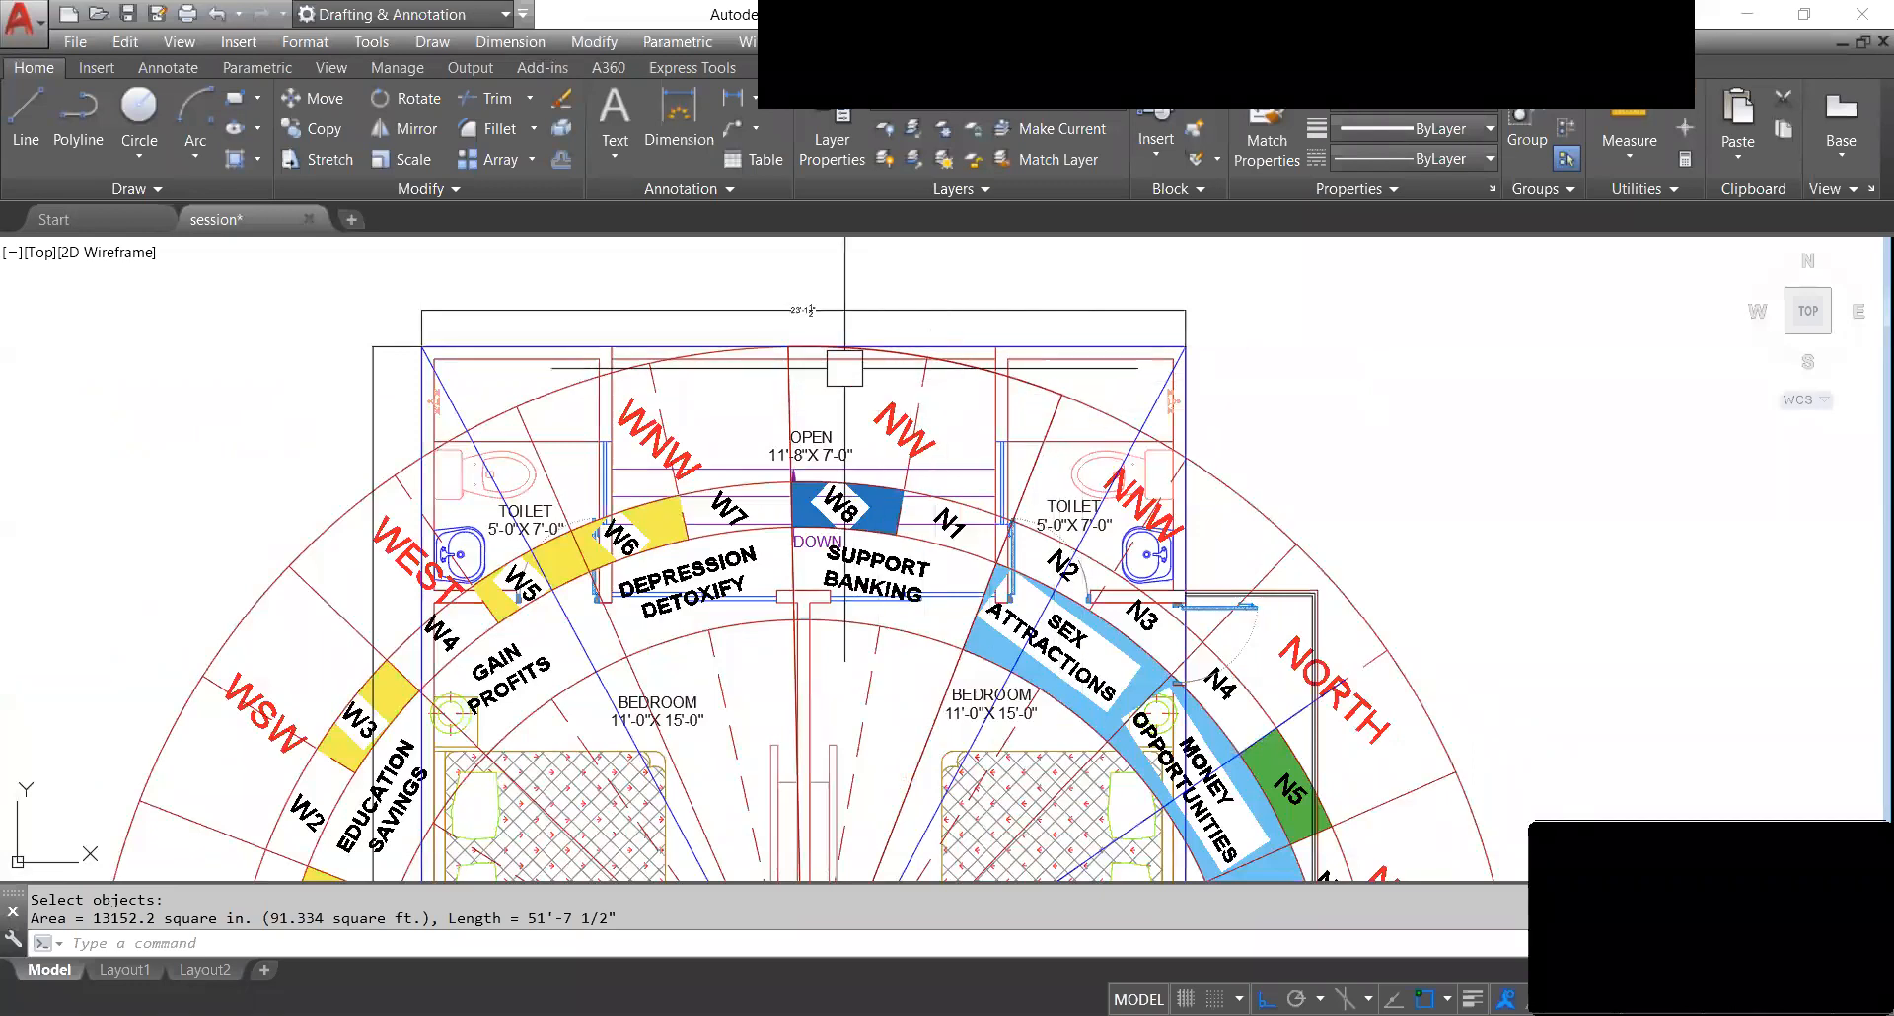
{"action": "scroll", "coordinate": [1024, 325], "scroll_direction": "down", "scroll_amount": 3}
{"action": "scroll", "coordinate": [1053, 374], "scroll_direction": "up", "scroll_amount": 3}
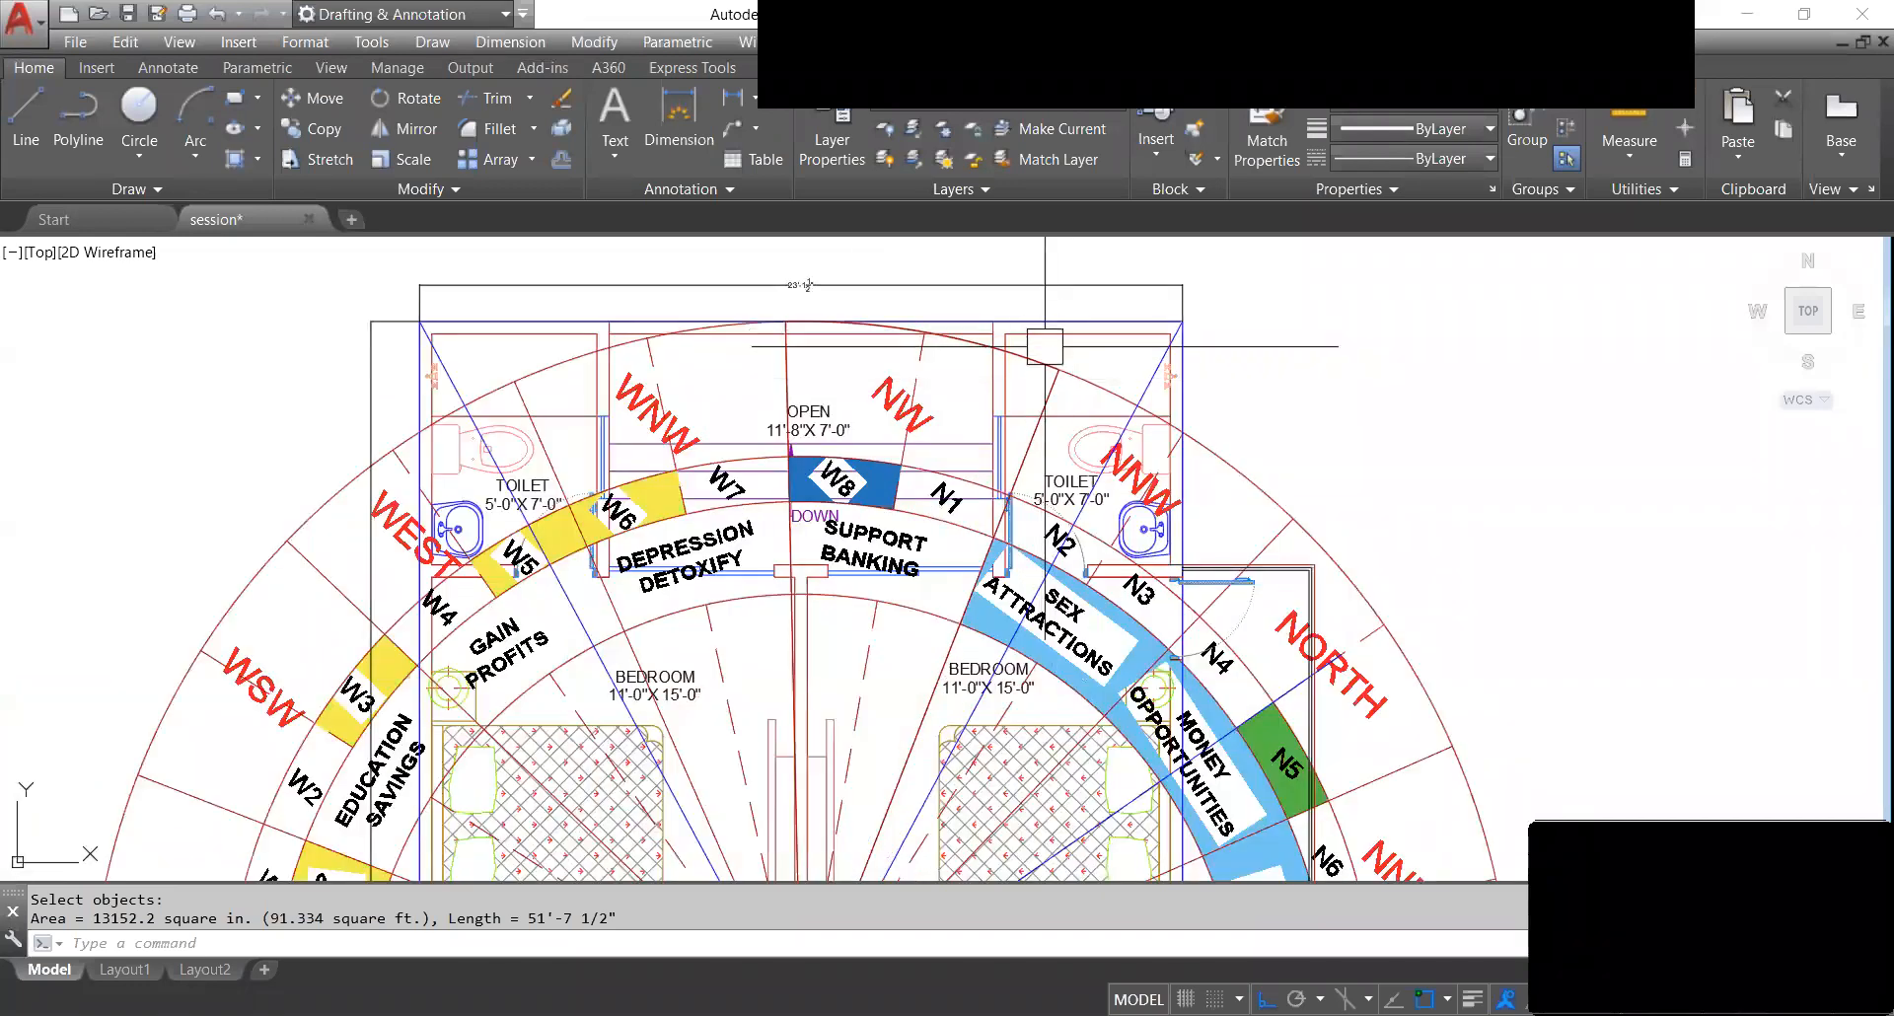
{"action": "scroll", "coordinate": [1045, 346], "scroll_direction": "down", "scroll_amount": 1}
{"action": "scroll", "coordinate": [1062, 364], "scroll_direction": "up", "scroll_amount": 2}
{"action": "scroll", "coordinate": [1116, 351], "scroll_direction": "down", "scroll_amount": 3}
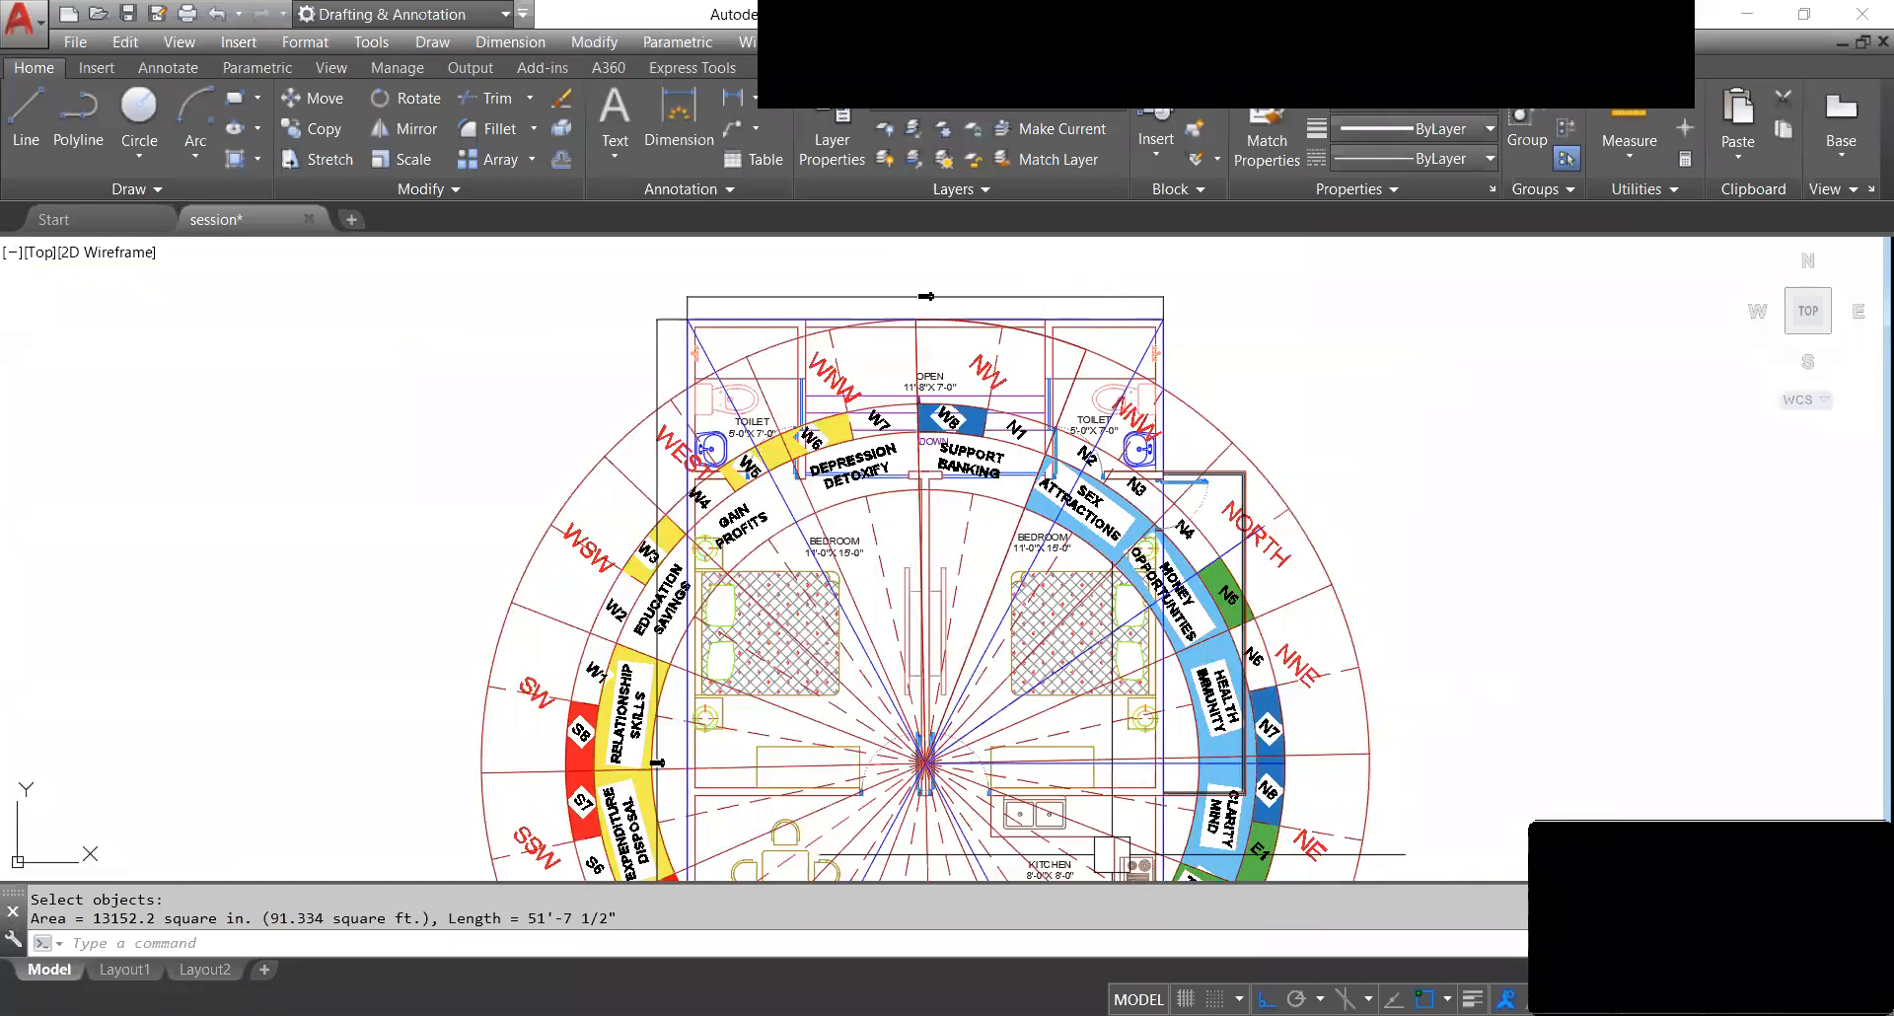
{"action": "scroll", "coordinate": [1064, 371], "scroll_direction": "down", "scroll_amount": 2}
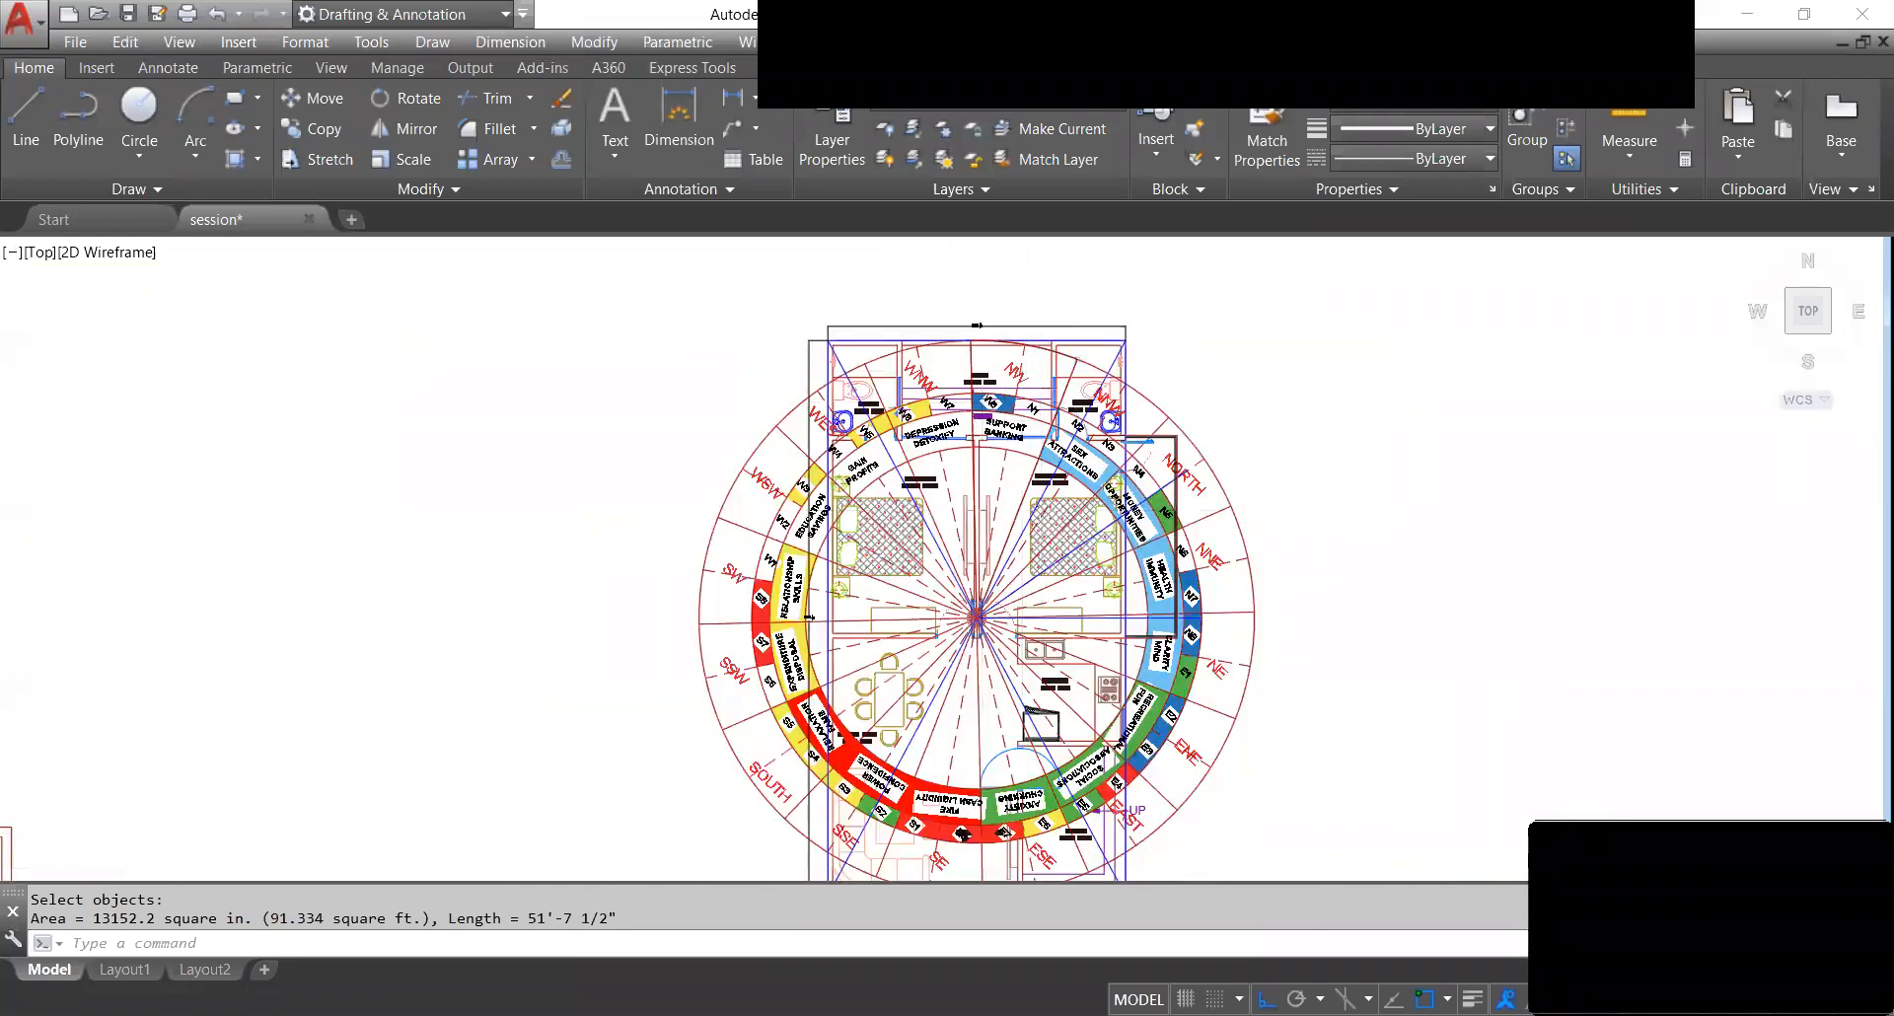
{"action": "scroll", "coordinate": [981, 325], "scroll_direction": "up", "scroll_amount": 3}
{"action": "scroll", "coordinate": [1046, 346], "scroll_direction": "down", "scroll_amount": 4}
{"action": "scroll", "coordinate": [1050, 345], "scroll_direction": "up", "scroll_amount": 1}
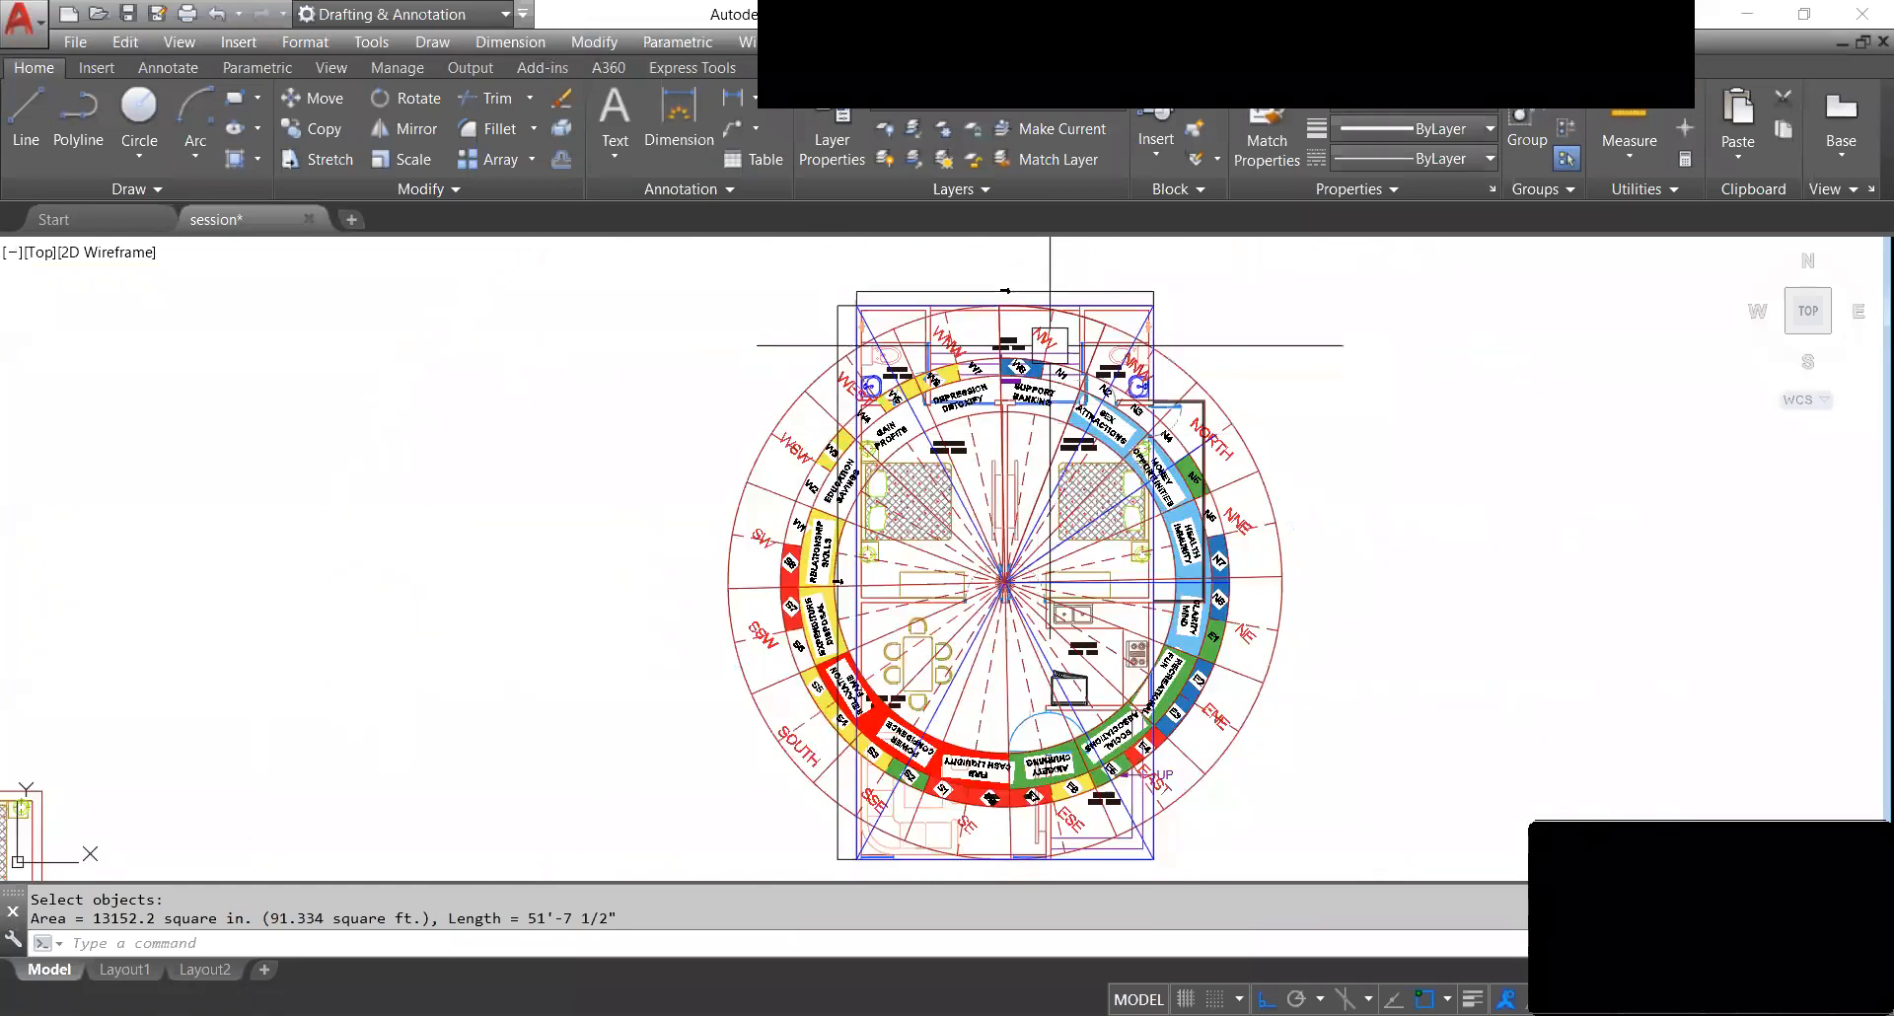
{"action": "scroll", "coordinate": [1054, 348], "scroll_direction": "up", "scroll_amount": 2}
{"action": "scroll", "coordinate": [1057, 351], "scroll_direction": "down", "scroll_amount": 4}
{"action": "scroll", "coordinate": [1057, 351], "scroll_direction": "up", "scroll_amount": 4}
{"action": "scroll", "coordinate": [1091, 353], "scroll_direction": "down", "scroll_amount": 1}
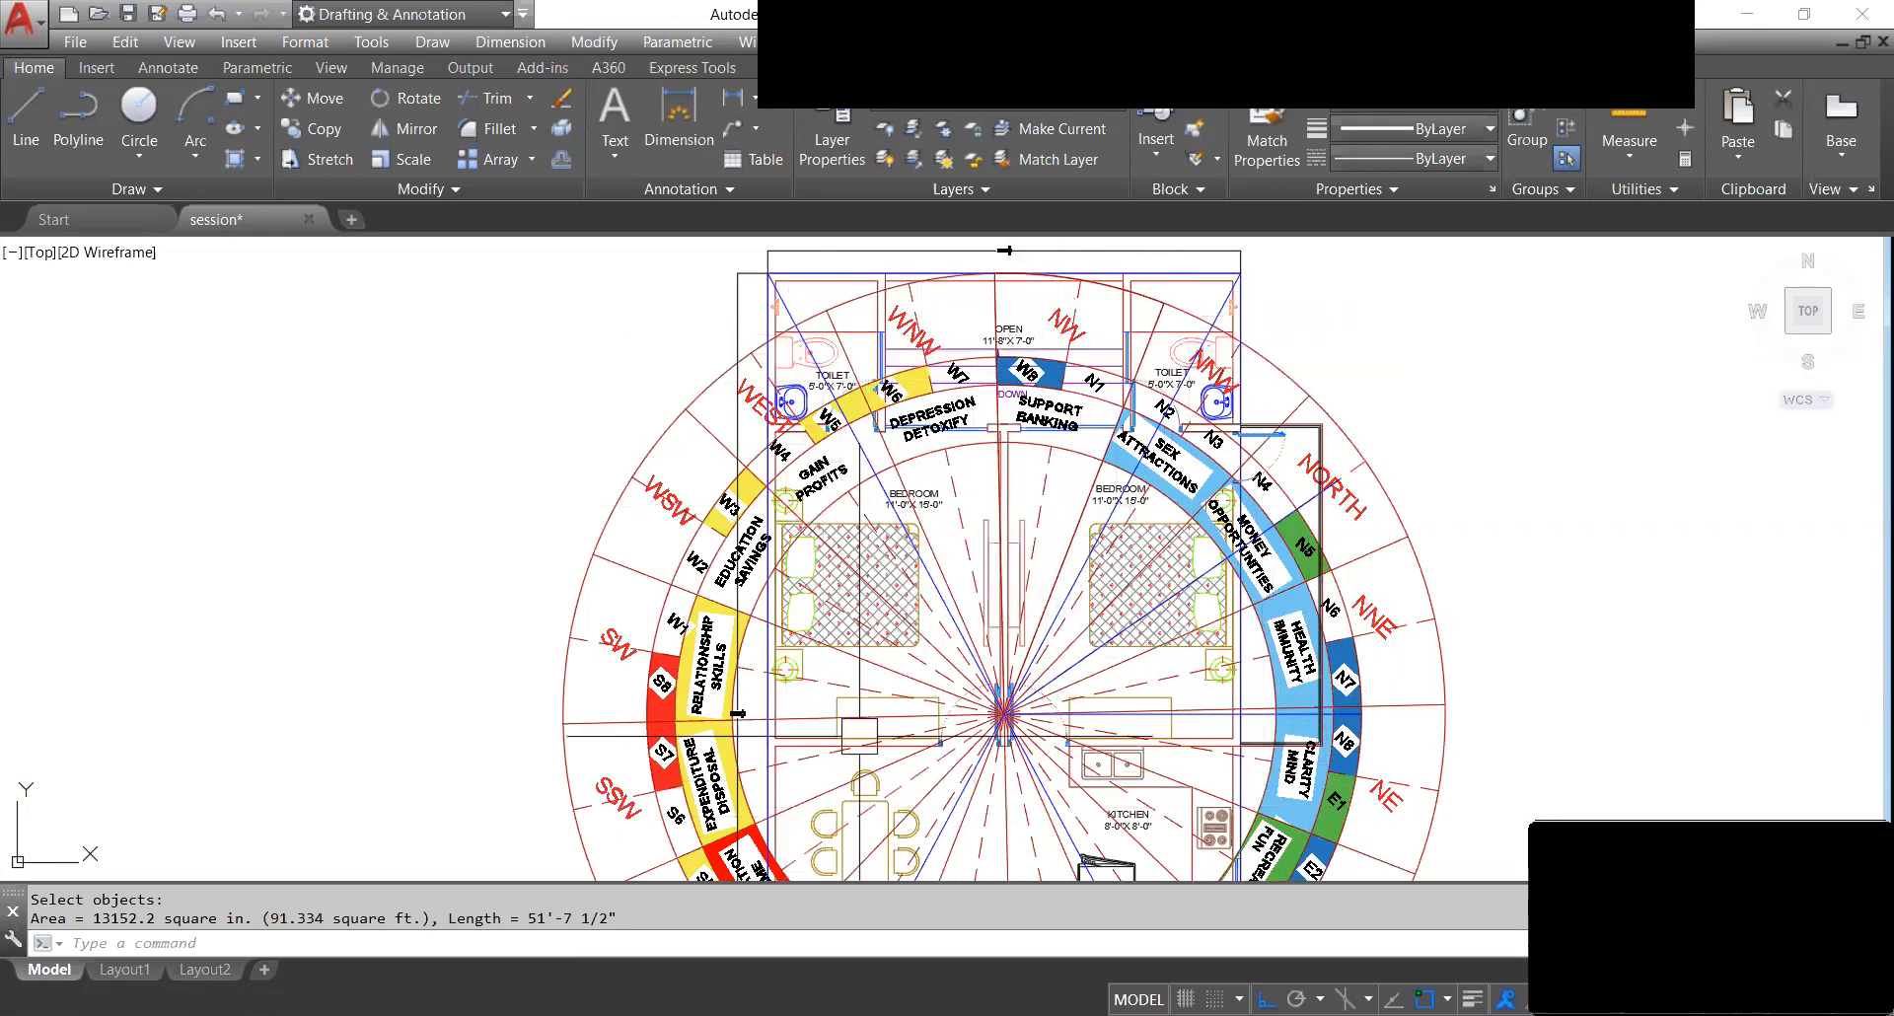
Start rotating the NW zone outline, using the wheel's centre as the base point.
{"action": "left_click", "coordinate": [1121, 293]}
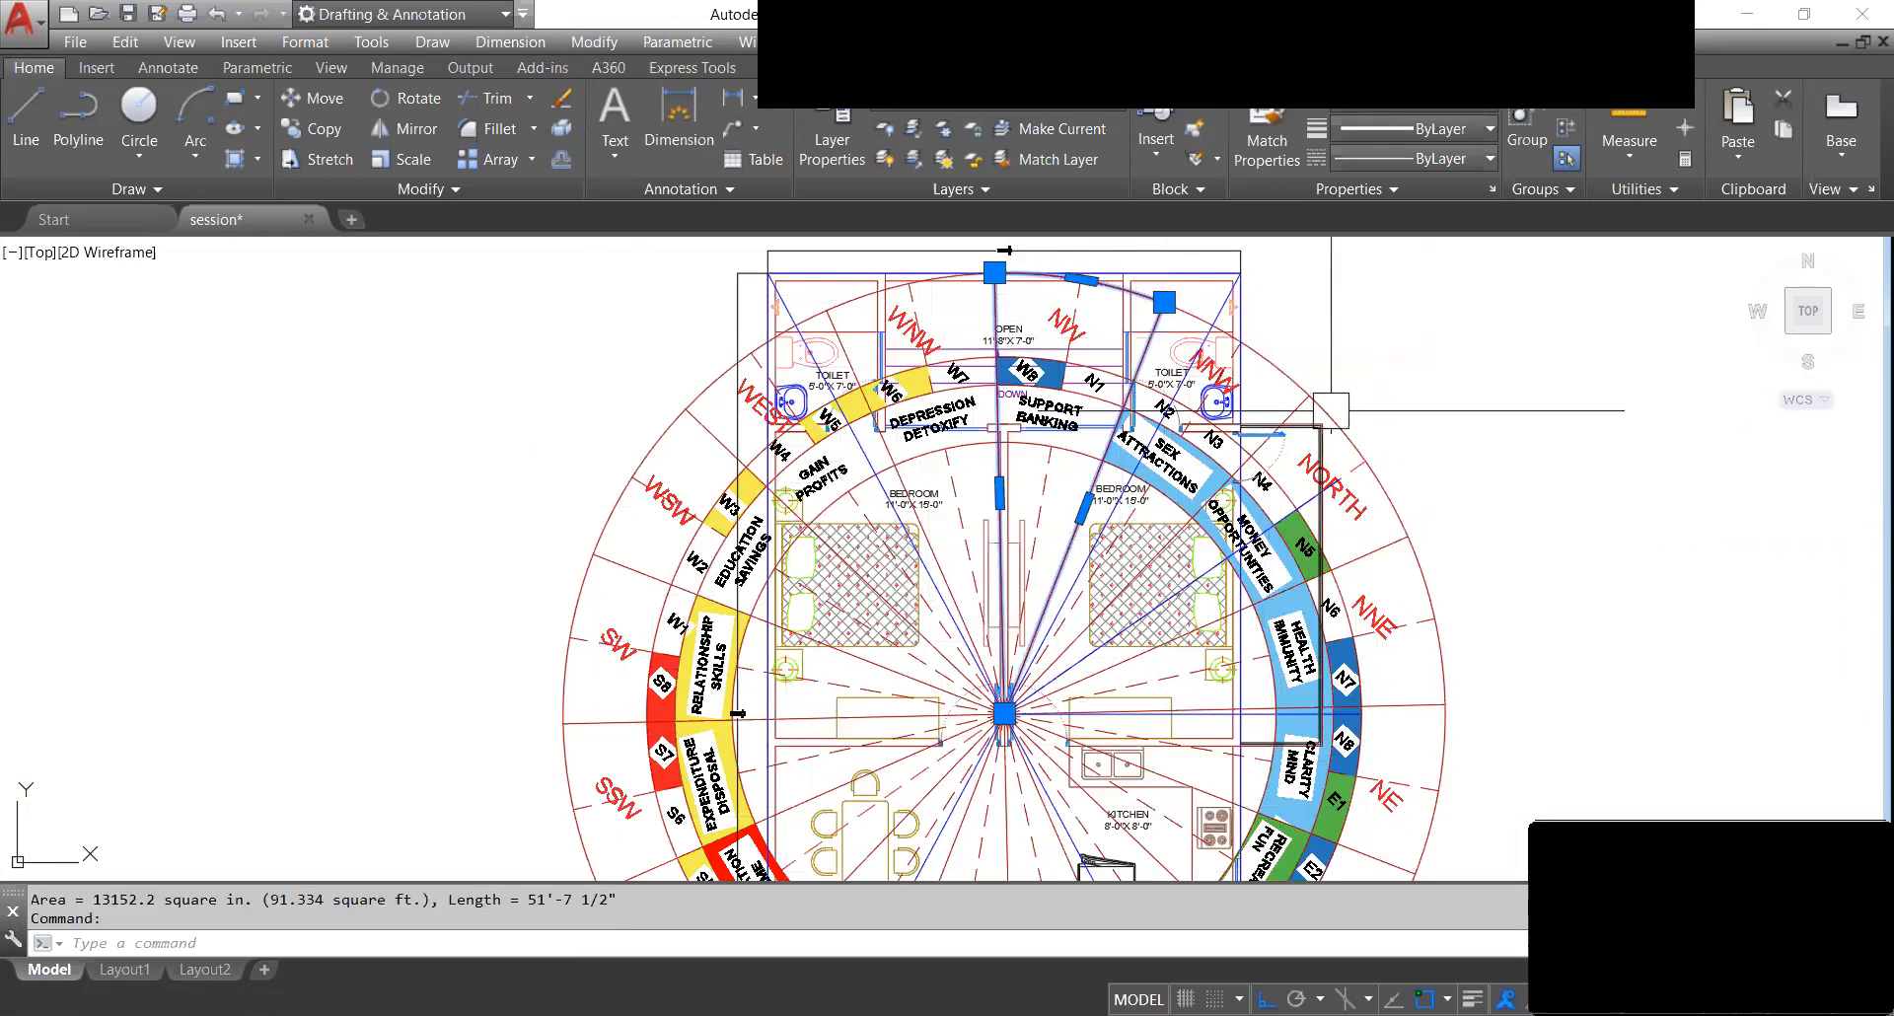
{"action": "scroll", "coordinate": [1017, 710], "scroll_direction": "up", "scroll_amount": 4}
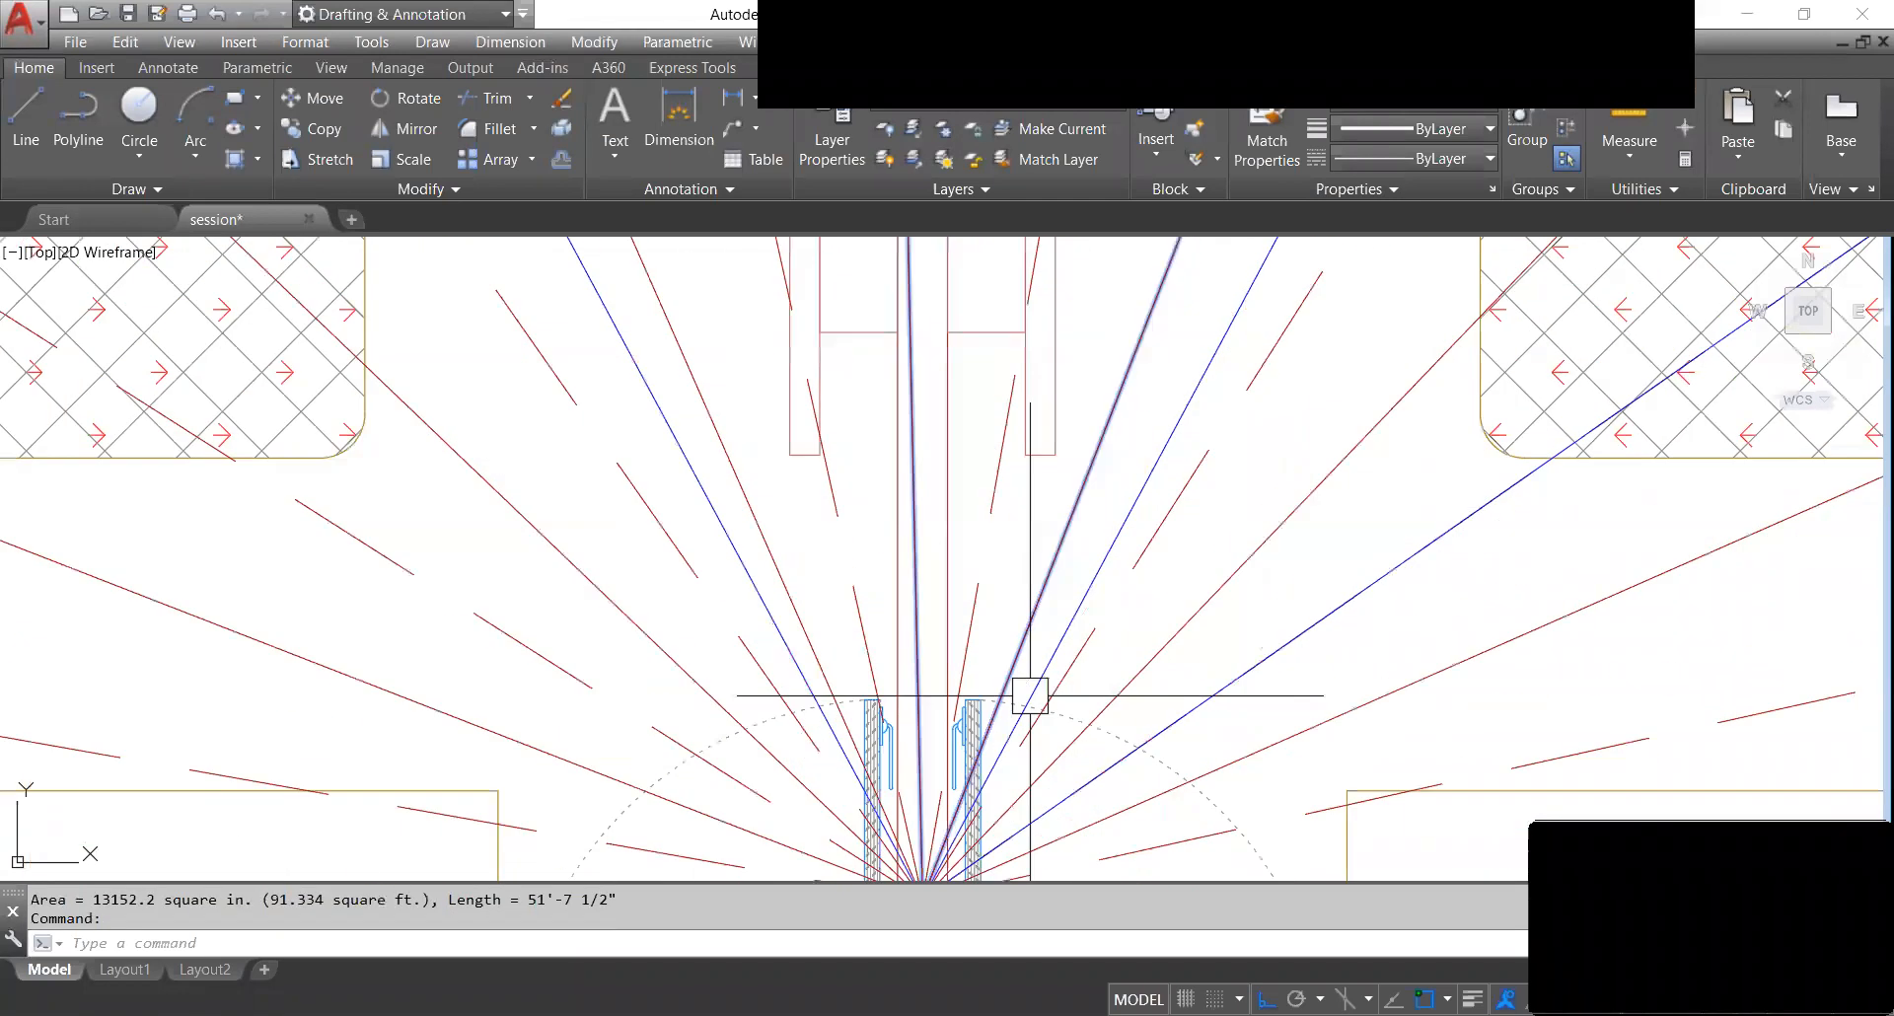
{"action": "scroll", "coordinate": [1024, 601], "scroll_direction": "down", "scroll_amount": 2}
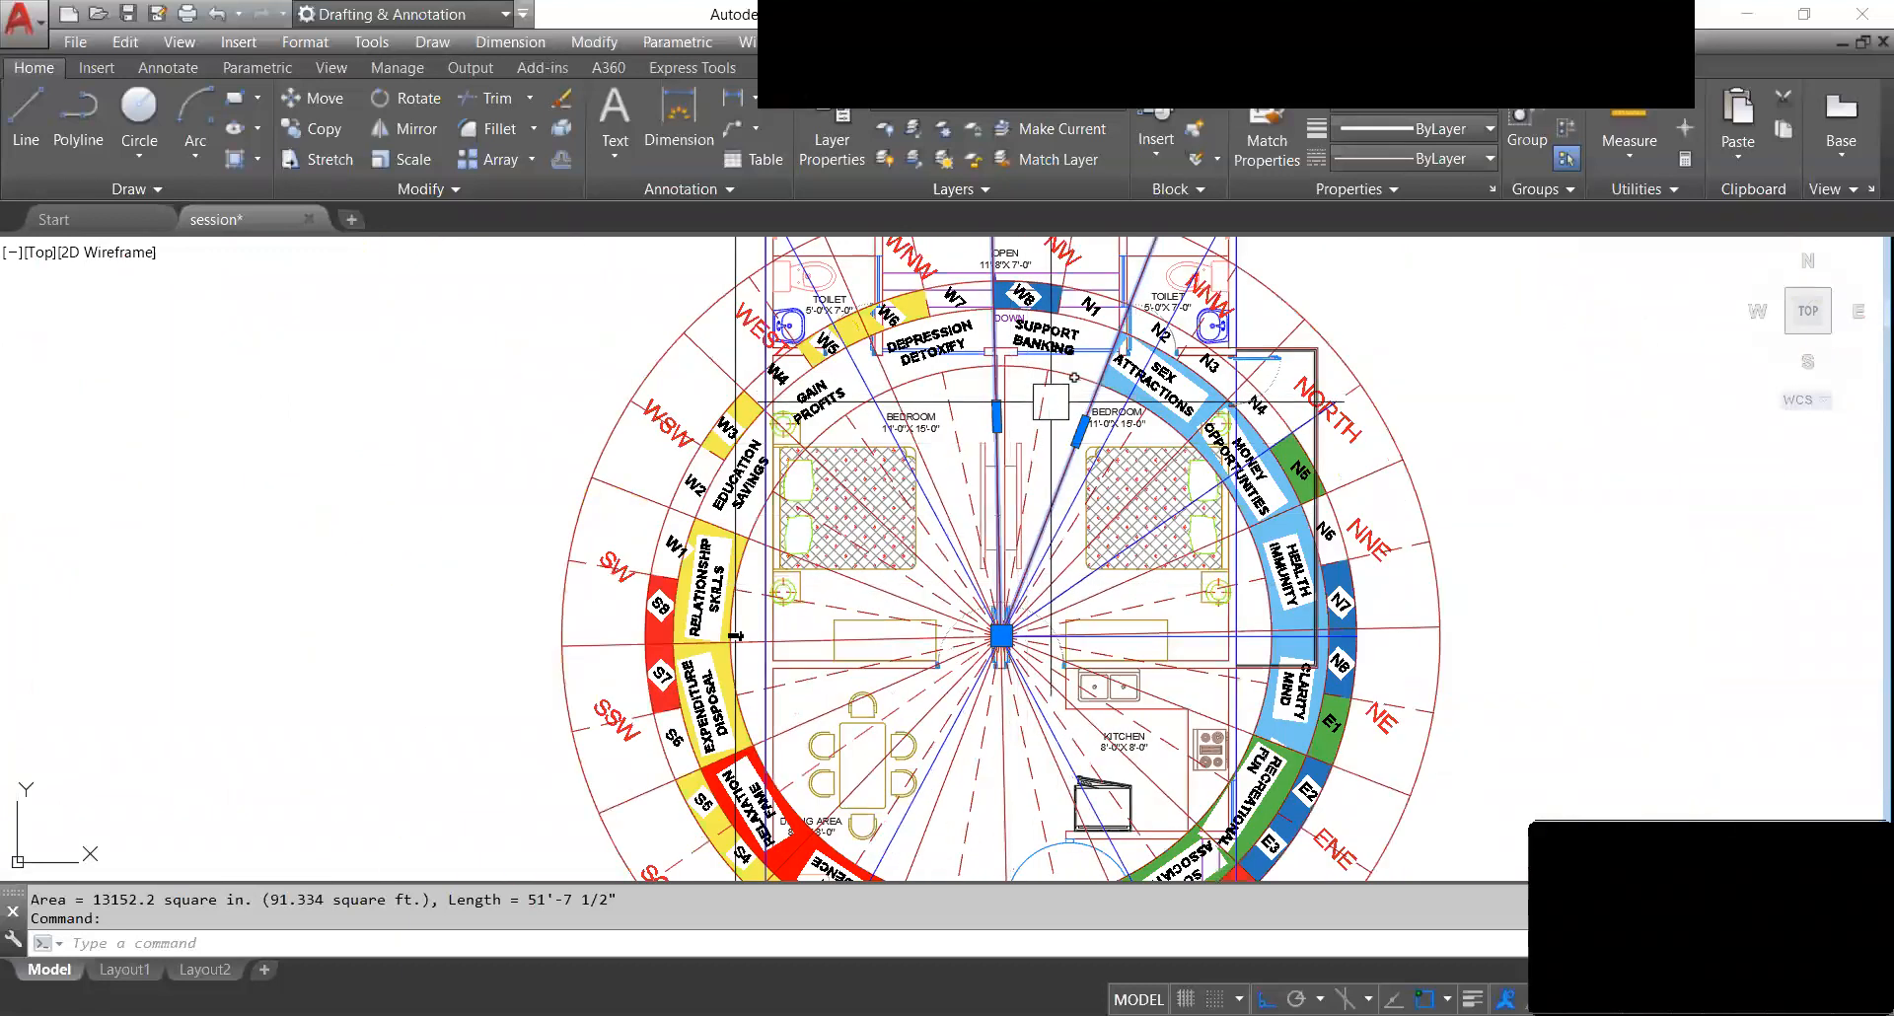
{"action": "middle_click_drag", "start_coordinate": [1050, 393], "coordinate": [1055, 543]}
{"action": "scroll", "coordinate": [1071, 541], "scroll_direction": "down", "scroll_amount": 1}
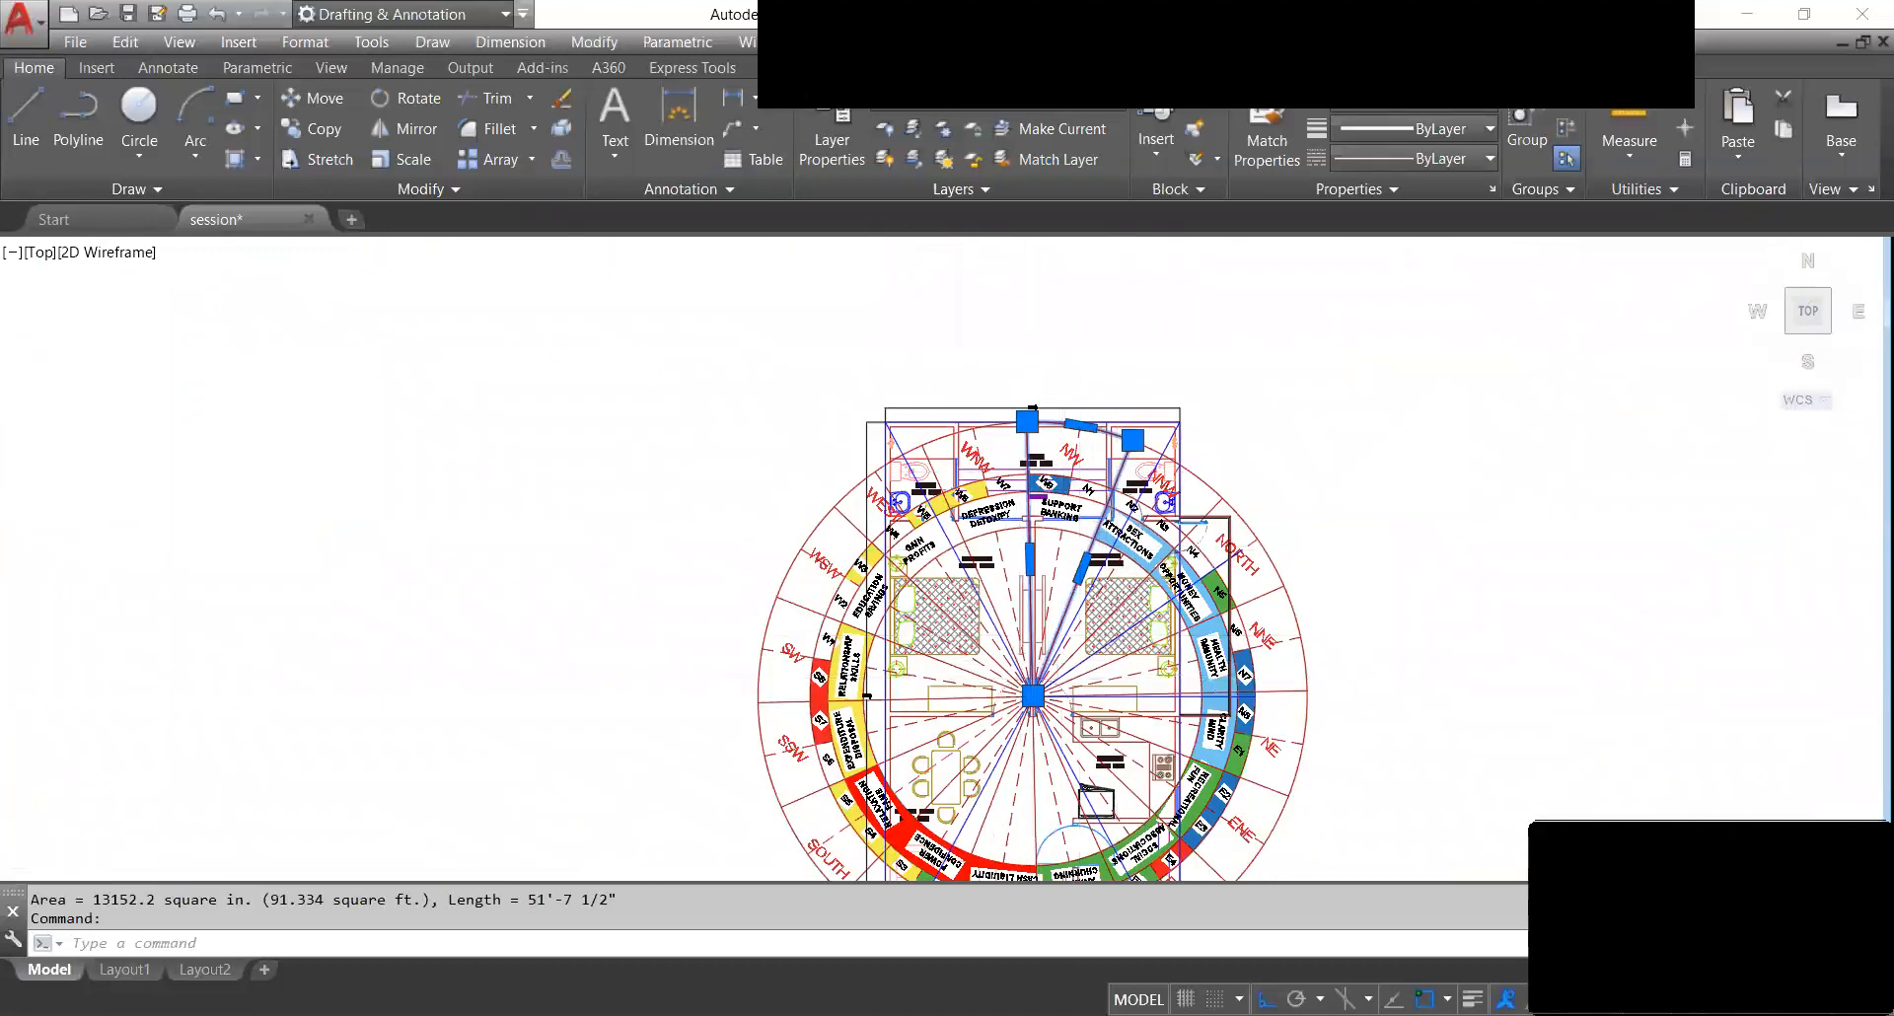
{"action": "scroll", "coordinate": [1040, 548], "scroll_direction": "up", "scroll_amount": 2}
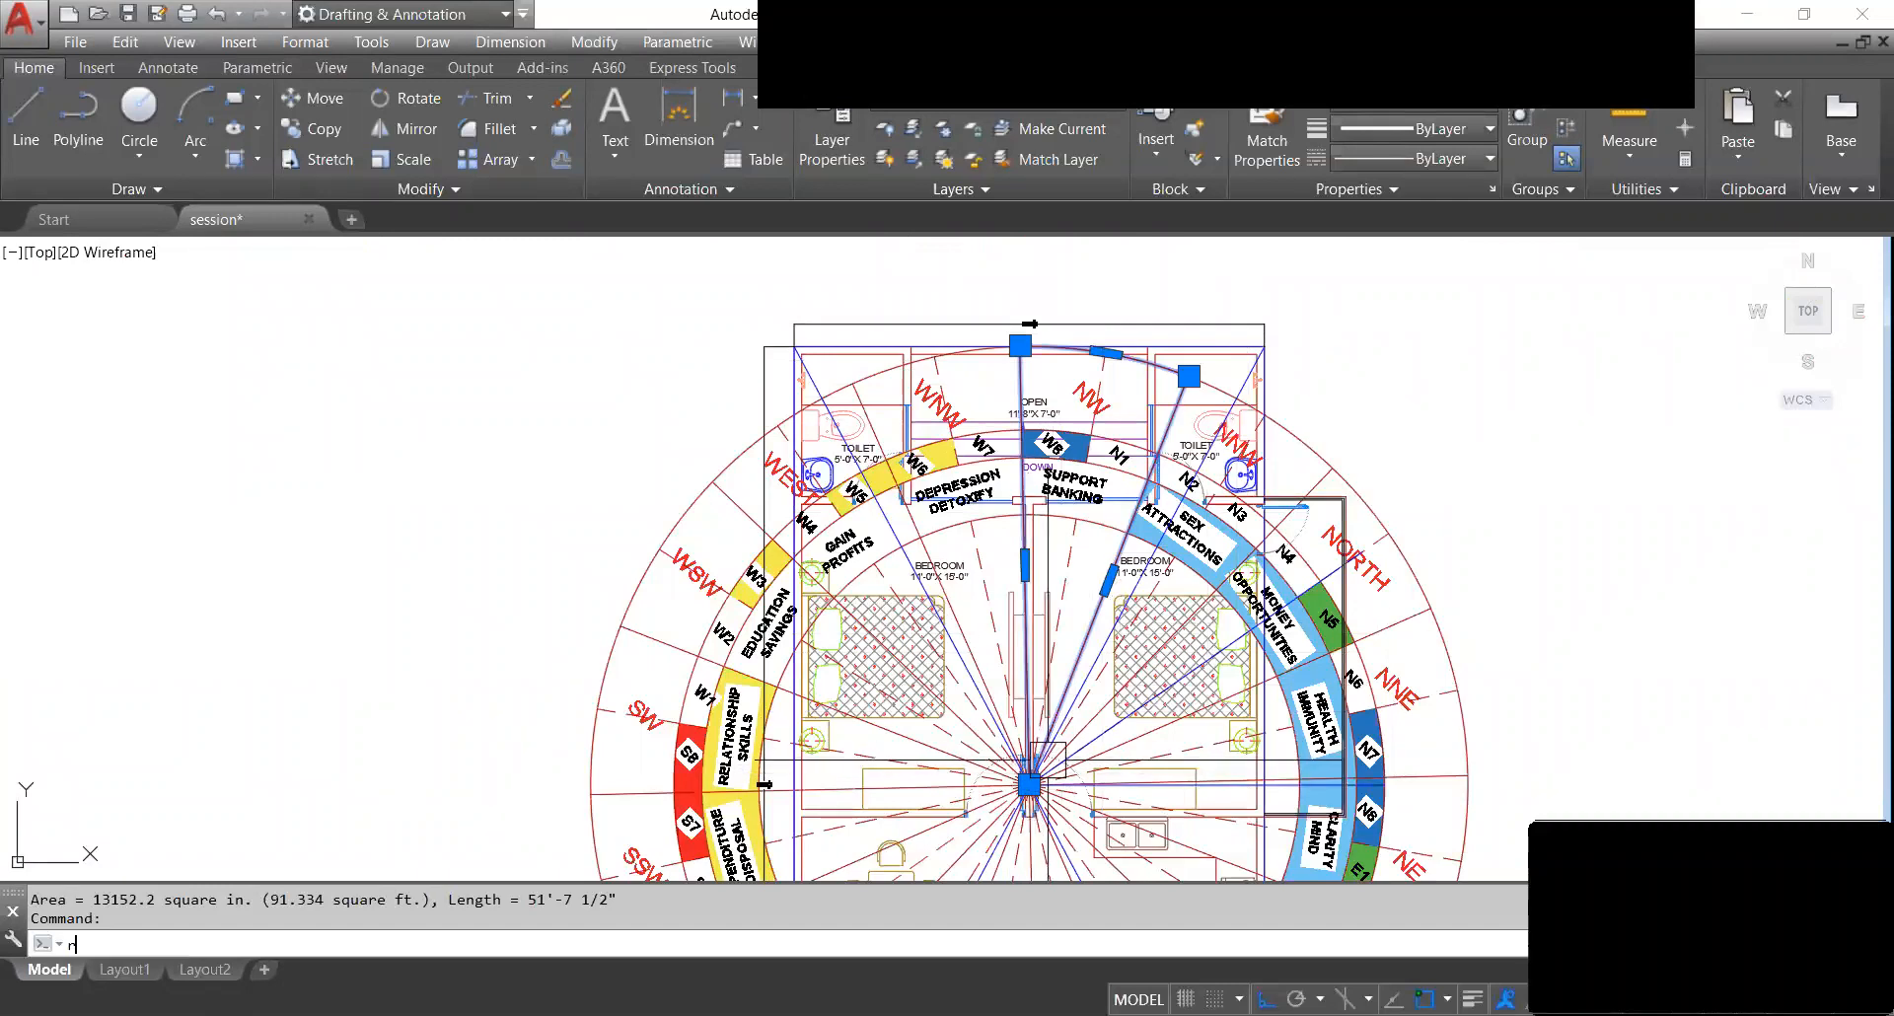
{"action": "key", "text": "Return"}
{"action": "scroll", "coordinate": [1031, 785], "scroll_direction": "up", "scroll_amount": 5}
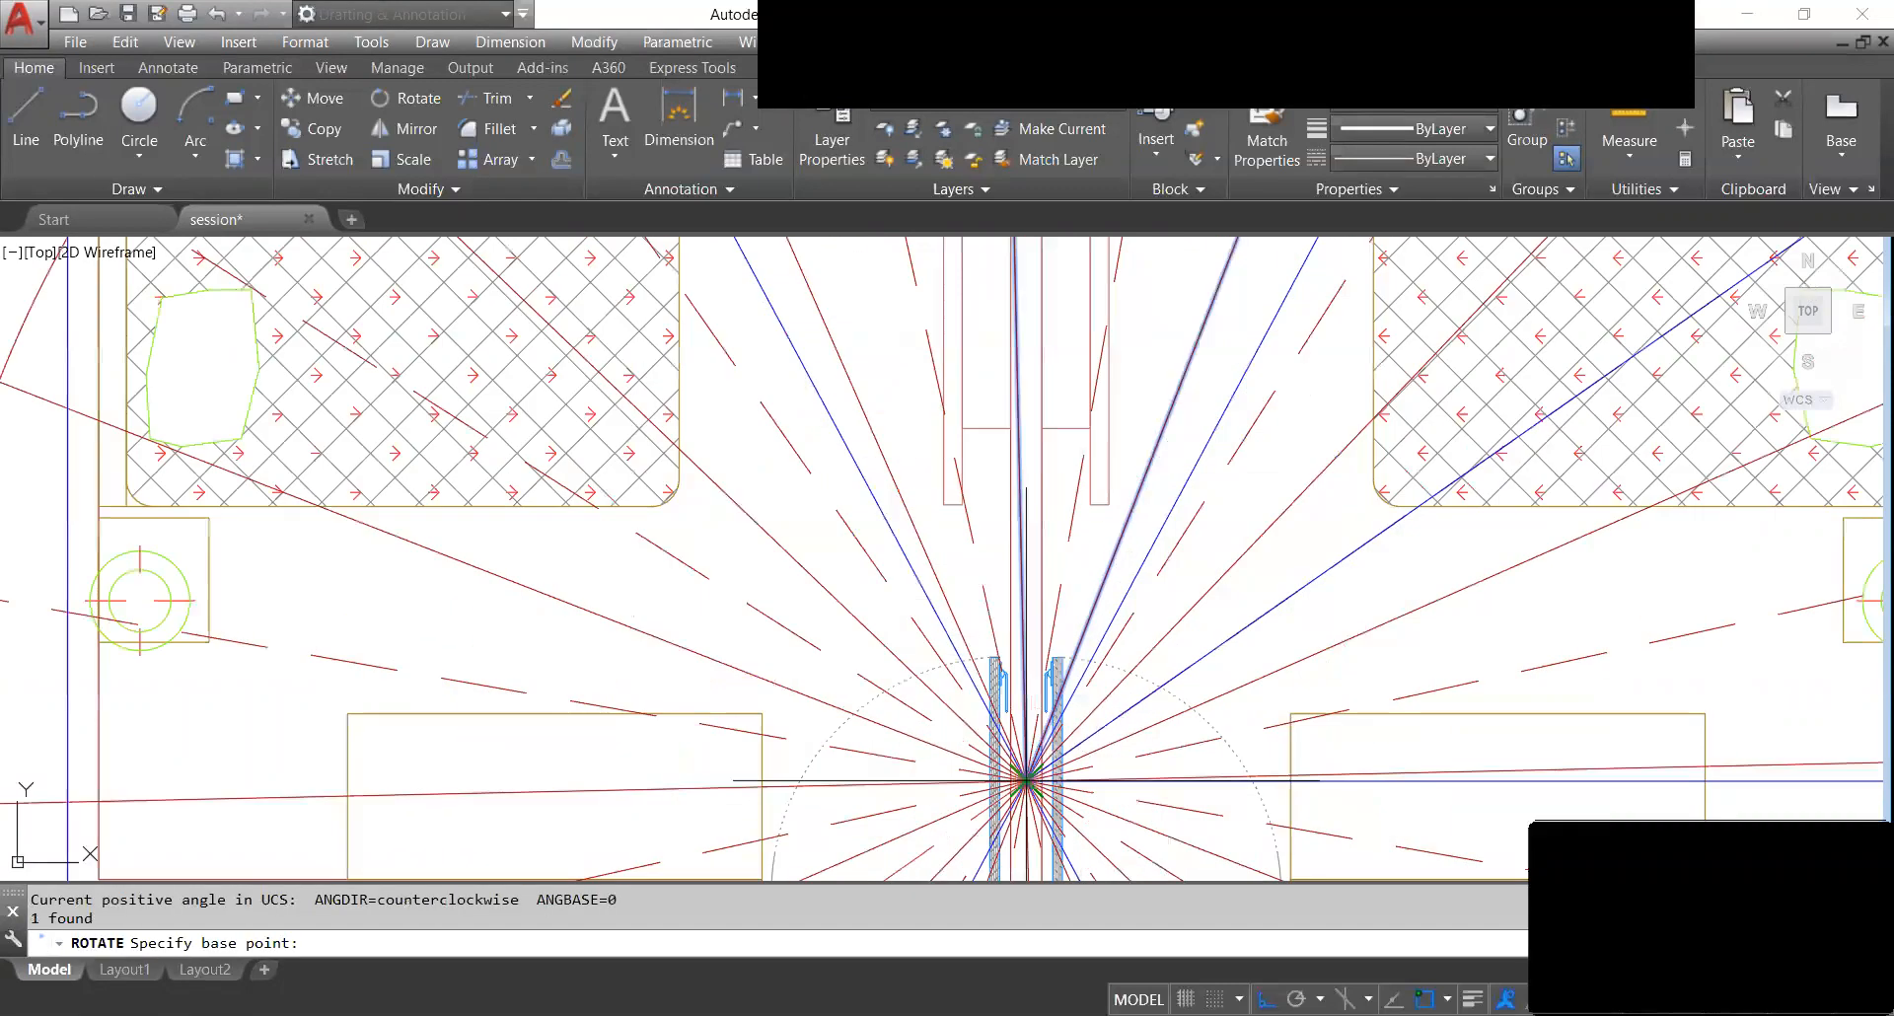
{"action": "left_click", "coordinate": [1024, 777]}
{"action": "scroll", "coordinate": [1021, 659], "scroll_direction": "down", "scroll_amount": 5}
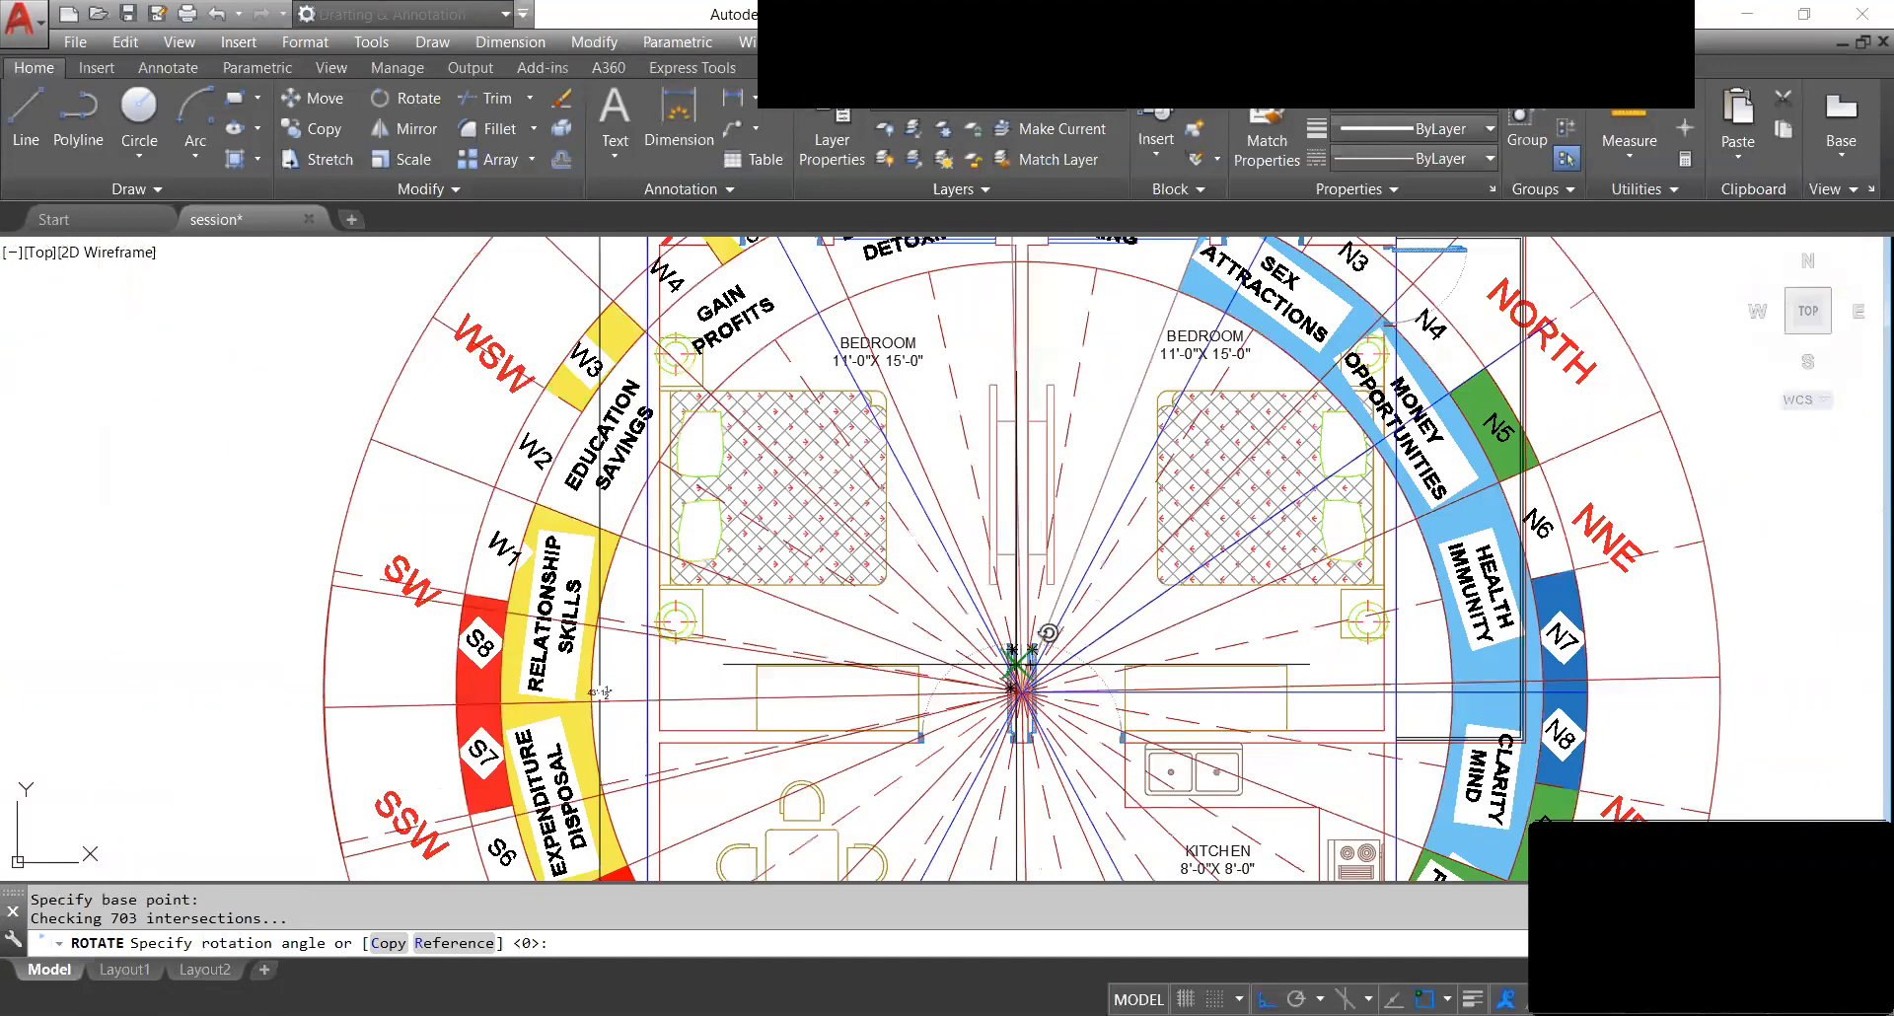
Rotate the outline by reference from the NW–WNW boundary line to the WNW–West boundary's intersection with the outer circle.
{"action": "type", "text": "r"}
{"action": "key", "text": "Return"}
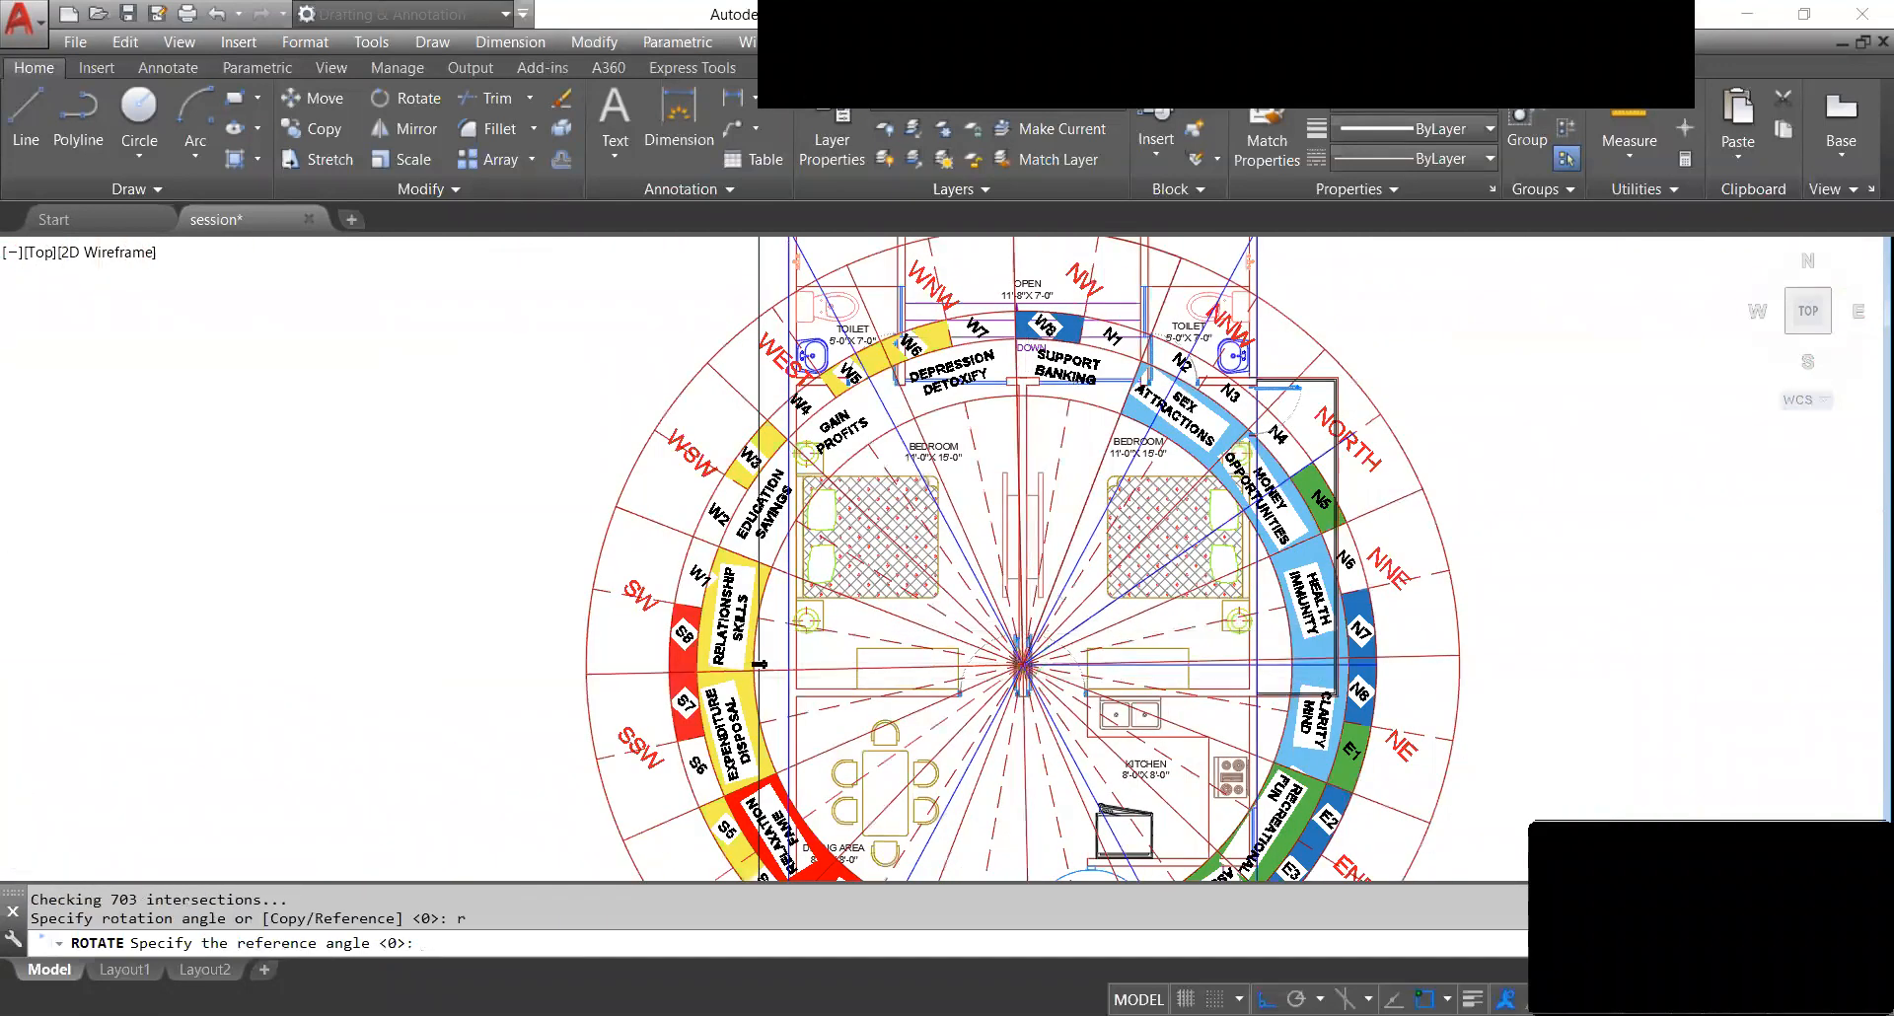
{"action": "scroll", "coordinate": [1024, 656], "scroll_direction": "up", "scroll_amount": 4}
{"action": "left_click", "coordinate": [1009, 617]}
{"action": "scroll", "coordinate": [1011, 656], "scroll_direction": "down", "scroll_amount": 4}
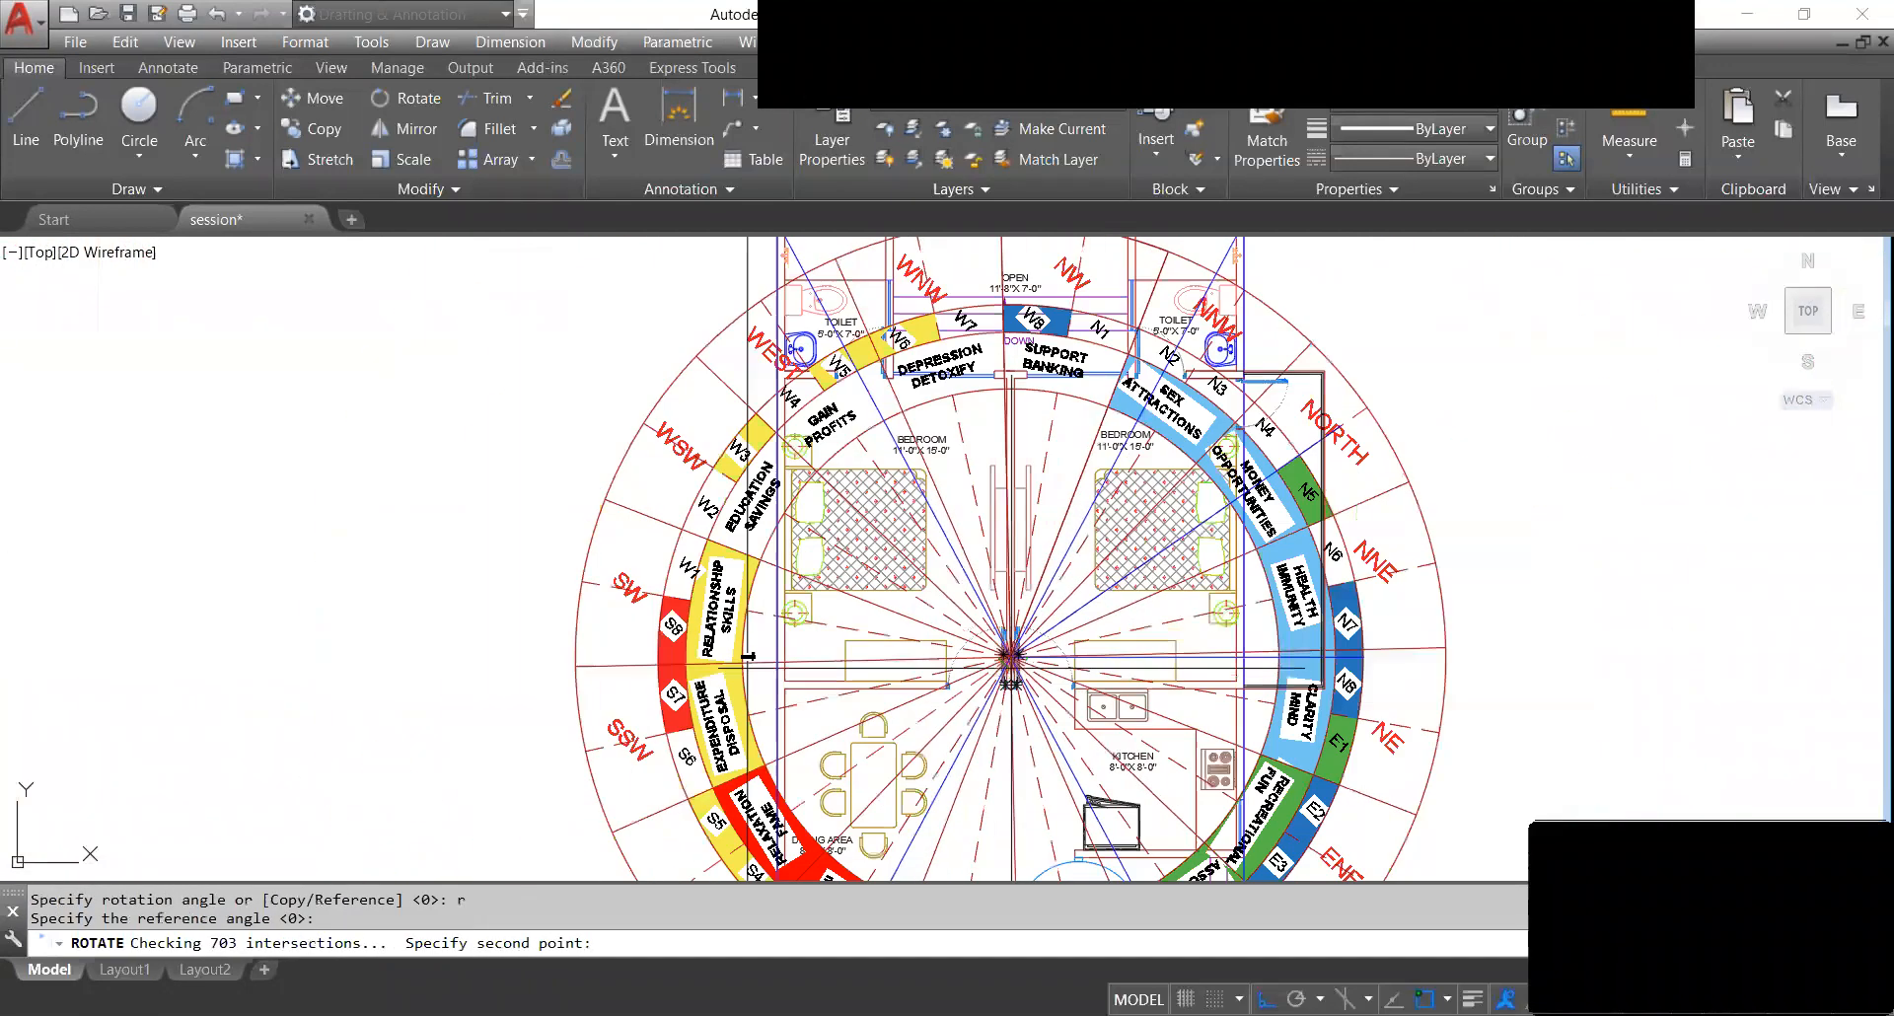
{"action": "middle_click_drag", "start_coordinate": [1032, 403], "coordinate": [1061, 506]}
{"action": "scroll", "coordinate": [1061, 506], "scroll_direction": "up", "scroll_amount": 5}
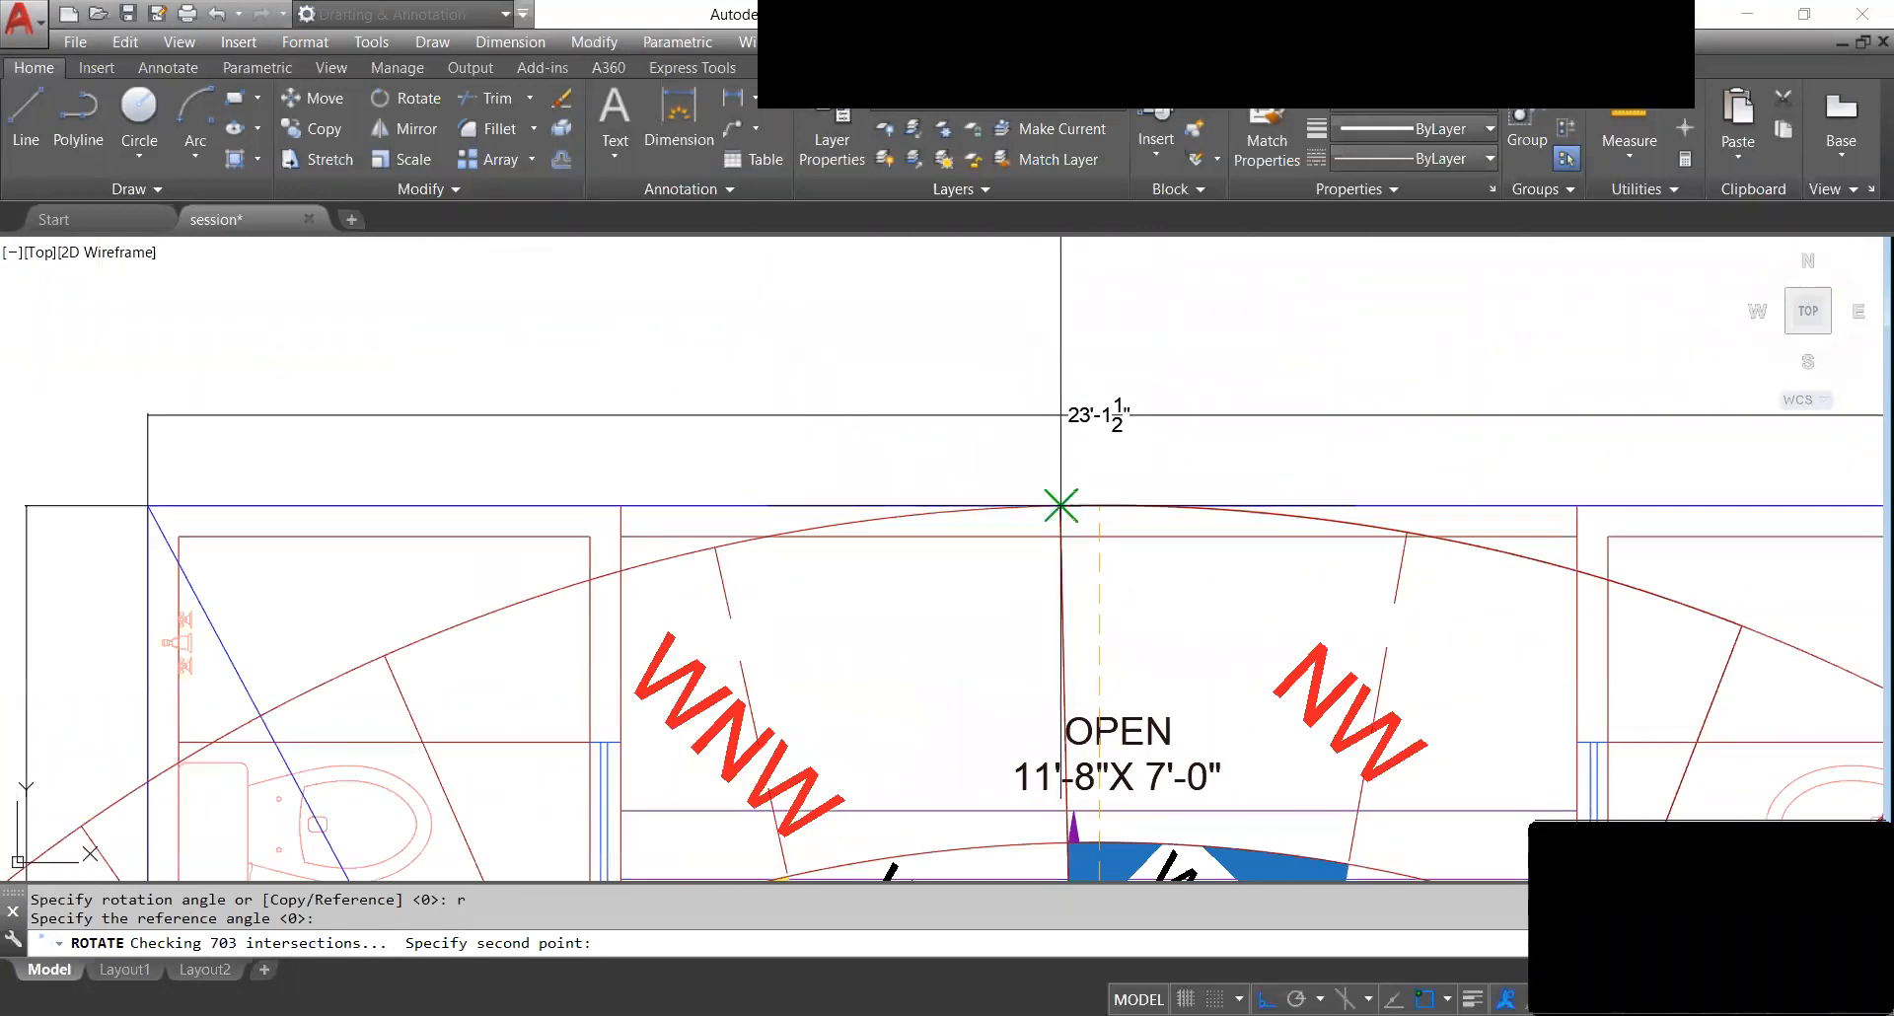
{"action": "left_click", "coordinate": [1061, 505]}
{"action": "scroll", "coordinate": [1061, 505], "scroll_direction": "down", "scroll_amount": 4}
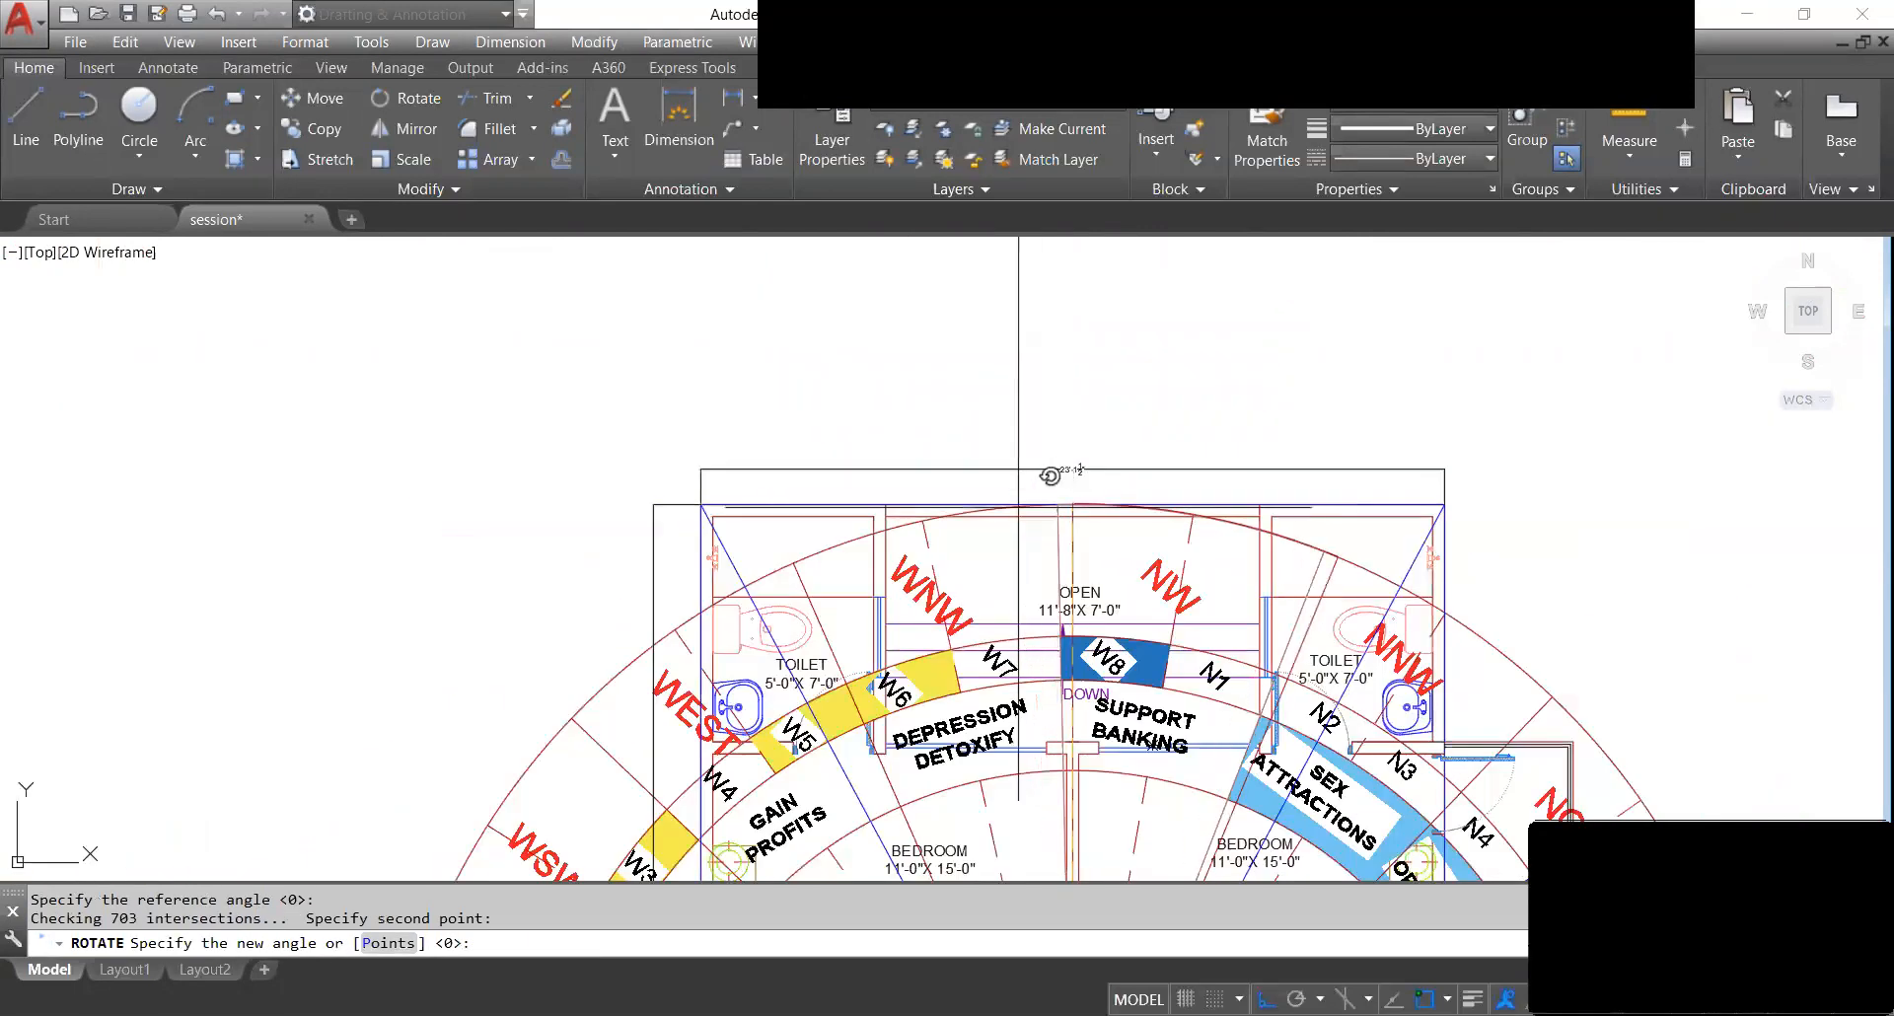
{"action": "left_click", "coordinate": [794, 564]}
Measure the area of the outline rotated onto the WNW zone, using the Area command's Object option.
{"action": "scroll", "coordinate": [1047, 453], "scroll_direction": "down", "scroll_amount": 3}
{"action": "scroll", "coordinate": [1037, 534], "scroll_direction": "up", "scroll_amount": 3}
{"action": "middle_click_drag", "start_coordinate": [1085, 542], "coordinate": [1081, 531]}
{"action": "scroll", "coordinate": [1026, 337], "scroll_direction": "down", "scroll_amount": 2}
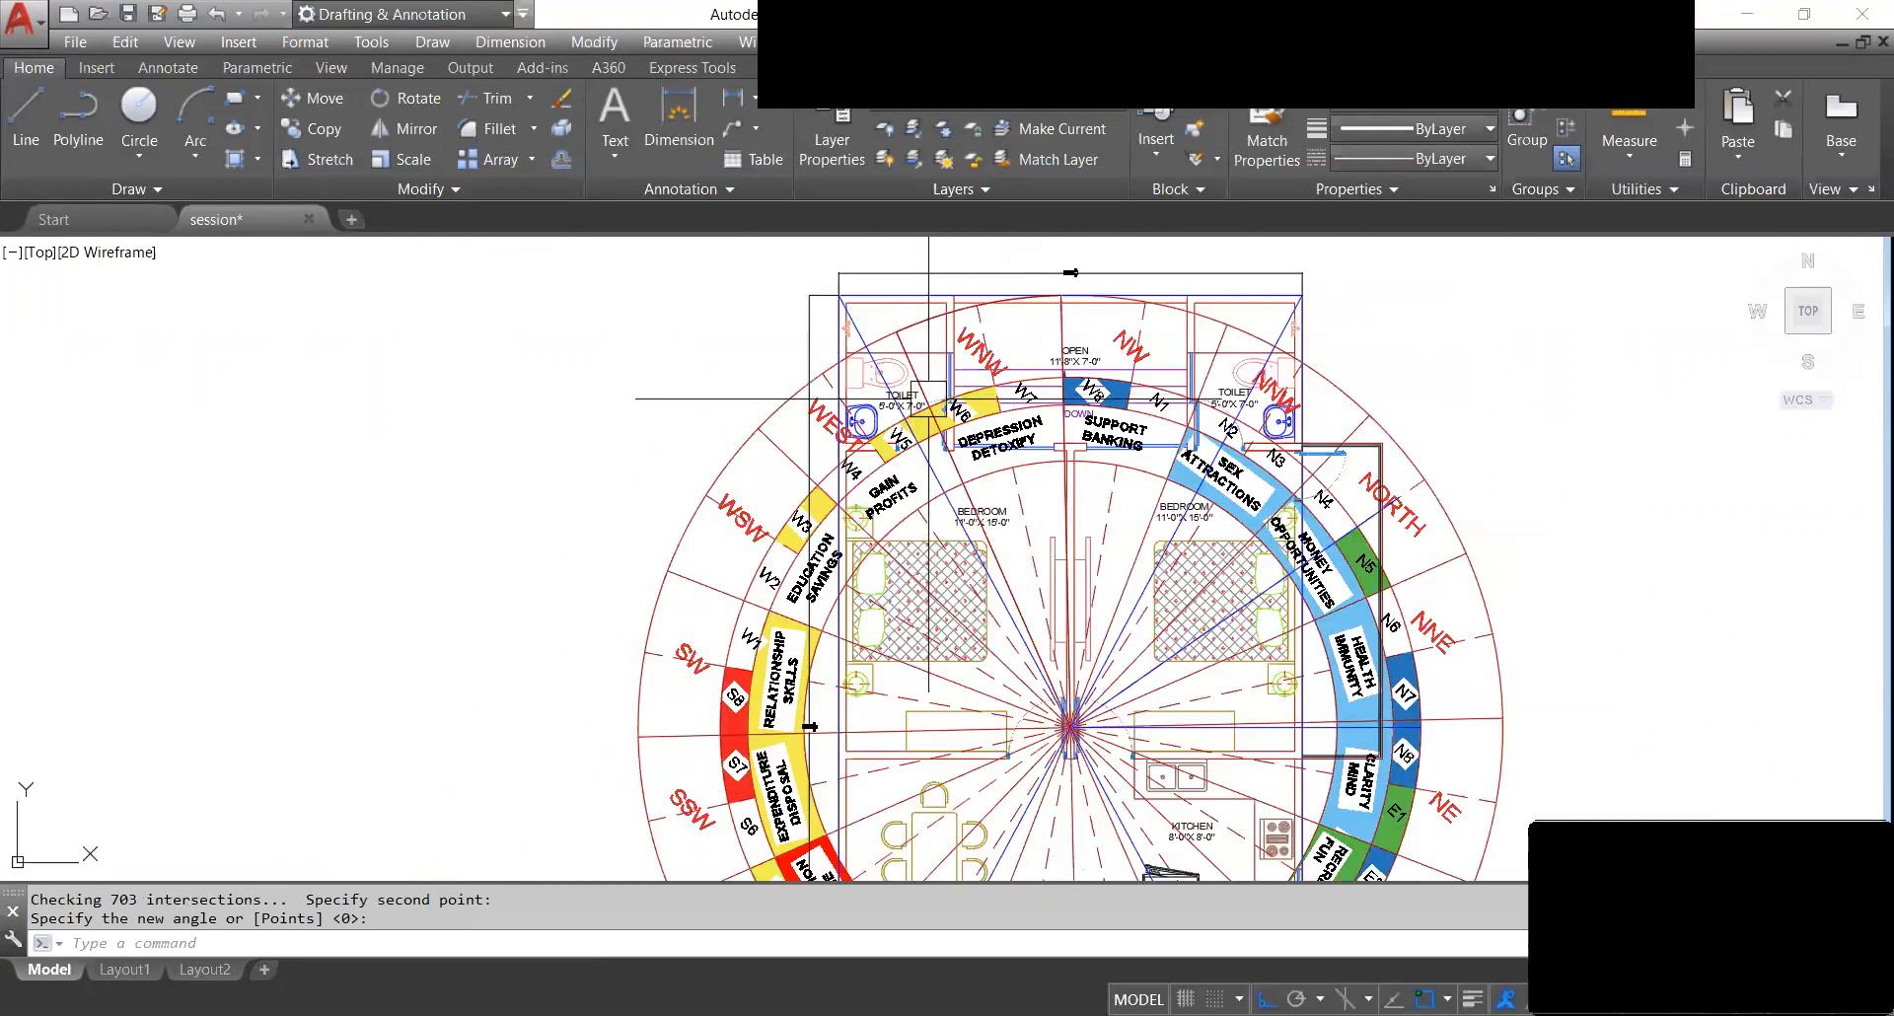
{"action": "type", "text": "a"}
{"action": "key", "text": "Return"}
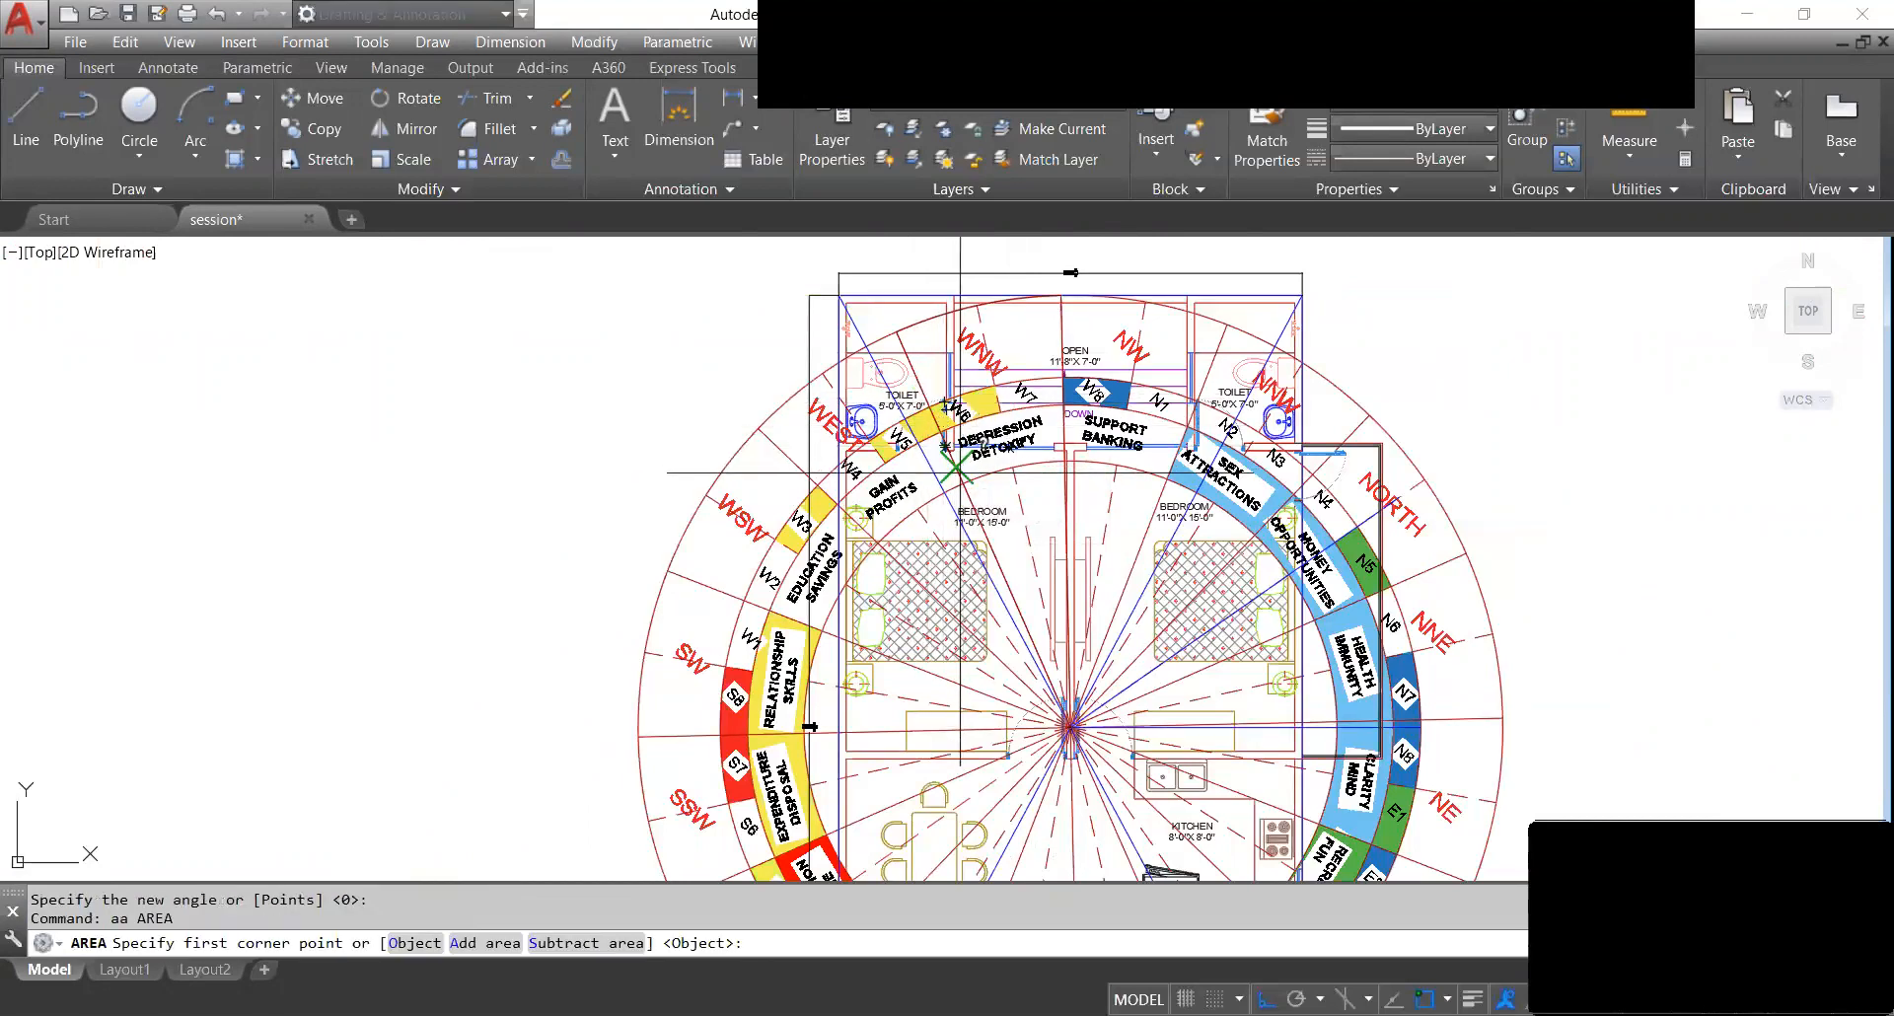
{"action": "left_click", "coordinate": [414, 944]}
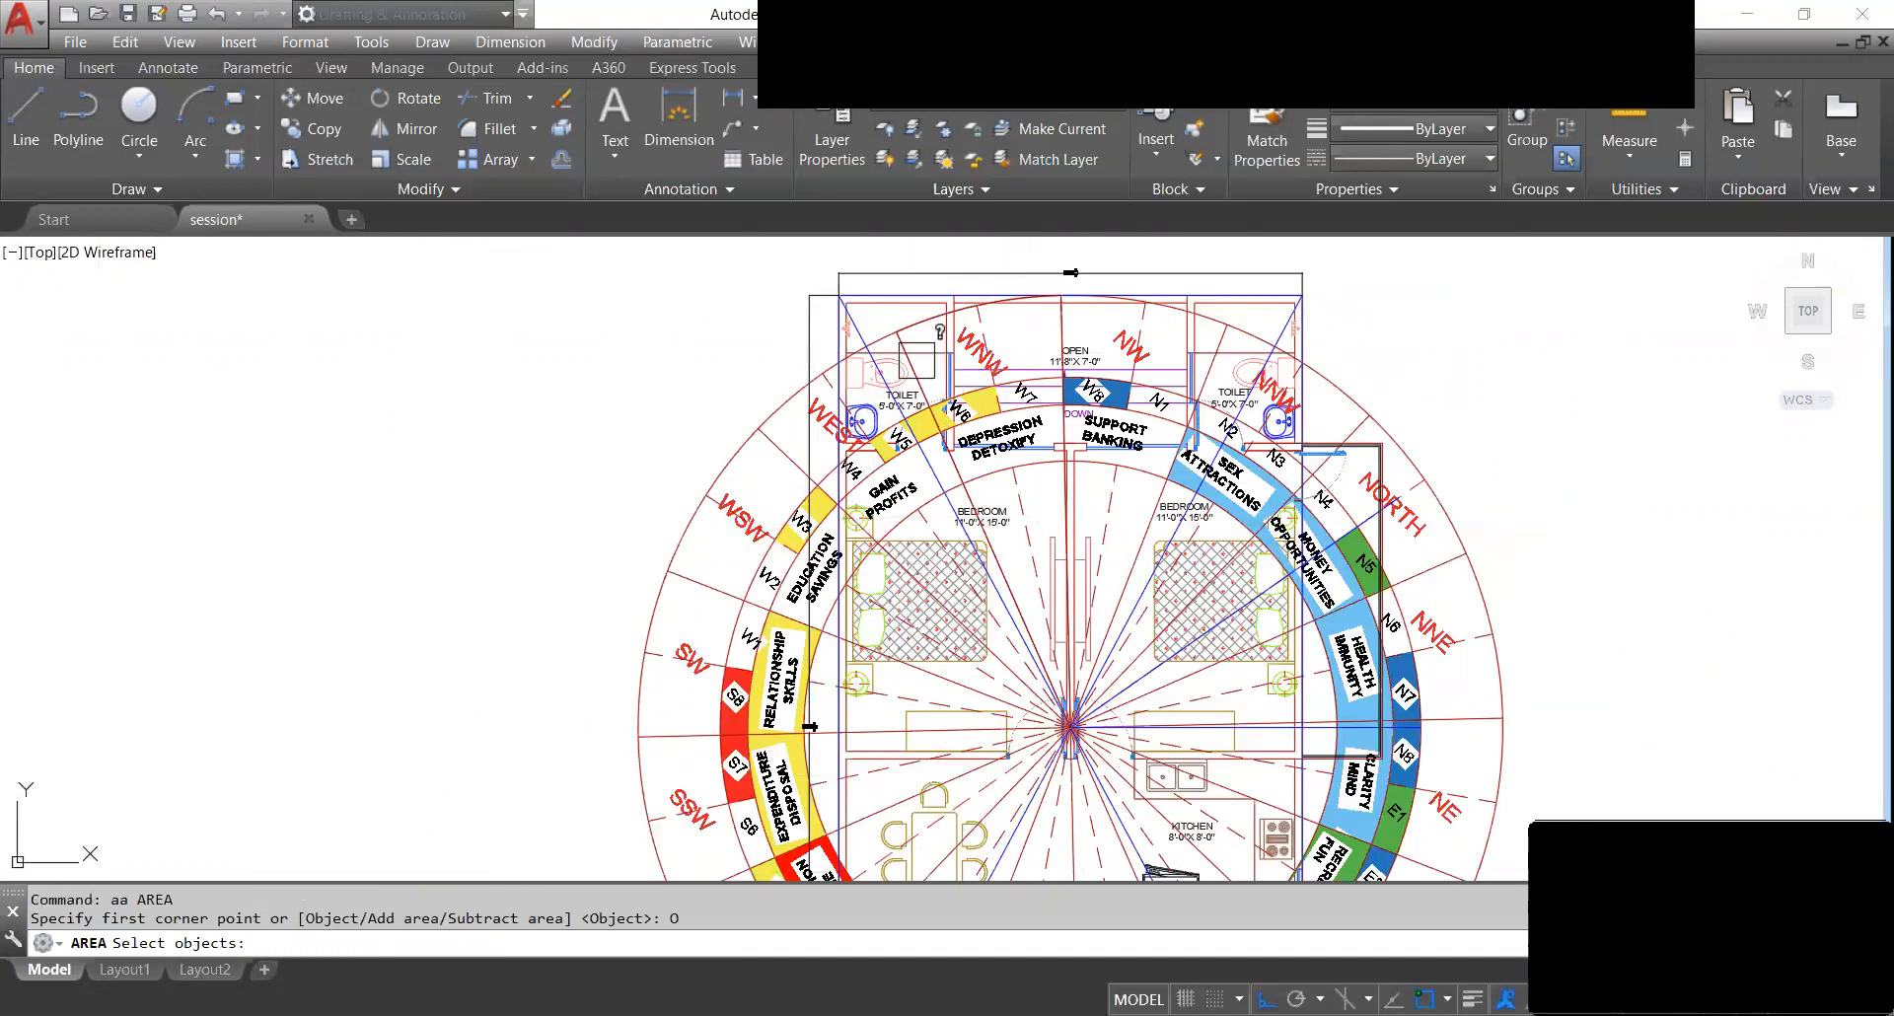
{"action": "left_click", "coordinate": [917, 361]}
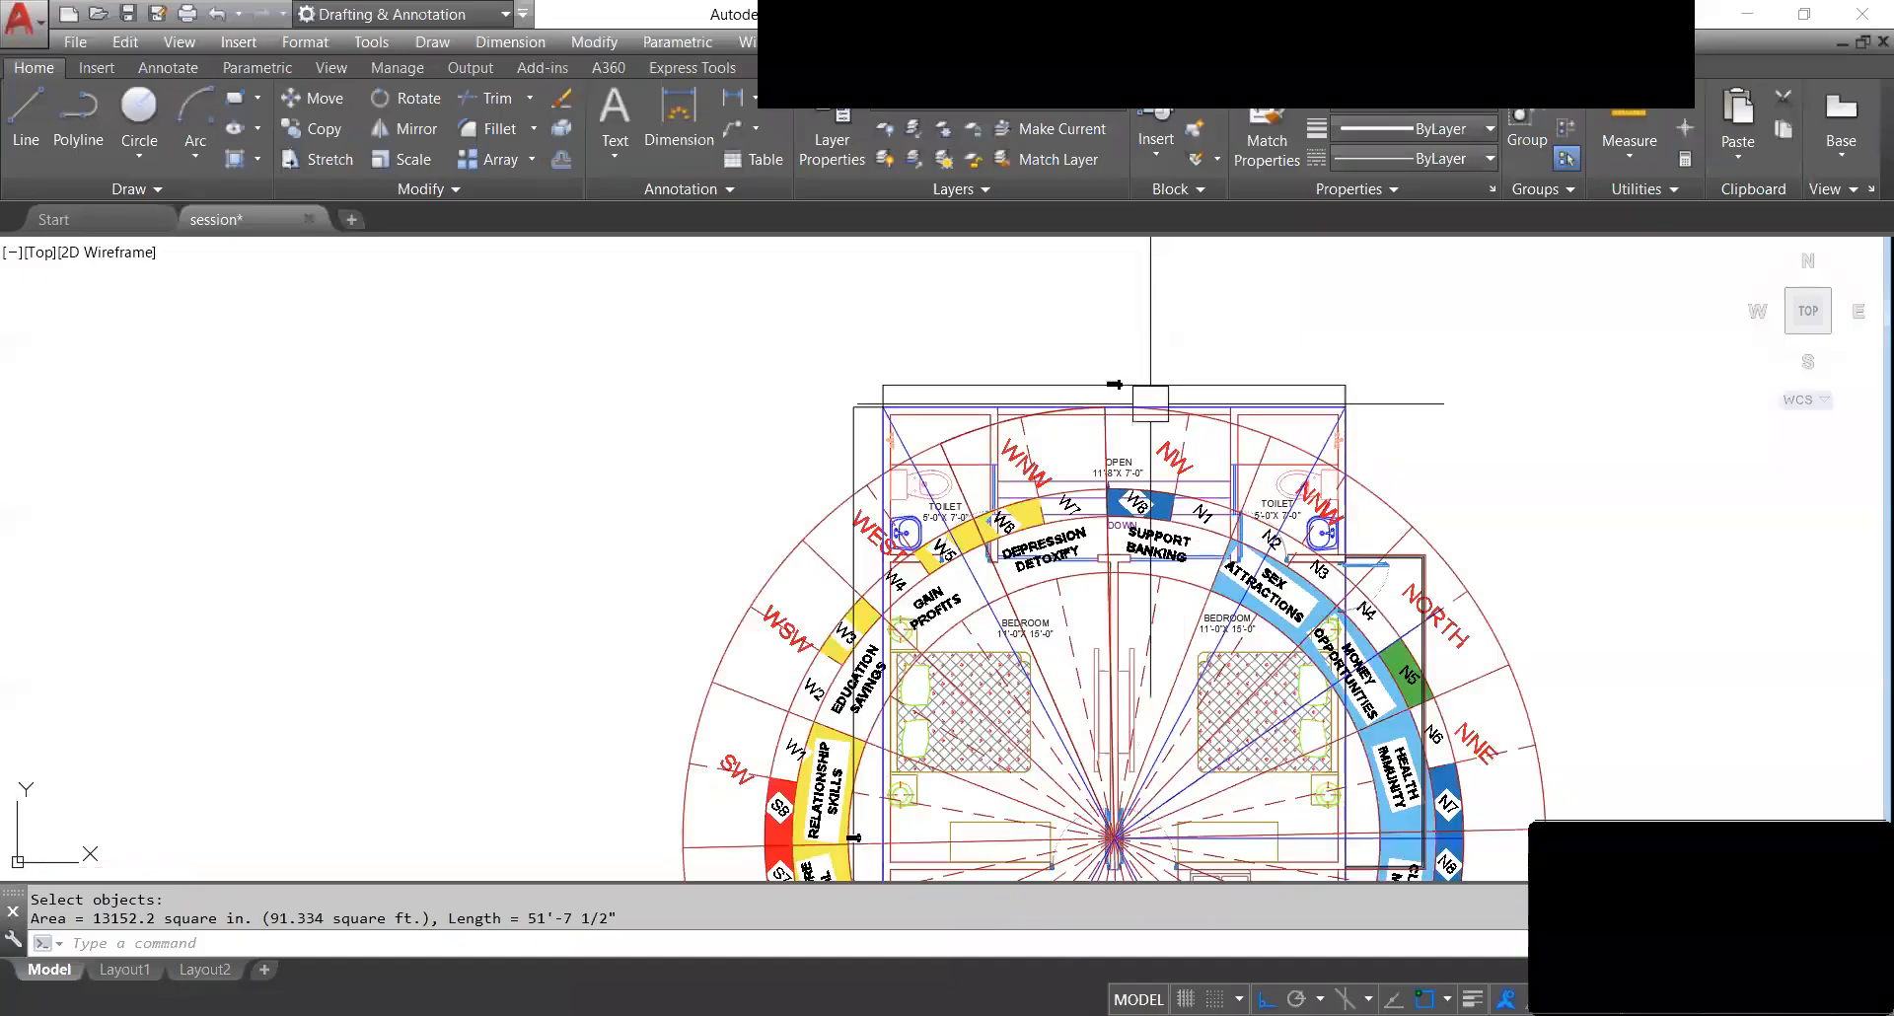
{"action": "scroll", "coordinate": [1108, 444], "scroll_direction": "up", "scroll_amount": 3}
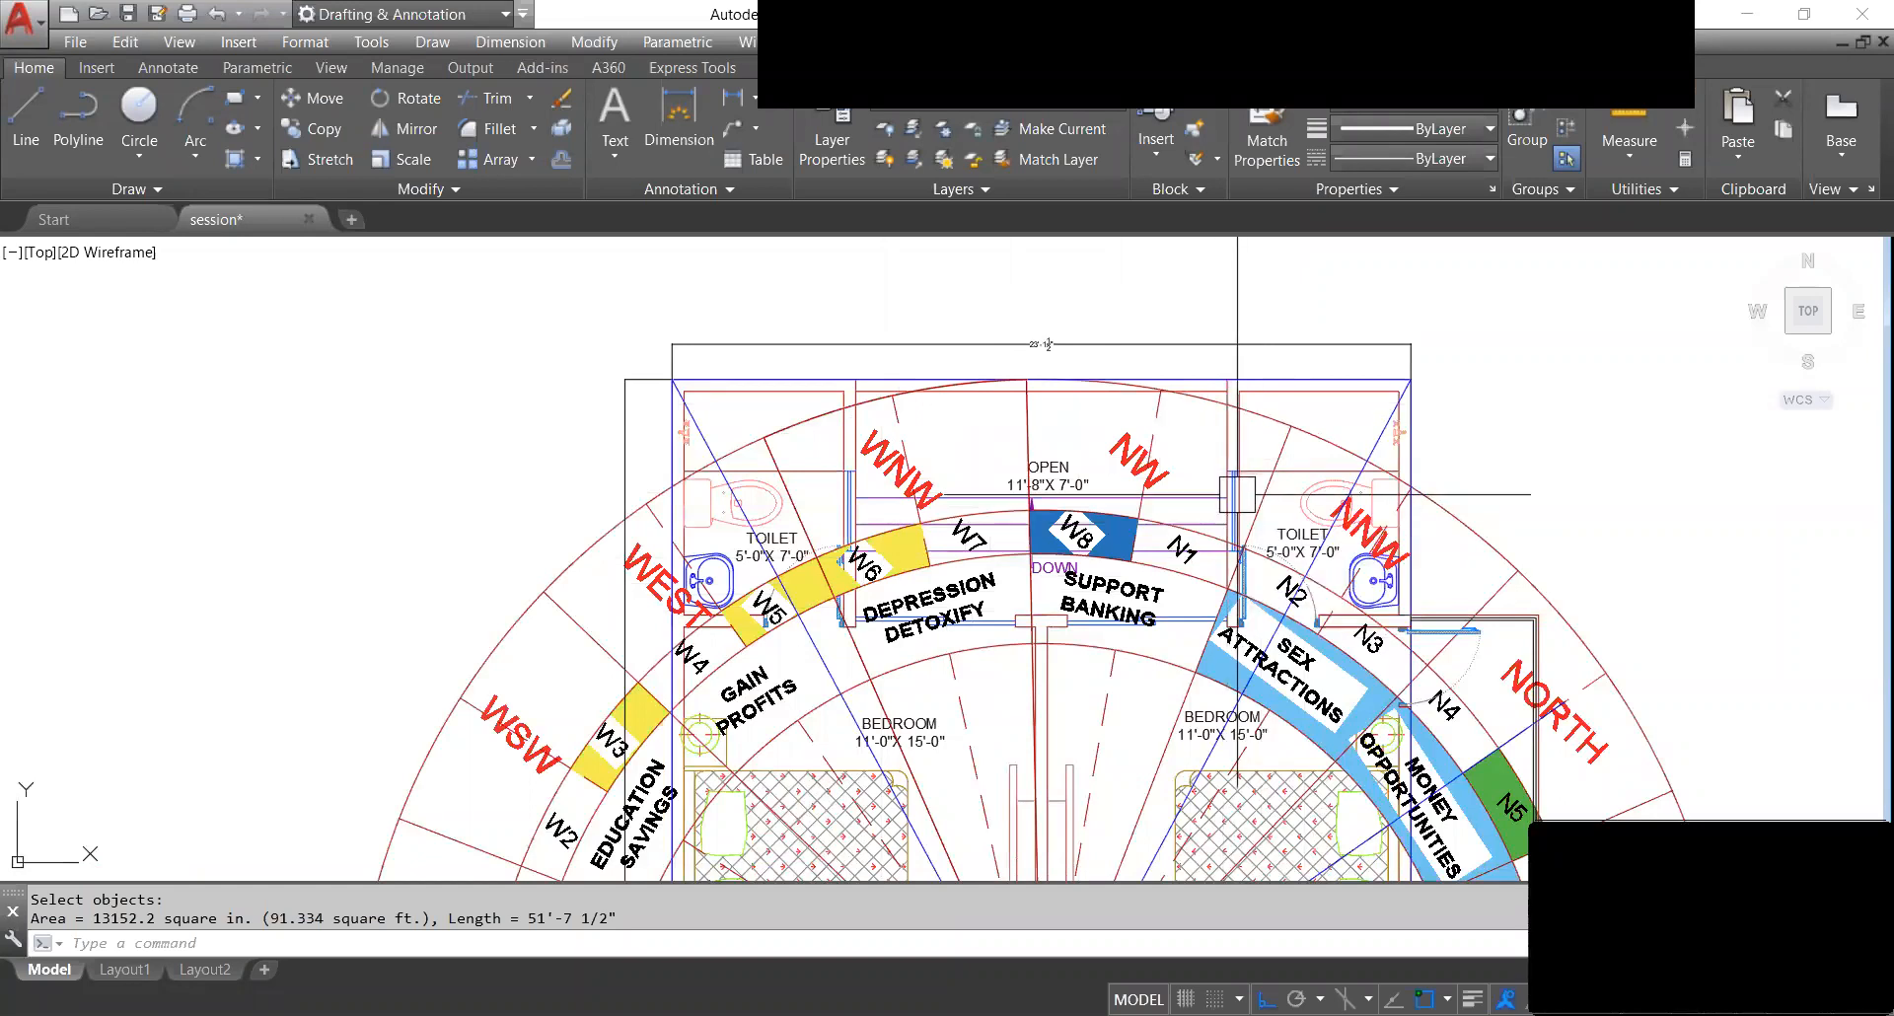
{"action": "scroll", "coordinate": [1148, 463], "scroll_direction": "up", "scroll_amount": 2}
{"action": "middle_click_drag", "start_coordinate": [1150, 476], "coordinate": [1098, 448]}
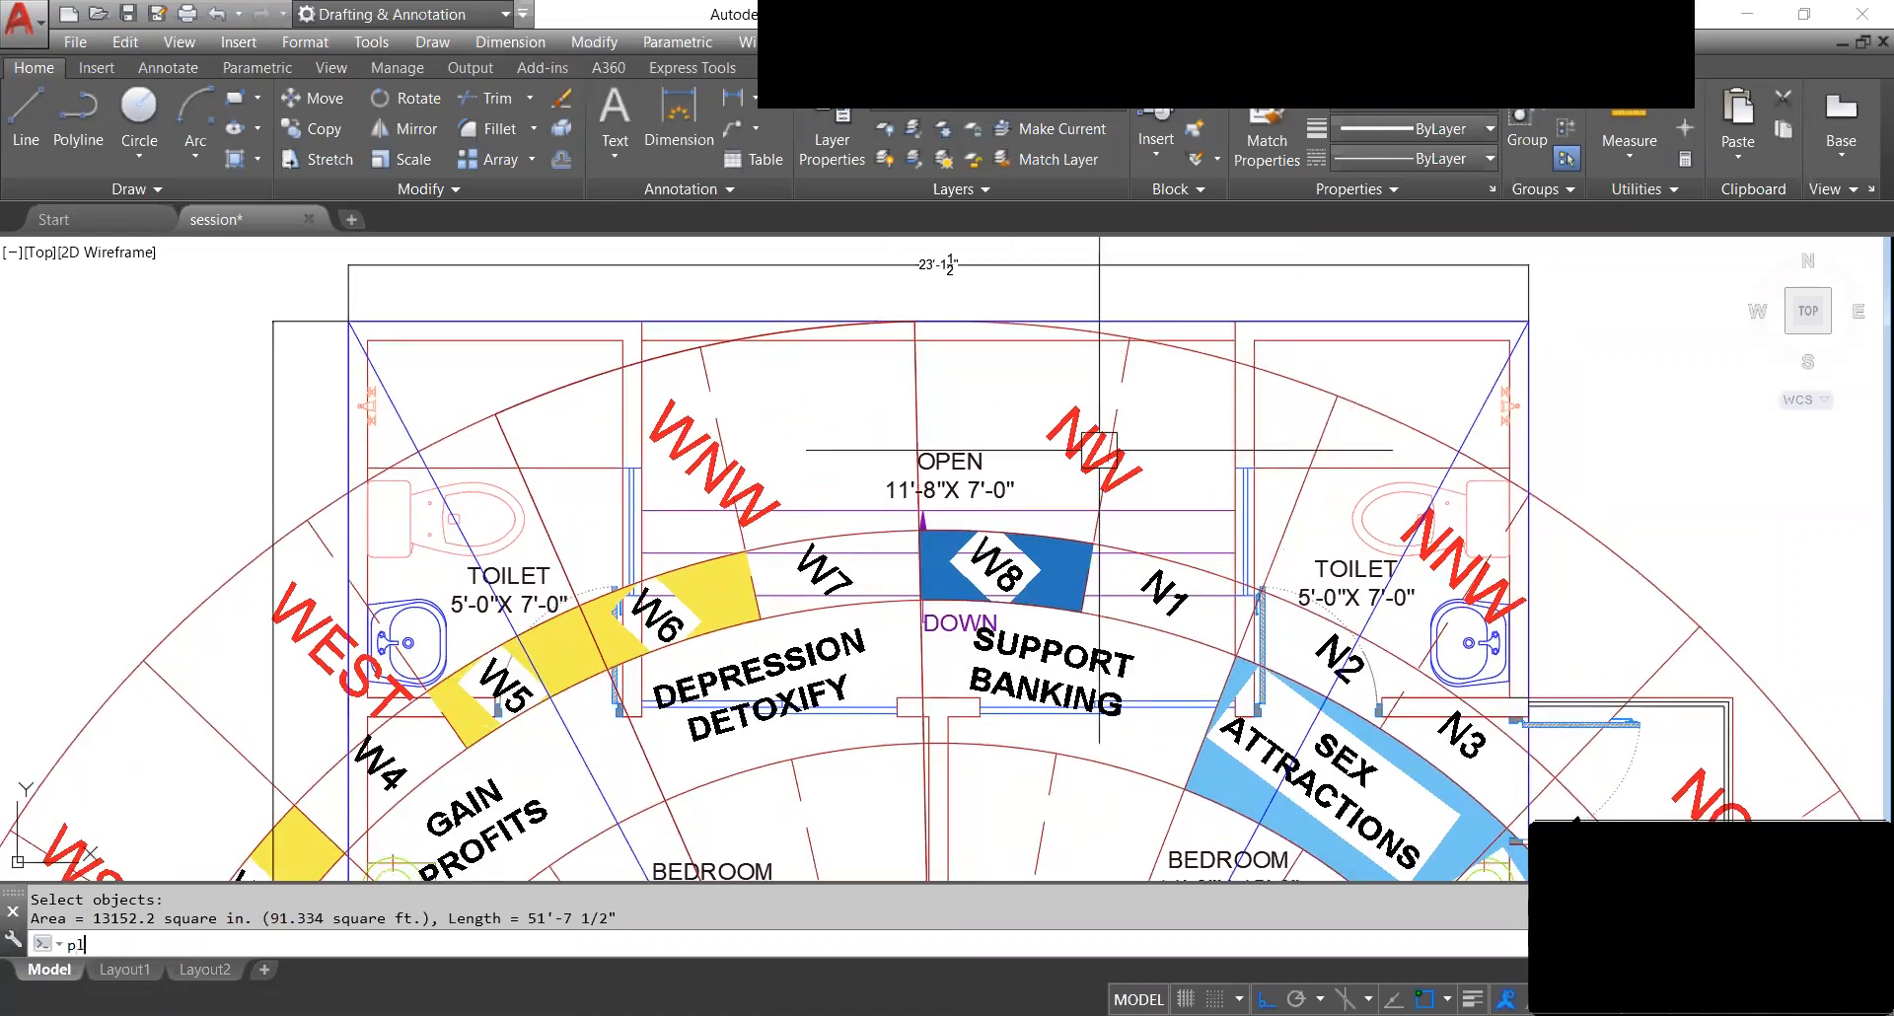
{"action": "key", "text": "Escape"}
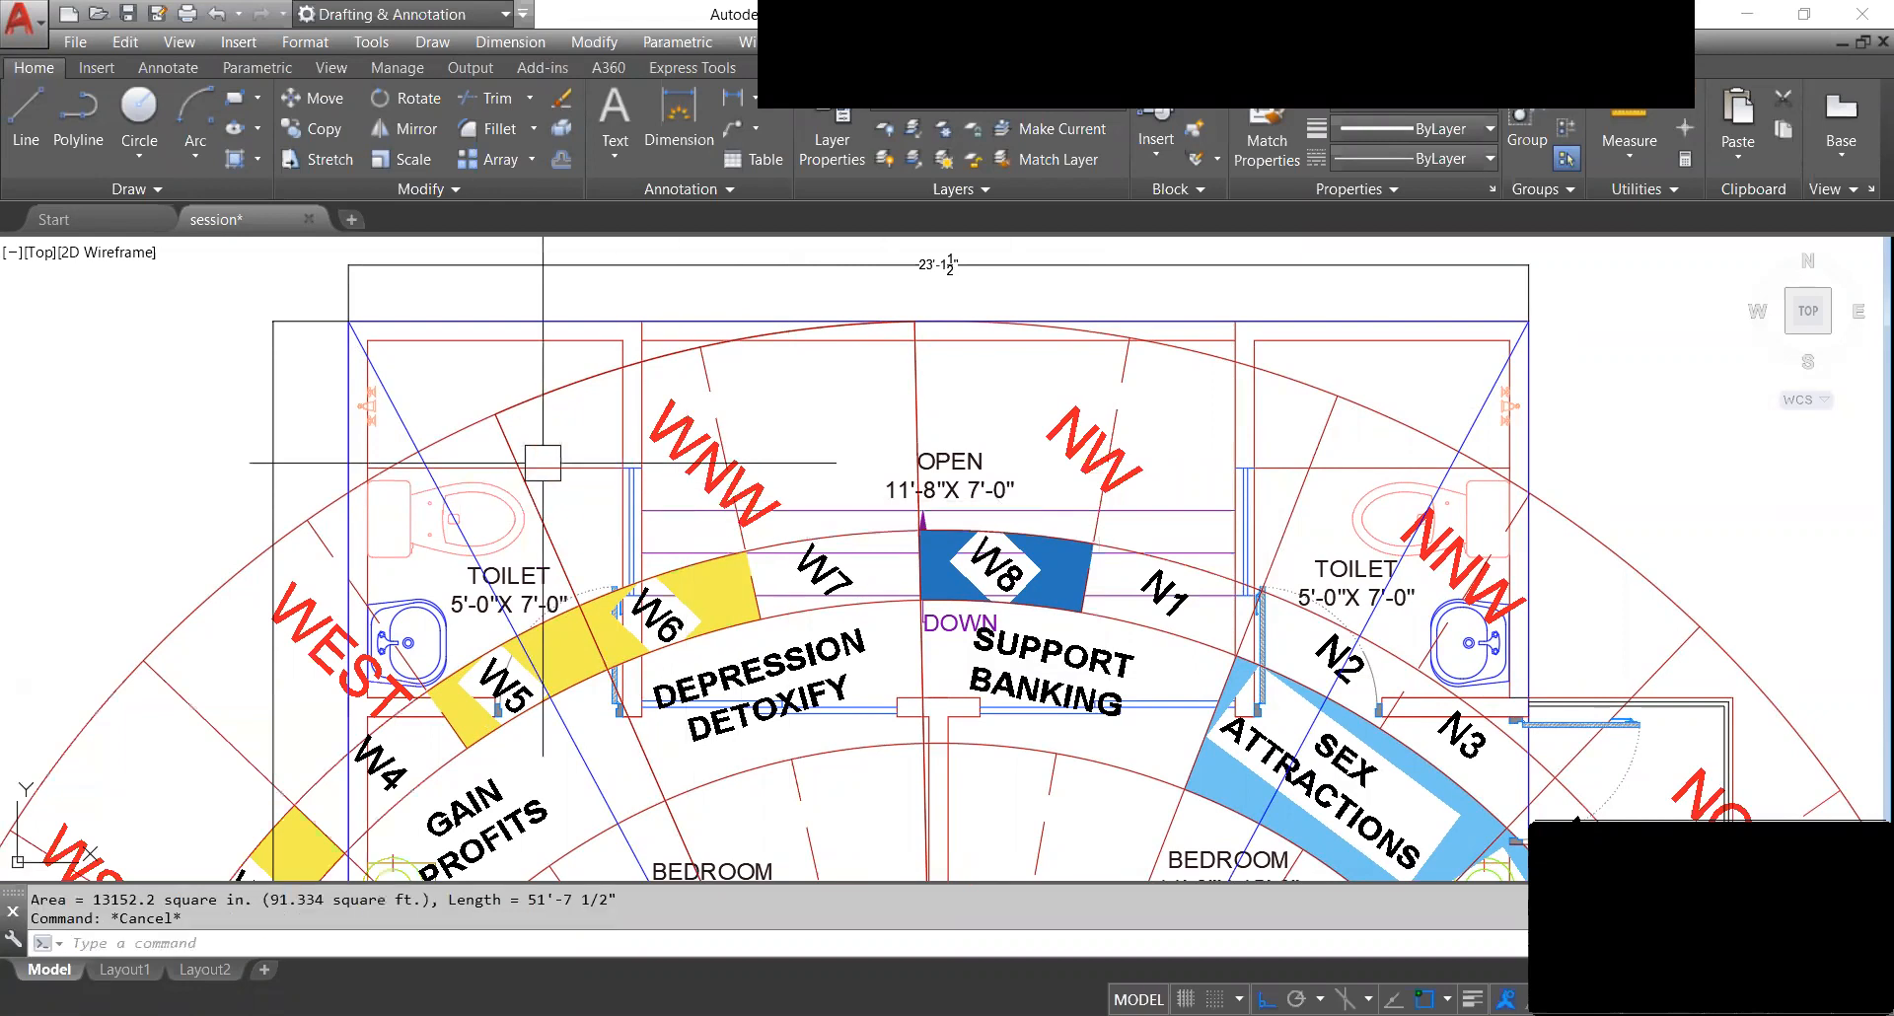
Erase the outline that was rotated onto the WNW zone.
{"action": "left_click", "coordinate": [538, 397]}
{"action": "scroll", "coordinate": [909, 417], "scroll_direction": "down", "scroll_amount": 2}
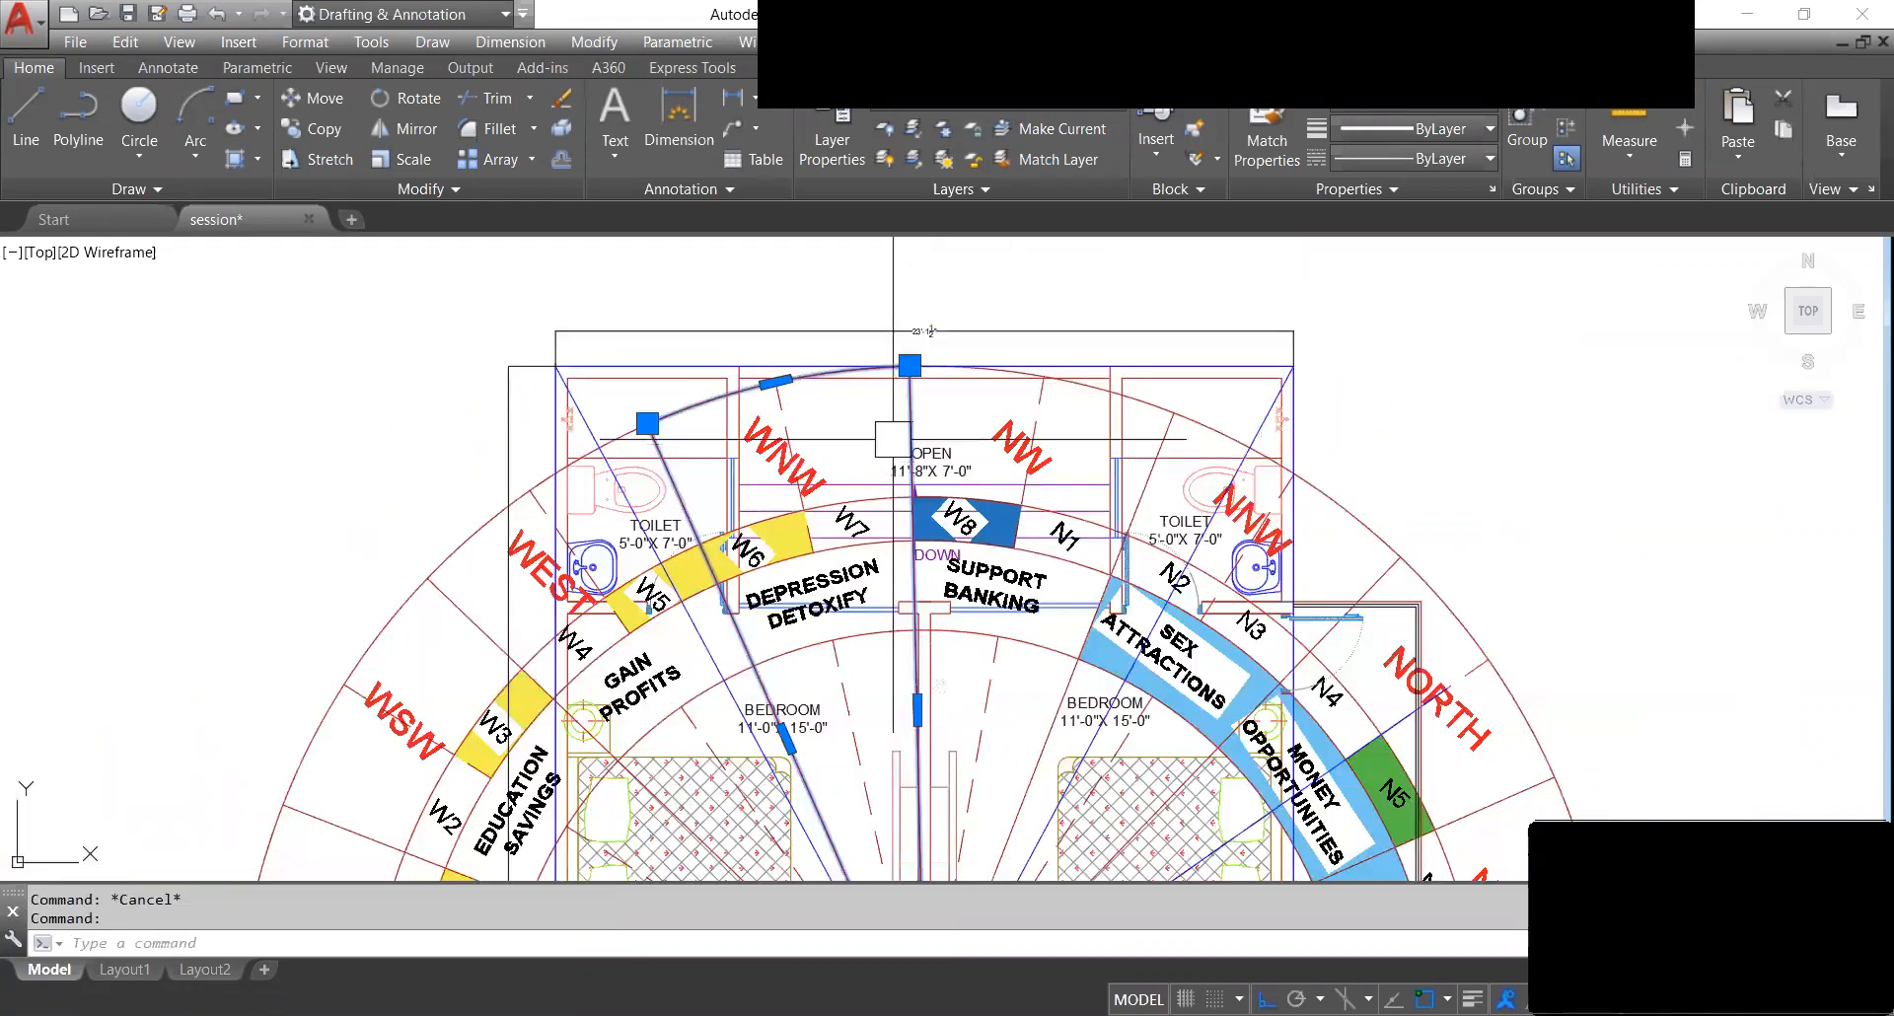
{"action": "key", "text": "Delete"}
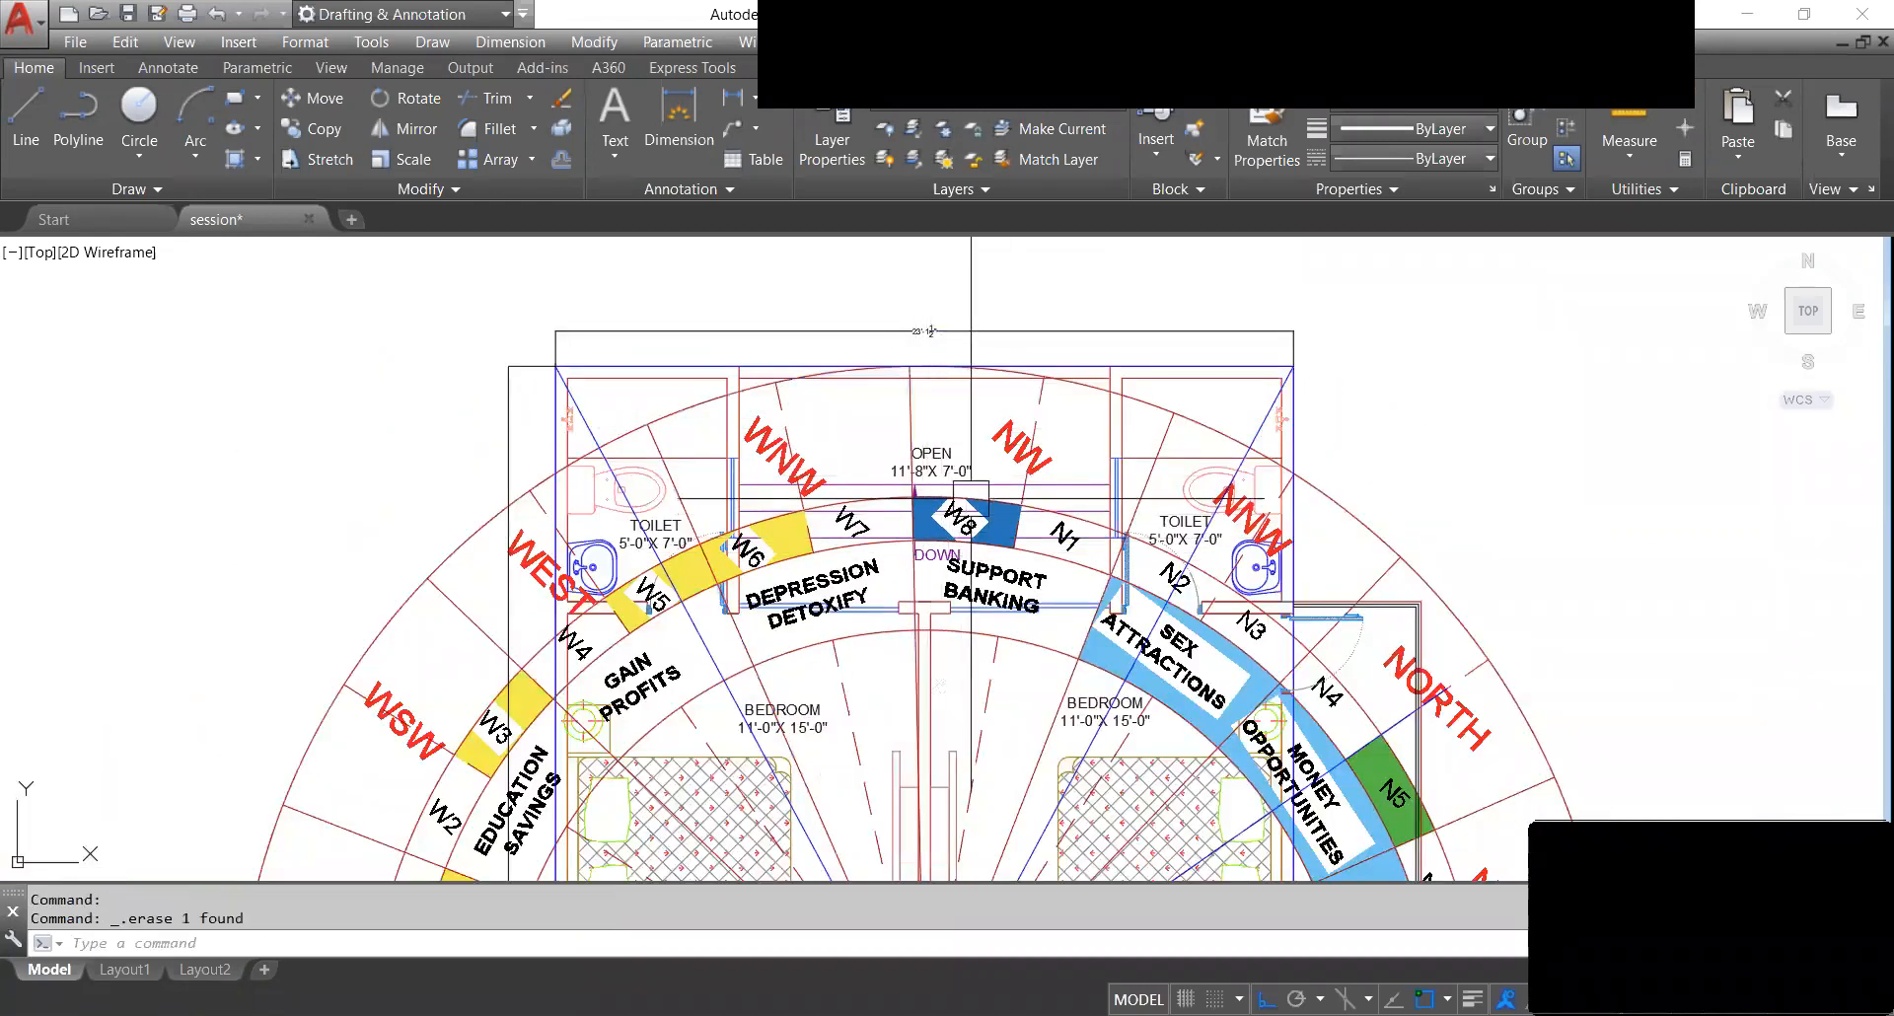
{"action": "middle_click_drag", "start_coordinate": [968, 494], "coordinate": [941, 496]}
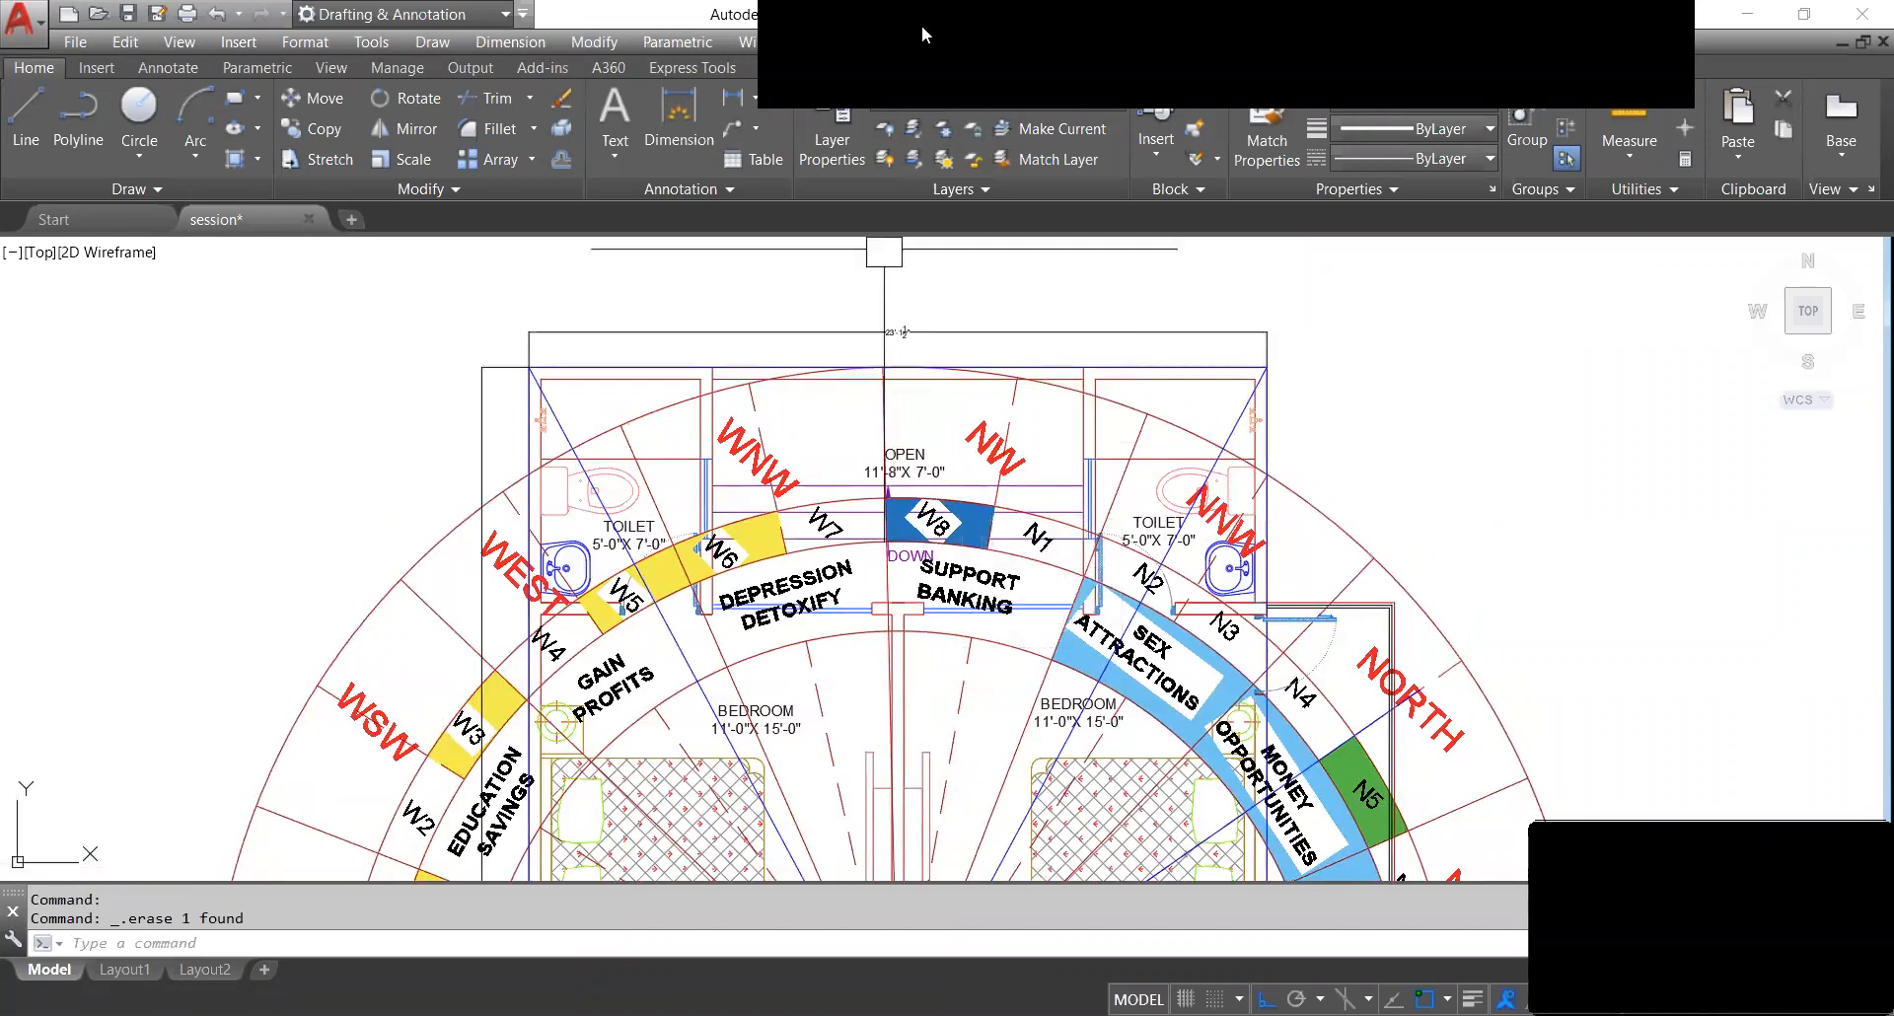
Make GIUONG the current layer.
{"action": "left_click", "coordinate": [996, 110]}
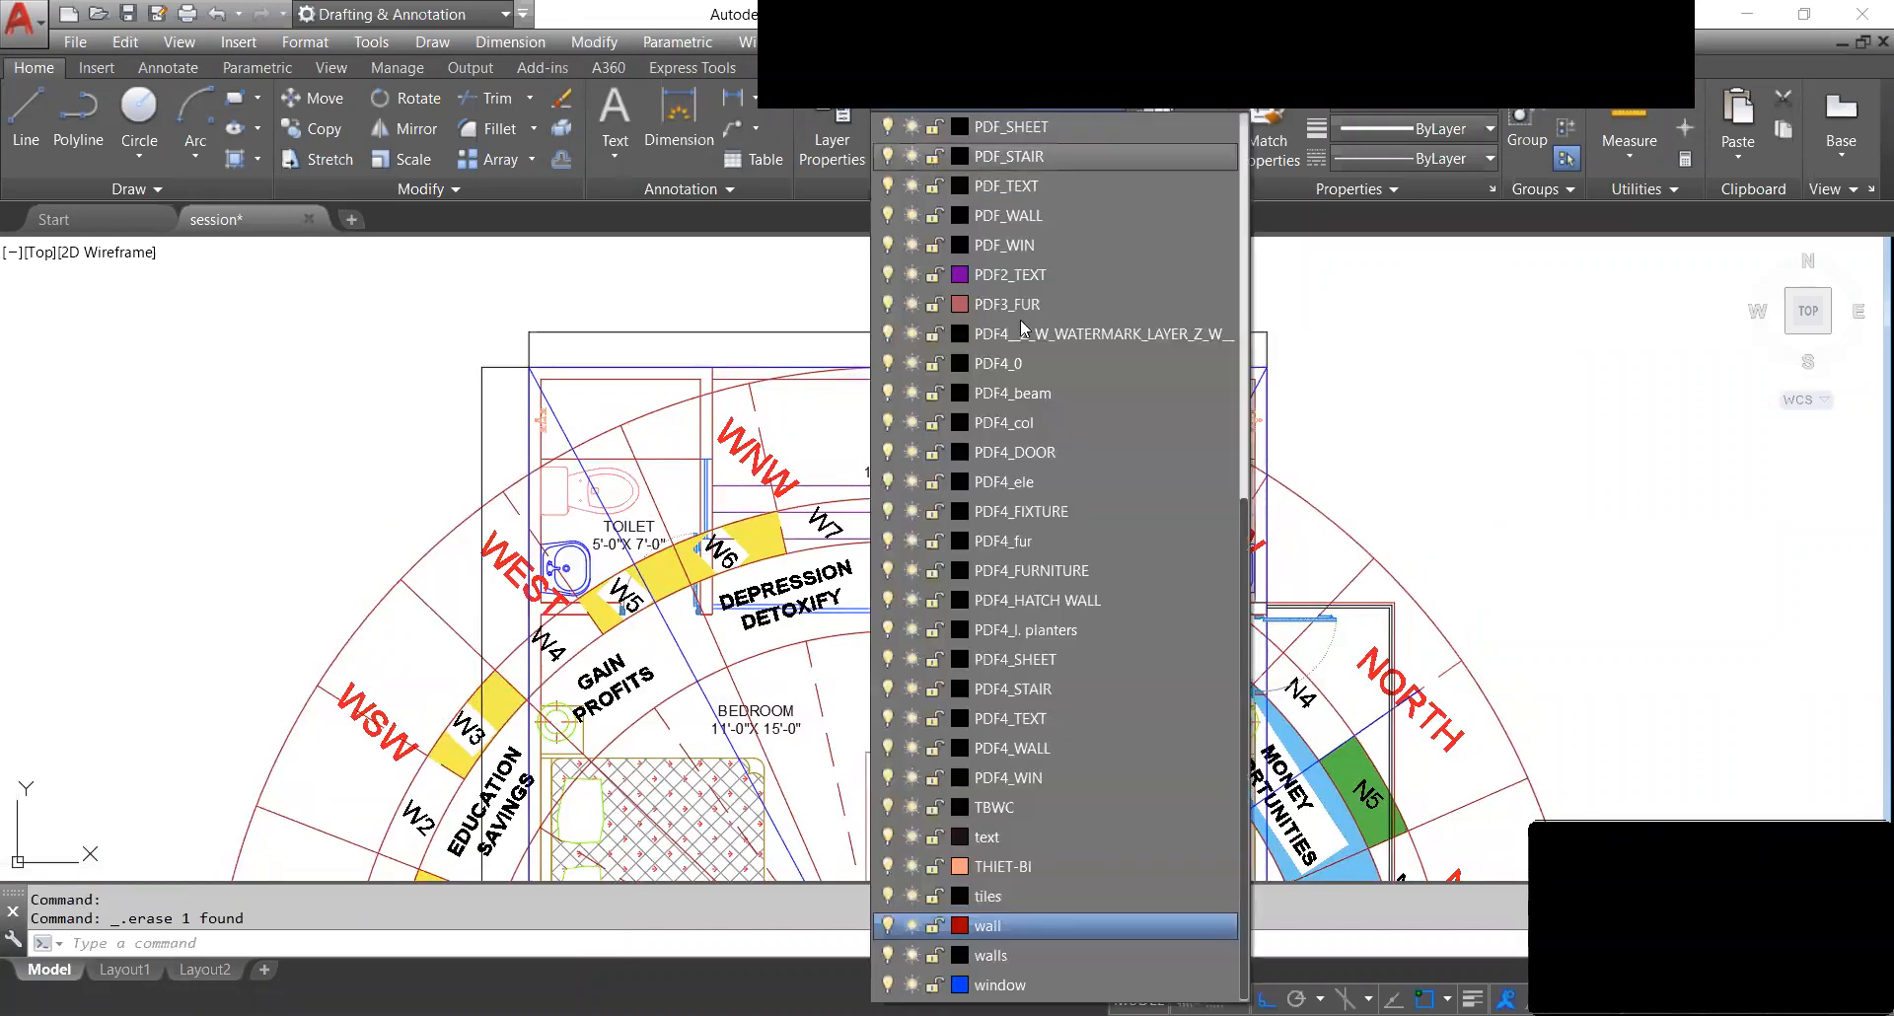
{"action": "scroll", "coordinate": [1008, 926], "scroll_direction": "up", "scroll_amount": 8}
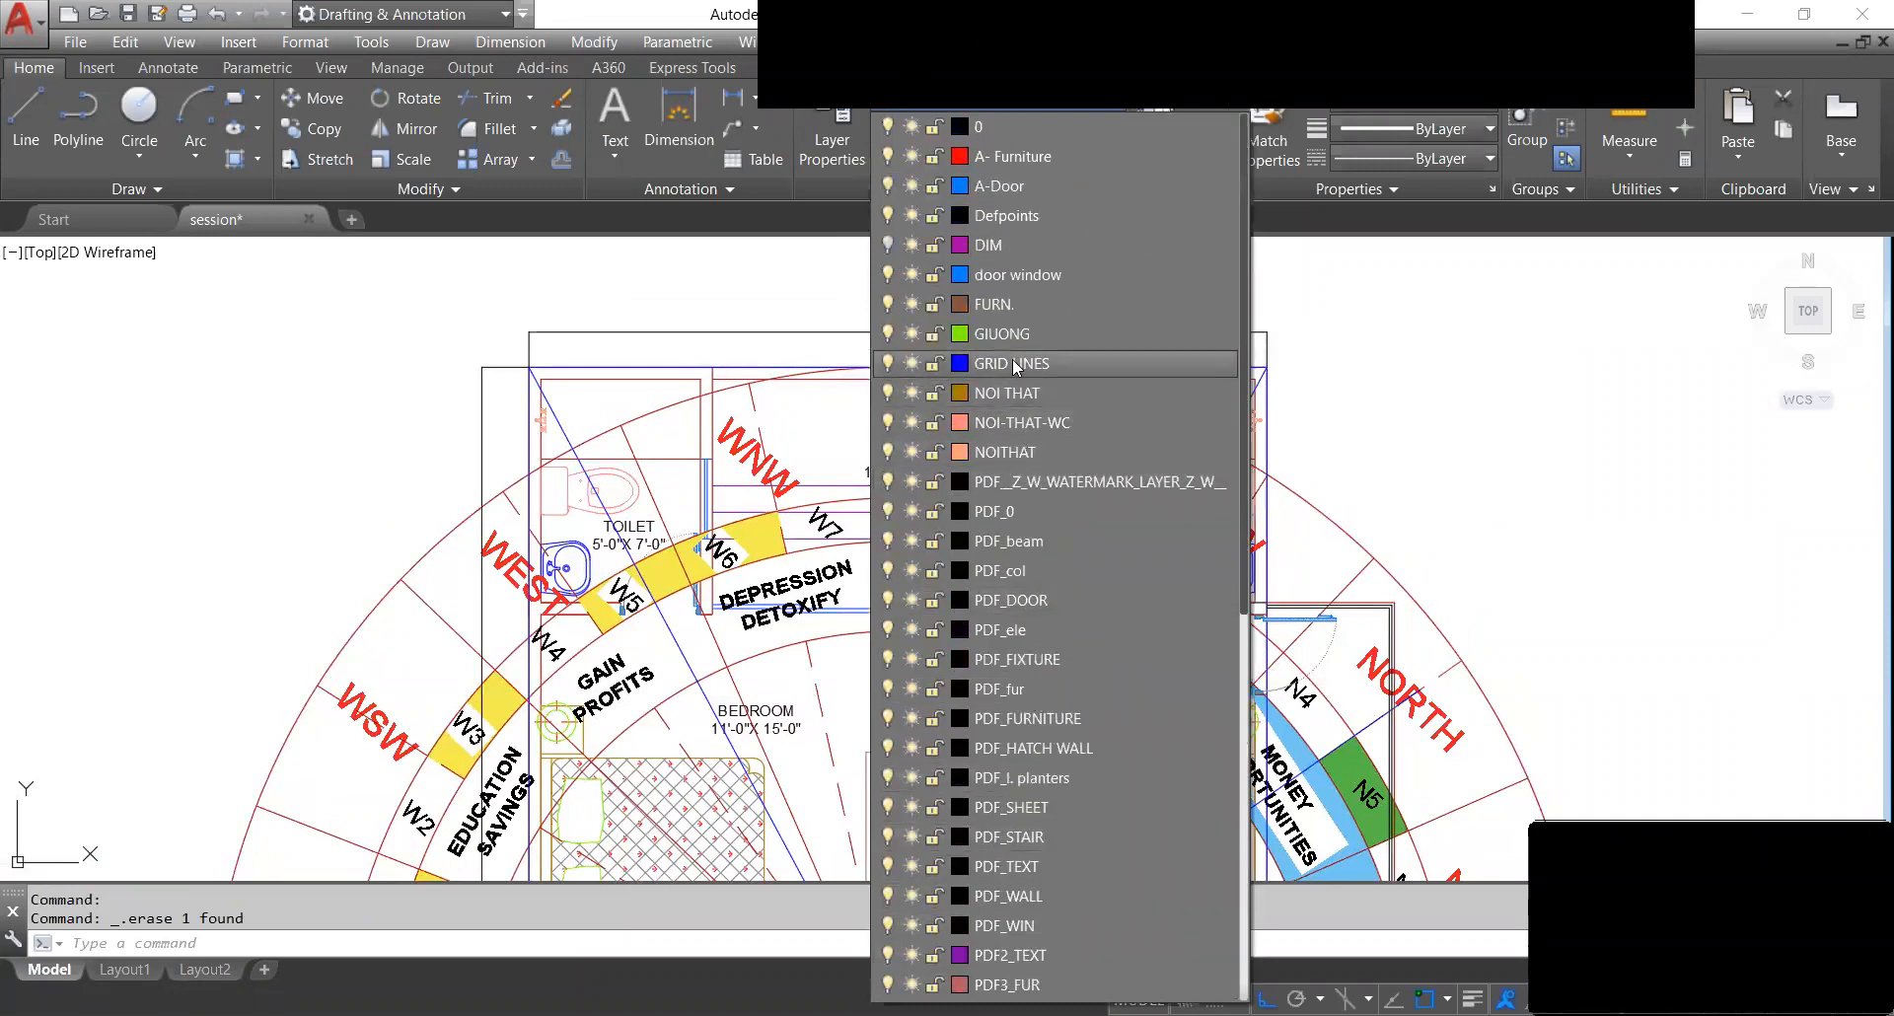
{"action": "left_click", "coordinate": [1024, 336]}
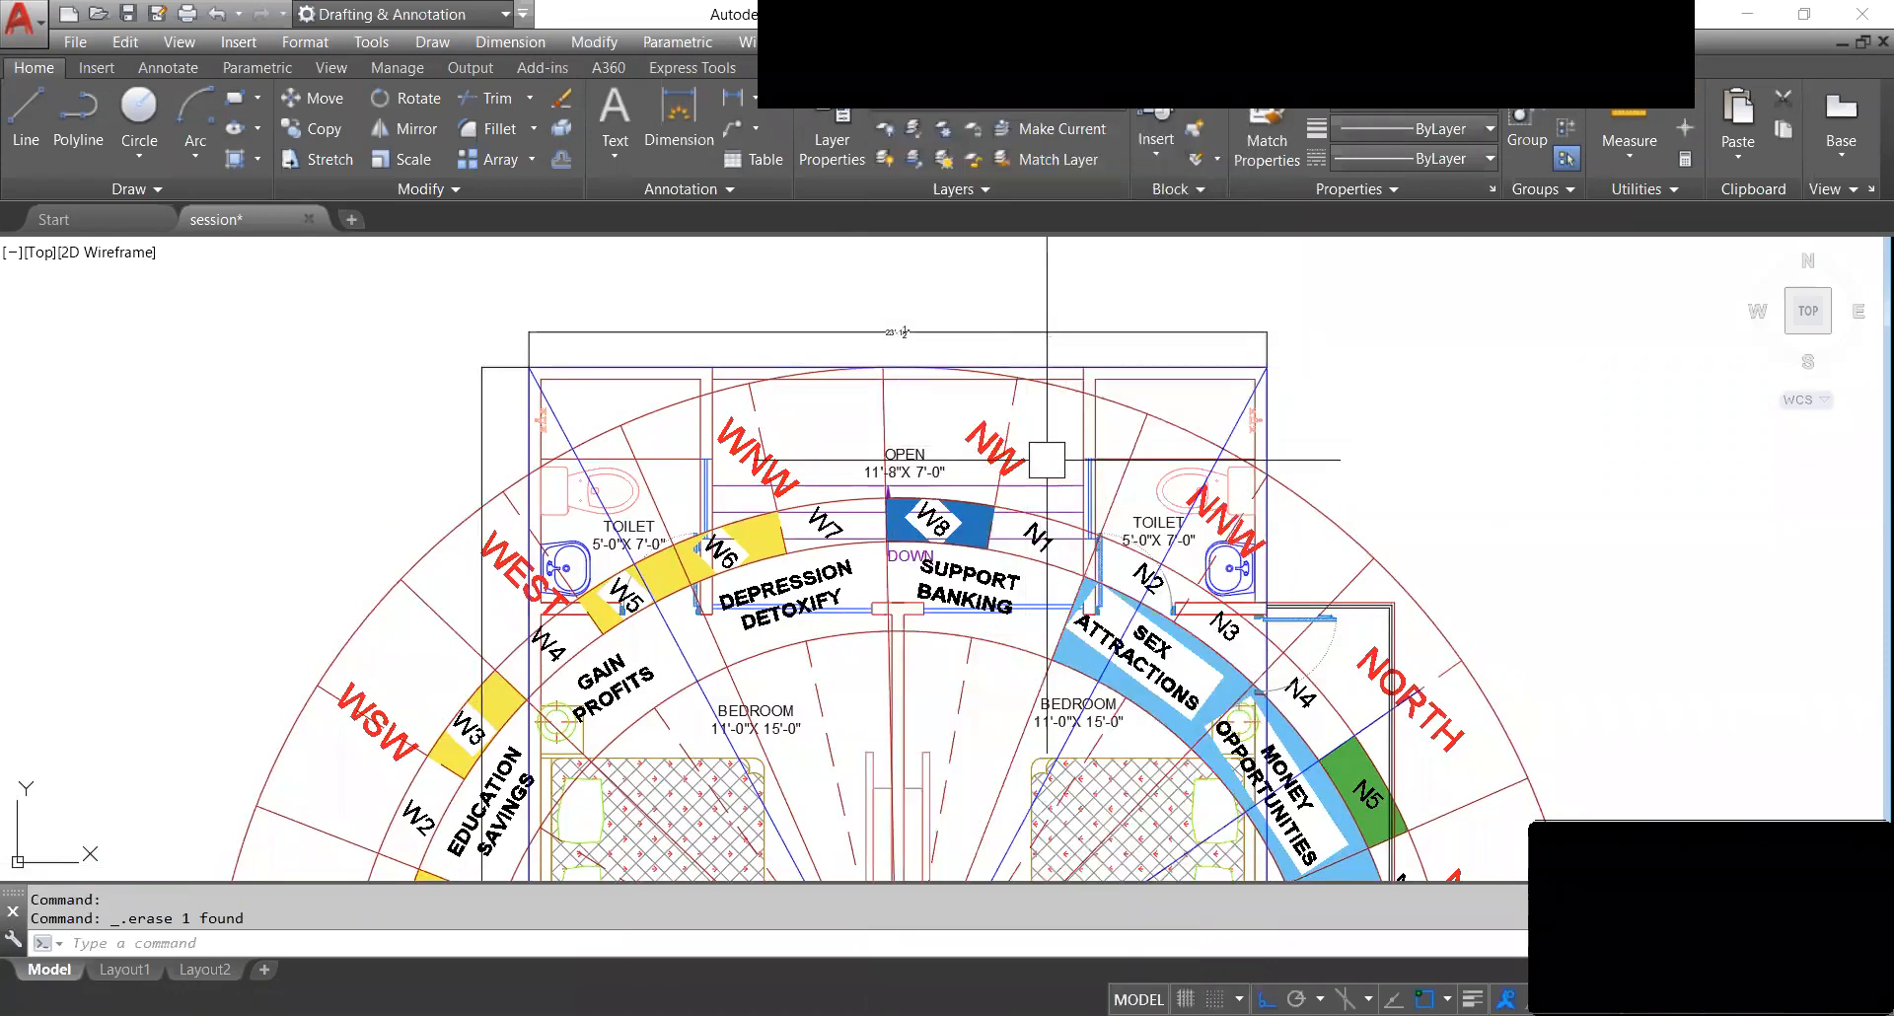
Start a polyline where the NW–WNW boundary meets the plan's top edge and run it down to the wall below the open area.
{"action": "type", "text": "p"}
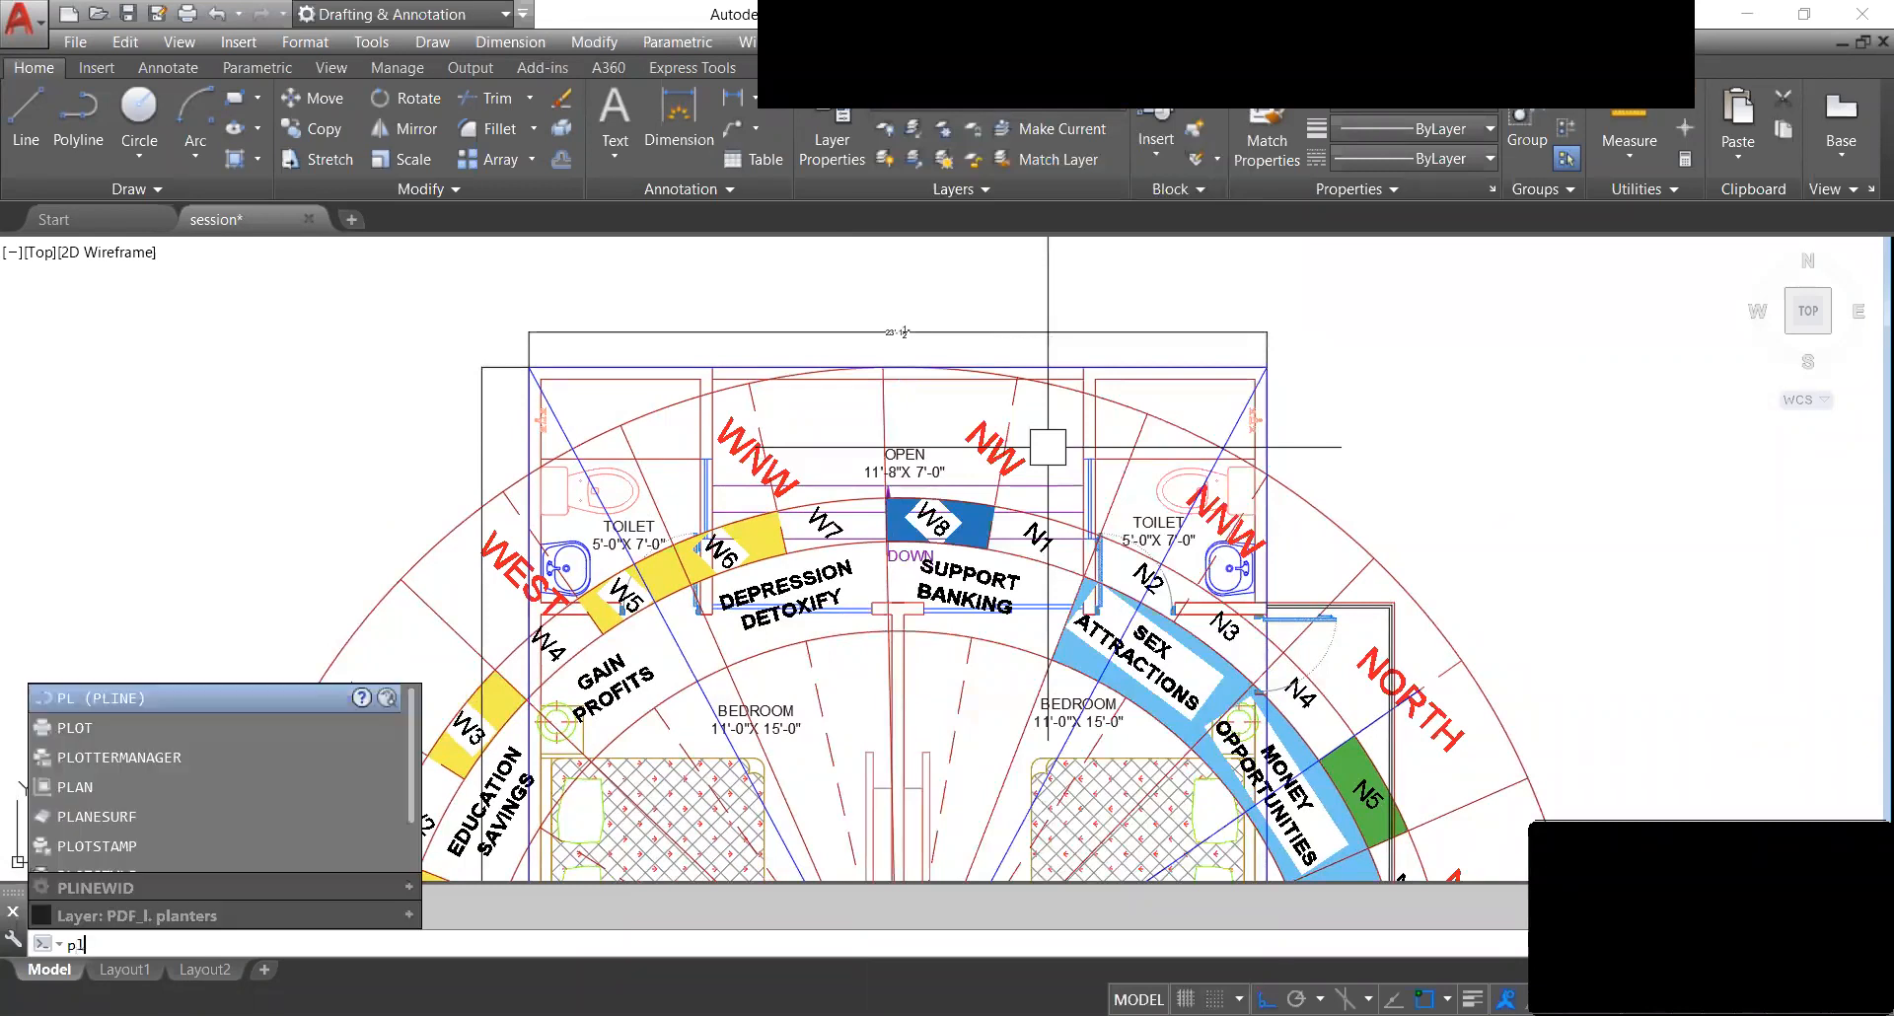
{"action": "type", "text": "l"}
{"action": "key", "text": "Return"}
{"action": "scroll", "coordinate": [886, 287], "scroll_direction": "up", "scroll_amount": 6}
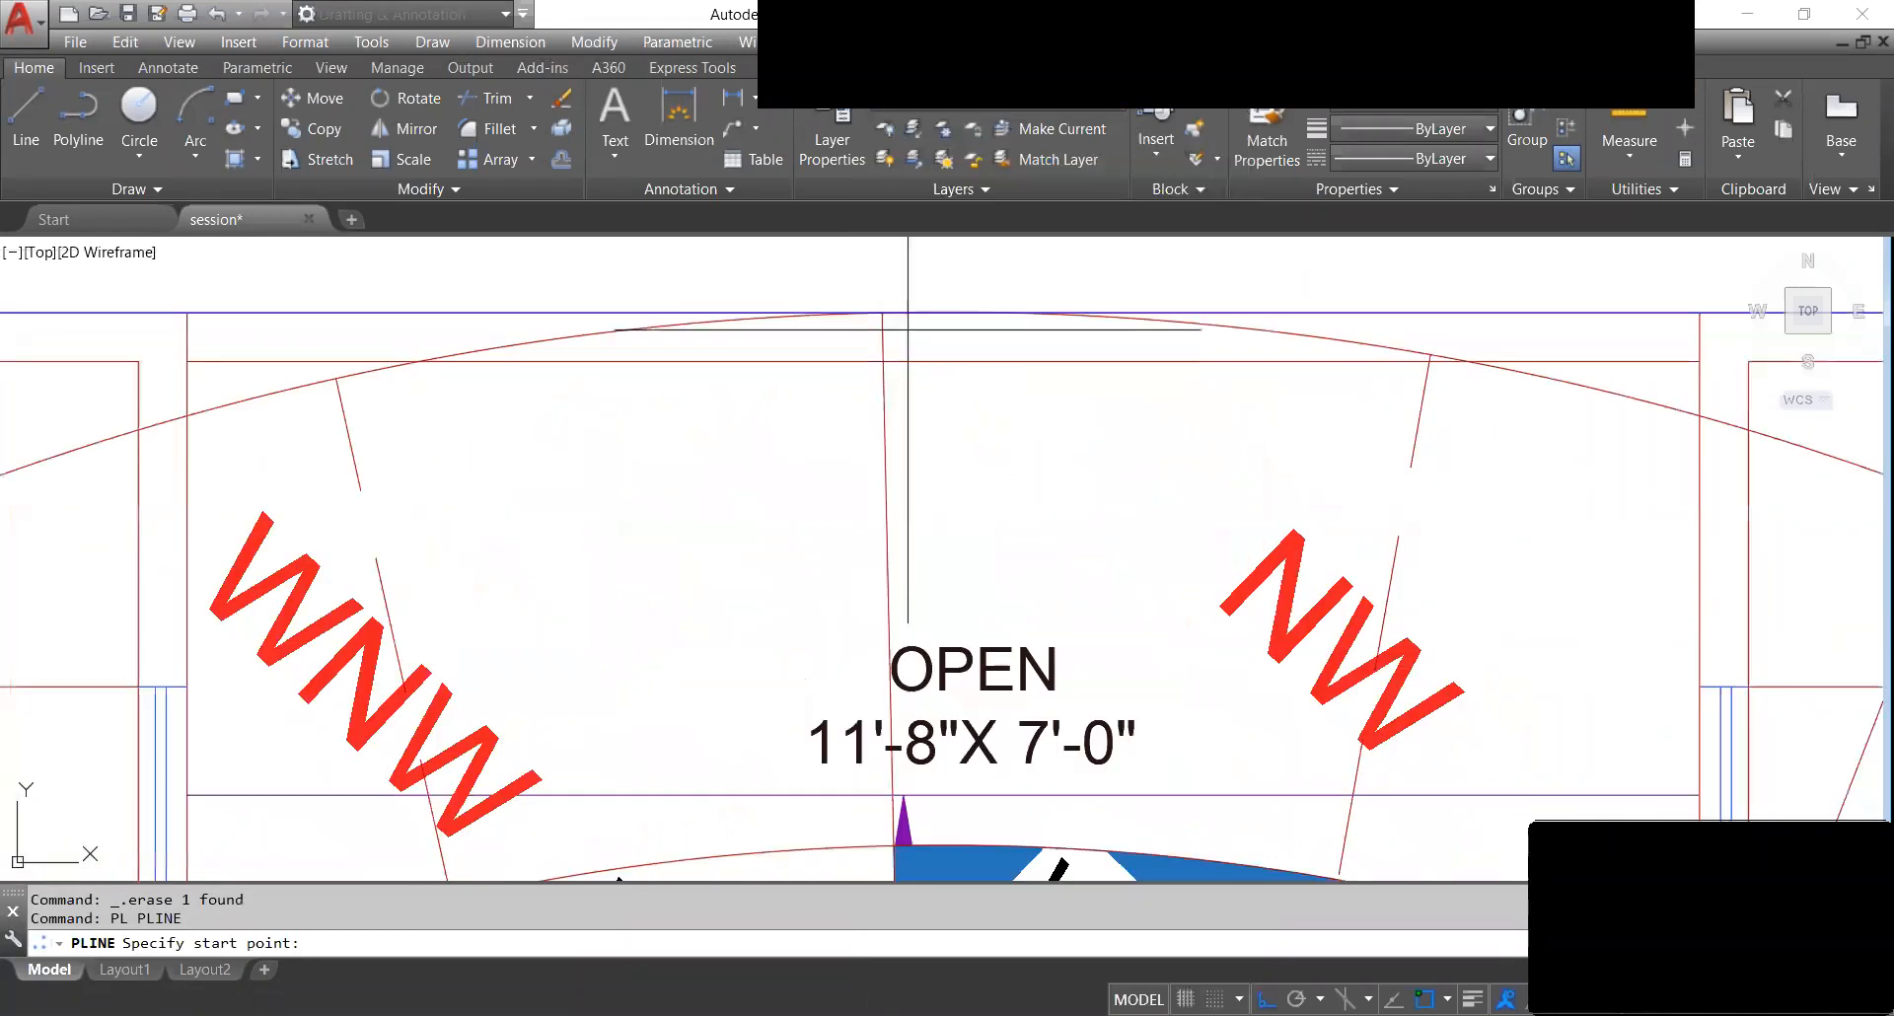
{"action": "left_click", "coordinate": [882, 311]}
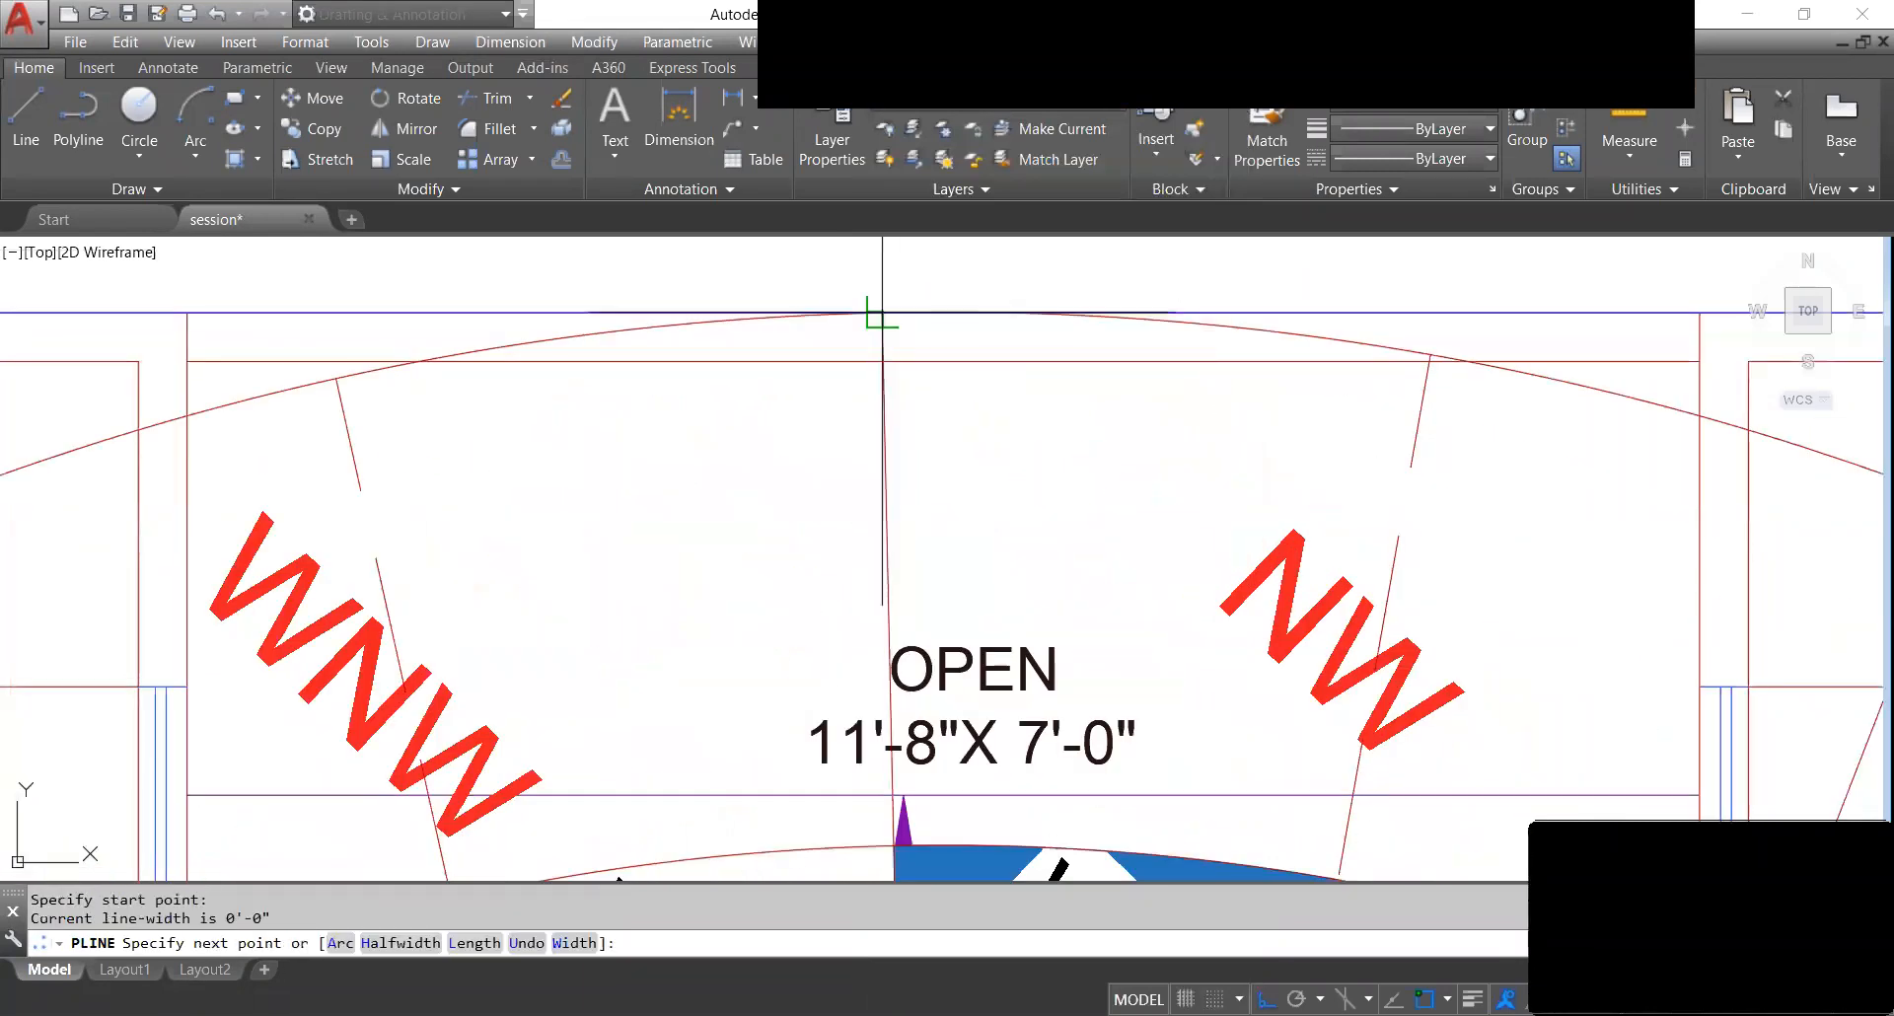
{"action": "scroll", "coordinate": [886, 314], "scroll_direction": "down", "scroll_amount": 5}
{"action": "scroll", "coordinate": [878, 444], "scroll_direction": "up", "scroll_amount": 7}
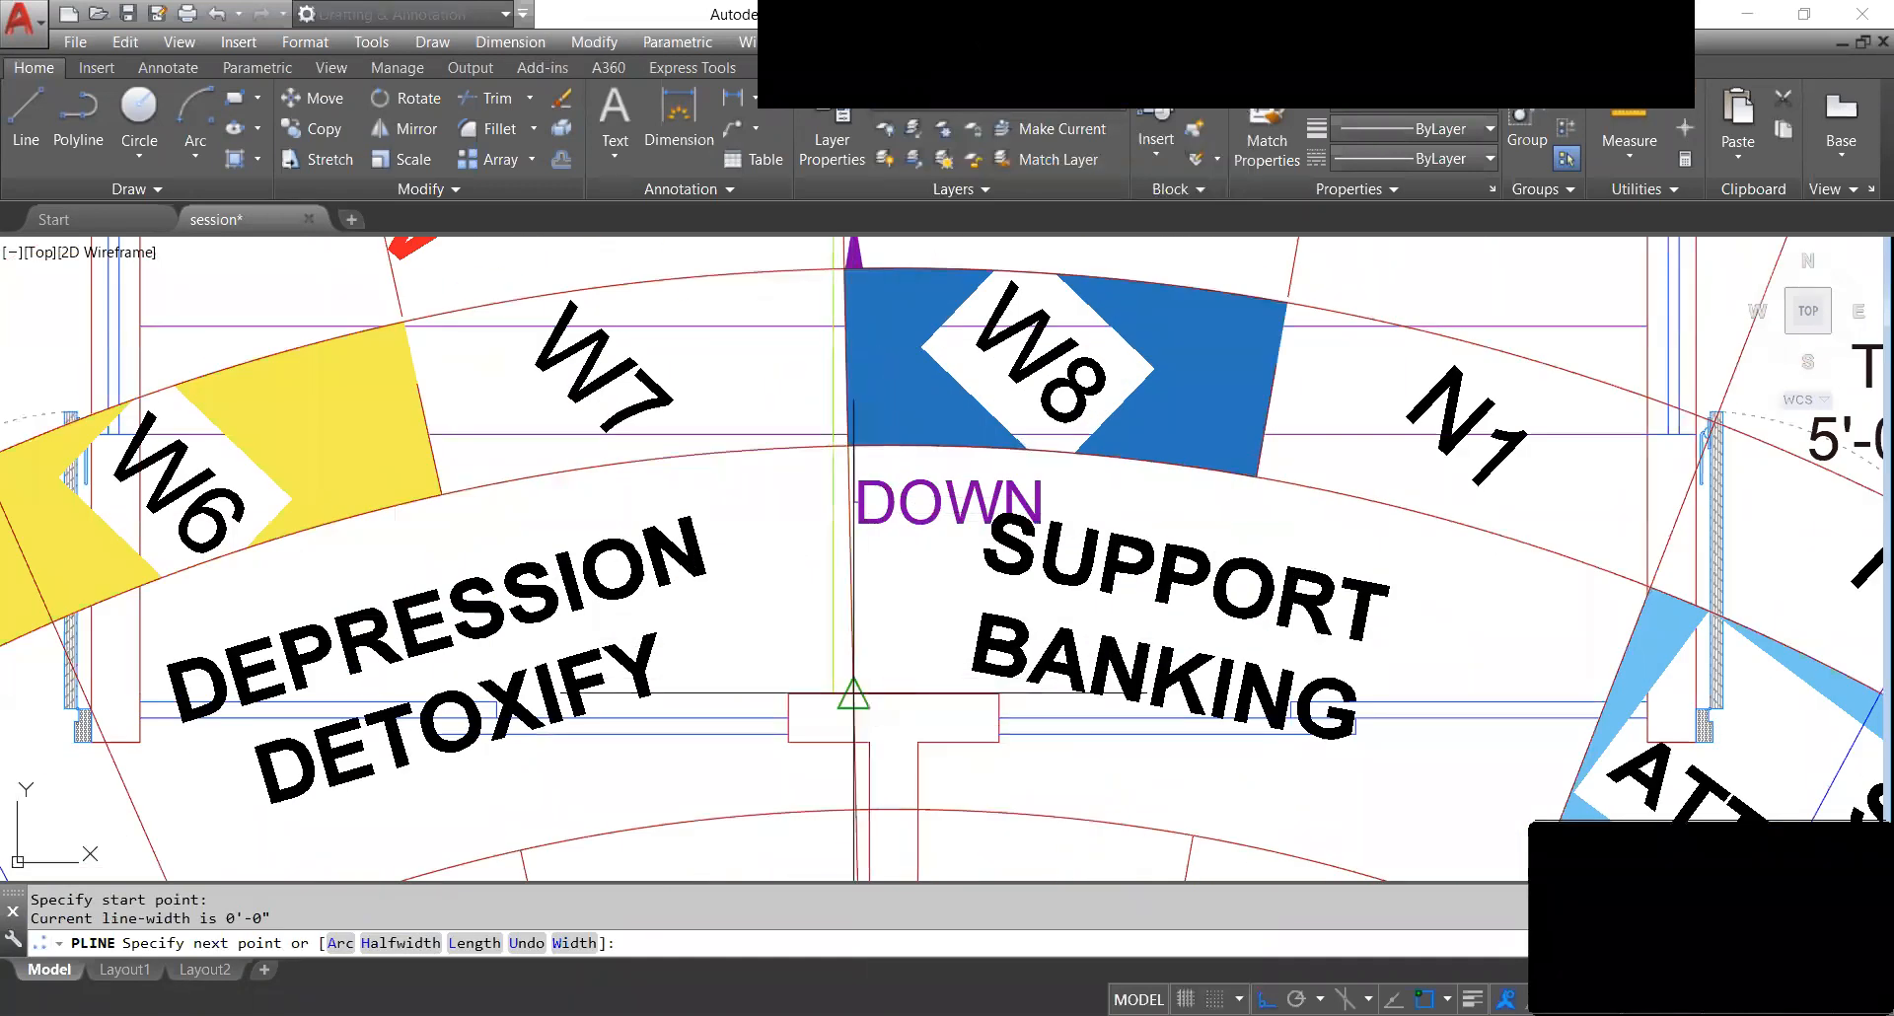
{"action": "left_click", "coordinate": [853, 694]}
{"action": "scroll", "coordinate": [859, 643], "scroll_direction": "down", "scroll_amount": 8}
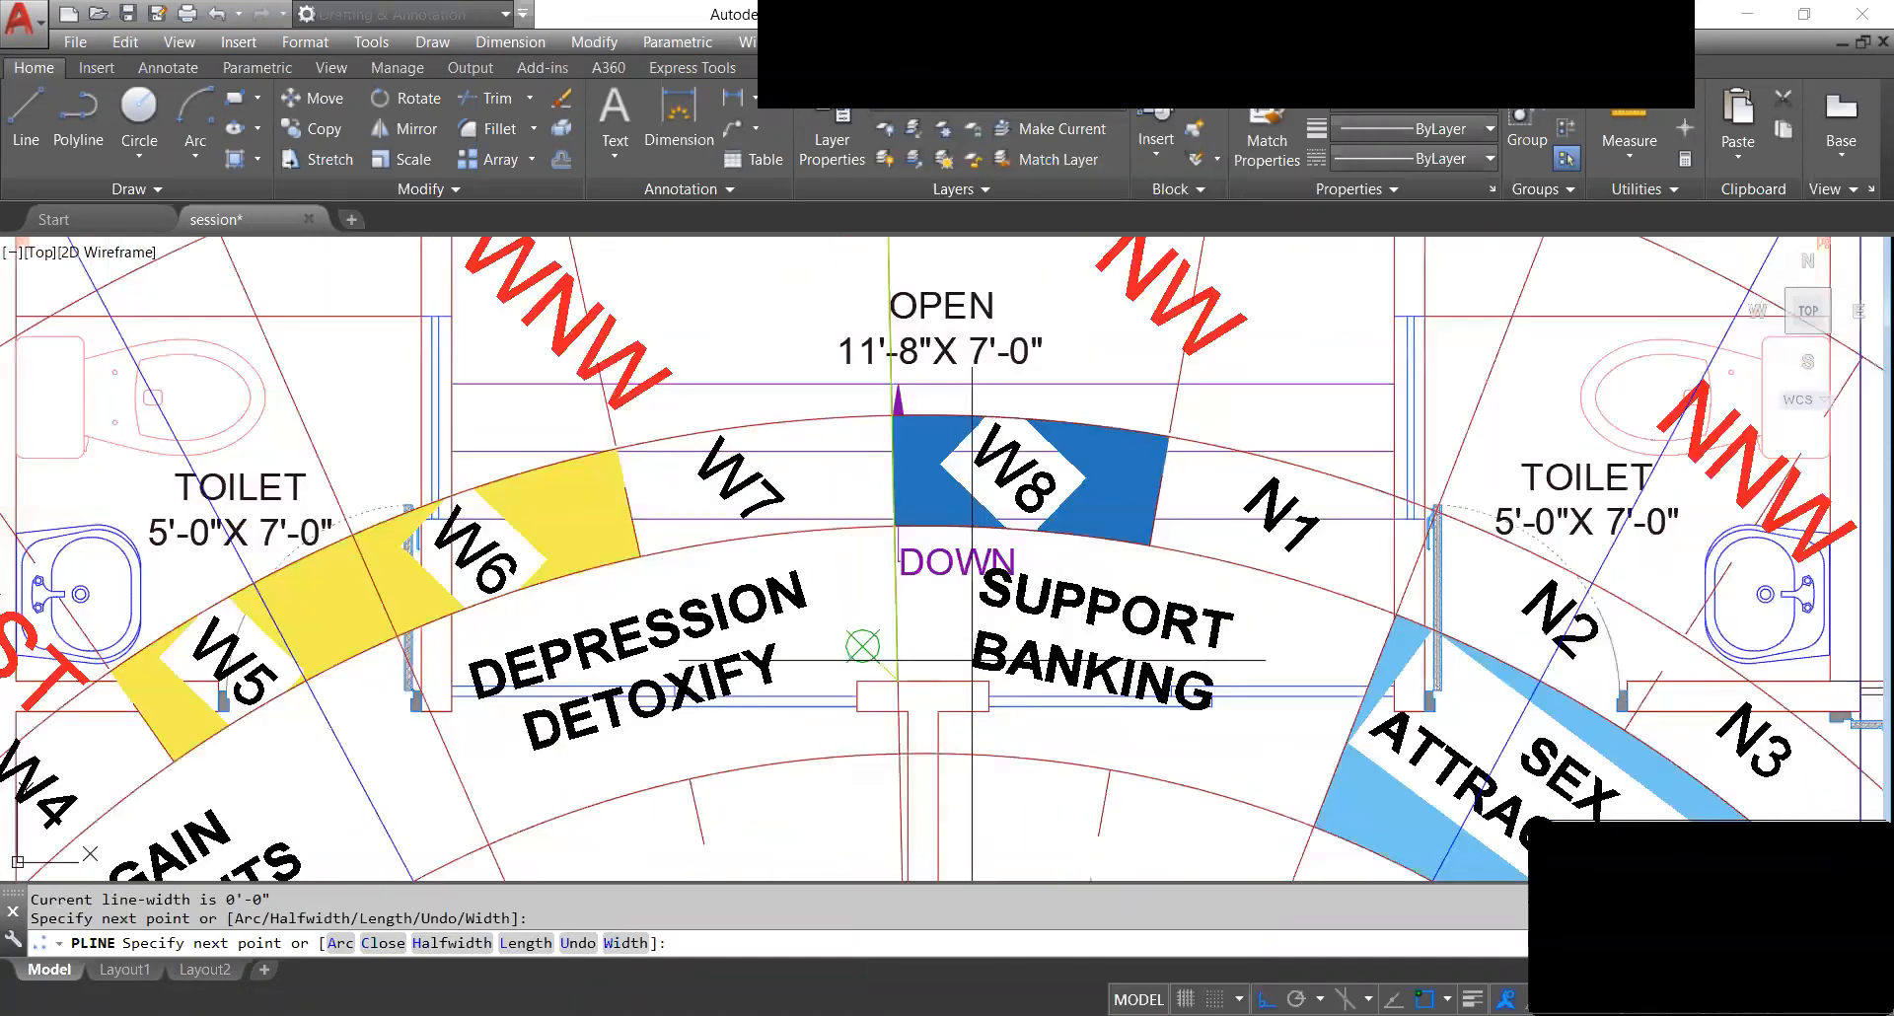
Try to close the outline along the wall to the open area's east side, up to the plan's top edge and back.
{"action": "scroll", "coordinate": [1025, 660], "scroll_direction": "up", "scroll_amount": 8}
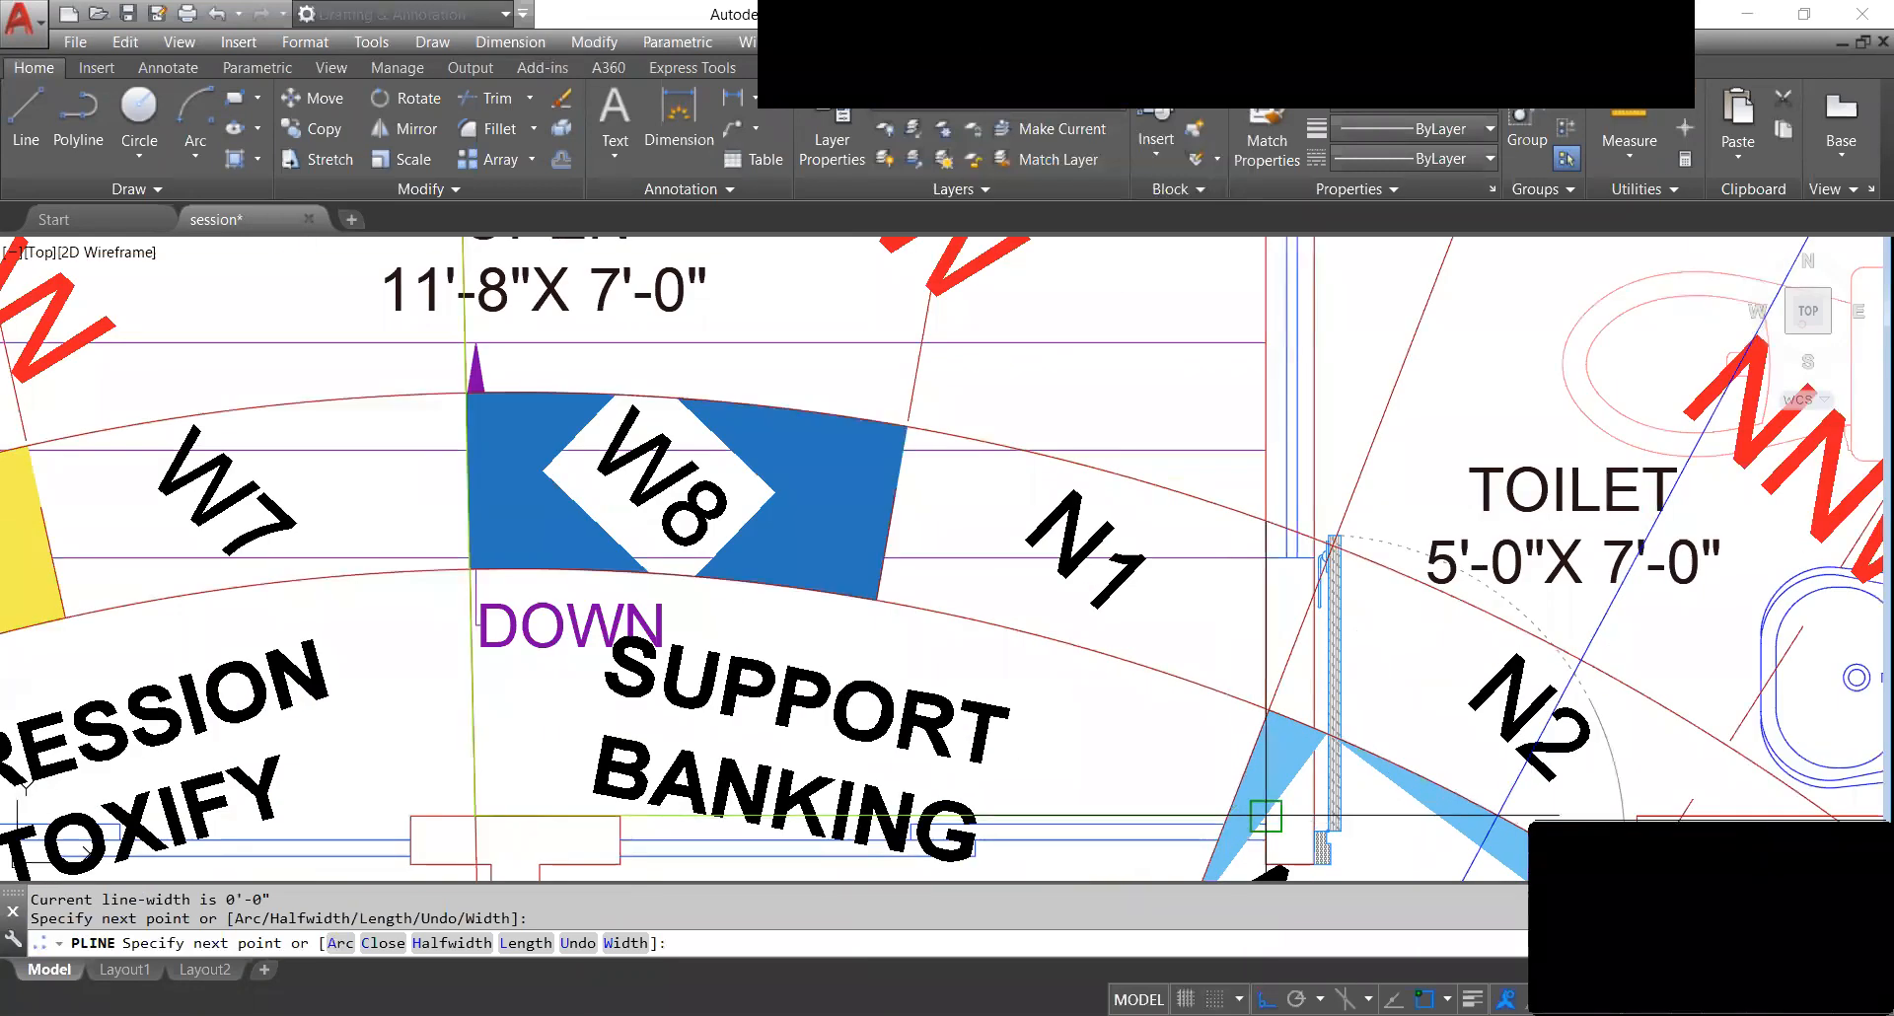
{"action": "left_click", "coordinate": [1266, 816]}
{"action": "scroll", "coordinate": [1268, 671], "scroll_direction": "down", "scroll_amount": 2}
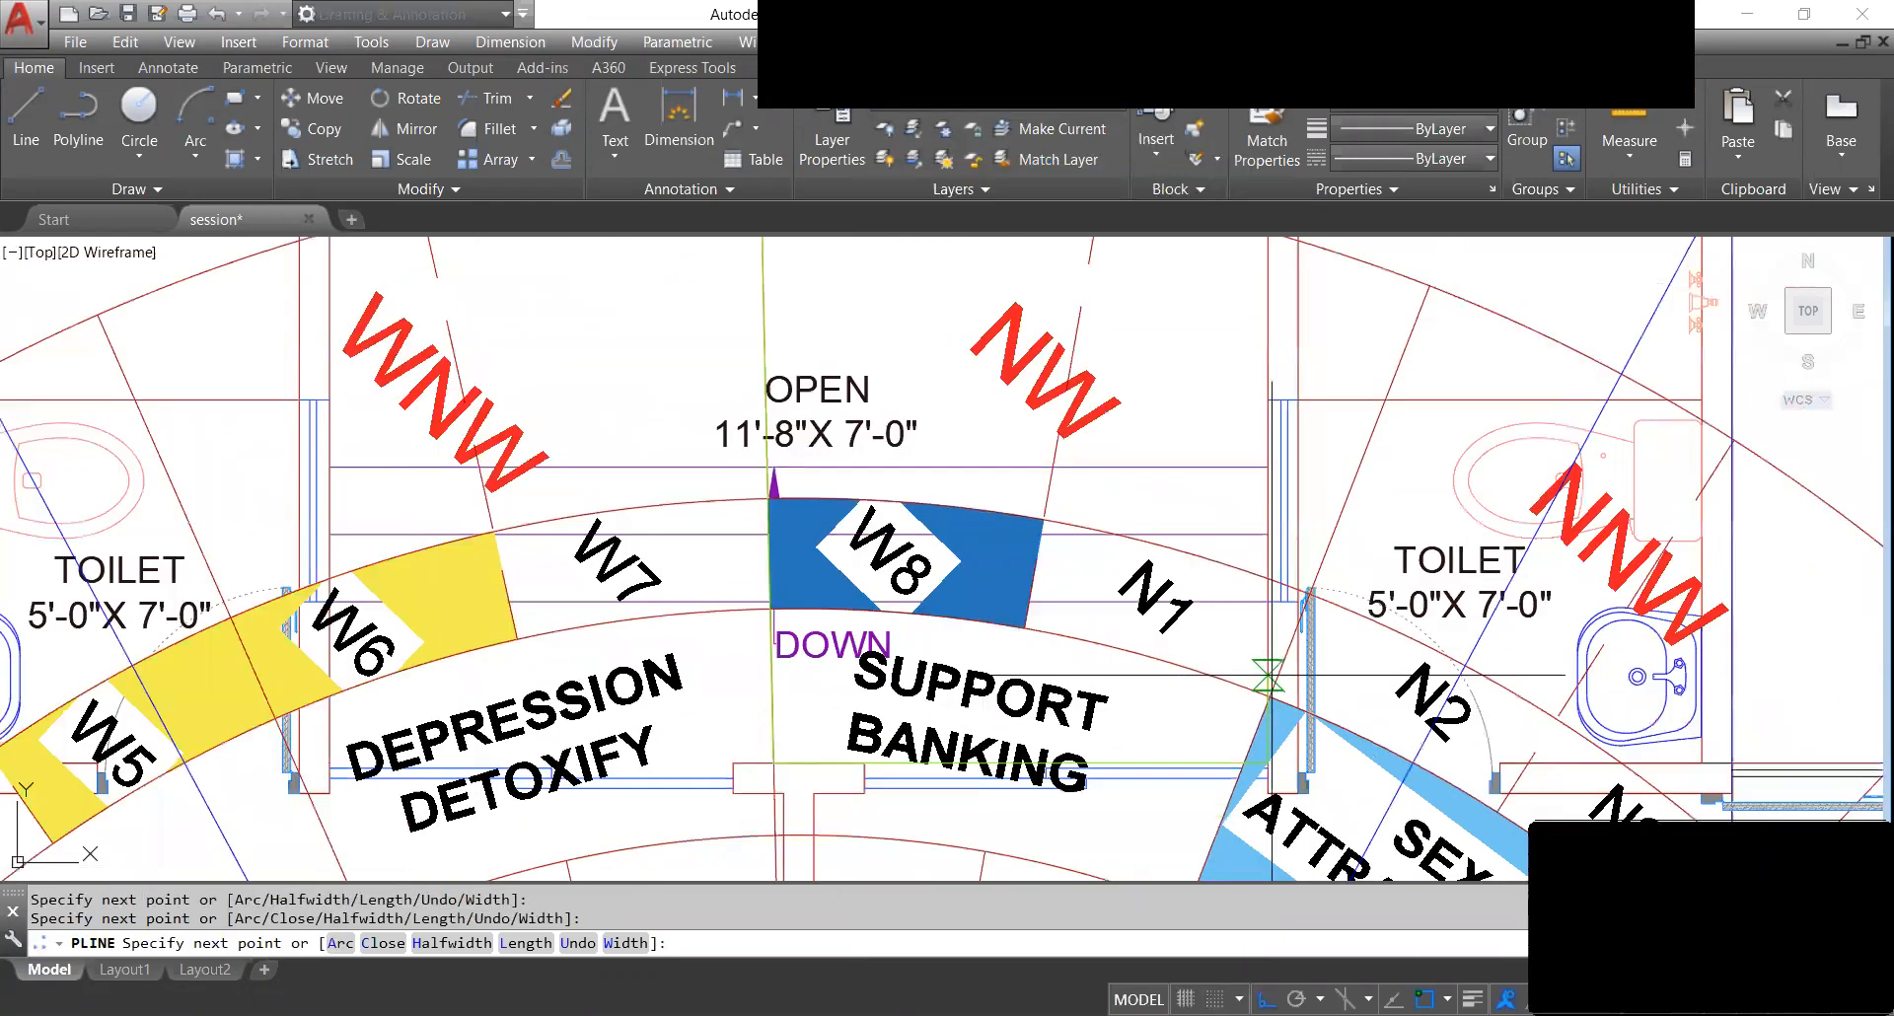
{"action": "middle_click_drag", "start_coordinate": [1256, 571], "coordinate": [1241, 771]}
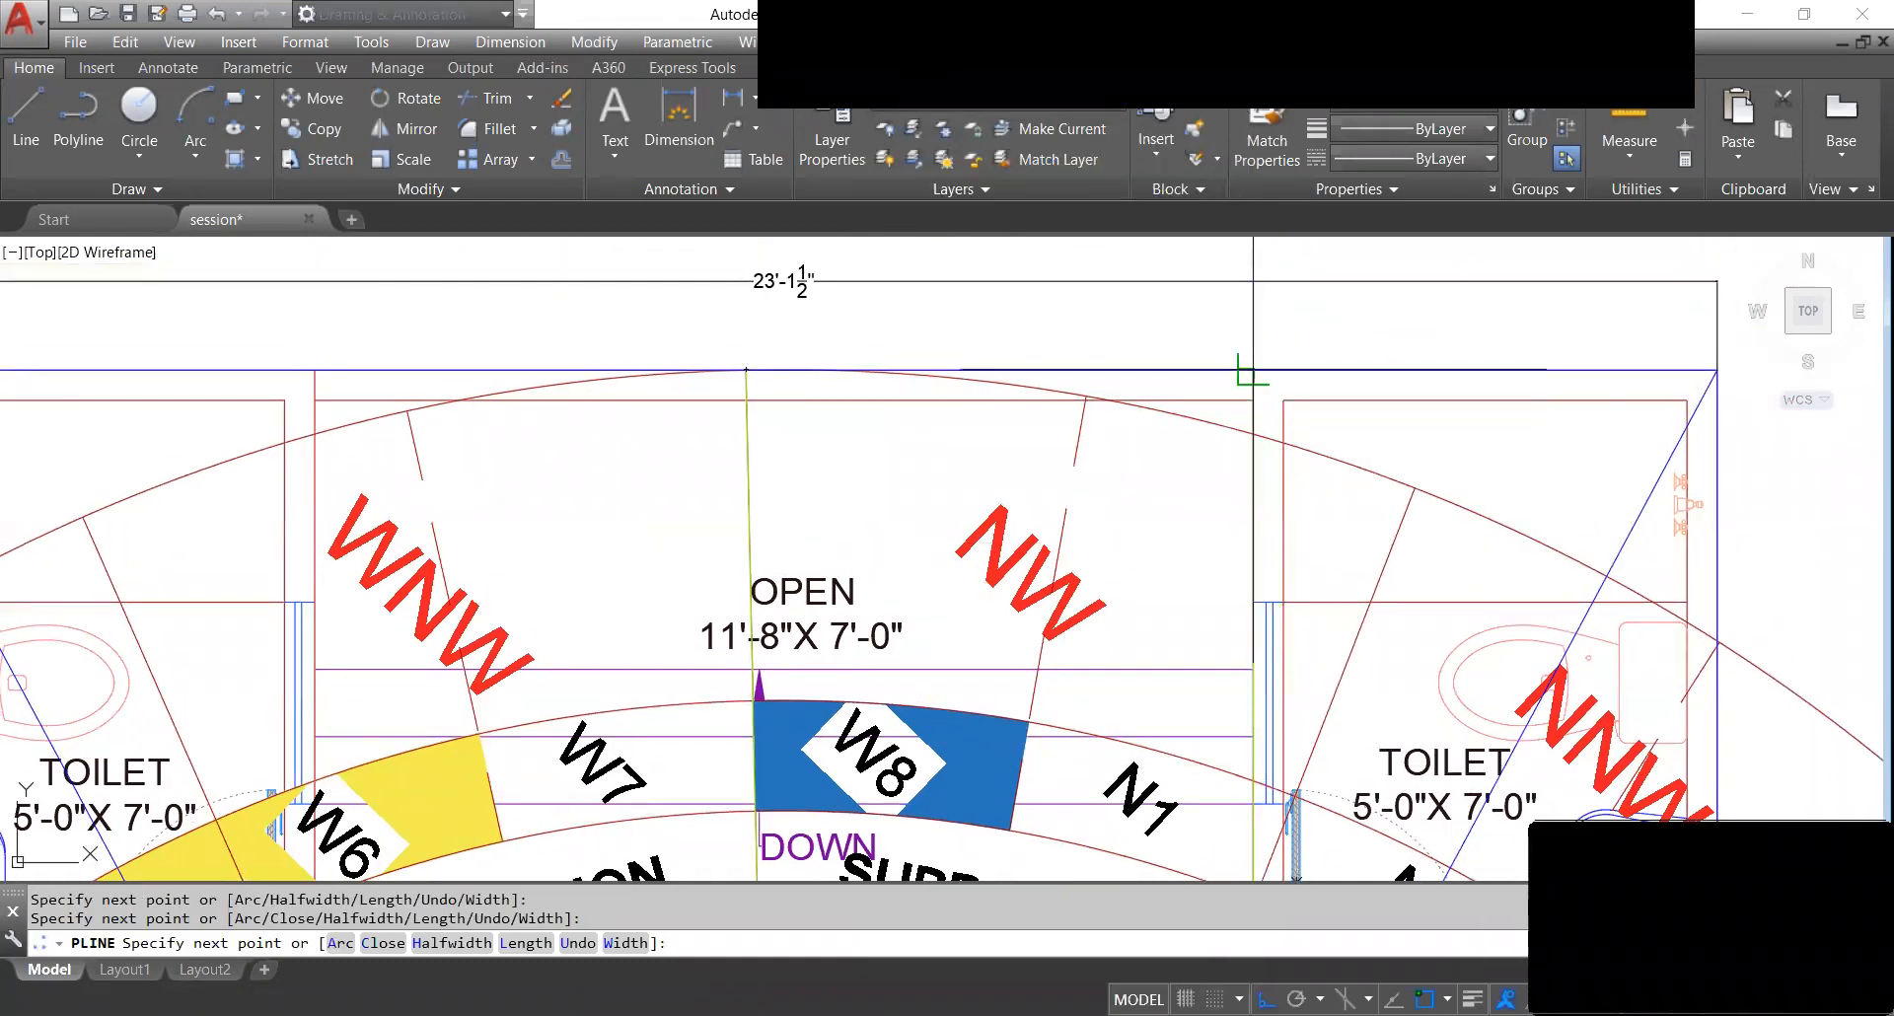
{"action": "scroll", "coordinate": [760, 377], "scroll_direction": "up", "scroll_amount": 5}
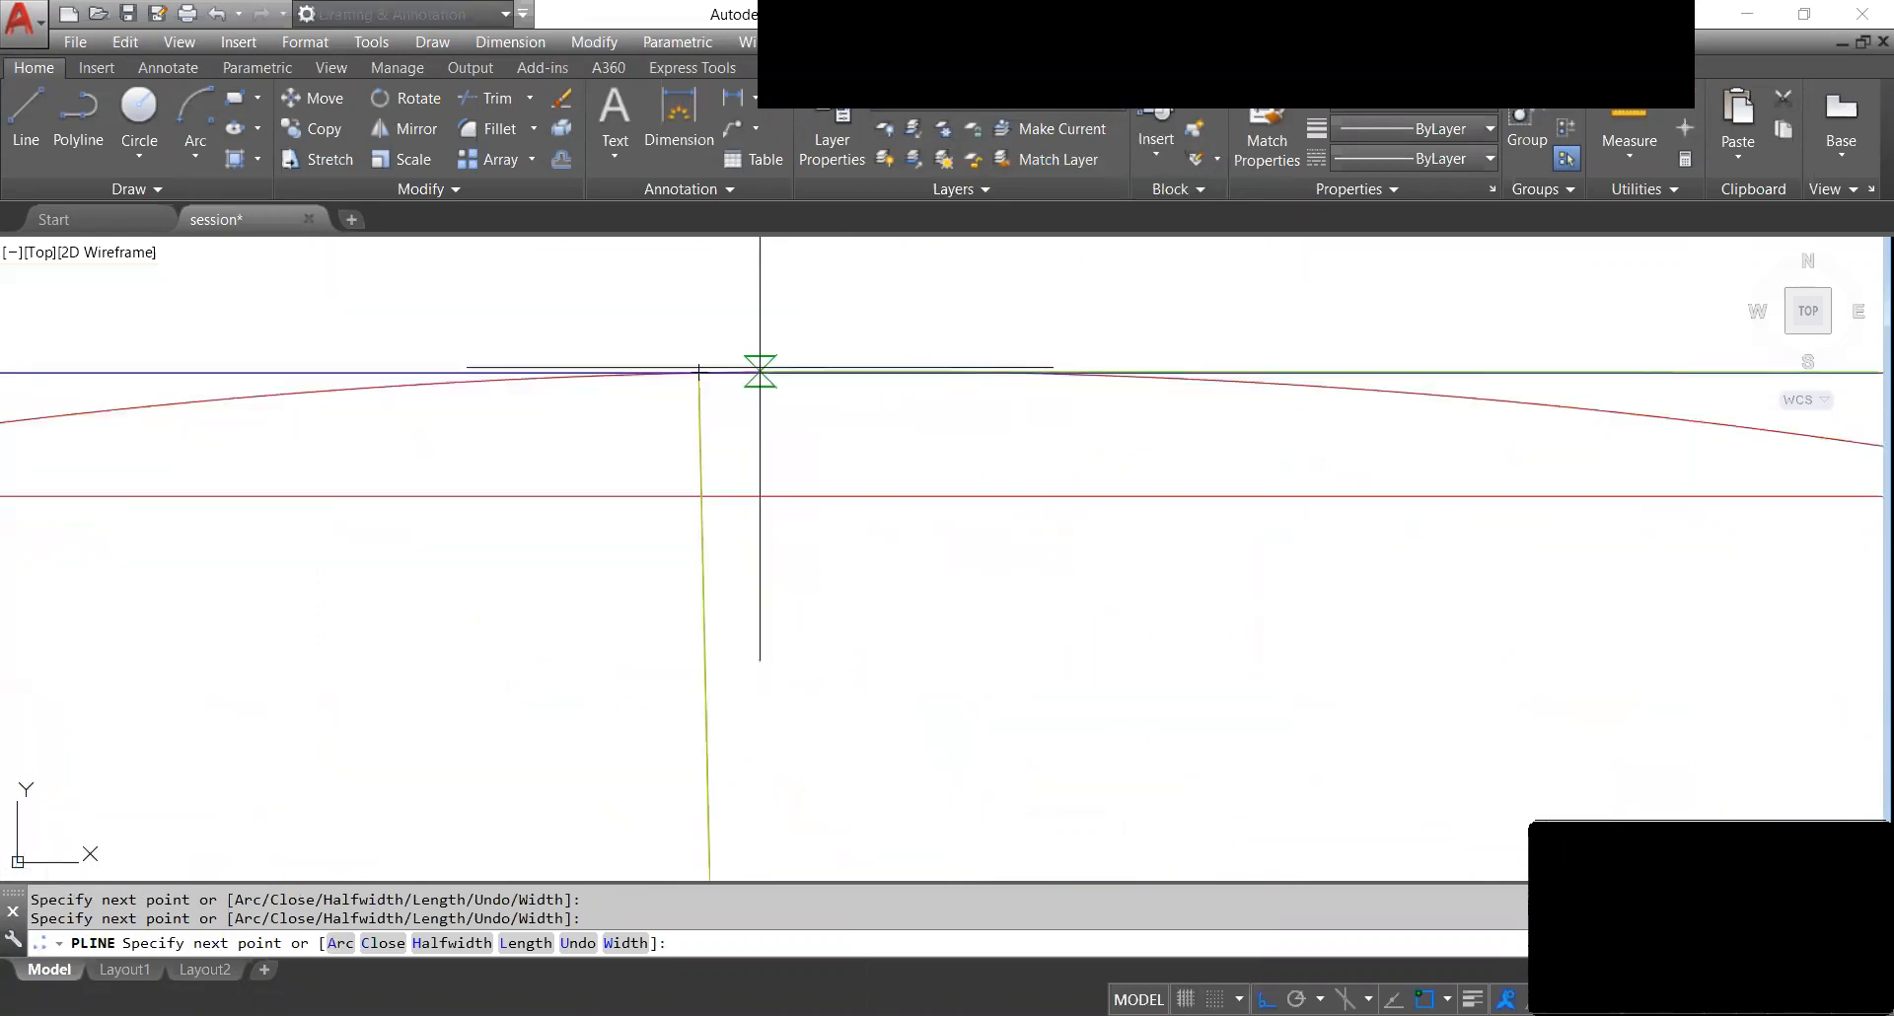
{"action": "scroll", "coordinate": [698, 381], "scroll_direction": "down", "scroll_amount": 5}
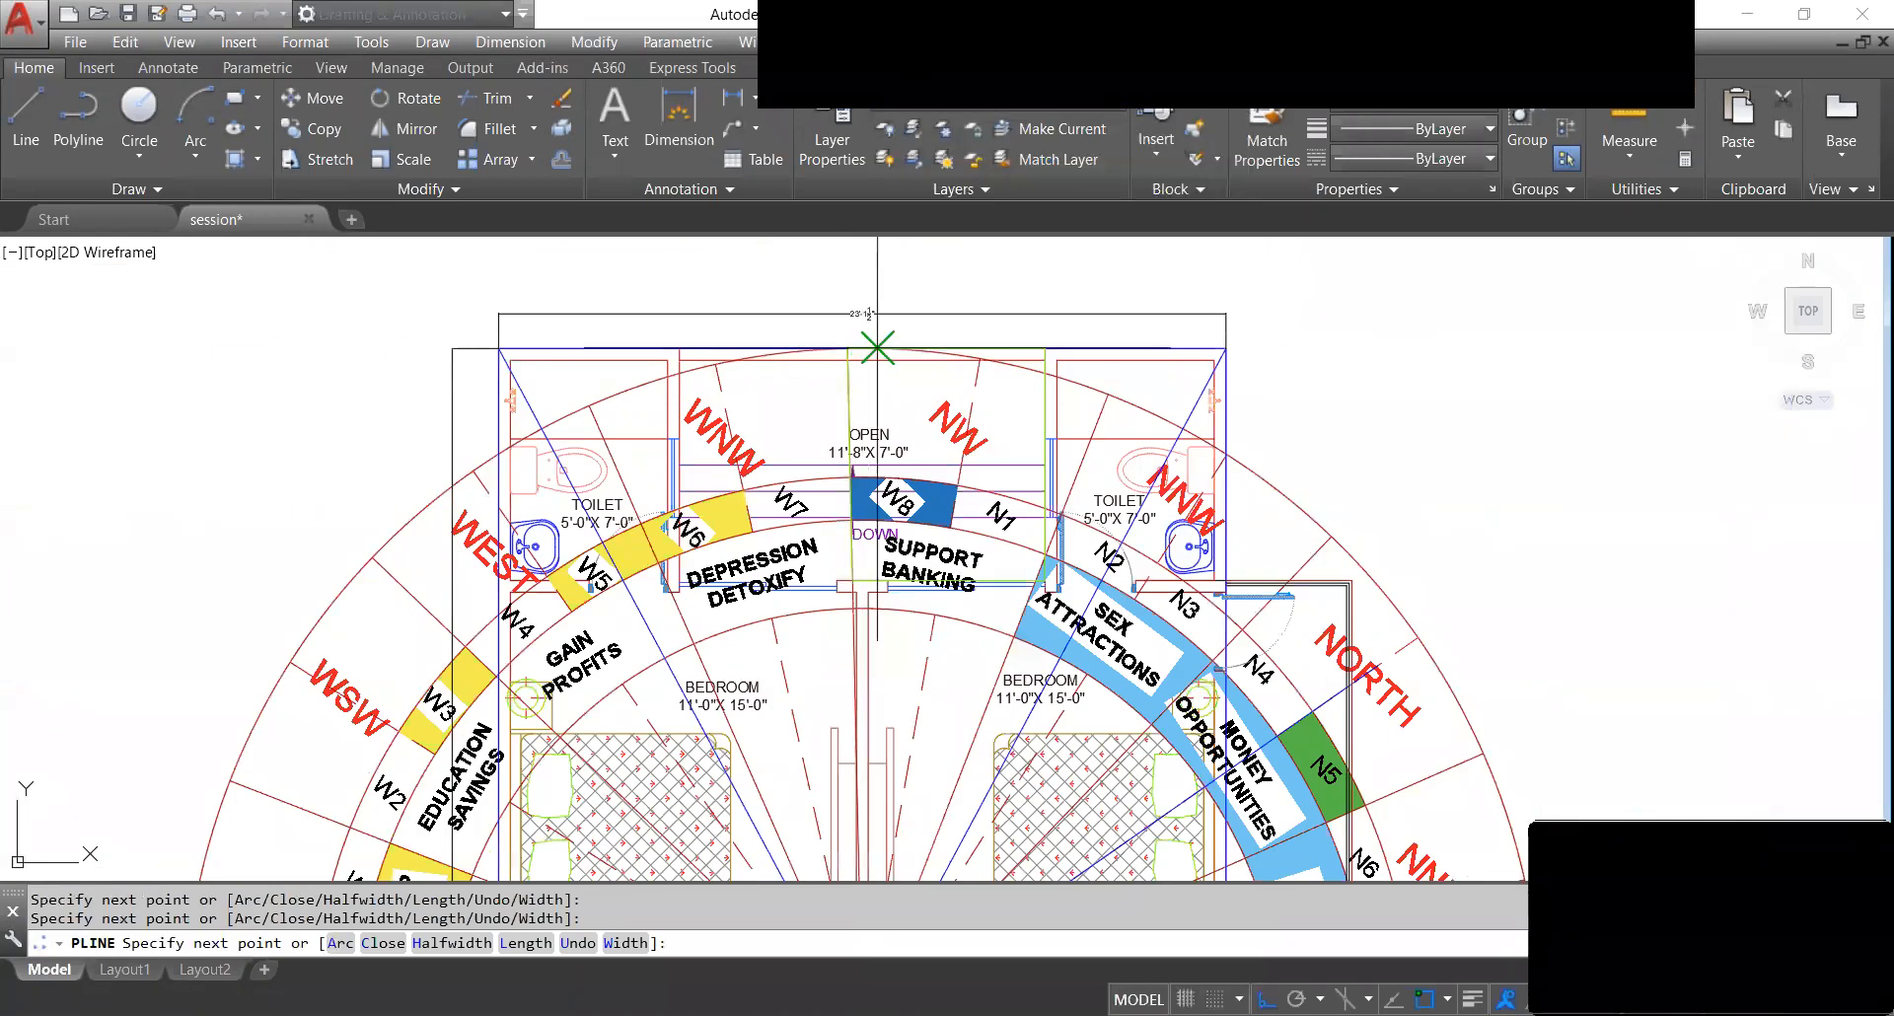
{"action": "key", "text": "Return"}
Erase the rectangular trial outline around the NW part of the open area.
{"action": "scroll", "coordinate": [1056, 564], "scroll_direction": "up", "scroll_amount": 4}
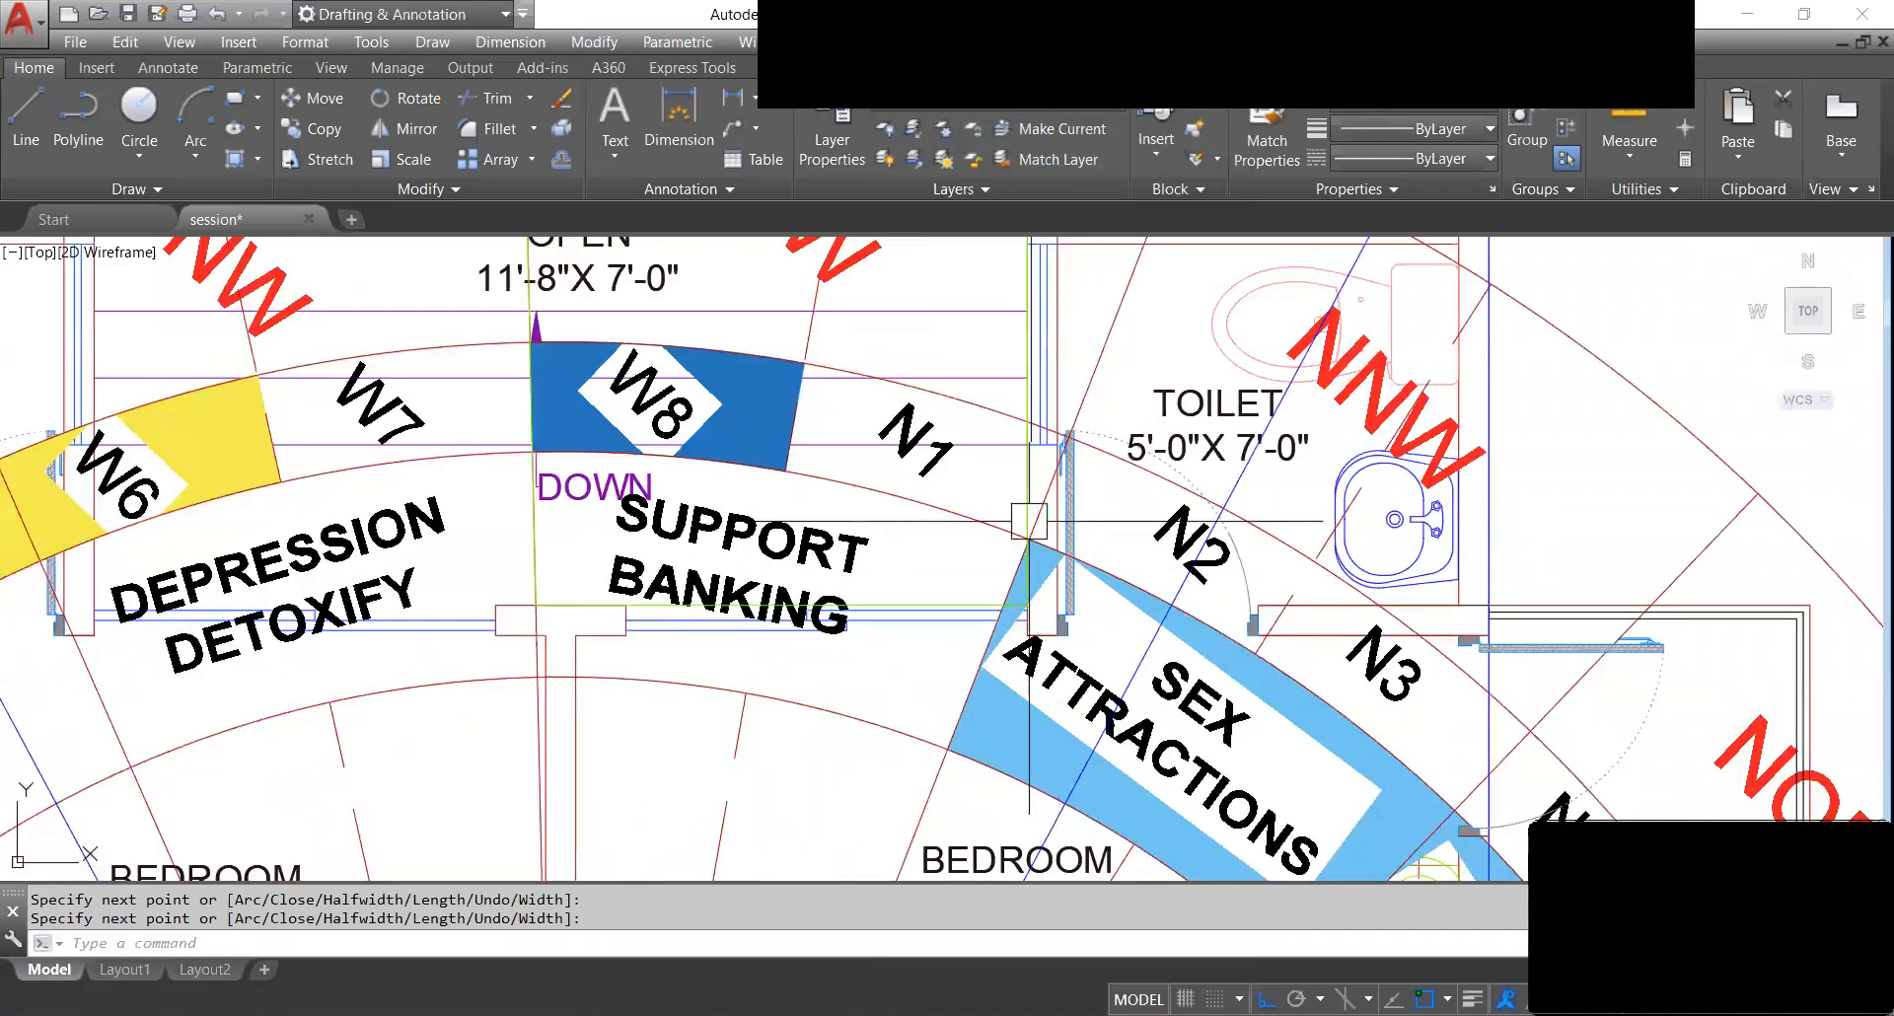
{"action": "left_click", "coordinate": [1017, 416]}
{"action": "key", "text": "Delete"}
Start a new polyline at the top of the NW–WNW boundary and run it down to the wall below the open area.
{"action": "scroll", "coordinate": [1015, 434], "scroll_direction": "down", "scroll_amount": 4}
{"action": "type", "text": "pl"}
{"action": "key", "text": "Return"}
{"action": "scroll", "coordinate": [888, 338], "scroll_direction": "up", "scroll_amount": 6}
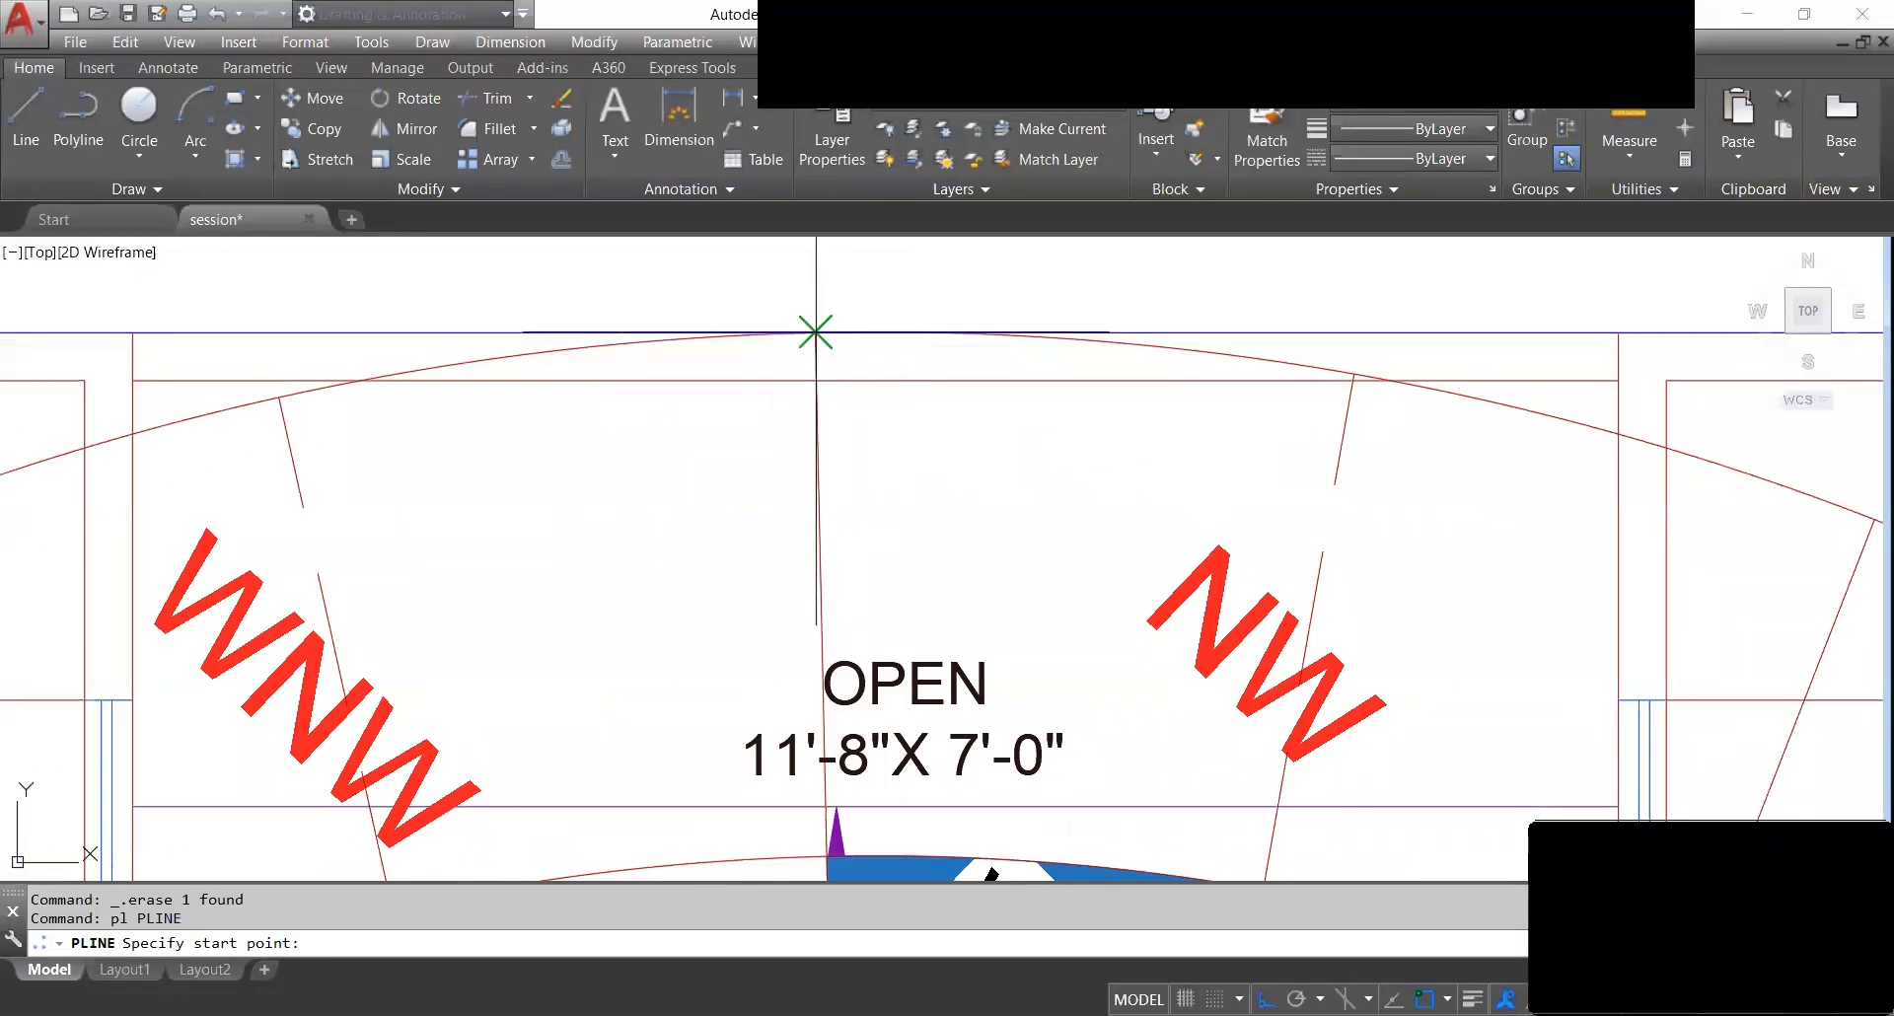
{"action": "left_click", "coordinate": [815, 331]}
{"action": "scroll", "coordinate": [819, 326], "scroll_direction": "down", "scroll_amount": 4}
{"action": "scroll", "coordinate": [705, 657], "scroll_direction": "up", "scroll_amount": 6}
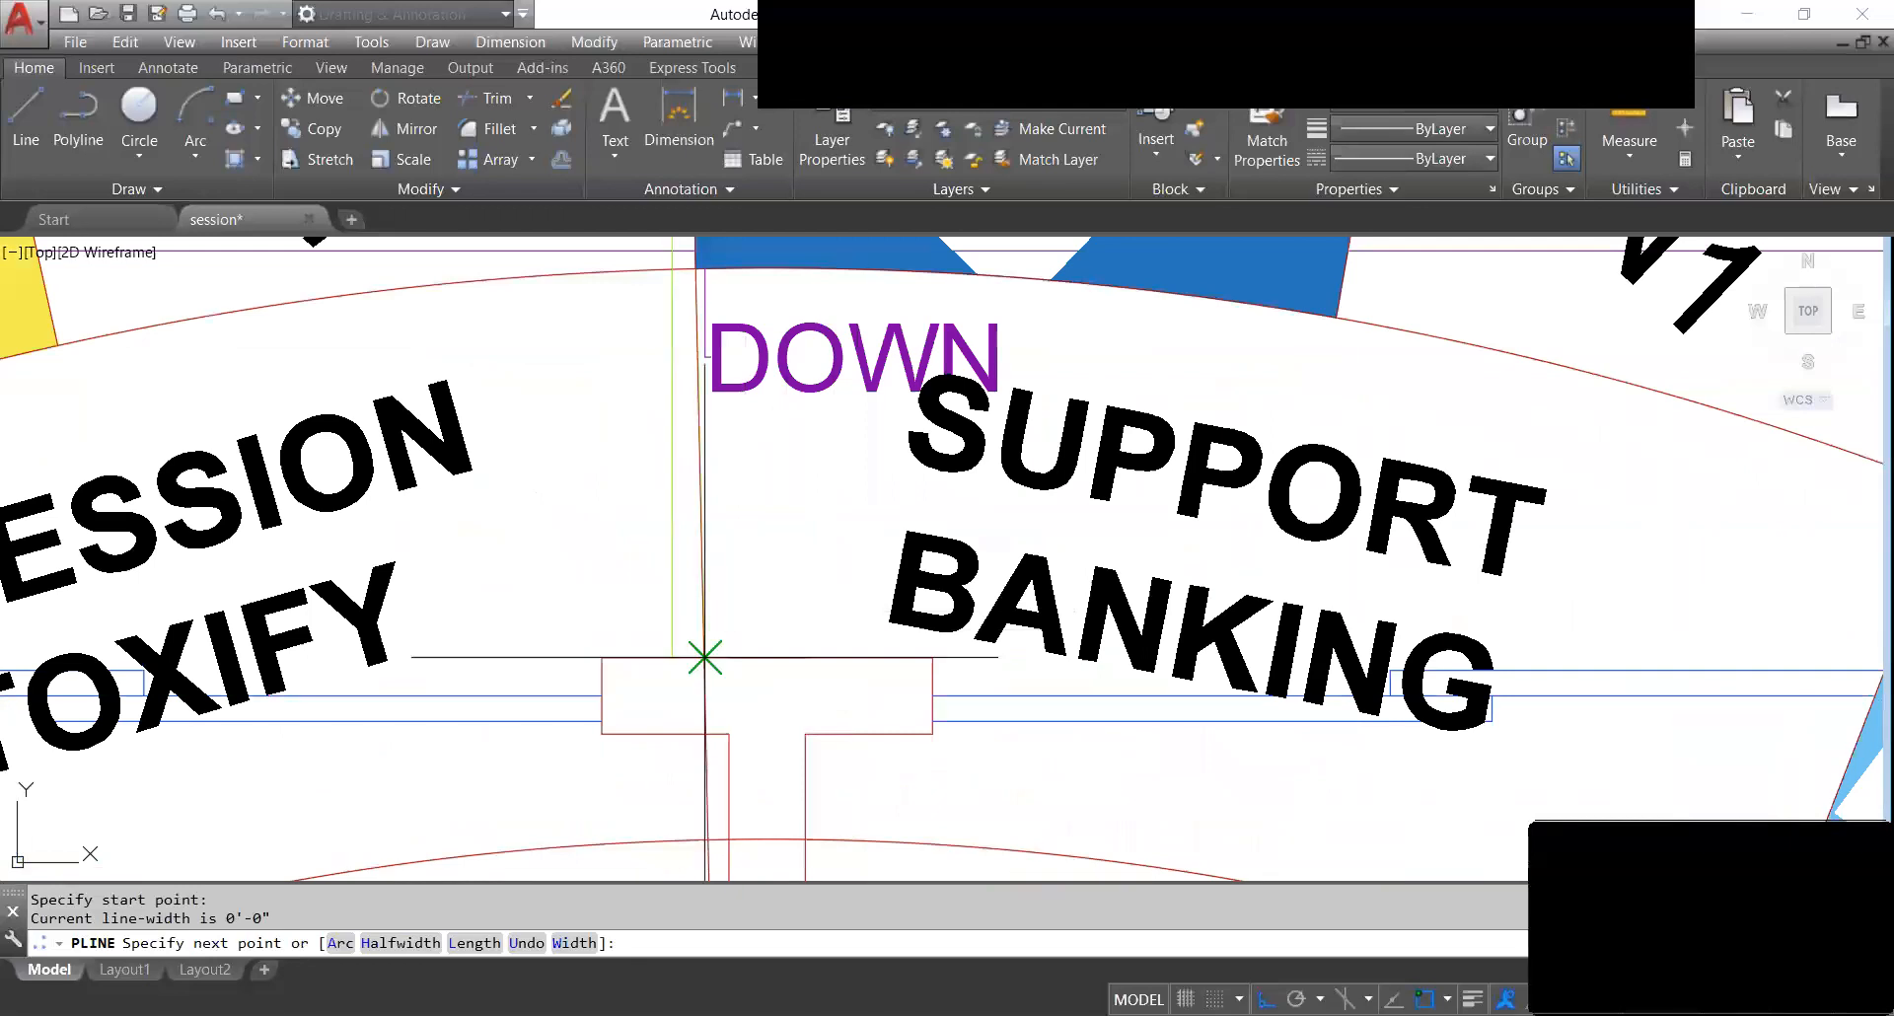
{"action": "left_click", "coordinate": [704, 657]}
Extend the polyline along the wall to the NW–NNW boundary, and up that boundary to the open area's east side line.
{"action": "scroll", "coordinate": [705, 657], "scroll_direction": "down", "scroll_amount": 4}
{"action": "scroll", "coordinate": [967, 711], "scroll_direction": "up", "scroll_amount": 5}
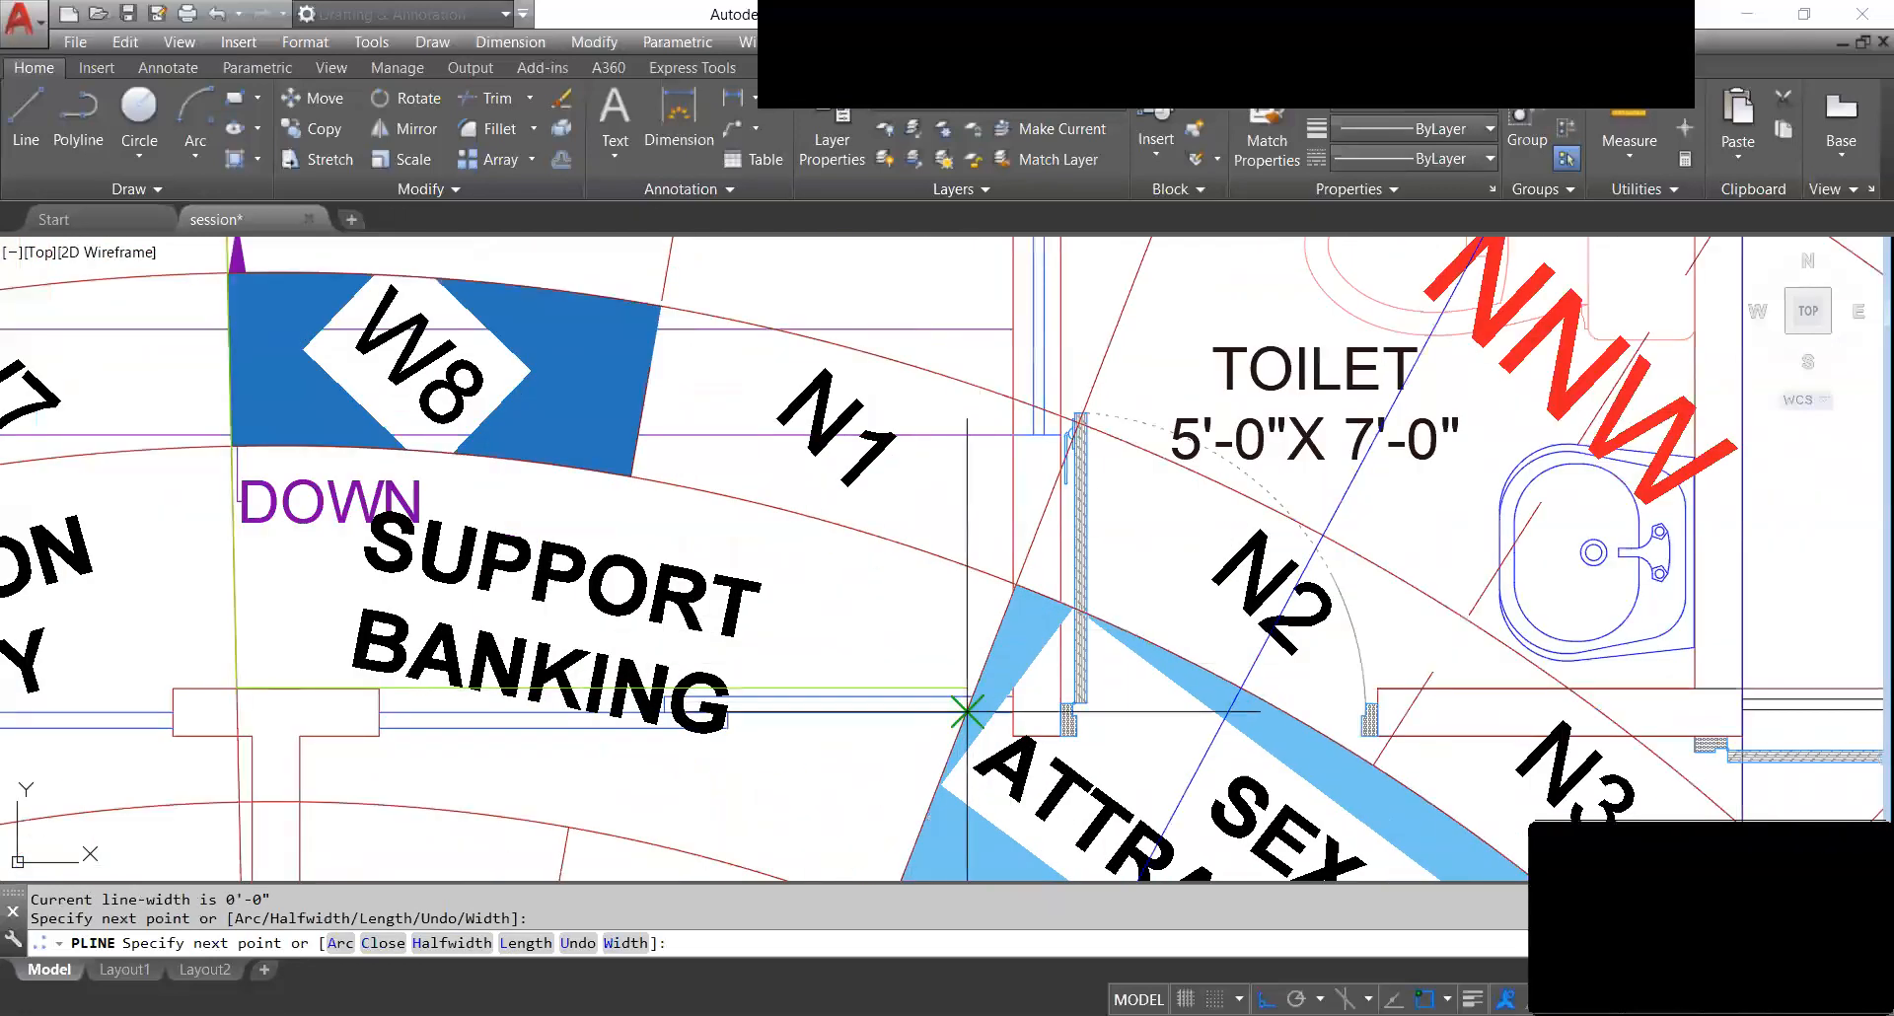
{"action": "scroll", "coordinate": [967, 711], "scroll_direction": "up", "scroll_amount": 6}
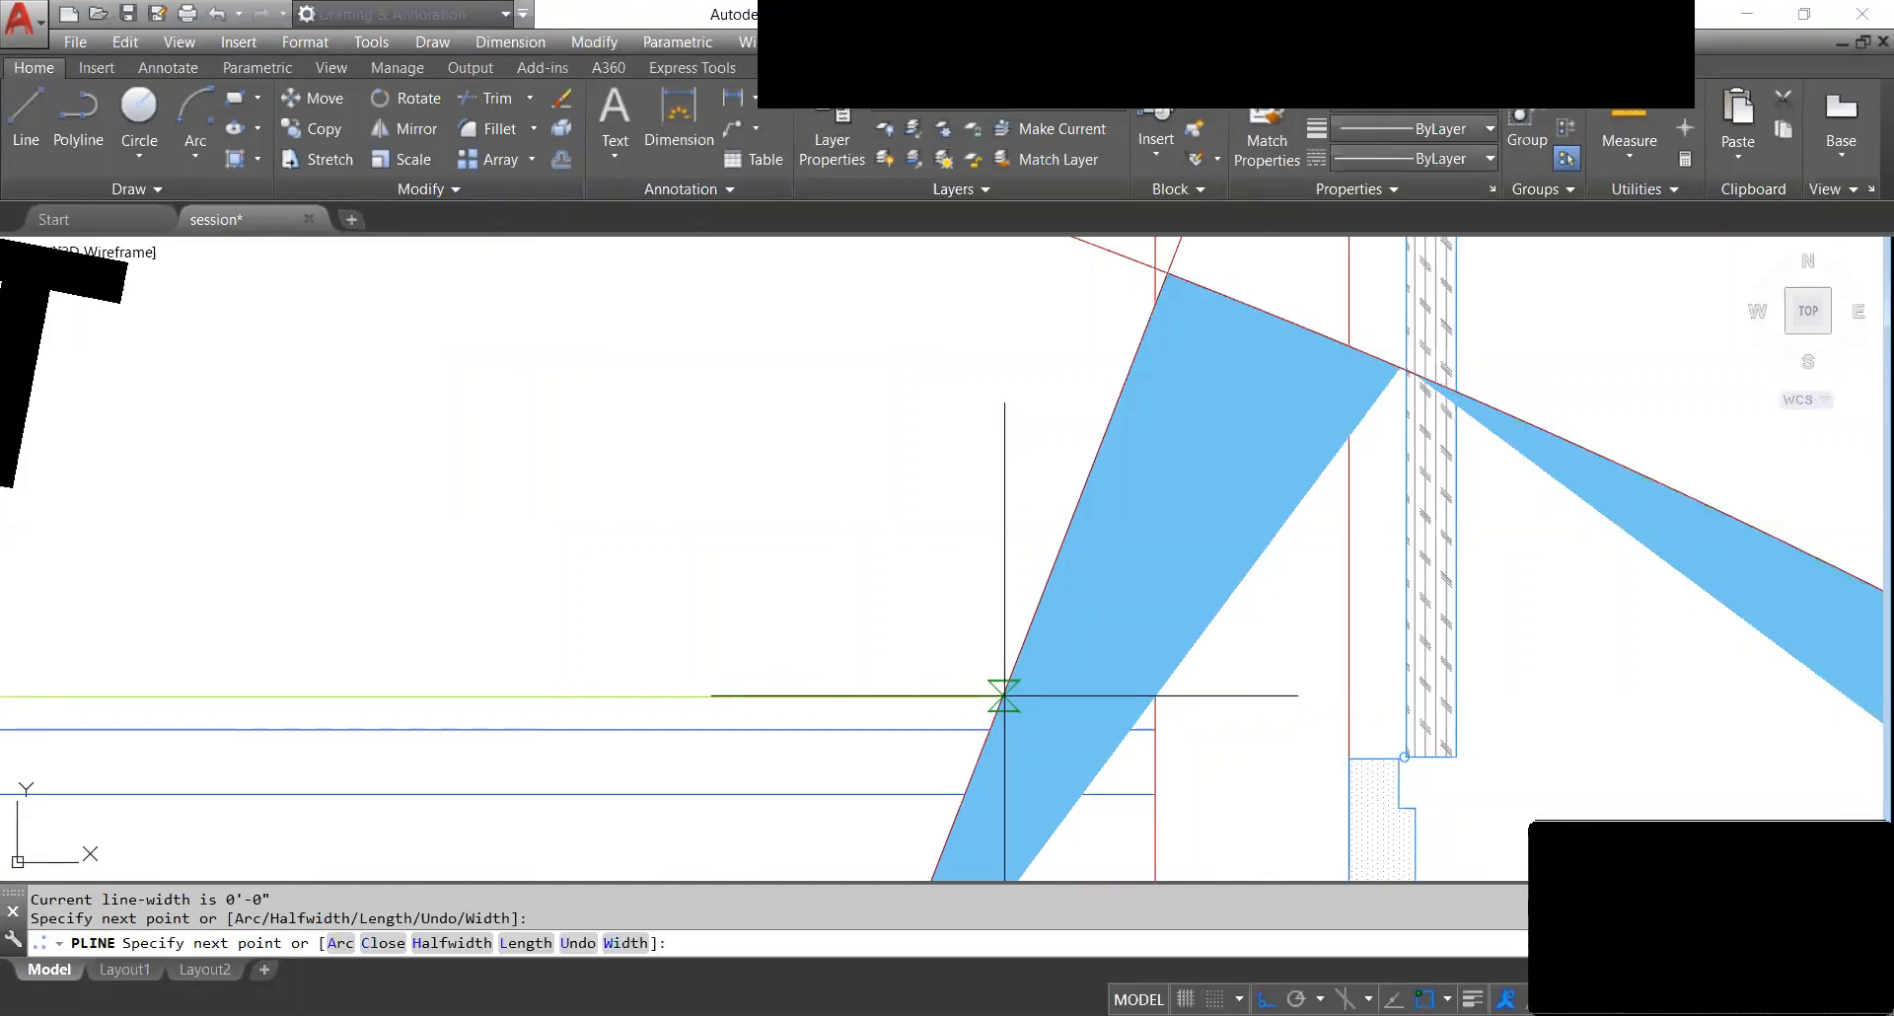
{"action": "scroll", "coordinate": [1004, 696], "scroll_direction": "up", "scroll_amount": 2}
{"action": "left_click", "coordinate": [1005, 694]}
{"action": "scroll", "coordinate": [1007, 693], "scroll_direction": "down", "scroll_amount": 5}
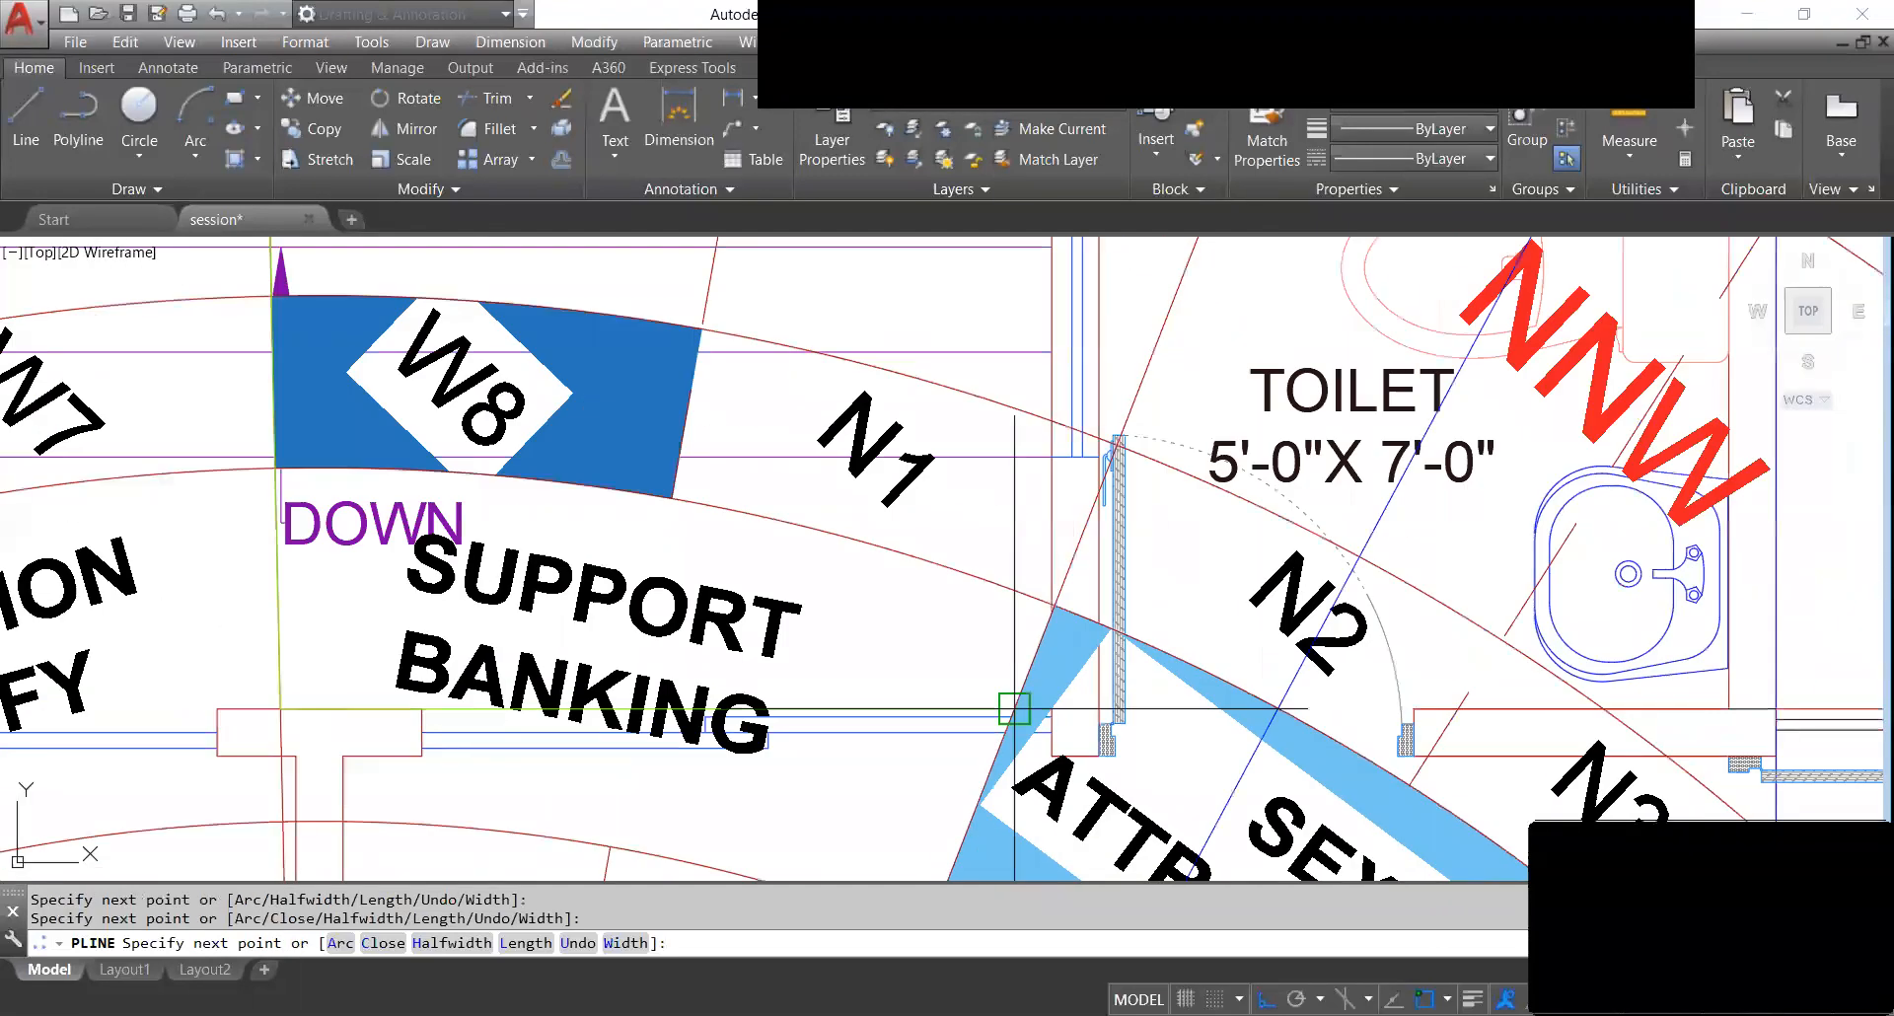
{"action": "scroll", "coordinate": [1049, 623], "scroll_direction": "up", "scroll_amount": 5}
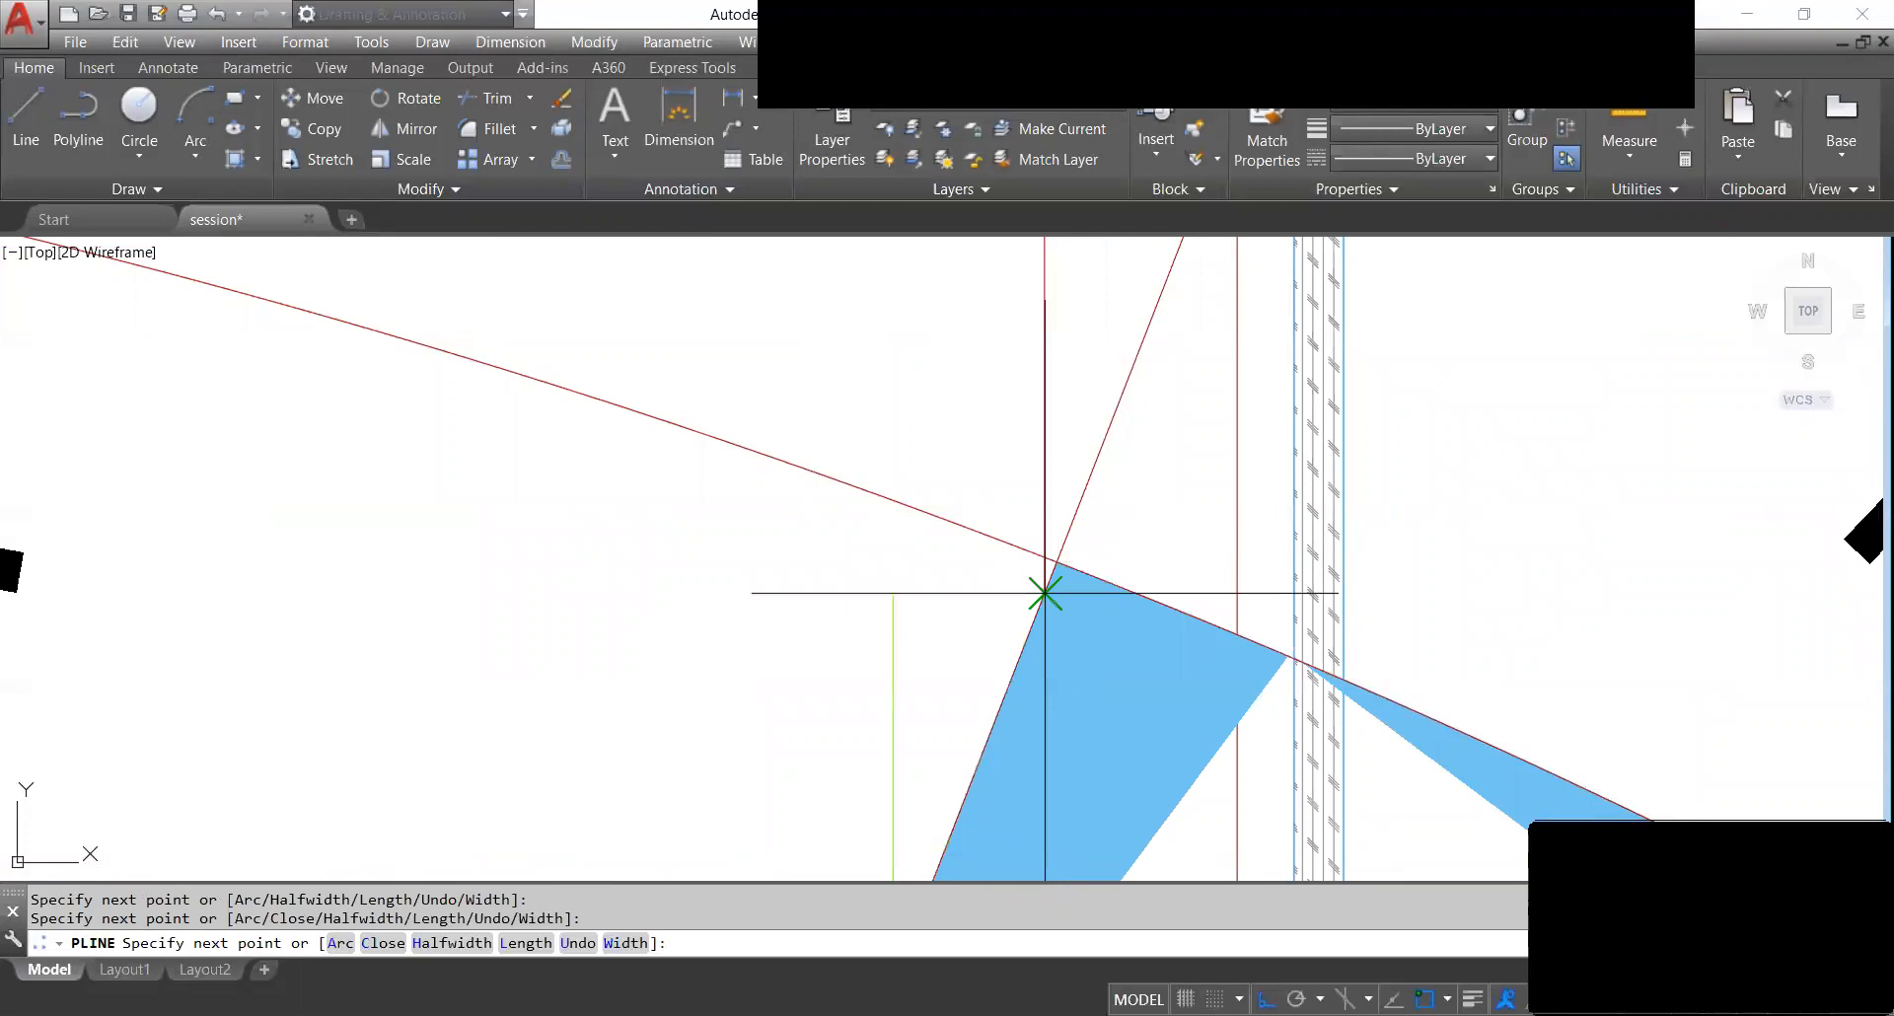
{"action": "left_click", "coordinate": [1045, 593]}
Finish the polyline up the open area's east side to the plan's top edge and back to its start point.
{"action": "scroll", "coordinate": [1054, 592], "scroll_direction": "down", "scroll_amount": 5}
{"action": "scroll", "coordinate": [1041, 534], "scroll_direction": "up", "scroll_amount": 3}
{"action": "middle_click_drag", "start_coordinate": [1045, 403], "coordinate": [1060, 439]}
{"action": "scroll", "coordinate": [1124, 711], "scroll_direction": "down", "scroll_amount": 2}
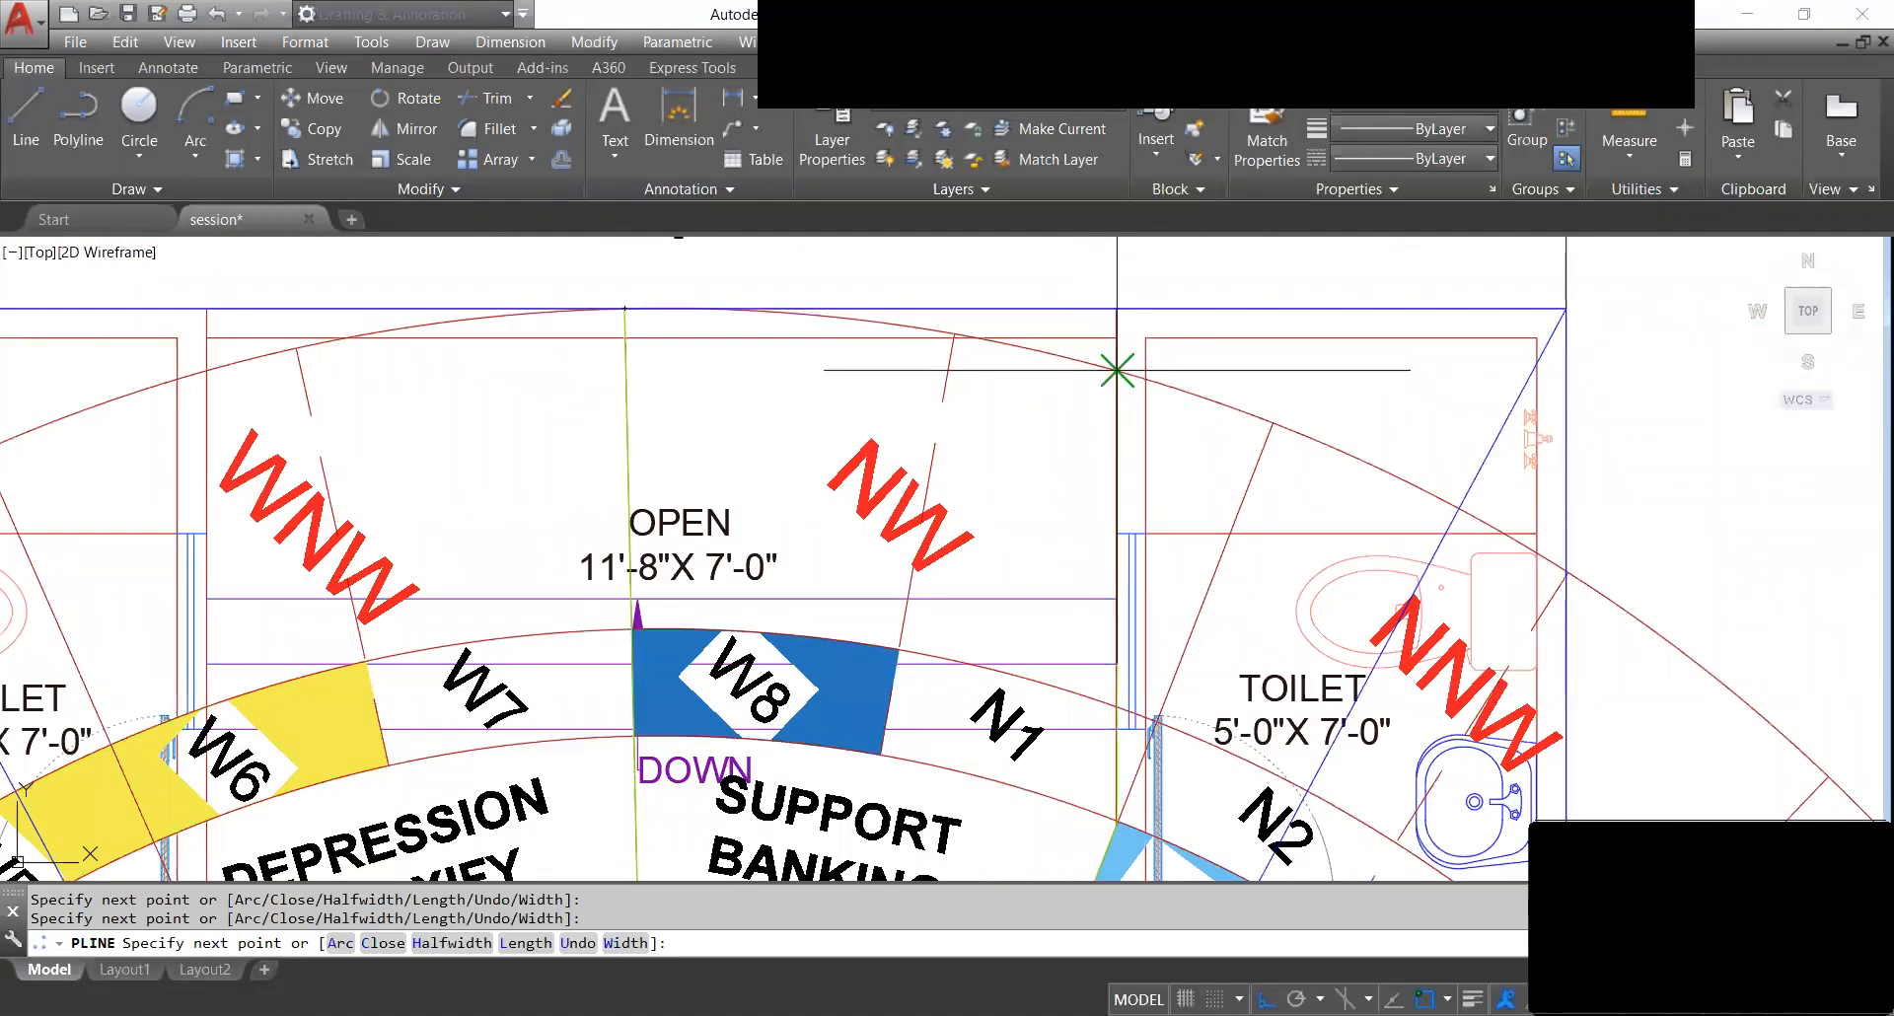
{"action": "scroll", "coordinate": [624, 309], "scroll_direction": "up", "scroll_amount": 5}
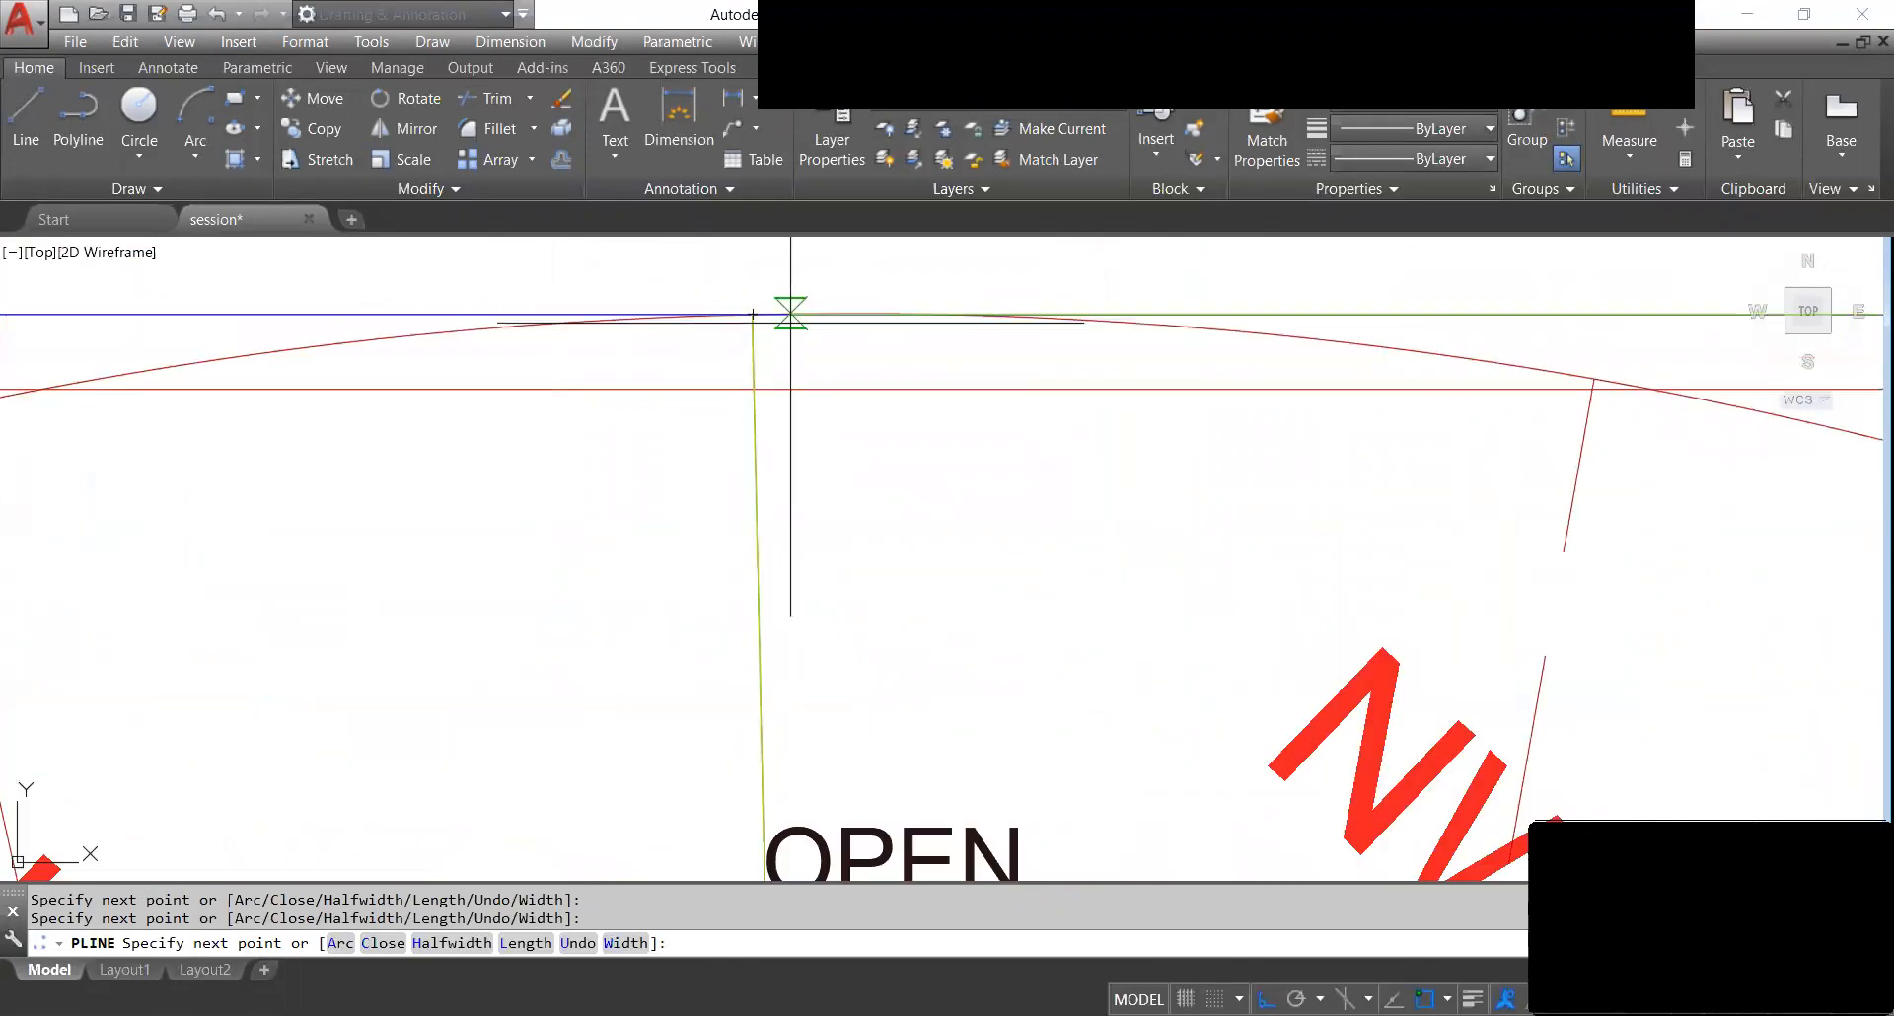
{"action": "scroll", "coordinate": [791, 309], "scroll_direction": "up", "scroll_amount": 3}
{"action": "scroll", "coordinate": [753, 296], "scroll_direction": "down", "scroll_amount": 6}
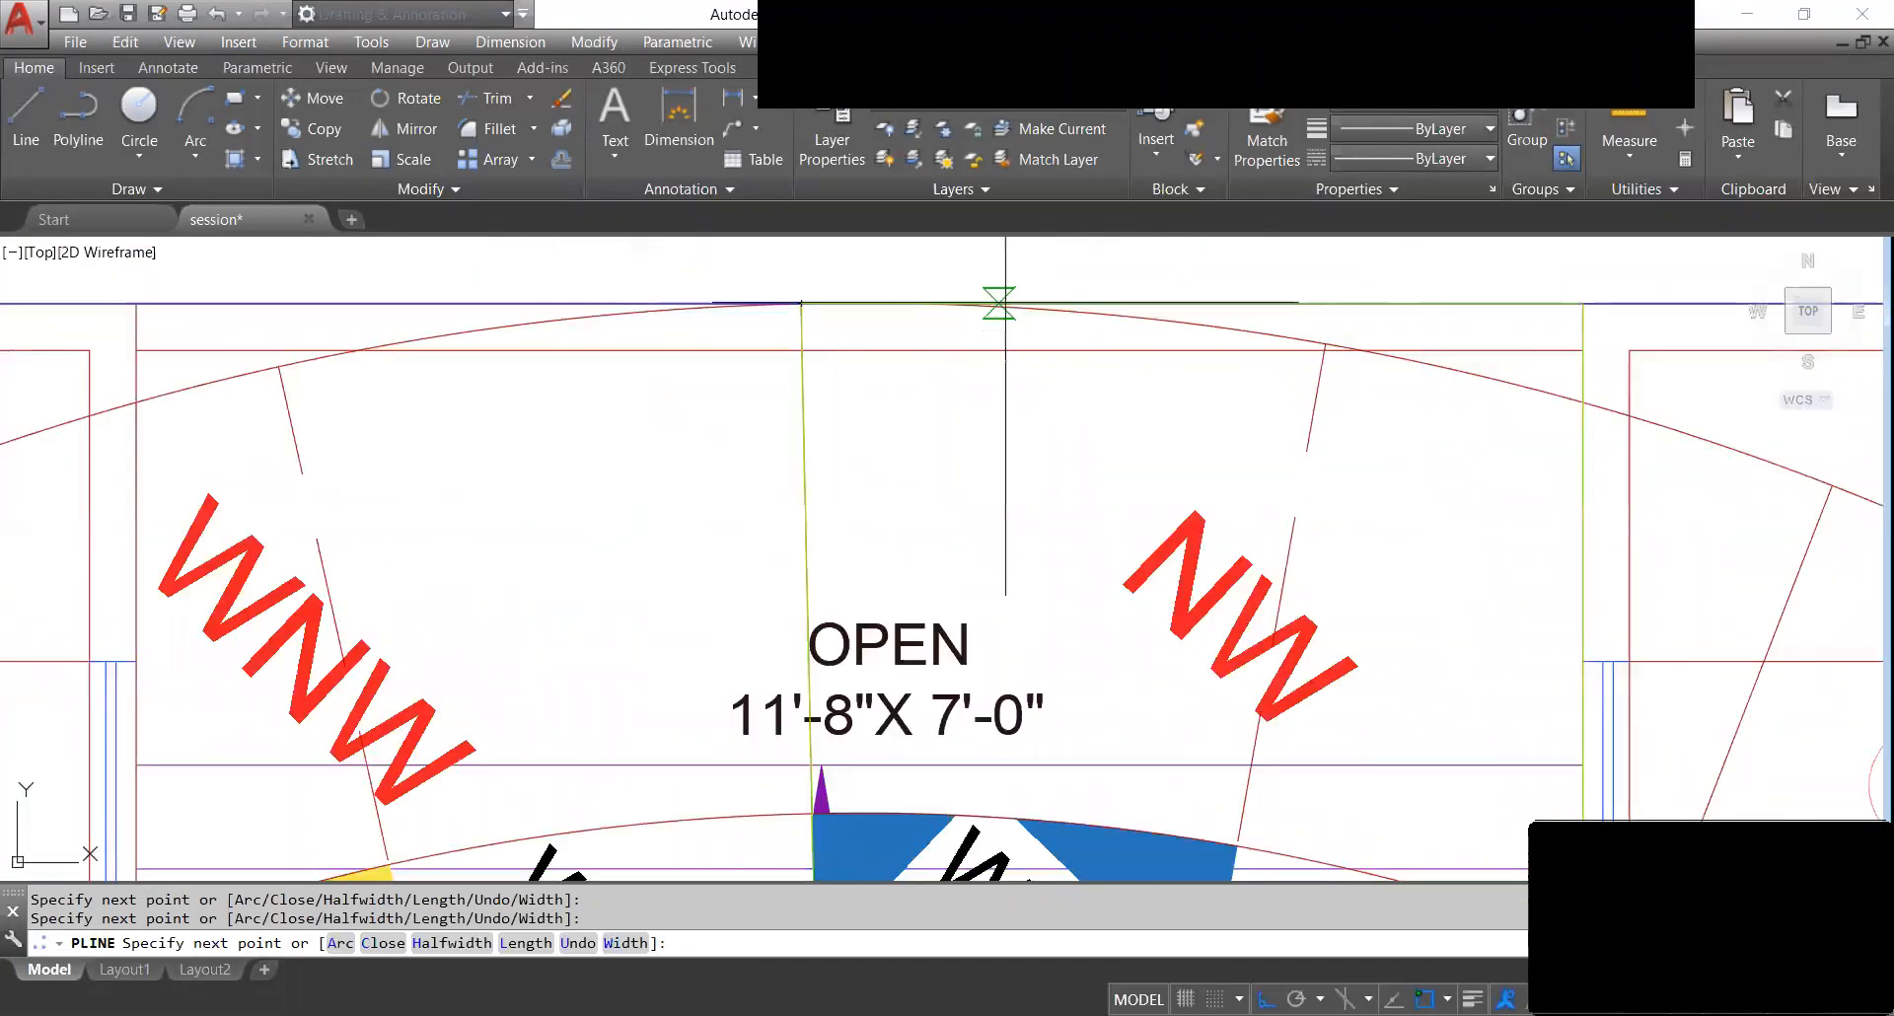
{"action": "scroll", "coordinate": [989, 267], "scroll_direction": "up", "scroll_amount": 1}
{"action": "key", "text": "Escape"}
Check the extent of the open area's NW outline and measure its area with the Area command's Object option.
{"action": "left_click", "coordinate": [978, 343]}
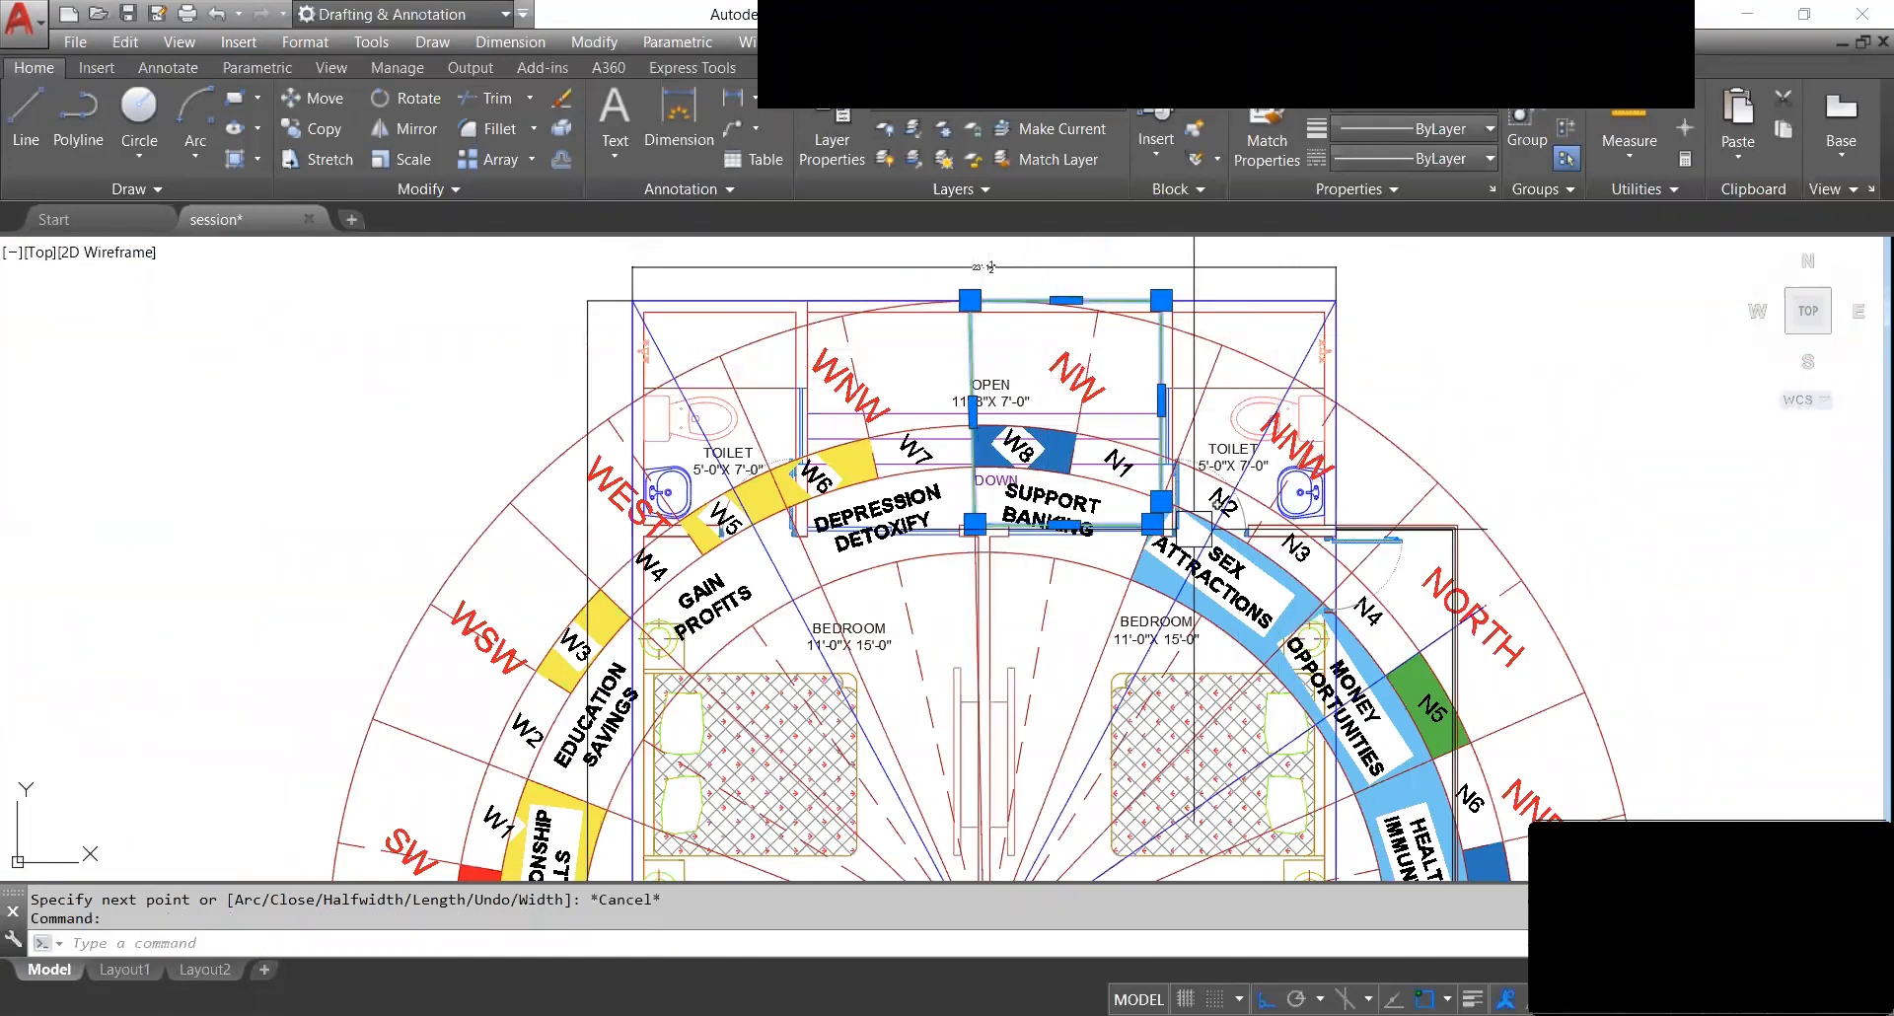
{"action": "scroll", "coordinate": [1175, 534], "scroll_direction": "up", "scroll_amount": 3}
{"action": "middle_click_drag", "start_coordinate": [1034, 350], "coordinate": [1036, 424]}
{"action": "scroll", "coordinate": [1035, 425], "scroll_direction": "down", "scroll_amount": 2}
{"action": "scroll", "coordinate": [1033, 380], "scroll_direction": "up", "scroll_amount": 2}
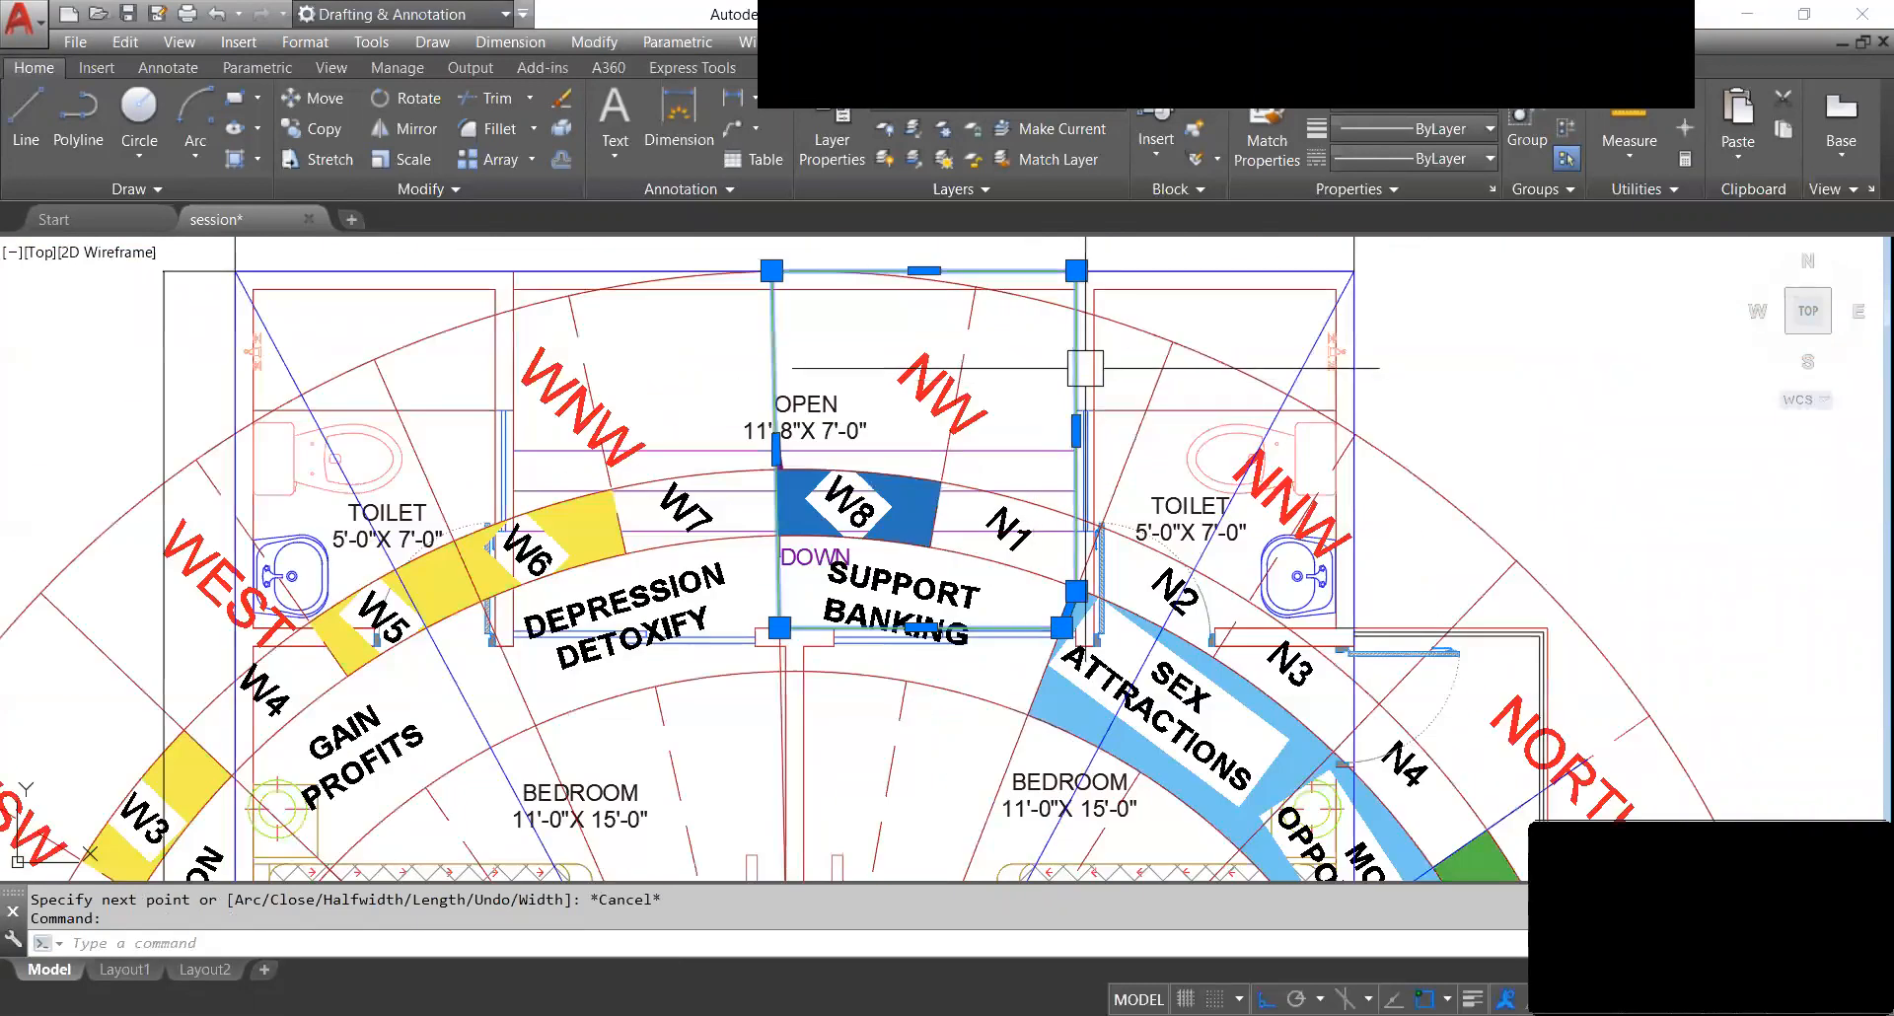
{"action": "middle_click_drag", "start_coordinate": [1083, 366], "coordinate": [1077, 367]}
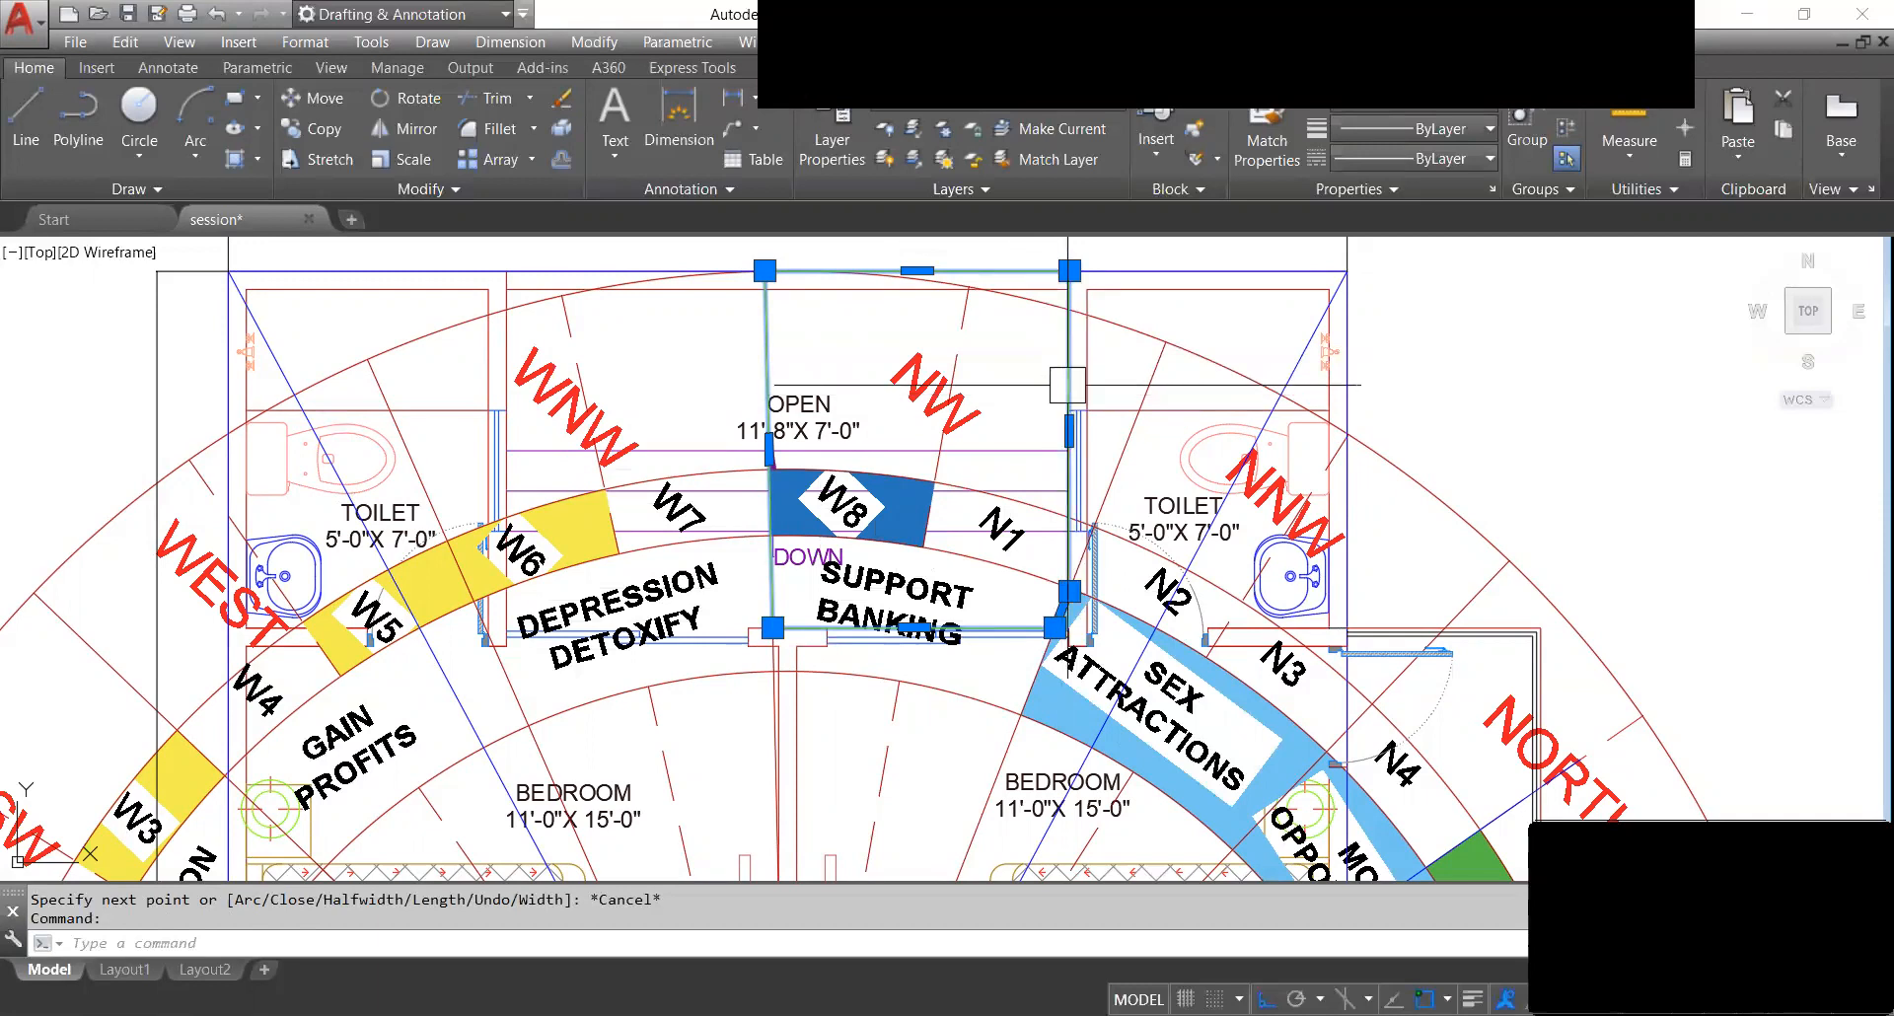
{"action": "key", "text": "Escape"}
{"action": "type", "text": "aa"}
{"action": "key", "text": "Return"}
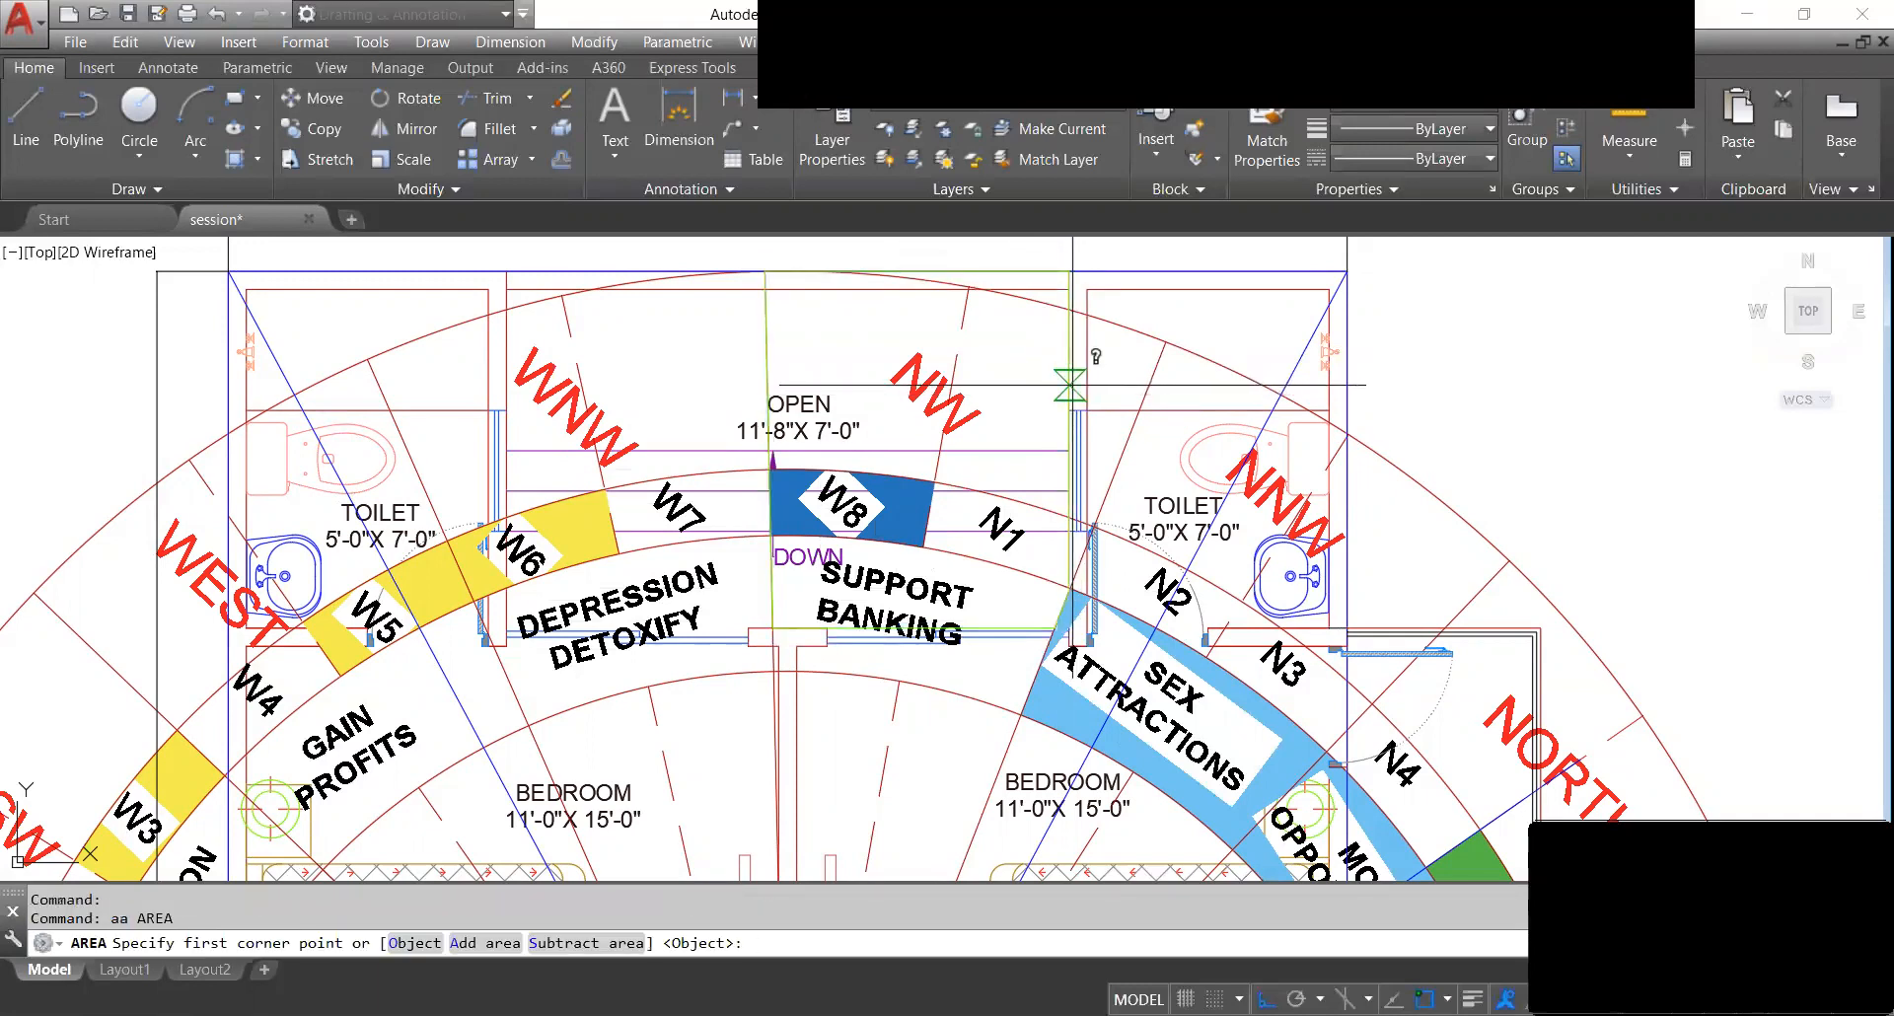
{"action": "left_click", "coordinate": [415, 942]}
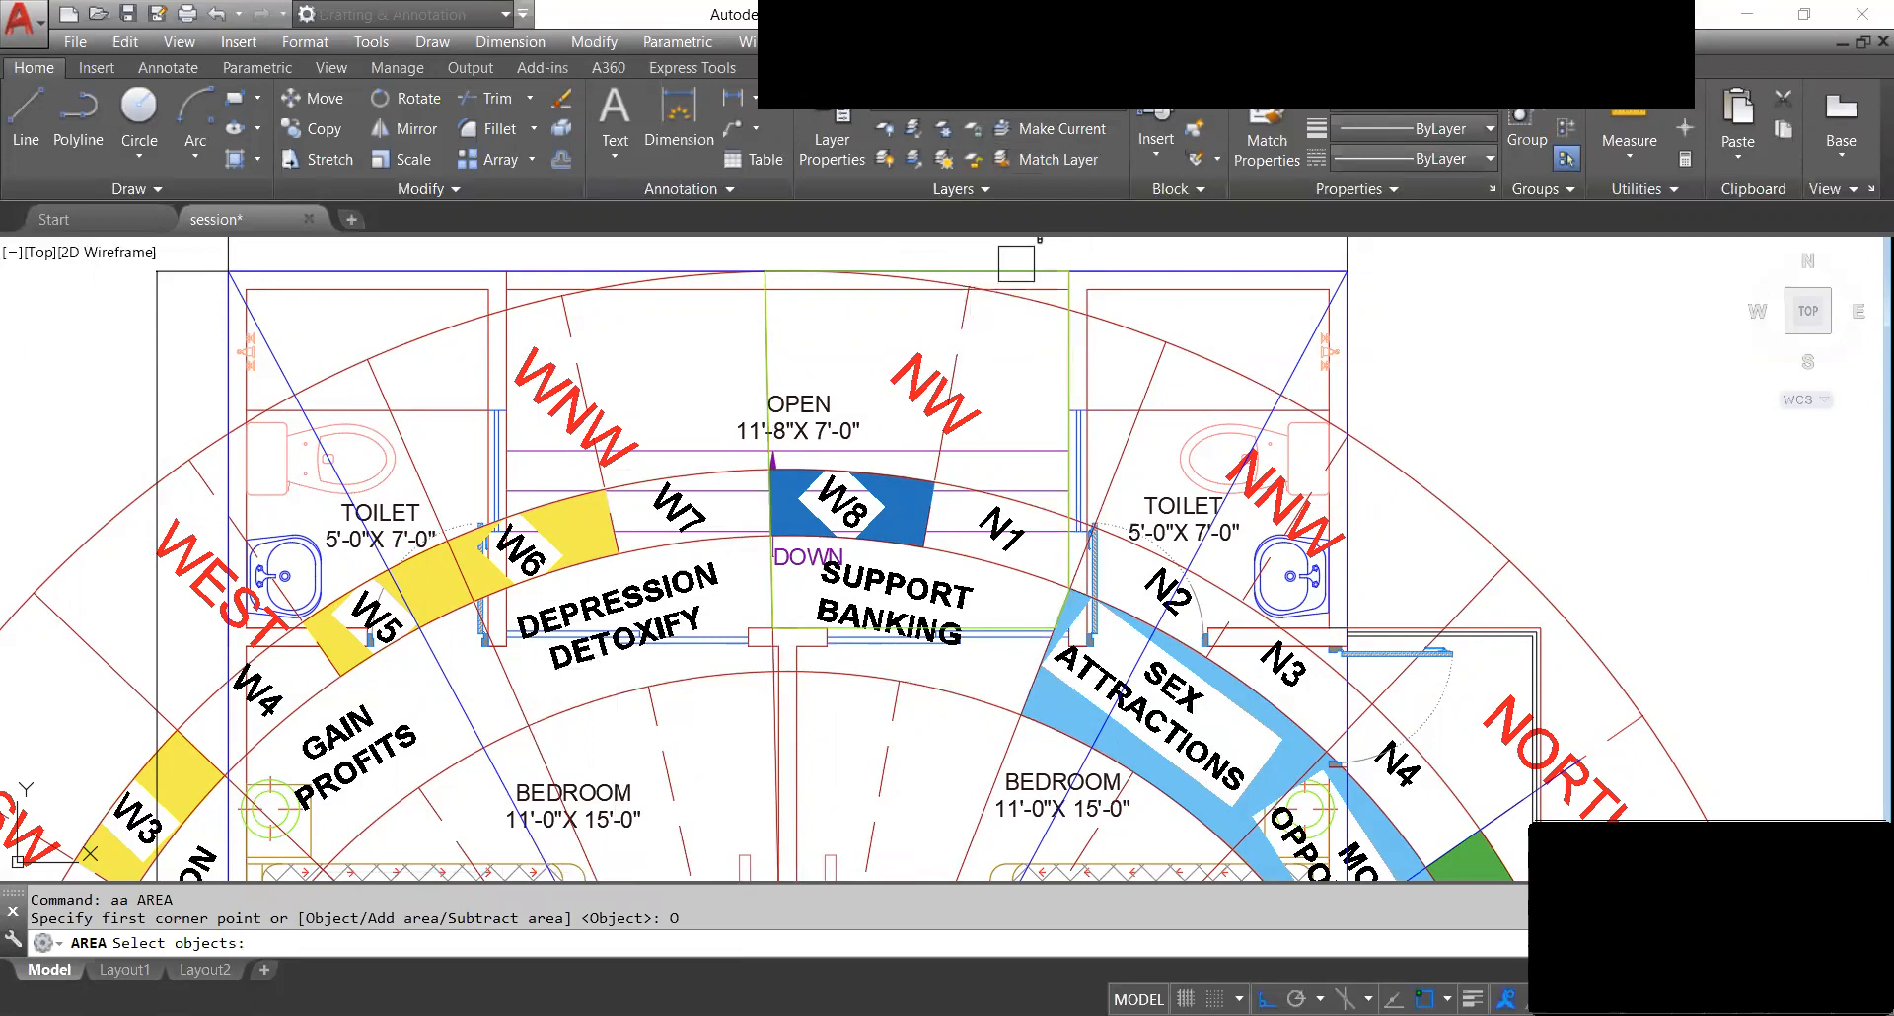
{"action": "left_click", "coordinate": [1016, 291]}
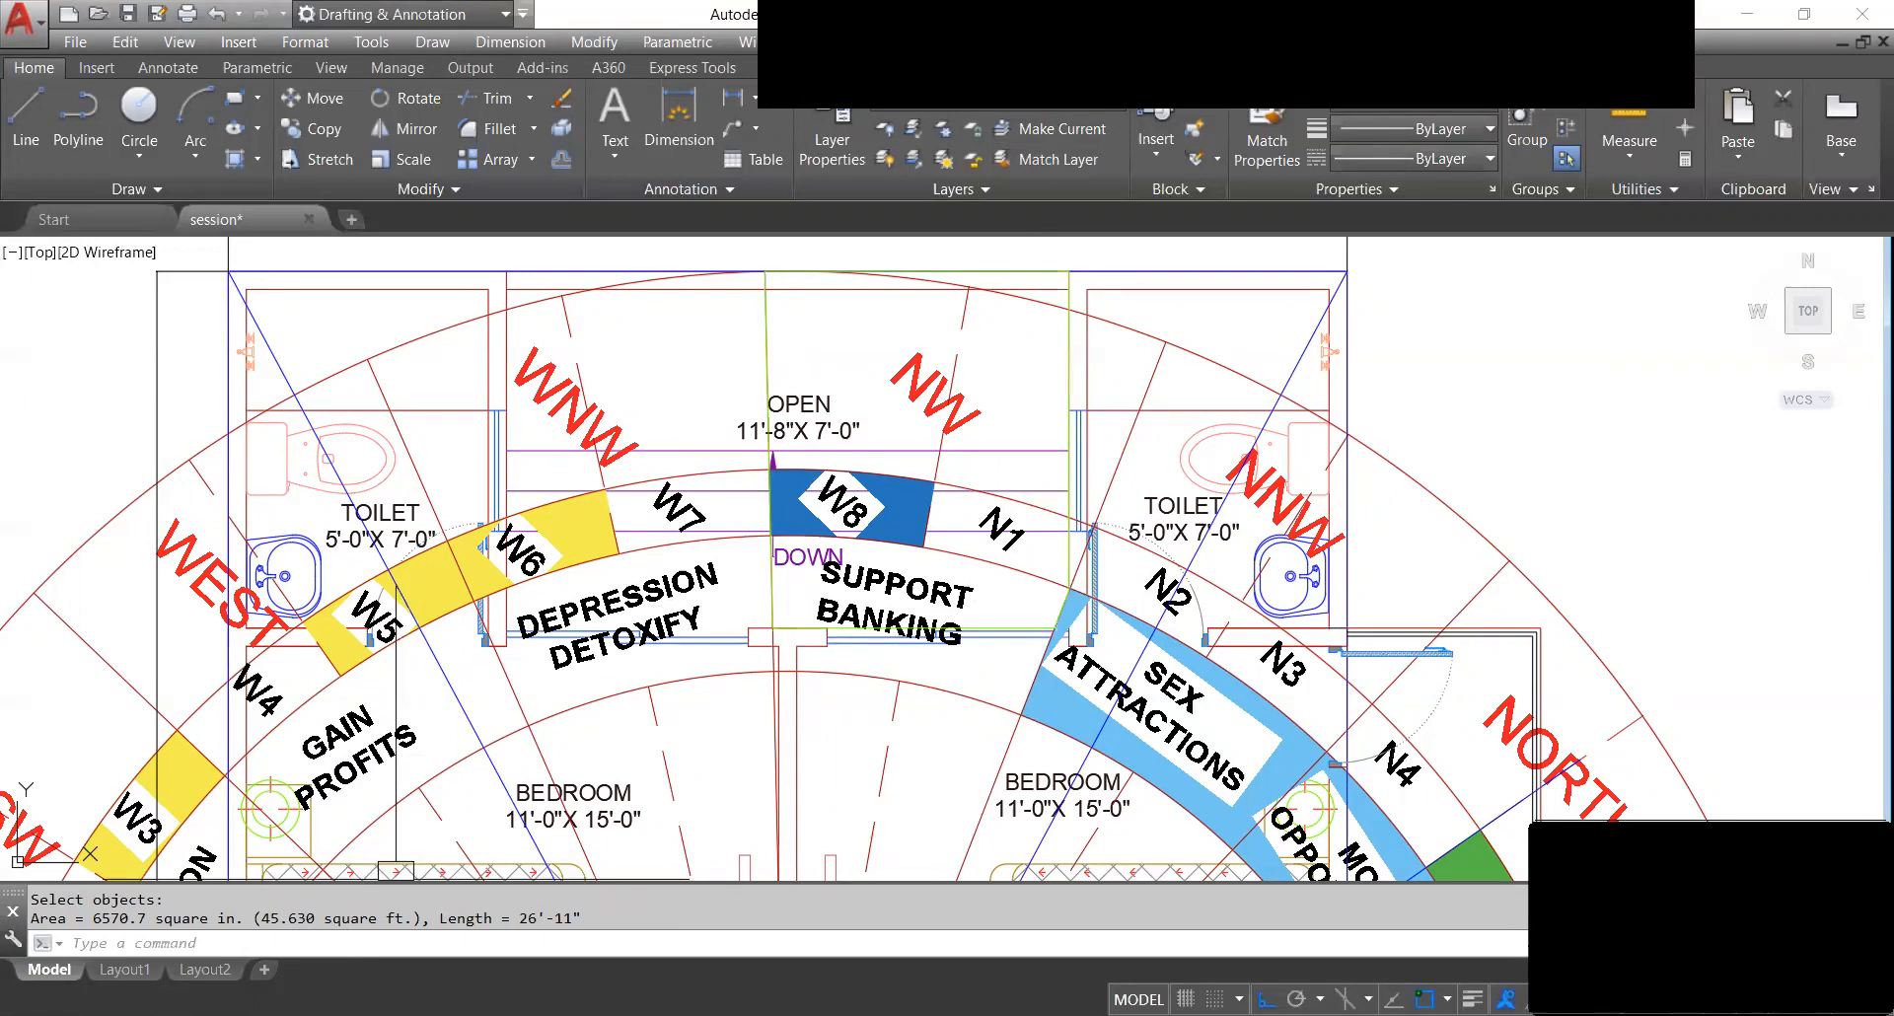
Switch to the Excel zonal strength sheet and enter 43.6 as the NW zone's CUT value in cell W9.
{"action": "key", "text": "alt+Tab"}
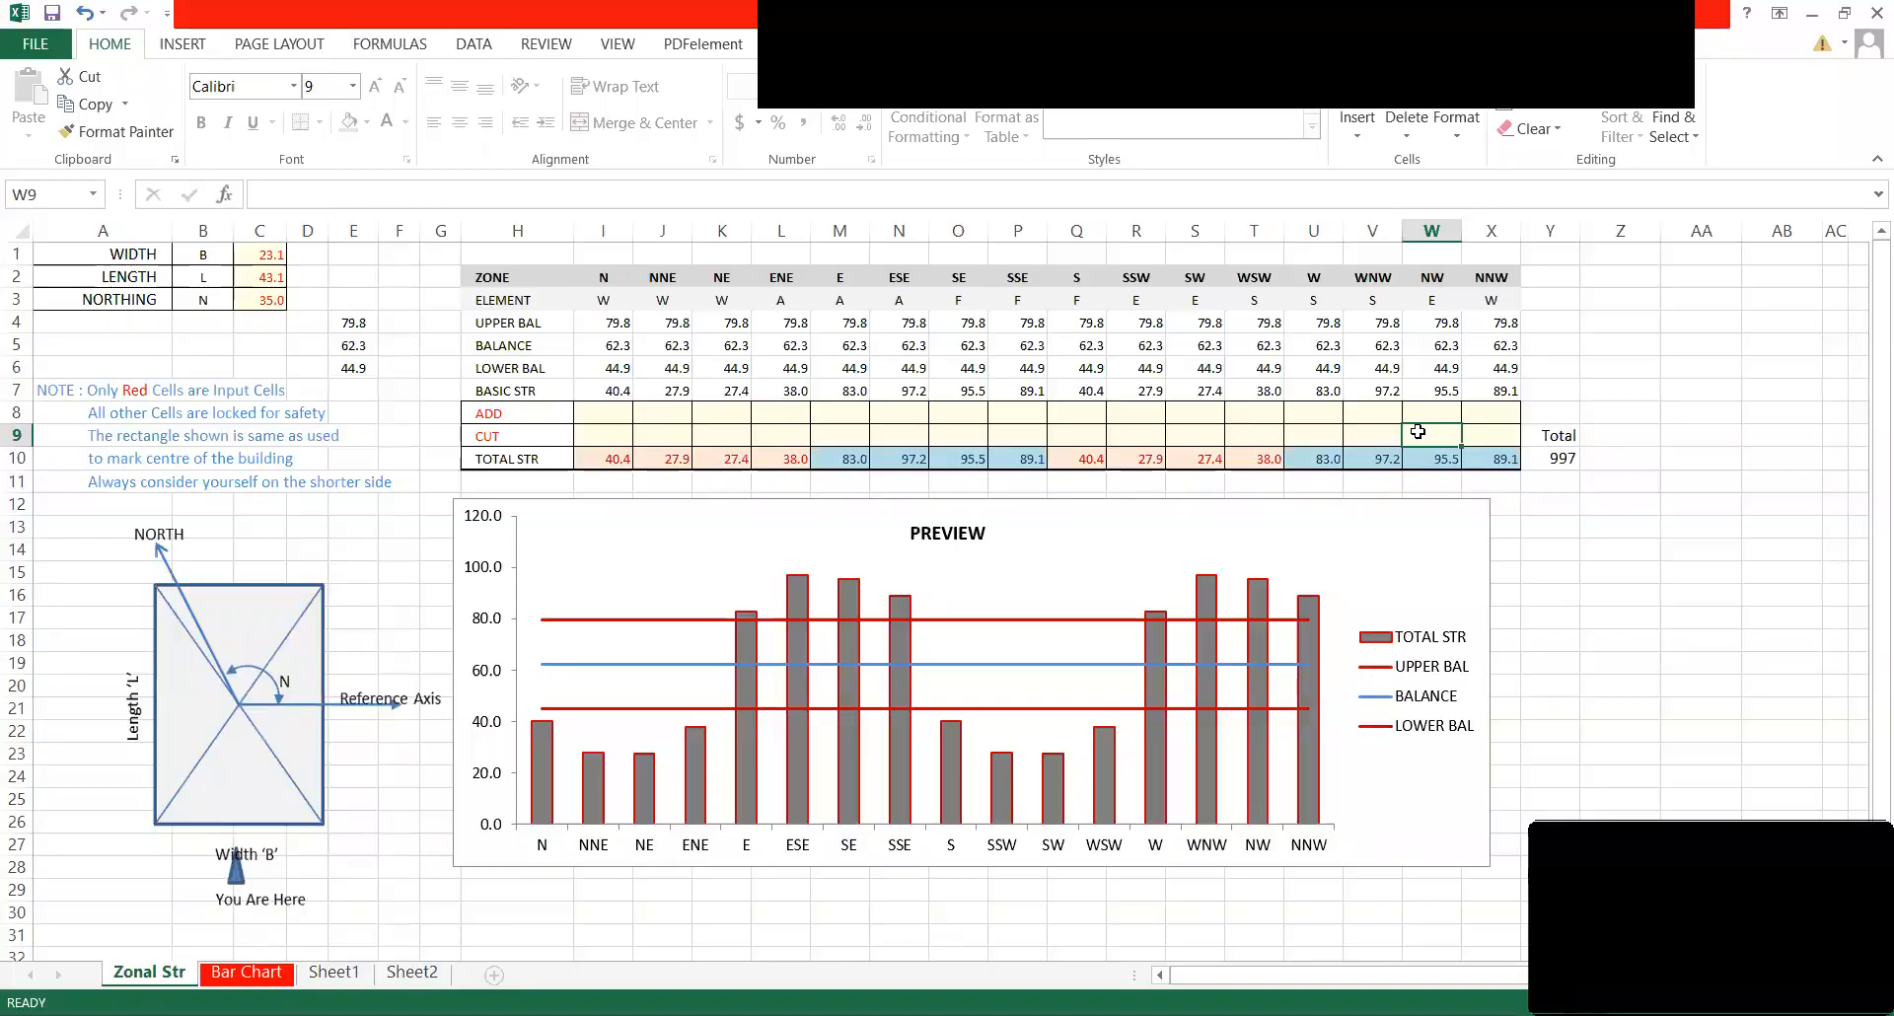
{"action": "left_click", "coordinate": [452, 205]}
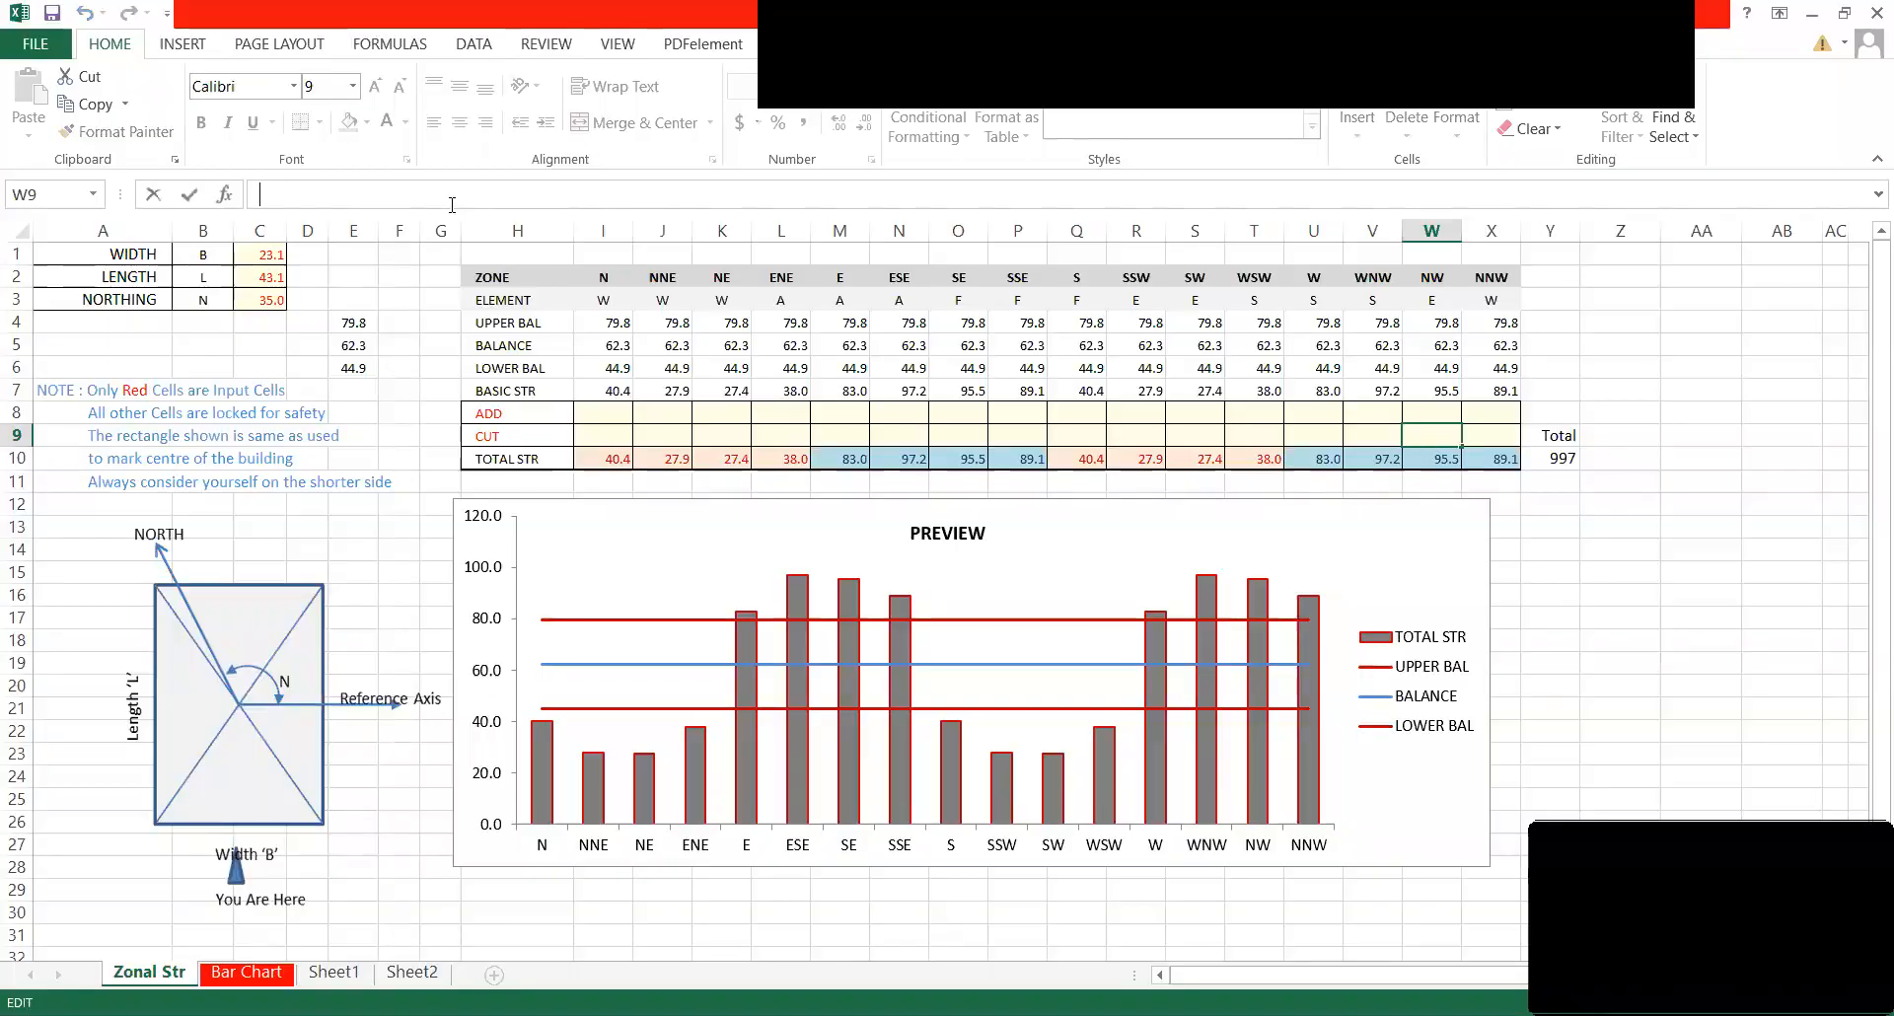
{"action": "type", "text": "43.6"}
{"action": "key", "text": "Return"}
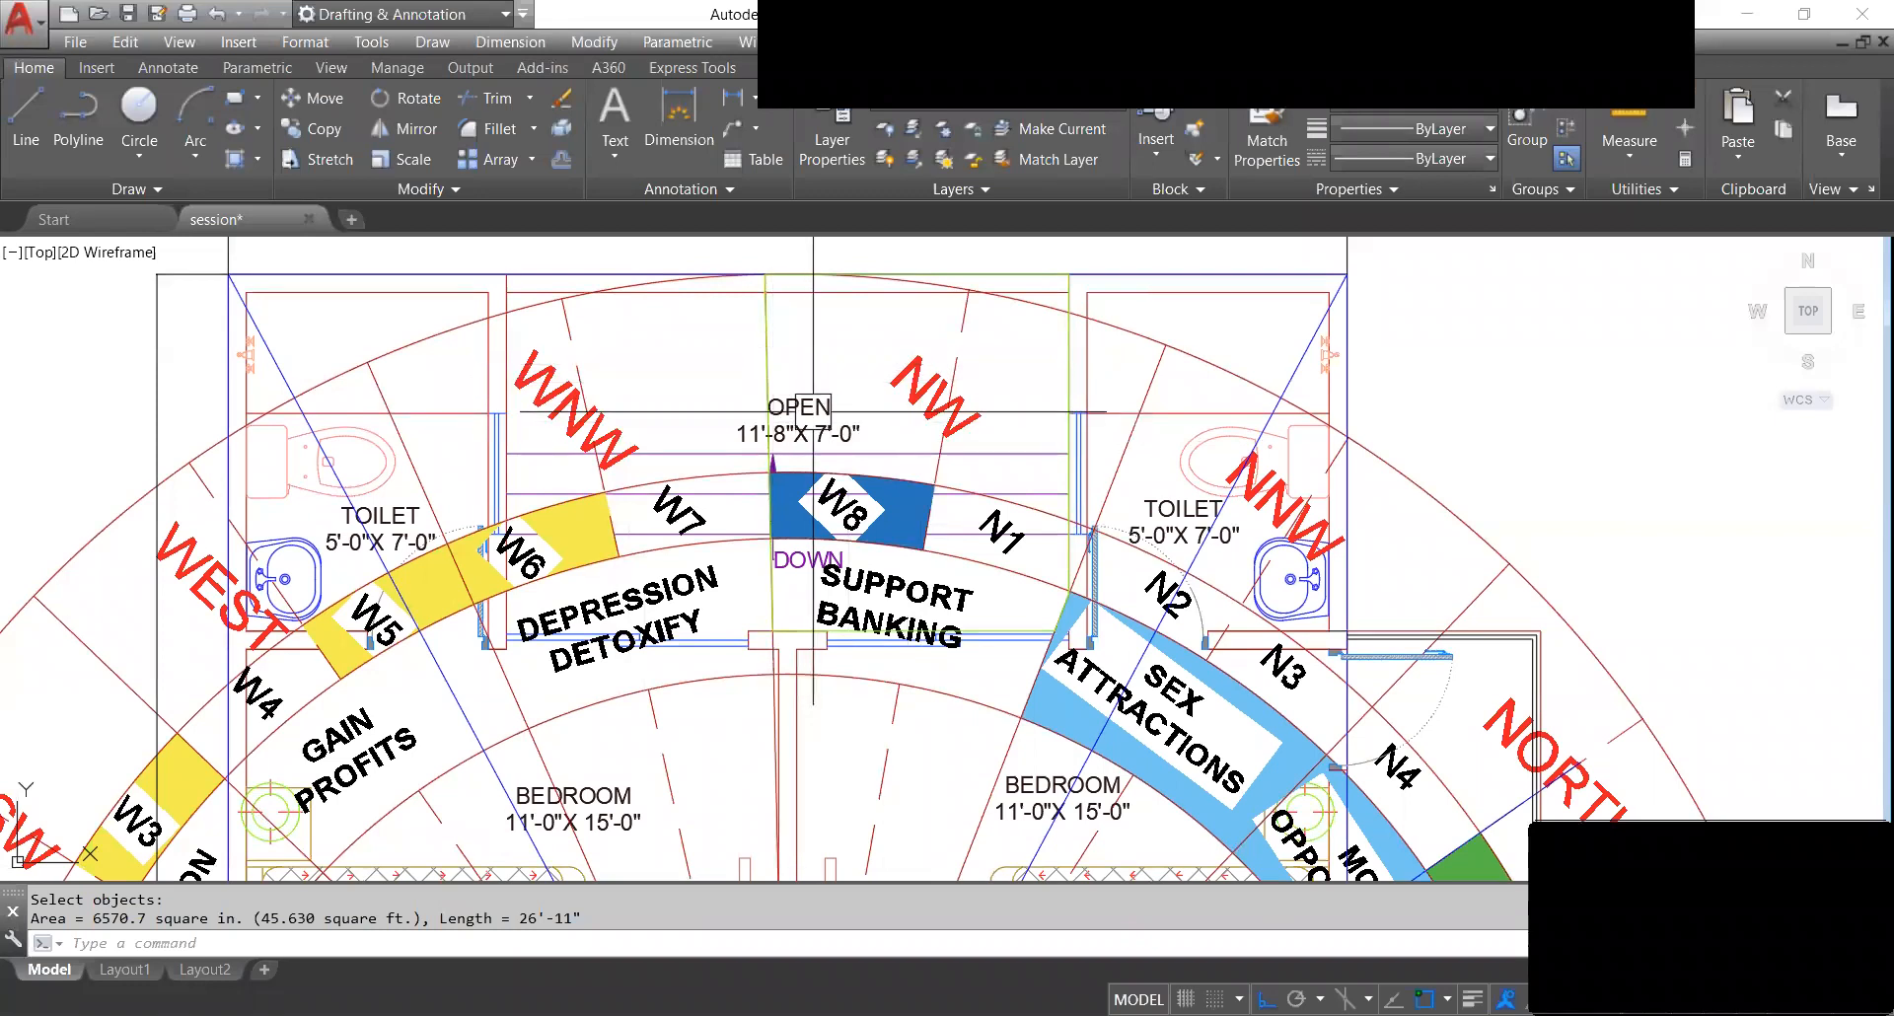
Start a polyline where the WNW–NW boundary meets the plan's top edge and run it down that boundary to the open area's wall.
{"action": "type", "text": "pl"}
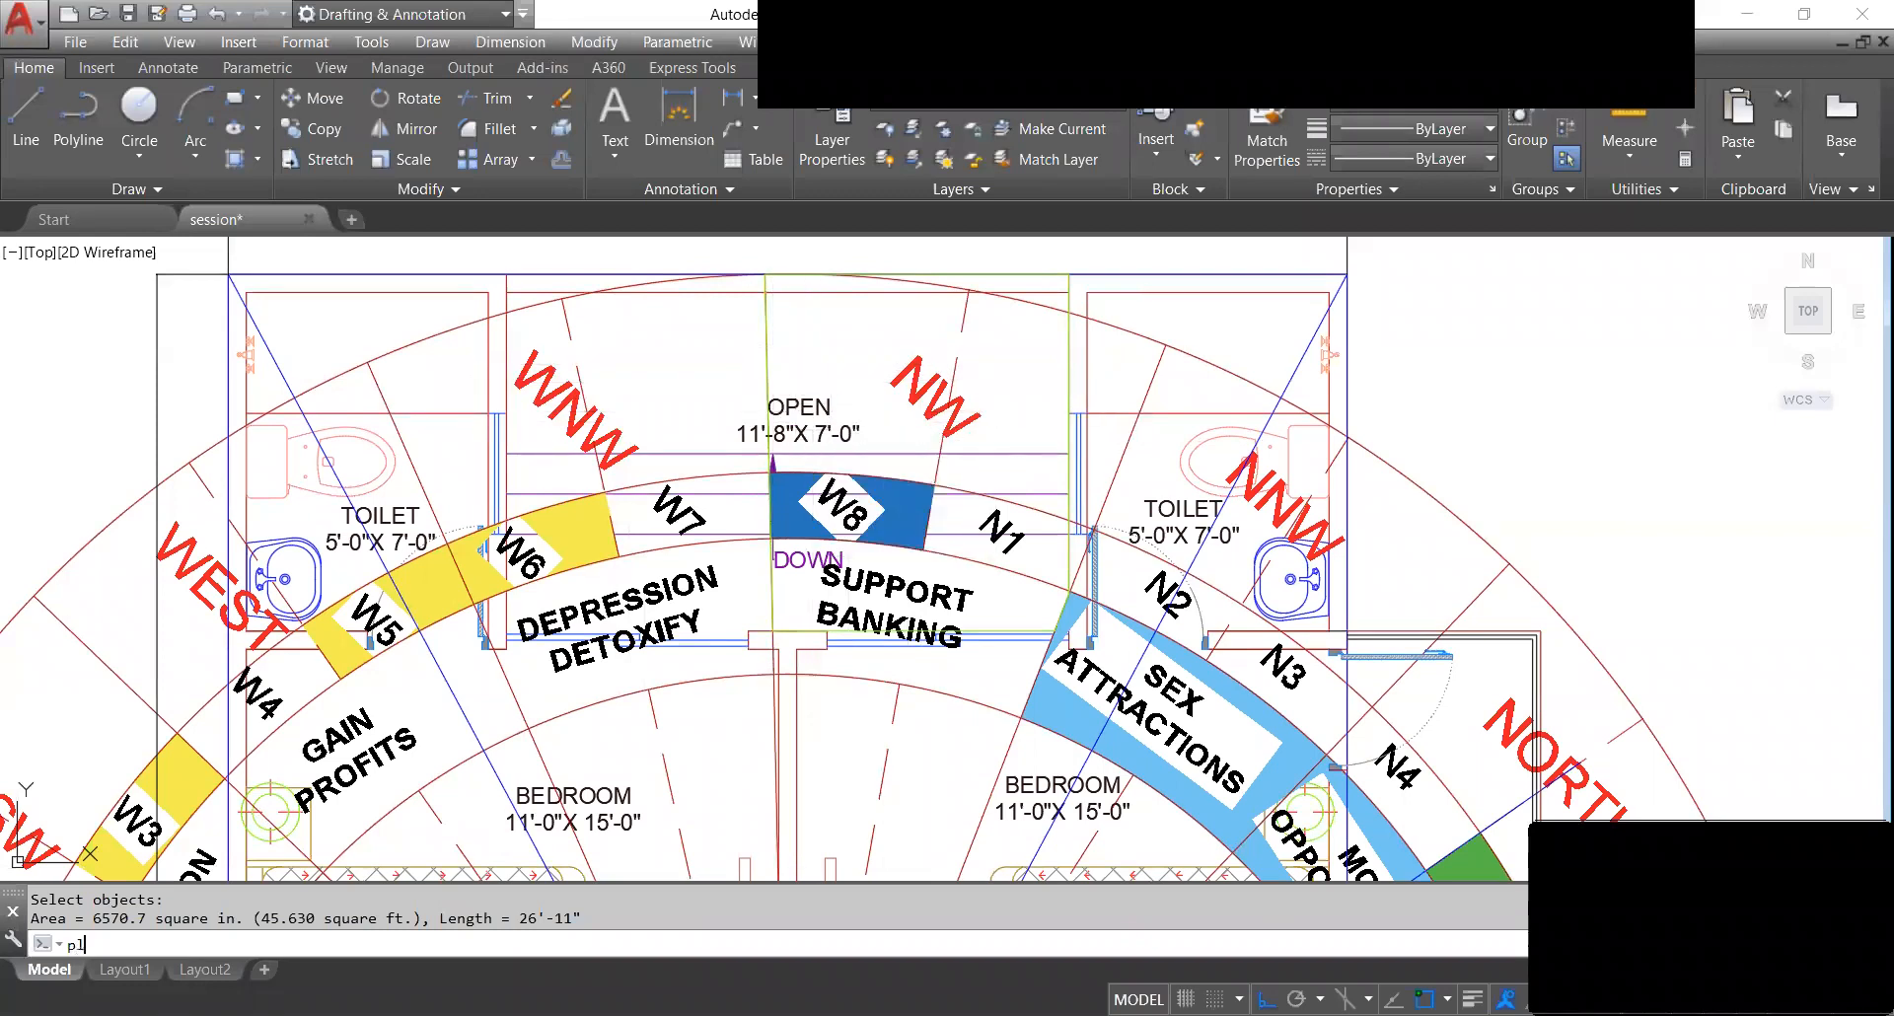
{"action": "key", "text": "Return"}
{"action": "scroll", "coordinate": [789, 267], "scroll_direction": "up", "scroll_amount": 4}
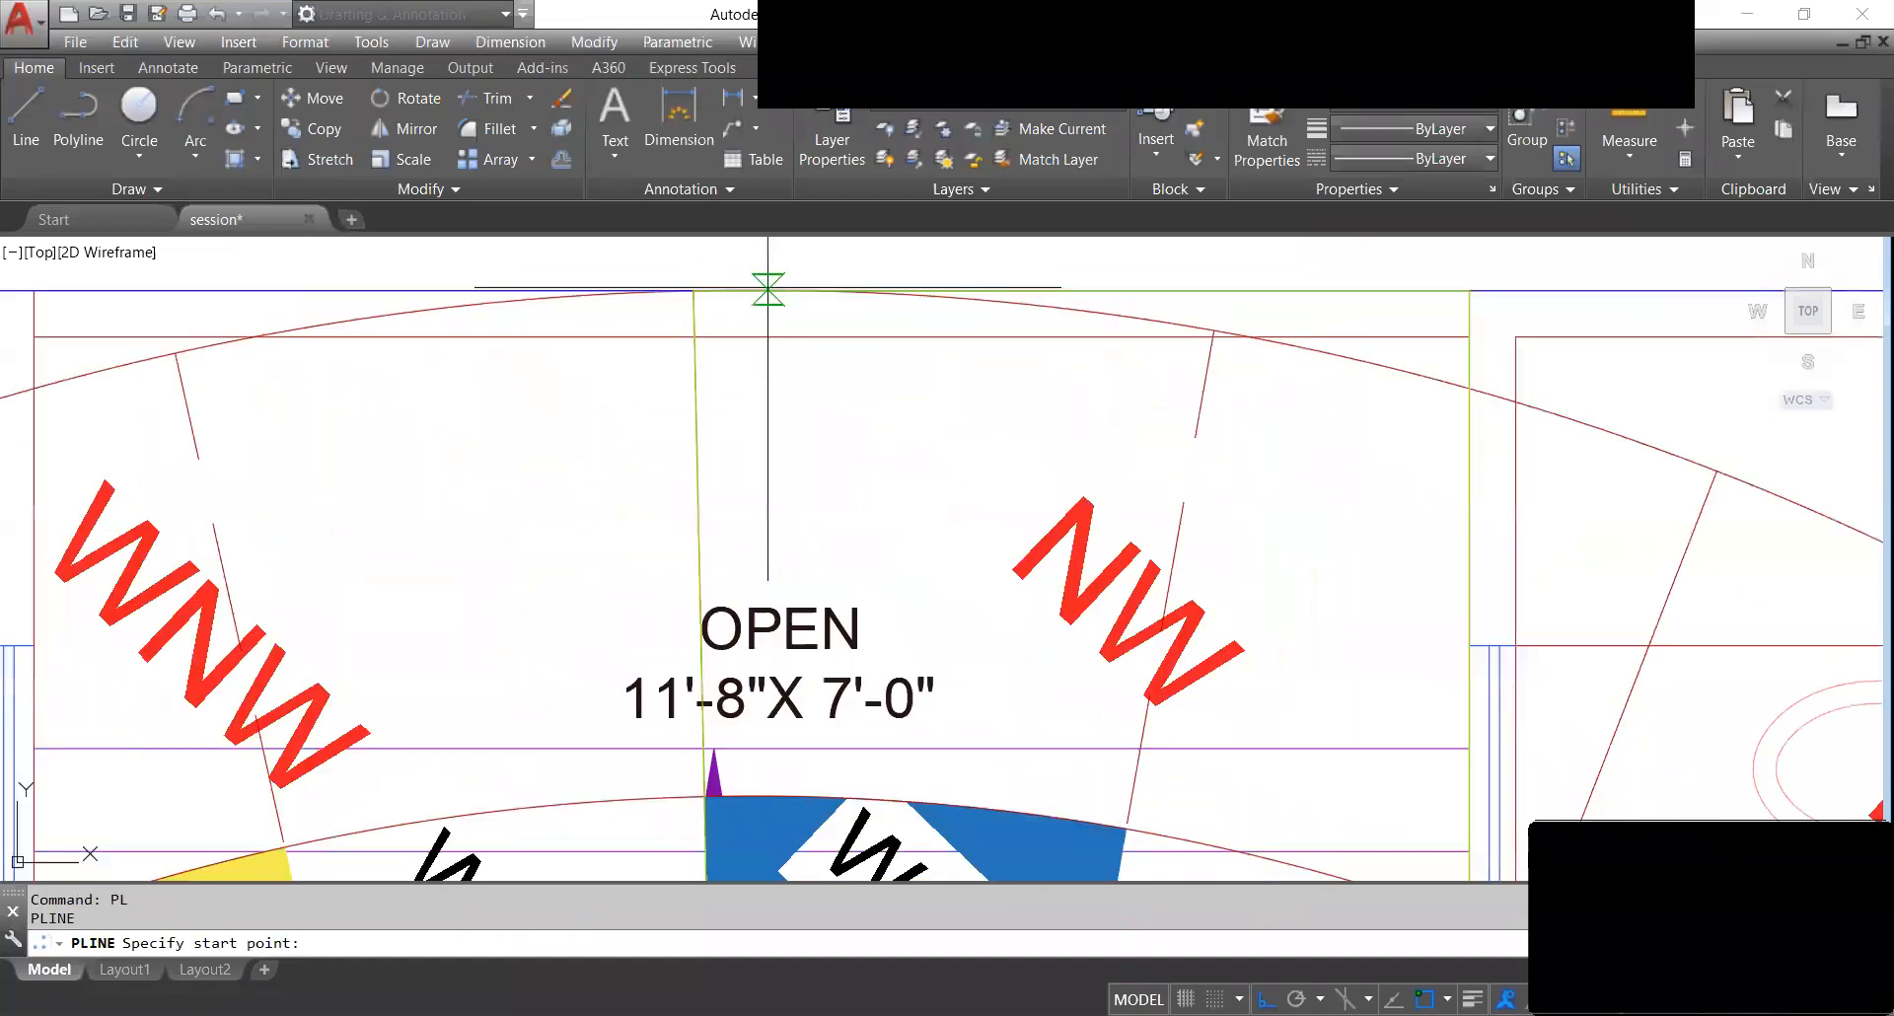
{"action": "left_click", "coordinate": [694, 287]}
{"action": "scroll", "coordinate": [696, 287], "scroll_direction": "down", "scroll_amount": 5}
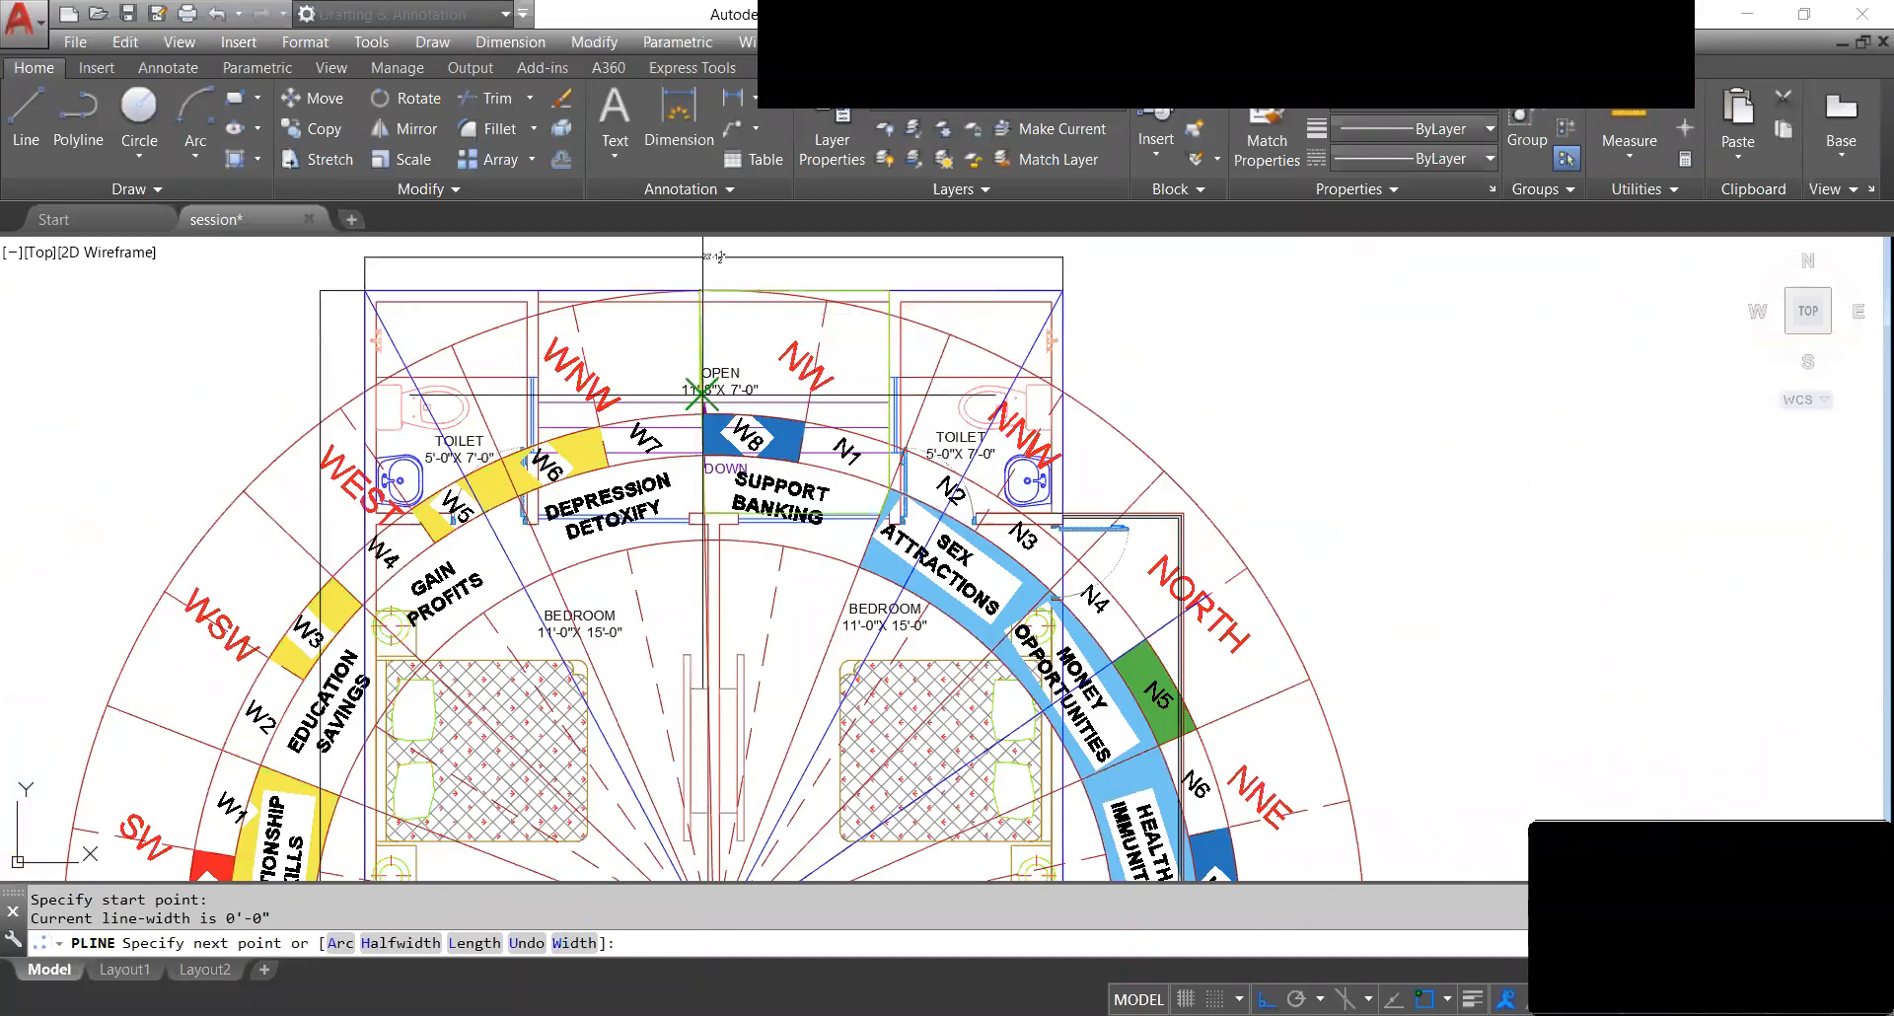
{"action": "scroll", "coordinate": [726, 495], "scroll_direction": "up", "scroll_amount": 8}
{"action": "left_click", "coordinate": [631, 622]}
Extend the polyline along the wall to the open area's west side, up to the plan's top edge and back to its start point.
{"action": "scroll", "coordinate": [1223, 549], "scroll_direction": "down", "scroll_amount": 8}
{"action": "scroll", "coordinate": [1222, 552], "scroll_direction": "down", "scroll_amount": 3}
{"action": "scroll", "coordinate": [1001, 525], "scroll_direction": "up", "scroll_amount": 9}
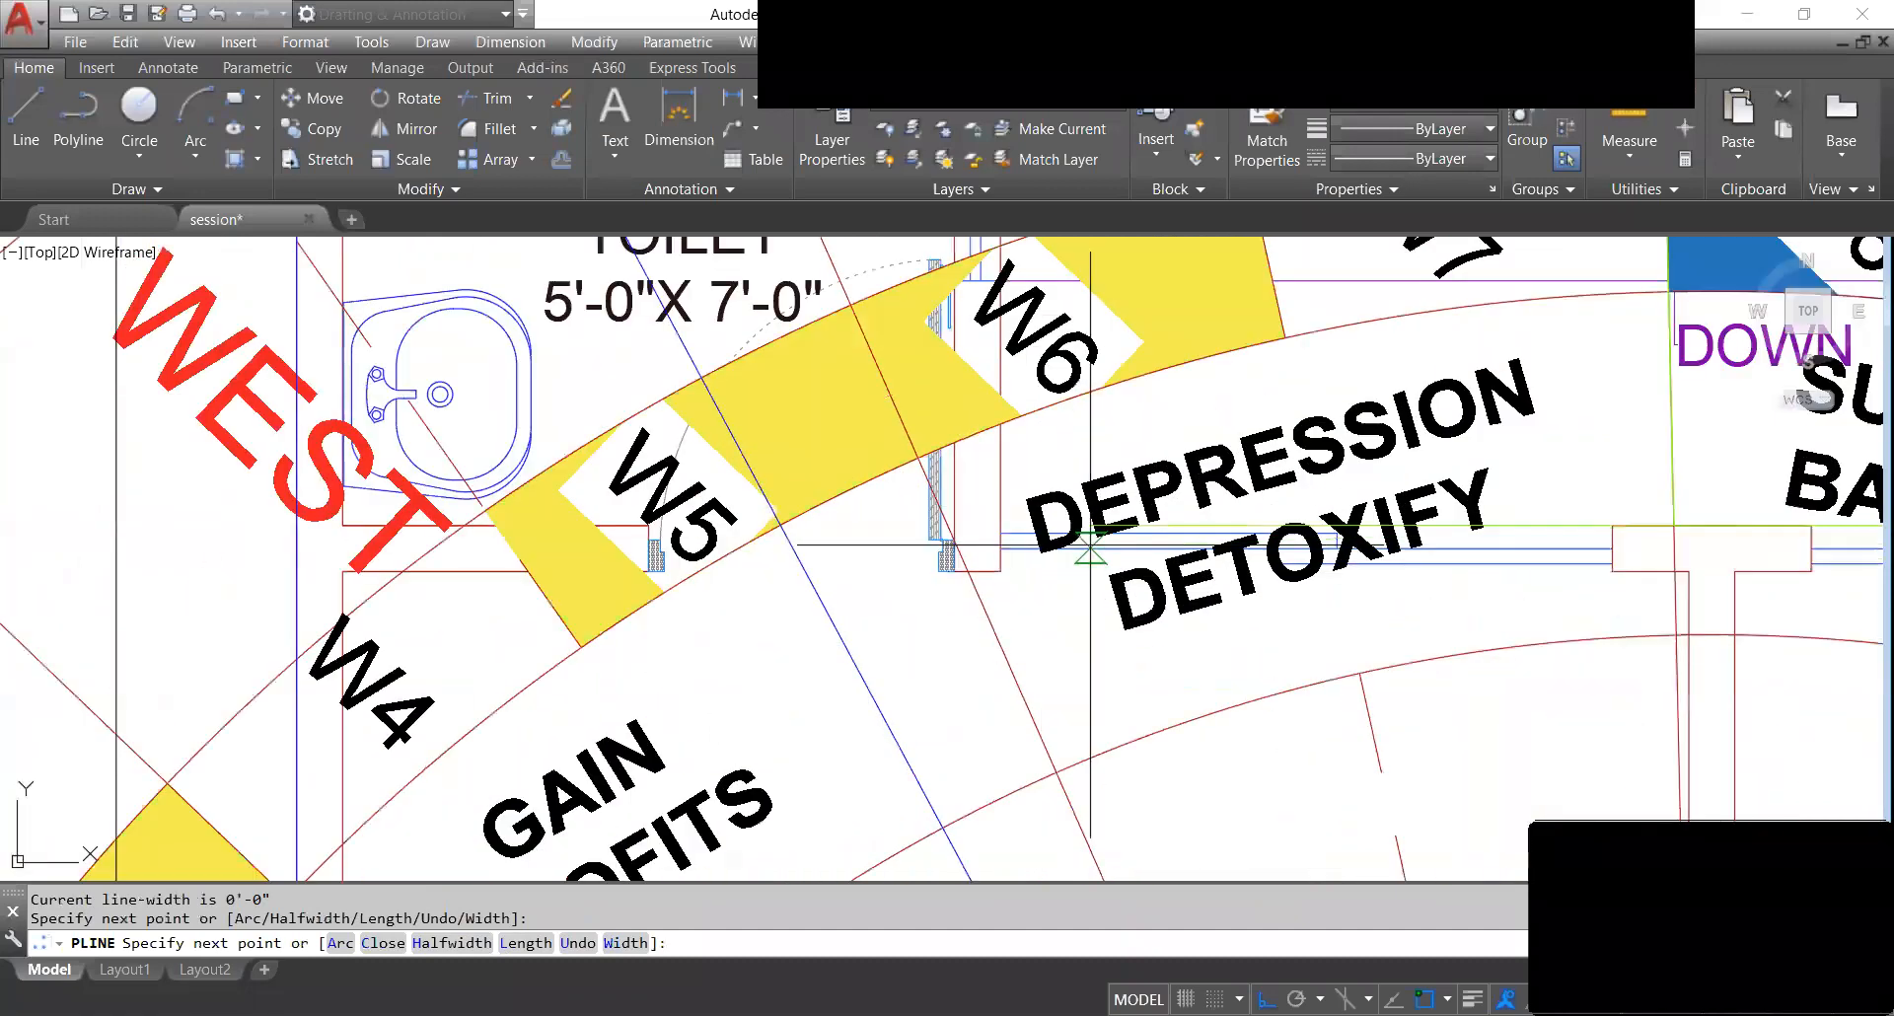
{"action": "left_click", "coordinate": [1000, 525]}
{"action": "scroll", "coordinate": [1001, 525], "scroll_direction": "down", "scroll_amount": 6}
{"action": "scroll", "coordinate": [1017, 385], "scroll_direction": "up", "scroll_amount": 4}
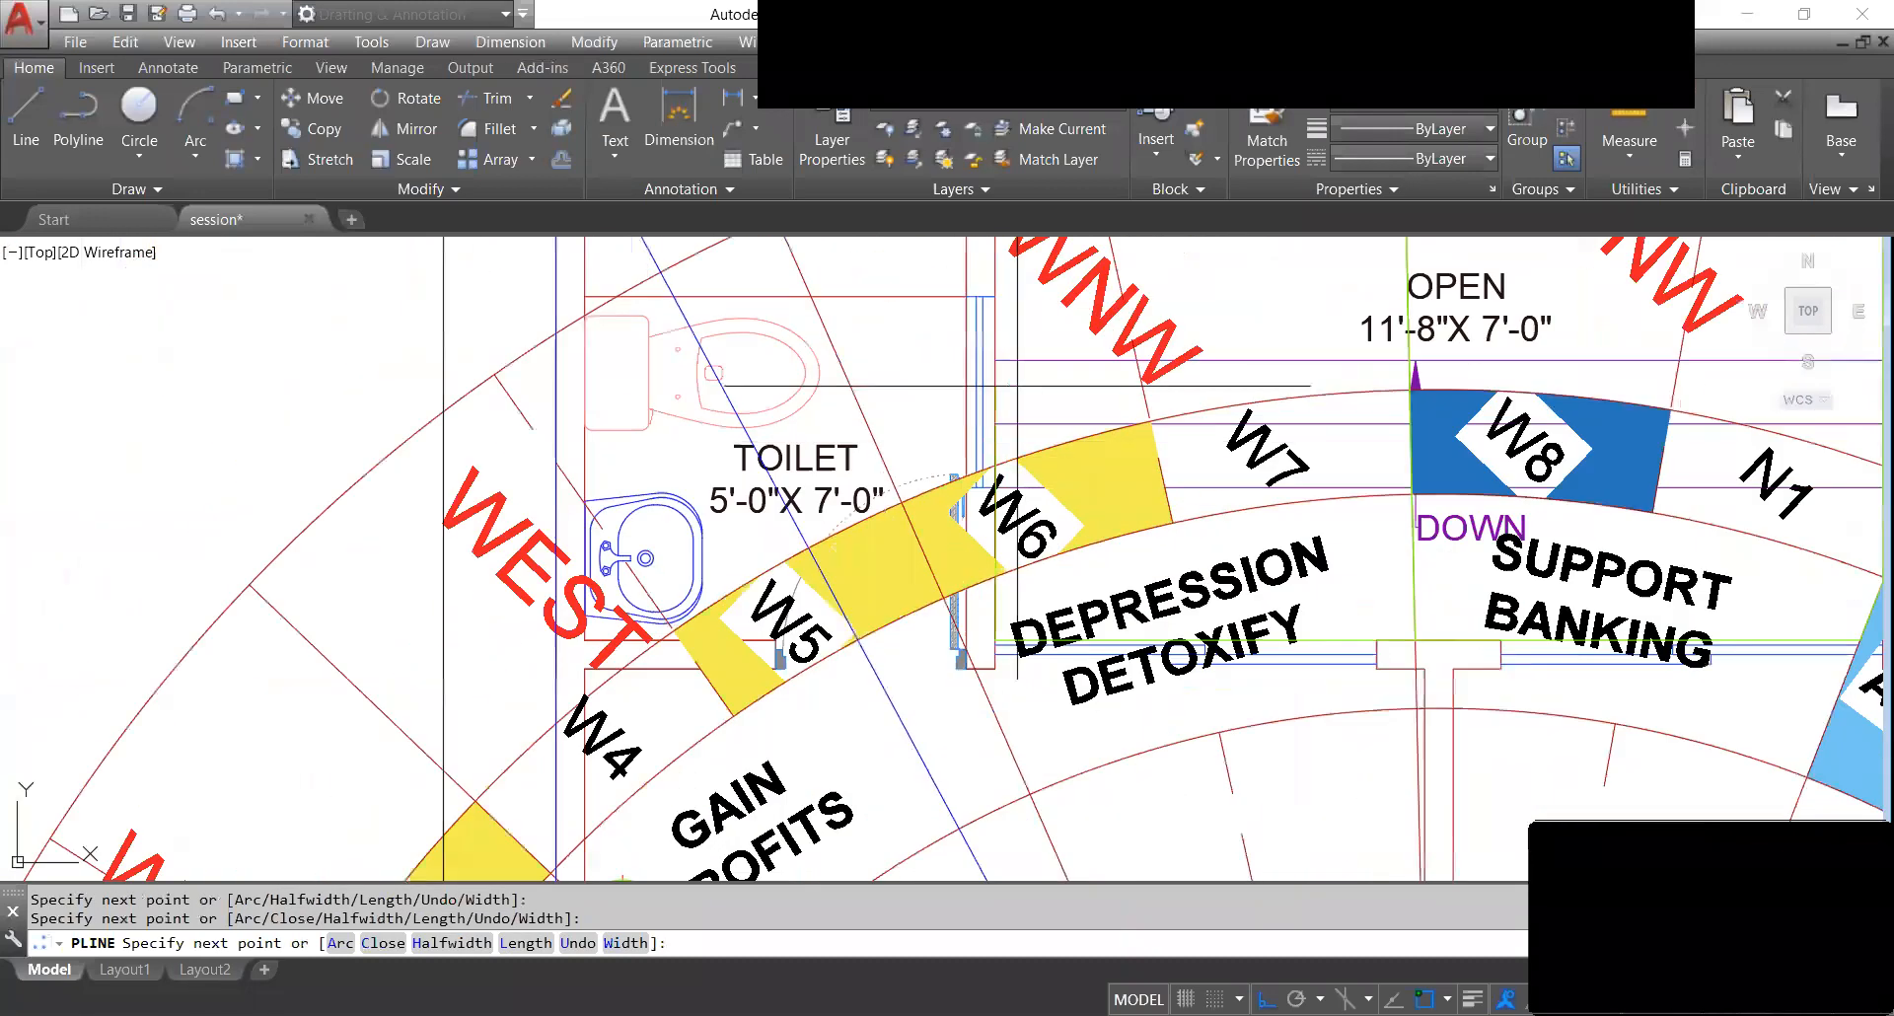
{"action": "middle_click_drag", "start_coordinate": [1006, 323], "coordinate": [965, 728]}
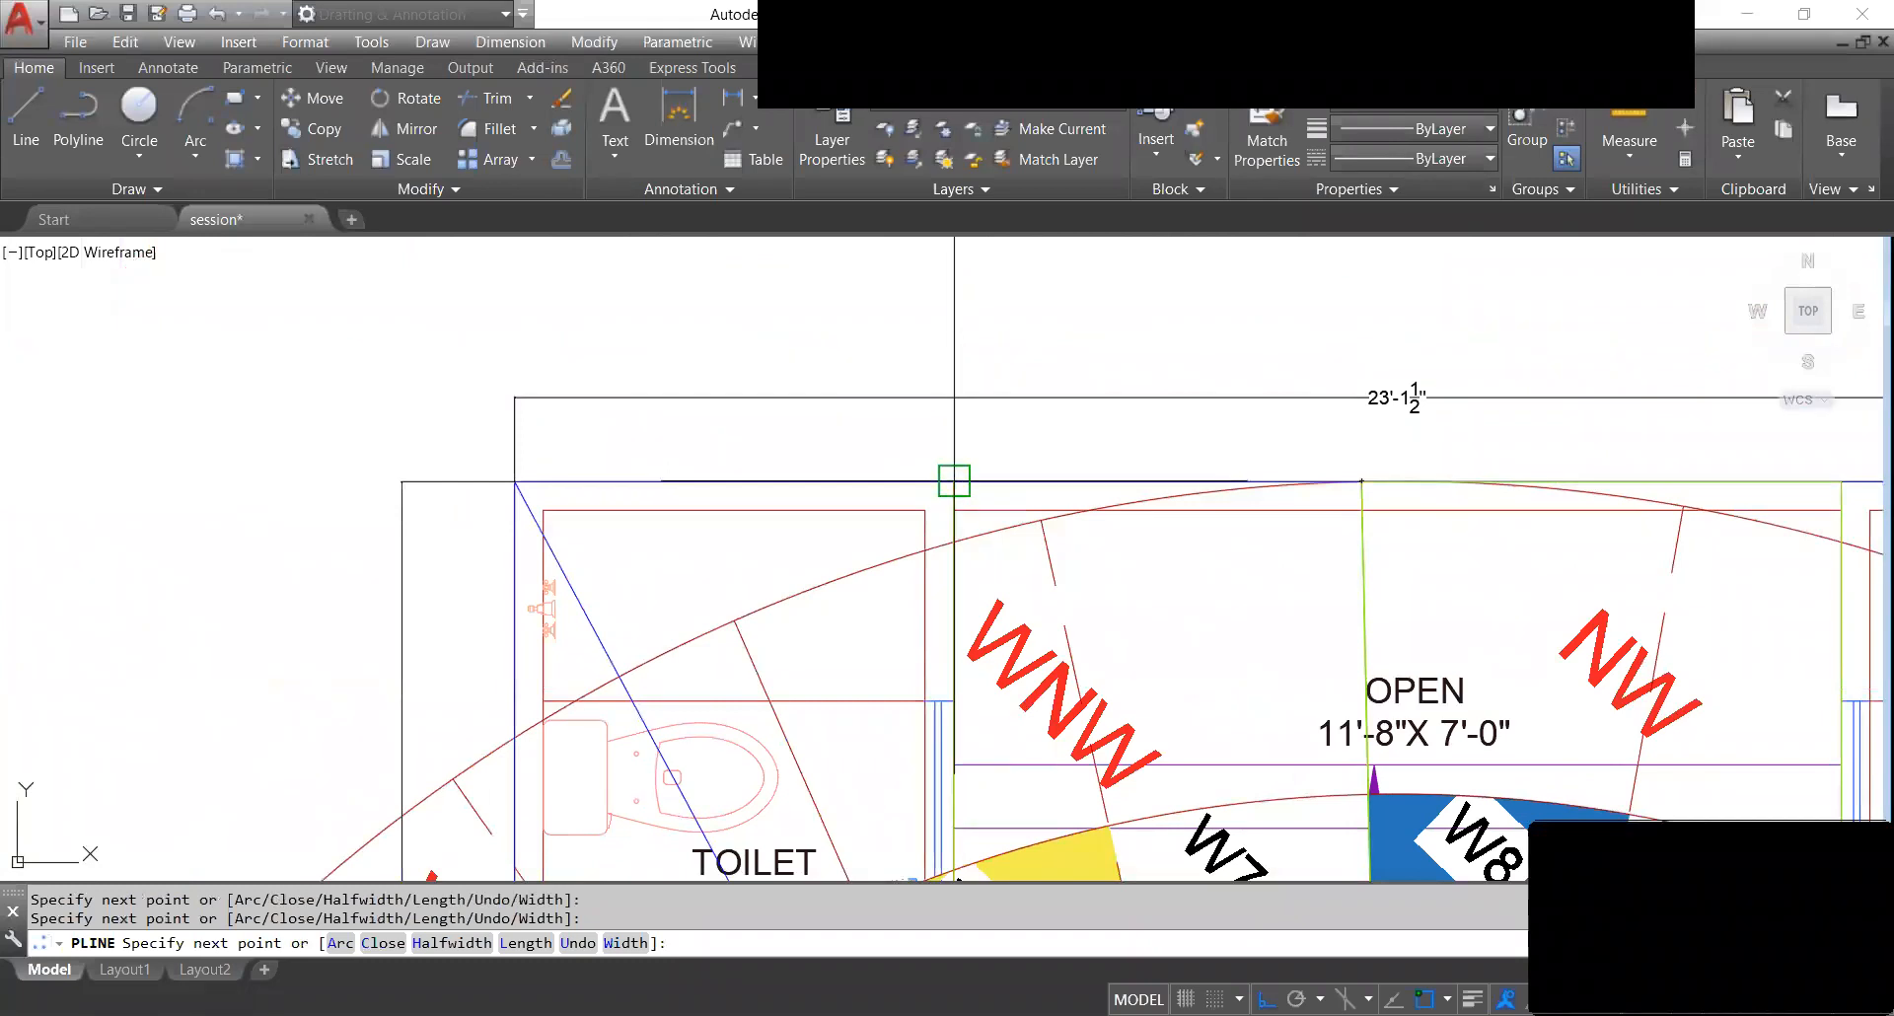
{"action": "scroll", "coordinate": [1362, 480], "scroll_direction": "down", "scroll_amount": 4}
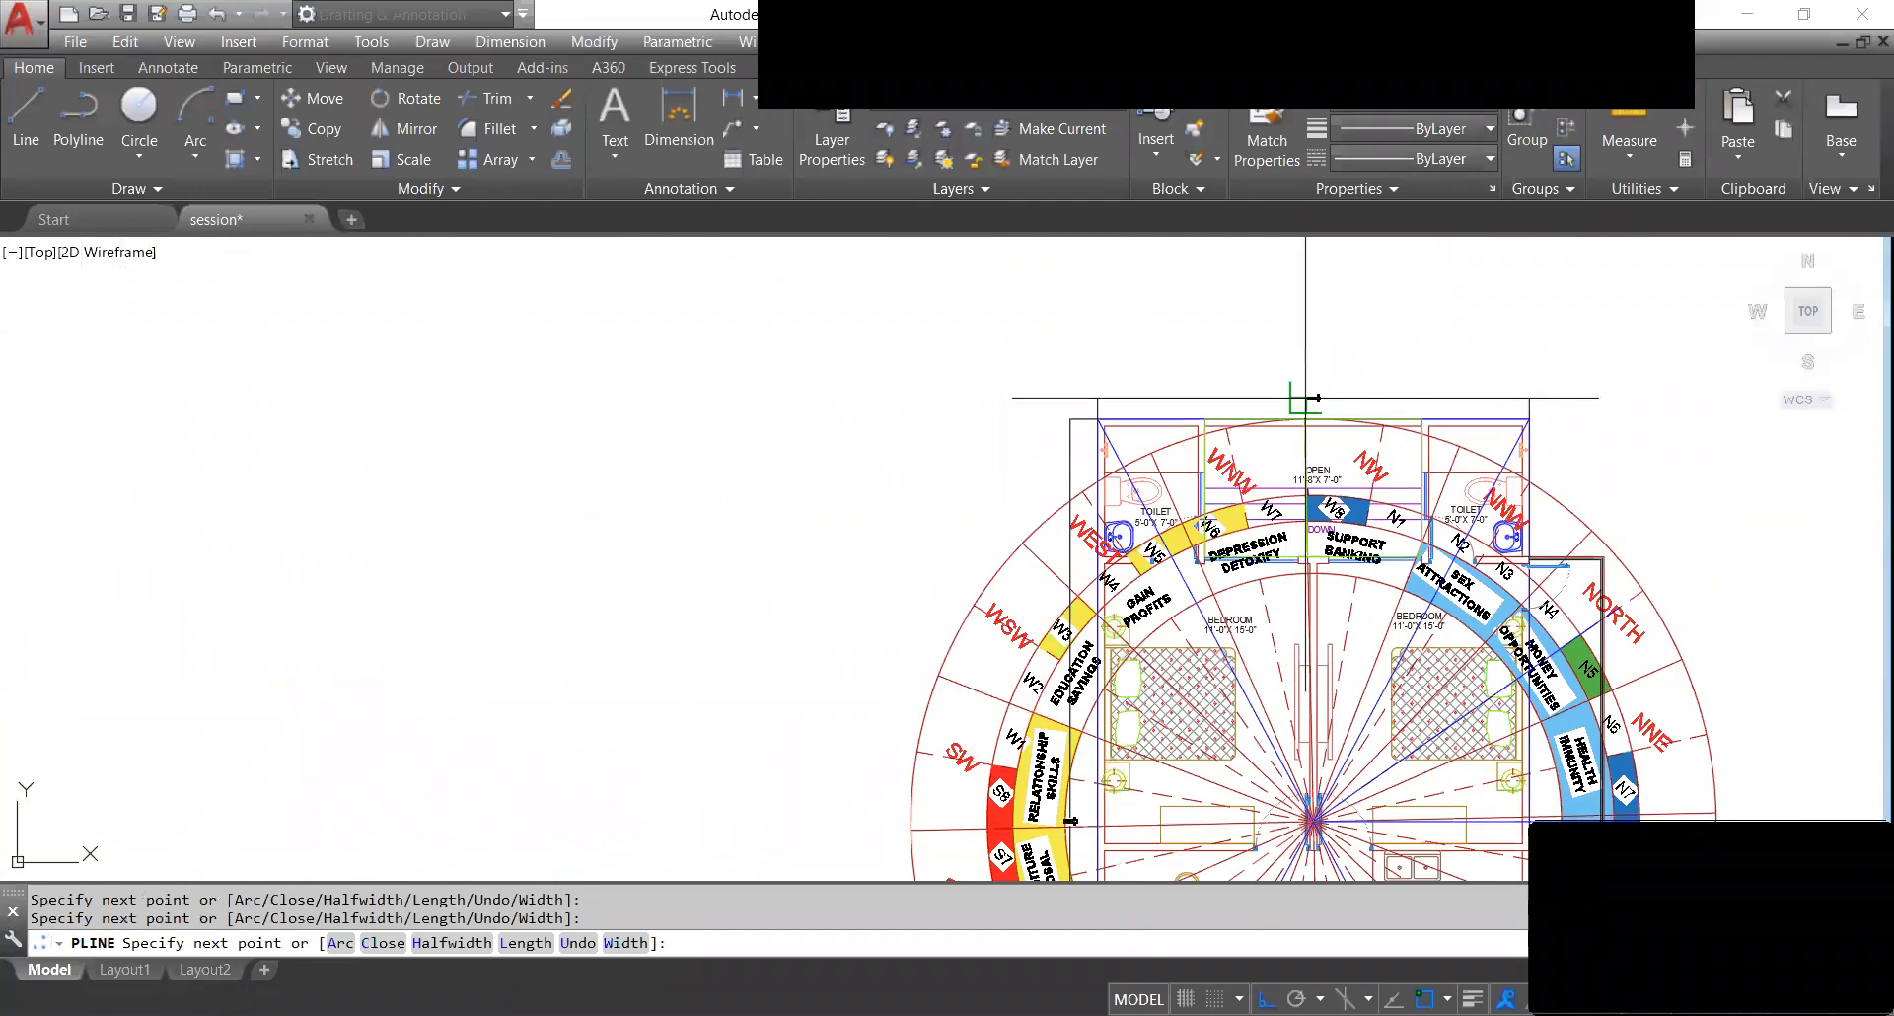
{"action": "key", "text": "Escape"}
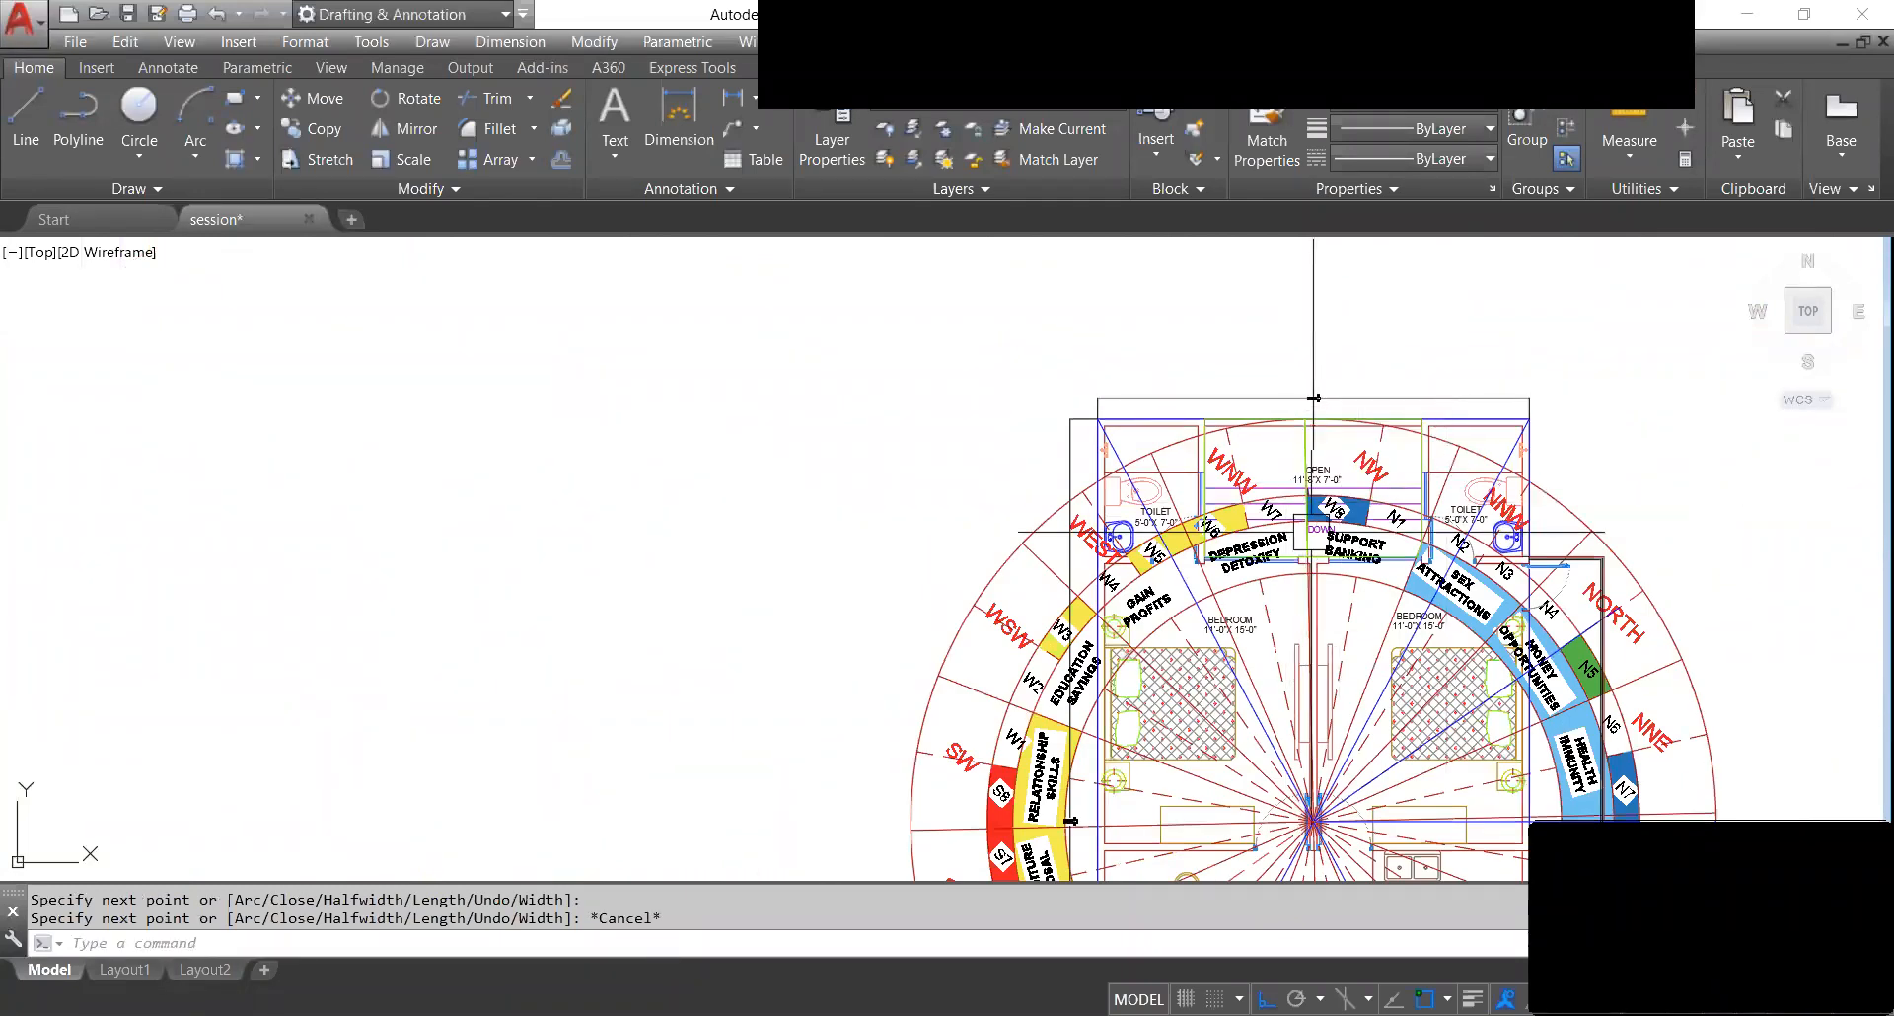
Check the extent of the open area's WNW outline by selecting it on the plan.
{"action": "scroll", "coordinate": [1251, 586], "scroll_direction": "up", "scroll_amount": 3}
{"action": "scroll", "coordinate": [1235, 586], "scroll_direction": "up", "scroll_amount": 1}
{"action": "scroll", "coordinate": [1126, 547], "scroll_direction": "down", "scroll_amount": 3}
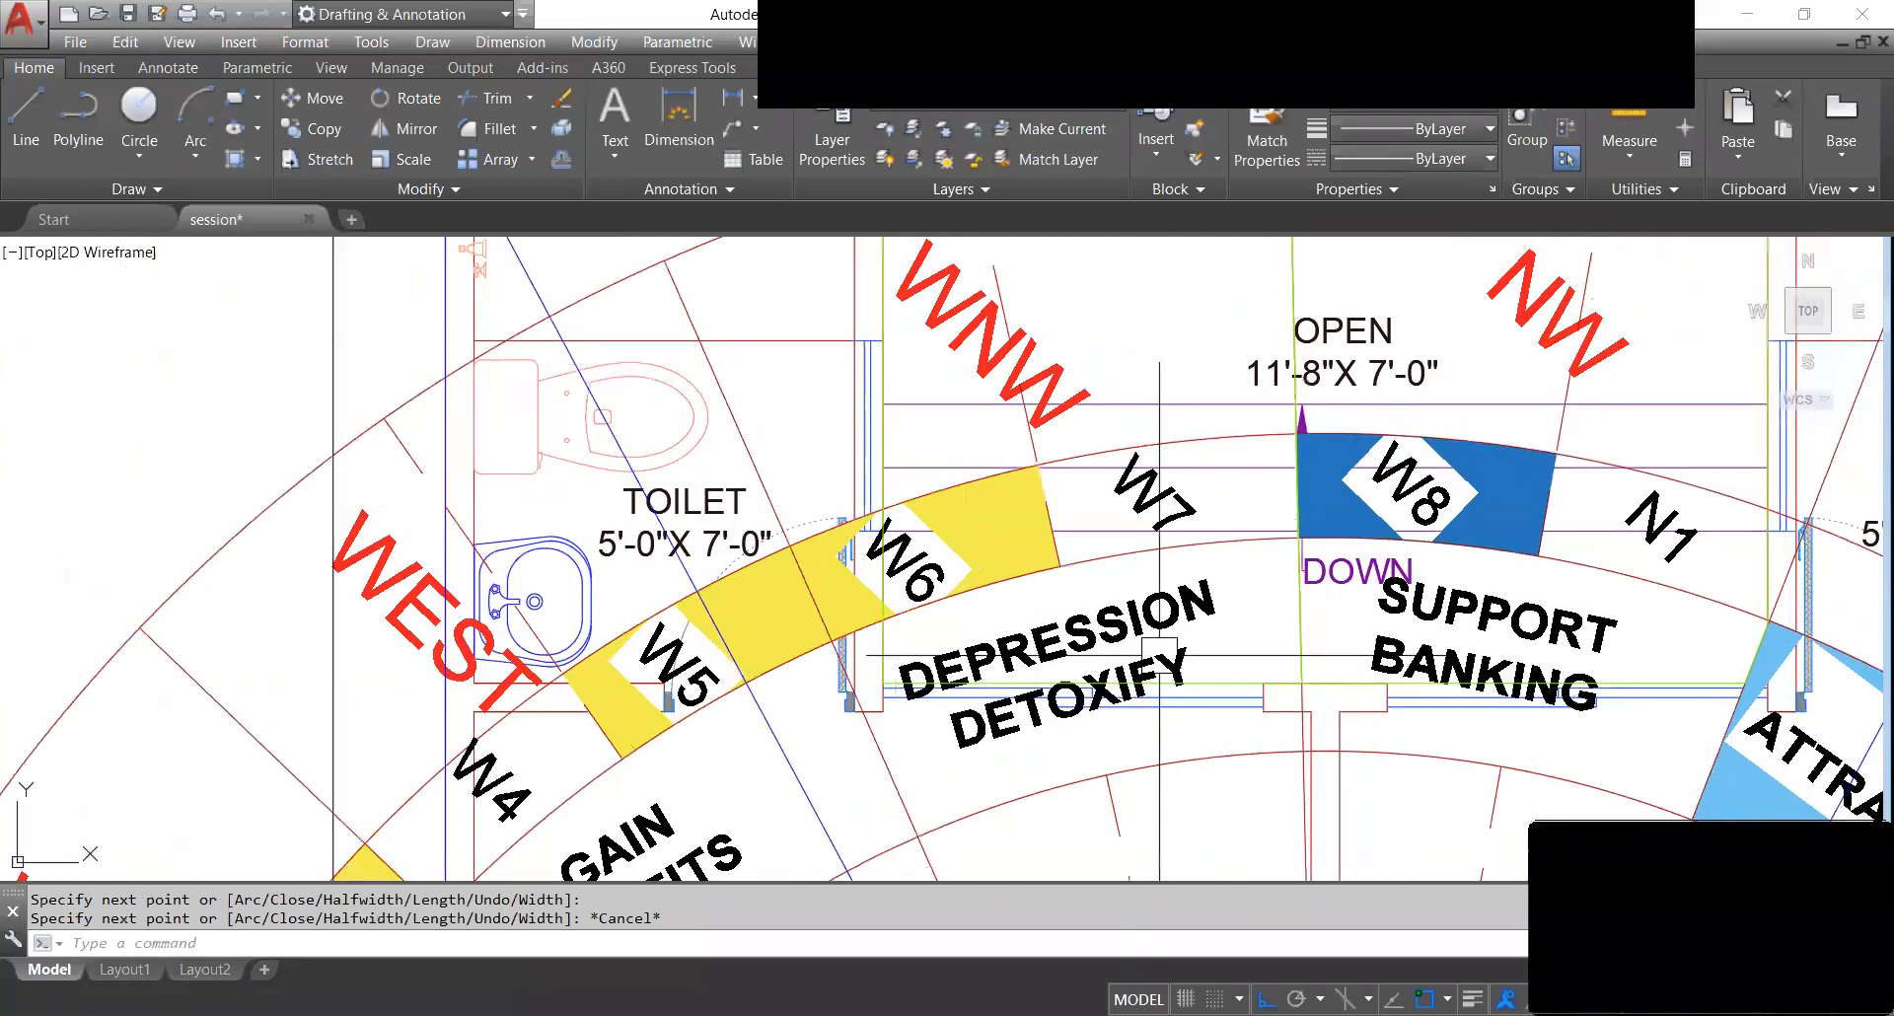
{"action": "scroll", "coordinate": [1083, 435], "scroll_direction": "up", "scroll_amount": 4}
{"action": "left_click", "coordinate": [1082, 446]}
{"action": "scroll", "coordinate": [1109, 401], "scroll_direction": "down", "scroll_amount": 4}
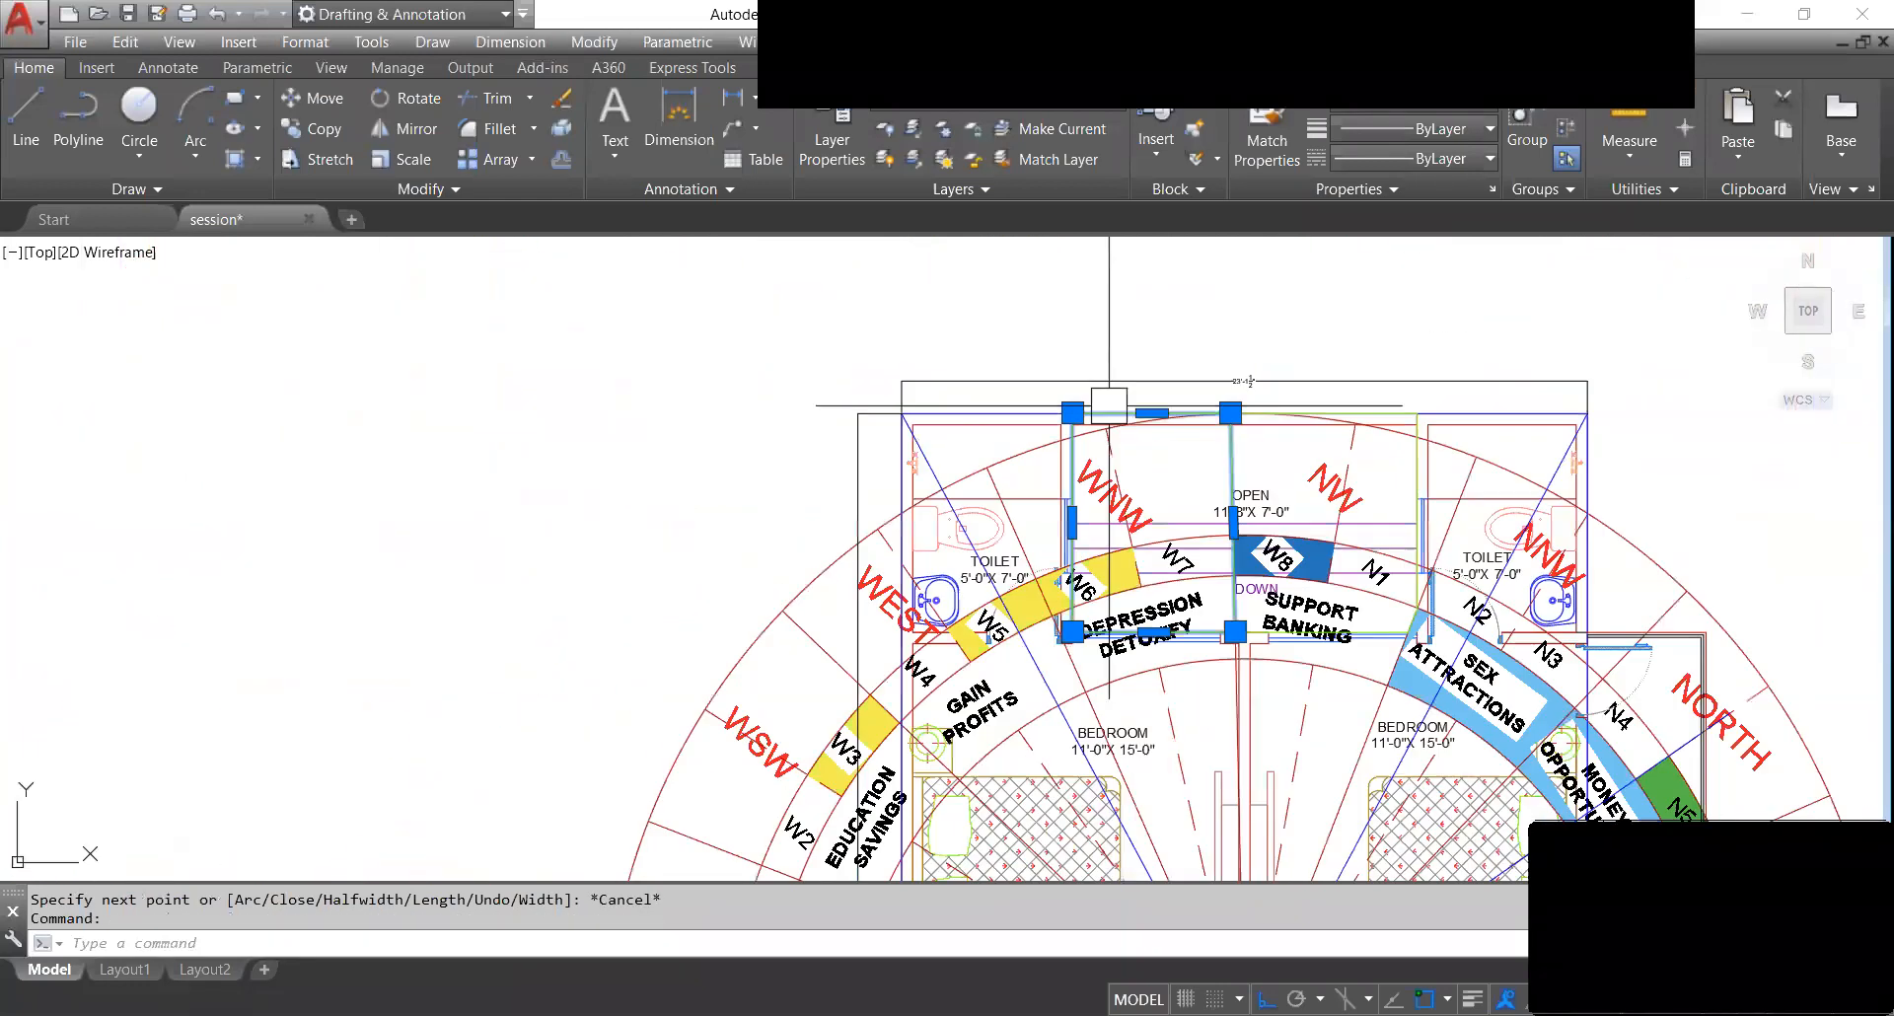
{"action": "scroll", "coordinate": [1211, 529], "scroll_direction": "up", "scroll_amount": 2}
{"action": "scroll", "coordinate": [1228, 605], "scroll_direction": "down", "scroll_amount": 1}
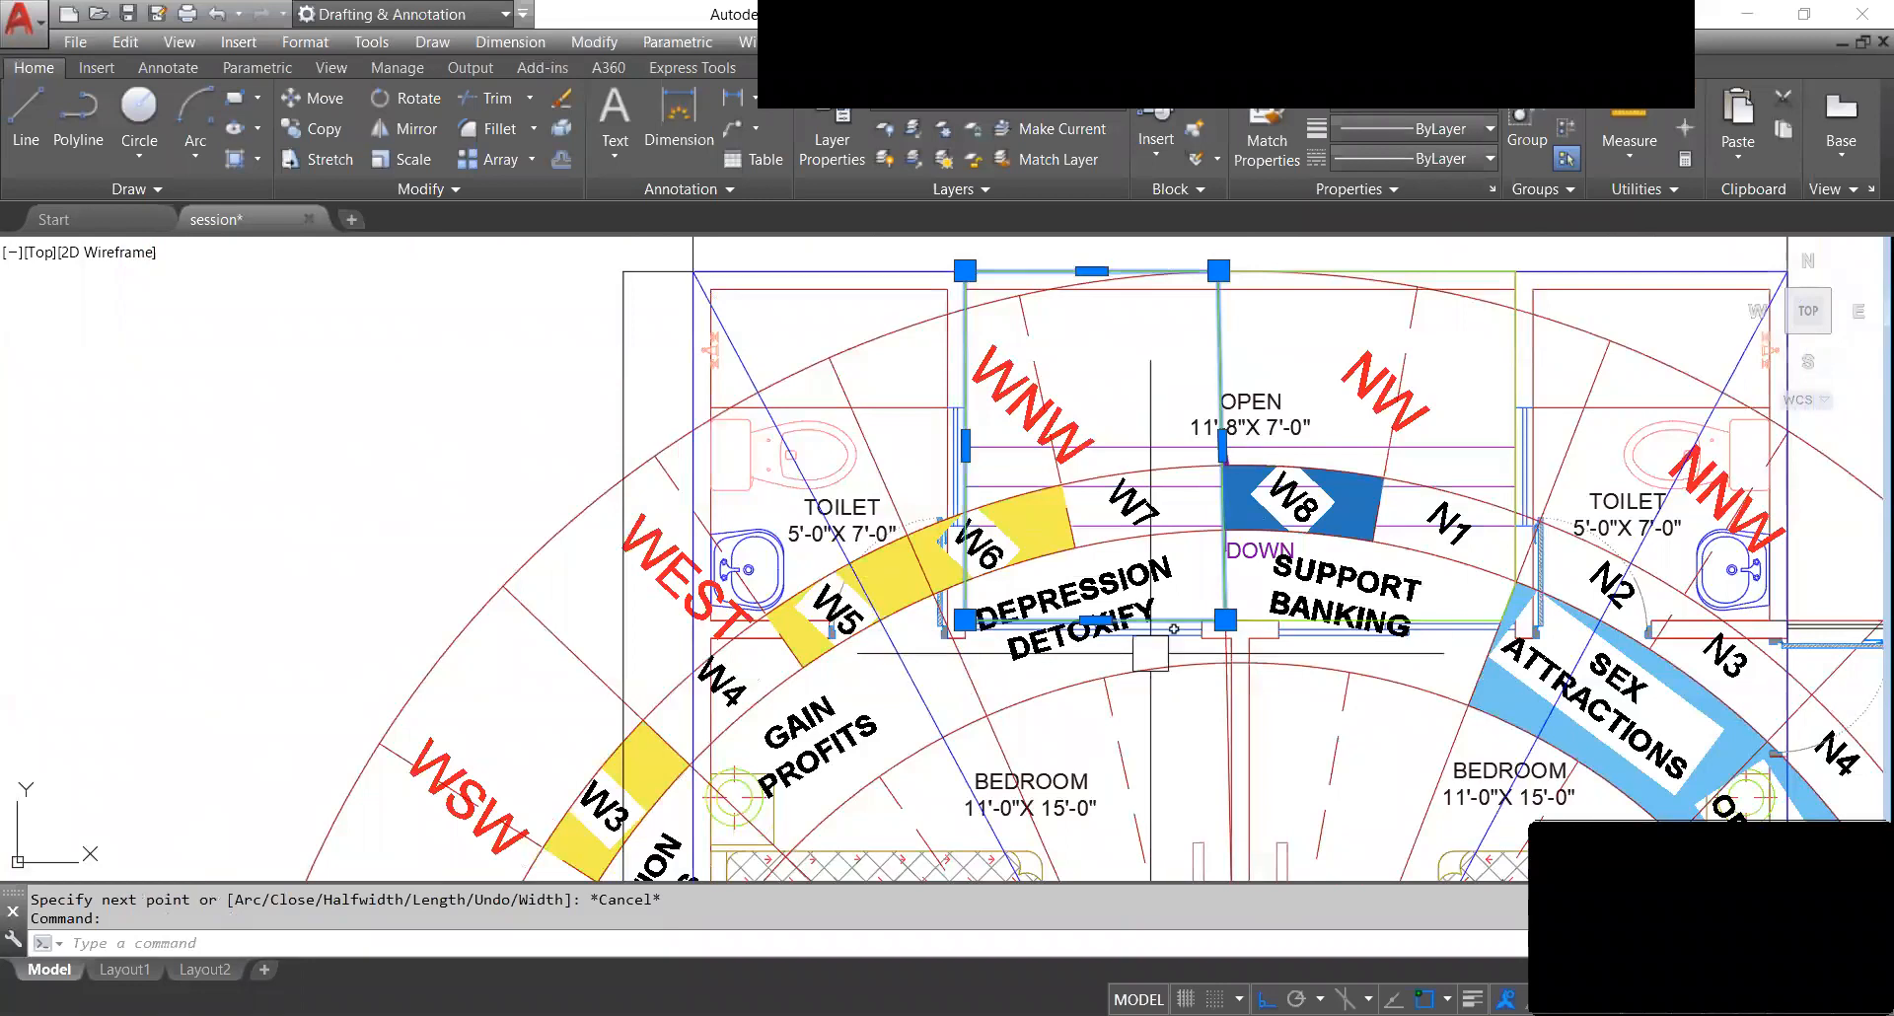
{"action": "scroll", "coordinate": [1110, 655], "scroll_direction": "up", "scroll_amount": 1}
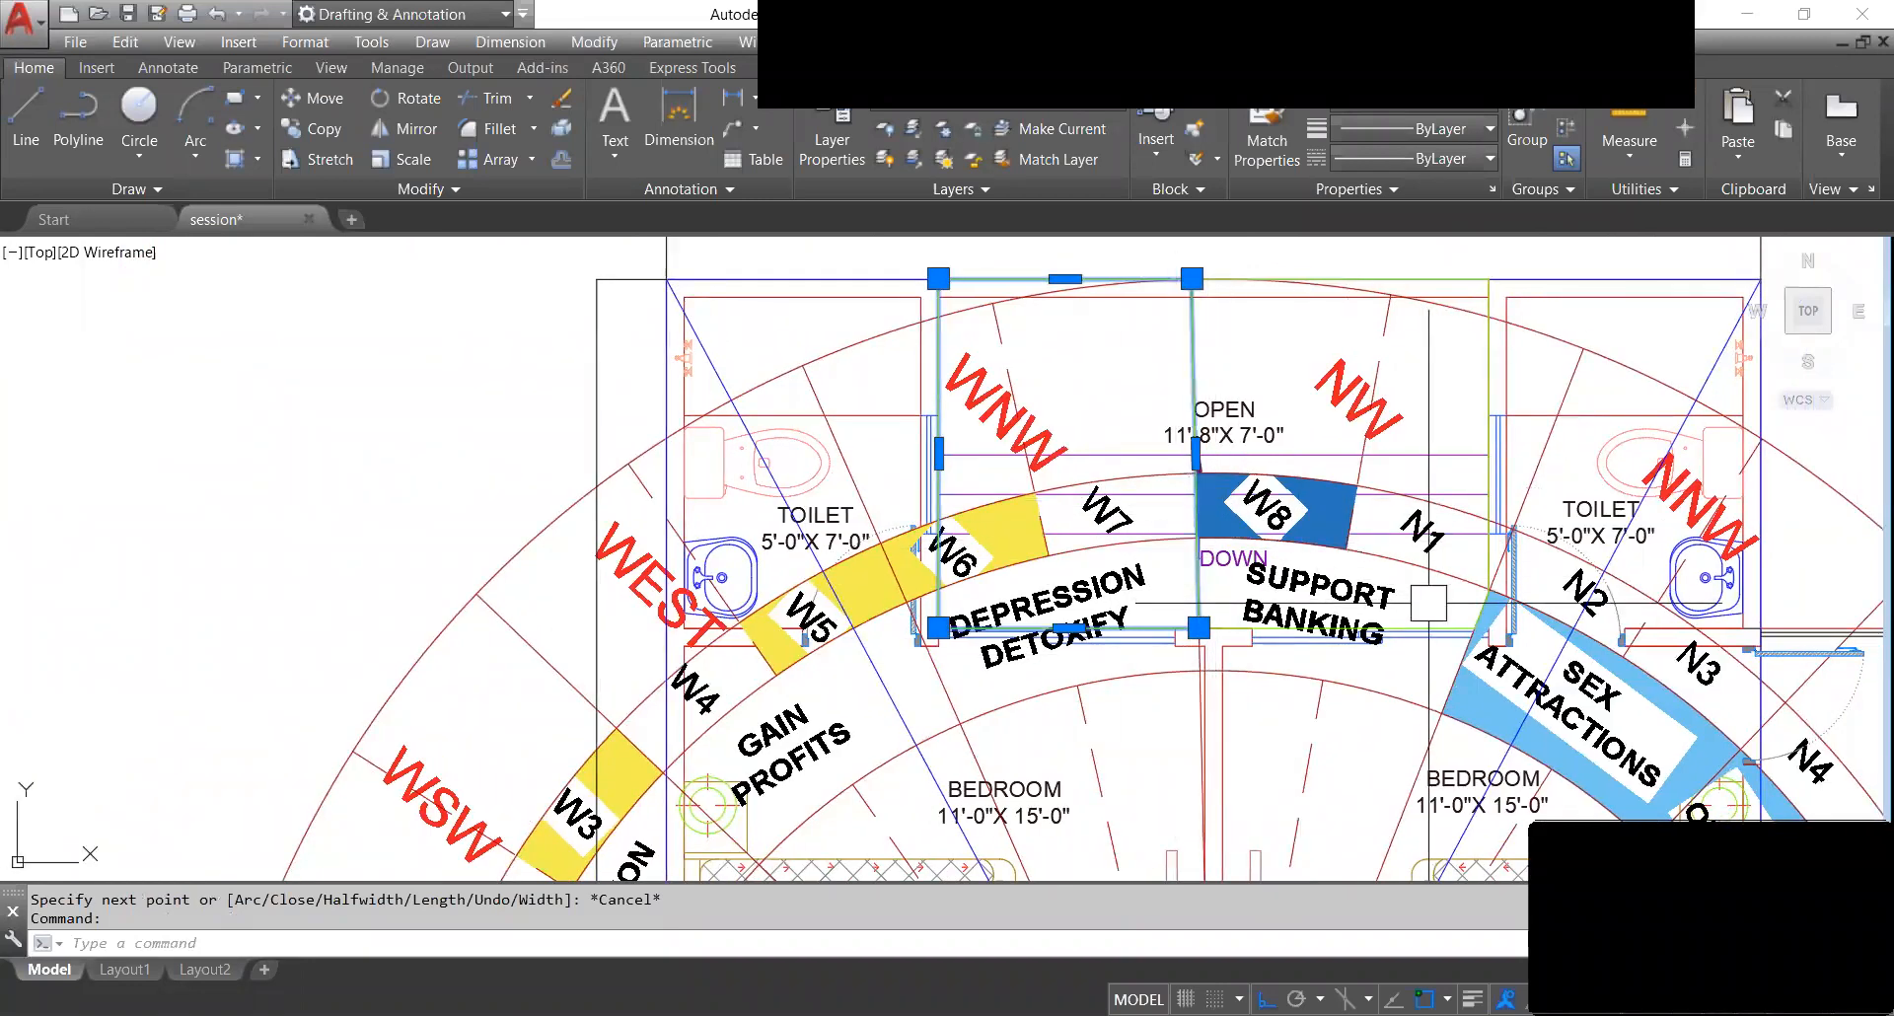
{"action": "key", "text": "Escape"}
Measure the area of the open area's WNW outline with the Area command's Object option.
{"action": "type", "text": "AA"}
{"action": "key", "text": "Return"}
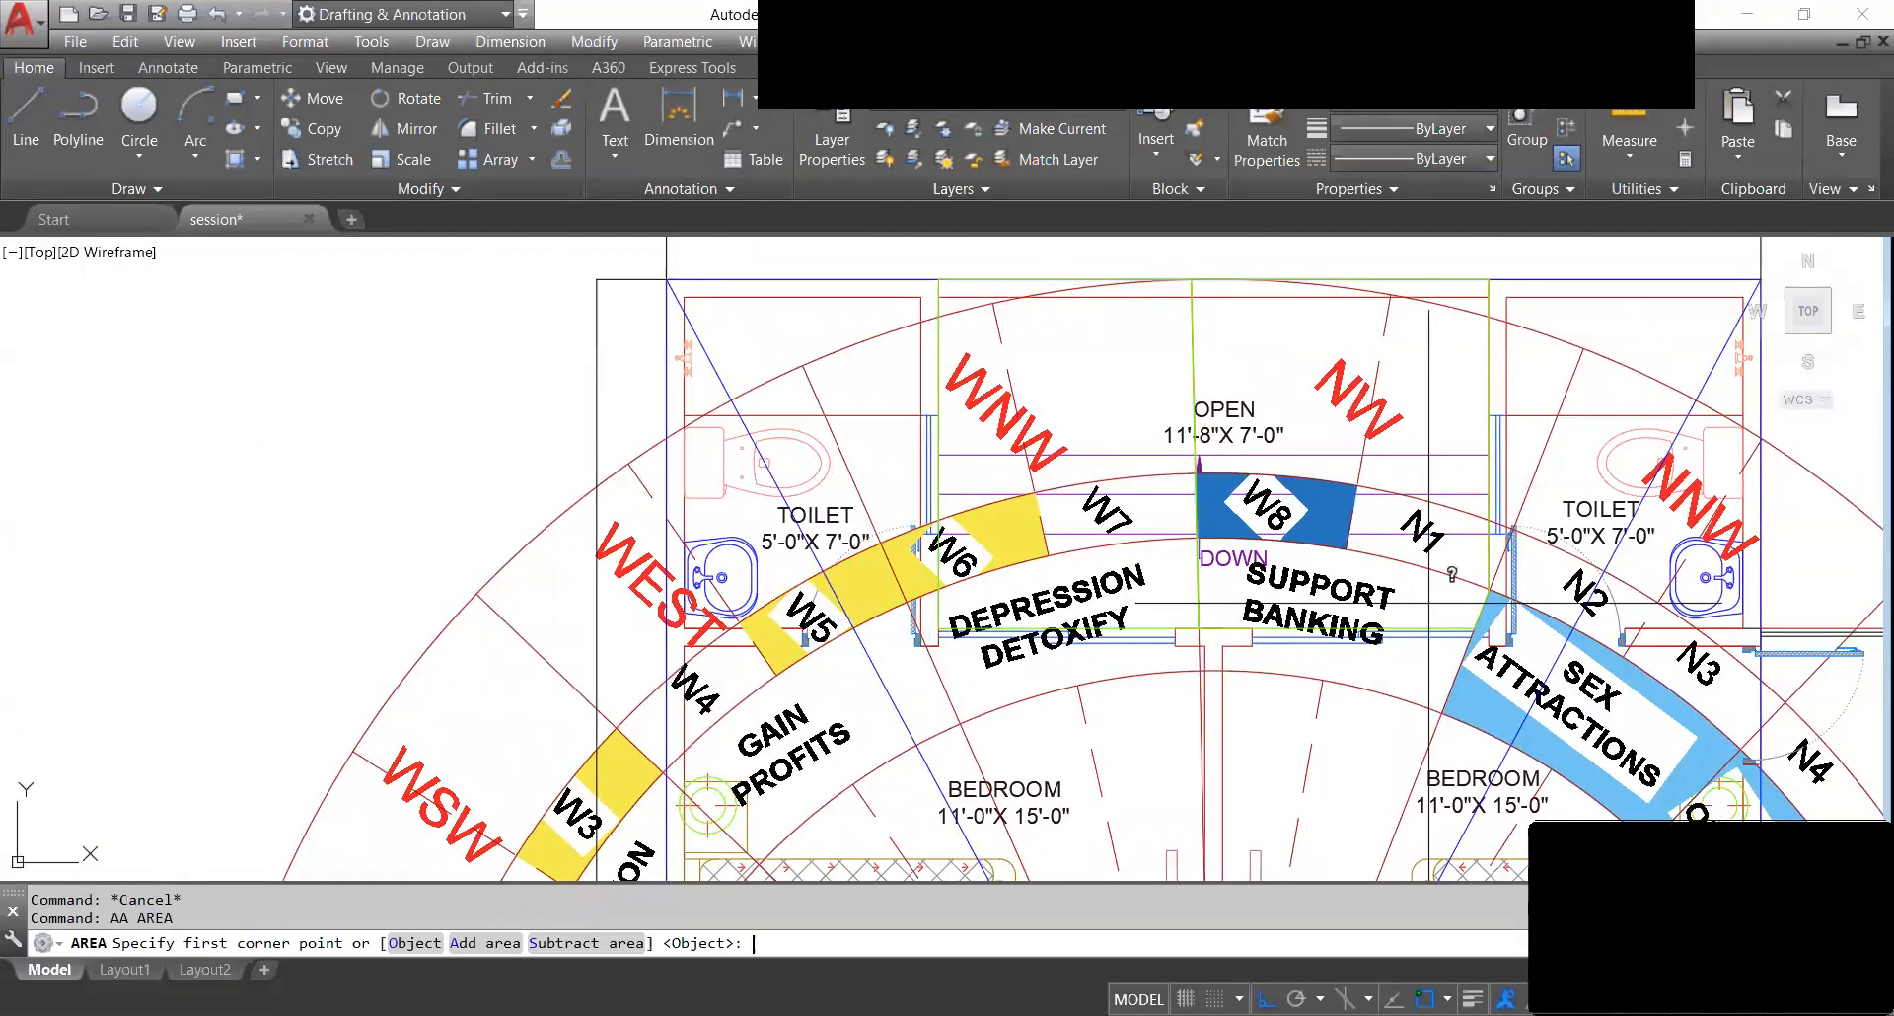
{"action": "type", "text": "O"}
{"action": "key", "text": "Return"}
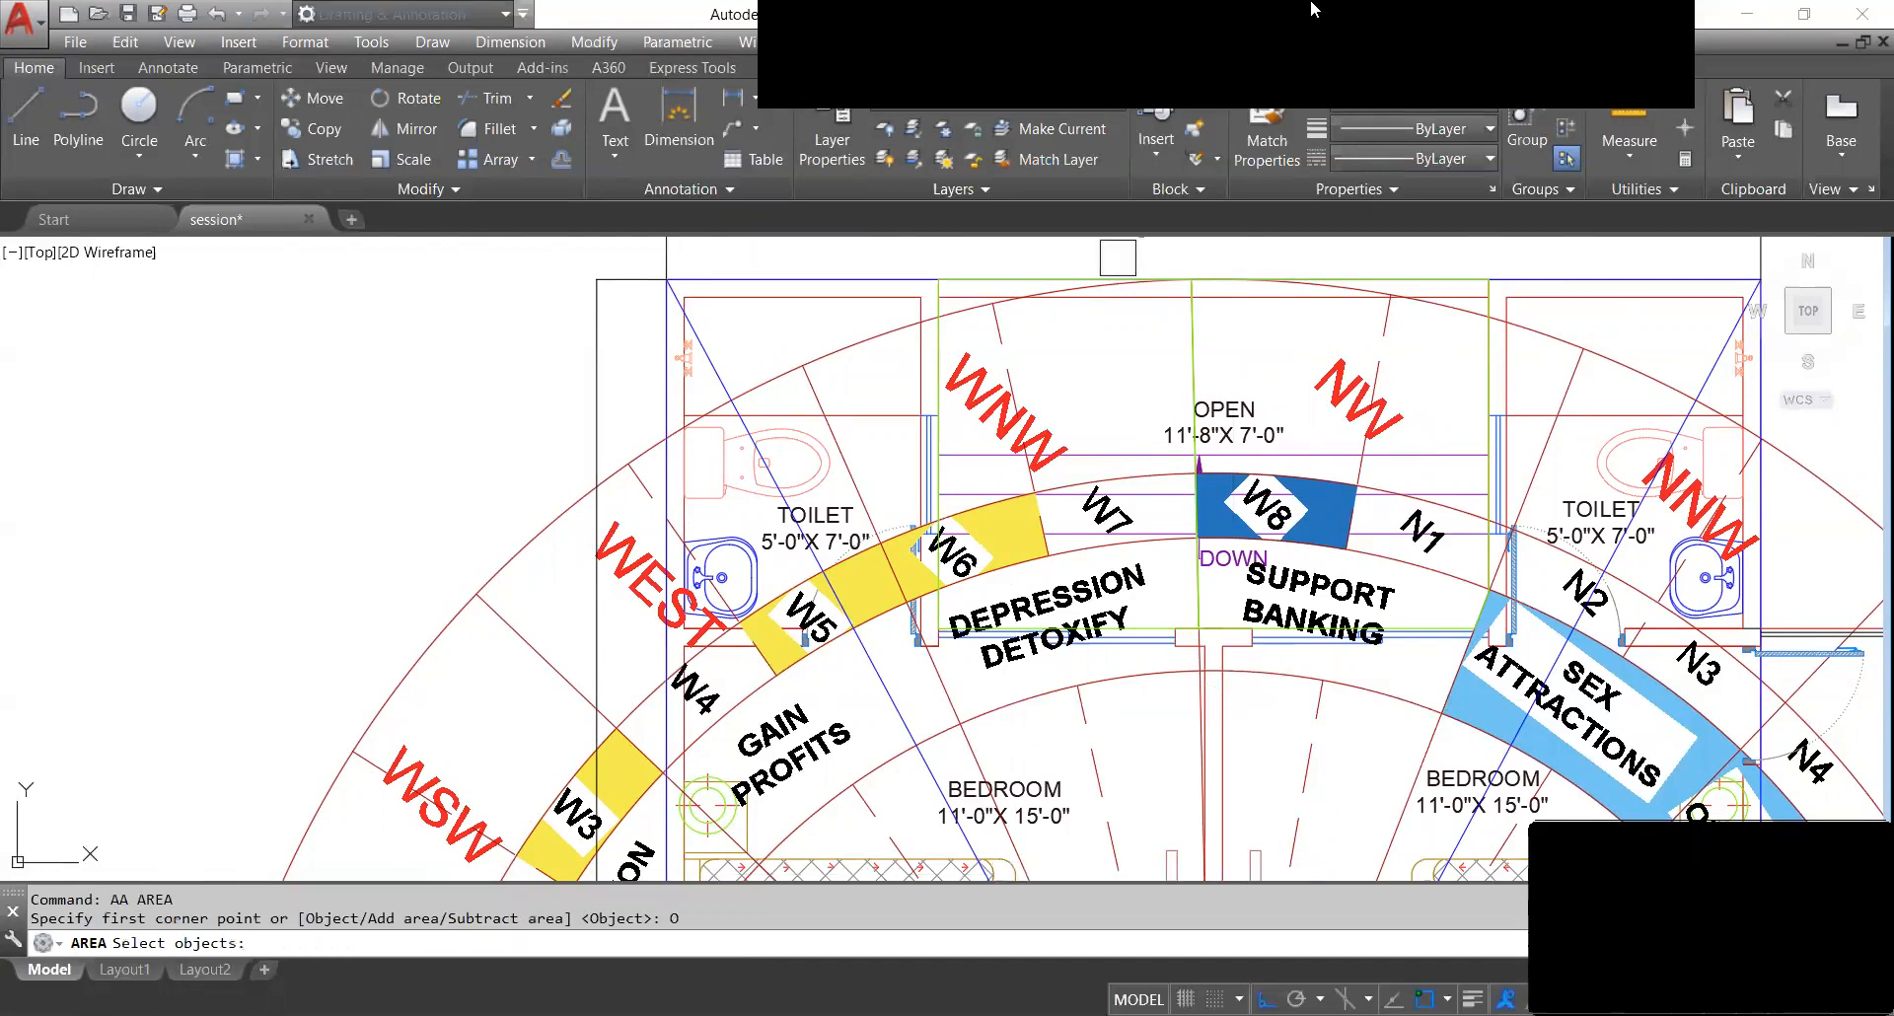
{"action": "left_click", "coordinate": [1021, 262]}
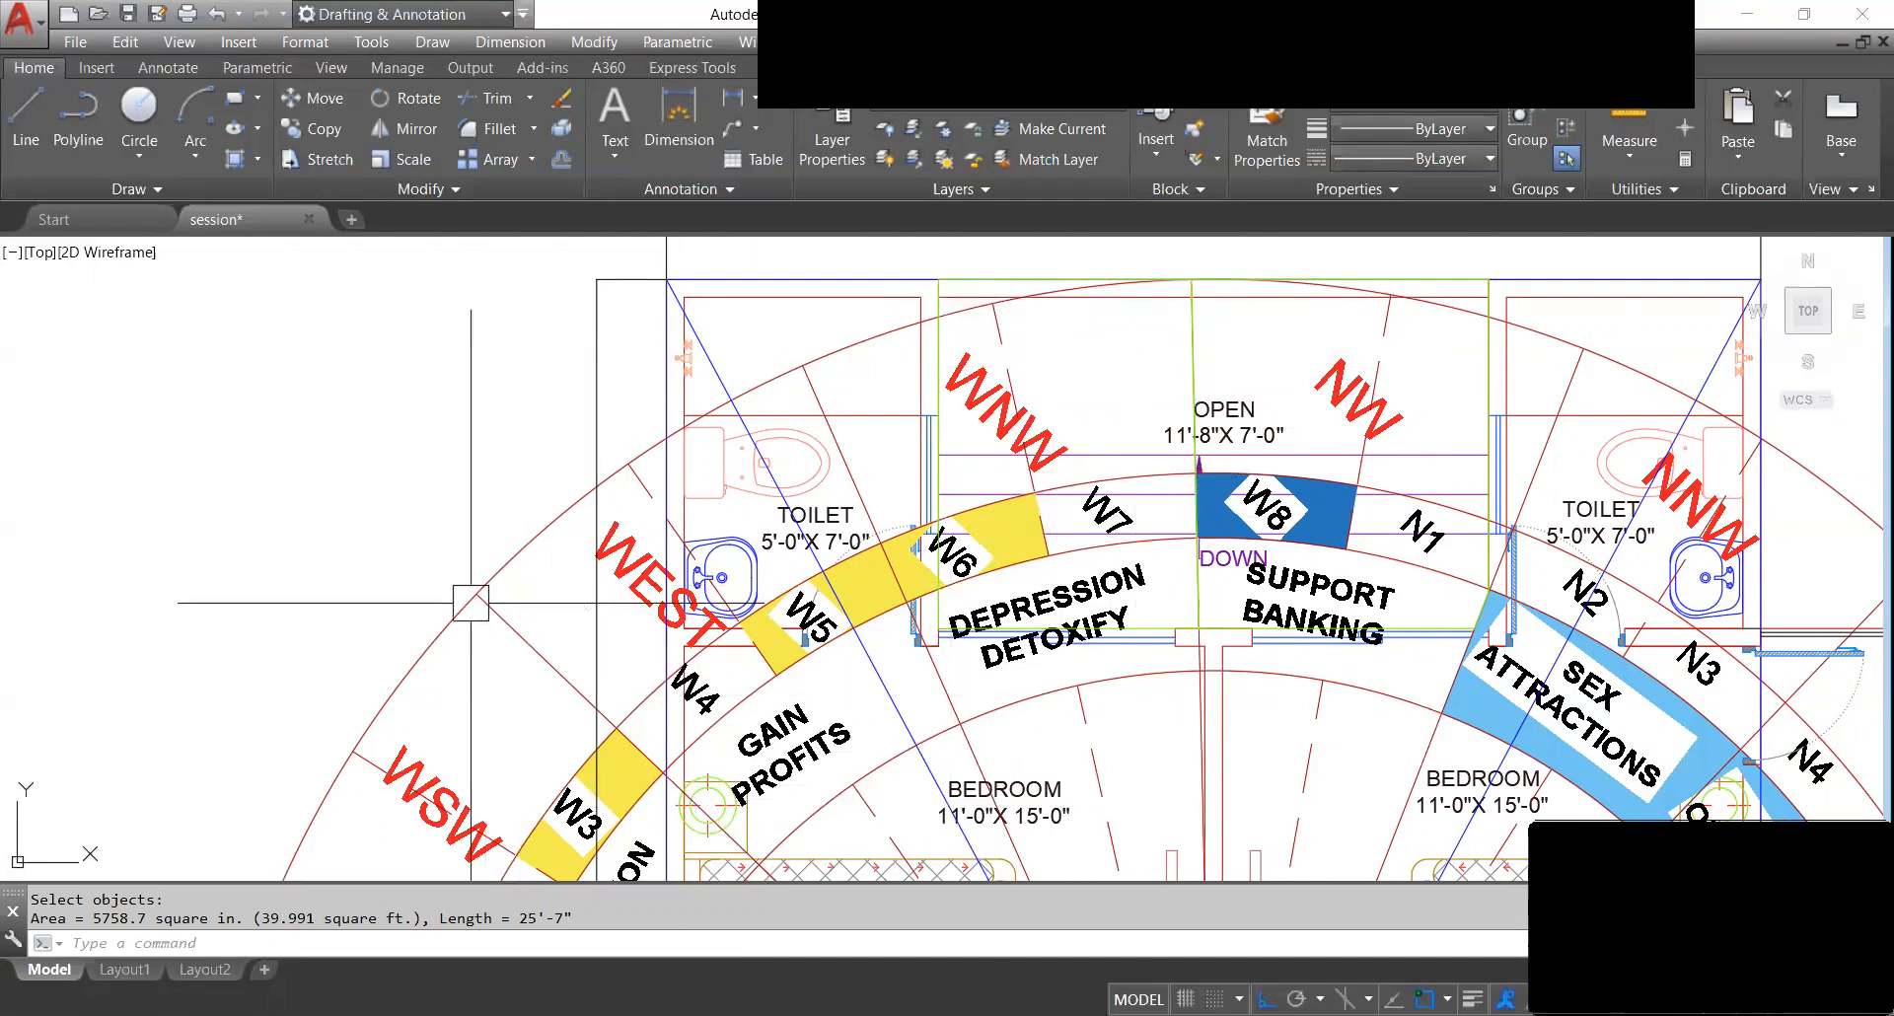
Switch to the Excel zonal strength sheet, enter 39.91 as the WNW zone's CUT value in cell V9, and return to the AutoCAD plan.
{"action": "scroll", "coordinate": [470, 604], "scroll_direction": "down", "scroll_amount": 2}
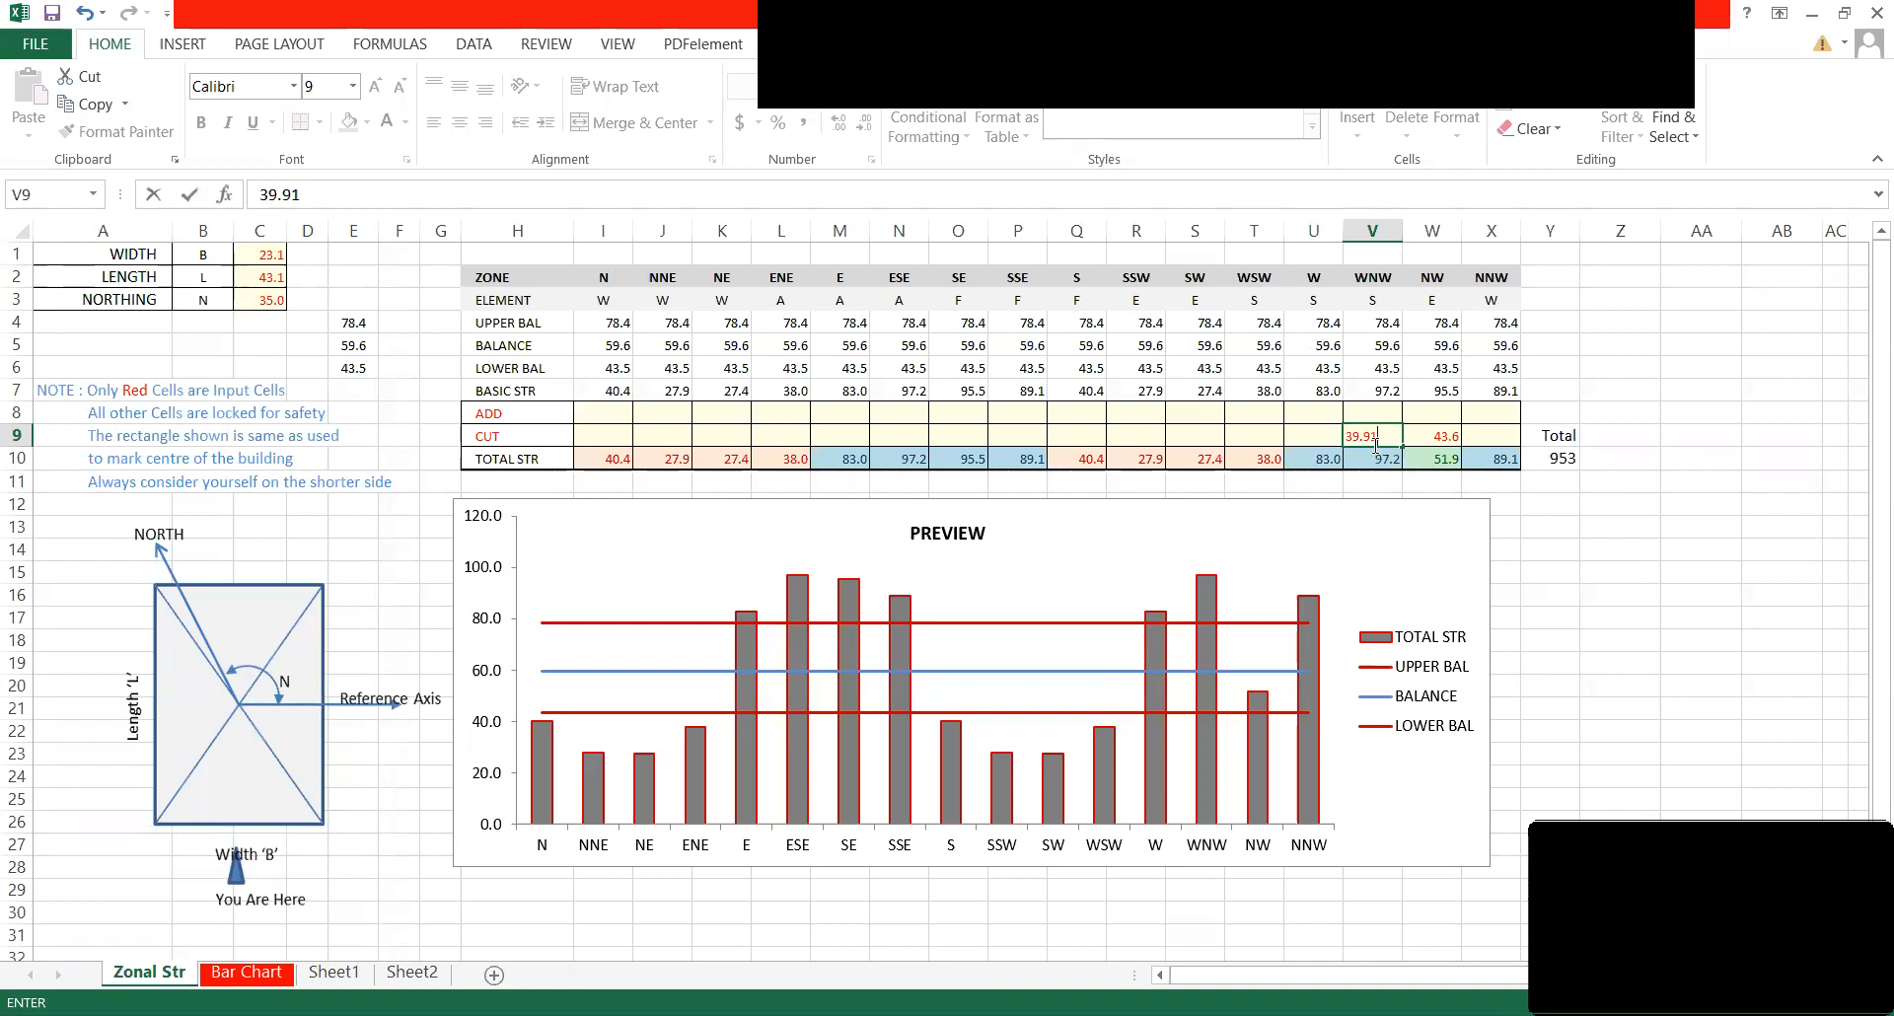
{"action": "key", "text": "Return"}
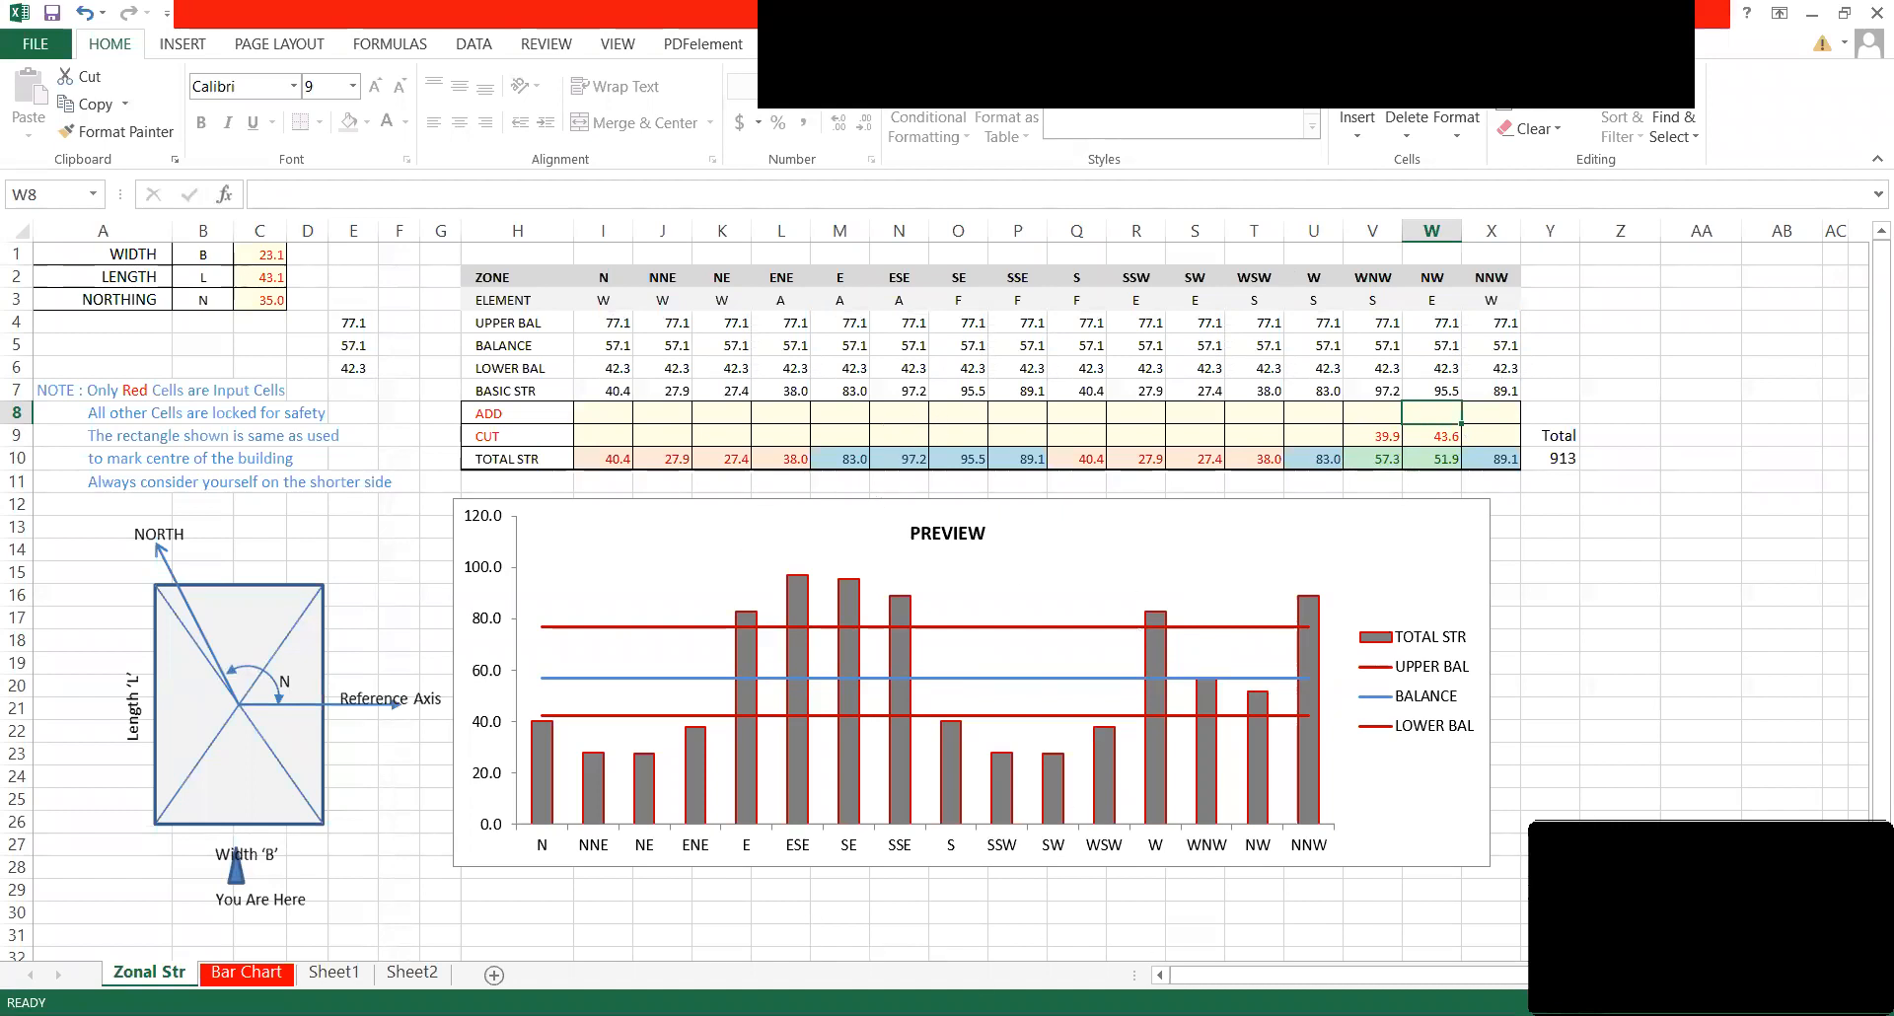
{"action": "key", "text": "alt+Tab"}
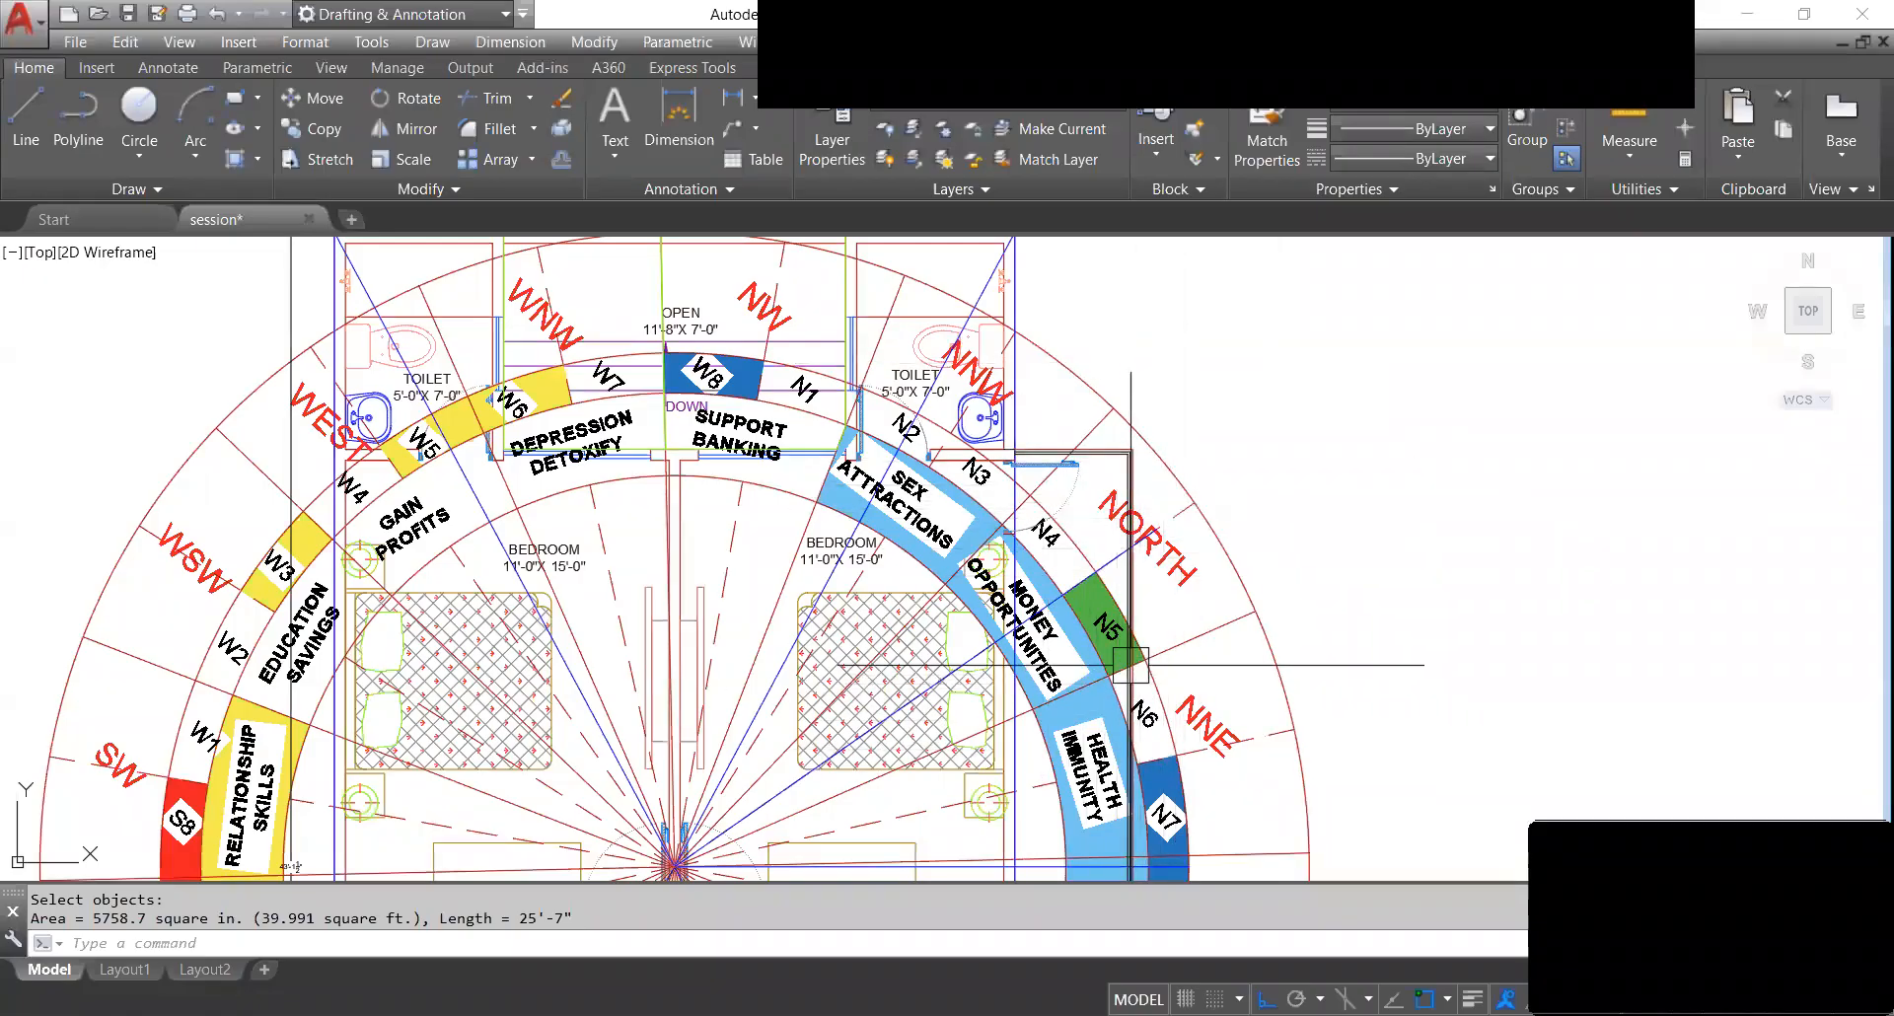
Examine the walled extension beyond the plan's east side and the compass zones it crosses.
{"action": "scroll", "coordinate": [1174, 548], "scroll_direction": "down", "scroll_amount": 3}
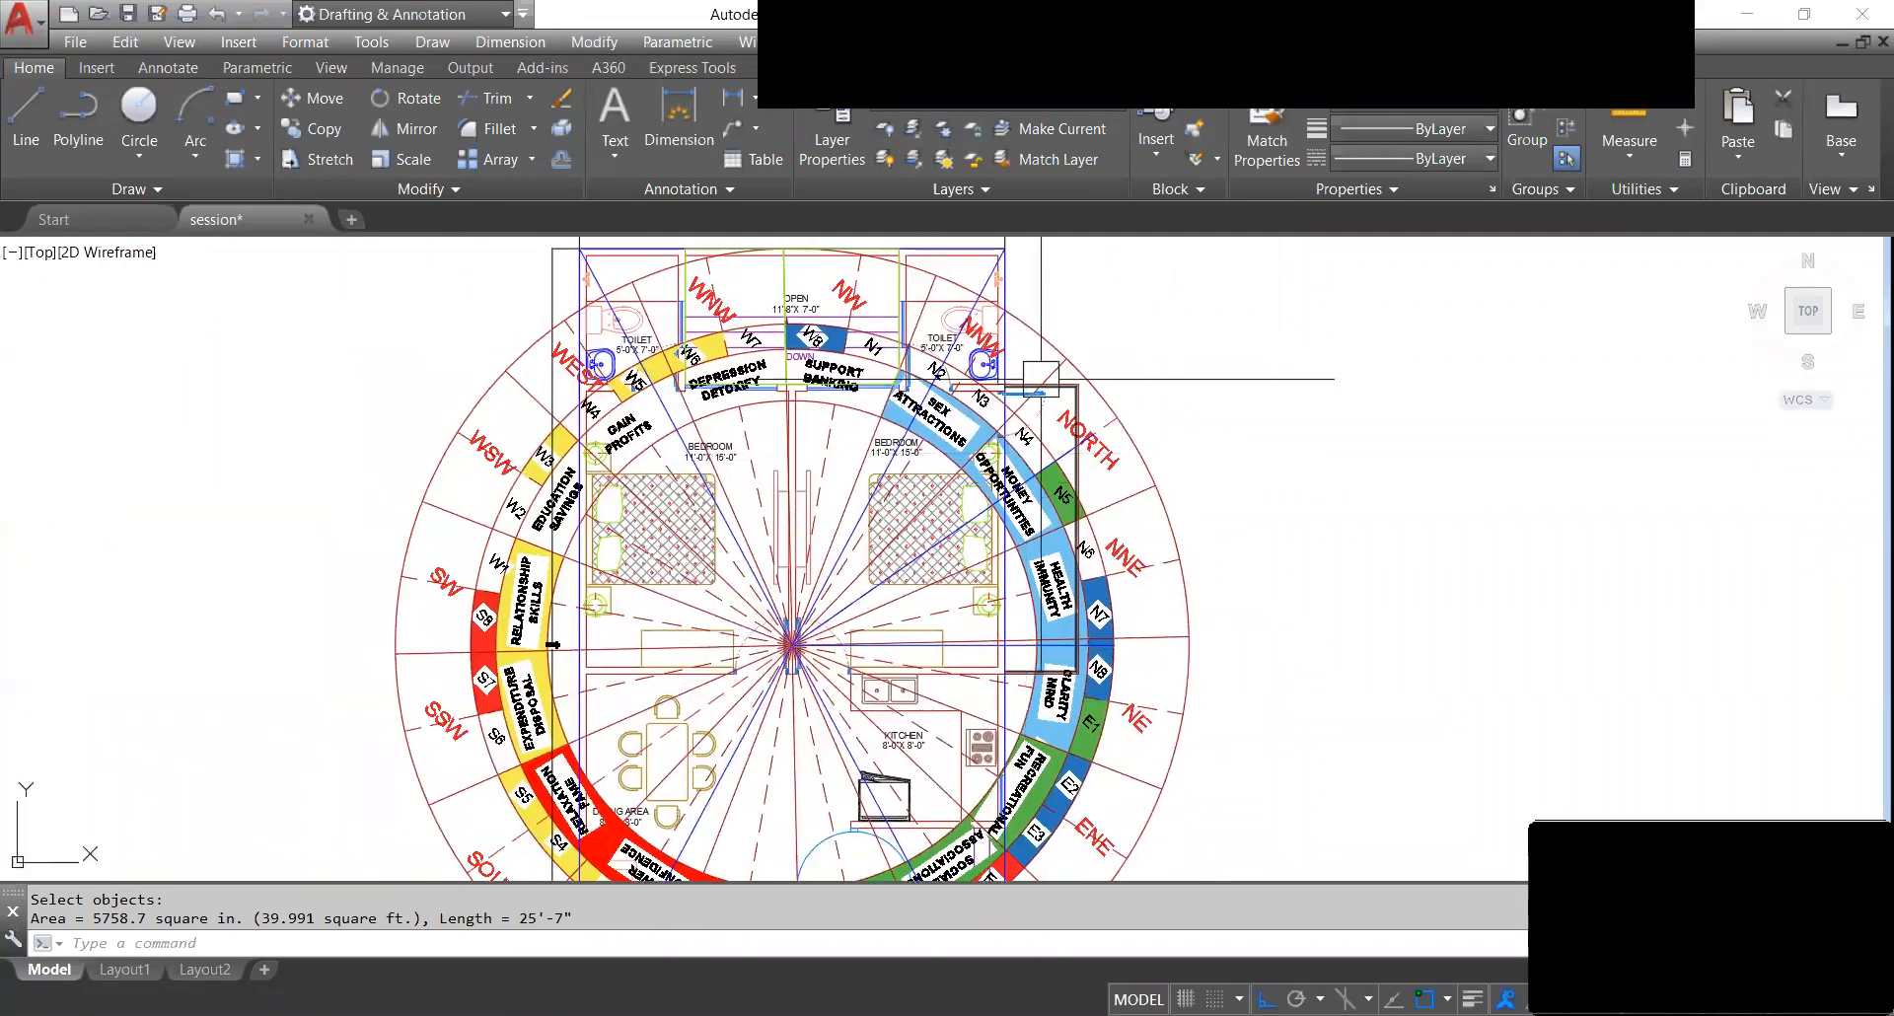
{"action": "scroll", "coordinate": [1087, 490], "scroll_direction": "up", "scroll_amount": 2}
{"action": "scroll", "coordinate": [1088, 490], "scroll_direction": "up", "scroll_amount": 1}
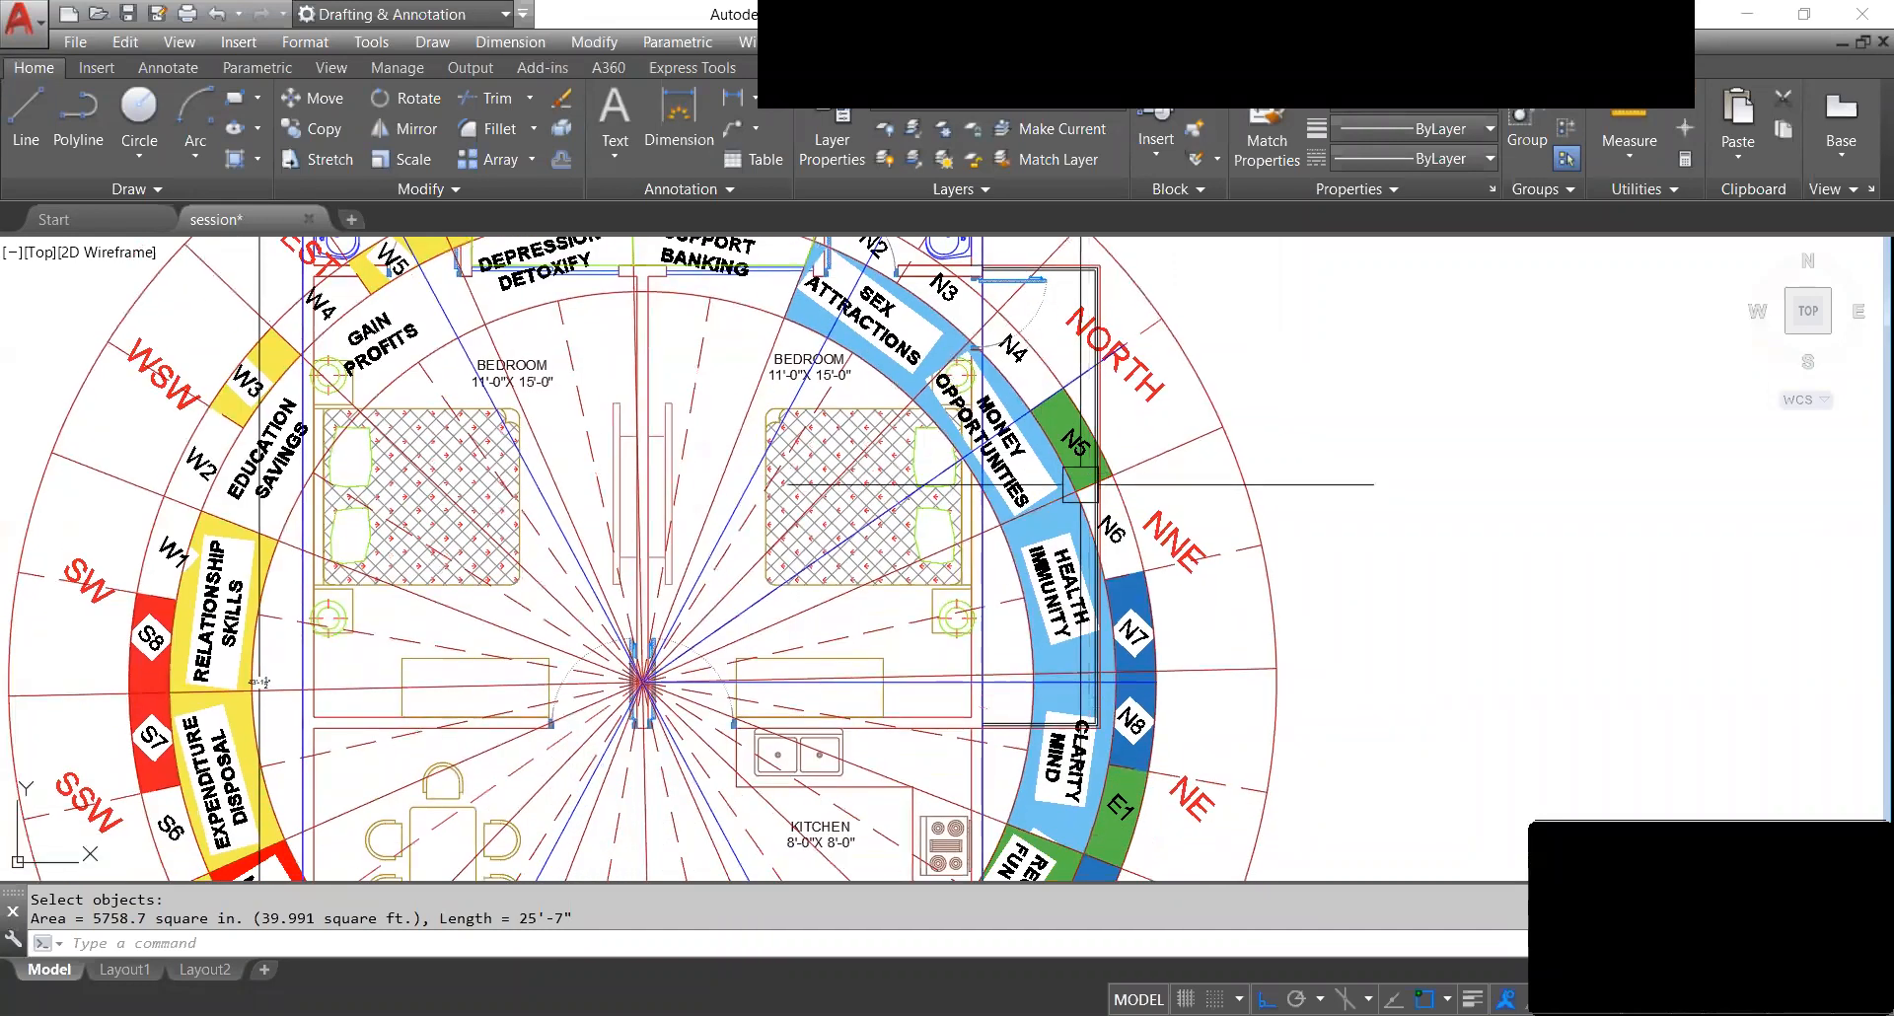
{"action": "scroll", "coordinate": [1088, 490], "scroll_direction": "down", "scroll_amount": 3}
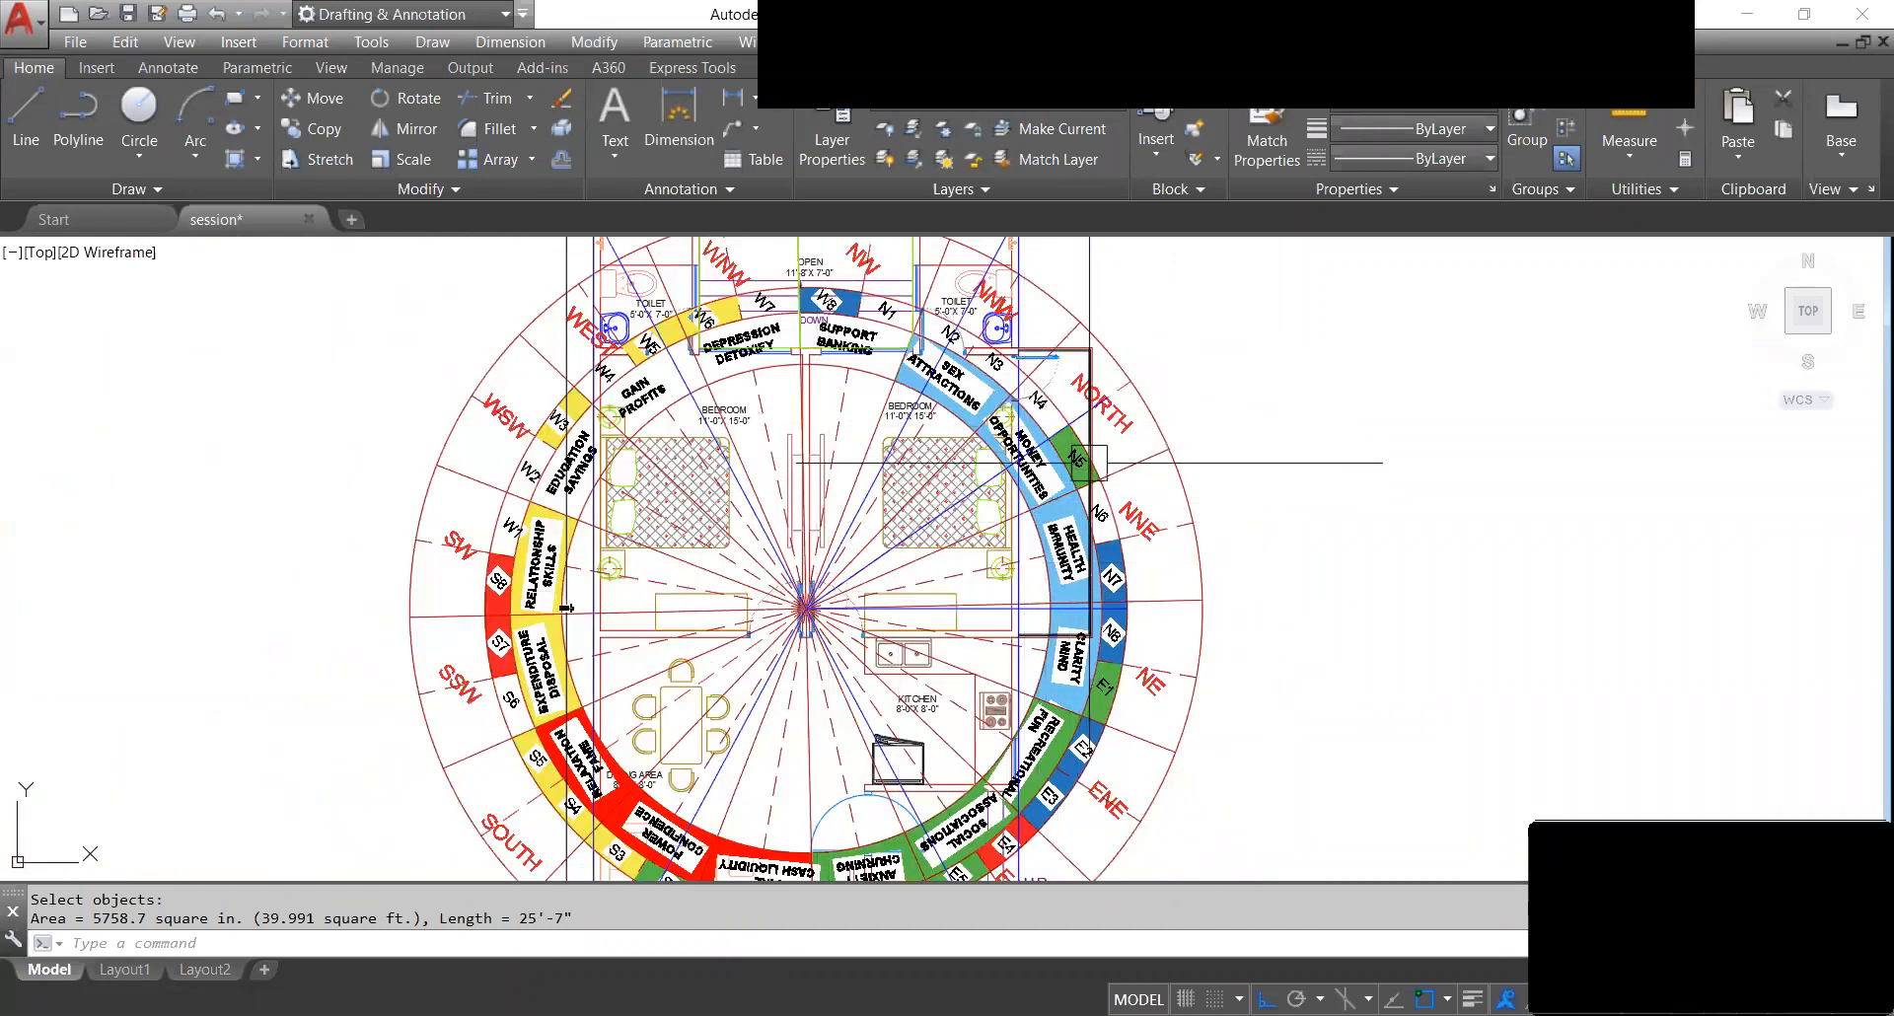
{"action": "middle_click_drag", "start_coordinate": [932, 241], "coordinate": [977, 429]}
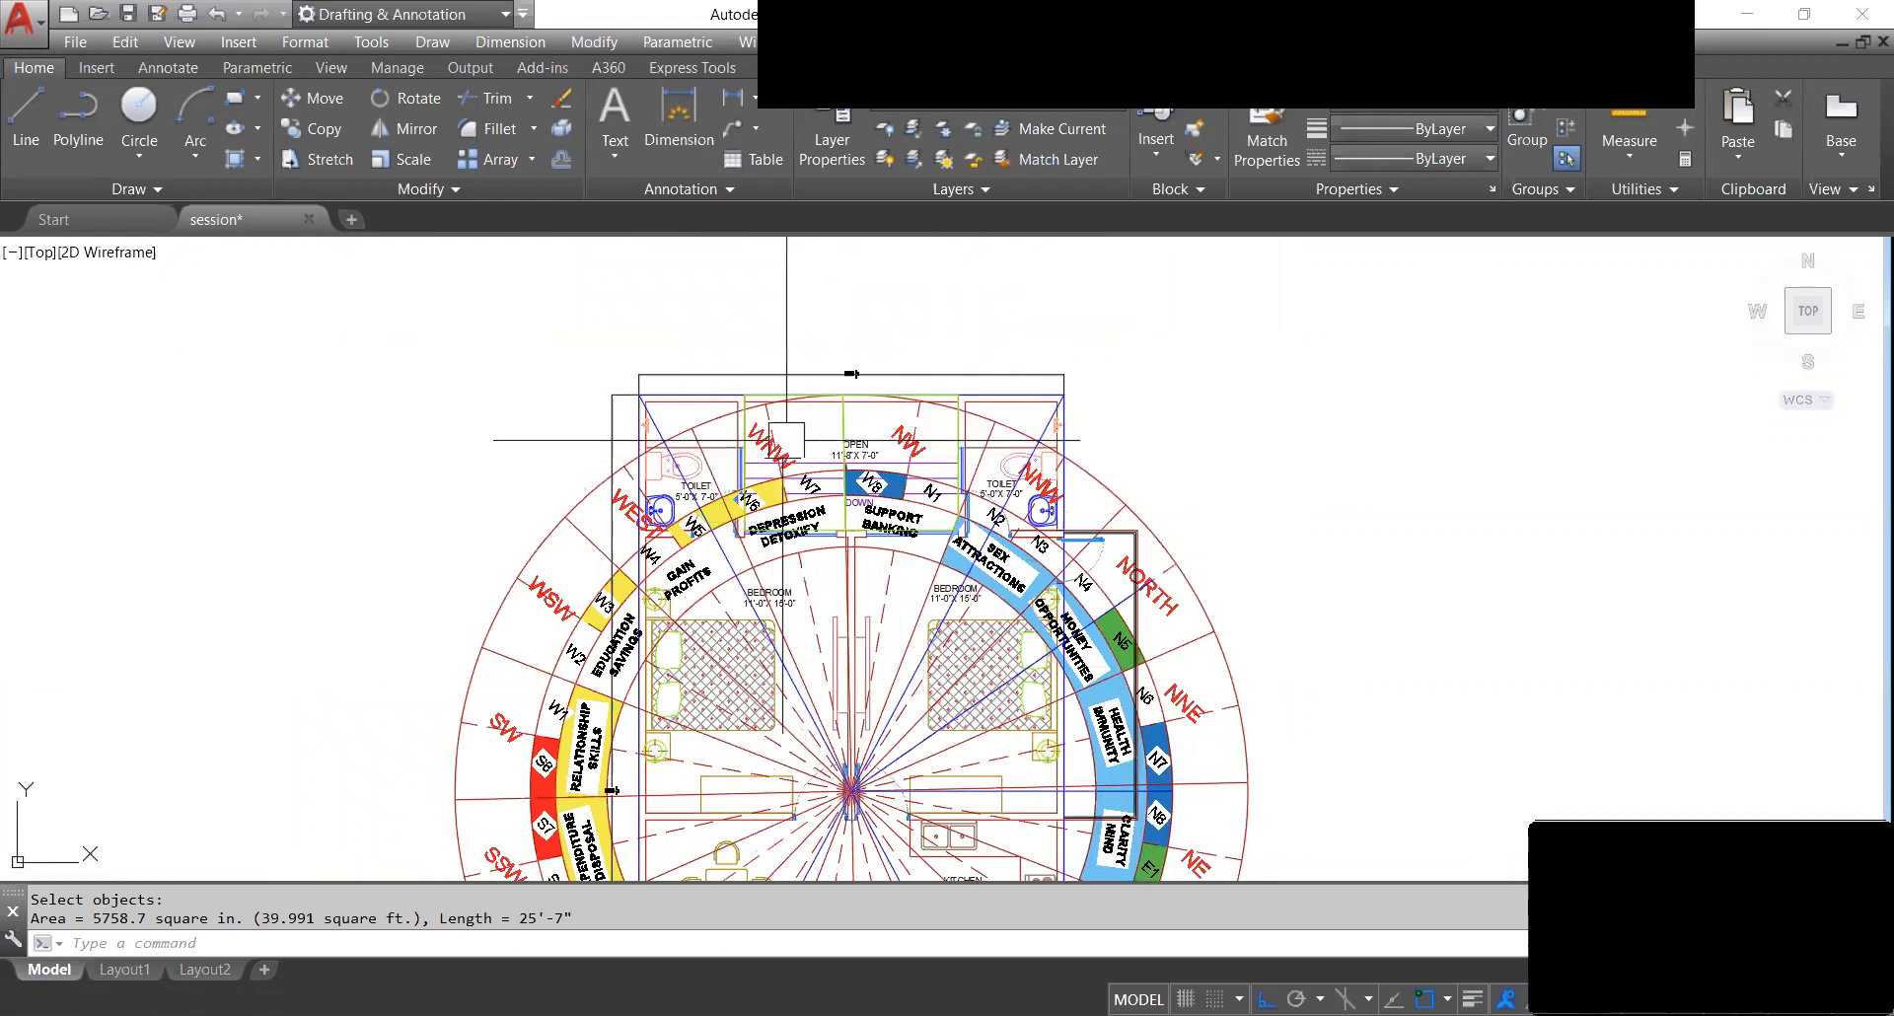
{"action": "scroll", "coordinate": [983, 424], "scroll_direction": "down", "scroll_amount": 3}
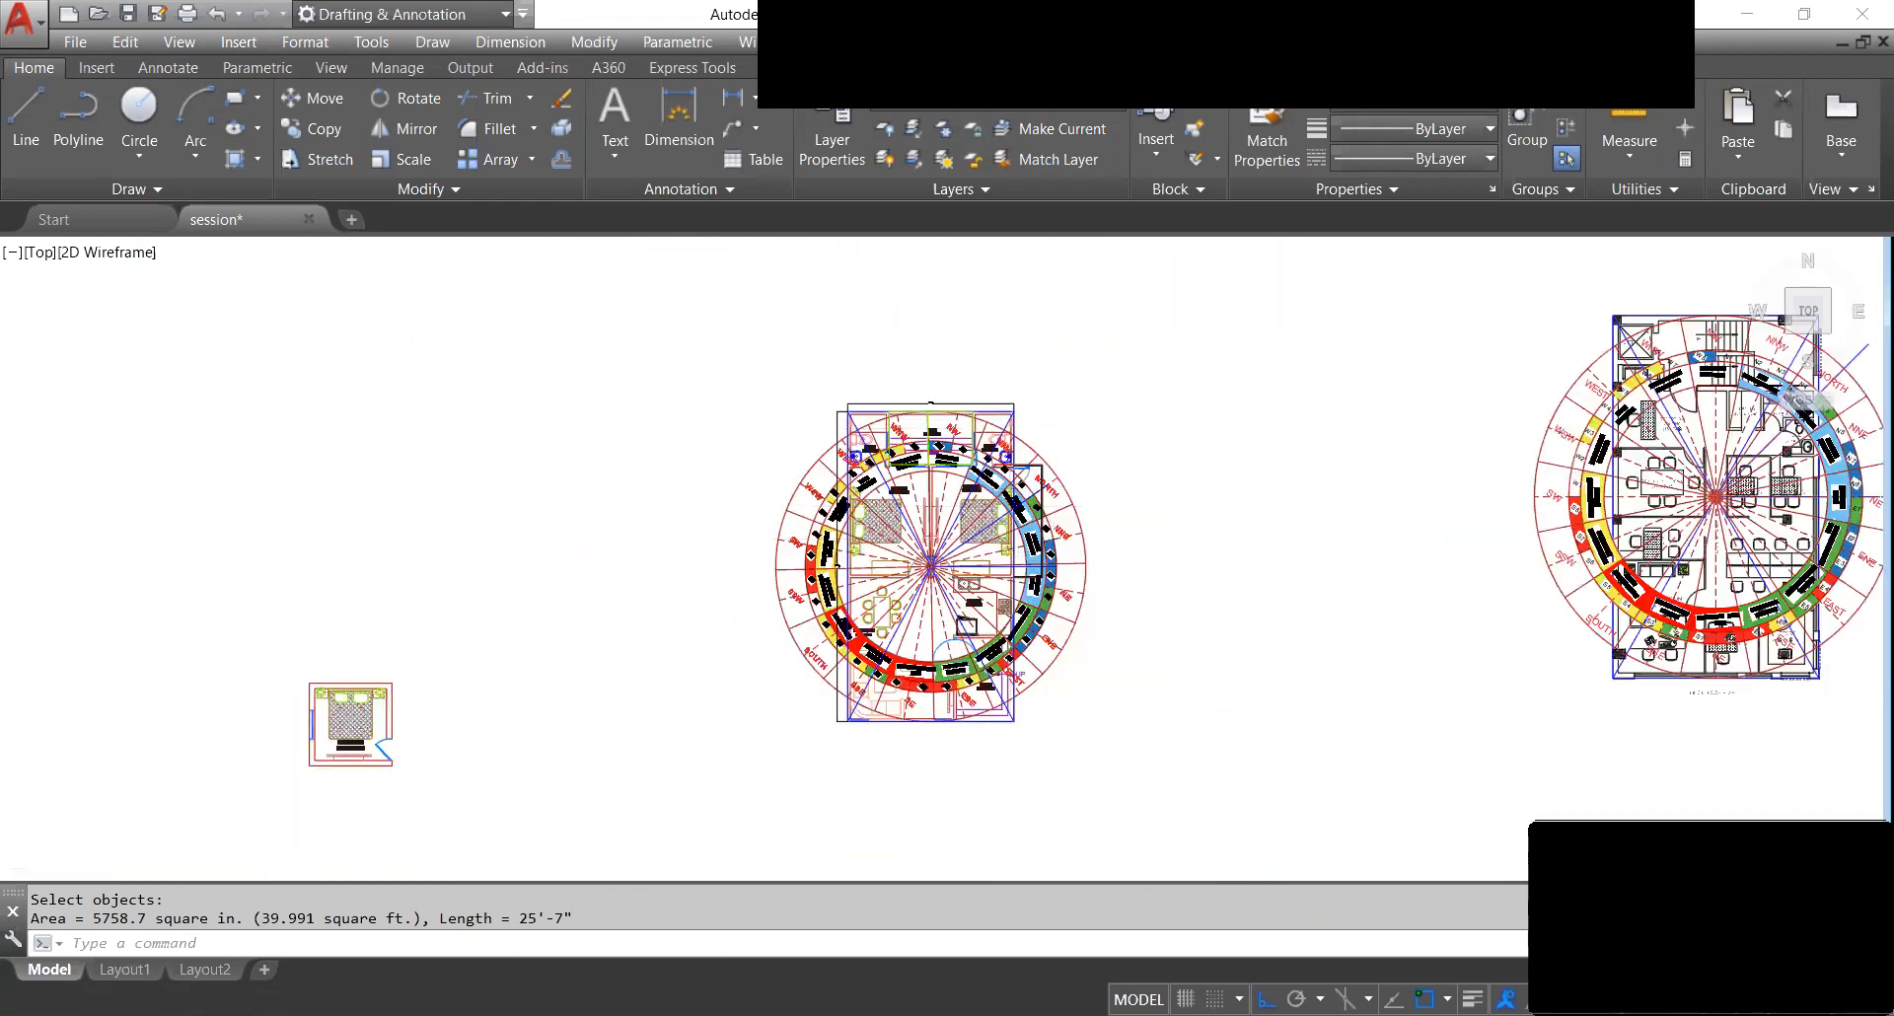
{"action": "scroll", "coordinate": [1036, 506], "scroll_direction": "up", "scroll_amount": 3}
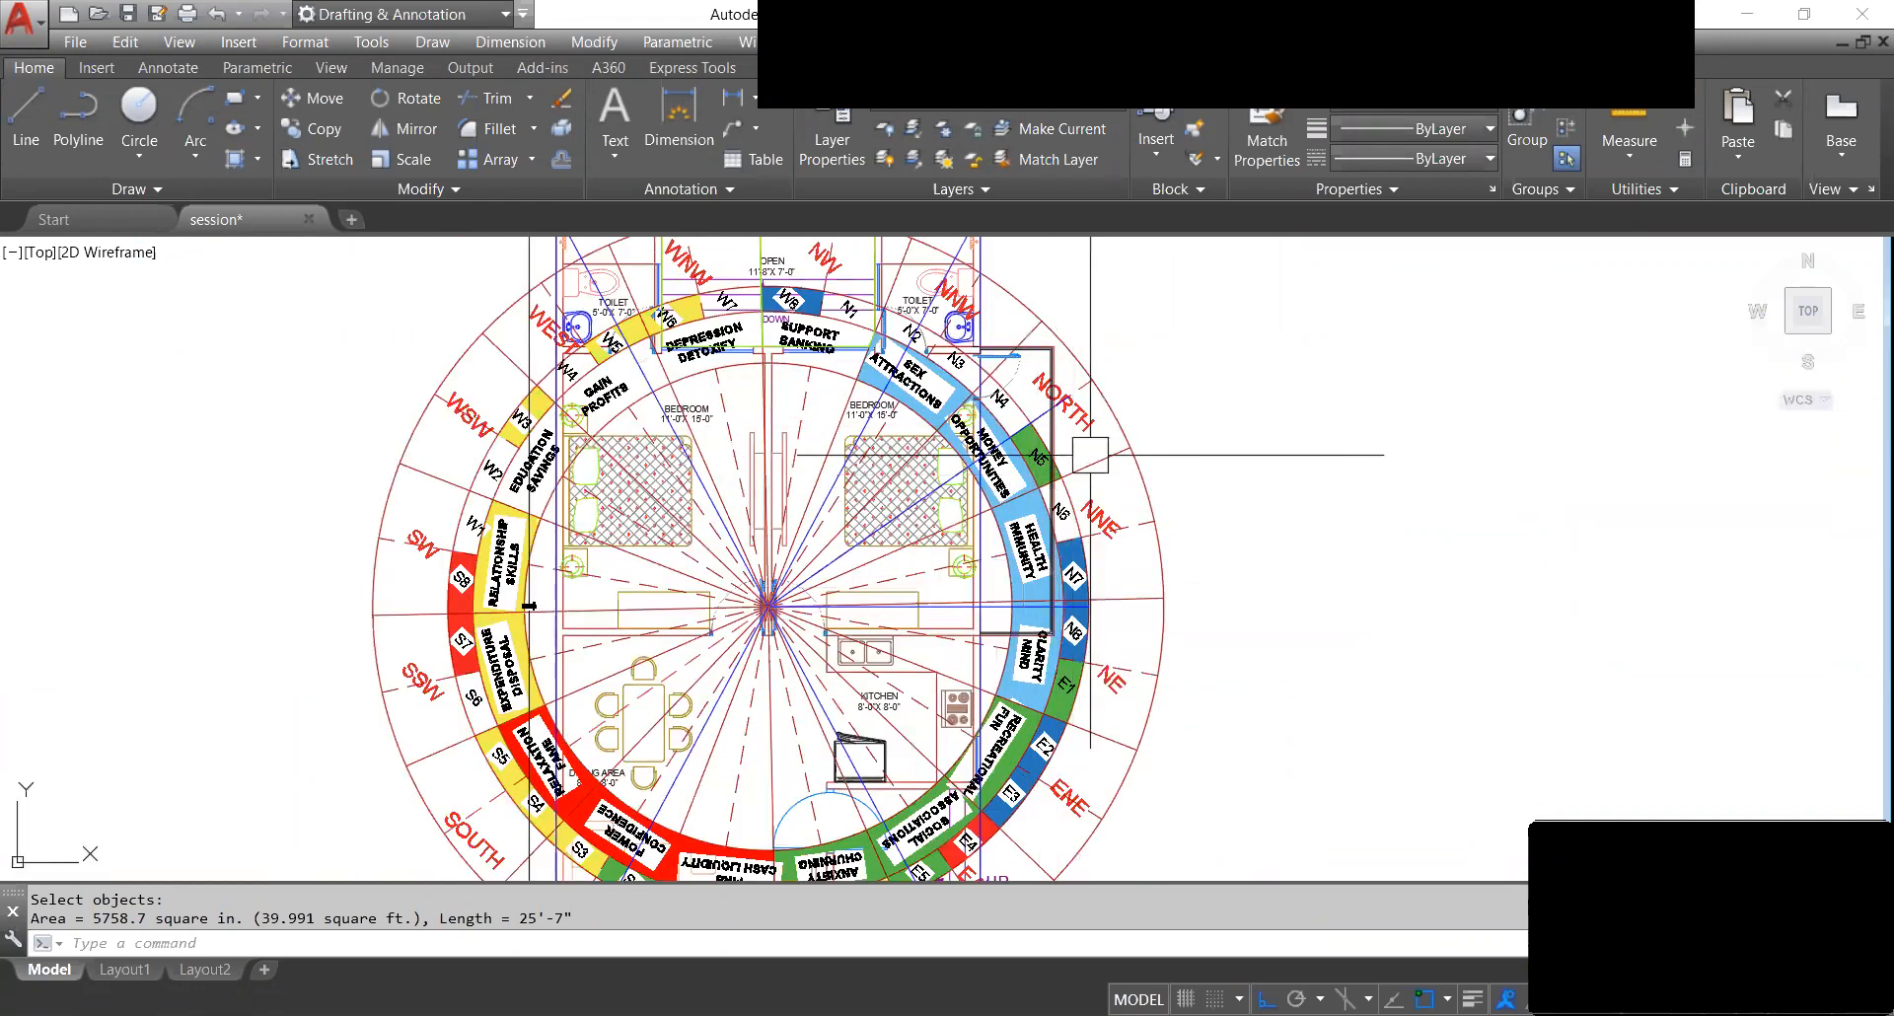
{"action": "middle_click_drag", "start_coordinate": [1019, 421], "coordinate": [987, 397]}
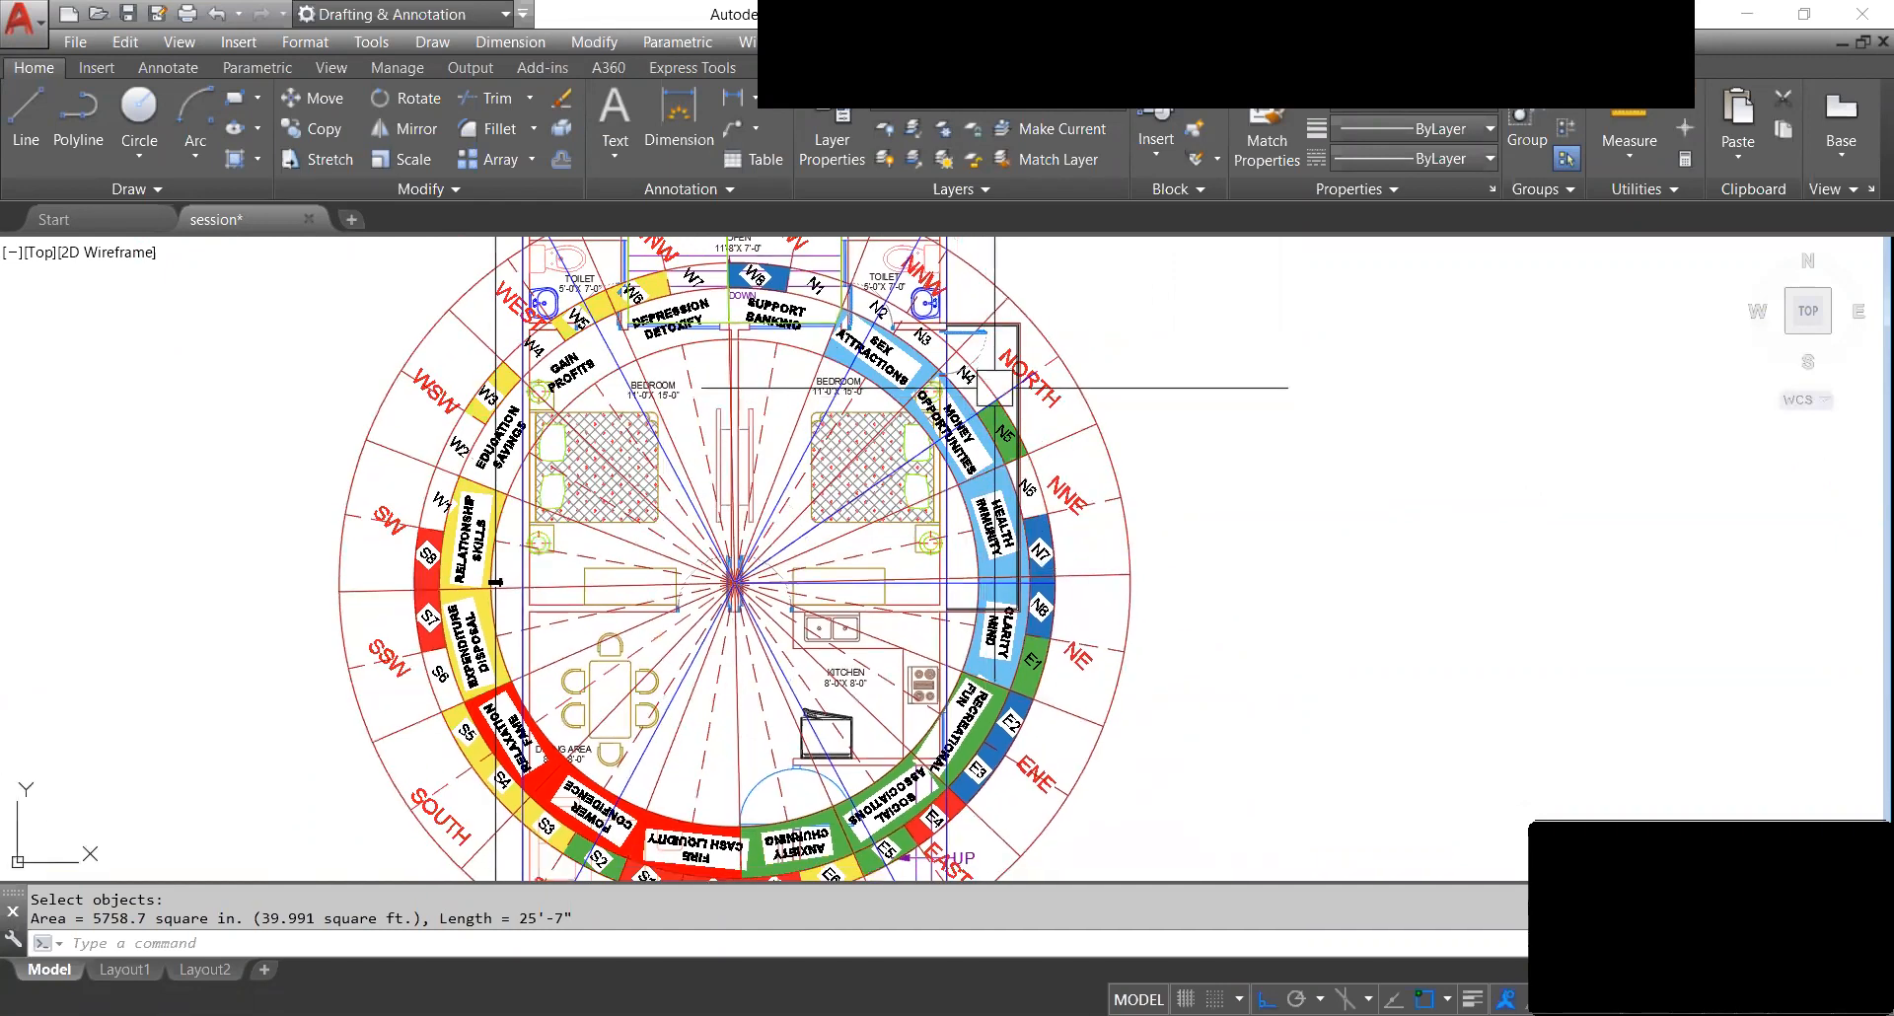
{"action": "key", "text": "Escape"}
{"action": "key", "text": "Escape"}
{"action": "type", "text": "pl"}
{"action": "key", "text": "Return"}
{"action": "scroll", "coordinate": [1016, 385], "scroll_direction": "up", "scroll_amount": 6}
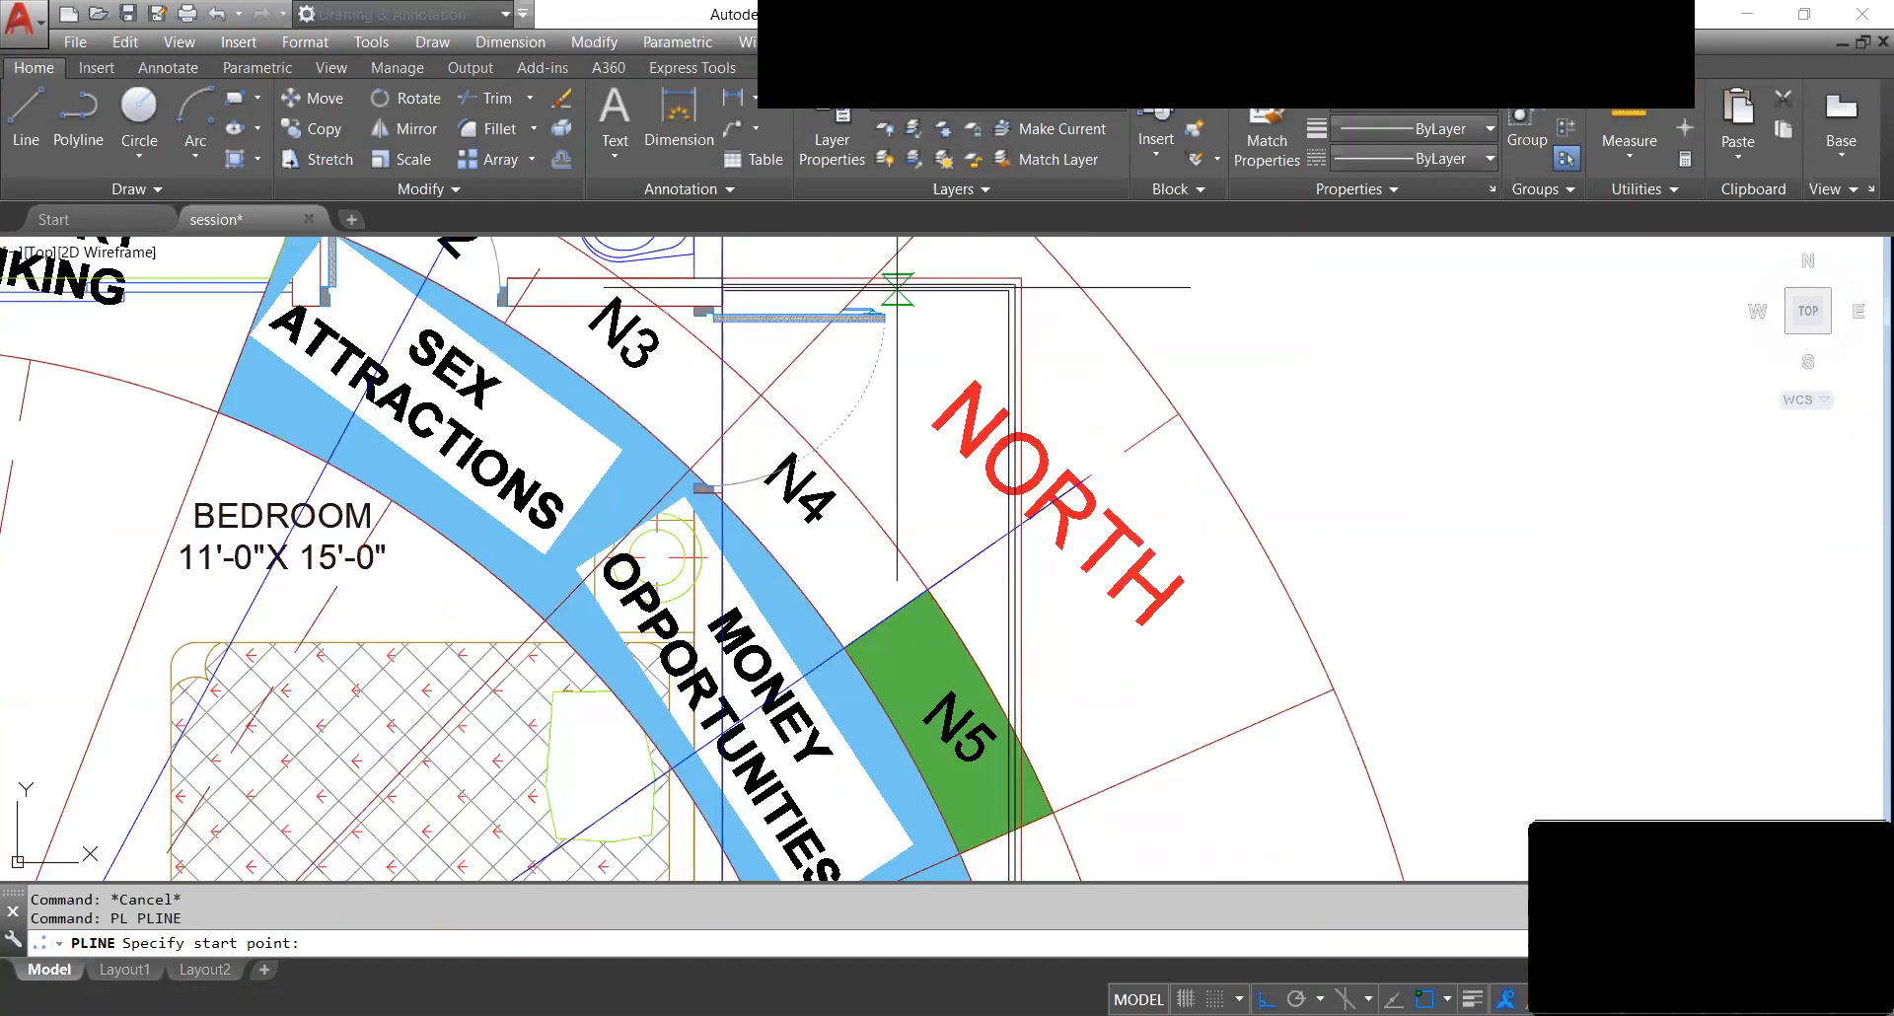
{"action": "left_click", "coordinate": [894, 298]}
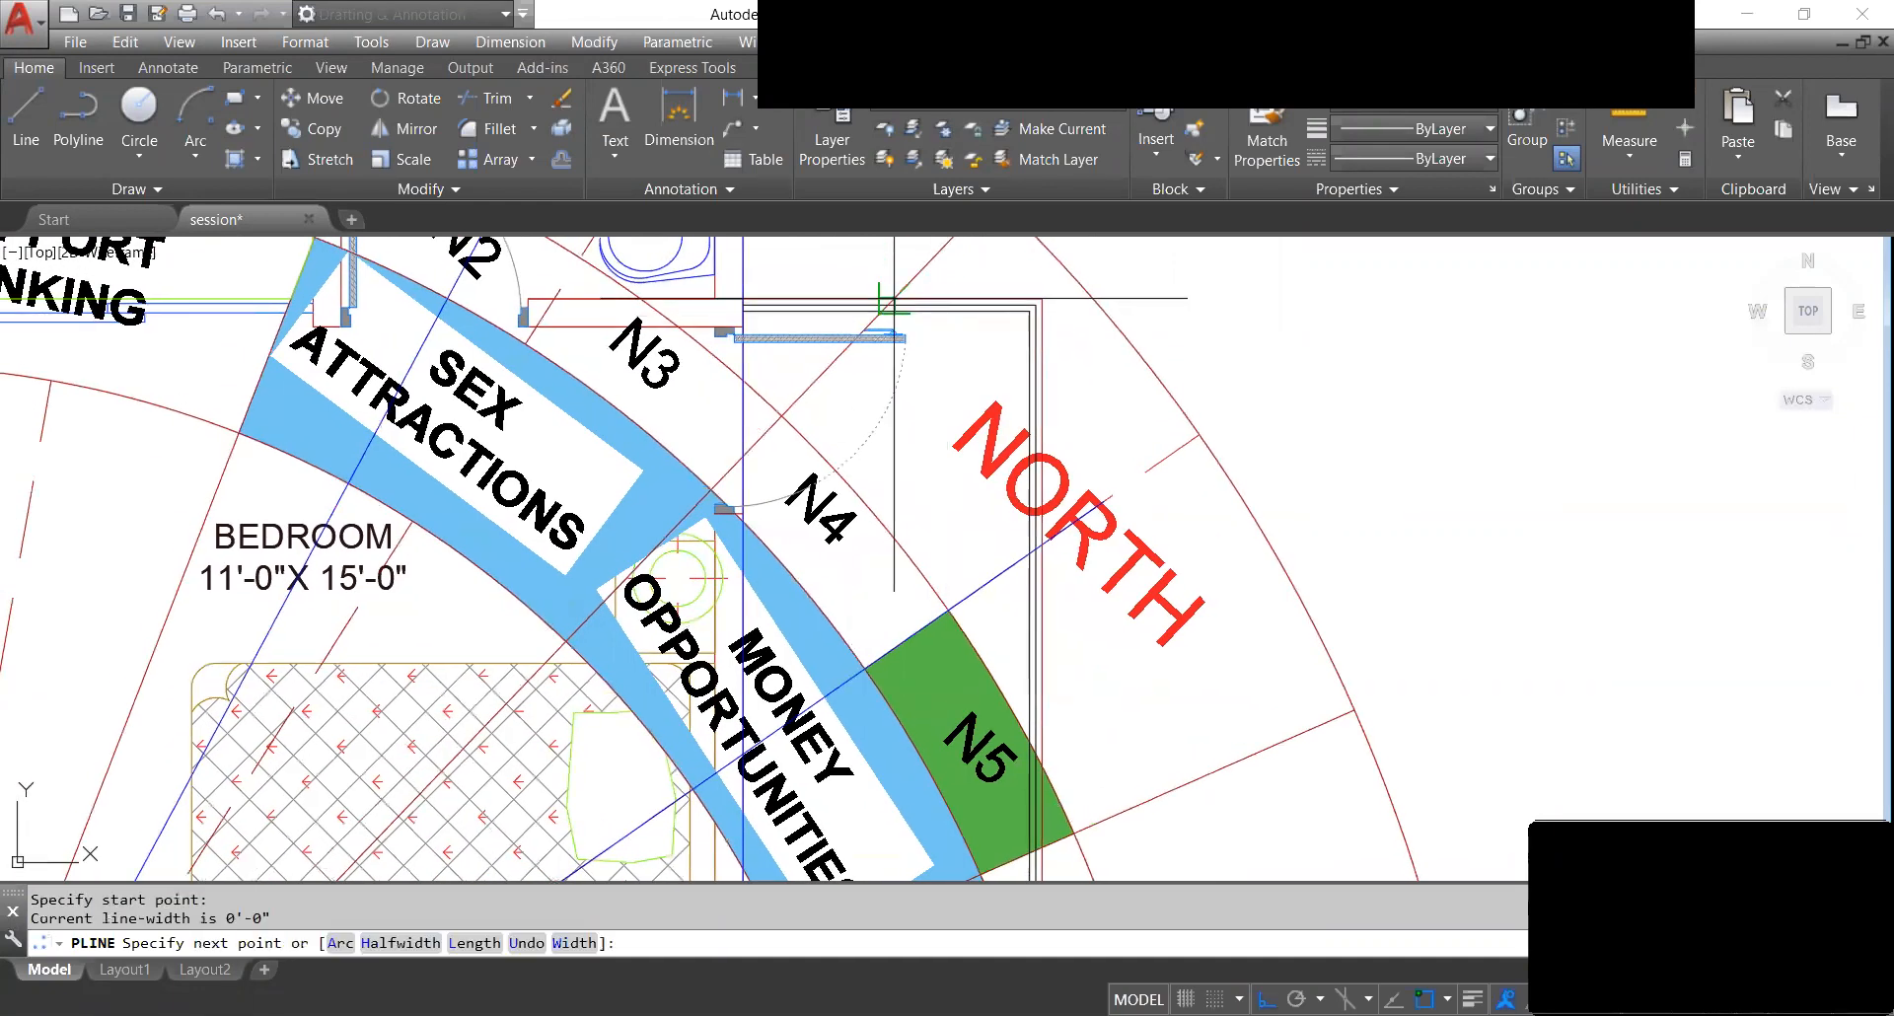
{"action": "scroll", "coordinate": [742, 456], "scroll_direction": "down", "scroll_amount": 2}
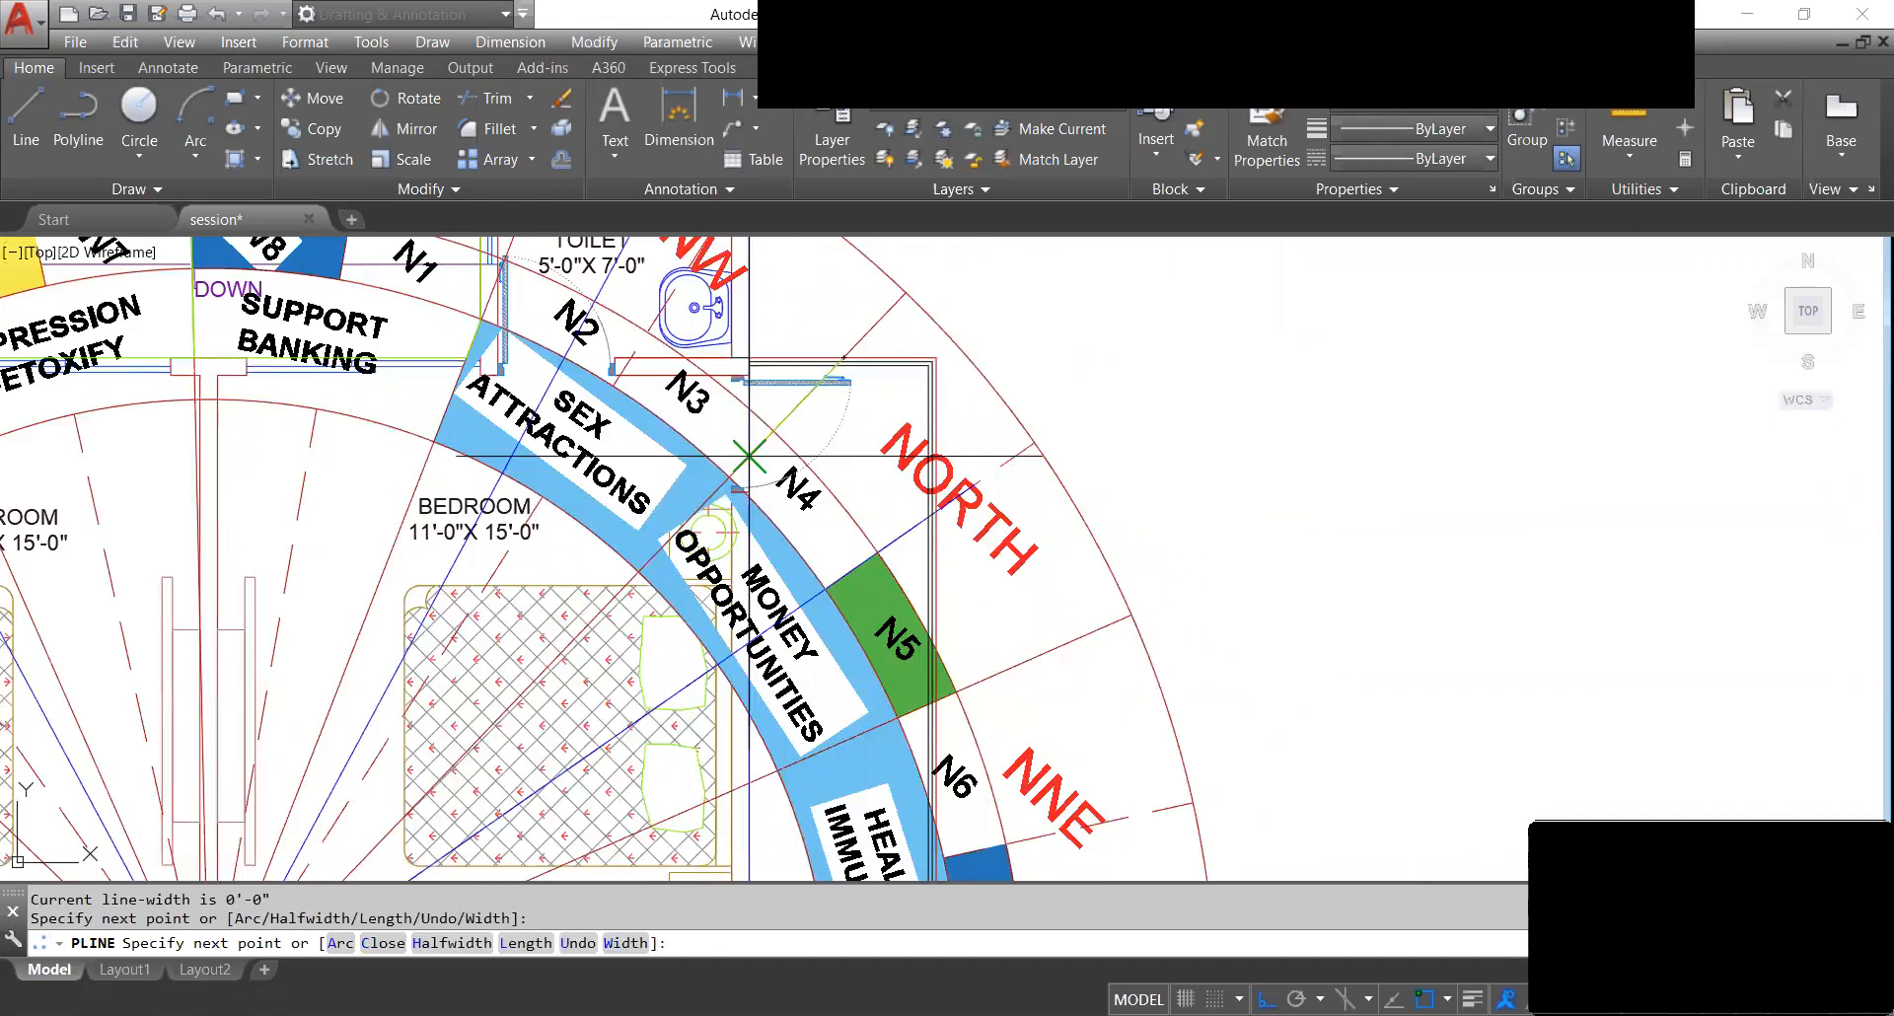
{"action": "key", "text": "Escape"}
{"action": "scroll", "coordinate": [799, 420], "scroll_direction": "down", "scroll_amount": 2}
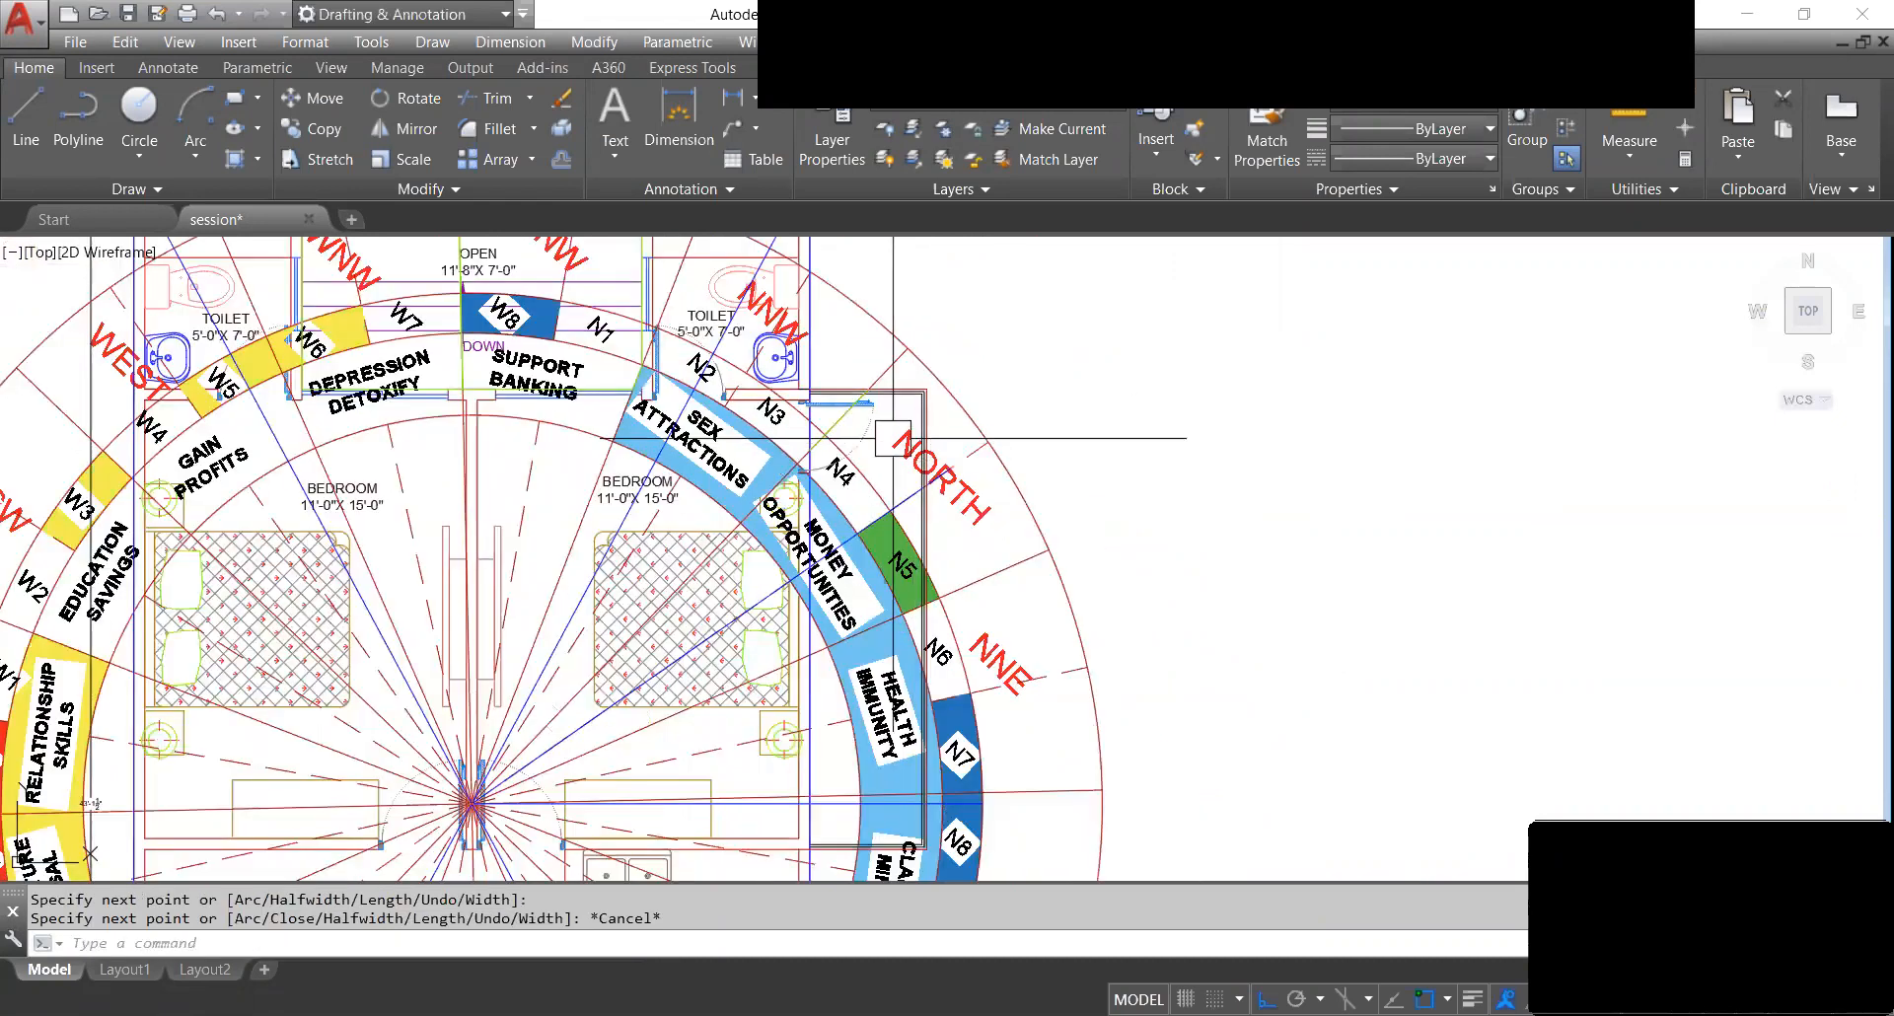
{"action": "left_click", "coordinate": [844, 422]}
{"action": "key", "text": "Delete"}
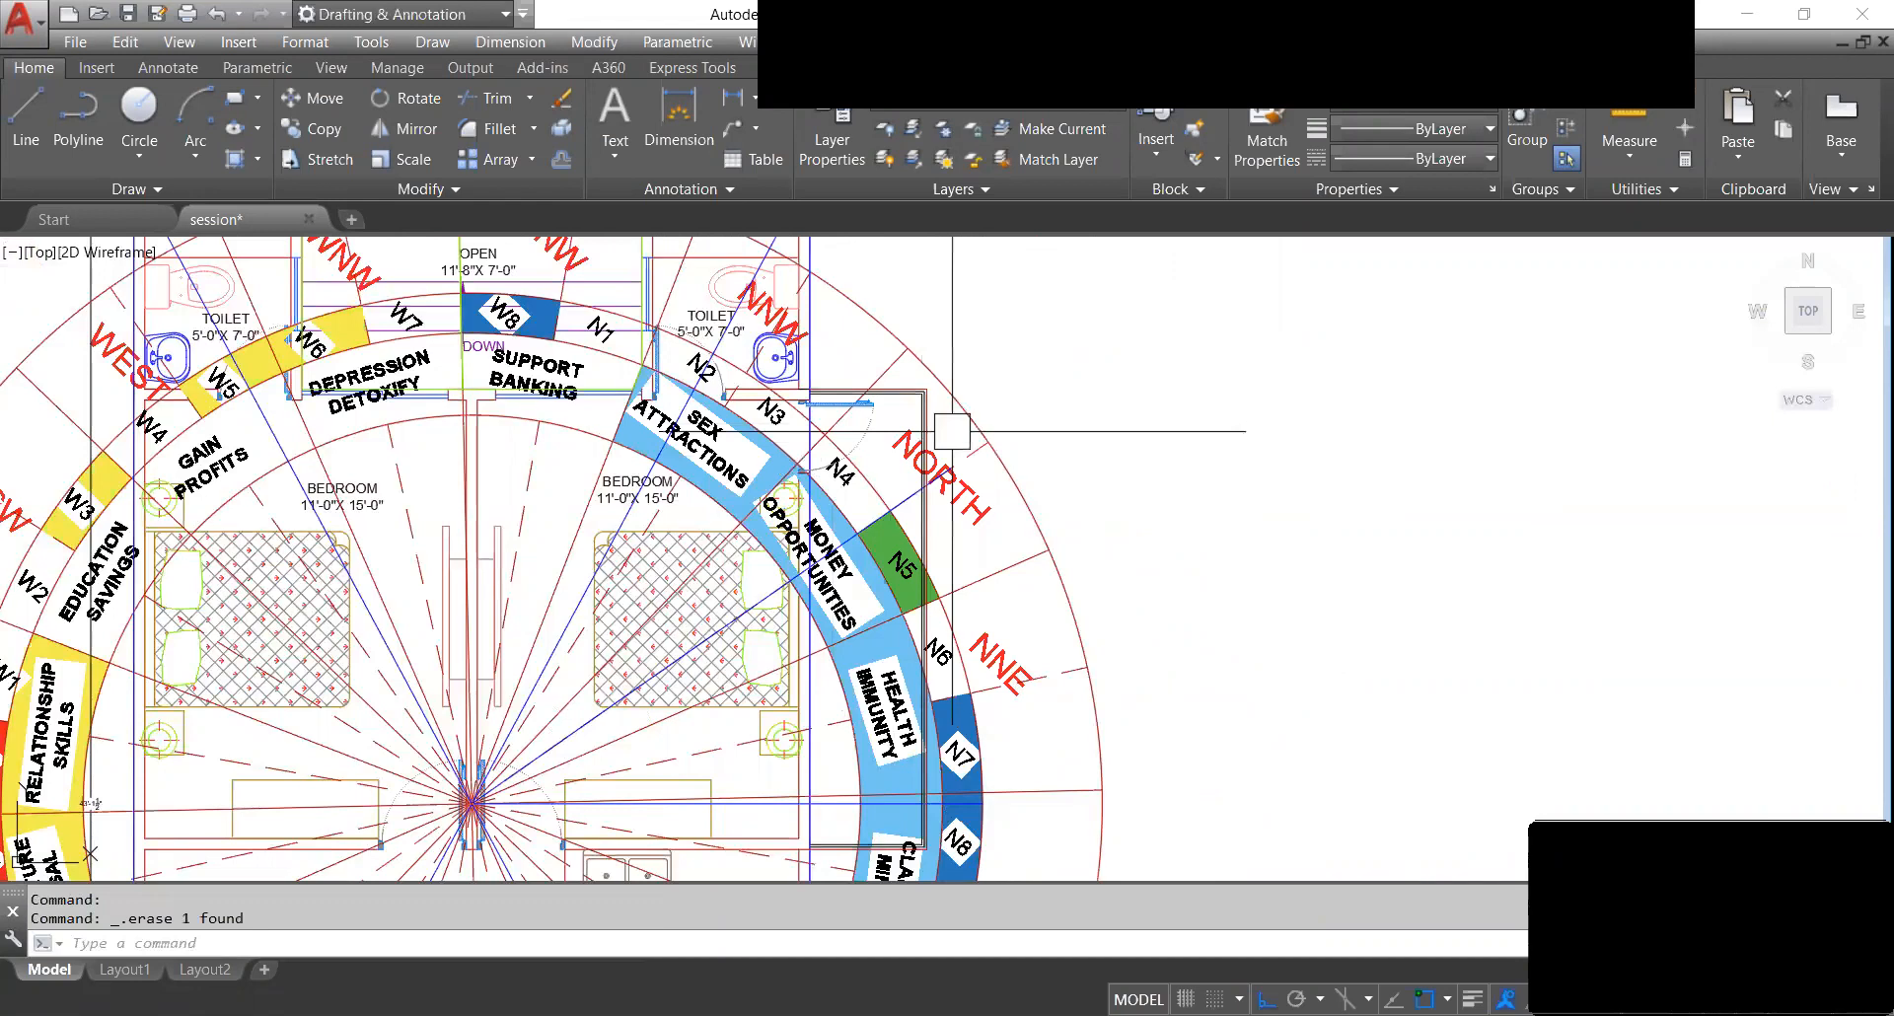
Start a polyline where the NNW–North boundary crosses the extension's upper outer wall line and run it down that boundary to the plan's east edge.
{"action": "key", "text": "Return"}
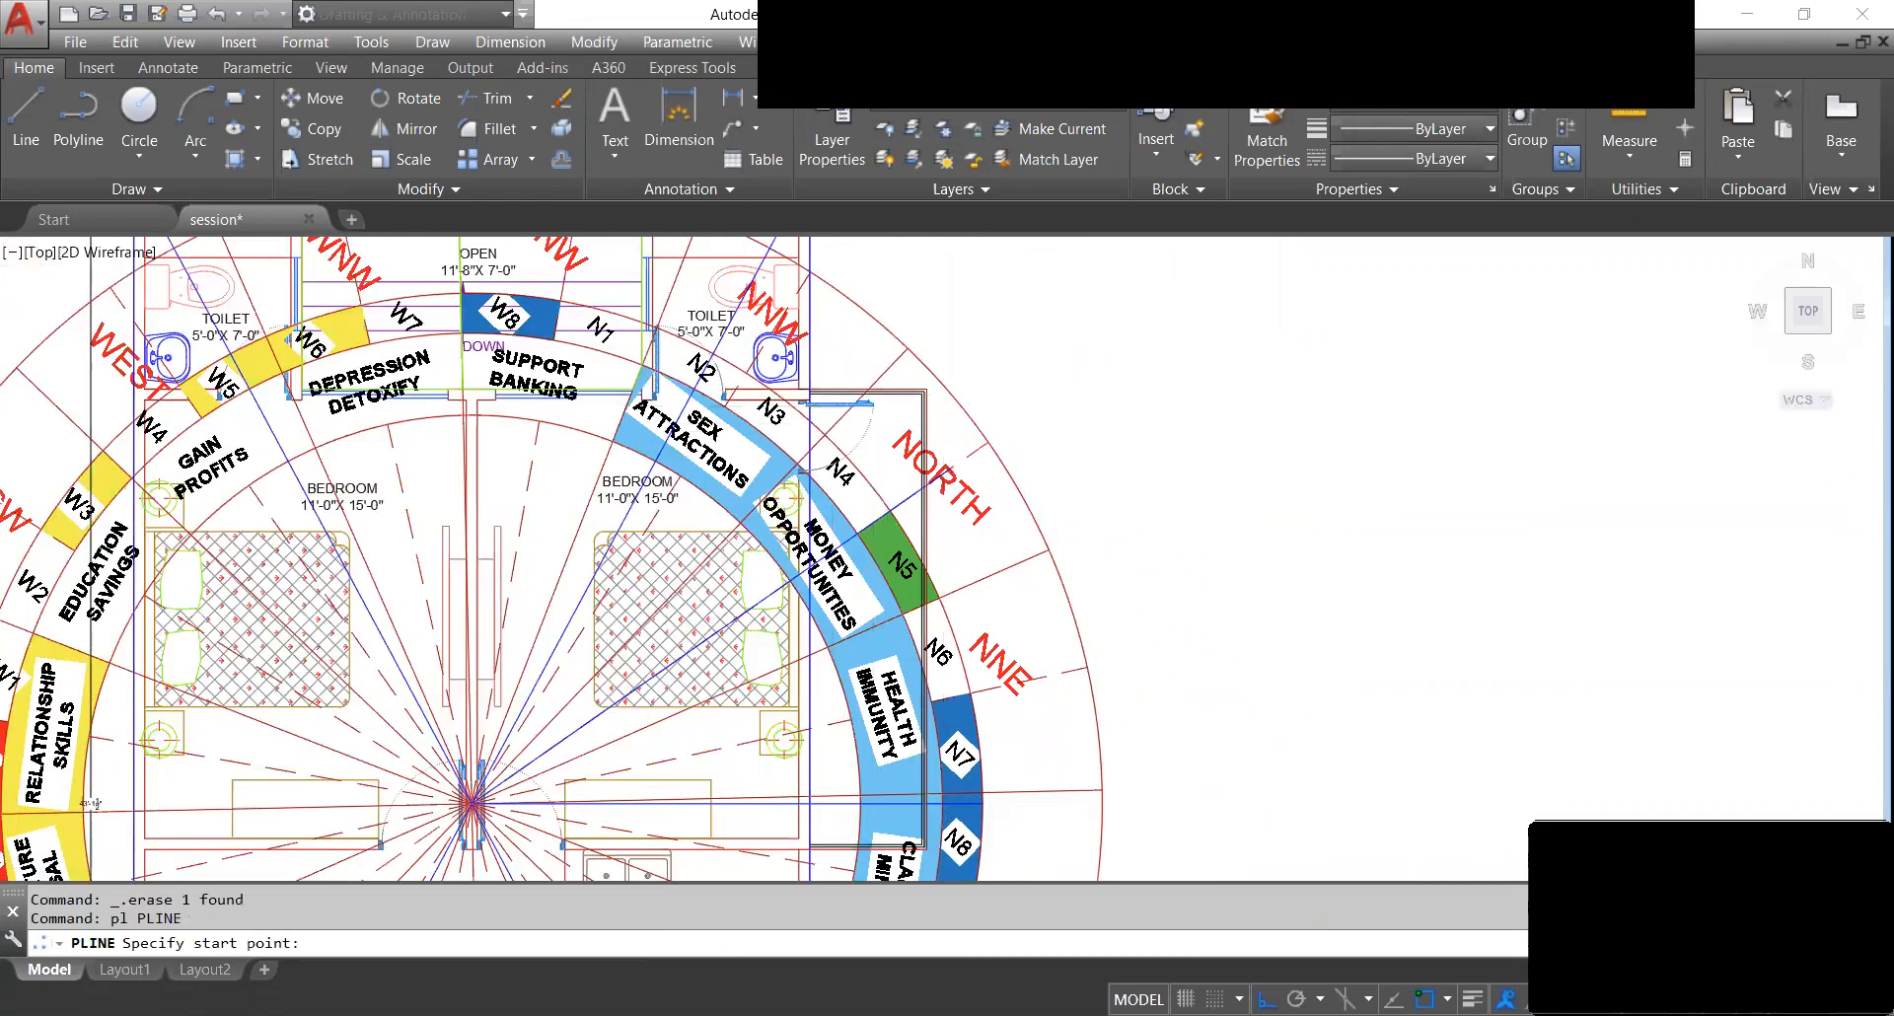
{"action": "scroll", "coordinate": [869, 388], "scroll_direction": "up", "scroll_amount": 5}
{"action": "scroll", "coordinate": [873, 385], "scroll_direction": "up", "scroll_amount": 4}
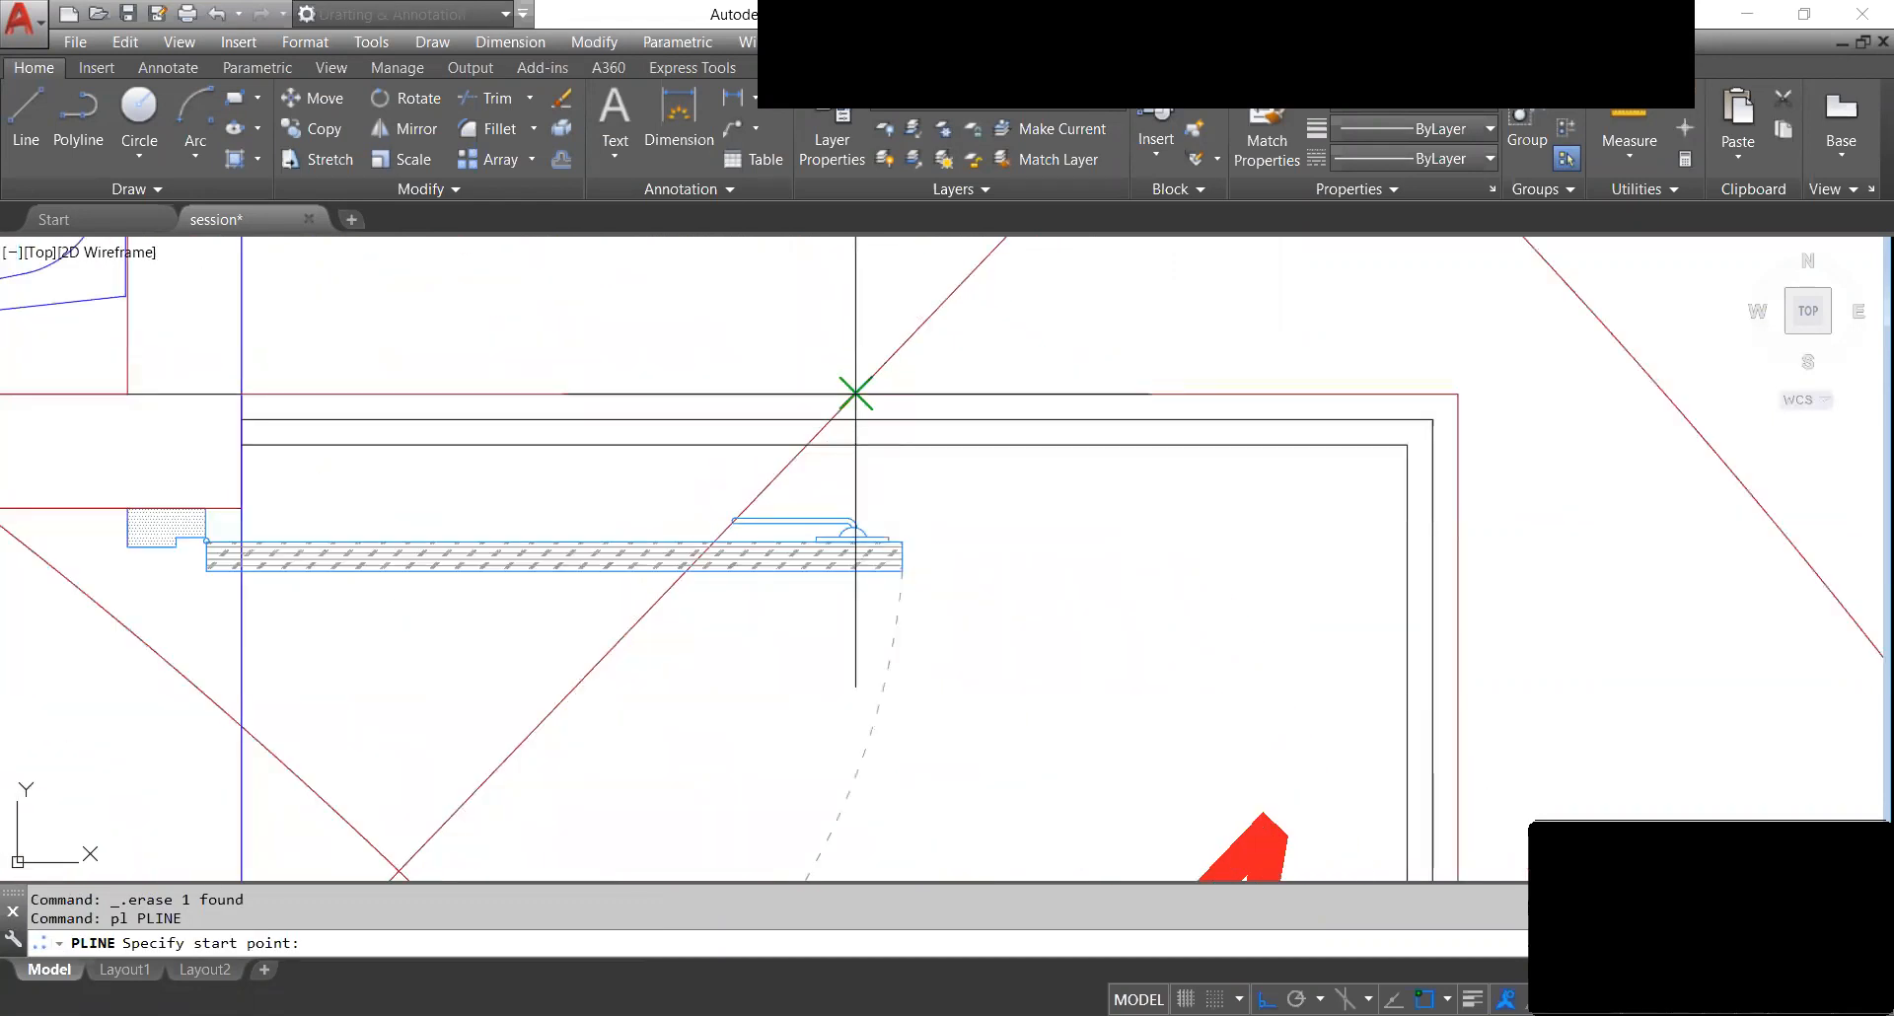
{"action": "left_click", "coordinate": [850, 396]}
{"action": "scroll", "coordinate": [843, 412], "scroll_direction": "down", "scroll_amount": 6}
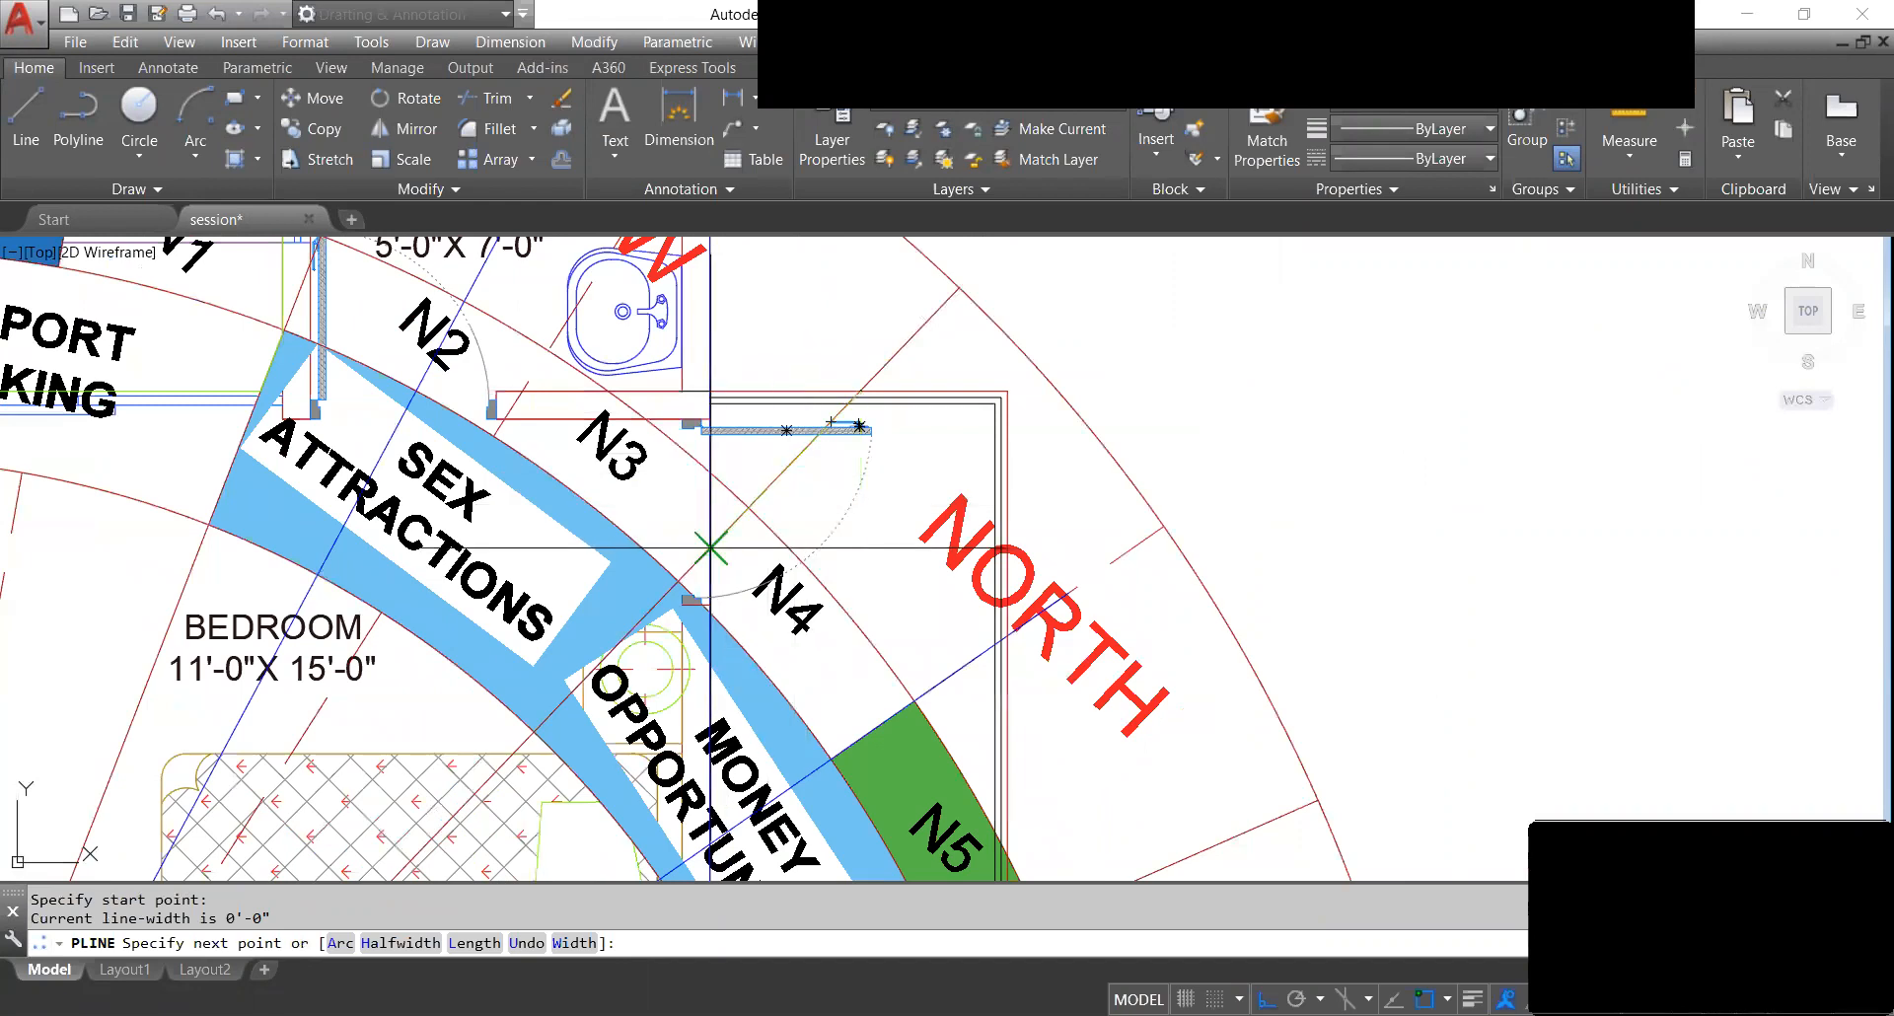
{"action": "left_click", "coordinate": [735, 523]}
Complete the North outline along the plan's east edge, the North–NNE boundary and the extension's outer wall line to its start, then check its extent.
{"action": "scroll", "coordinate": [736, 522], "scroll_direction": "down", "scroll_amount": 6}
{"action": "scroll", "coordinate": [756, 638], "scroll_direction": "up", "scroll_amount": 6}
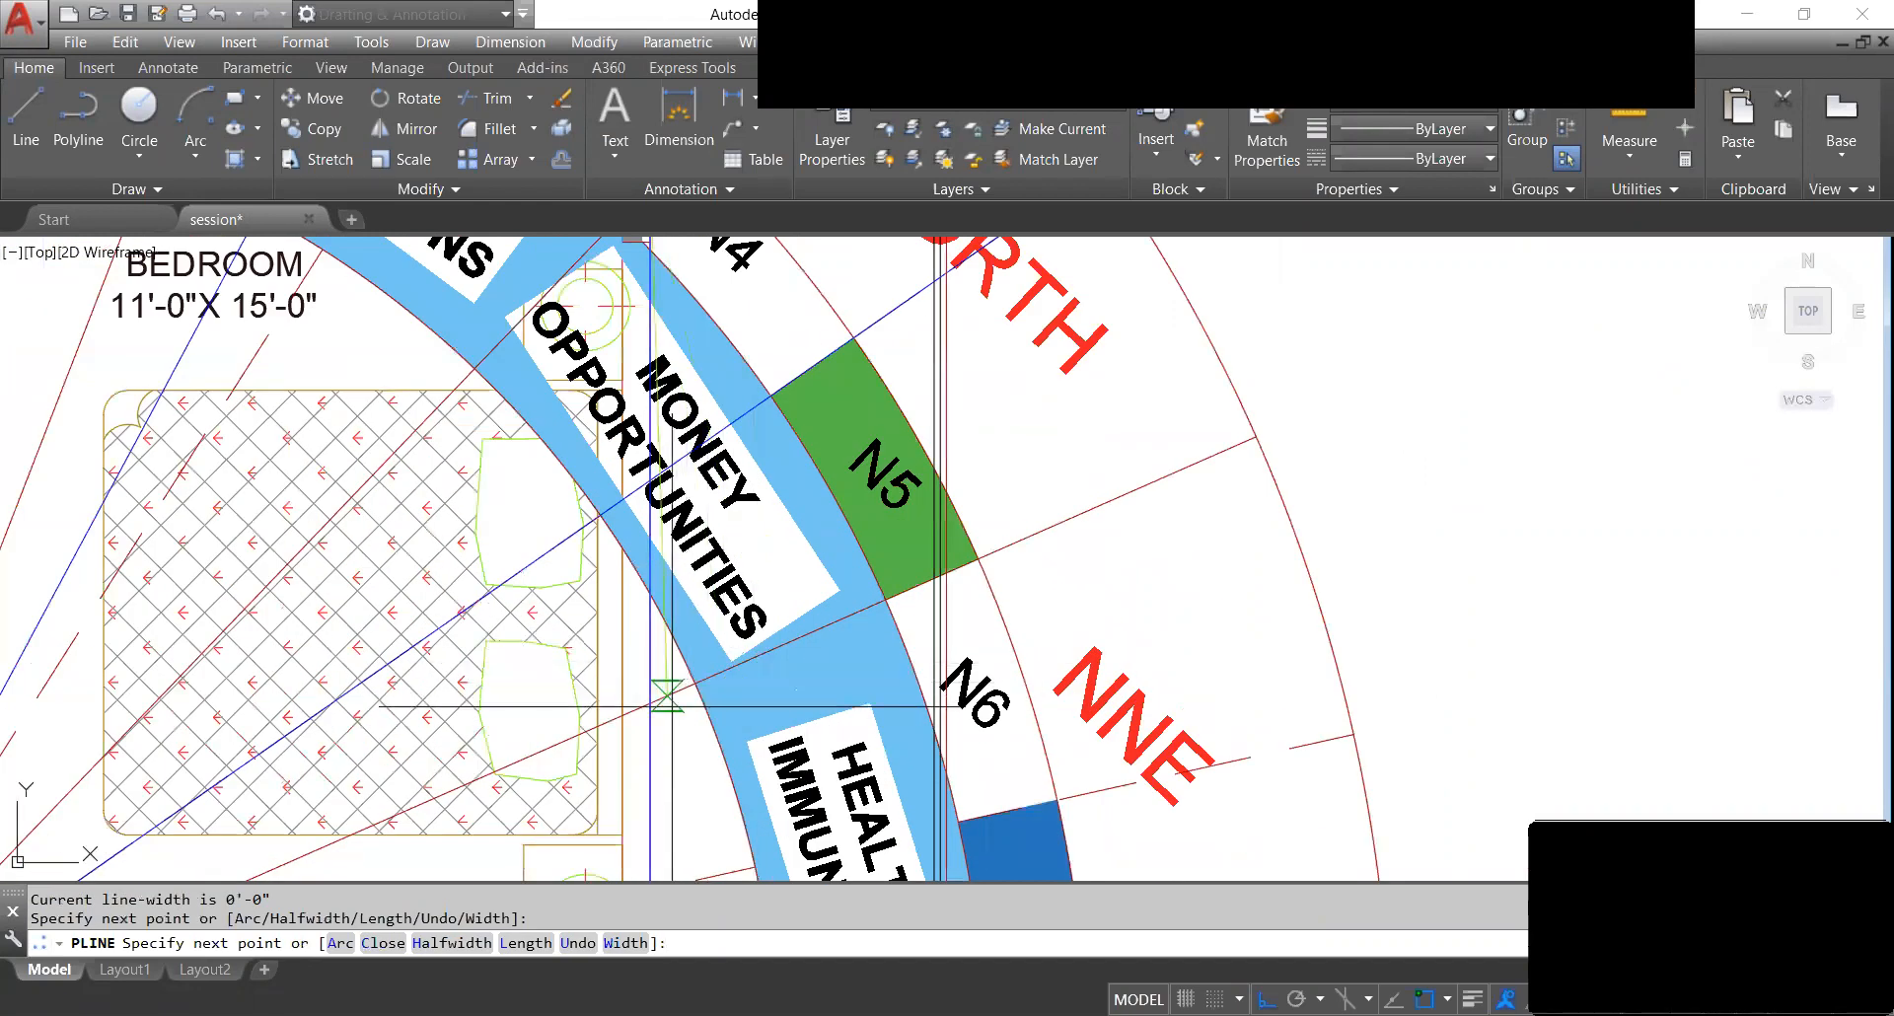
{"action": "left_click", "coordinate": [650, 702]}
{"action": "scroll", "coordinate": [954, 559], "scroll_direction": "up", "scroll_amount": 6}
{"action": "scroll", "coordinate": [944, 629], "scroll_direction": "down", "scroll_amount": 10}
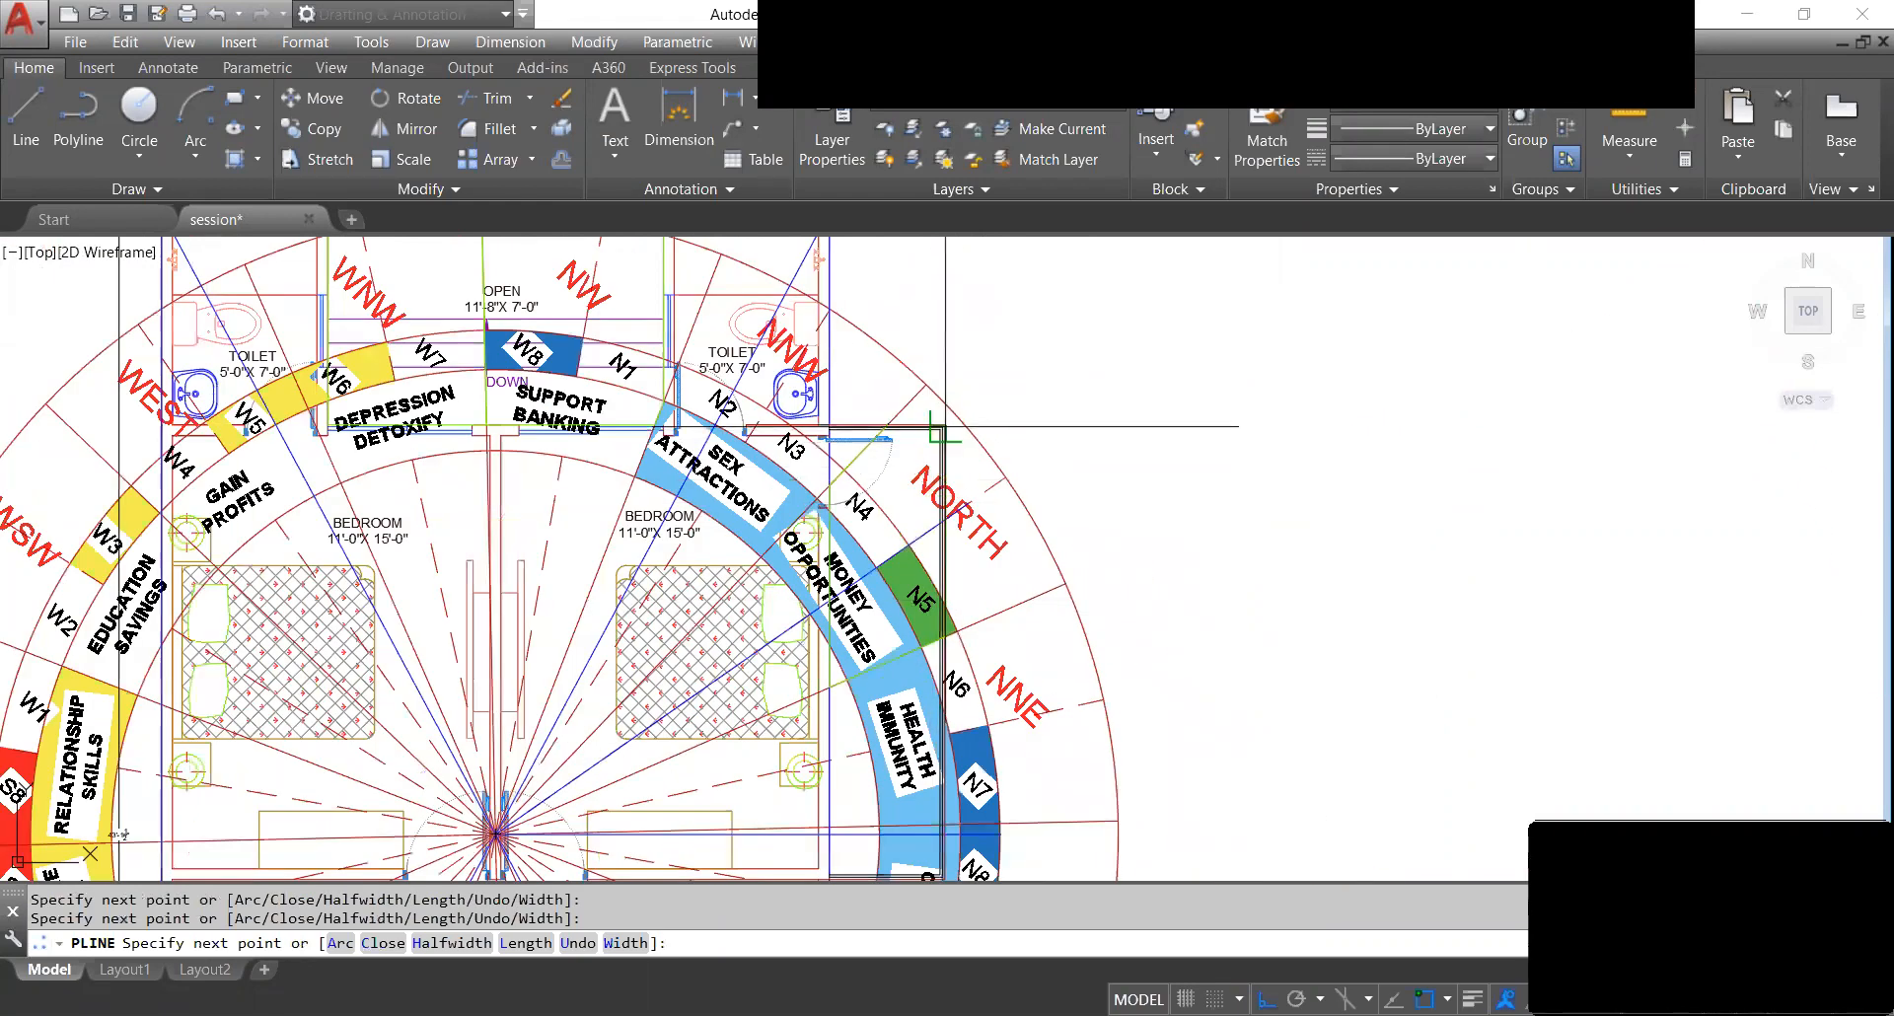
{"action": "scroll", "coordinate": [942, 430], "scroll_direction": "up", "scroll_amount": 4}
{"action": "left_click", "coordinate": [926, 436]}
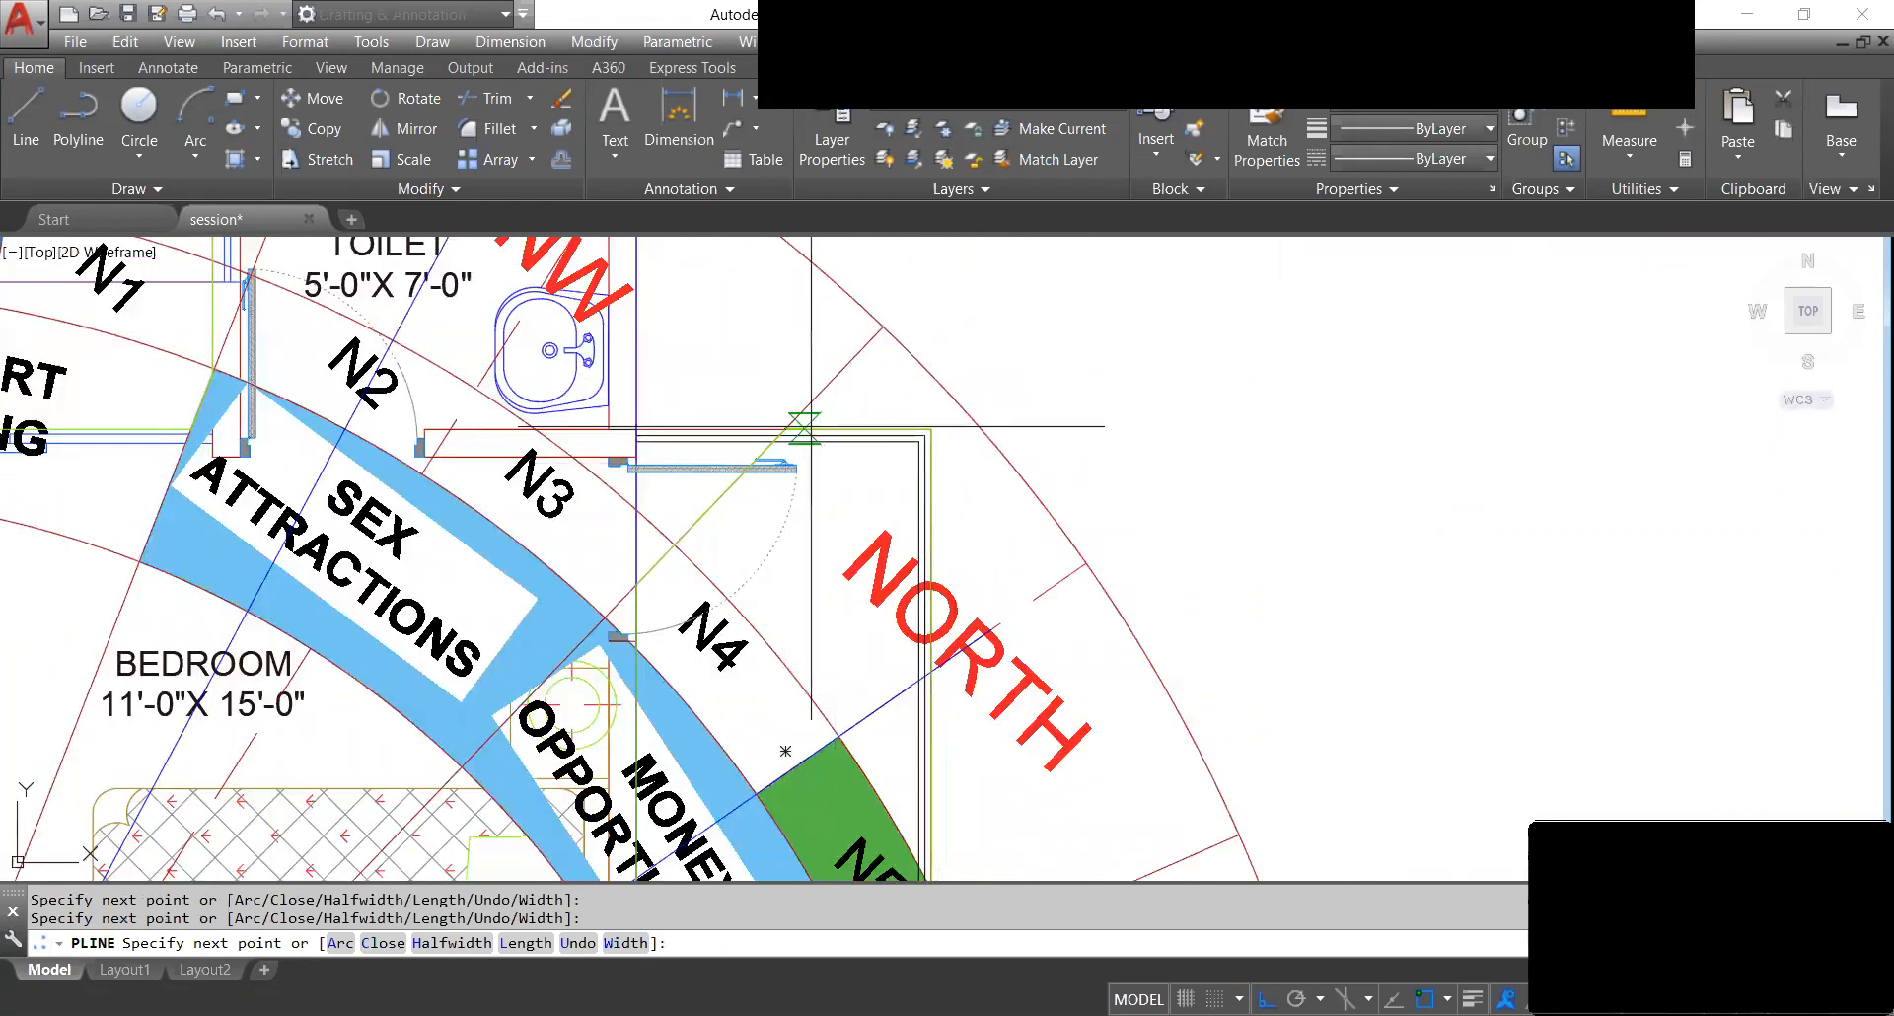
{"action": "scroll", "coordinate": [962, 444], "scroll_direction": "down", "scroll_amount": 4}
{"action": "key", "text": "Escape"}
{"action": "left_click", "coordinate": [949, 449]}
{"action": "scroll", "coordinate": [942, 434], "scroll_direction": "down", "scroll_amount": 3}
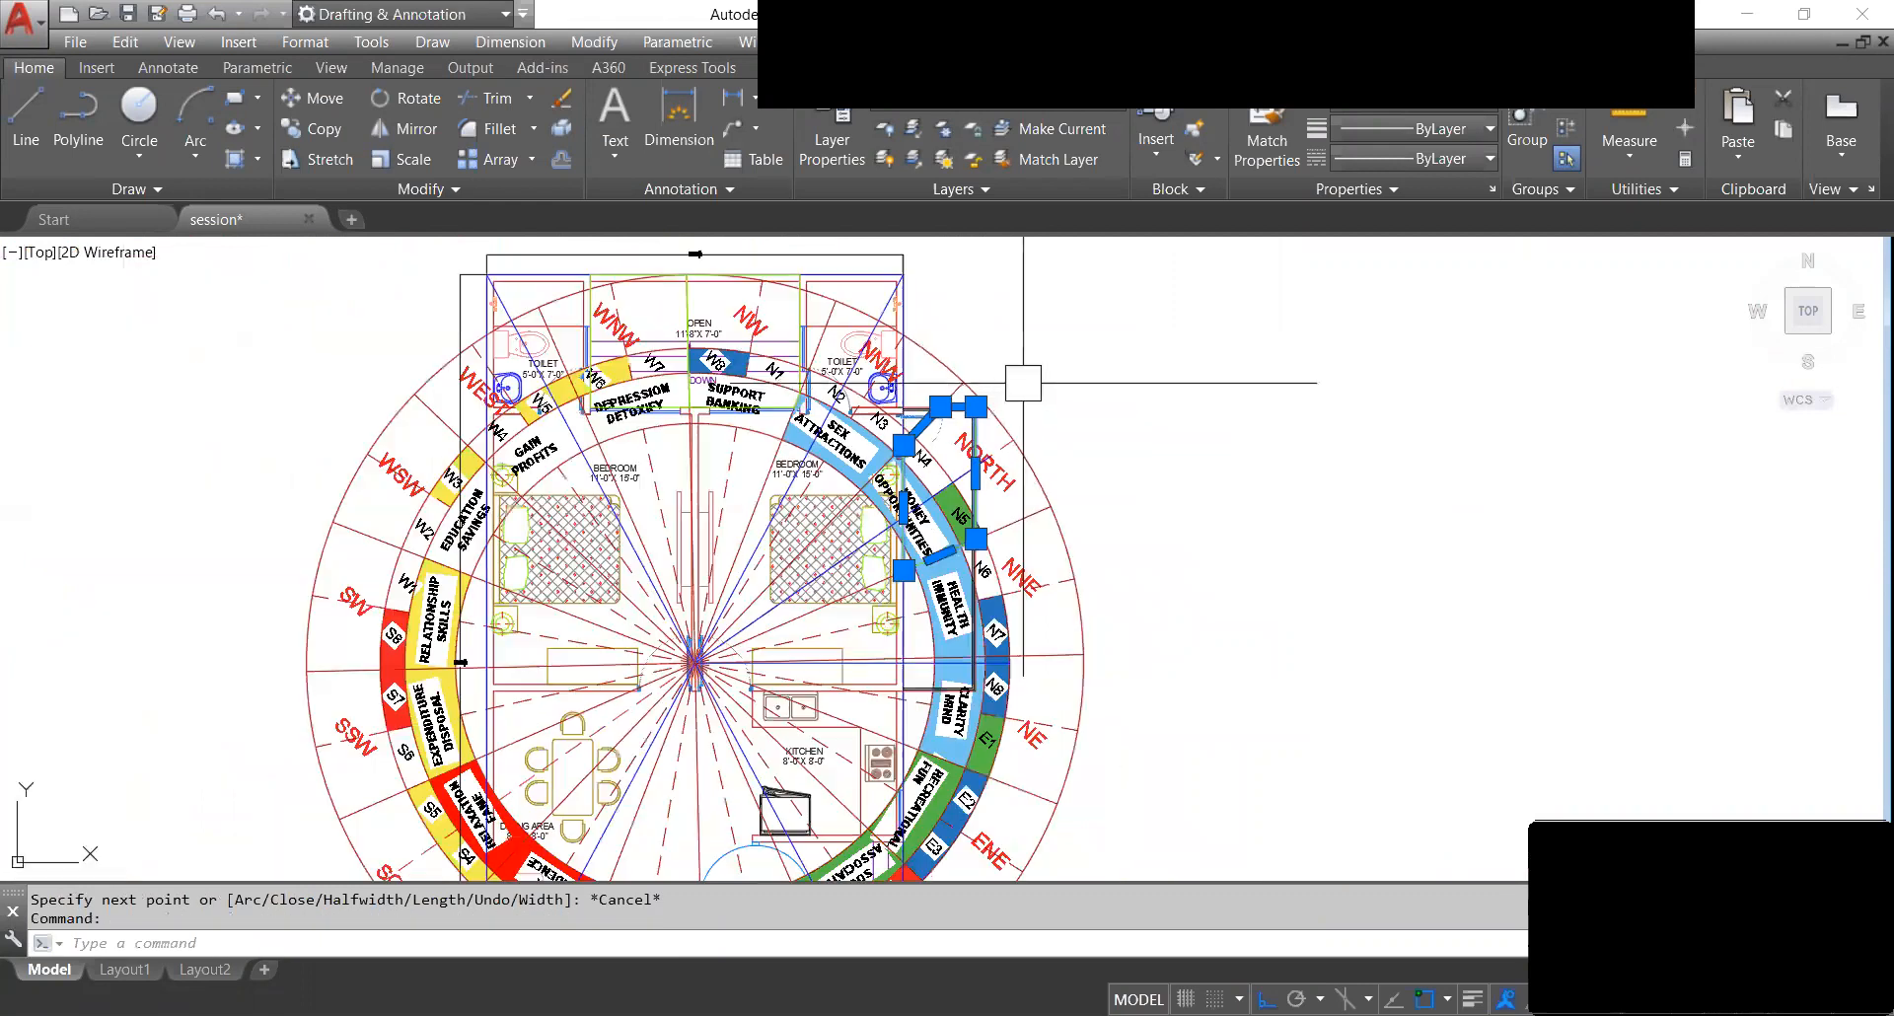
{"action": "scroll", "coordinate": [937, 421], "scroll_direction": "up", "scroll_amount": 3}
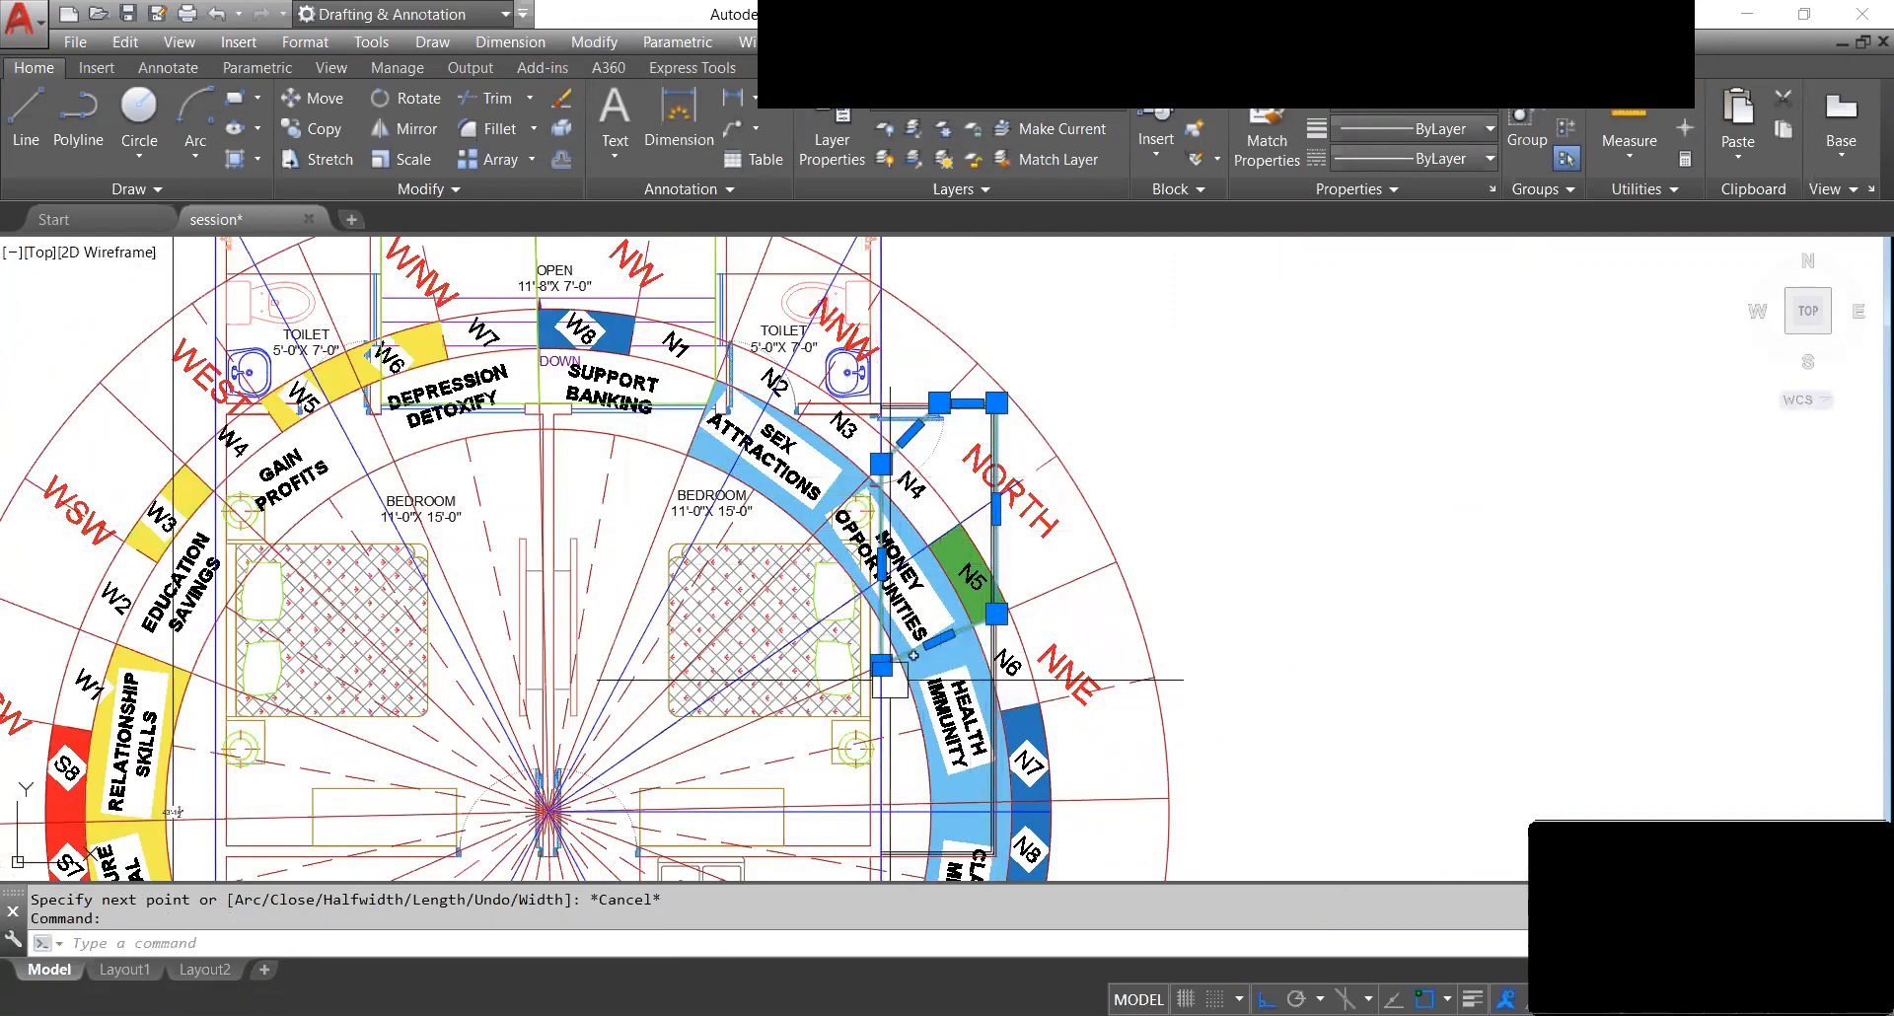
{"action": "scroll", "coordinate": [1008, 402], "scroll_direction": "down", "scroll_amount": 3}
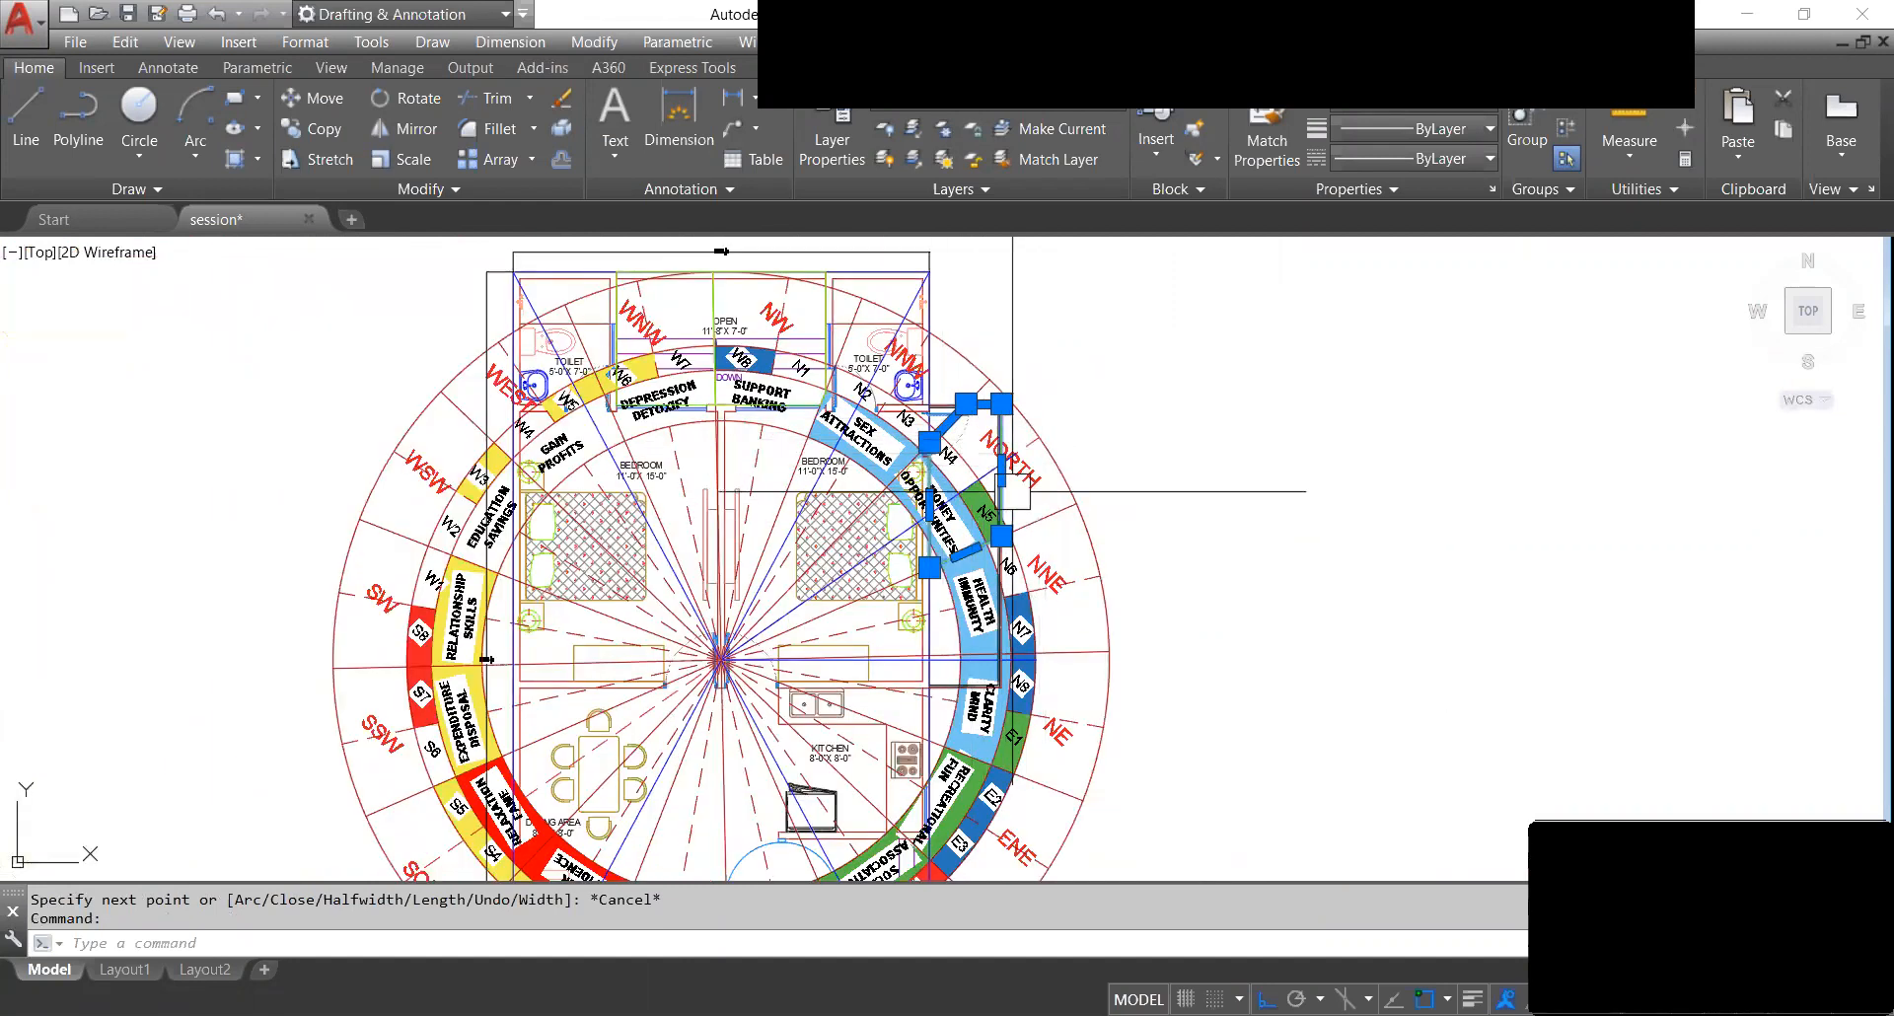
{"action": "key", "text": "Escape"}
{"action": "key", "text": "Escape"}
Measure the area of the extension's North outline with the Area command's Object option.
{"action": "type", "text": "aa"}
{"action": "key", "text": "Return"}
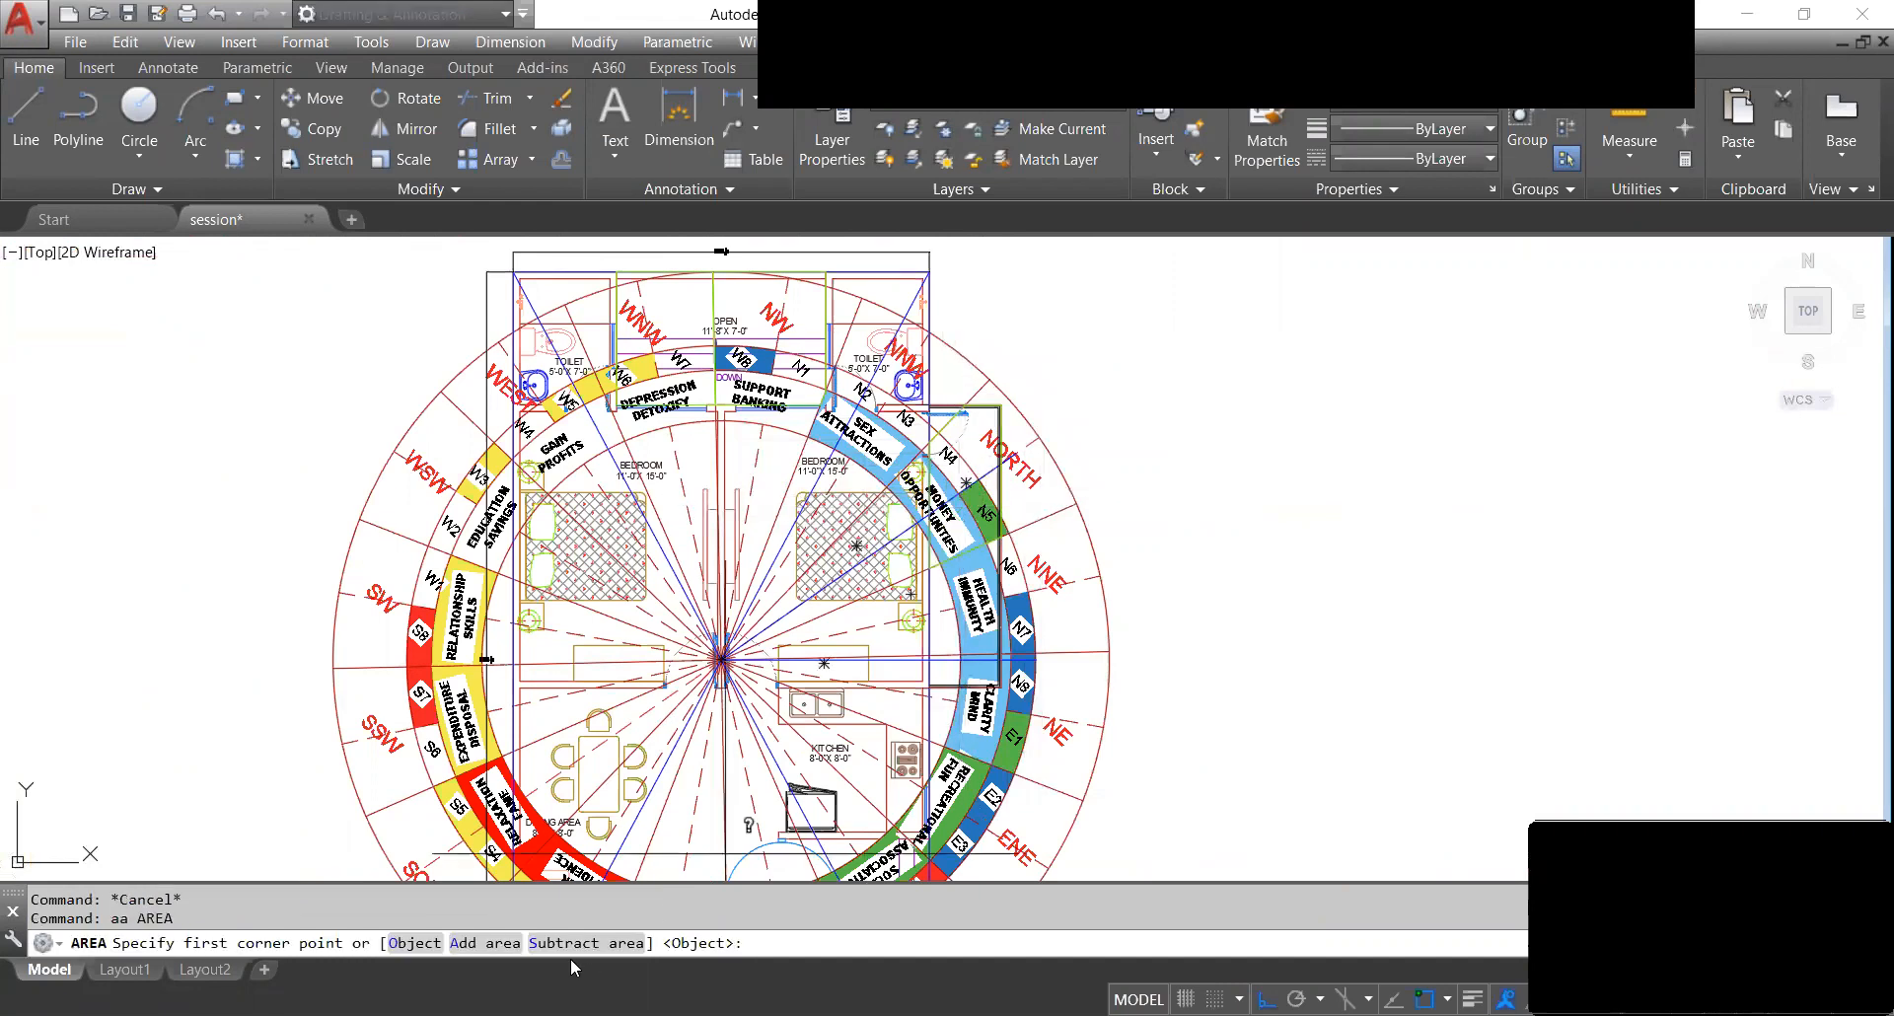
{"action": "left_click", "coordinate": [428, 942]}
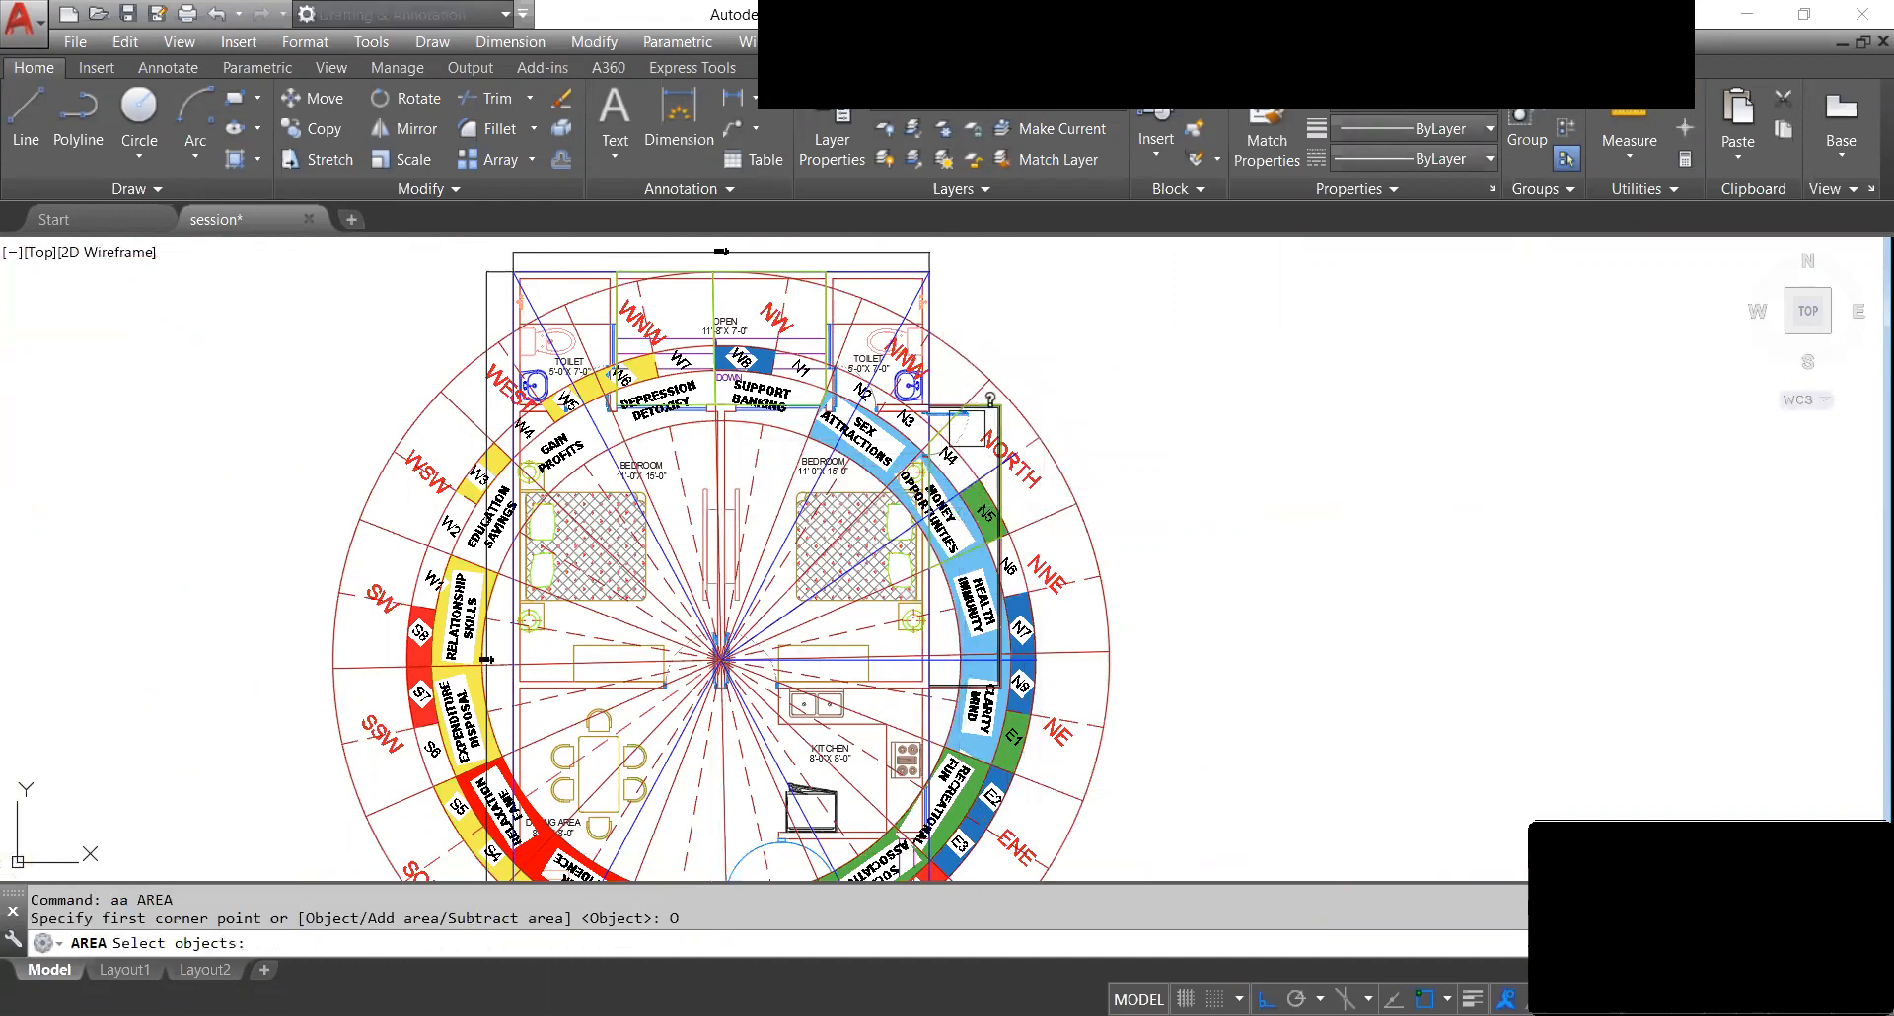
{"action": "scroll", "coordinate": [967, 424], "scroll_direction": "up", "scroll_amount": 5}
{"action": "left_click", "coordinate": [919, 423]}
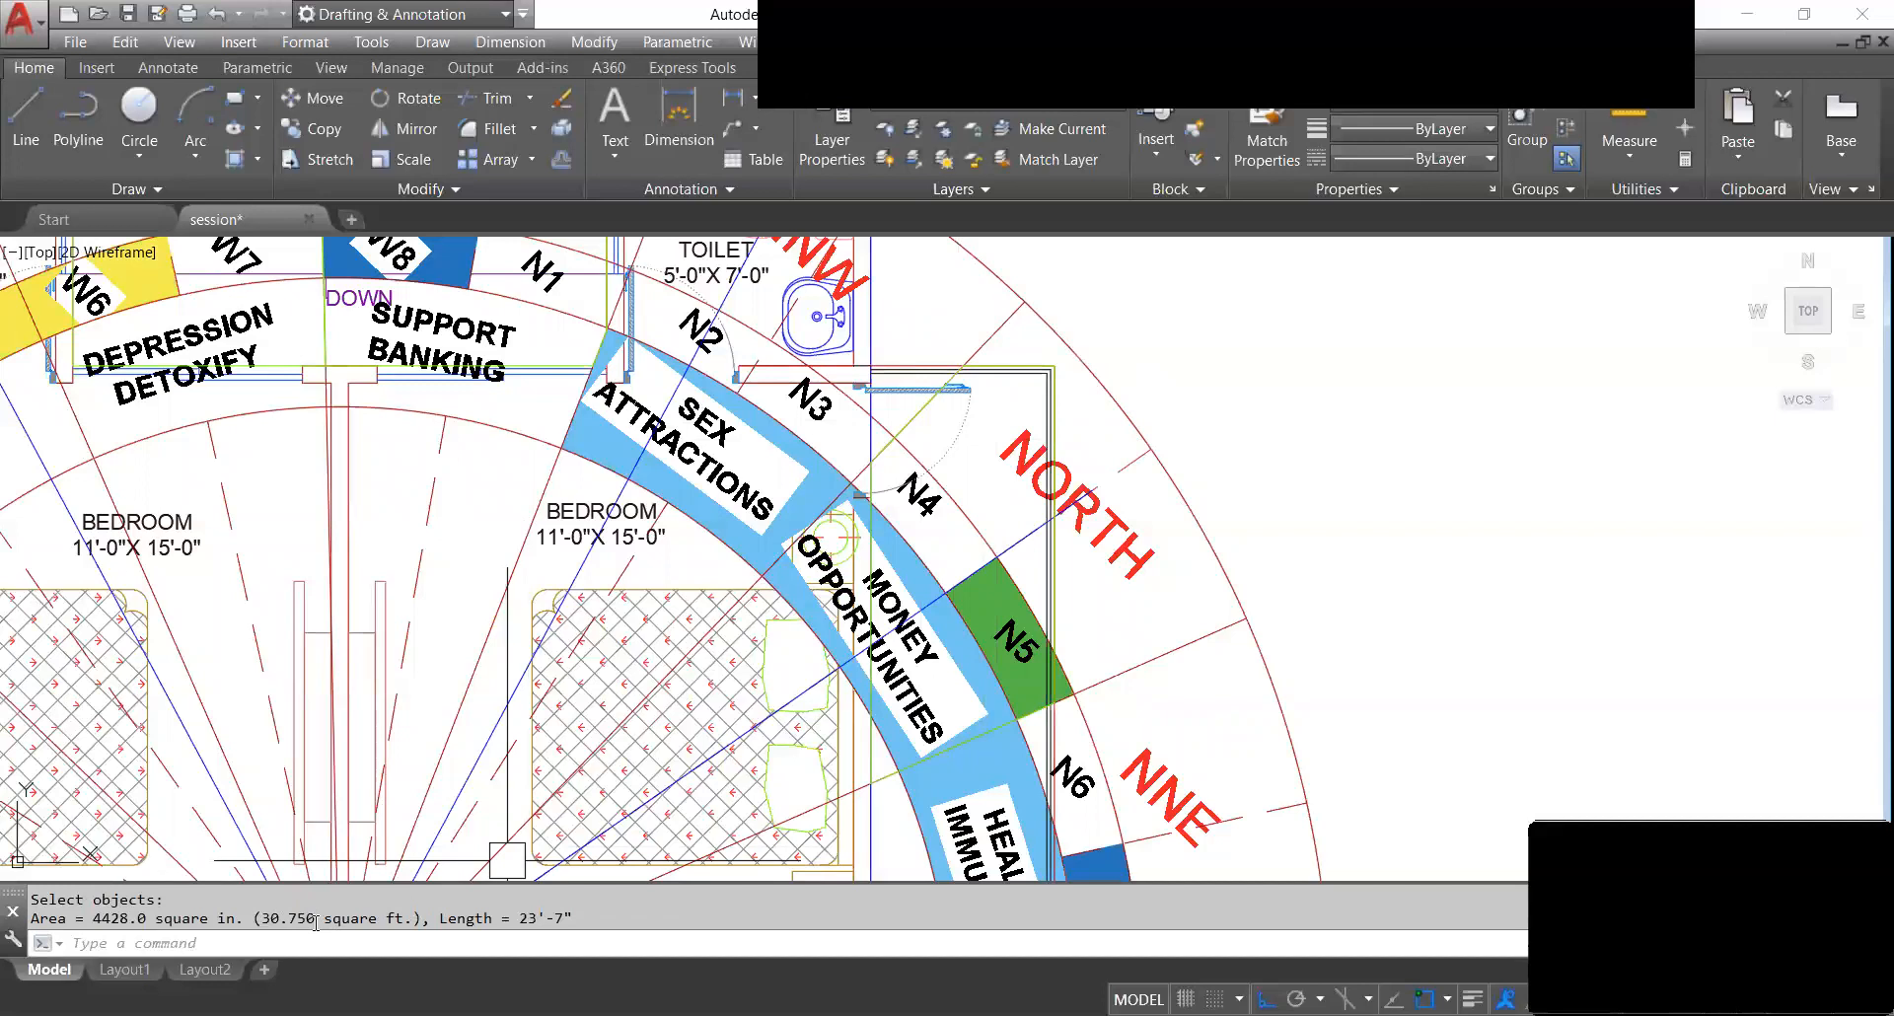
{"action": "scroll", "coordinate": [977, 473], "scroll_direction": "down", "scroll_amount": 4}
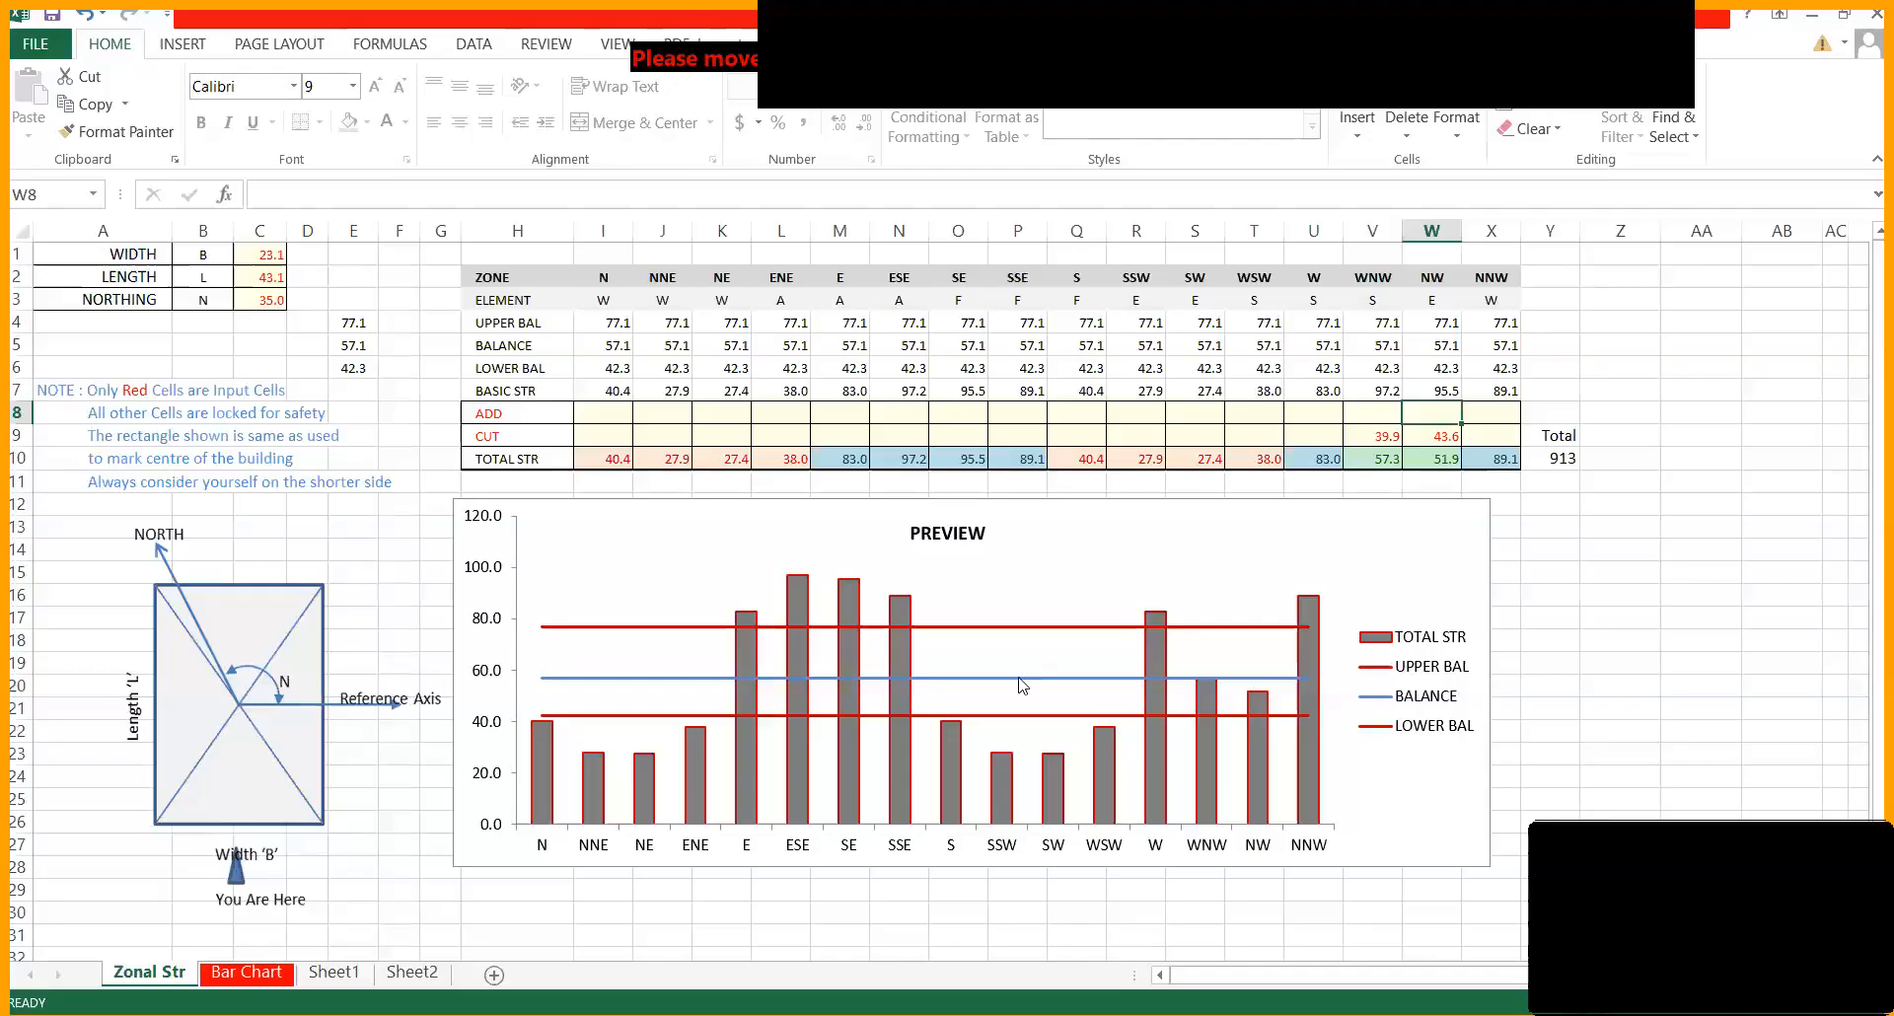
Switch to the Excel zonal strength sheet, enter 30.75 as the North zone's ADD value in cell I8, and return to the AutoCAD plan.
{"action": "left_click", "coordinate": [605, 418]}
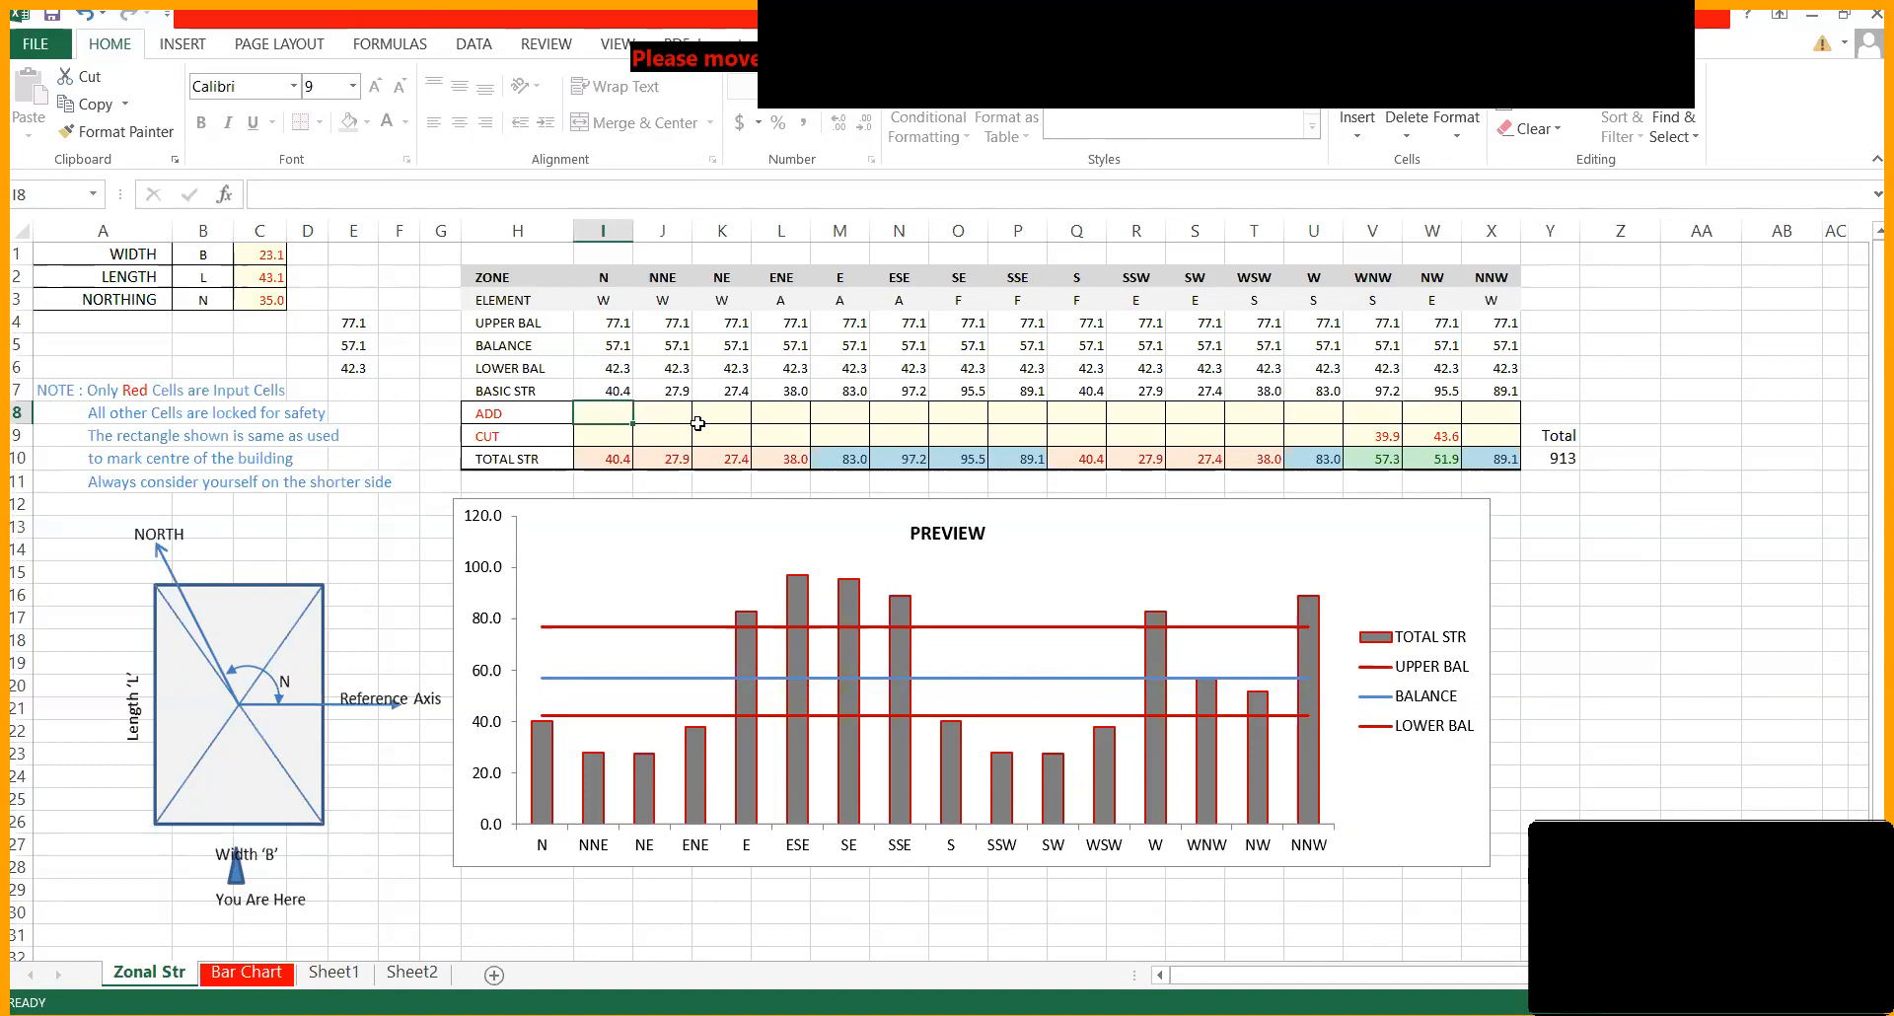
{"action": "type", "text": "30."}
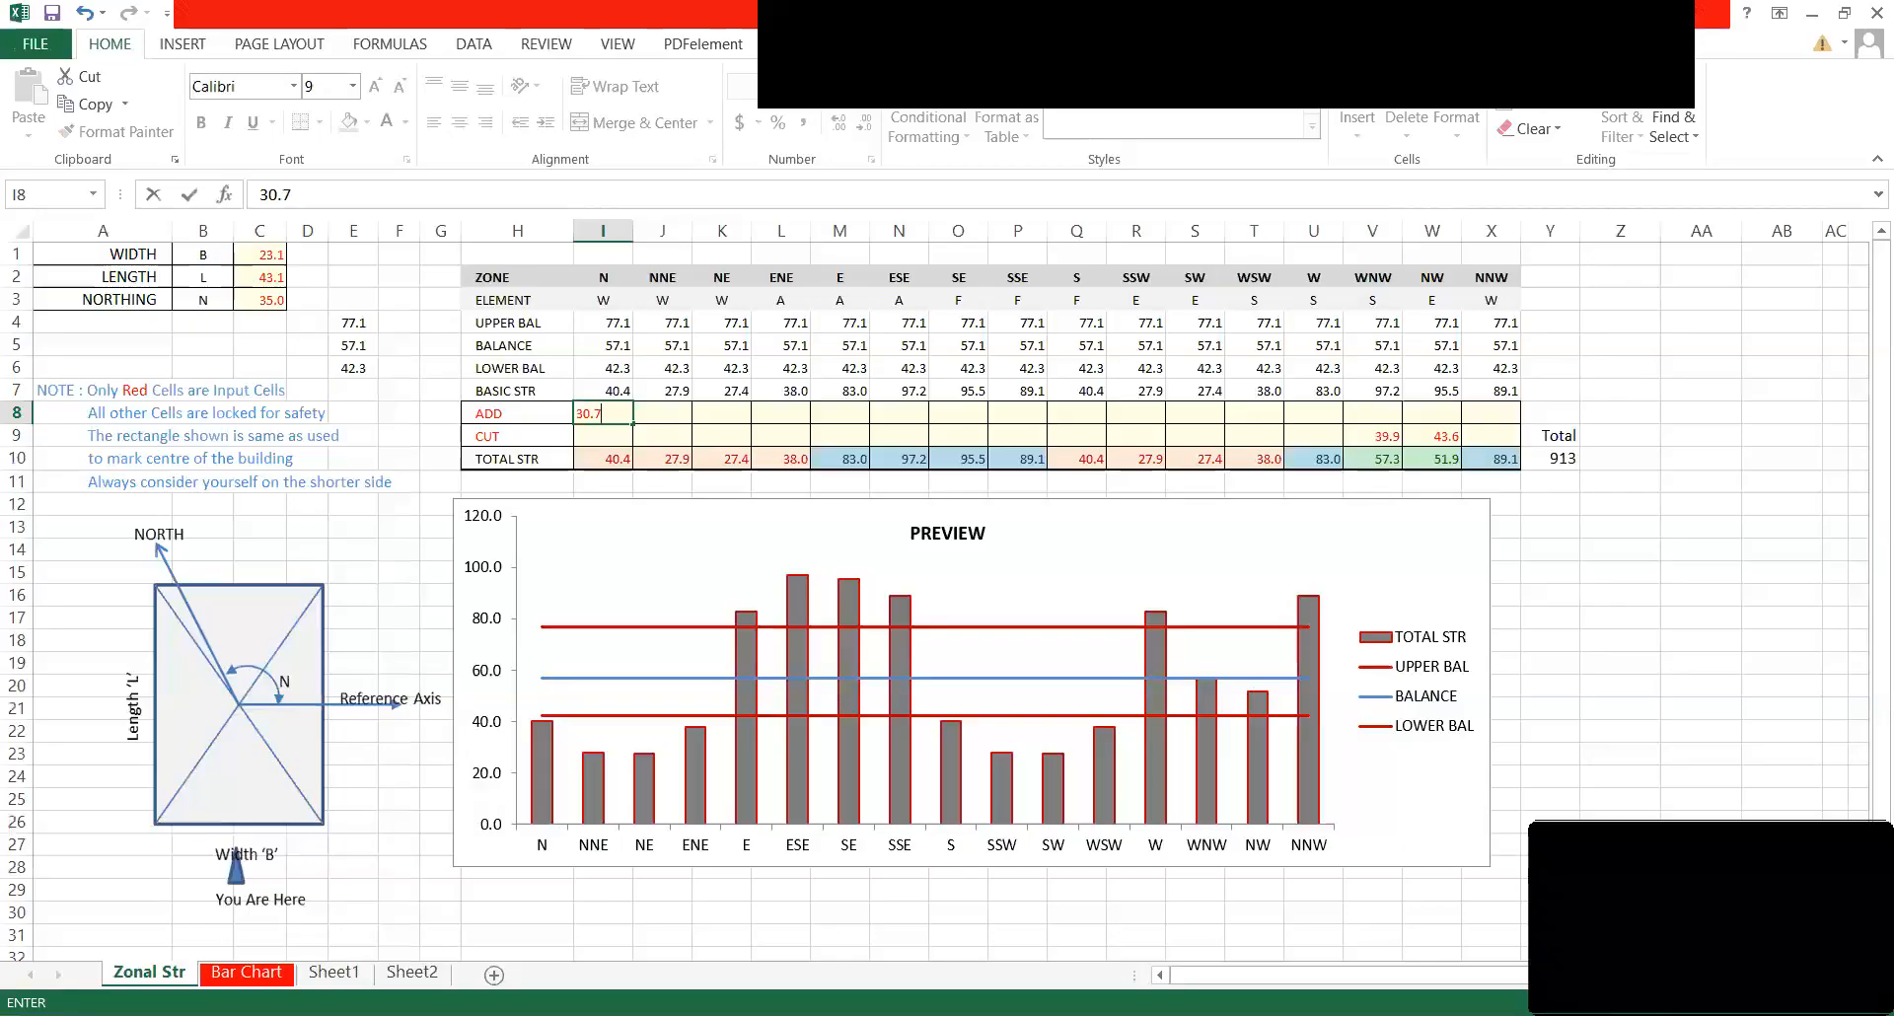
{"action": "type", "text": "5"}
{"action": "key", "text": "Return"}
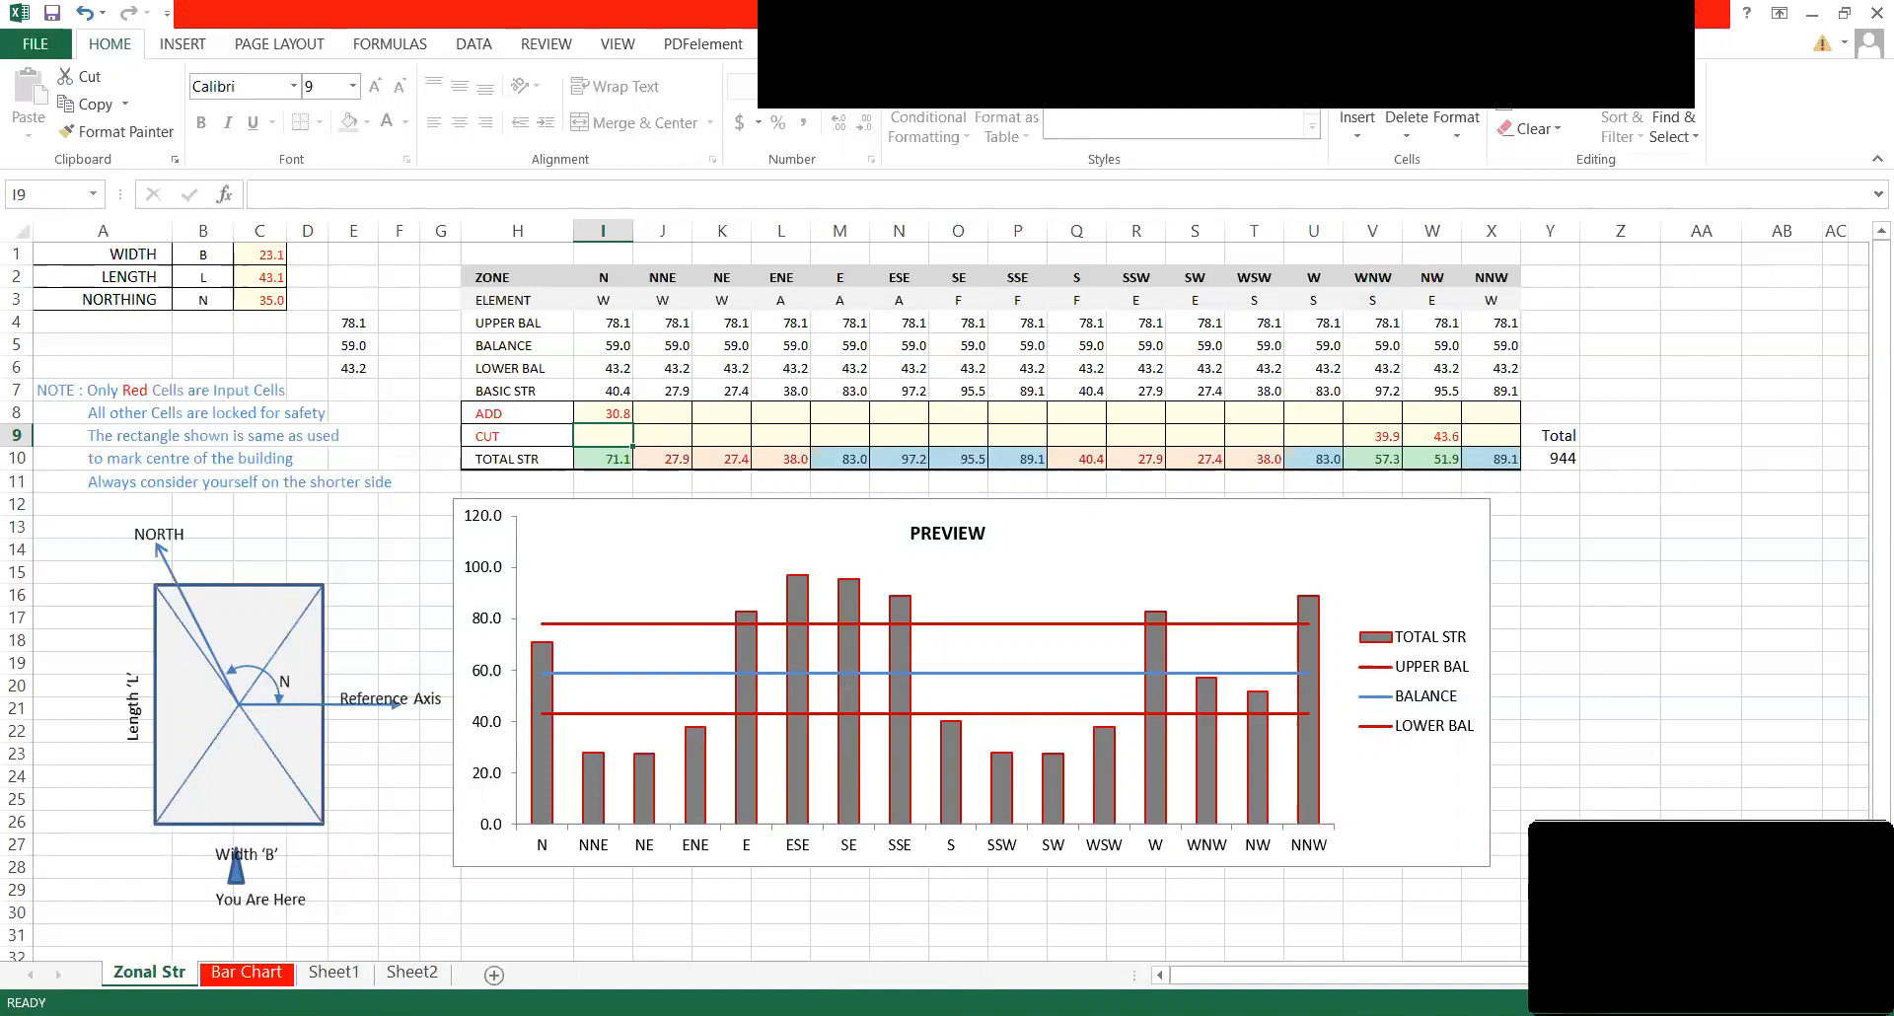
{"action": "key", "text": "alt+Tab"}
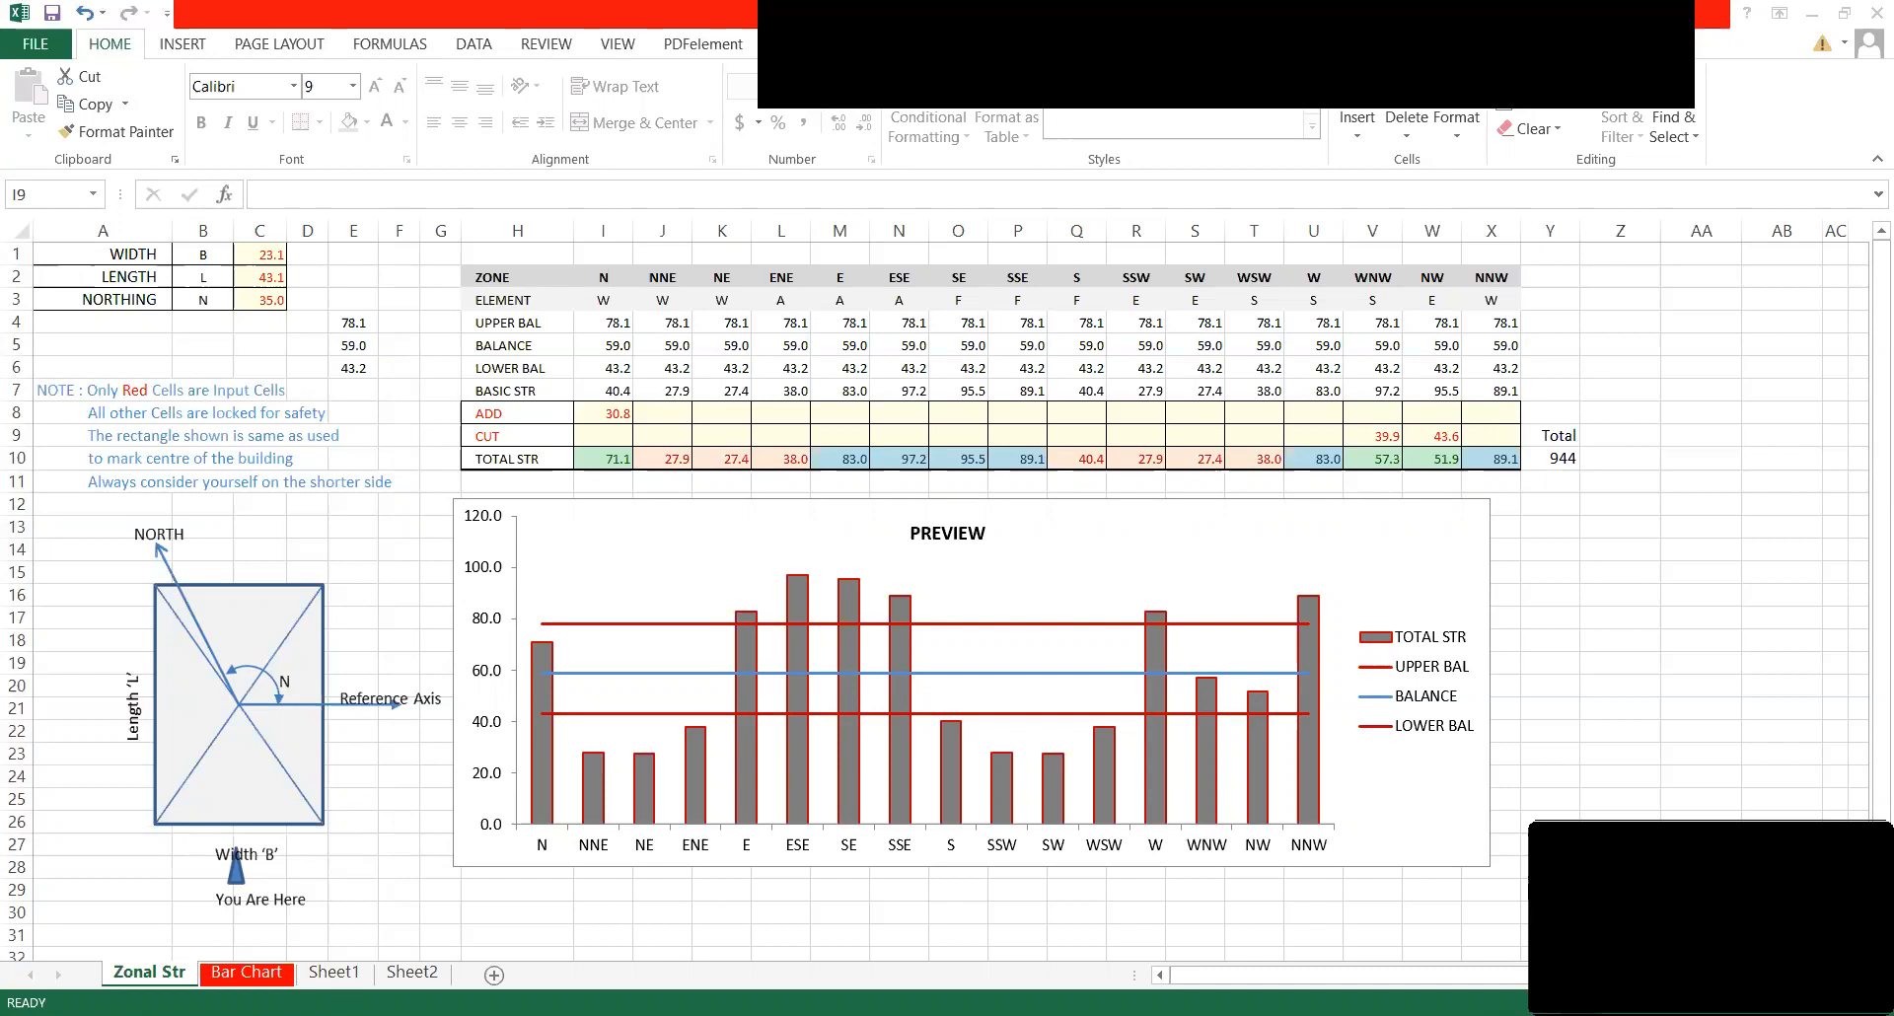
{"action": "key", "text": "alt+Tab"}
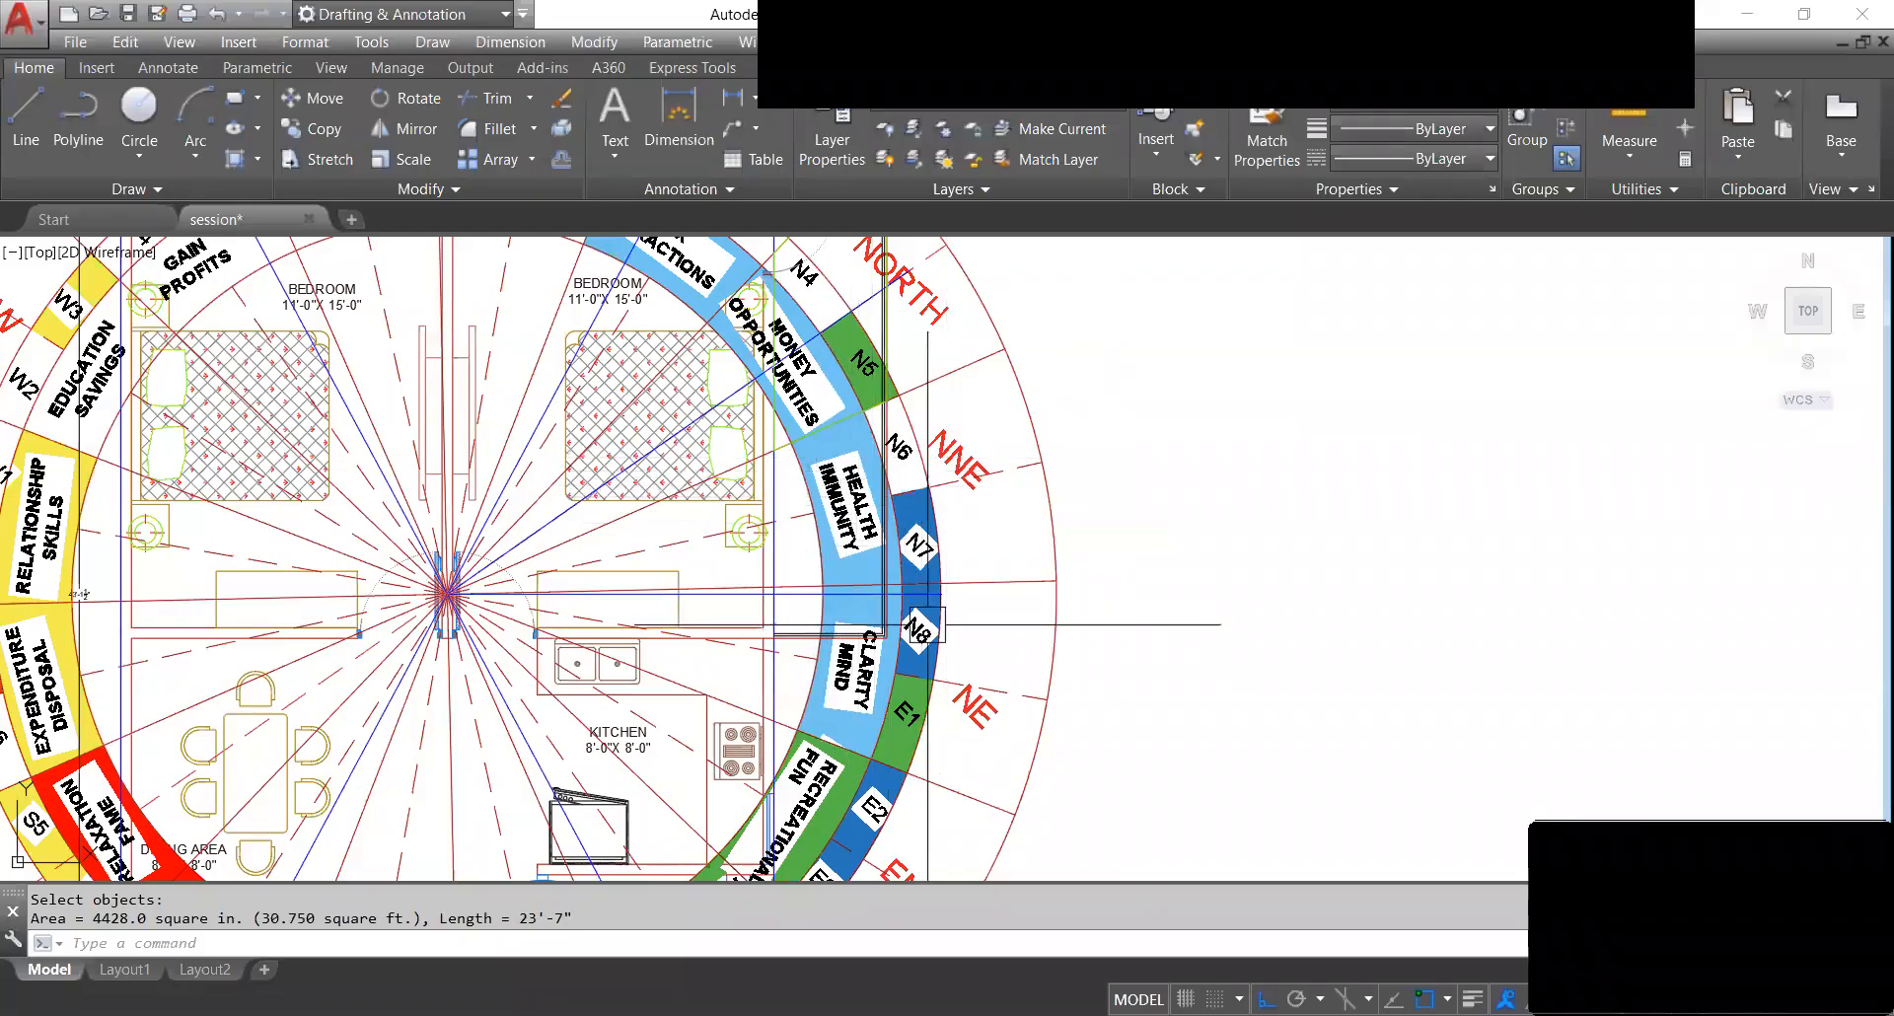
Examine the remaining part of the east extension beyond the North outline and the NNE and NE zones it crosses.
{"action": "scroll", "coordinate": [851, 473], "scroll_direction": "down", "scroll_amount": 2}
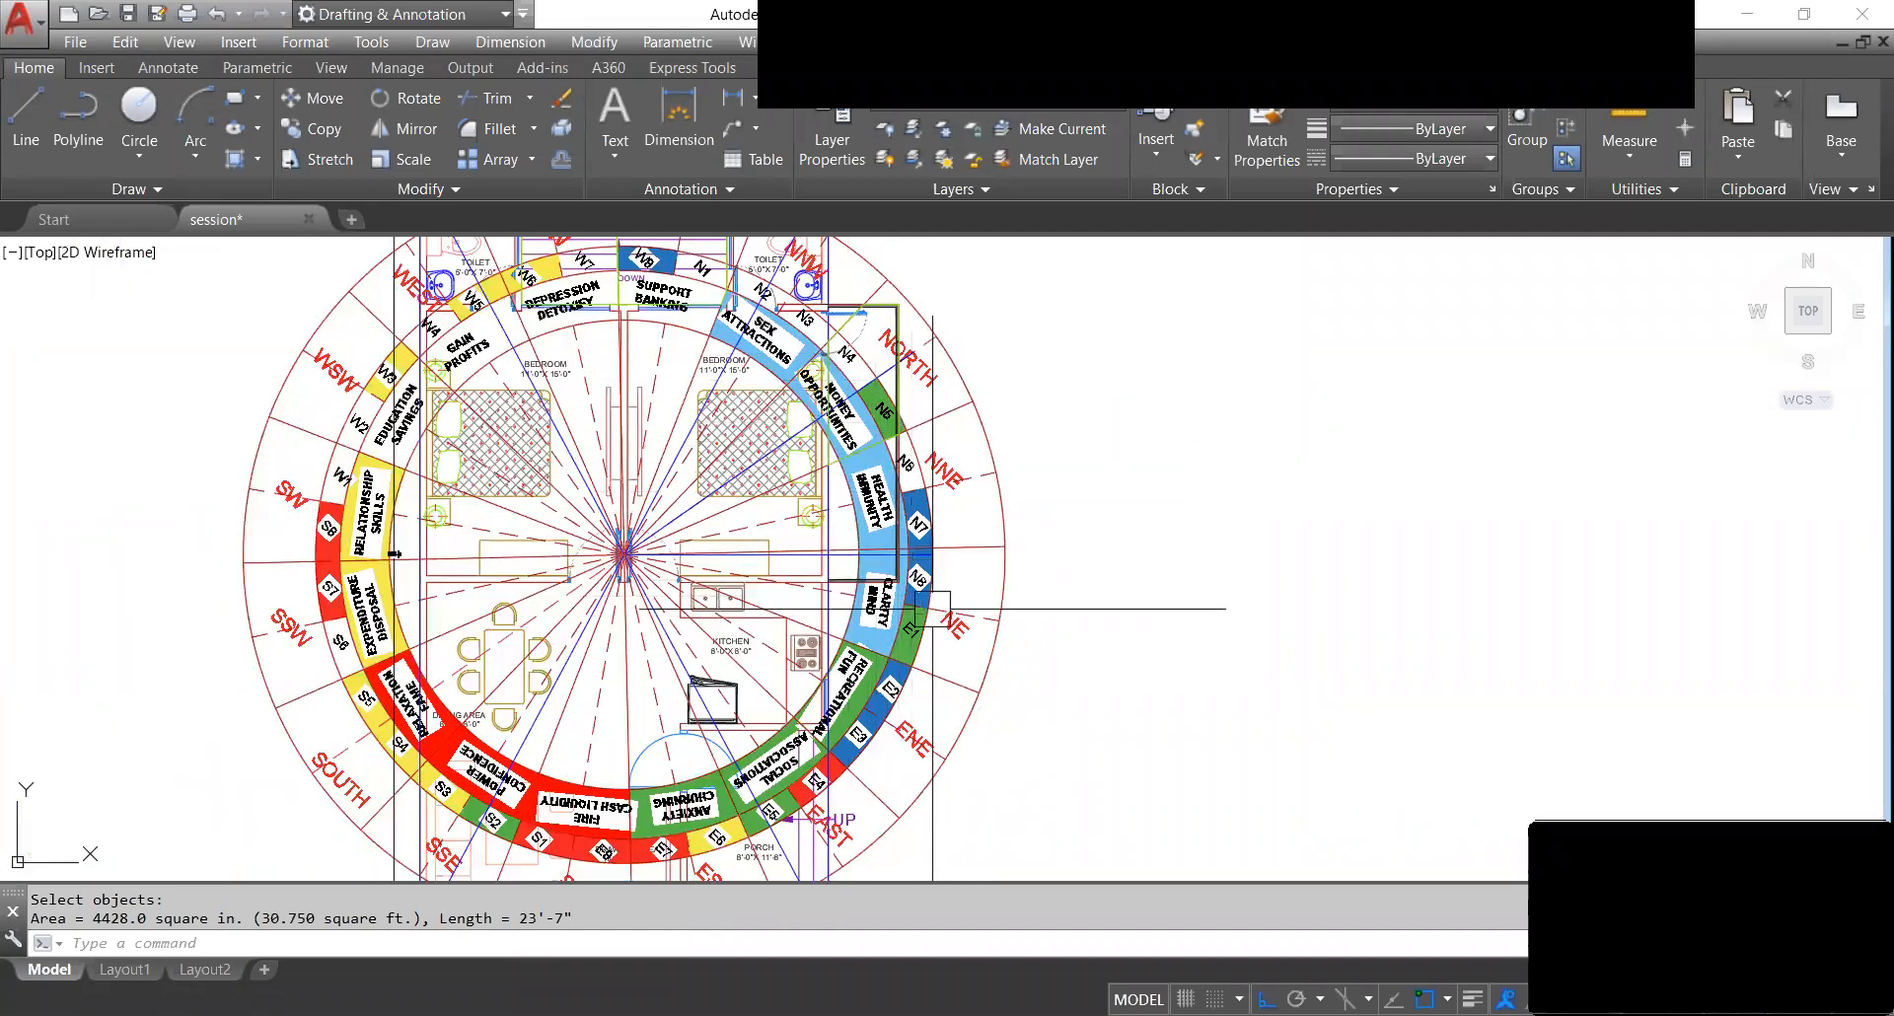
{"action": "scroll", "coordinate": [862, 462], "scroll_direction": "up", "scroll_amount": 2}
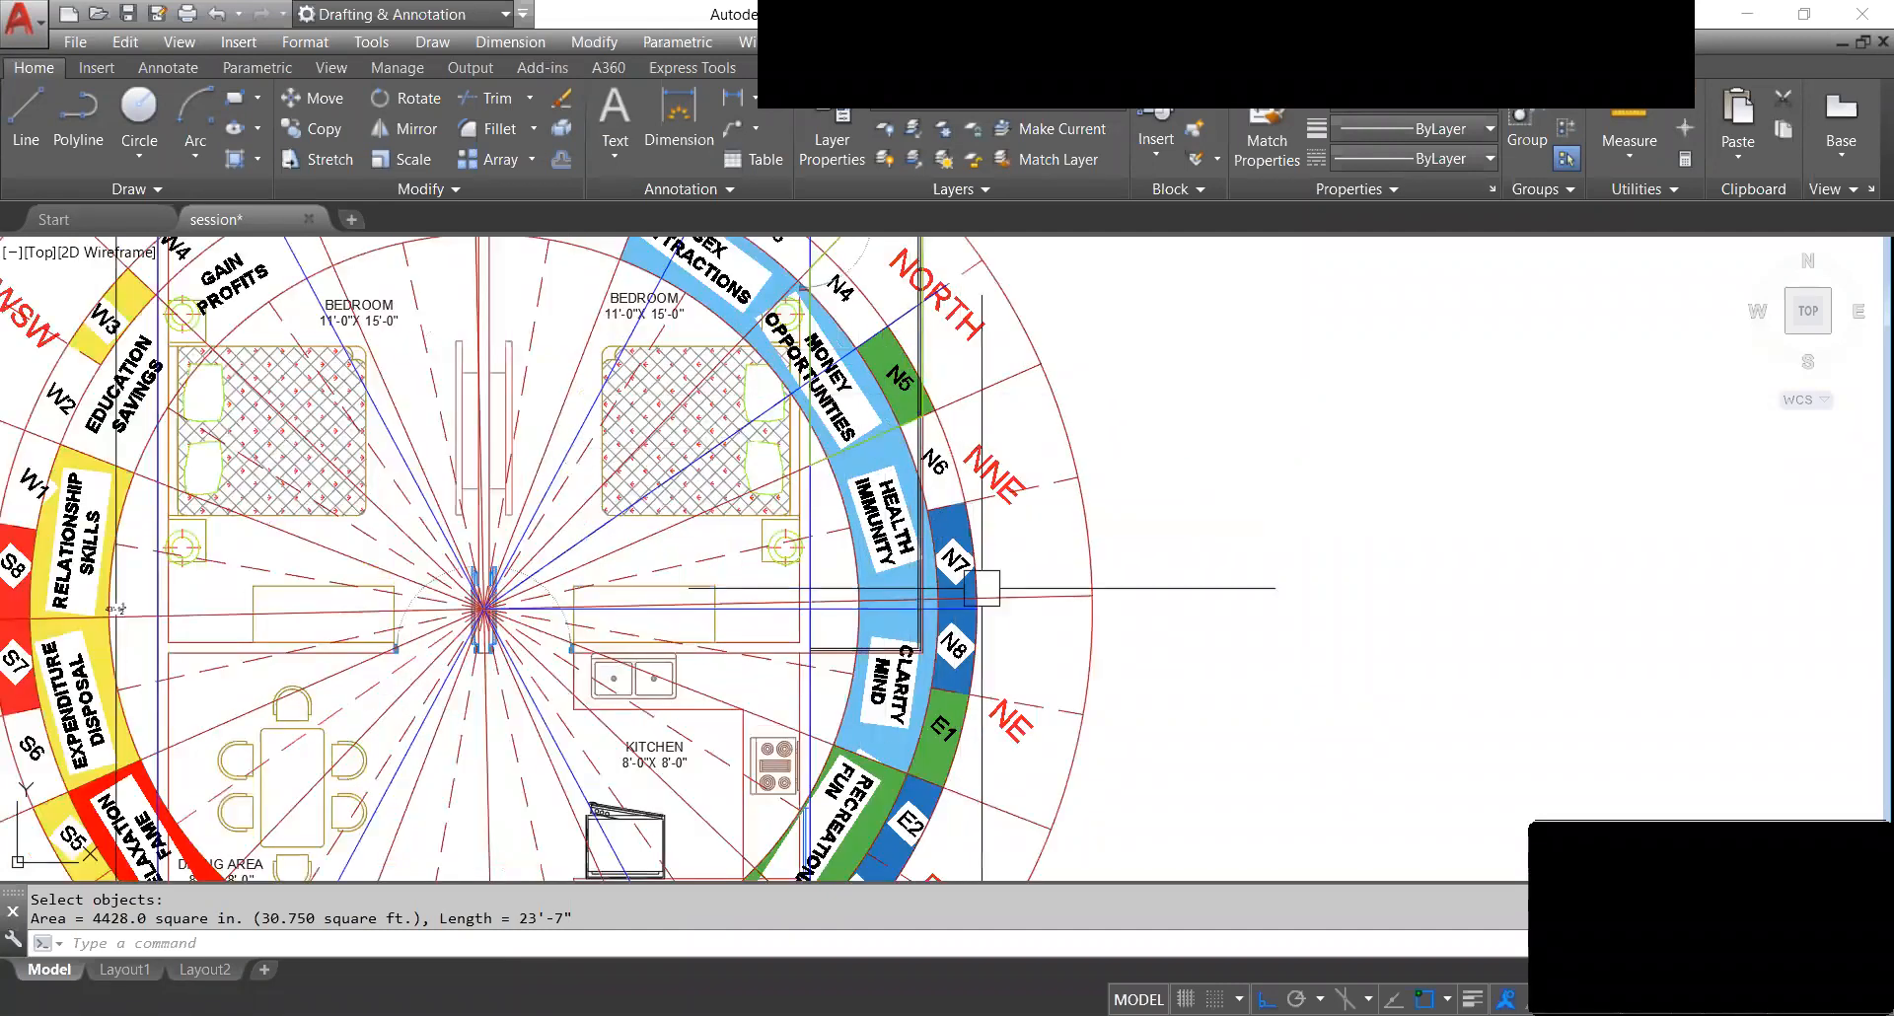
{"action": "scroll", "coordinate": [1066, 533], "scroll_direction": "down", "scroll_amount": 4}
{"action": "scroll", "coordinate": [927, 487], "scroll_direction": "up", "scroll_amount": 4}
{"action": "scroll", "coordinate": [913, 513], "scroll_direction": "up", "scroll_amount": 3}
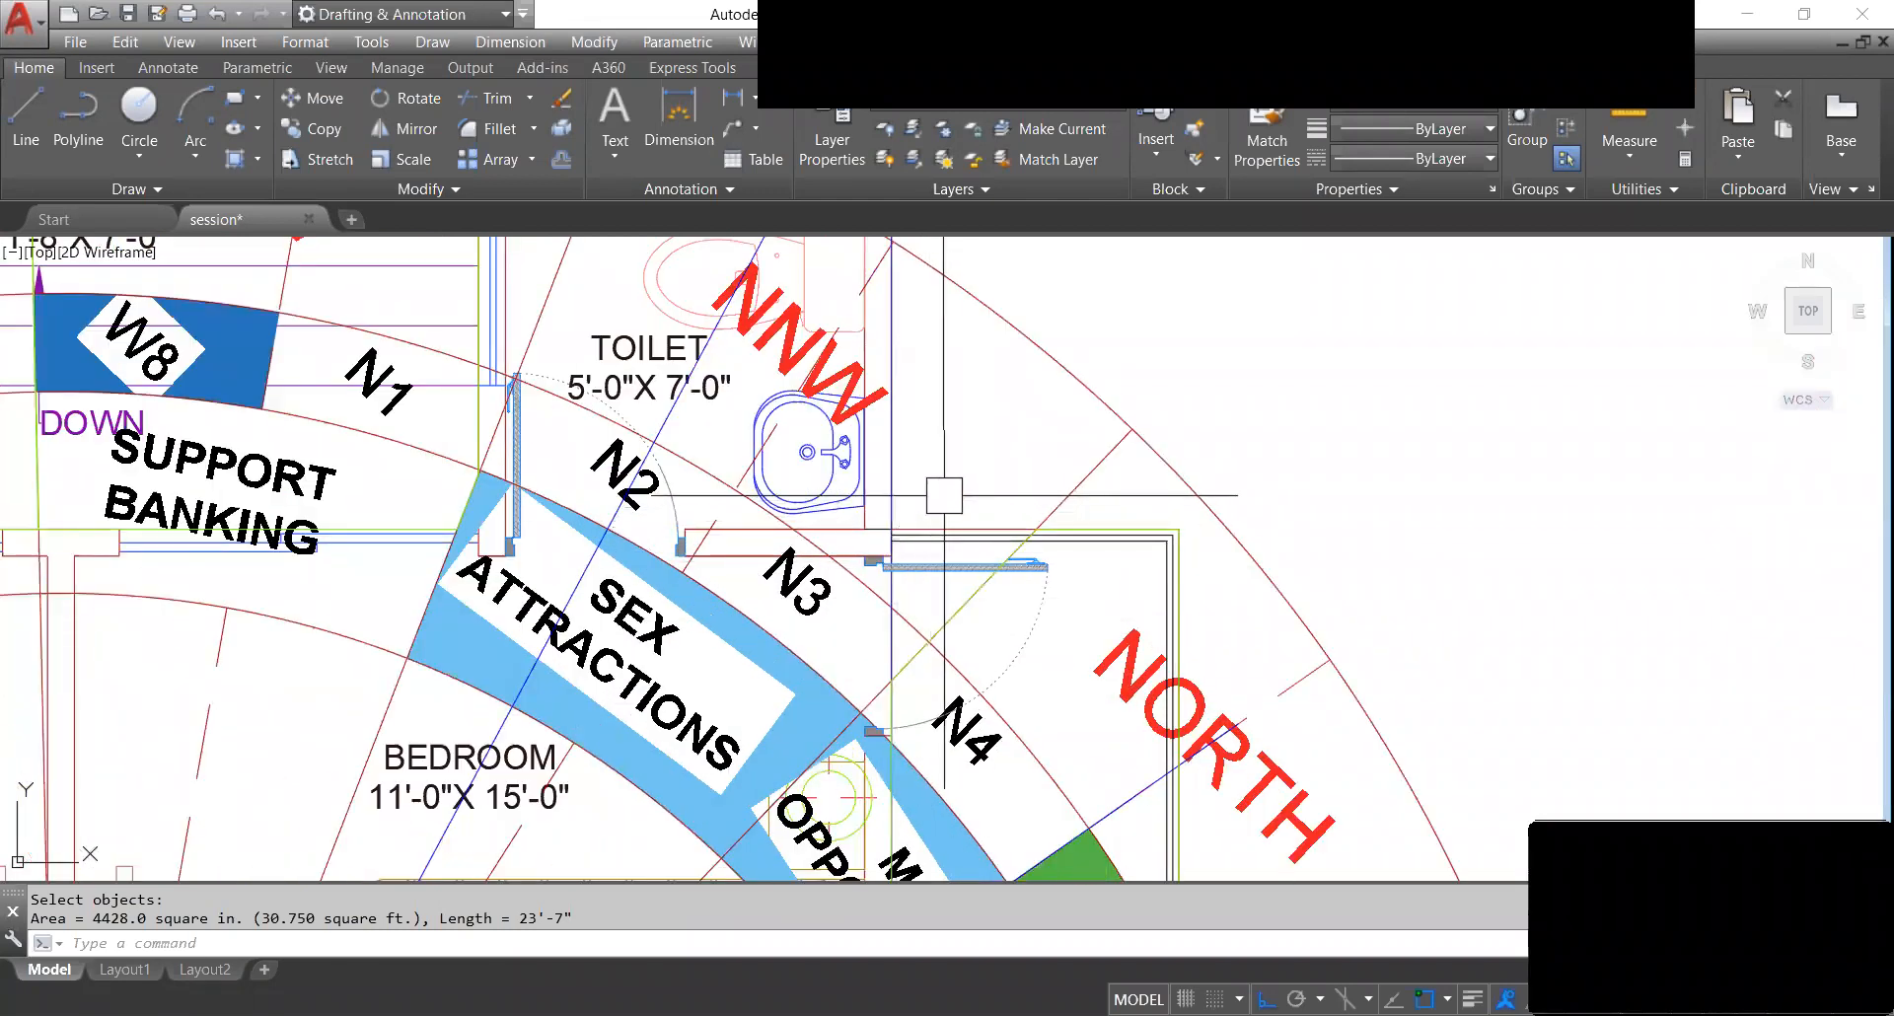
{"action": "scroll", "coordinate": [947, 498], "scroll_direction": "down", "scroll_amount": 3}
{"action": "scroll", "coordinate": [978, 430], "scroll_direction": "down", "scroll_amount": 1}
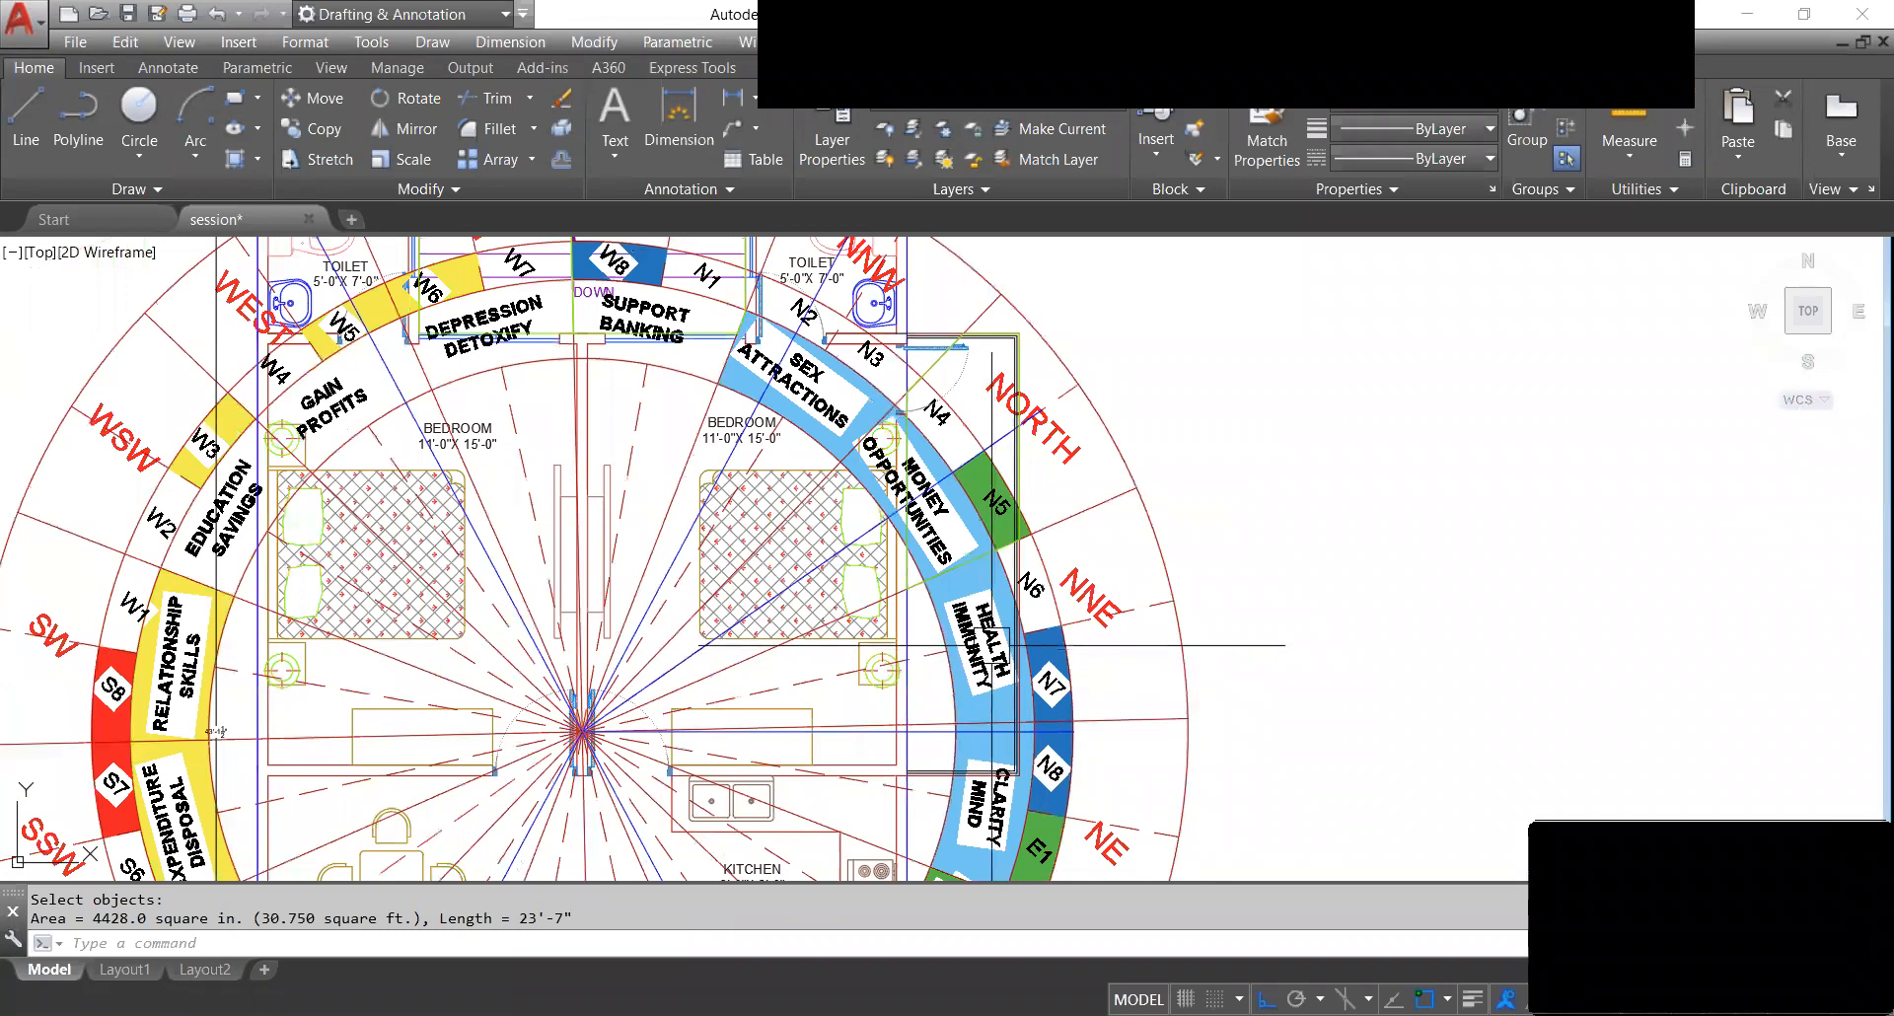
{"action": "scroll", "coordinate": [995, 513], "scroll_direction": "up", "scroll_amount": 3}
{"action": "scroll", "coordinate": [1002, 515], "scroll_direction": "down", "scroll_amount": 2}
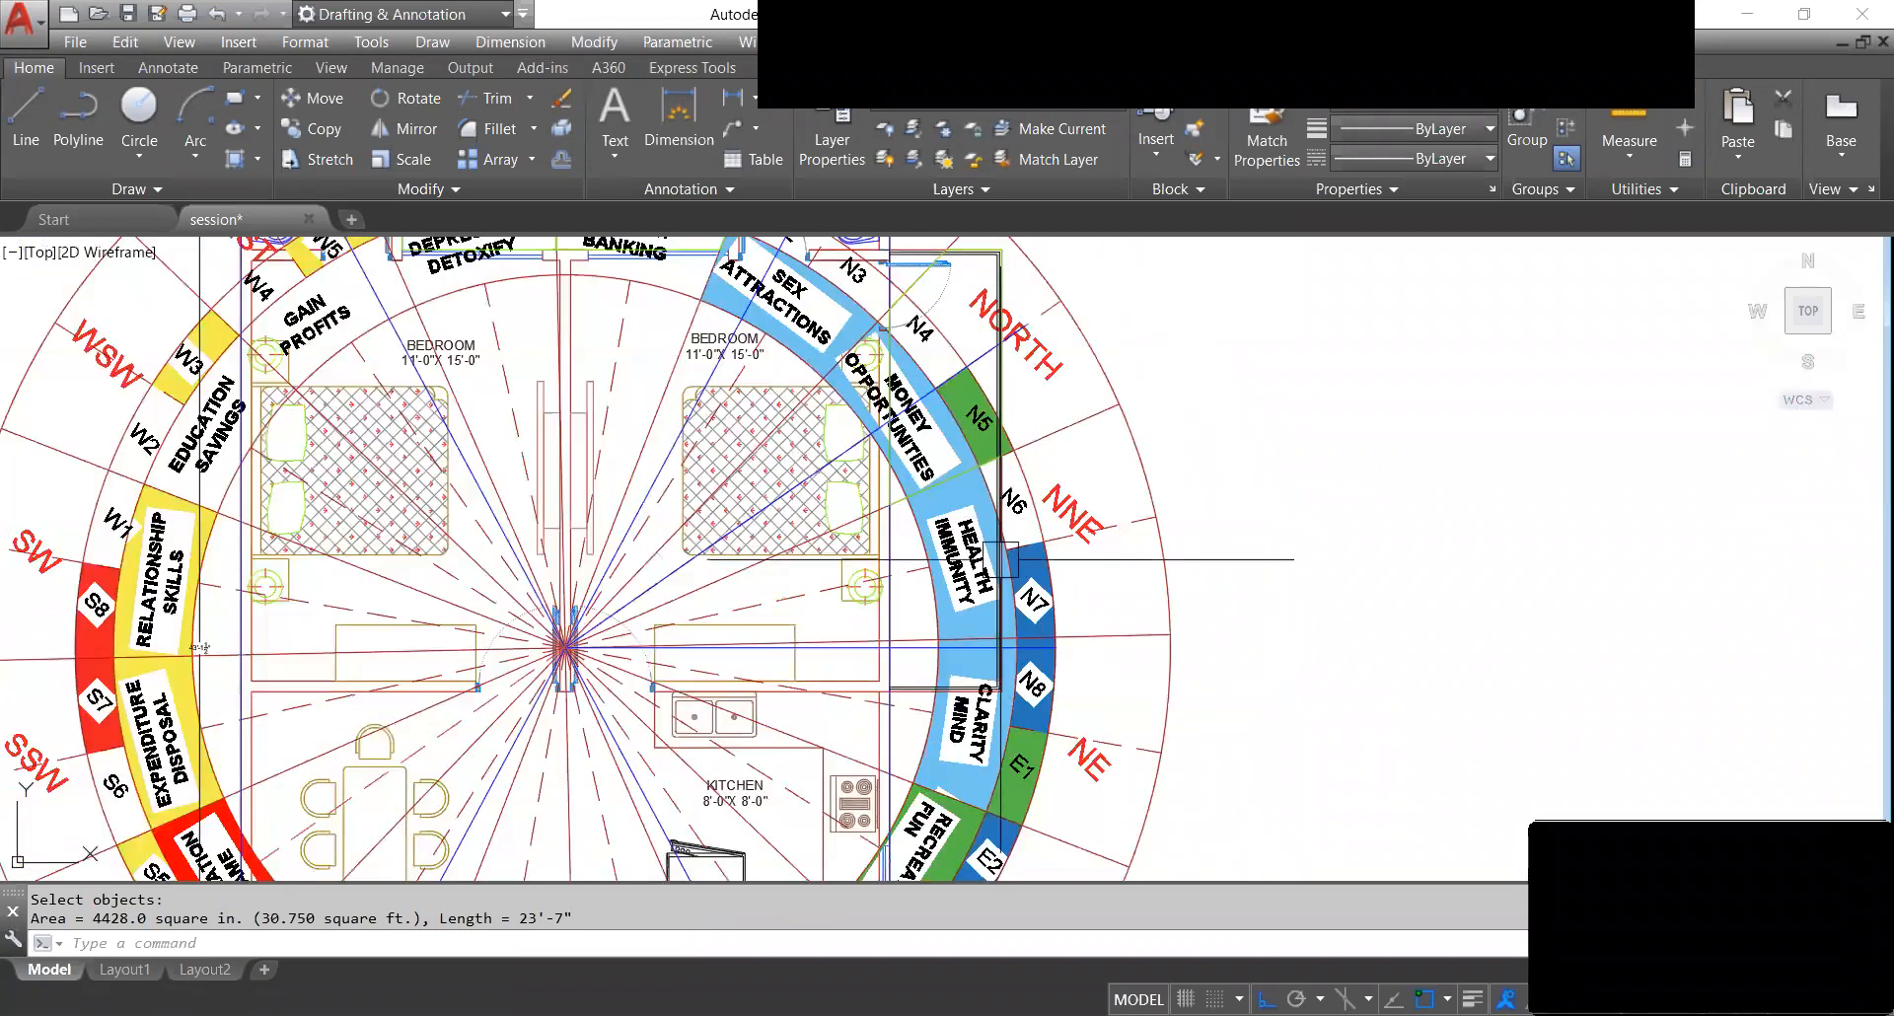
Start a polyline where the North–NNE boundary crosses the plan's east edge.
{"action": "type", "text": "pl"}
{"action": "key", "text": "Return"}
{"action": "scroll", "coordinate": [970, 504], "scroll_direction": "up", "scroll_amount": 2}
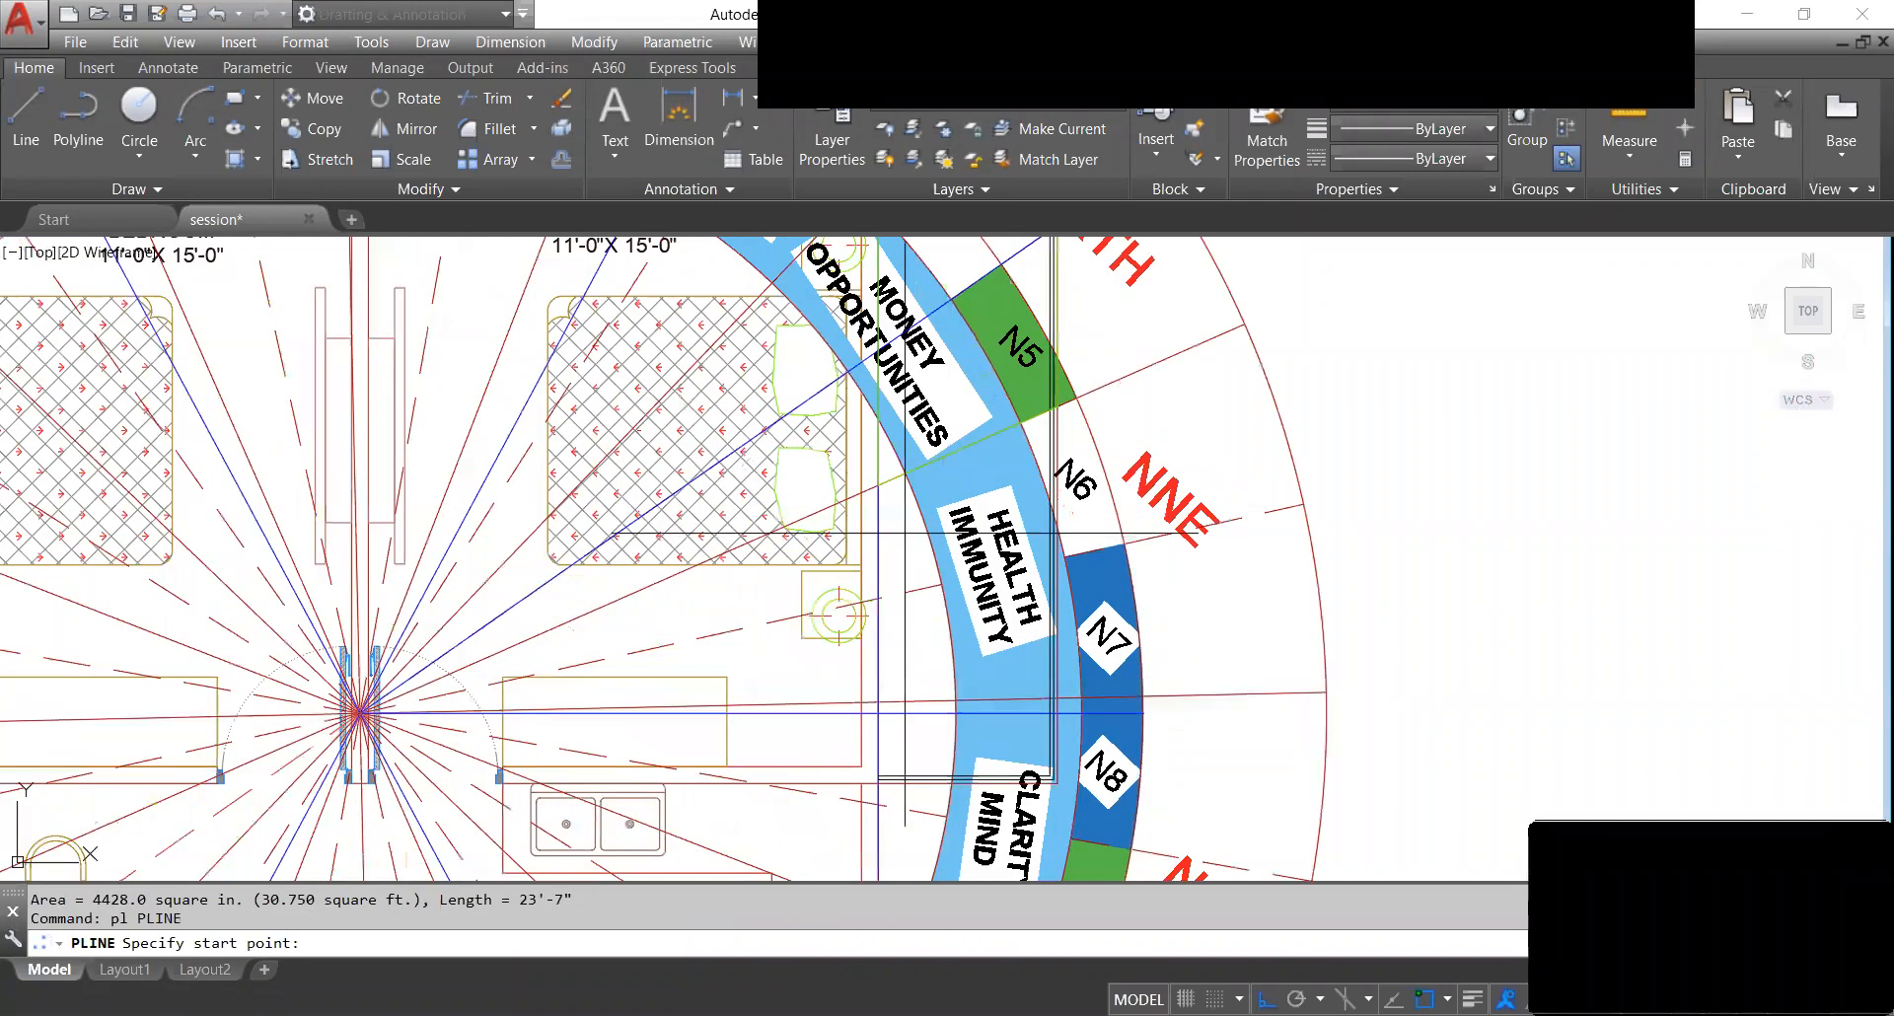
{"action": "left_click", "coordinate": [878, 484]}
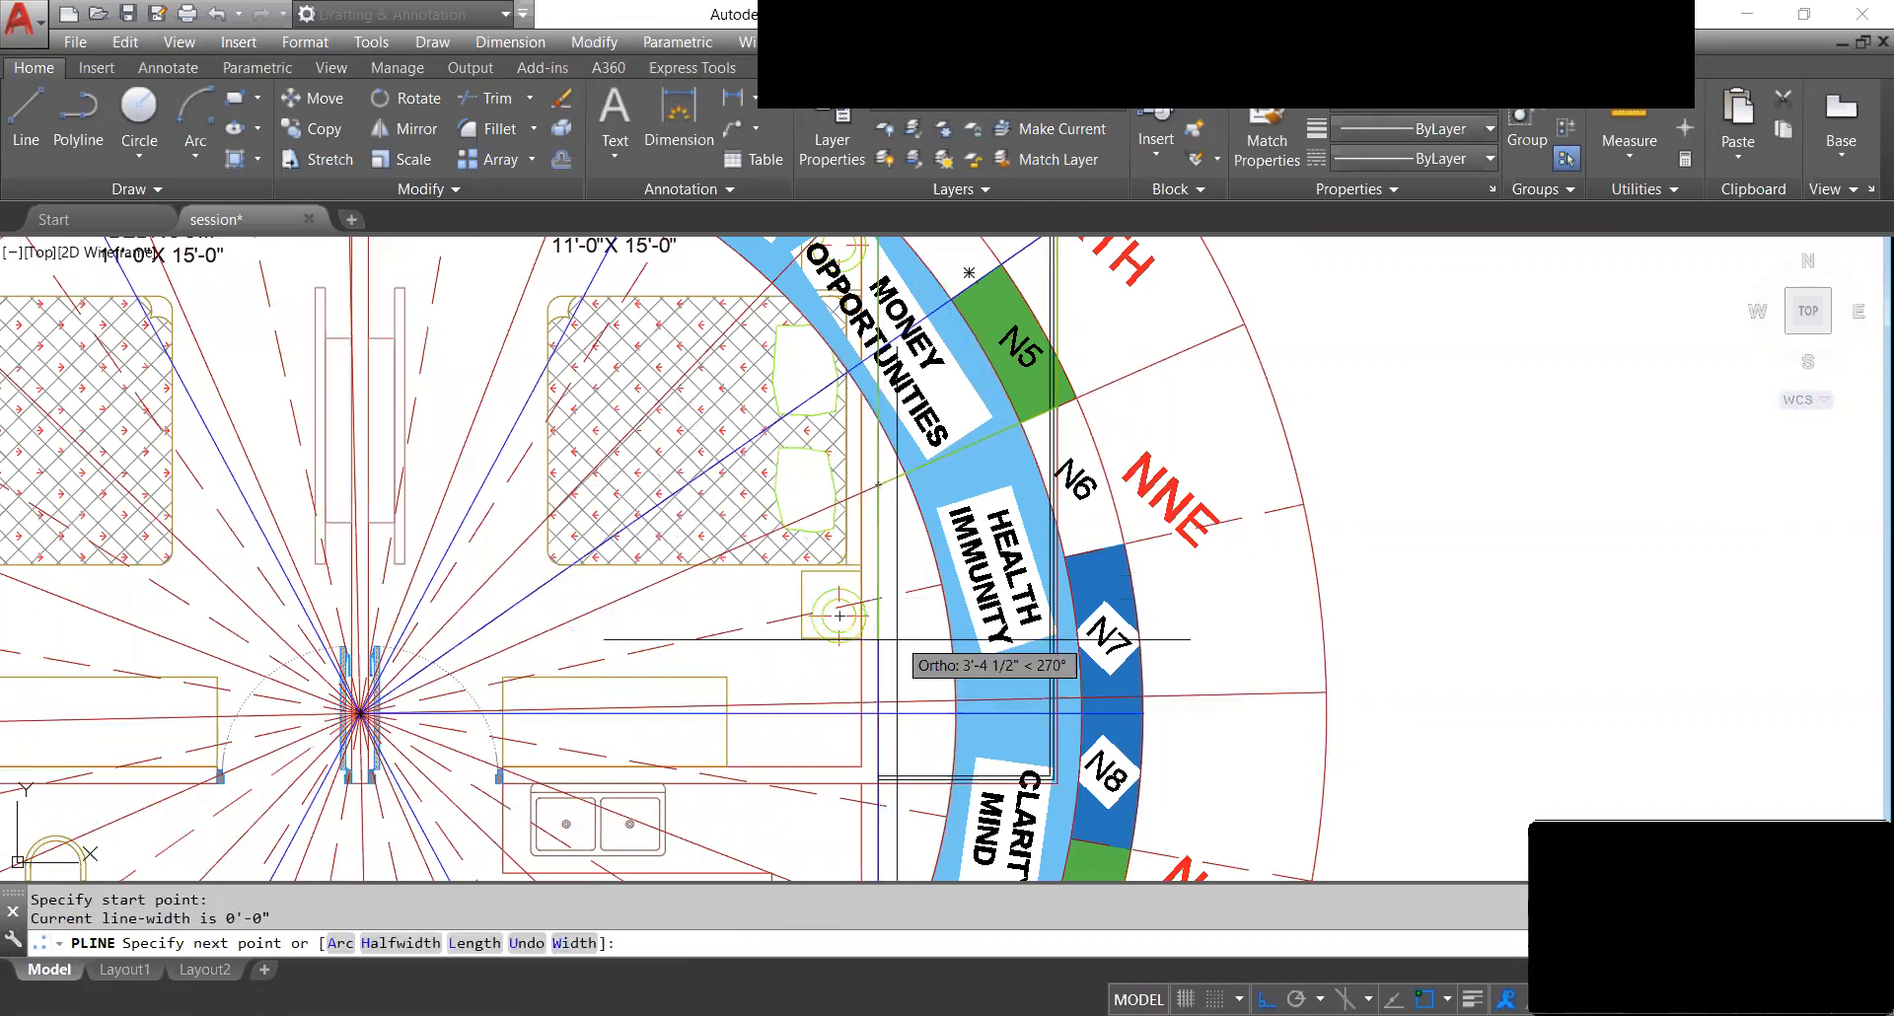
Finish the polyline around the NNE part of the extension beyond the bedroom wall, following the zone lines and outer edge.
{"action": "scroll", "coordinate": [869, 713], "scroll_direction": "up", "scroll_amount": 3}
{"action": "left_click", "coordinate": [867, 720]}
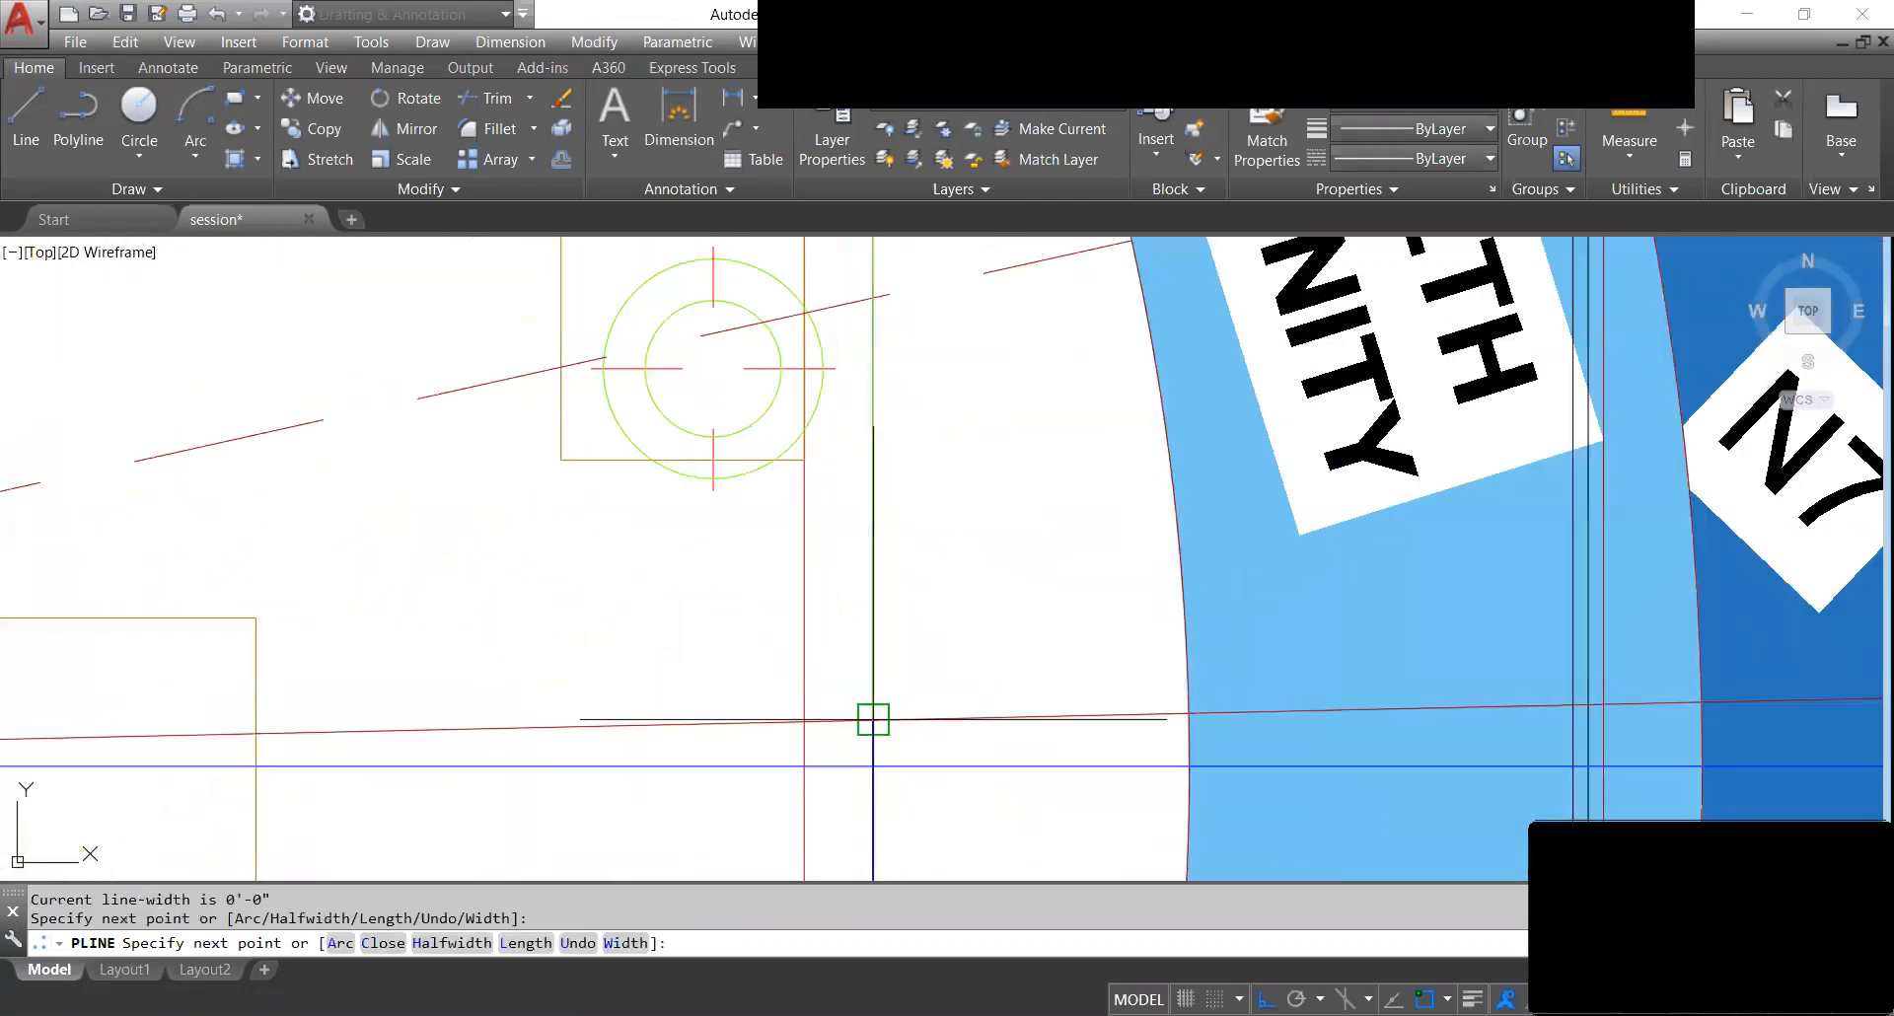
{"action": "scroll", "coordinate": [867, 719], "scroll_direction": "down", "scroll_amount": 3}
{"action": "scroll", "coordinate": [1014, 697], "scroll_direction": "up", "scroll_amount": 3}
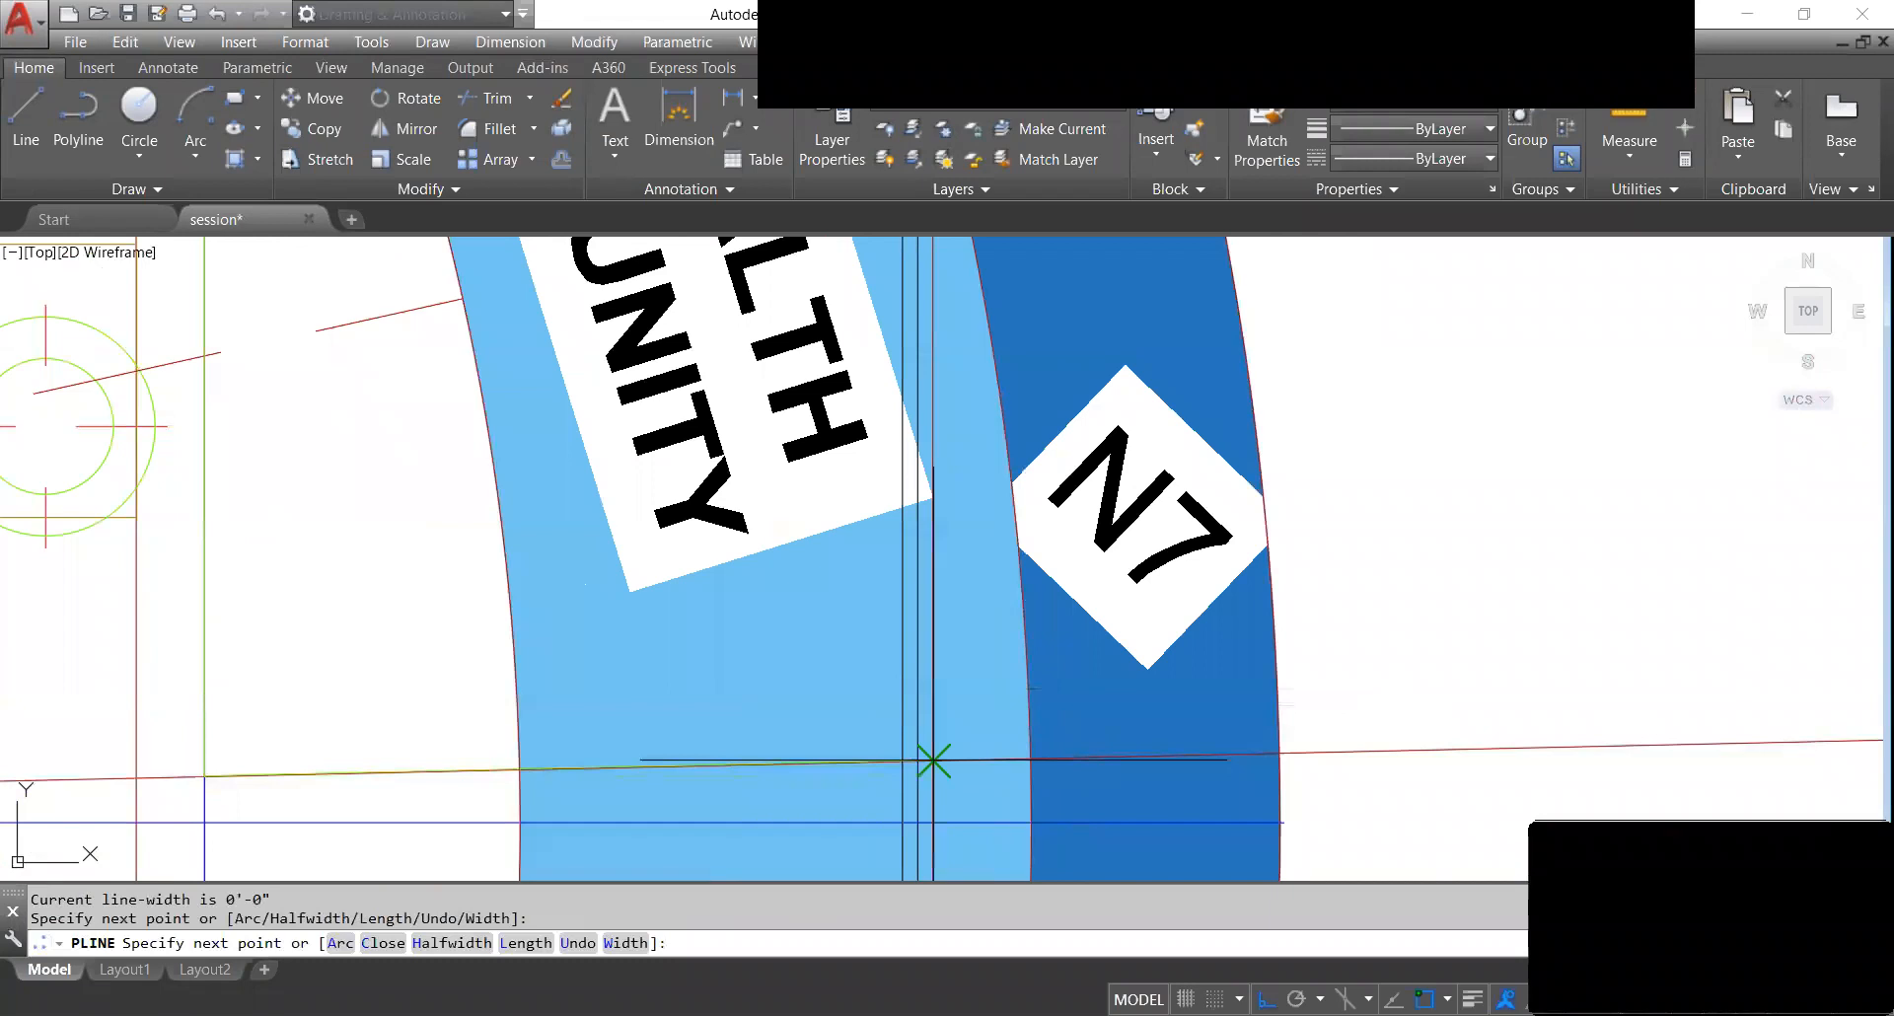
{"action": "left_click", "coordinate": [930, 761]}
{"action": "scroll", "coordinate": [931, 760], "scroll_direction": "down", "scroll_amount": 1}
{"action": "scroll", "coordinate": [888, 405], "scroll_direction": "down", "scroll_amount": 3}
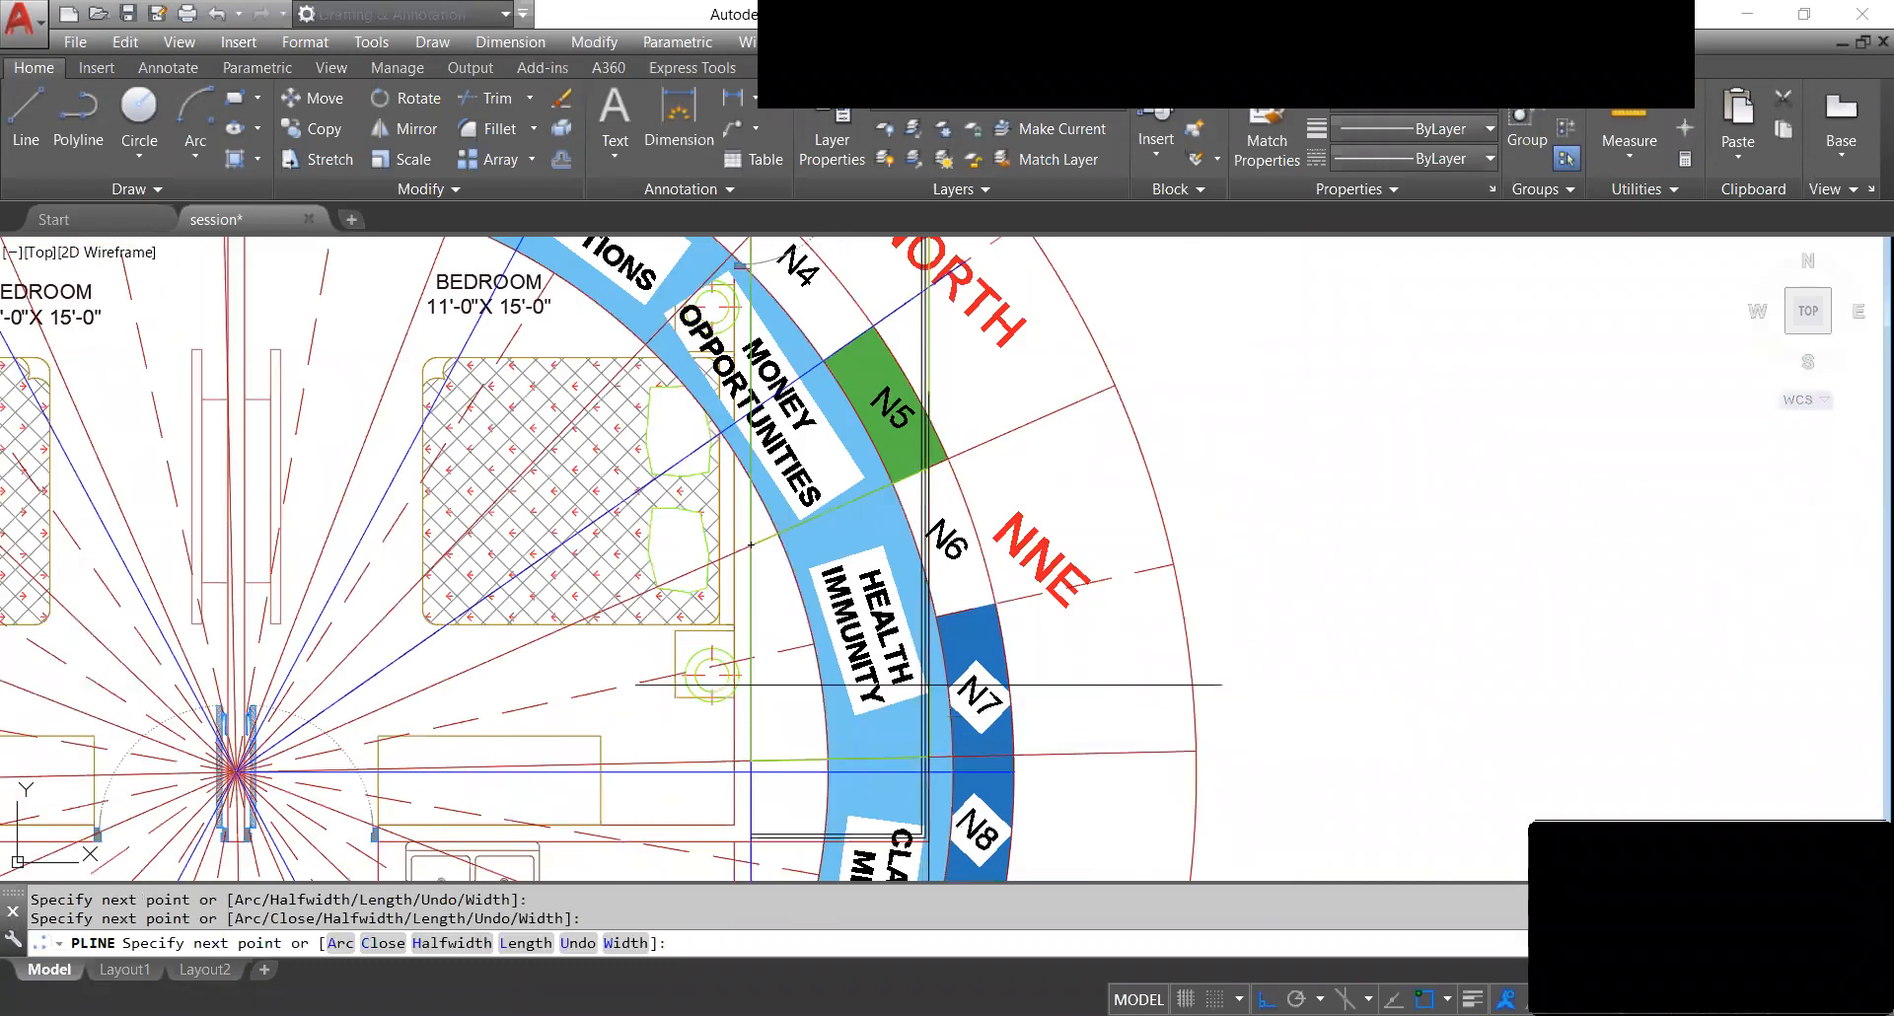
{"action": "scroll", "coordinate": [920, 479], "scroll_direction": "up", "scroll_amount": 3}
{"action": "left_click", "coordinate": [919, 451]}
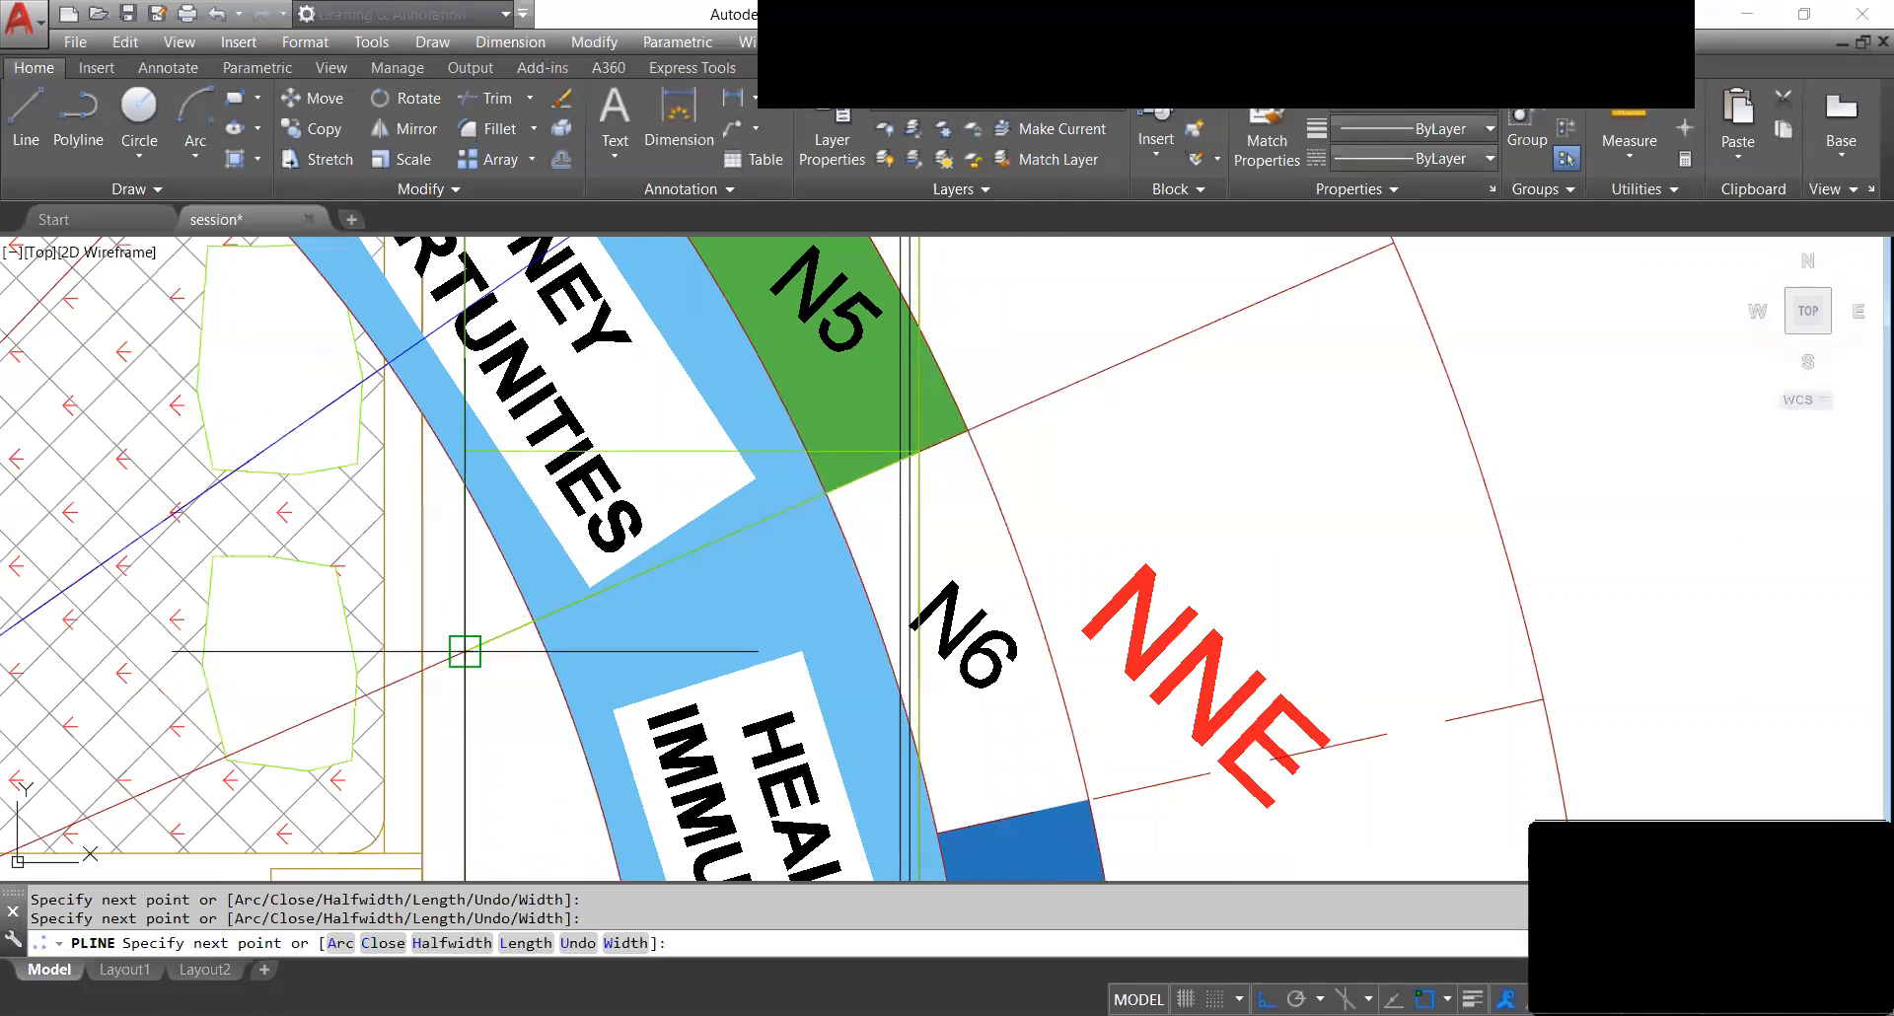
{"action": "key", "text": "Escape"}
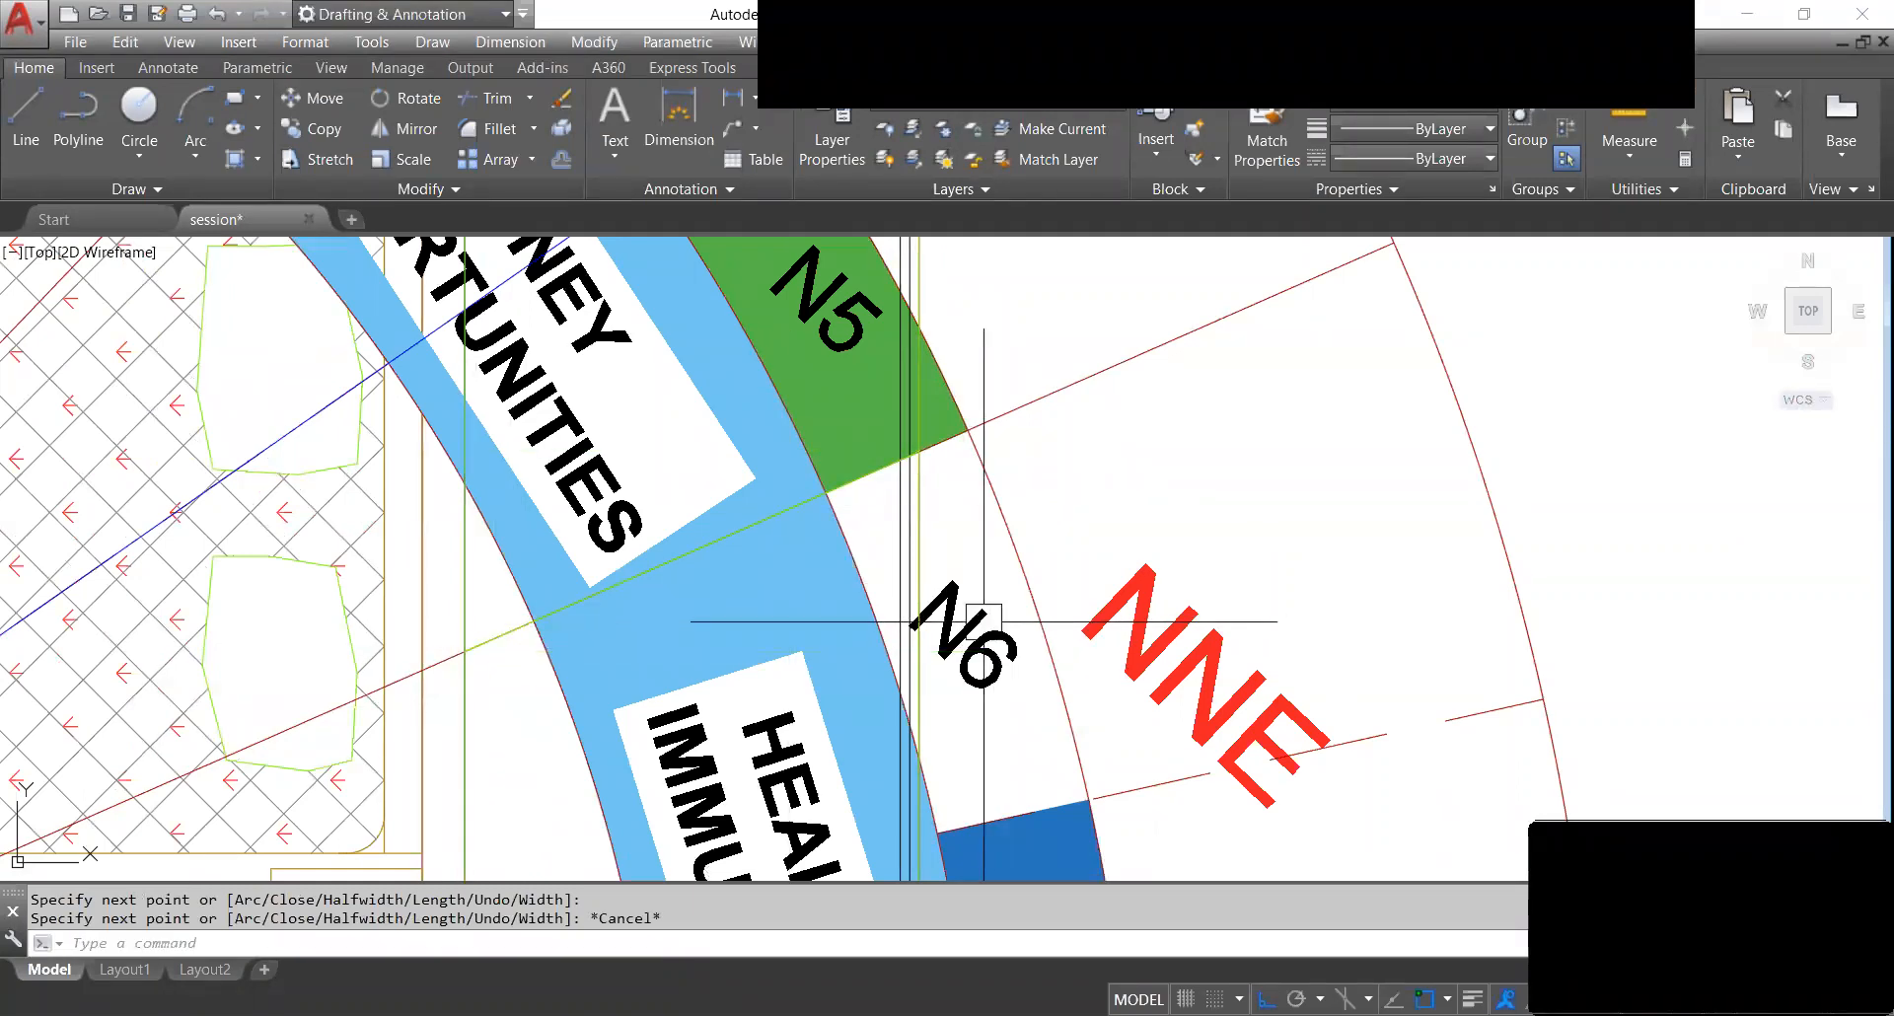
Measure the area of the NNE extension polyline as an object.
{"action": "scroll", "coordinate": [984, 622], "scroll_direction": "down", "scroll_amount": 4}
{"action": "scroll", "coordinate": [847, 653], "scroll_direction": "up", "scroll_amount": 1}
{"action": "type", "text": "AA"}
{"action": "key", "text": "Return"}
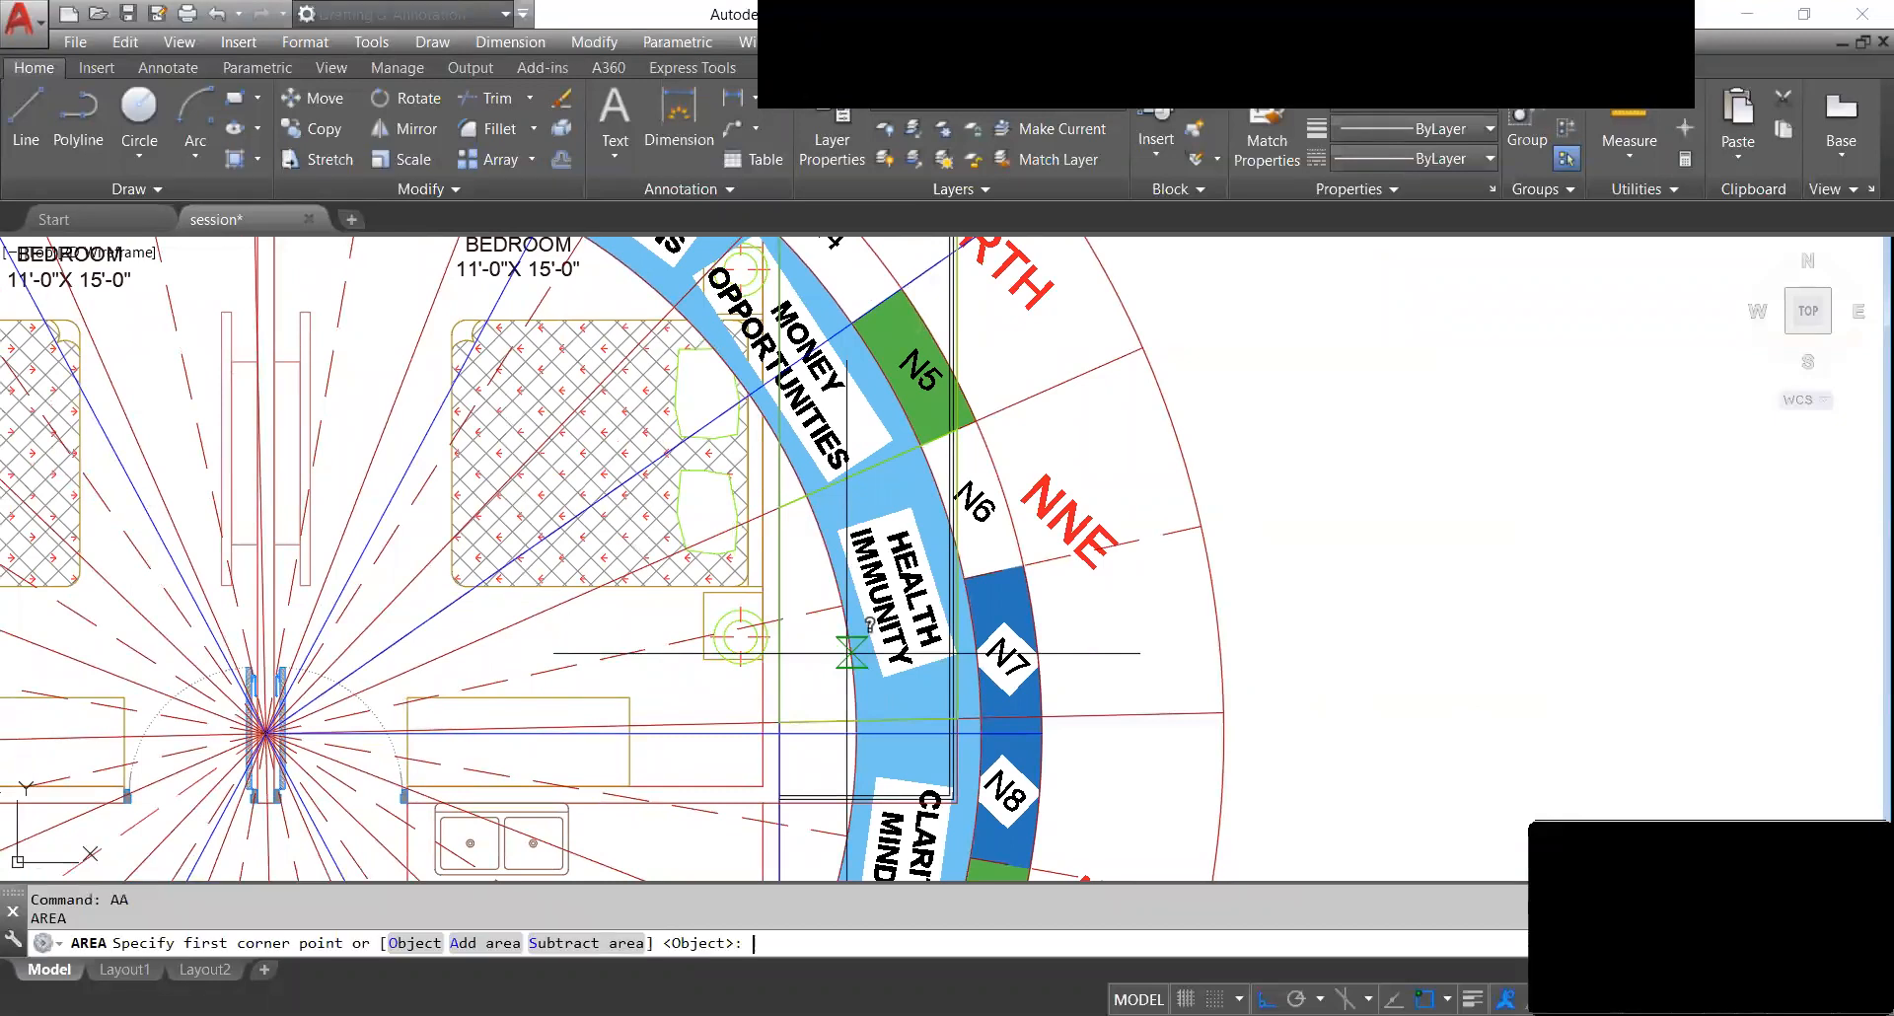
{"action": "left_click", "coordinate": [414, 943]}
{"action": "left_click", "coordinate": [790, 585]}
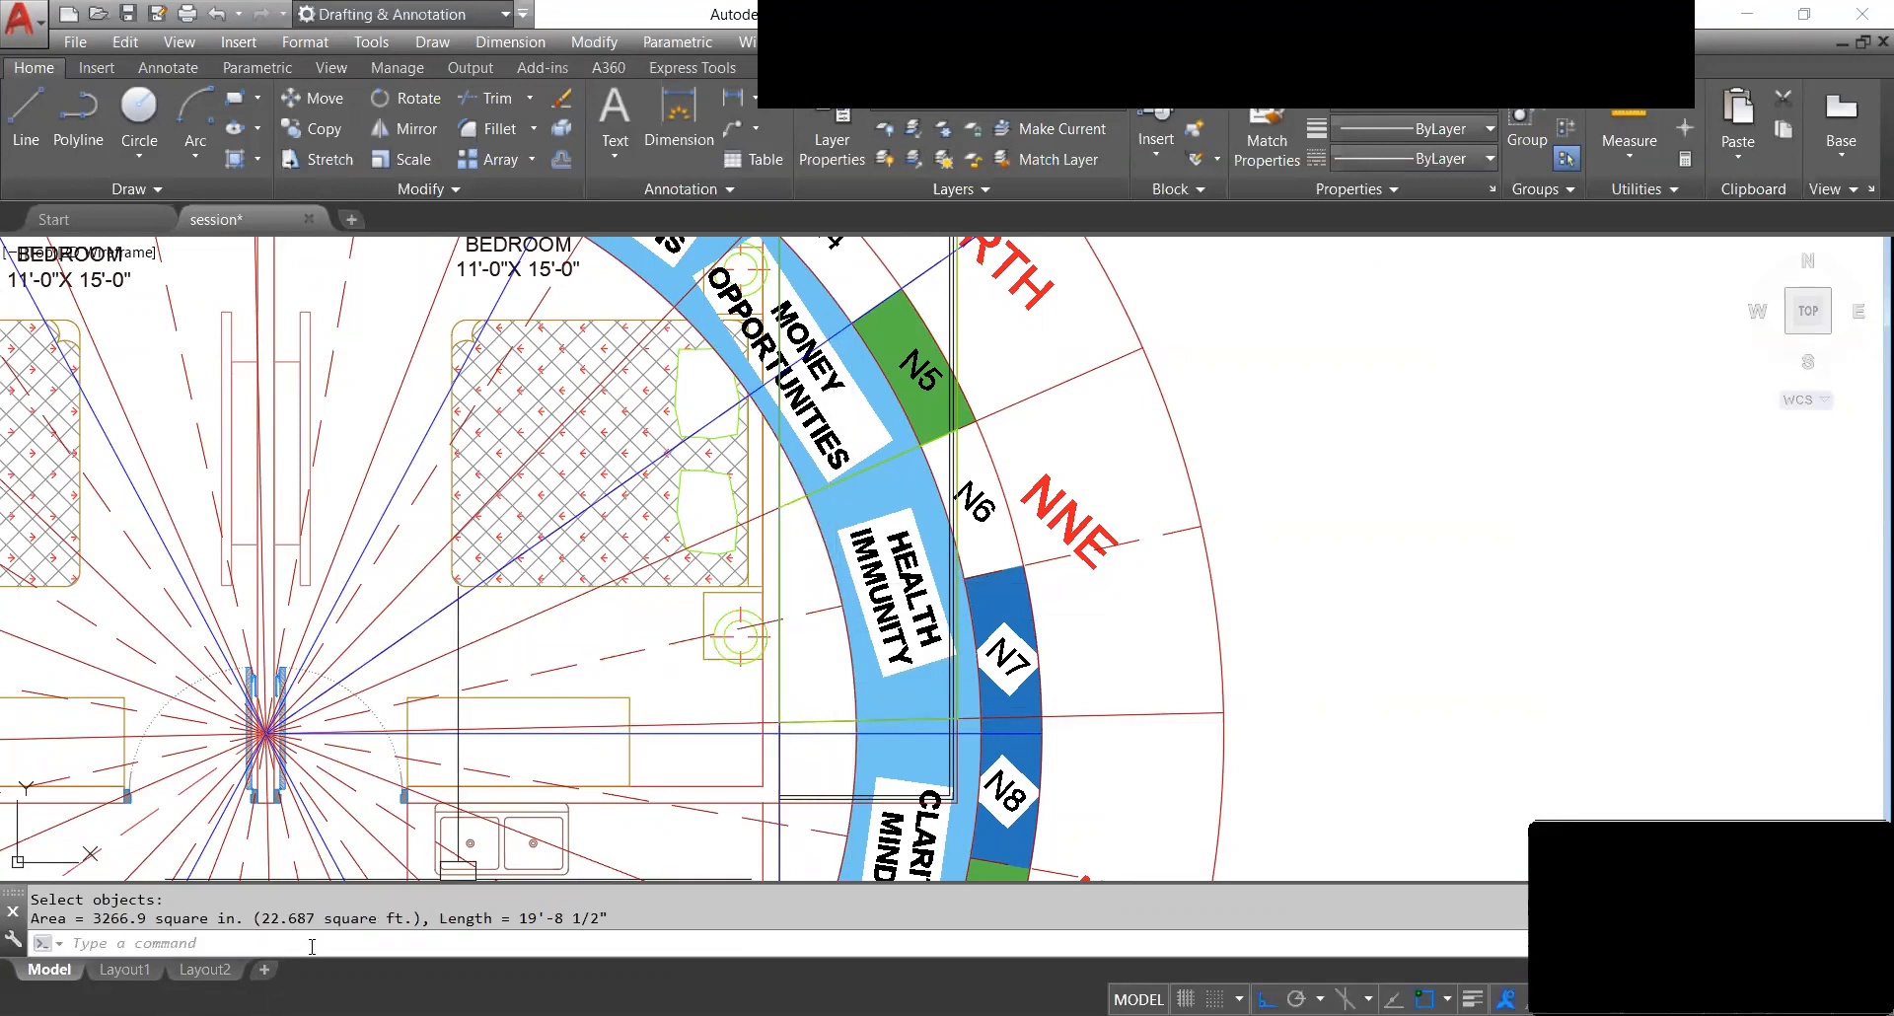
Switch to the Excel Zonal Str sheet and enter 22.68 as the ADD value for the NNE zone.
{"action": "left_click", "coordinate": [1262, 39]}
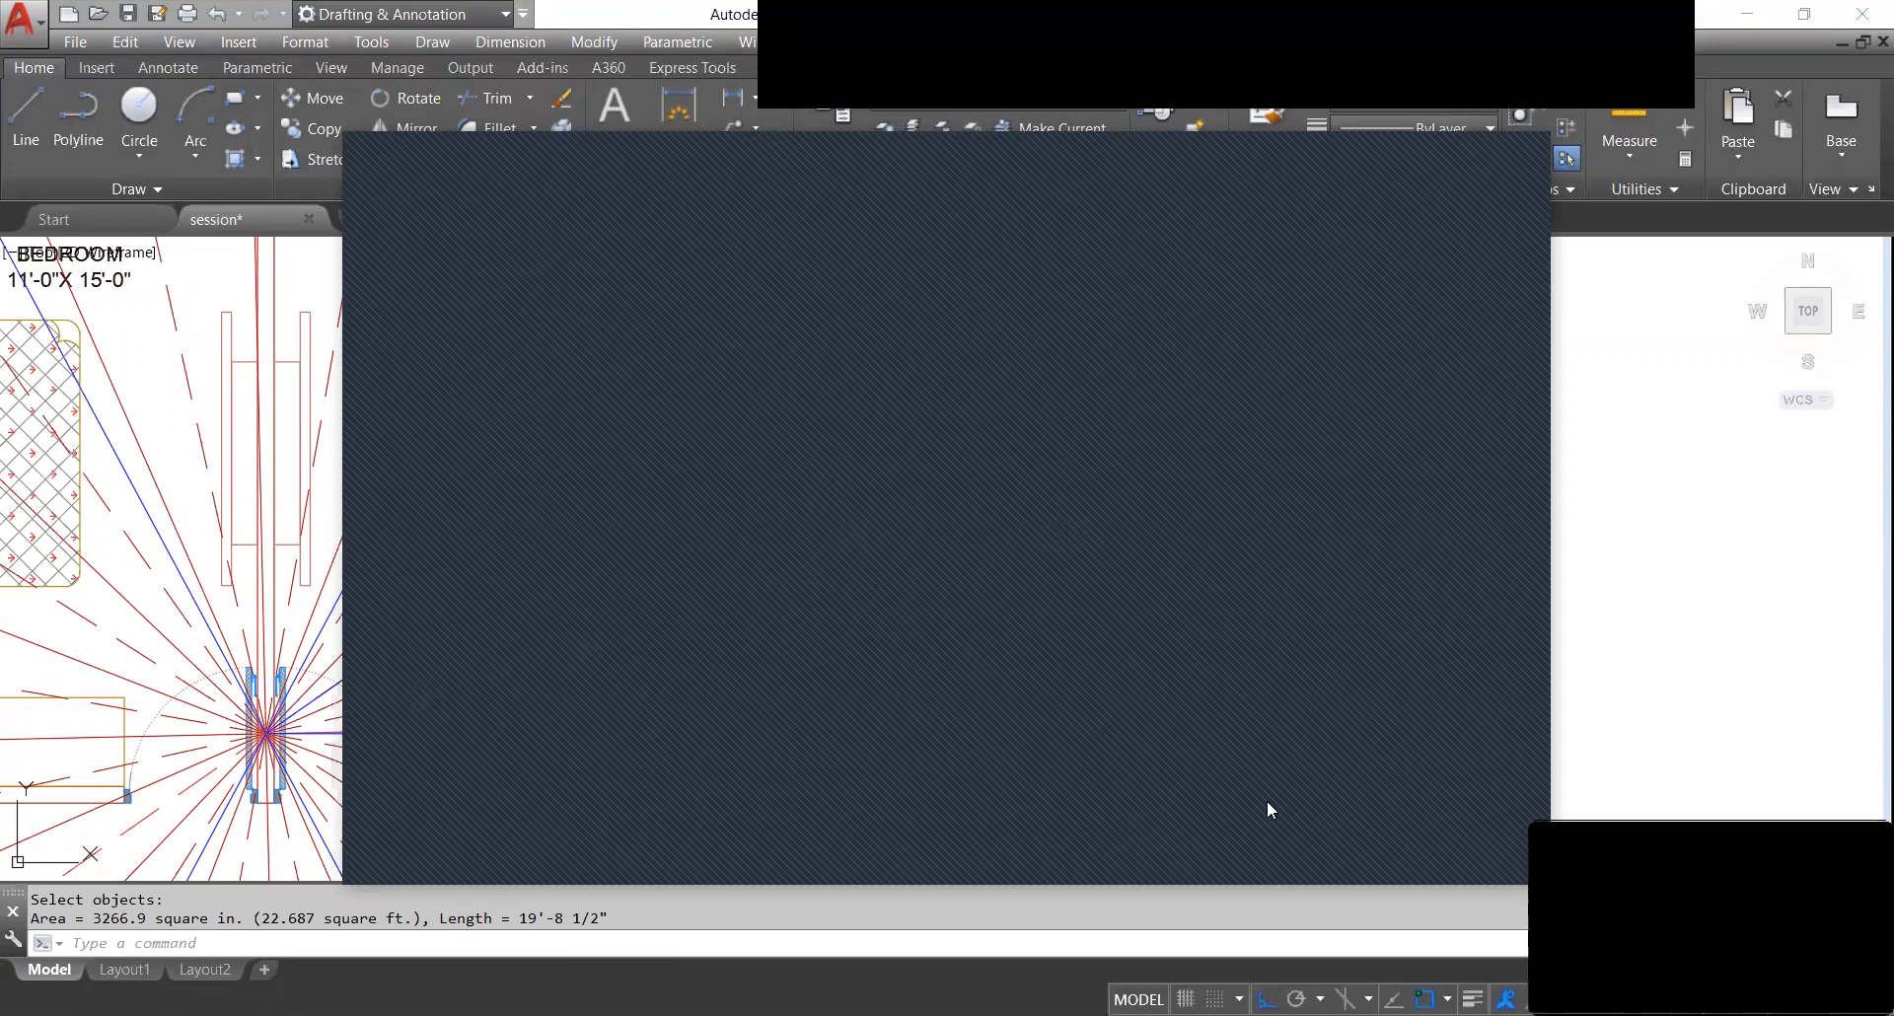
{"action": "left_click", "coordinate": [1457, 853]}
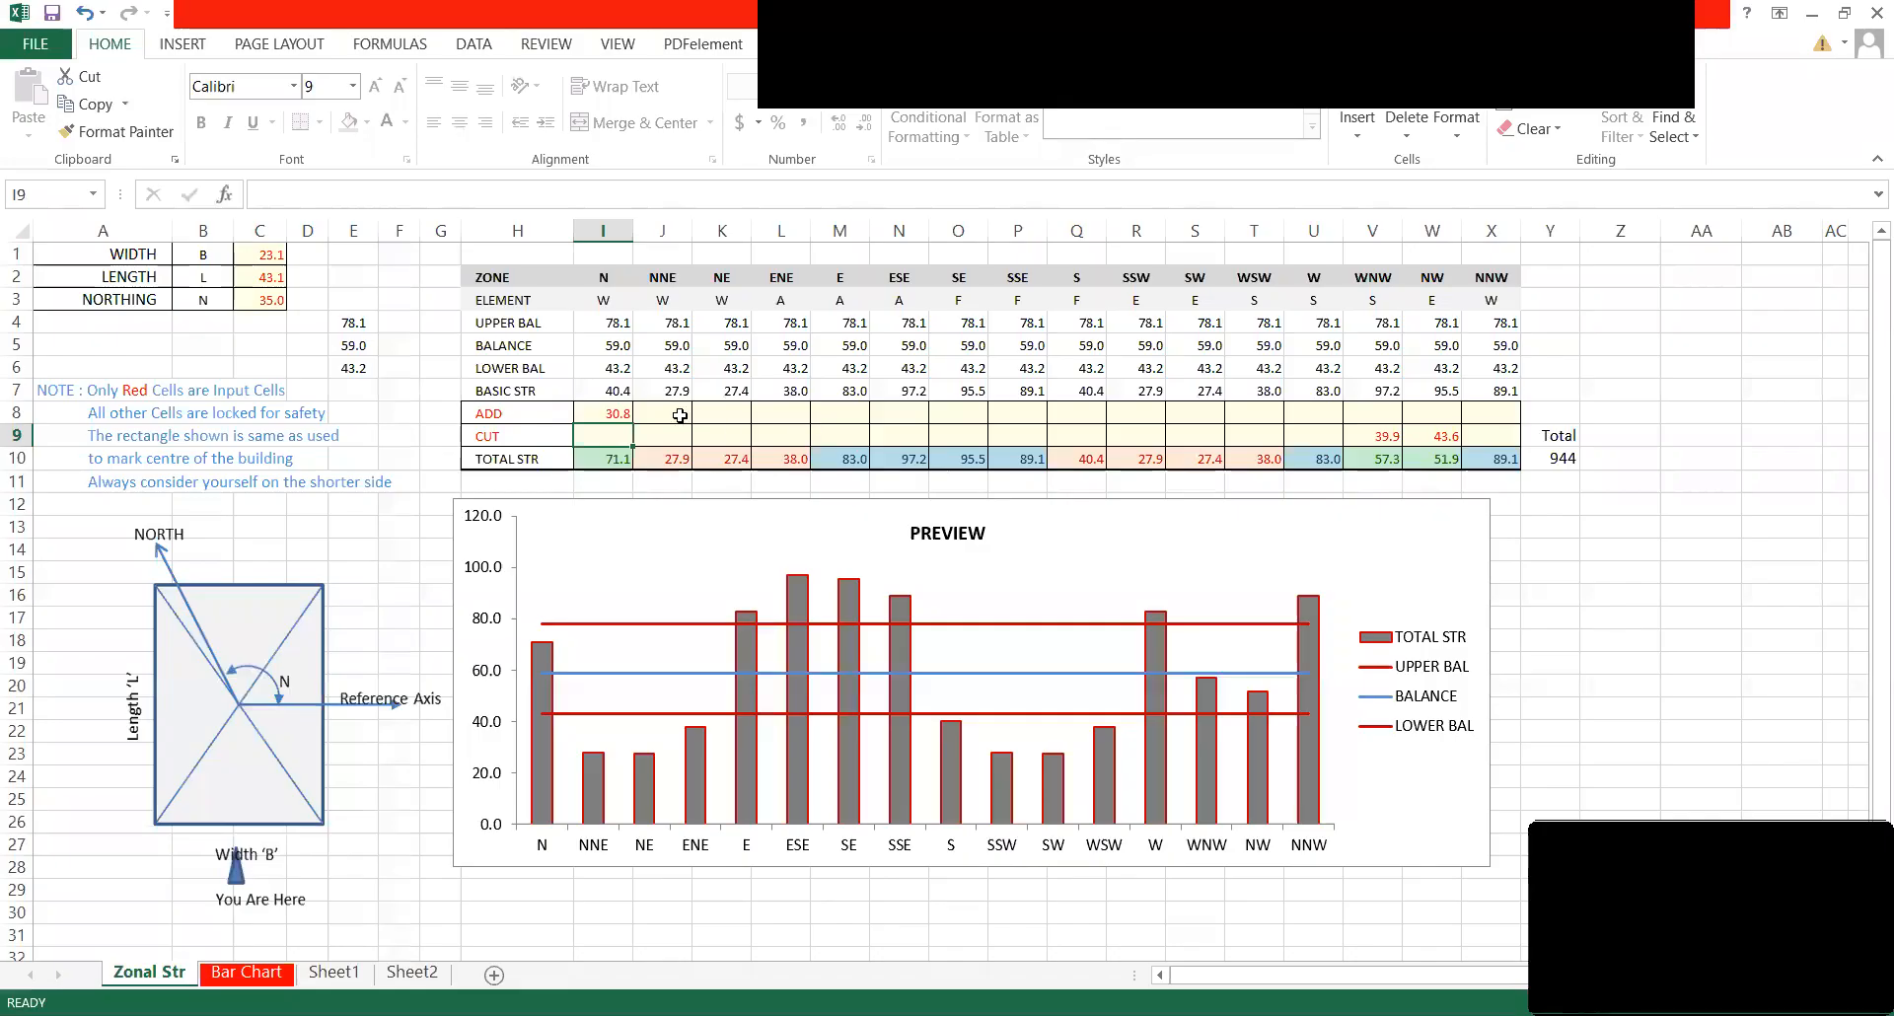
{"action": "left_click", "coordinate": [670, 420]}
{"action": "type", "text": "2"}
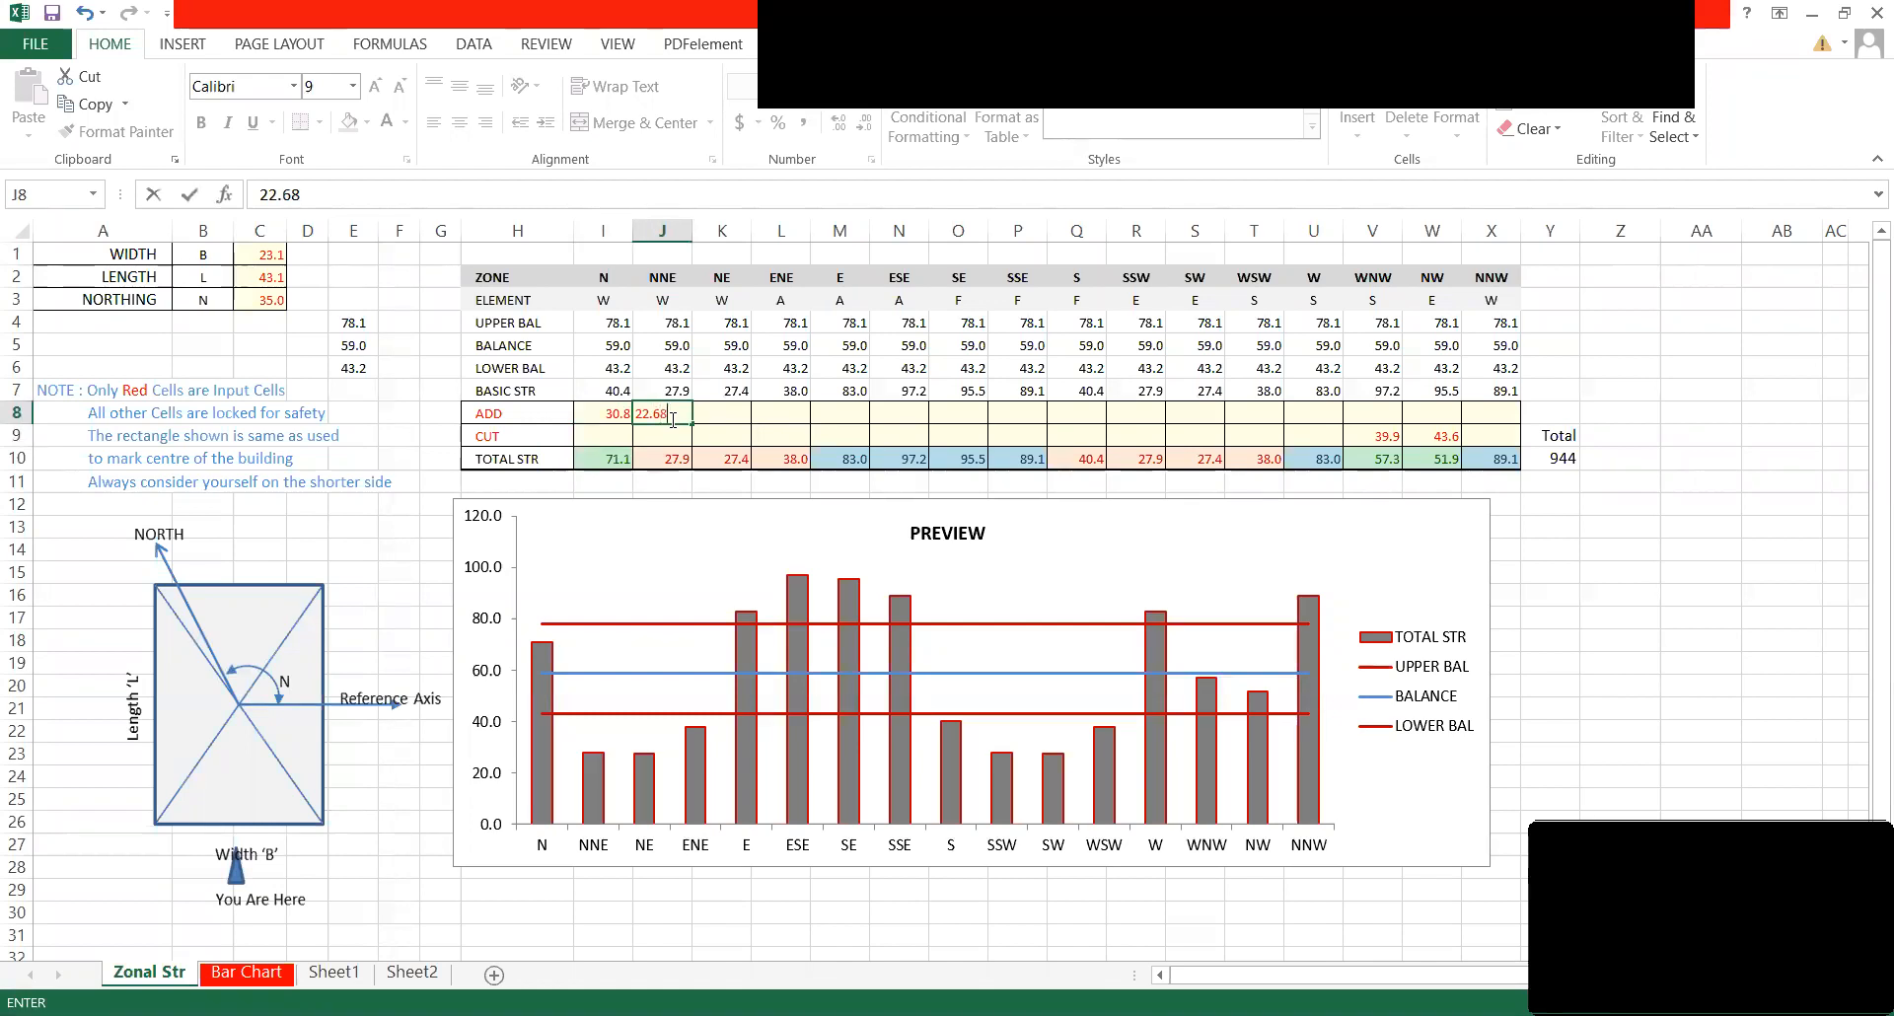
{"action": "type", "text": "2.68"}
{"action": "key", "text": "Return"}
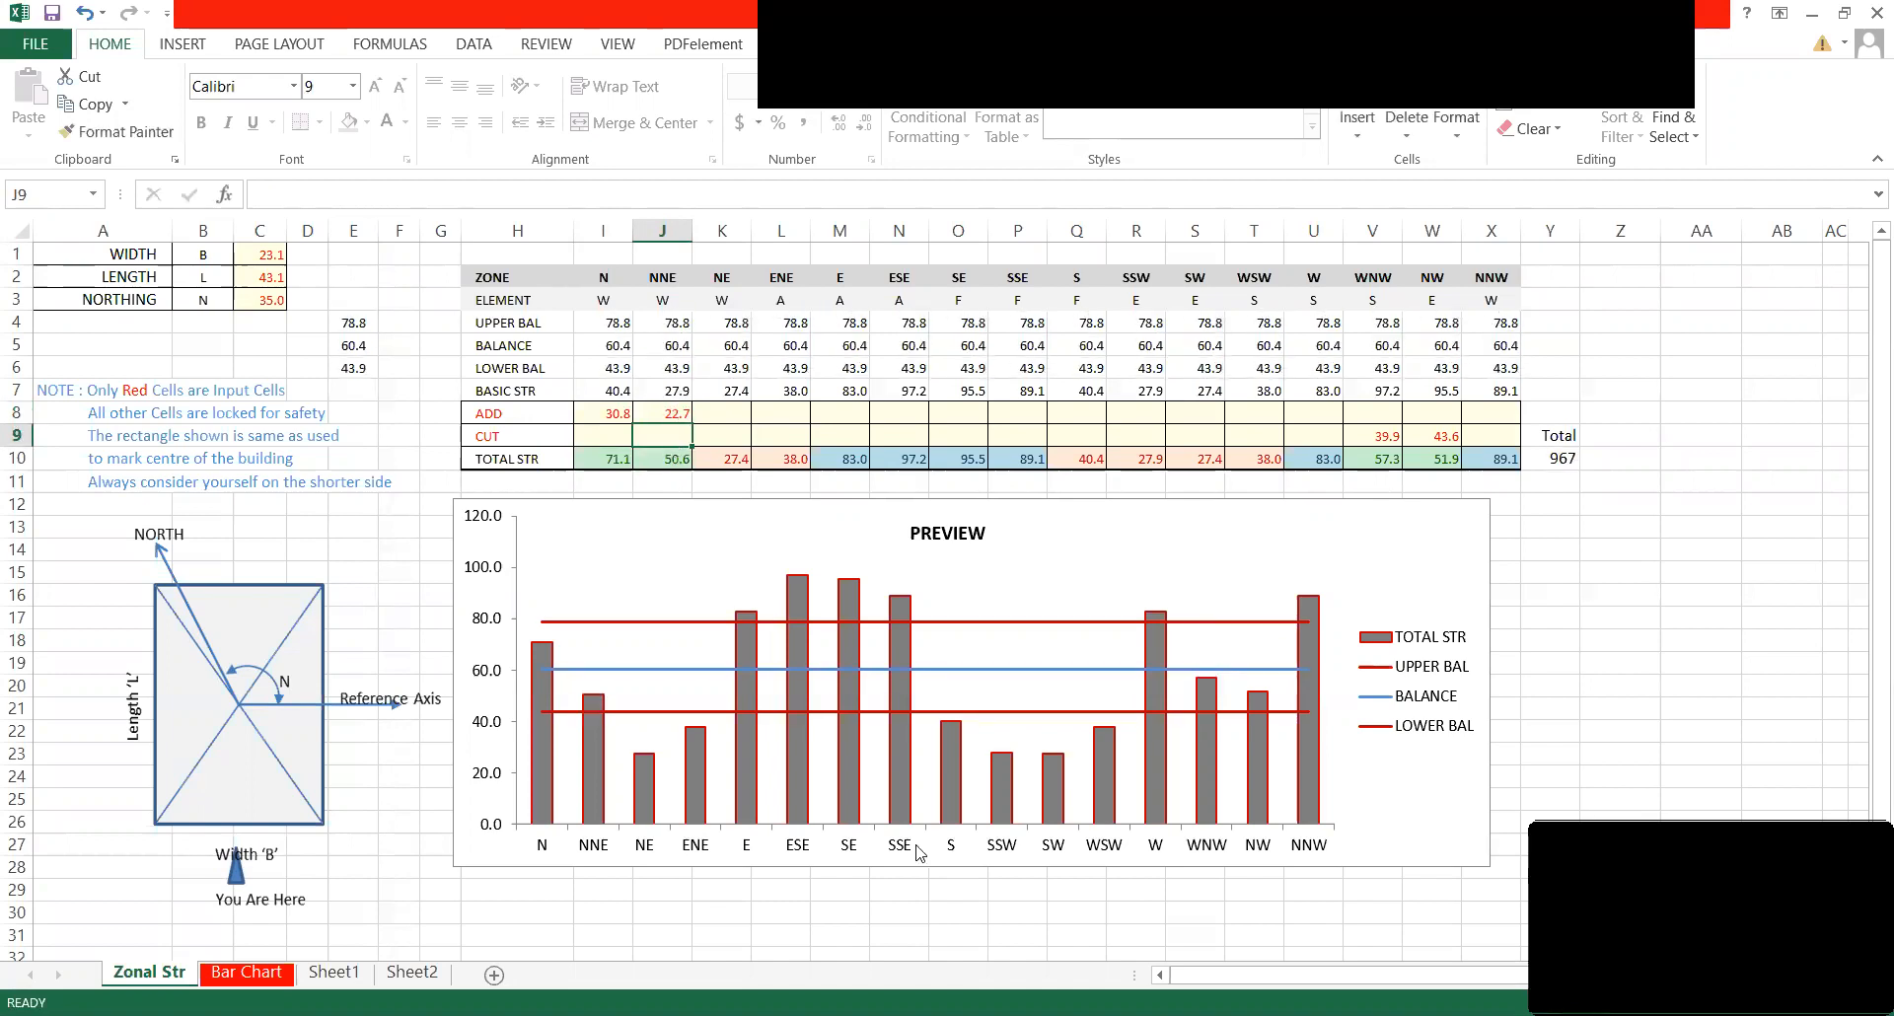
Switch to AutoCAD and trace the NE part of the extension with a polyline along its lower corners and the NNE/NE zone line.
{"action": "key", "text": "alt+Tab"}
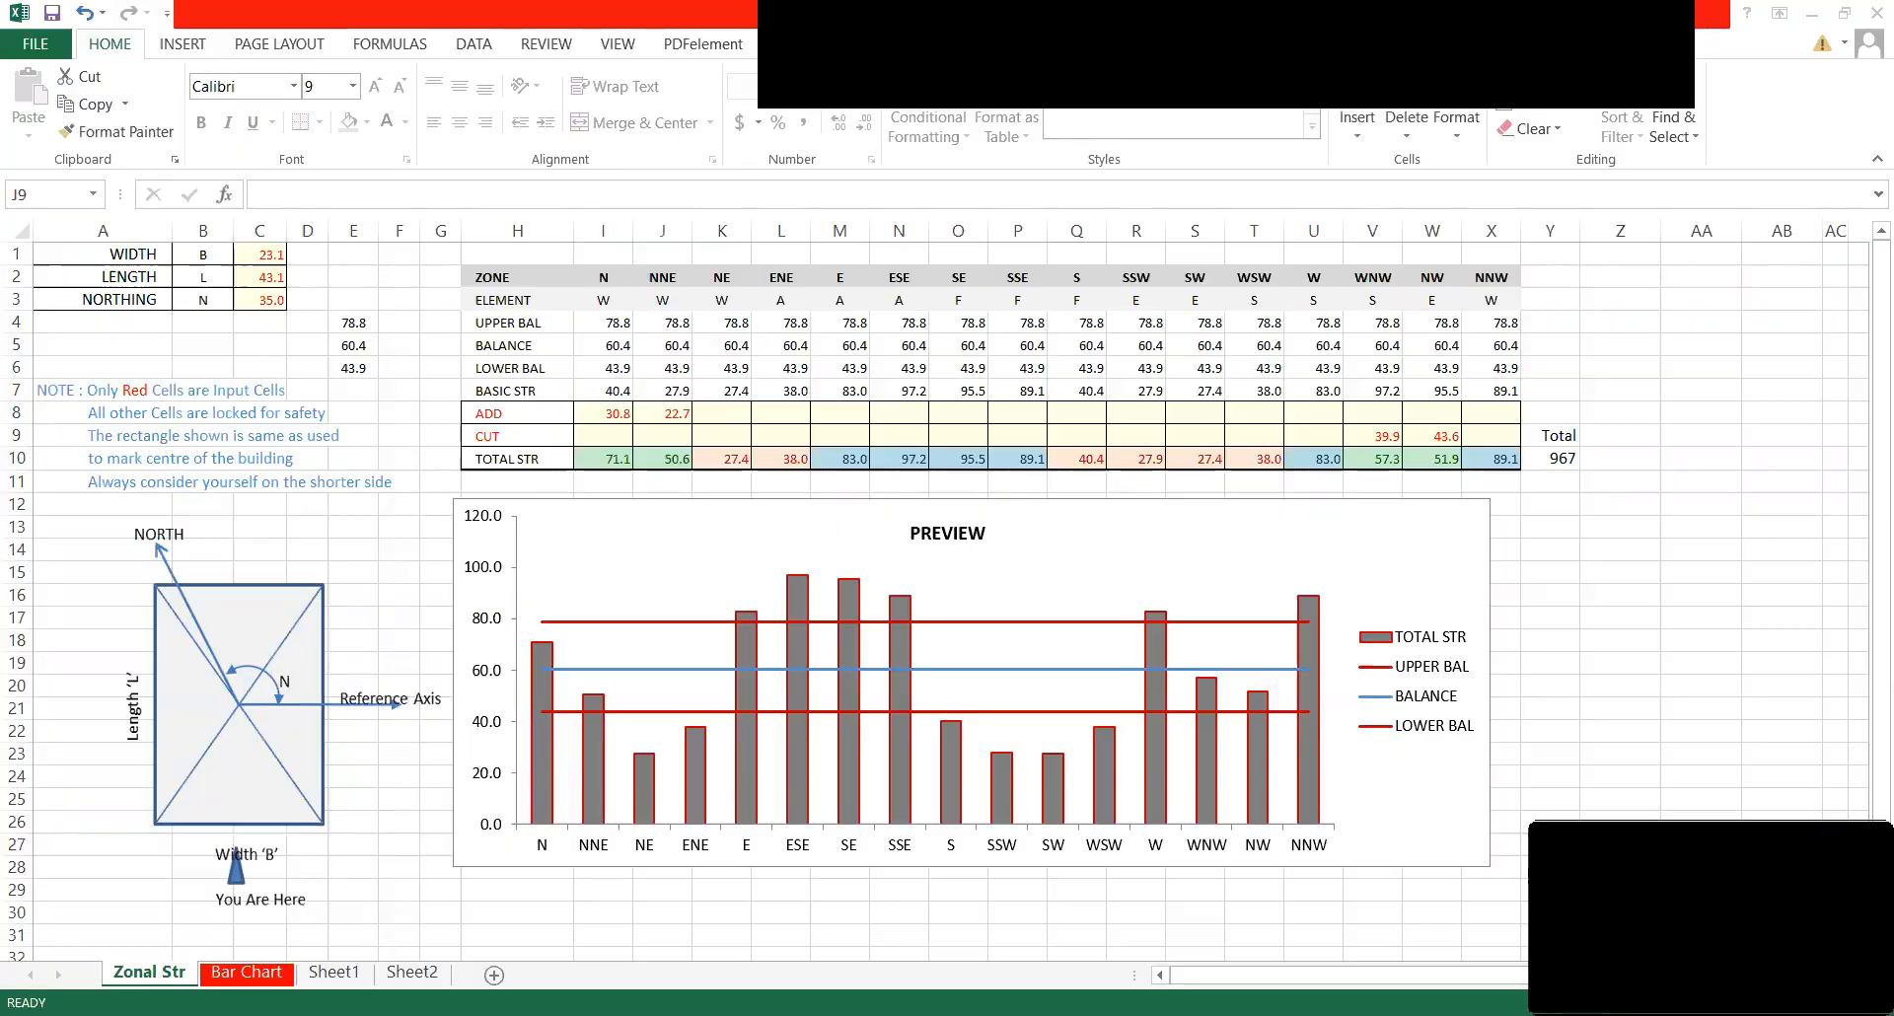
{"action": "key", "text": "alt+Tab"}
{"action": "scroll", "coordinate": [981, 466], "scroll_direction": "down", "scroll_amount": 1}
{"action": "scroll", "coordinate": [931, 572], "scroll_direction": "up", "scroll_amount": 1}
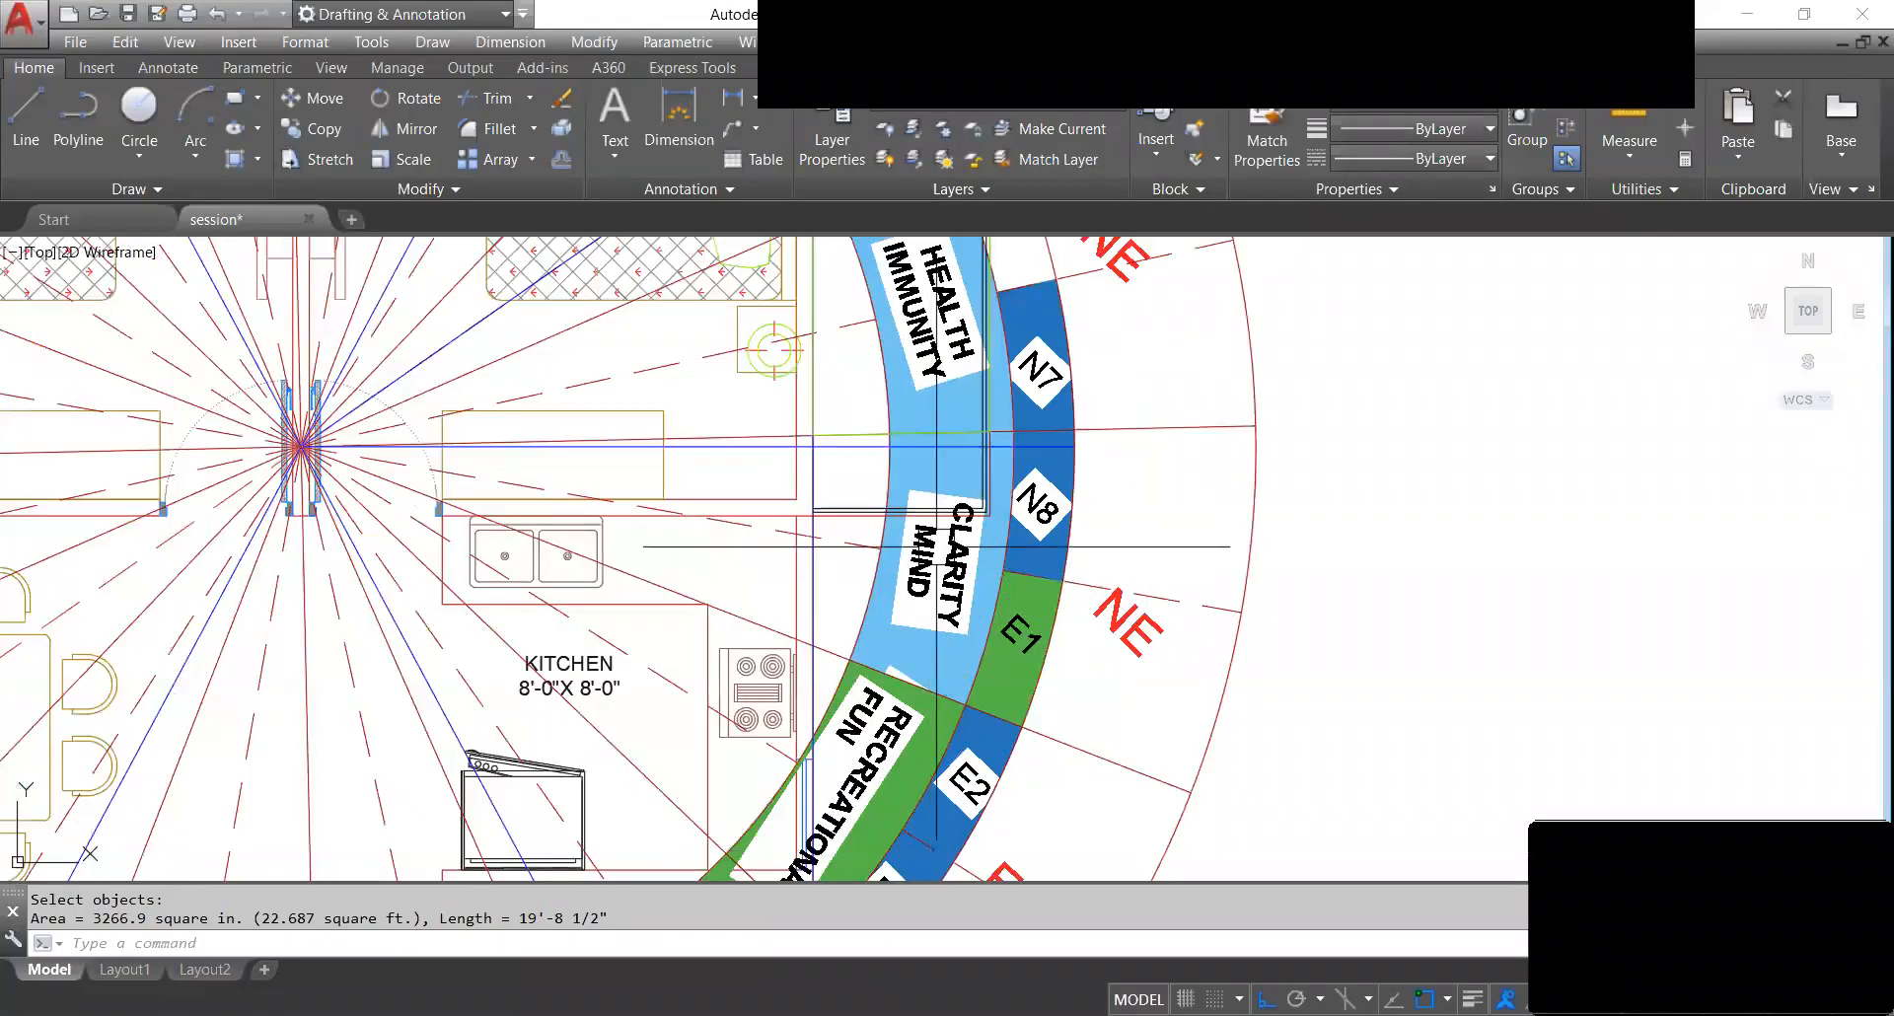
{"action": "type", "text": "pl"}
{"action": "key", "text": "Return"}
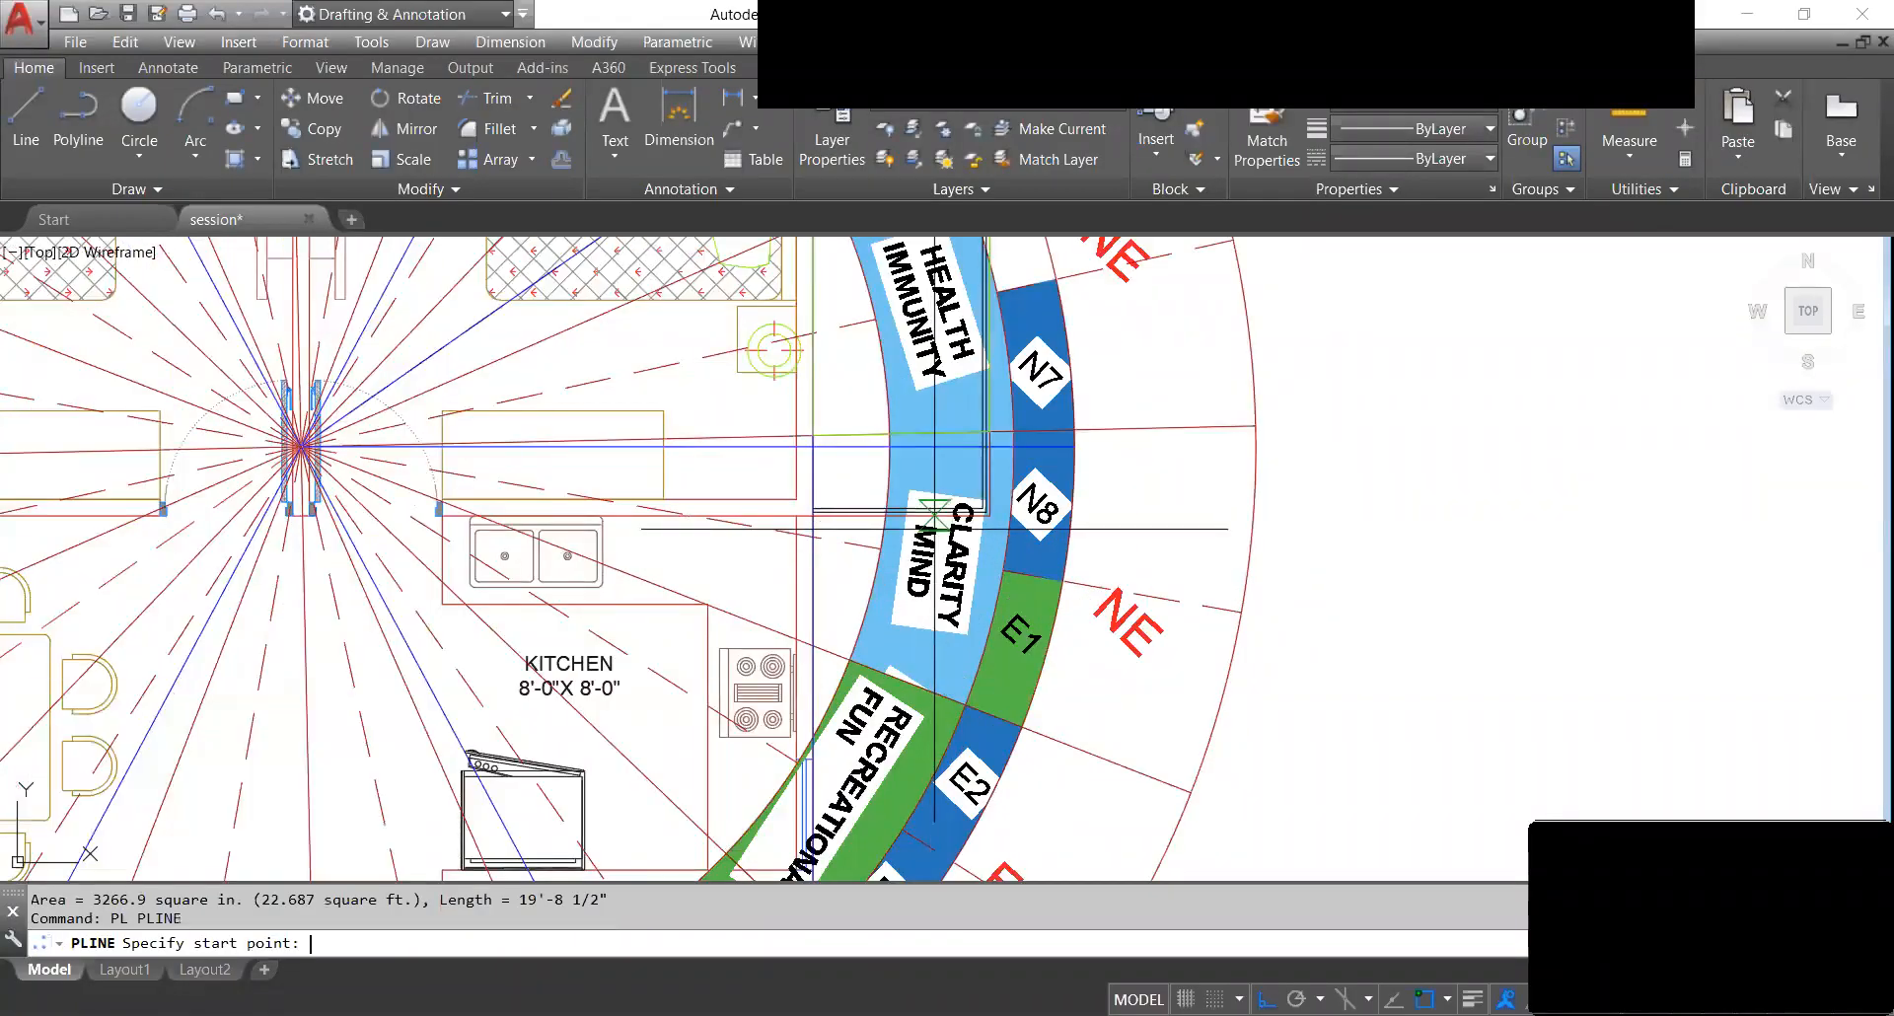
{"action": "scroll", "coordinate": [833, 427], "scroll_direction": "up", "scroll_amount": 4}
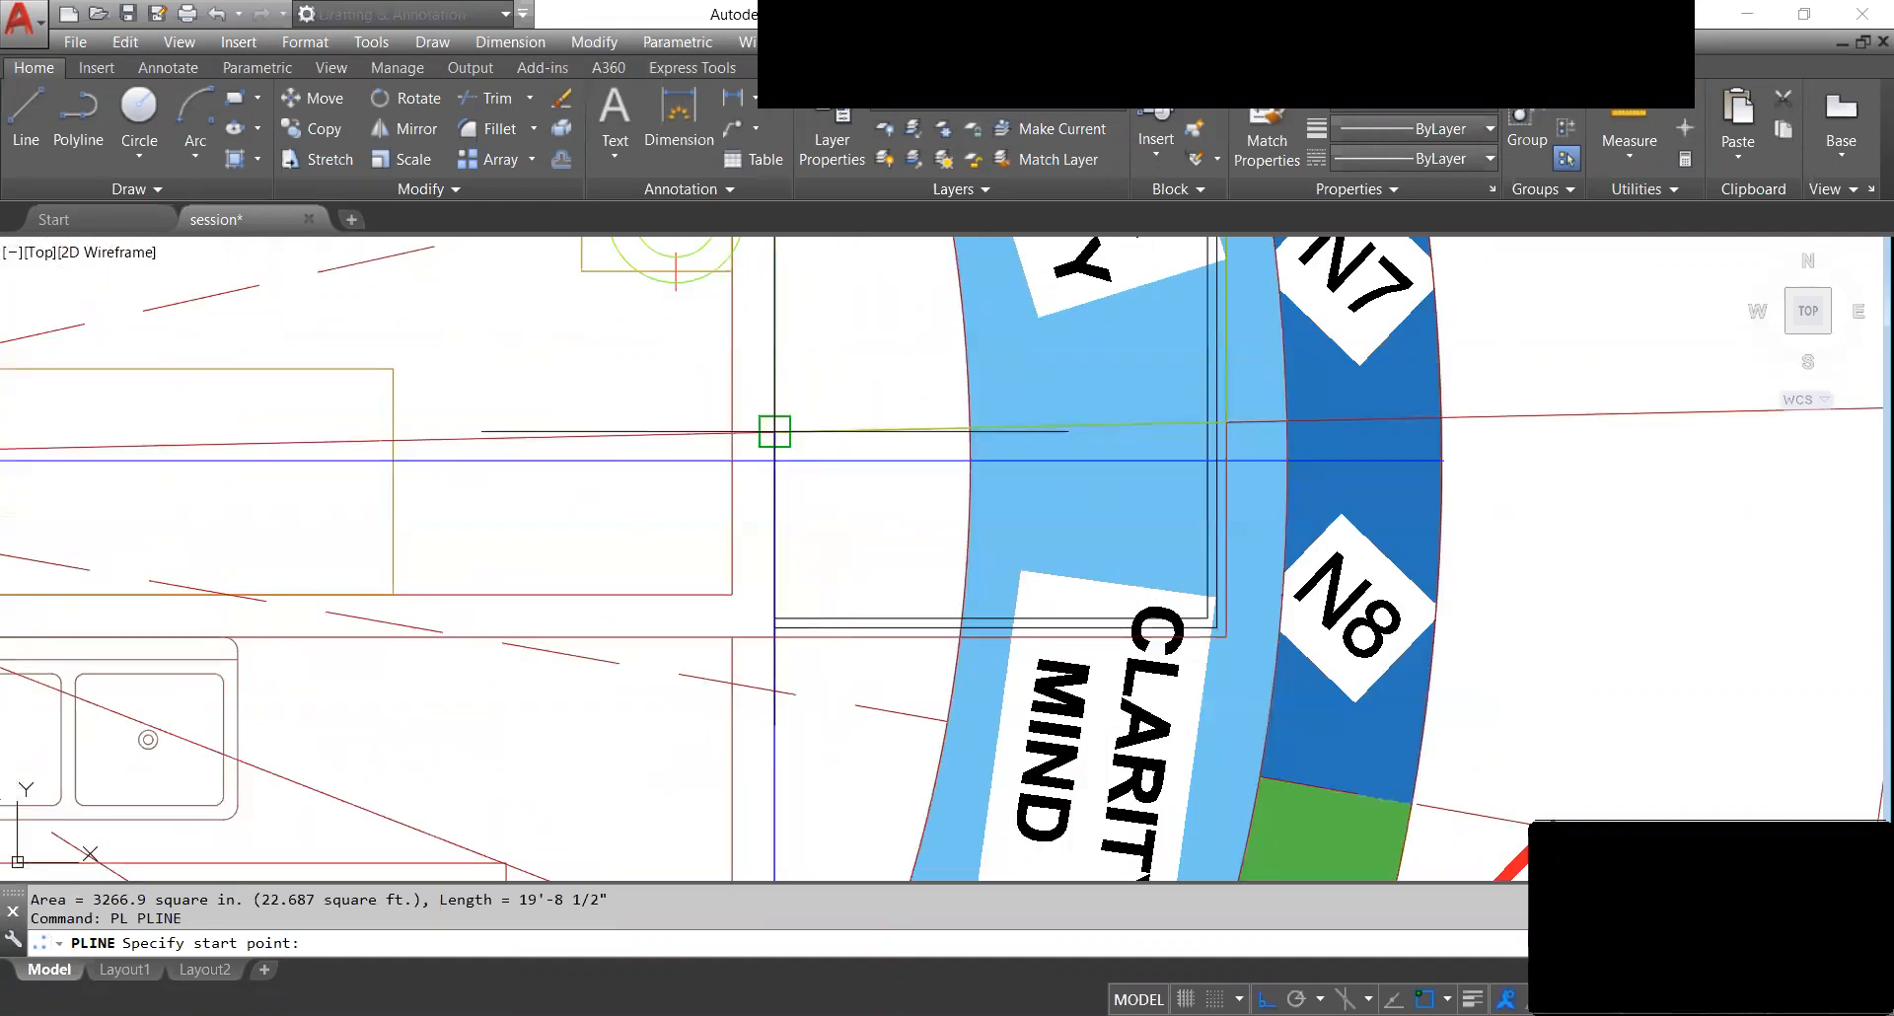
{"action": "left_click", "coordinate": [774, 634]}
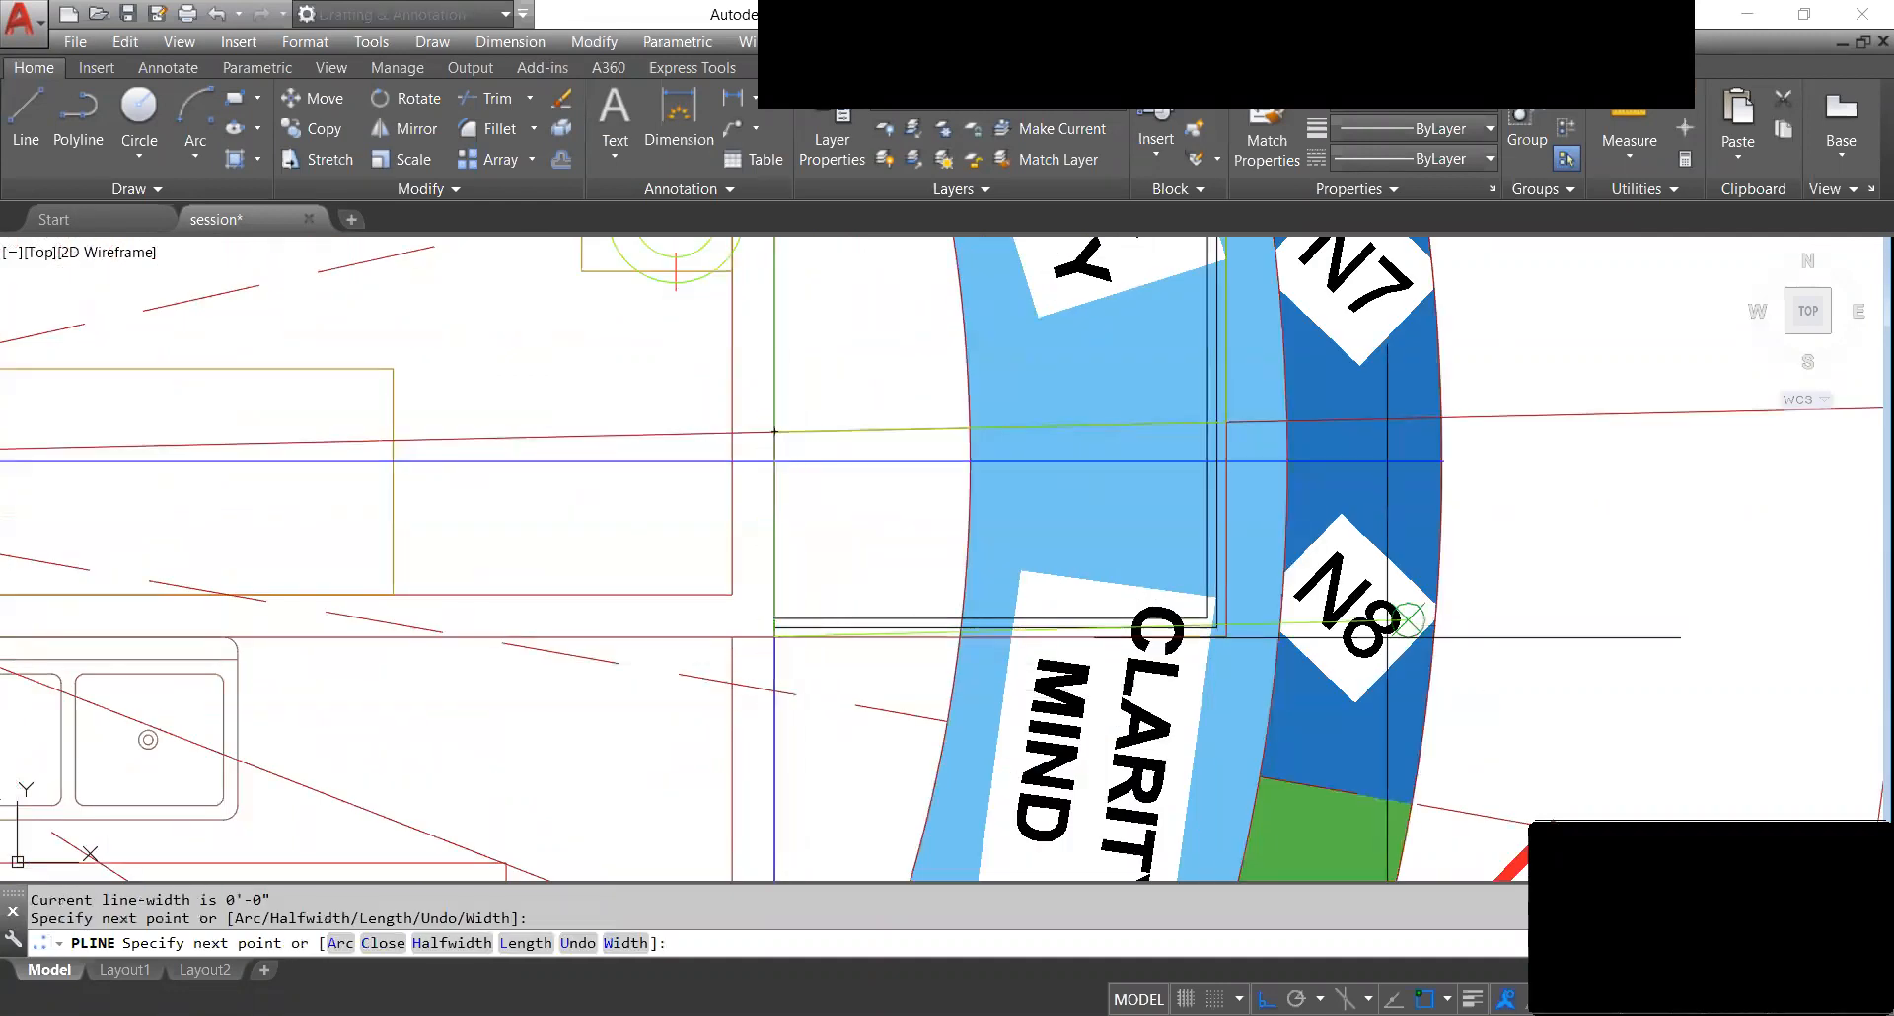
{"action": "left_click", "coordinate": [1225, 634]}
{"action": "scroll", "coordinate": [1226, 424], "scroll_direction": "down", "scroll_amount": 2}
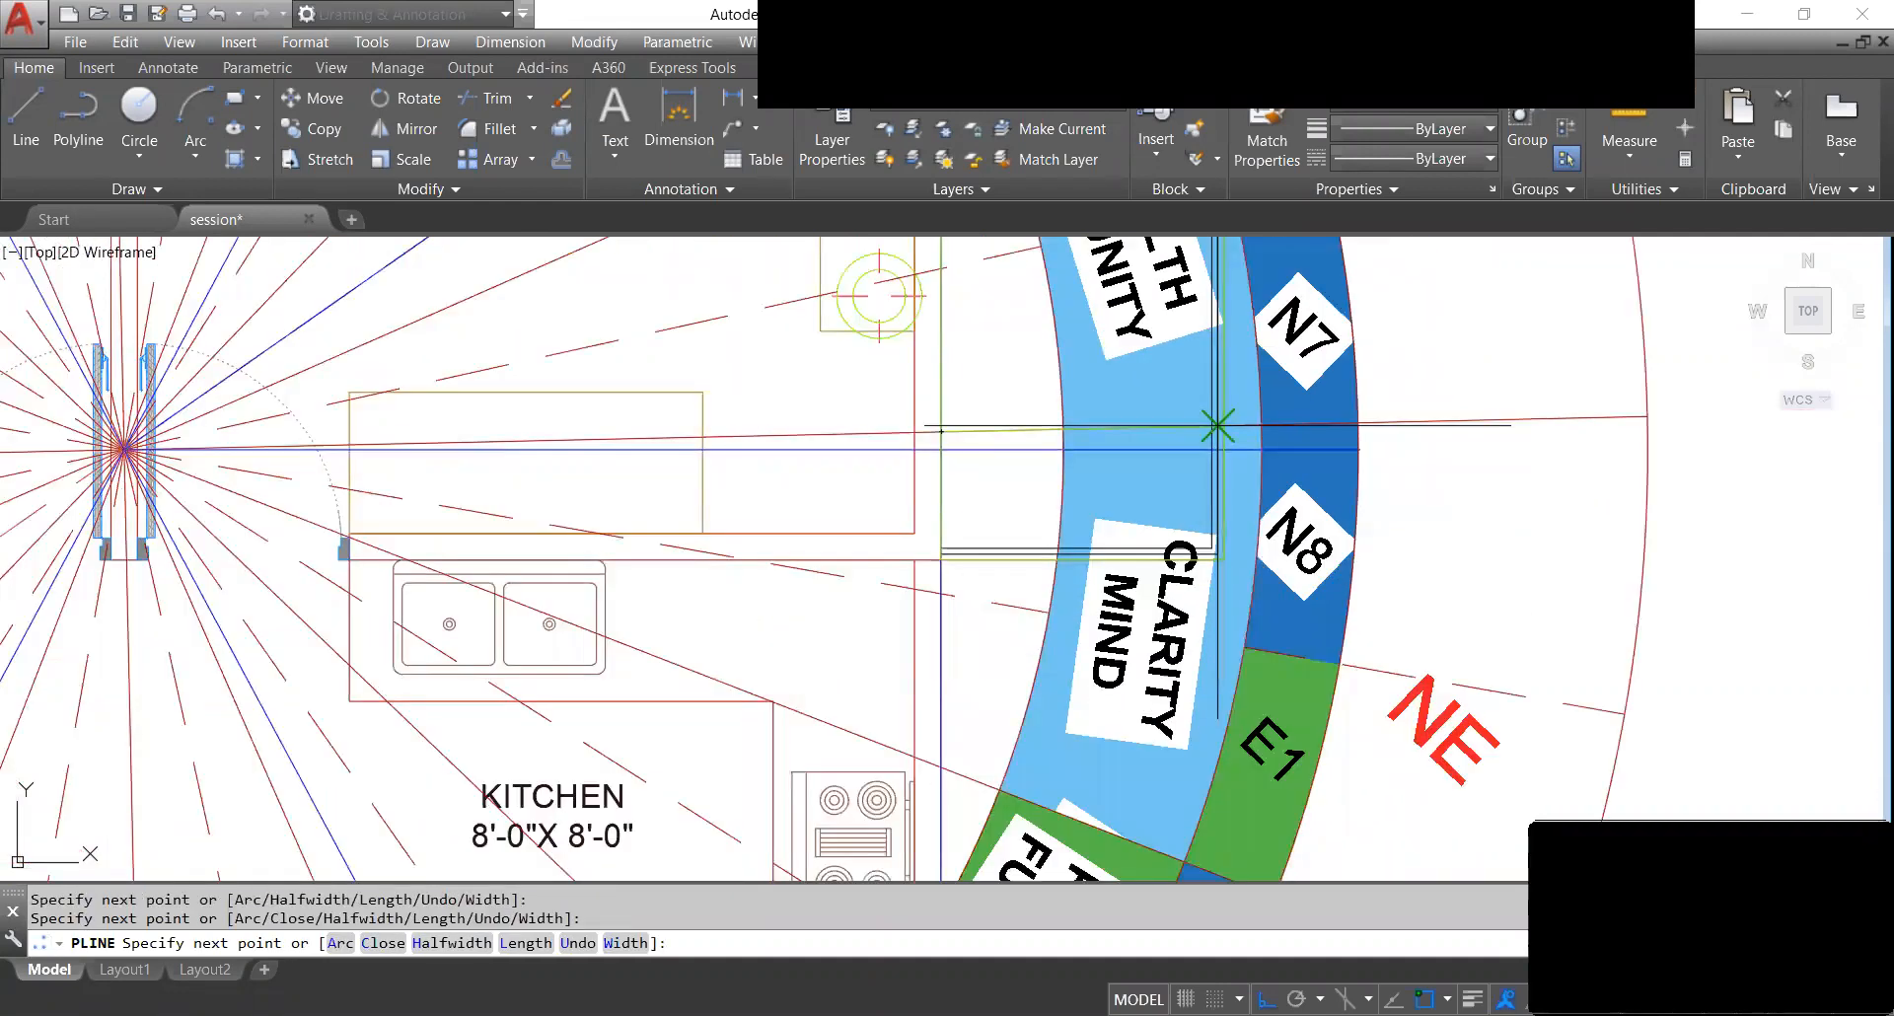
{"action": "scroll", "coordinate": [1217, 425], "scroll_direction": "up", "scroll_amount": 4}
{"action": "scroll", "coordinate": [1223, 424], "scroll_direction": "up", "scroll_amount": 2}
{"action": "left_click", "coordinate": [1235, 409]}
{"action": "scroll", "coordinate": [1027, 411], "scroll_direction": "down", "scroll_amount": 4}
{"action": "scroll", "coordinate": [825, 442], "scroll_direction": "up", "scroll_amount": 4}
{"action": "left_click", "coordinate": [826, 442]}
{"action": "key", "text": "Escape"}
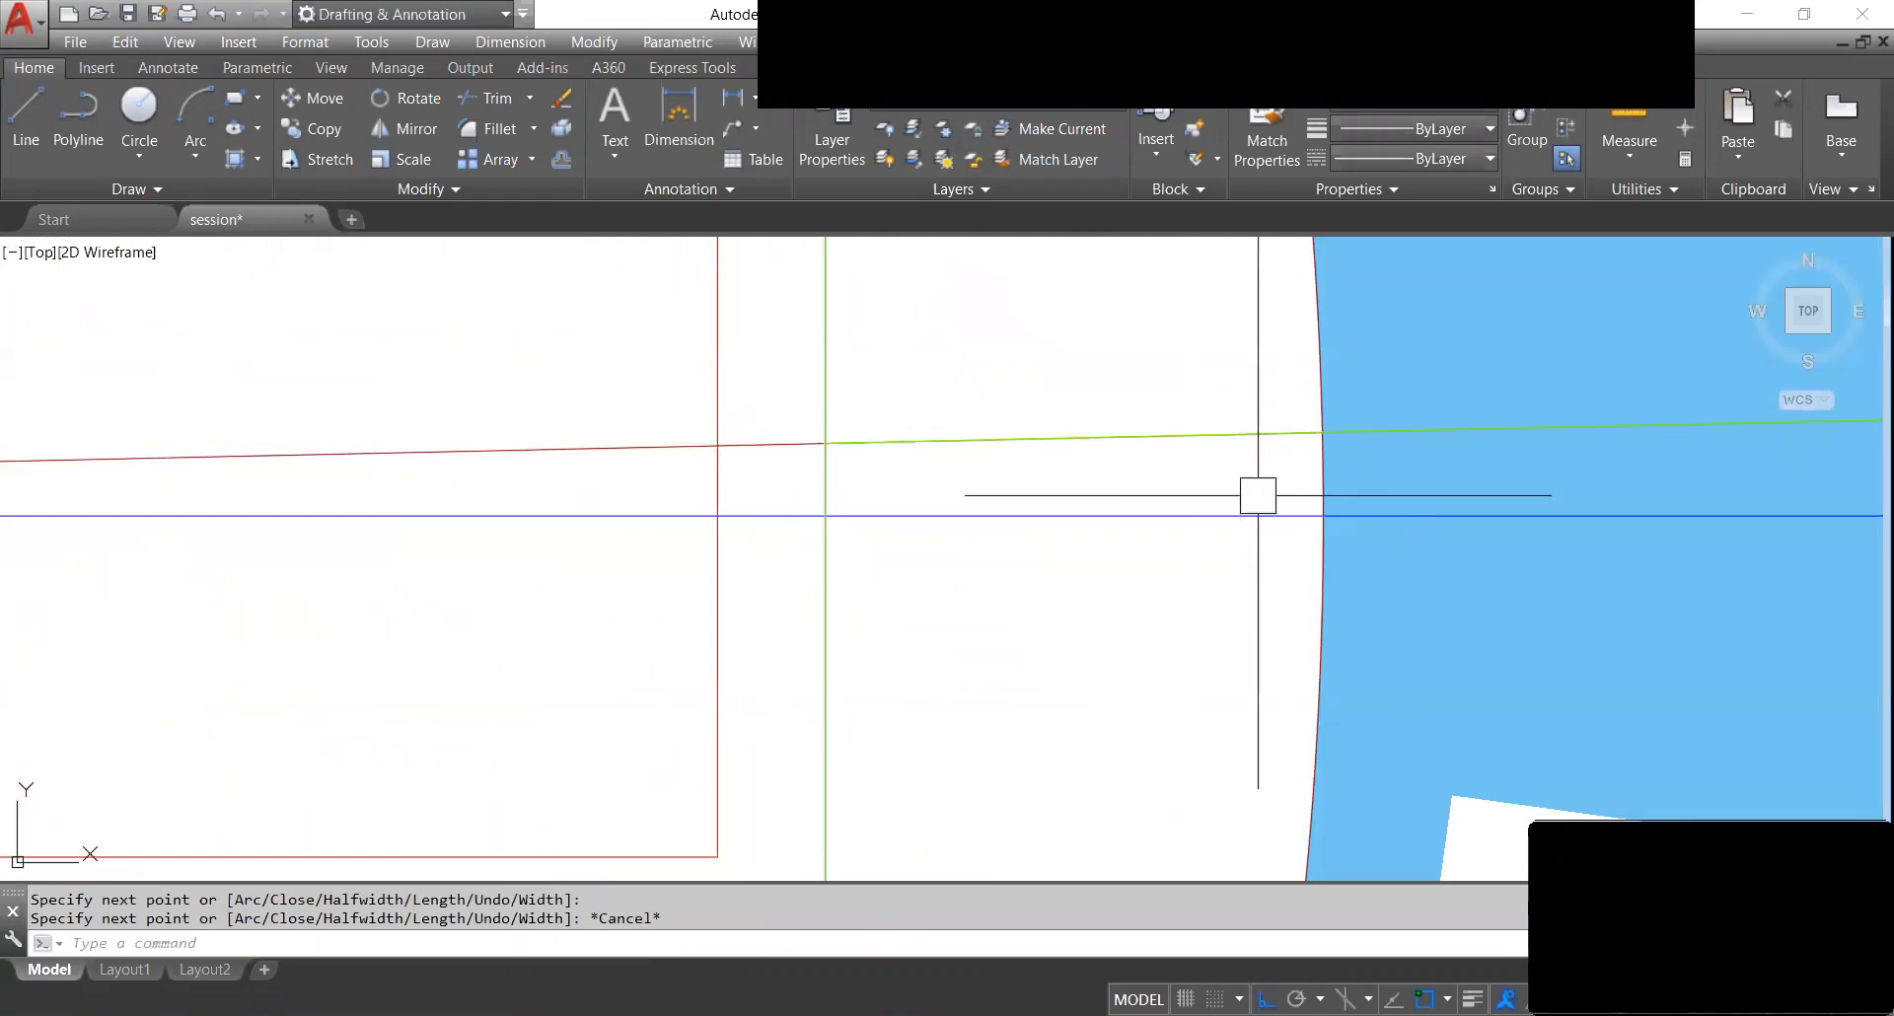
Select the NE extension polyline to check its extent, and clear the selection.
{"action": "scroll", "coordinate": [1421, 158], "scroll_direction": "down", "scroll_amount": 1}
{"action": "scroll", "coordinate": [1170, 481], "scroll_direction": "down", "scroll_amount": 4}
{"action": "scroll", "coordinate": [1105, 493], "scroll_direction": "up", "scroll_amount": 4}
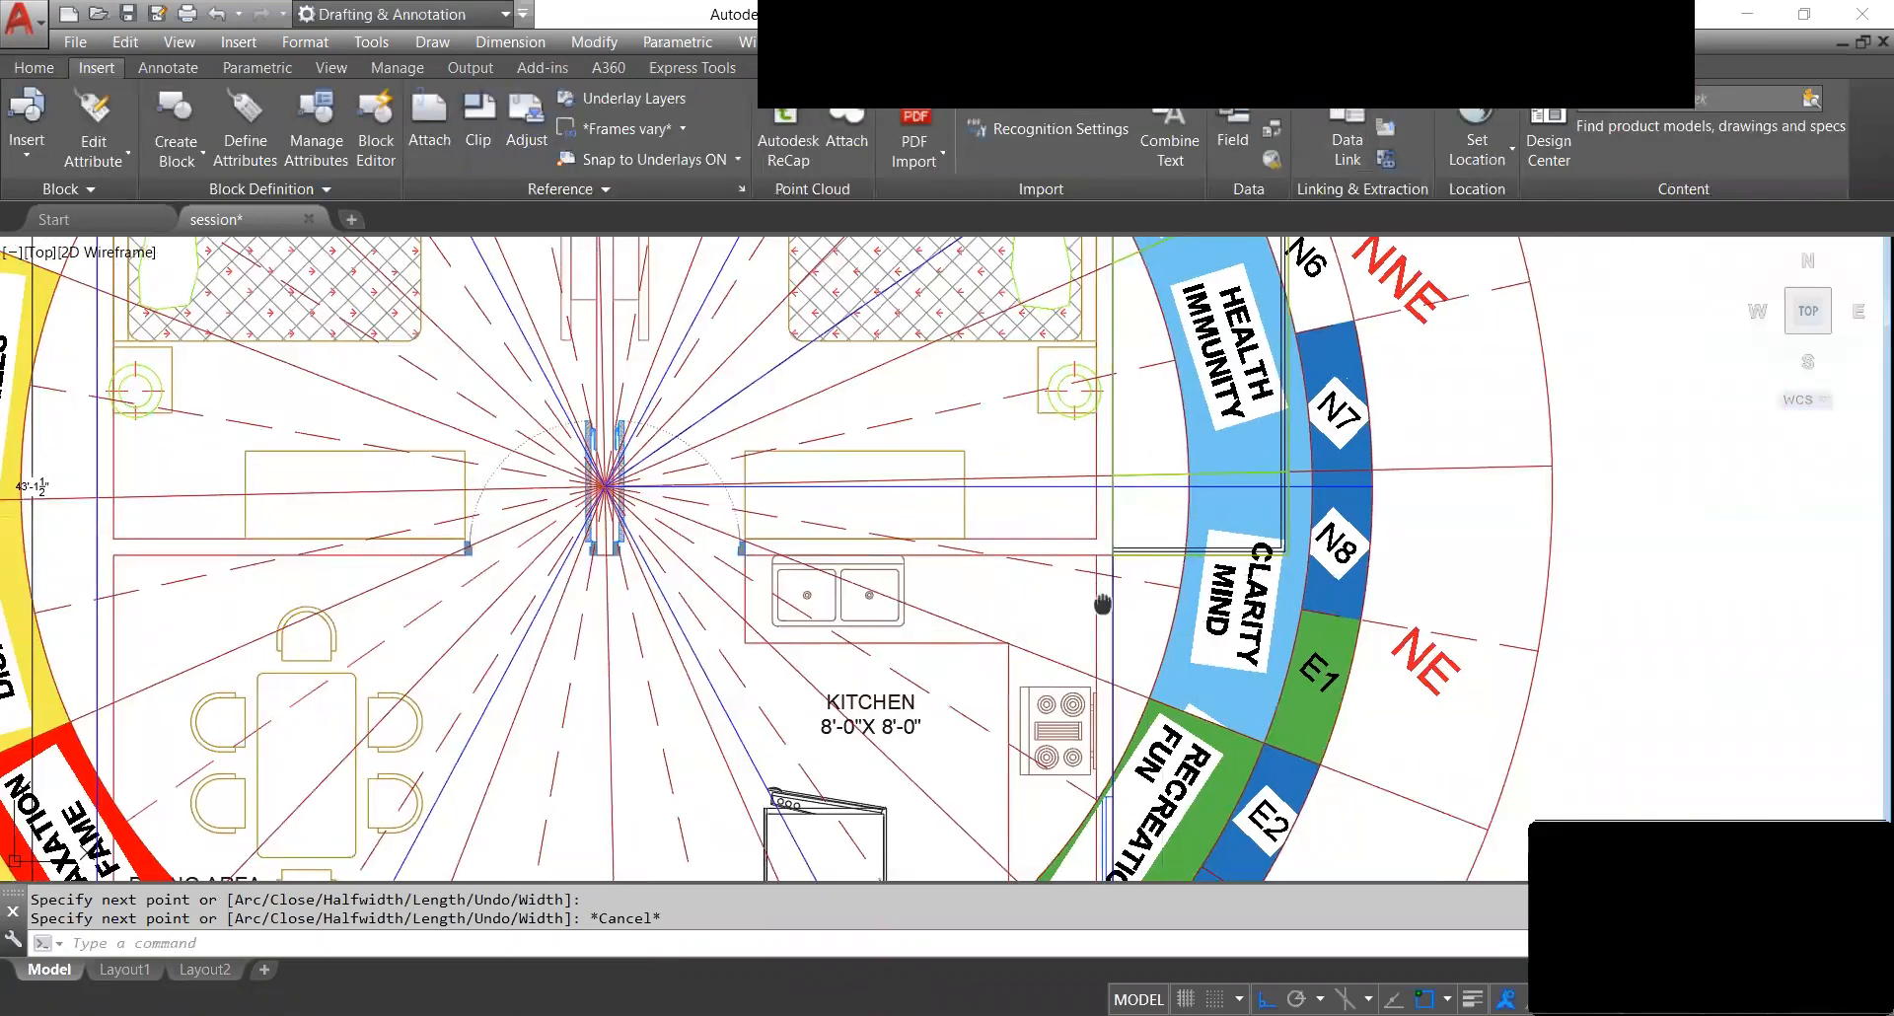
{"action": "left_click", "coordinate": [1039, 496]}
{"action": "scroll", "coordinate": [1176, 481], "scroll_direction": "down", "scroll_amount": 4}
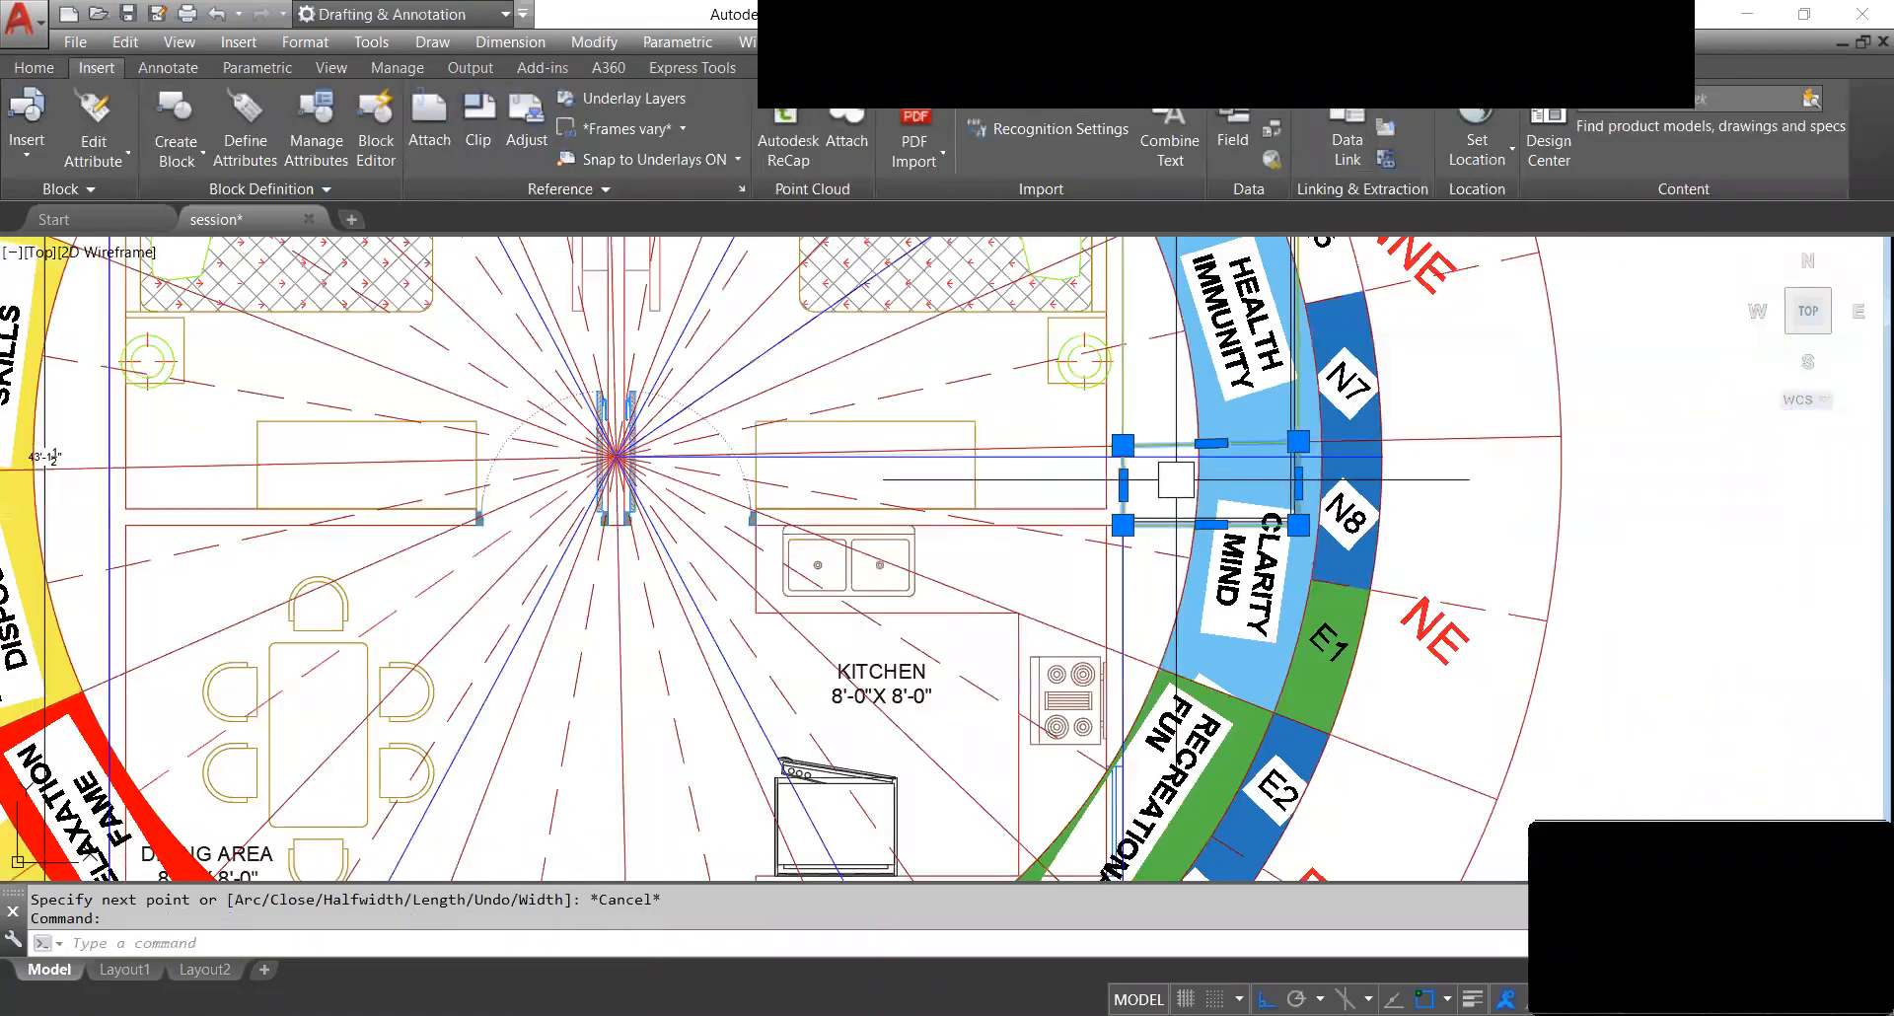
{"action": "key", "text": "Escape"}
{"action": "scroll", "coordinate": [1142, 485], "scroll_direction": "up", "scroll_amount": 4}
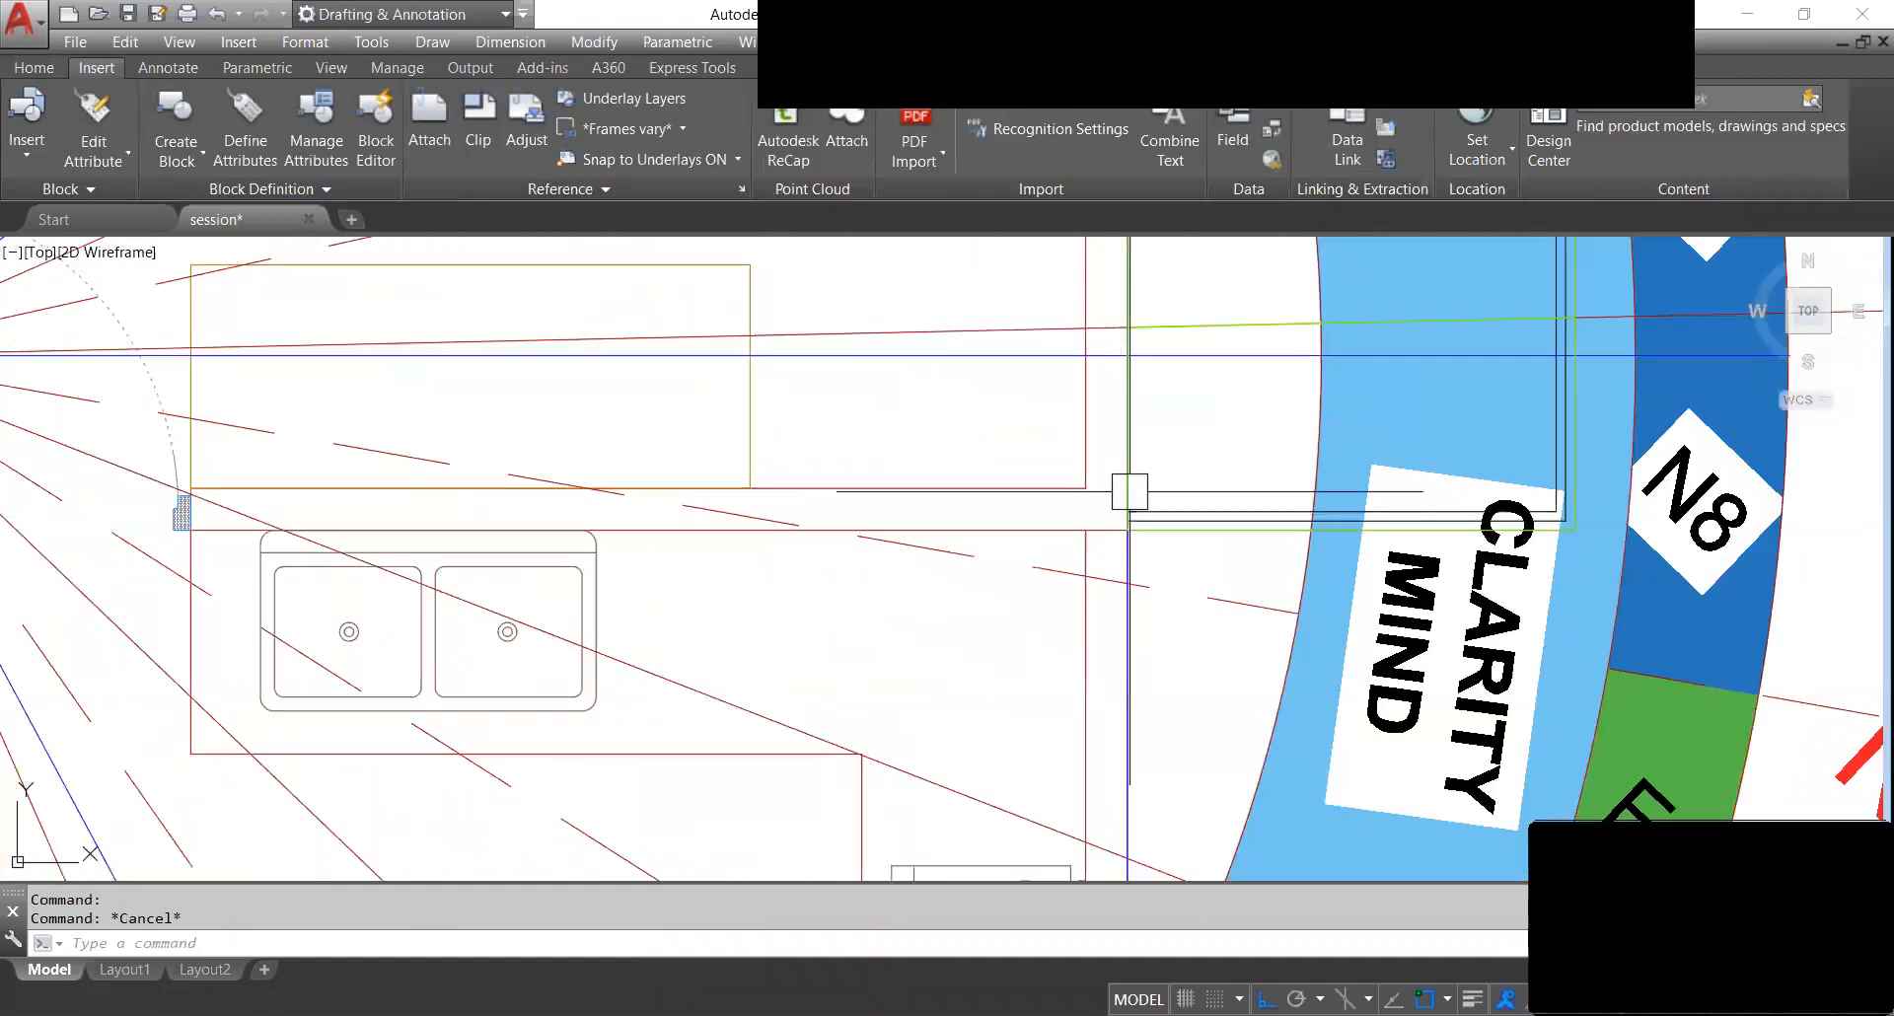
Measure the area of the NE extension polyline as an object.
{"action": "type", "text": "aa"}
{"action": "key", "text": "Return"}
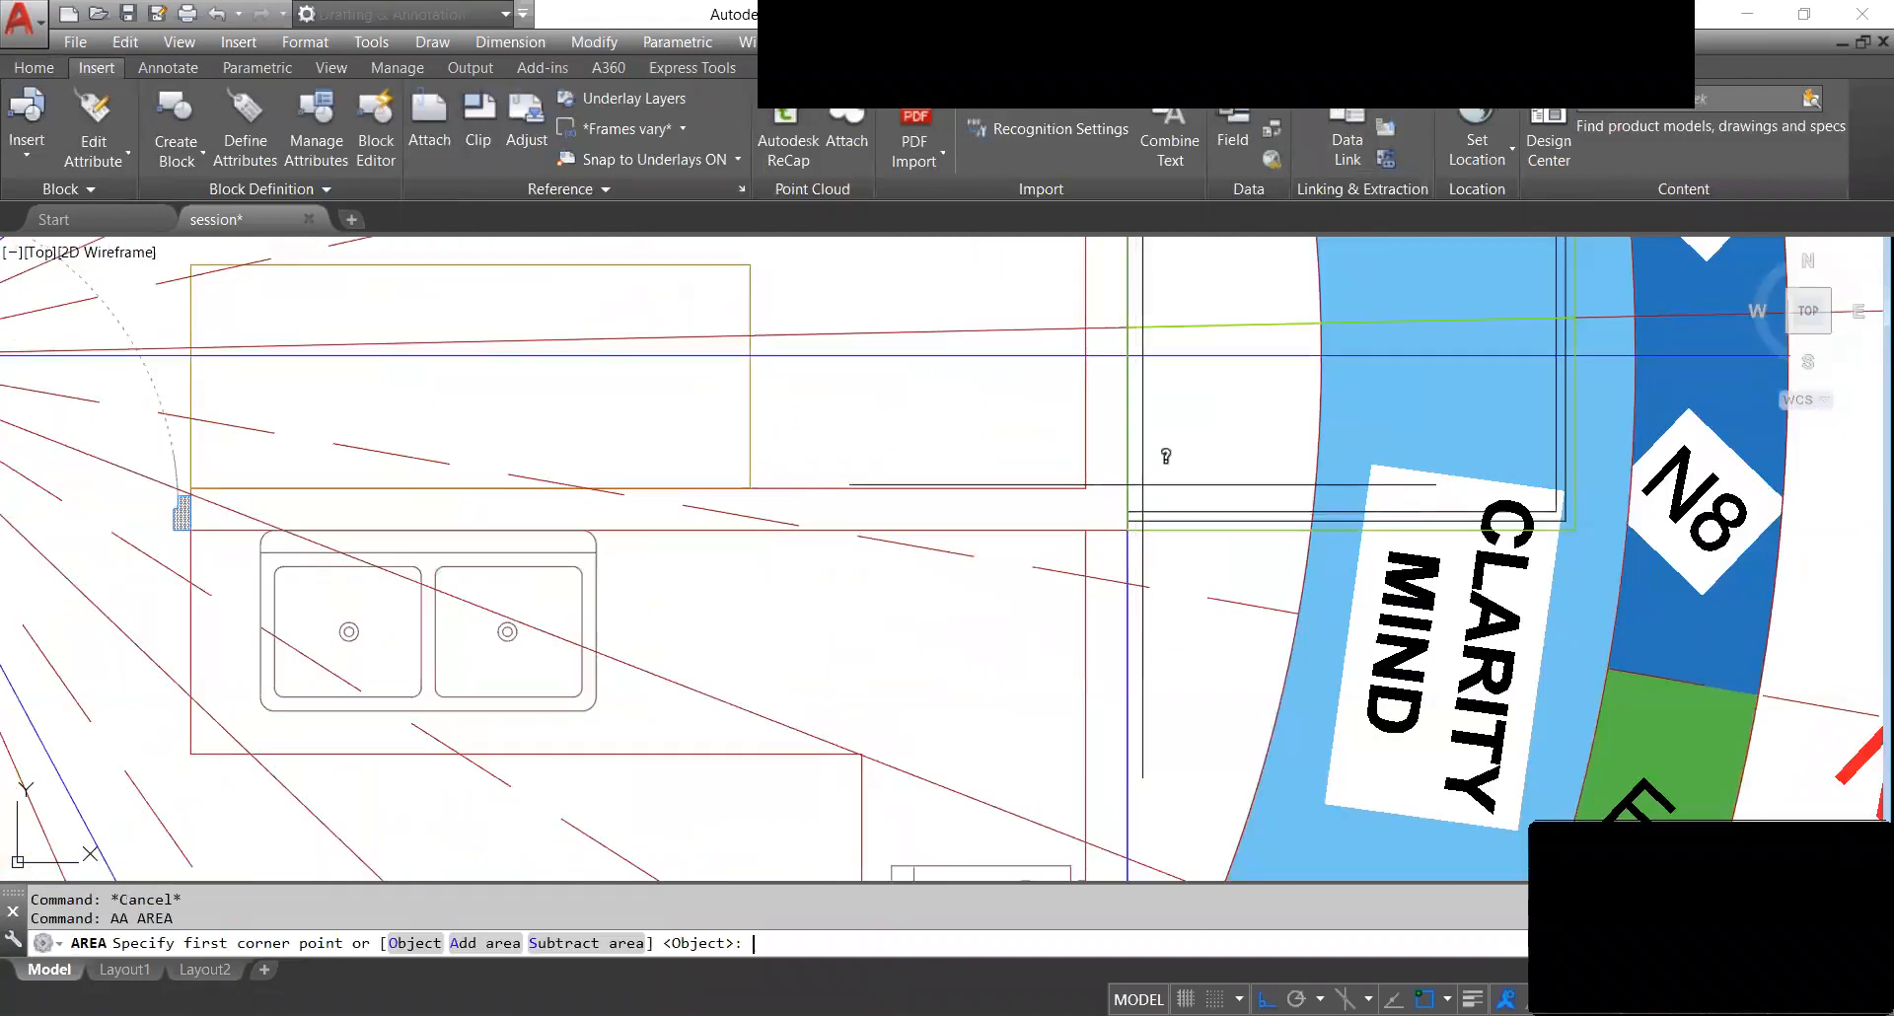
{"action": "left_click", "coordinate": [420, 943]}
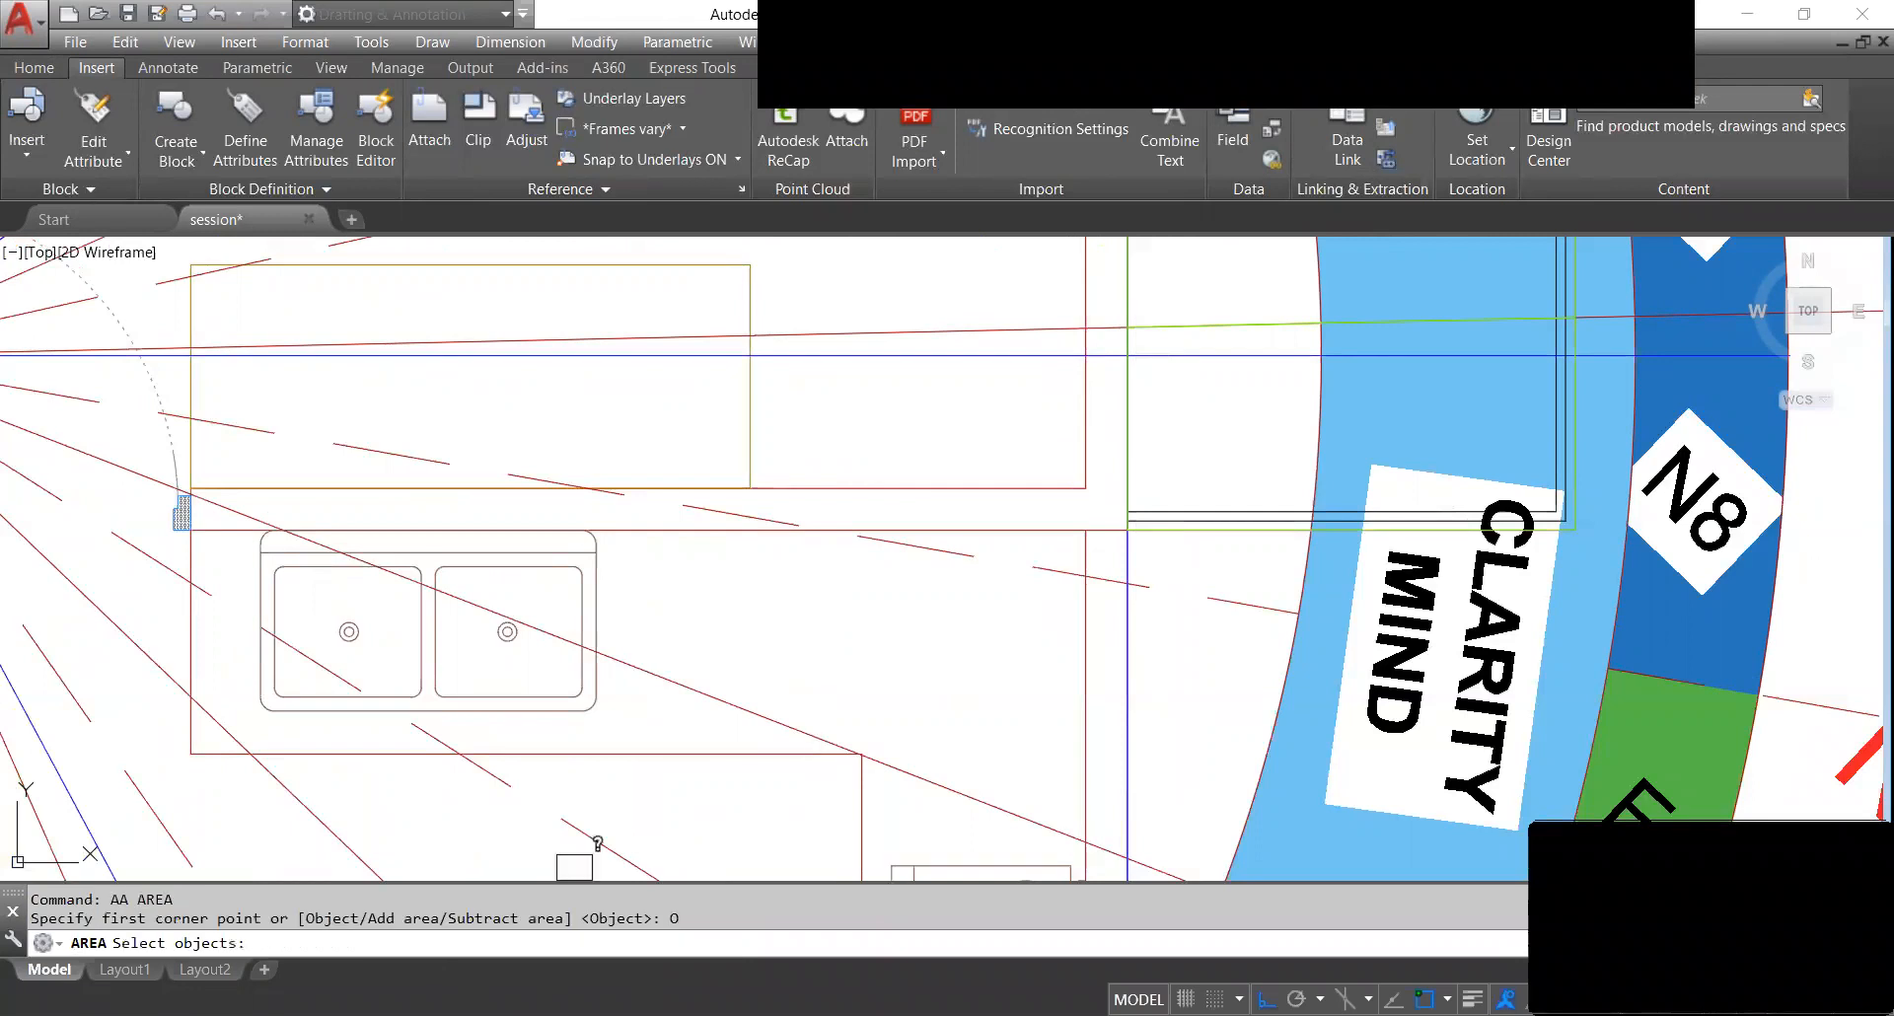
{"action": "left_click", "coordinate": [1127, 456]}
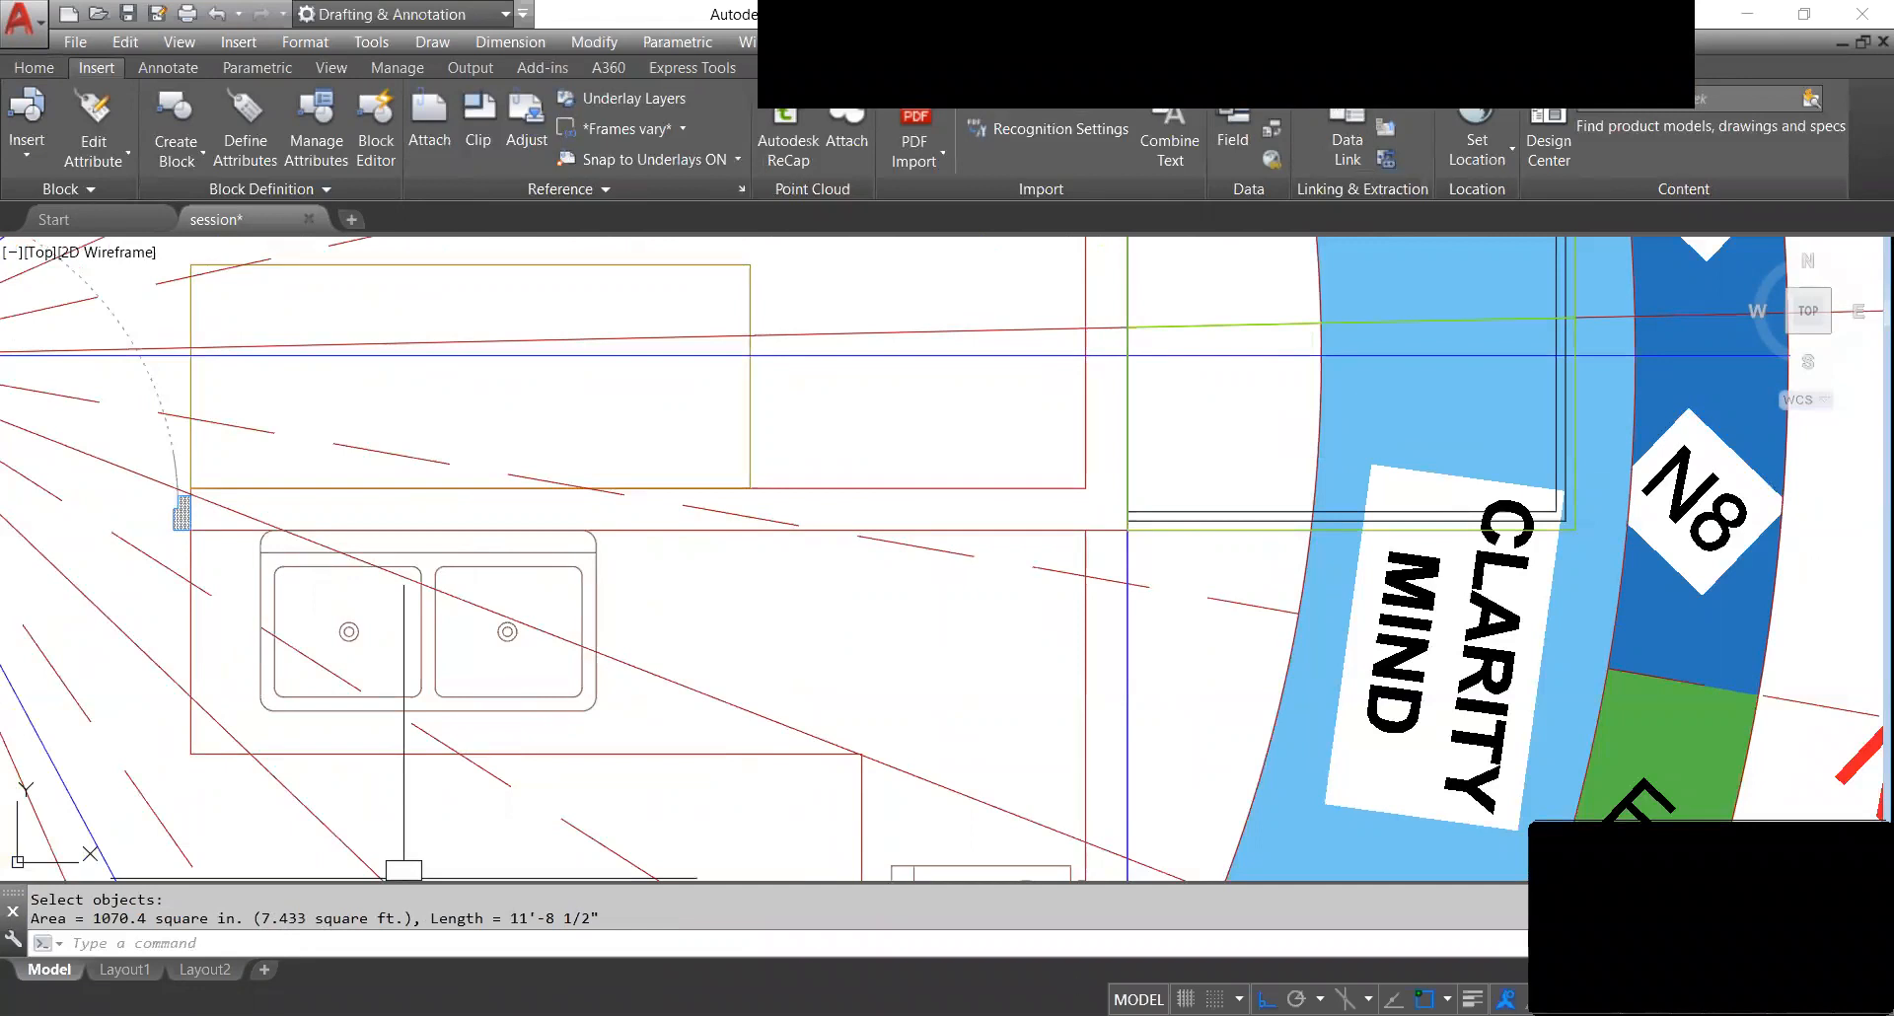
{"action": "scroll", "coordinate": [947, 589], "scroll_direction": "down", "scroll_amount": 2}
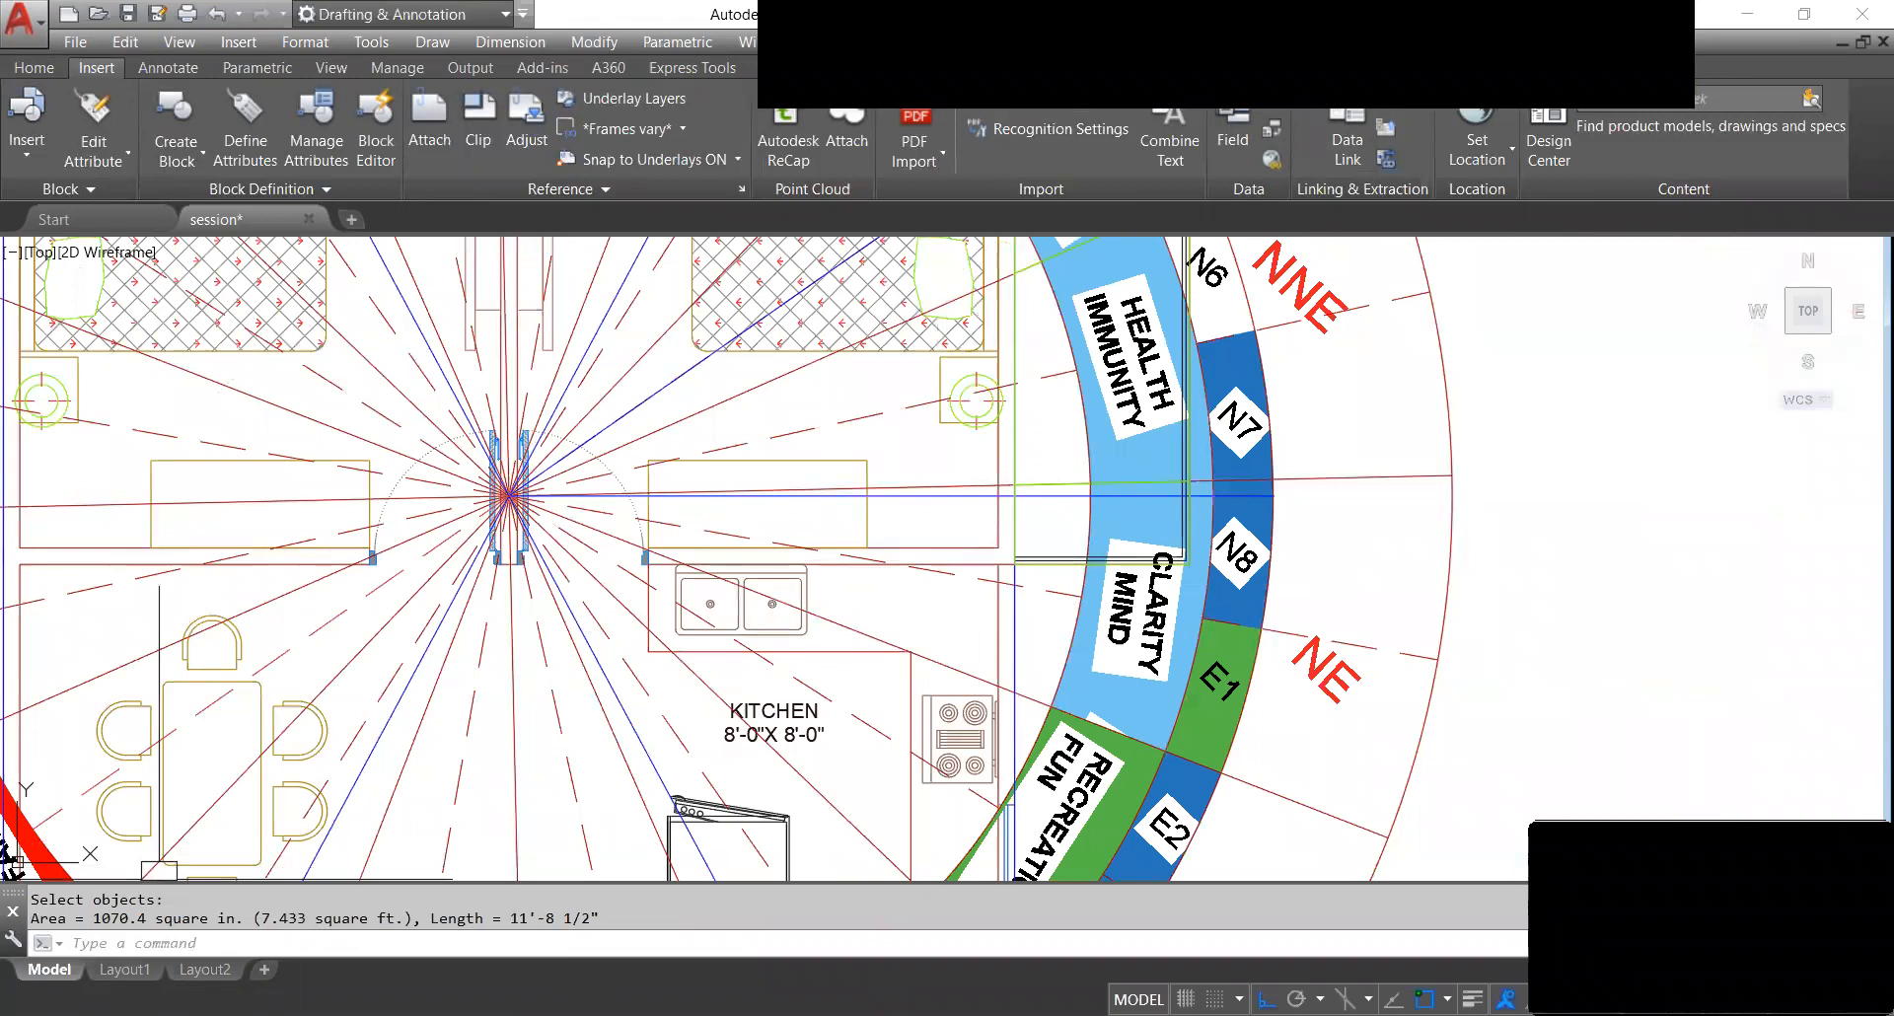
Switch to the Excel Zonal Str sheet and enter 7.43 as the ADD value for the NE zone.
{"action": "left_click", "coordinate": [1368, 40]}
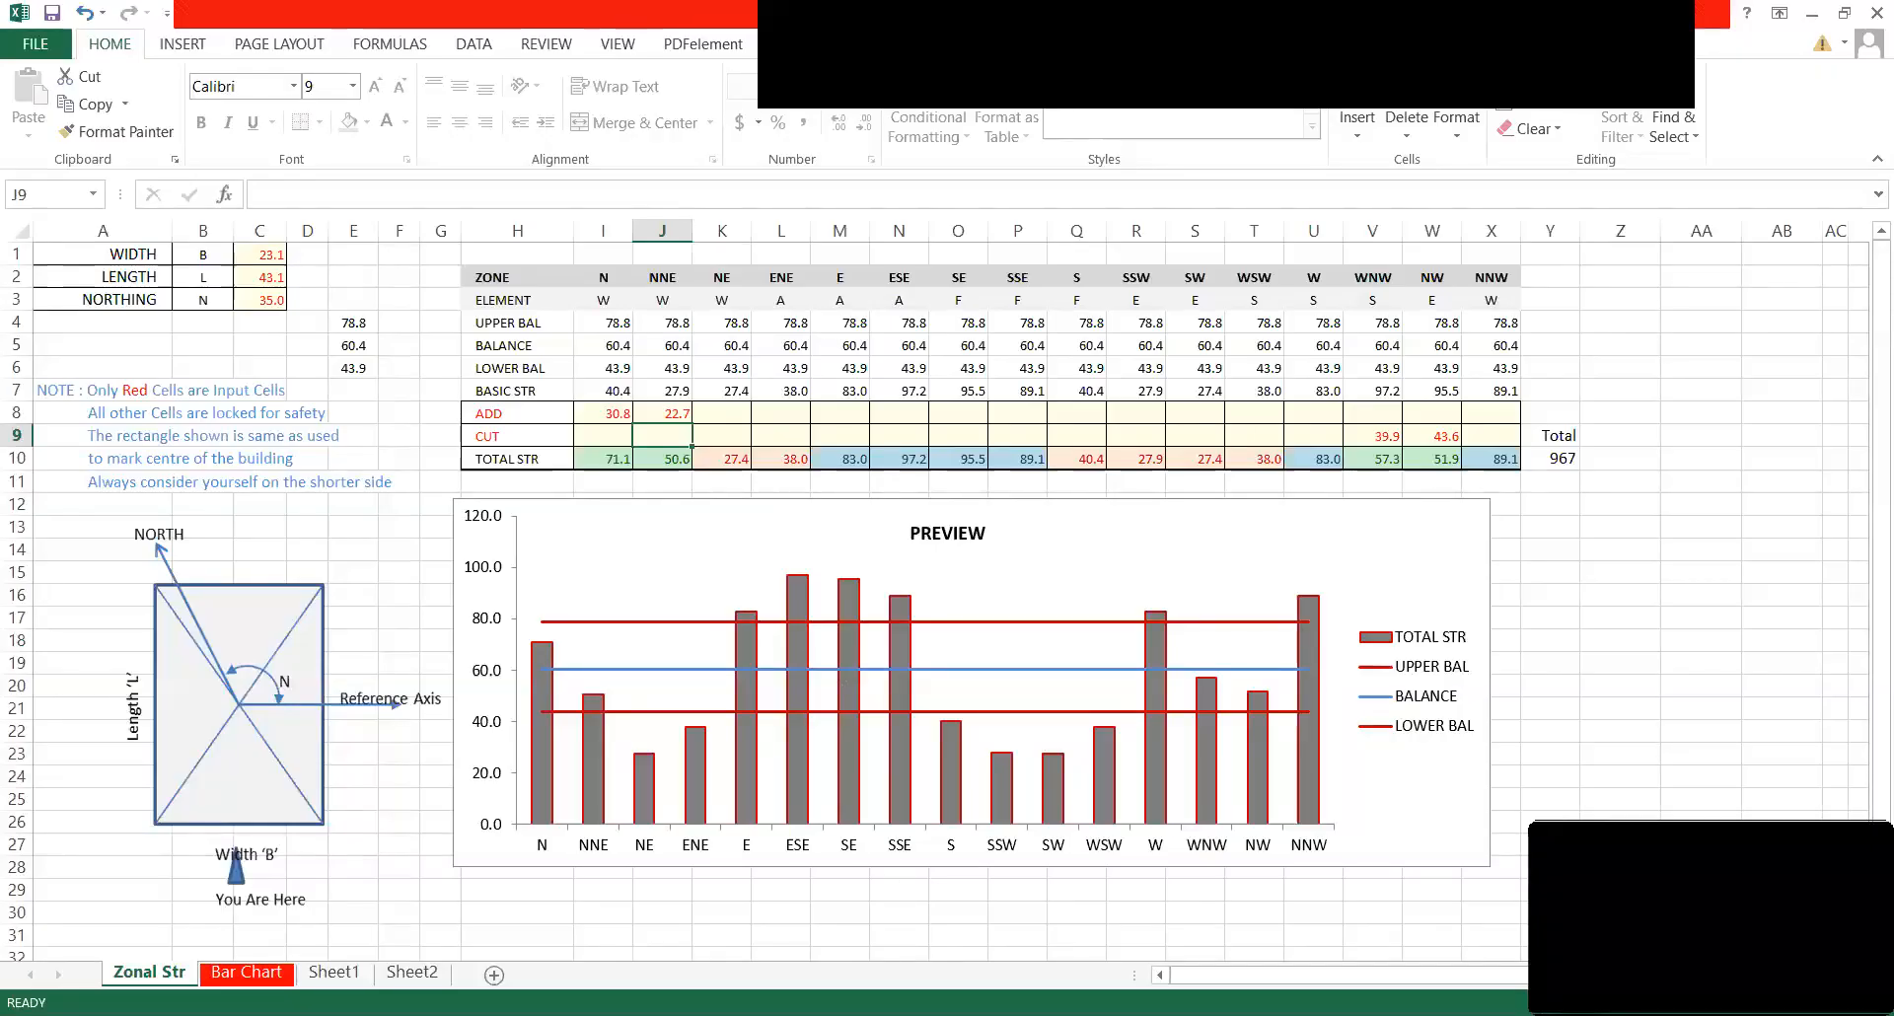
{"action": "key", "text": "alt+Tab"}
{"action": "key", "text": "alt+Tab"}
{"action": "left_click", "coordinate": [725, 434]}
{"action": "left_click", "coordinate": [727, 420]}
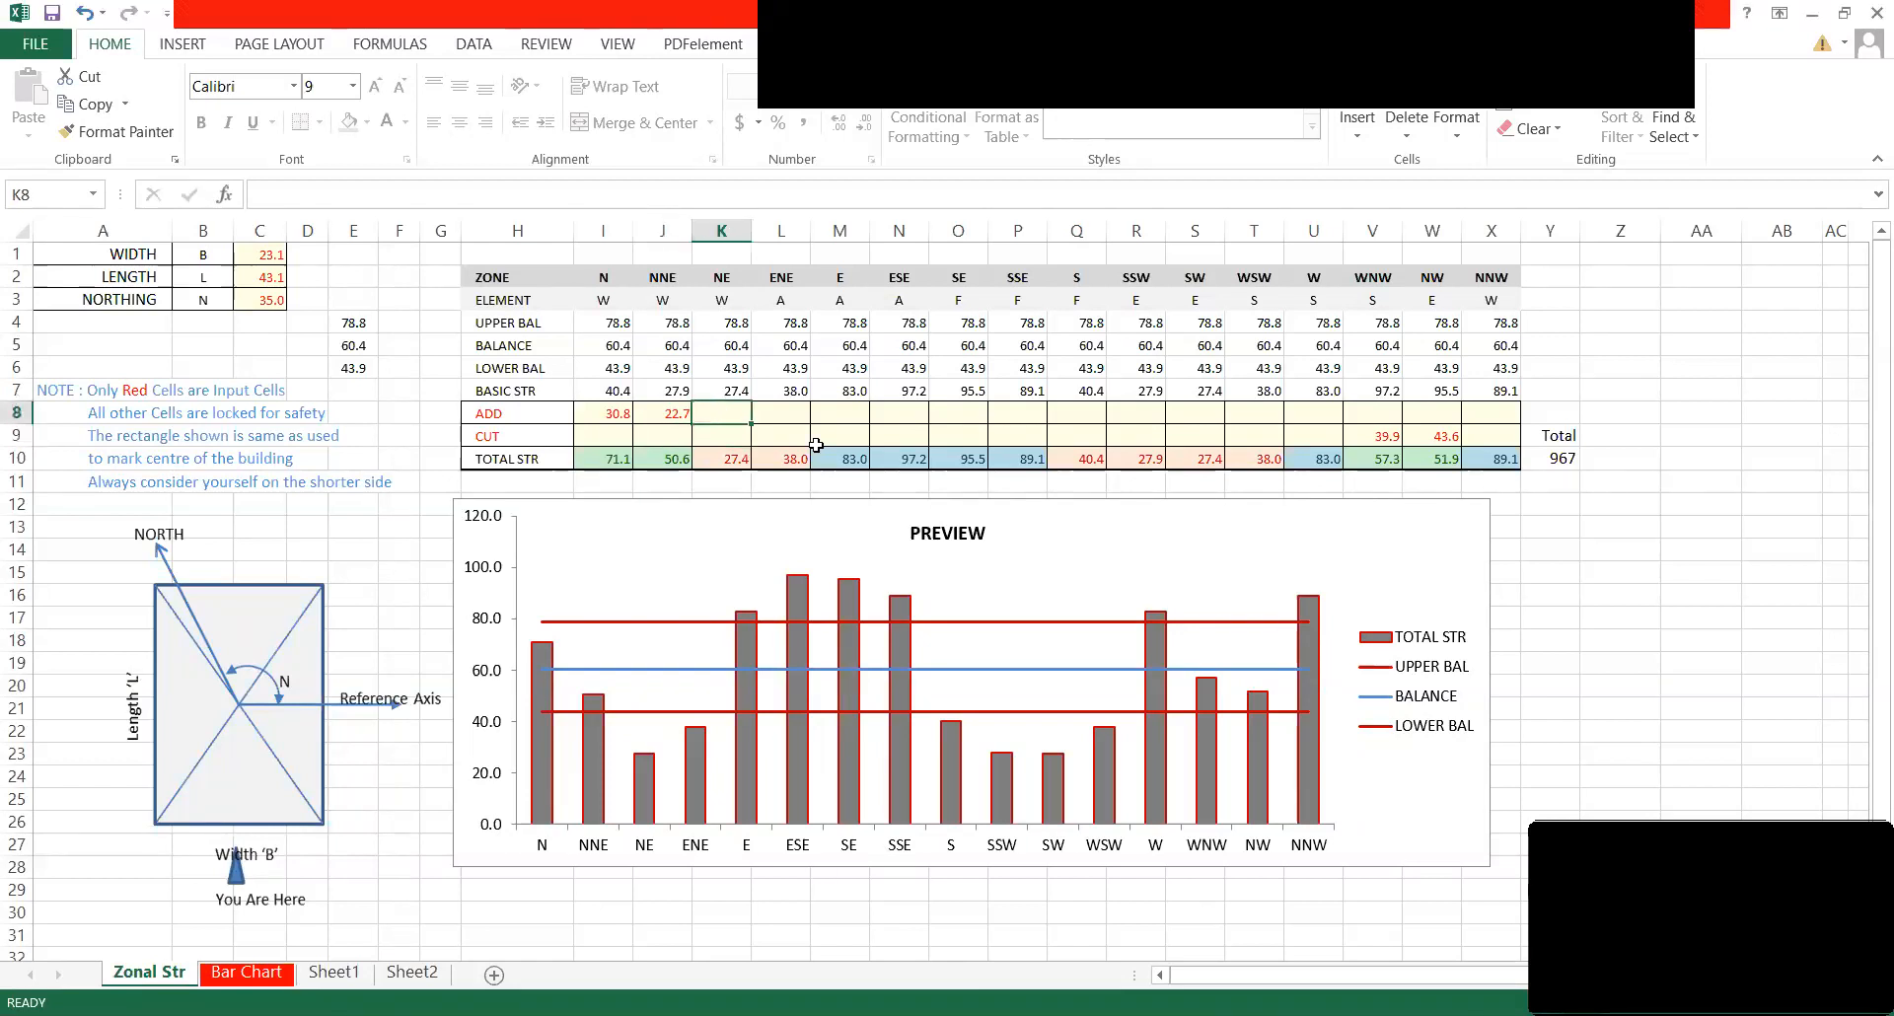
{"action": "type", "text": "7.4"}
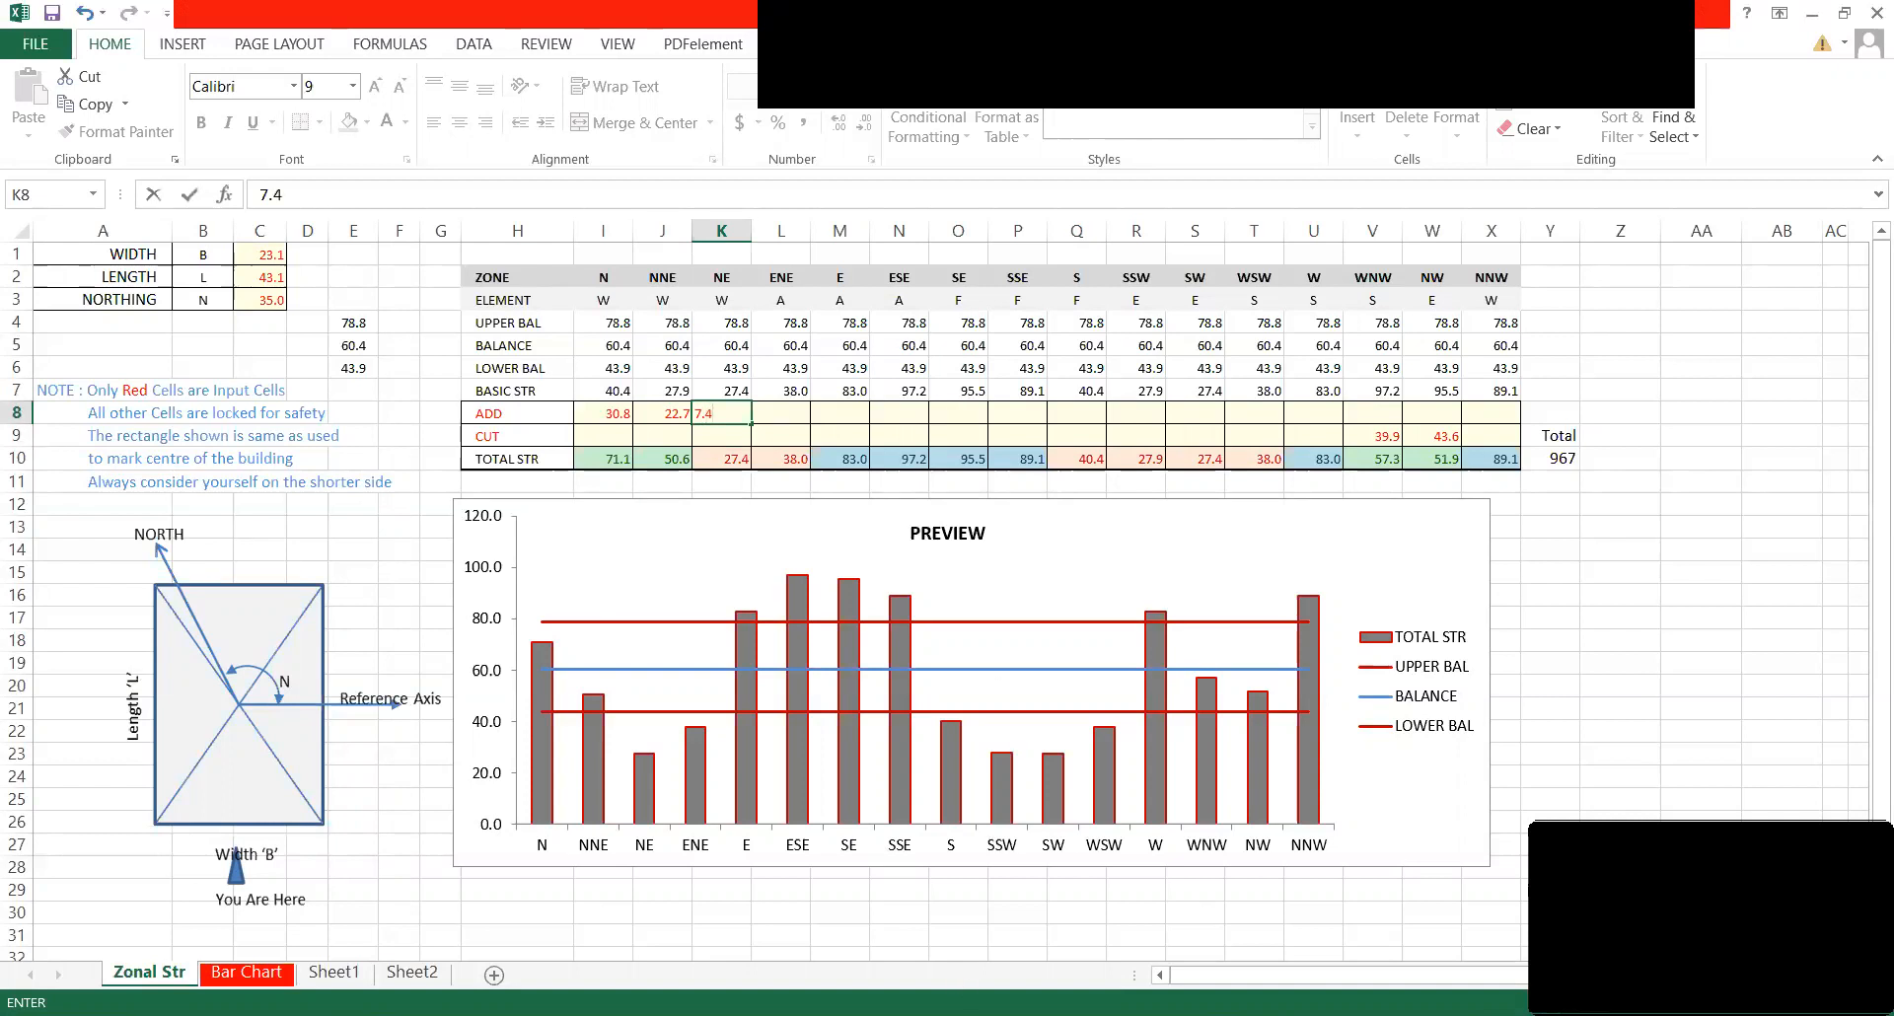
{"action": "key", "text": "alt+Tab"}
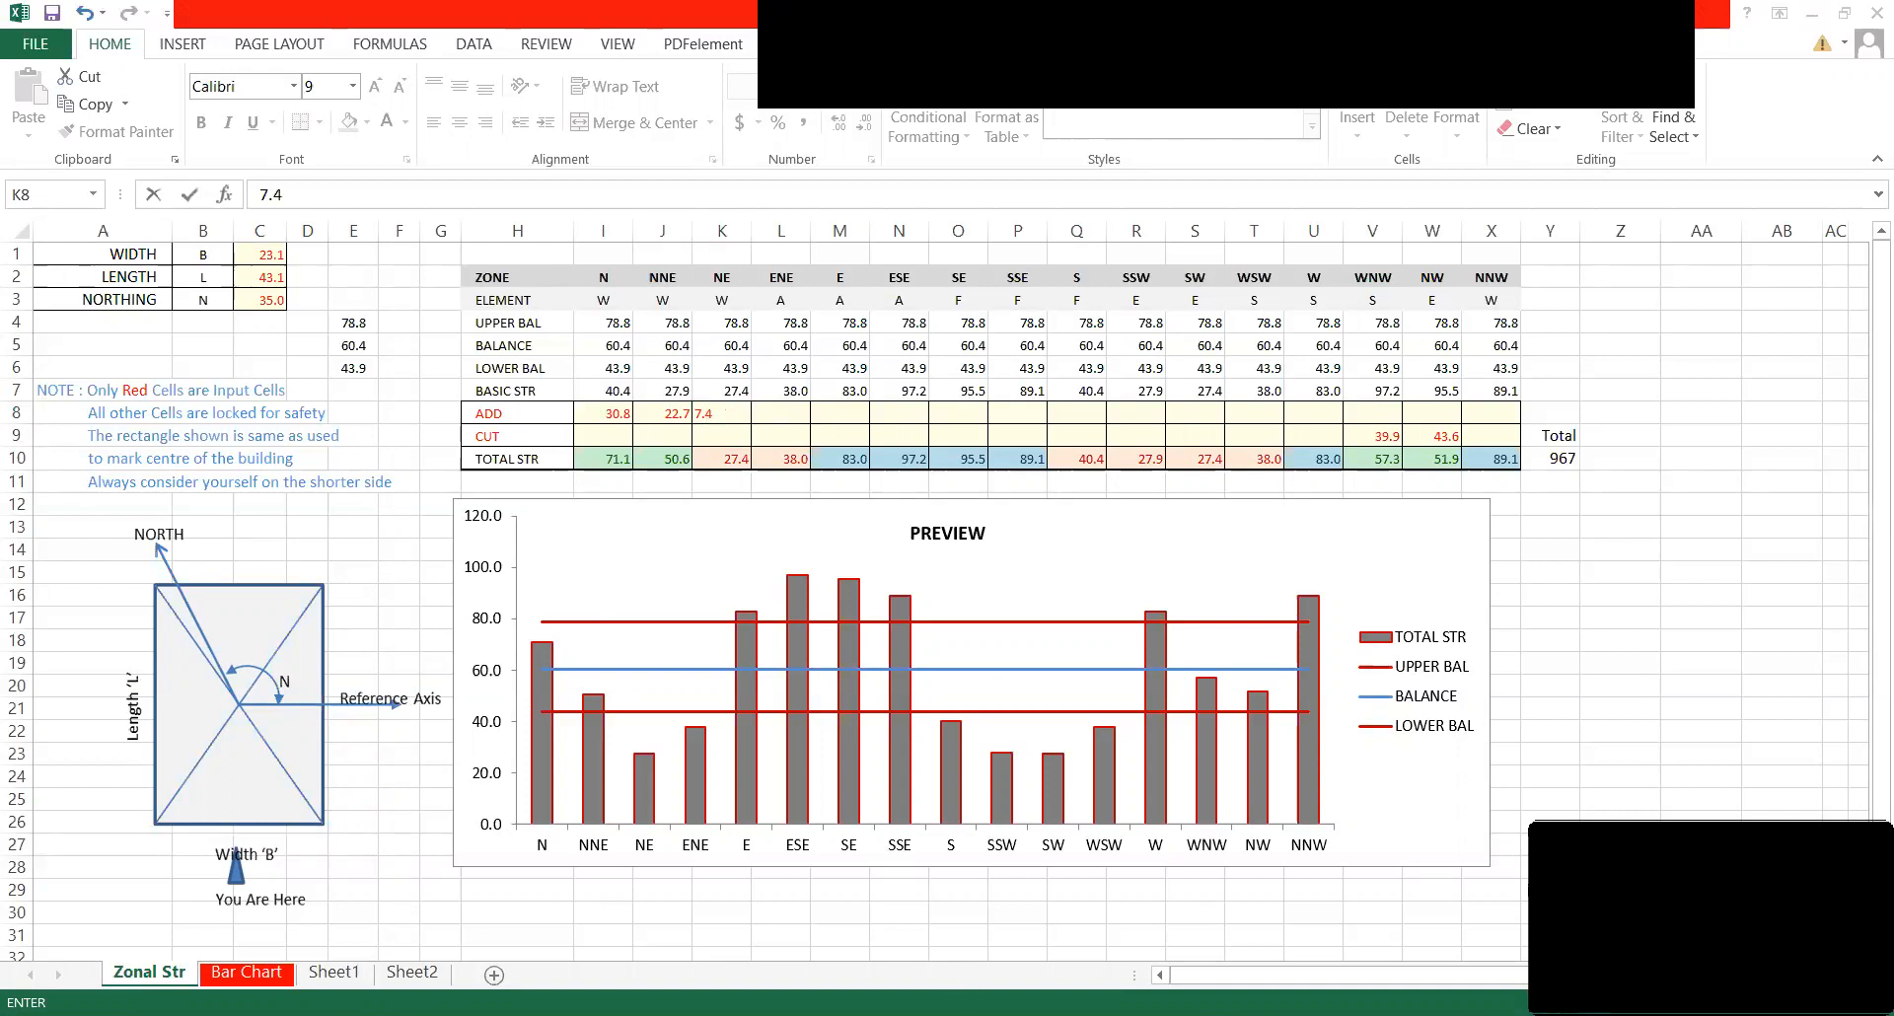
{"action": "key", "text": "alt+Tab"}
{"action": "type", "text": "3"}
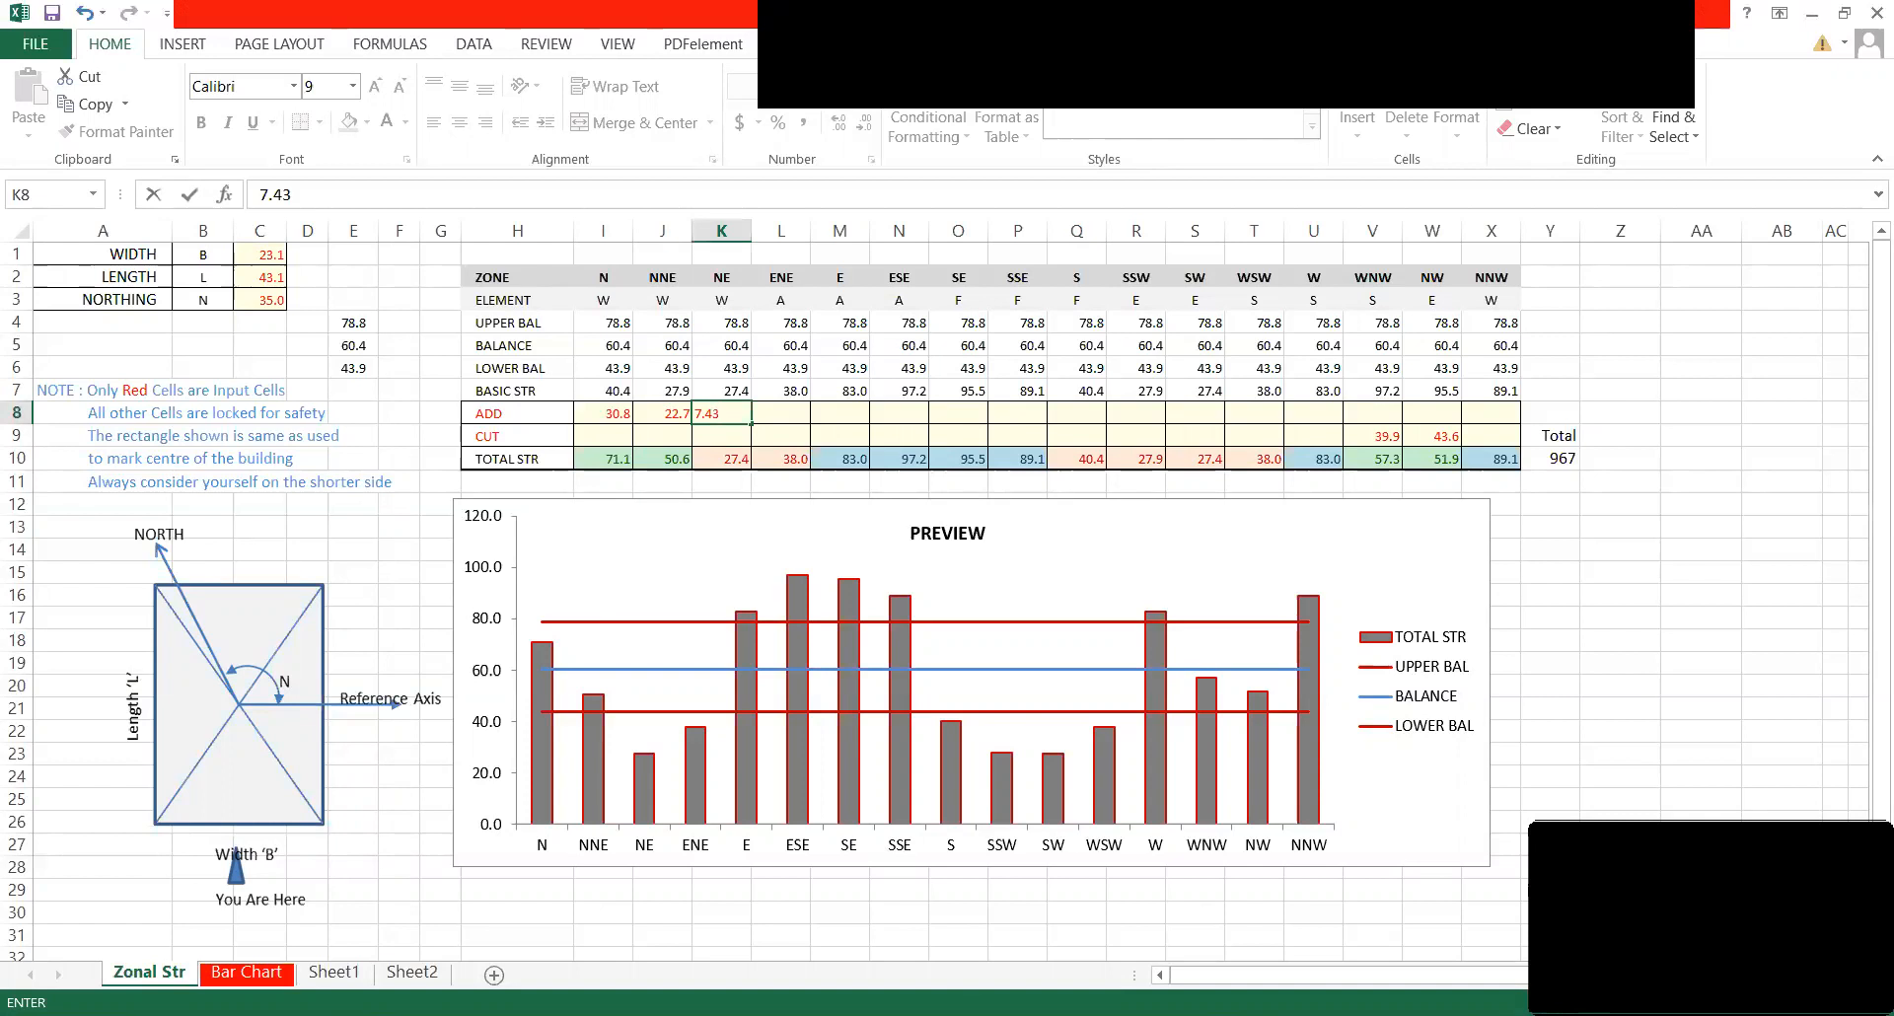
{"action": "key", "text": "Return"}
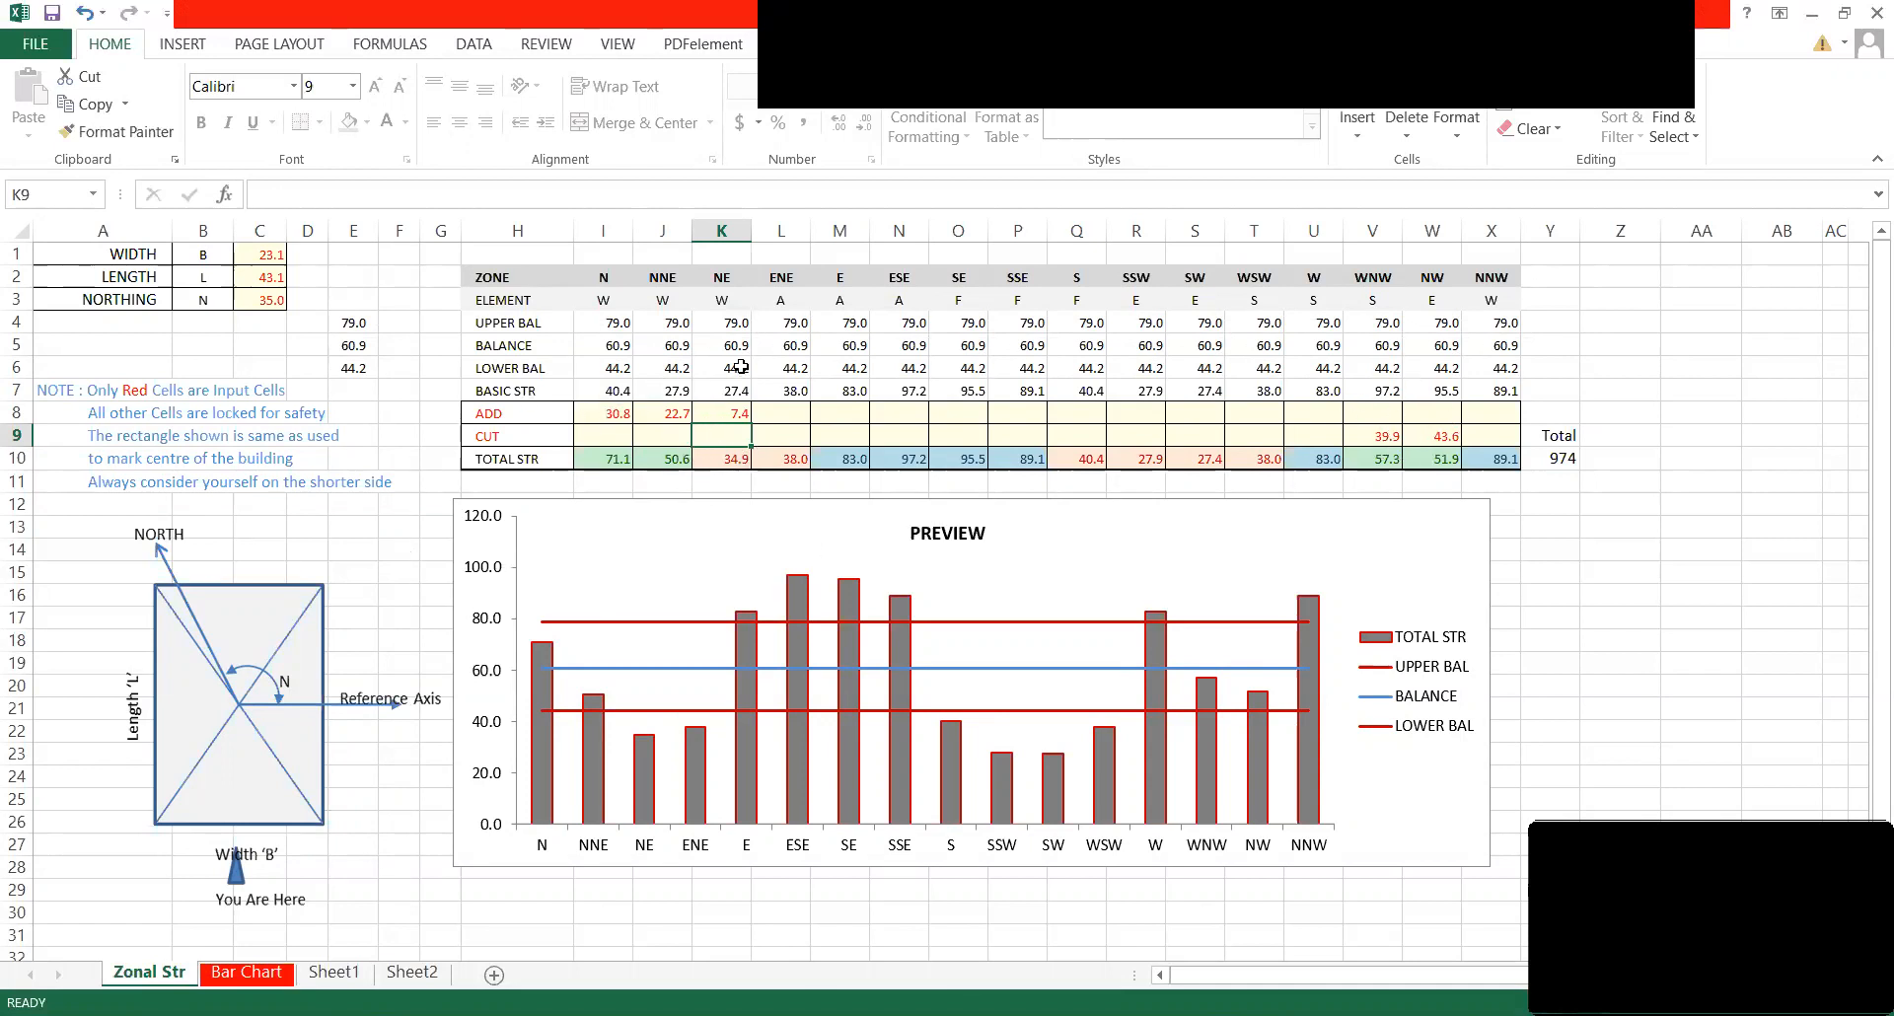
{"action": "scroll", "coordinate": [745, 375], "scroll_direction": "down", "scroll_amount": 1}
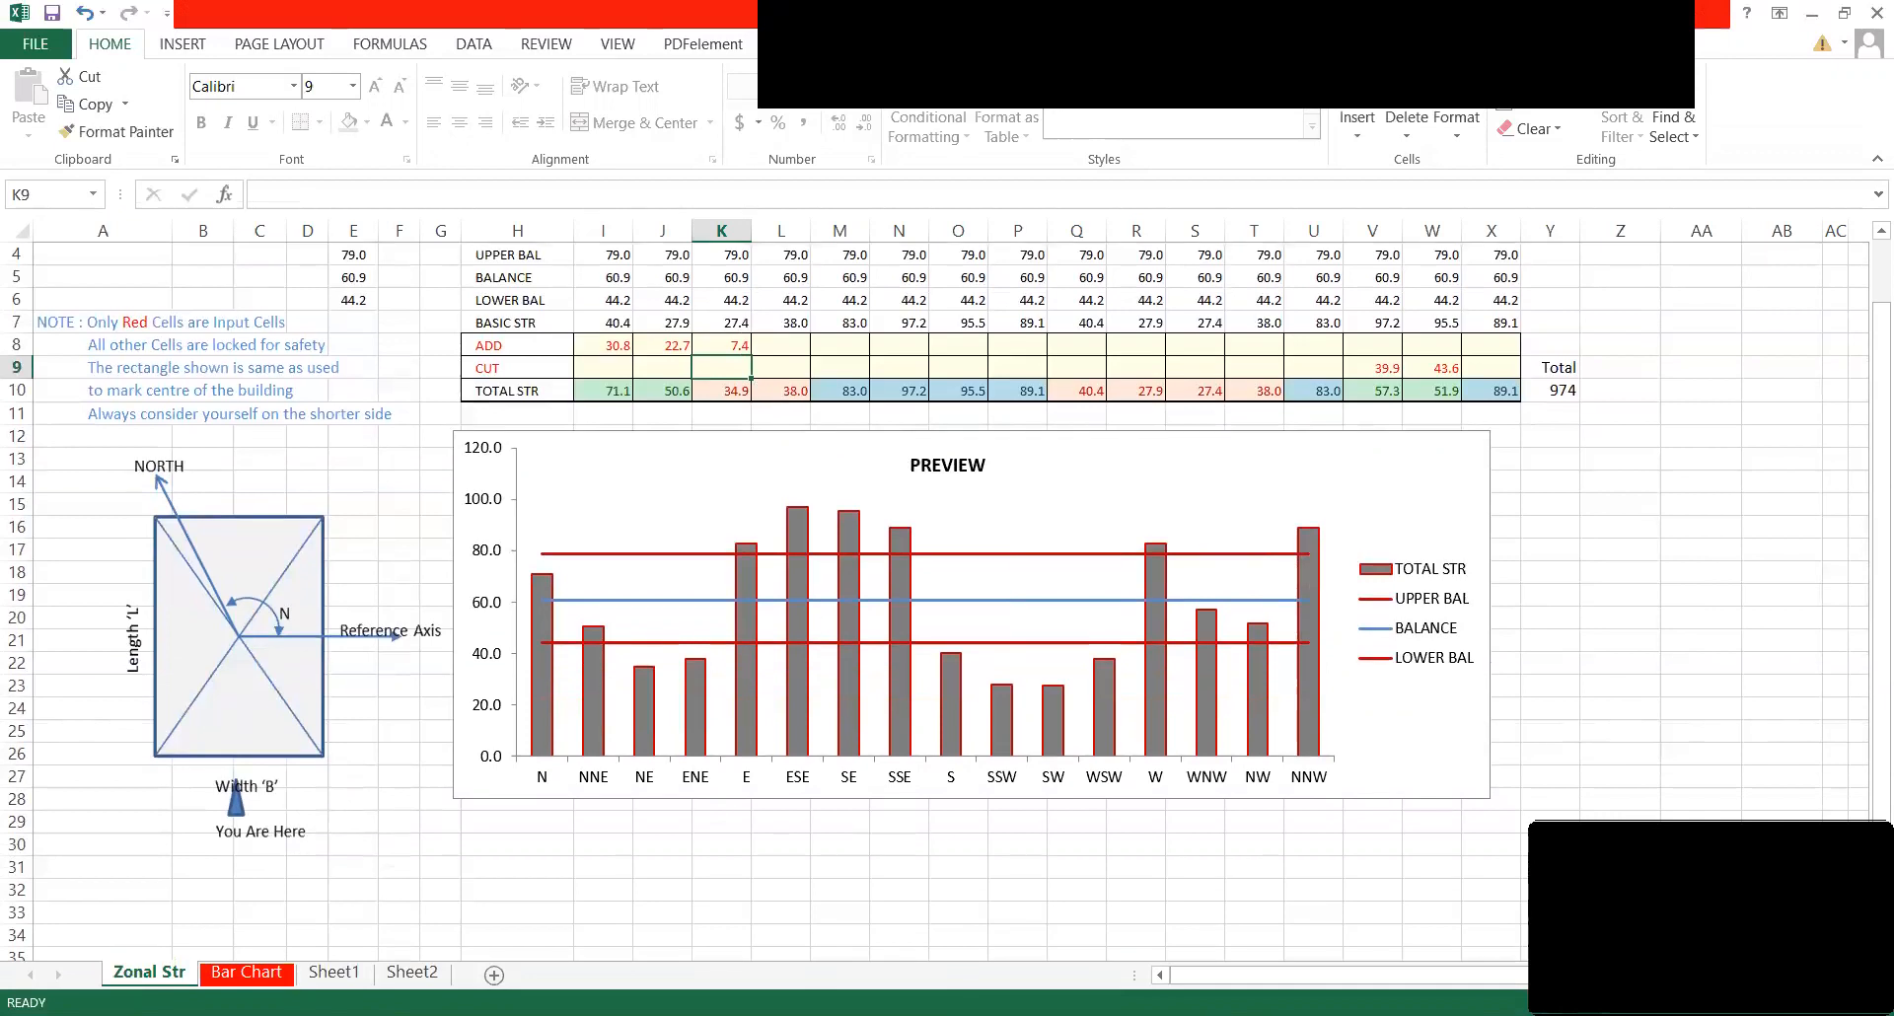
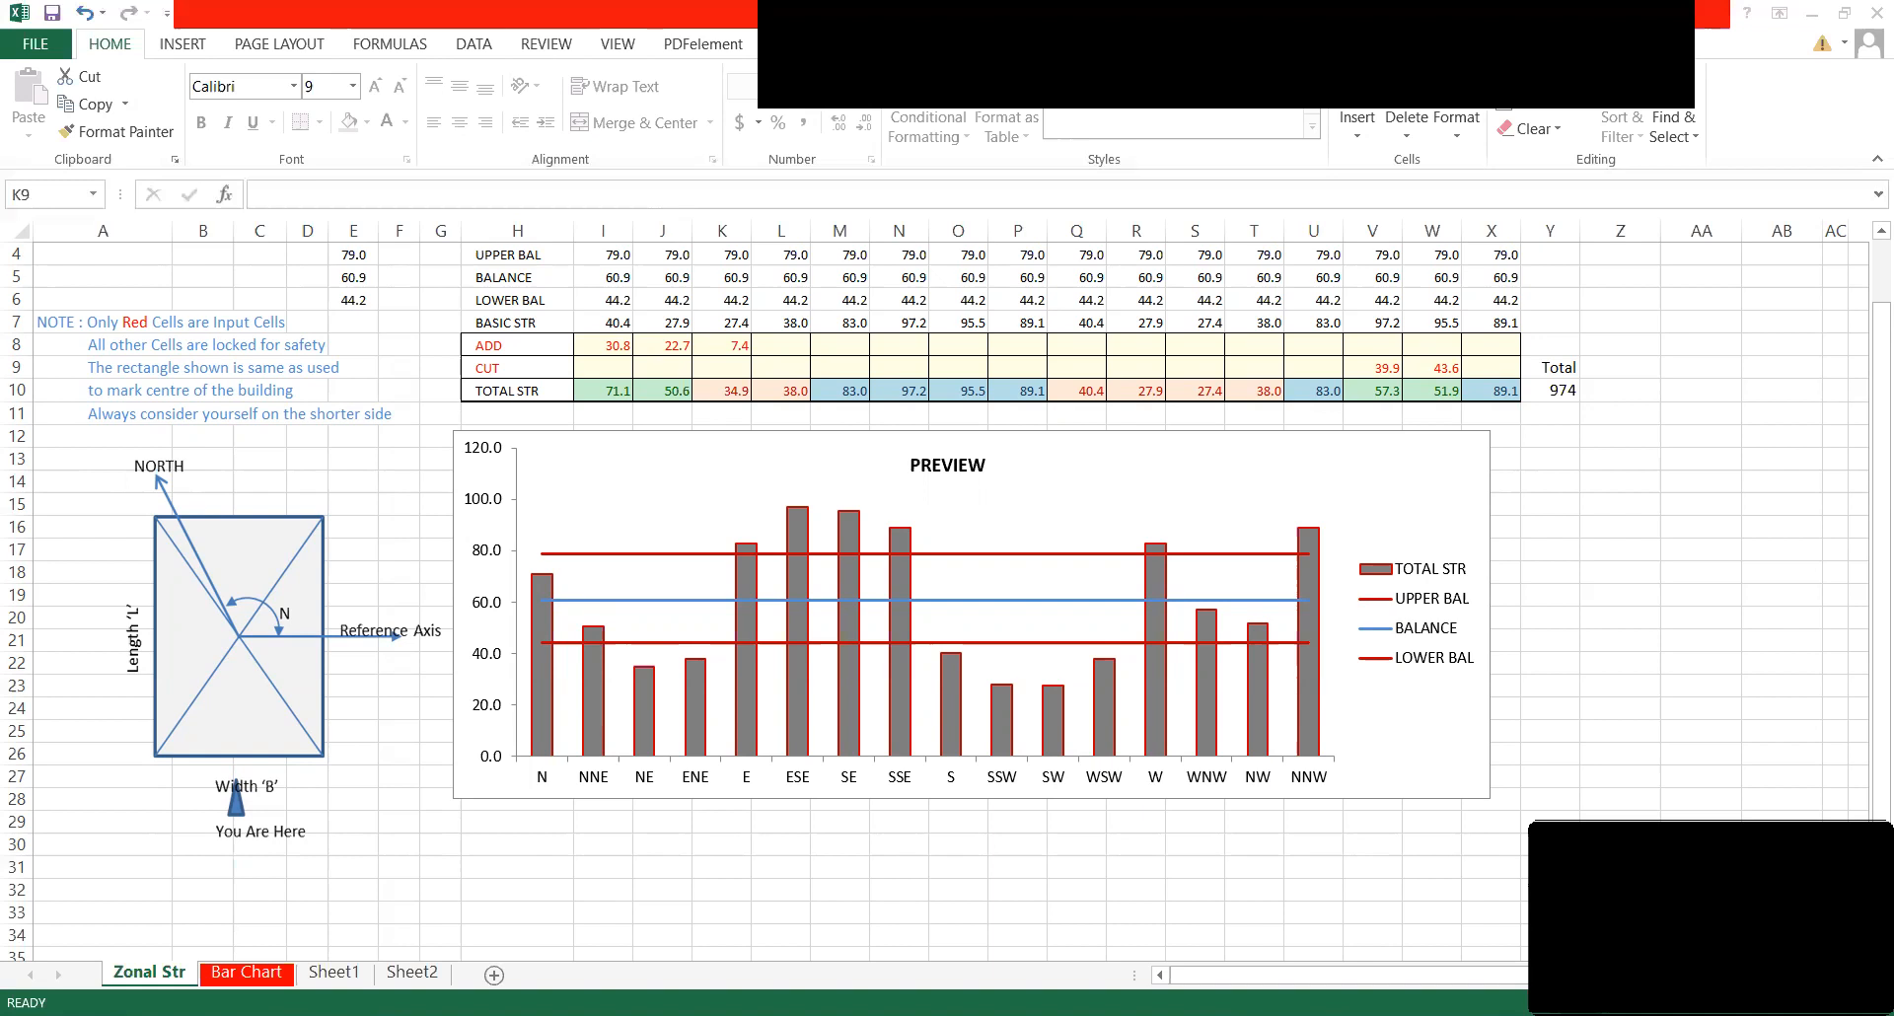
Switch to AutoCAD, check the extent of the selected E zone polyline over the porch, and measure its area as an object.
{"action": "left_click", "coordinate": [1246, 432]}
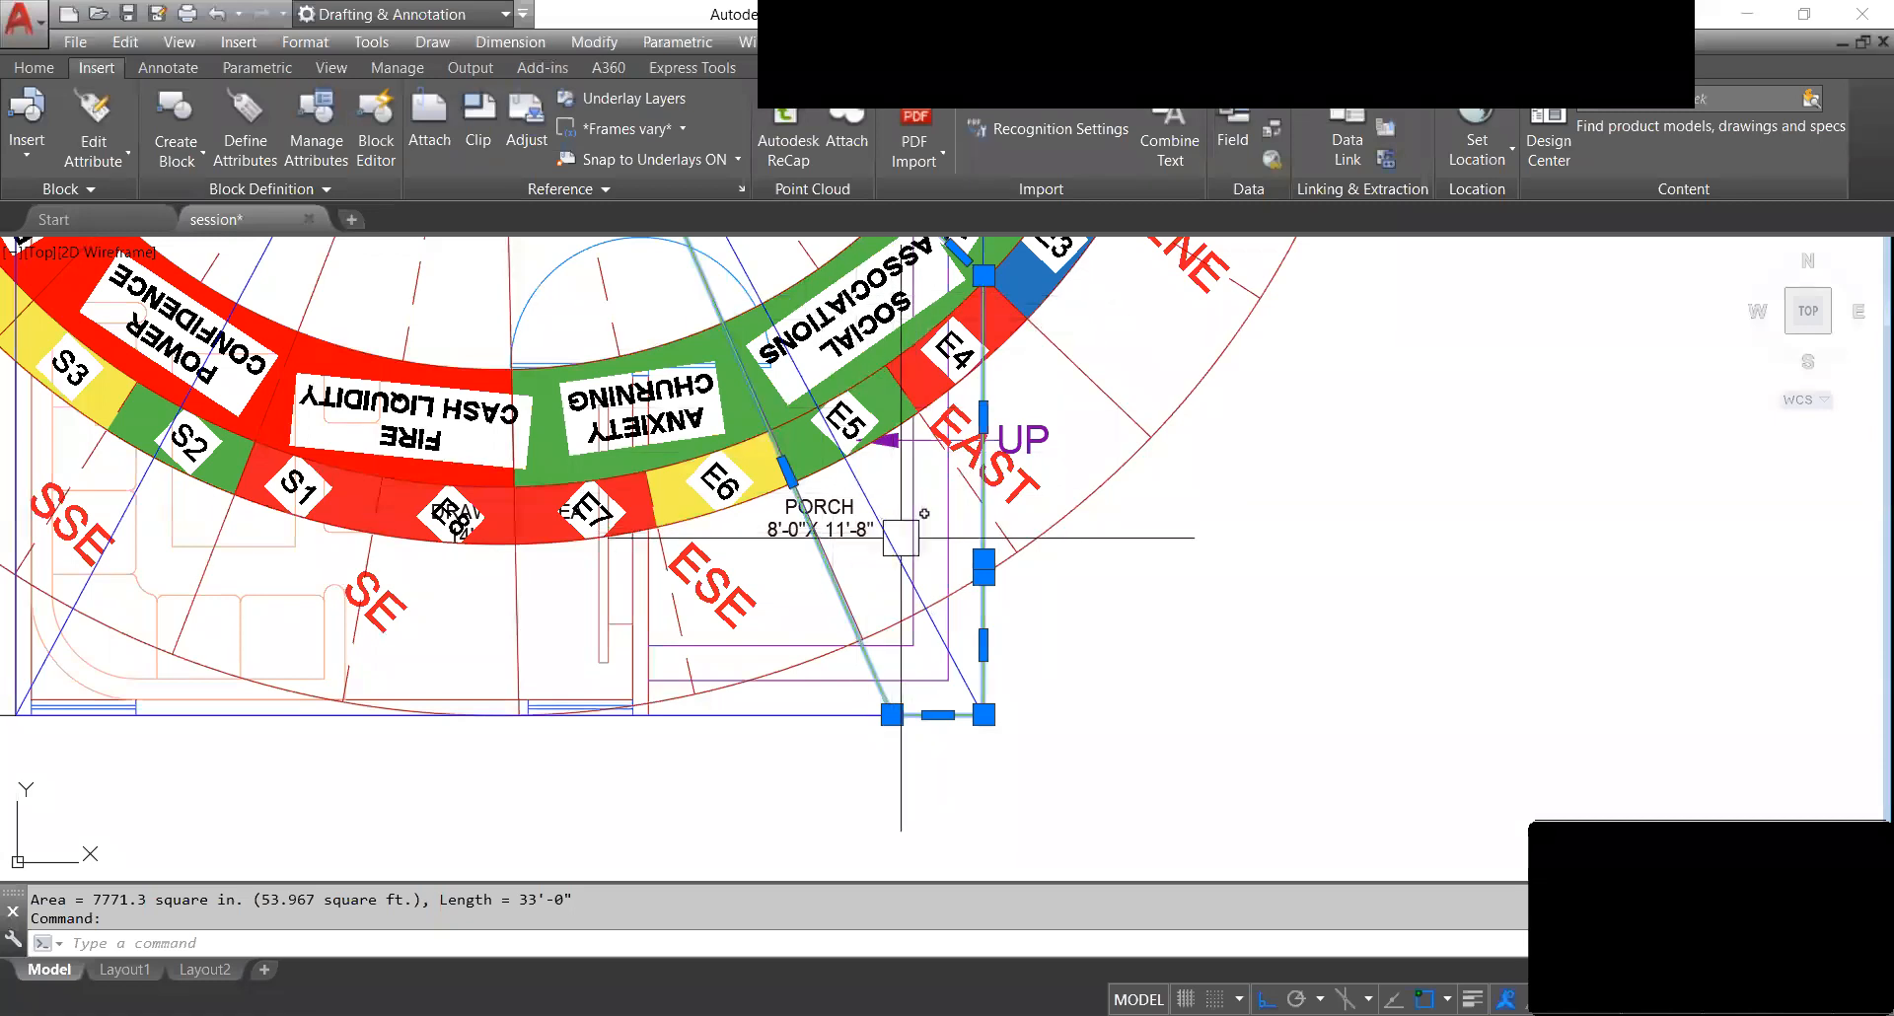
{"action": "scroll", "coordinate": [901, 537], "scroll_direction": "down", "scroll_amount": 2}
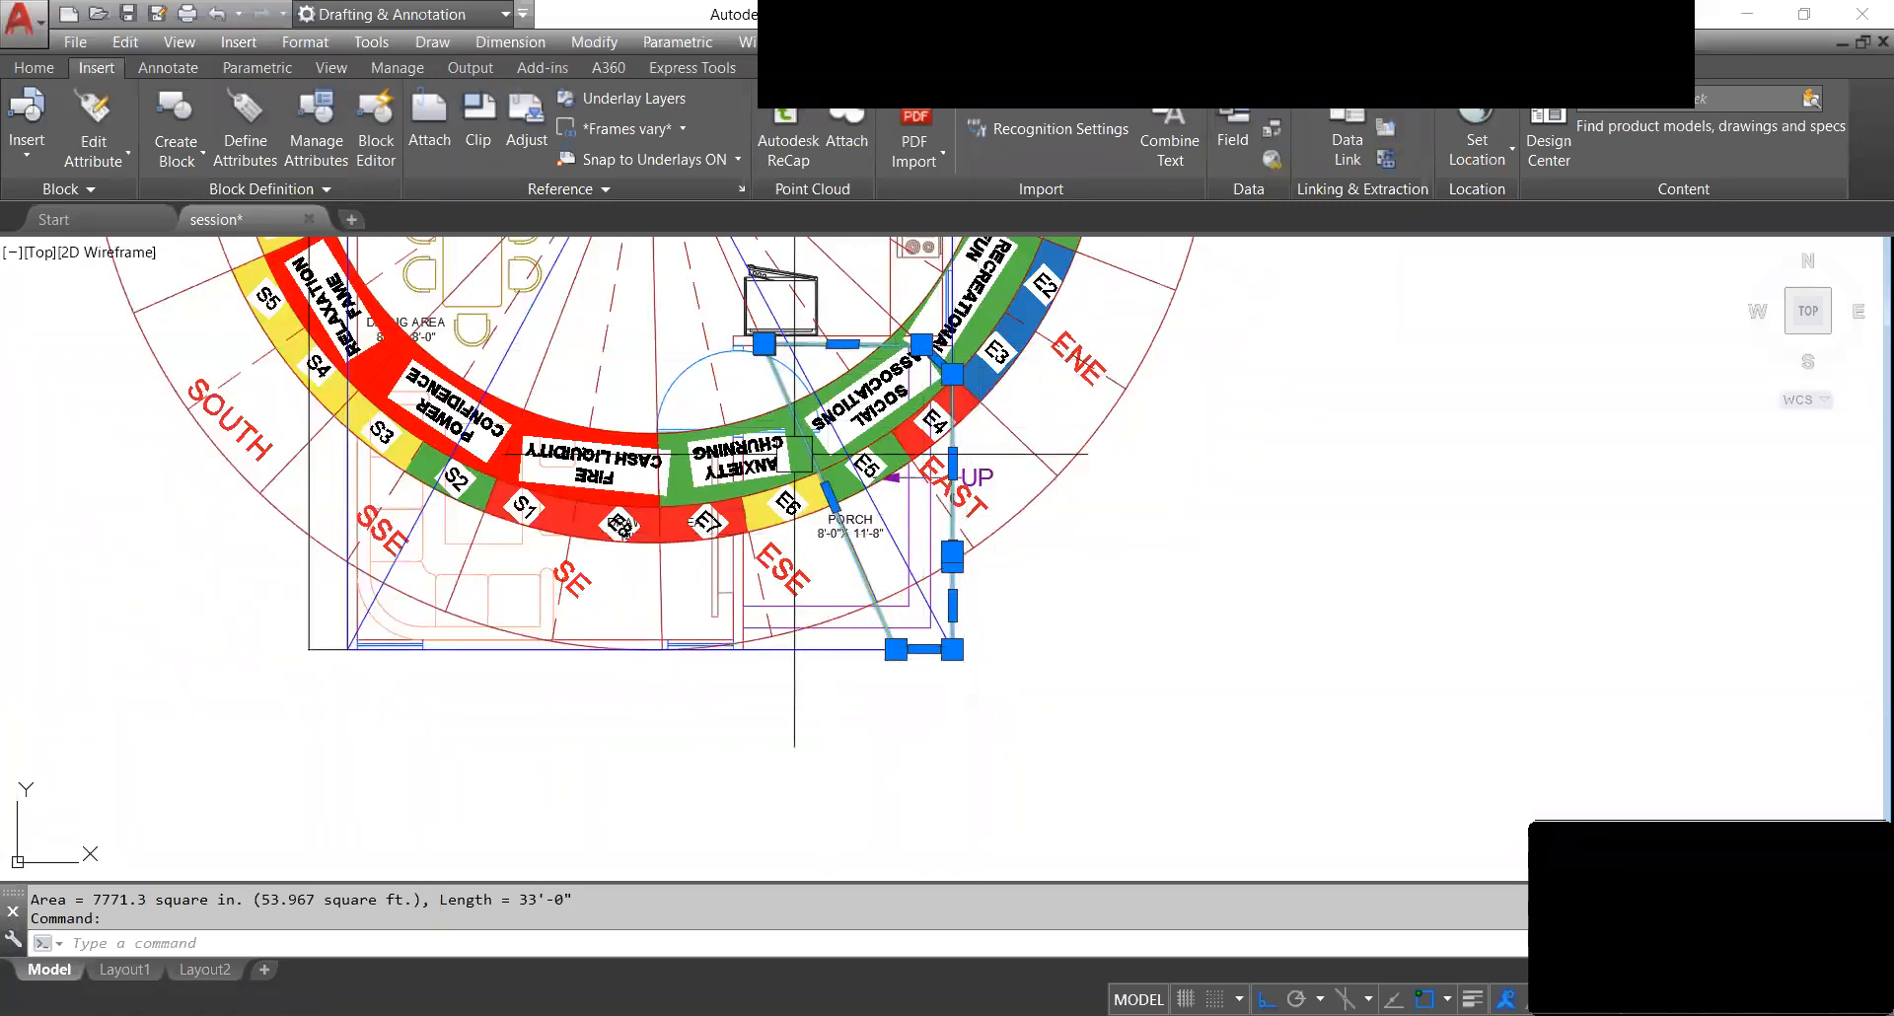
{"action": "scroll", "coordinate": [939, 386], "scroll_direction": "up", "scroll_amount": 2}
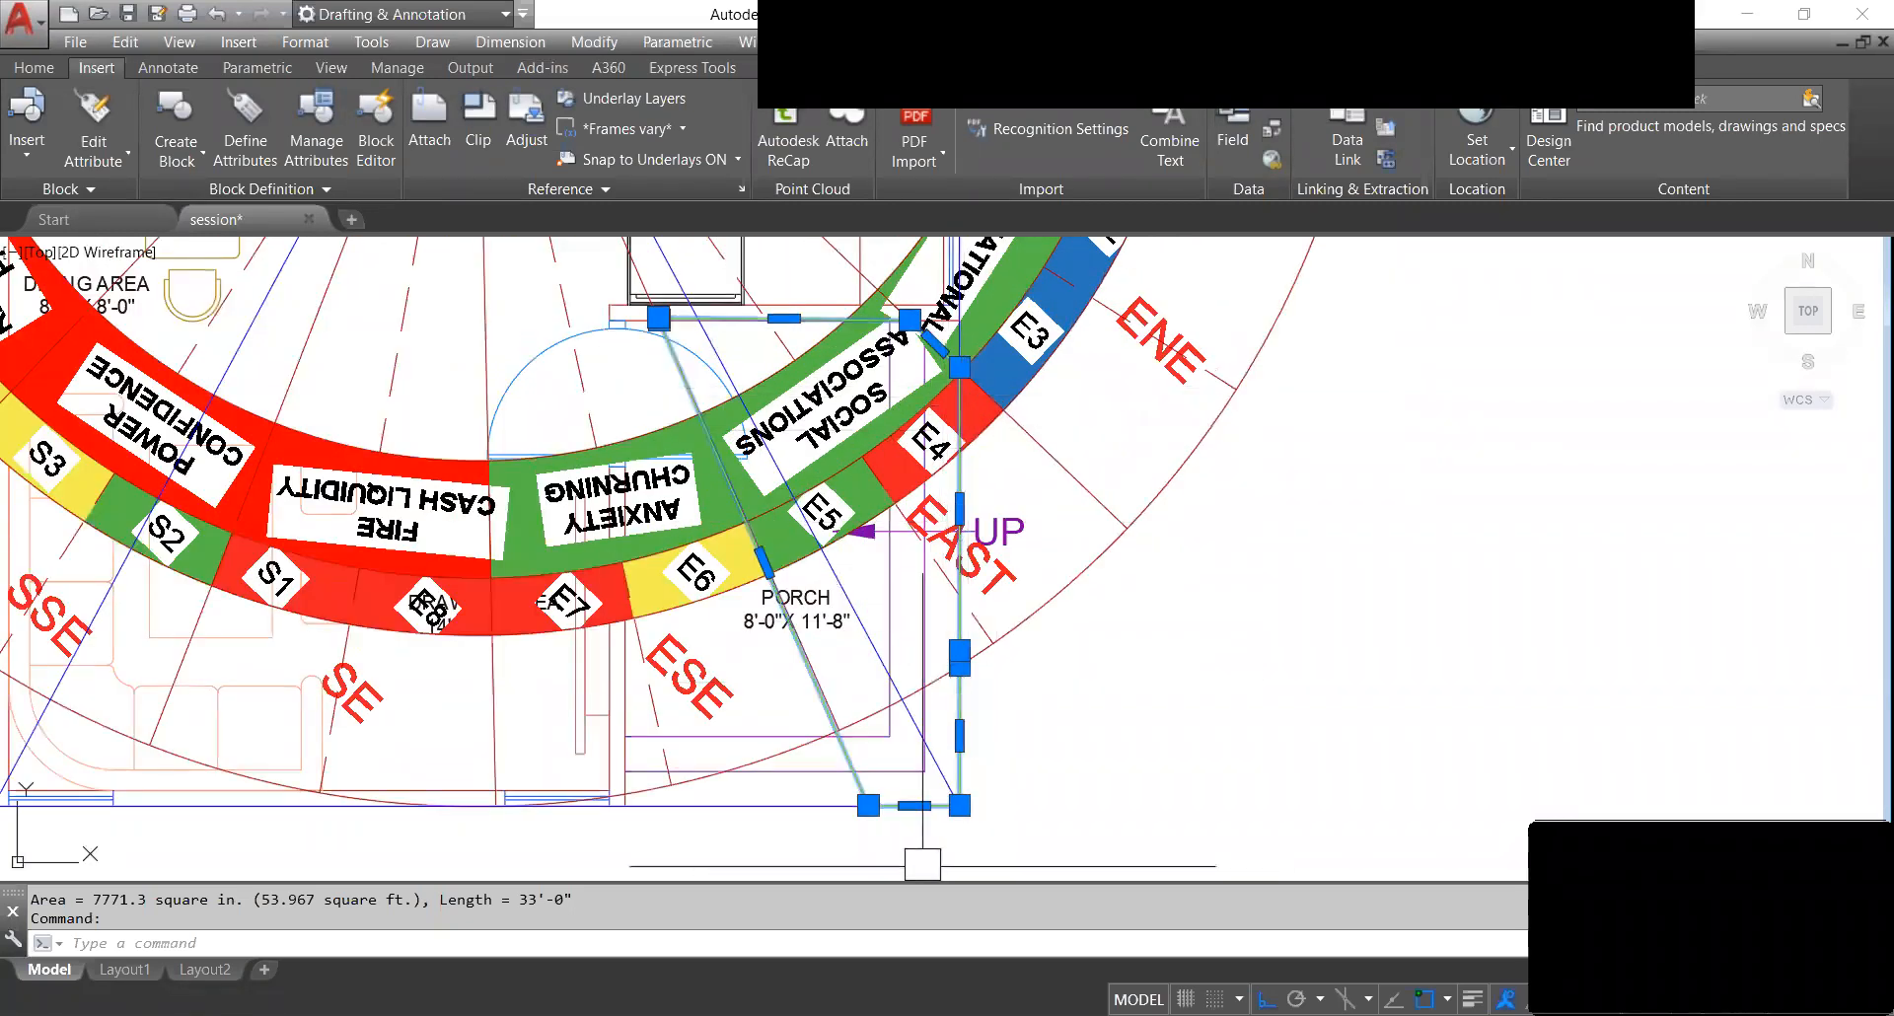
{"action": "scroll", "coordinate": [974, 341], "scroll_direction": "down", "scroll_amount": 2}
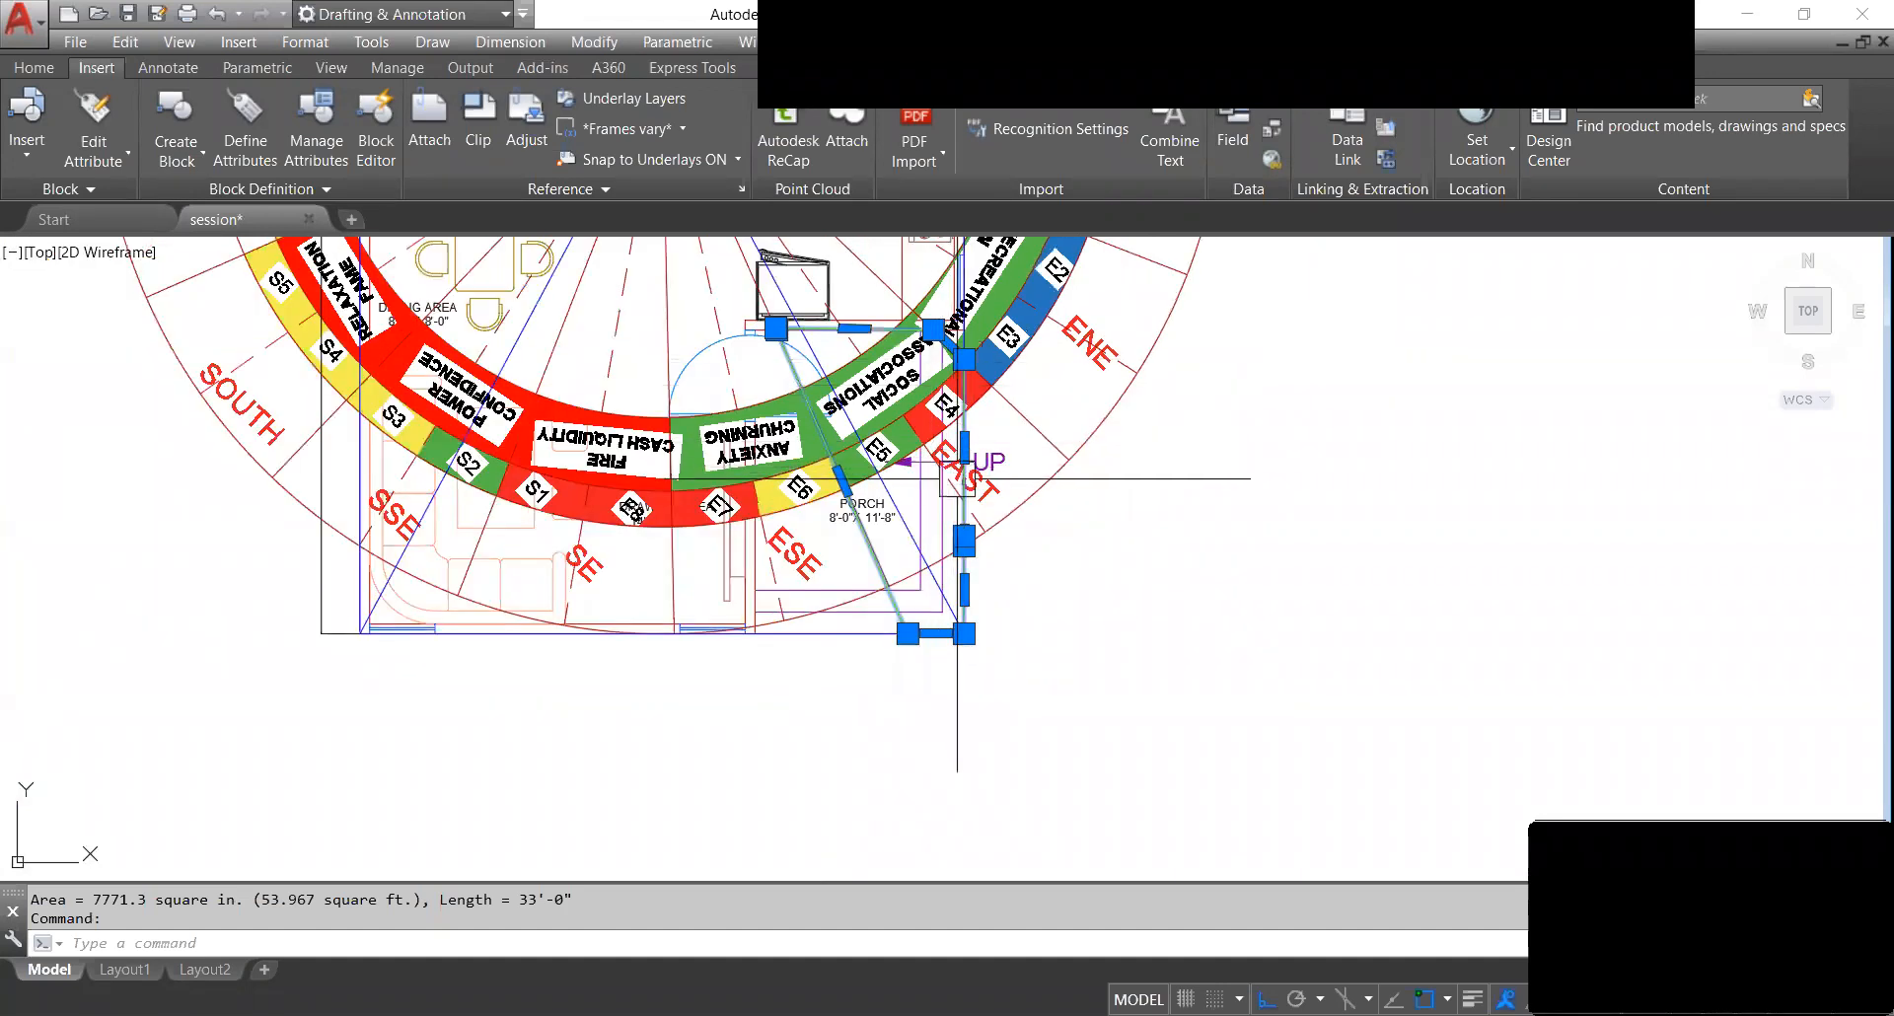
{"action": "key", "text": "Escape"}
{"action": "type", "text": "AA"}
{"action": "key", "text": "Return"}
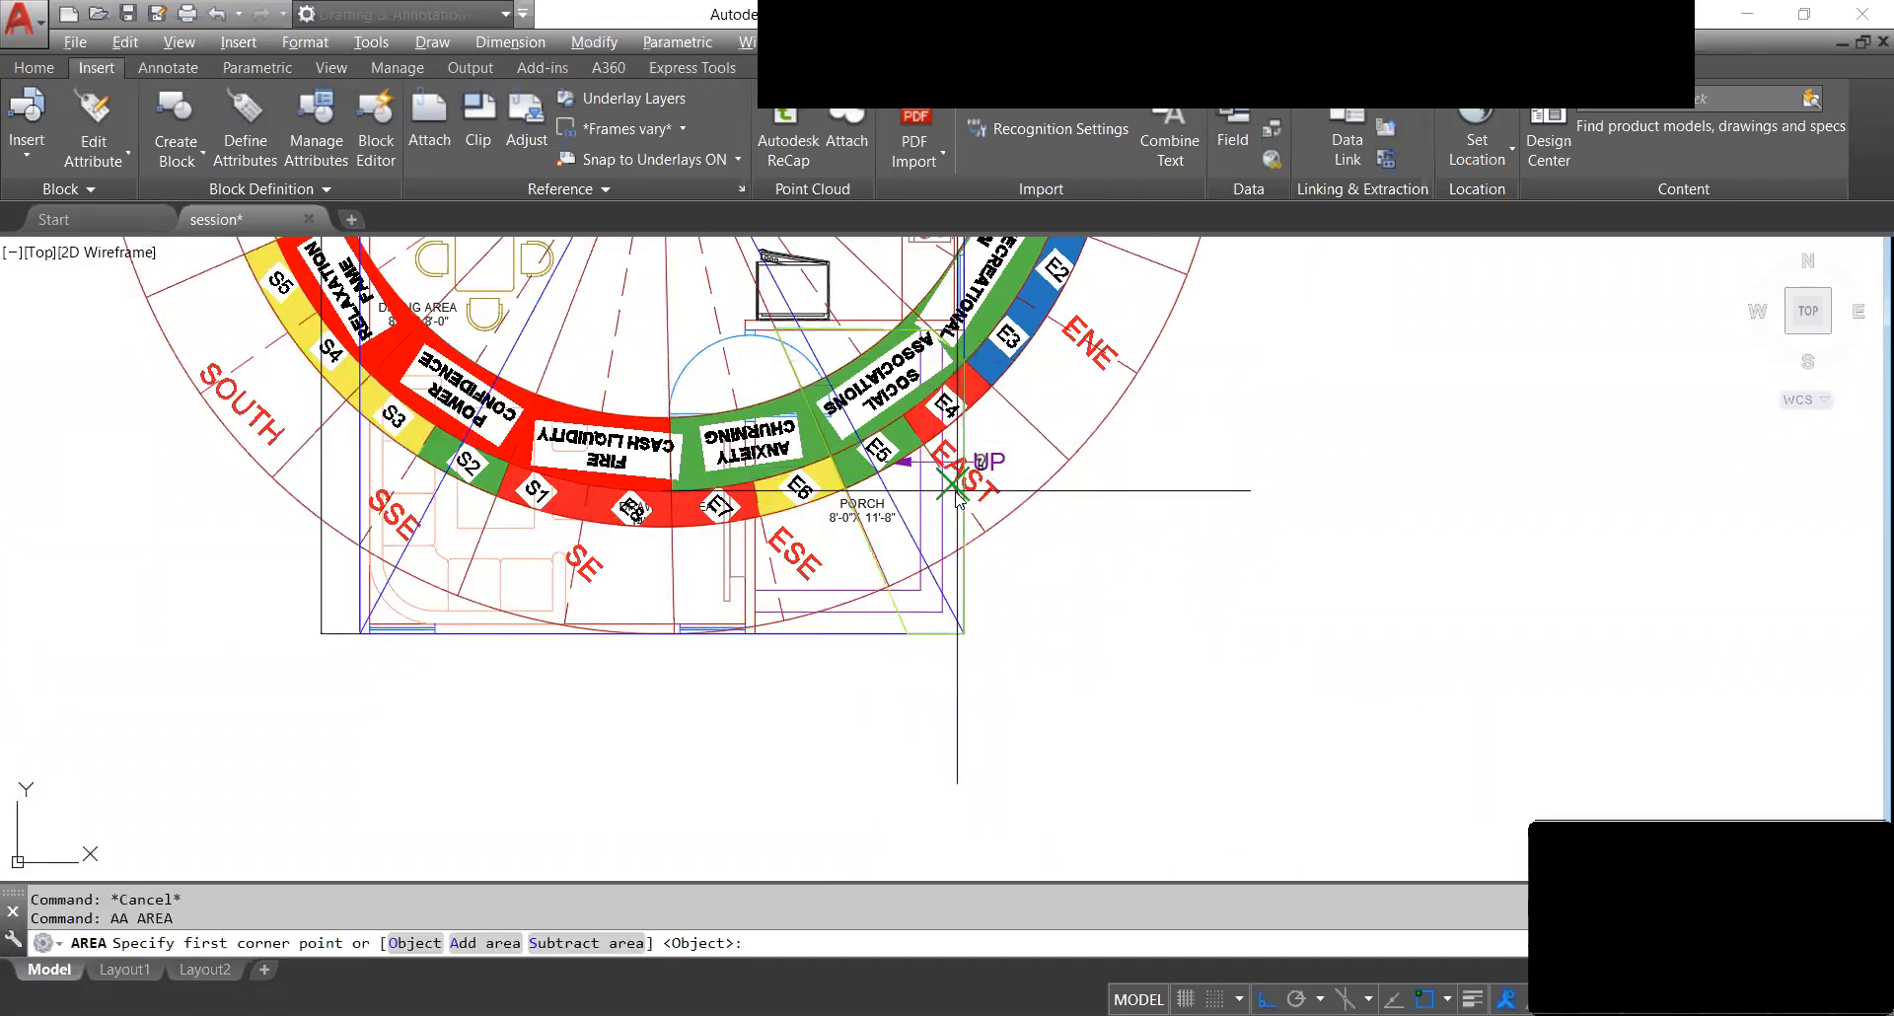
{"action": "left_click", "coordinate": [414, 943]}
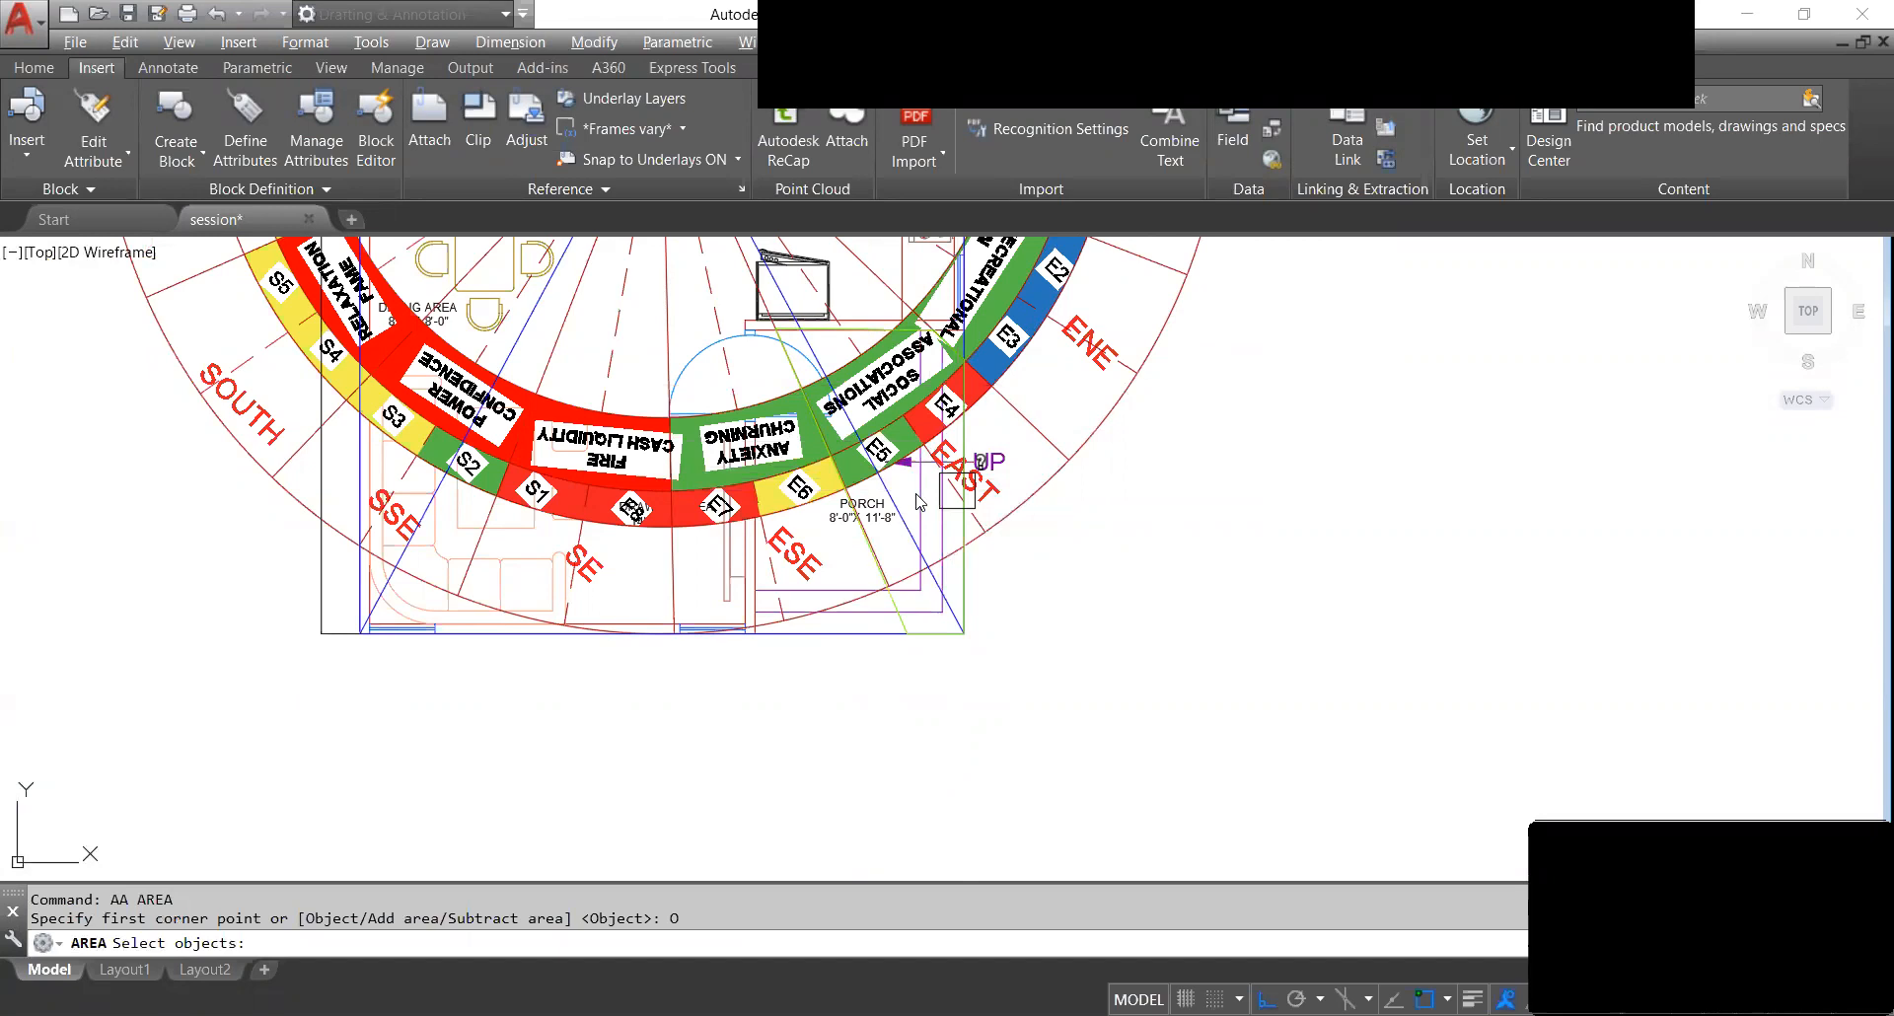
{"action": "left_click", "coordinate": [965, 575]}
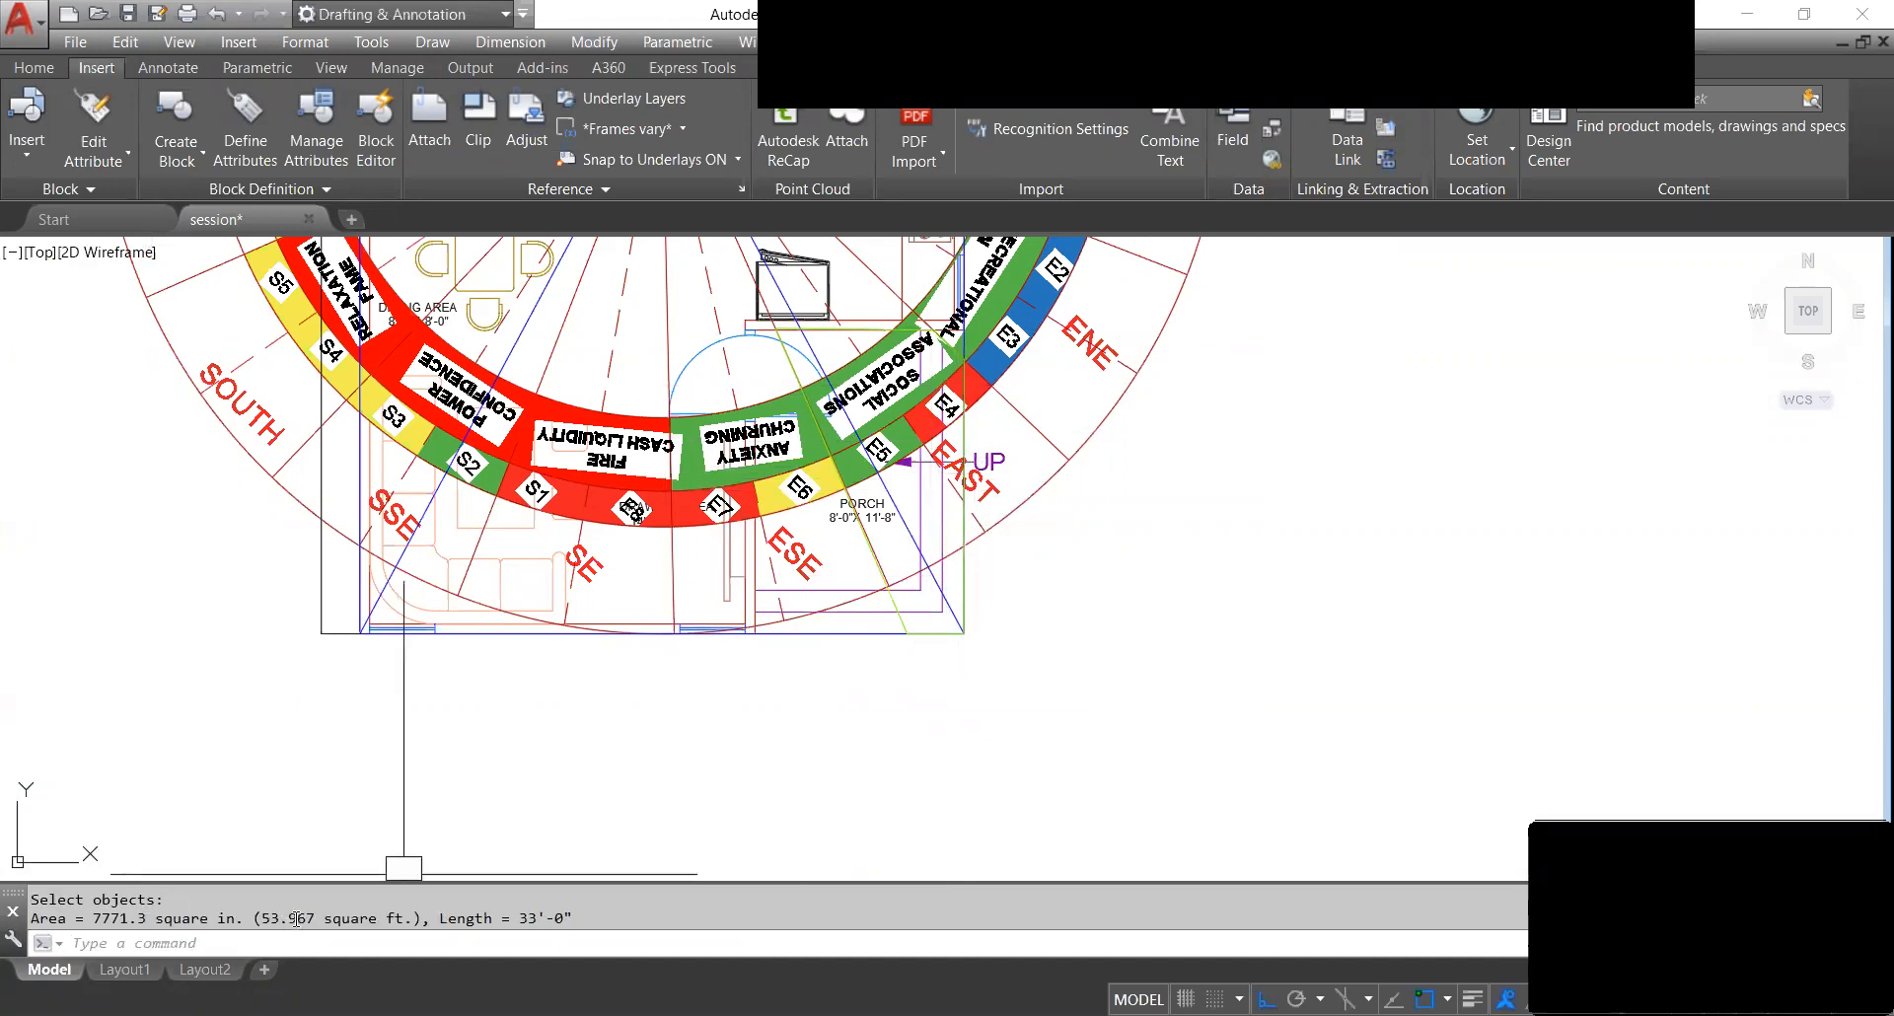
Switch to the Excel Zonal Str sheet and enter the measured E zone area, about 54.0, as its CUT value.
{"action": "left_click", "coordinate": [1377, 51]}
{"action": "left_click", "coordinate": [1457, 849]}
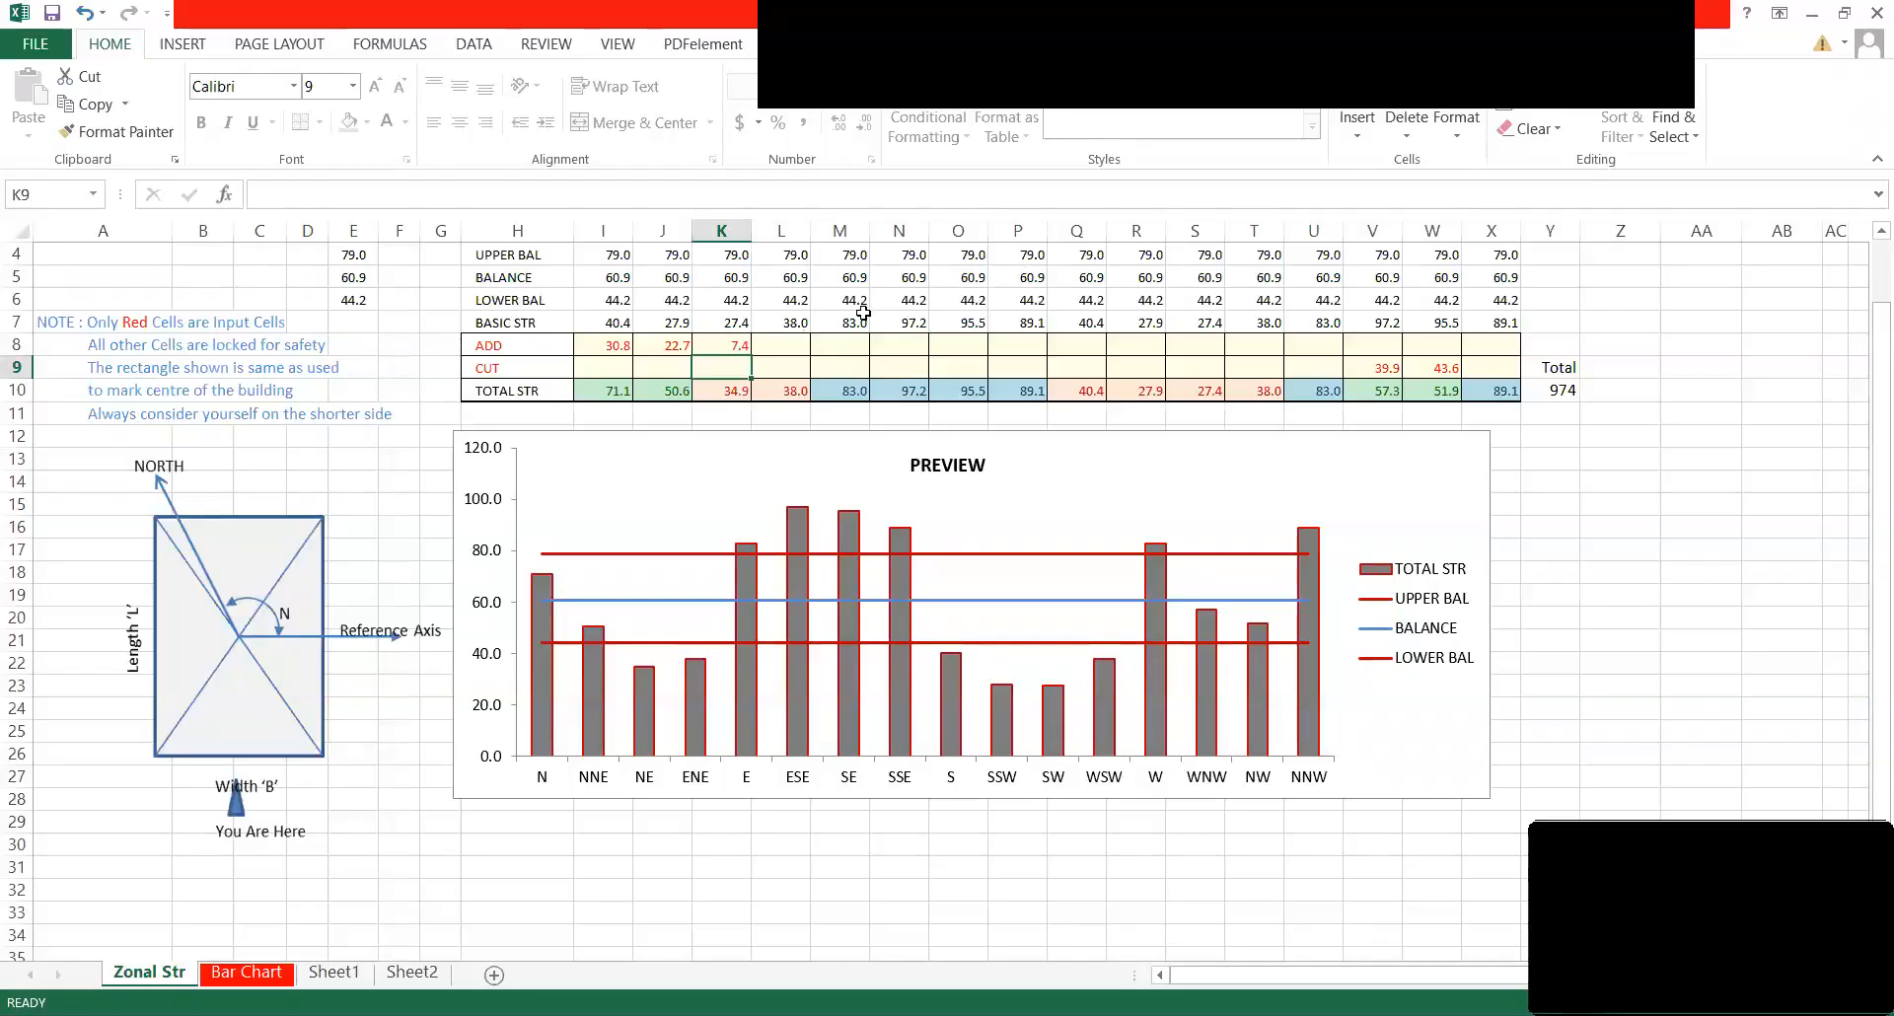
{"action": "scroll", "coordinate": [814, 320], "scroll_direction": "up", "scroll_amount": 1}
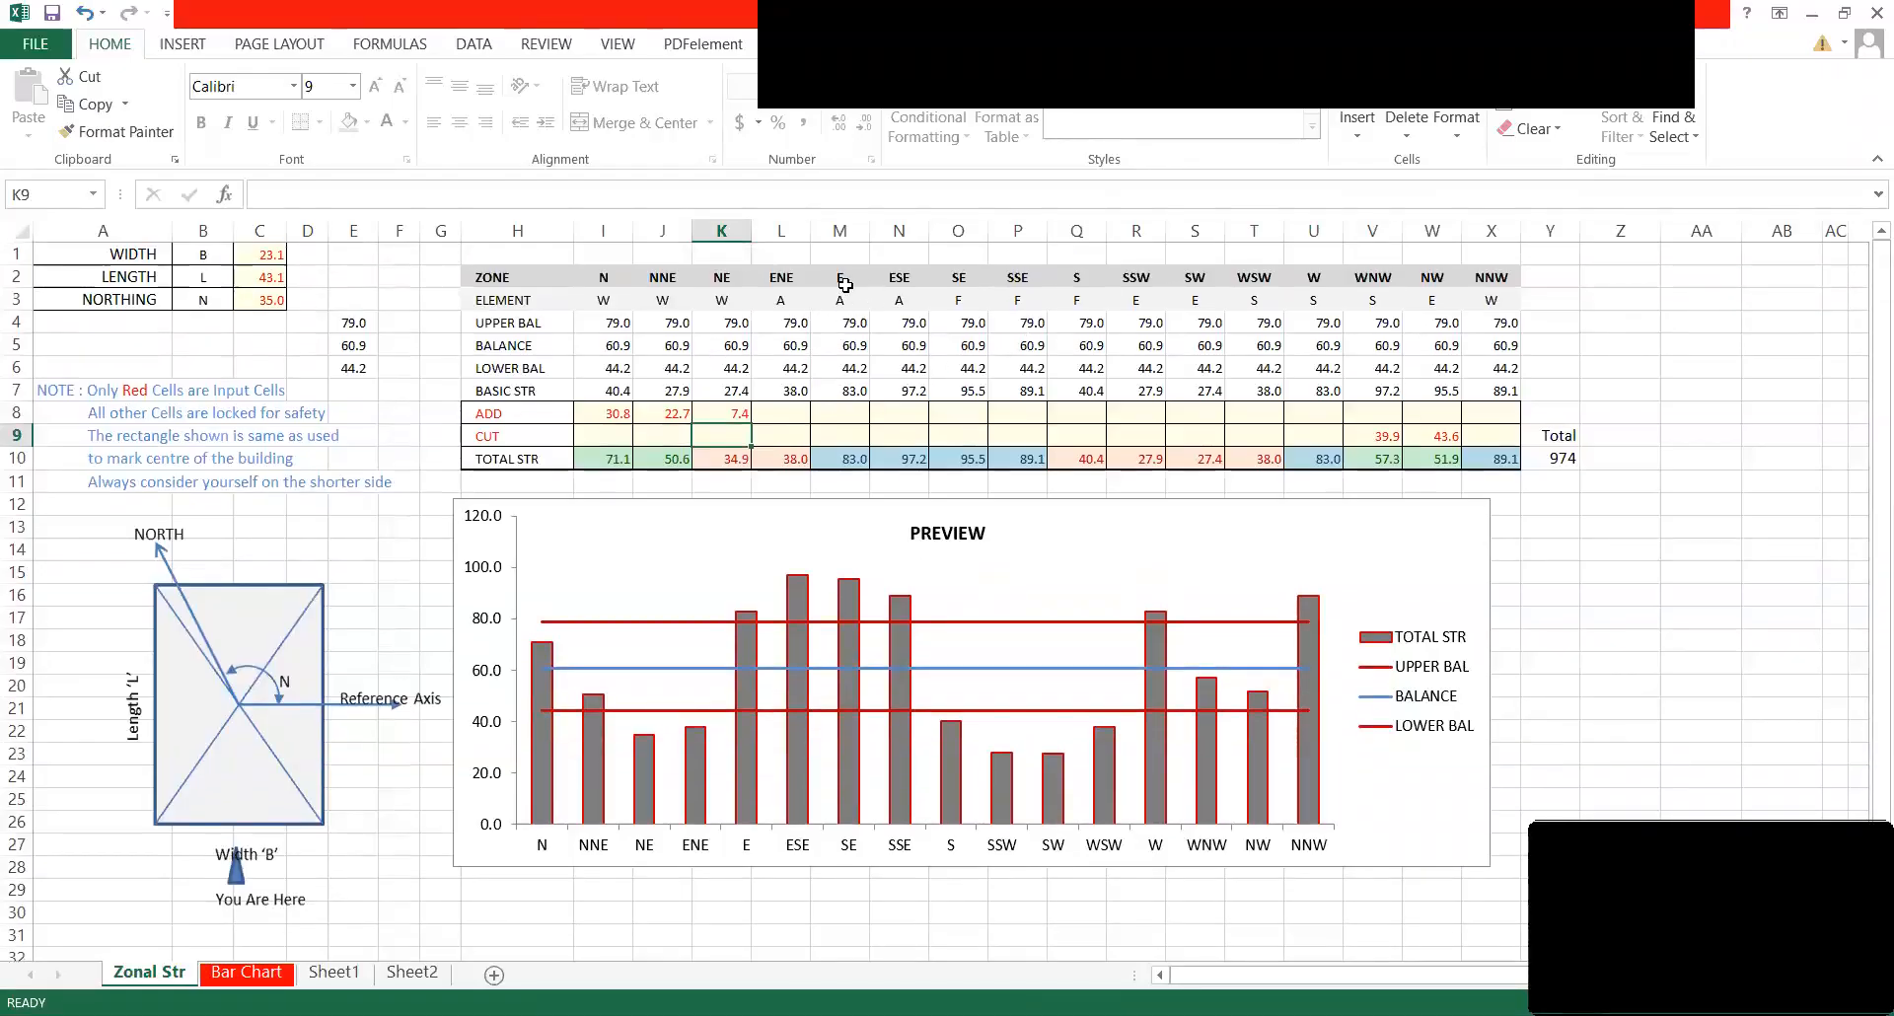
{"action": "left_click", "coordinate": [846, 435]}
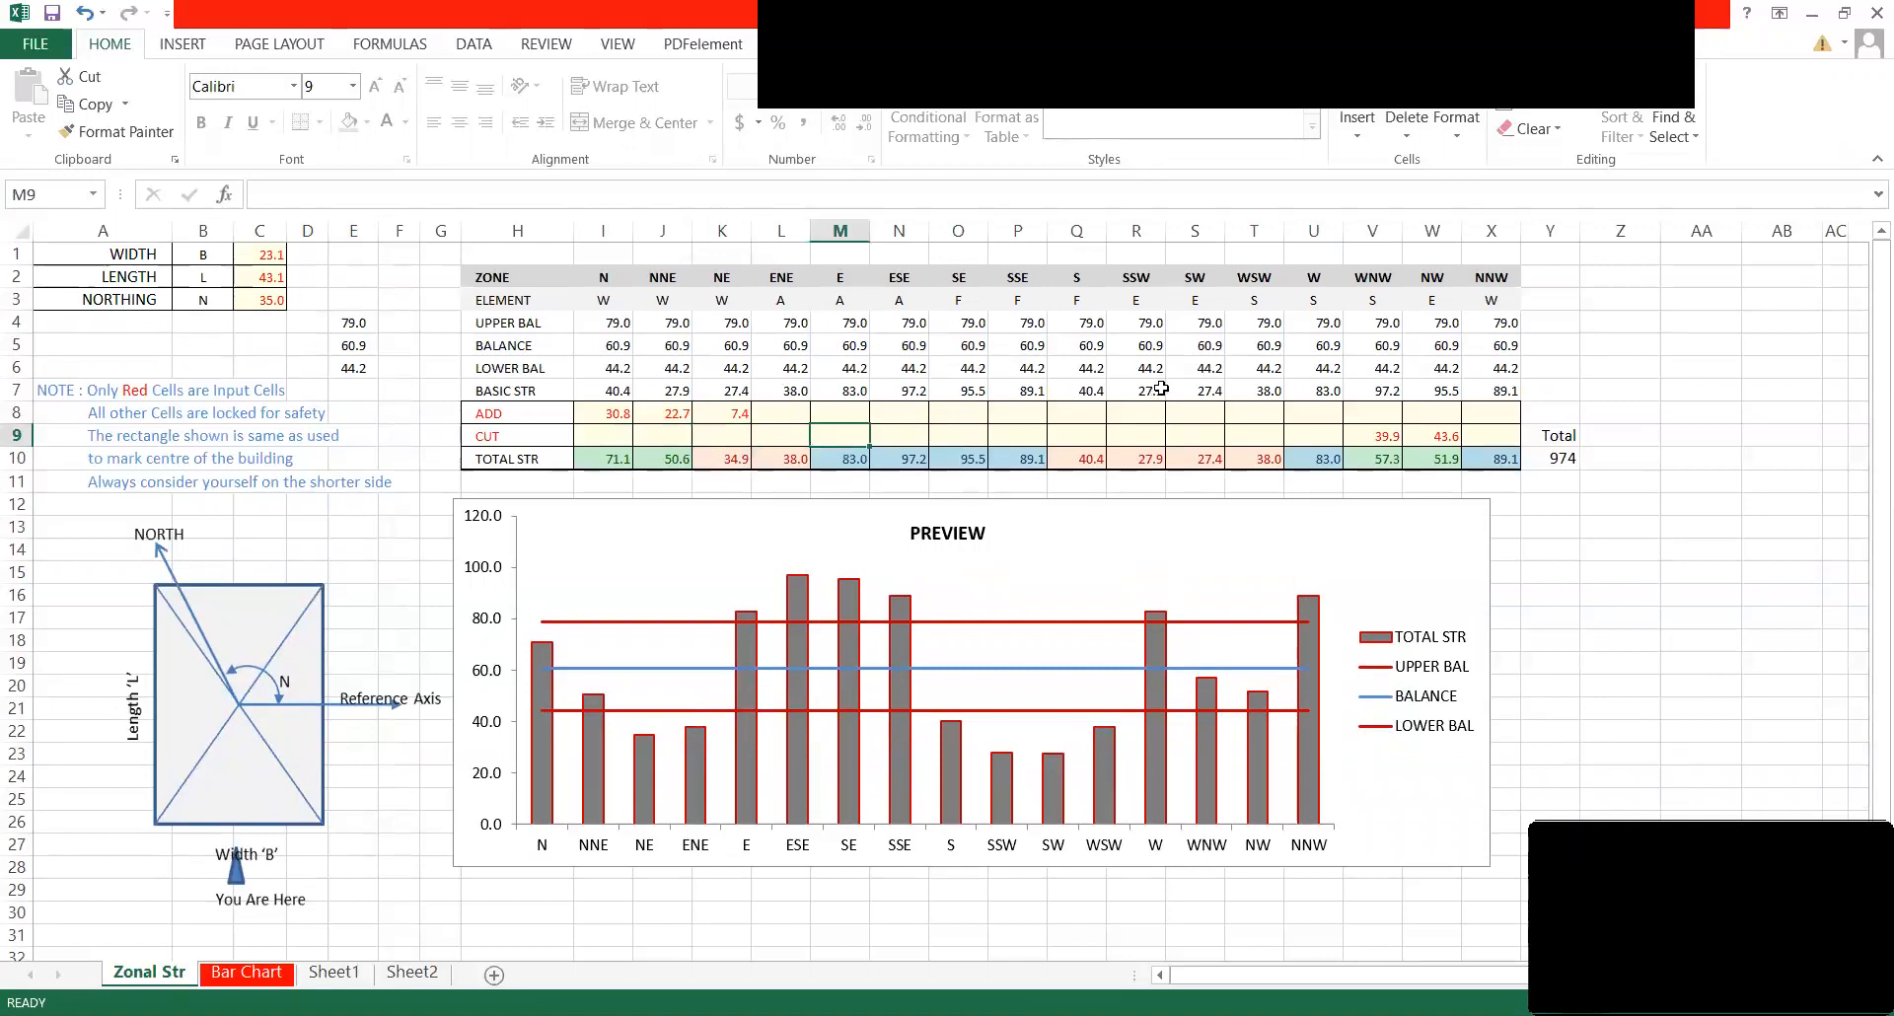
{"action": "type", "text": "53."}
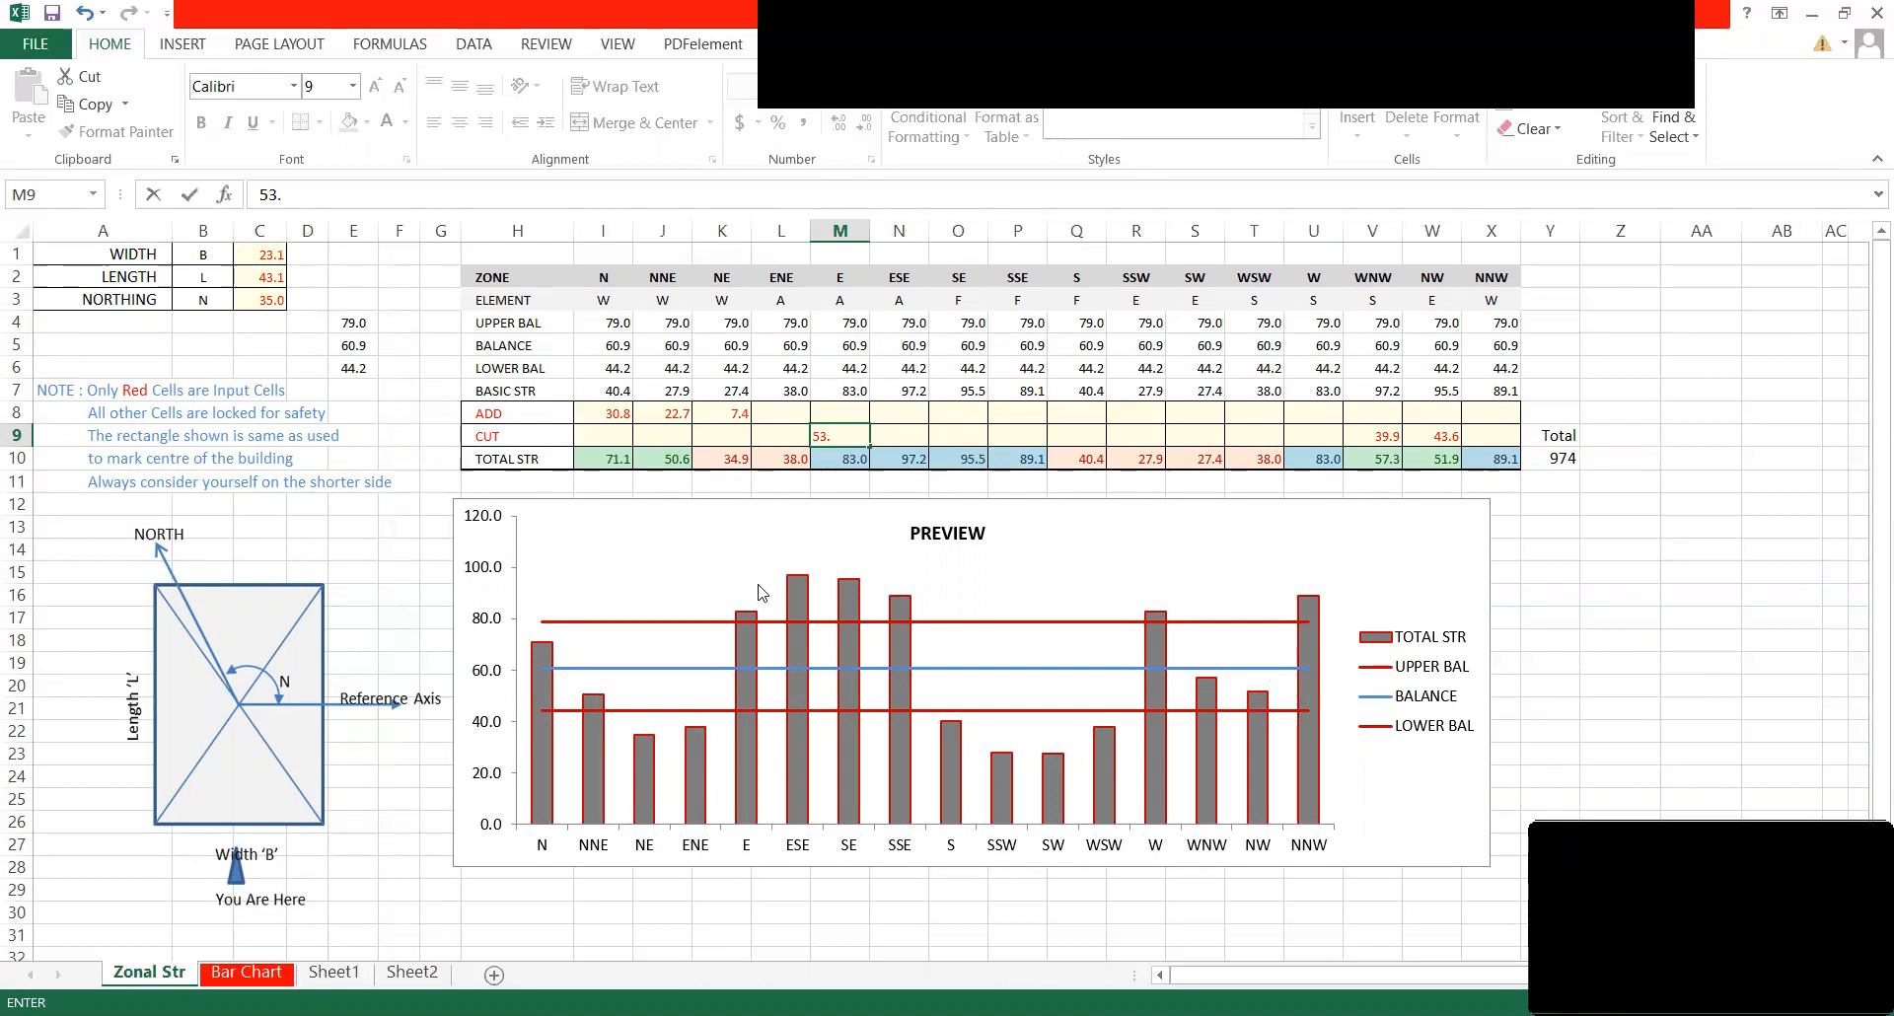
{"action": "key", "text": "alt+Tab"}
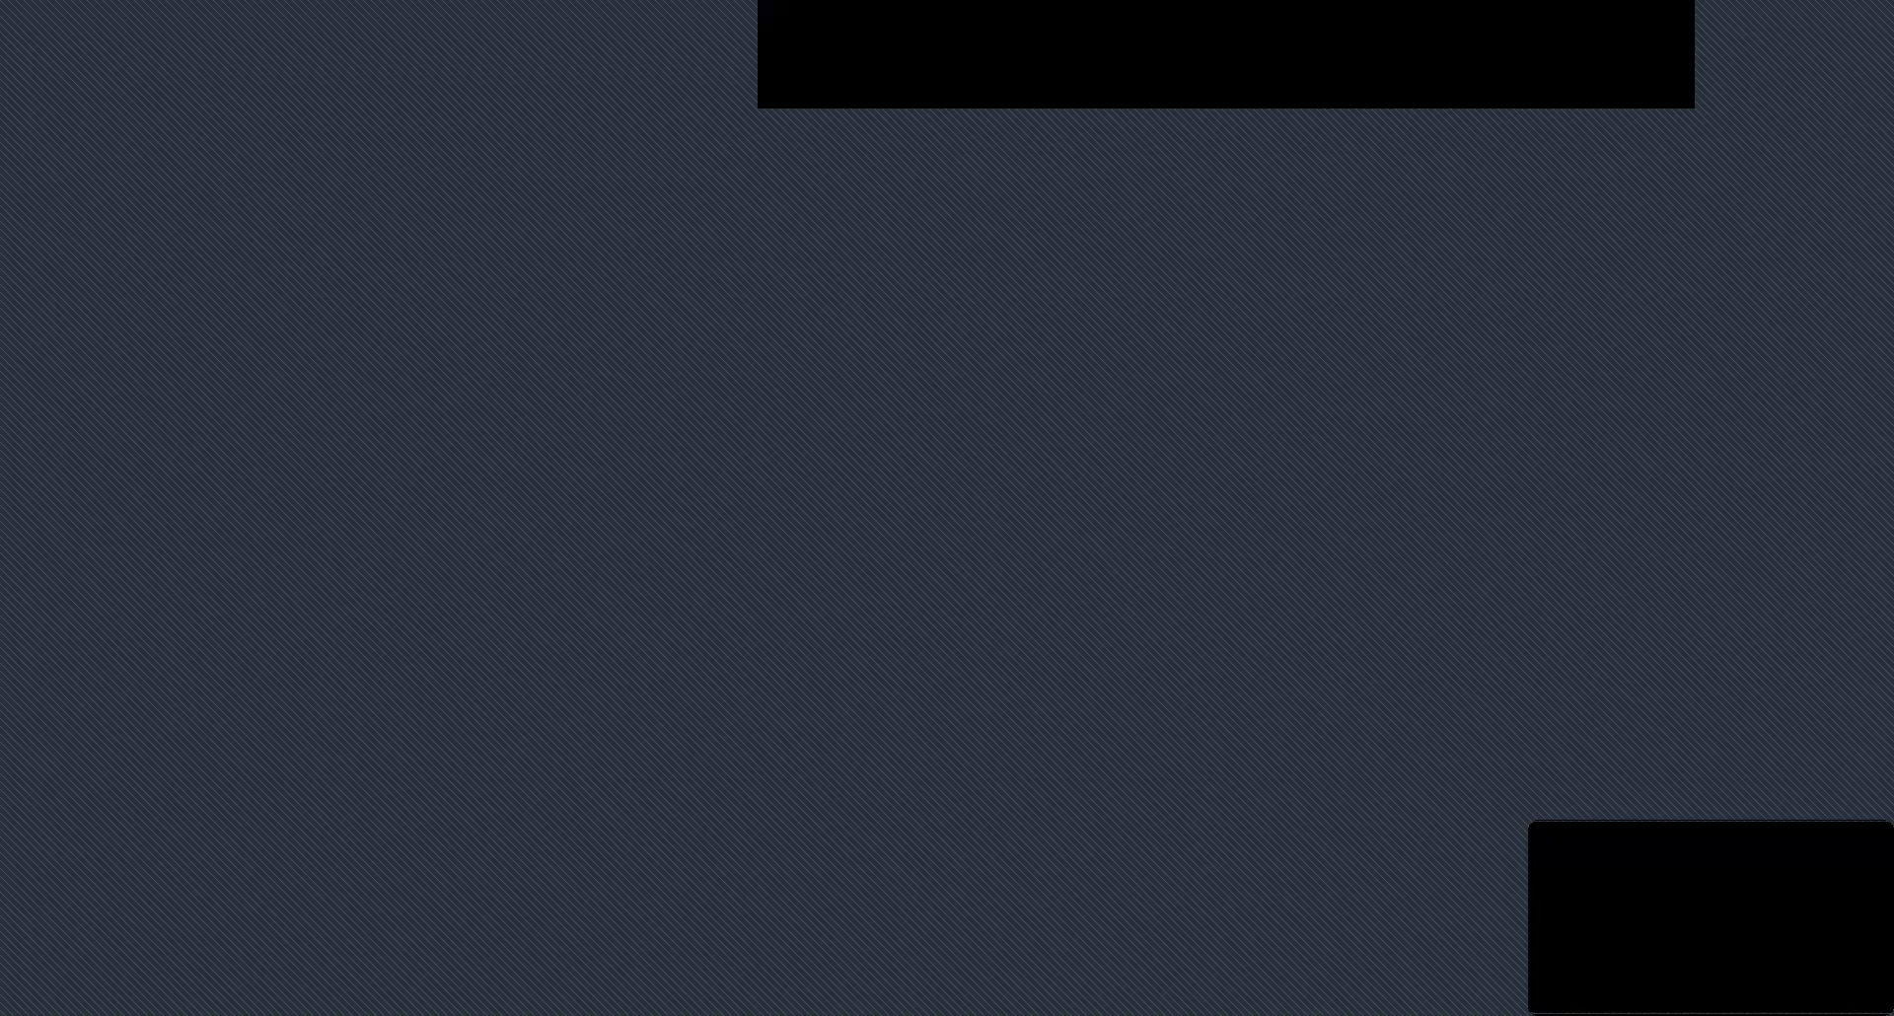
{"action": "key", "text": "alt+Tab"}
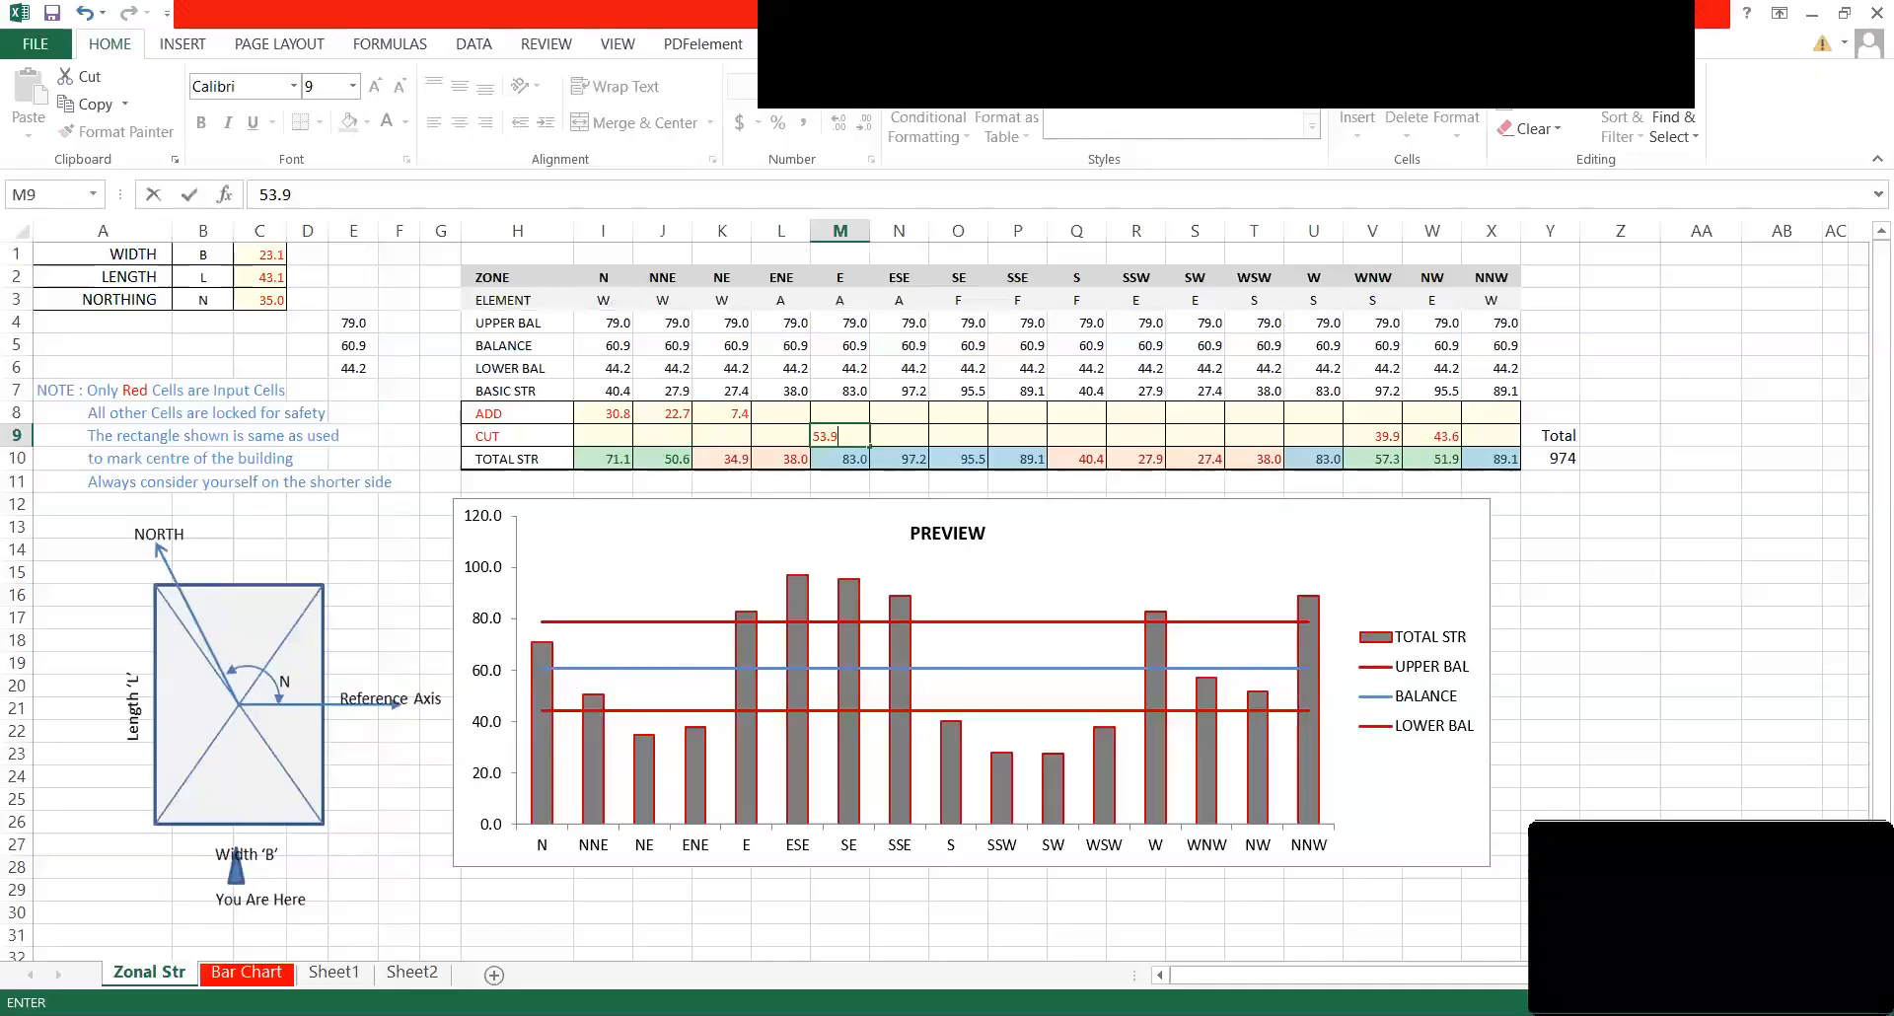
{"action": "key", "text": "Right"}
{"action": "key", "text": "Up"}
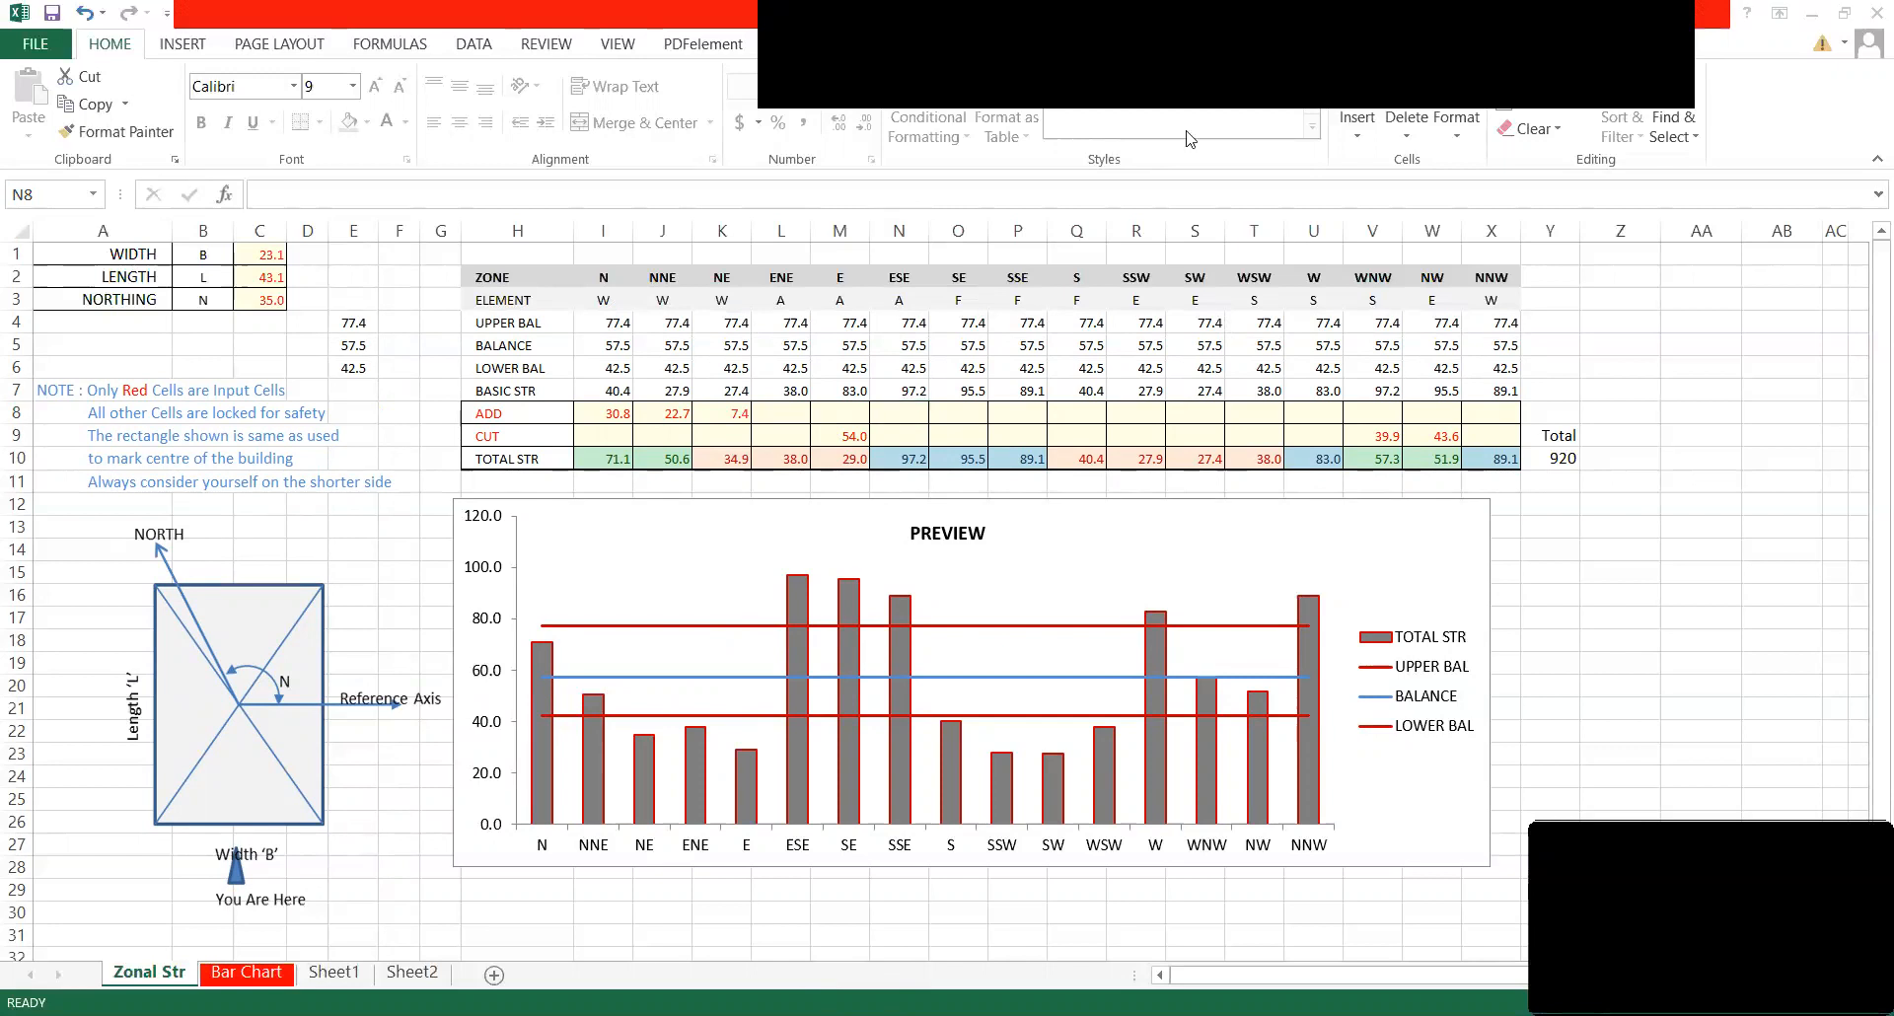
Switch to AutoCAD, inspect the E zone polyline's upper corner near the door opening, and clear the selection.
{"action": "key", "text": "alt+Tab"}
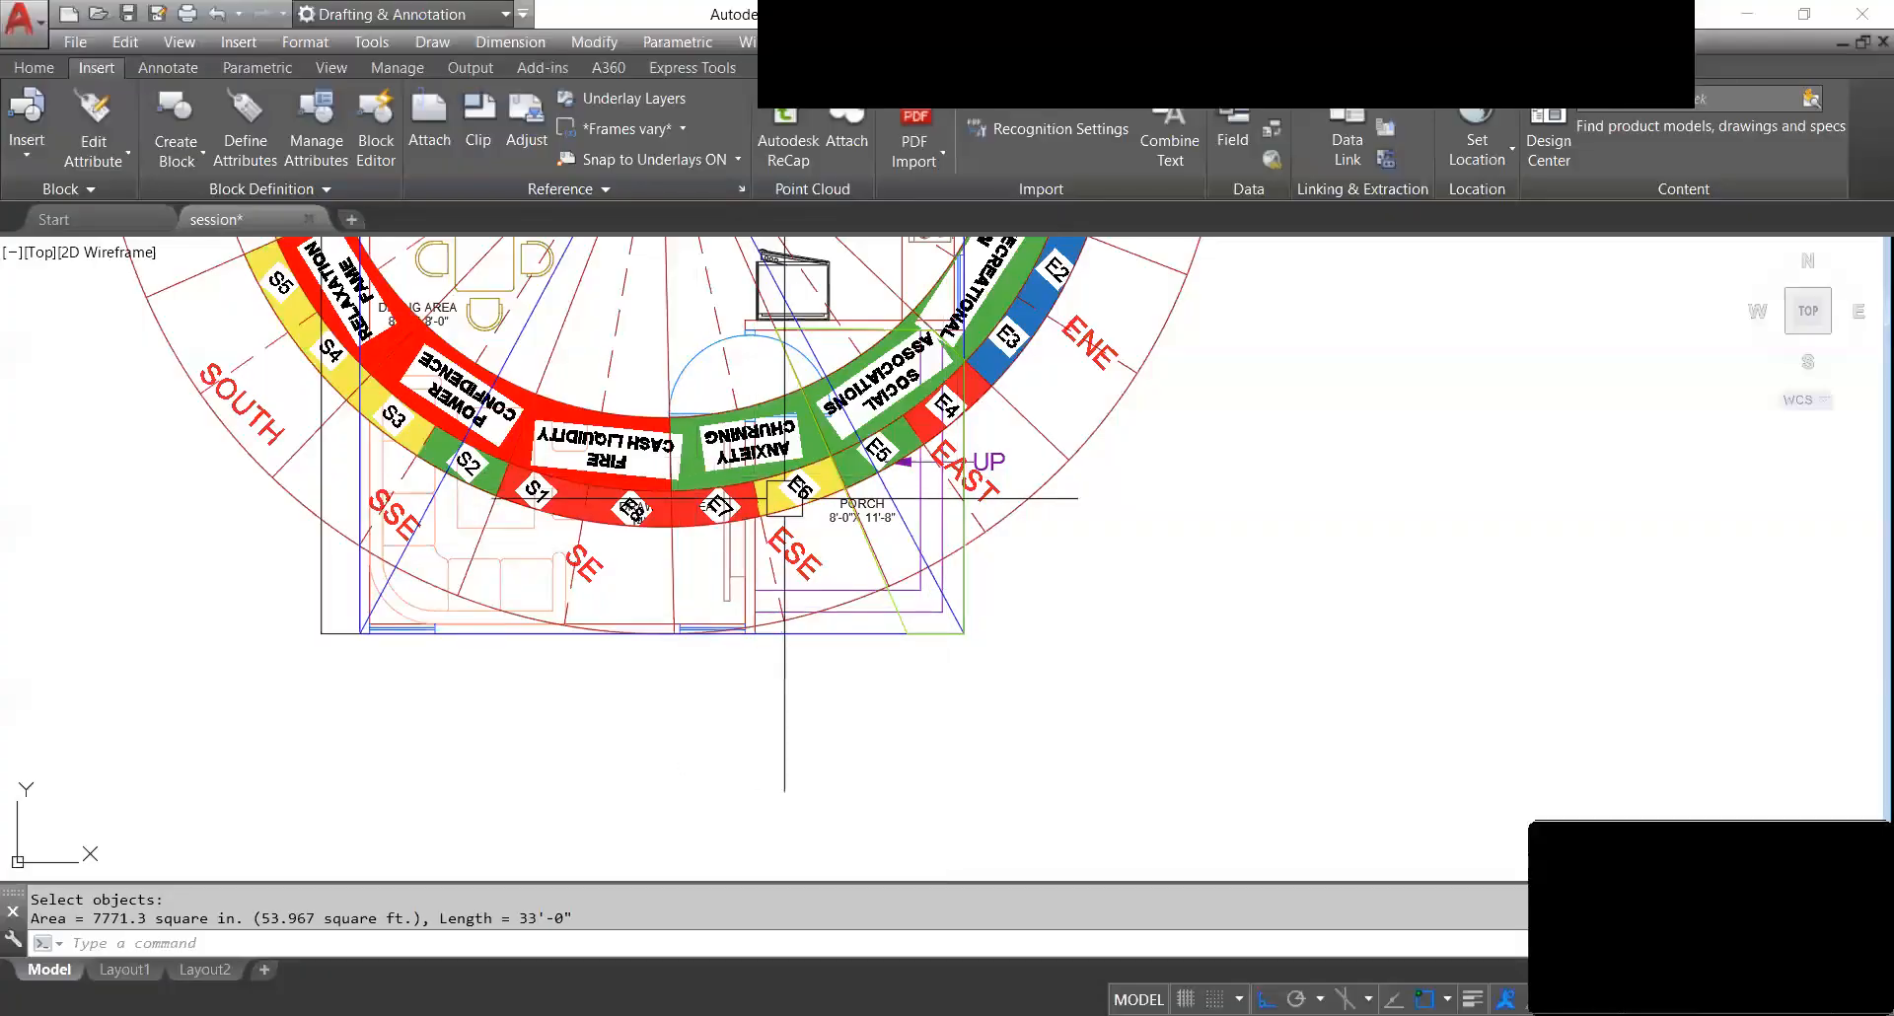
{"action": "scroll", "coordinate": [700, 299], "scroll_direction": "up", "scroll_amount": 3}
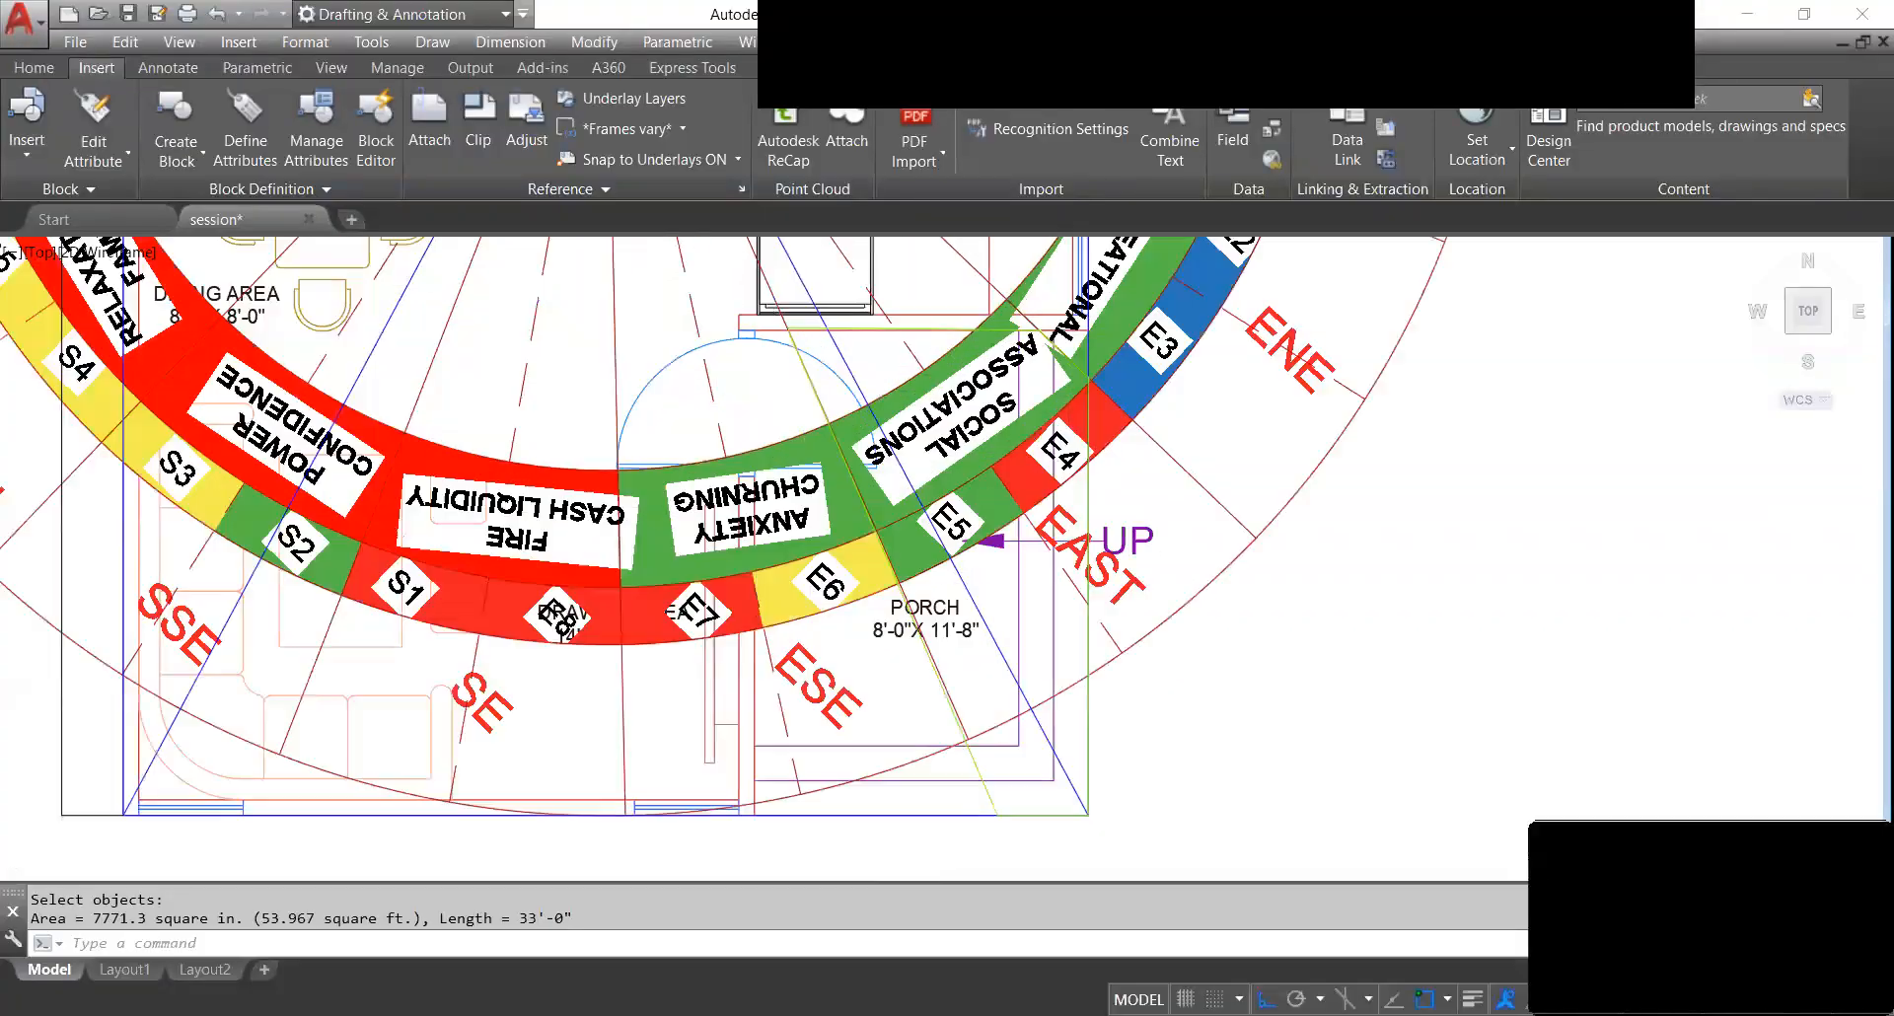
{"action": "scroll", "coordinate": [839, 367], "scroll_direction": "up", "scroll_amount": 2}
{"action": "left_click", "coordinate": [859, 345]}
{"action": "left_click", "coordinate": [765, 367]}
{"action": "scroll", "coordinate": [764, 367], "scroll_direction": "up", "scroll_amount": 4}
{"action": "left_click", "coordinate": [742, 349]}
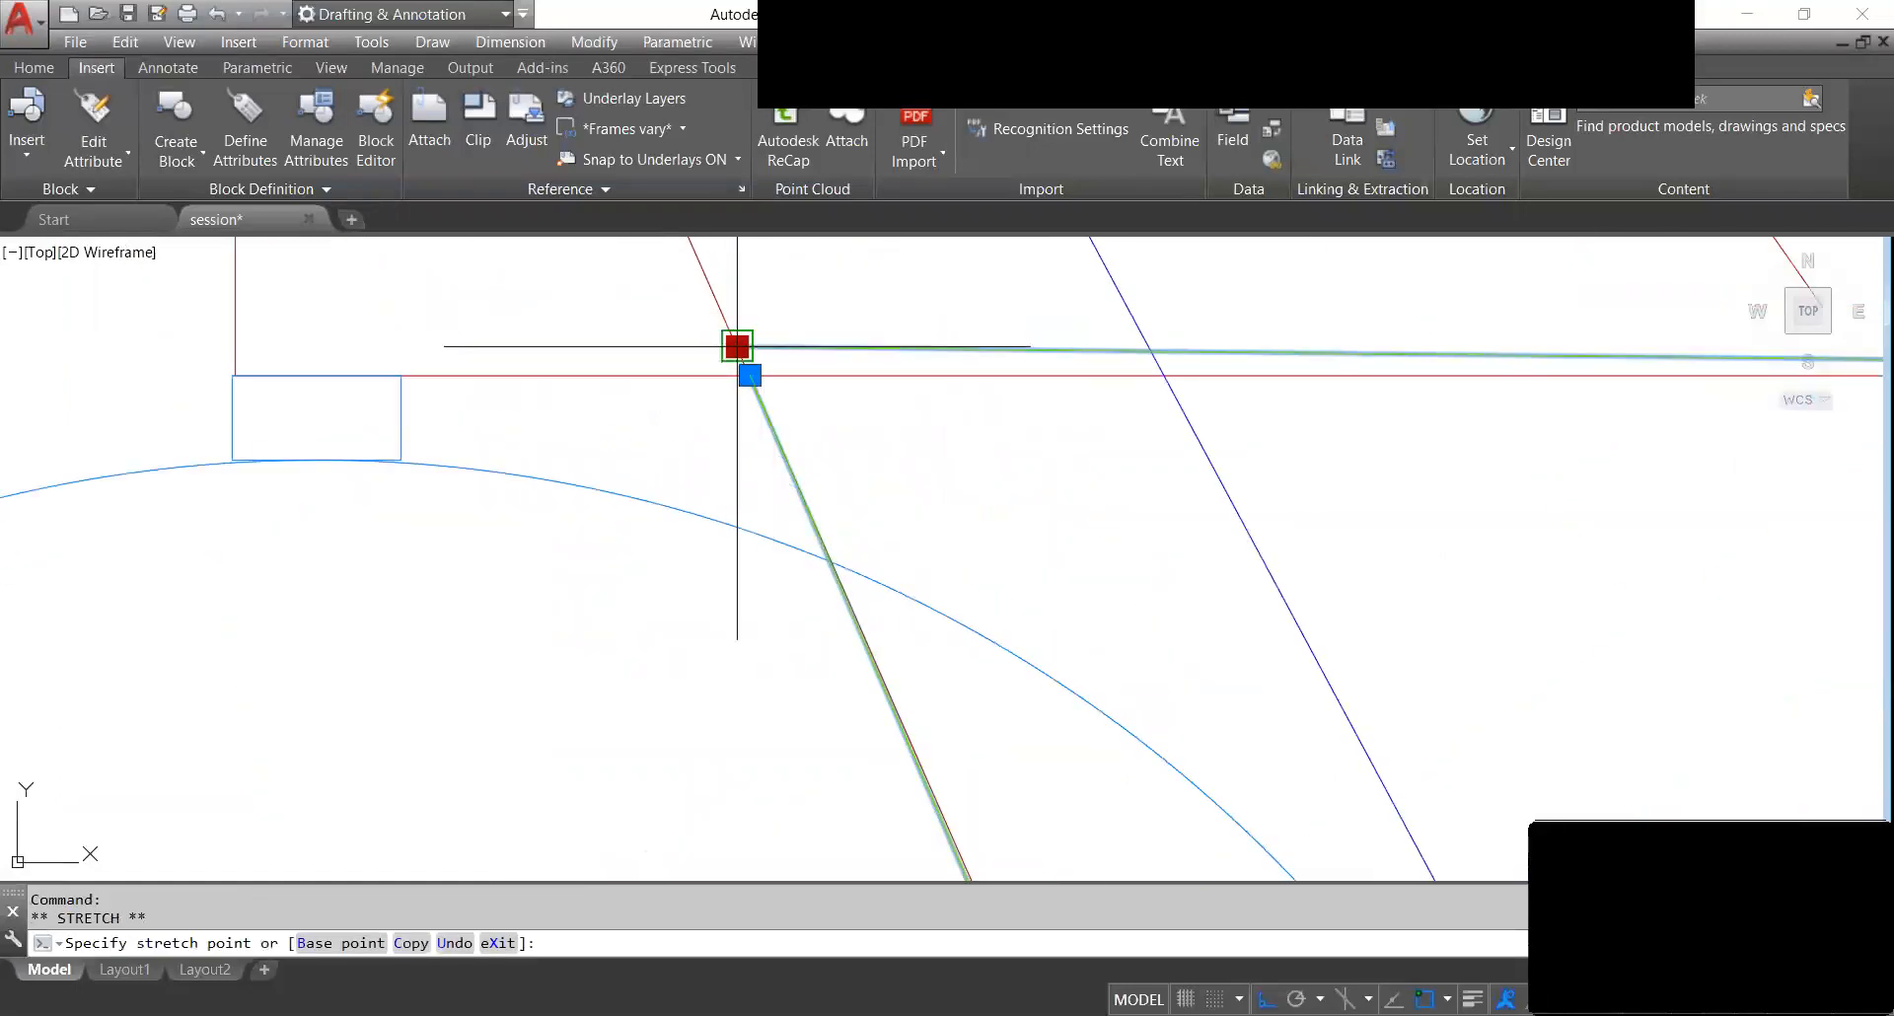
{"action": "key", "text": "Escape"}
{"action": "scroll", "coordinate": [829, 346], "scroll_direction": "down", "scroll_amount": 5}
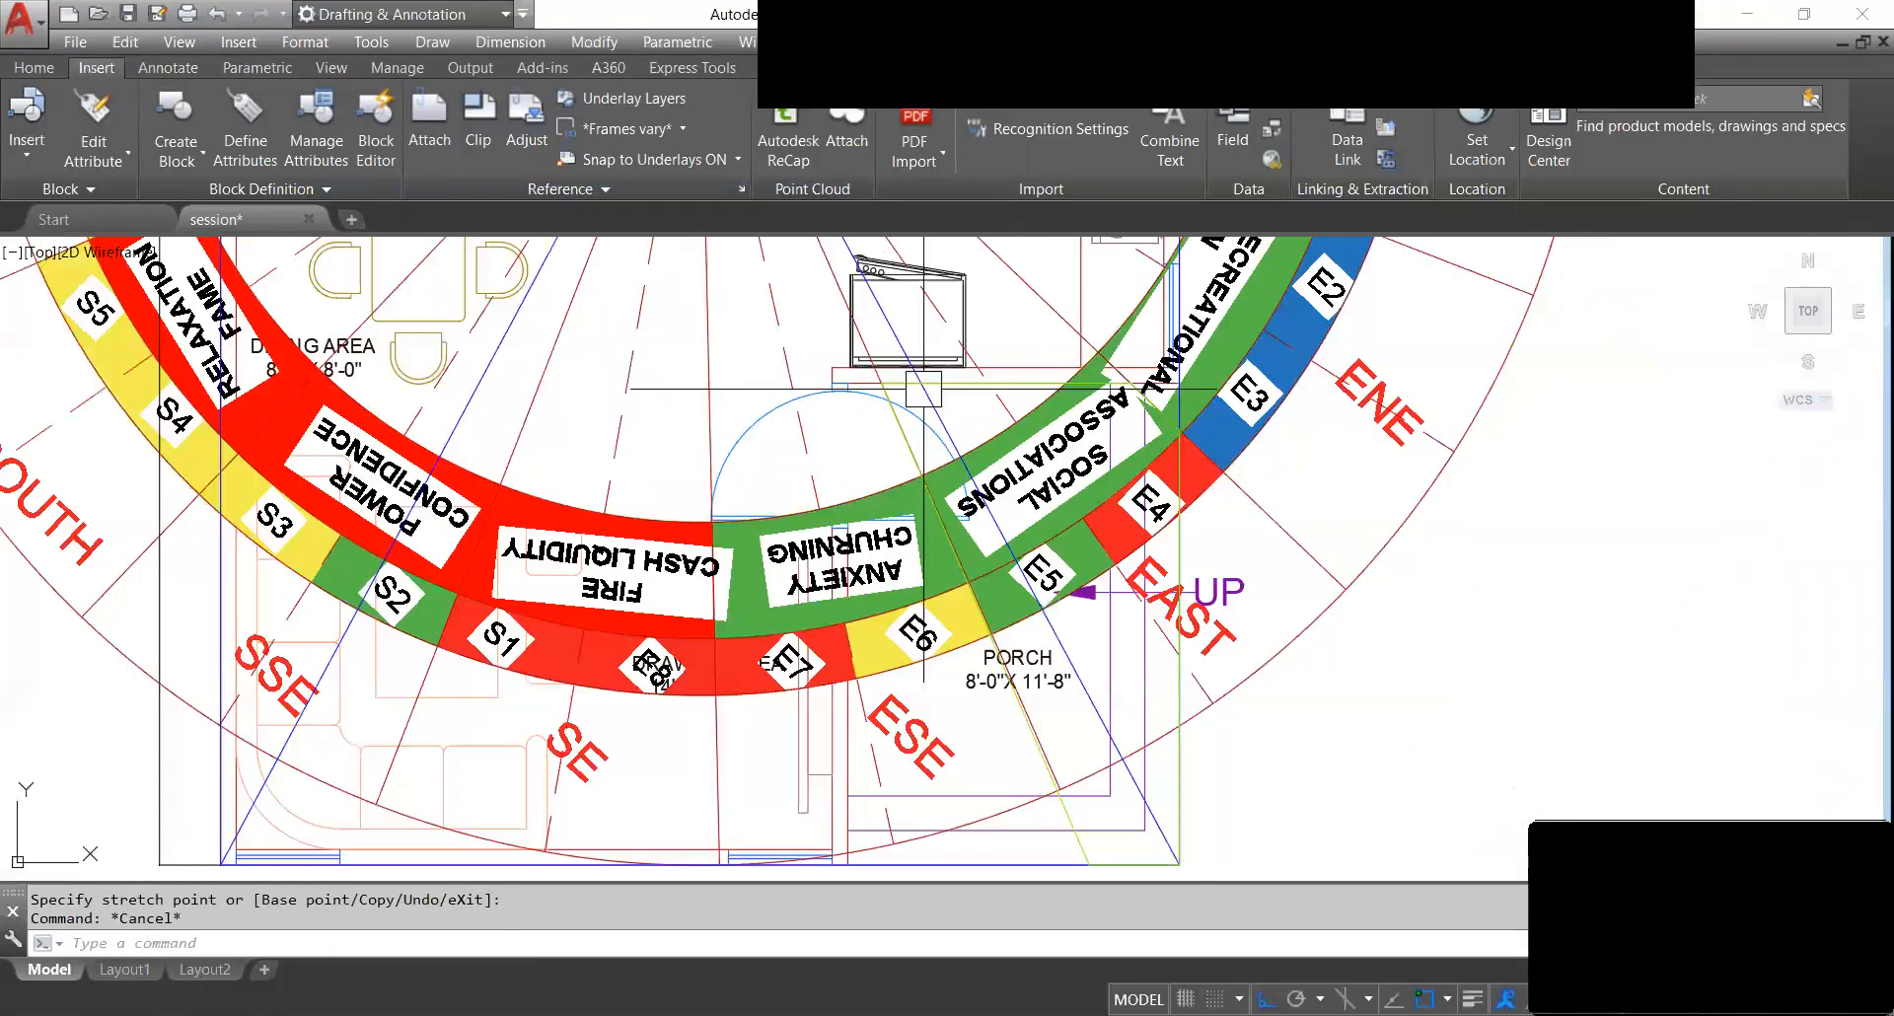
{"action": "type", "text": "aa"}
{"action": "key", "text": "Return"}
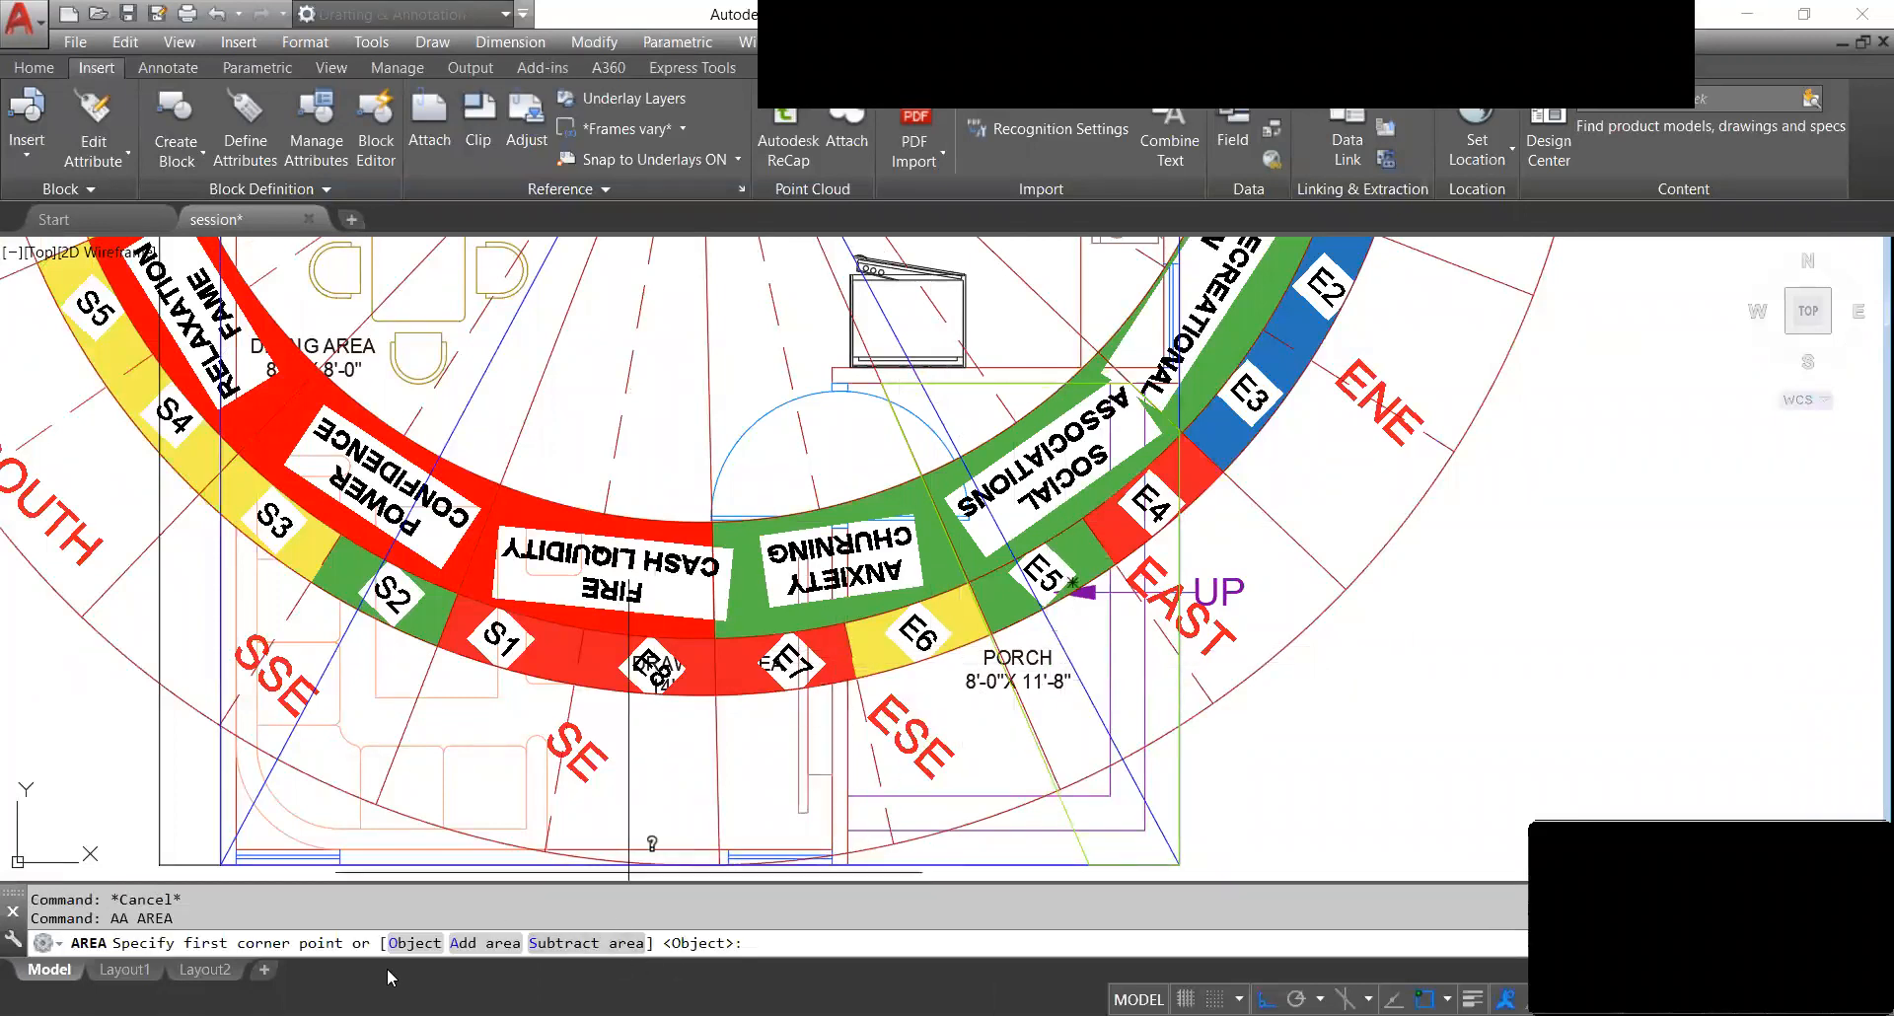
{"action": "left_click", "coordinate": [415, 943]}
{"action": "key", "text": "Escape"}
Start a polyline for the ESE cut from the porch's lower wall corner along the bottom edge to the E polyline's corner.
{"action": "middle_click_drag", "start_coordinate": [953, 563], "coordinate": [927, 538]}
{"action": "type", "text": "pl"}
{"action": "key", "text": "Return"}
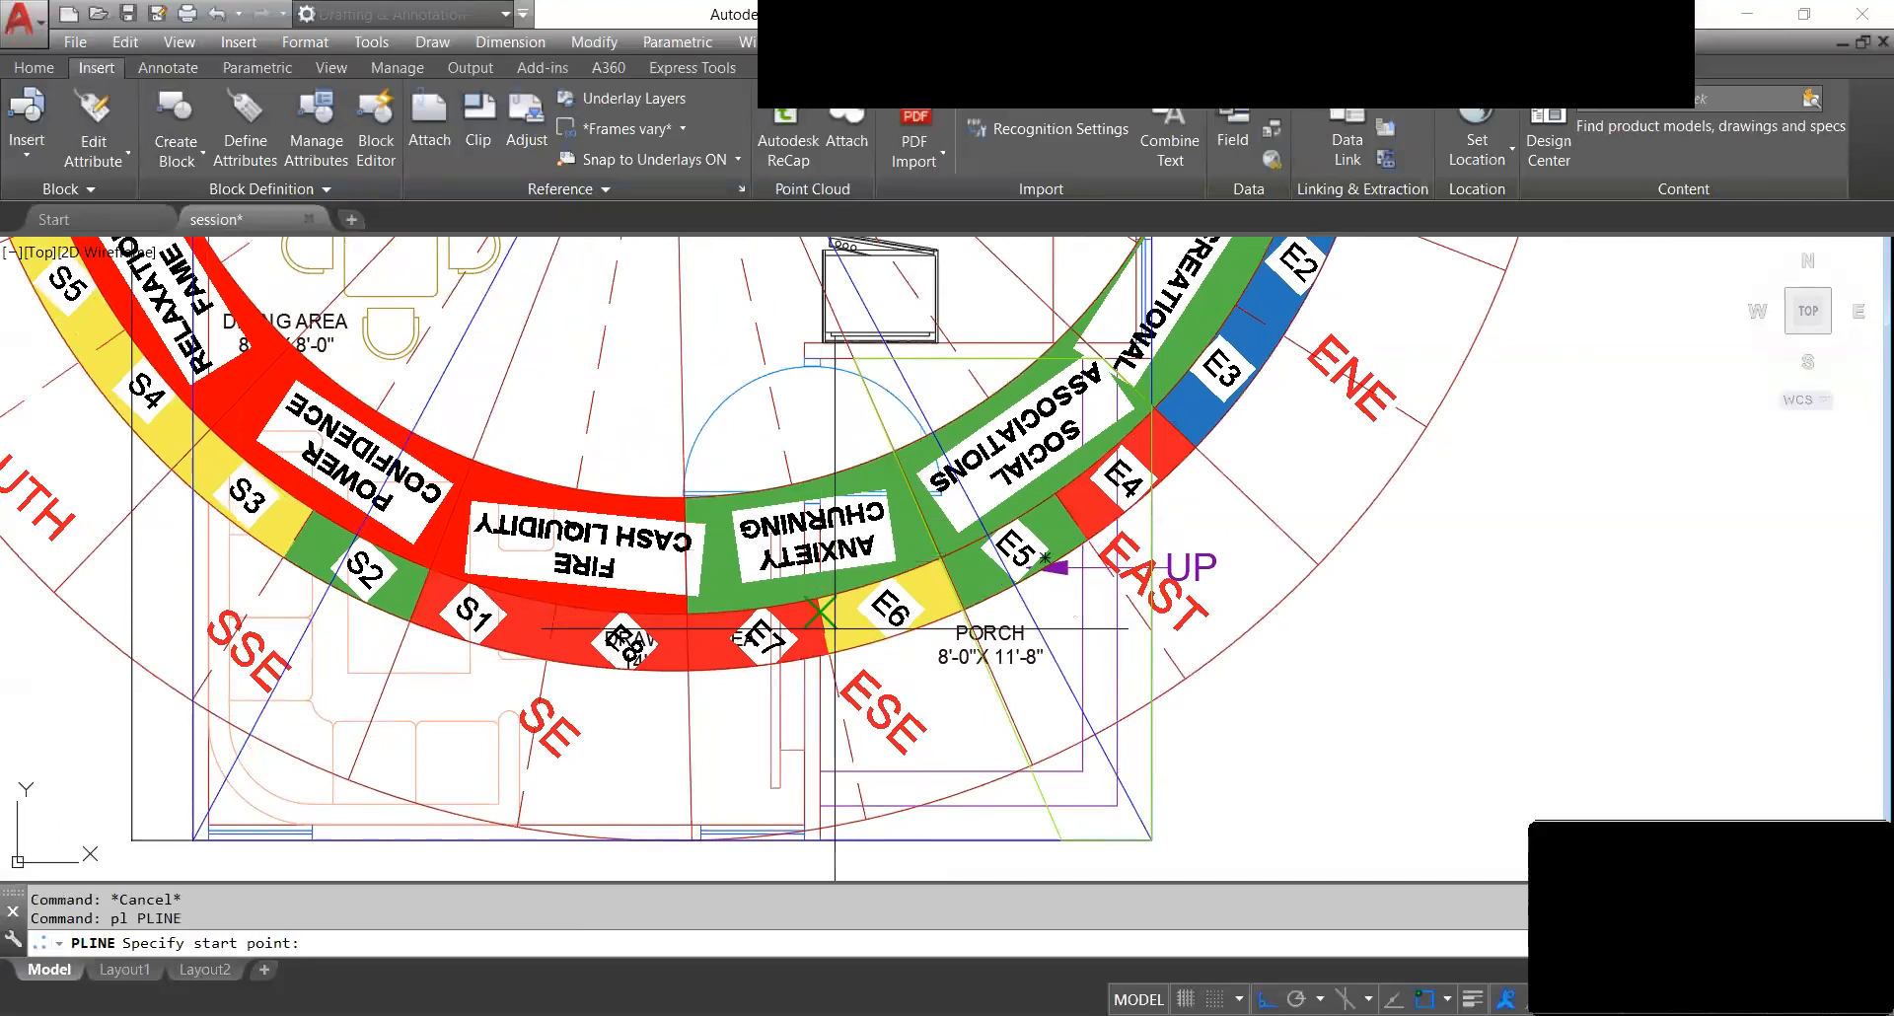
{"action": "scroll", "coordinate": [821, 854], "scroll_direction": "up", "scroll_amount": 6}
{"action": "left_click", "coordinate": [815, 796]}
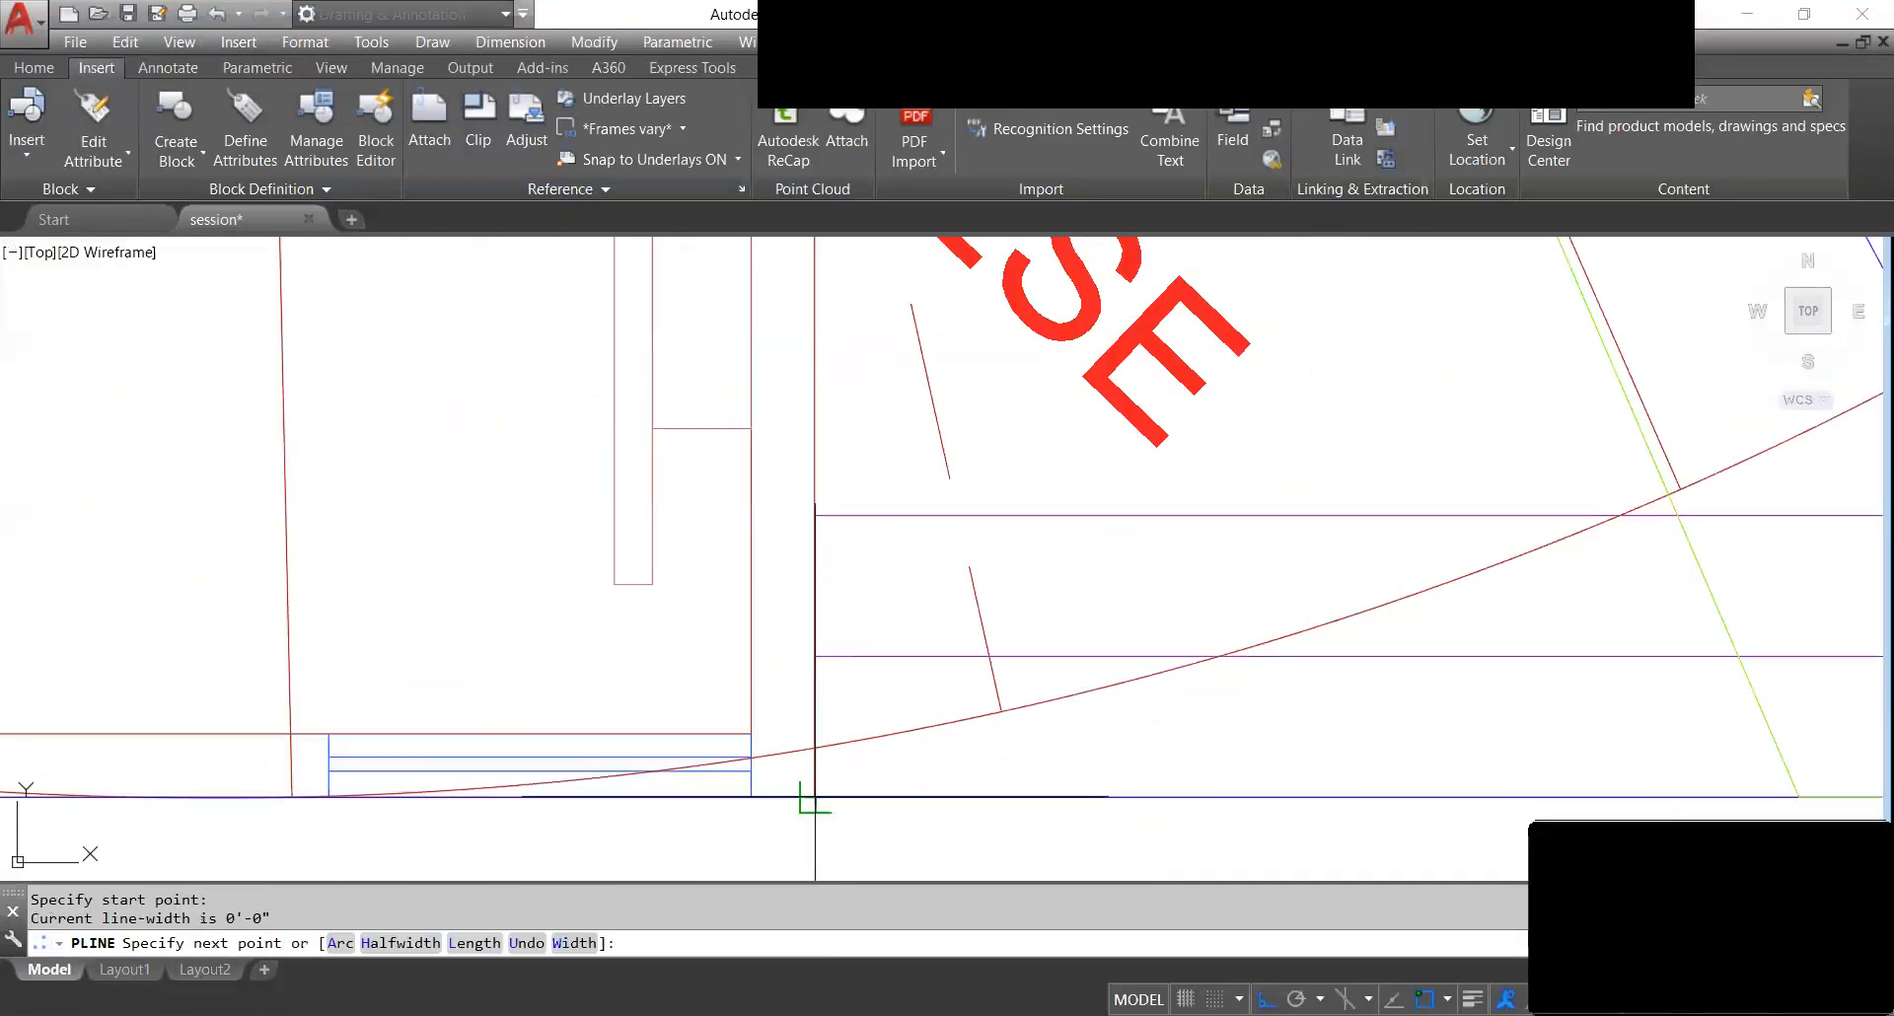
{"action": "scroll", "coordinate": [906, 780], "scroll_direction": "down", "scroll_amount": 6}
{"action": "scroll", "coordinate": [1141, 779], "scroll_direction": "up", "scroll_amount": 6}
{"action": "left_click", "coordinate": [1091, 773]}
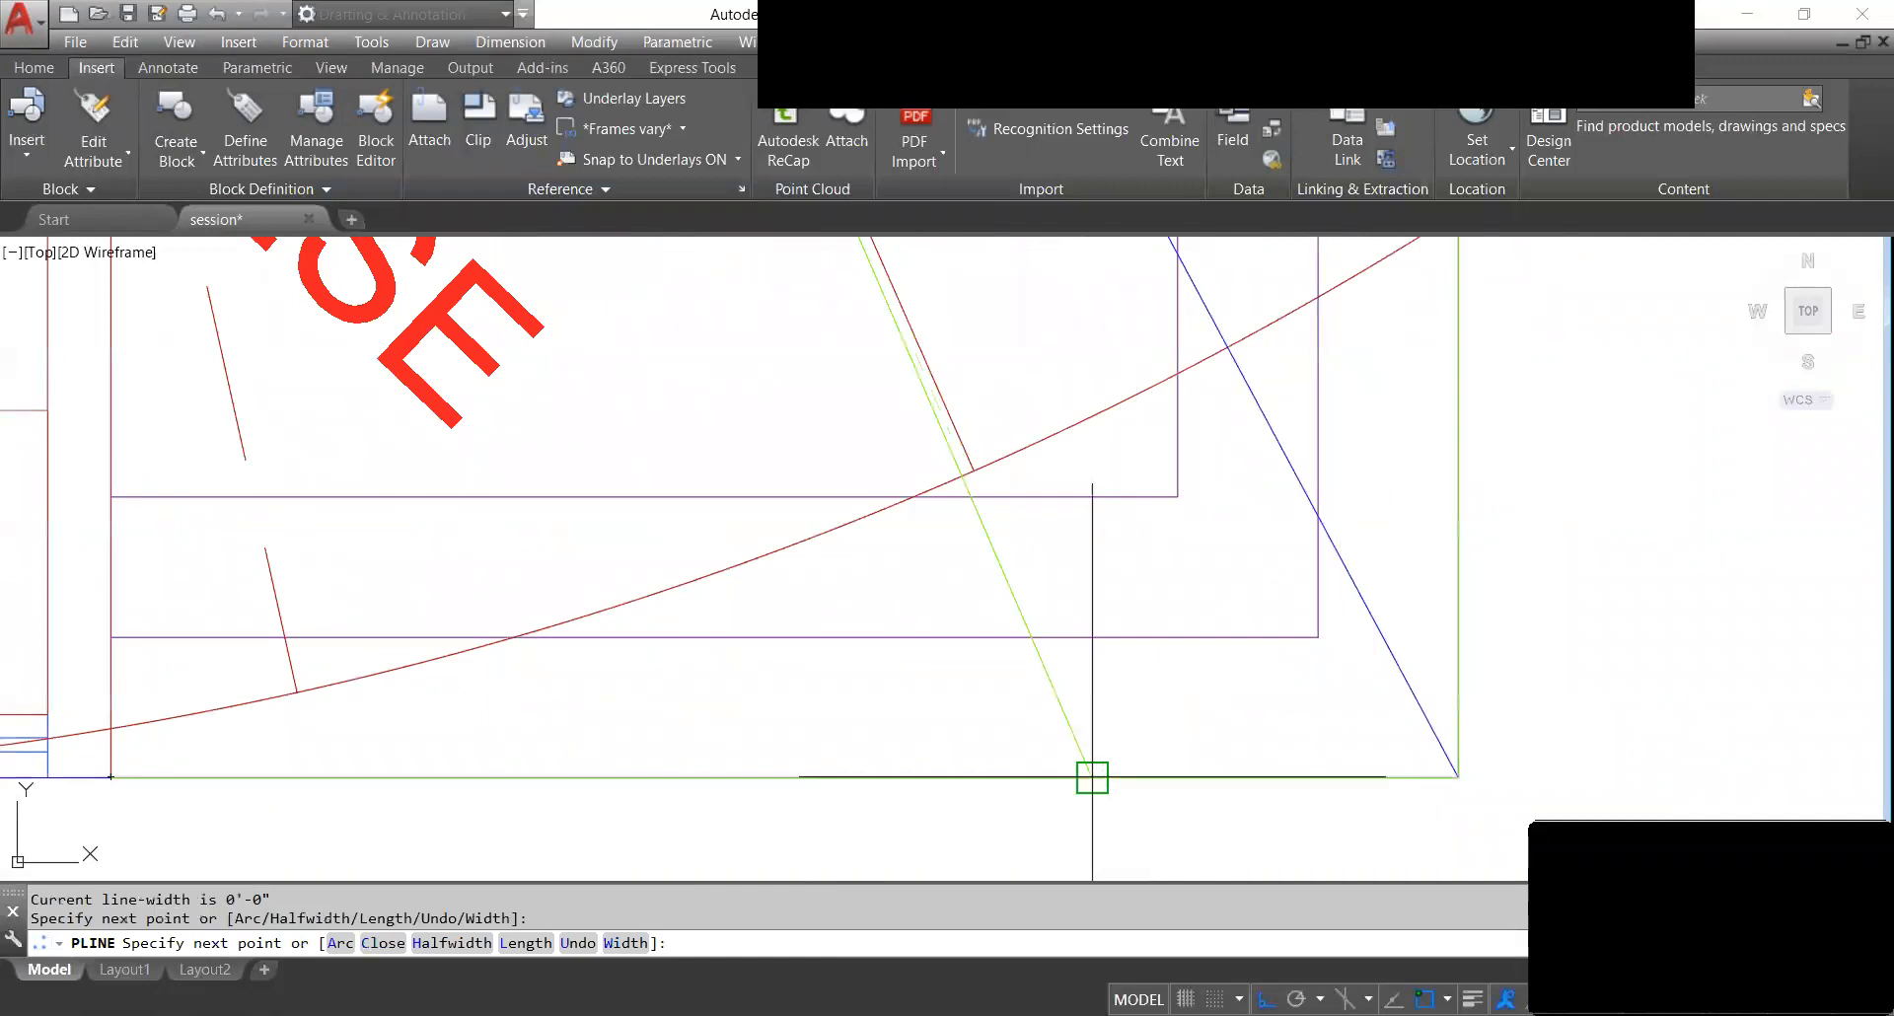
Continue the ESE polyline up the E/ESE zone line, across to the wall, and back down to its starting corner.
{"action": "scroll", "coordinate": [1091, 774], "scroll_direction": "down", "scroll_amount": 6}
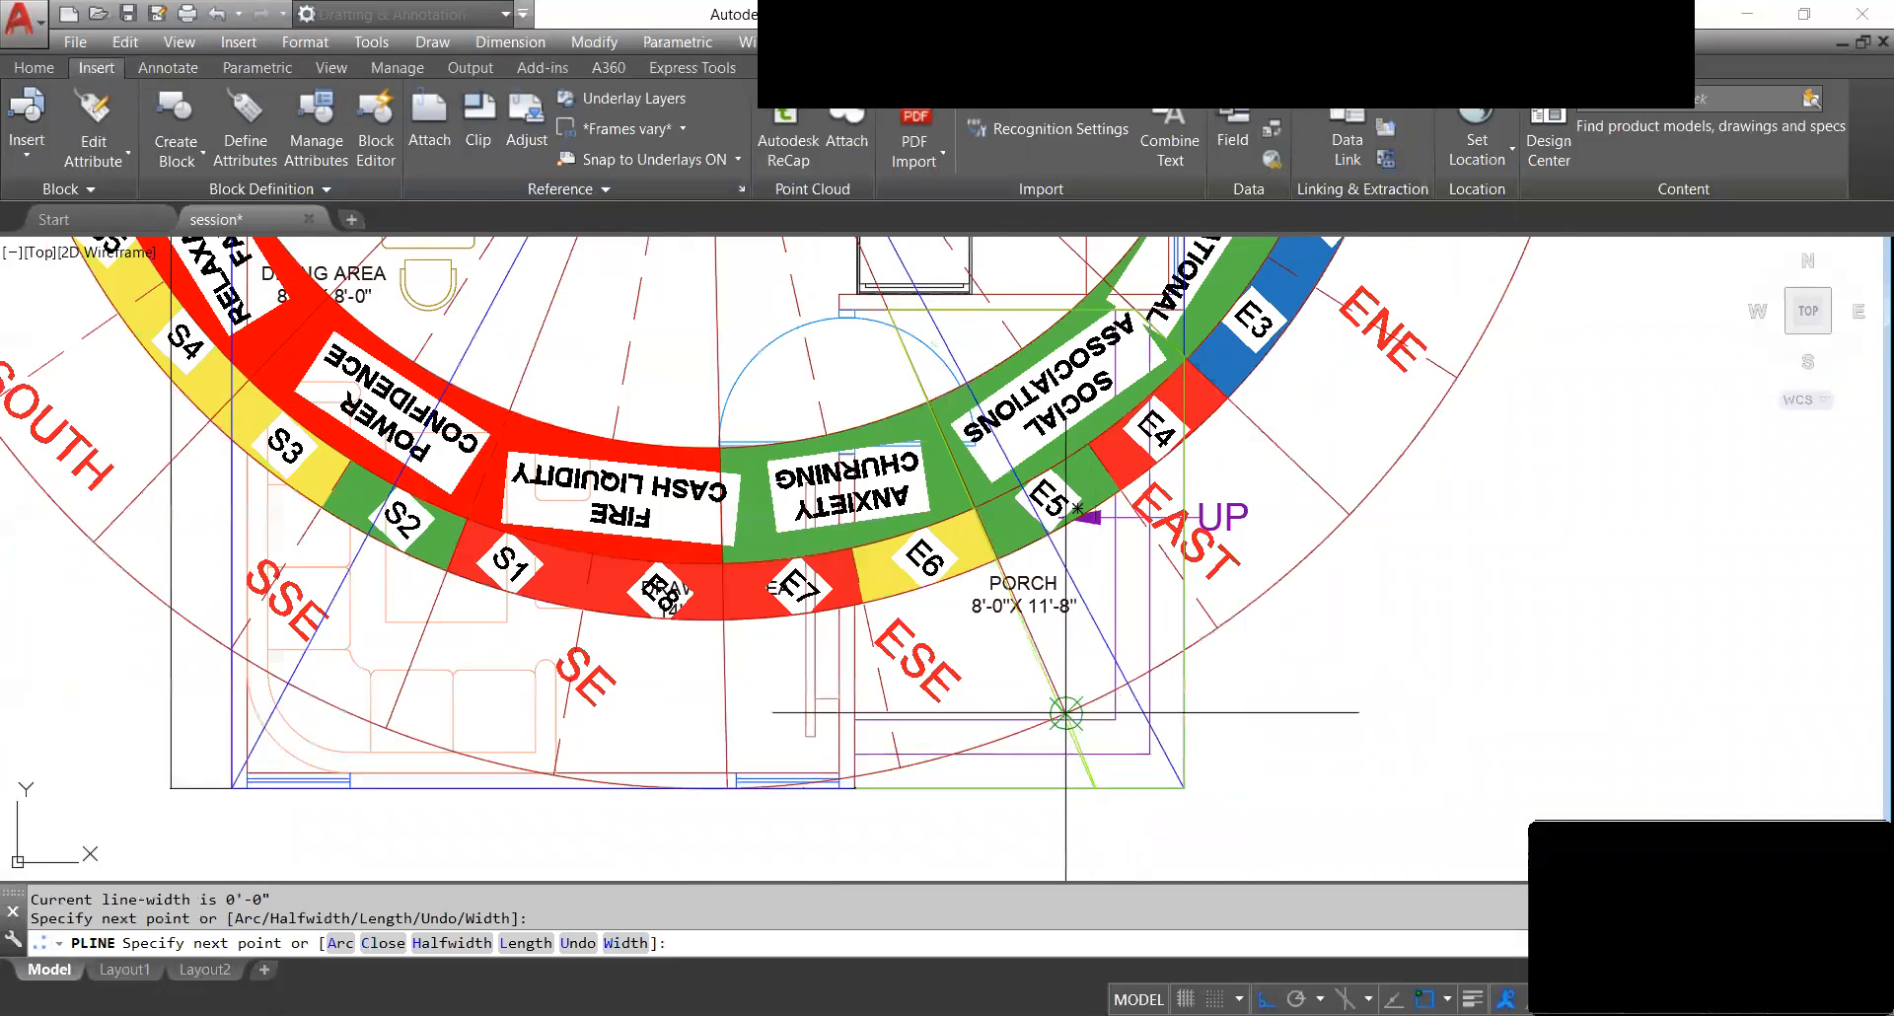
{"action": "scroll", "coordinate": [872, 310], "scroll_direction": "up", "scroll_amount": 5}
{"action": "left_click", "coordinate": [872, 311]}
{"action": "scroll", "coordinate": [874, 310], "scroll_direction": "down", "scroll_amount": 5}
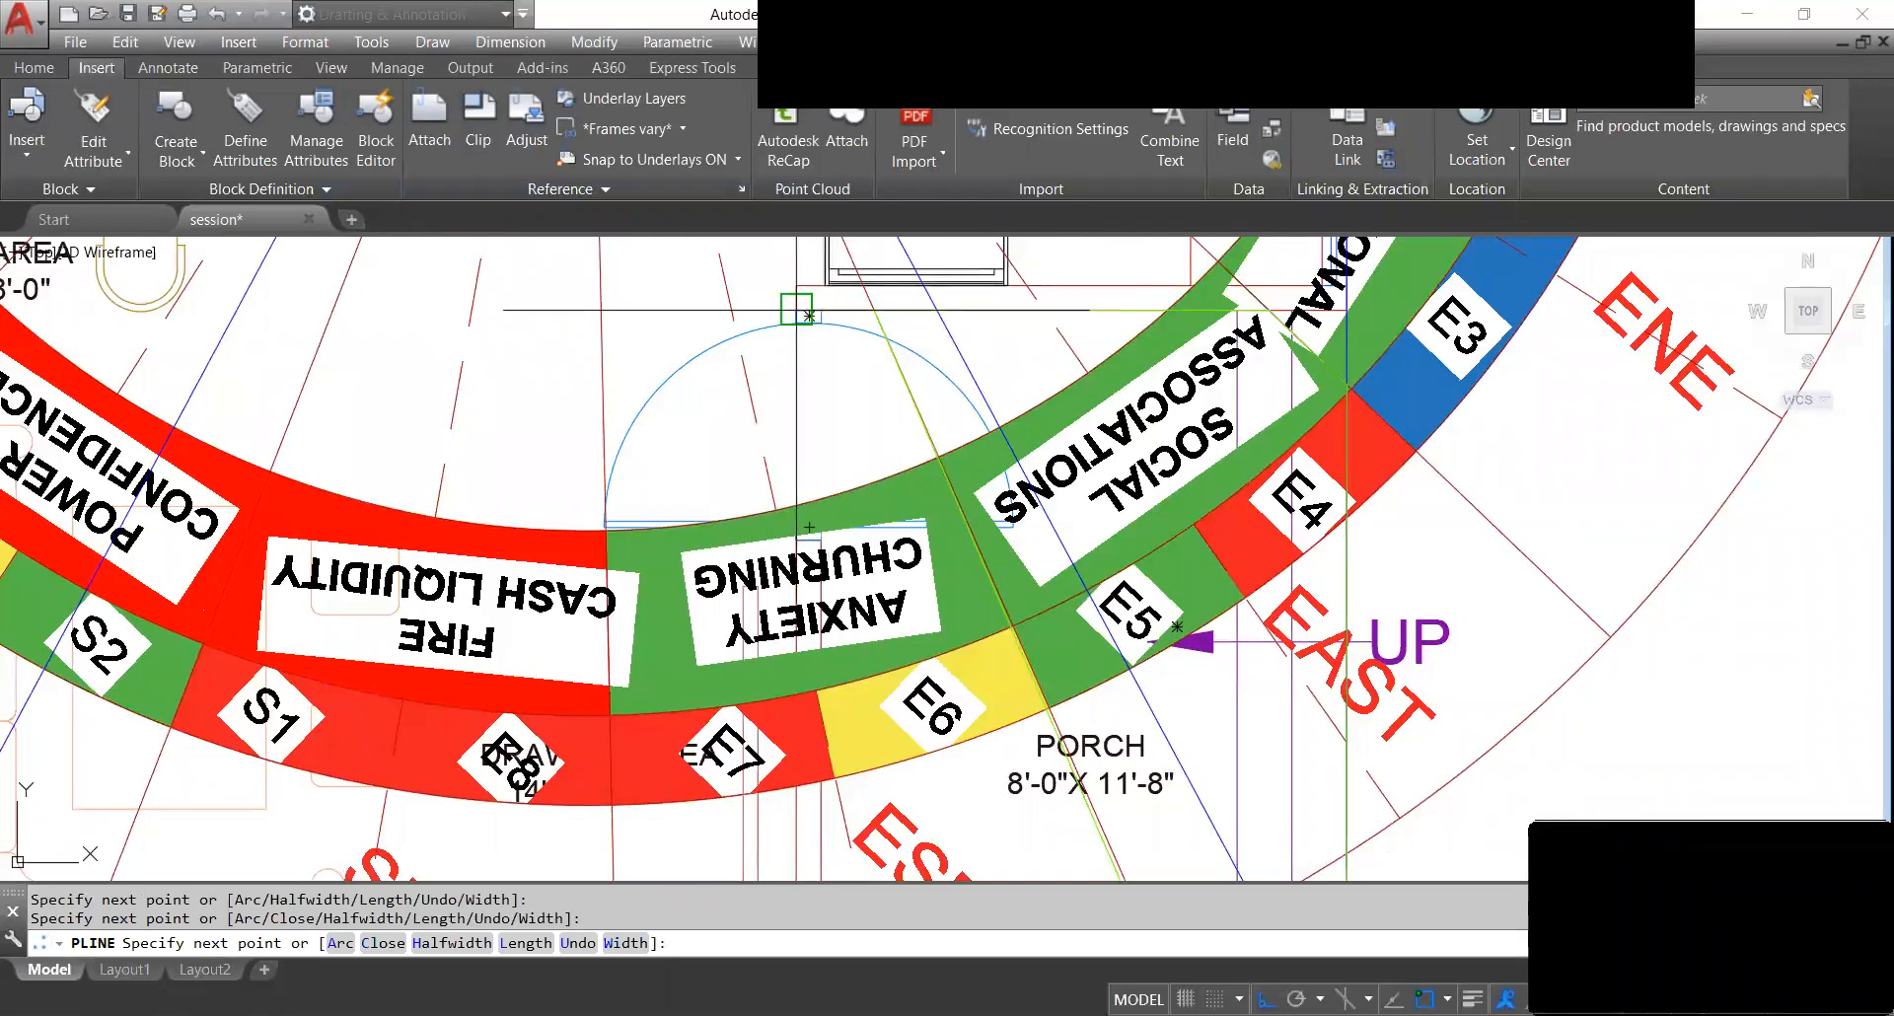
{"action": "left_click", "coordinate": [797, 309]}
{"action": "scroll", "coordinate": [799, 311], "scroll_direction": "down", "scroll_amount": 5}
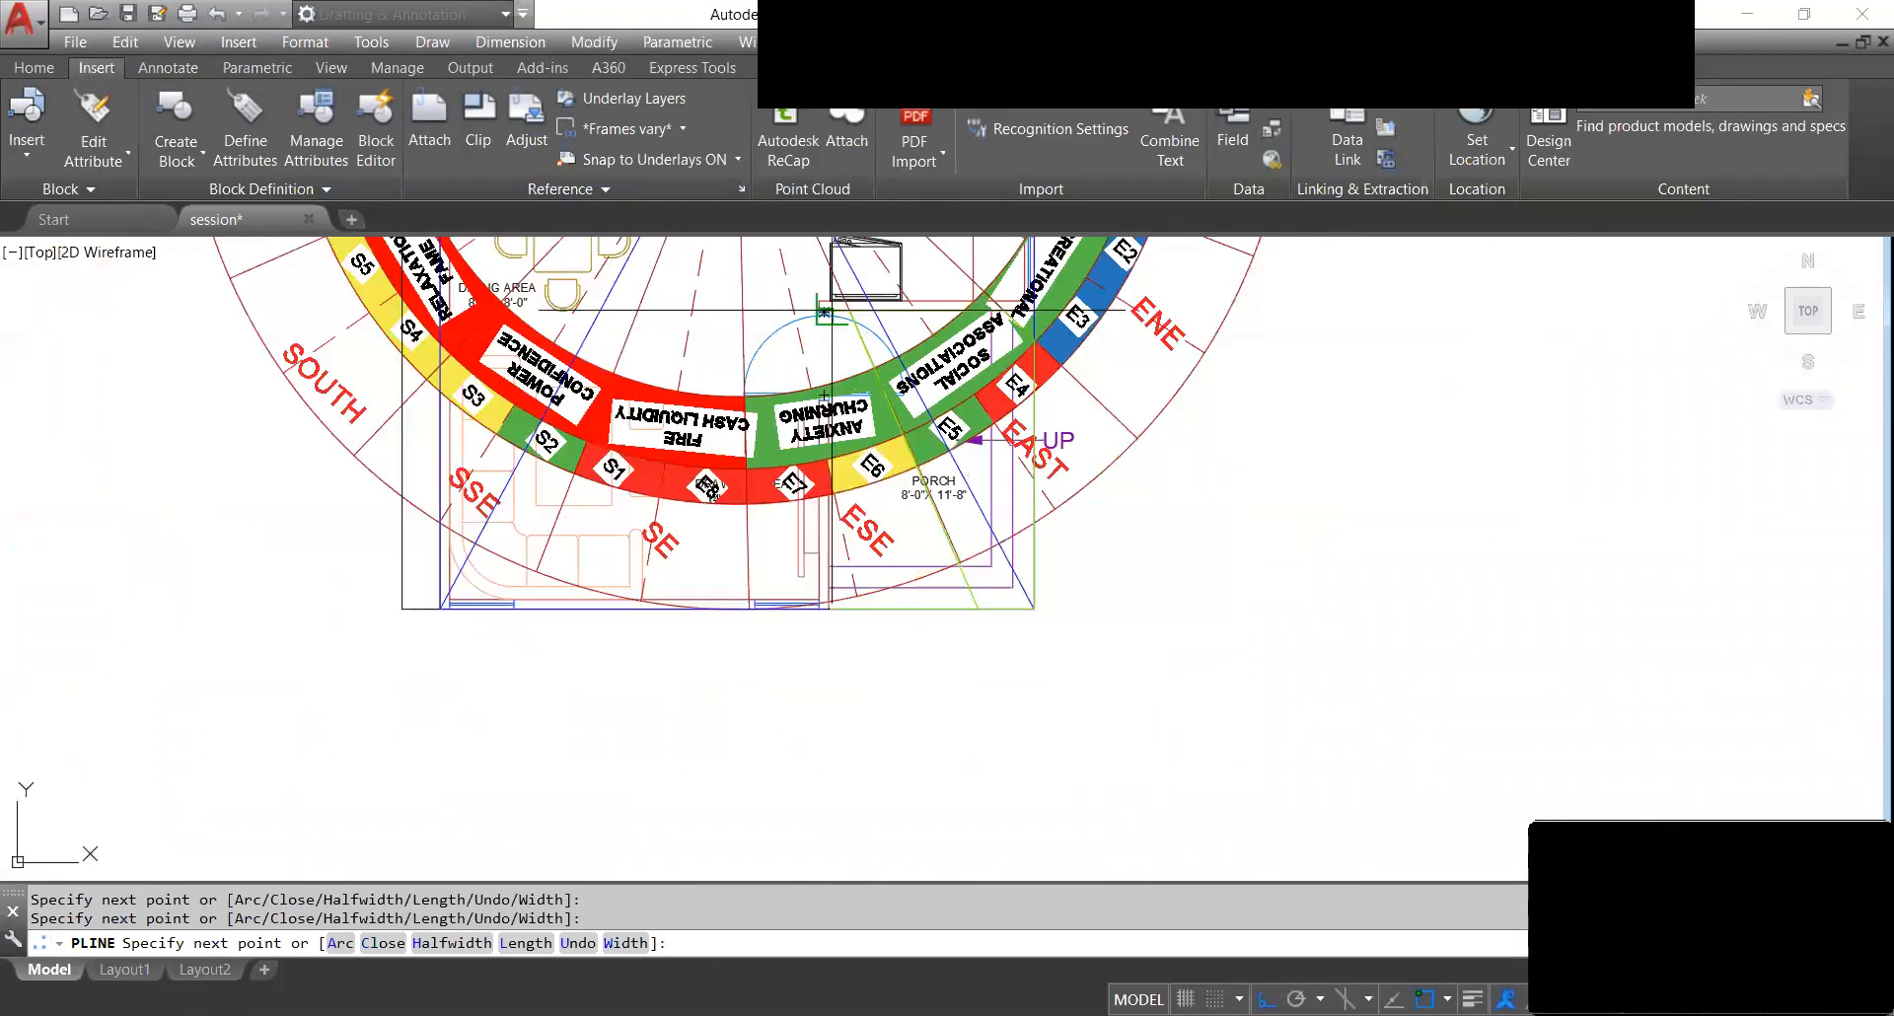
{"action": "scroll", "coordinate": [829, 503], "scroll_direction": "up", "scroll_amount": 4}
{"action": "scroll", "coordinate": [827, 502], "scroll_direction": "down", "scroll_amount": 4}
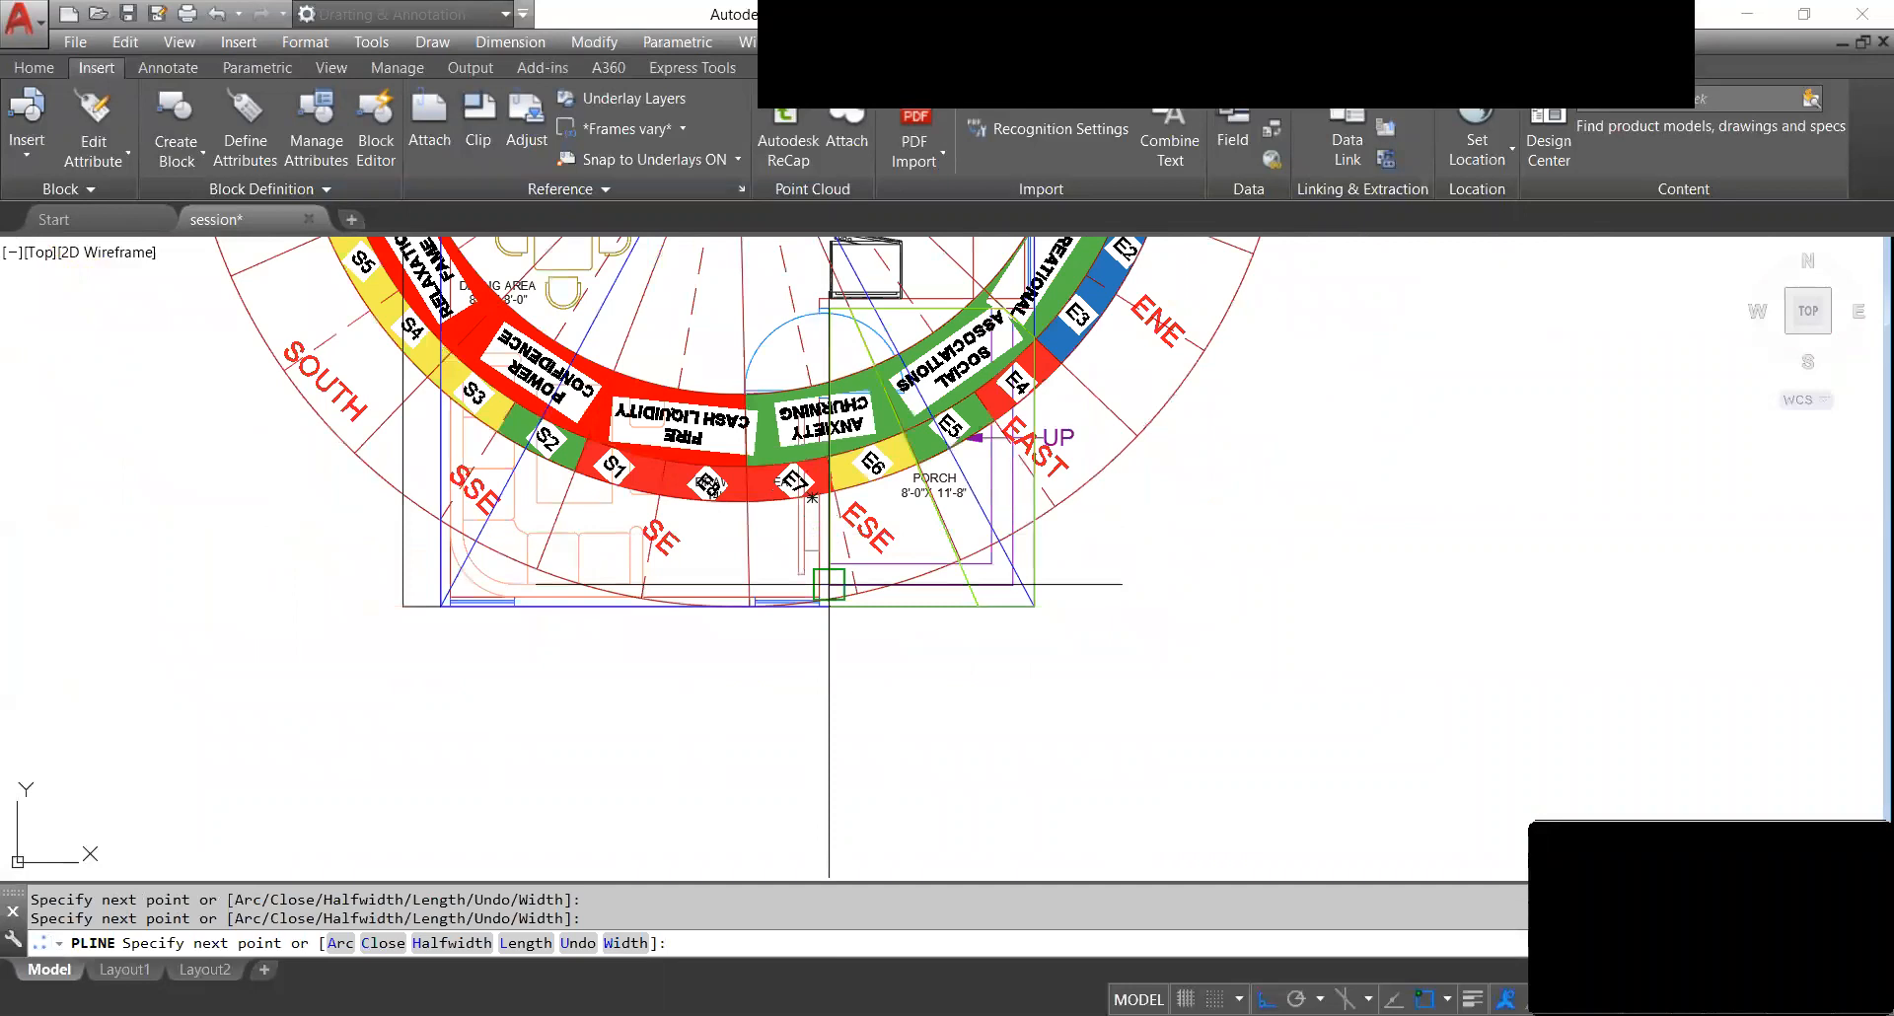
{"action": "scroll", "coordinate": [829, 606], "scroll_direction": "up", "scroll_amount": 2}
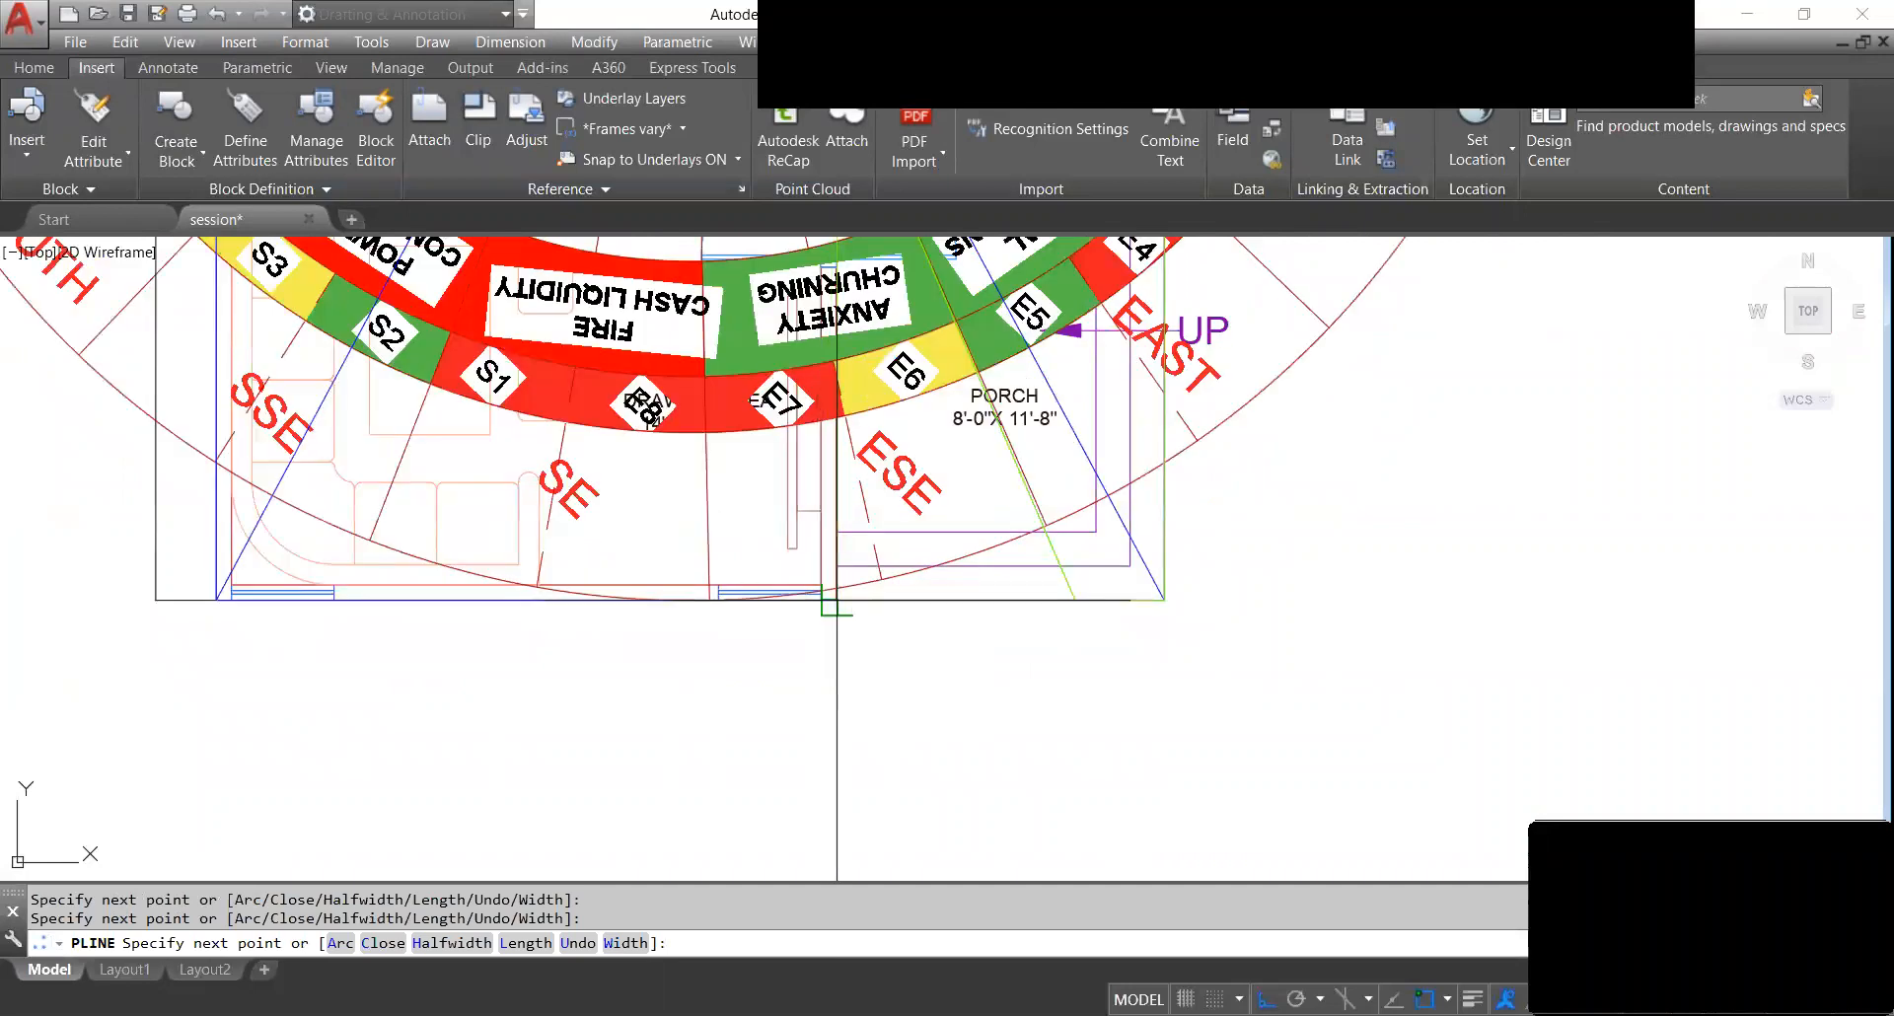
{"action": "left_click", "coordinate": [837, 600]}
{"action": "key", "text": "Escape"}
Select the ESE polyline to check its extent, and clear the selection.
{"action": "left_click", "coordinate": [973, 598]}
{"action": "scroll", "coordinate": [975, 598], "scroll_direction": "down", "scroll_amount": 5}
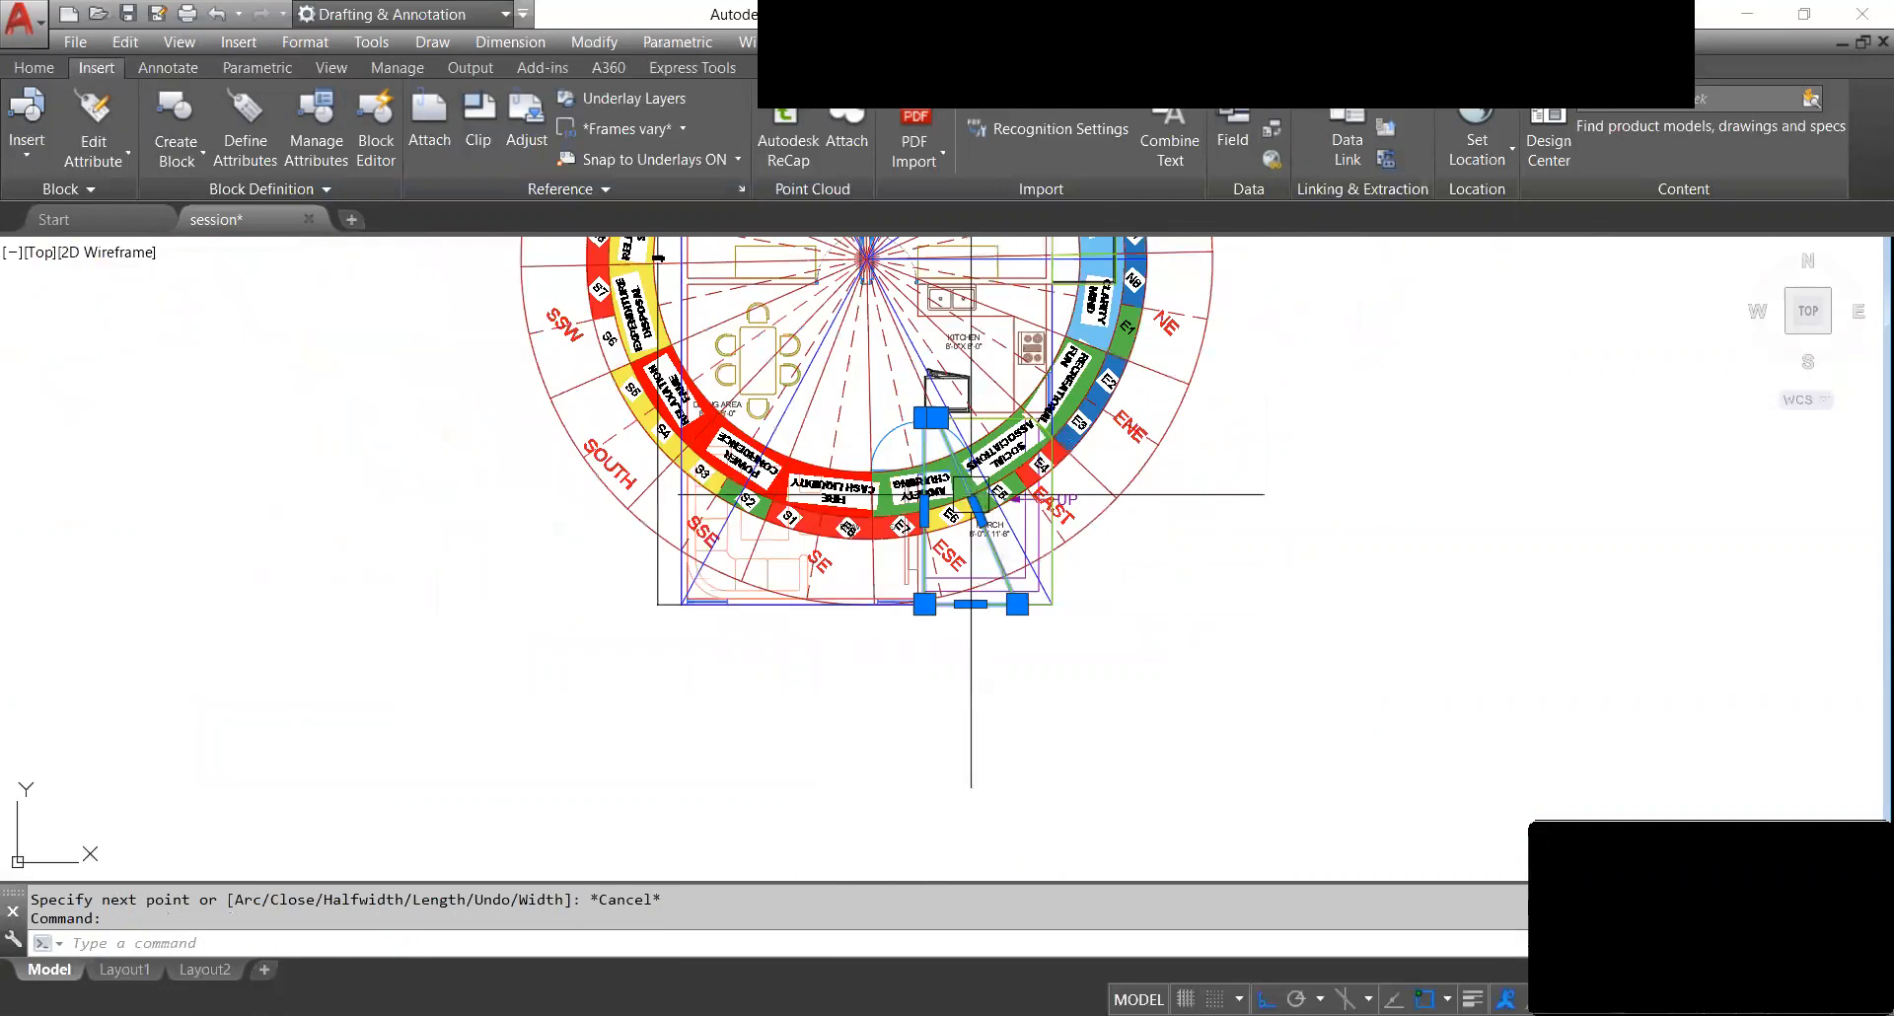
{"action": "scroll", "coordinate": [960, 478], "scroll_direction": "up", "scroll_amount": 3}
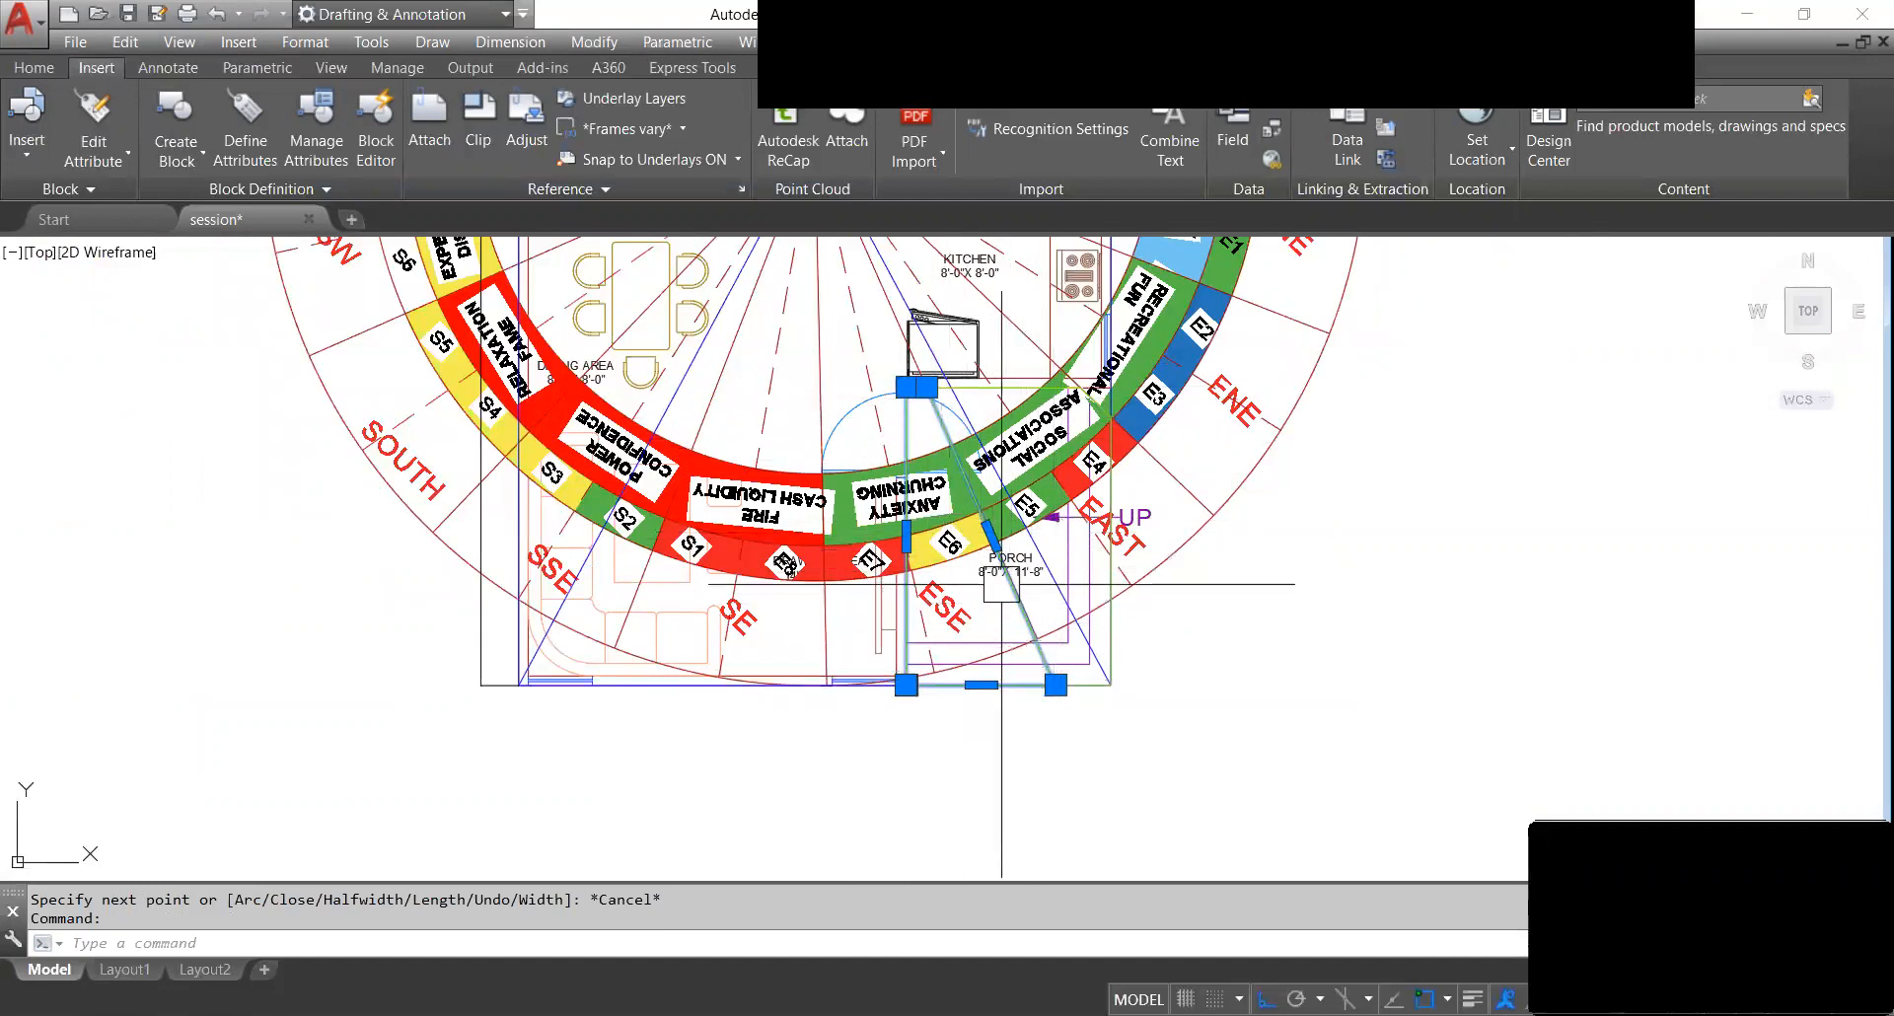
{"action": "key", "text": "Escape"}
Measure the area of the ESE polyline as an object.
{"action": "type", "text": "aa"}
{"action": "key", "text": "Return"}
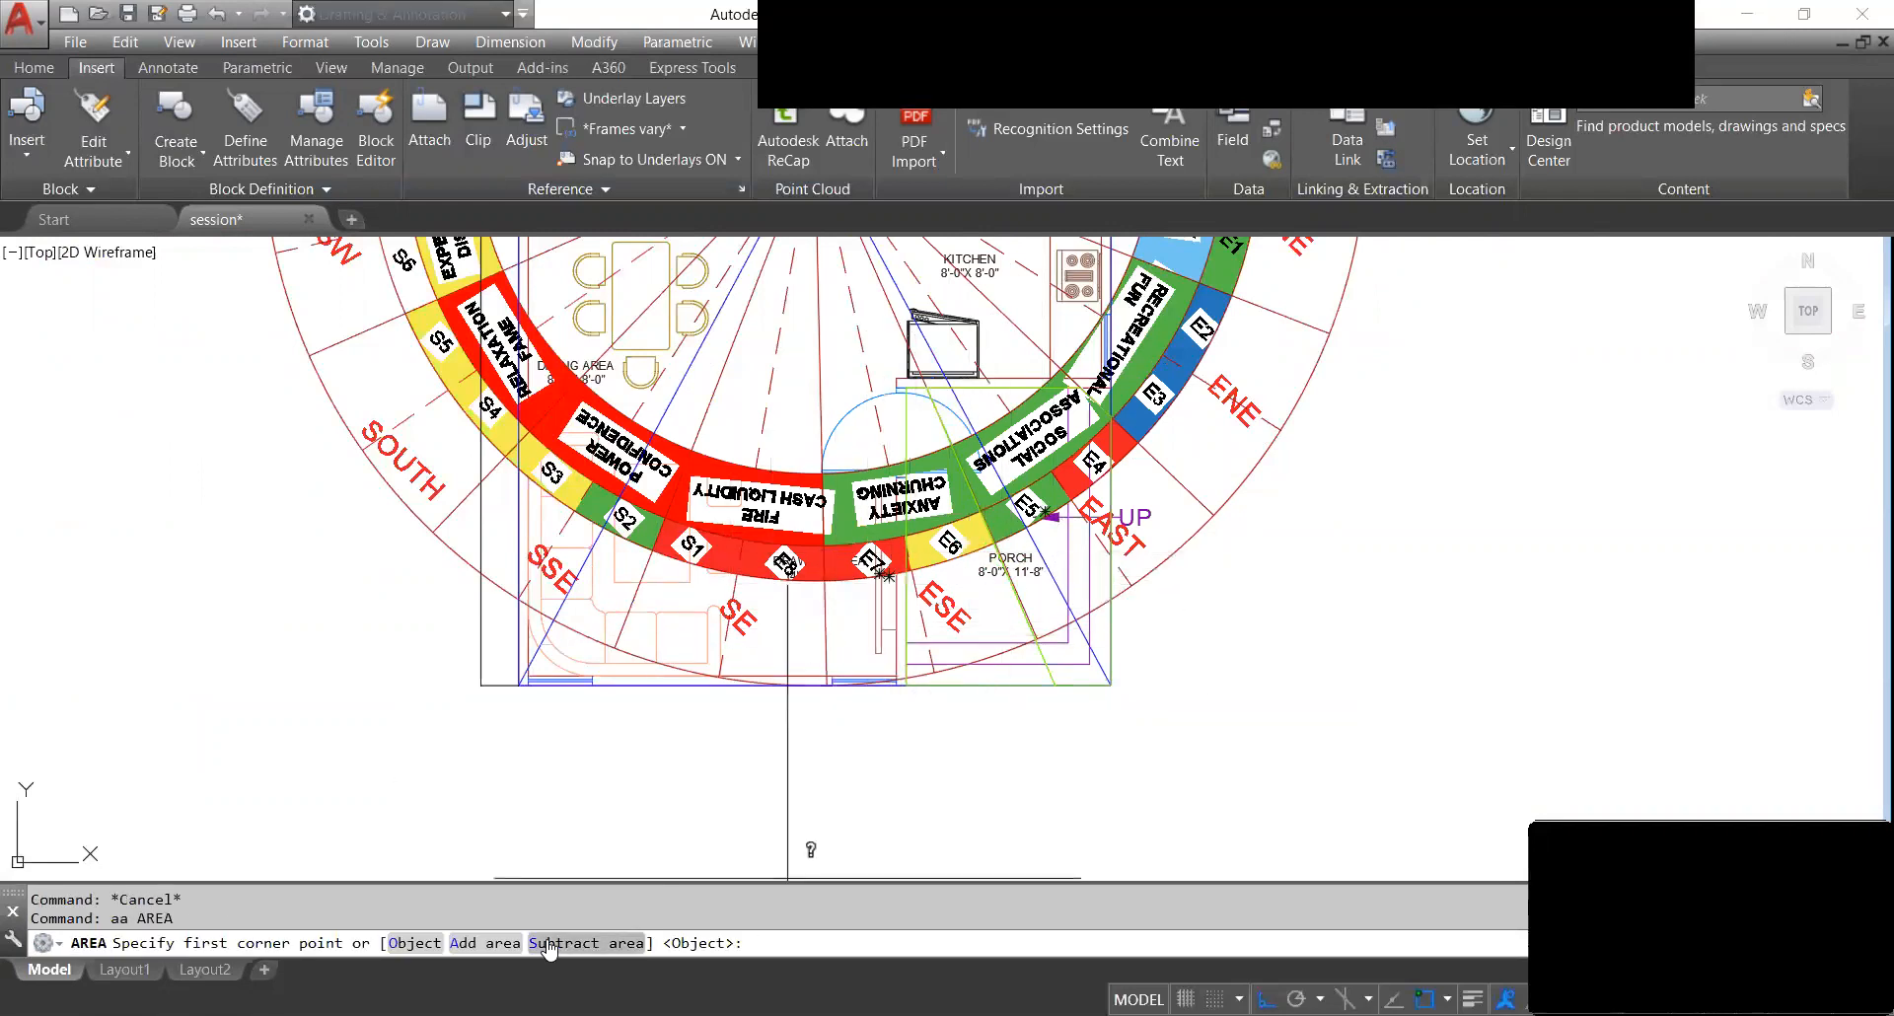
{"action": "left_click", "coordinate": [426, 943]}
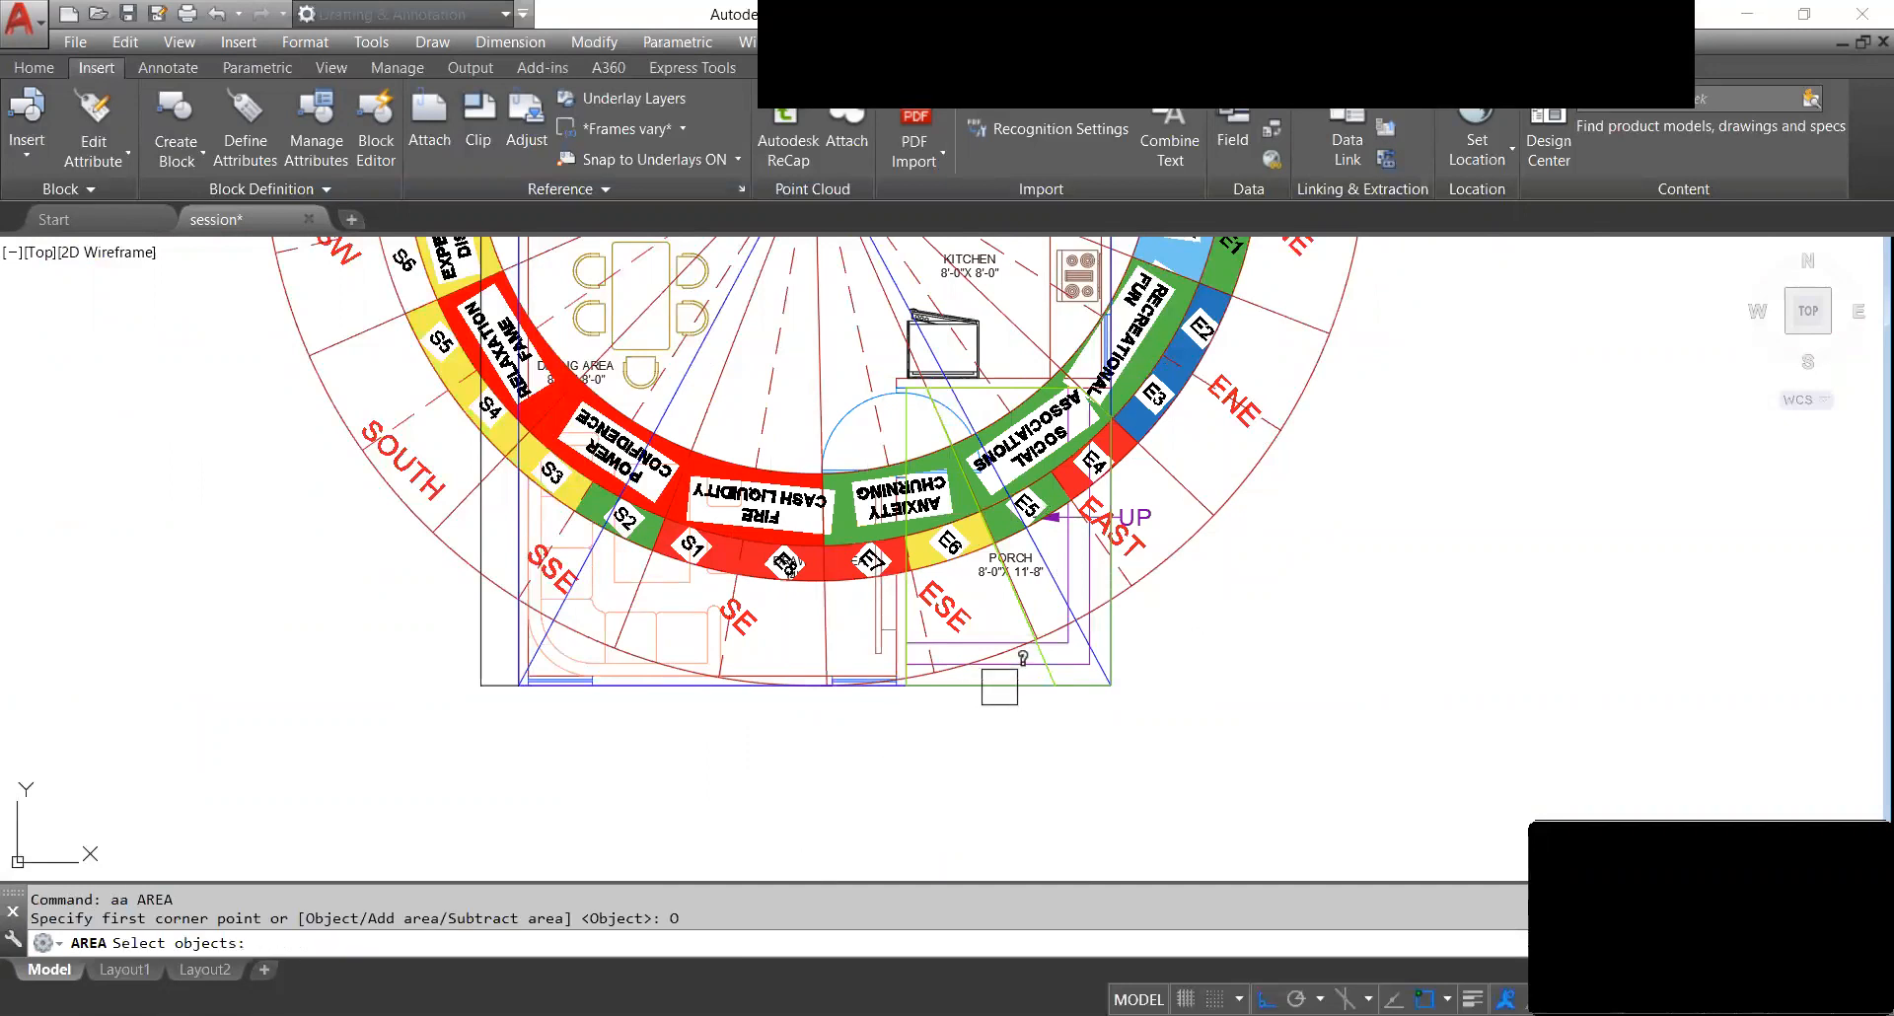
{"action": "left_click", "coordinate": [998, 685]}
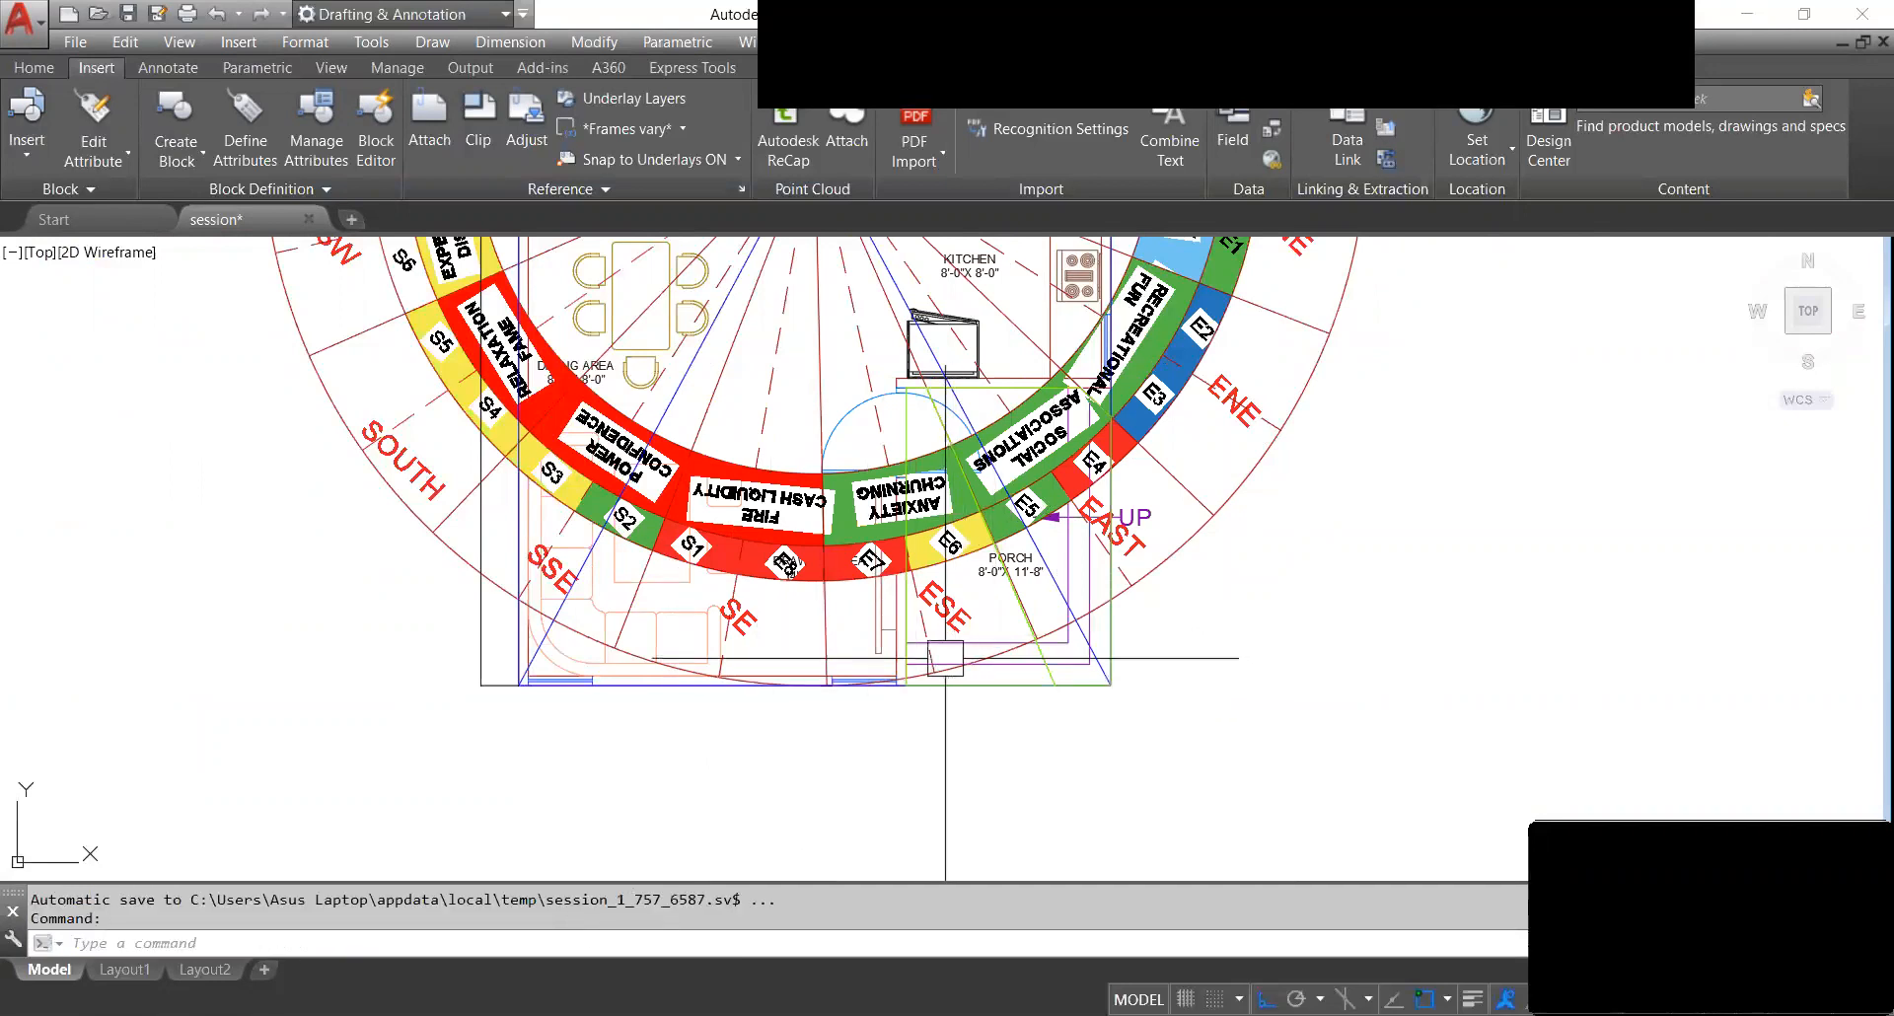
Recheck the ESE polyline's outline and measure its area once more as an object.
{"action": "key", "text": "Escape"}
{"action": "left_click", "coordinate": [975, 682]}
{"action": "scroll", "coordinate": [945, 514], "scroll_direction": "up", "scroll_amount": 5}
{"action": "scroll", "coordinate": [913, 411], "scroll_direction": "down", "scroll_amount": 5}
{"action": "key", "text": "Escape"}
{"action": "type", "text": "aa"}
{"action": "key", "text": "Return"}
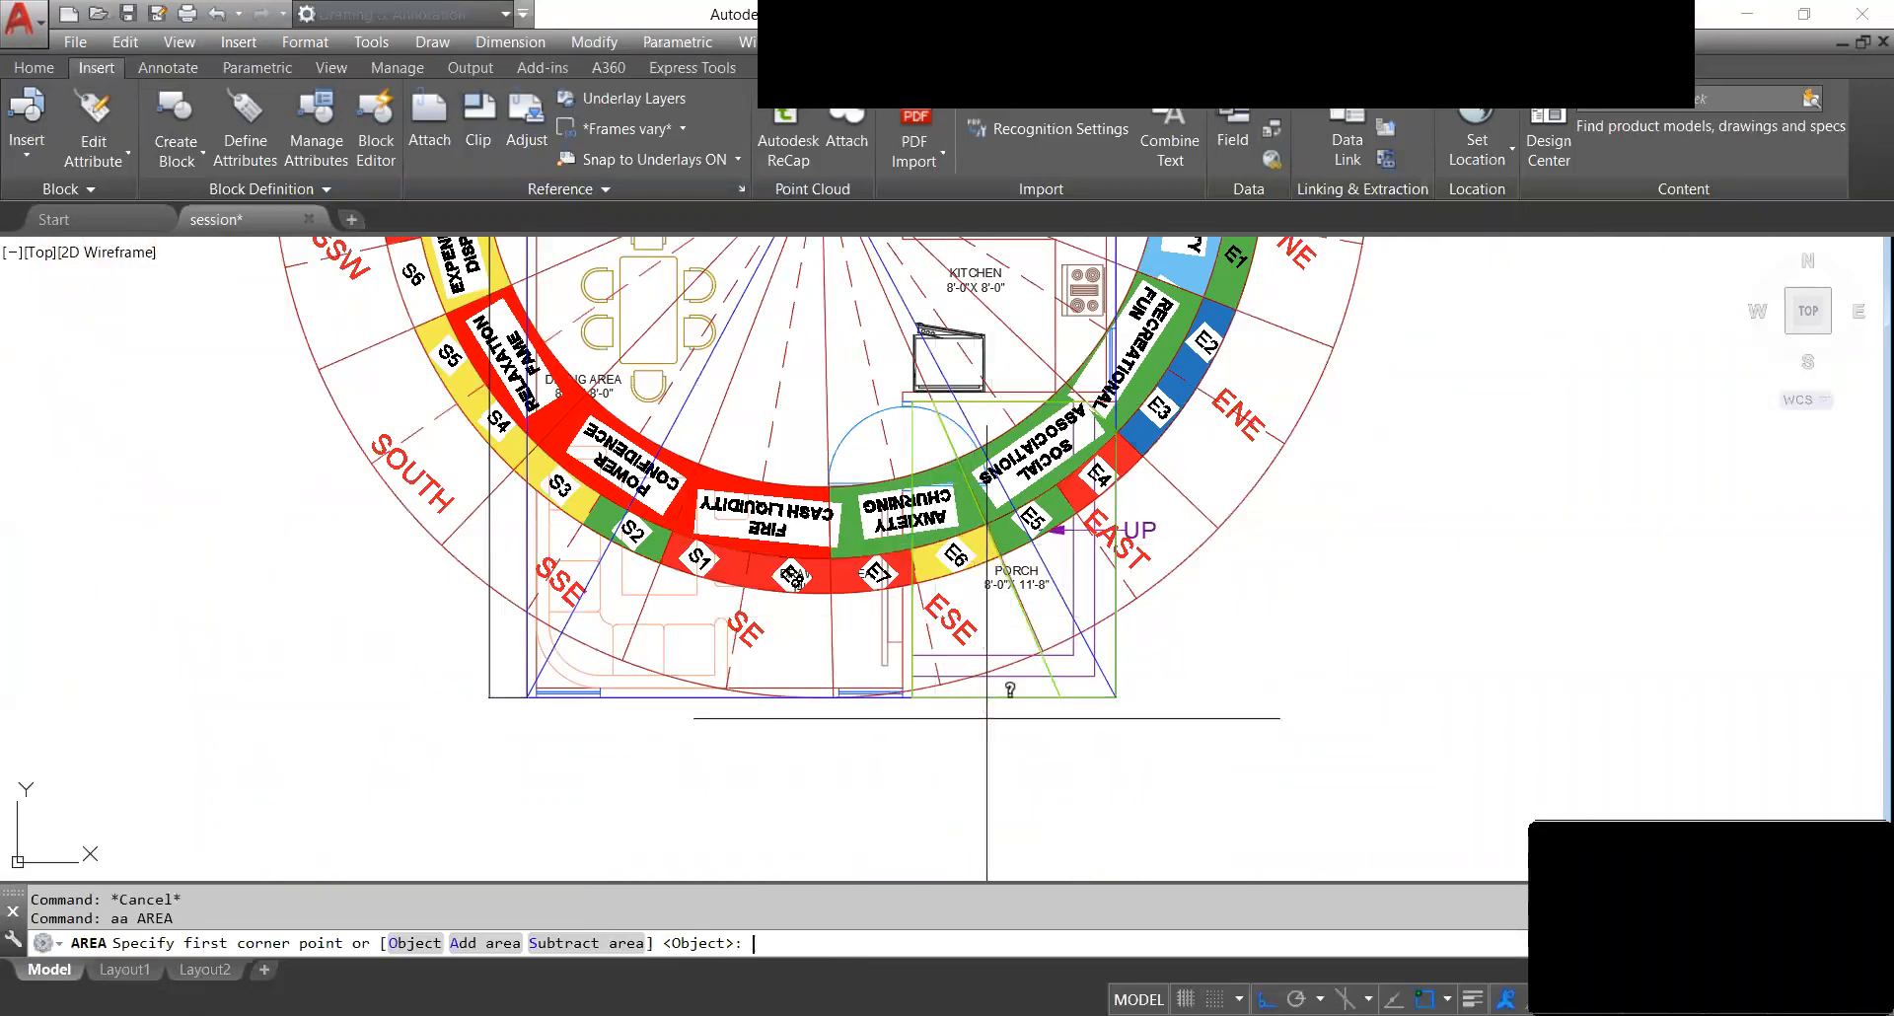
{"action": "left_click", "coordinate": [416, 944]}
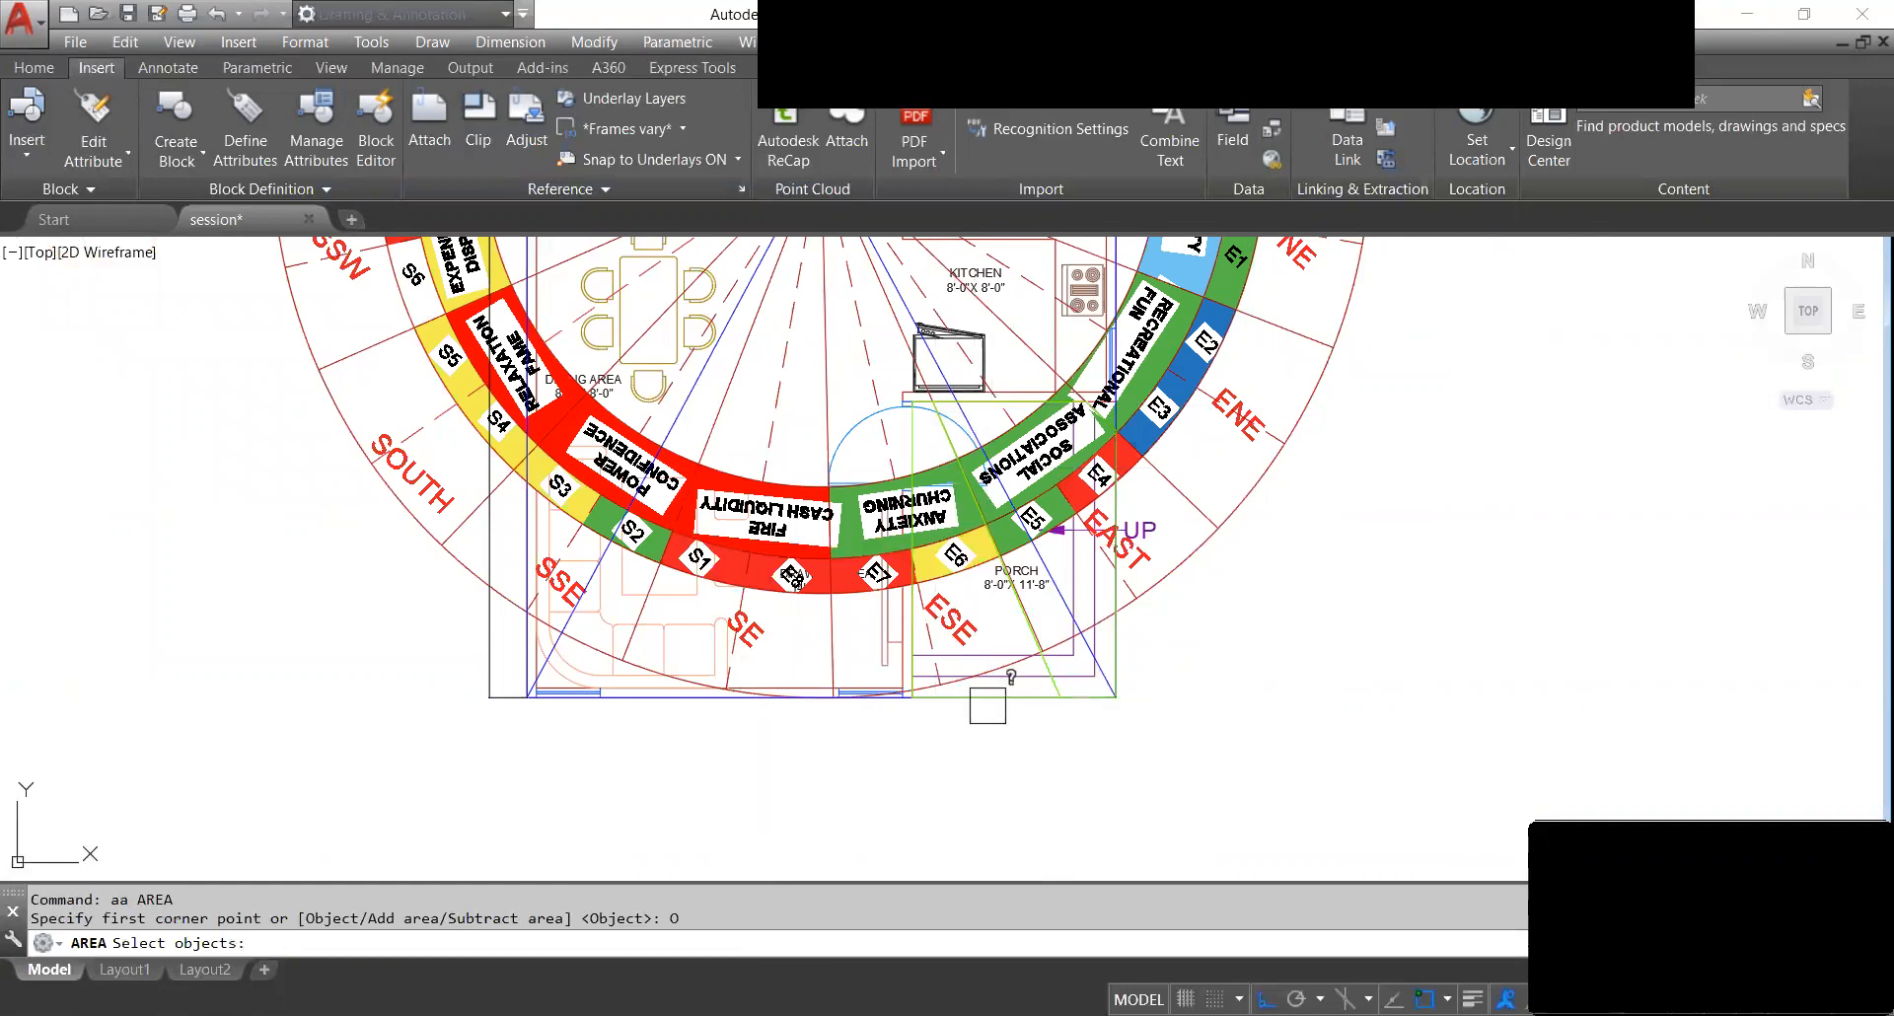
{"action": "left_click", "coordinate": [995, 697]}
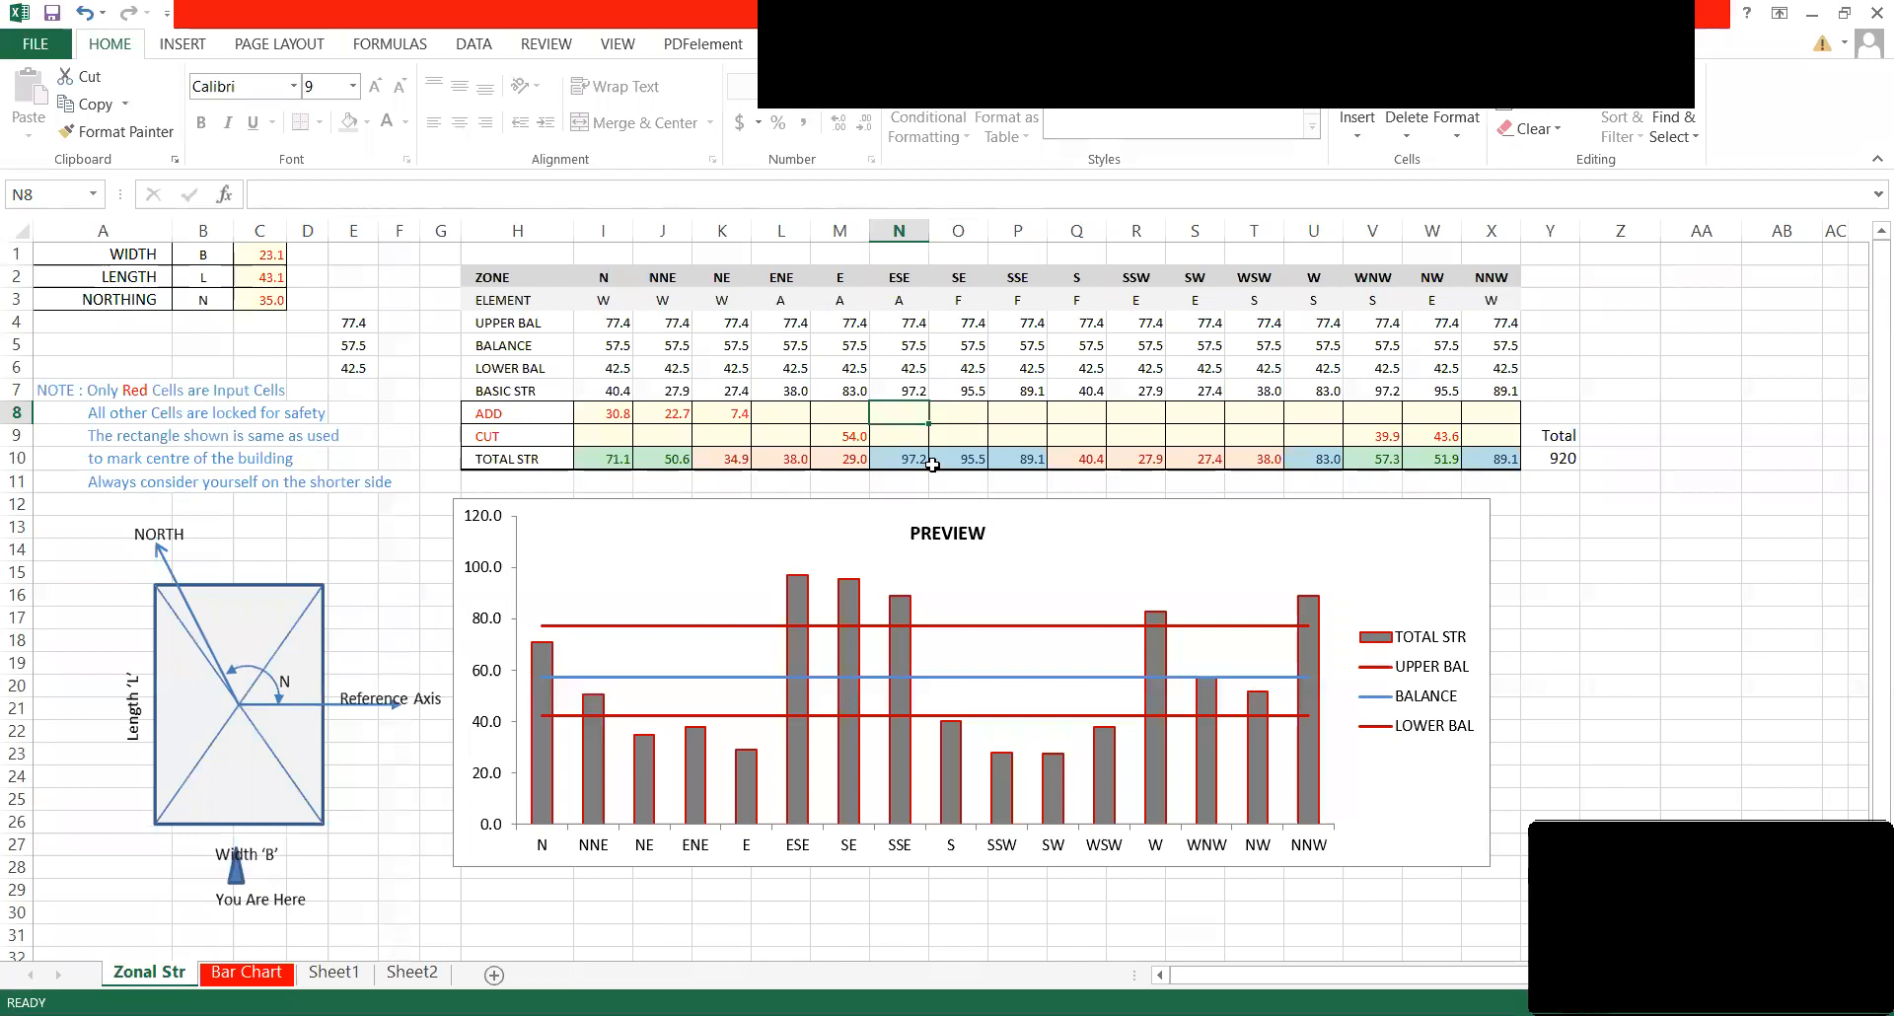
Enter 38.48 as the CUT value for the ESE zone.
{"action": "left_click", "coordinate": [904, 435]}
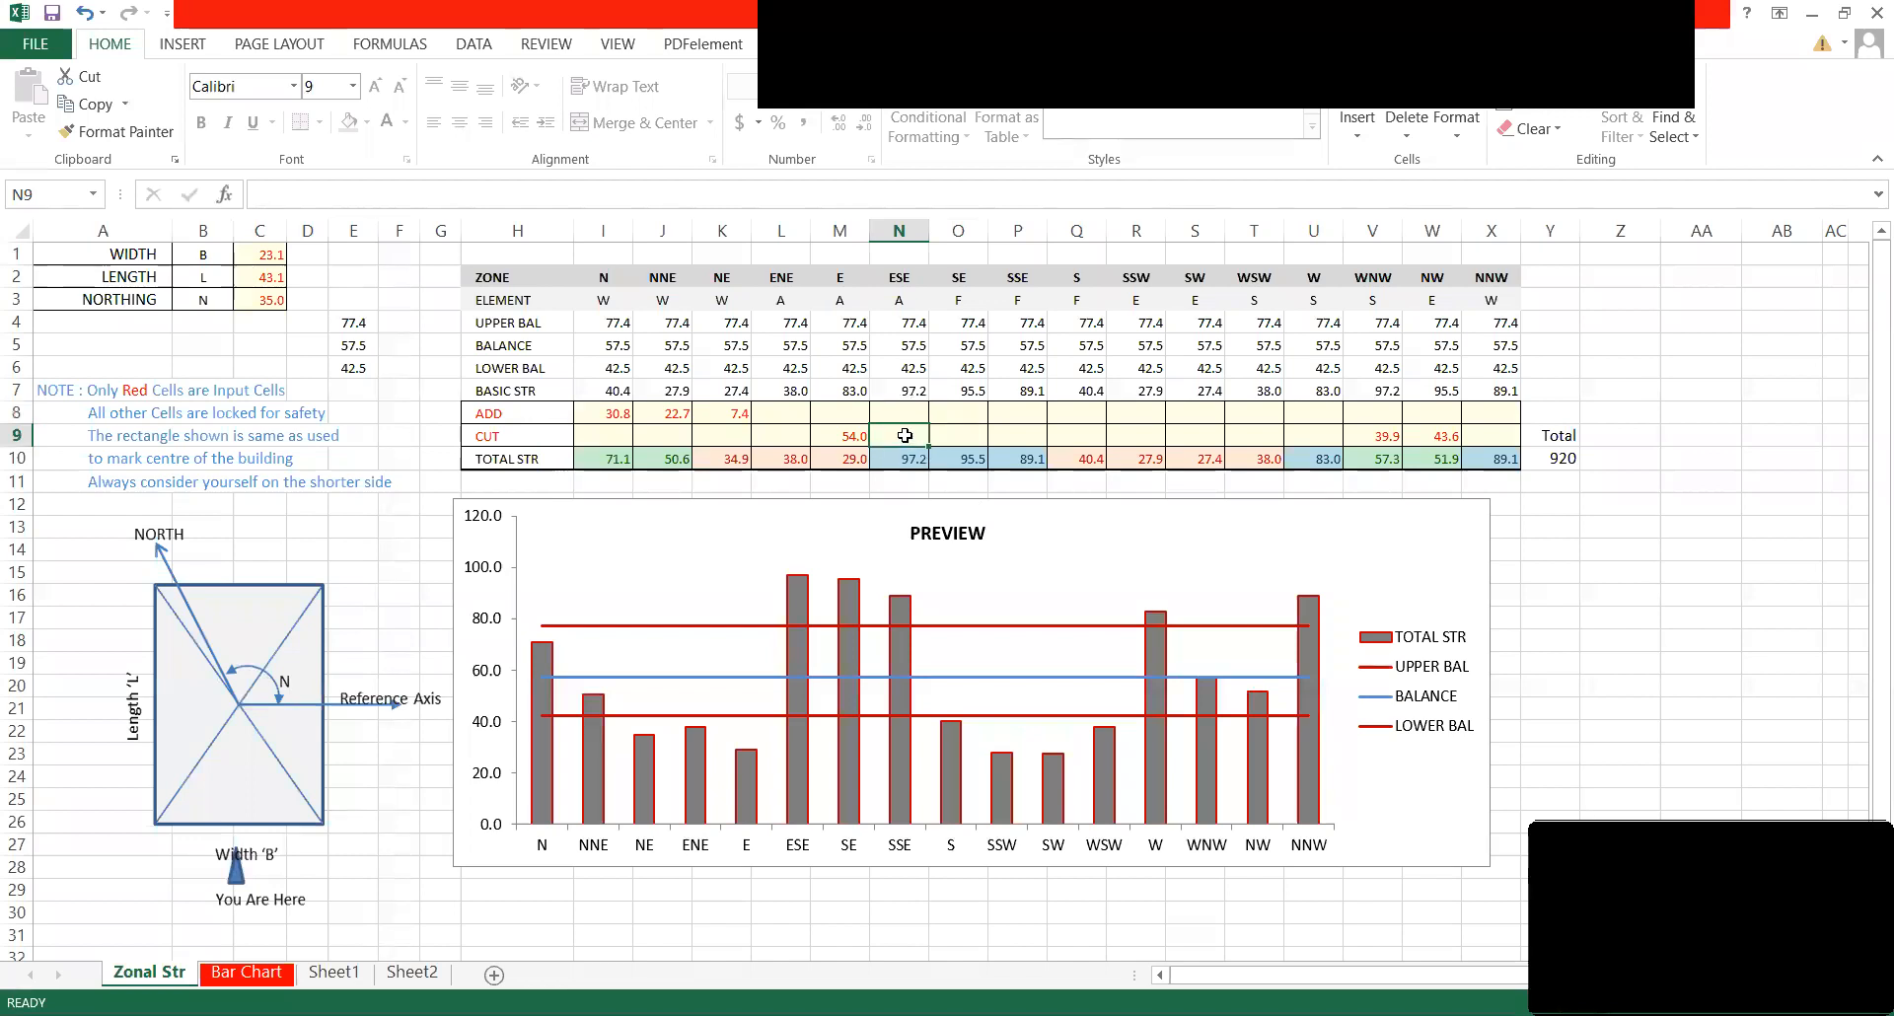
{"action": "type", "text": "38.48"}
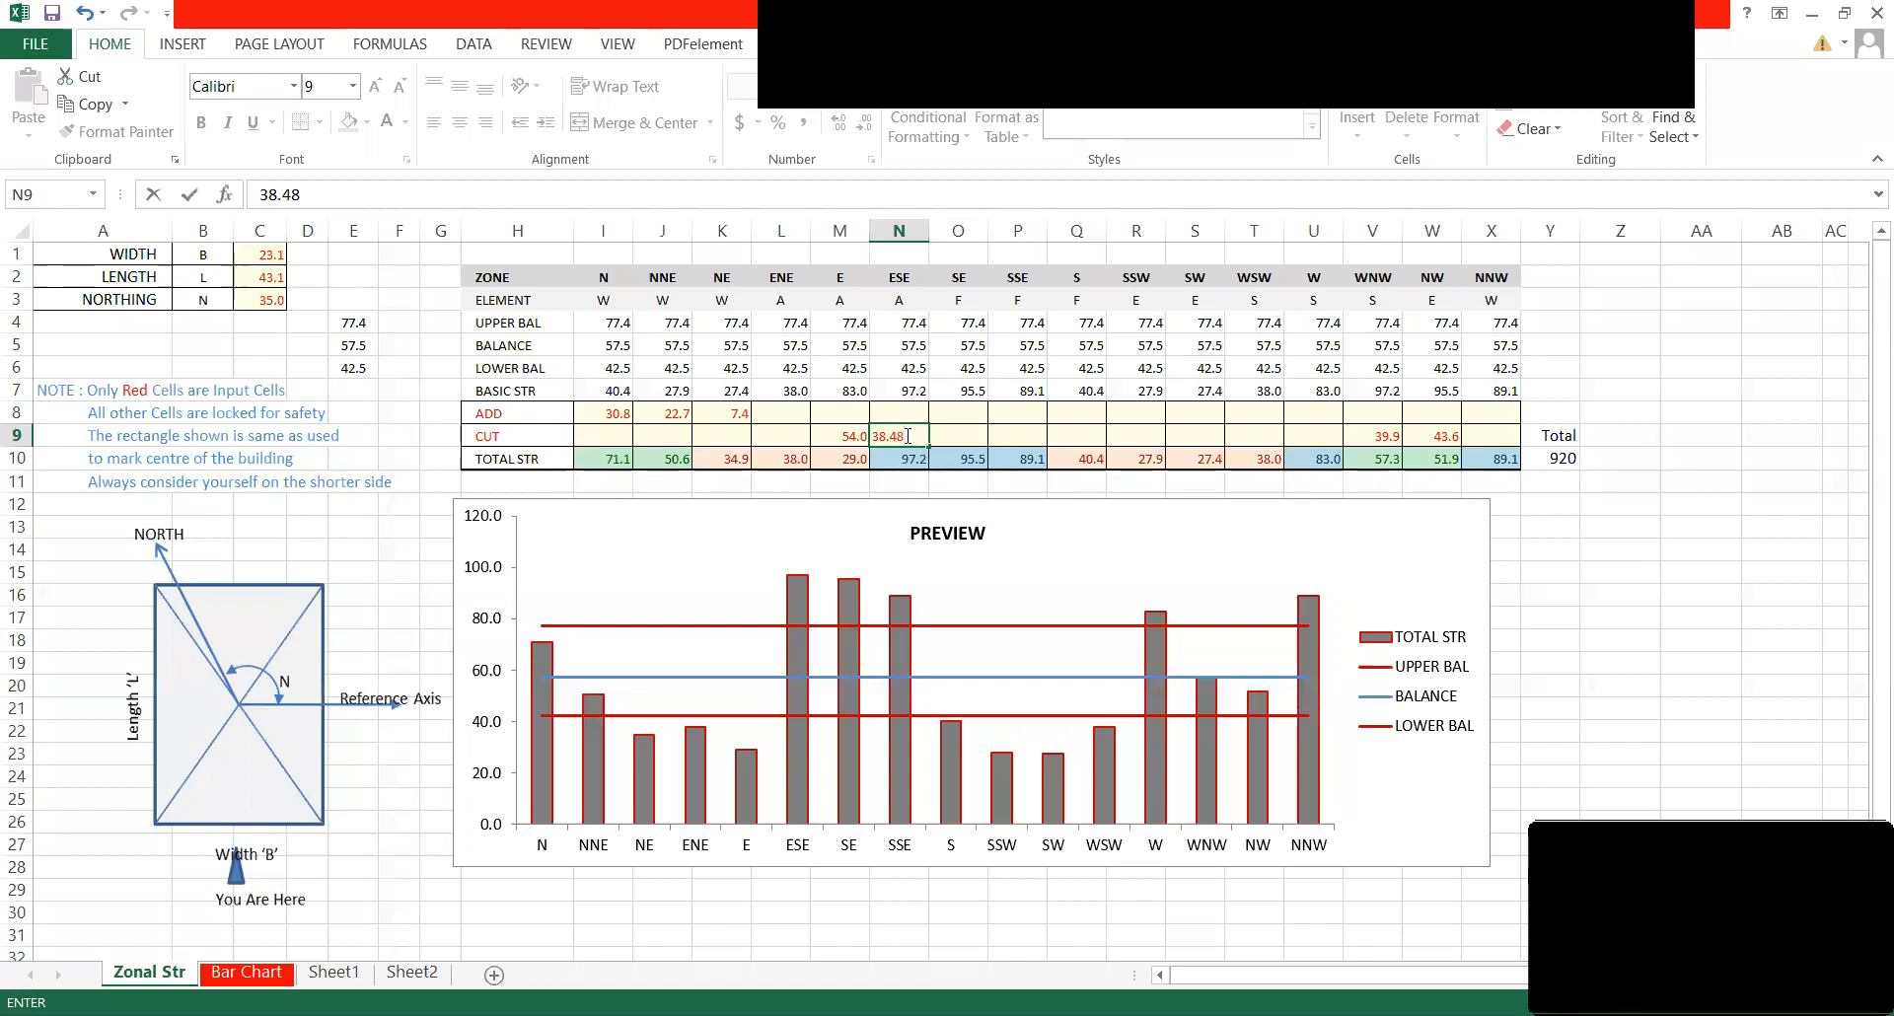
{"action": "left_click", "coordinate": [952, 412]}
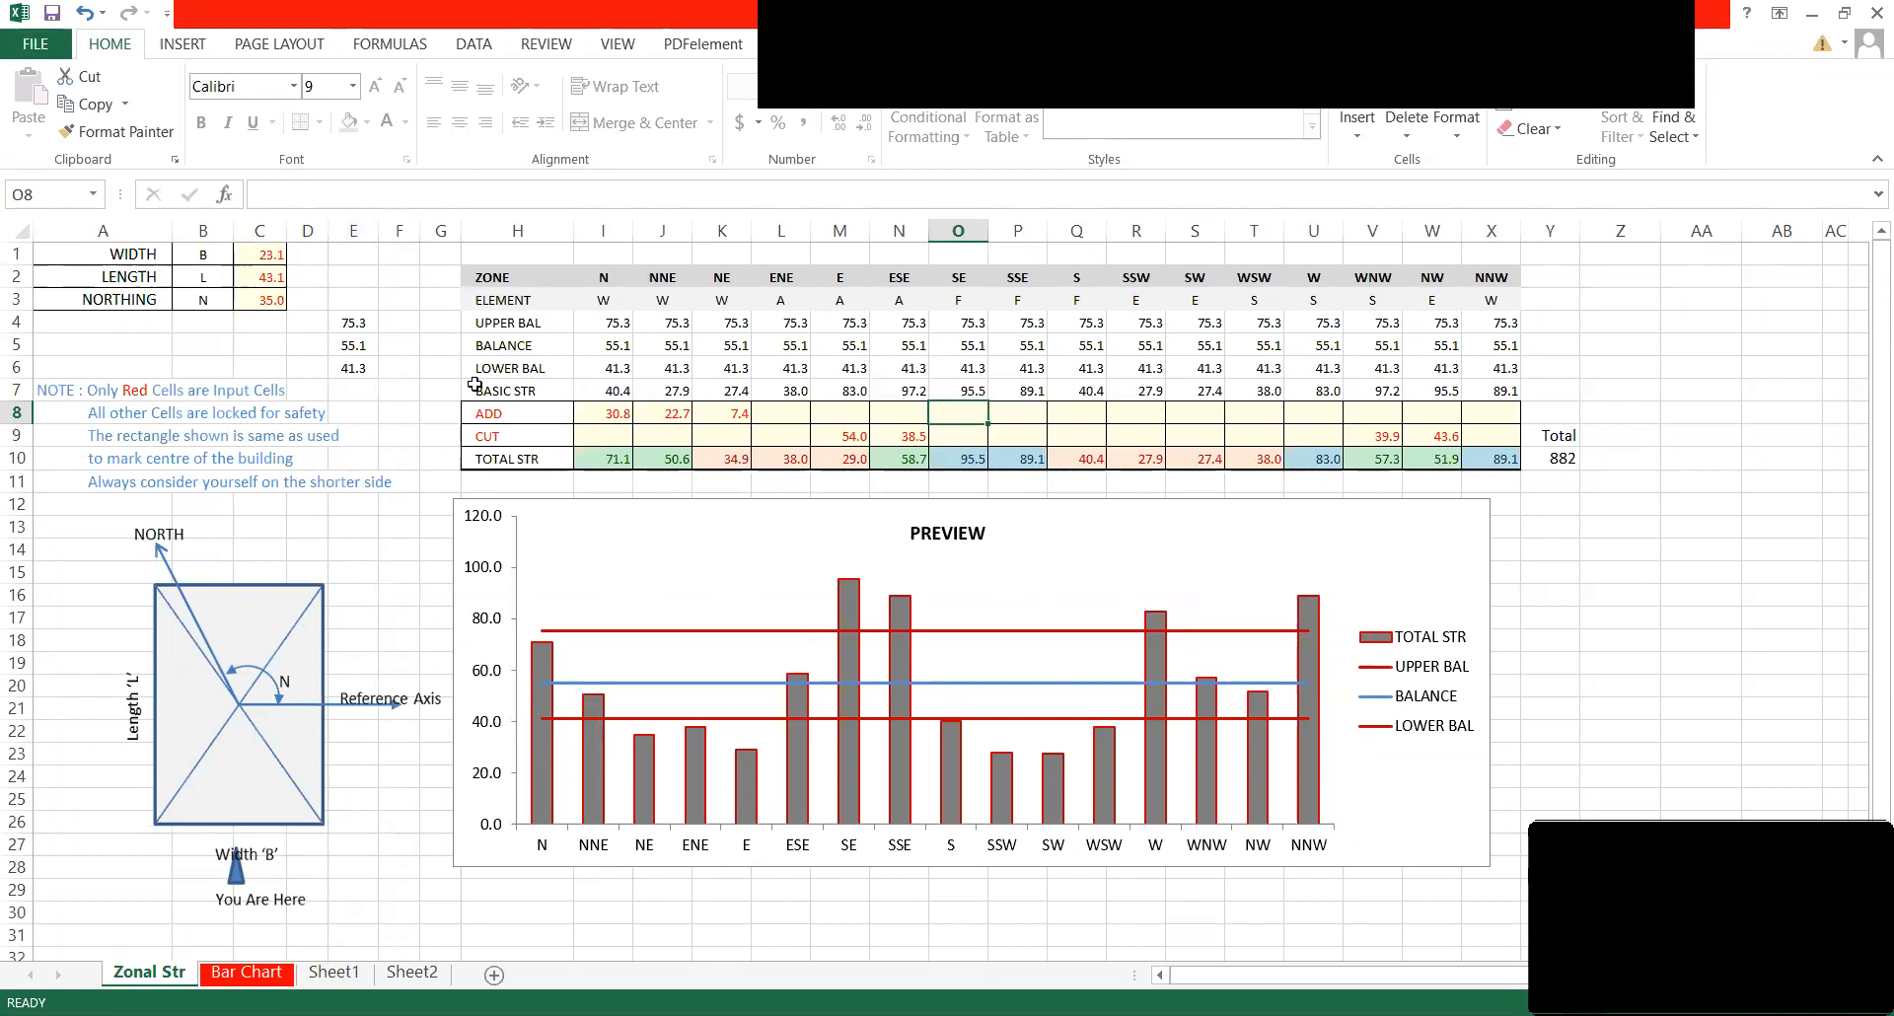
Preview the Zonal Str sheet for printing and review the available page scaling options.
{"action": "left_click", "coordinate": [36, 44]}
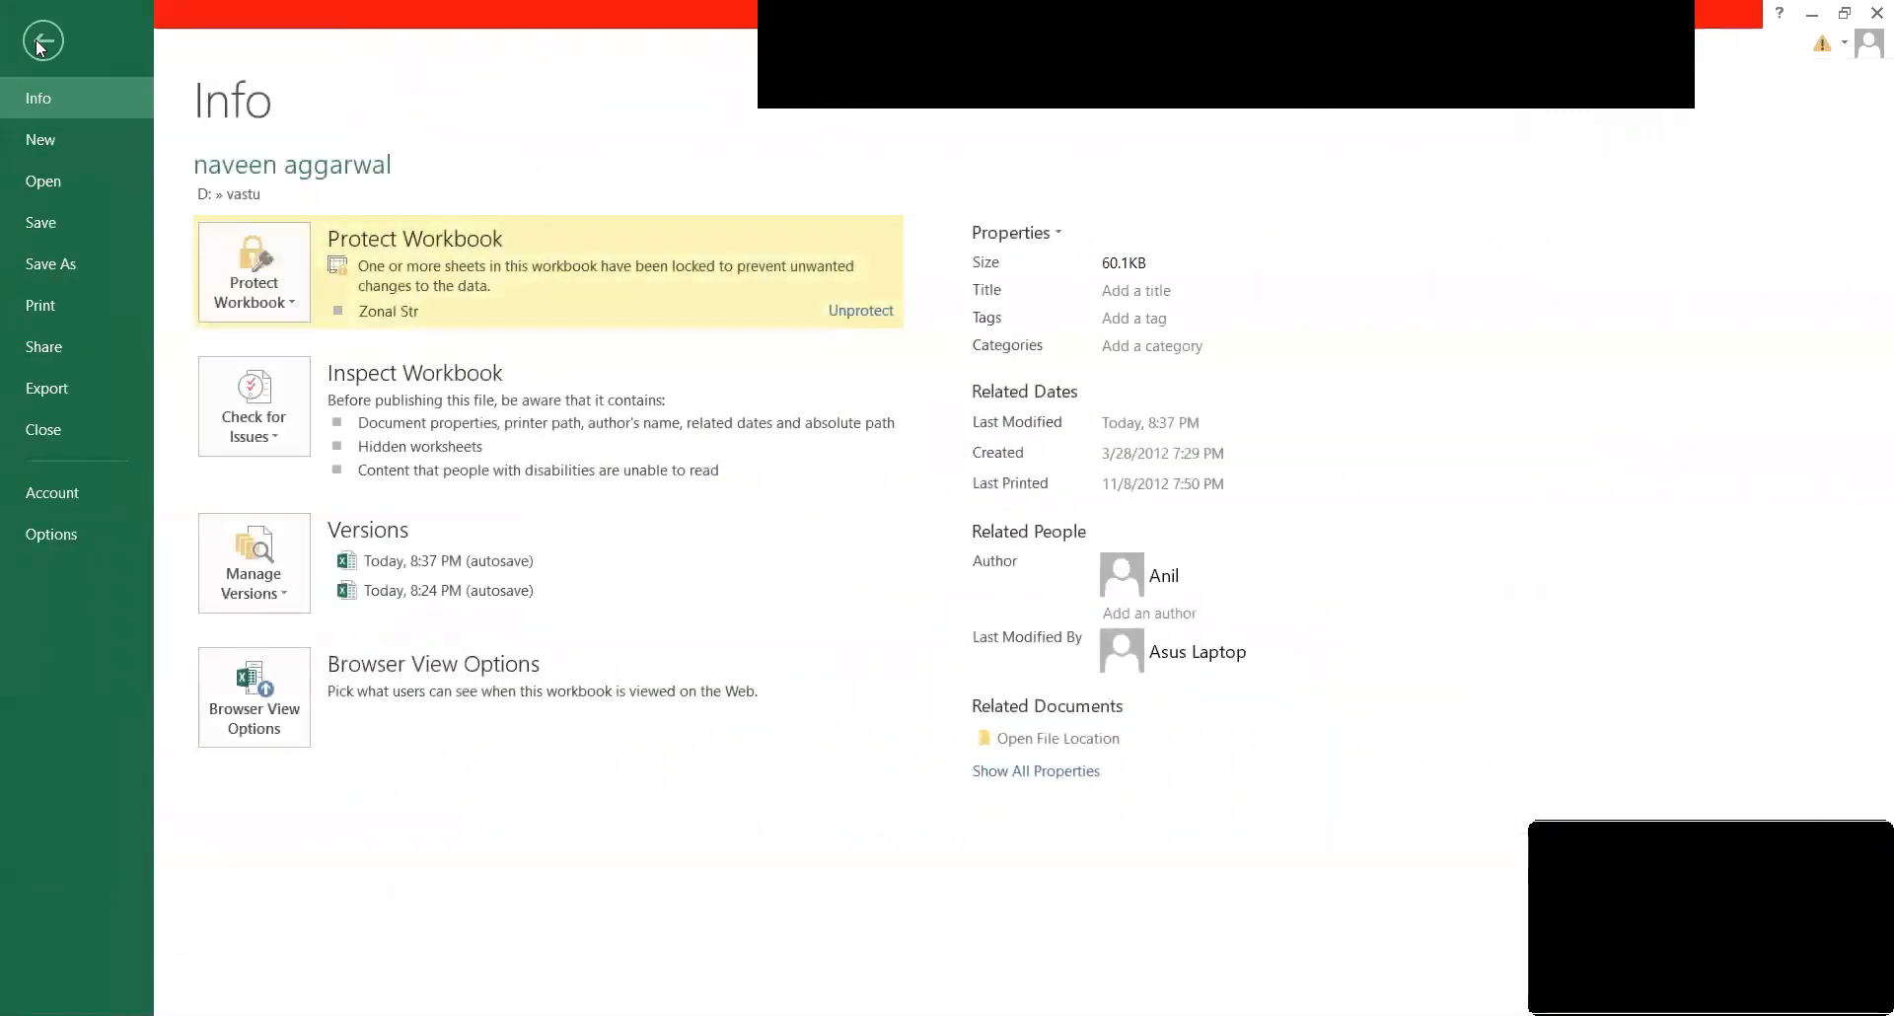
{"action": "left_click", "coordinate": [43, 42]}
{"action": "left_click", "coordinate": [37, 44]}
{"action": "left_click", "coordinate": [80, 304]}
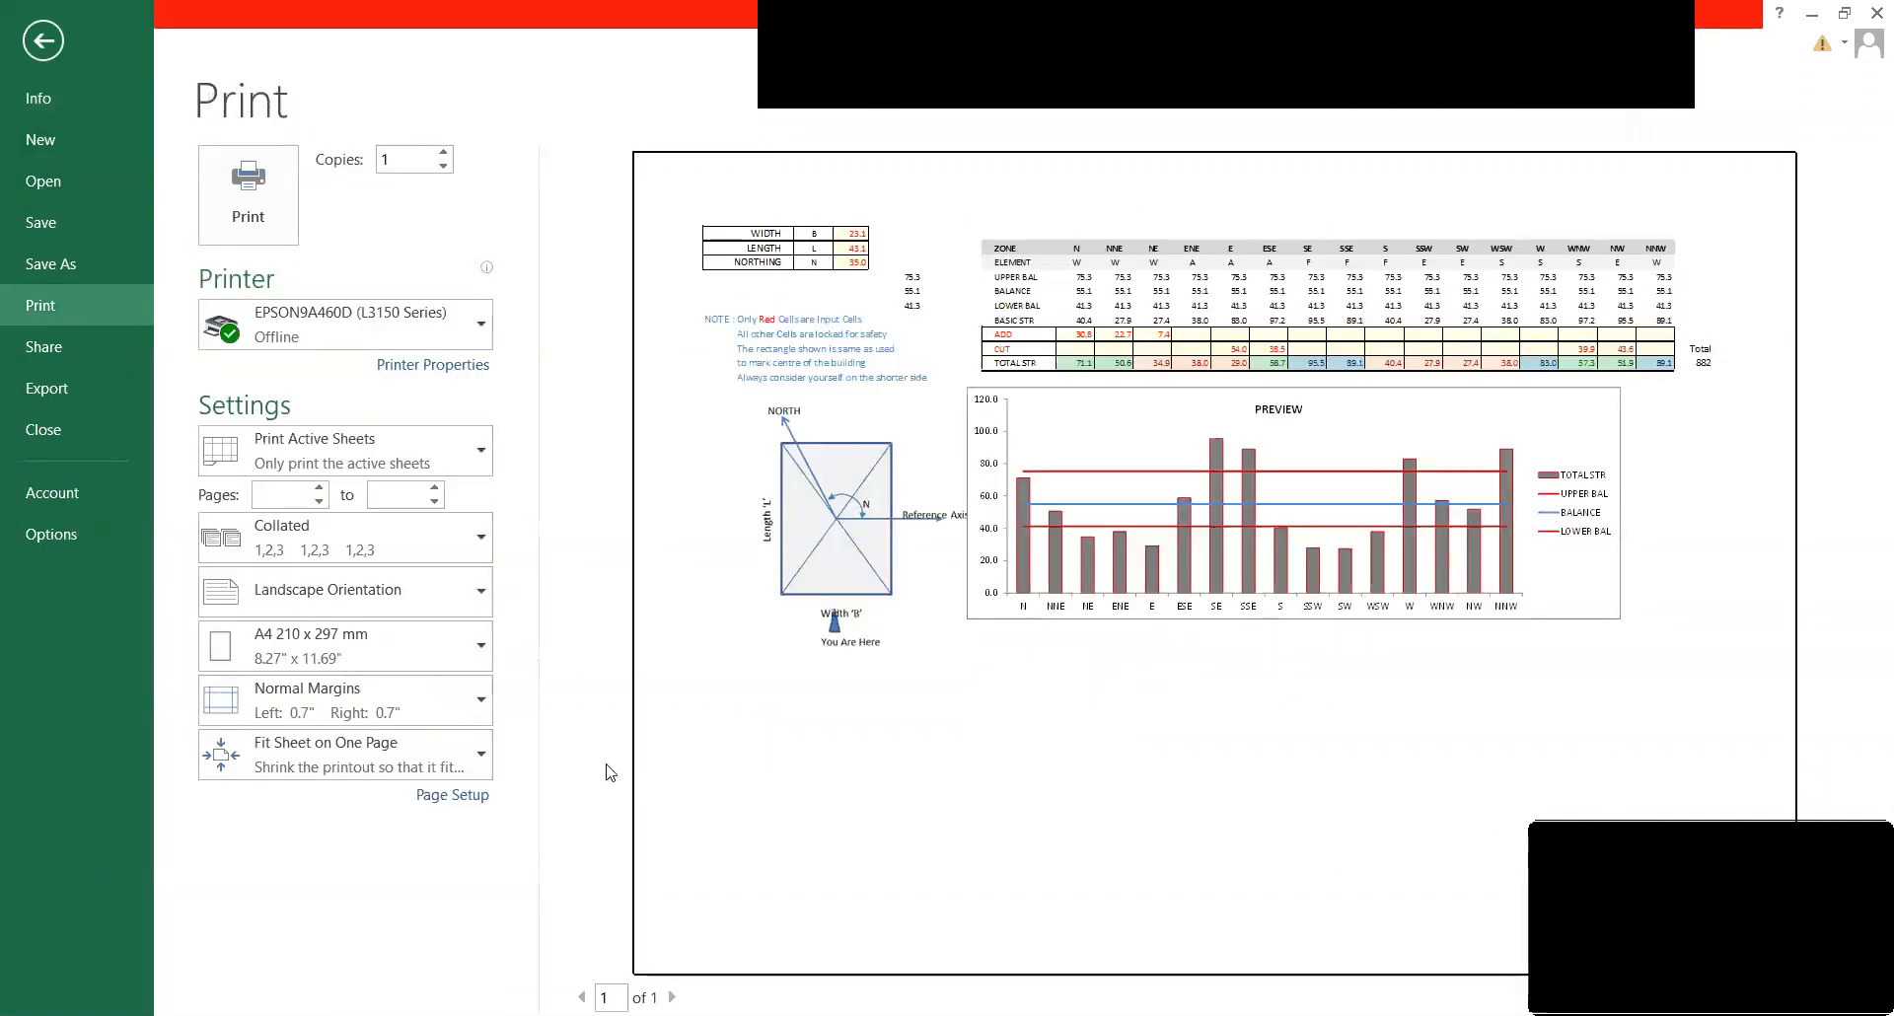
{"action": "left_click", "coordinate": [447, 777]}
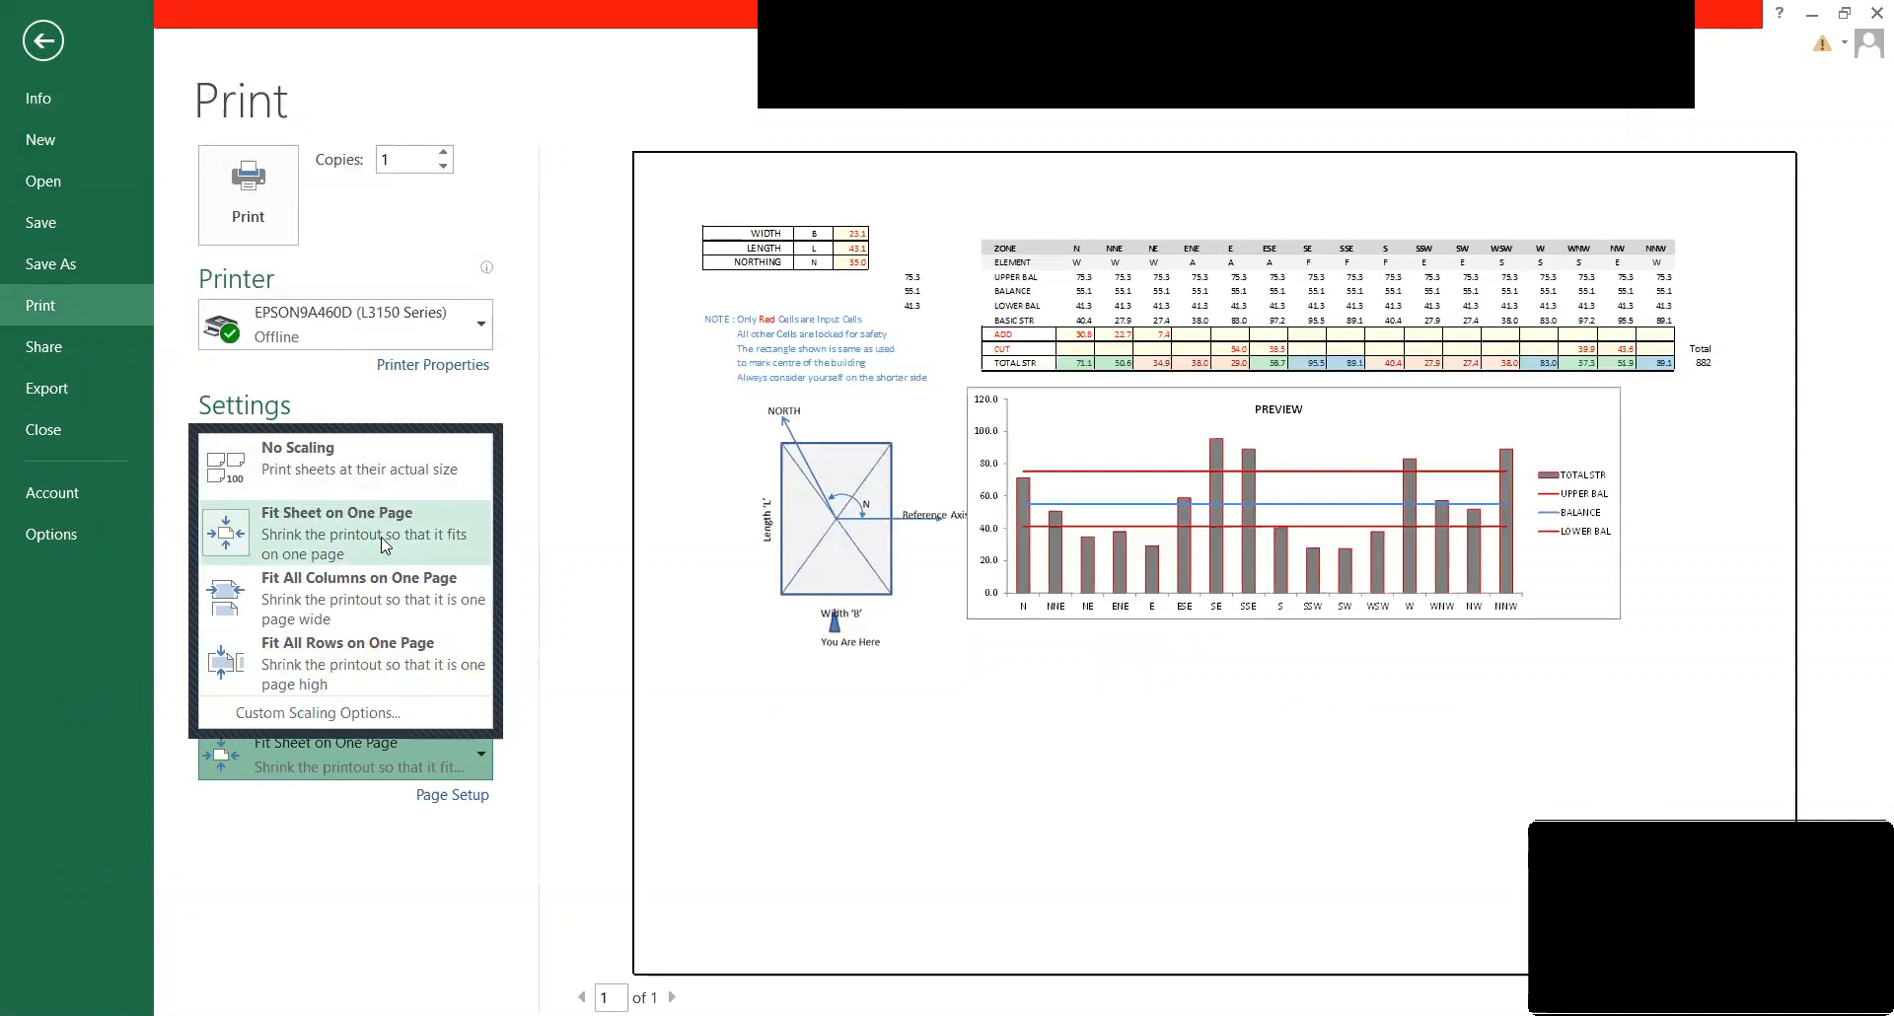
{"action": "left_click", "coordinate": [938, 477]}
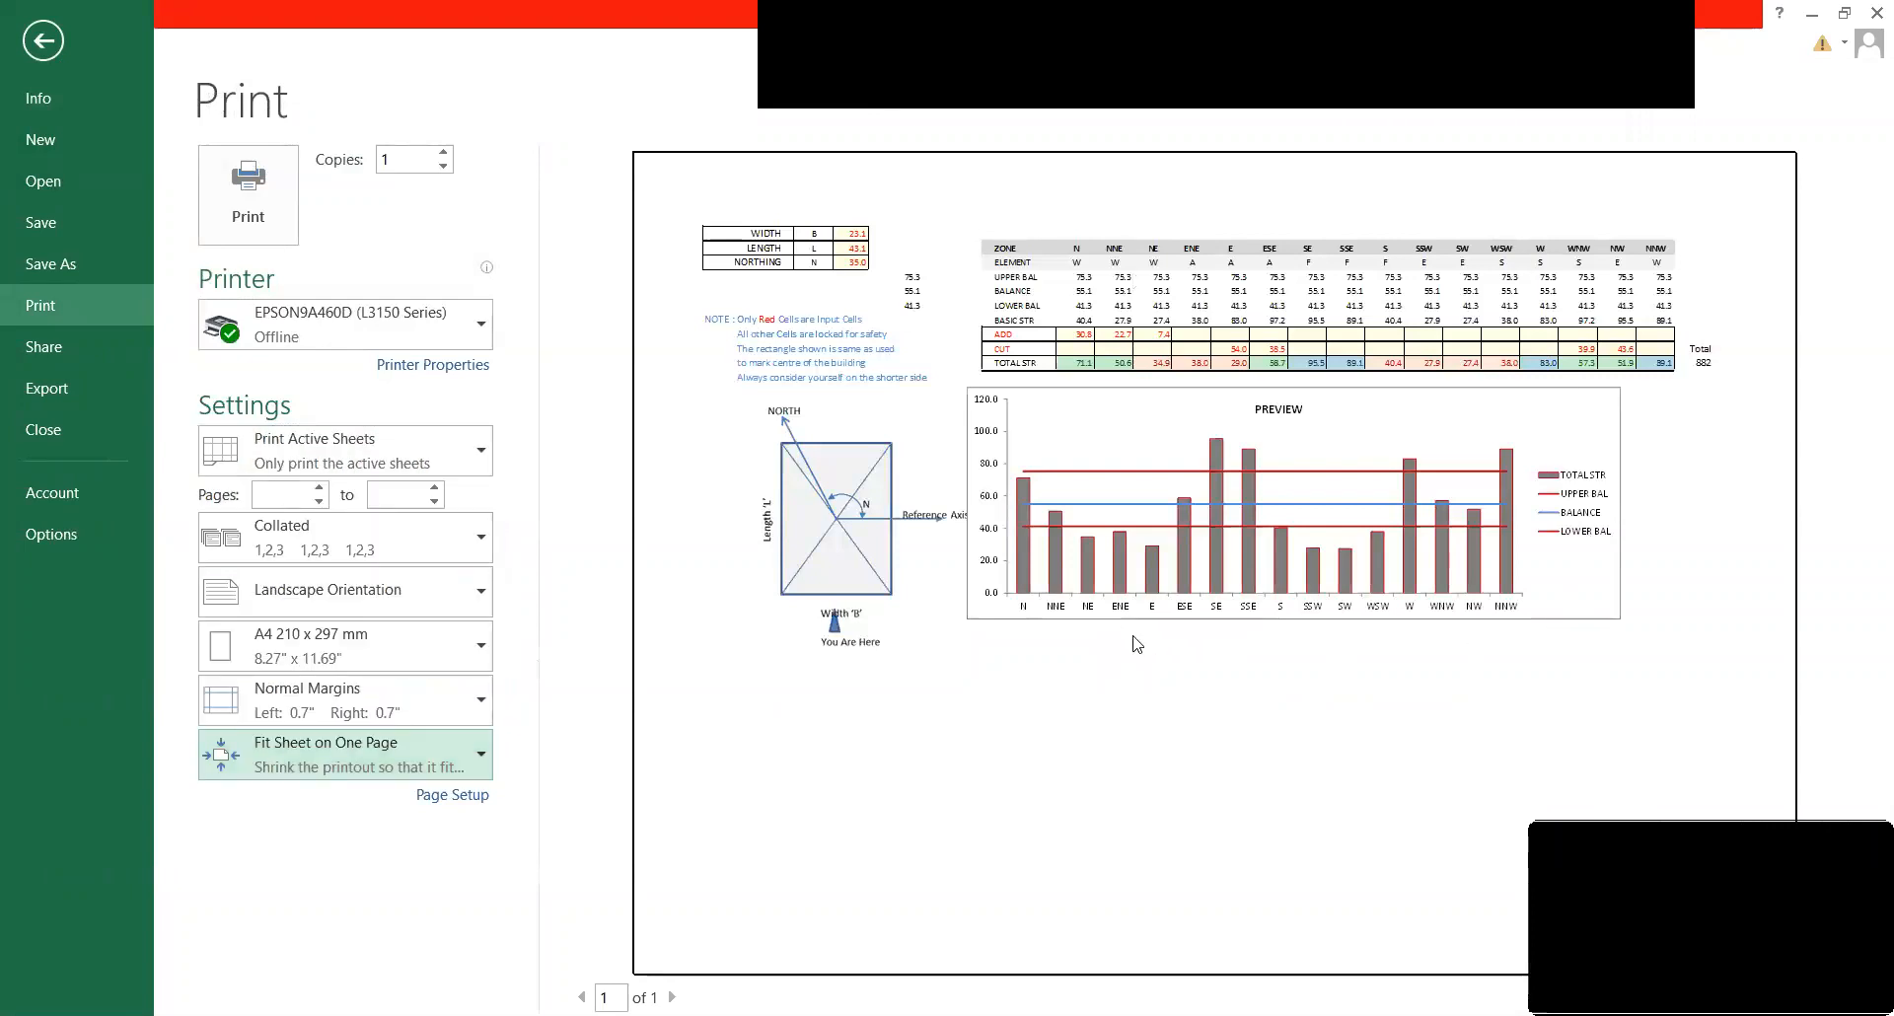
Set the sheet's print margins to Narrow and leave the print preview.
{"action": "left_click", "coordinate": [429, 701]}
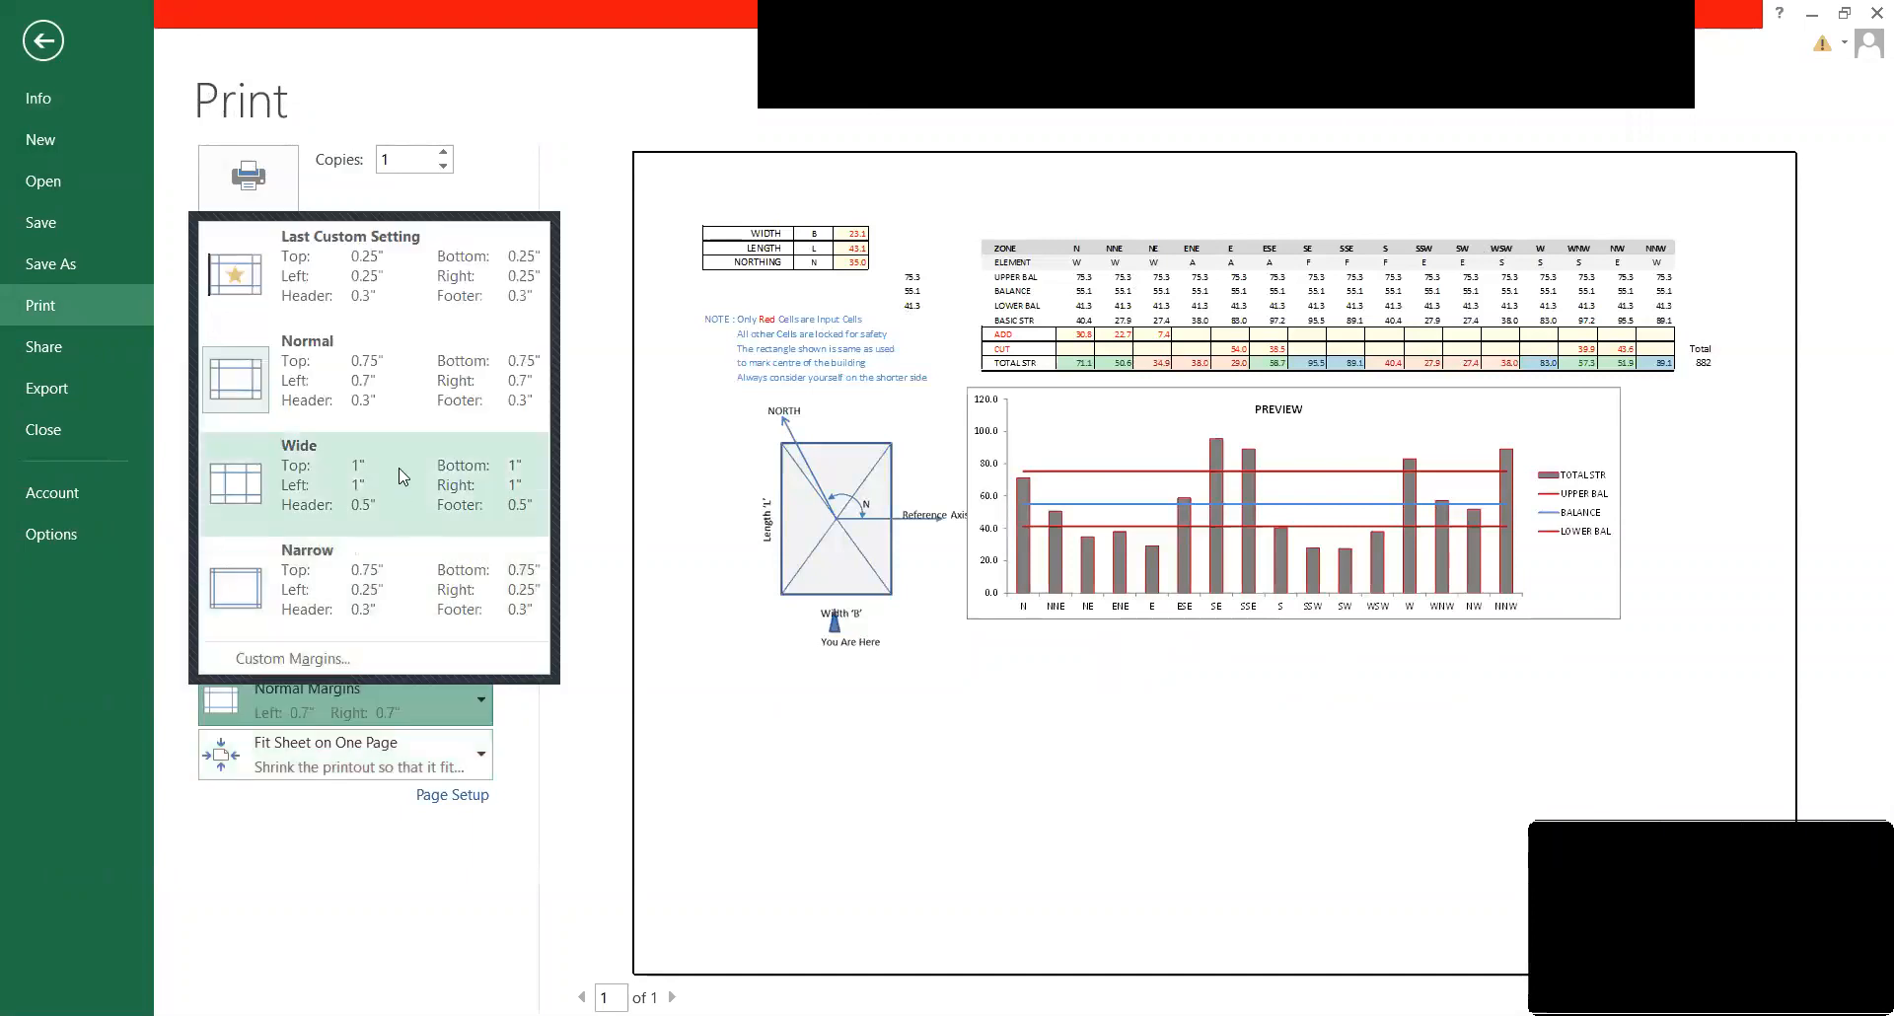
{"action": "left_click", "coordinate": [422, 607]}
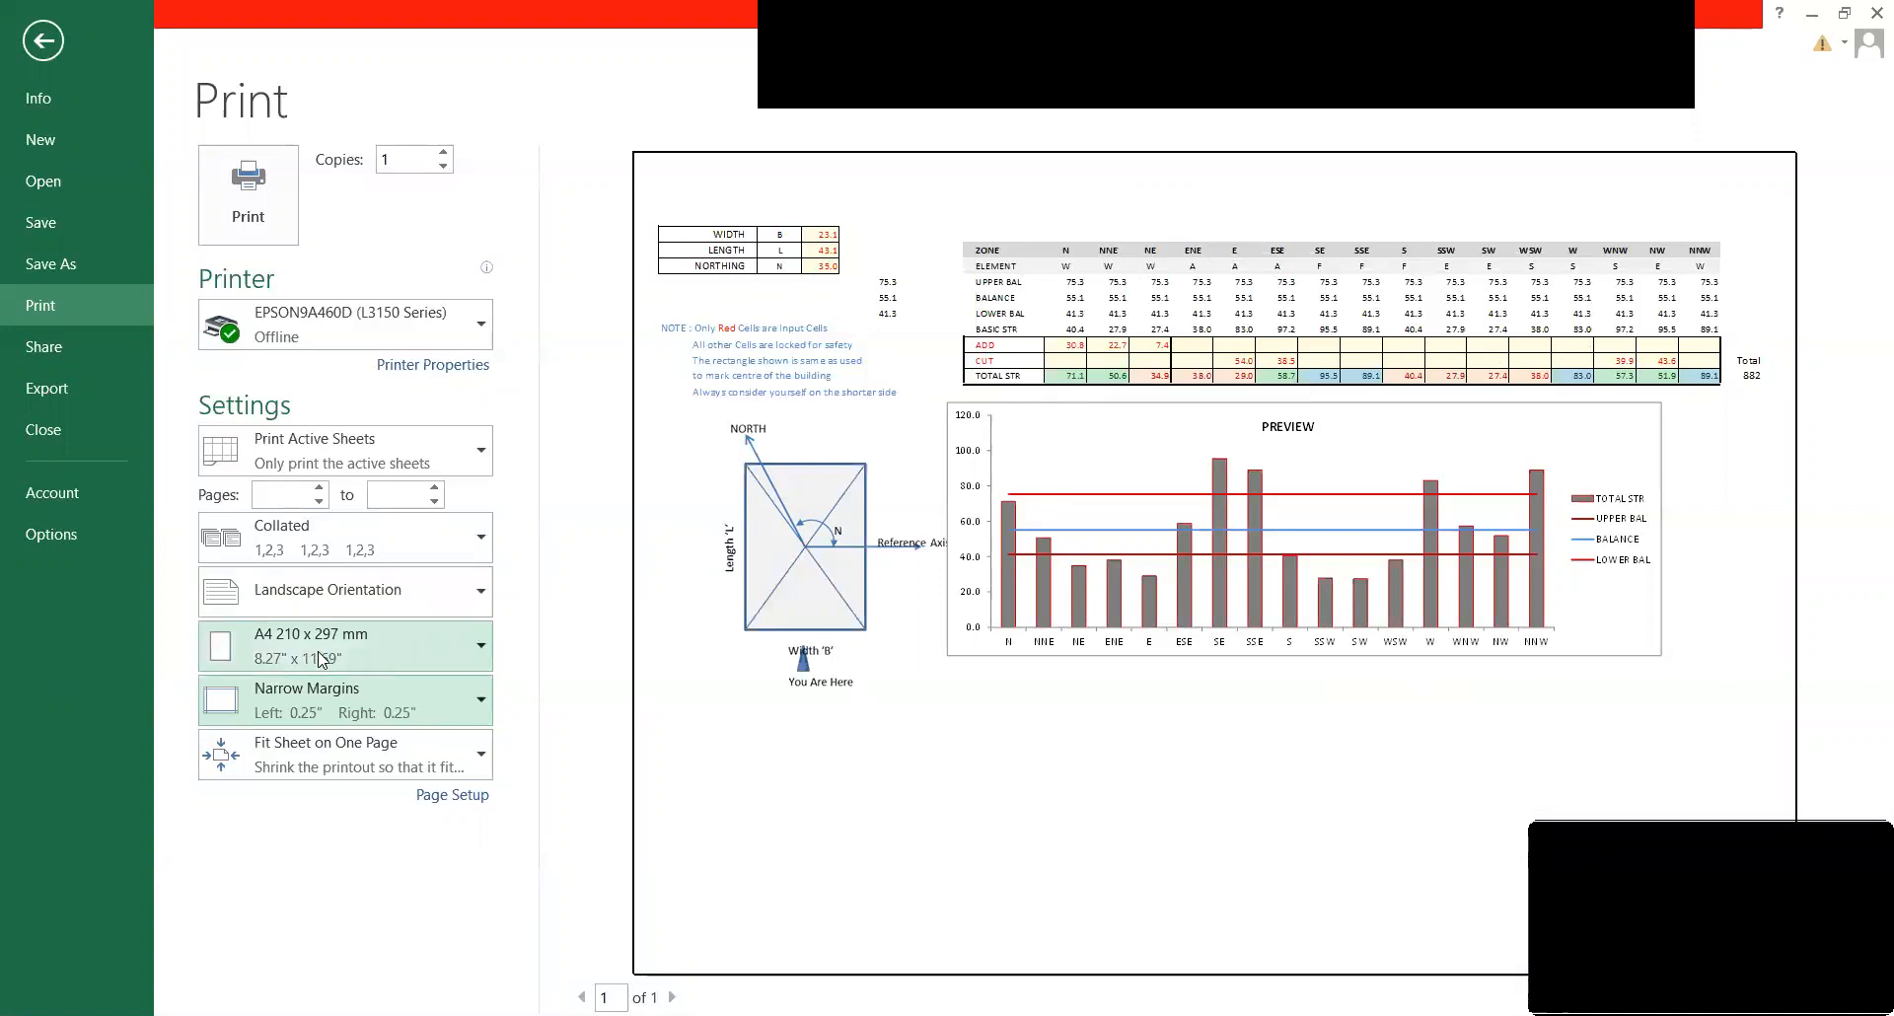
{"action": "left_click", "coordinate": [333, 693]}
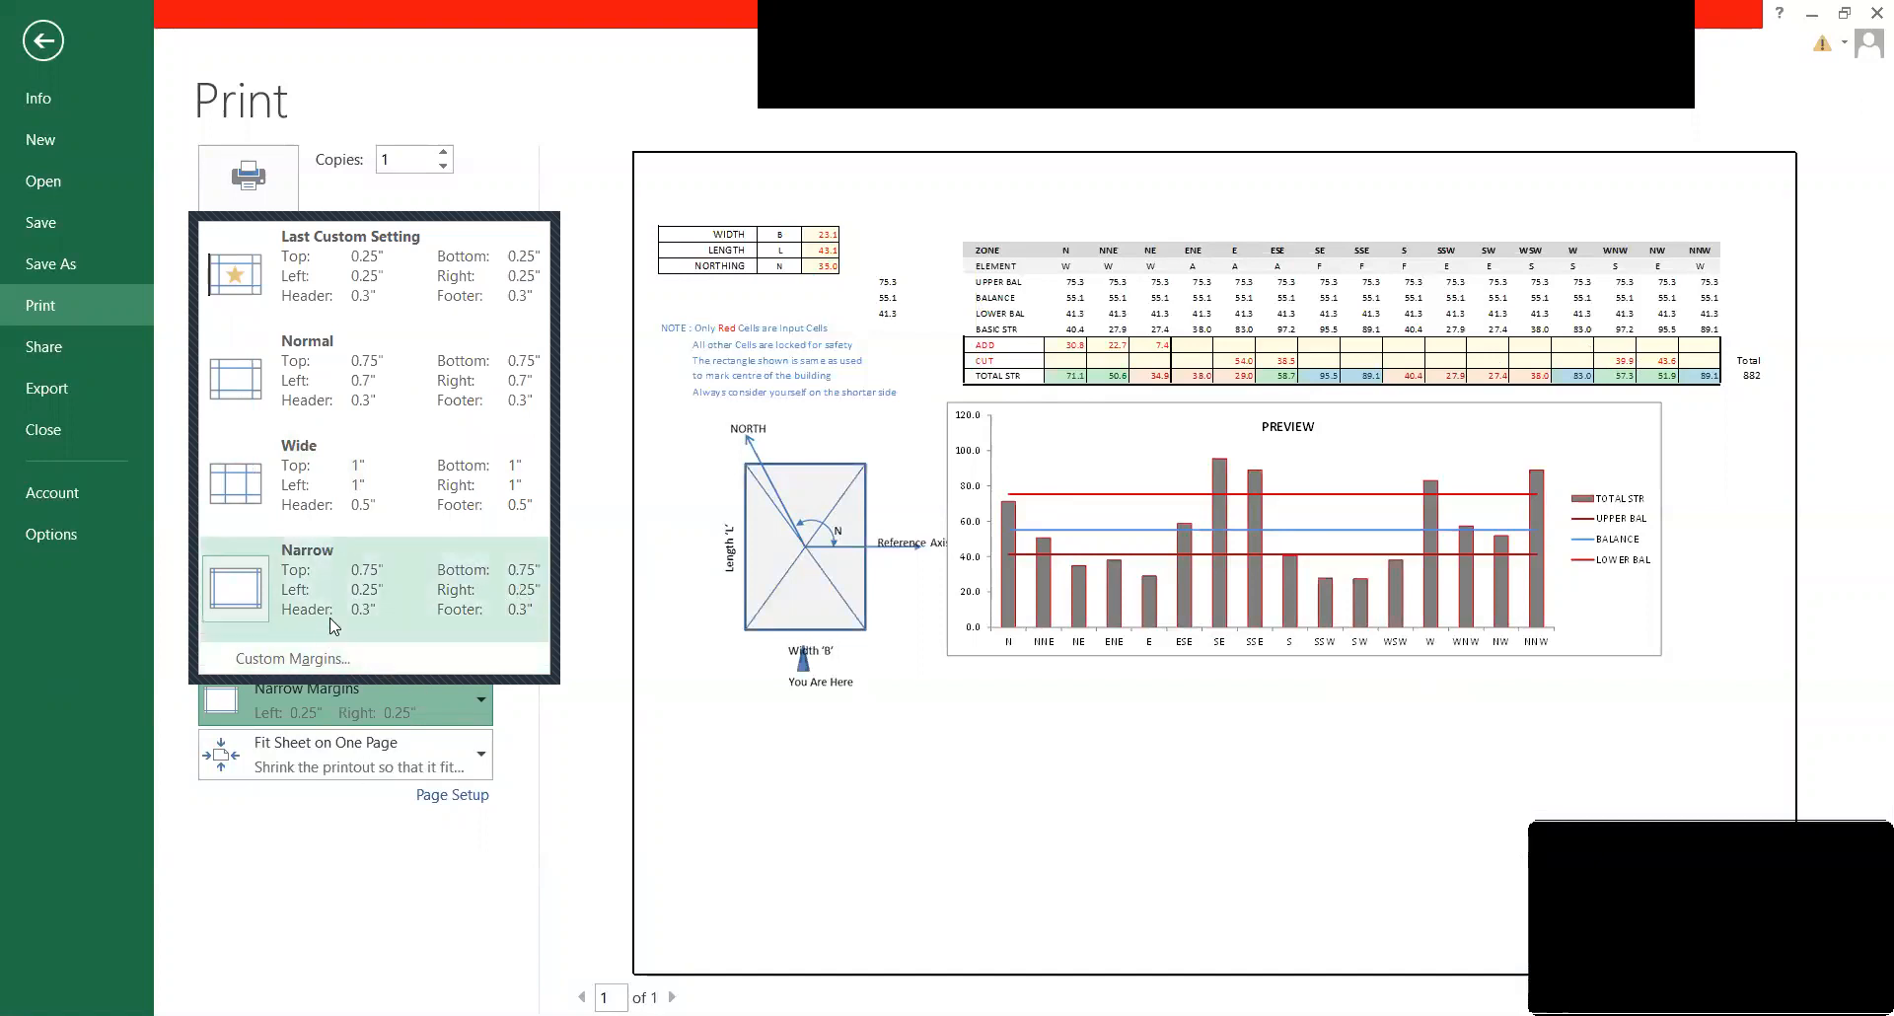
{"action": "left_click", "coordinate": [261, 590]}
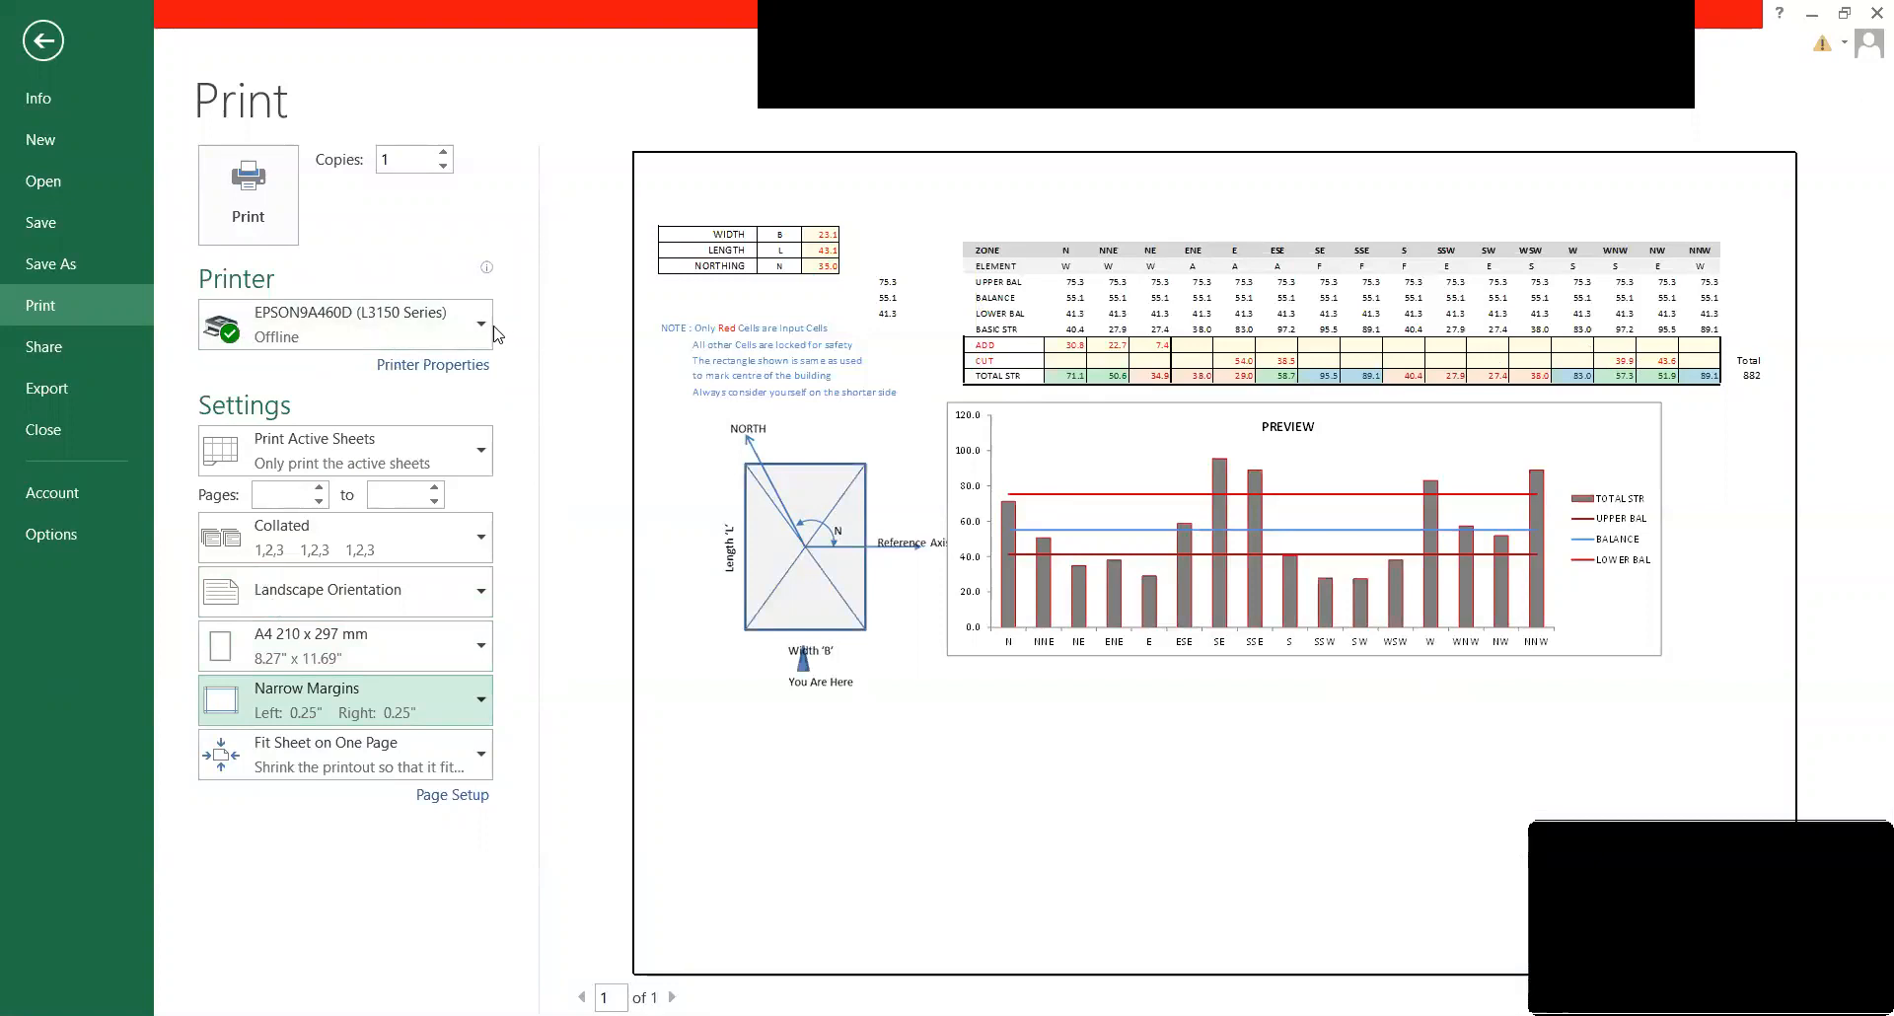
{"action": "left_click", "coordinate": [43, 44]}
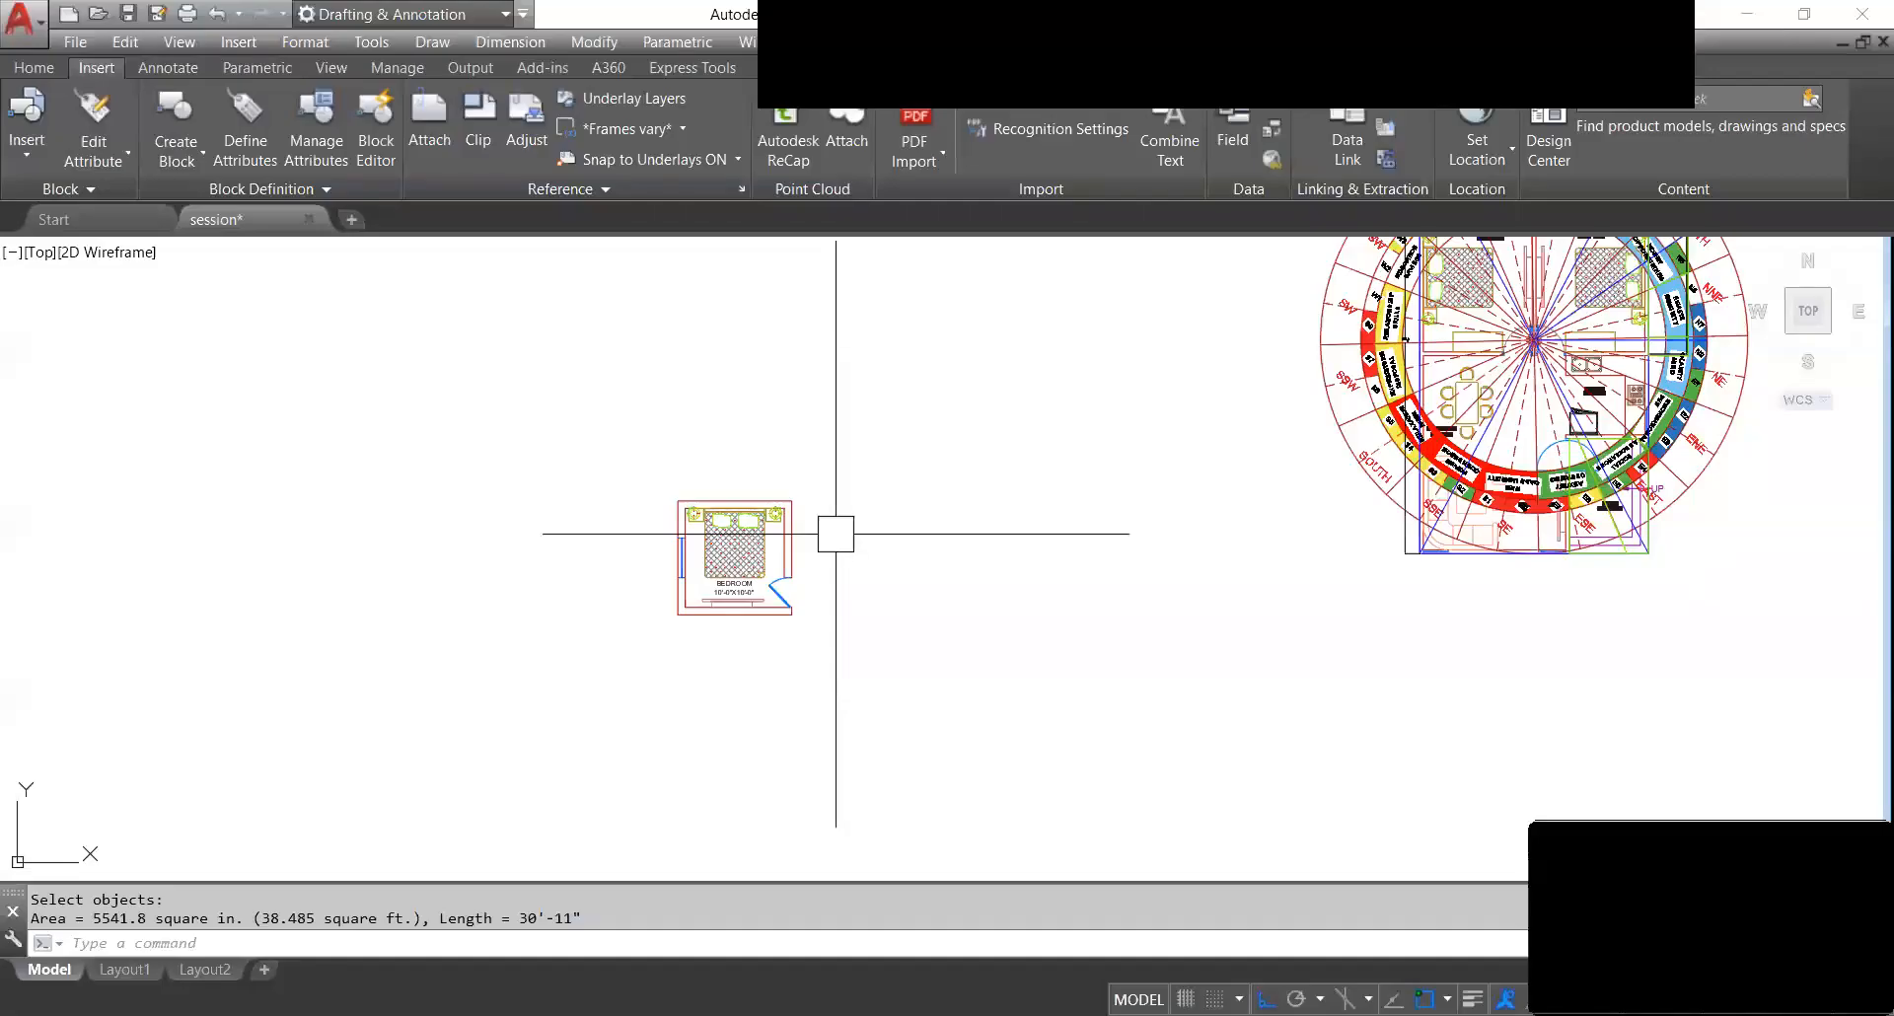
In AutoCAD, examine the separate bedroom plan, including its door opening and the wall below the window.
{"action": "scroll", "coordinate": [832, 530], "scroll_direction": "up", "scroll_amount": 2}
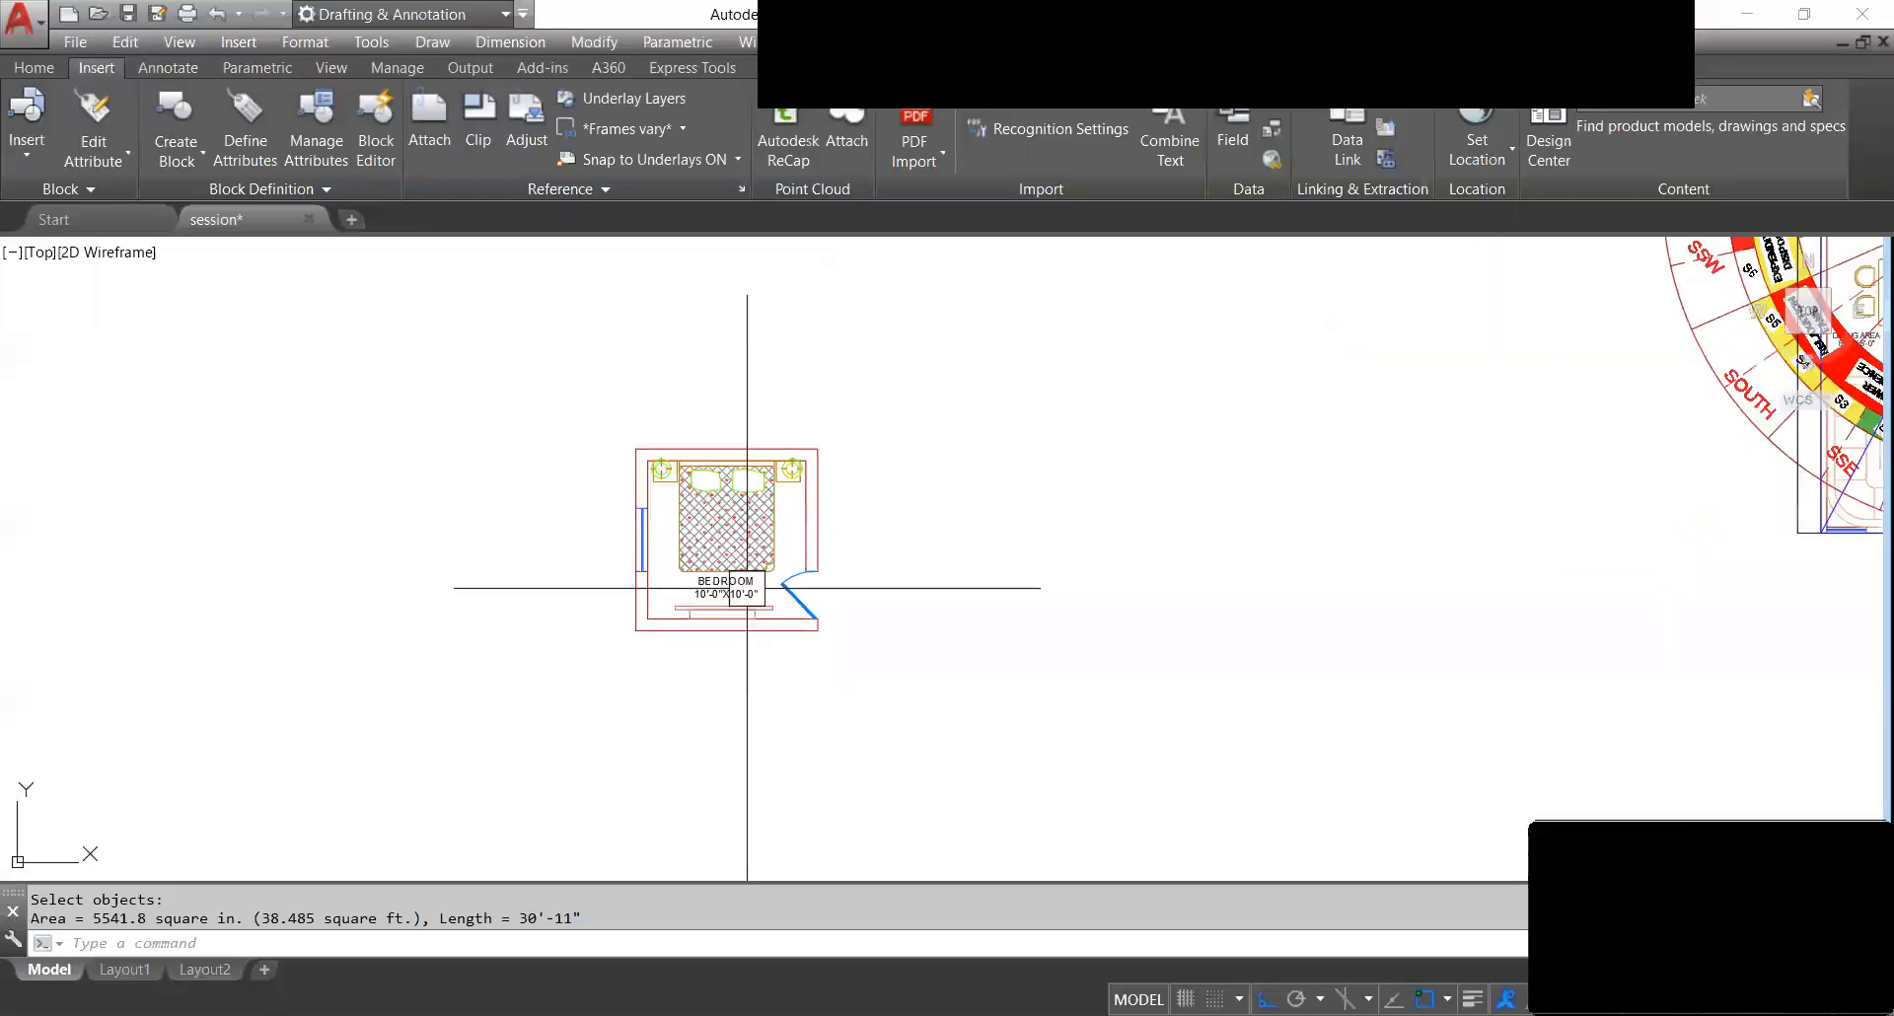
{"action": "scroll", "coordinate": [868, 641], "scroll_direction": "down", "scroll_amount": 2}
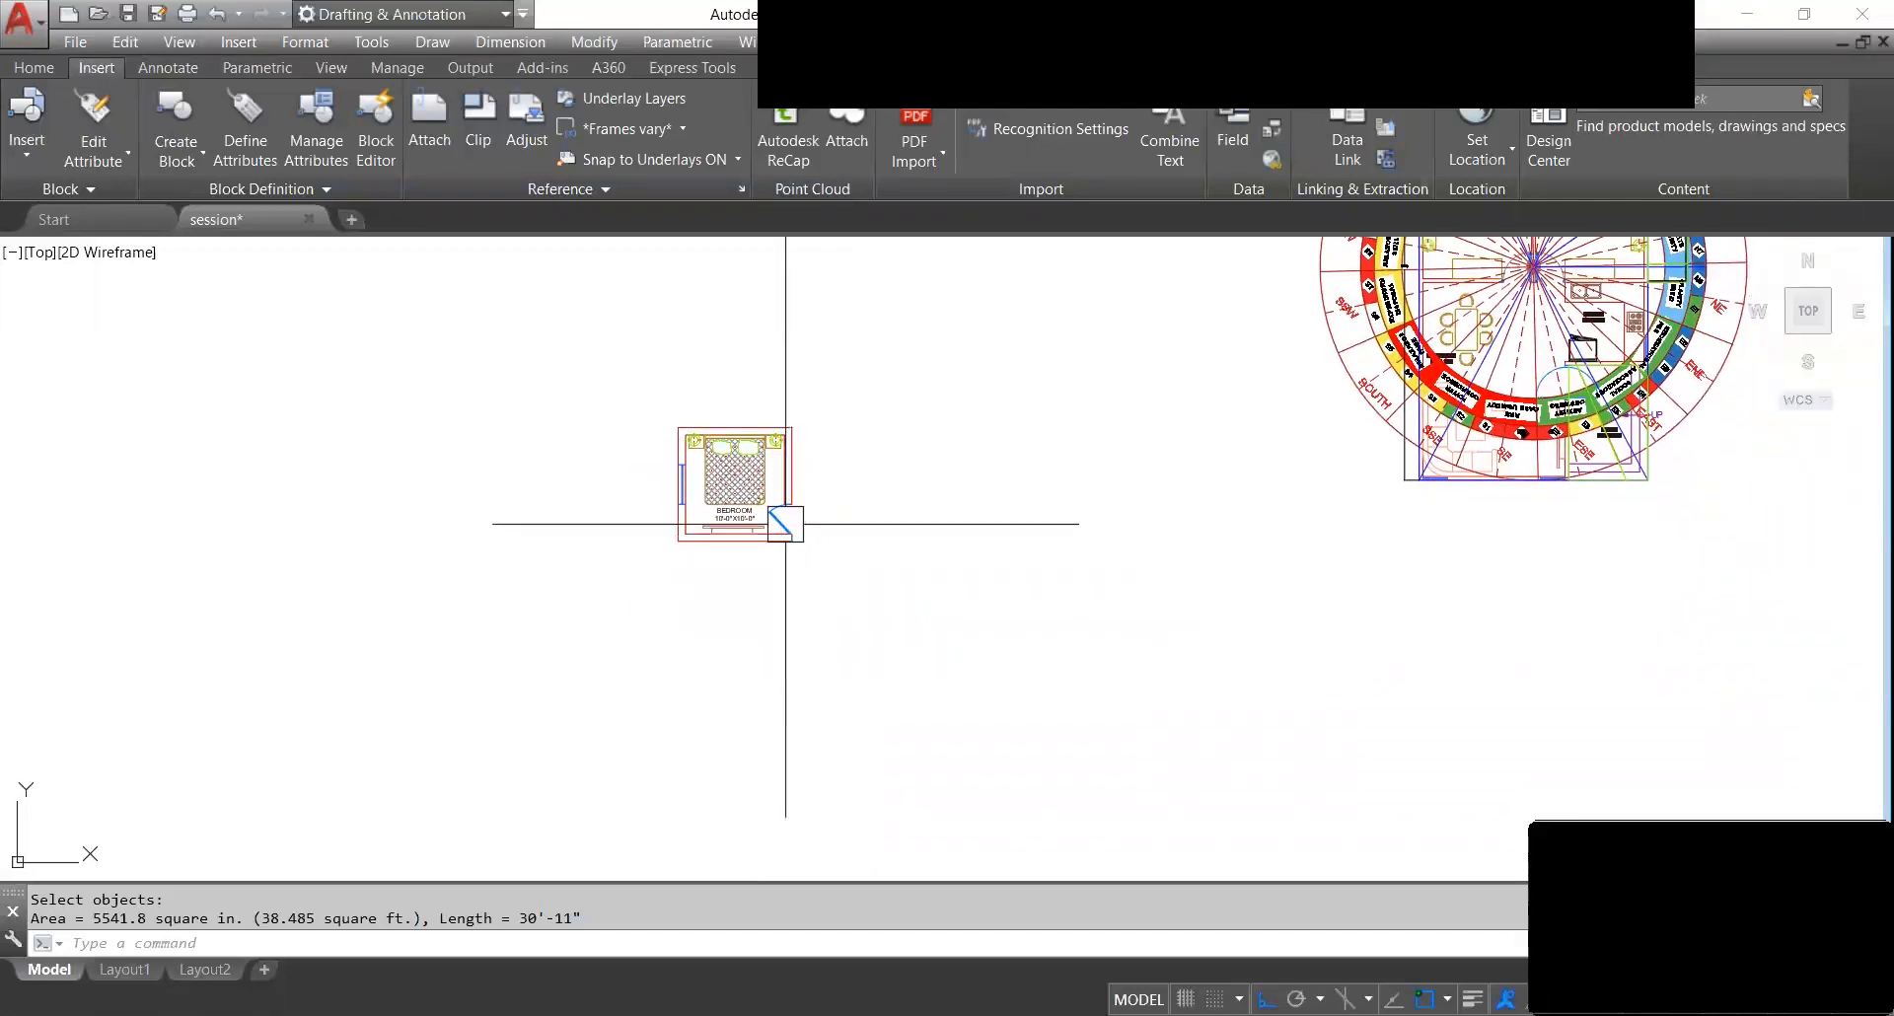
{"action": "scroll", "coordinate": [782, 520], "scroll_direction": "up", "scroll_amount": 4}
{"action": "scroll", "coordinate": [997, 508], "scroll_direction": "up", "scroll_amount": 1}
{"action": "scroll", "coordinate": [997, 493], "scroll_direction": "down", "scroll_amount": 4}
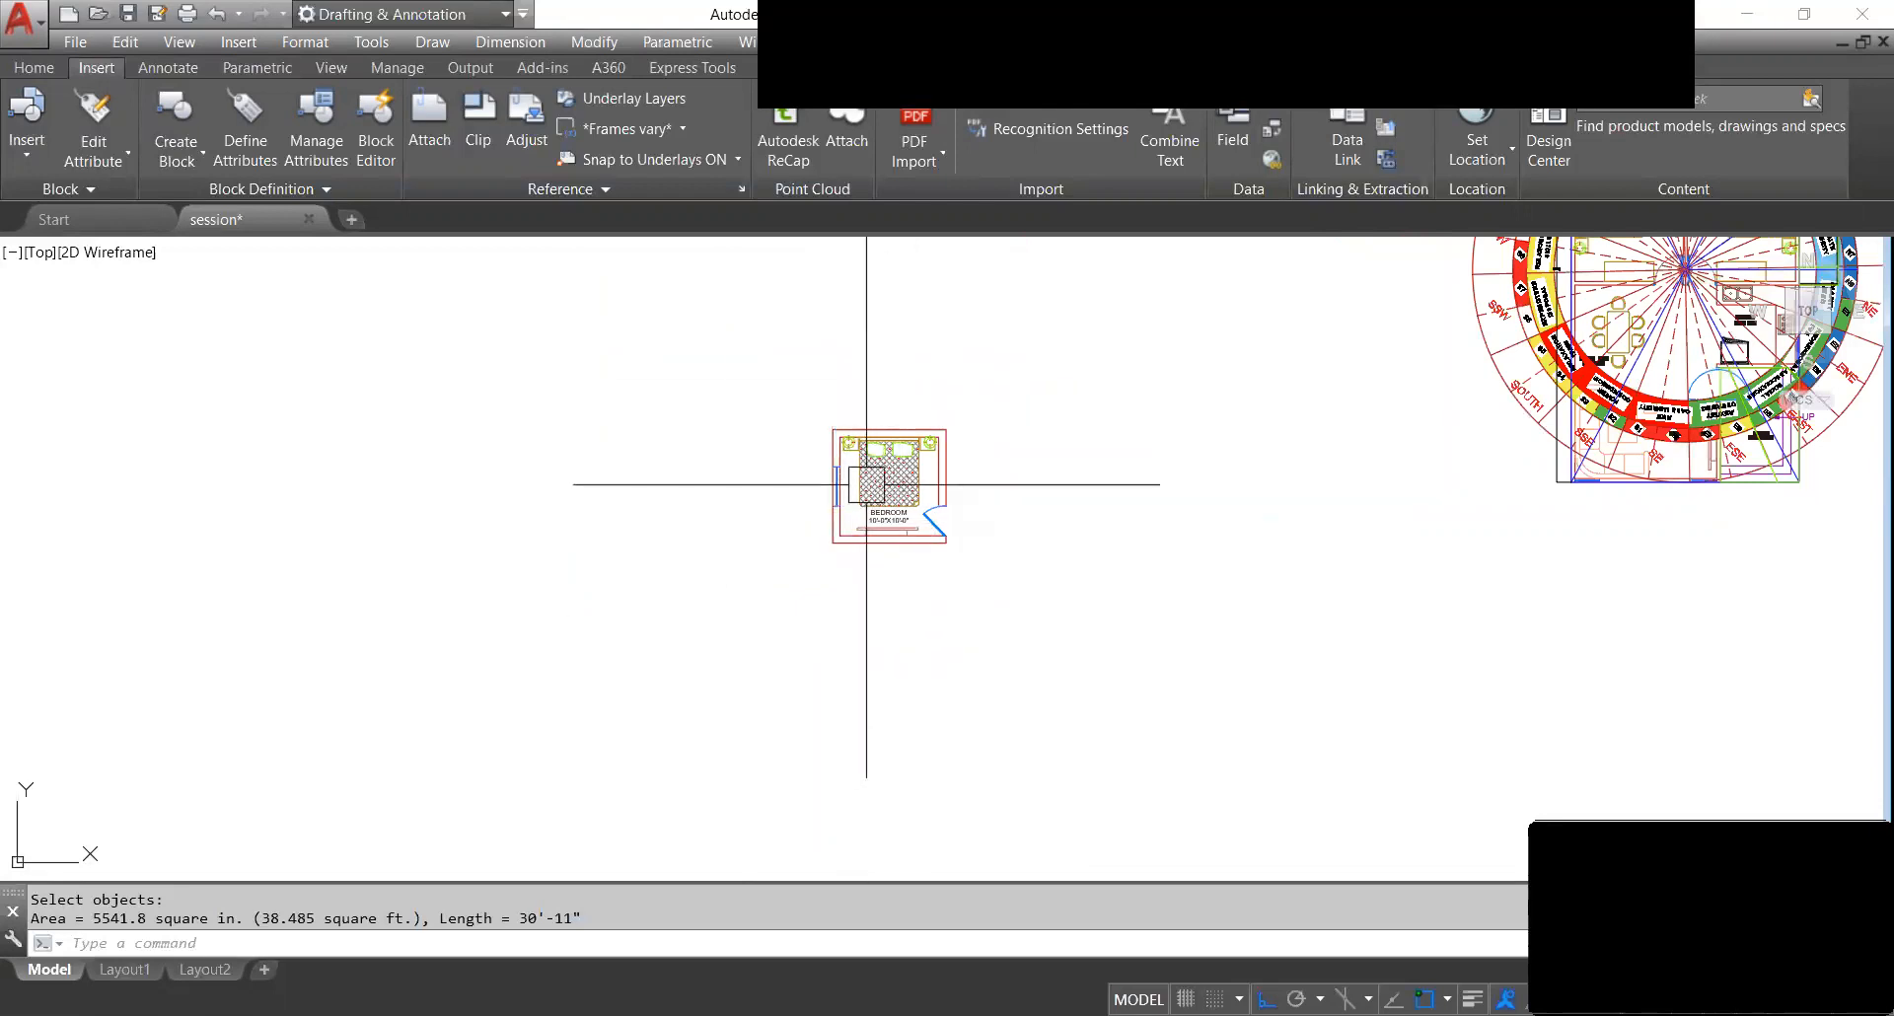
{"action": "scroll", "coordinate": [898, 498], "scroll_direction": "up", "scroll_amount": 6}
{"action": "middle_click_drag", "start_coordinate": [1069, 601], "coordinate": [1024, 567]}
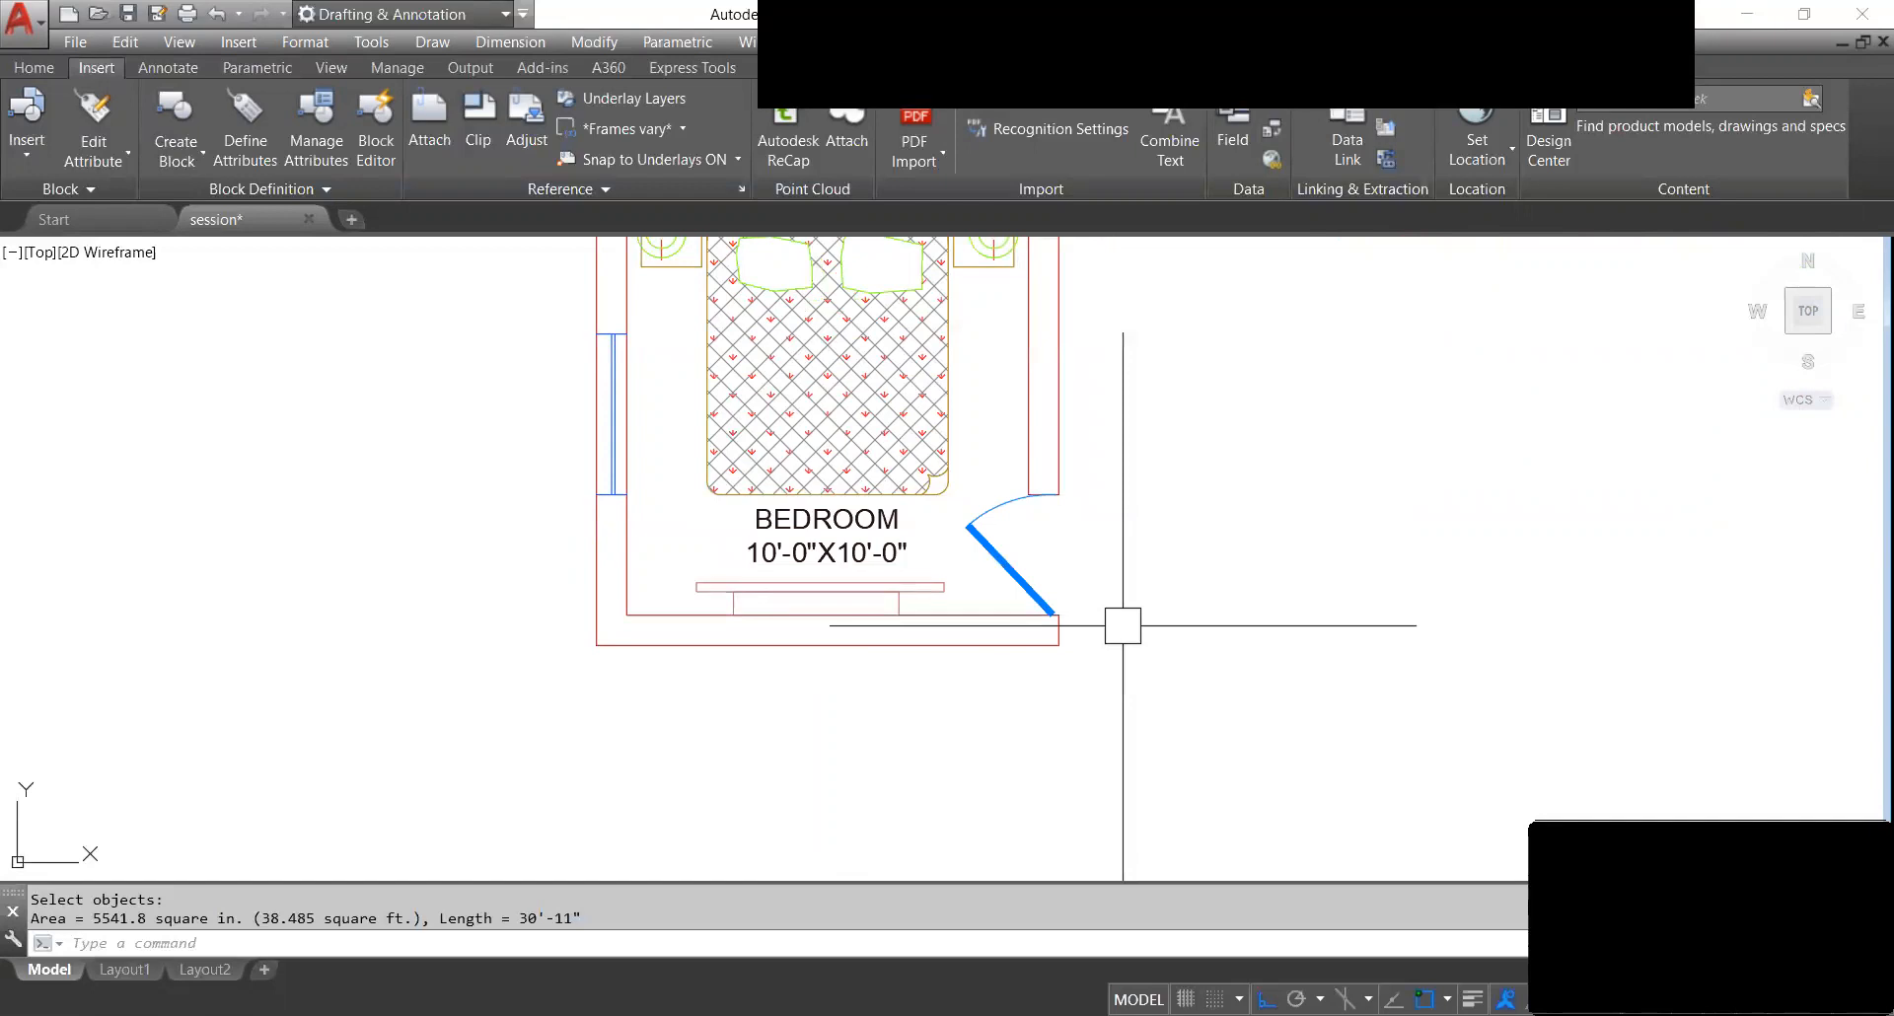
{"action": "scroll", "coordinate": [1024, 511], "scroll_direction": "down", "scroll_amount": 4}
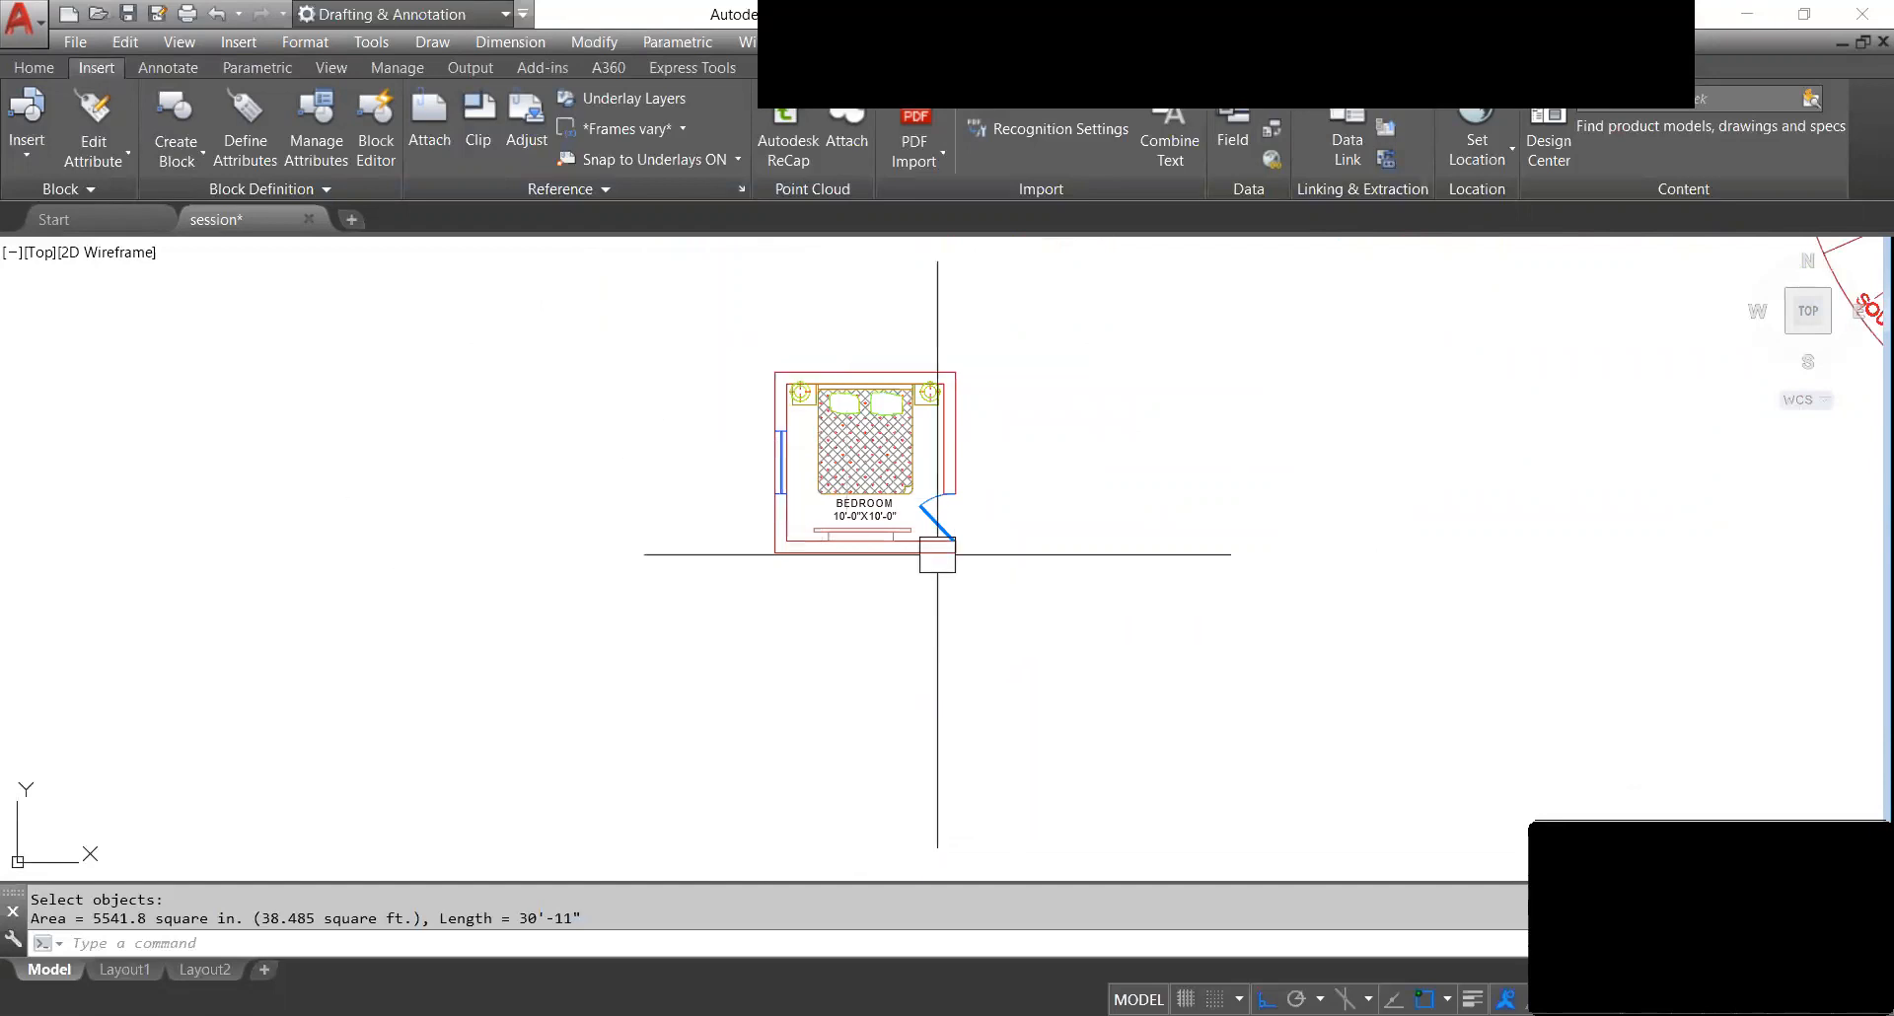
{"action": "scroll", "coordinate": [937, 554], "scroll_direction": "up", "scroll_amount": 2}
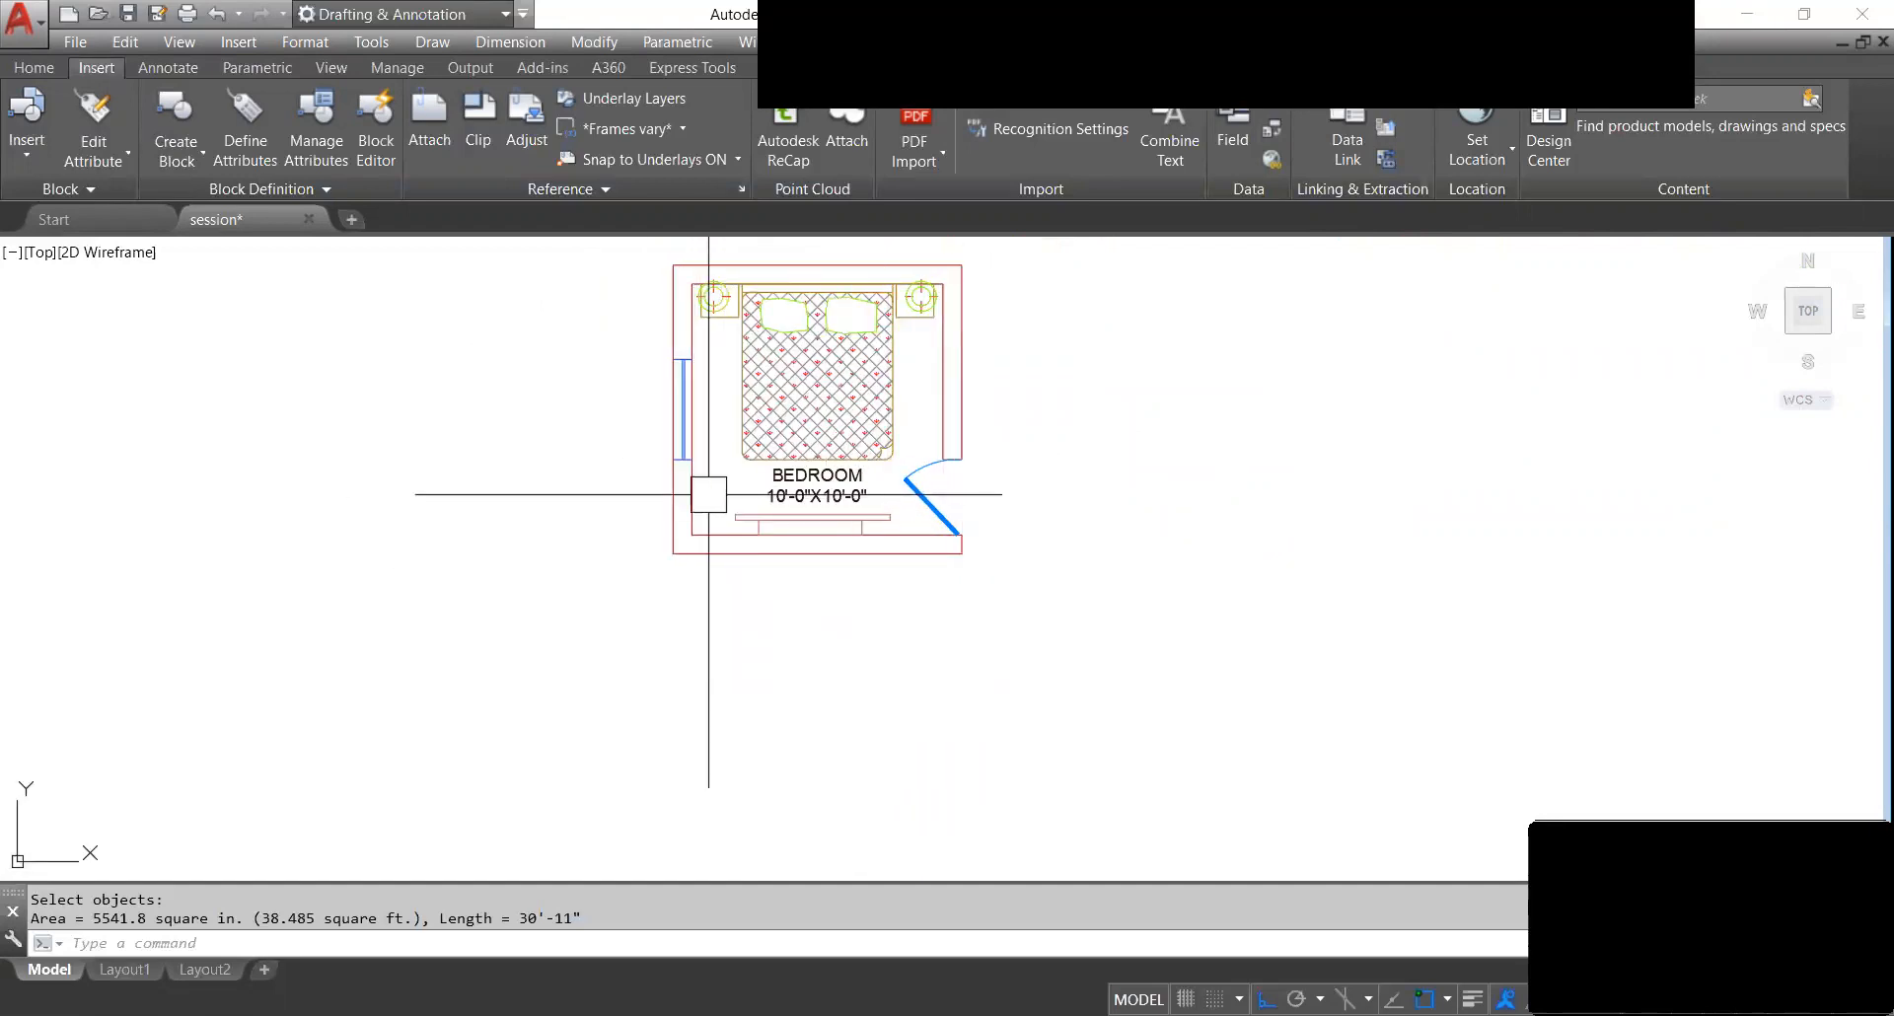
{"action": "middle_click_drag", "start_coordinate": [754, 515], "coordinate": [735, 521]}
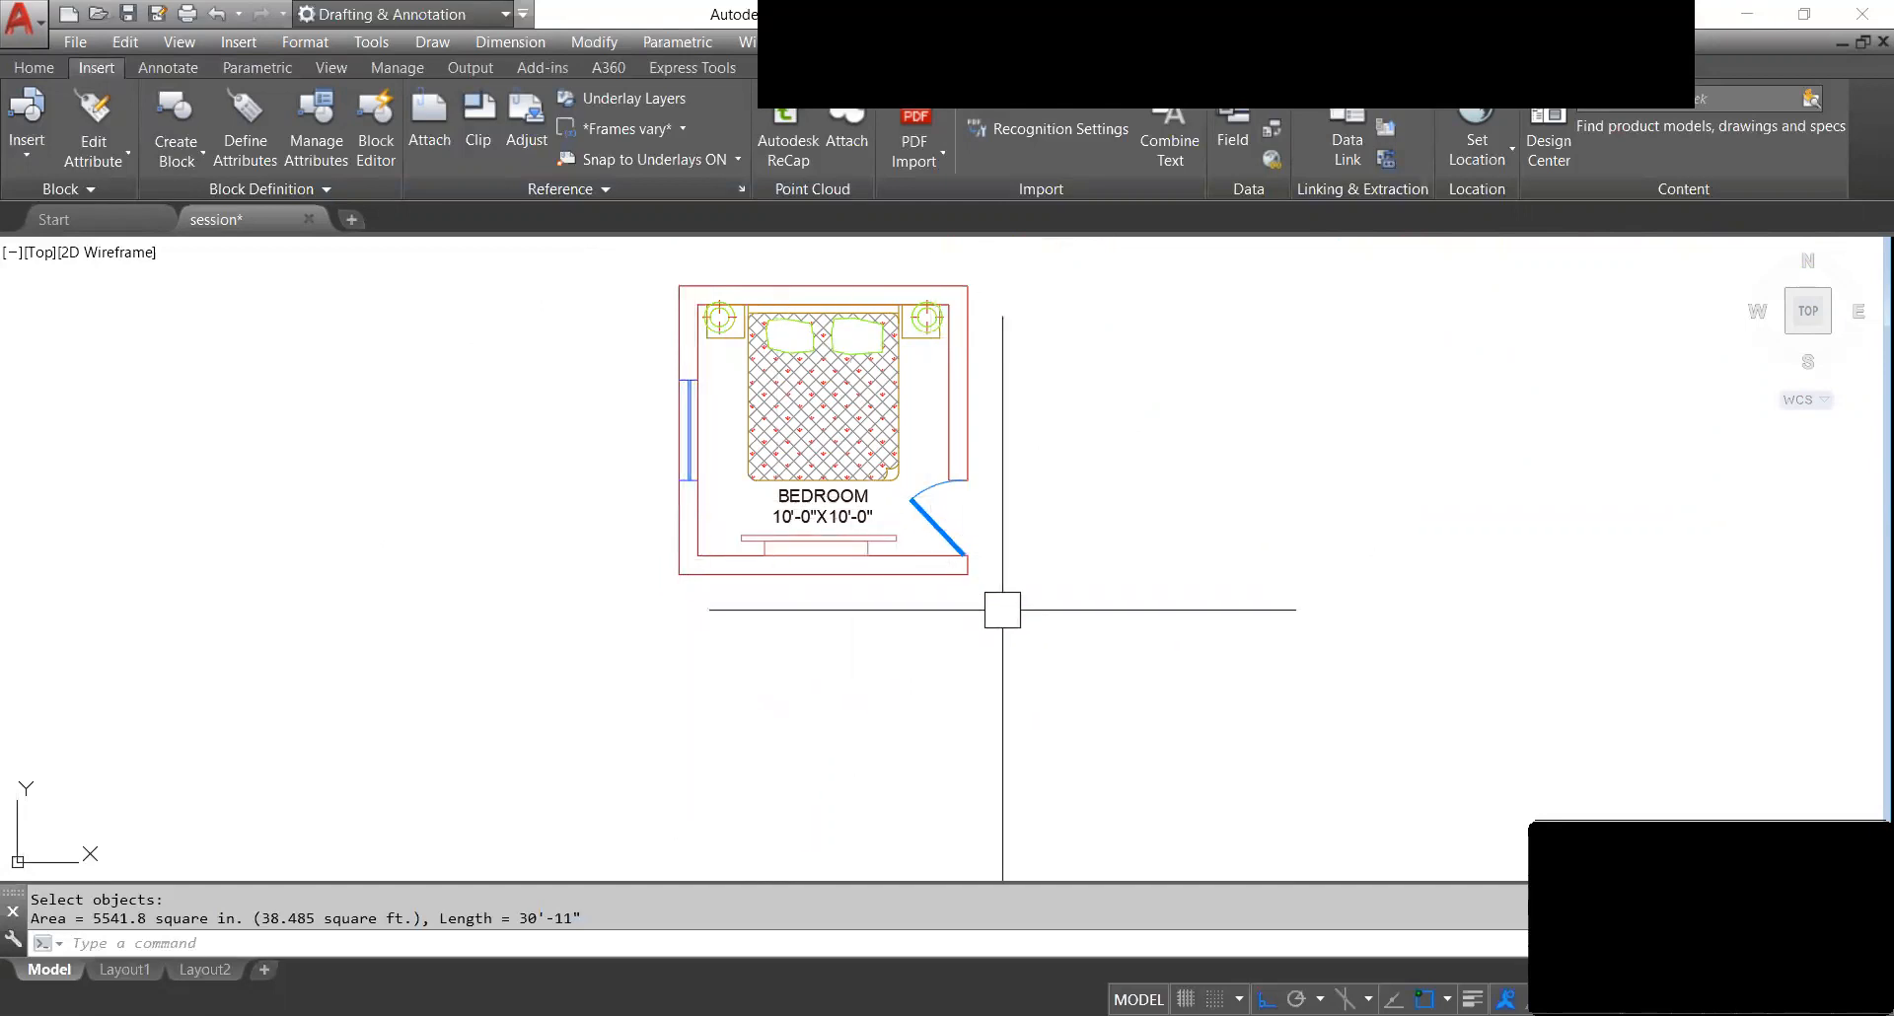
Add a vertical linear dimension along the bedroom's inner wall, from the window's lower edge to the inside corner.
{"action": "key", "text": "Escape"}
{"action": "type", "text": "dlo"}
{"action": "key", "text": "Return"}
{"action": "scroll", "coordinate": [698, 484], "scroll_direction": "up", "scroll_amount": 5}
{"action": "key", "text": "Escape"}
{"action": "type", "text": "dloi"}
{"action": "key", "text": "Escape"}
{"action": "key", "text": "Return"}
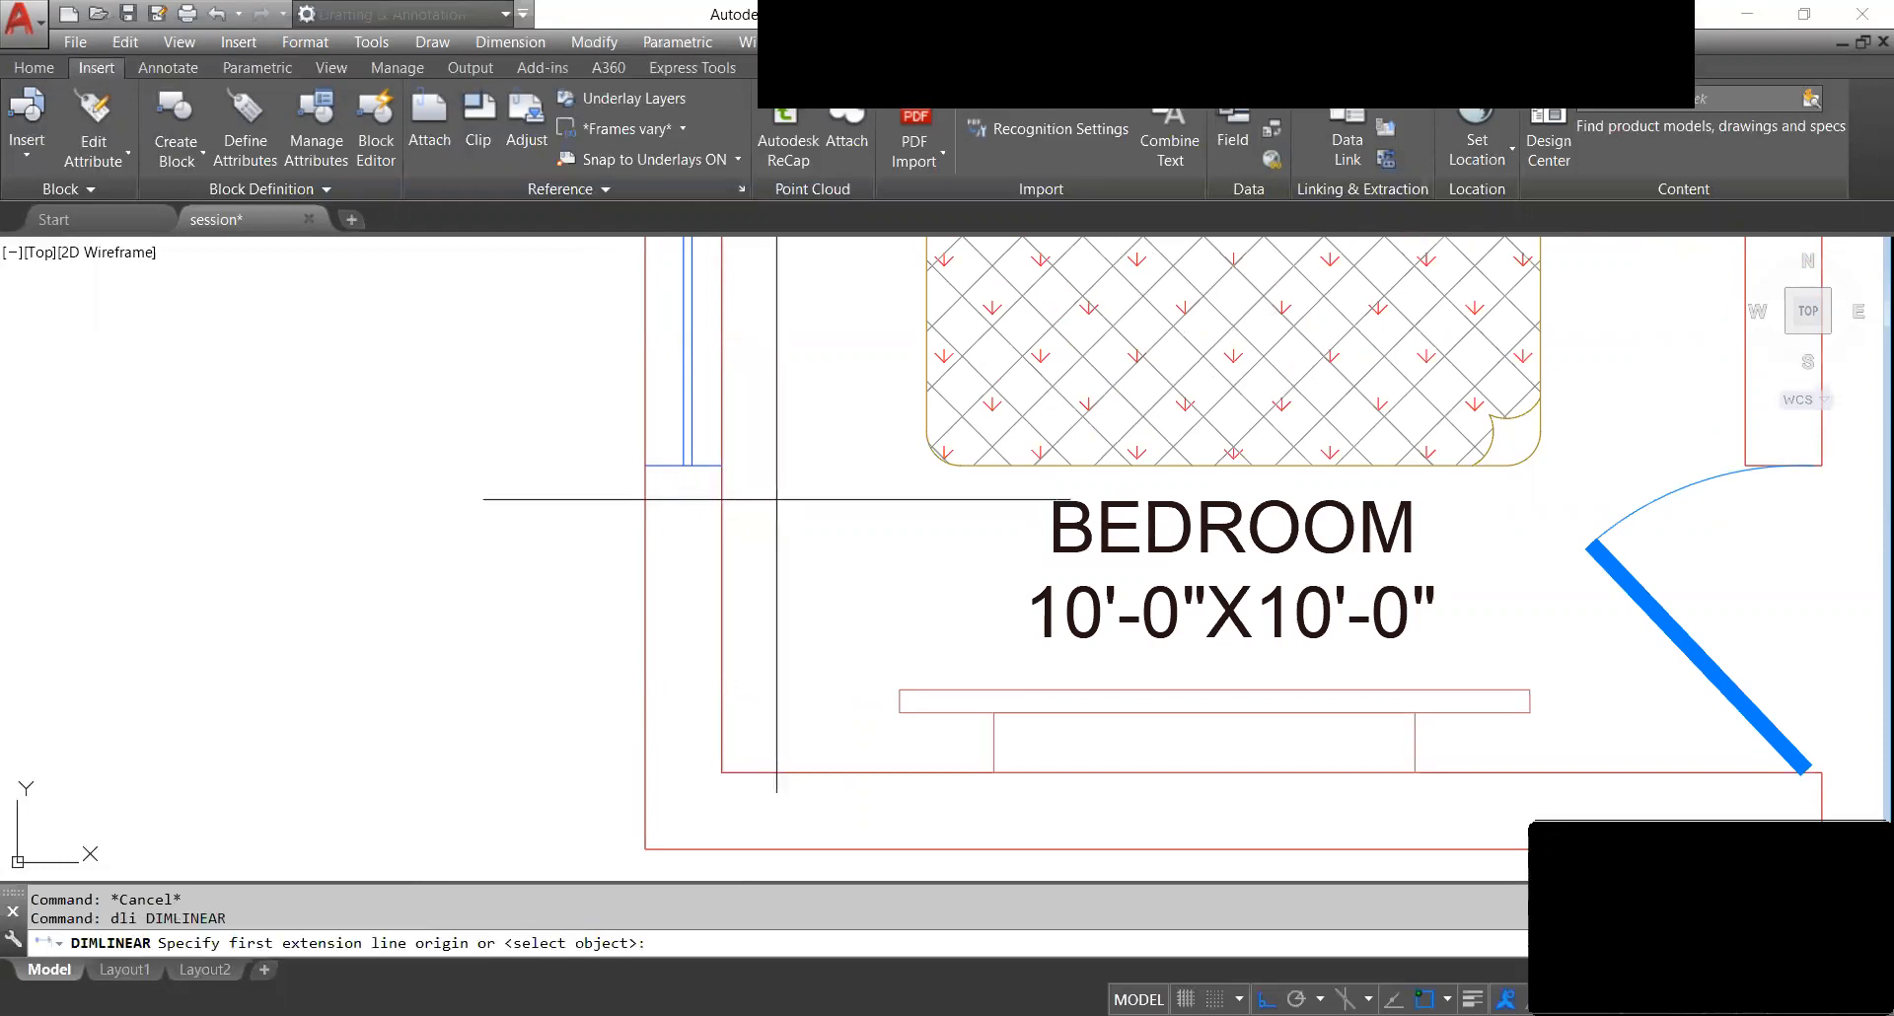
{"action": "left_click", "coordinate": [722, 465]}
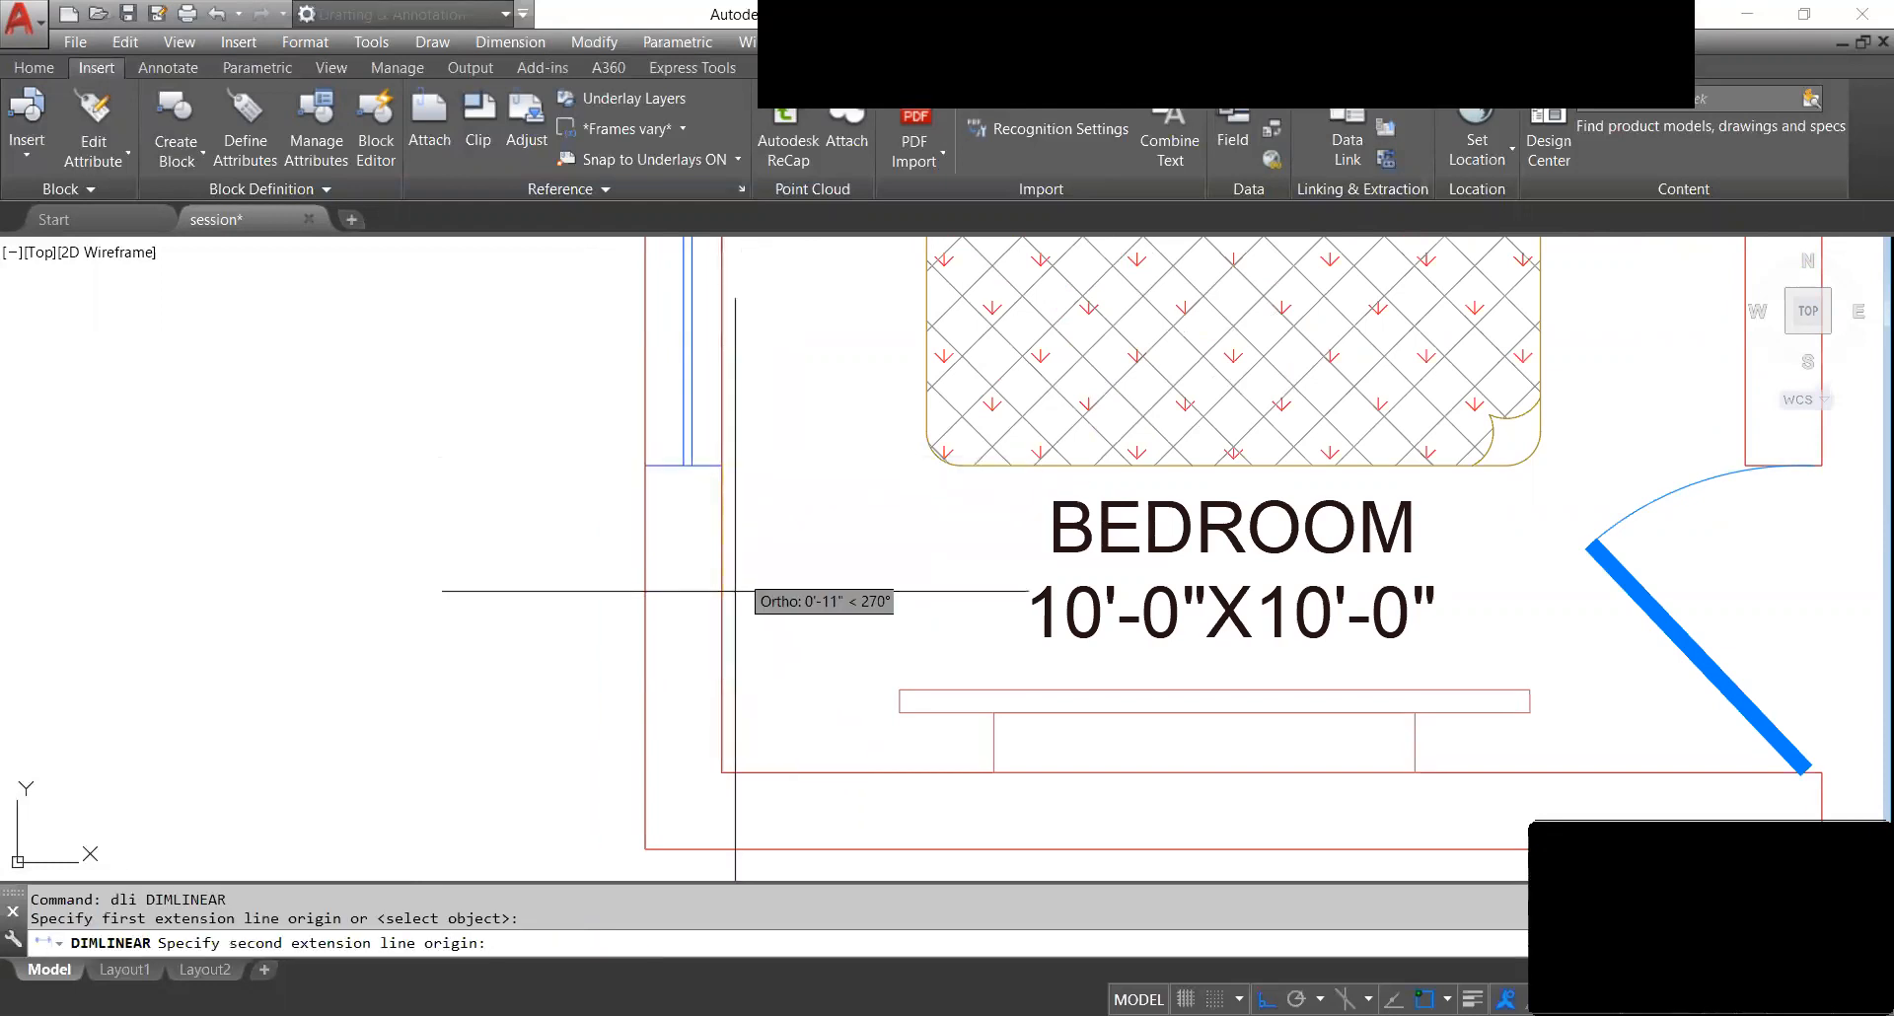
{"action": "left_click", "coordinate": [722, 770]}
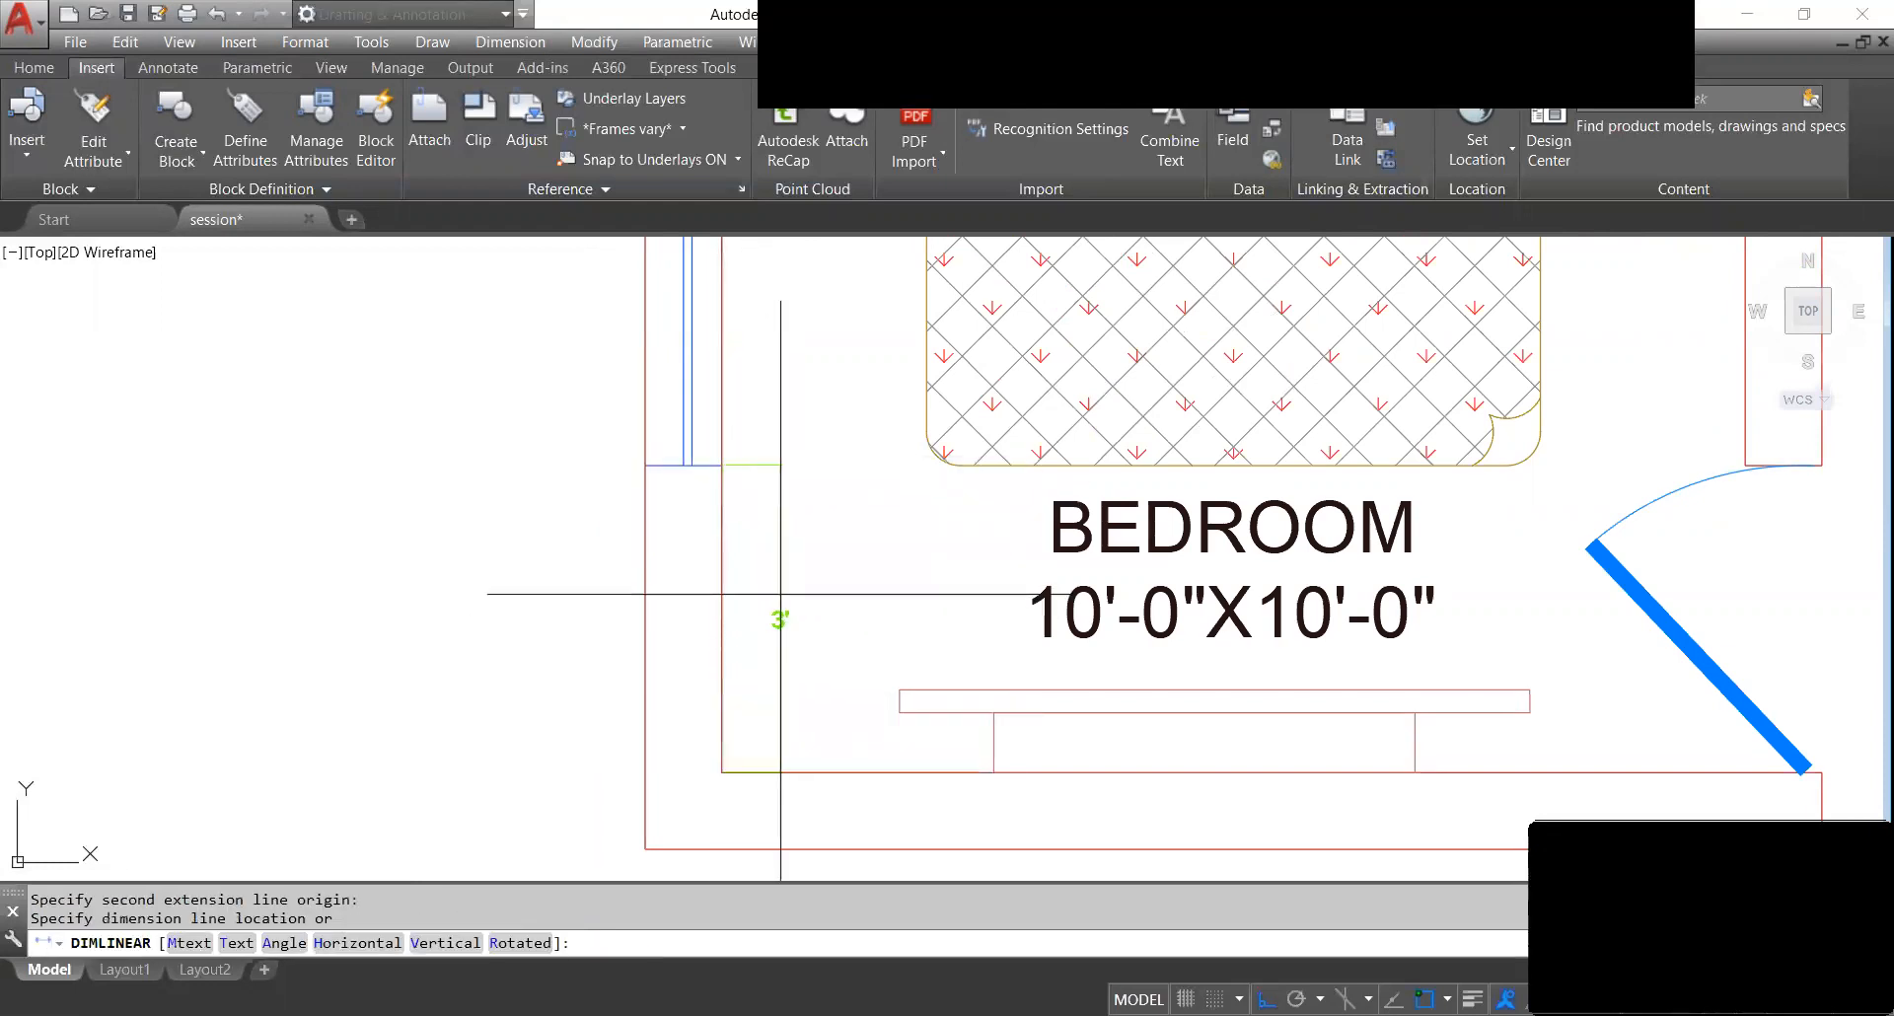
{"action": "scroll", "coordinate": [767, 609], "scroll_direction": "up", "scroll_amount": 1}
{"action": "scroll", "coordinate": [774, 621], "scroll_direction": "down", "scroll_amount": 3}
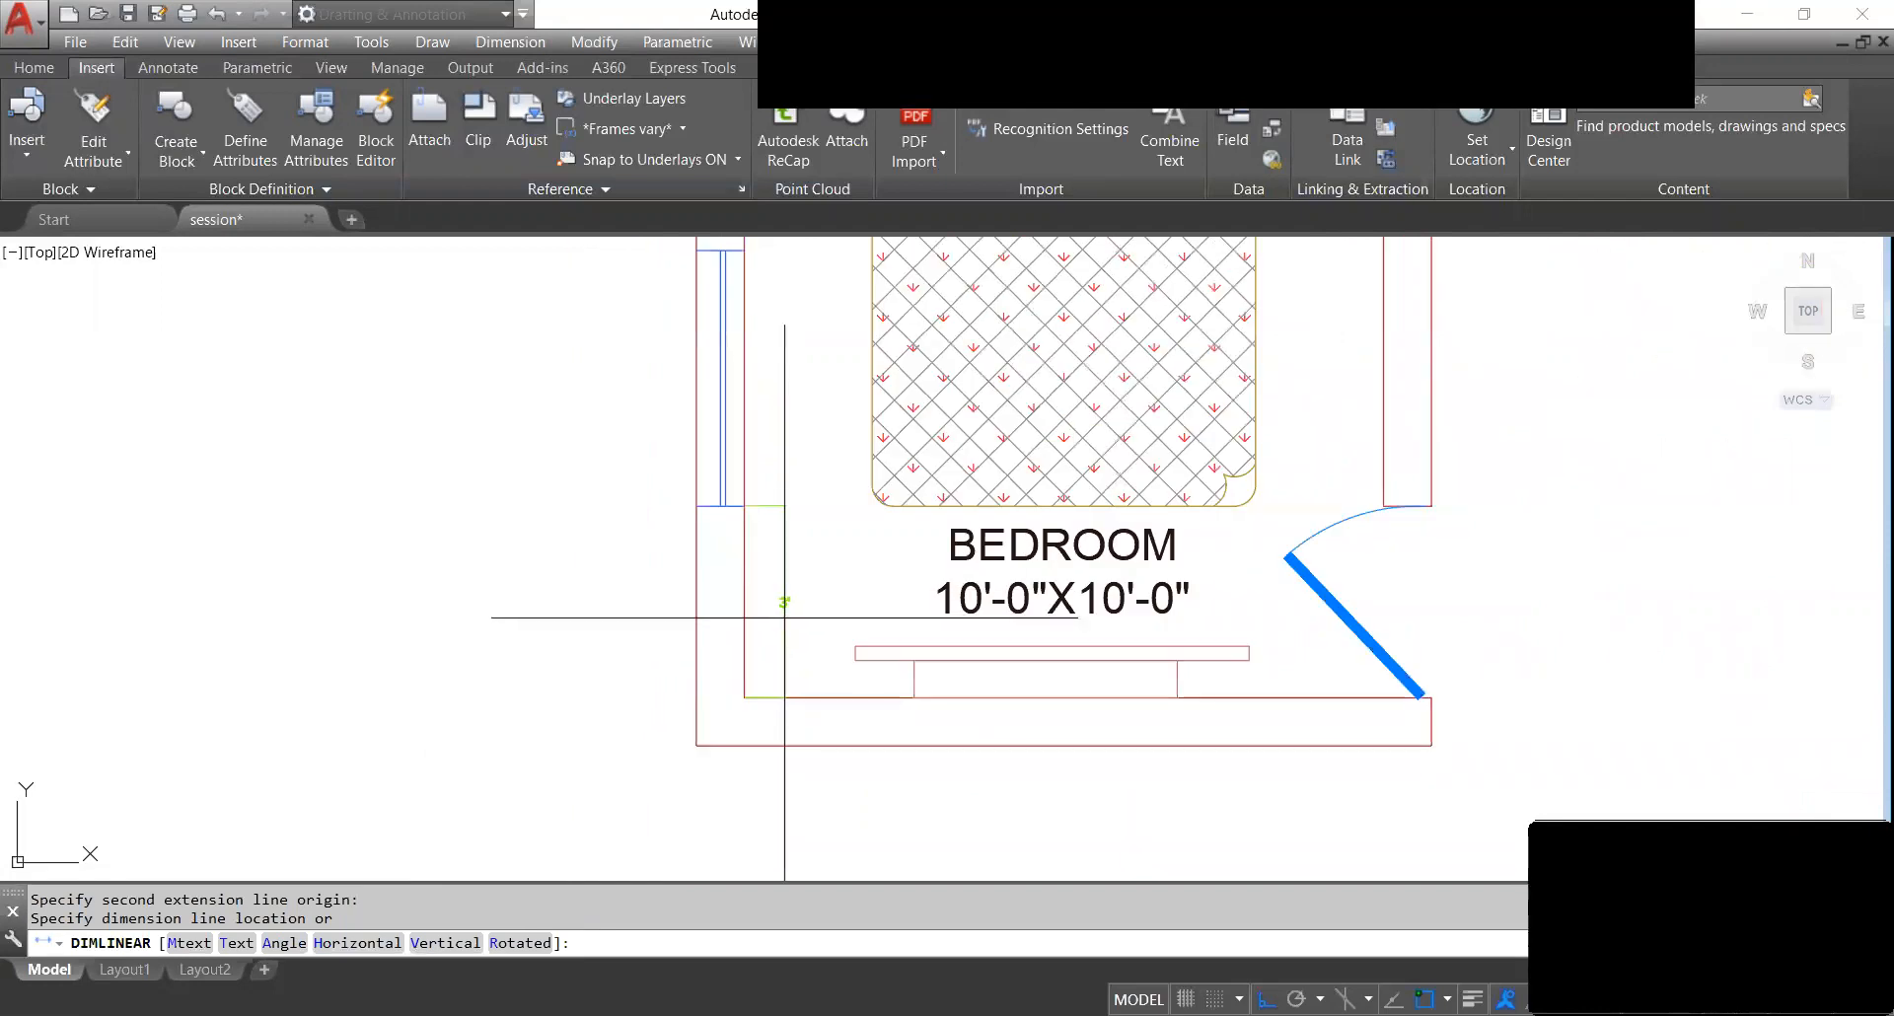
{"action": "left_click", "coordinate": [785, 617]}
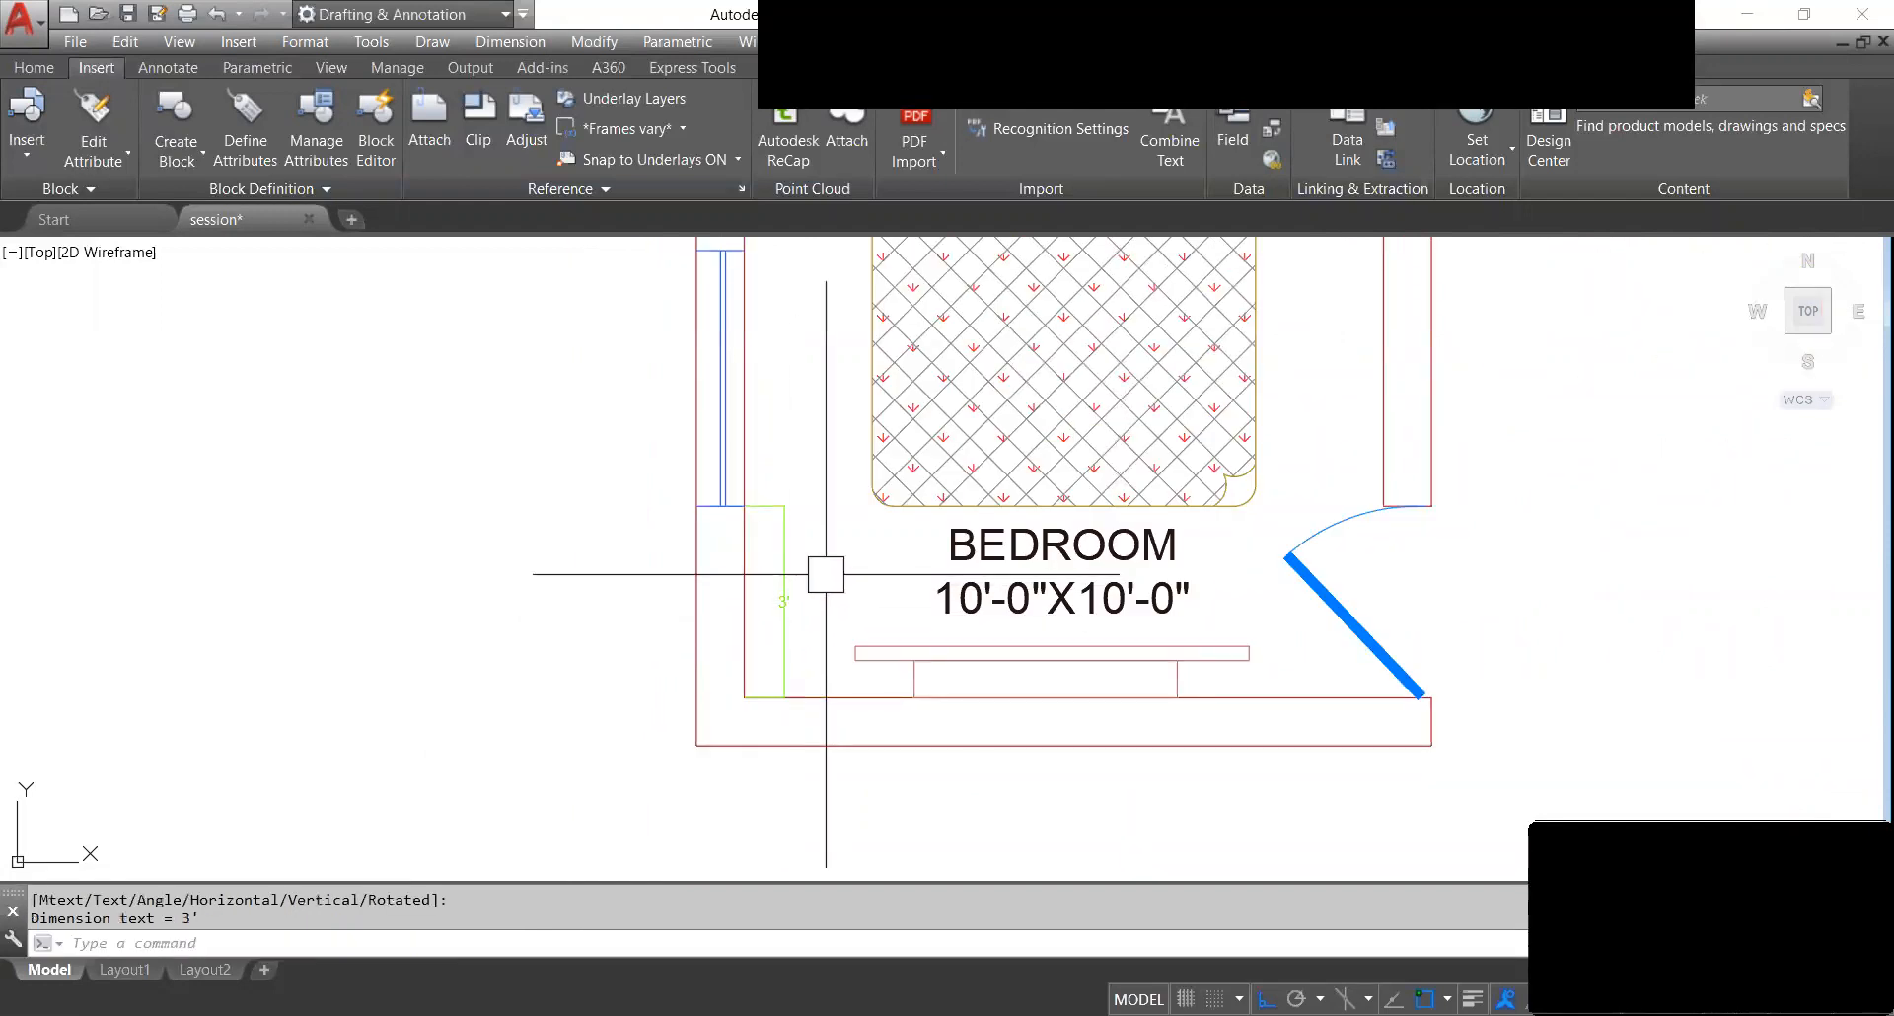
Erase the vertical dimension beside the bedroom's window wall.
{"action": "key", "text": "Escape"}
{"action": "left_click", "coordinate": [784, 599]}
{"action": "key", "text": "Delete"}
{"action": "scroll", "coordinate": [992, 582], "scroll_direction": "down", "scroll_amount": 4}
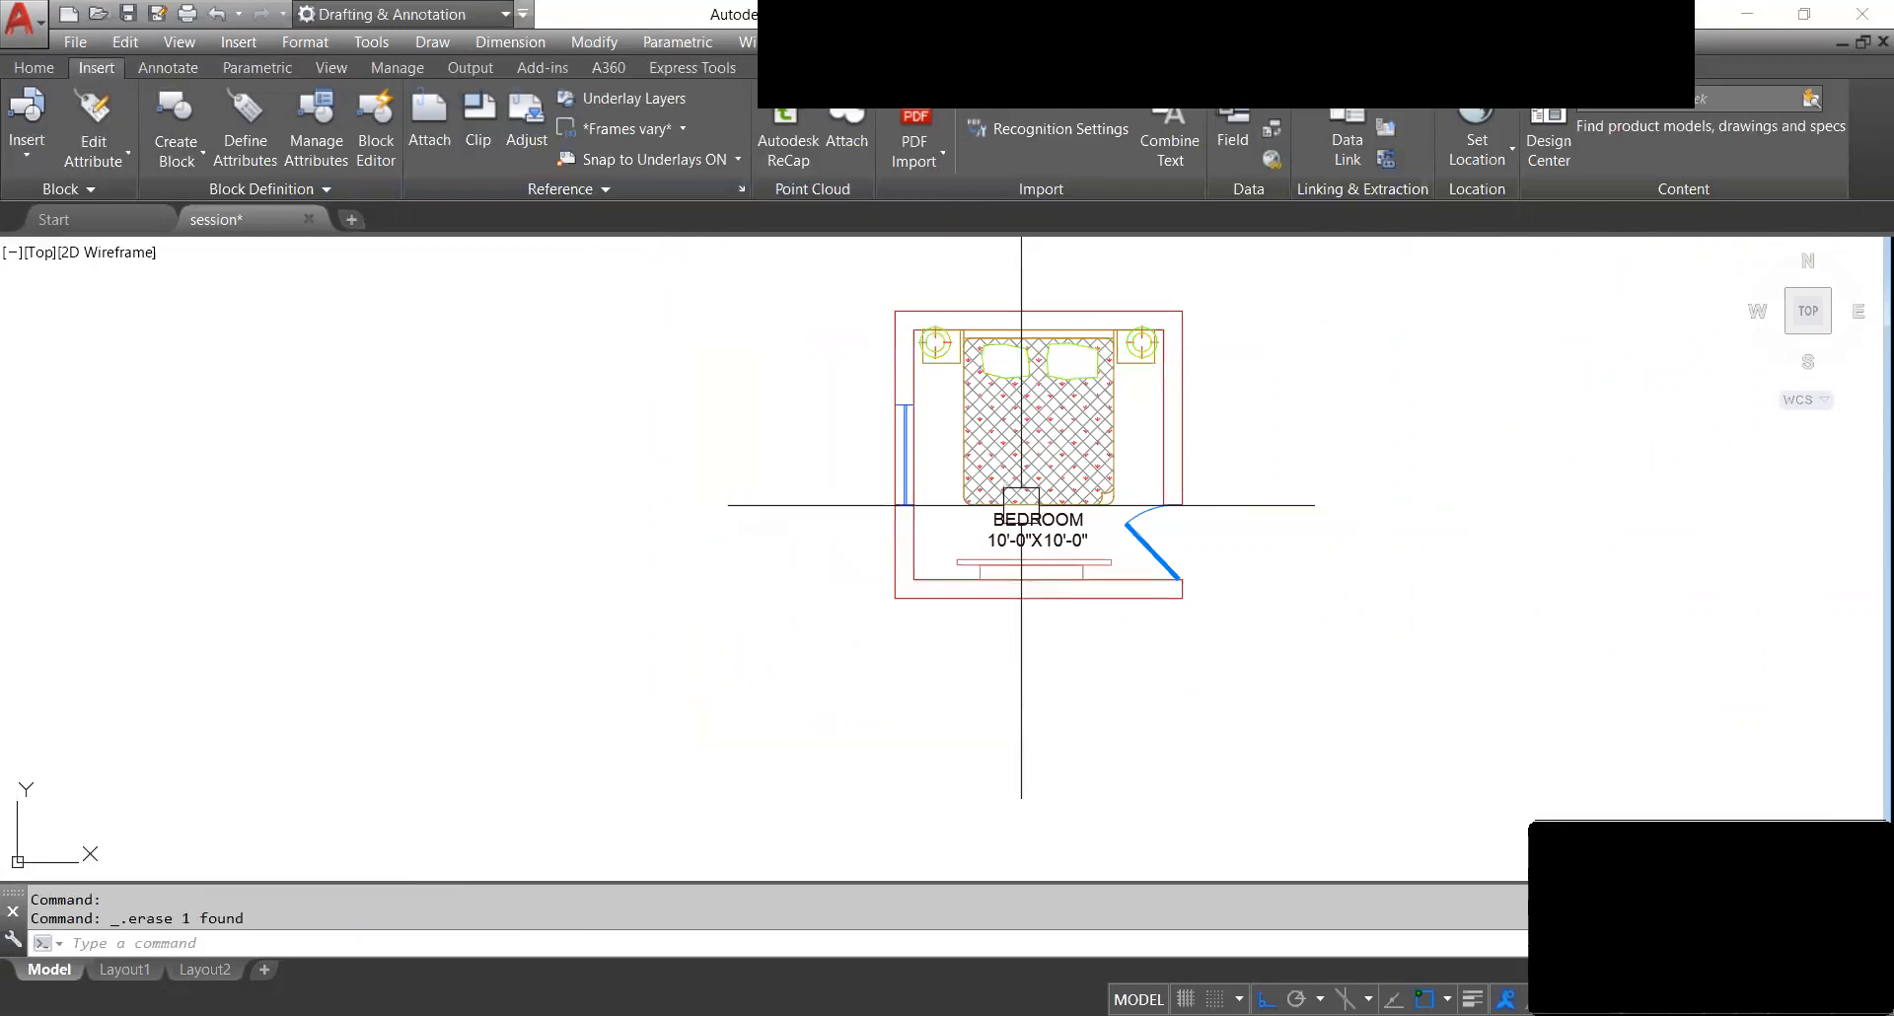
Copy the bedroom door block and paste a duplicate just outside the wall that holds the window.
{"action": "left_click", "coordinate": [1149, 533]}
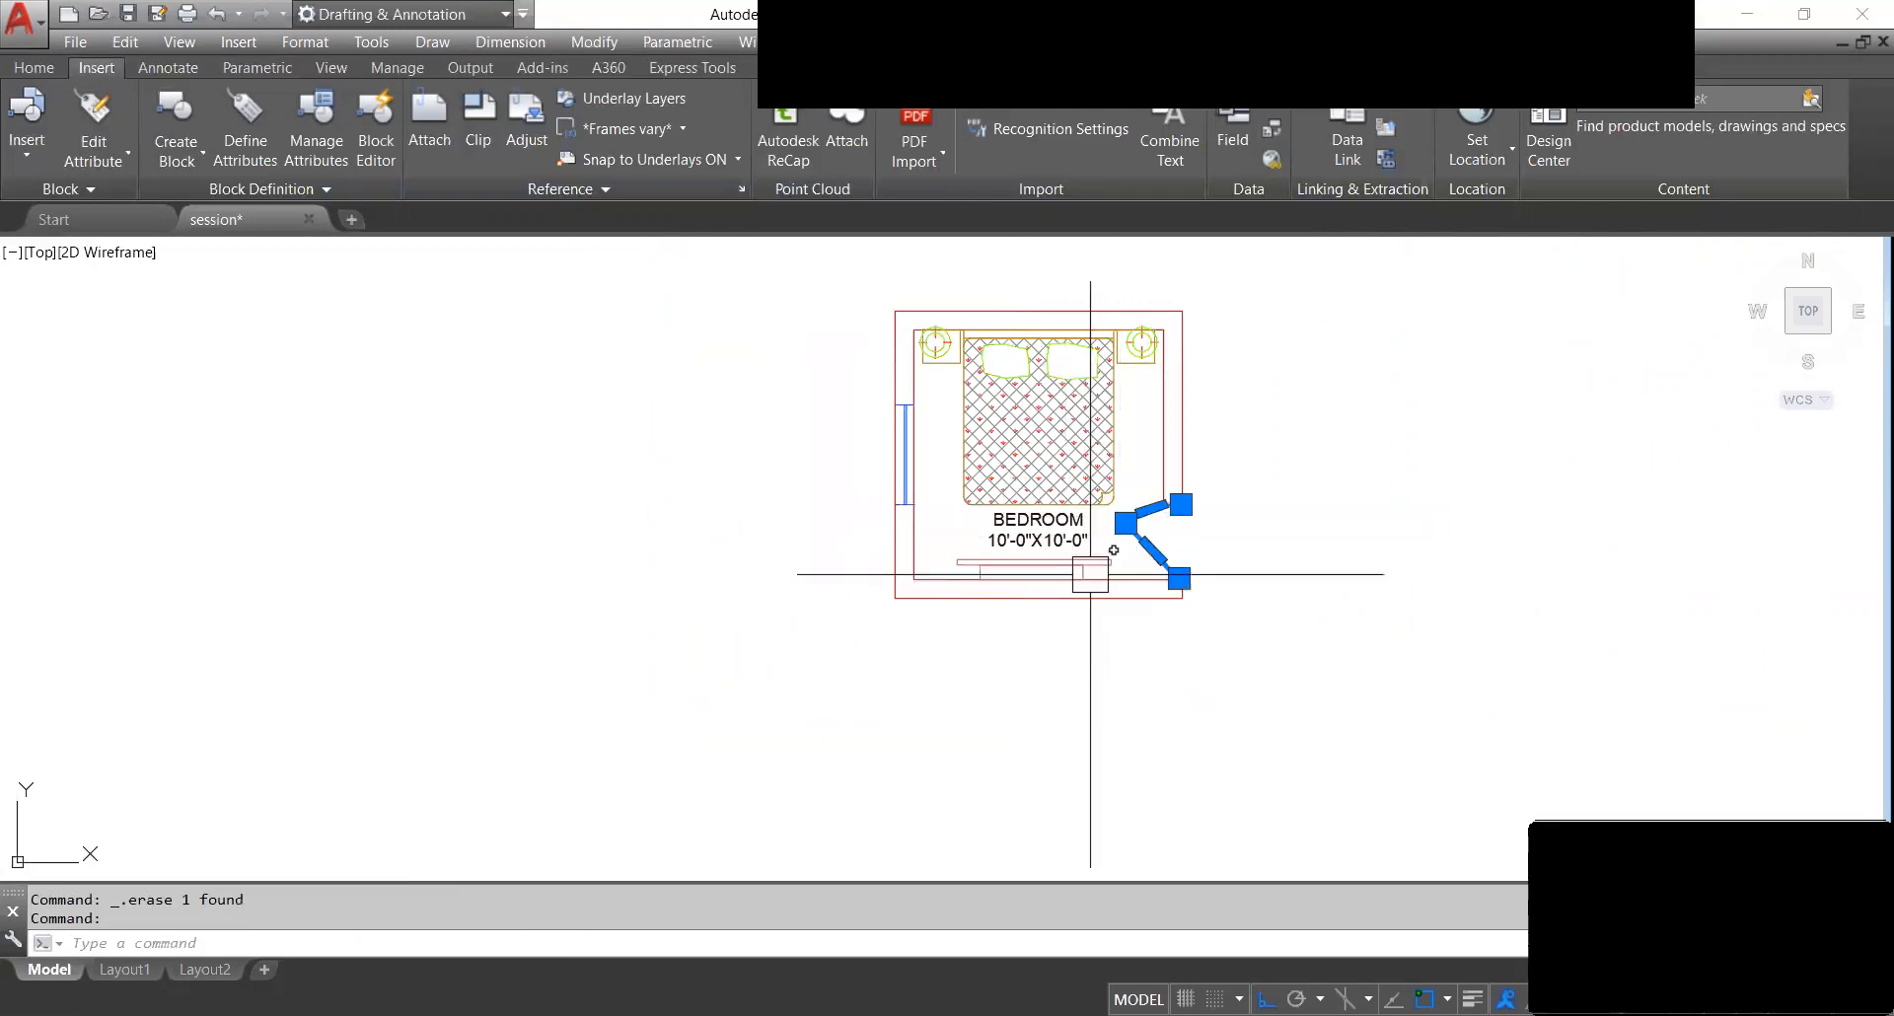
{"action": "key", "text": "ctrl+c"}
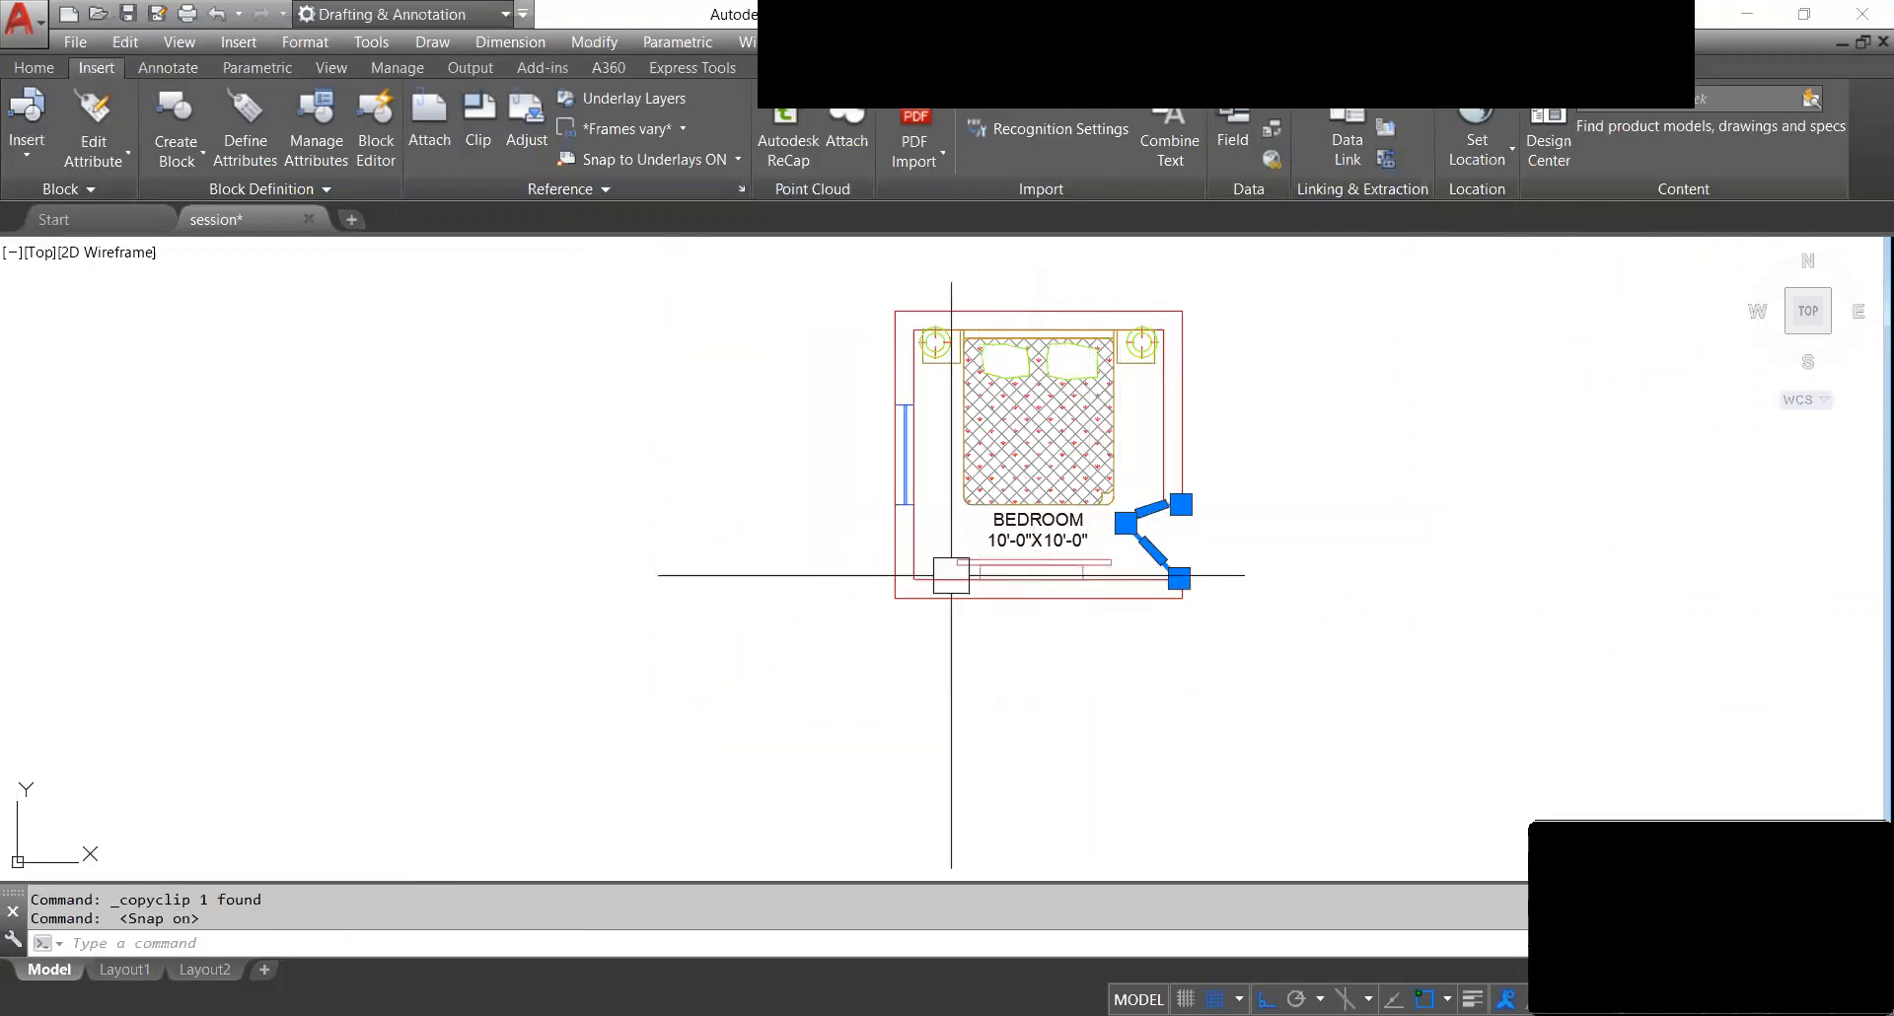
{"action": "key", "text": "Escape"}
{"action": "left_click", "coordinate": [1155, 533]}
{"action": "key", "text": "ctrl+c"}
{"action": "key", "text": "ctrl+v"}
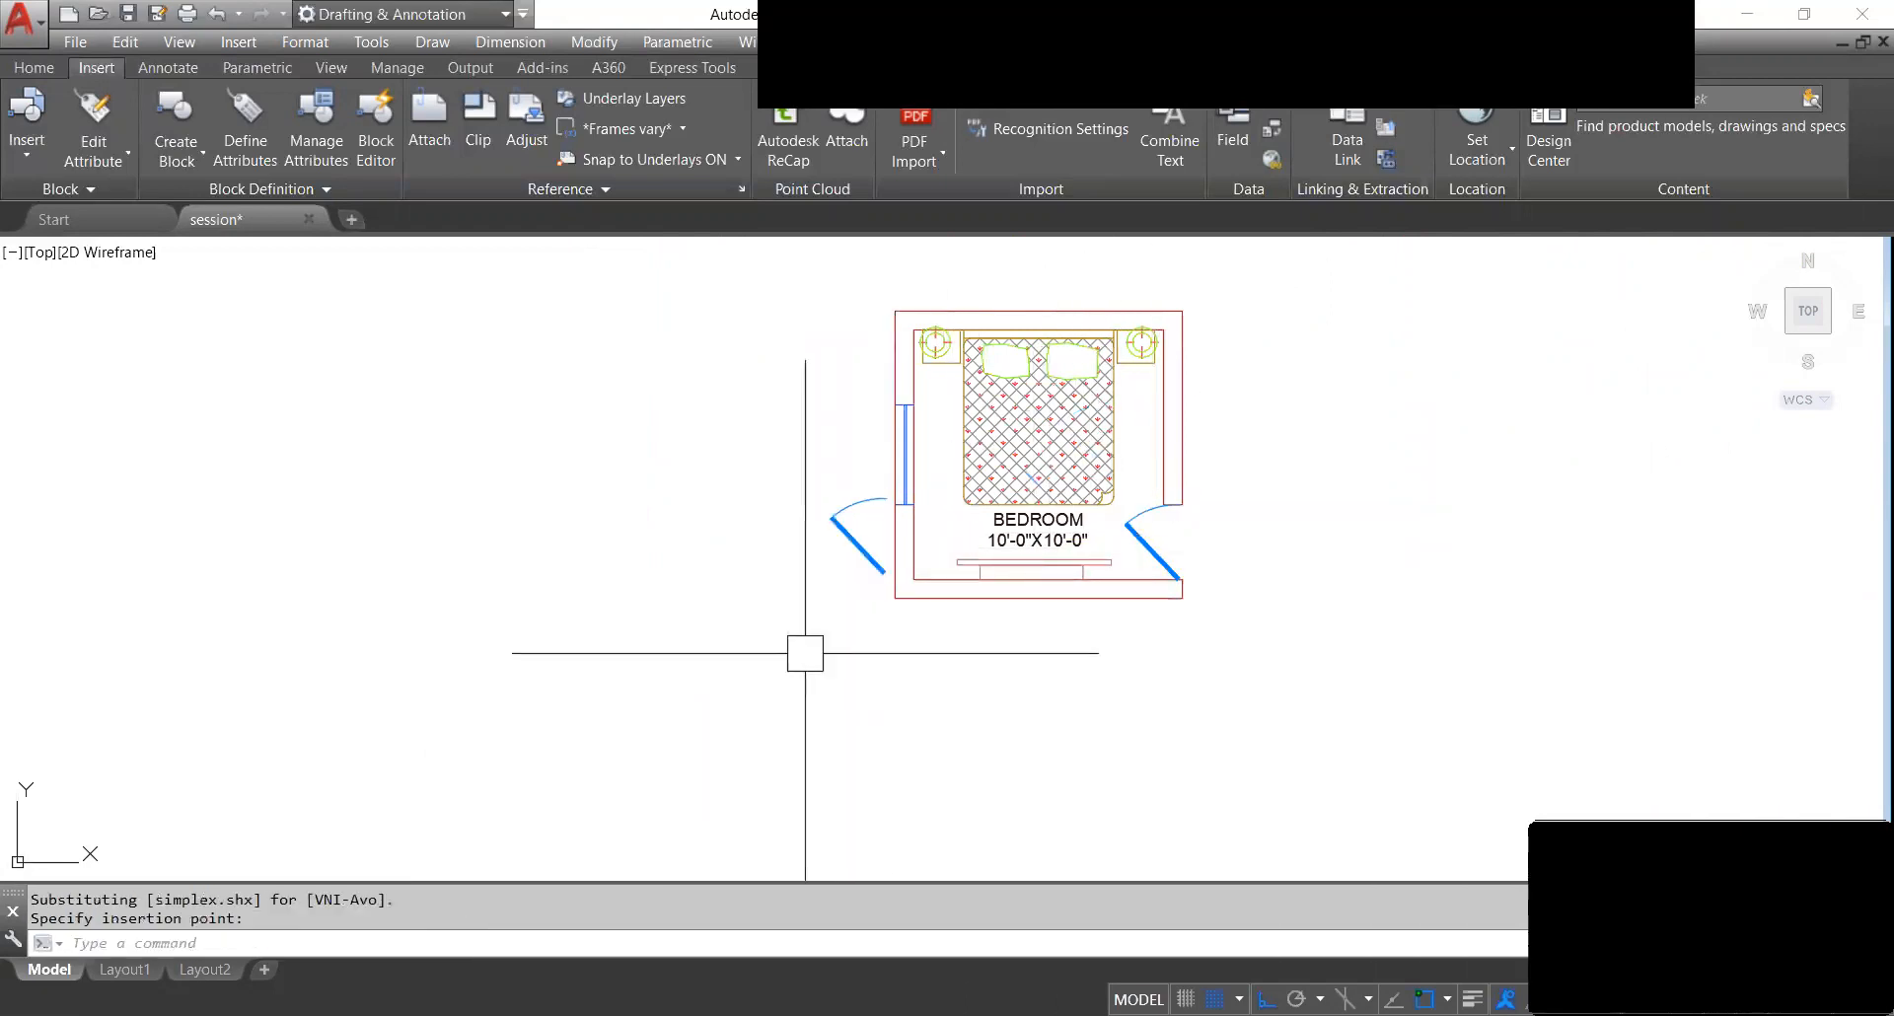
Move the pasted door by its hinge corner onto the inside corner of the bedroom below the window.
{"action": "scroll", "coordinate": [904, 564], "scroll_direction": "up", "scroll_amount": 6}
{"action": "left_click", "coordinate": [903, 565]}
{"action": "type", "text": "m"}
{"action": "key", "text": "Return"}
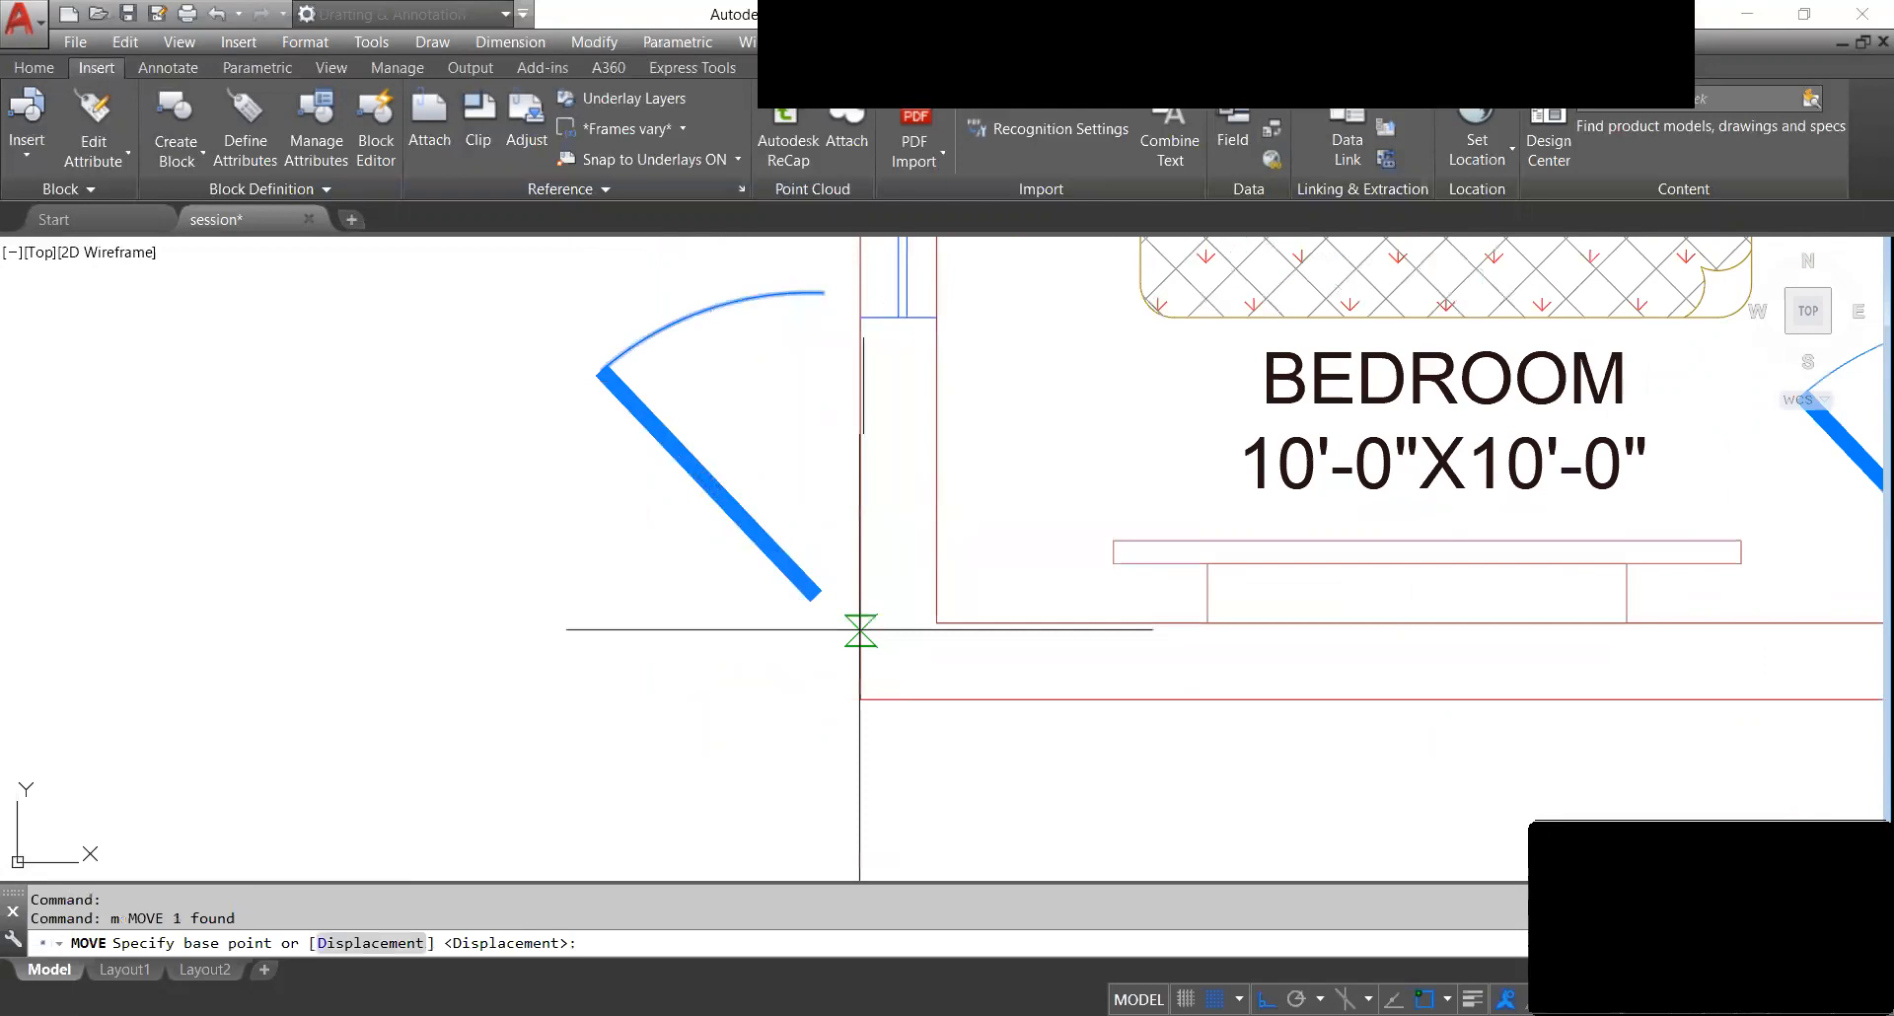
{"action": "left_click", "coordinate": [816, 595]}
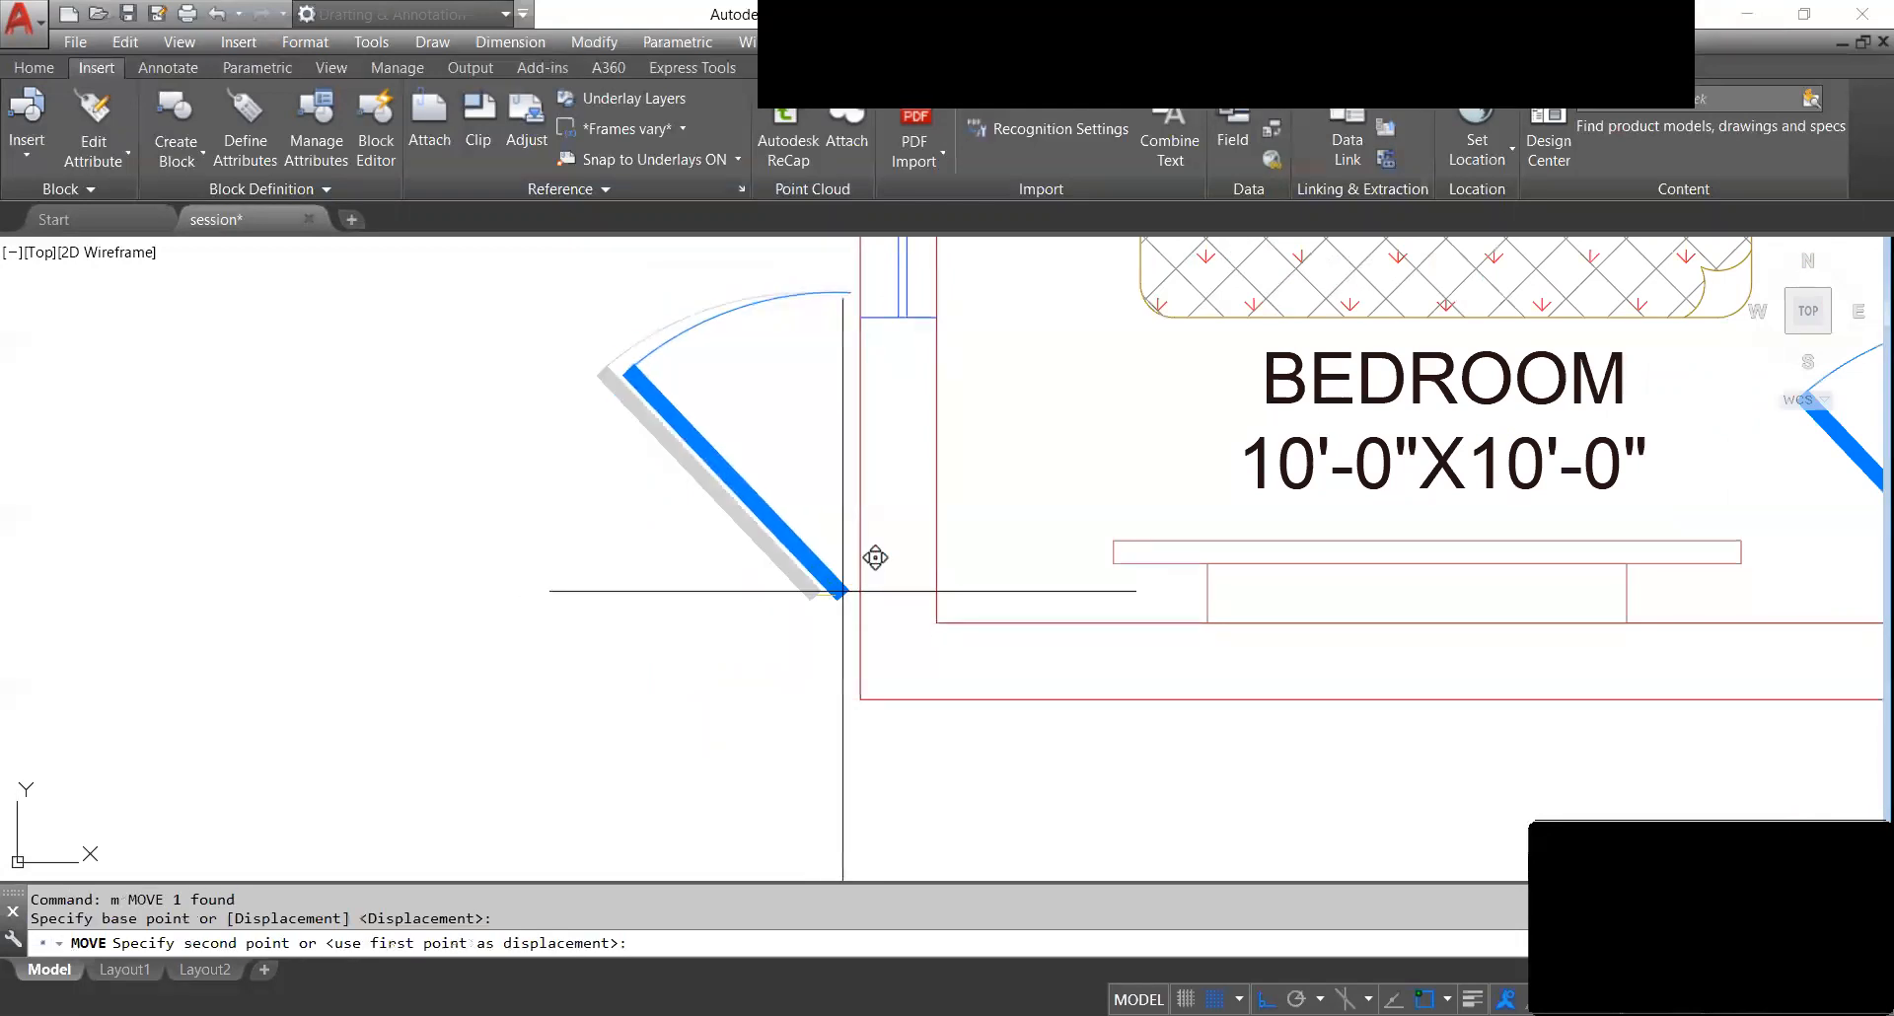
{"action": "left_click", "coordinate": [936, 622]}
Scale the copied door from its hinge corner by reference, using its opening width and a new length of 2.5'.
{"action": "scroll", "coordinate": [919, 497], "scroll_direction": "up", "scroll_amount": 3}
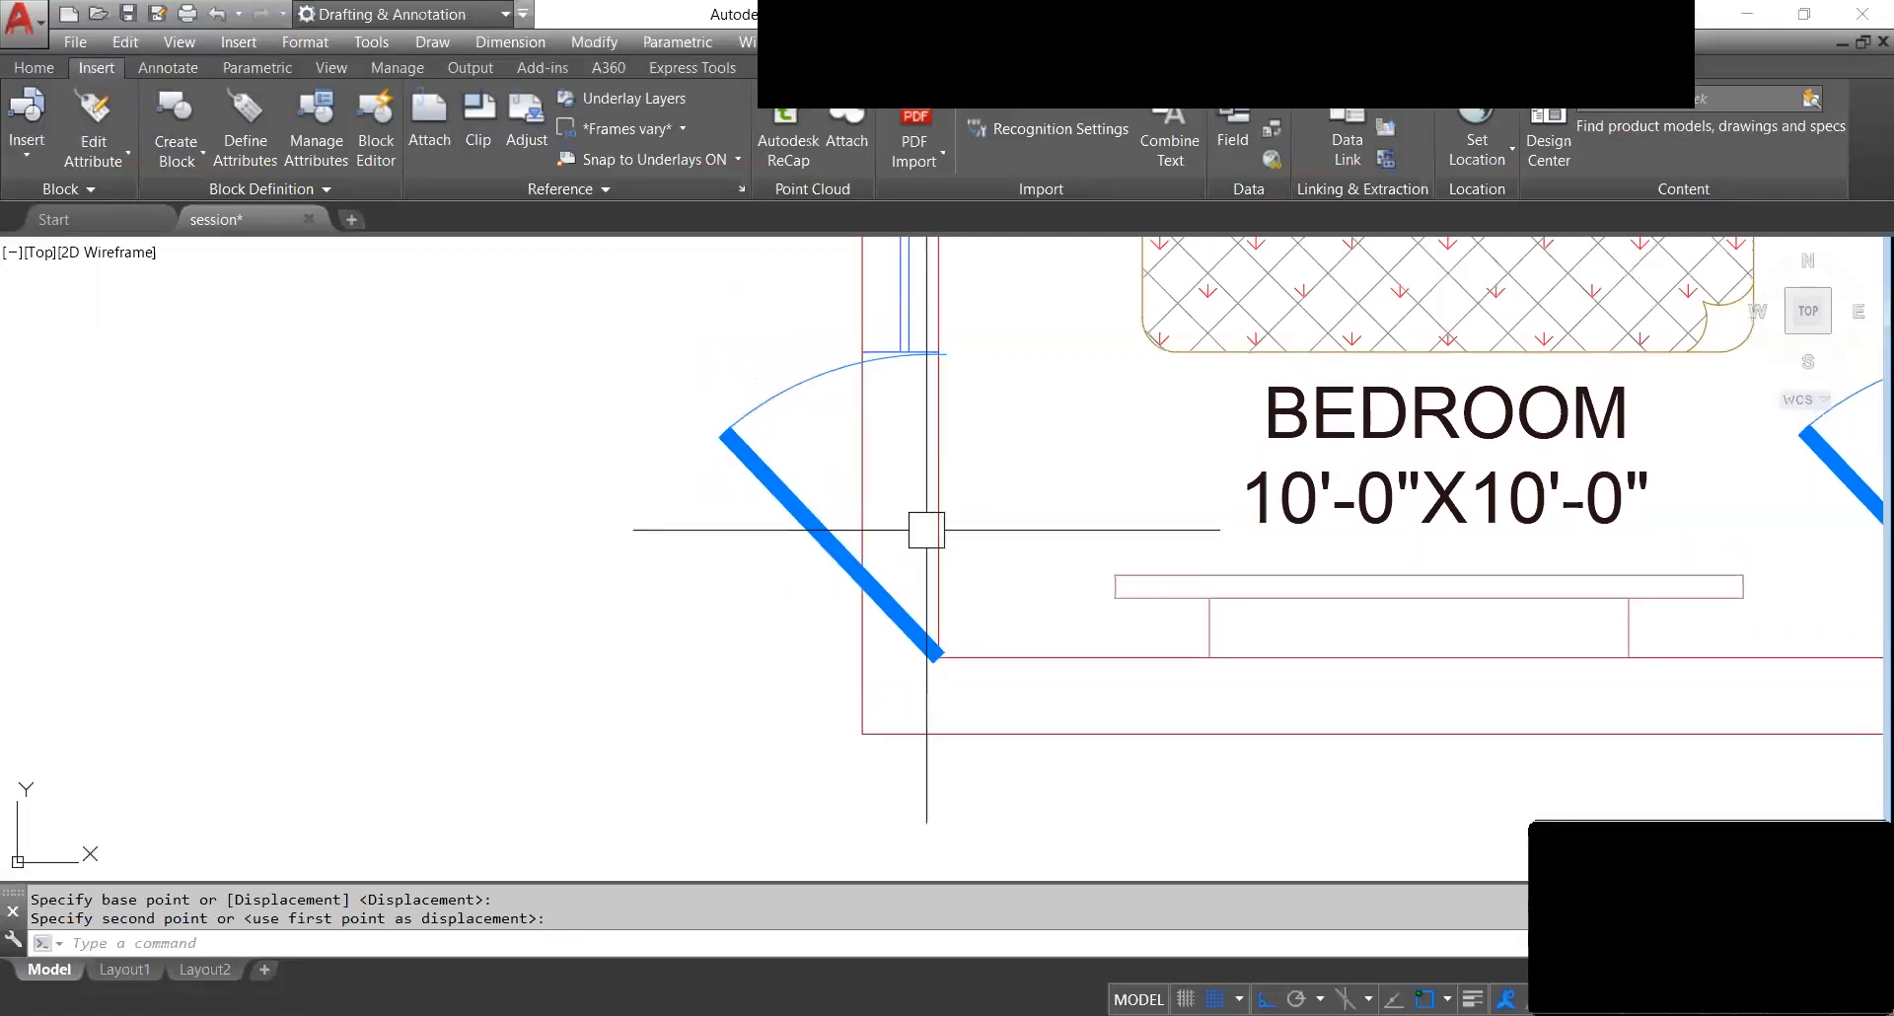
{"action": "scroll", "coordinate": [932, 394], "scroll_direction": "down", "scroll_amount": 3}
{"action": "scroll", "coordinate": [938, 524], "scroll_direction": "up", "scroll_amount": 3}
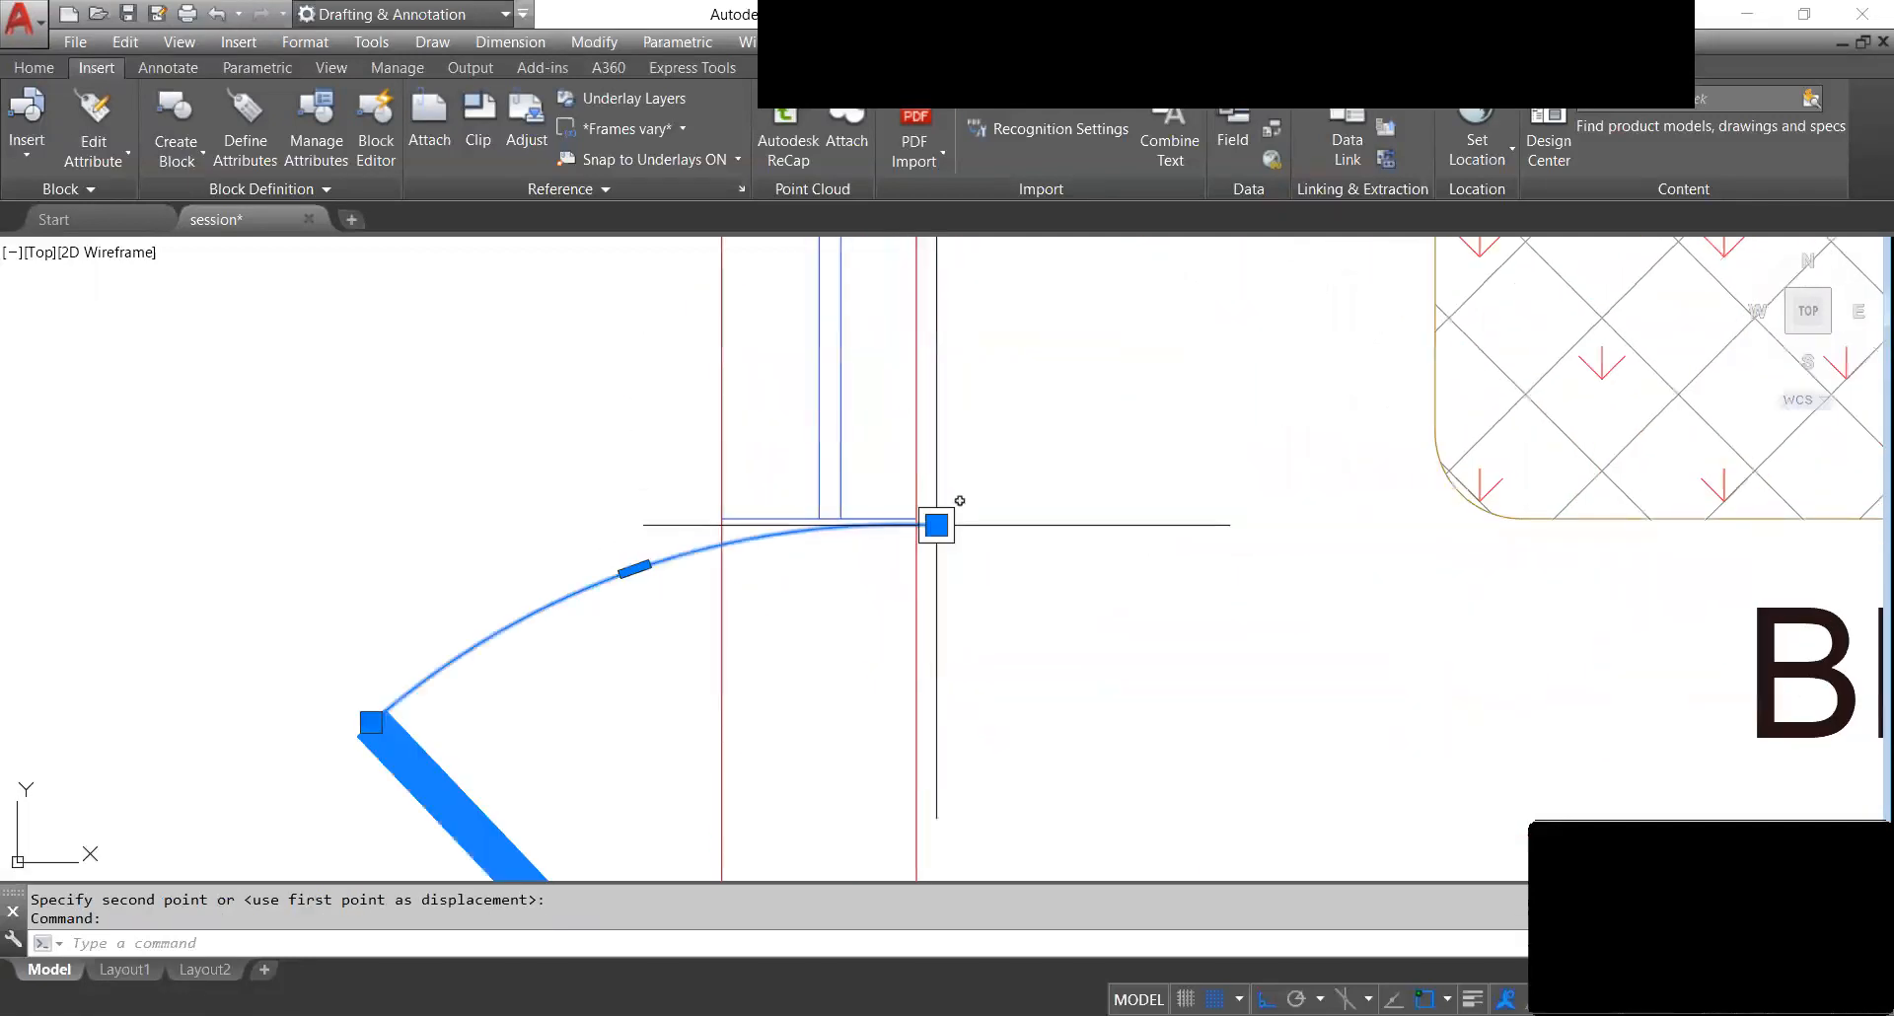
{"action": "scroll", "coordinate": [943, 490], "scroll_direction": "down", "scroll_amount": 2}
{"action": "type", "text": "sc"}
{"action": "key", "text": "Return"}
{"action": "left_click", "coordinate": [932, 804]}
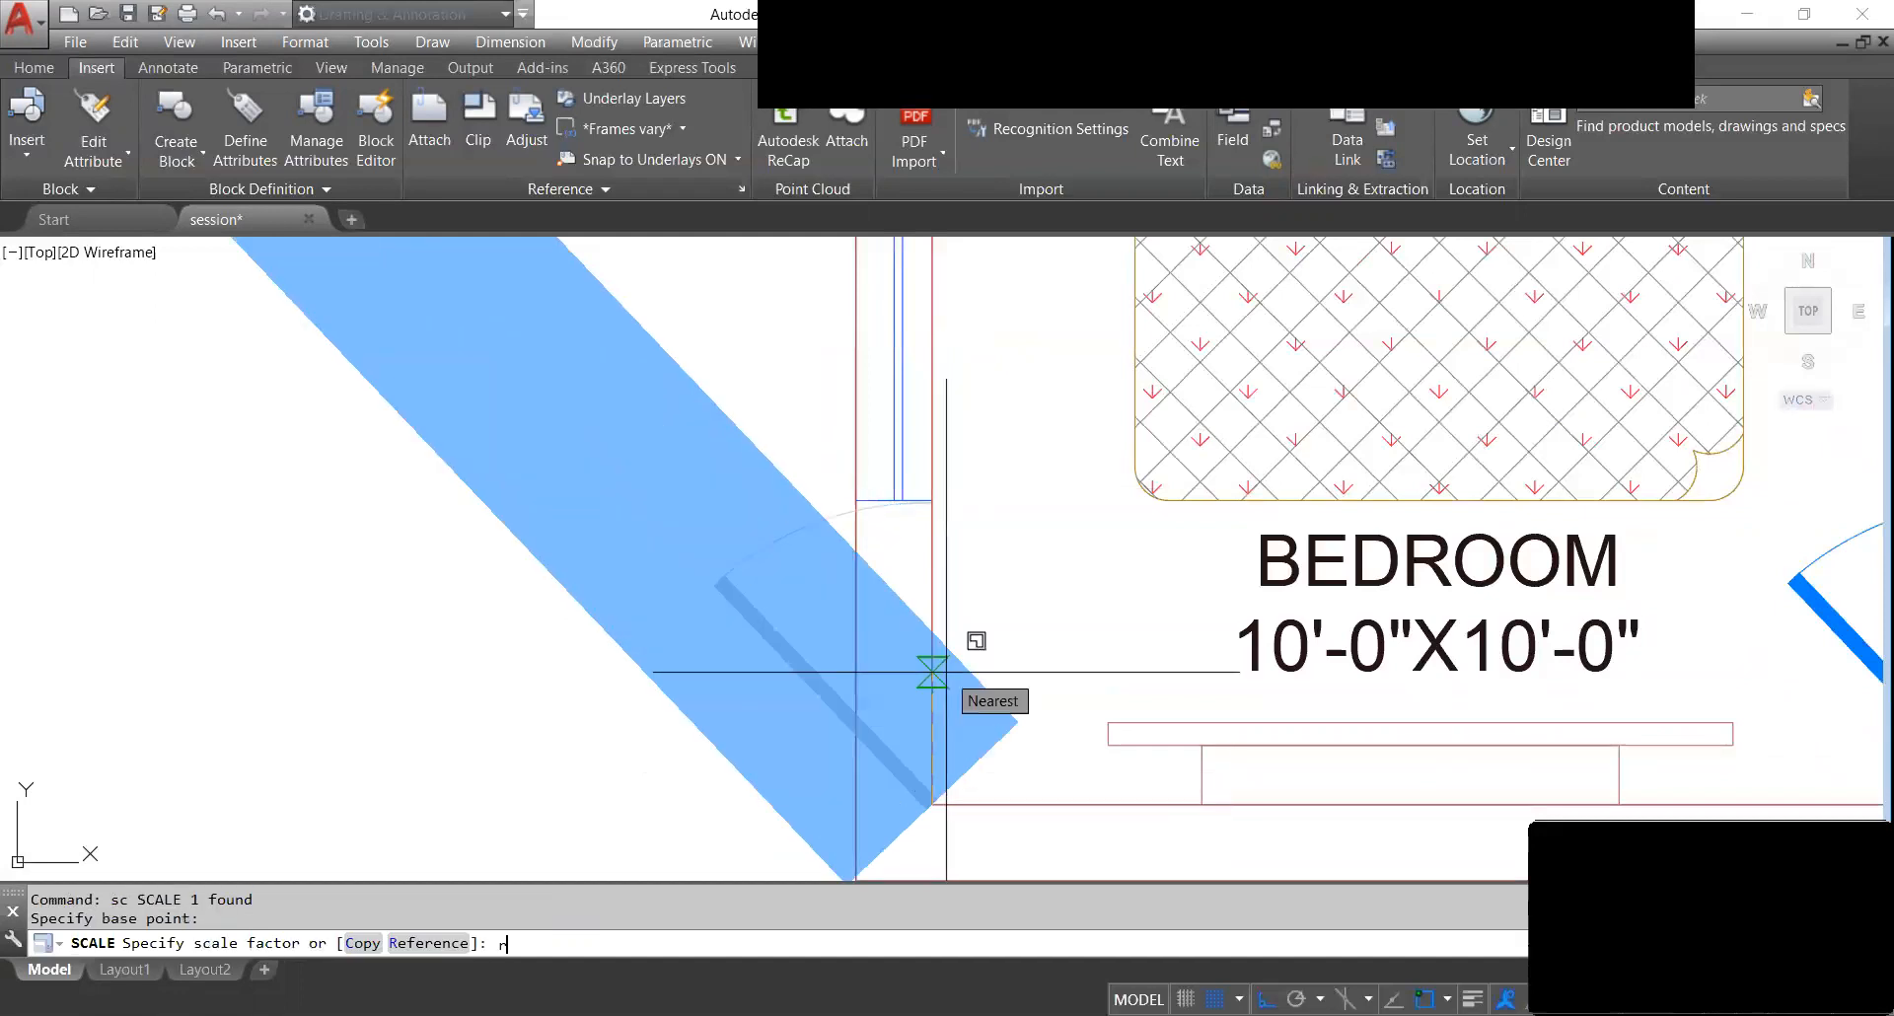
{"action": "type", "text": "r"}
{"action": "key", "text": "Return"}
{"action": "left_click", "coordinate": [932, 802]}
{"action": "left_click", "coordinate": [940, 501]}
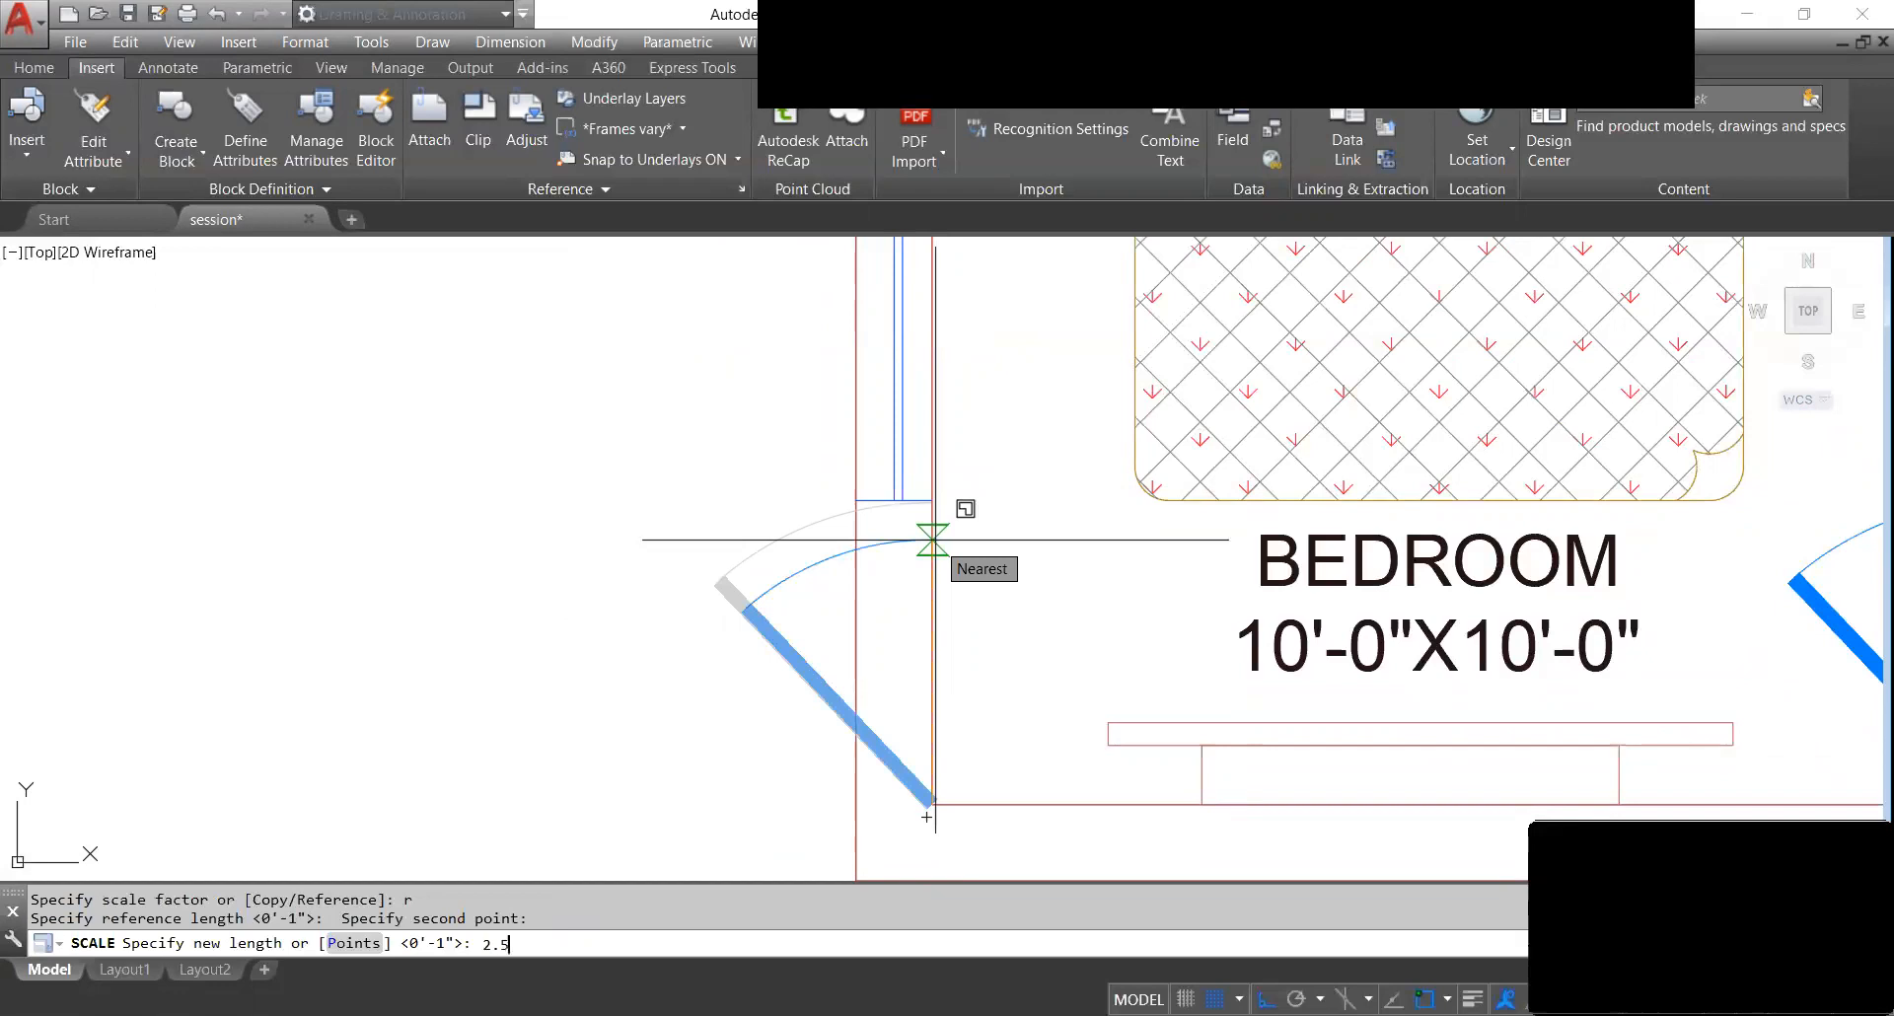
{"action": "type", "text": "2.5'"}
{"action": "key", "text": "Return"}
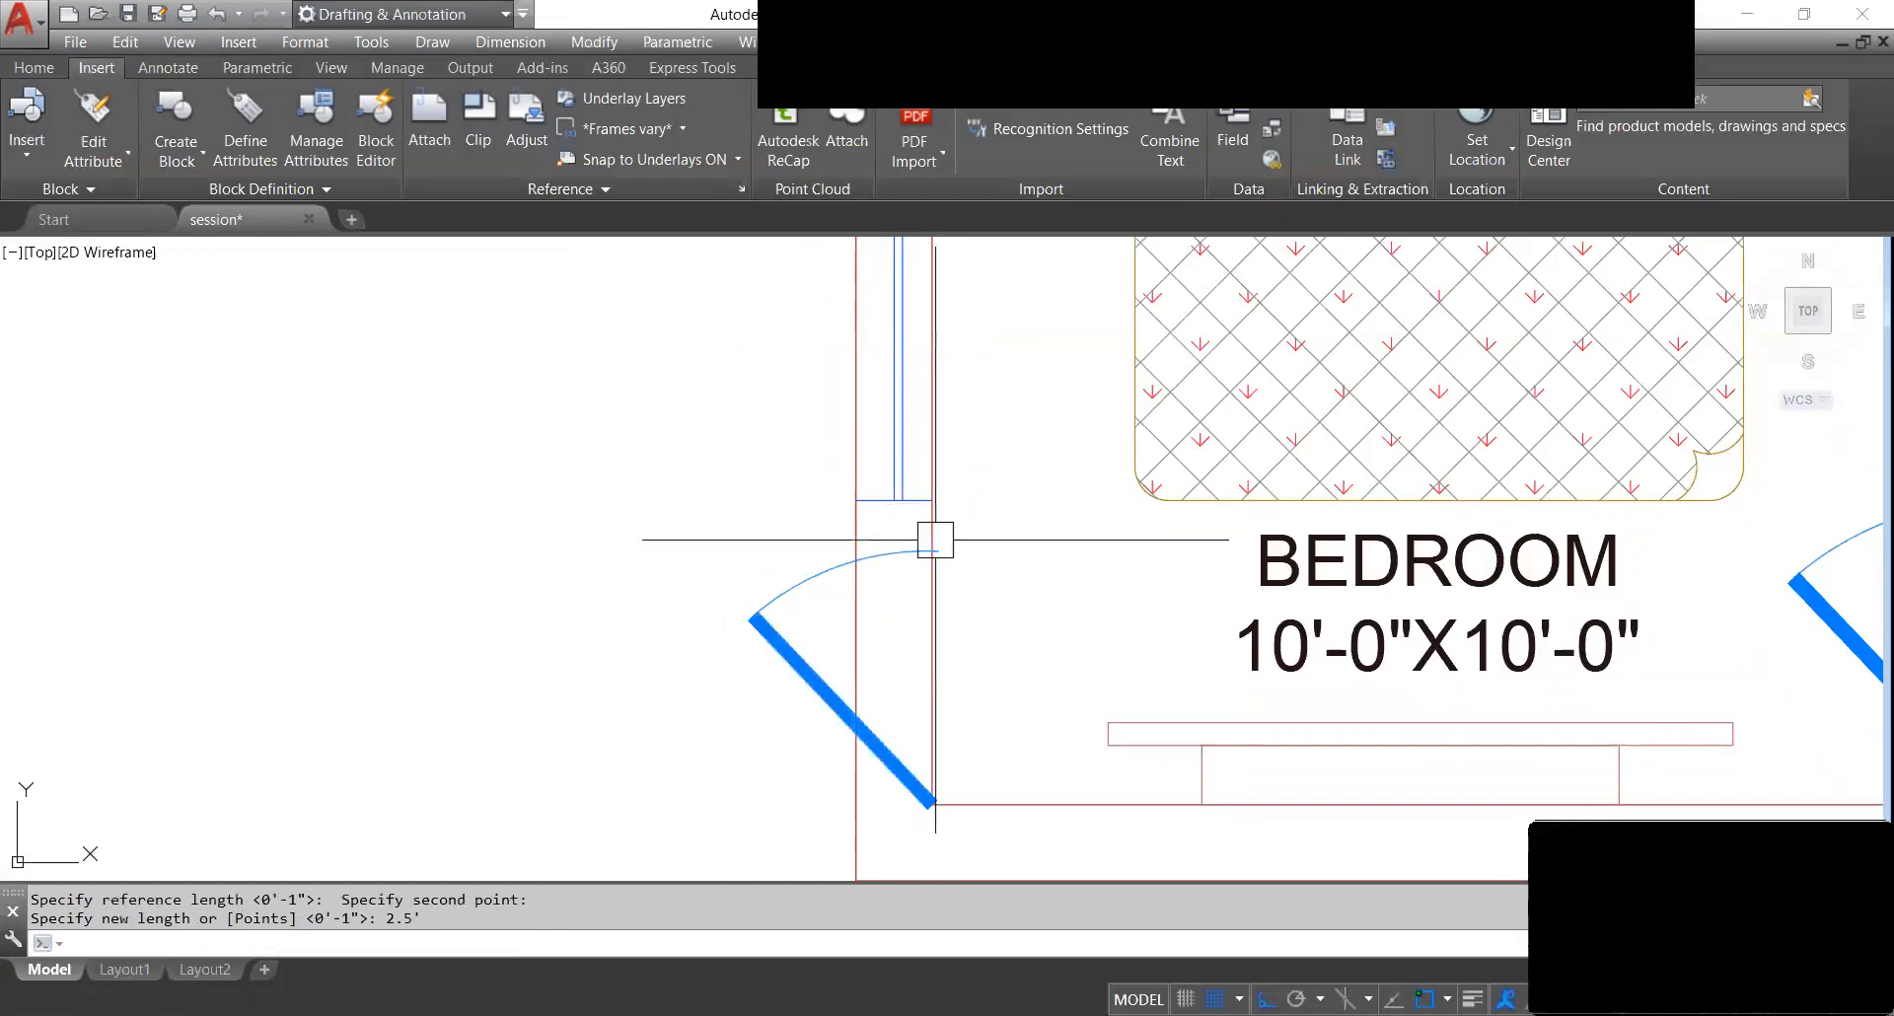
Move the whole window down along its wall so its lower end meets the copied door's arc.
{"action": "scroll", "coordinate": [931, 553], "scroll_direction": "up", "scroll_amount": 1}
{"action": "scroll", "coordinate": [877, 472], "scroll_direction": "down", "scroll_amount": 3}
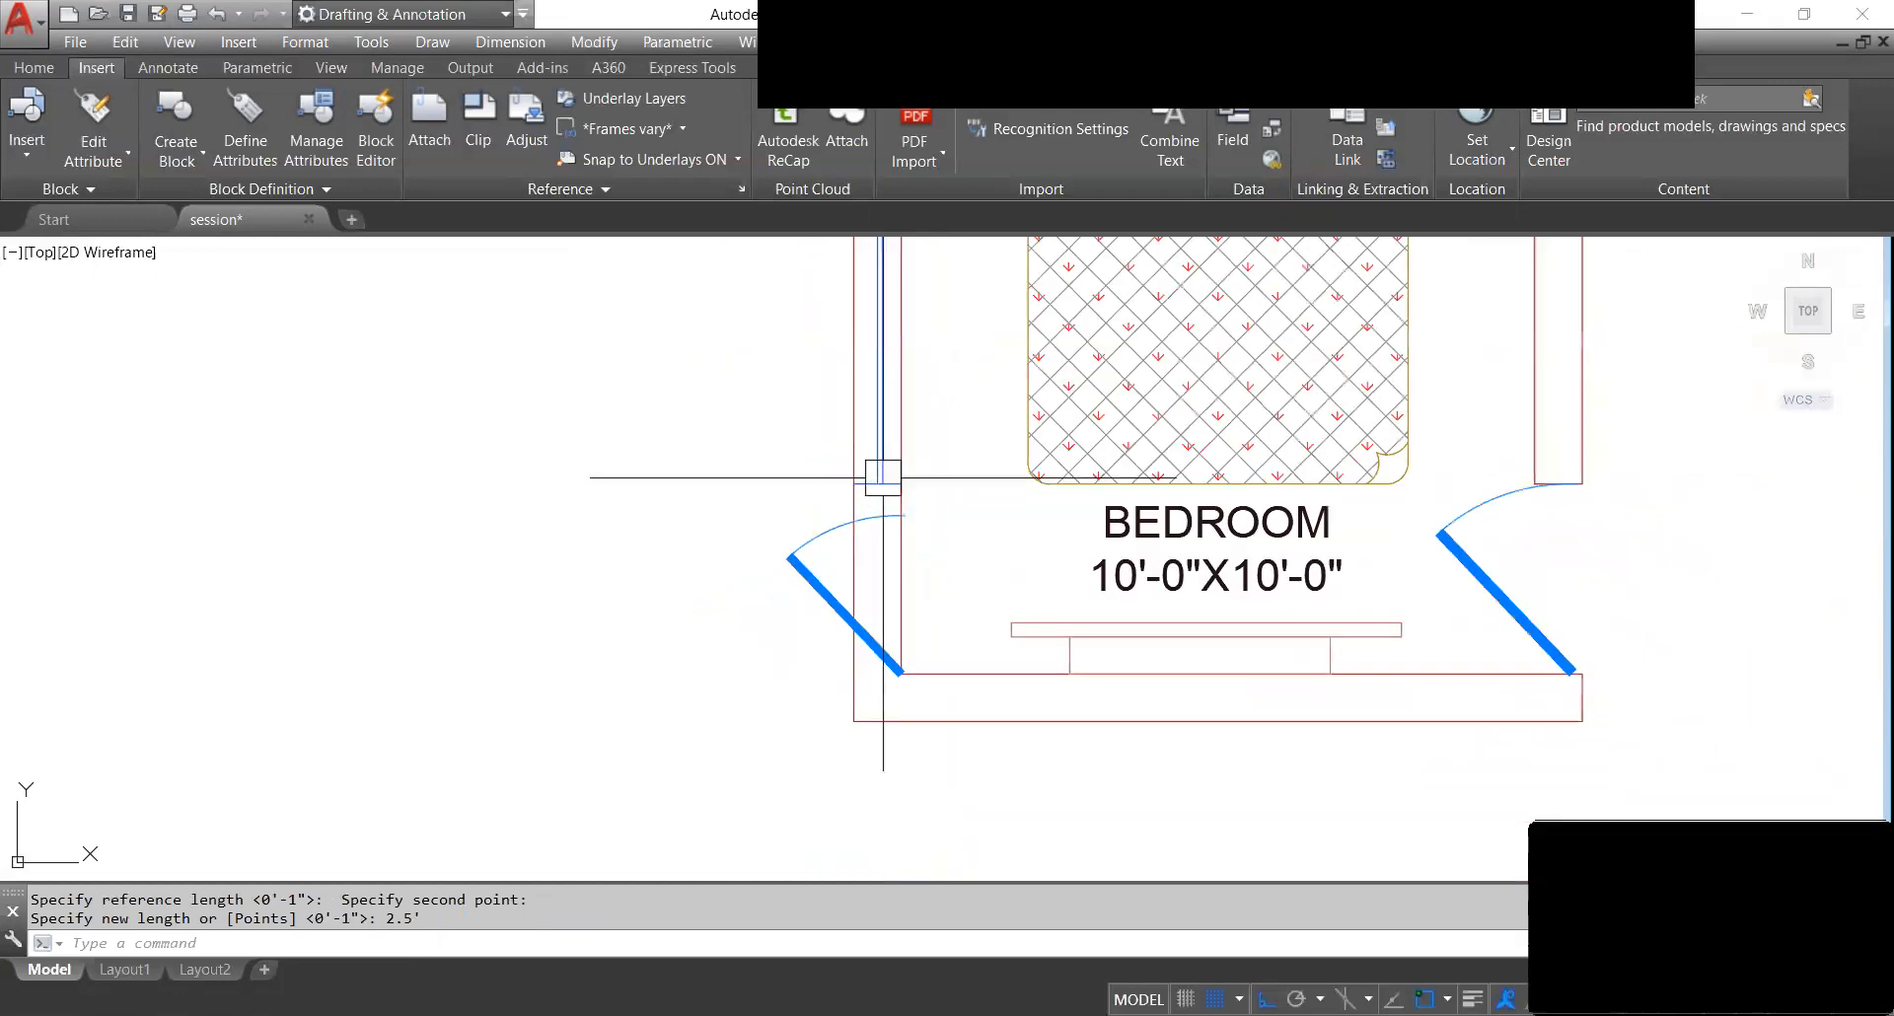
{"action": "scroll", "coordinate": [883, 477], "scroll_direction": "up", "scroll_amount": 4}
{"action": "left_click", "coordinate": [888, 655]}
{"action": "scroll", "coordinate": [883, 631], "scroll_direction": "down", "scroll_amount": 4}
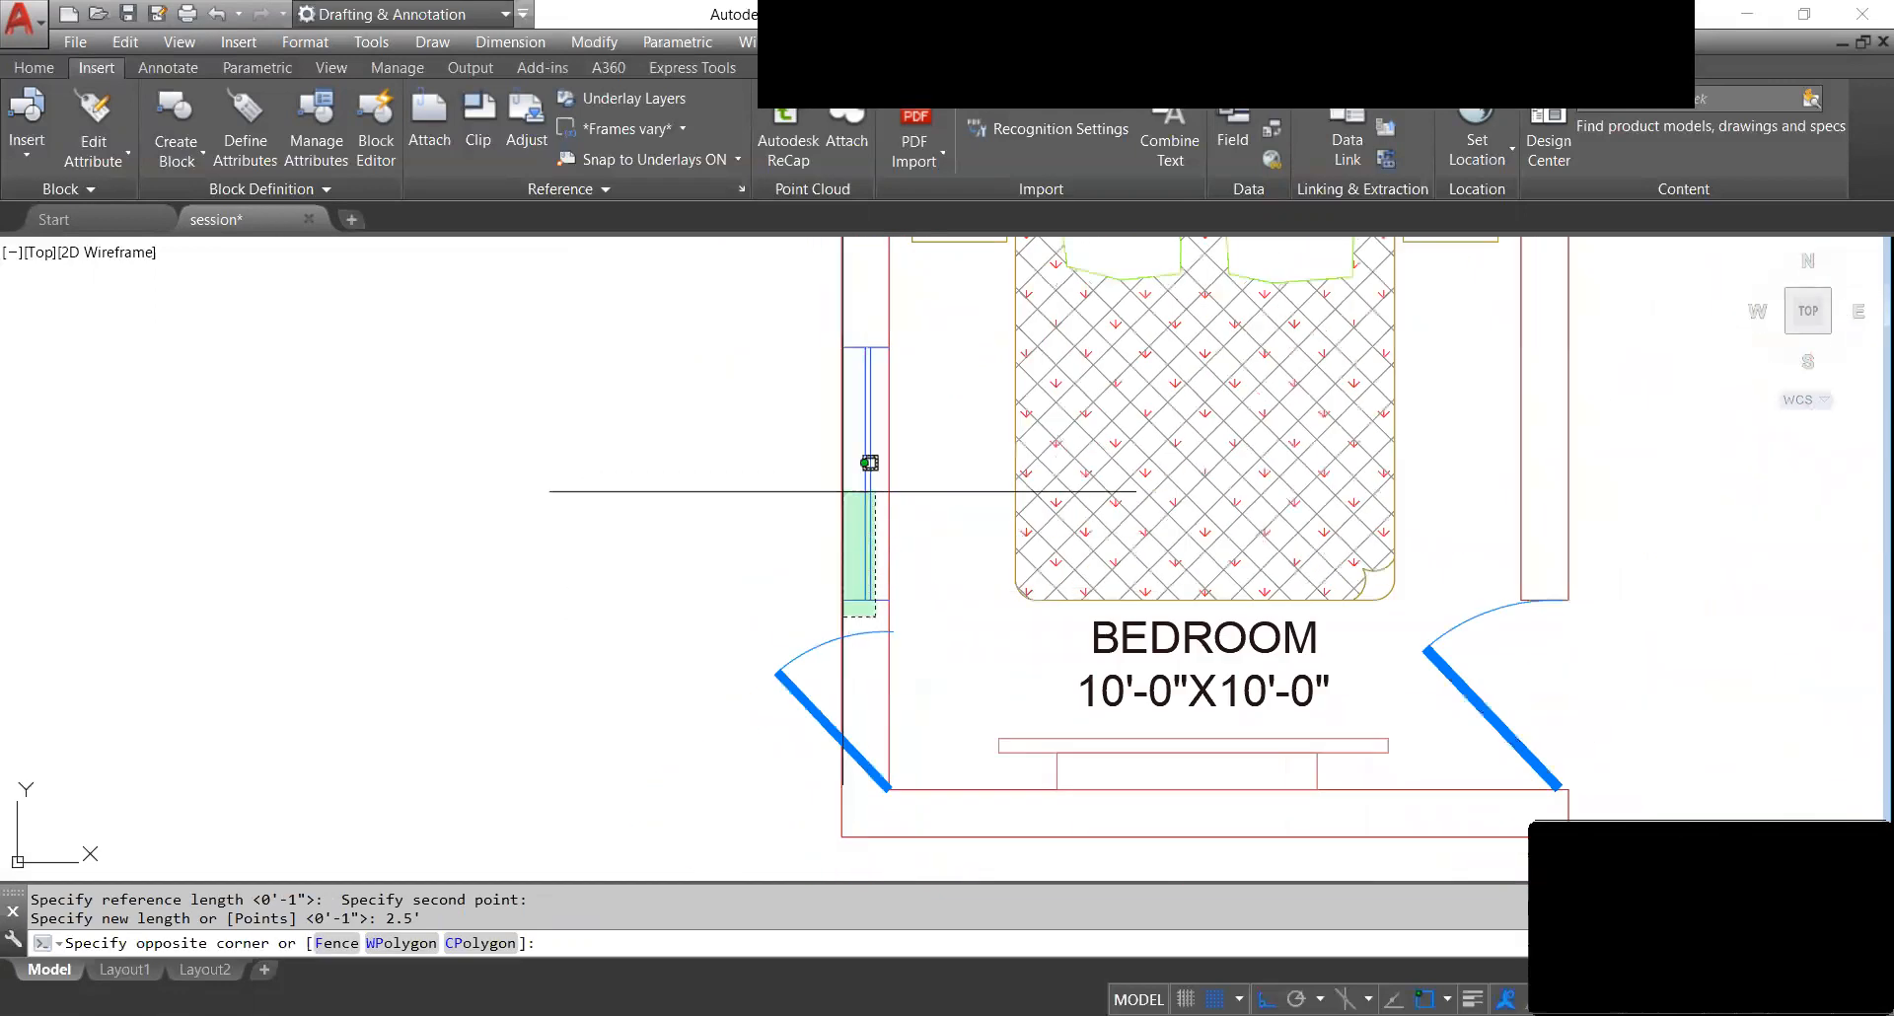
{"action": "left_click", "coordinate": [852, 287]}
{"action": "type", "text": "m"}
{"action": "key", "text": "Return"}
{"action": "scroll", "coordinate": [902, 632], "scroll_direction": "up", "scroll_amount": 5}
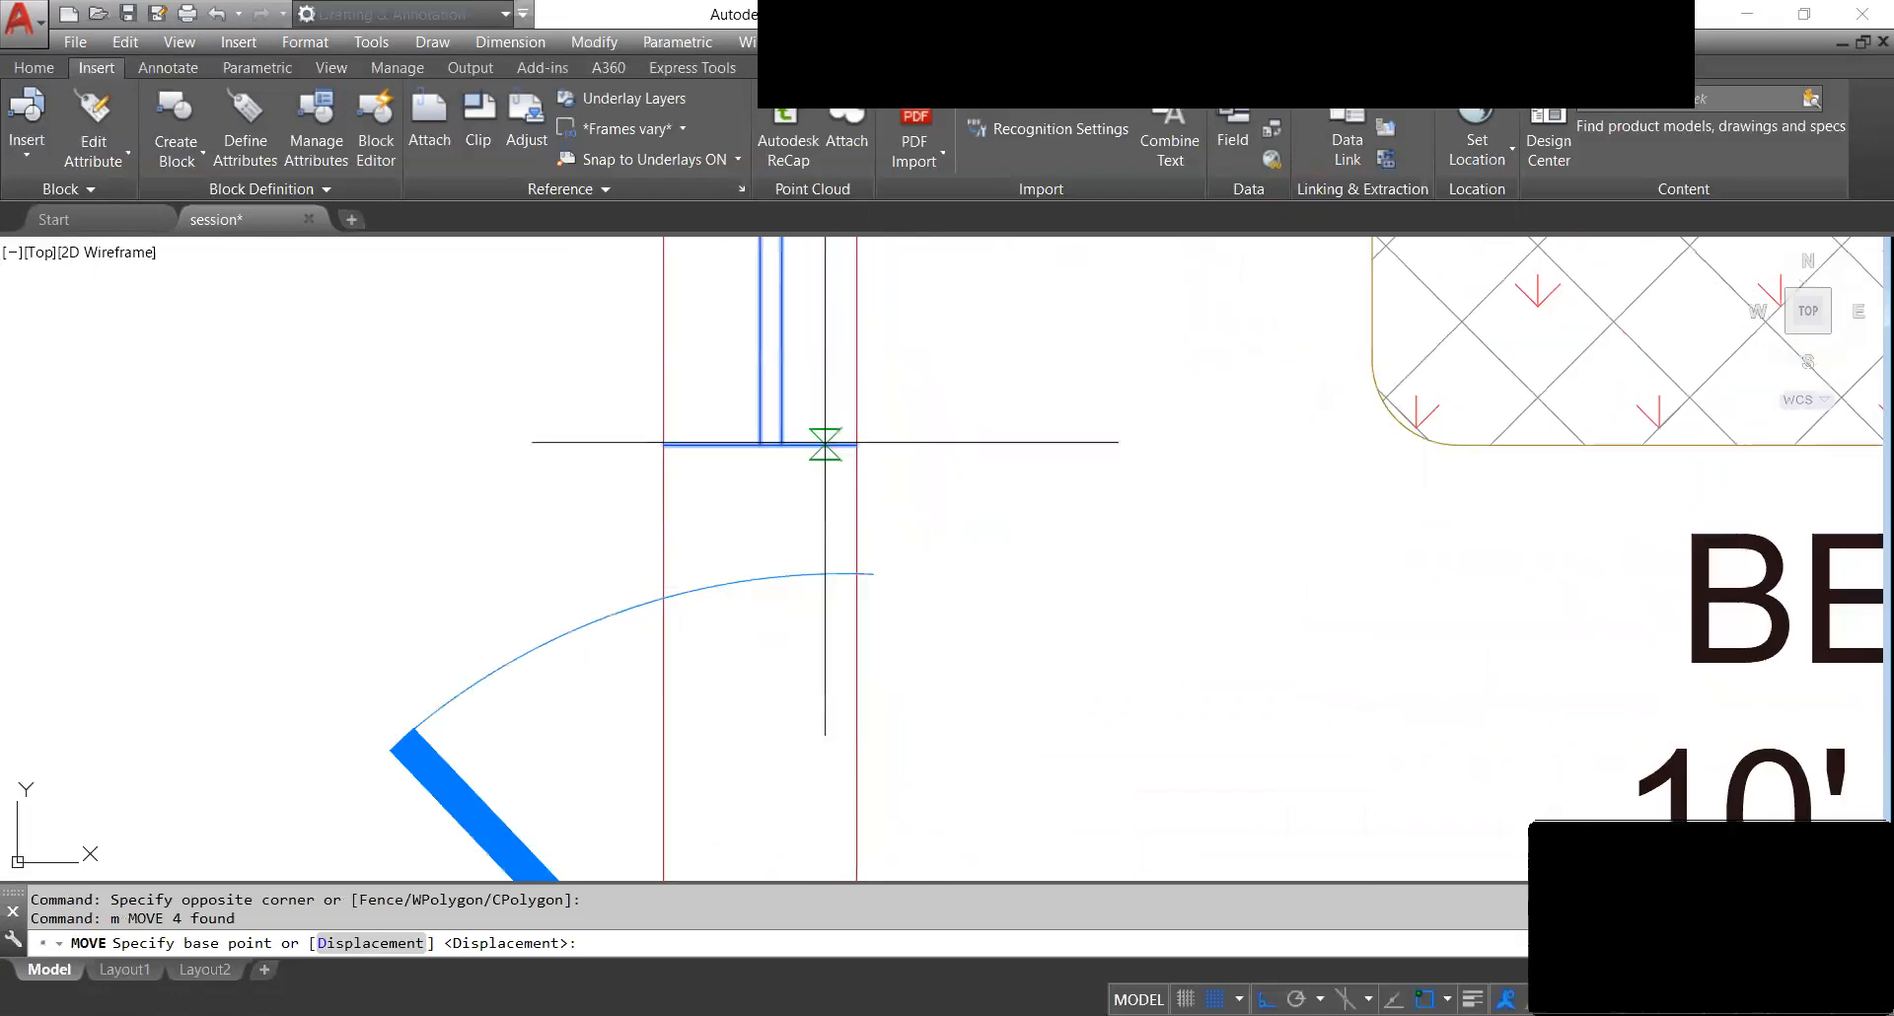
{"action": "left_click", "coordinate": [856, 442]}
{"action": "scroll", "coordinate": [888, 534], "scroll_direction": "up", "scroll_amount": 2}
{"action": "scroll", "coordinate": [857, 567], "scroll_direction": "up", "scroll_amount": 2}
{"action": "left_click", "coordinate": [858, 600]}
{"action": "scroll", "coordinate": [914, 453], "scroll_direction": "down", "scroll_amount": 12}
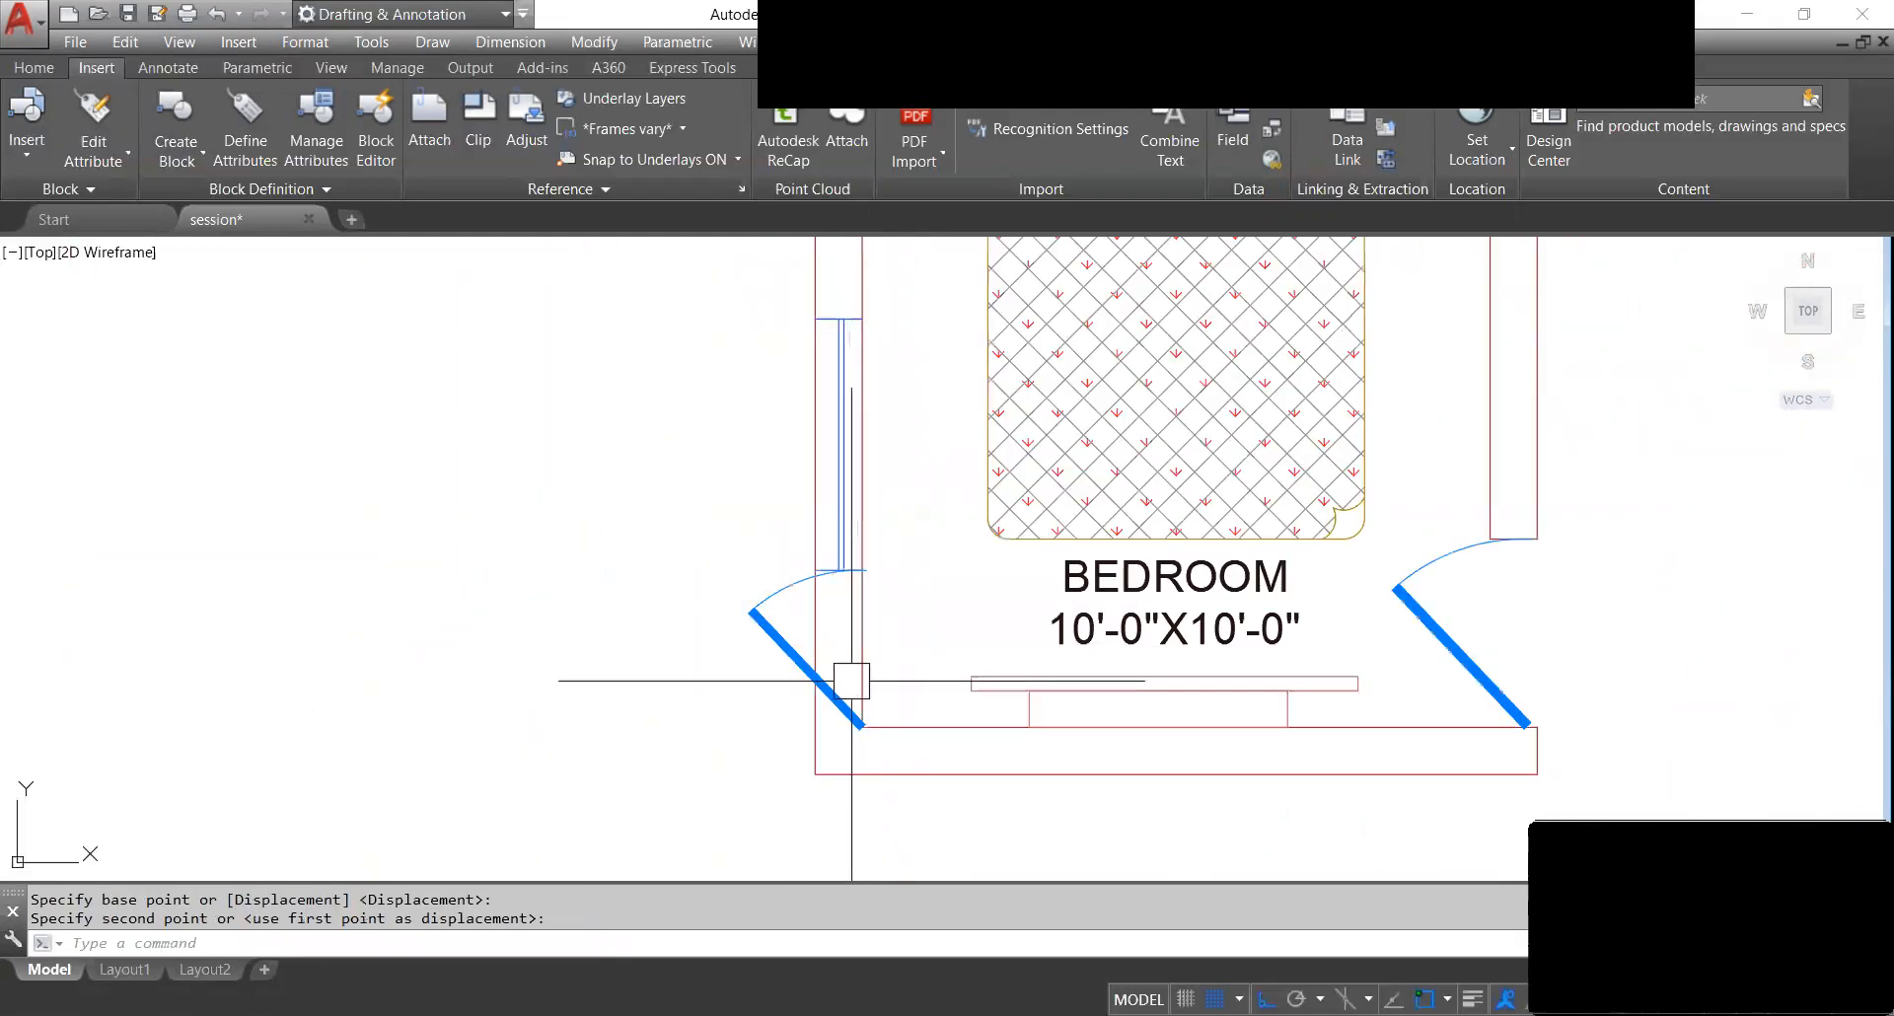
Move the copied door horizontally by the end of its arc onto the inner line of the window wall.
{"action": "left_click", "coordinate": [853, 681]}
{"action": "type", "text": "m"}
{"action": "key", "text": "Return"}
{"action": "scroll", "coordinate": [937, 618], "scroll_direction": "up", "scroll_amount": 8}
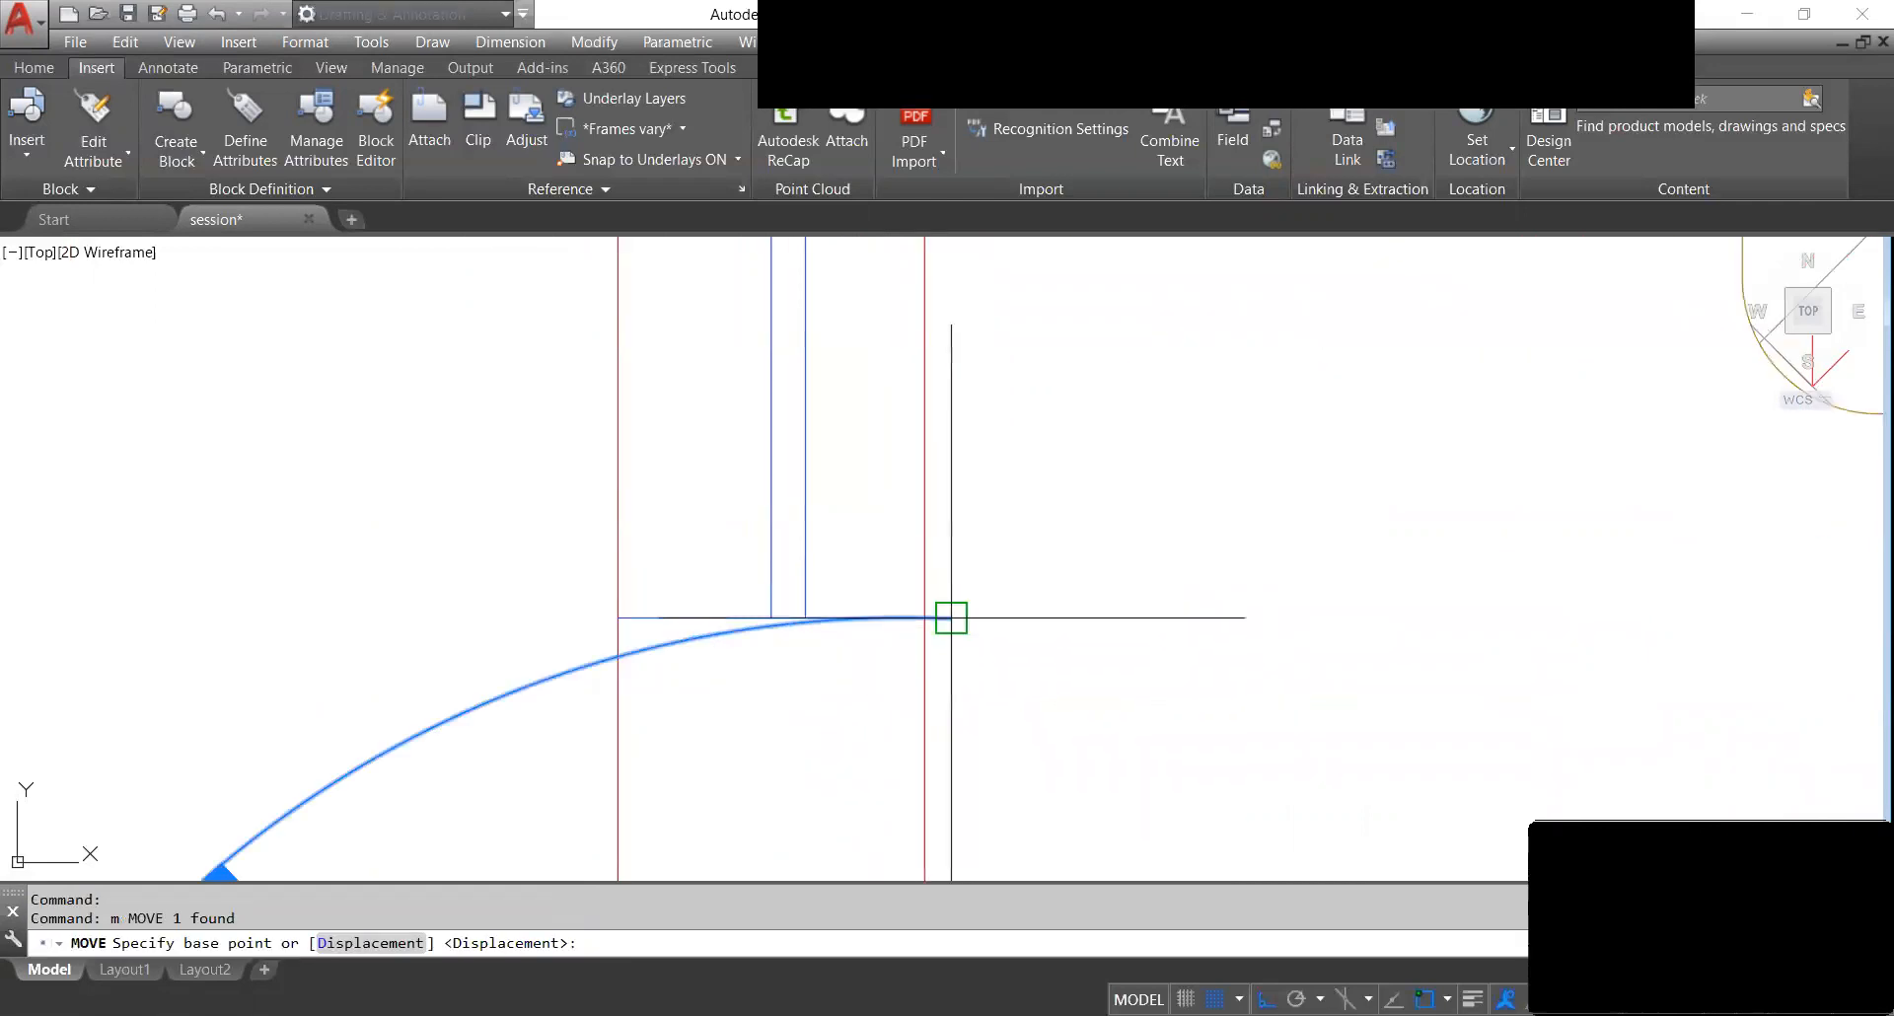
{"action": "left_click", "coordinate": [951, 618]}
{"action": "left_click", "coordinate": [923, 620]}
{"action": "scroll", "coordinate": [906, 632], "scroll_direction": "down", "scroll_amount": 4}
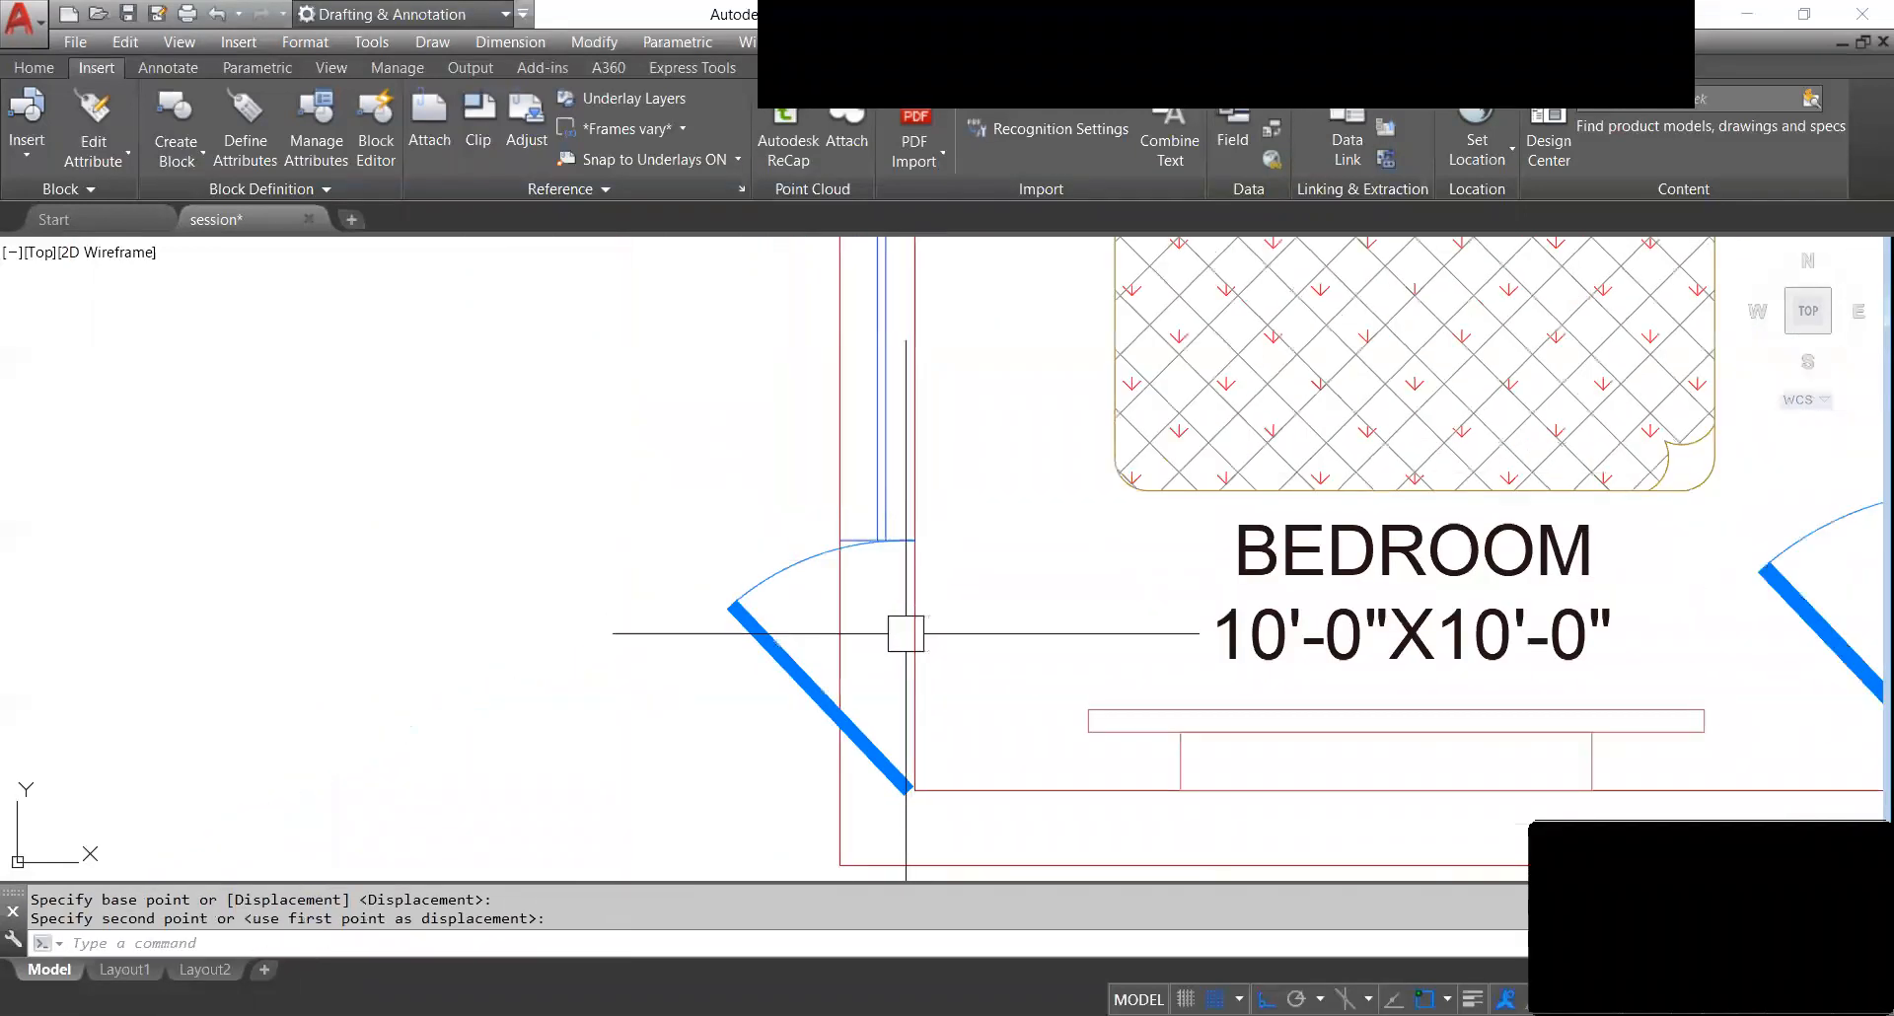
{"action": "middle_click_drag", "start_coordinate": [905, 632], "coordinate": [898, 553]}
{"action": "key", "text": "Escape"}
{"action": "type", "text": "l"}
{"action": "key", "text": "Return"}
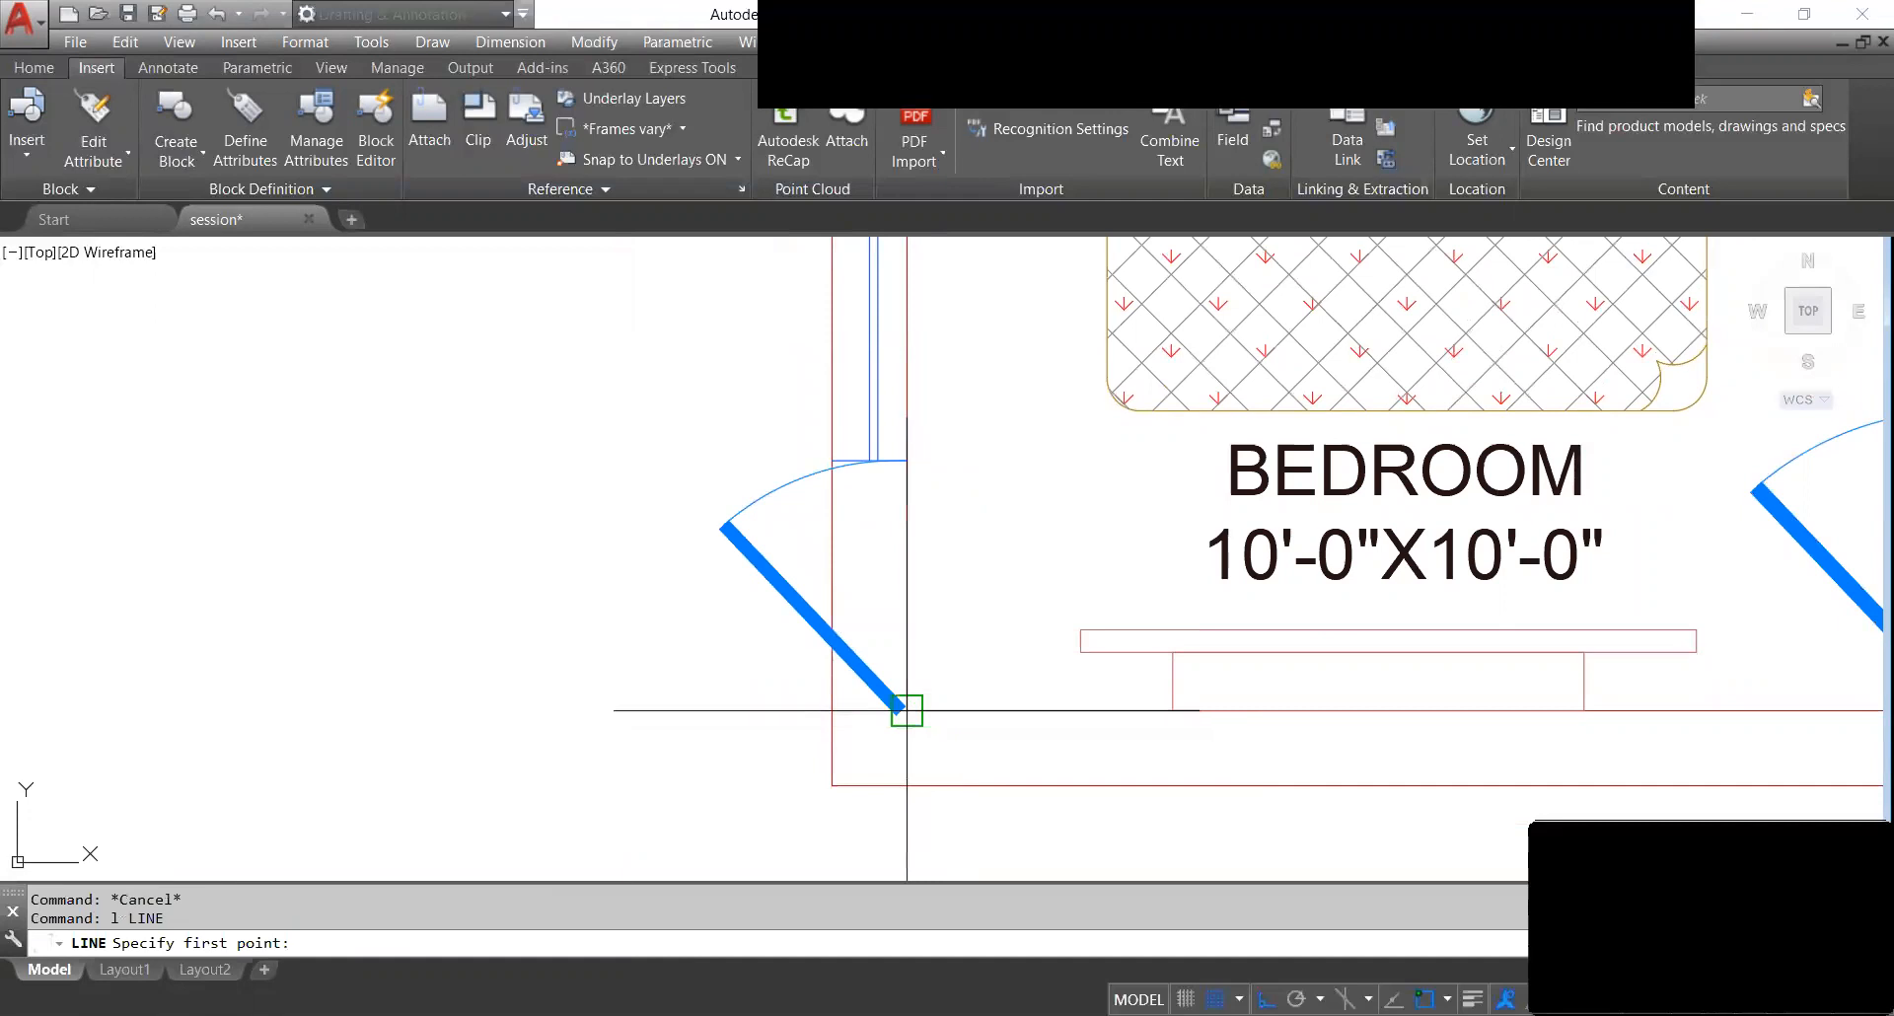
{"action": "key", "text": "Escape"}
Extend the inner line of the bedroom's lower wall to the outer line of the window wall.
{"action": "left_click", "coordinate": [833, 732]}
{"action": "type", "text": "ex"}
{"action": "key", "text": "Return"}
{"action": "left_click", "coordinate": [910, 508]}
{"action": "key", "text": "Escape"}
Trim both window-wall lines out of the copied door's opening, between the window's lower end and the lower wall.
{"action": "middle_click_drag", "start_coordinate": [909, 498], "coordinate": [920, 537]}
{"action": "type", "text": "tr"}
{"action": "key", "text": "Return"}
{"action": "key", "text": "Return"}
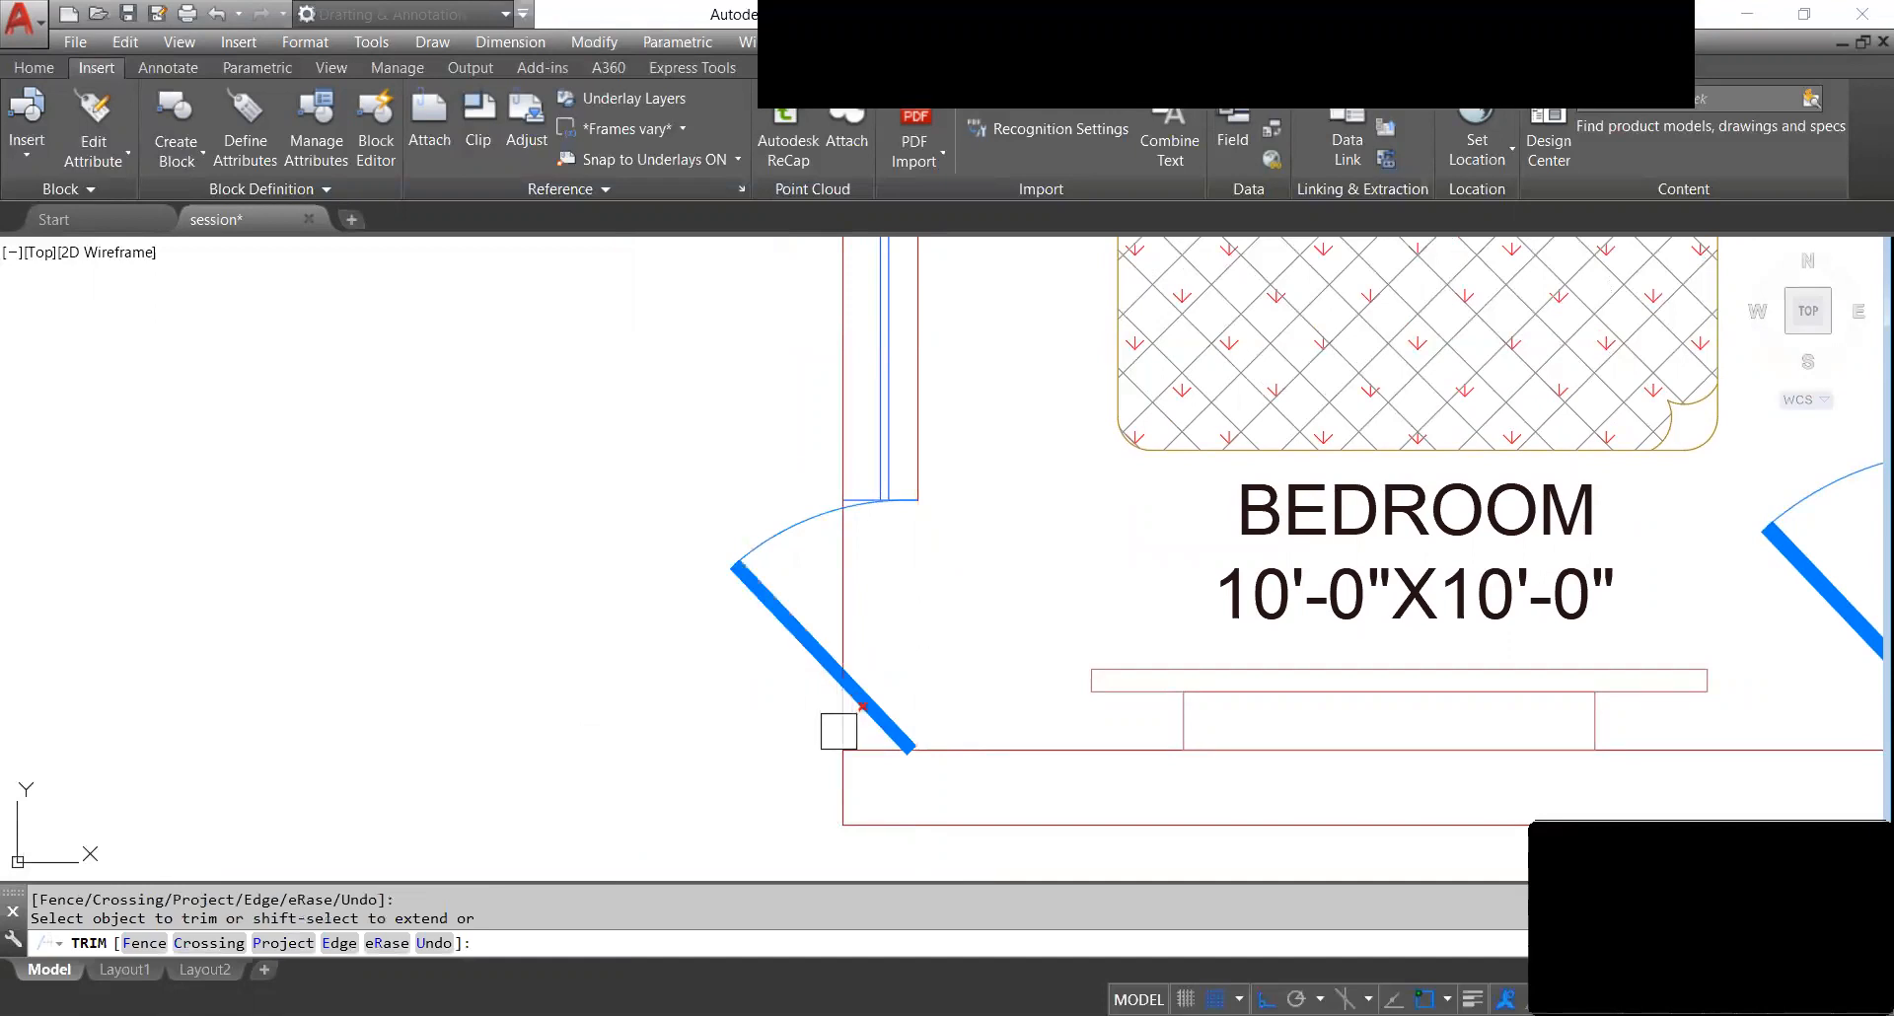
{"action": "scroll", "coordinate": [833, 505], "scroll_direction": "up", "scroll_amount": 6}
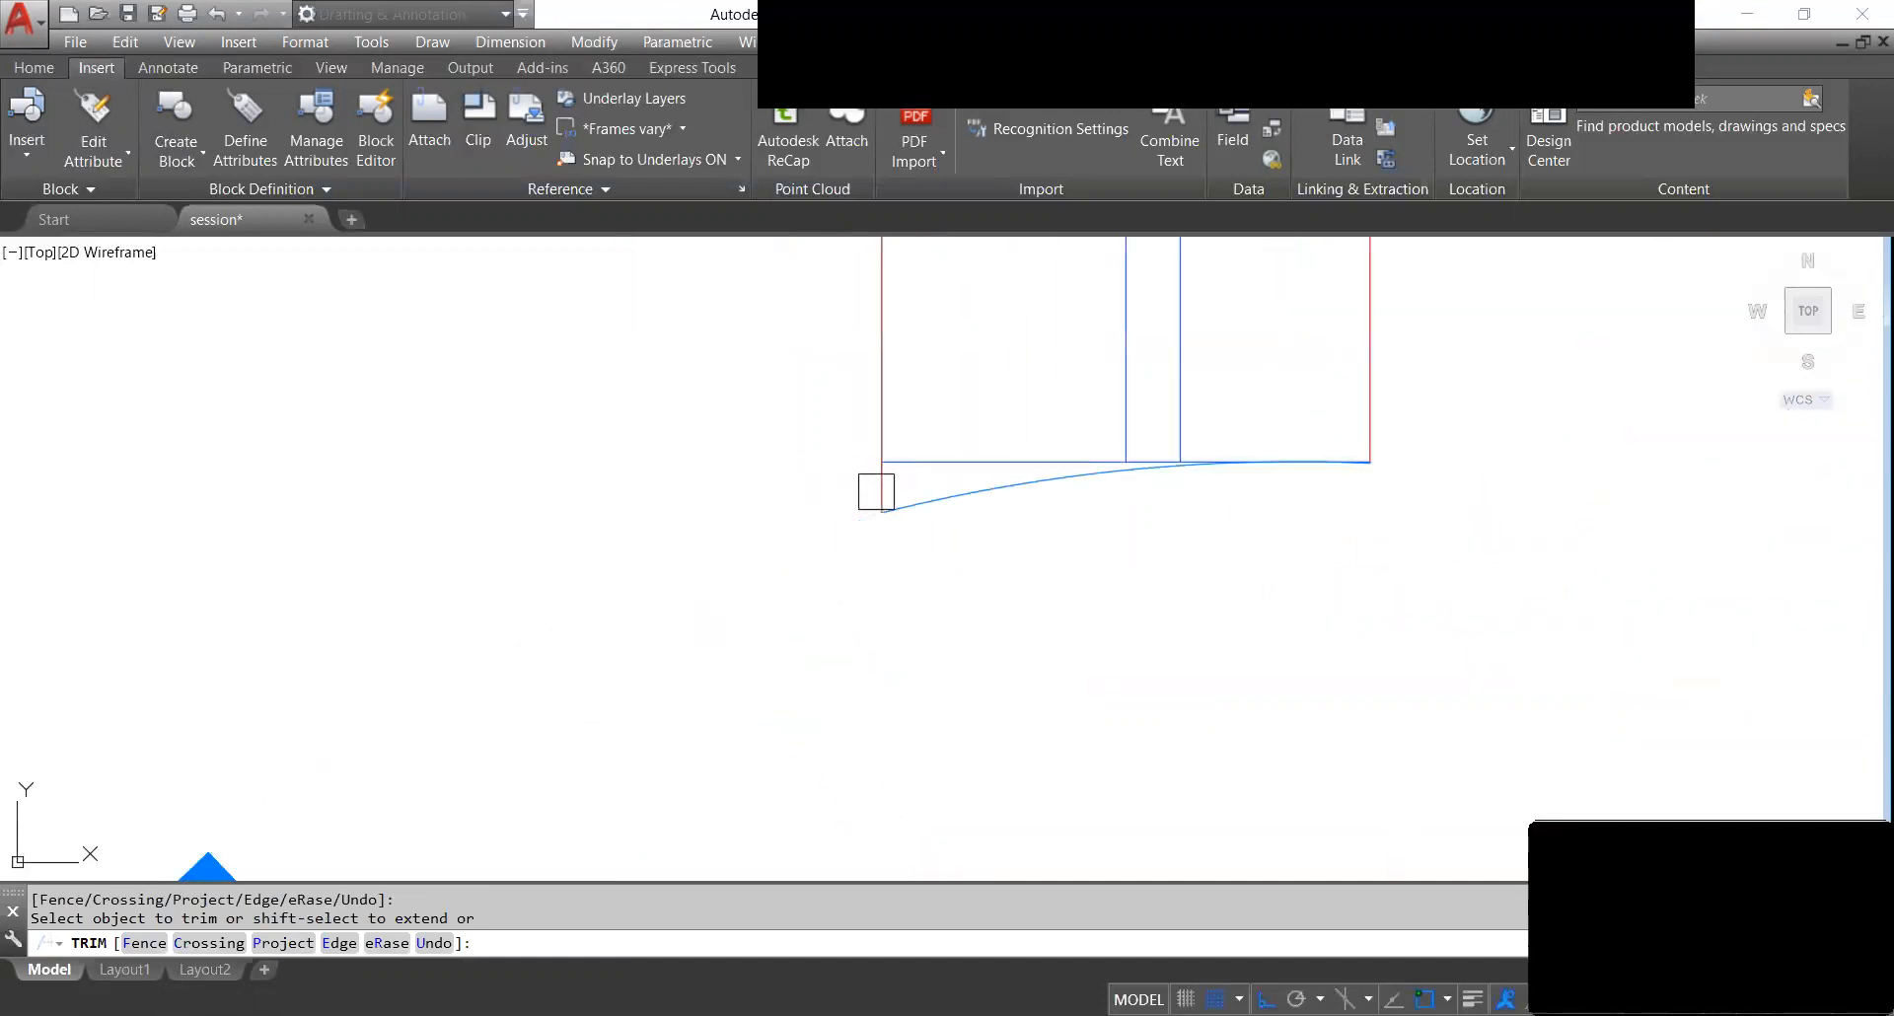
{"action": "key", "text": "ctrl+z"}
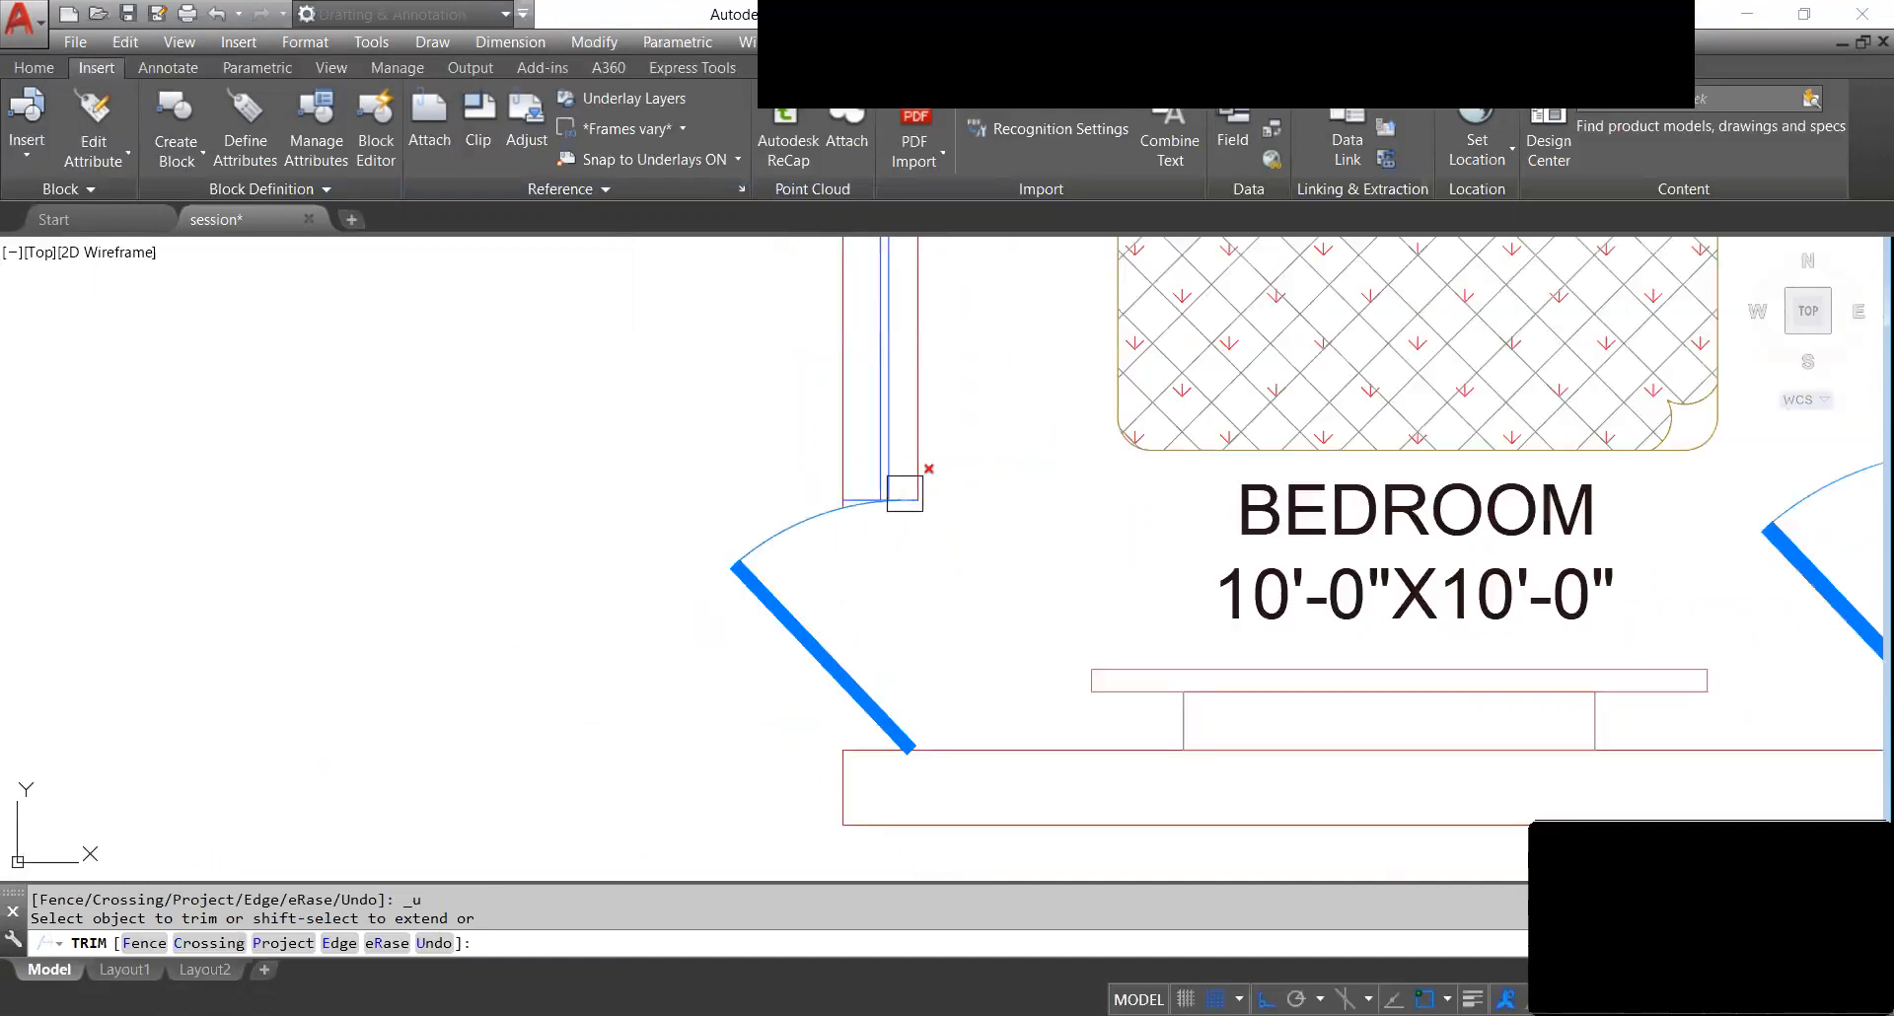
{"action": "scroll", "coordinate": [884, 490], "scroll_direction": "up", "scroll_amount": 8}
{"action": "scroll", "coordinate": [1032, 365], "scroll_direction": "down", "scroll_amount": 8}
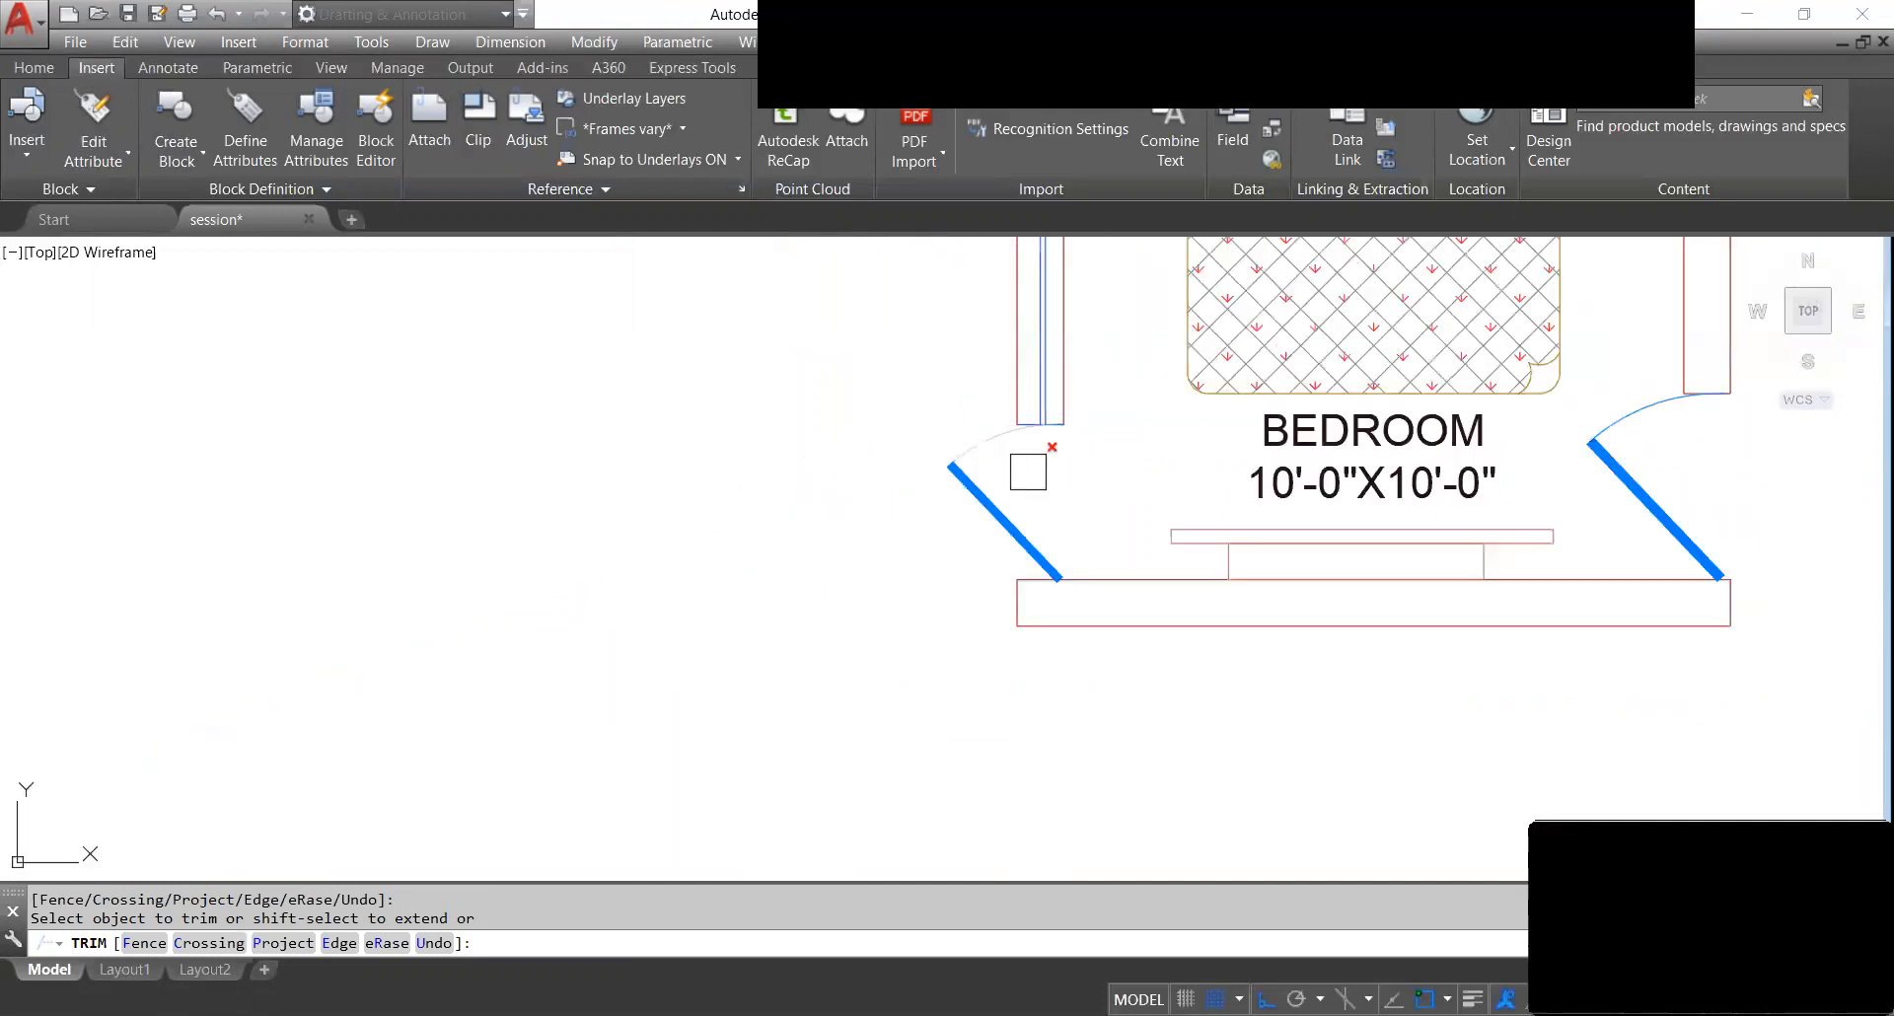
{"action": "key", "text": "Escape"}
{"action": "key", "text": "Escape"}
Match the wall line's properties onto the line that closes the wall end above the copied door.
{"action": "scroll", "coordinate": [1031, 406], "scroll_direction": "up", "scroll_amount": 7}
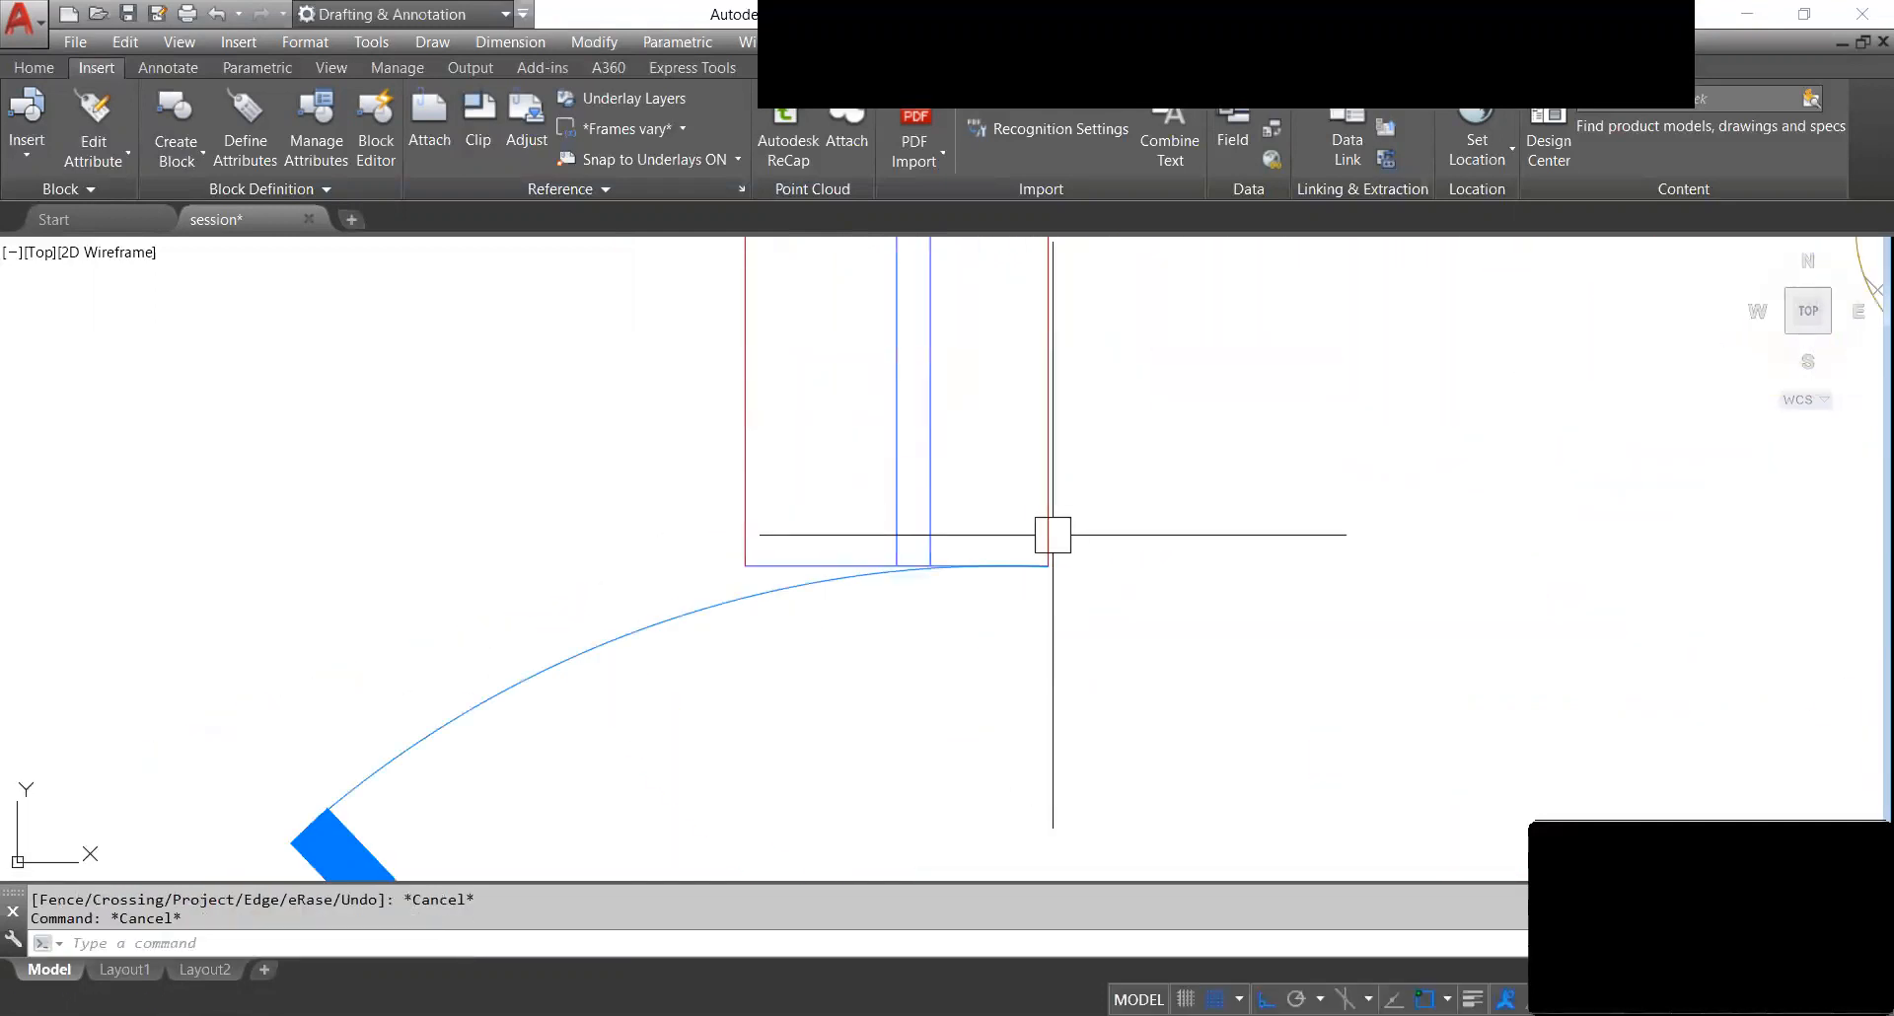
{"action": "type", "text": "tm"}
{"action": "left_click", "coordinate": [820, 575]}
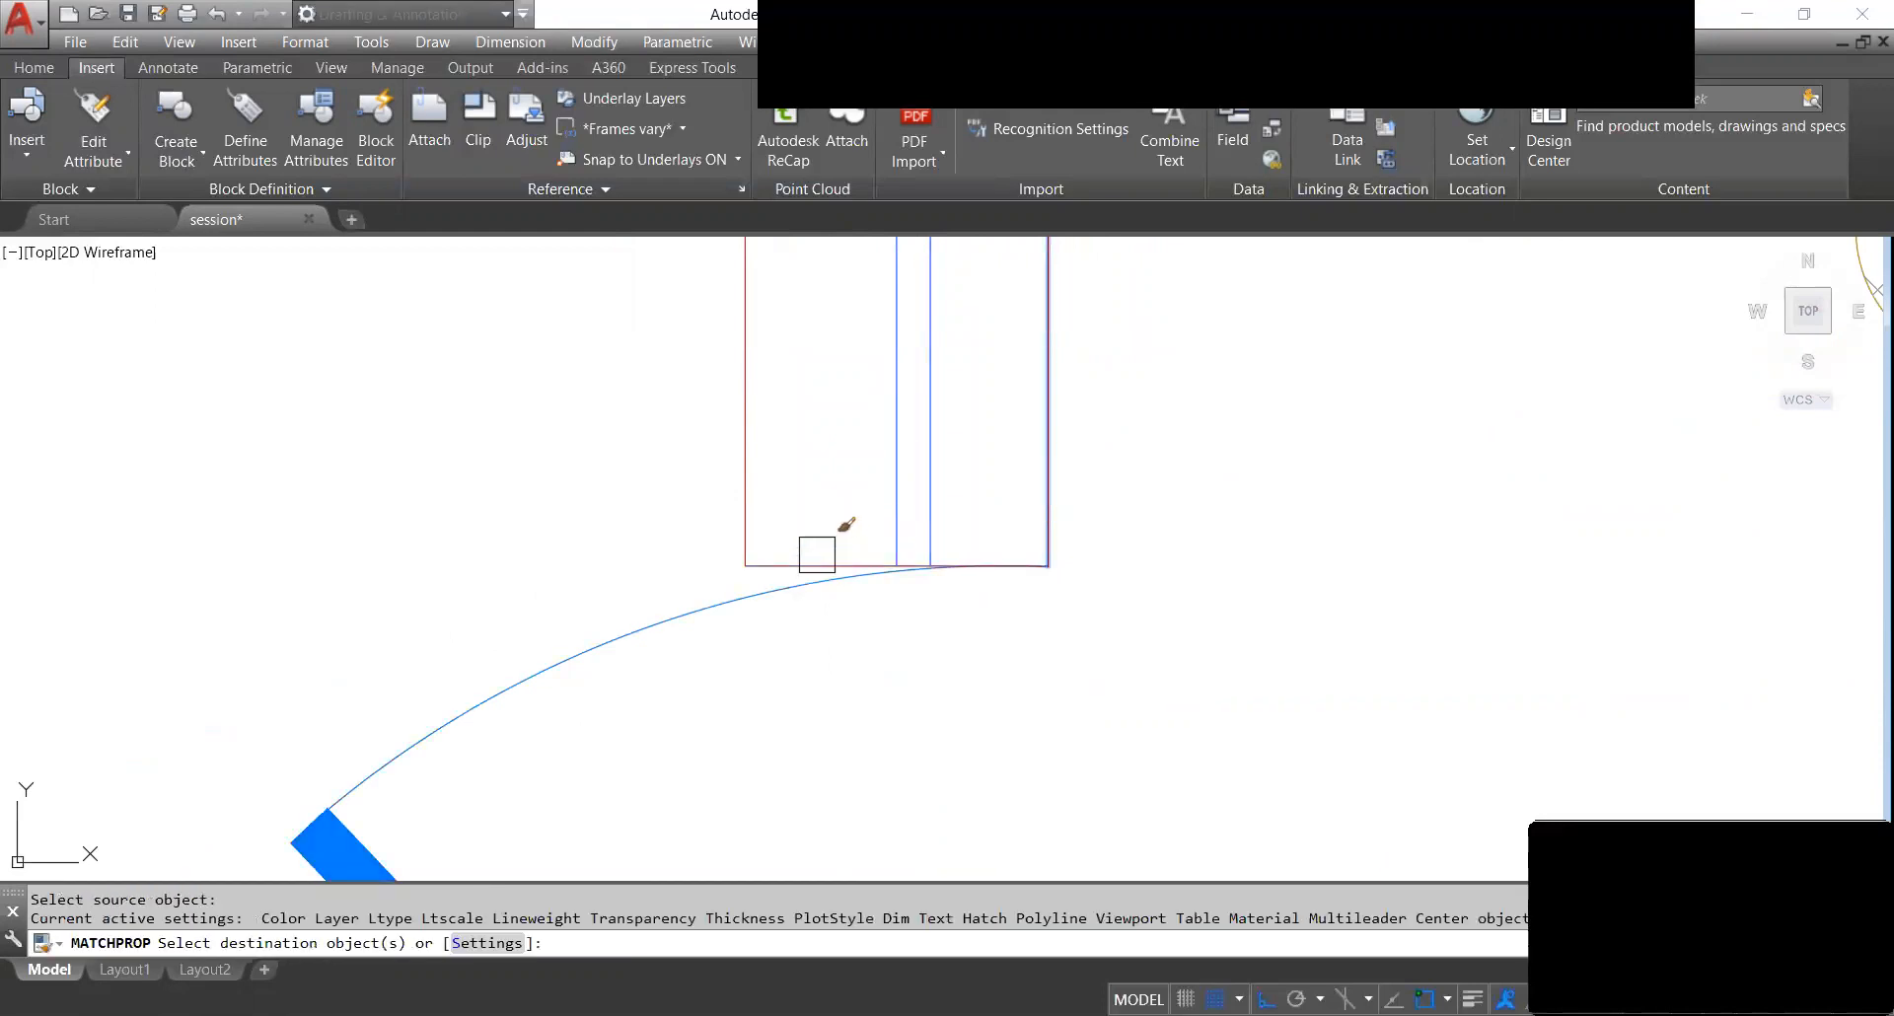
{"action": "left_click", "coordinate": [968, 495]}
{"action": "key", "text": "Escape"}
{"action": "scroll", "coordinate": [1004, 543], "scroll_direction": "down", "scroll_amount": 4}
{"action": "scroll", "coordinate": [987, 572], "scroll_direction": "down", "scroll_amount": 6}
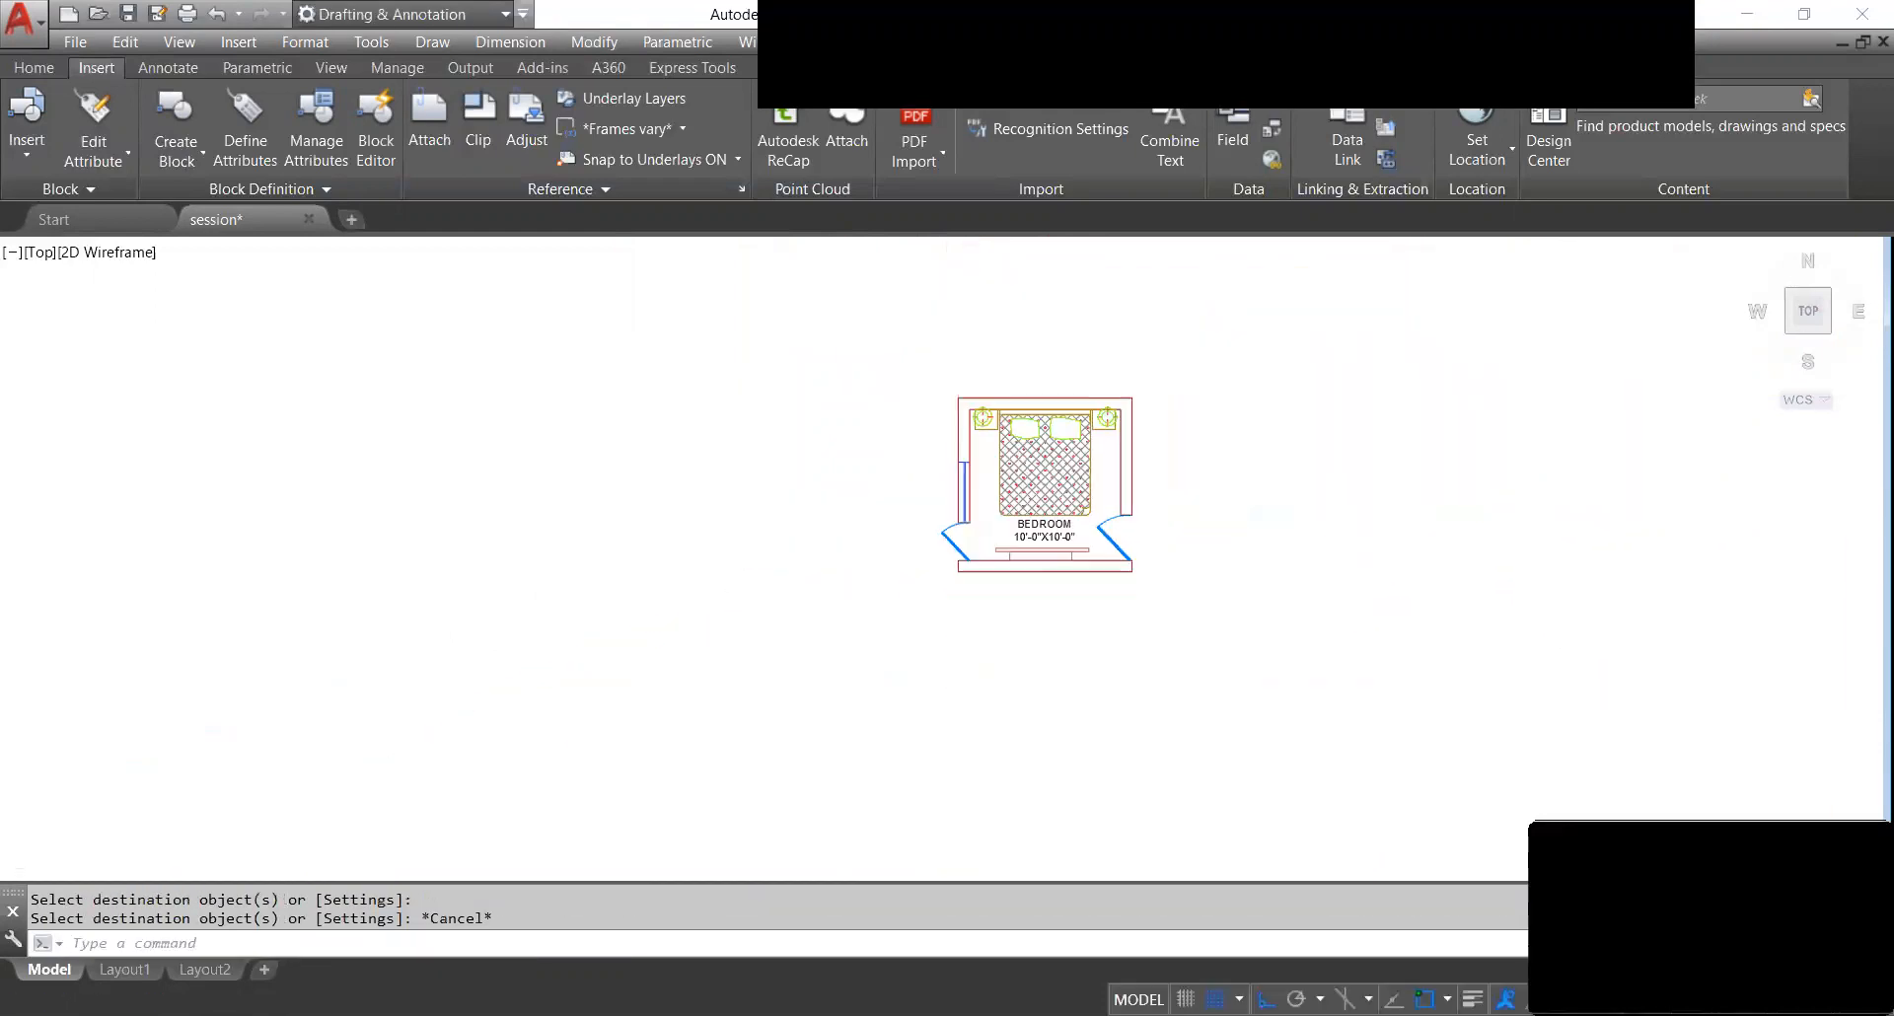
{"action": "scroll", "coordinate": [945, 429], "scroll_direction": "up", "scroll_amount": 6}
{"action": "scroll", "coordinate": [1010, 432], "scroll_direction": "down", "scroll_amount": 2}
{"action": "type", "text": "l"}
{"action": "key", "text": "Return"}
{"action": "left_click", "coordinate": [958, 516]}
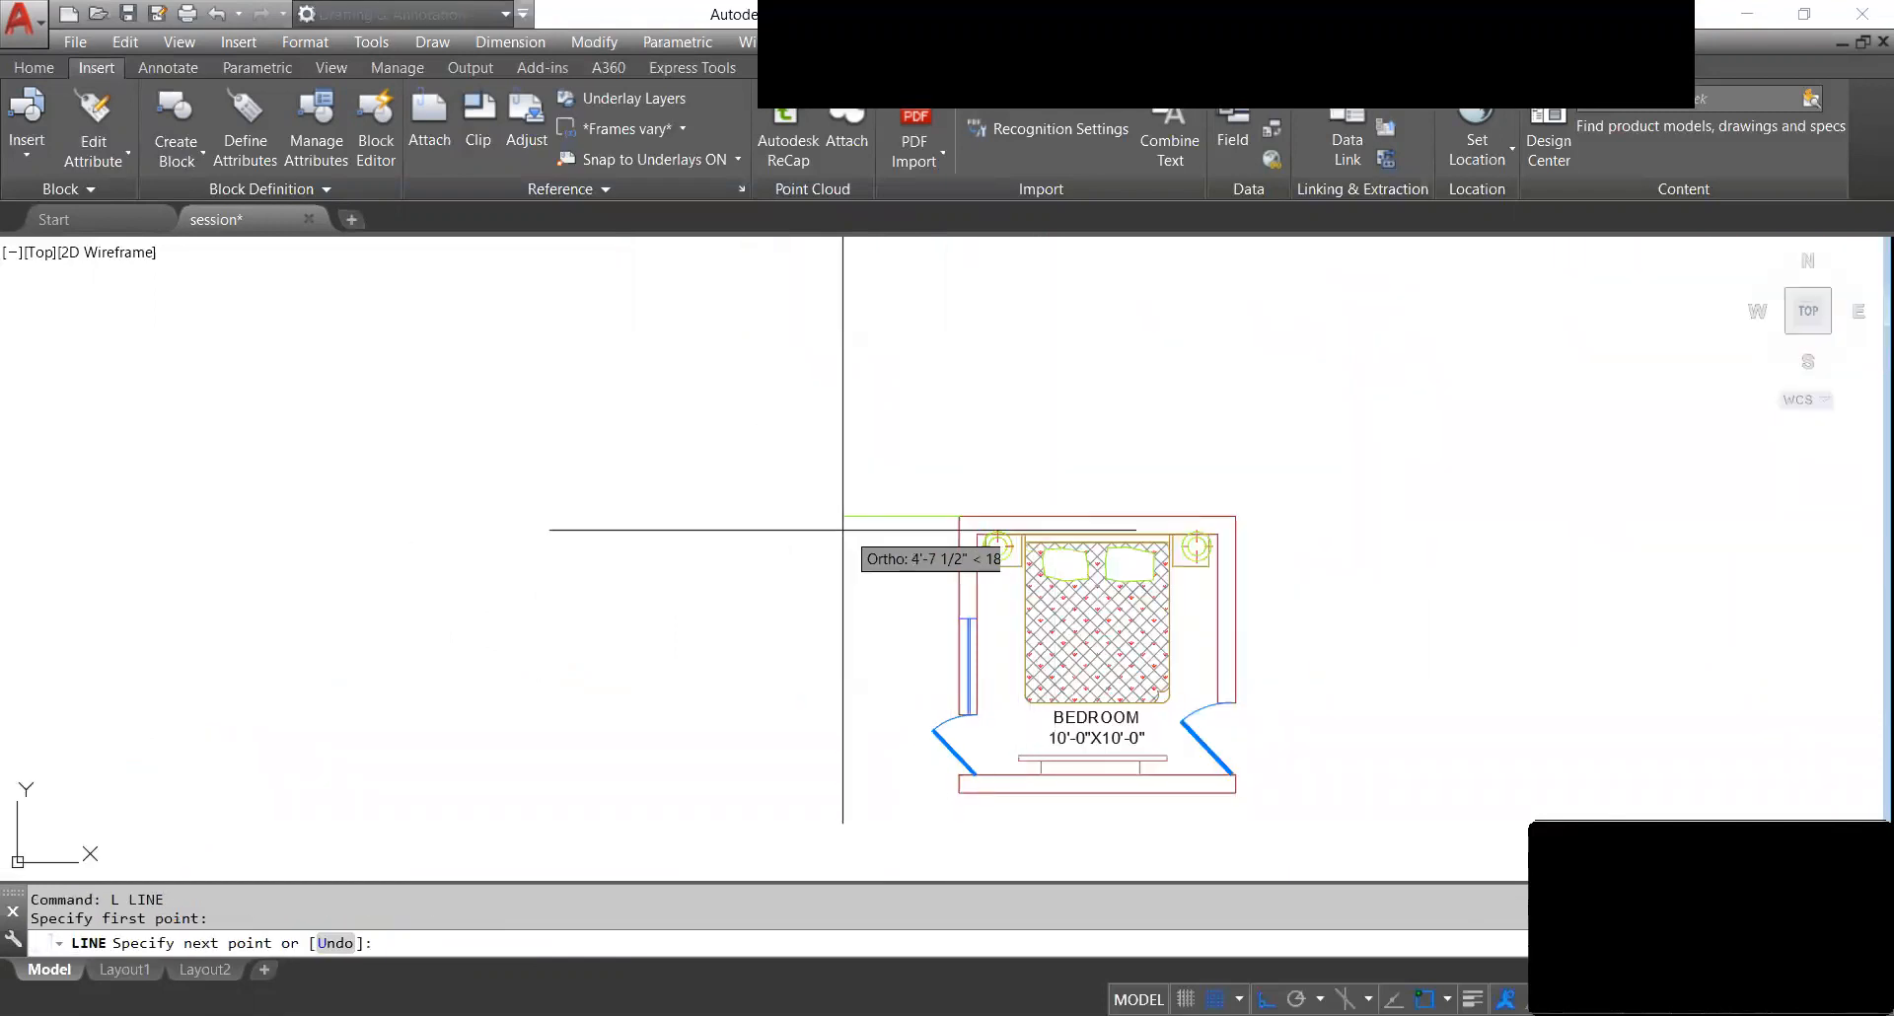
{"action": "key", "text": "Escape"}
Change the current layer and draw a 4' horizontal line outward from the bedroom's upper outer corner on the window side.
{"action": "left_click", "coordinate": [39, 68]}
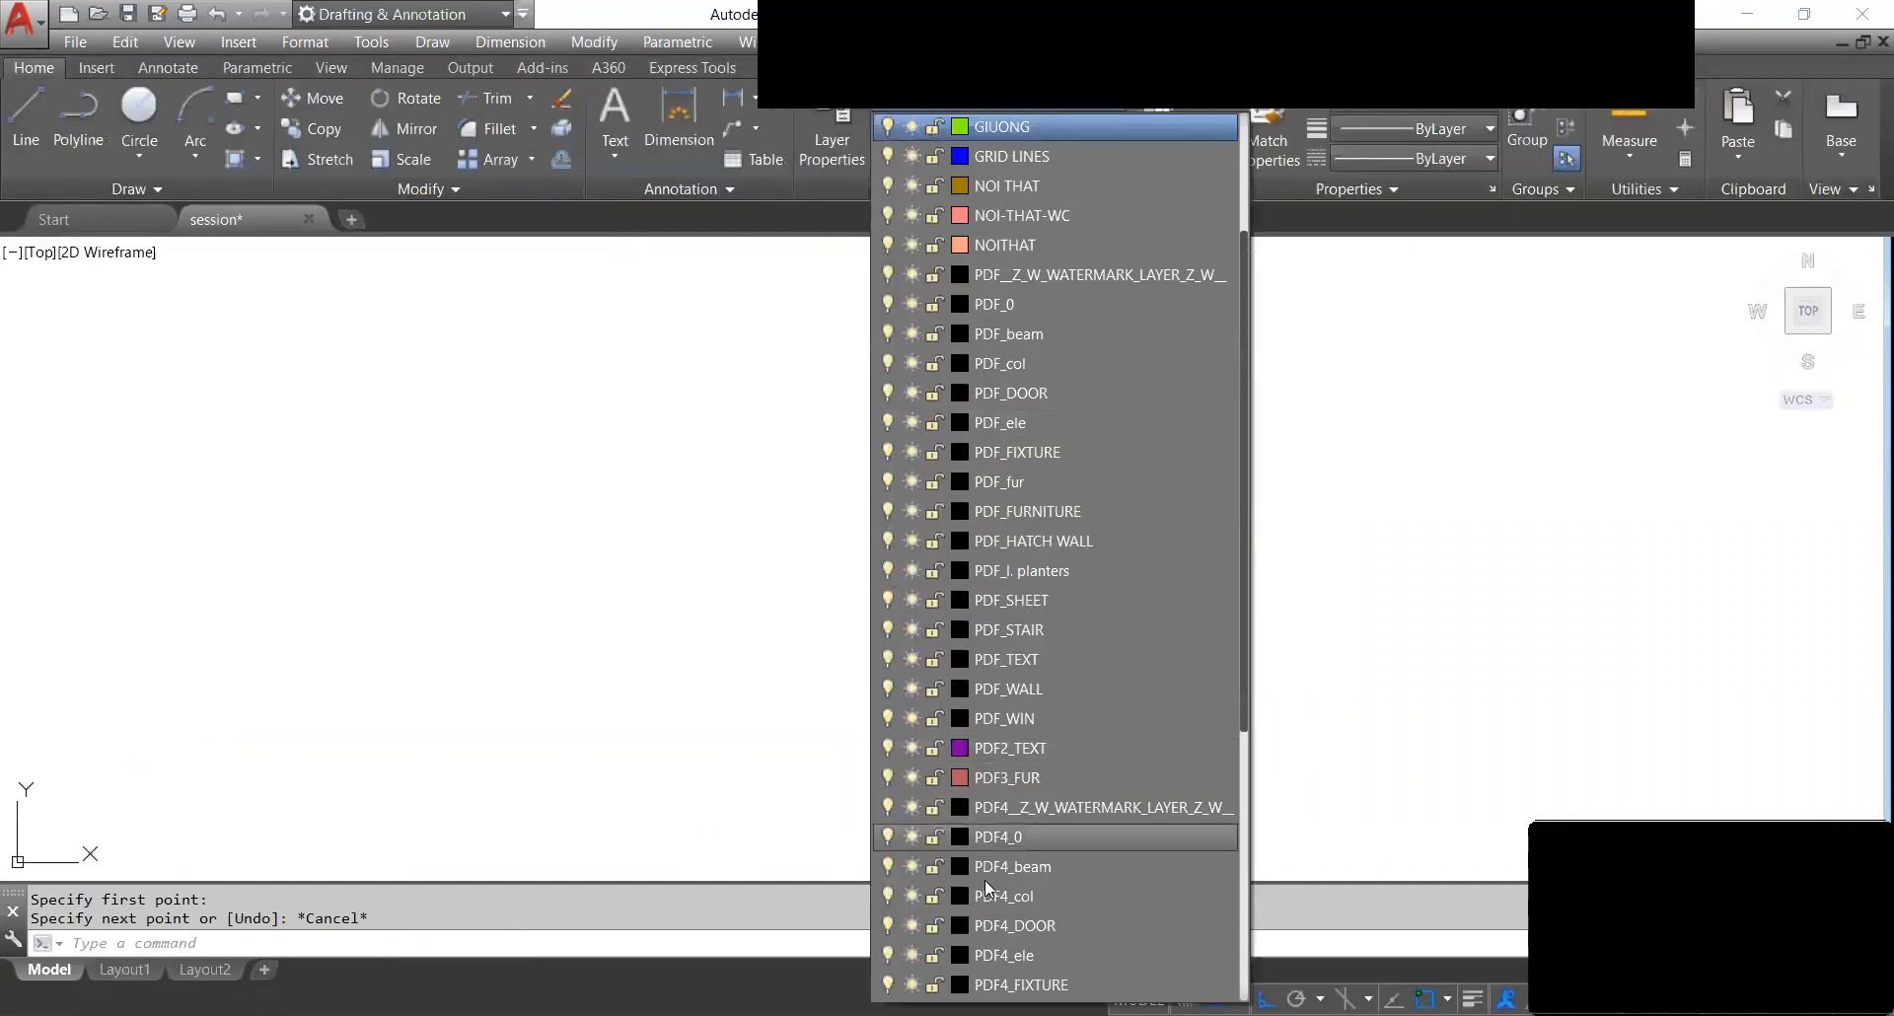
{"action": "scroll", "coordinate": [985, 880], "scroll_direction": "down", "scroll_amount": 5}
{"action": "left_click", "coordinate": [995, 953]}
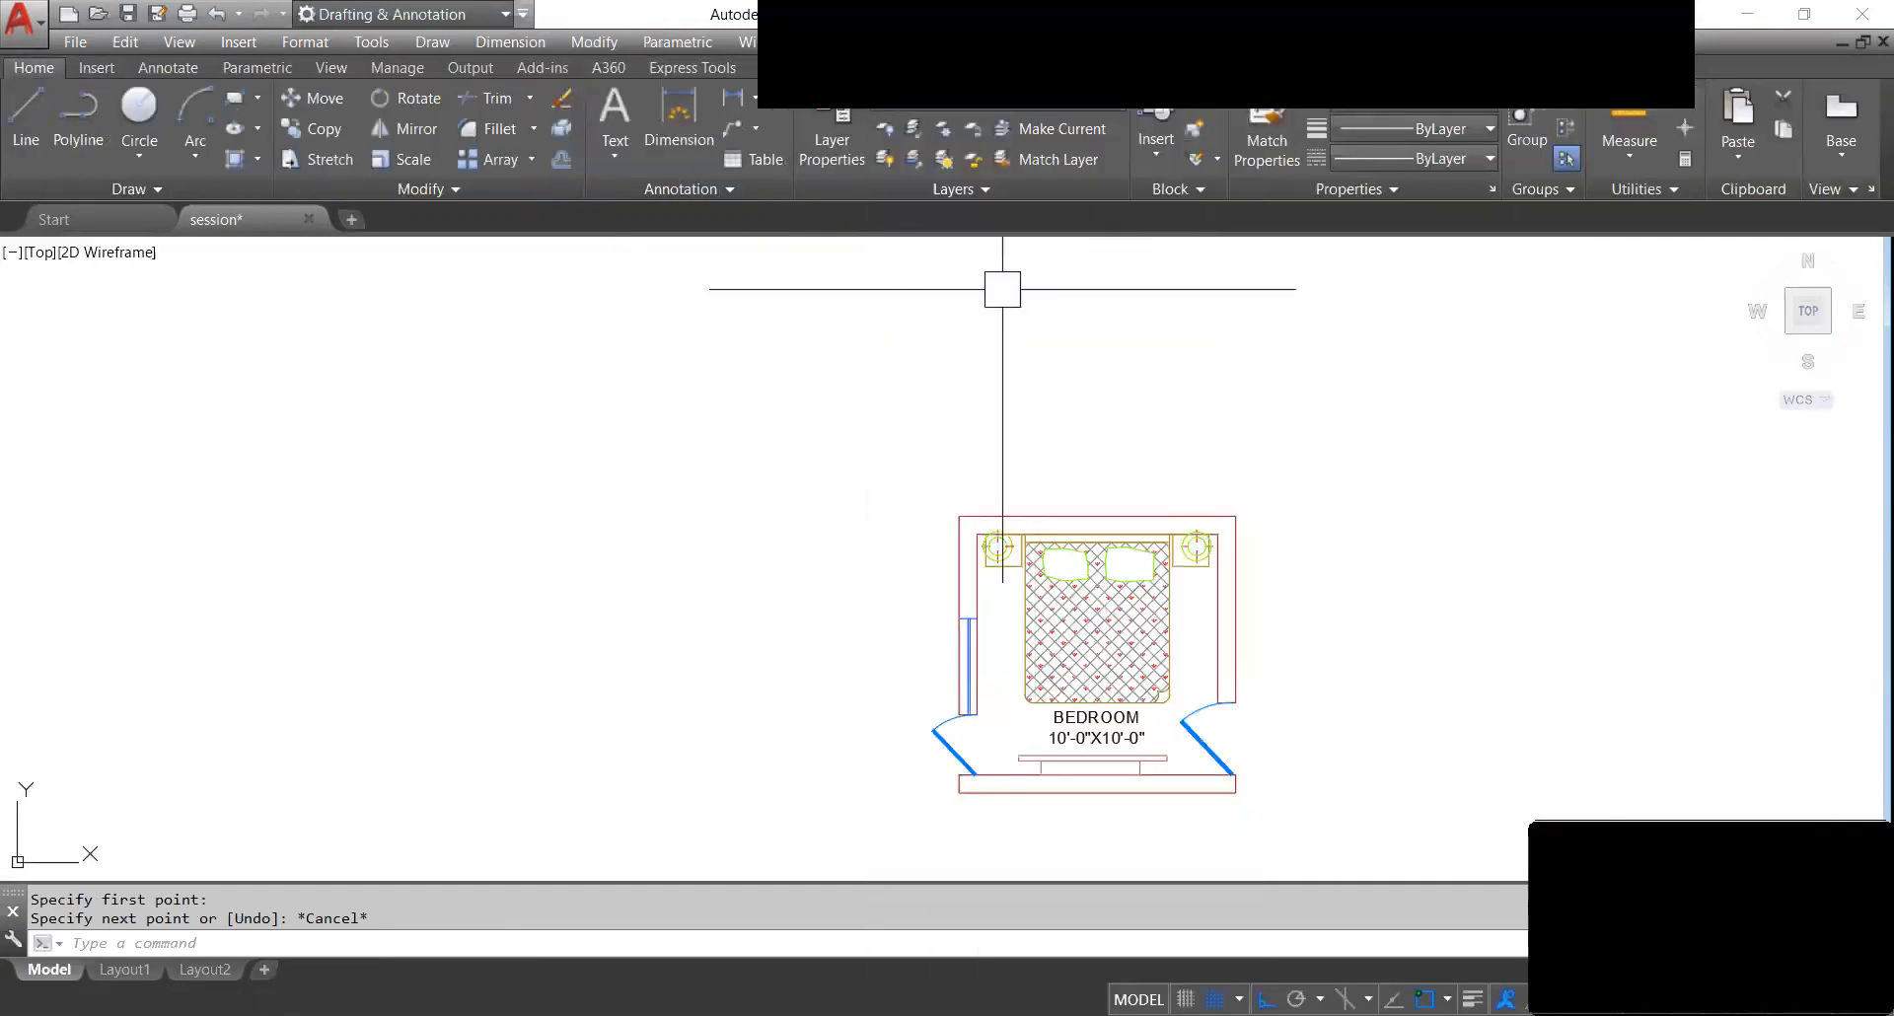
{"action": "type", "text": "l"}
{"action": "key", "text": "Return"}
{"action": "left_click", "coordinate": [959, 516]}
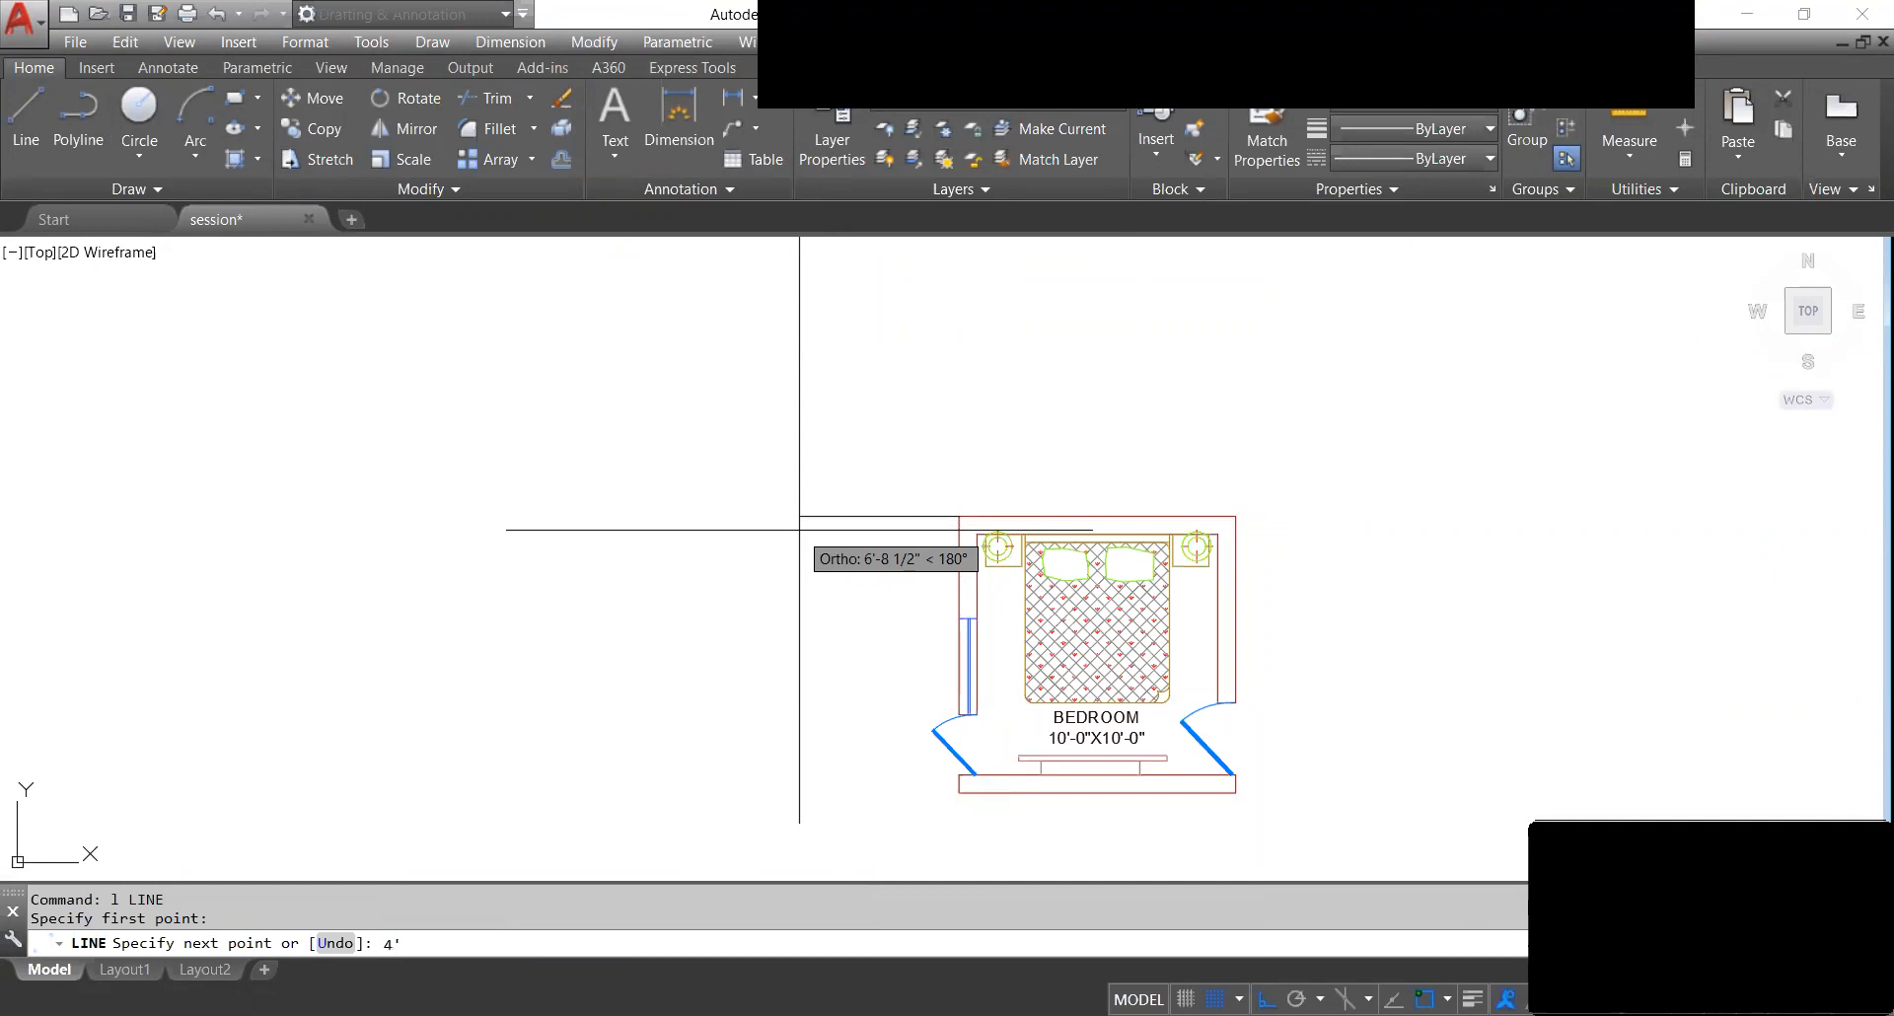
{"action": "key", "text": "Return"}
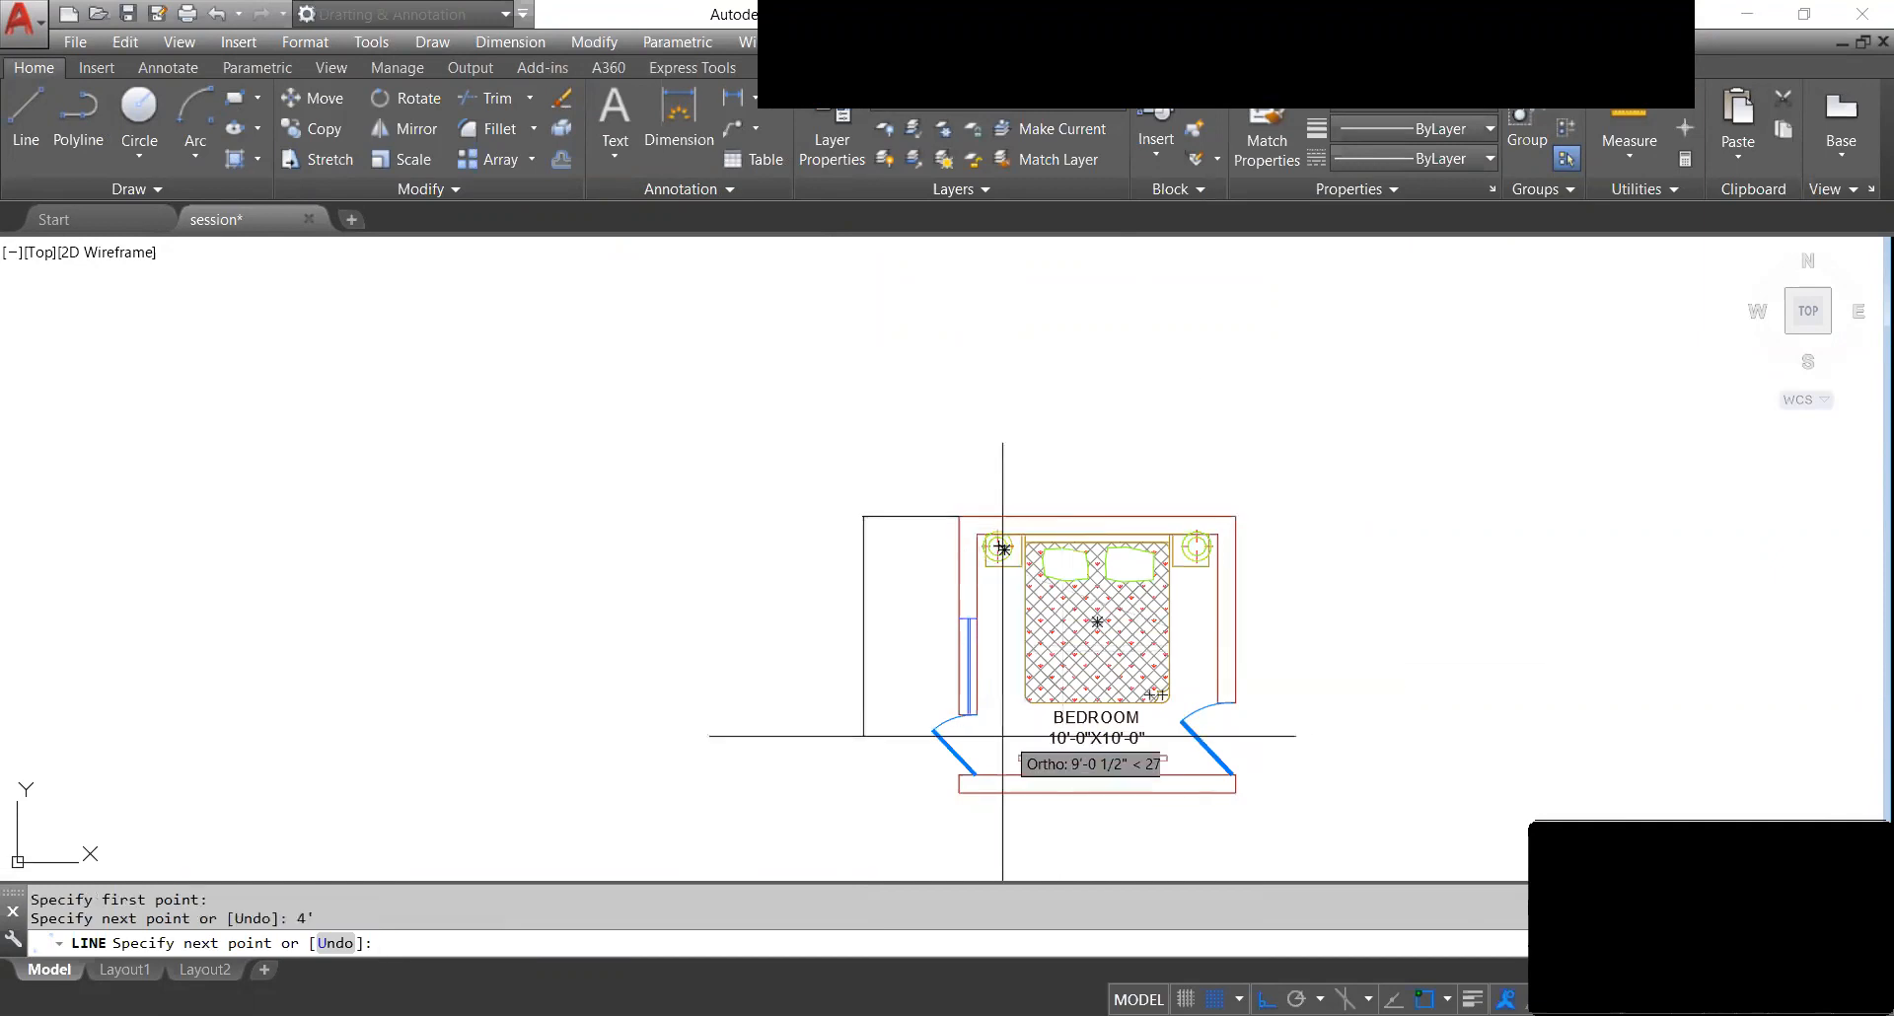
Try to continue the line 10' straight down, parallel to the window wall.
{"action": "scroll", "coordinate": [896, 820], "scroll_direction": "up", "scroll_amount": 2}
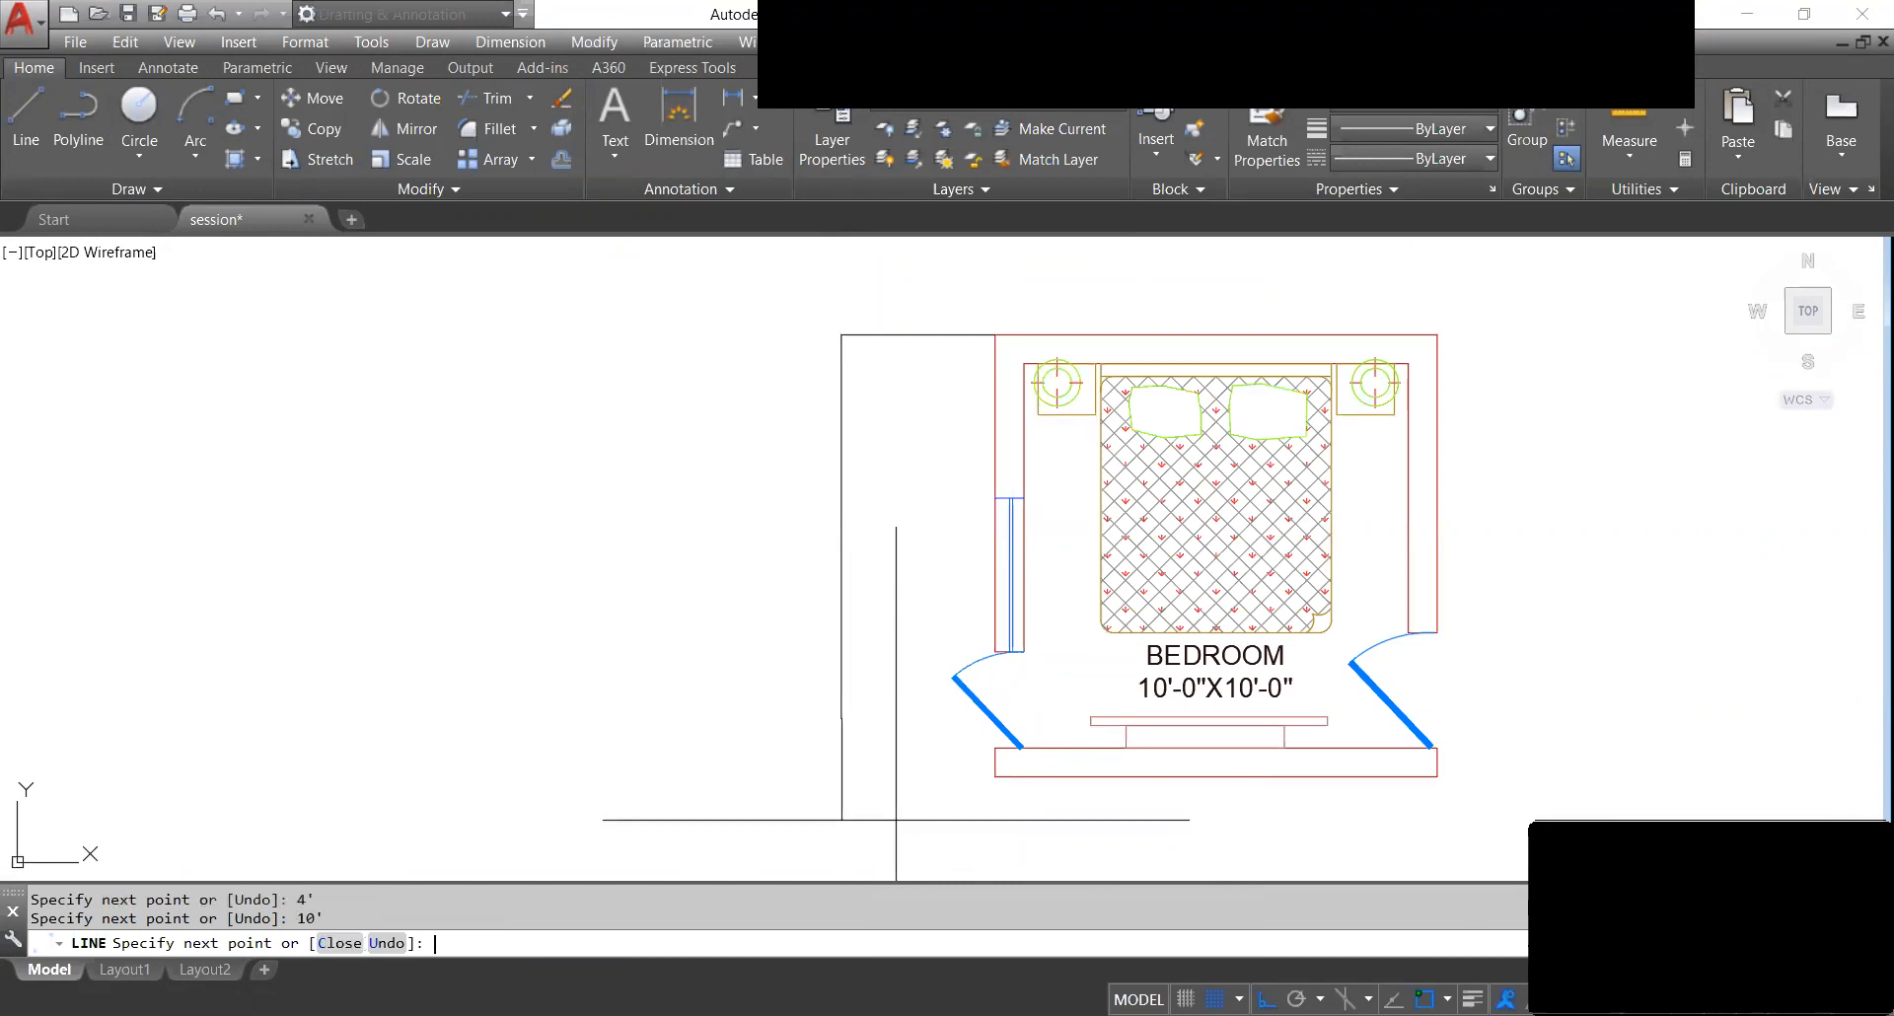
{"action": "key", "text": "ctrl+z"}
{"action": "scroll", "coordinate": [866, 728], "scroll_direction": "up", "scroll_amount": 1}
{"action": "scroll", "coordinate": [866, 728], "scroll_direction": "down", "scroll_amount": 2}
{"action": "scroll", "coordinate": [875, 728], "scroll_direction": "up", "scroll_amount": 1}
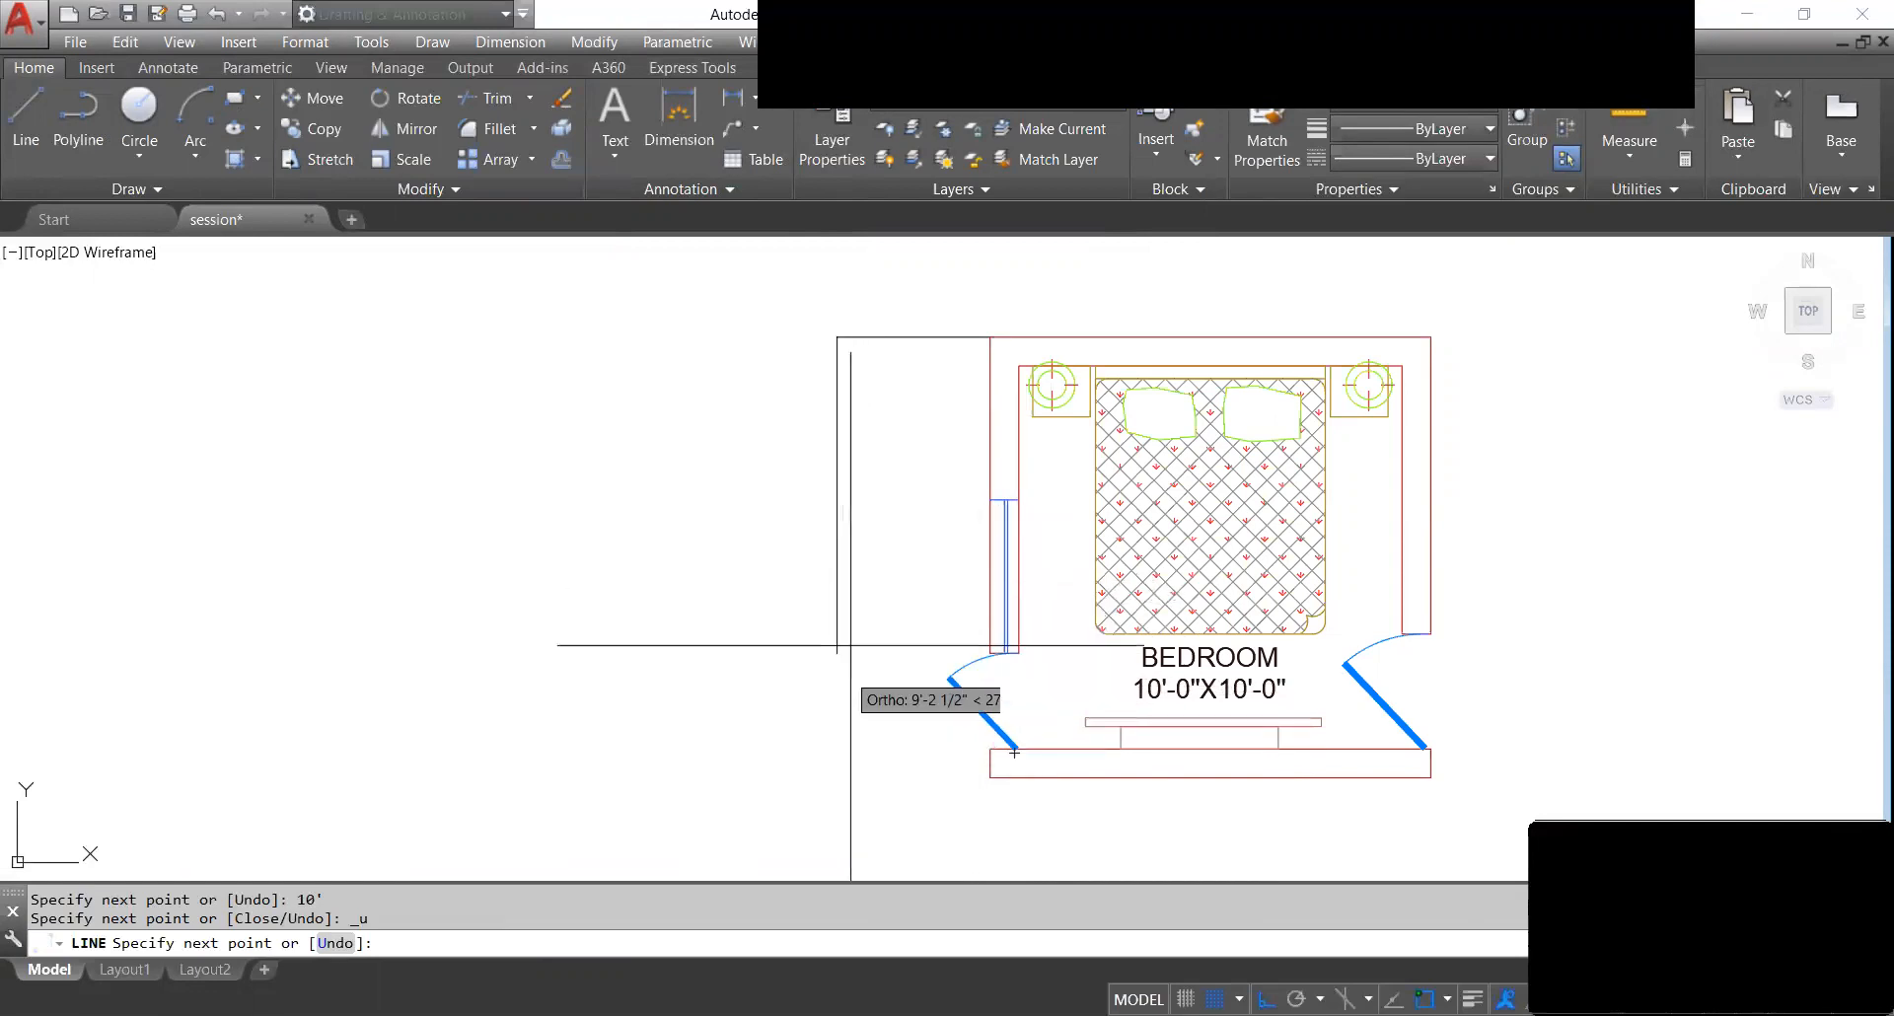
{"action": "key", "text": "Escape"}
Draw a 4' horizontal line outward from the bedroom's lower outer corner on the window side.
{"action": "scroll", "coordinate": [879, 432], "scroll_direction": "down", "scroll_amount": 3}
{"action": "type", "text": "l"}
{"action": "key", "text": "Return"}
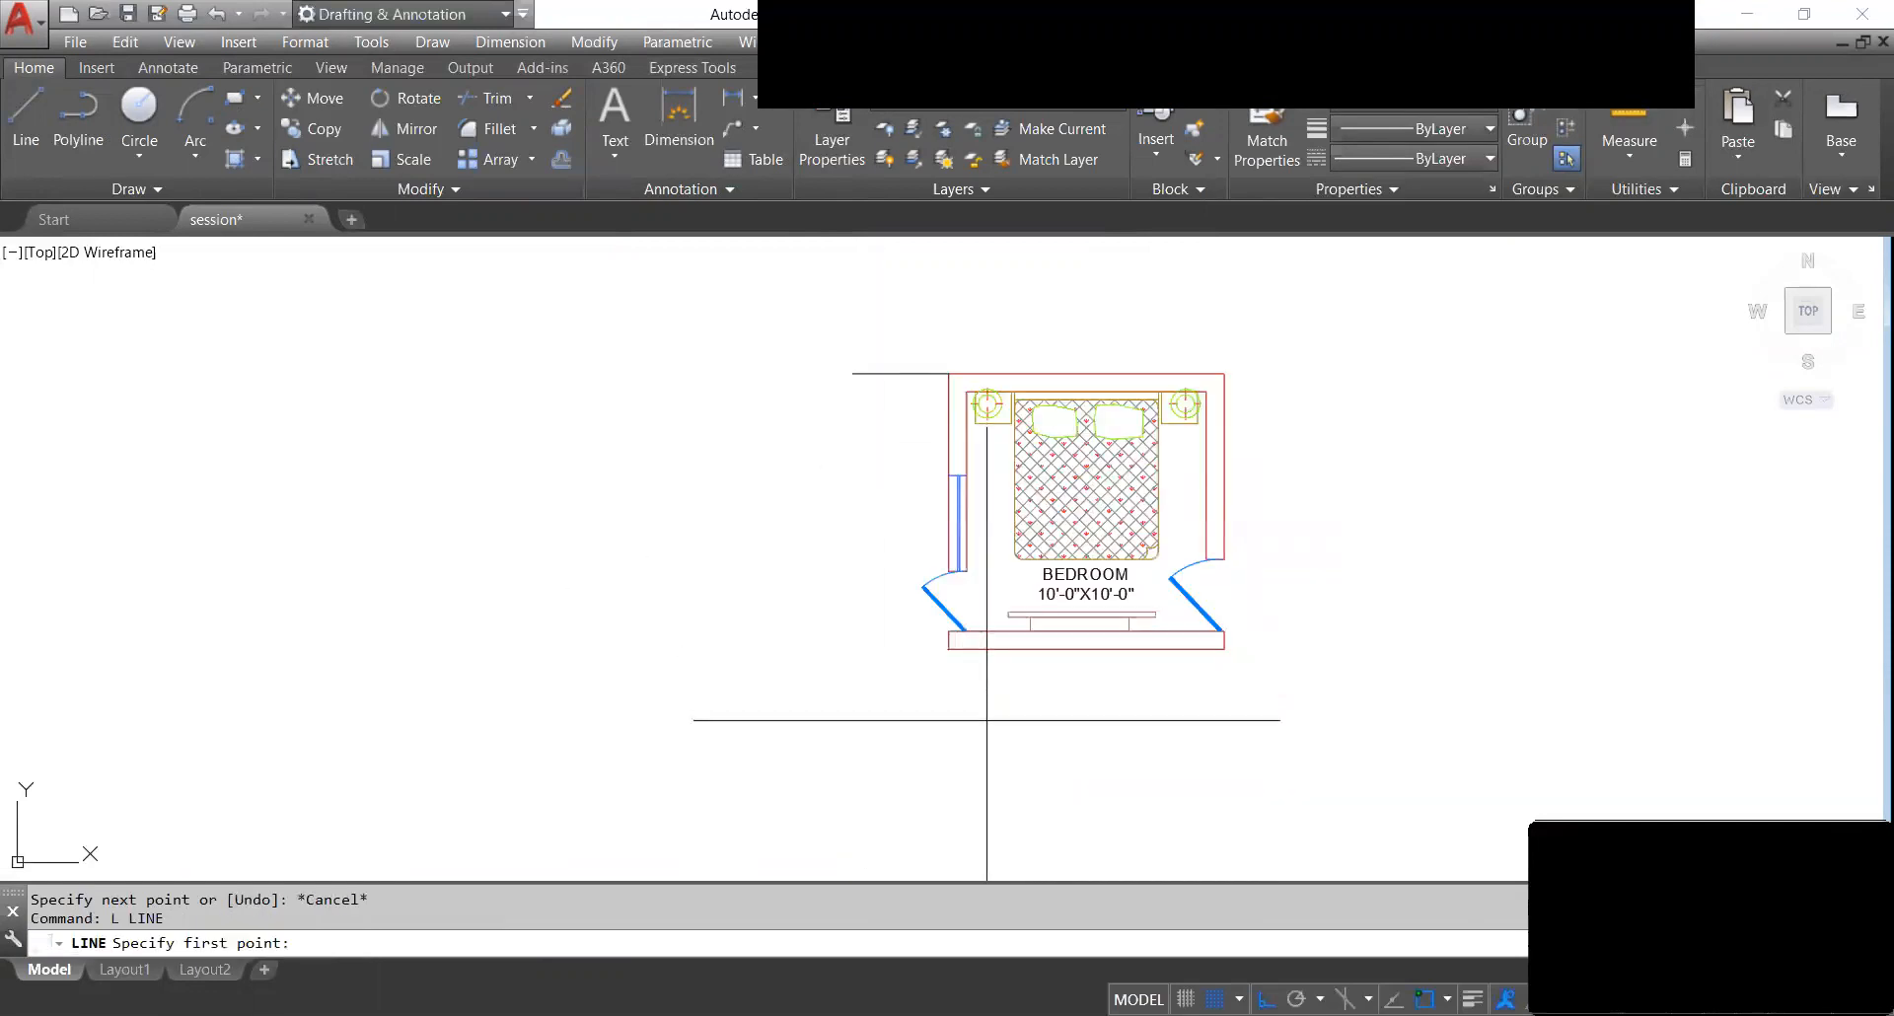
{"action": "left_click", "coordinate": [948, 650]}
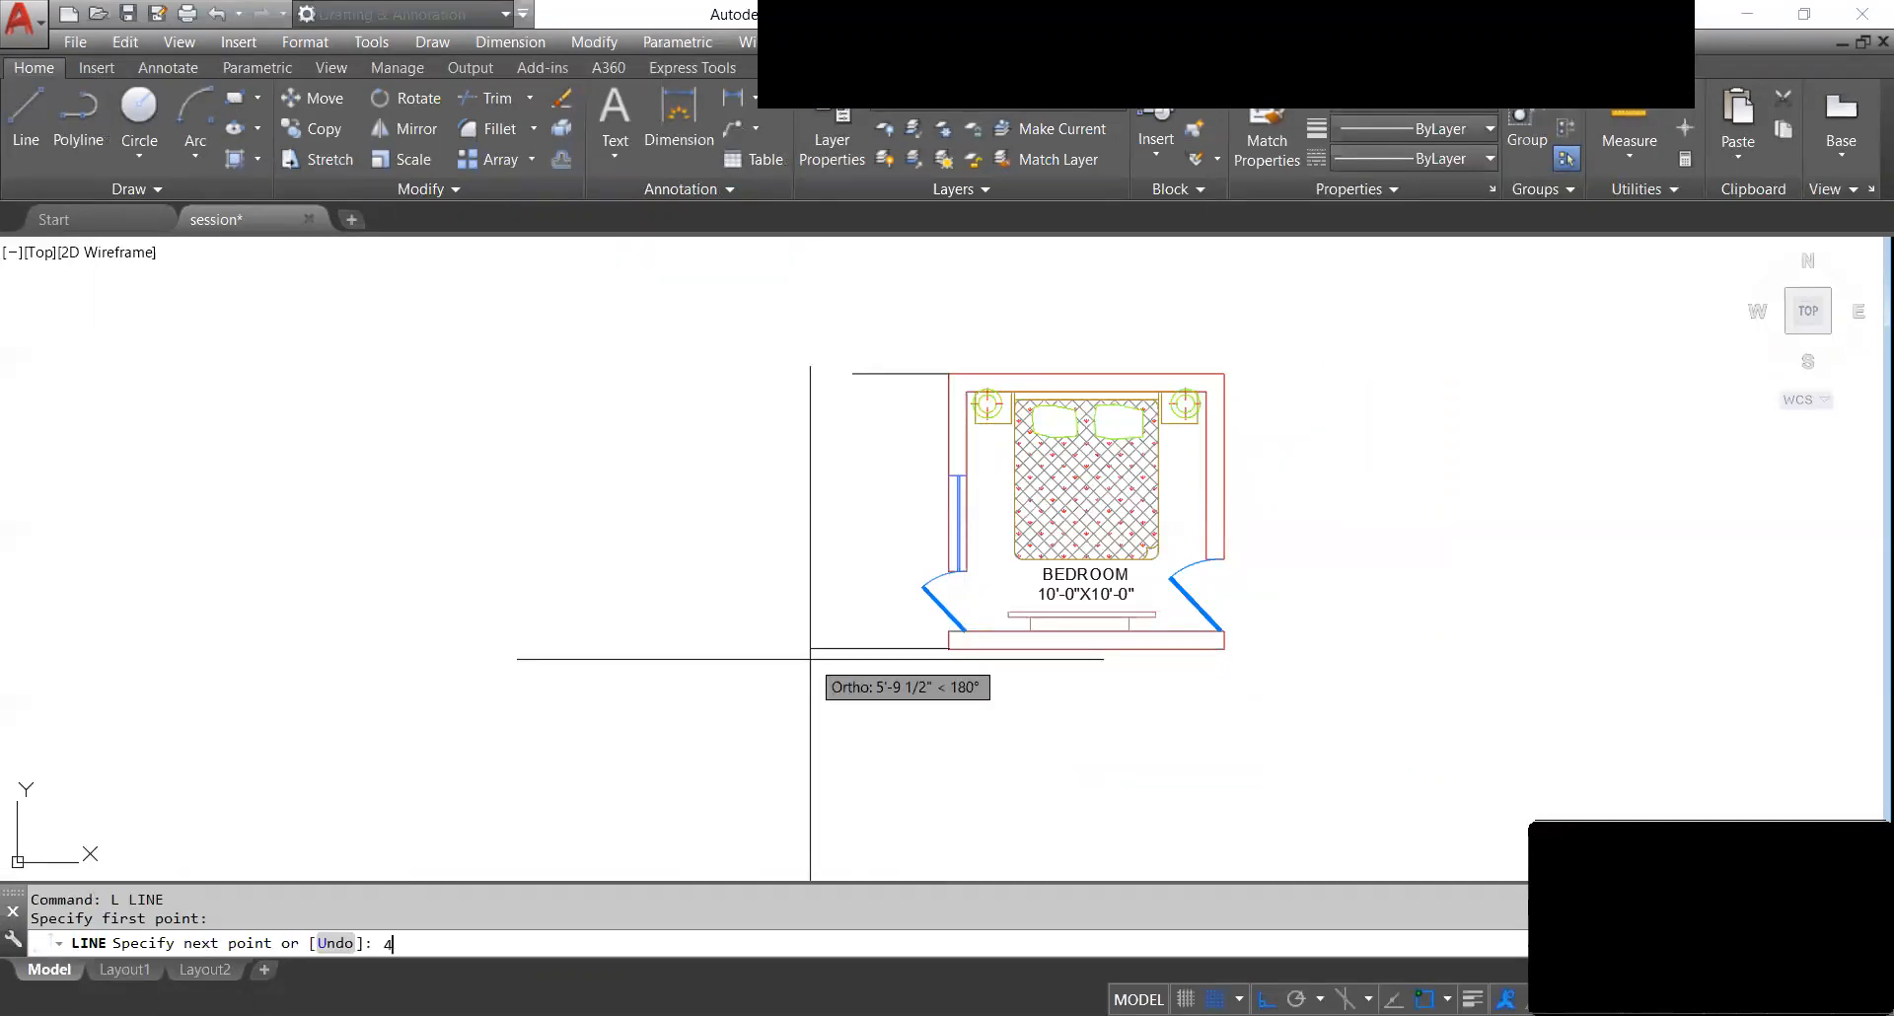
{"action": "middle_click_drag", "start_coordinate": [864, 497], "coordinate": [862, 510]}
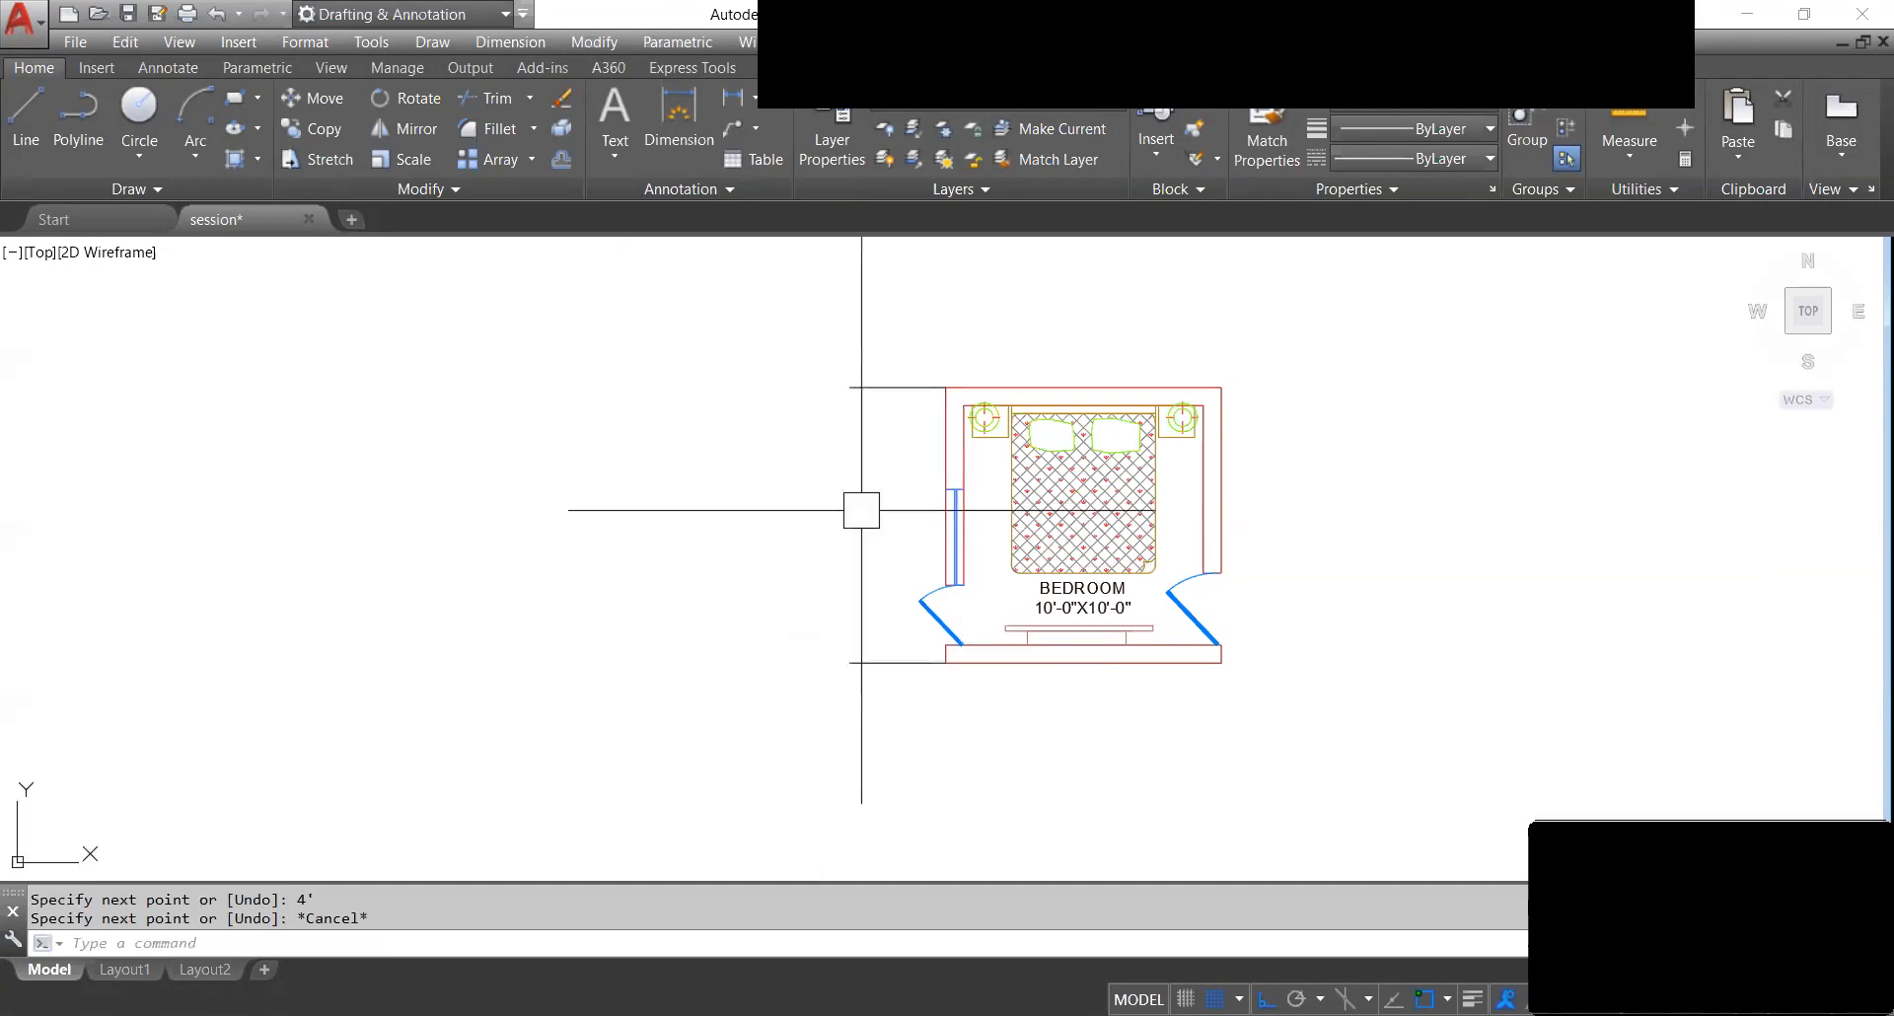
Draw a vertical line down from the upper line's free end, stopping short of the lower line.
{"action": "type", "text": "l"}
{"action": "key", "text": "Return"}
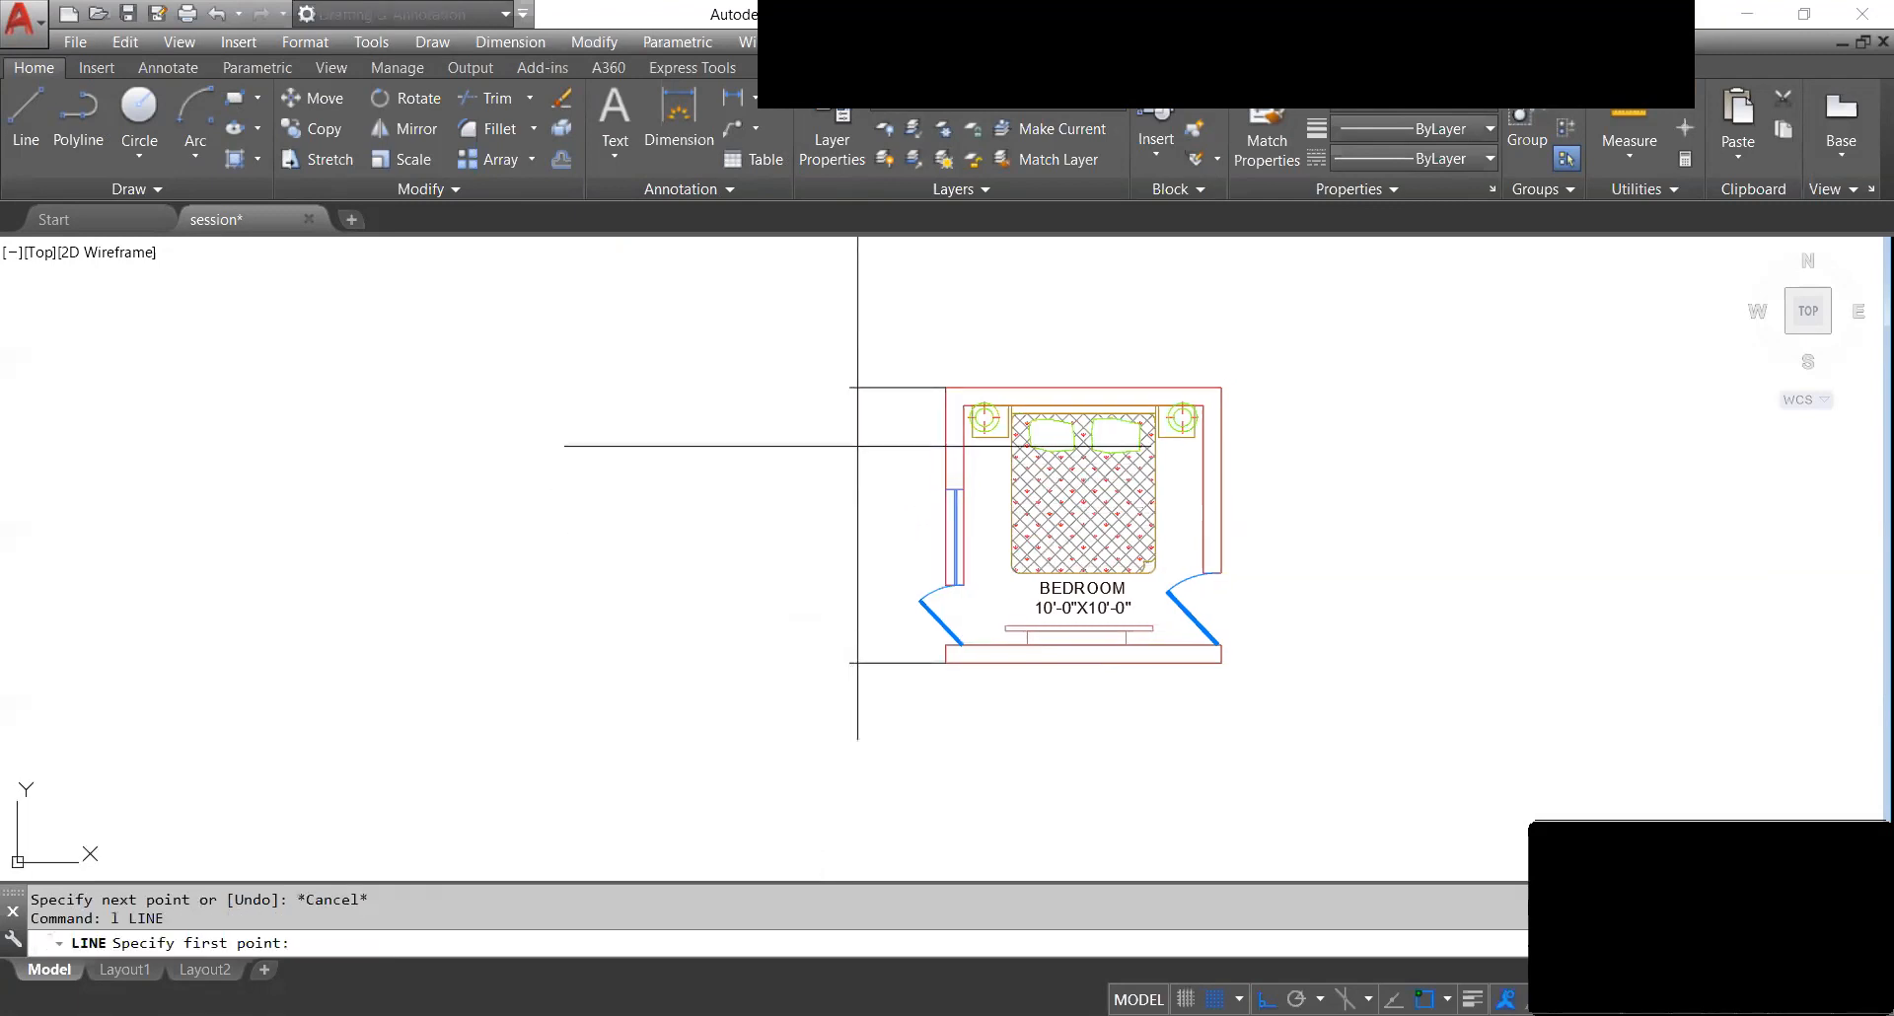
{"action": "left_click", "coordinate": [851, 387]}
{"action": "left_click", "coordinate": [847, 592]}
{"action": "key", "text": "Escape"}
{"action": "middle_click_drag", "start_coordinate": [857, 620], "coordinate": [834, 614]}
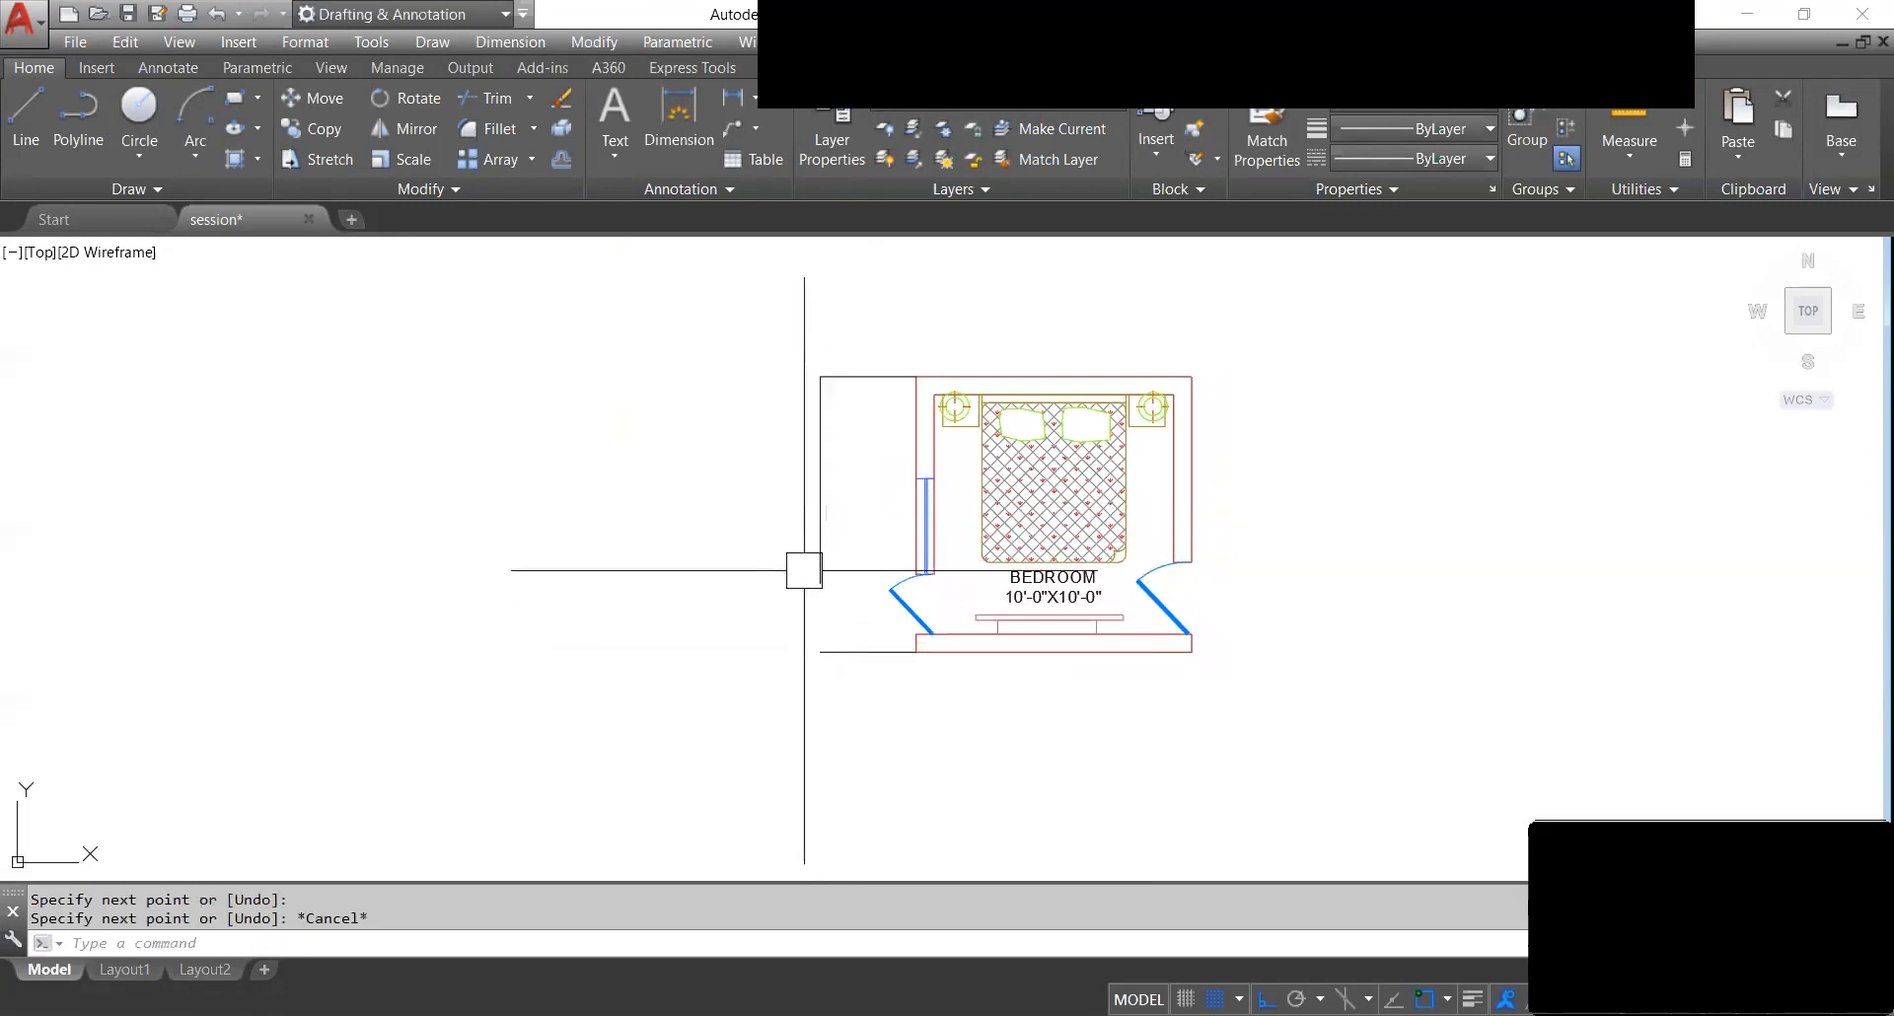
Fillet the vertical line and the lower horizontal line outside the window wall with a 3' radius.
{"action": "middle_click_drag", "start_coordinate": [811, 581], "coordinate": [790, 583]}
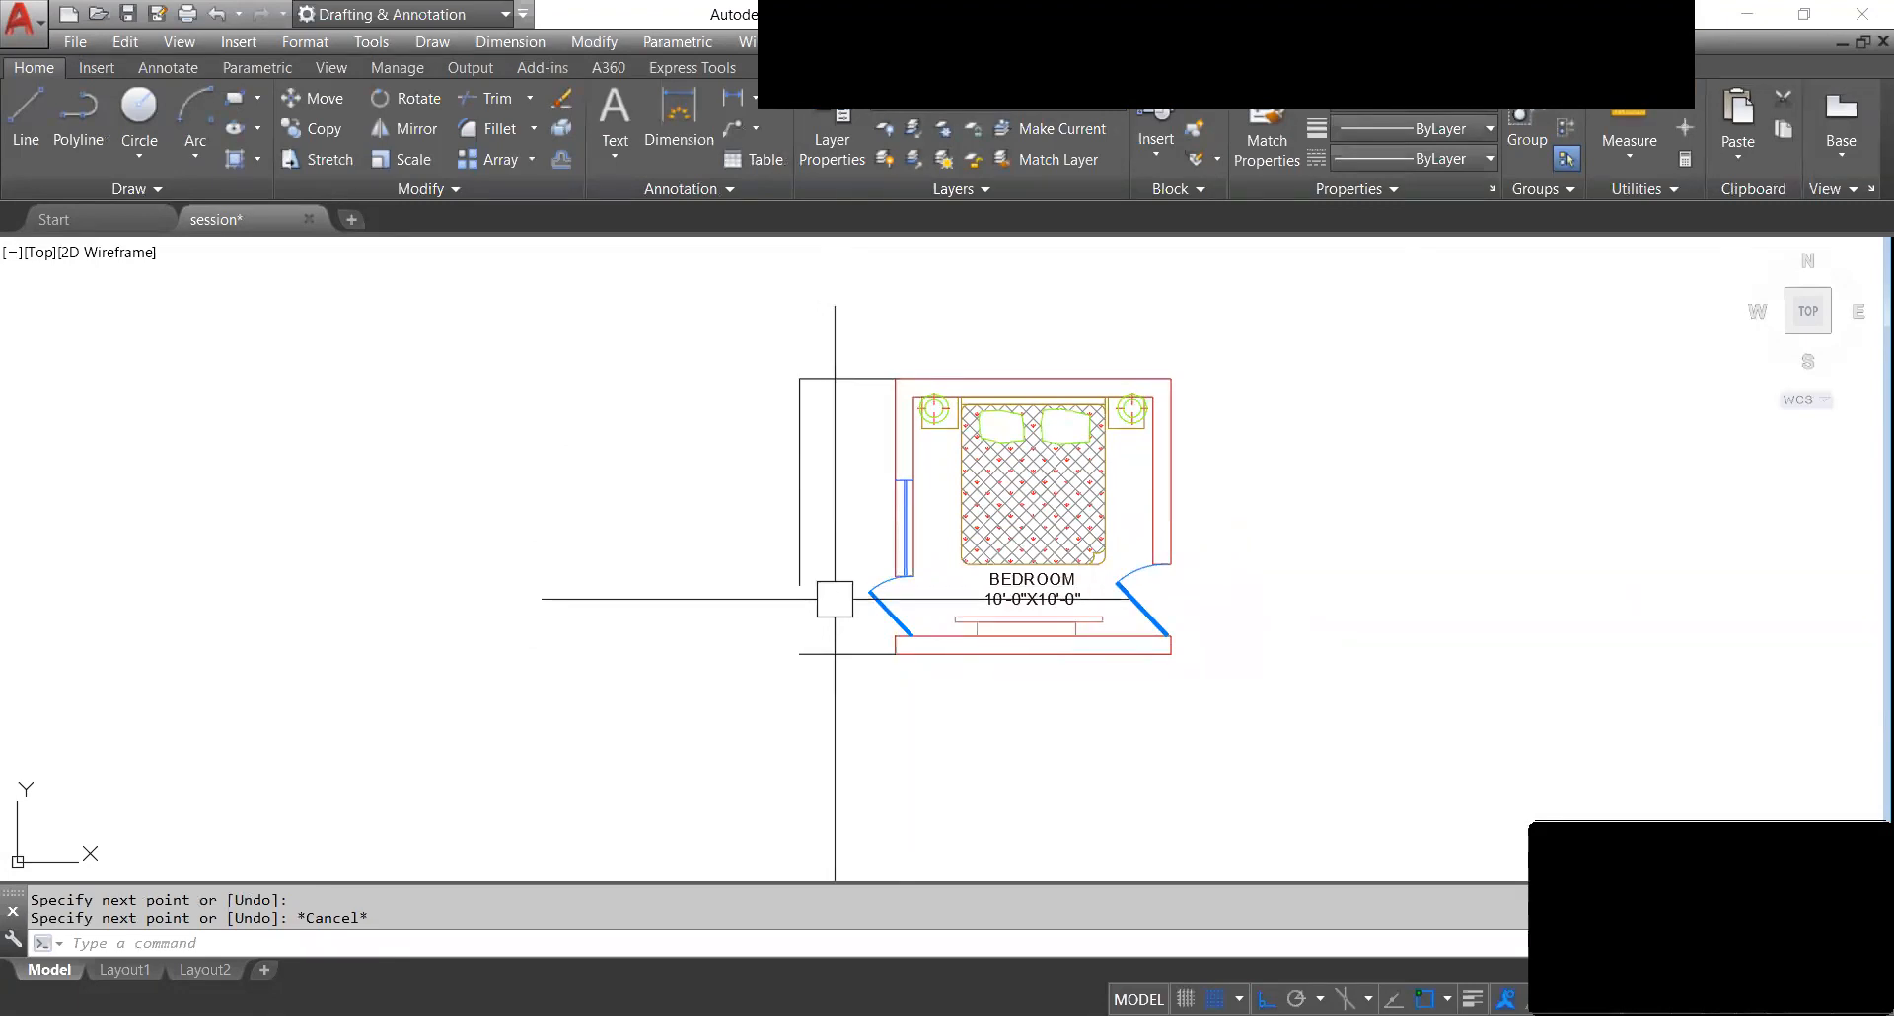
{"action": "middle_click_drag", "start_coordinate": [825, 621], "coordinate": [814, 634]}
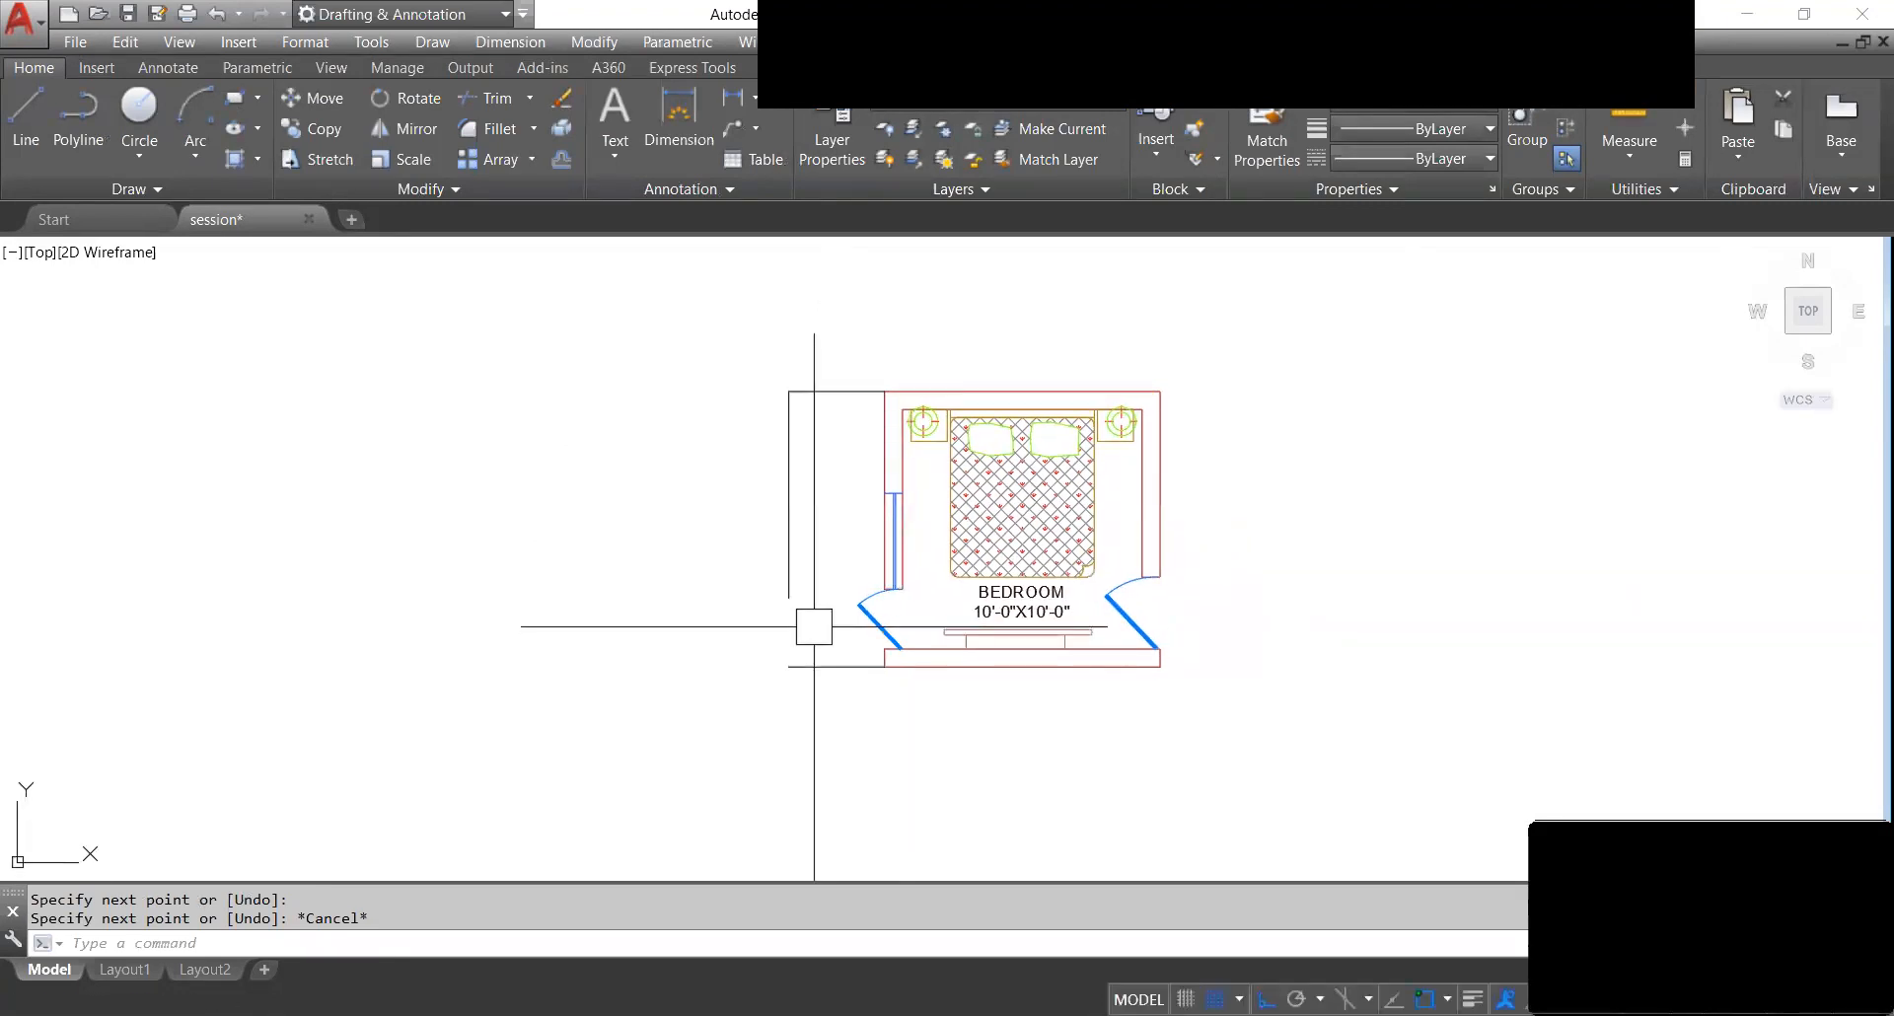
{"action": "key", "text": "Return"}
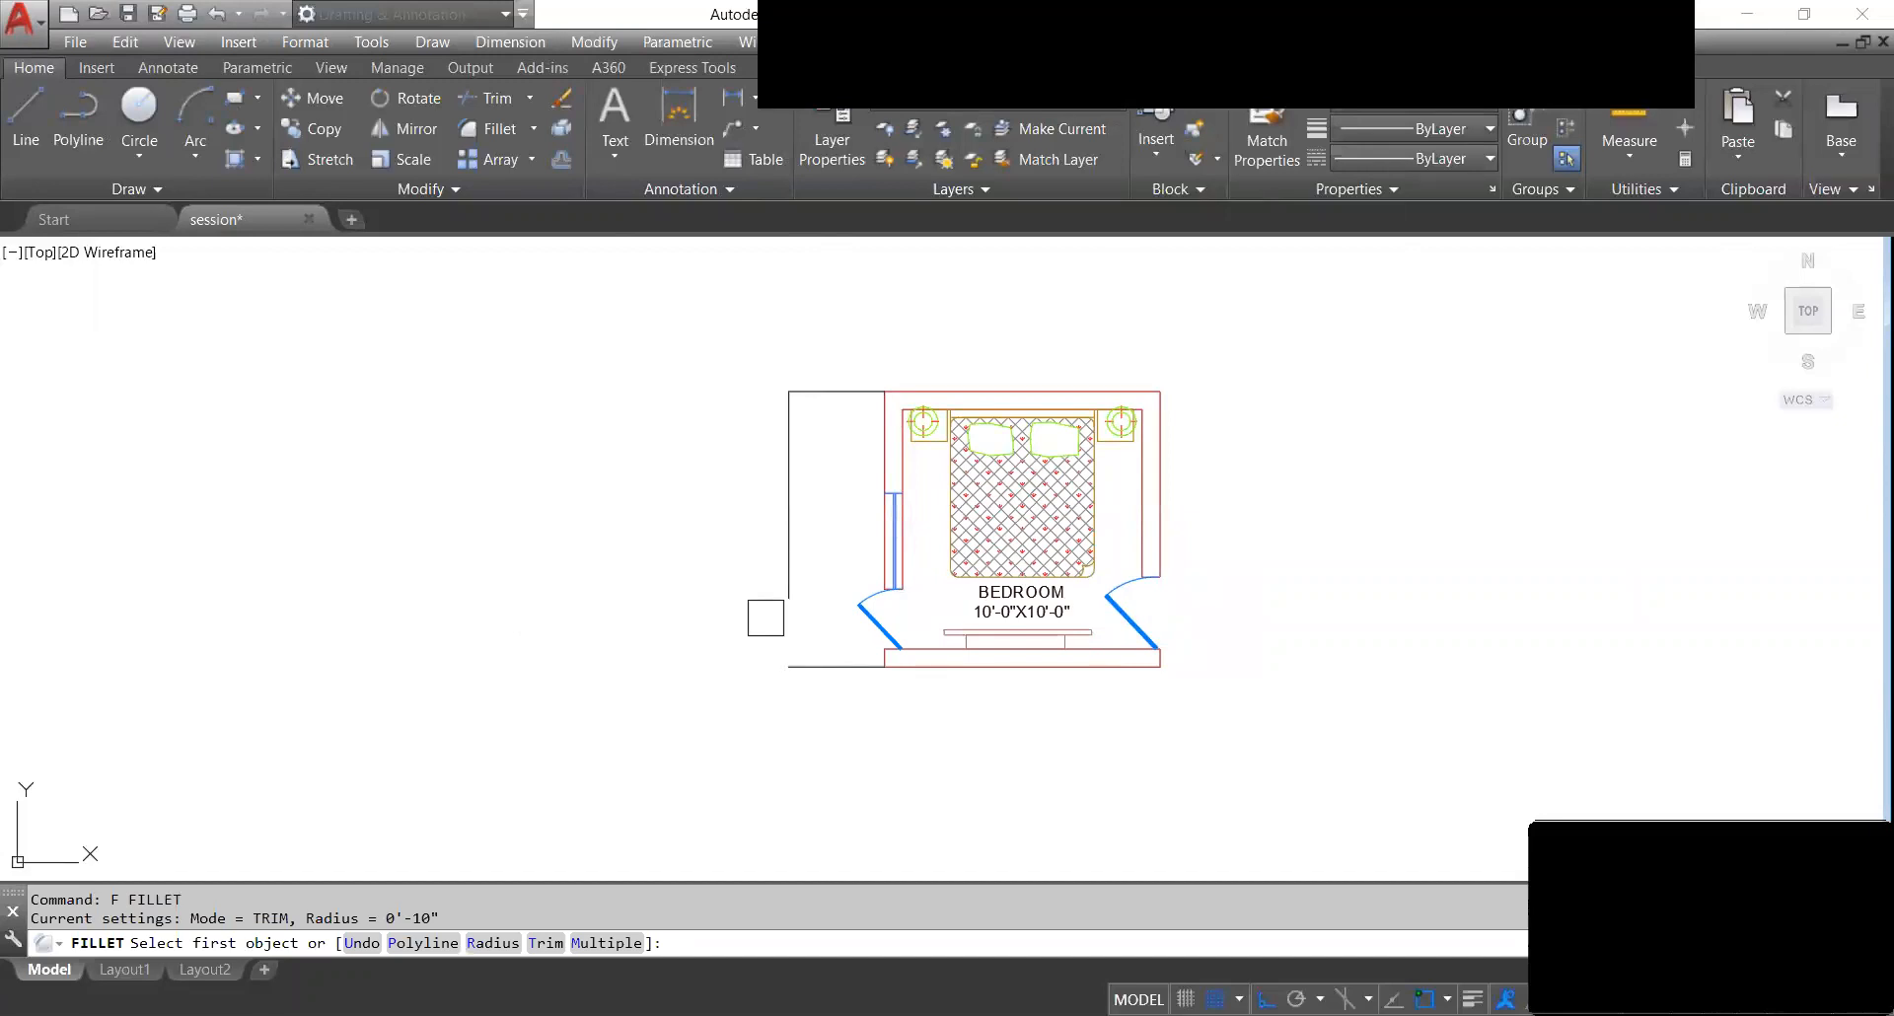
{"action": "left_click", "coordinate": [787, 577]}
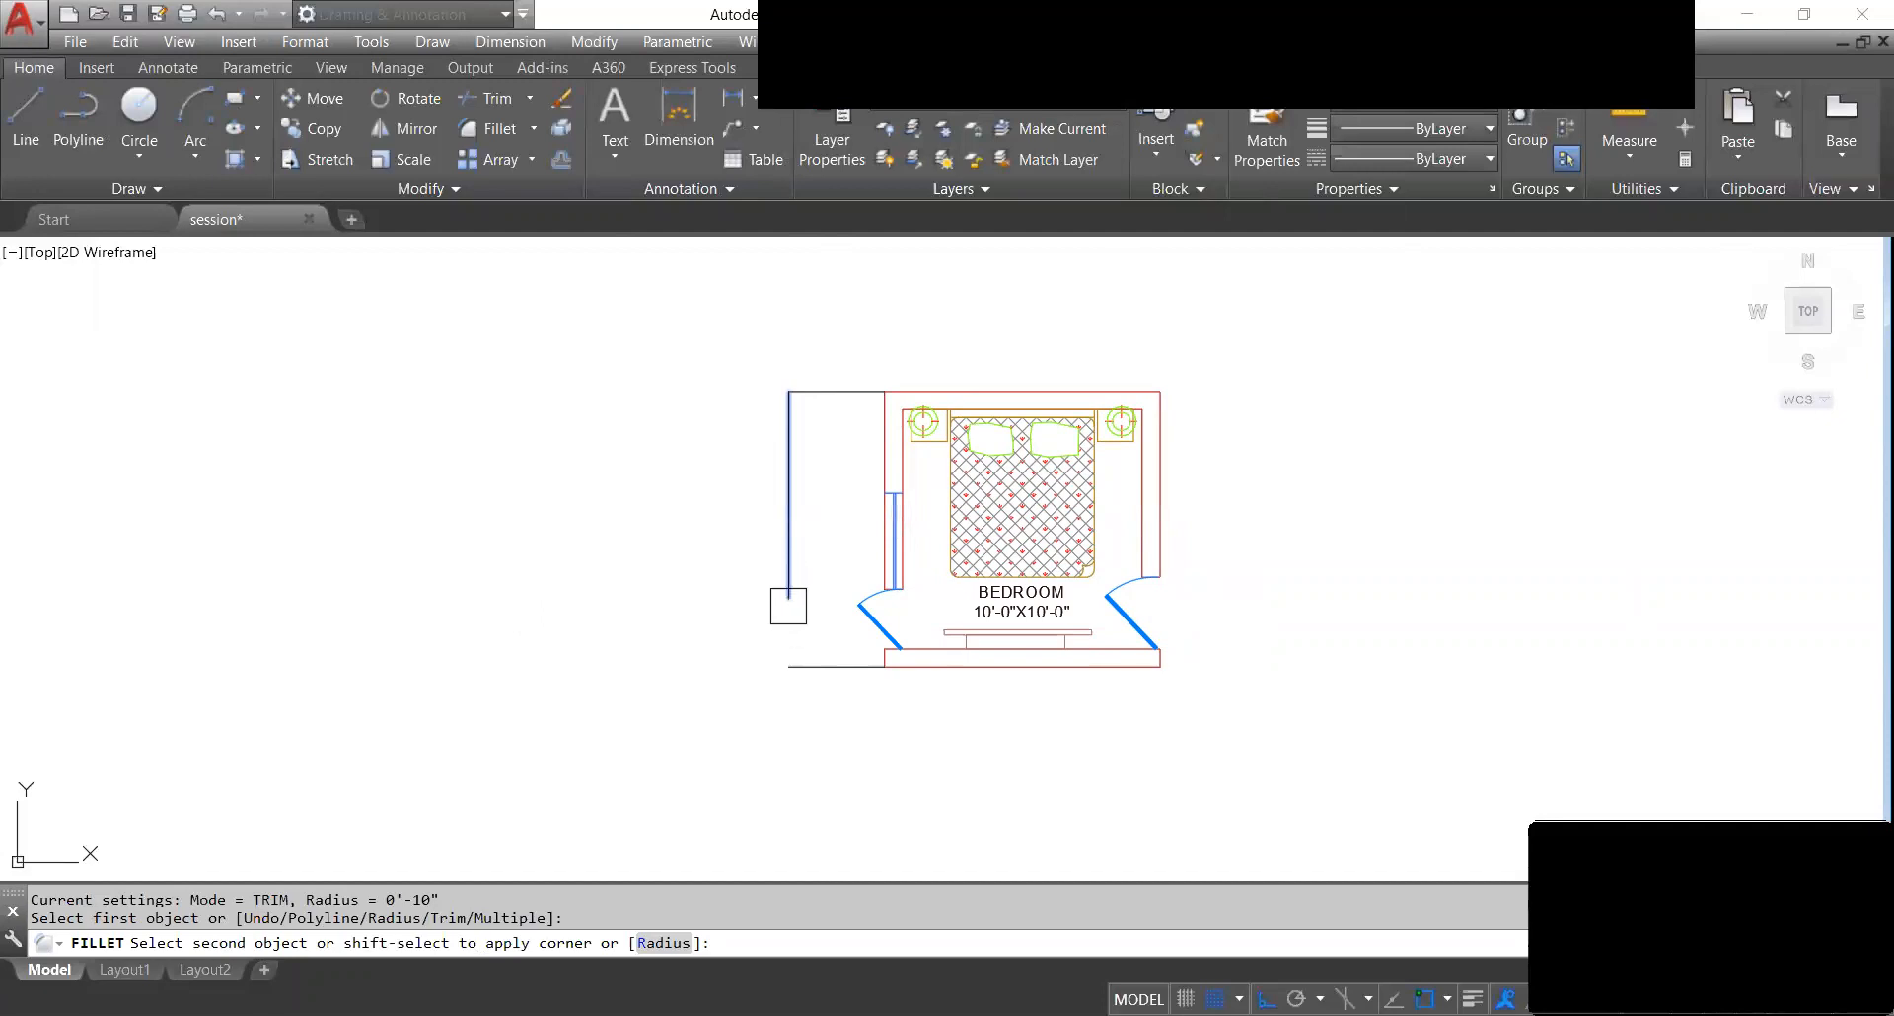
{"action": "key", "text": "Return"}
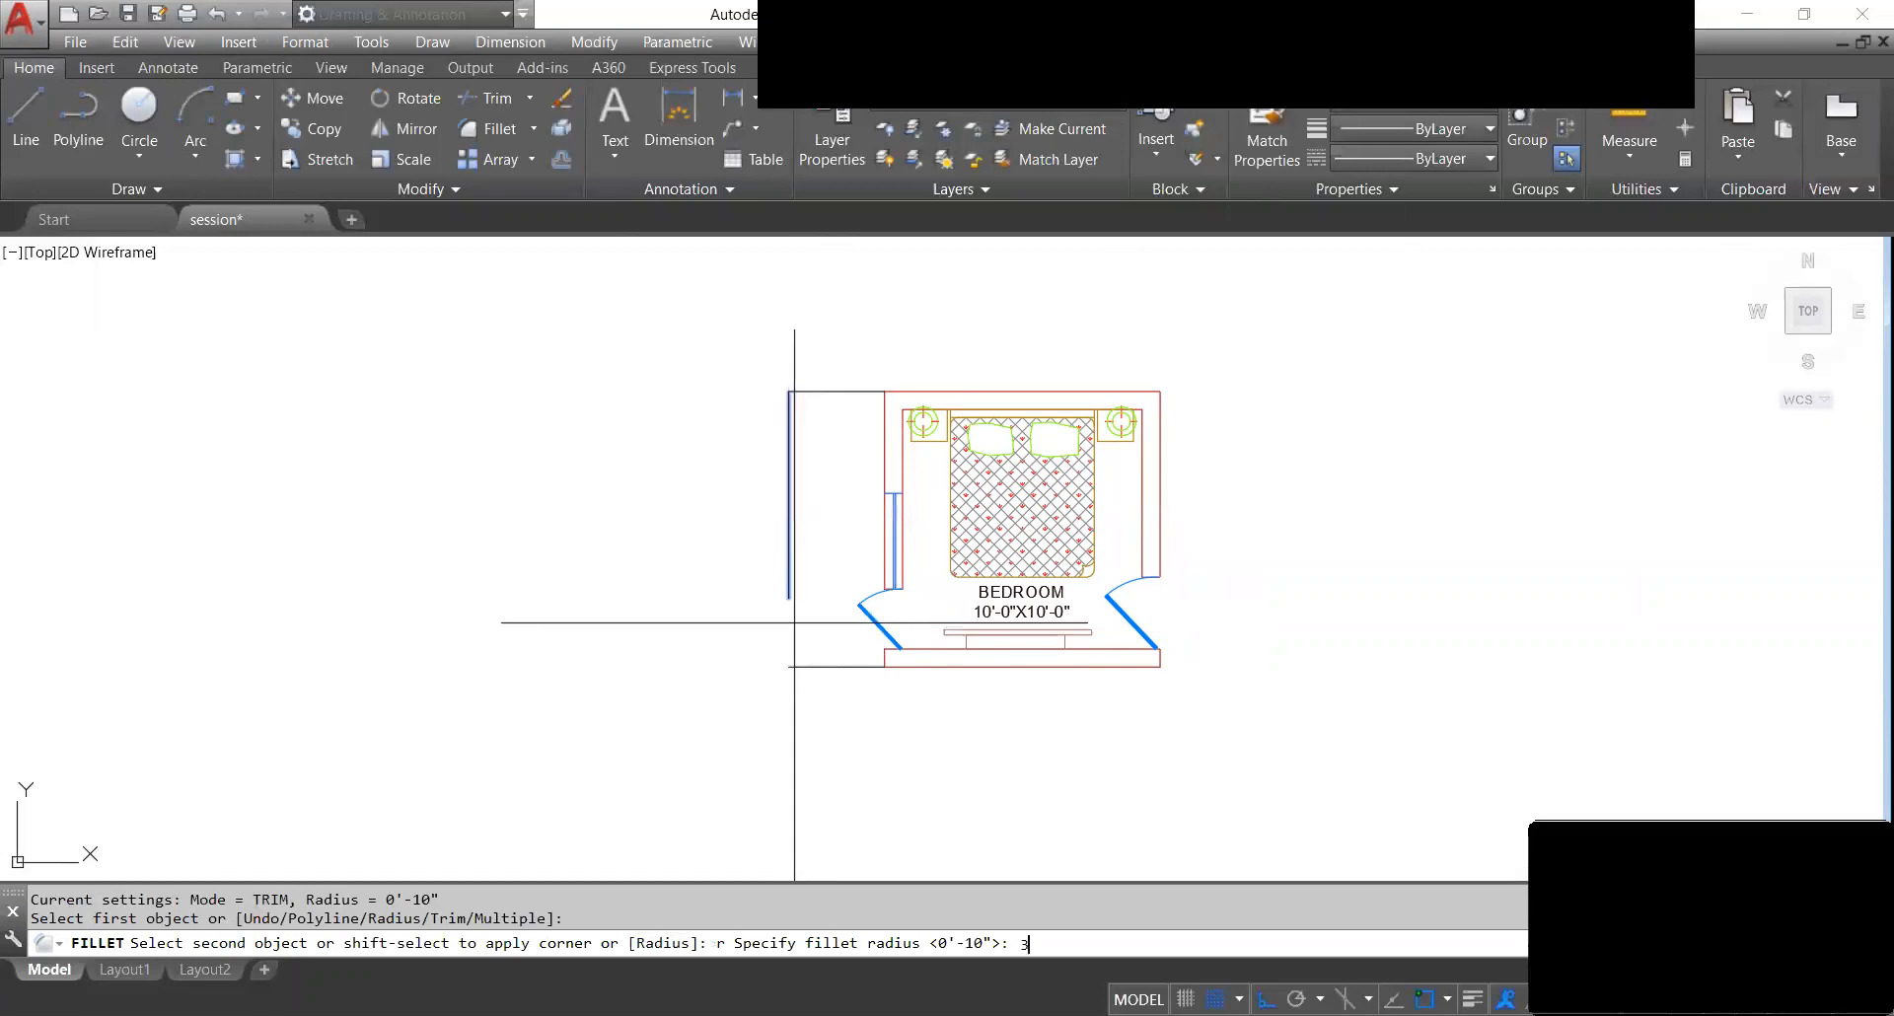
{"action": "key", "text": "Return"}
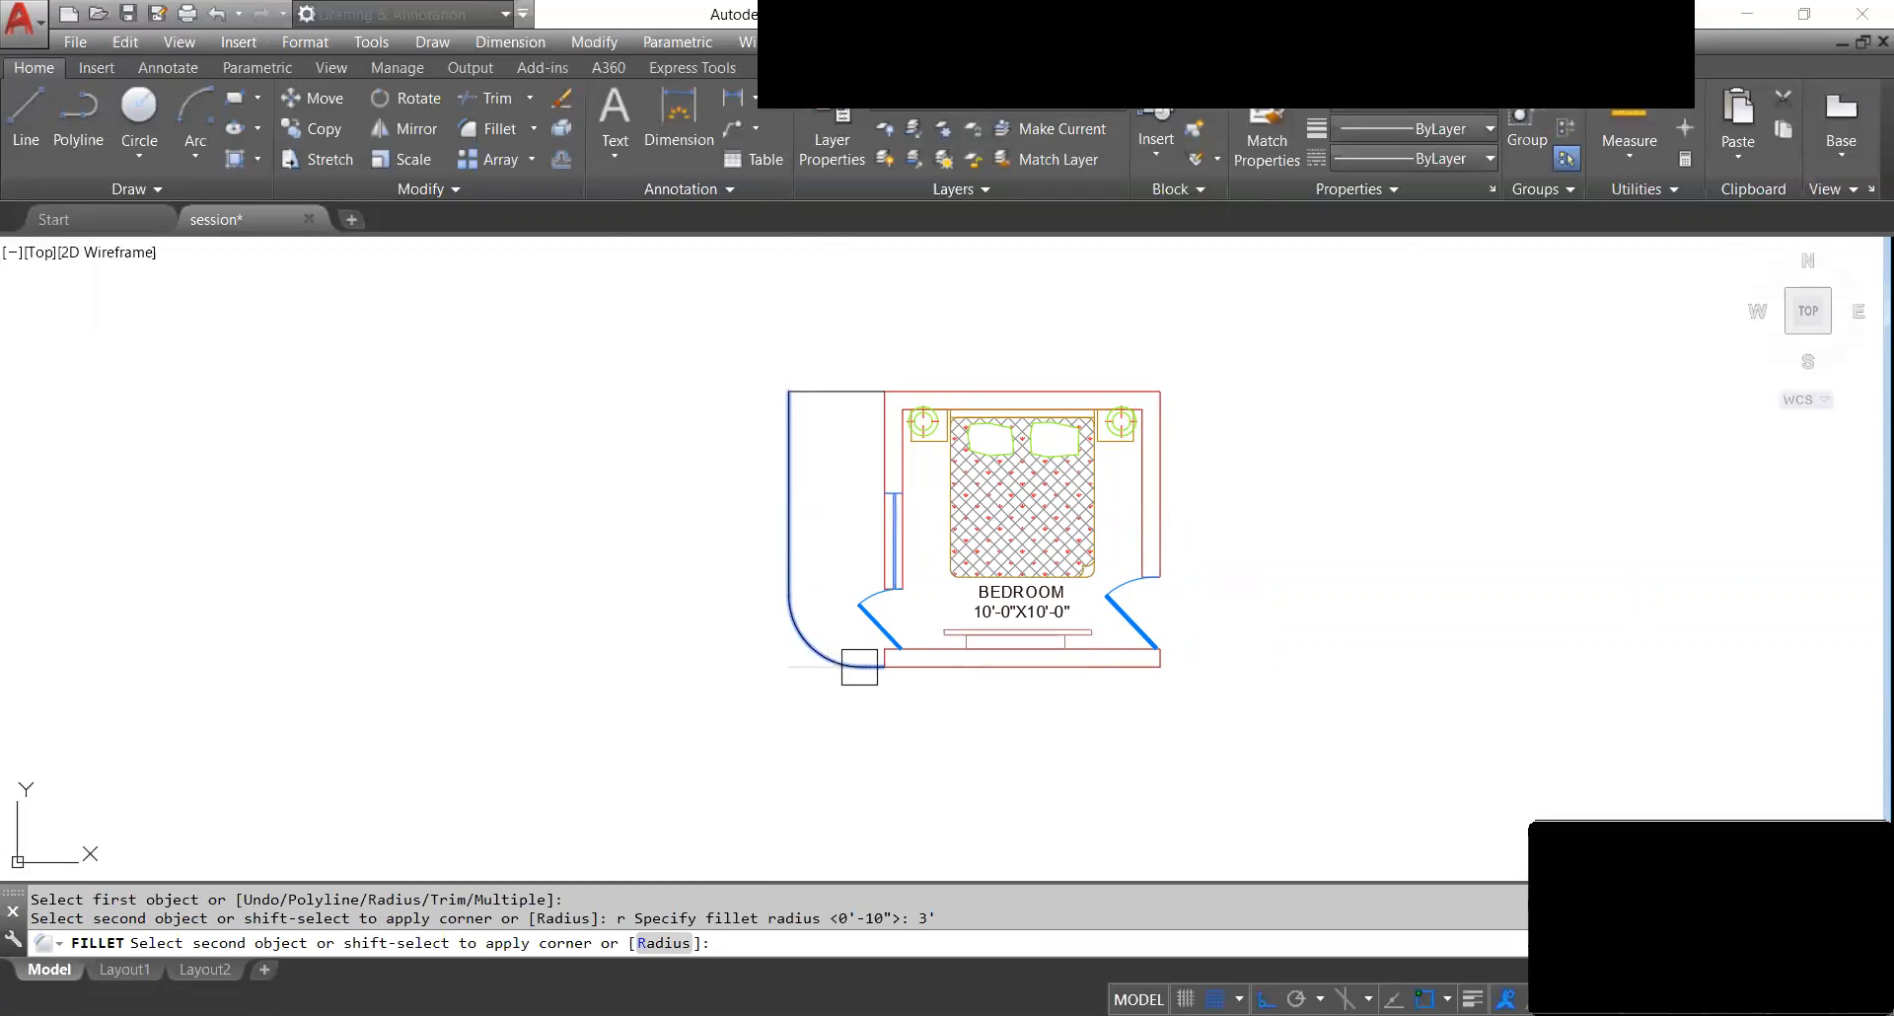
{"action": "left_click", "coordinate": [860, 667]}
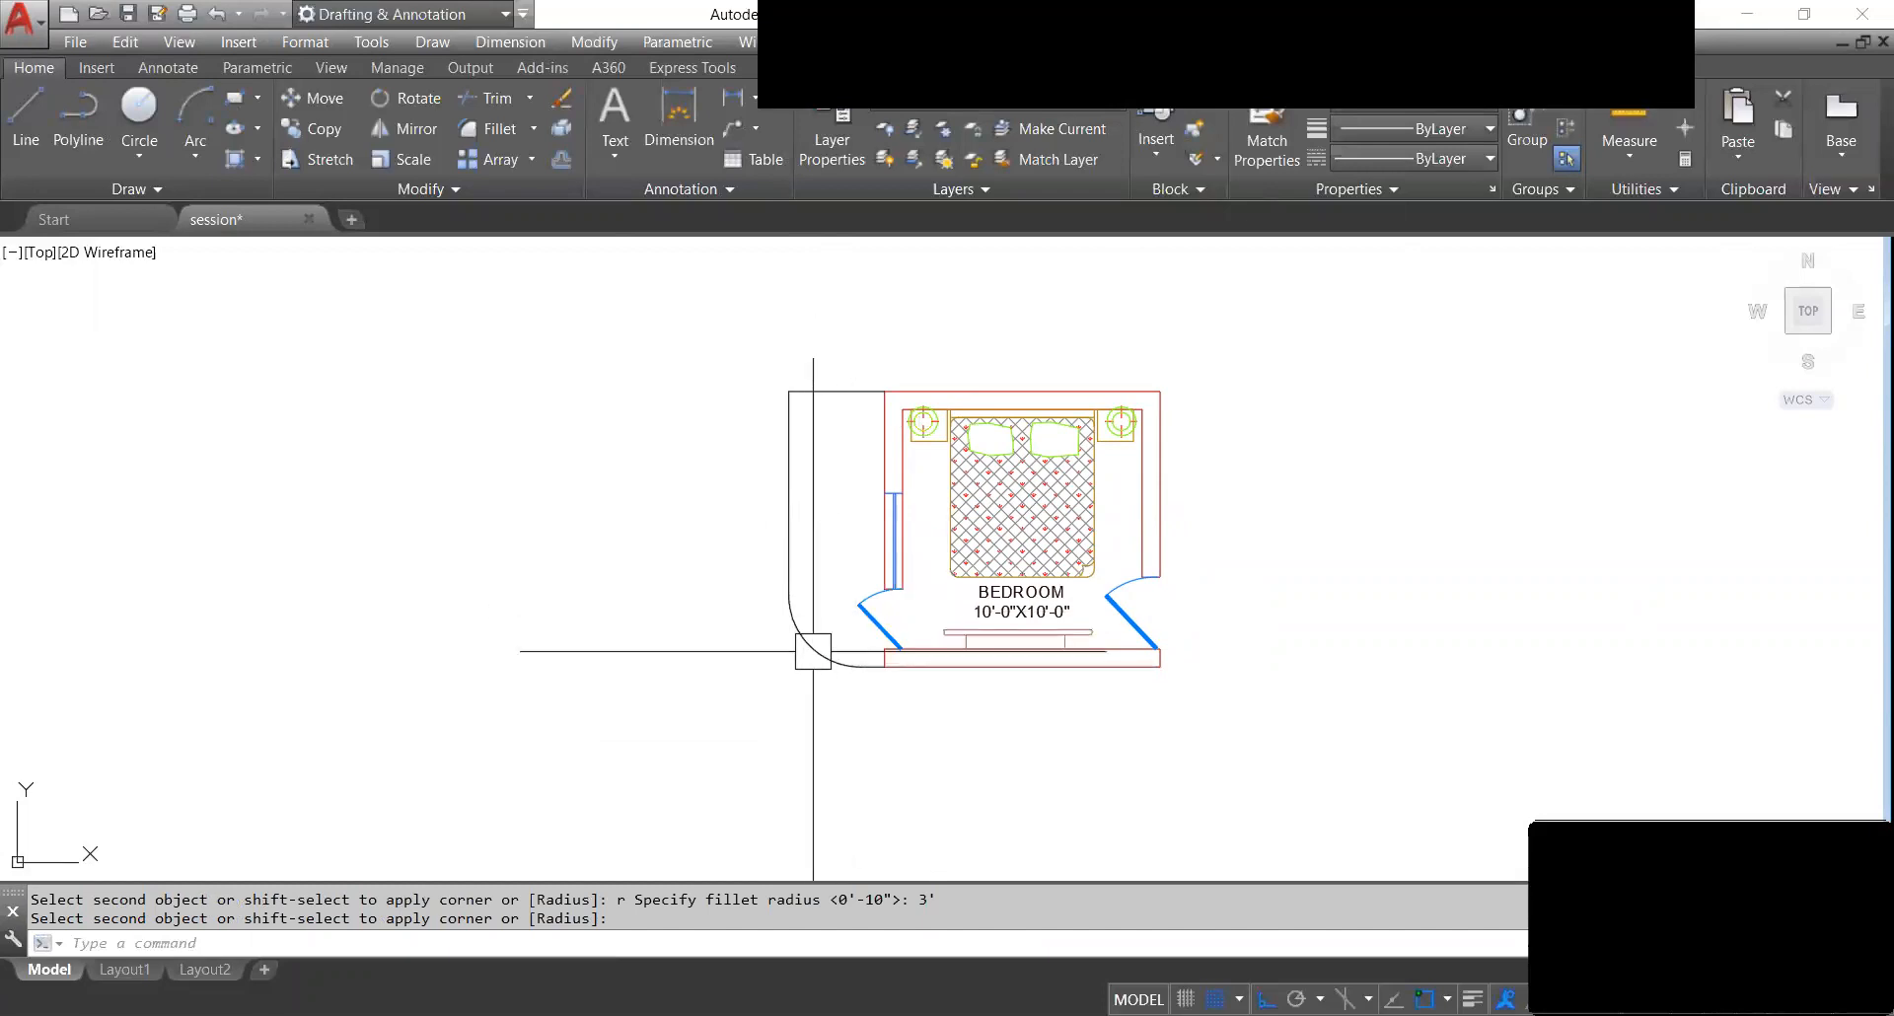
Fillet the vertical line and the upper horizontal line outside the window wall with a 3' radius.
{"action": "middle_click_drag", "start_coordinate": [831, 563], "coordinate": [814, 646]}
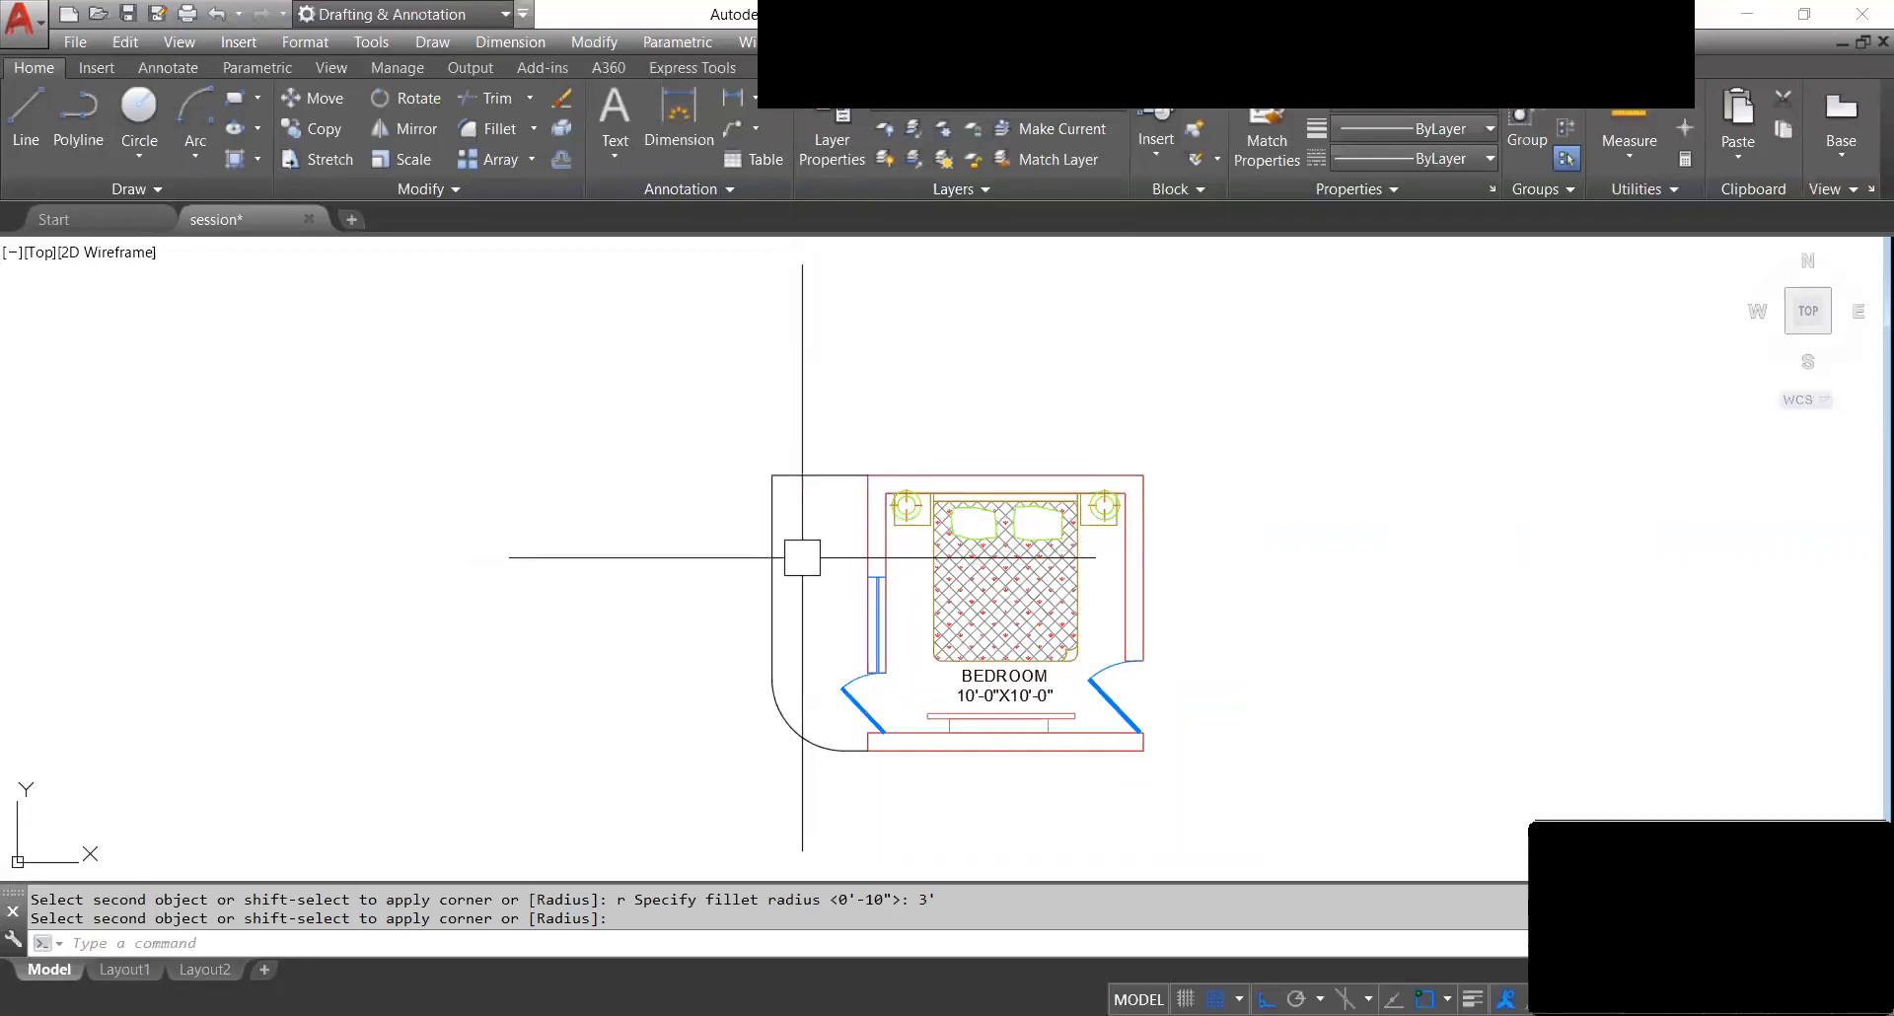
{"action": "key", "text": "Return"}
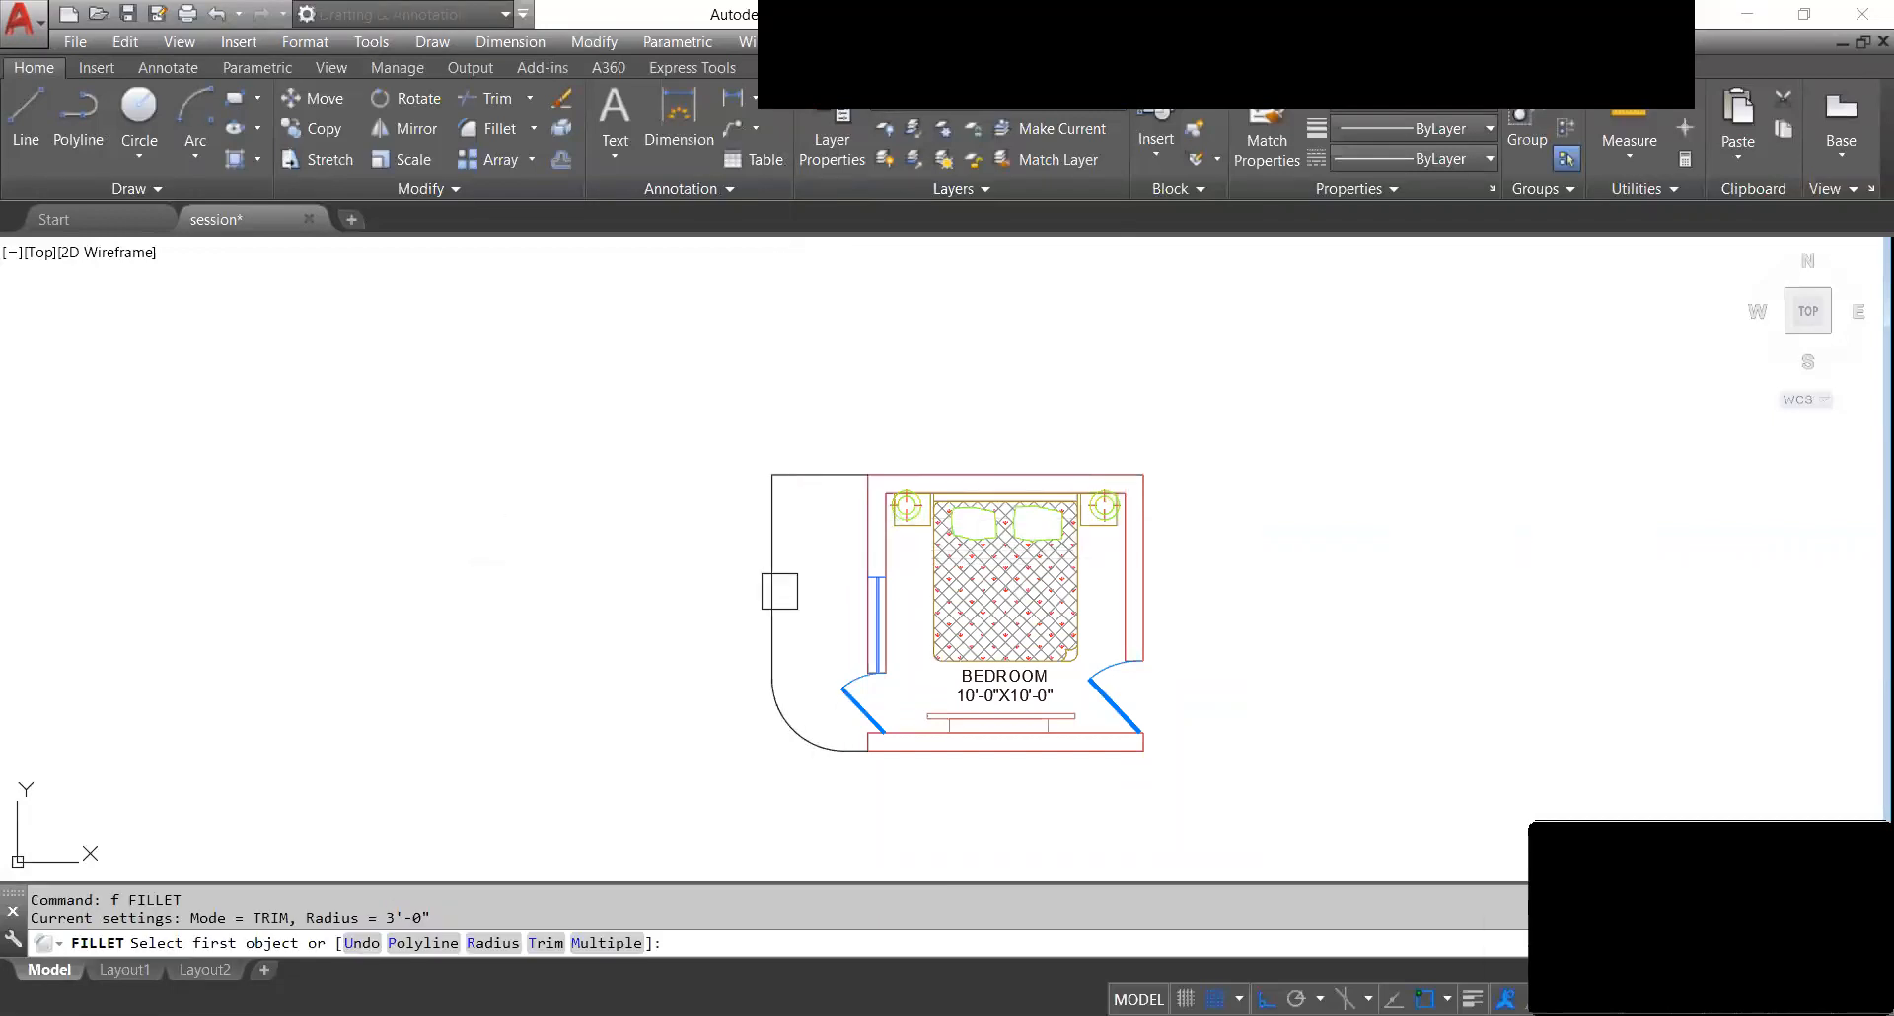
{"action": "left_click", "coordinate": [774, 545]}
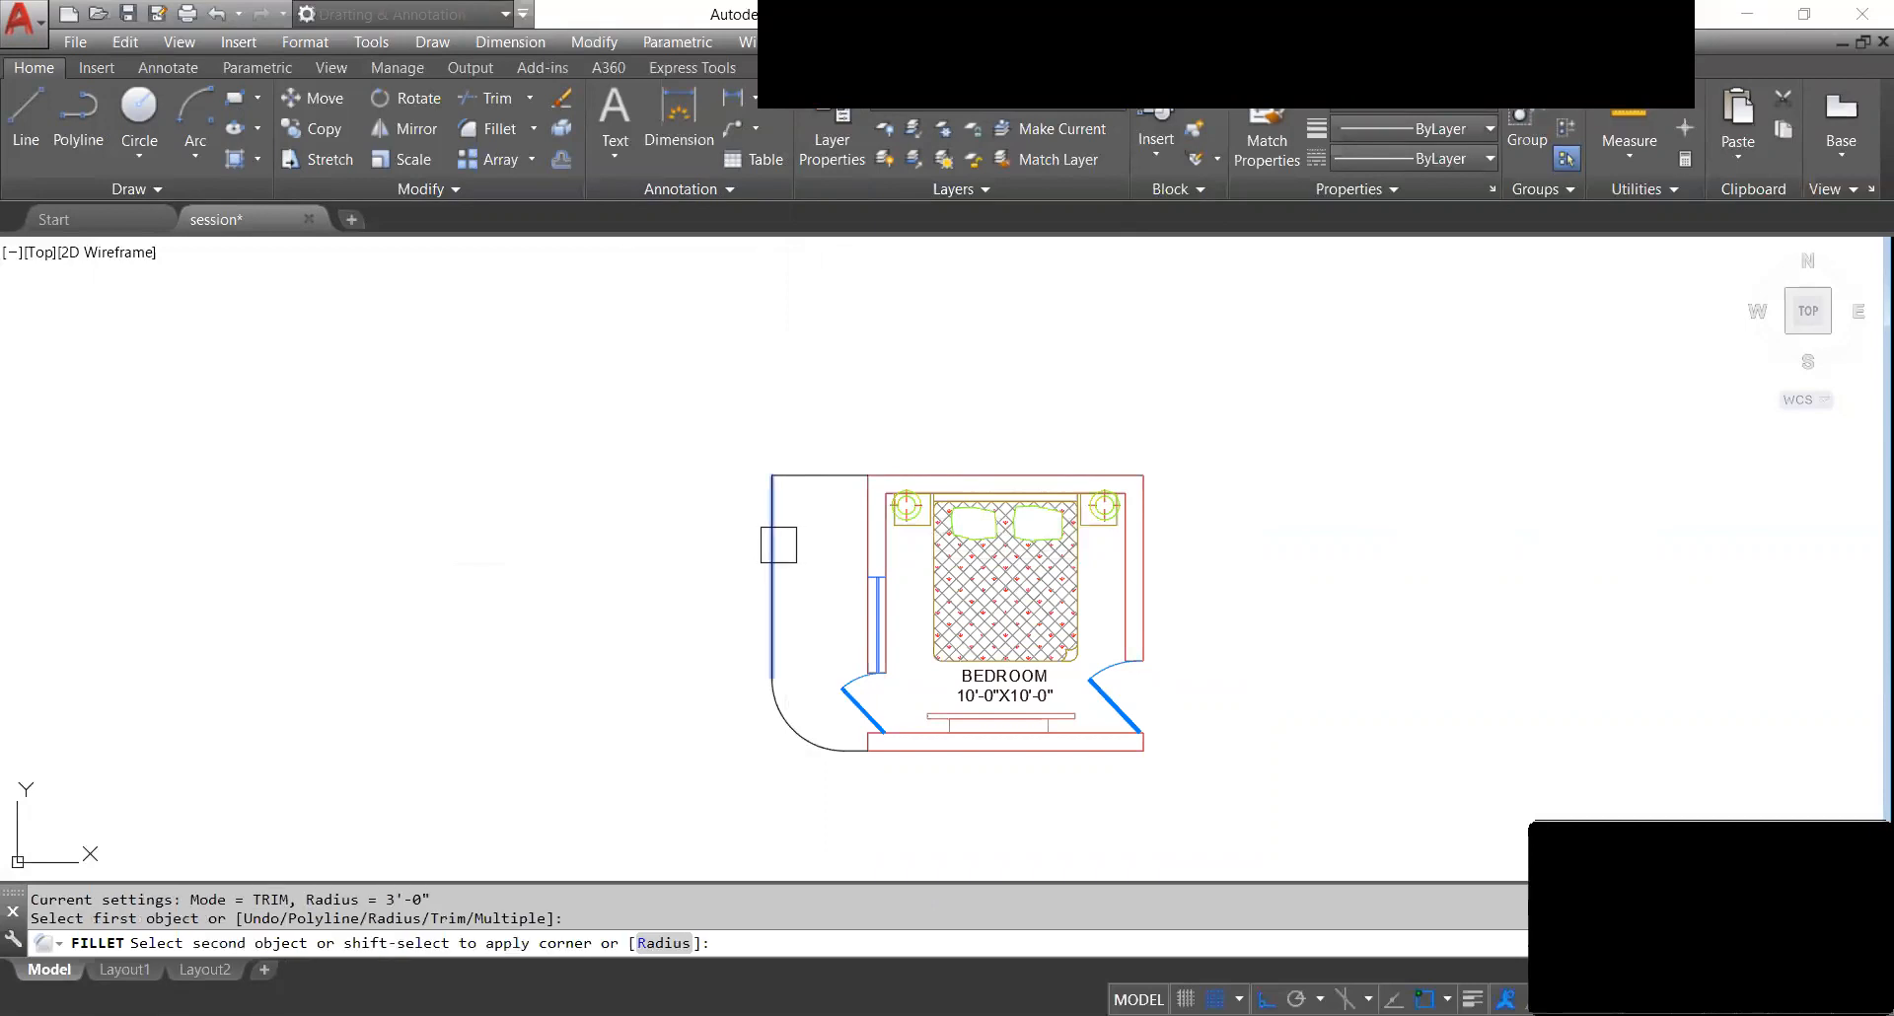
{"action": "key", "text": "Return"}
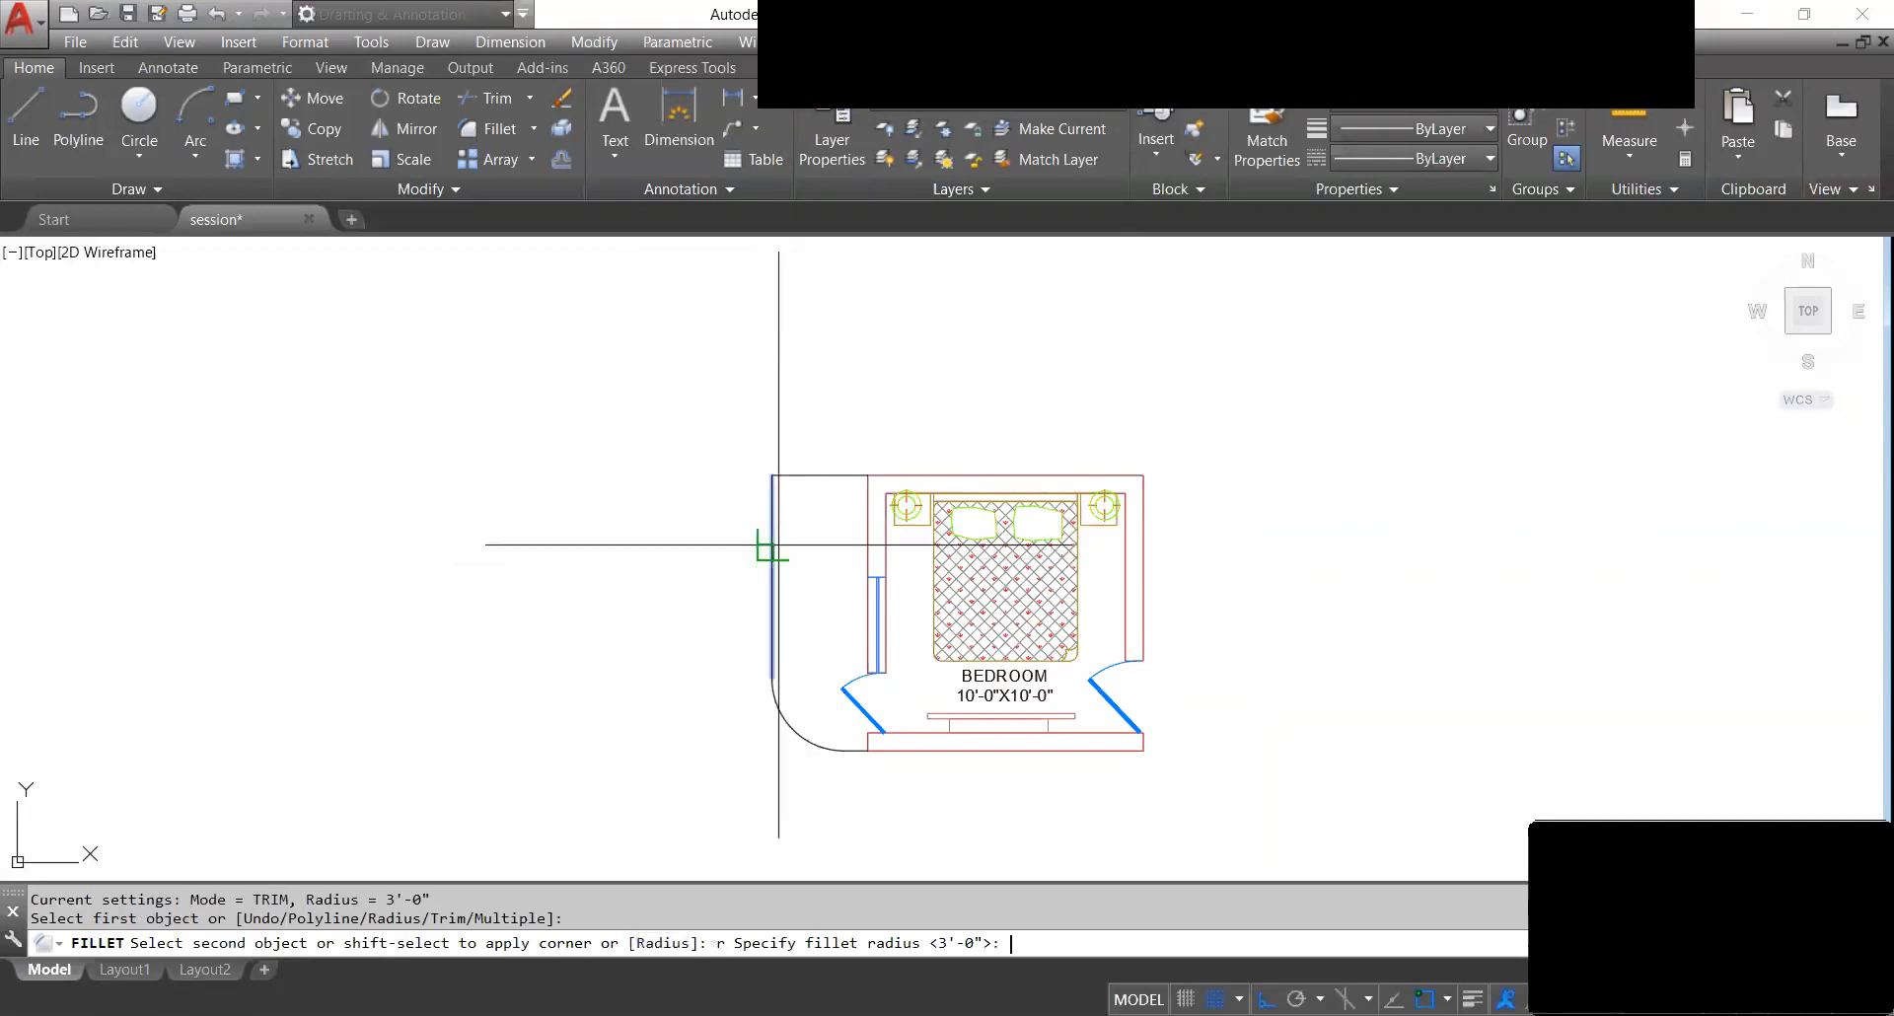
{"action": "type", "text": "3"}
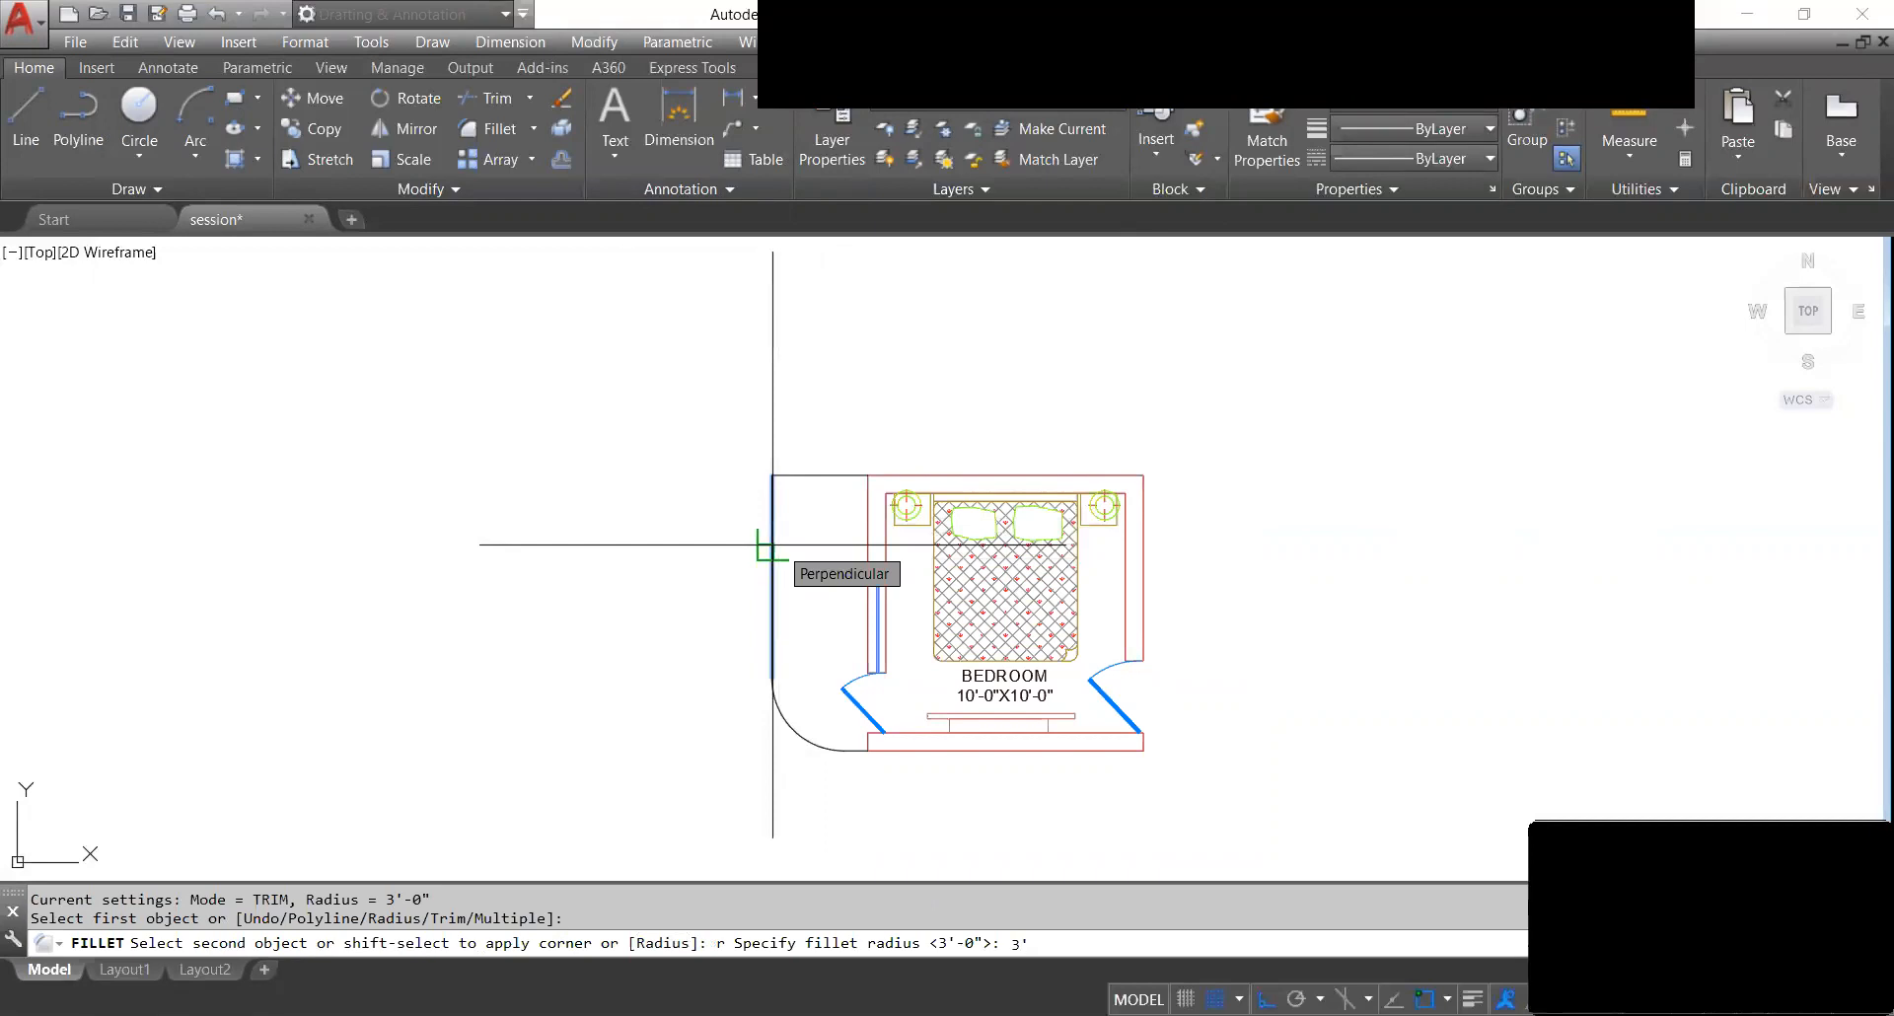
{"action": "type", "text": "'"}
{"action": "key", "text": "Return"}
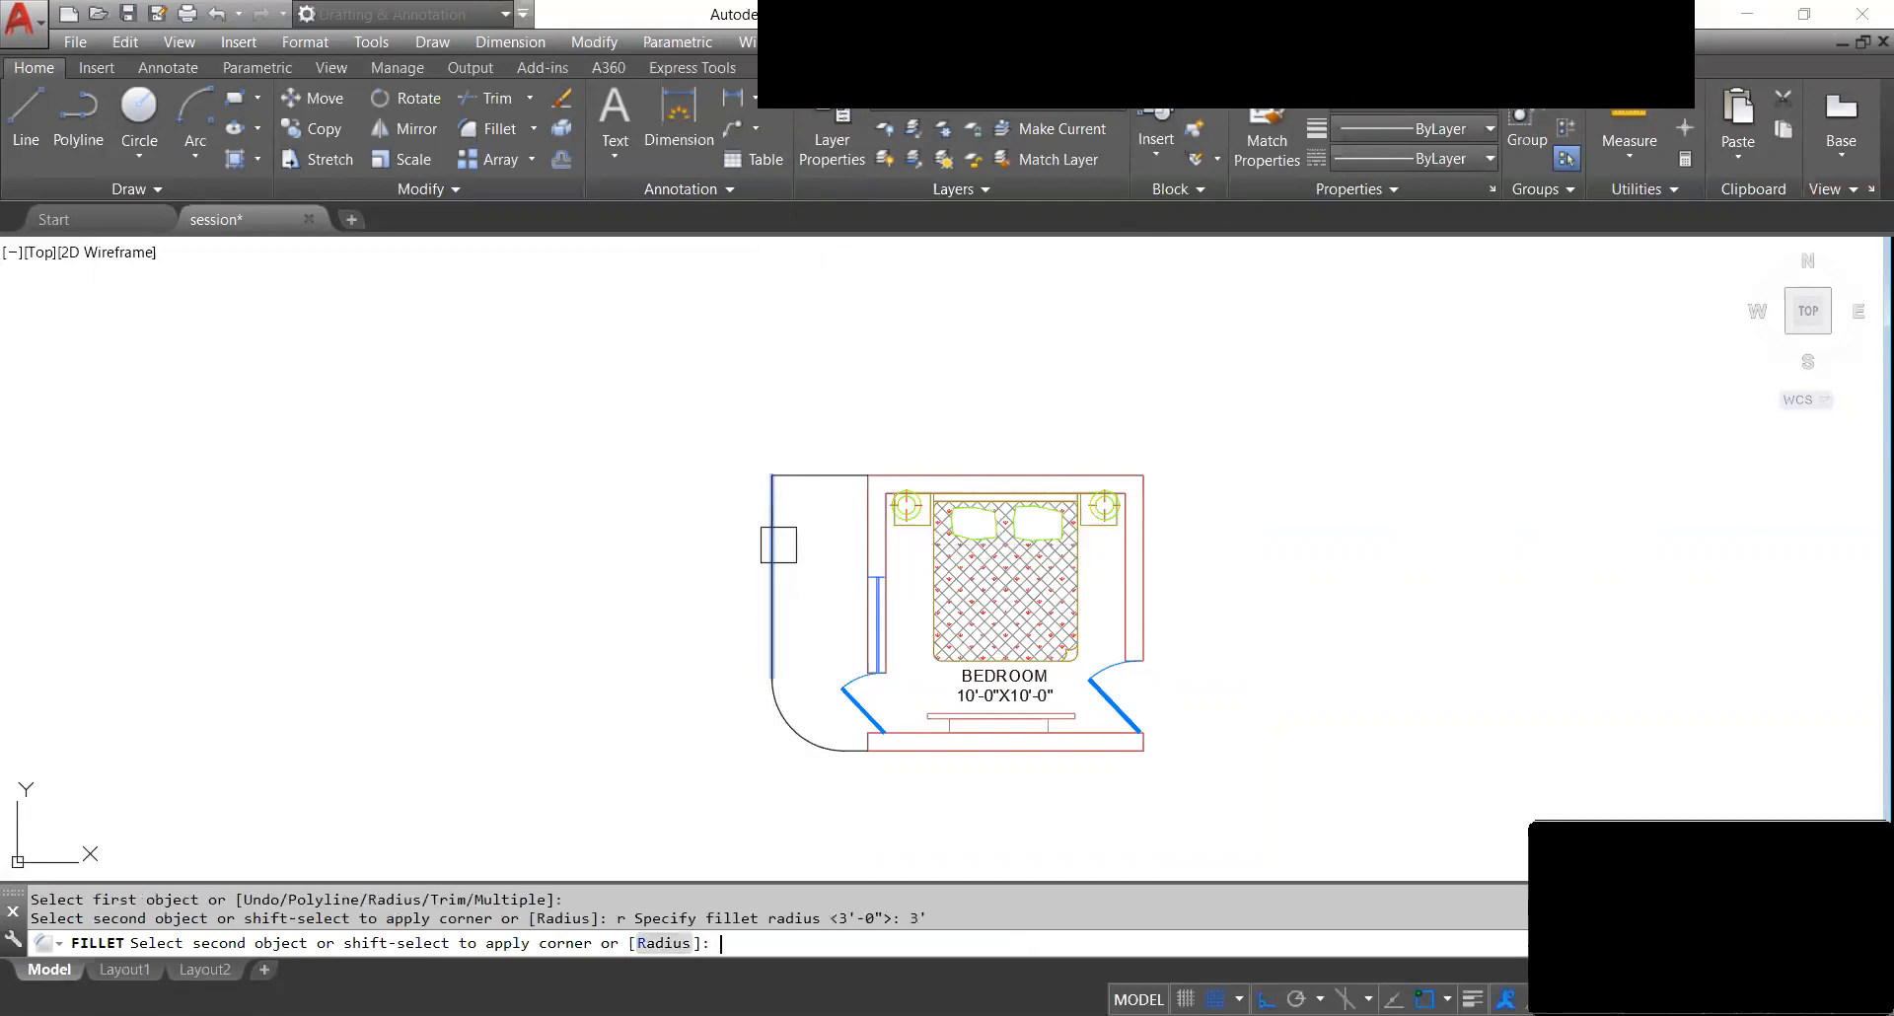
{"action": "left_click", "coordinate": [829, 475]}
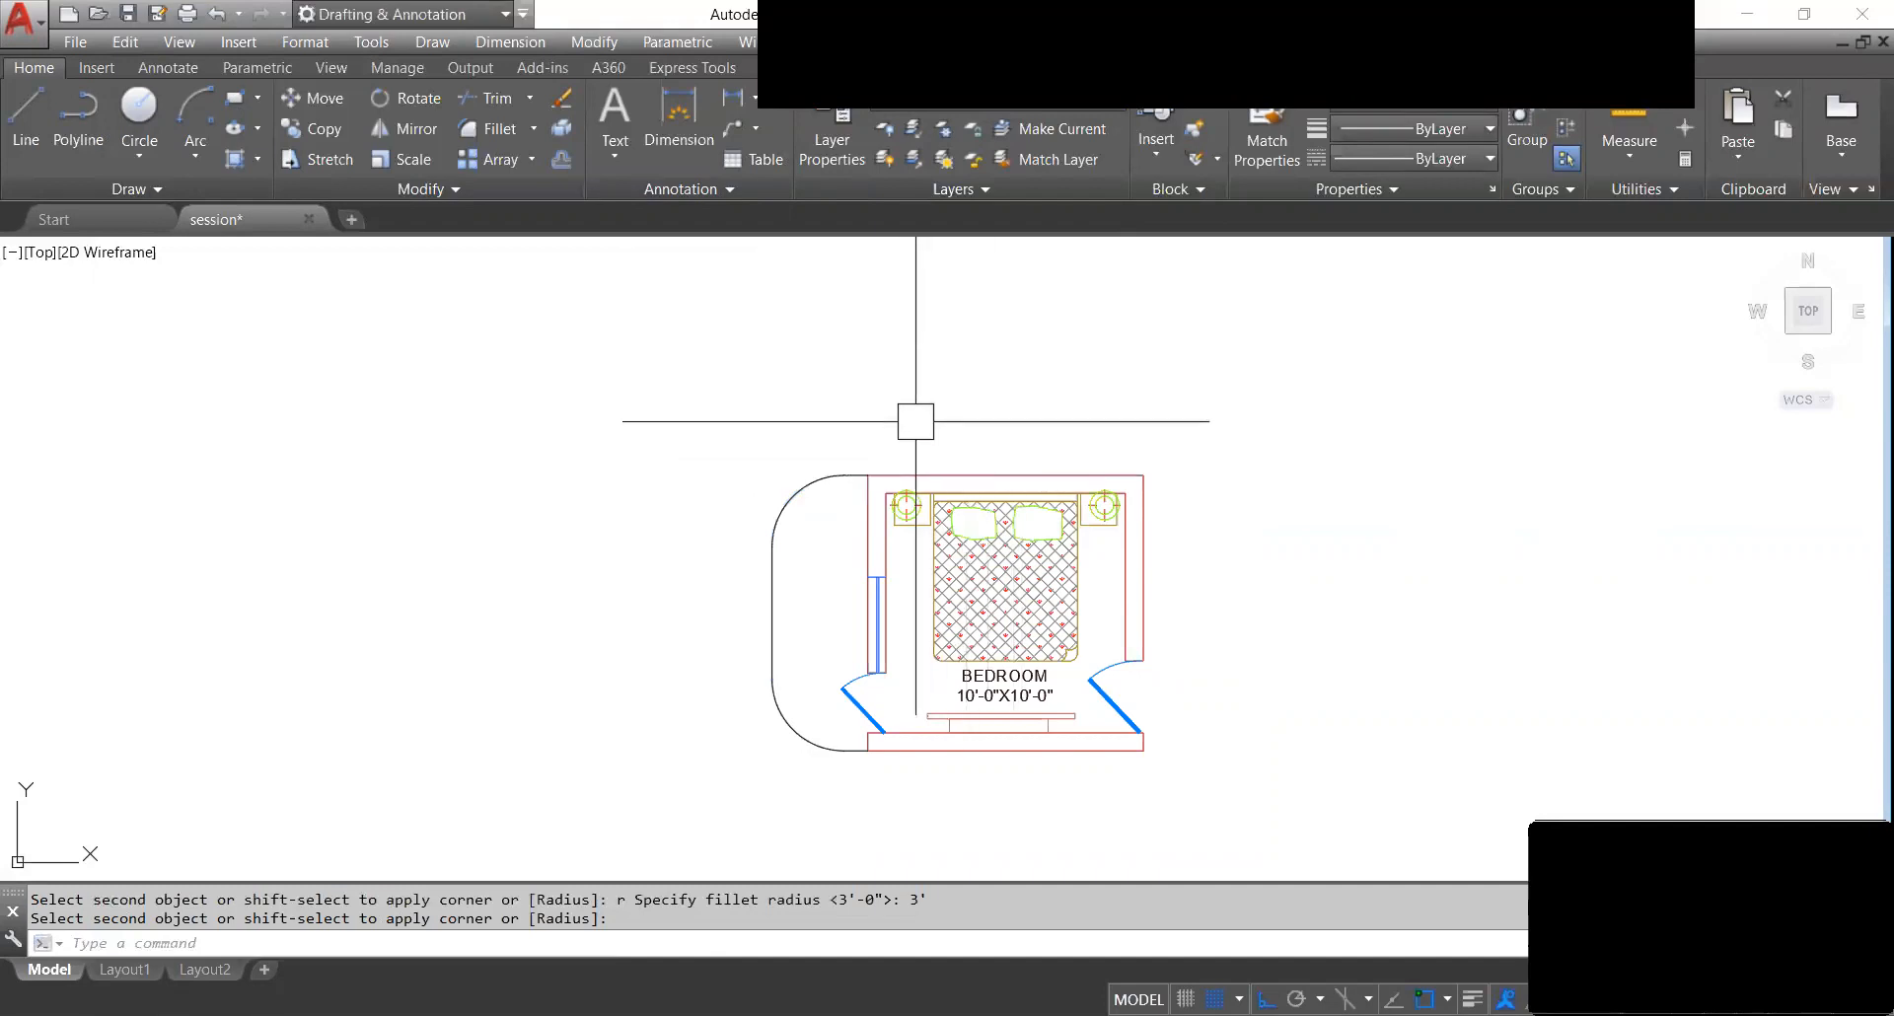
{"action": "scroll", "coordinate": [916, 456], "scroll_direction": "down", "scroll_amount": 2}
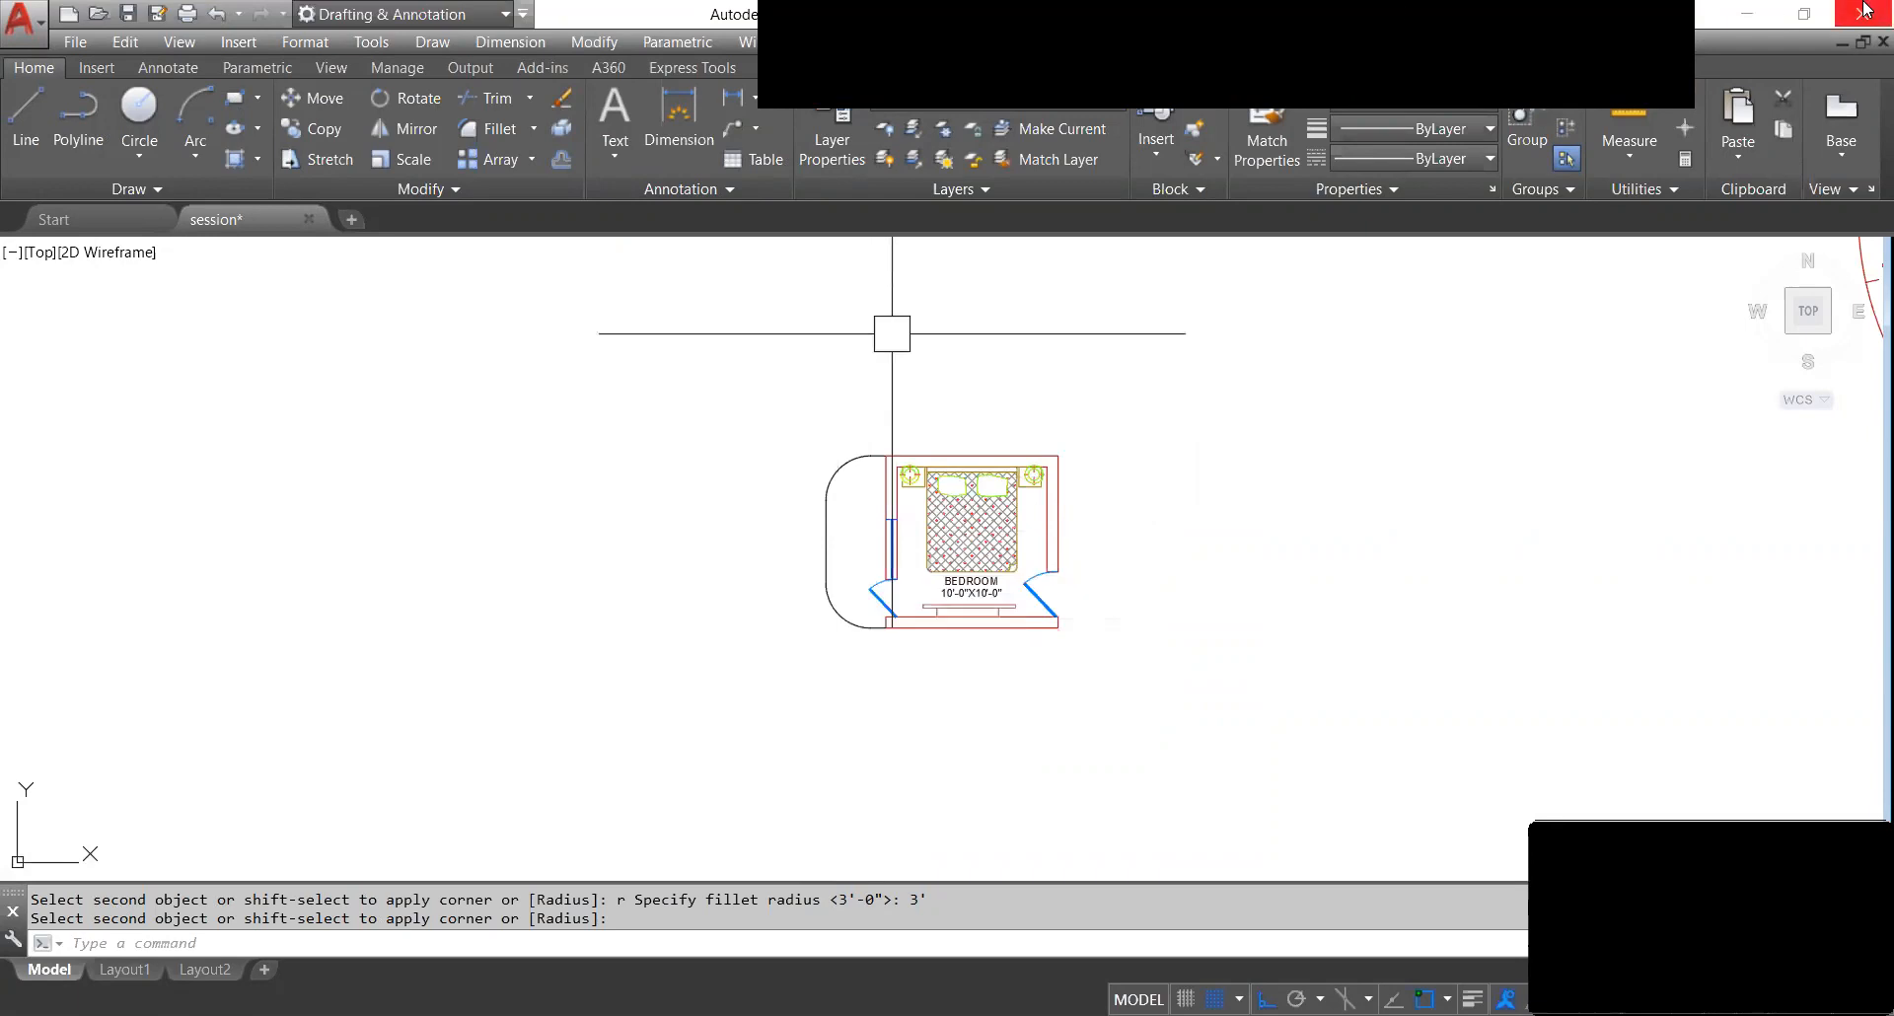
{"action": "middle_click_drag", "start_coordinate": [874, 557], "coordinate": [875, 574]}
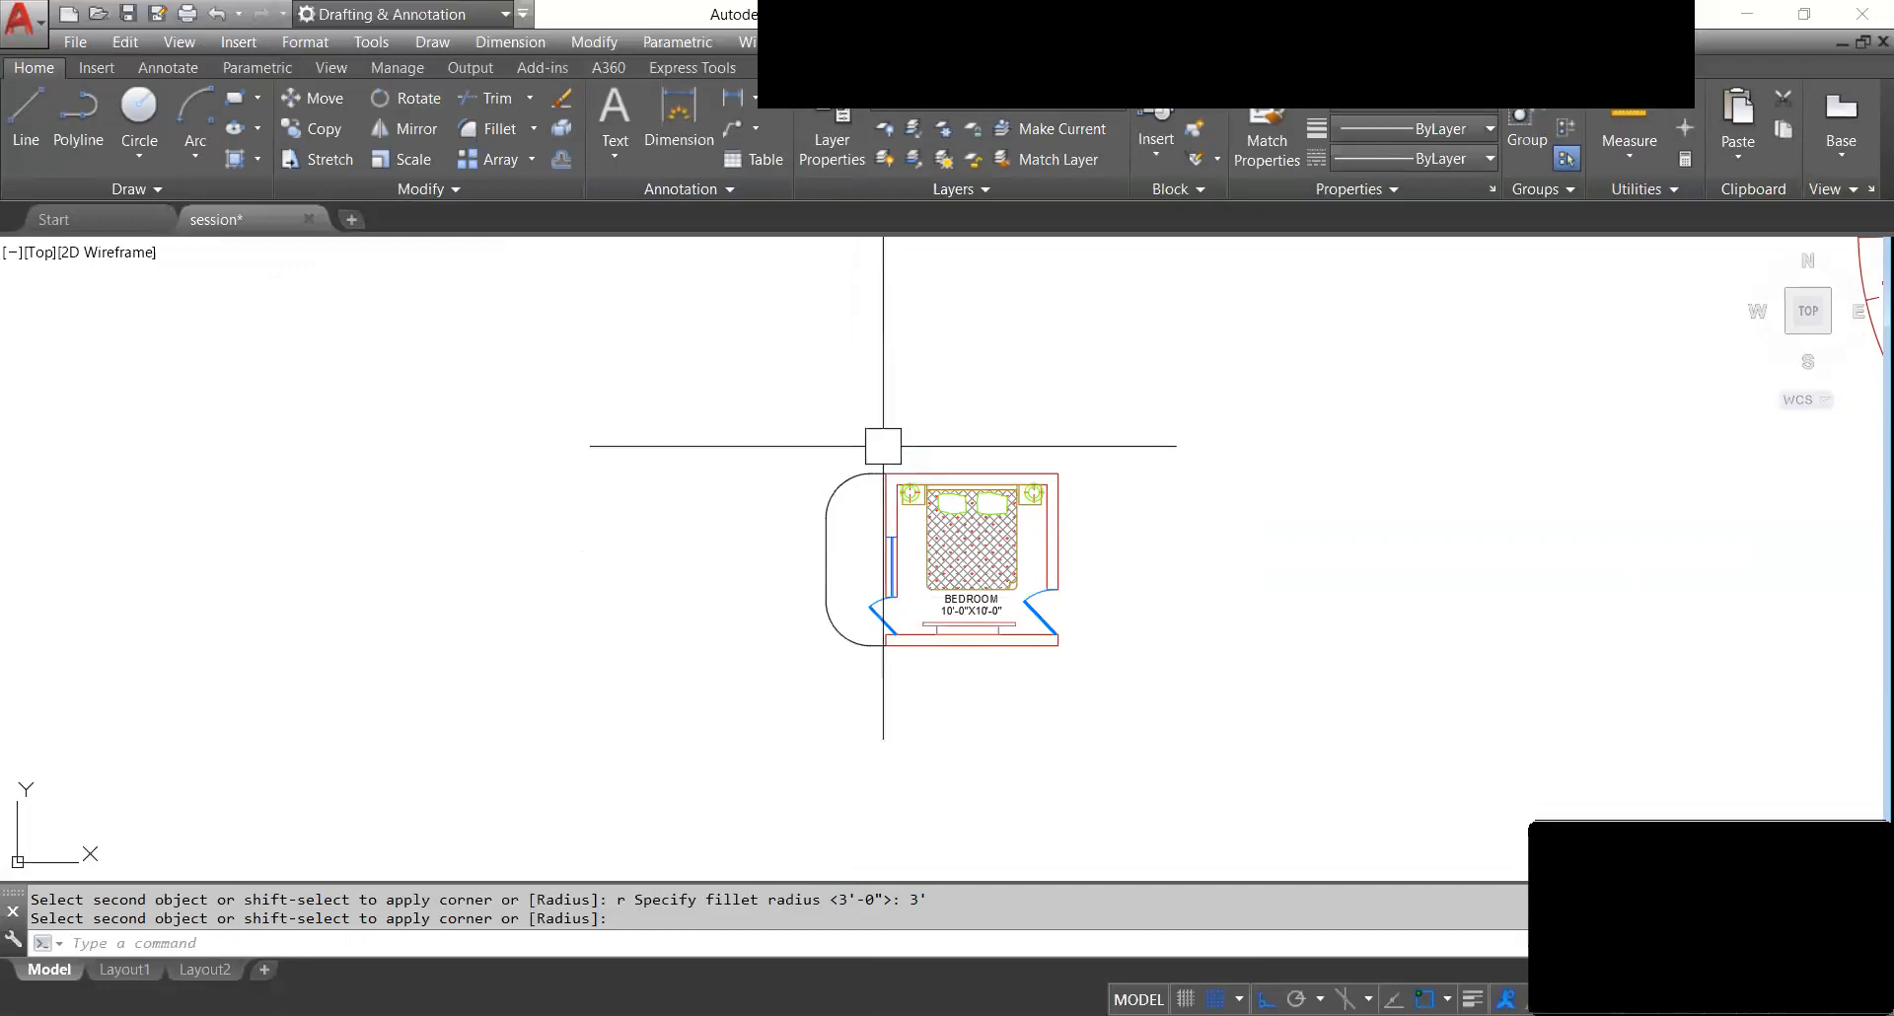
{"action": "left_click", "coordinate": [870, 415]}
{"action": "left_click", "coordinate": [745, 749]}
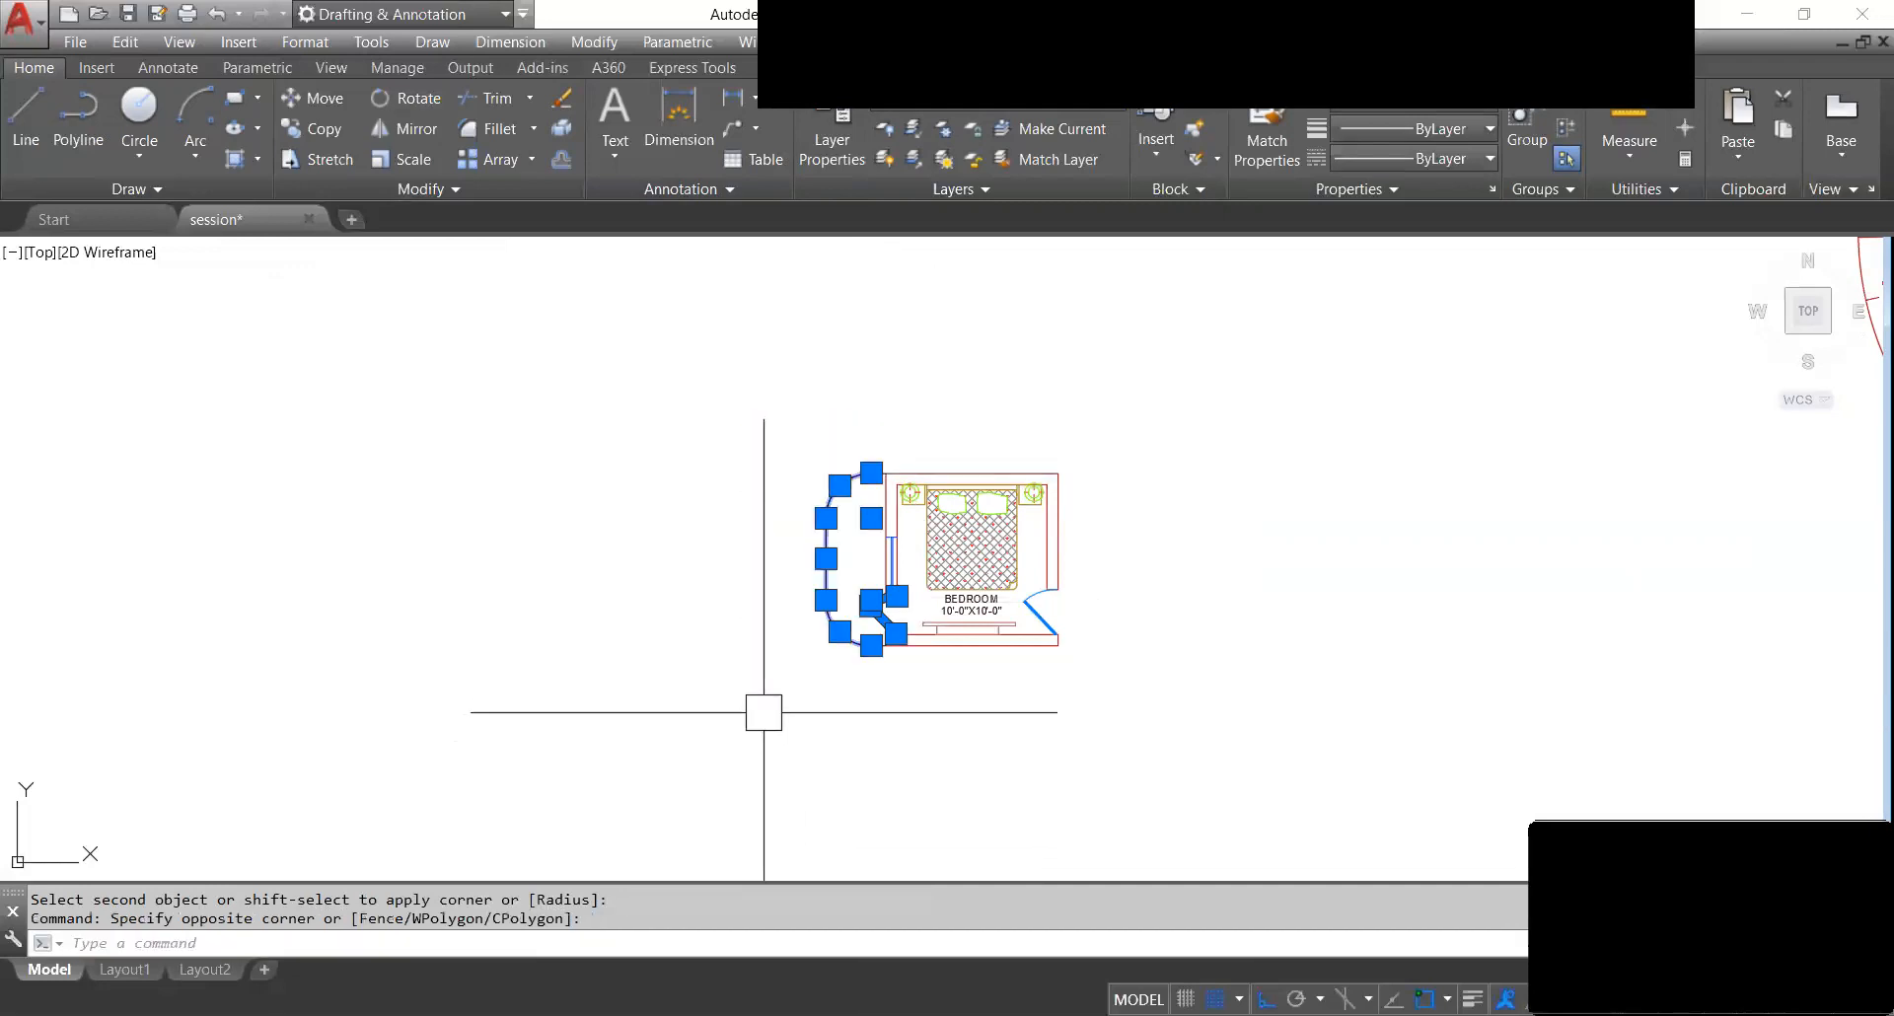
{"action": "type", "text": "m"}
{"action": "key", "text": "Return"}
{"action": "left_click", "coordinate": [912, 656]}
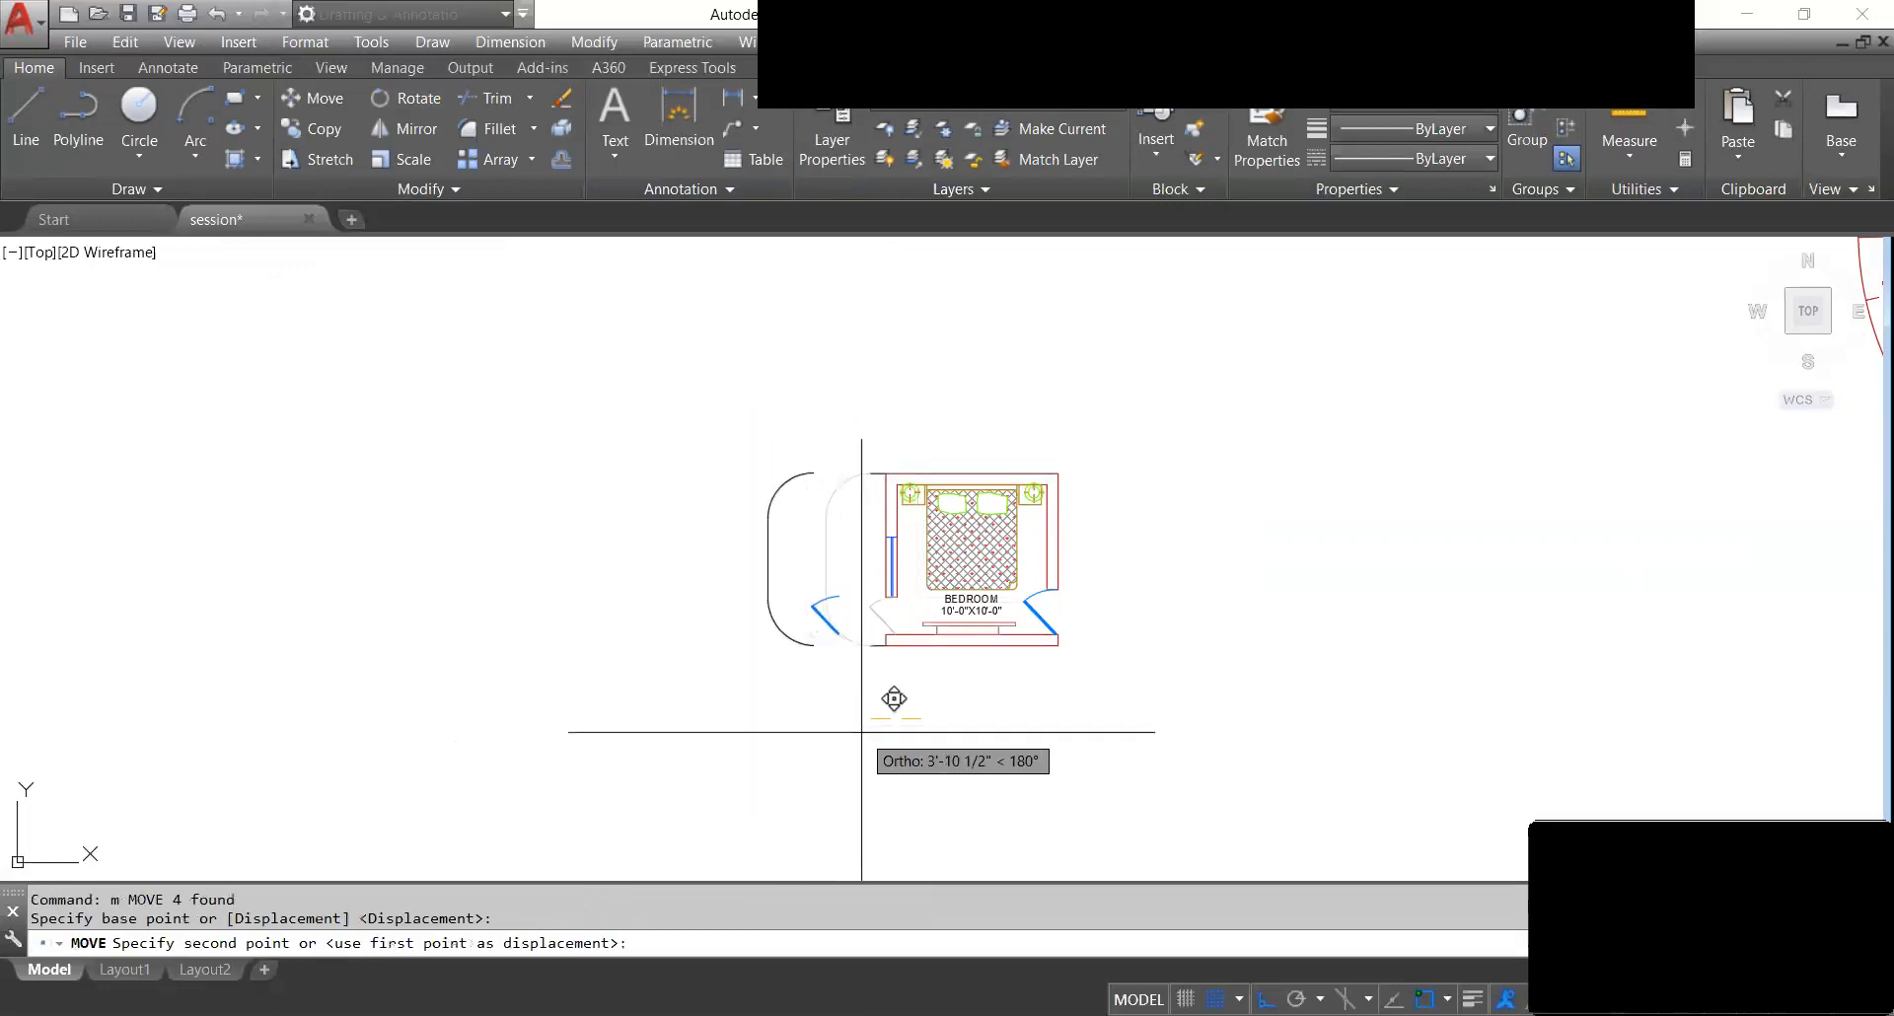
{"action": "key", "text": "Escape"}
Move the rounded outline without the door horizontally outward, clear of the bedroom's window wall.
{"action": "scroll", "coordinate": [883, 696], "scroll_direction": "up", "scroll_amount": 2}
{"action": "left_click", "coordinate": [863, 645]}
{"action": "left_click", "coordinate": [807, 545]}
{"action": "middle_click_drag", "start_coordinate": [787, 525], "coordinate": [795, 727]}
{"action": "left_click", "coordinate": [795, 727]}
{"action": "left_click", "coordinate": [634, 343]}
{"action": "scroll", "coordinate": [907, 437], "scroll_direction": "down", "scroll_amount": 2}
{"action": "scroll", "coordinate": [903, 442], "scroll_direction": "up", "scroll_amount": 3}
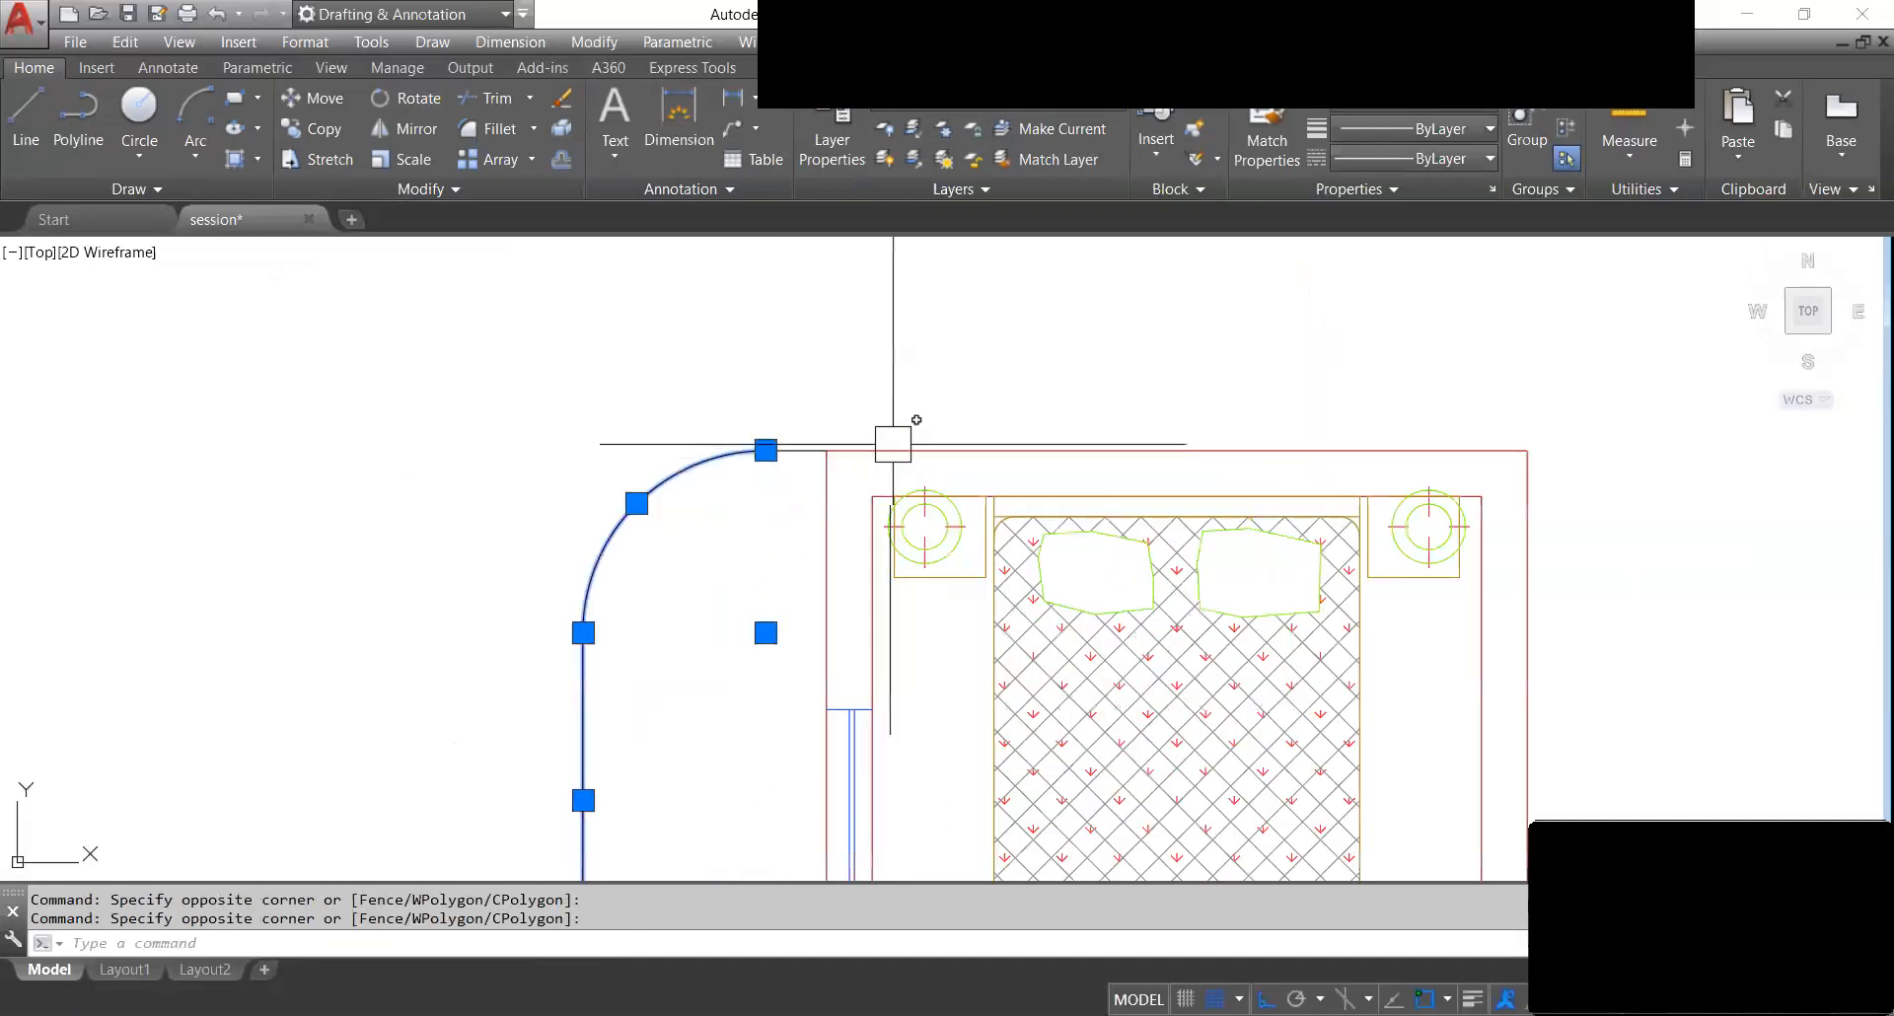
{"action": "left_click", "coordinate": [798, 435]}
{"action": "scroll", "coordinate": [798, 435], "scroll_direction": "down", "scroll_amount": 3}
{"action": "type", "text": "m"}
{"action": "key", "text": "Return"}
{"action": "left_click", "coordinate": [953, 693]}
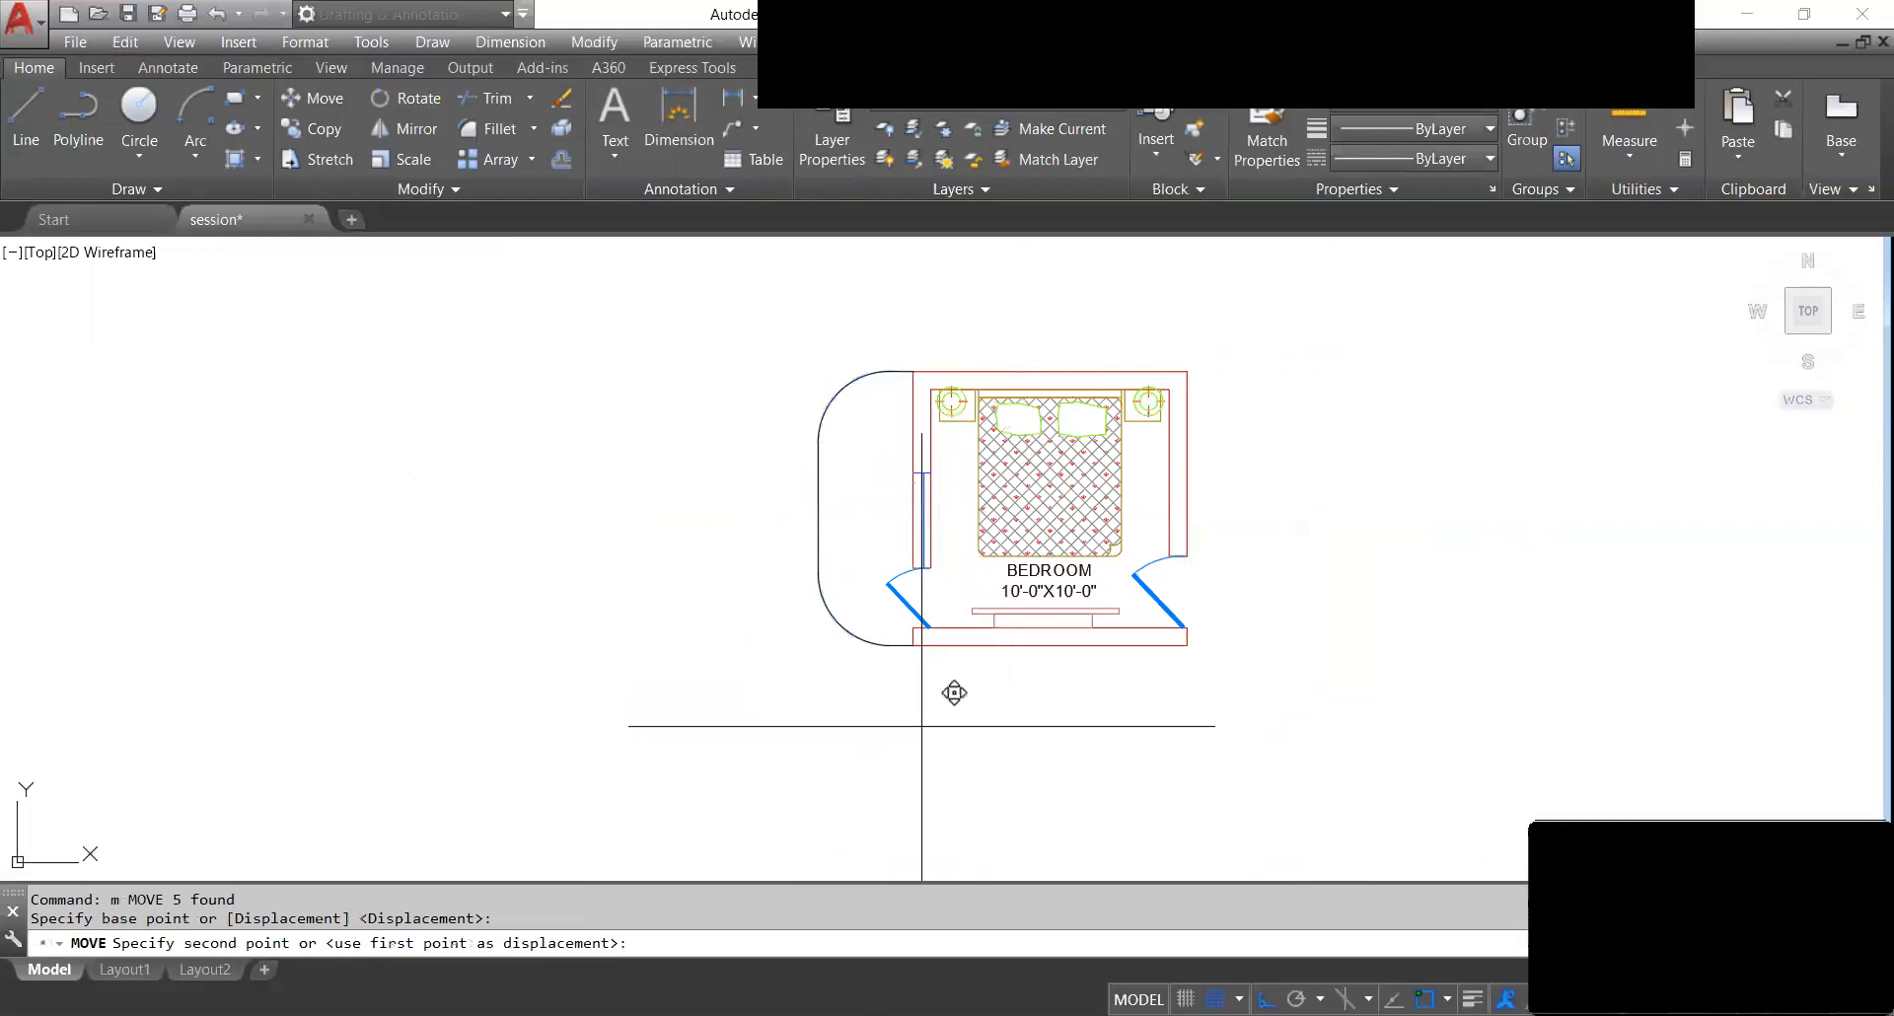
{"action": "left_click", "coordinate": [853, 734]}
Move the whole detached rounded outline farther outward horizontally, leaving a wide gap beside the bedroom.
{"action": "left_click", "coordinate": [867, 685]}
{"action": "left_click", "coordinate": [745, 313]}
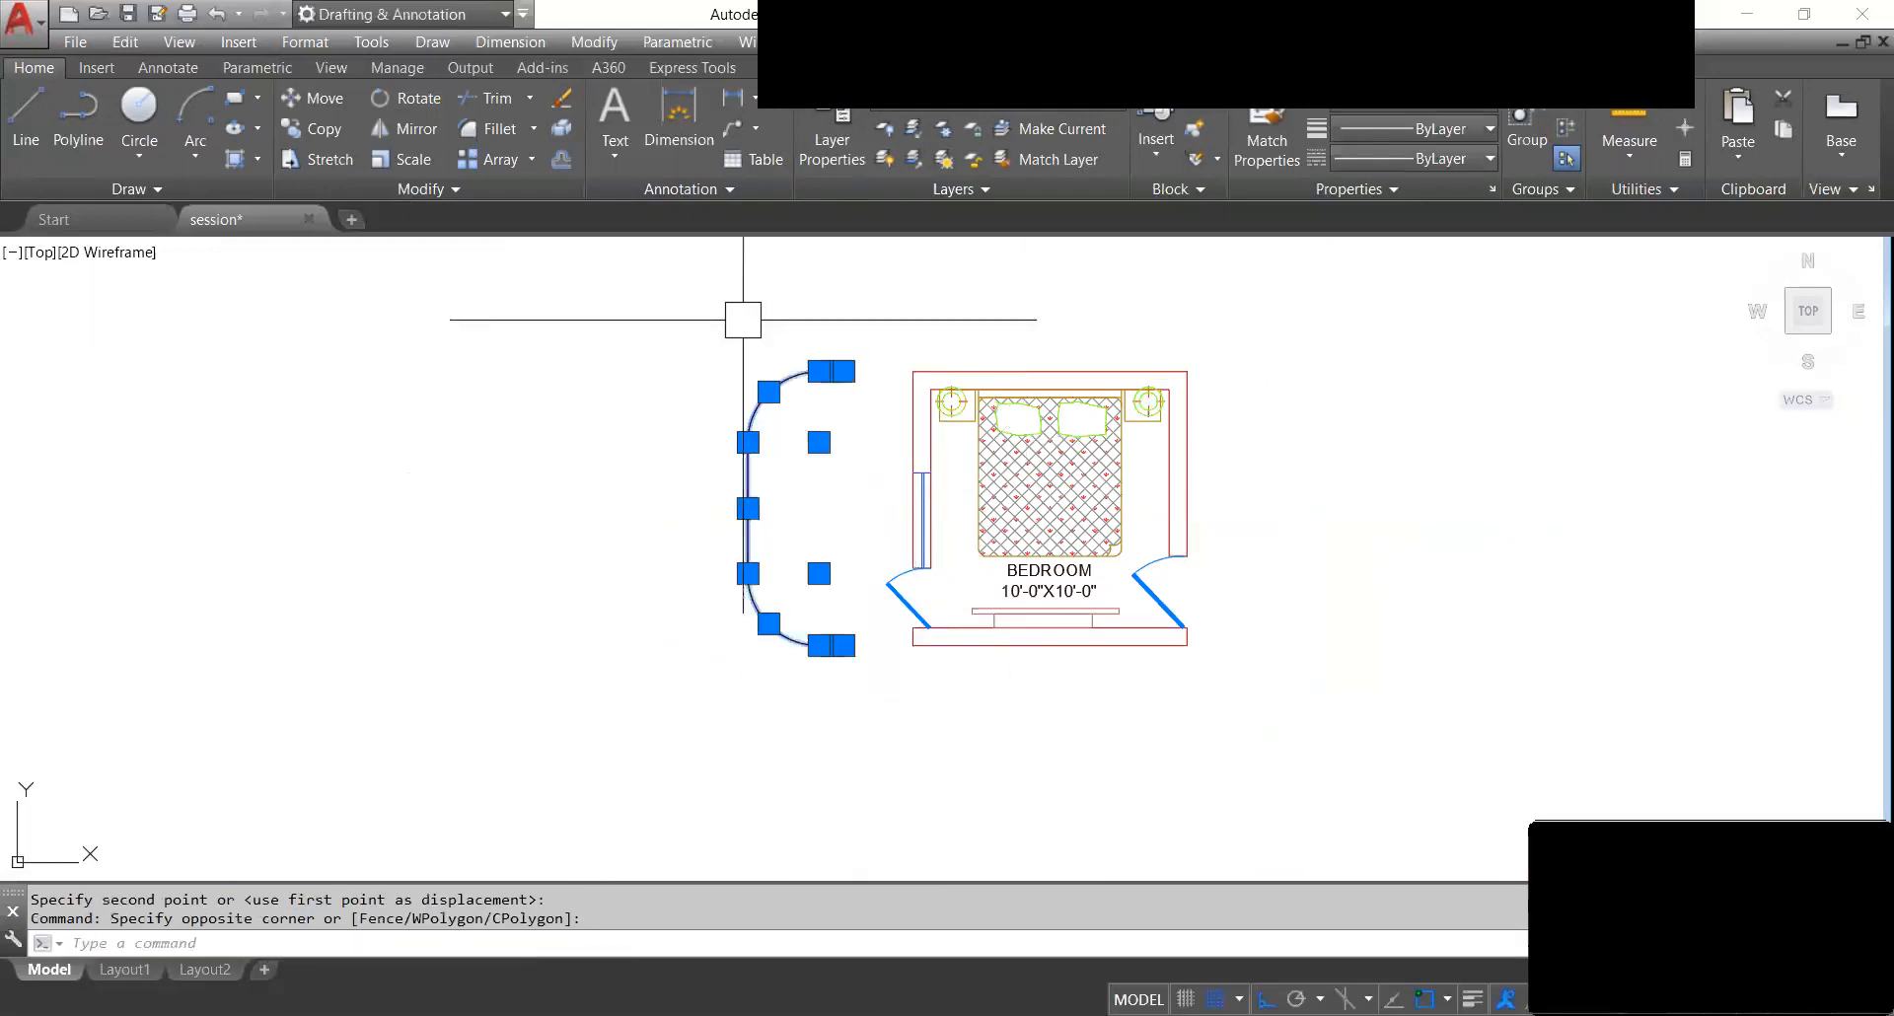
{"action": "type", "text": "m"}
{"action": "key", "text": "Return"}
{"action": "left_click", "coordinate": [925, 829]}
{"action": "left_click", "coordinate": [546, 769]}
{"action": "key", "text": "Escape"}
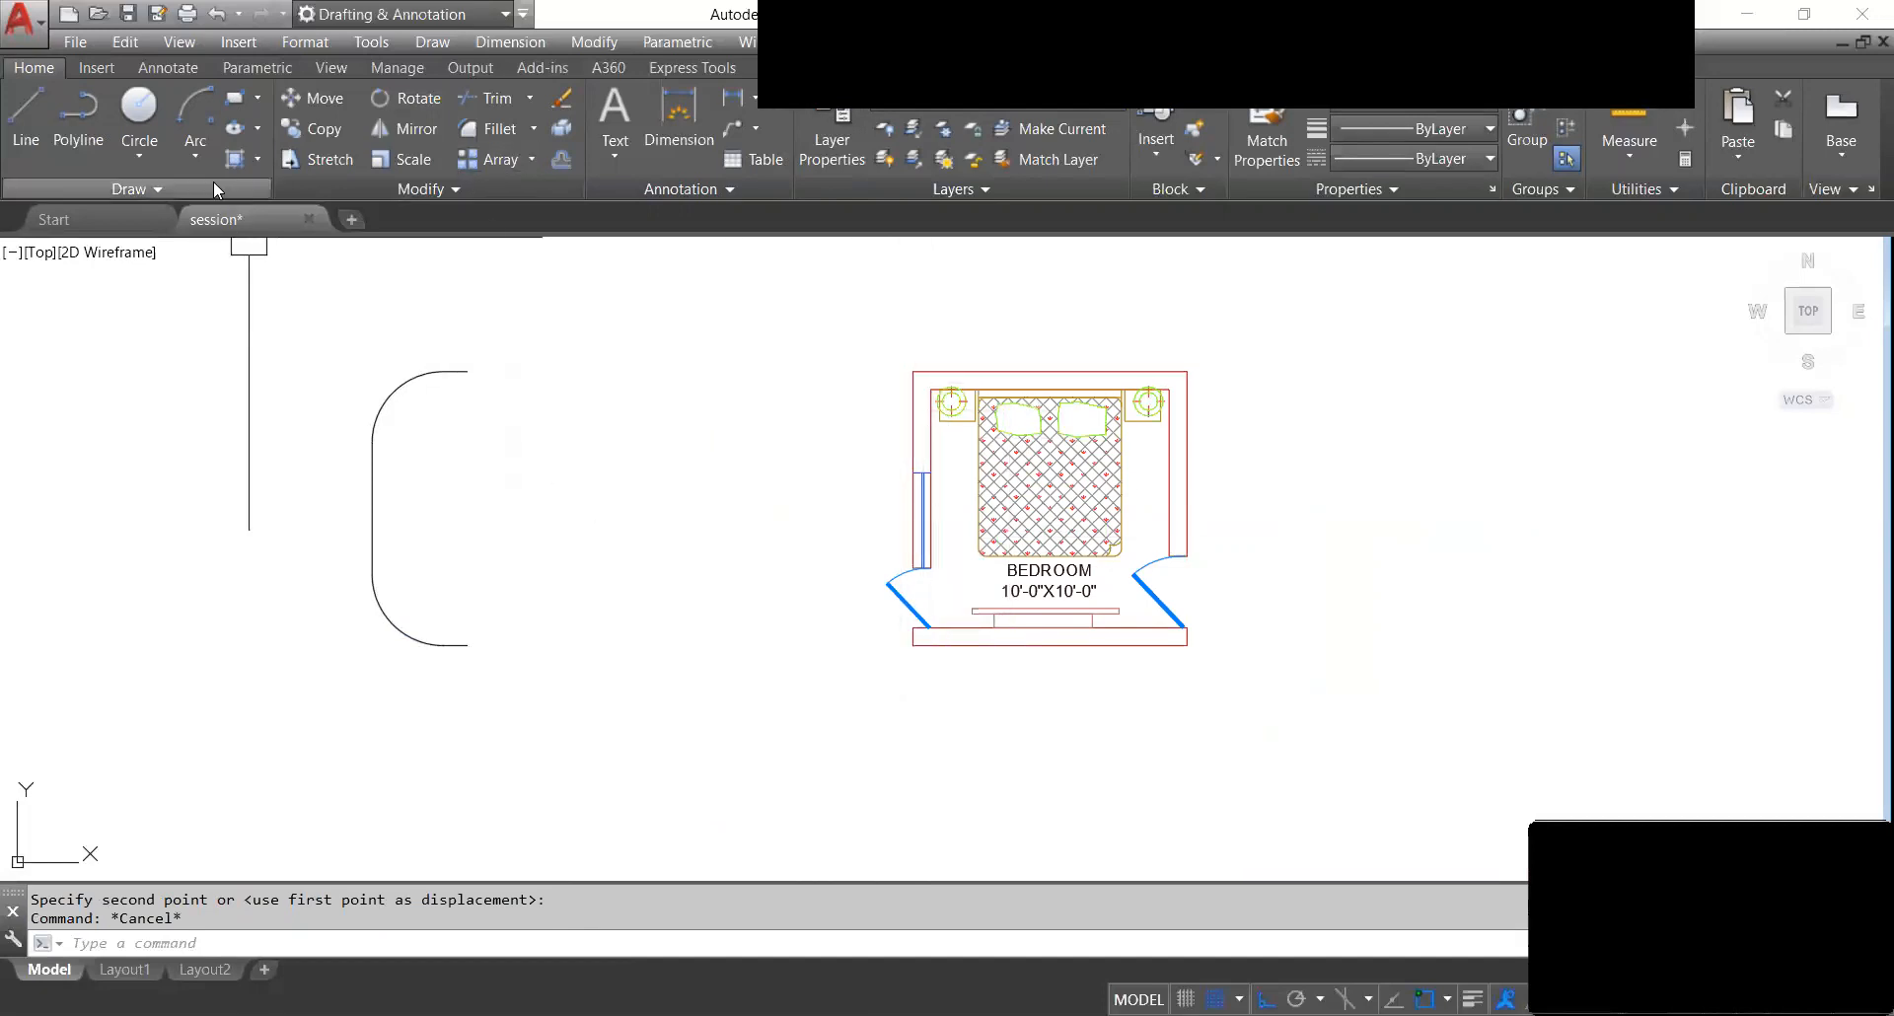
Try a Start, Center, End arc outside the window wall, from its upper outer corner and centred on the wall segment's midpoint.
{"action": "left_click", "coordinate": [199, 158]}
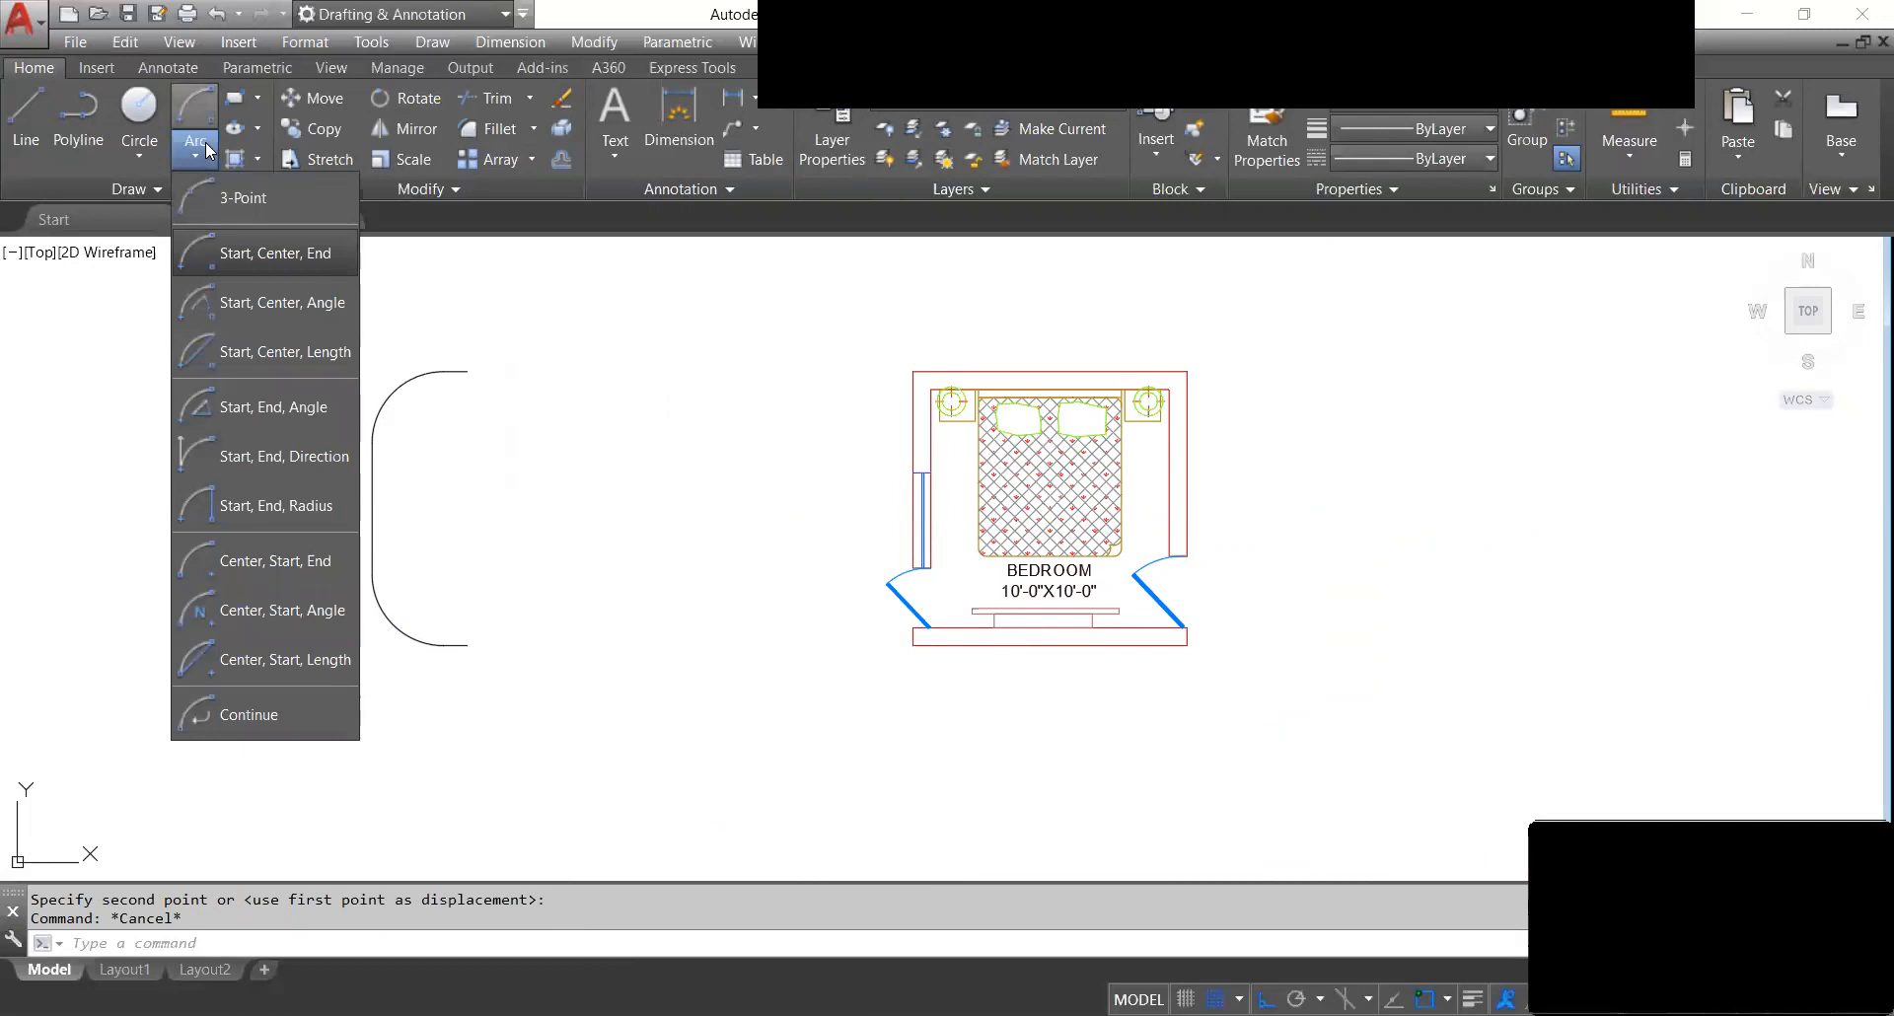
{"action": "left_click", "coordinate": [208, 143]}
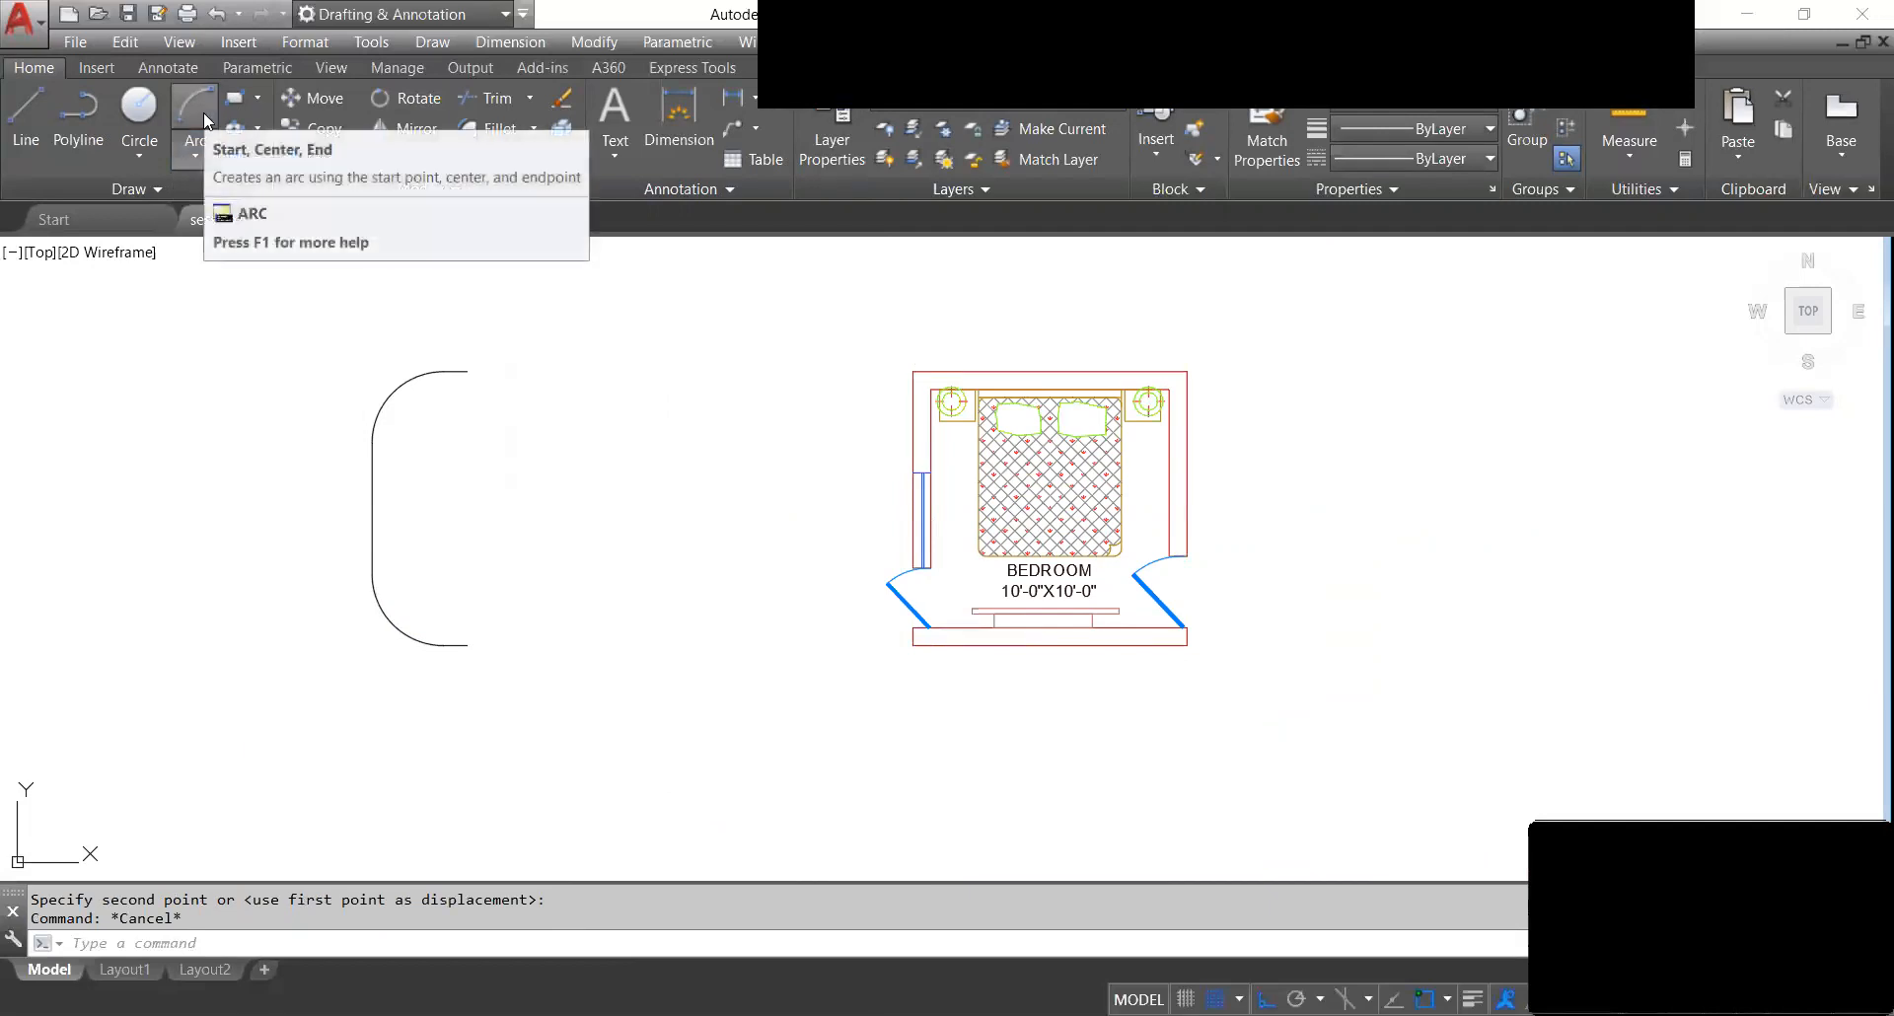
{"action": "left_click", "coordinate": [199, 109]}
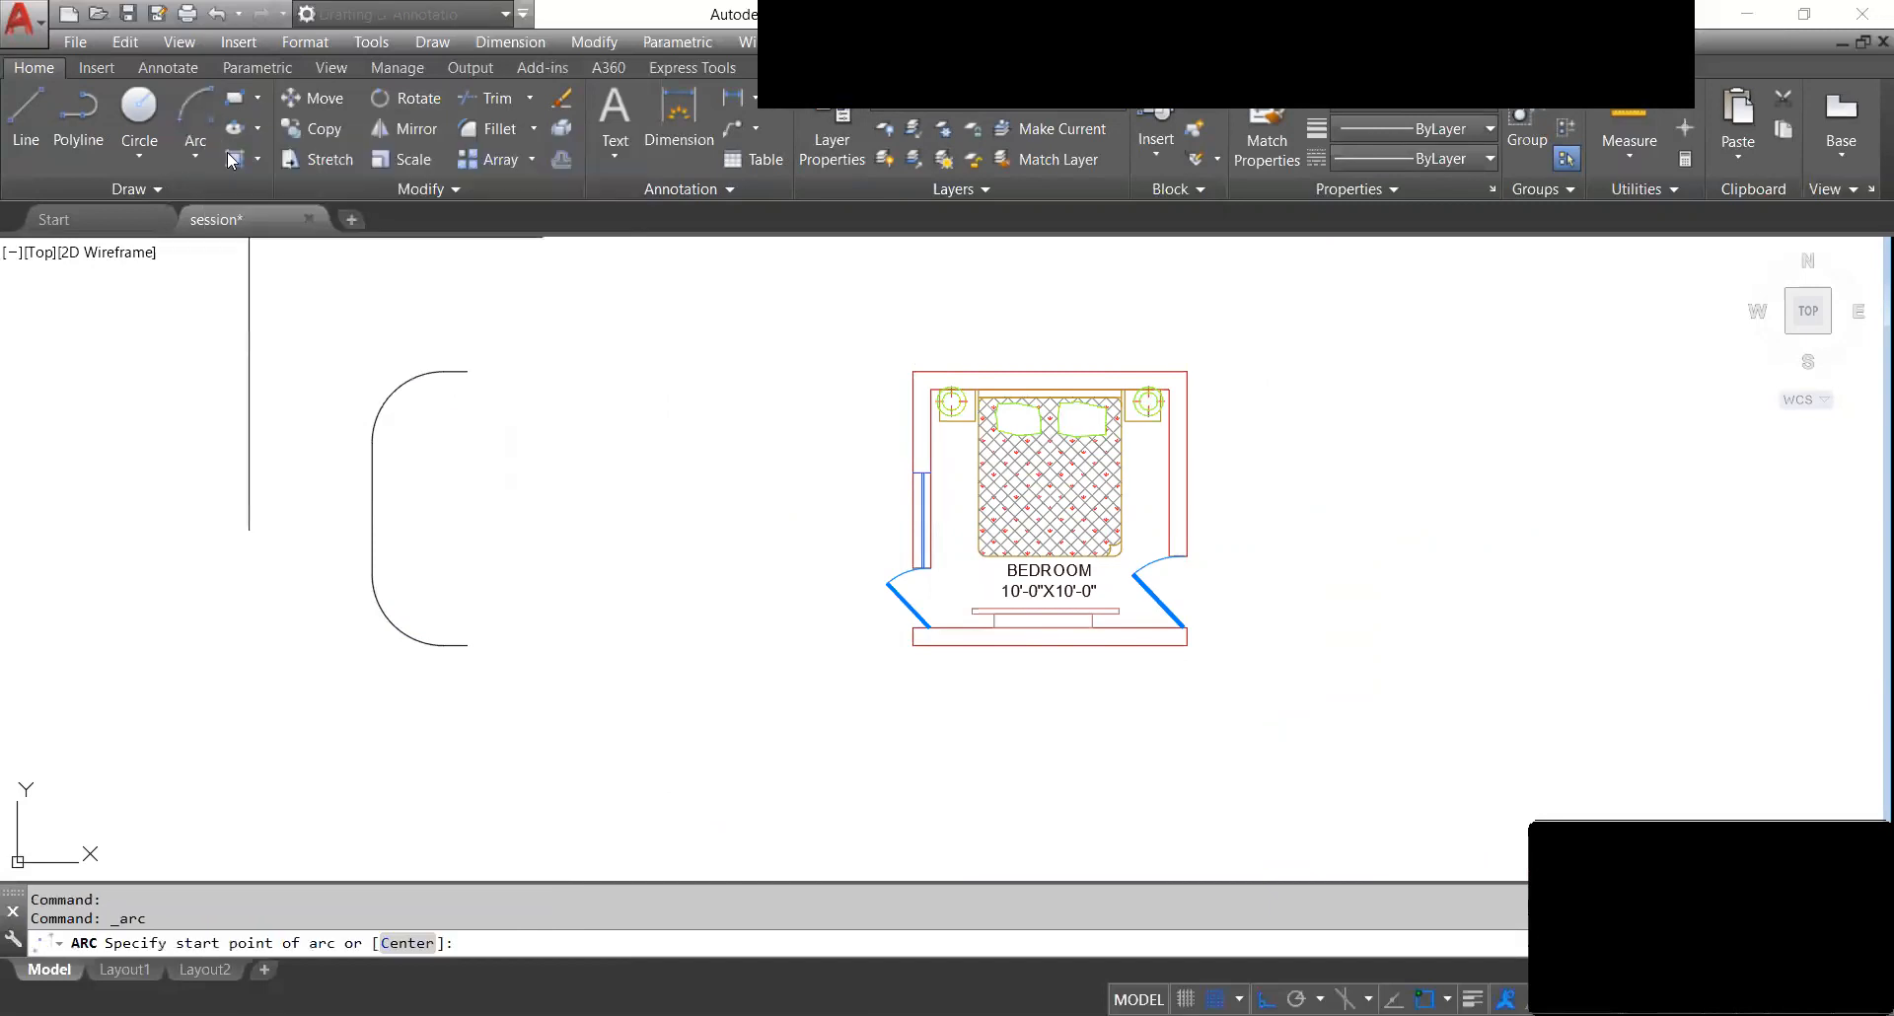
{"action": "left_click", "coordinate": [203, 151]}
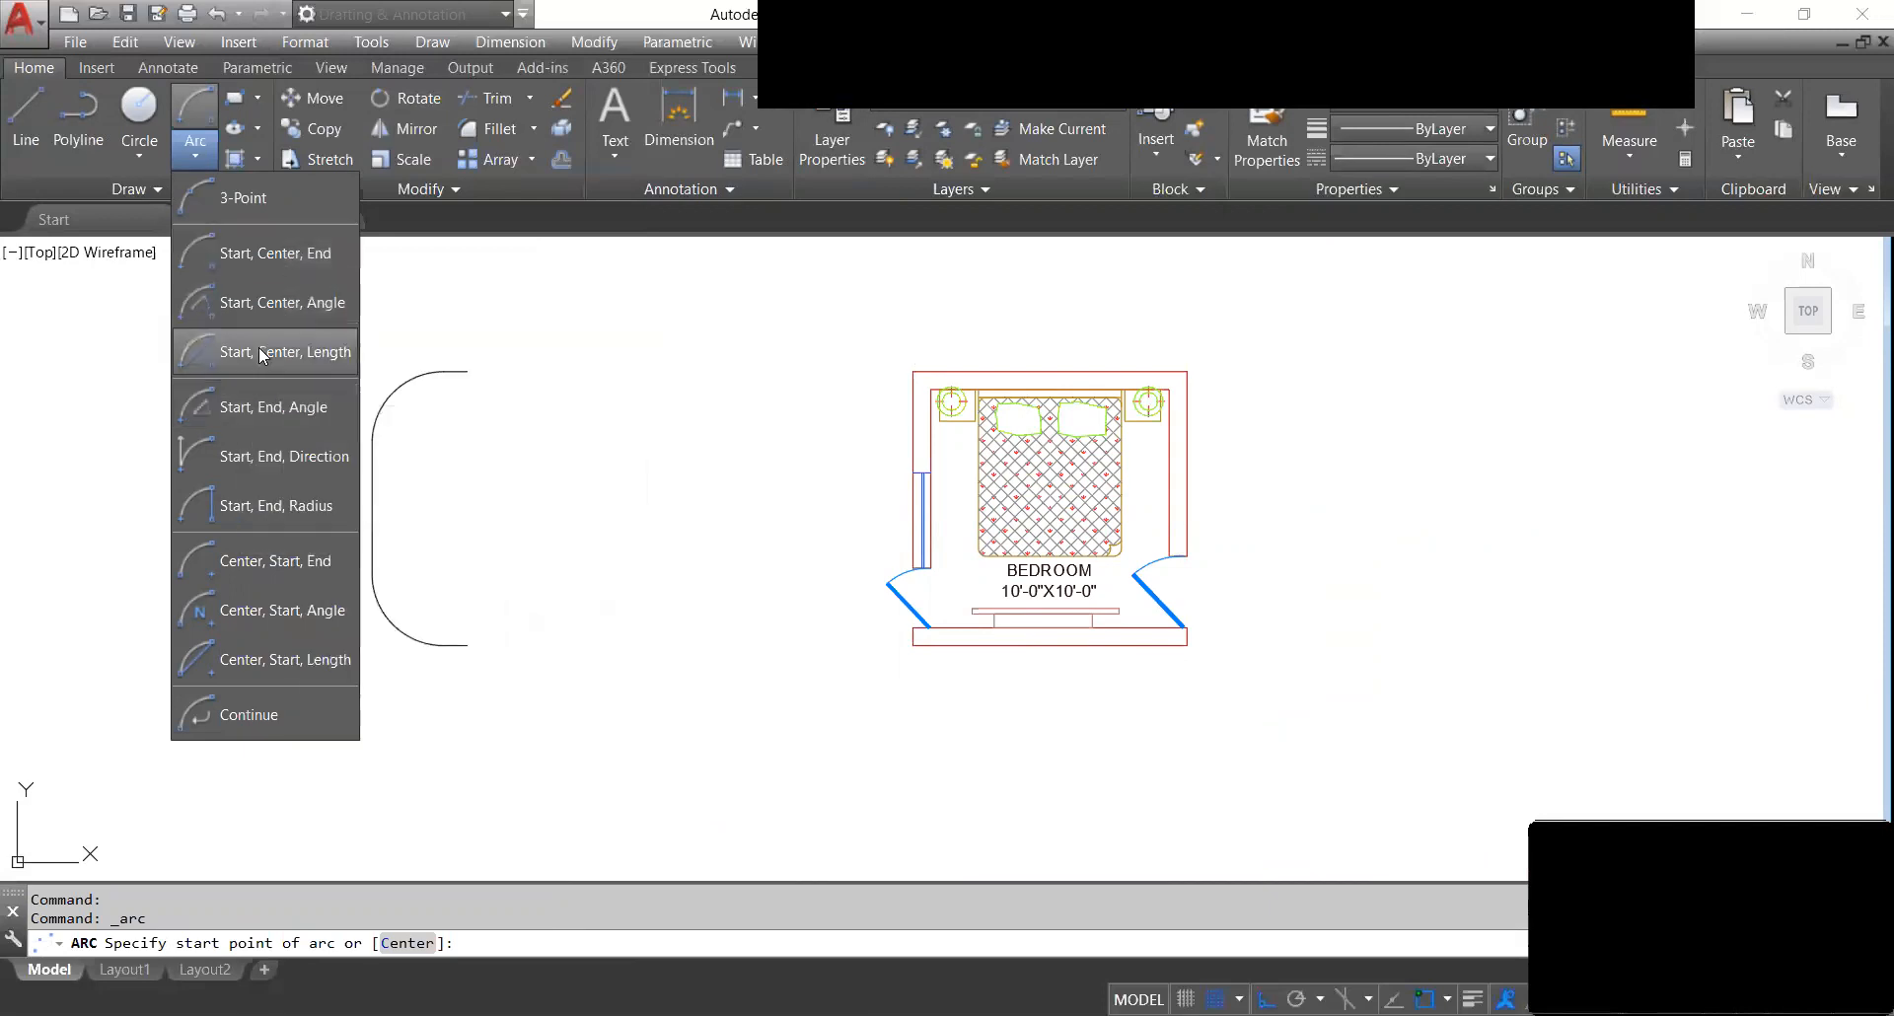
{"action": "left_click", "coordinate": [326, 263]}
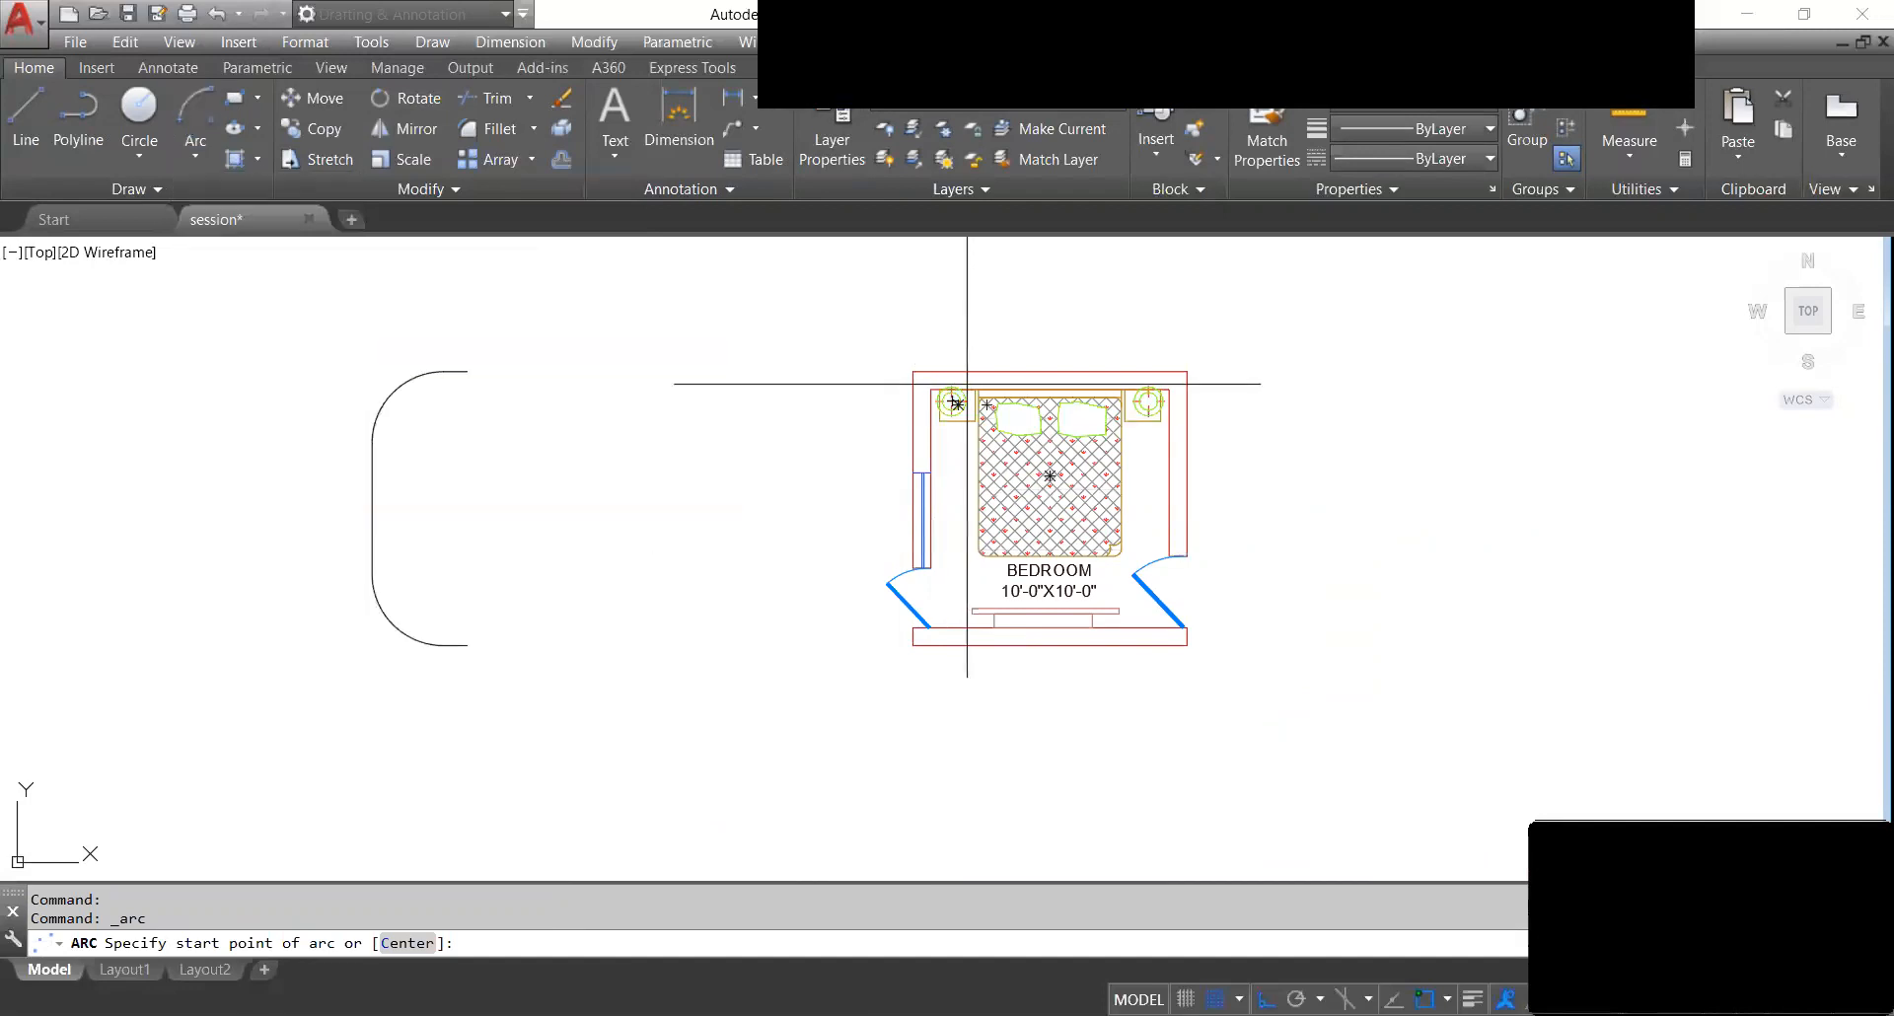
{"action": "left_click", "coordinate": [913, 371]}
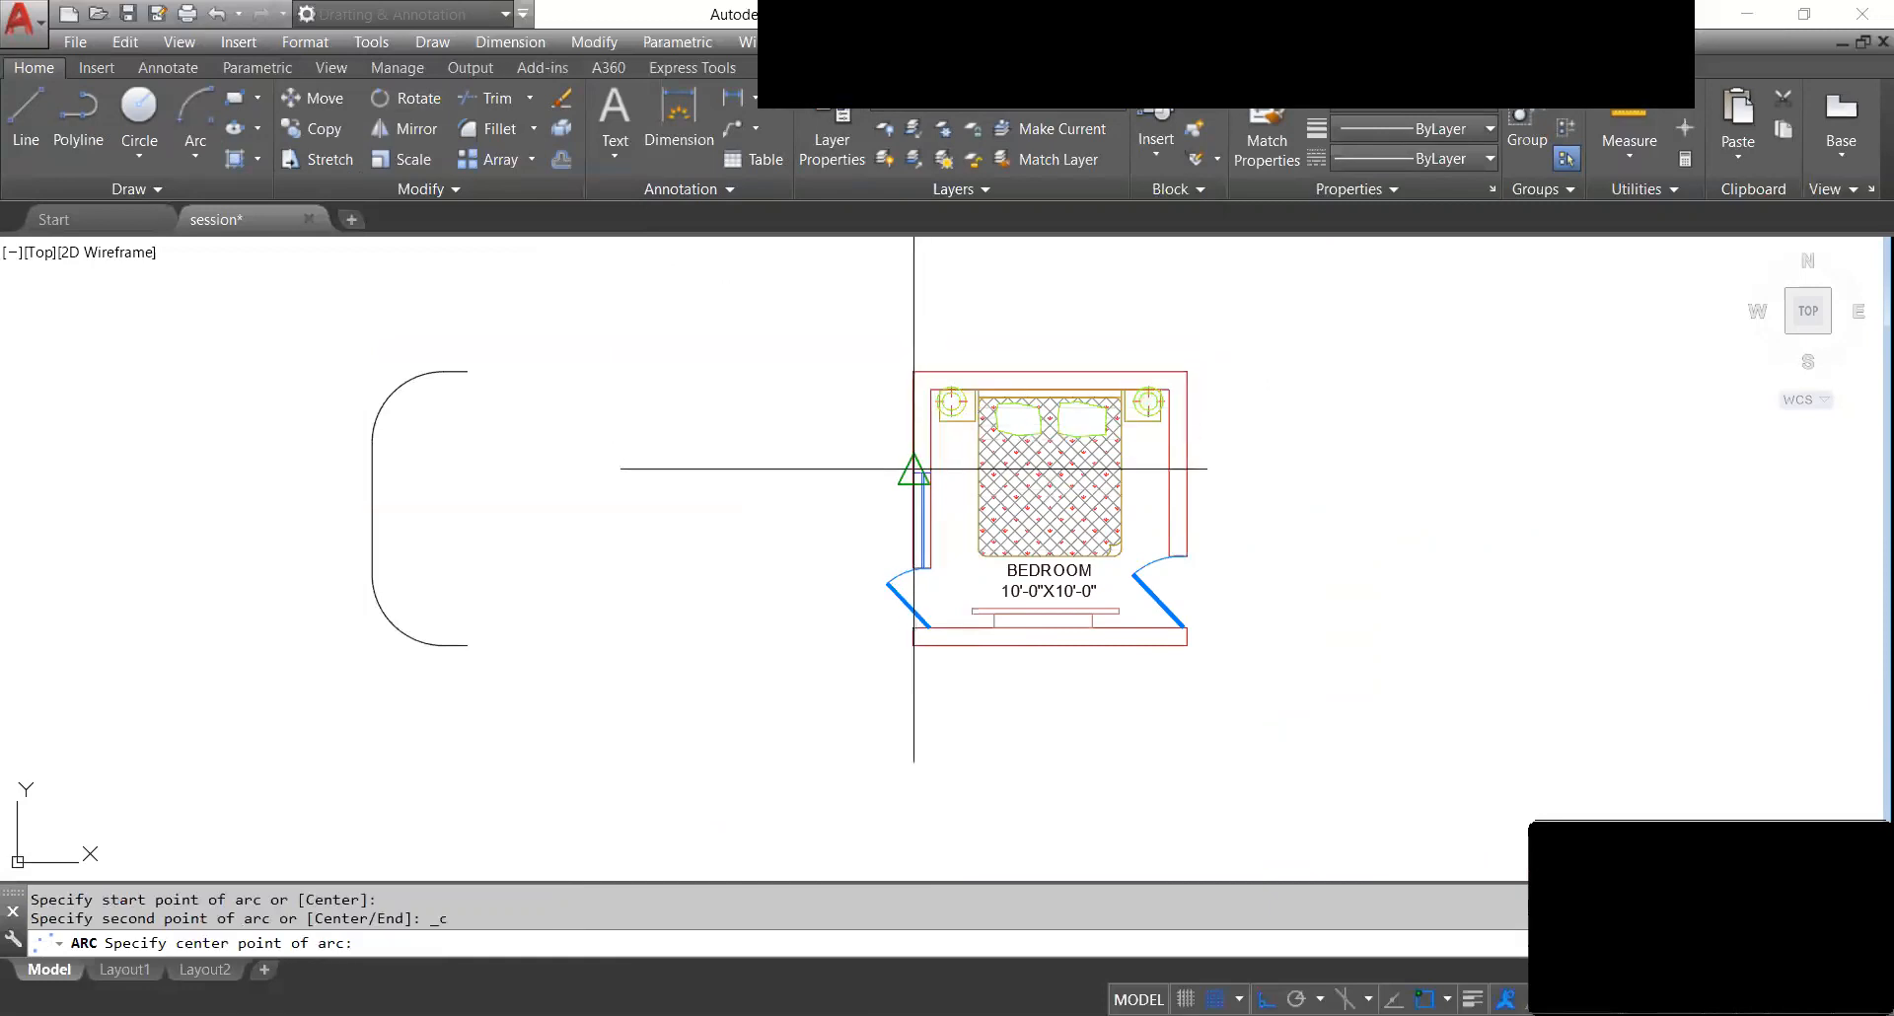
{"action": "scroll", "coordinate": [909, 498], "scroll_direction": "up", "scroll_amount": 2}
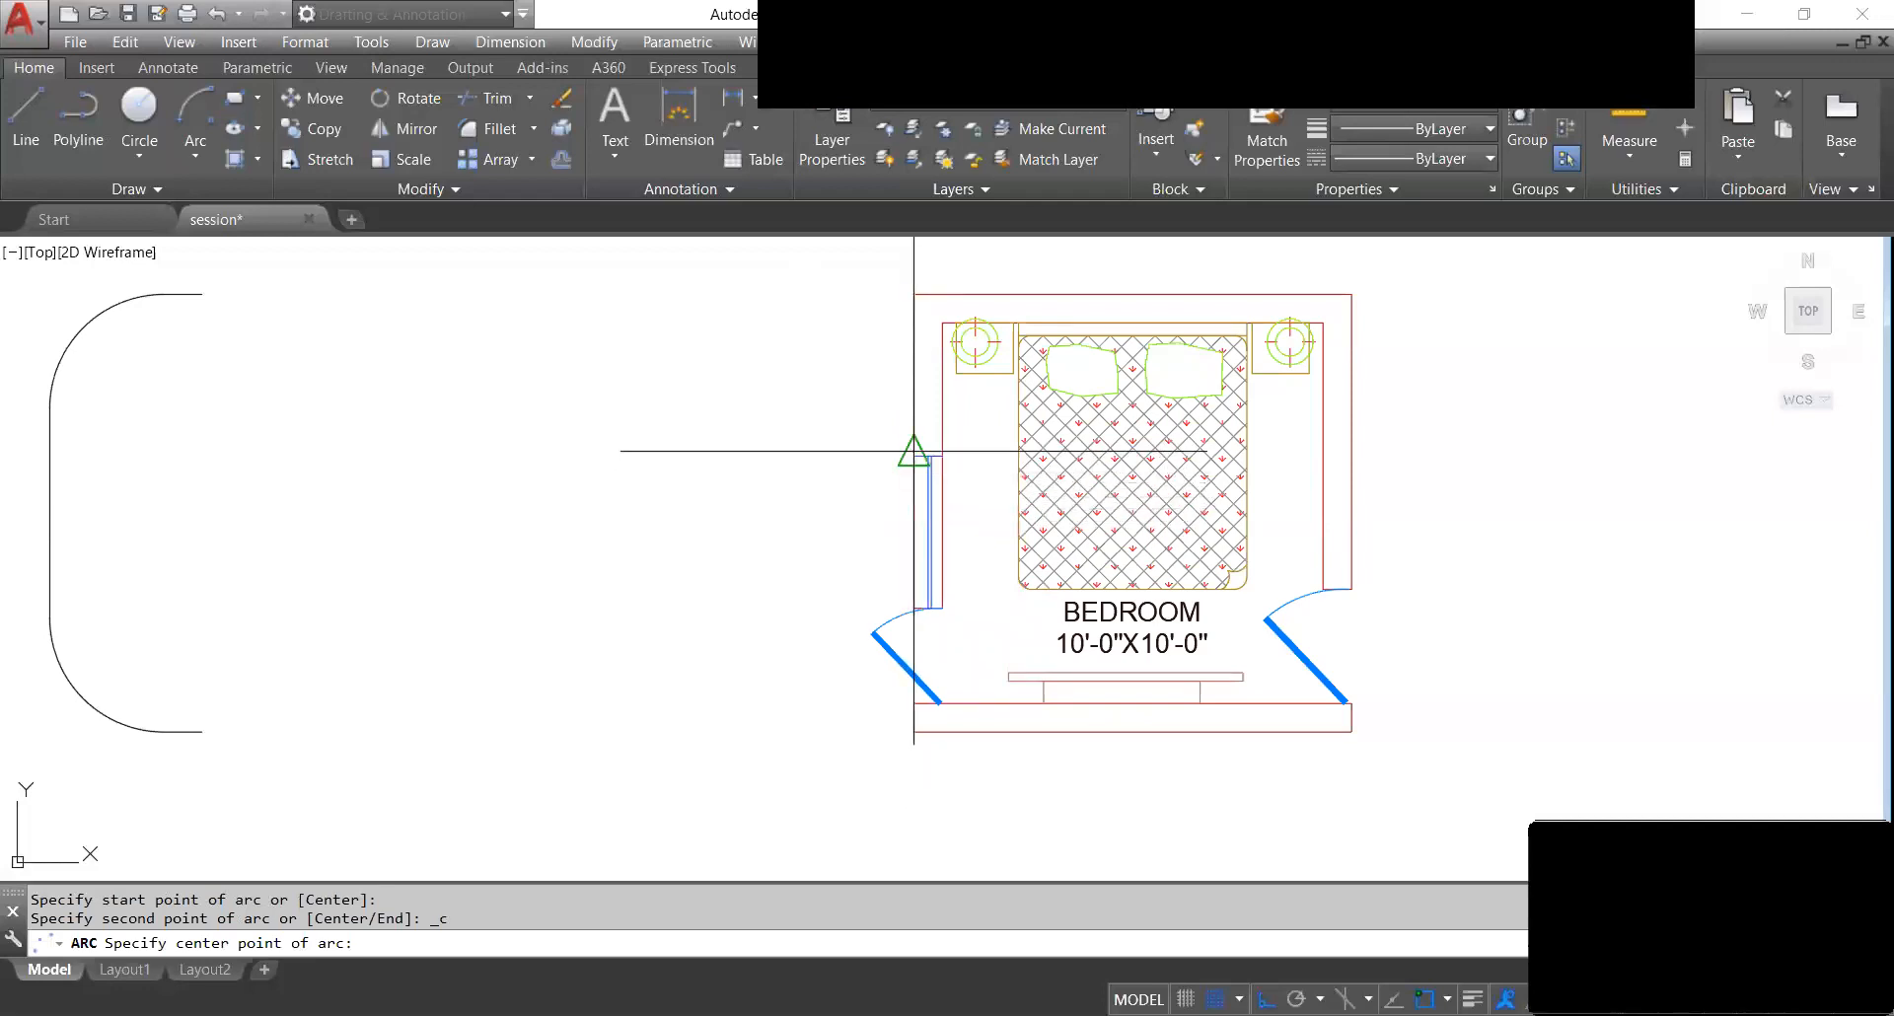
{"action": "left_click", "coordinate": [914, 451]}
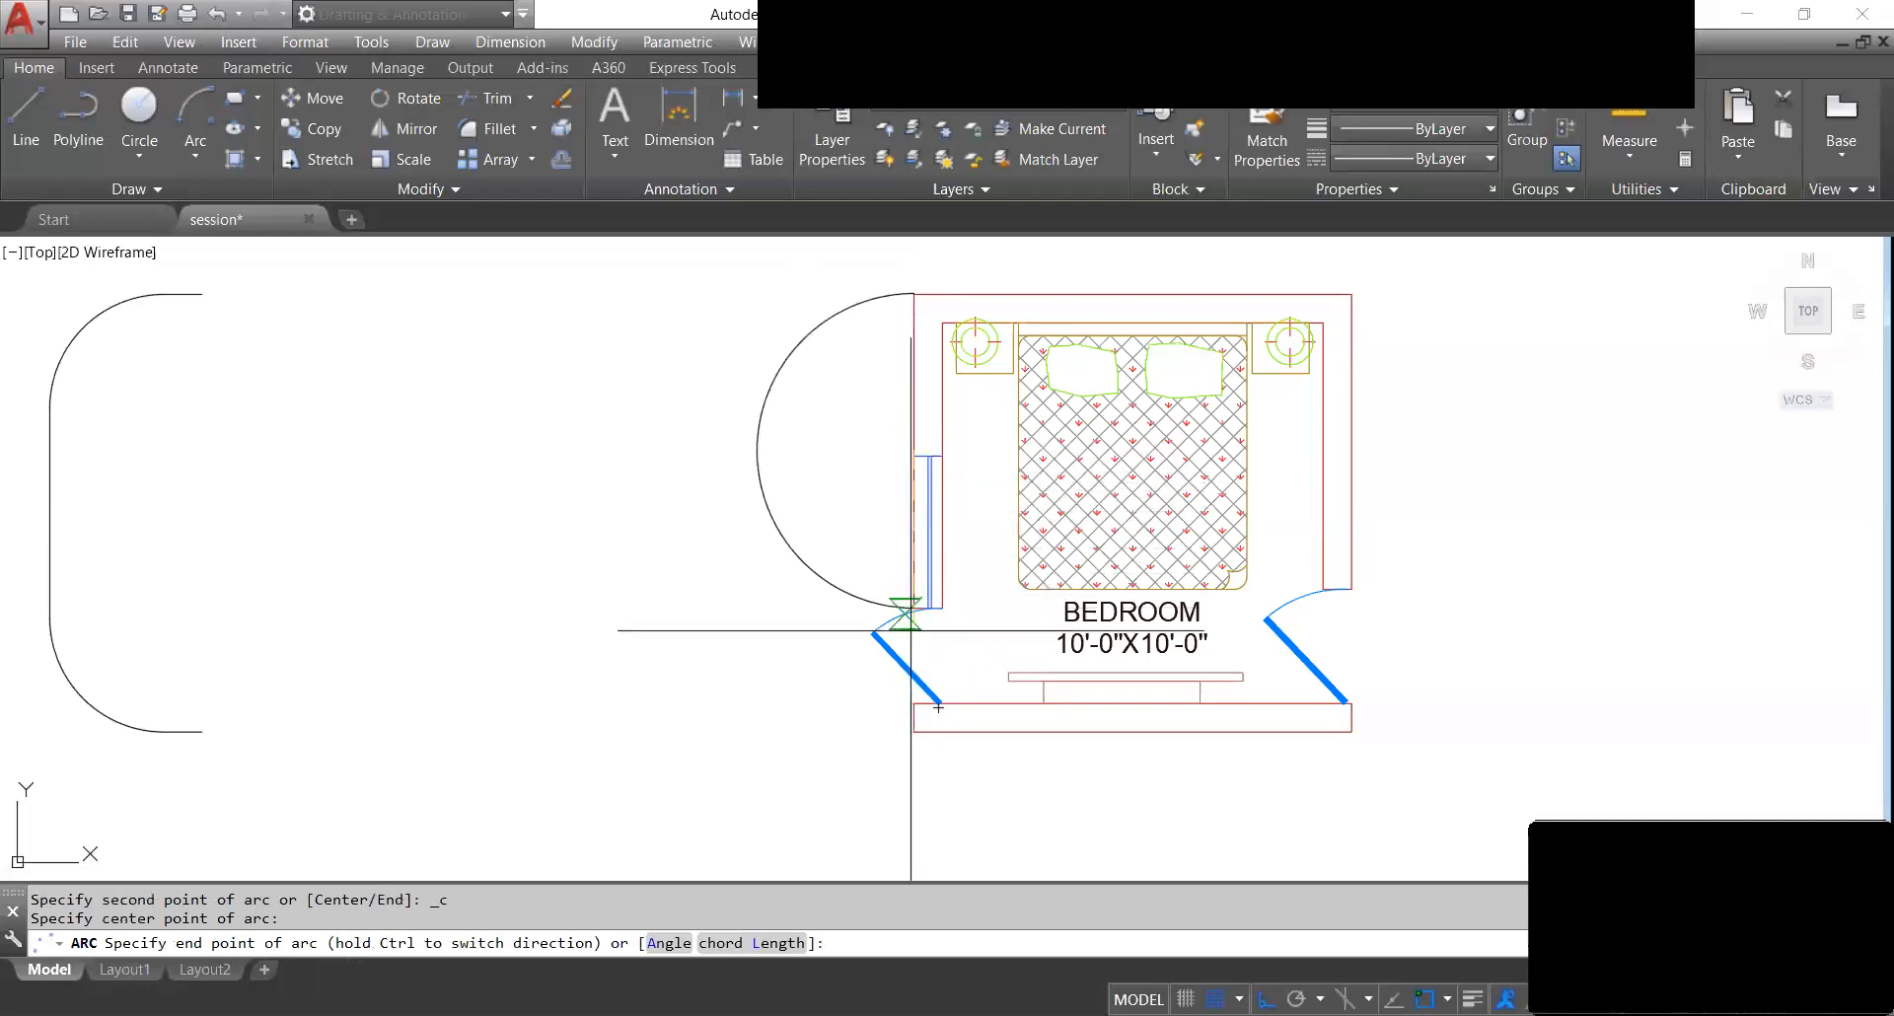
{"action": "left_click", "coordinate": [914, 703]}
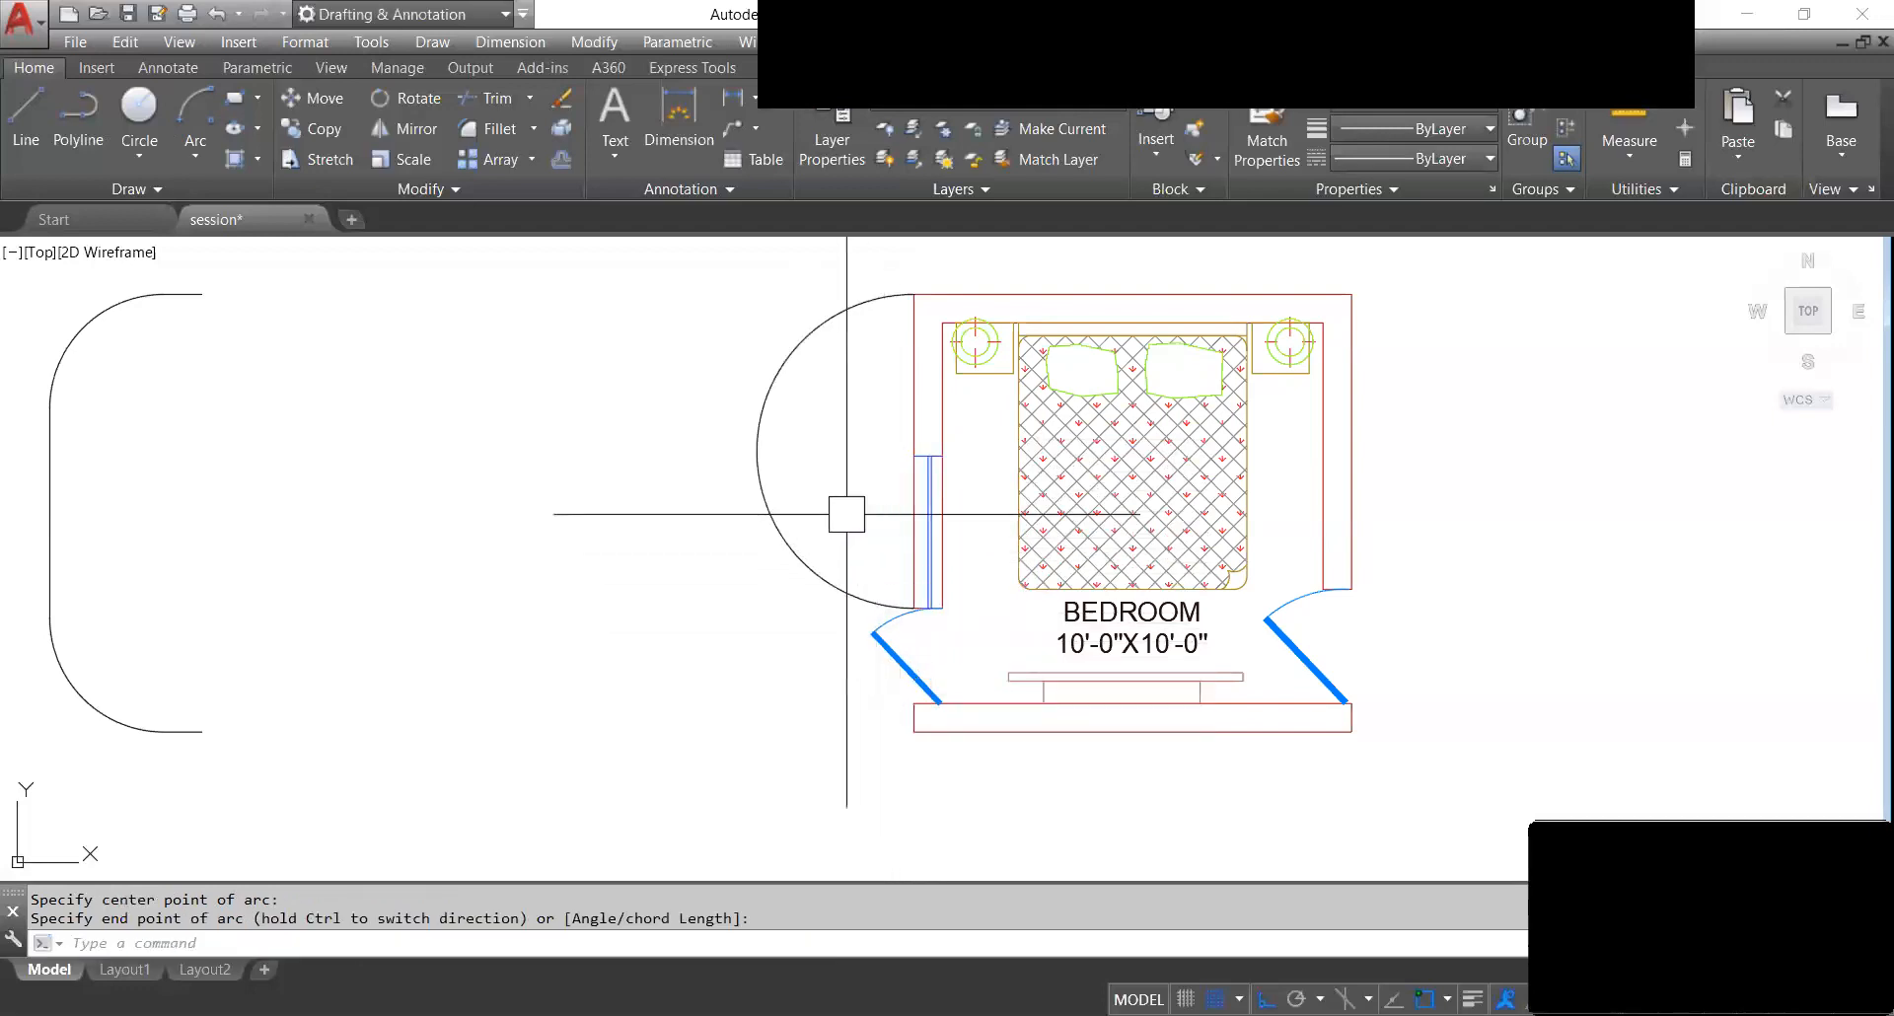
Erase the arc drawn outside the bedroom's window wall.
{"action": "left_click", "coordinate": [906, 434]}
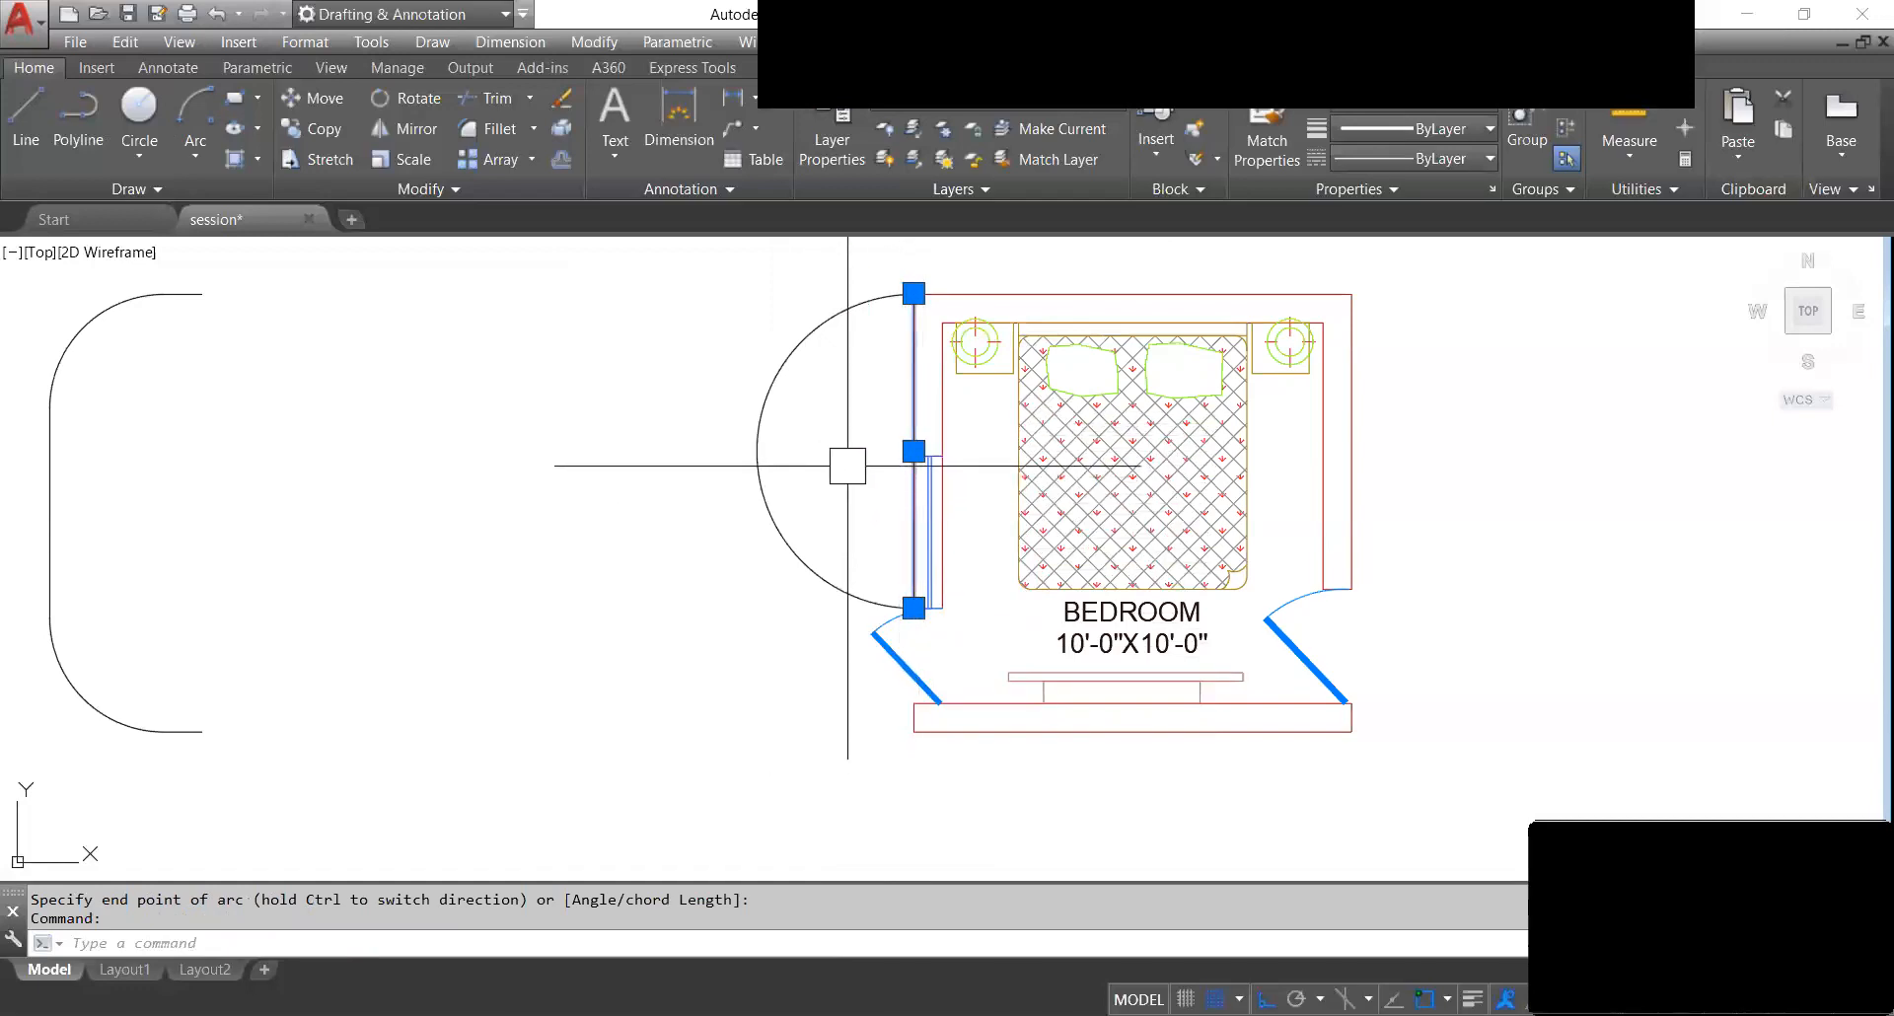
{"action": "key", "text": "Escape"}
{"action": "left_click", "coordinate": [755, 450]}
{"action": "key", "text": "Delete"}
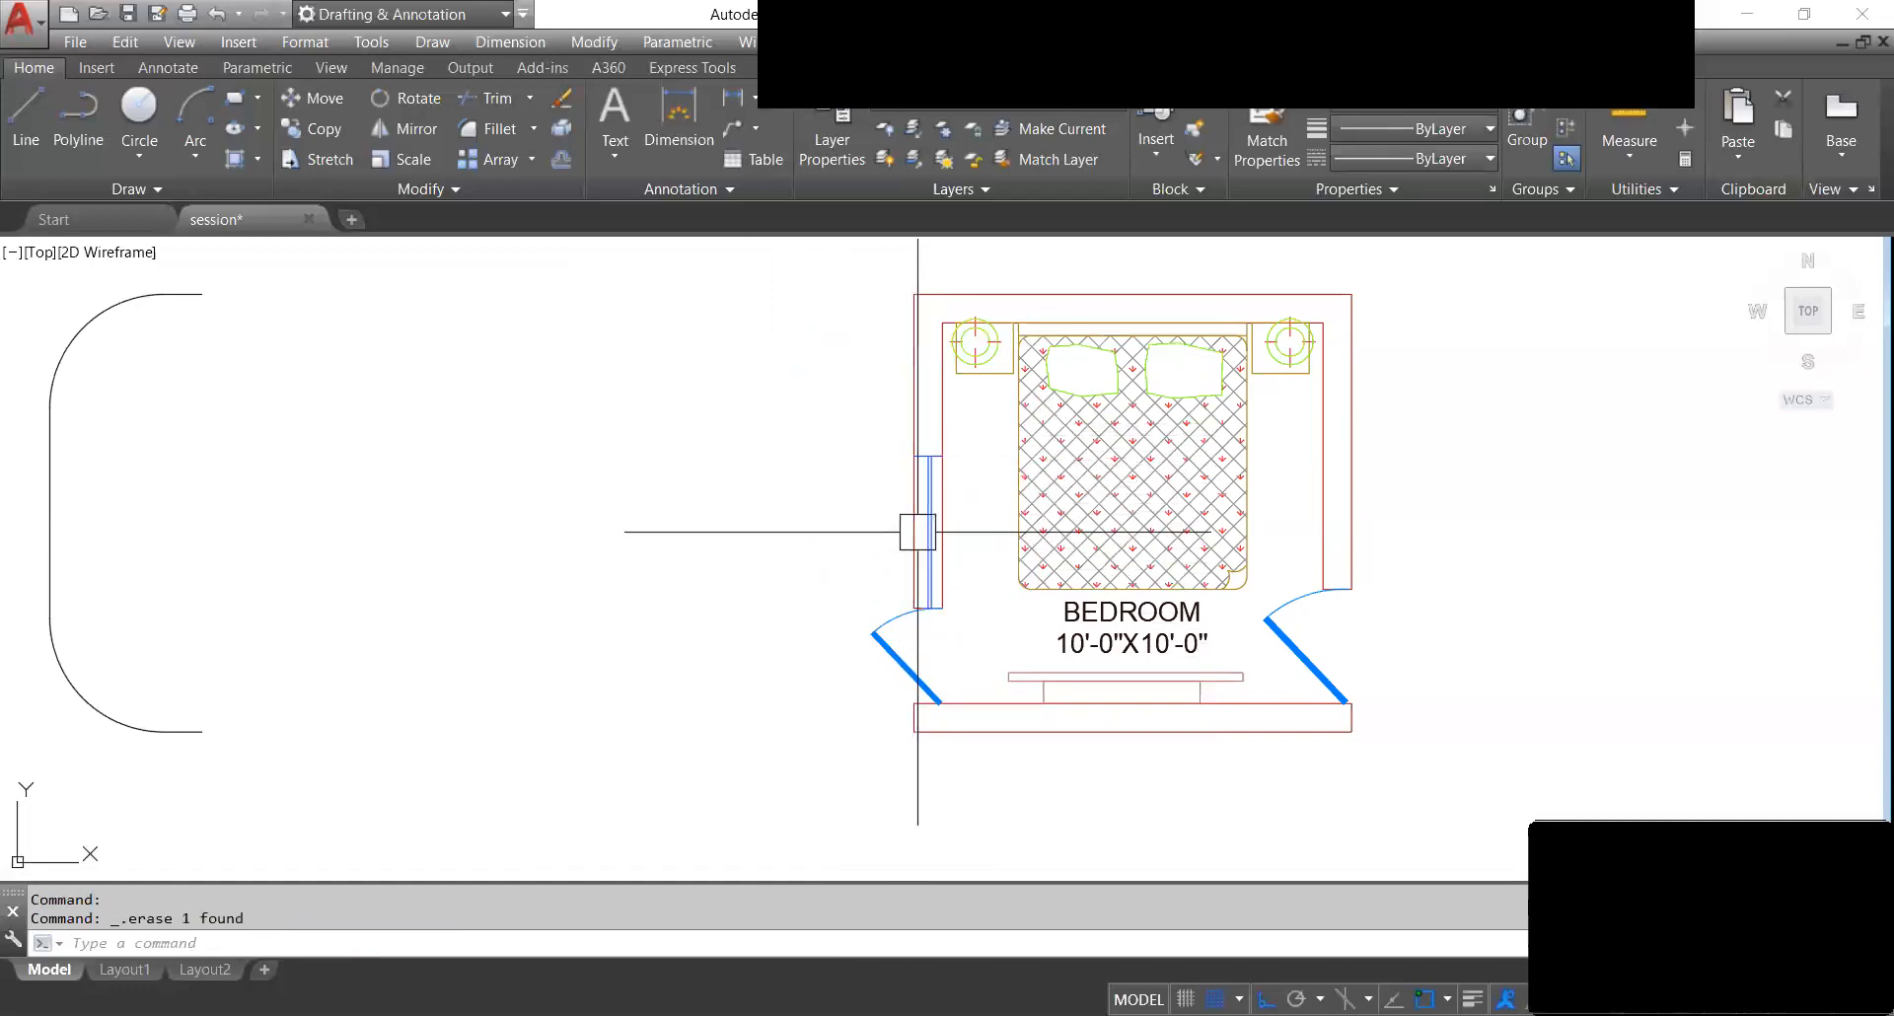
Draw a vertical line along the window wall's outer face from the bedroom's upper outer corner to its lower outer corner.
{"action": "type", "text": "l"}
{"action": "key", "text": "Return"}
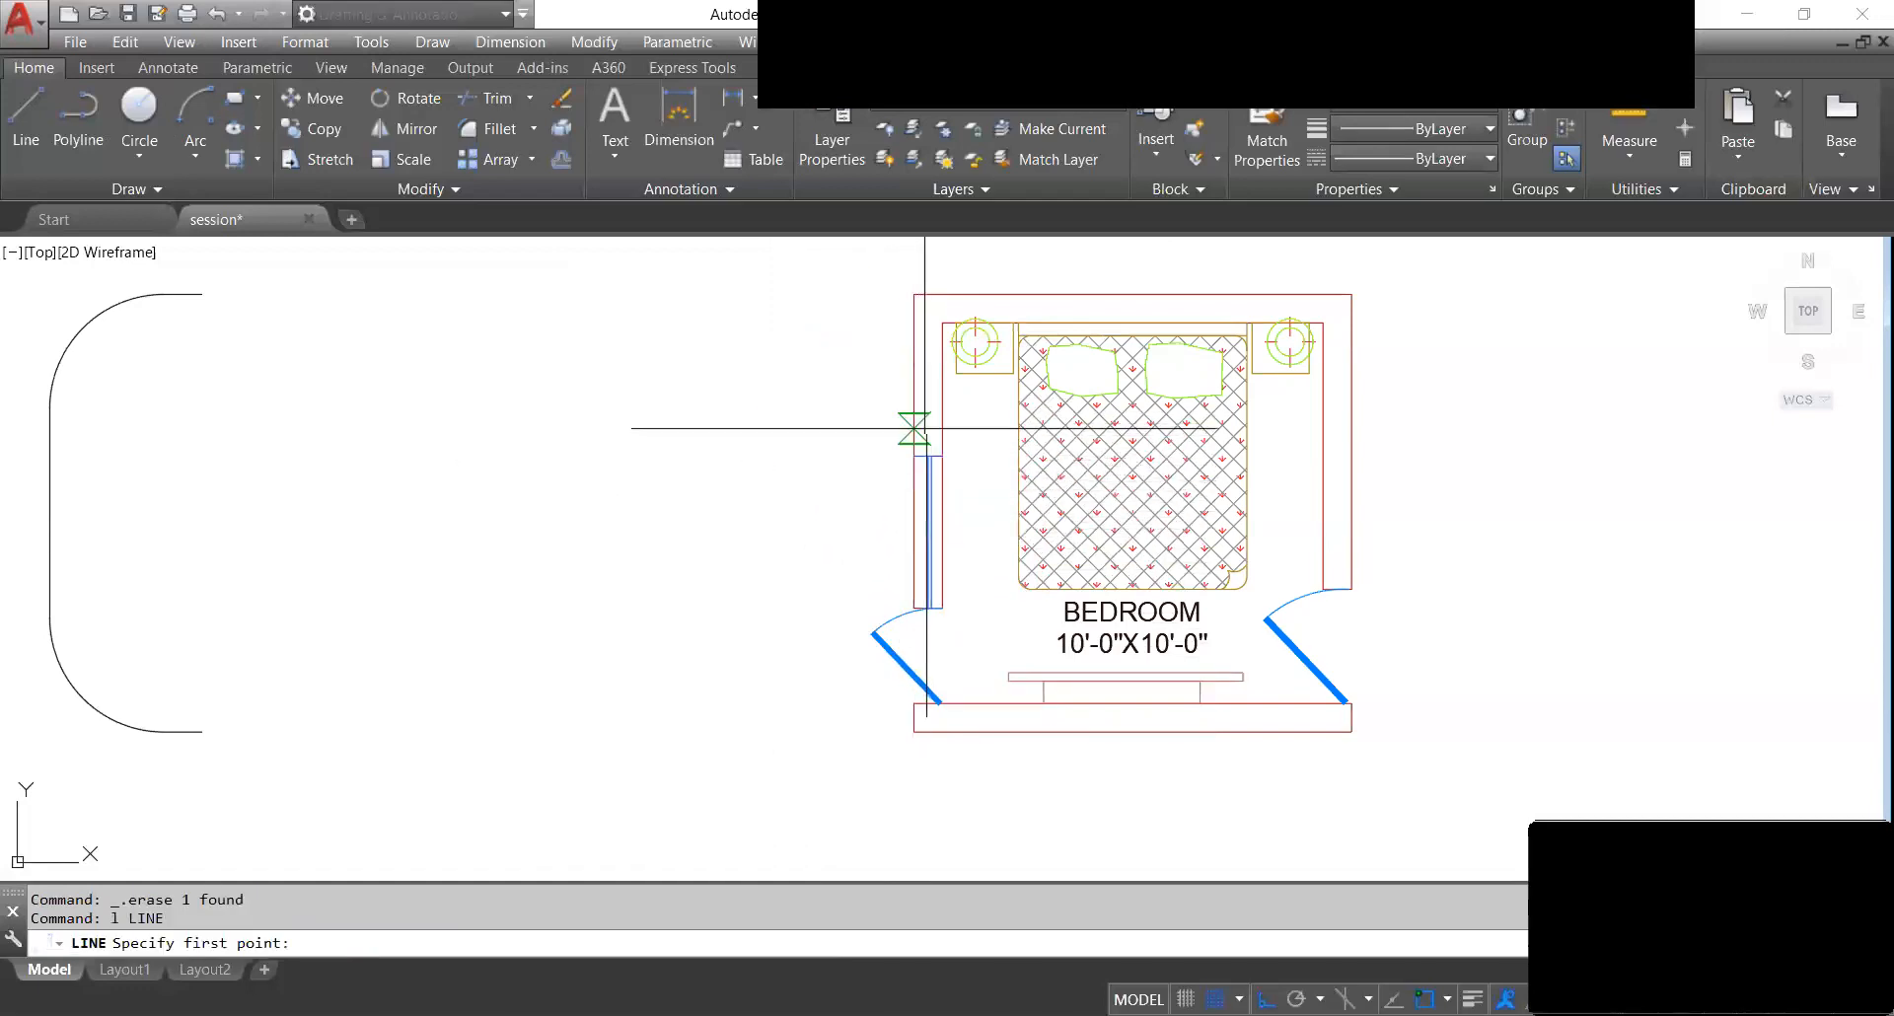
{"action": "left_click", "coordinate": [913, 293]}
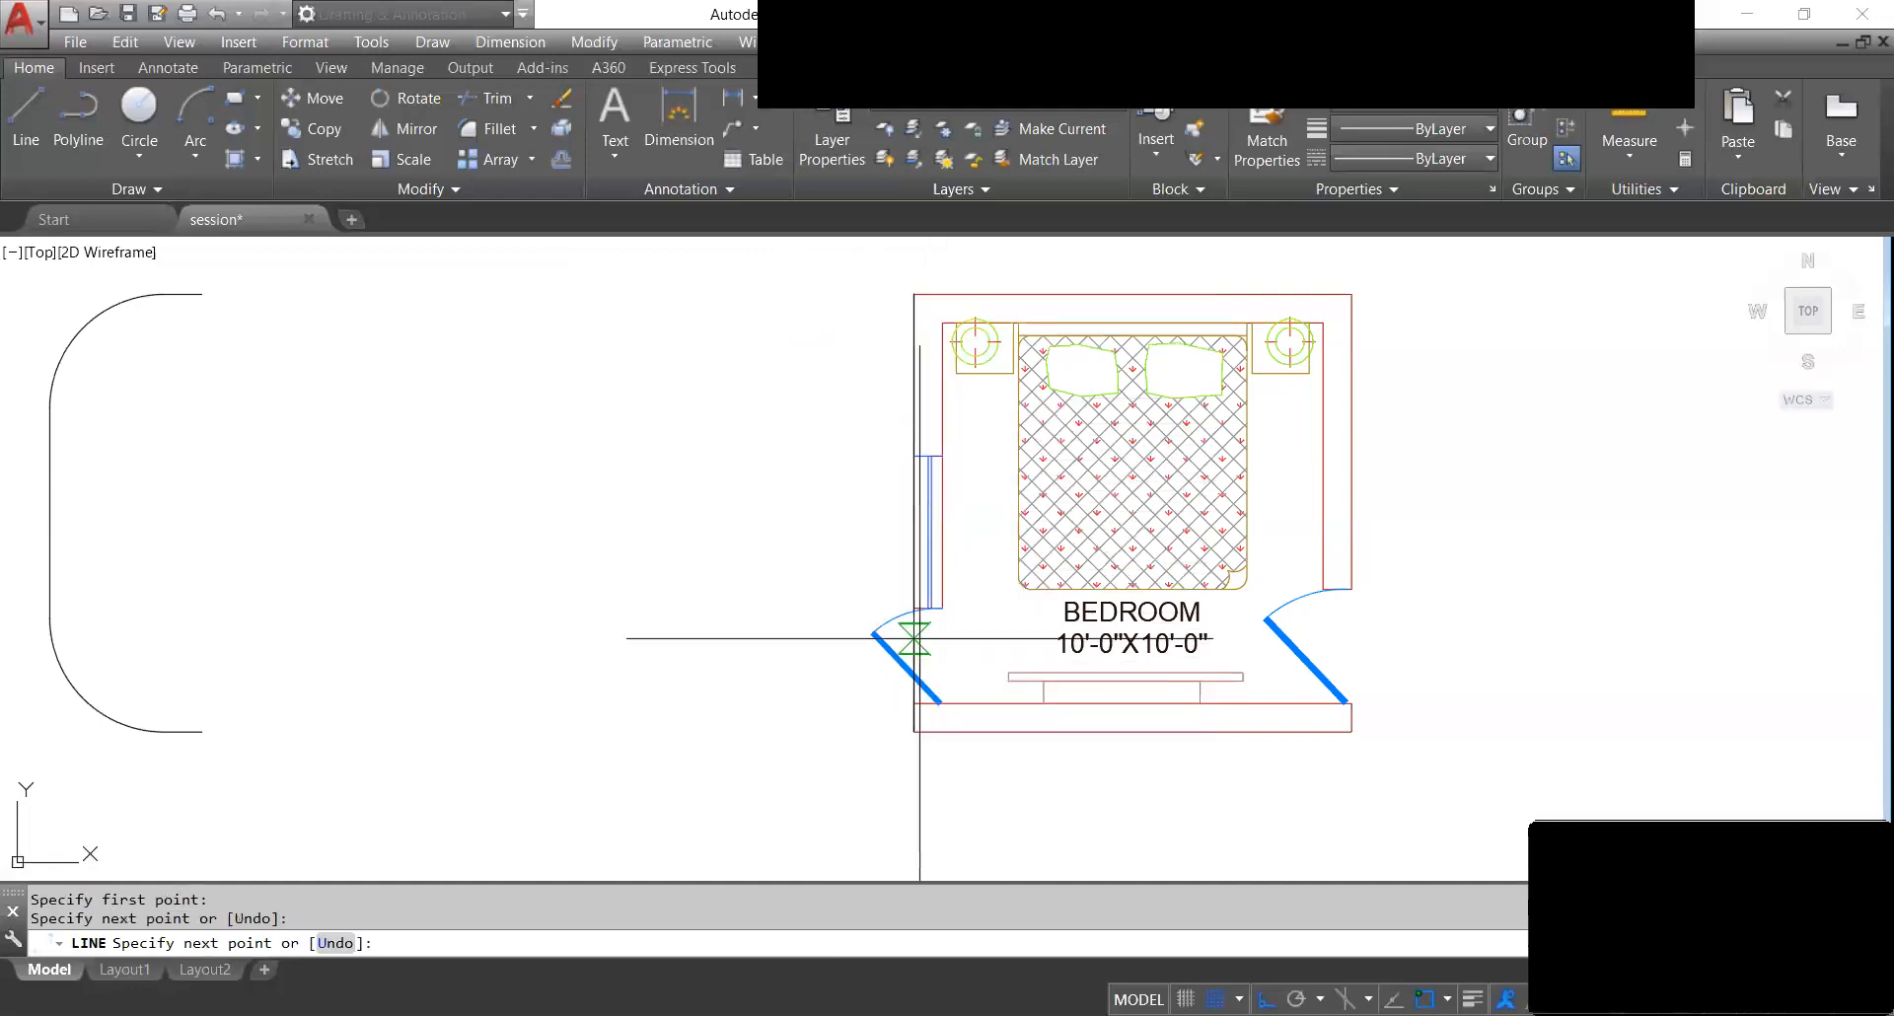
{"action": "left_click", "coordinate": [914, 731]}
{"action": "key", "text": "Escape"}
{"action": "left_click", "coordinate": [917, 415]}
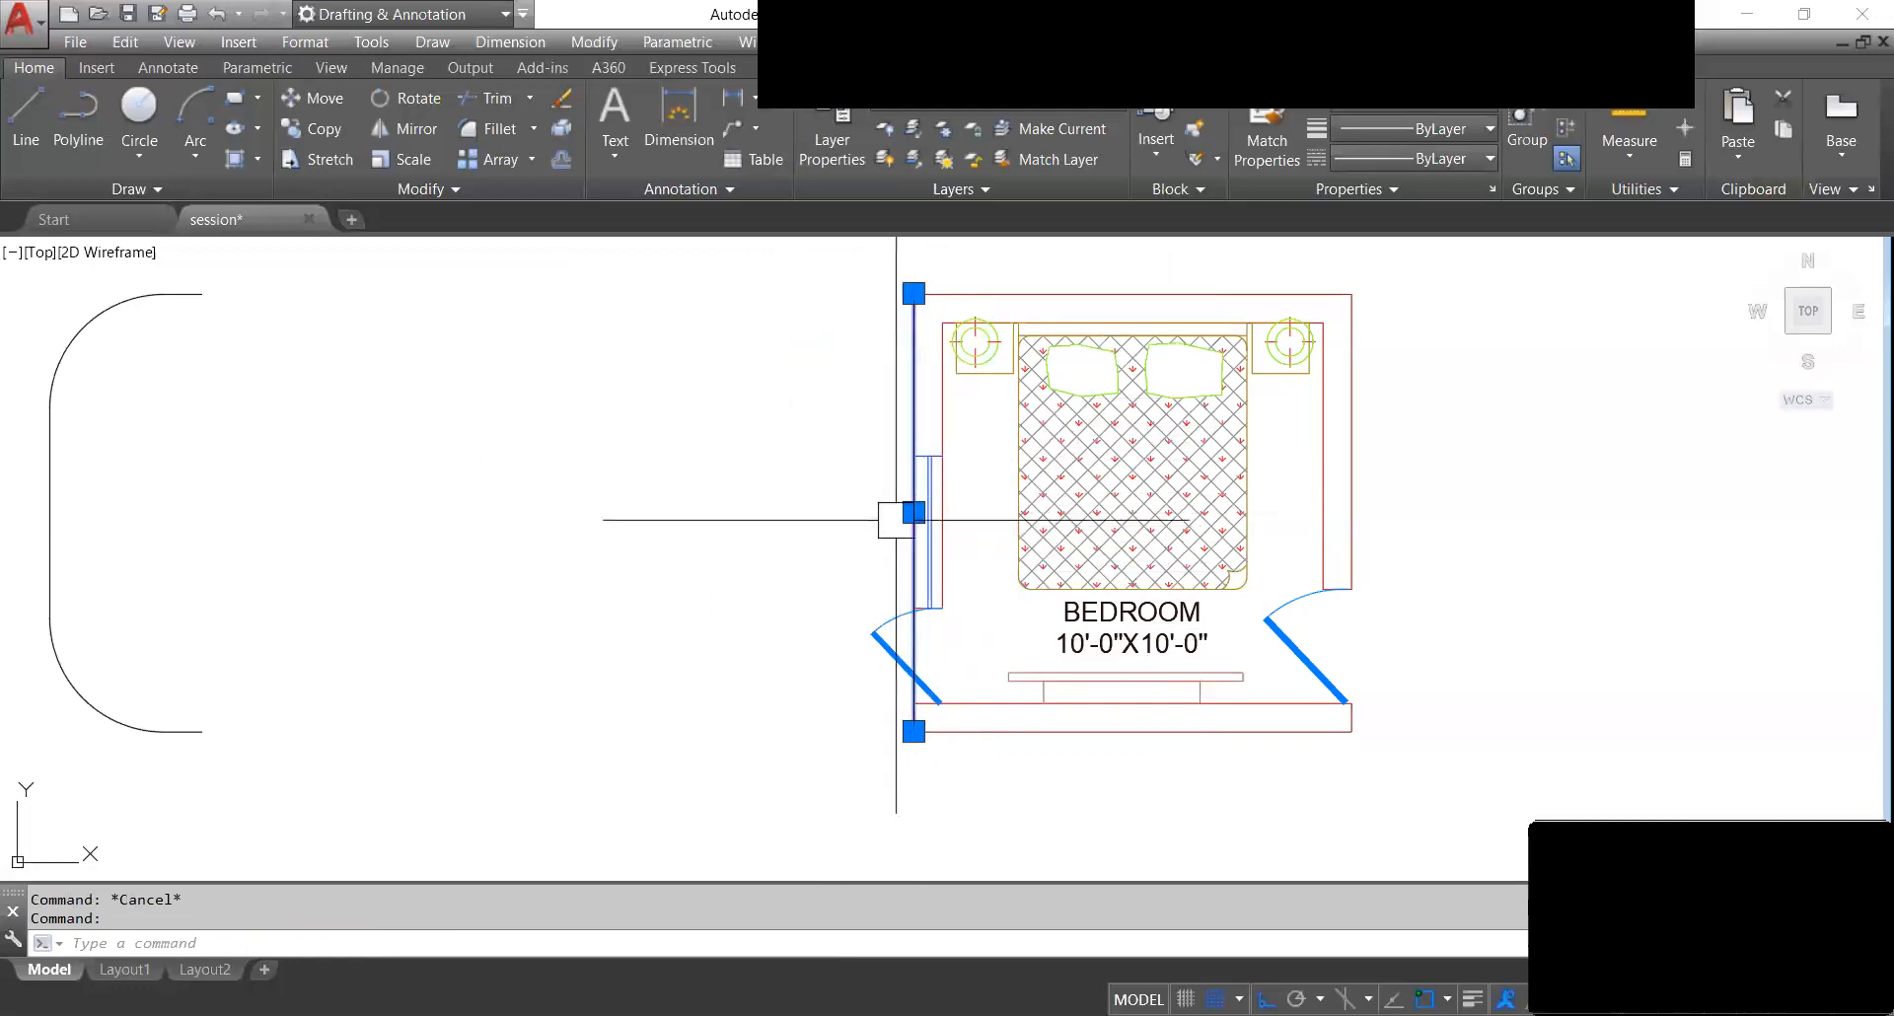
{"action": "key", "text": "Escape"}
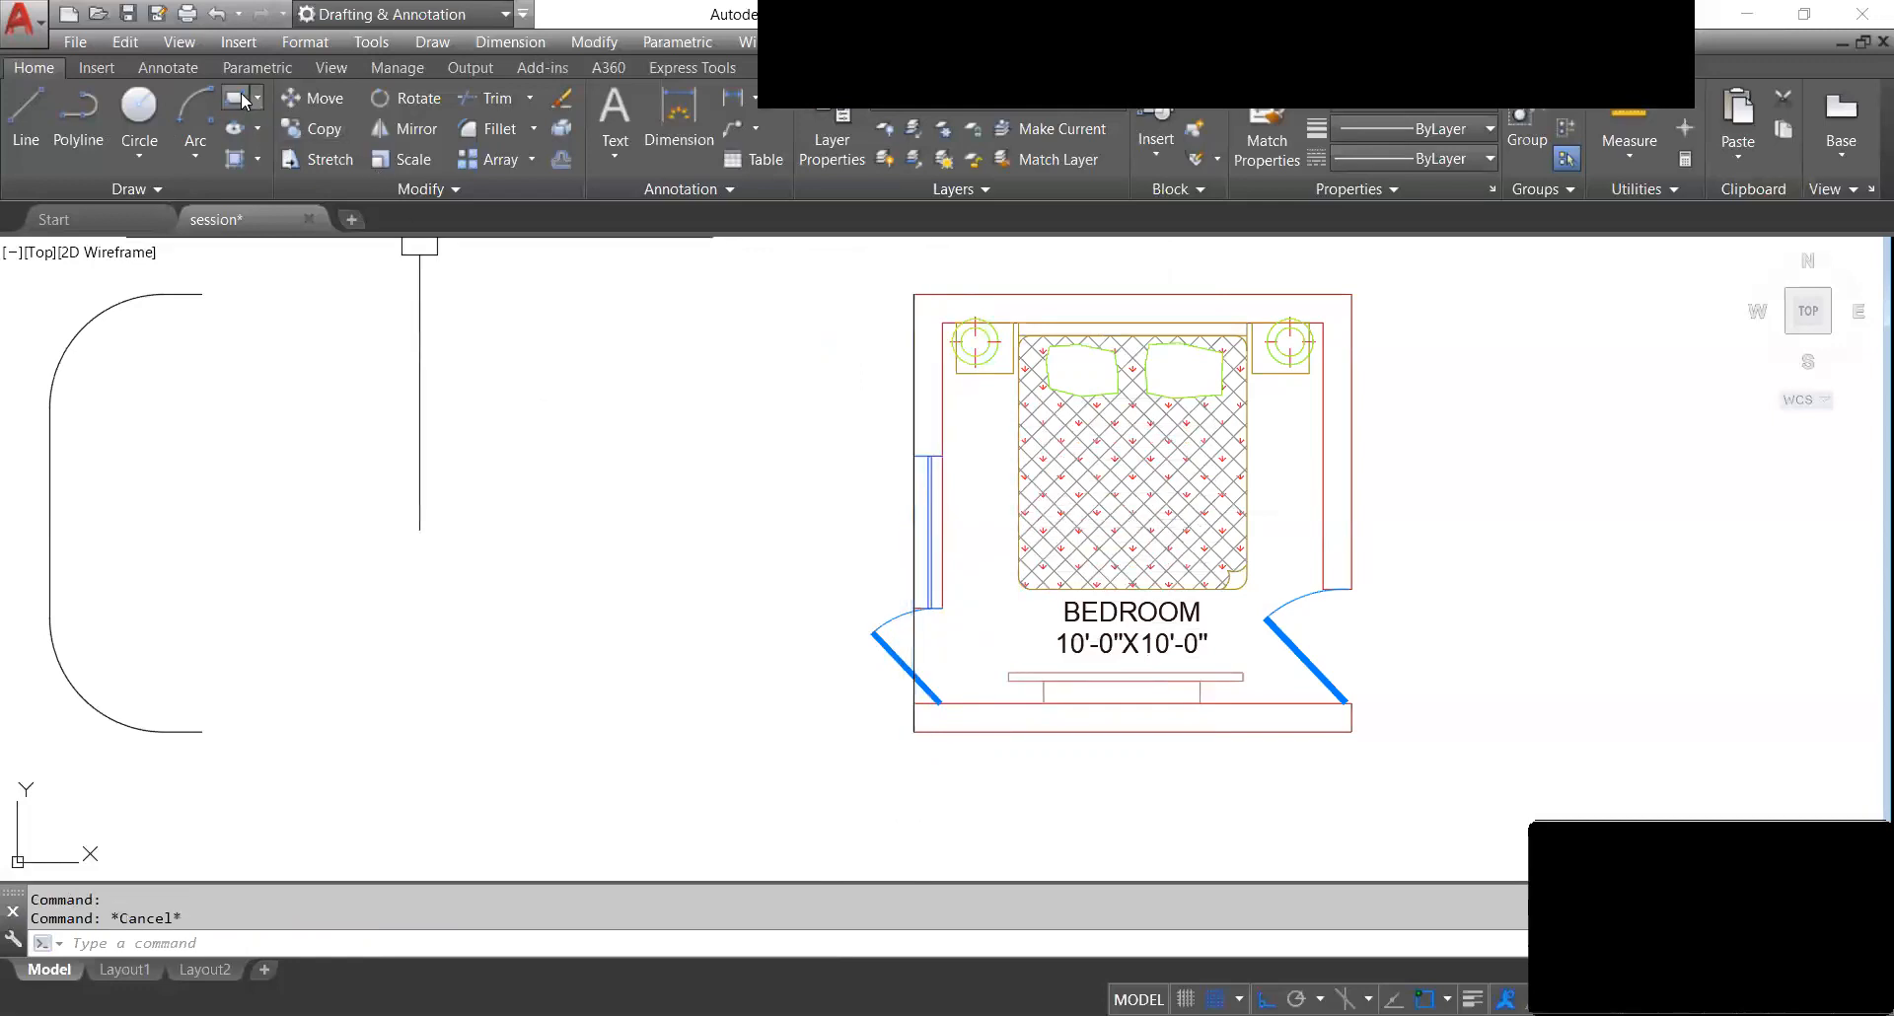
Draw a Start, Center, End arc from the upper to the lower outer corner, centred on the midpoint of the window wall's outer line.
{"action": "left_click", "coordinate": [202, 155]}
{"action": "left_click", "coordinate": [276, 254]}
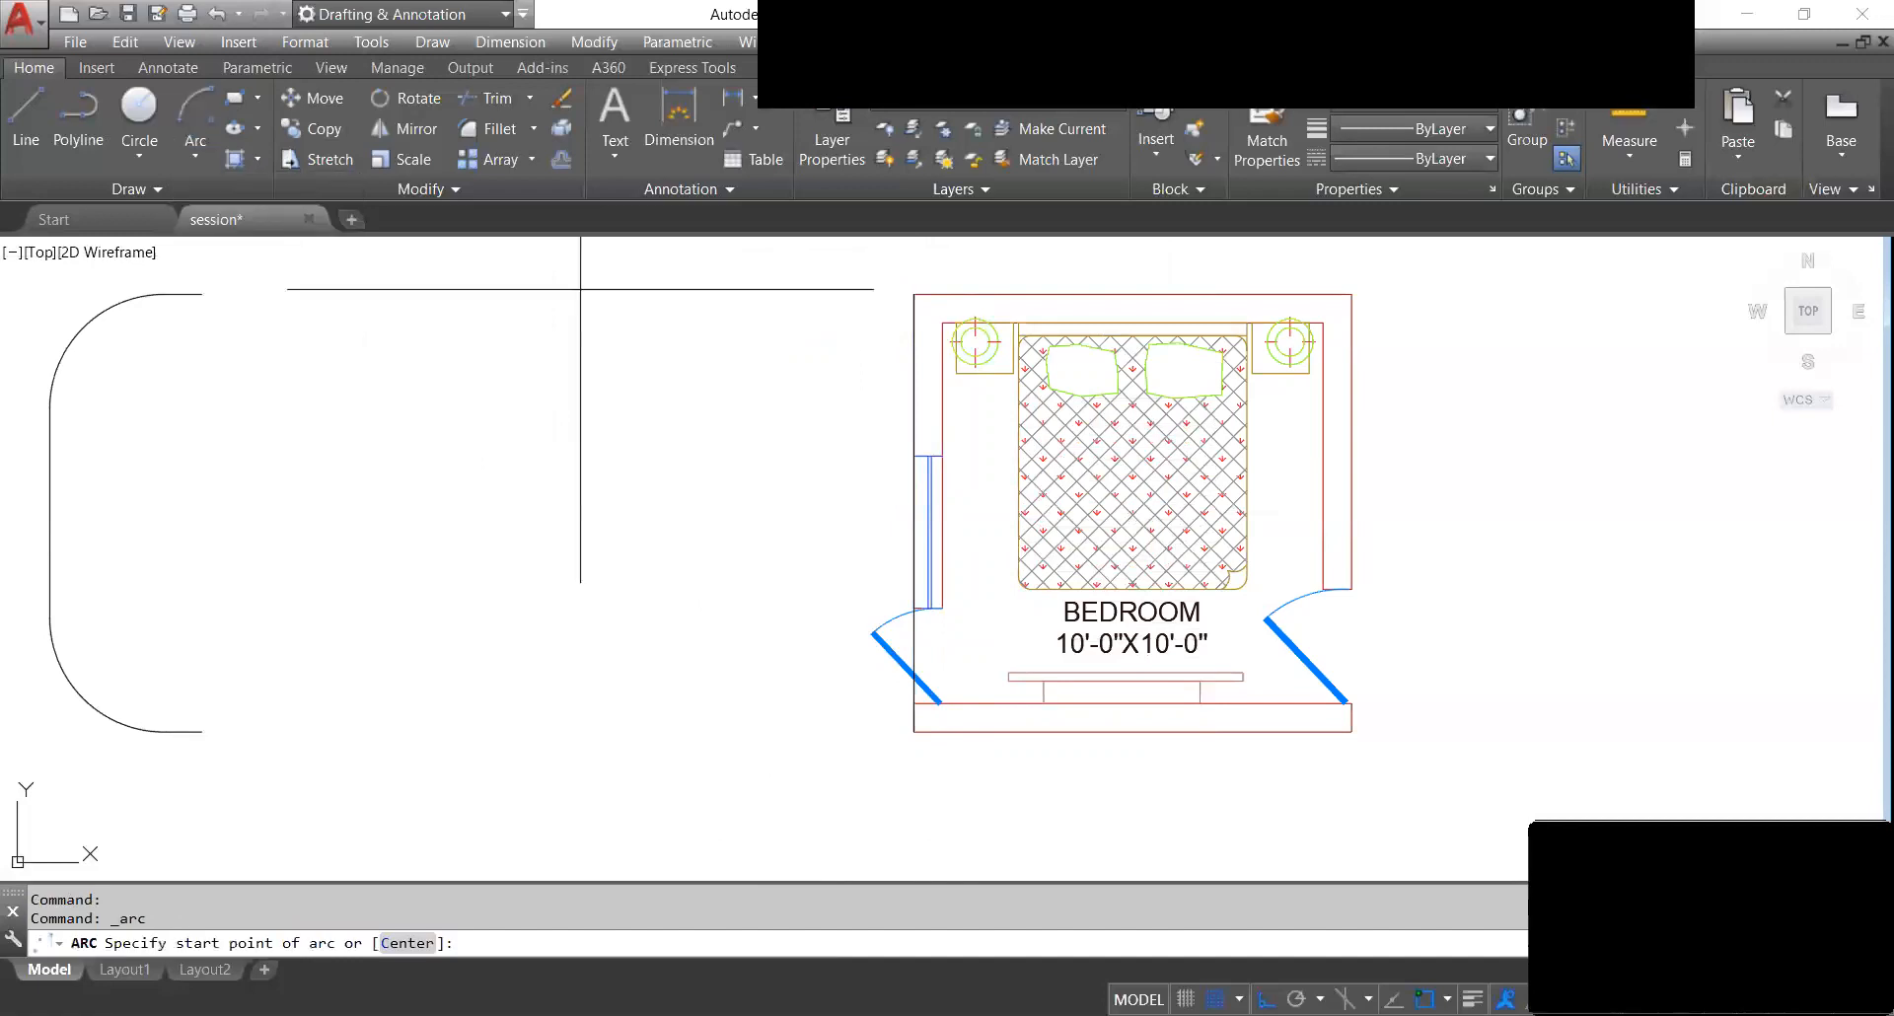
{"action": "left_click", "coordinate": [913, 294]}
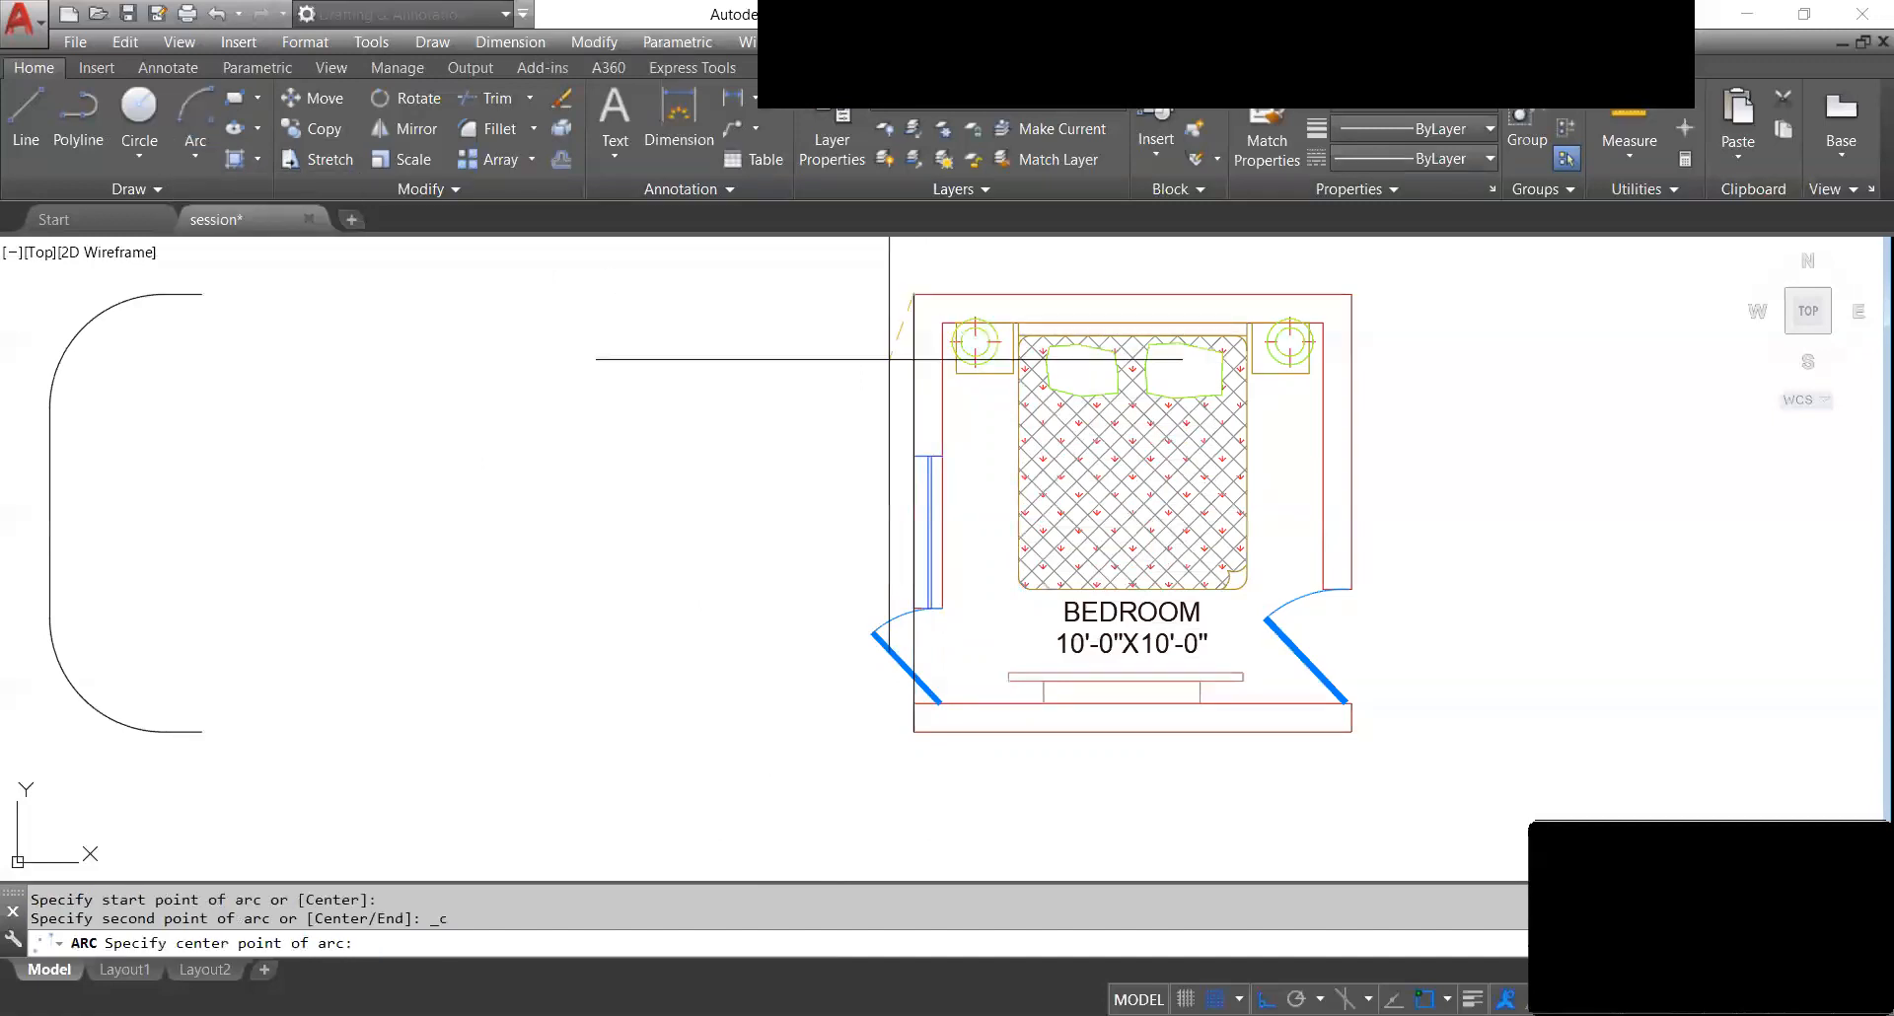
{"action": "left_click", "coordinate": [913, 512]}
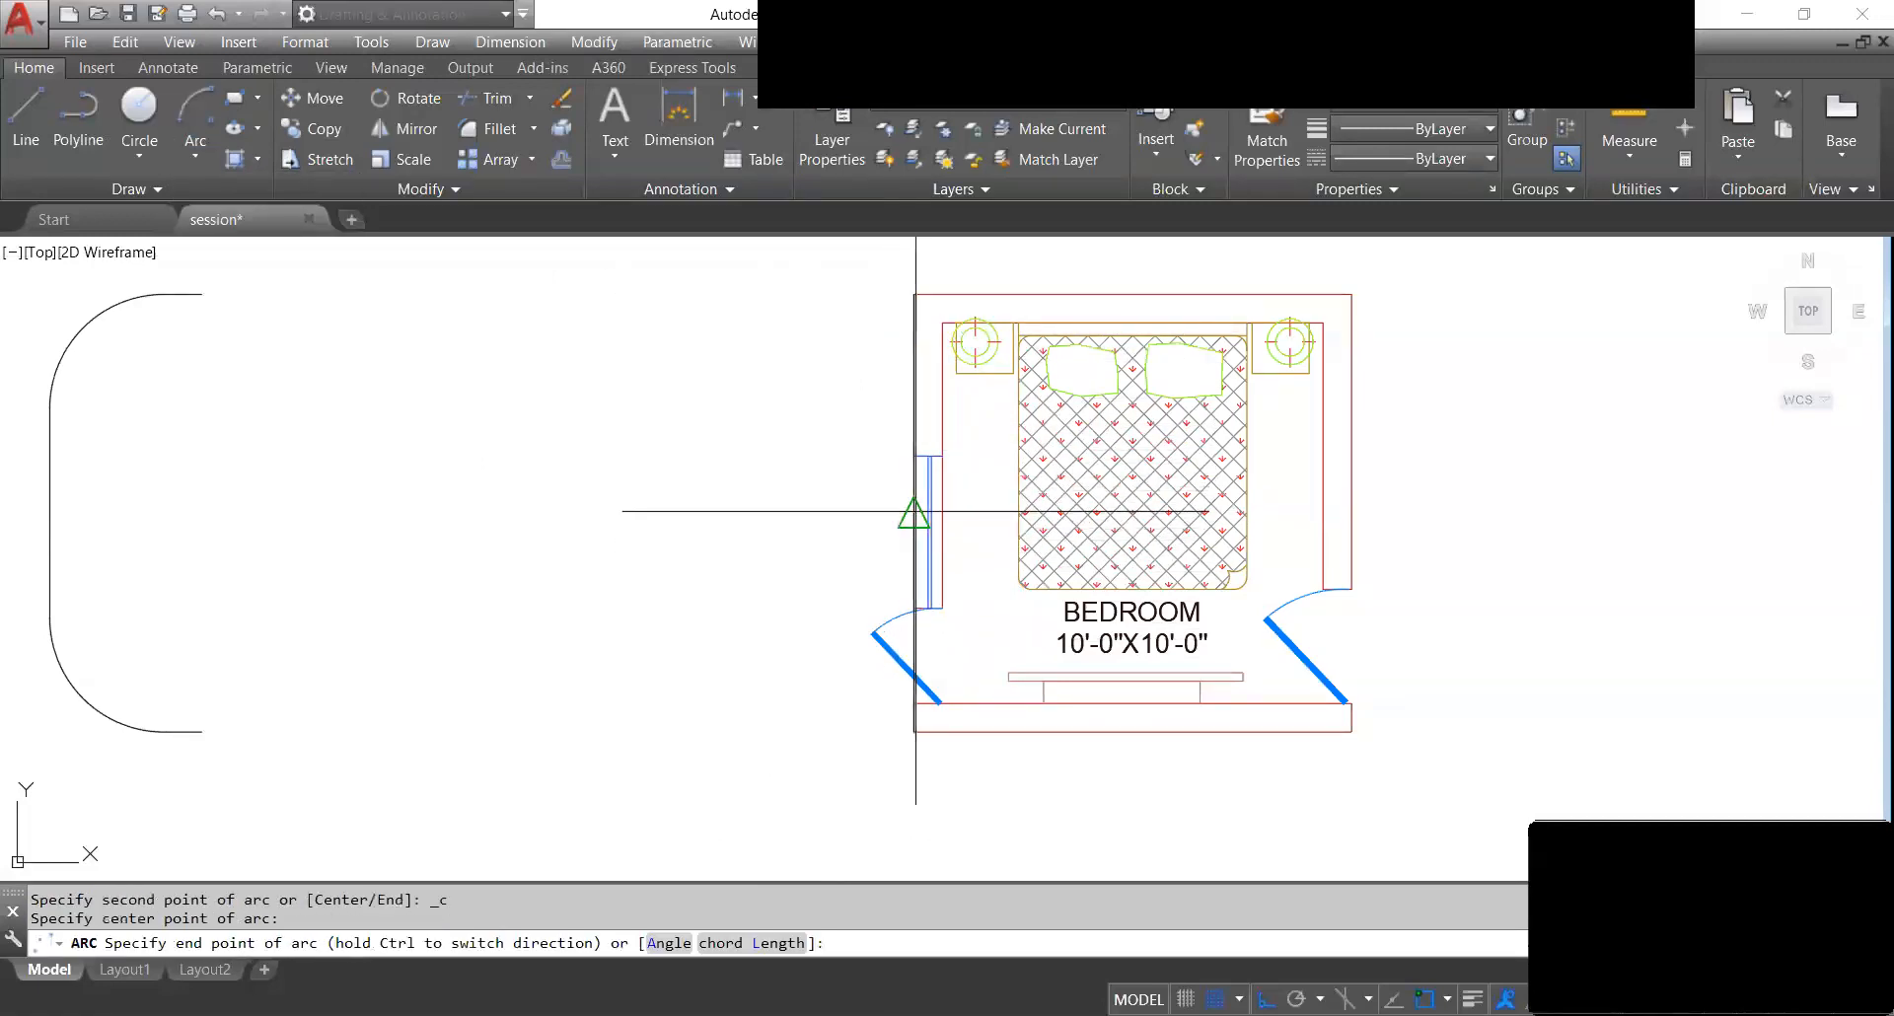
{"action": "left_click", "coordinate": [914, 731]}
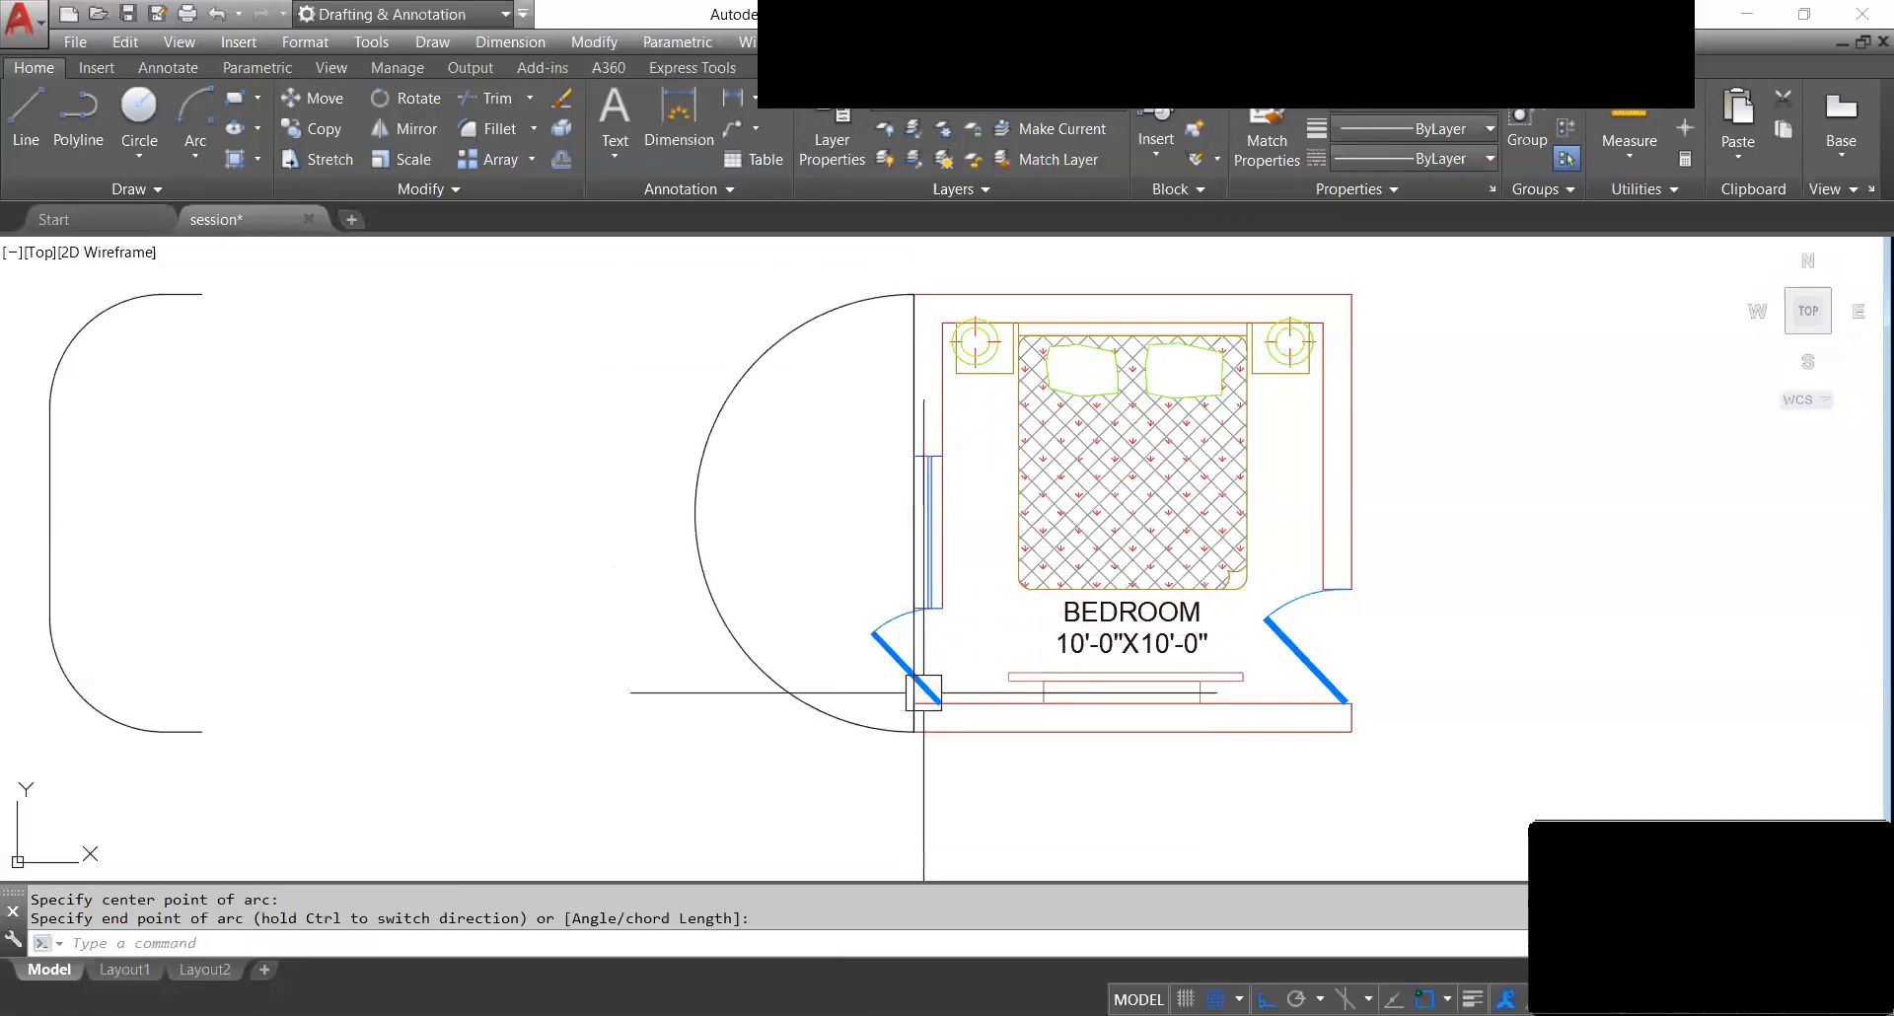
{"action": "scroll", "coordinate": [878, 508], "scroll_direction": "down", "scroll_amount": 2}
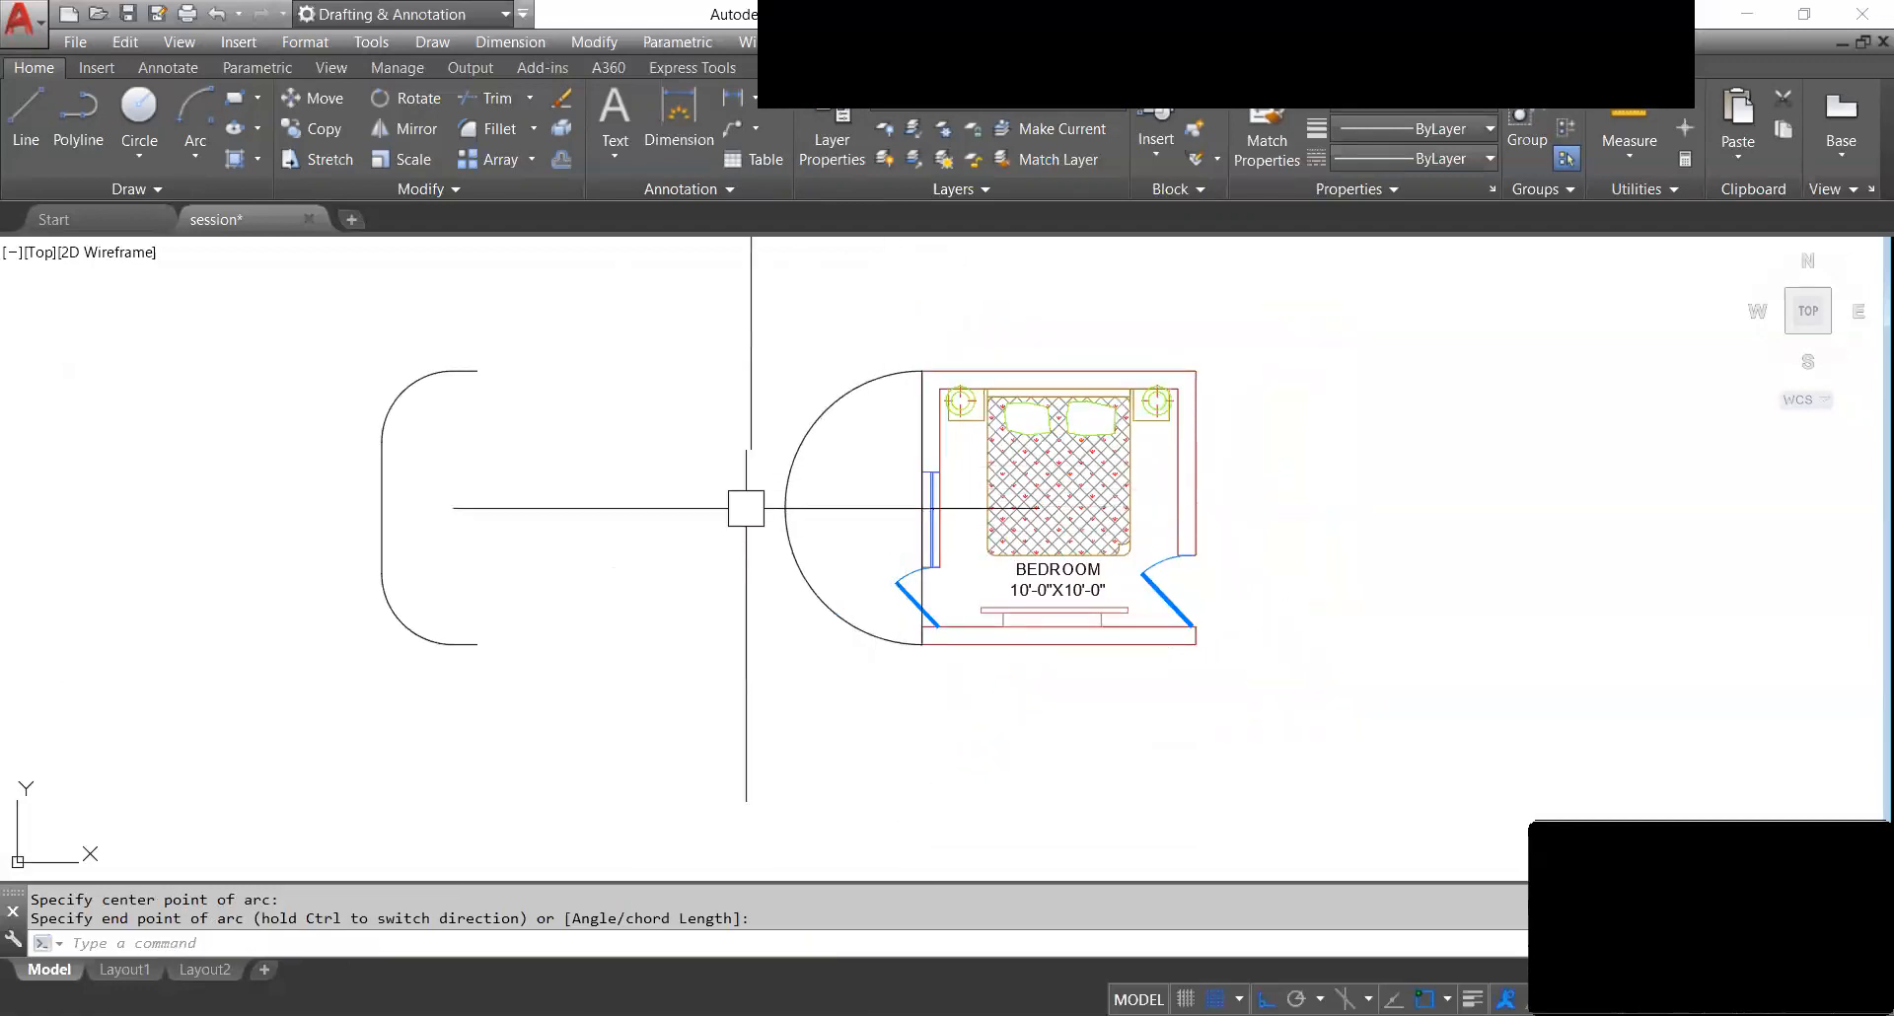
Flatten the arc outside the window wall by stretching its midpoint about 2'-2 1/2" toward the wall.
{"action": "scroll", "coordinate": [898, 493], "scroll_direction": "up", "scroll_amount": 2}
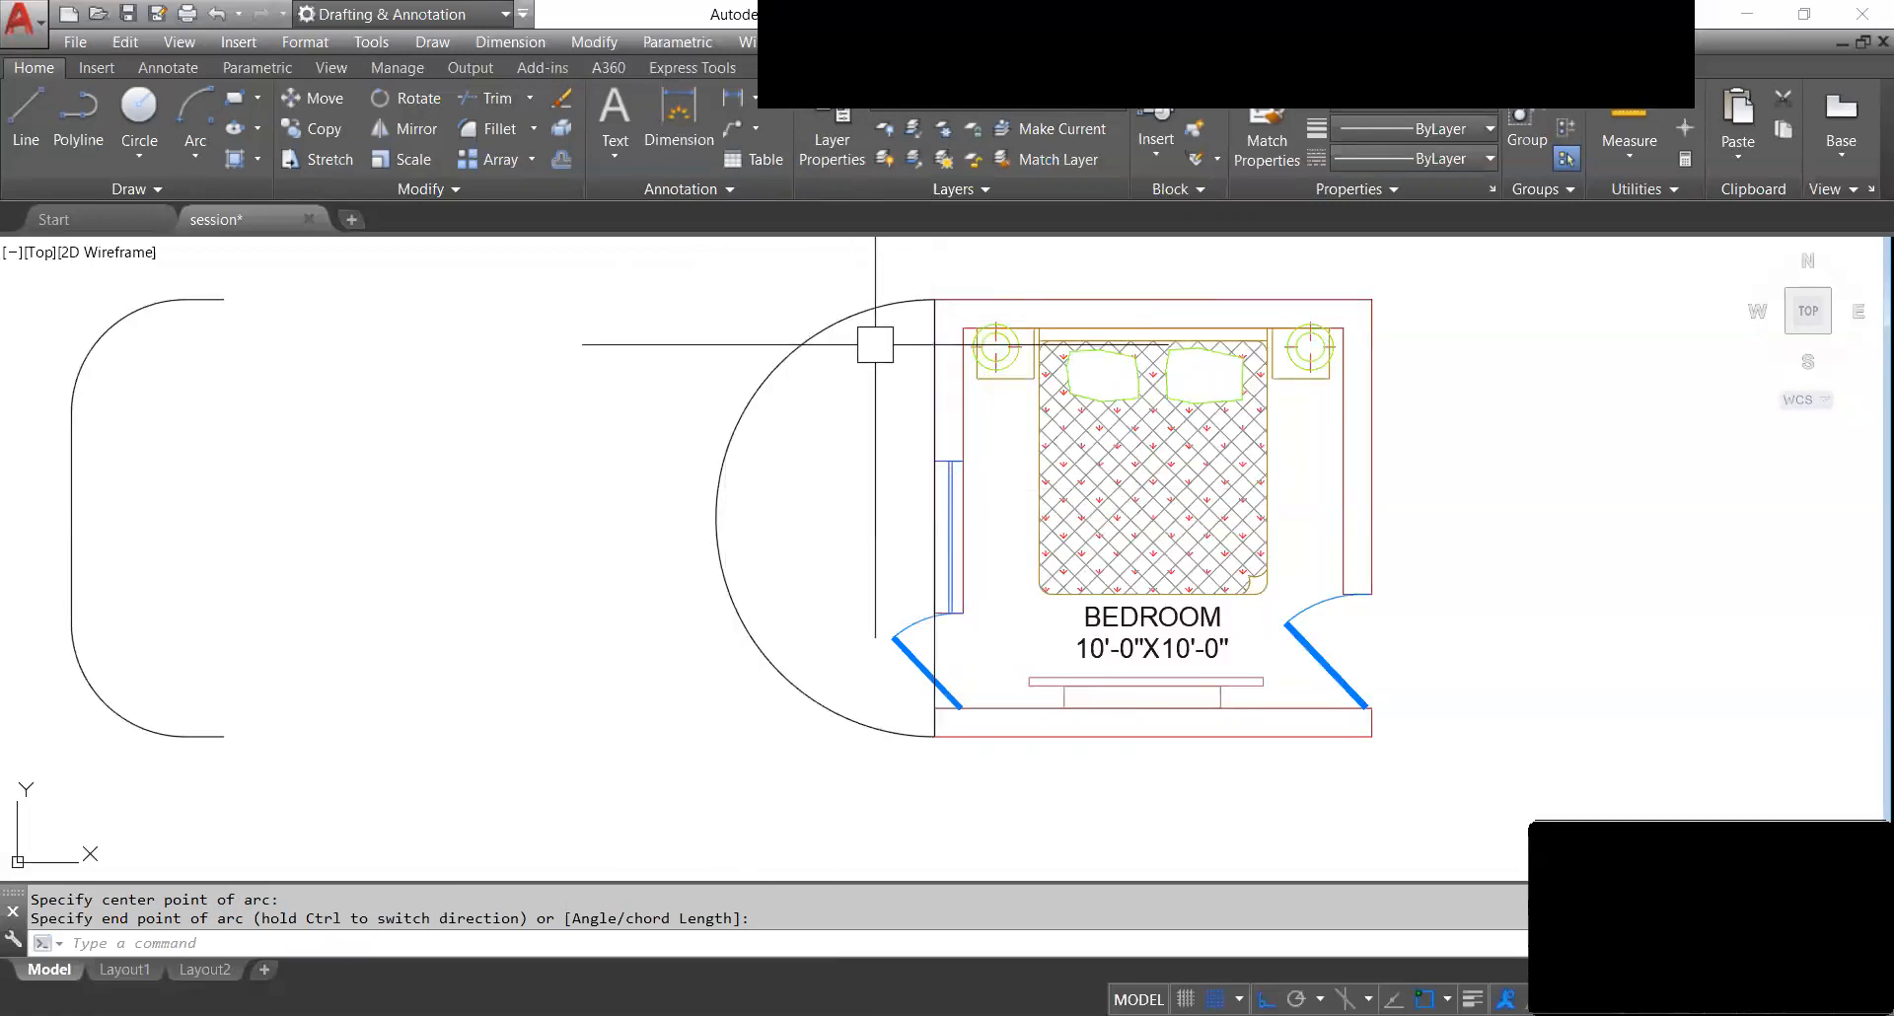
{"action": "left_click", "coordinate": [728, 484]}
{"action": "left_click", "coordinate": [717, 517]}
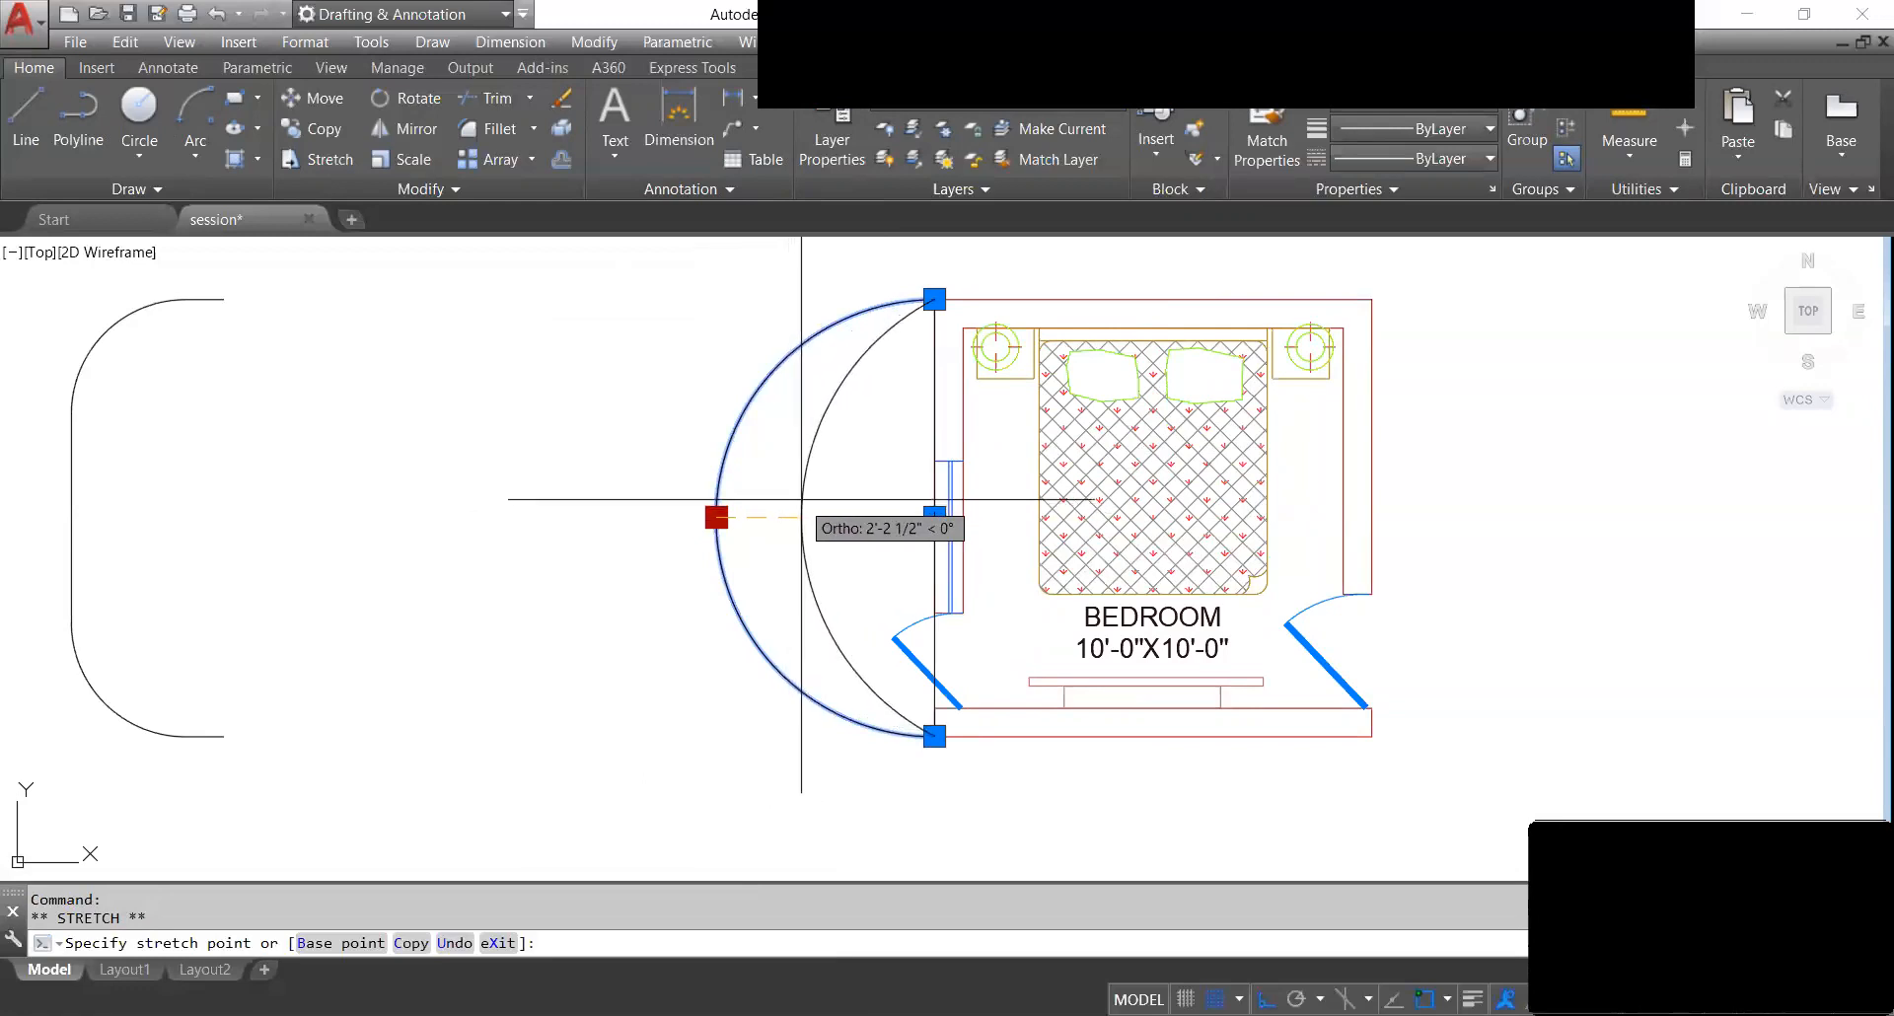
{"action": "left_click", "coordinate": [801, 499]}
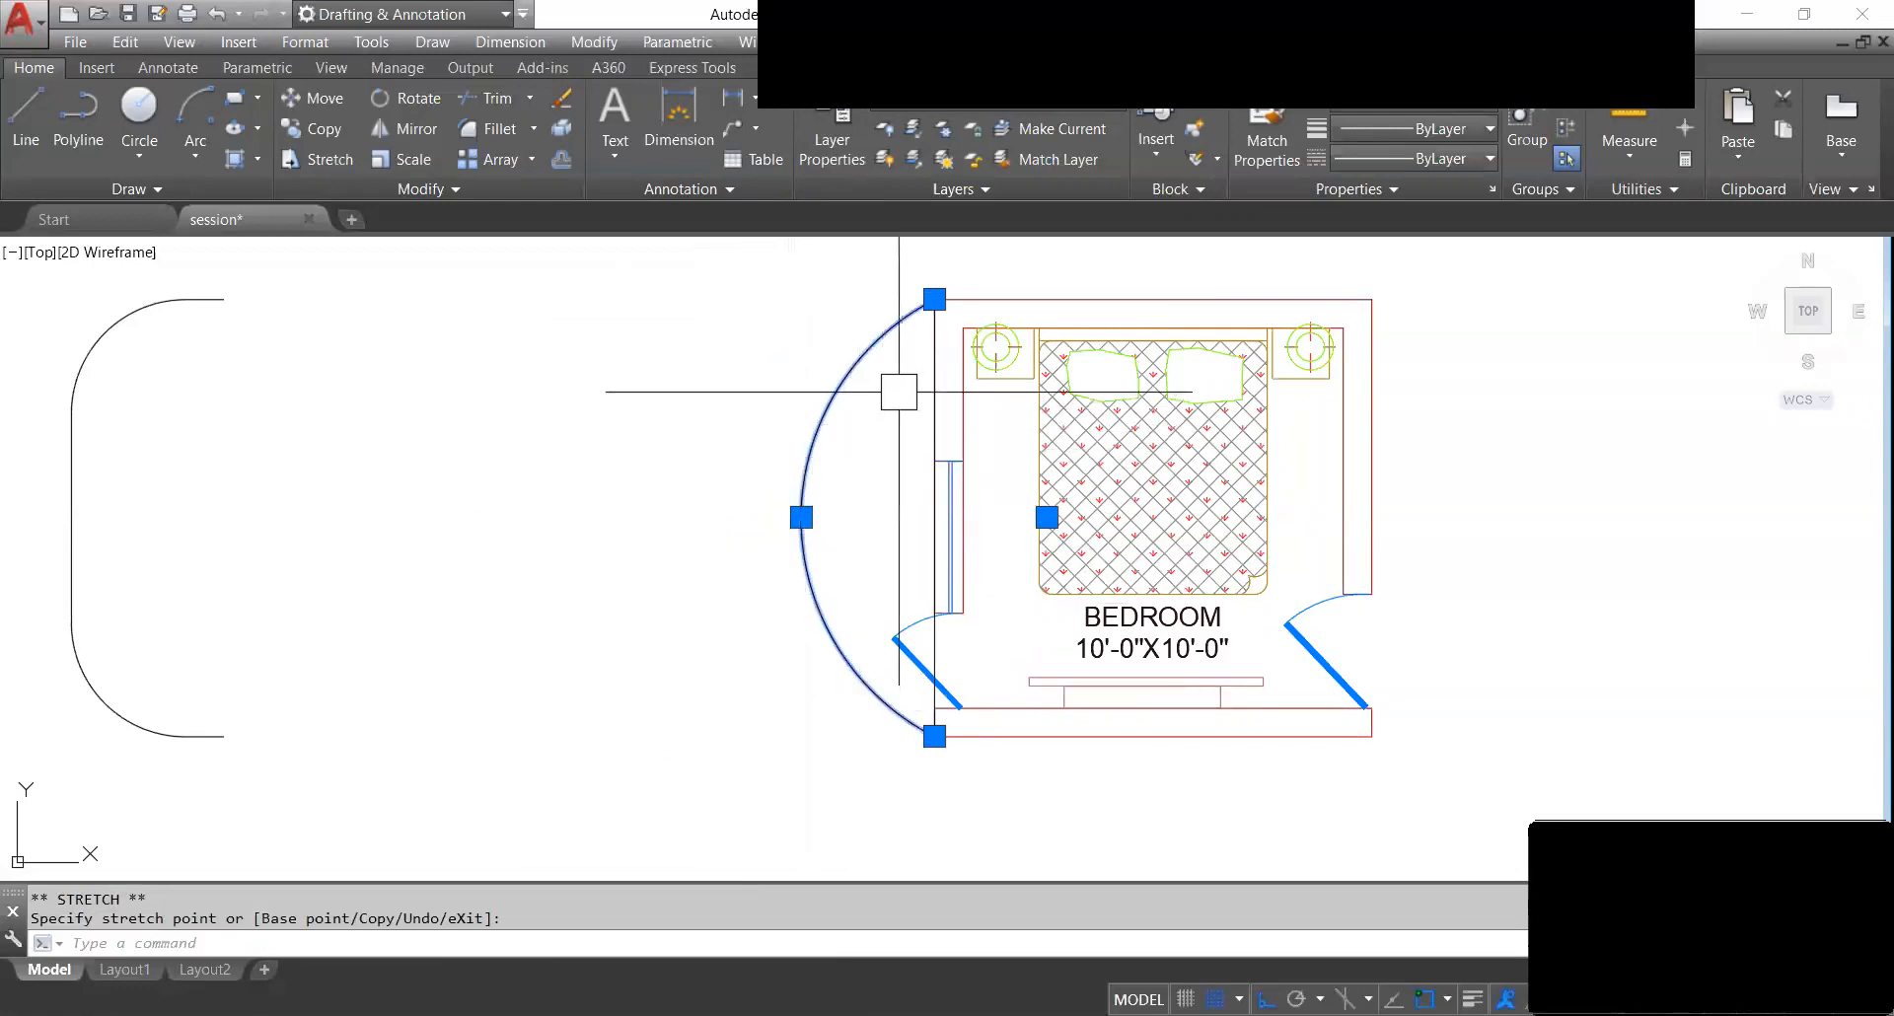
{"action": "left_click", "coordinate": [801, 517]}
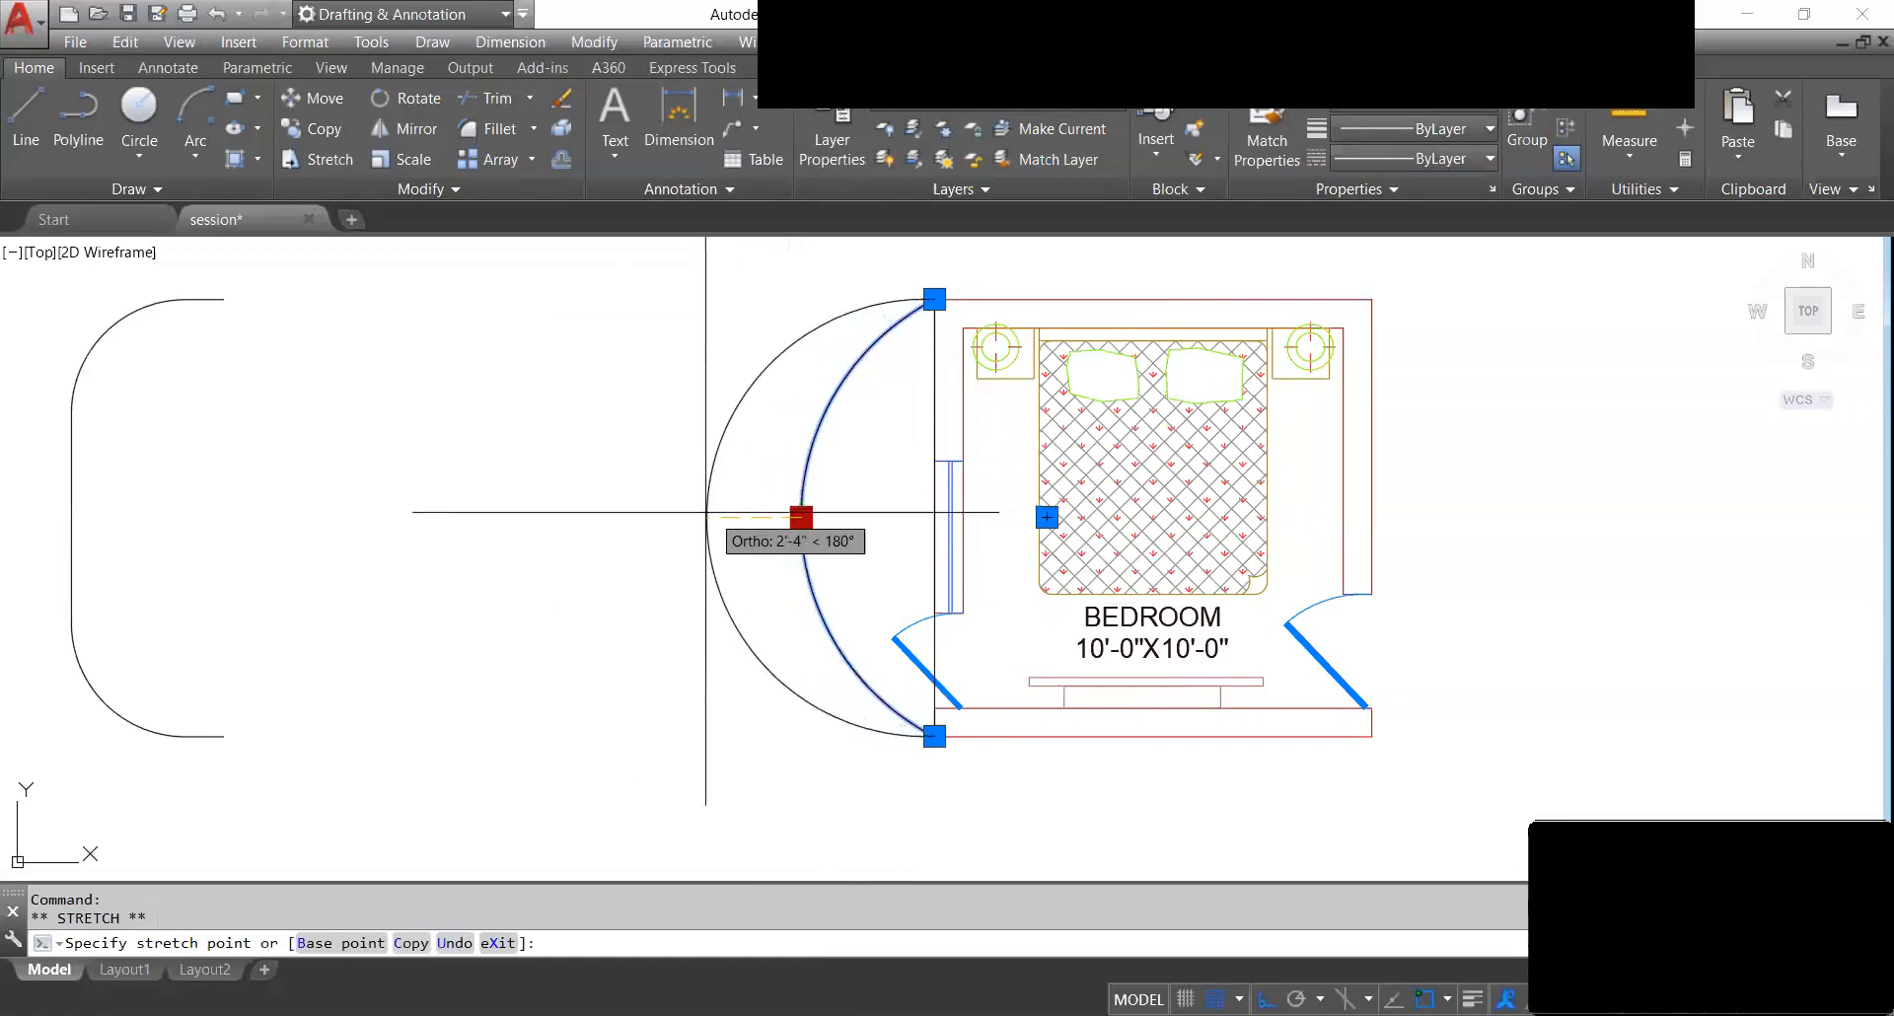
{"action": "key", "text": "Escape"}
{"action": "key", "text": "Escape"}
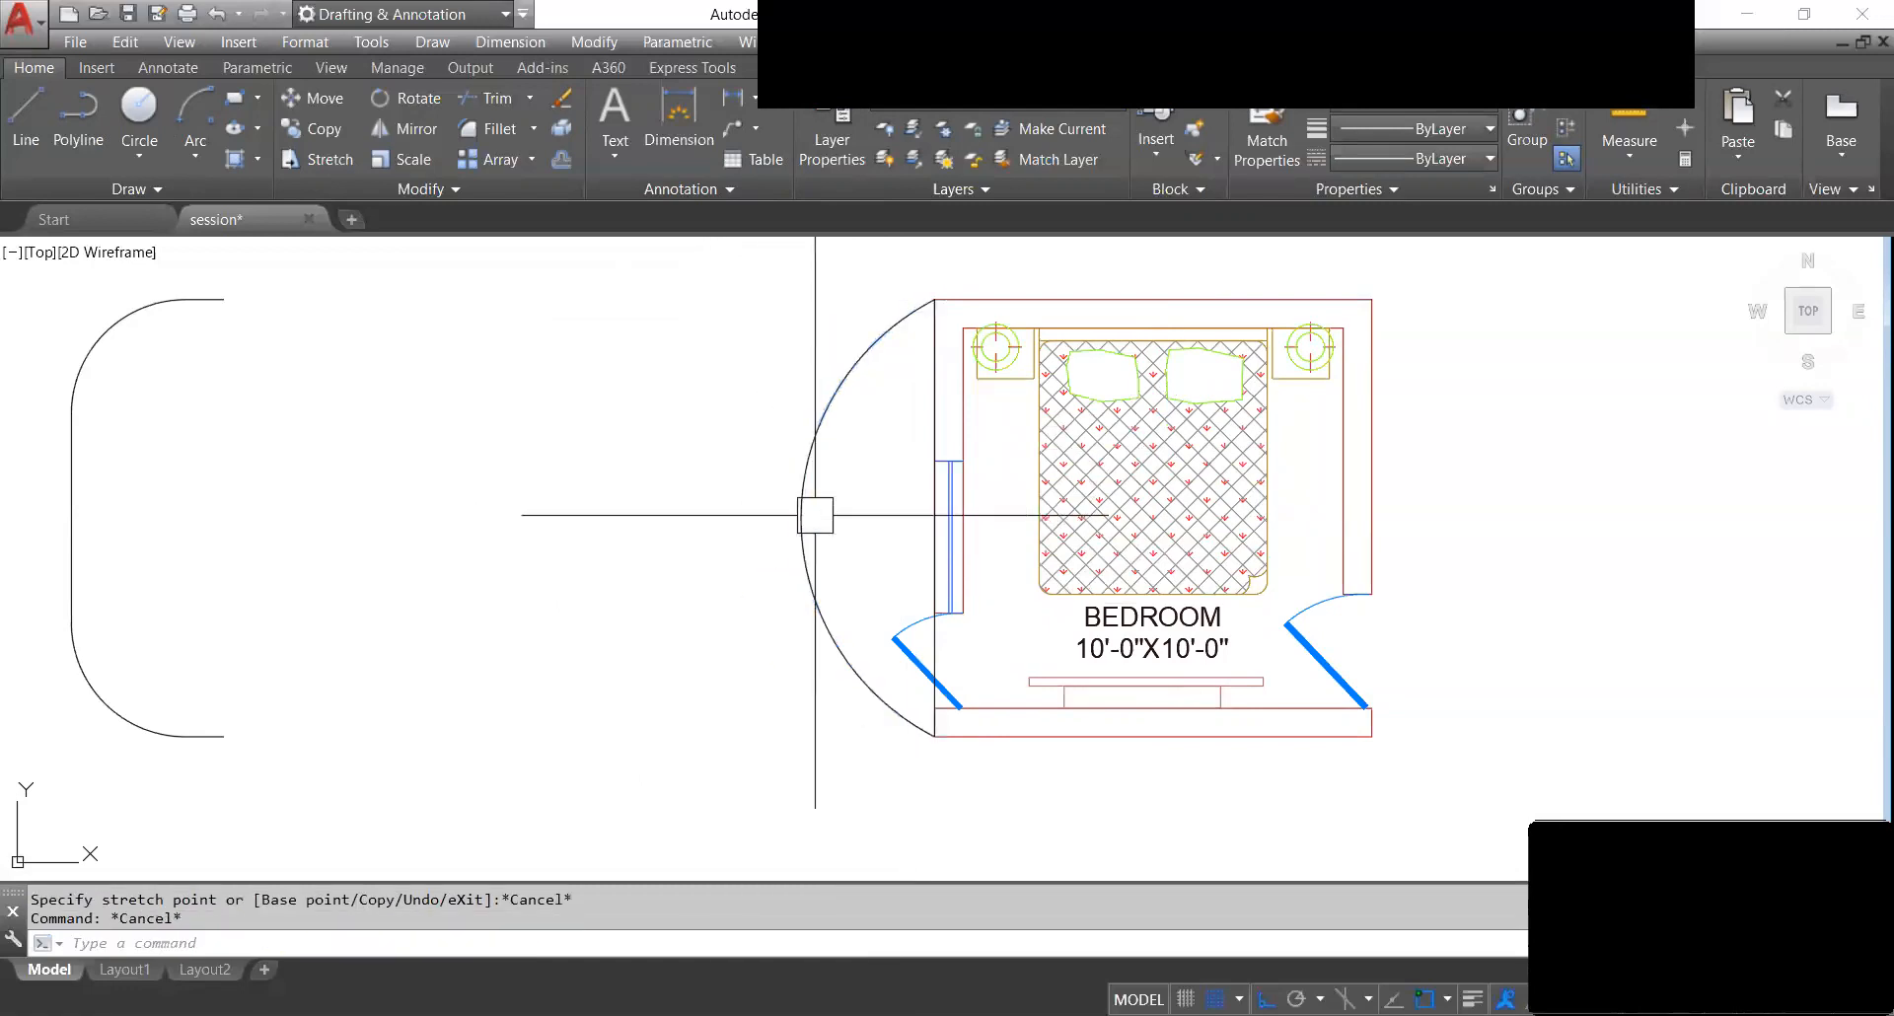
Undo the grip edits made to the arc outside the window wall.
{"action": "middle_click_drag", "start_coordinate": [873, 450], "coordinate": [867, 474]}
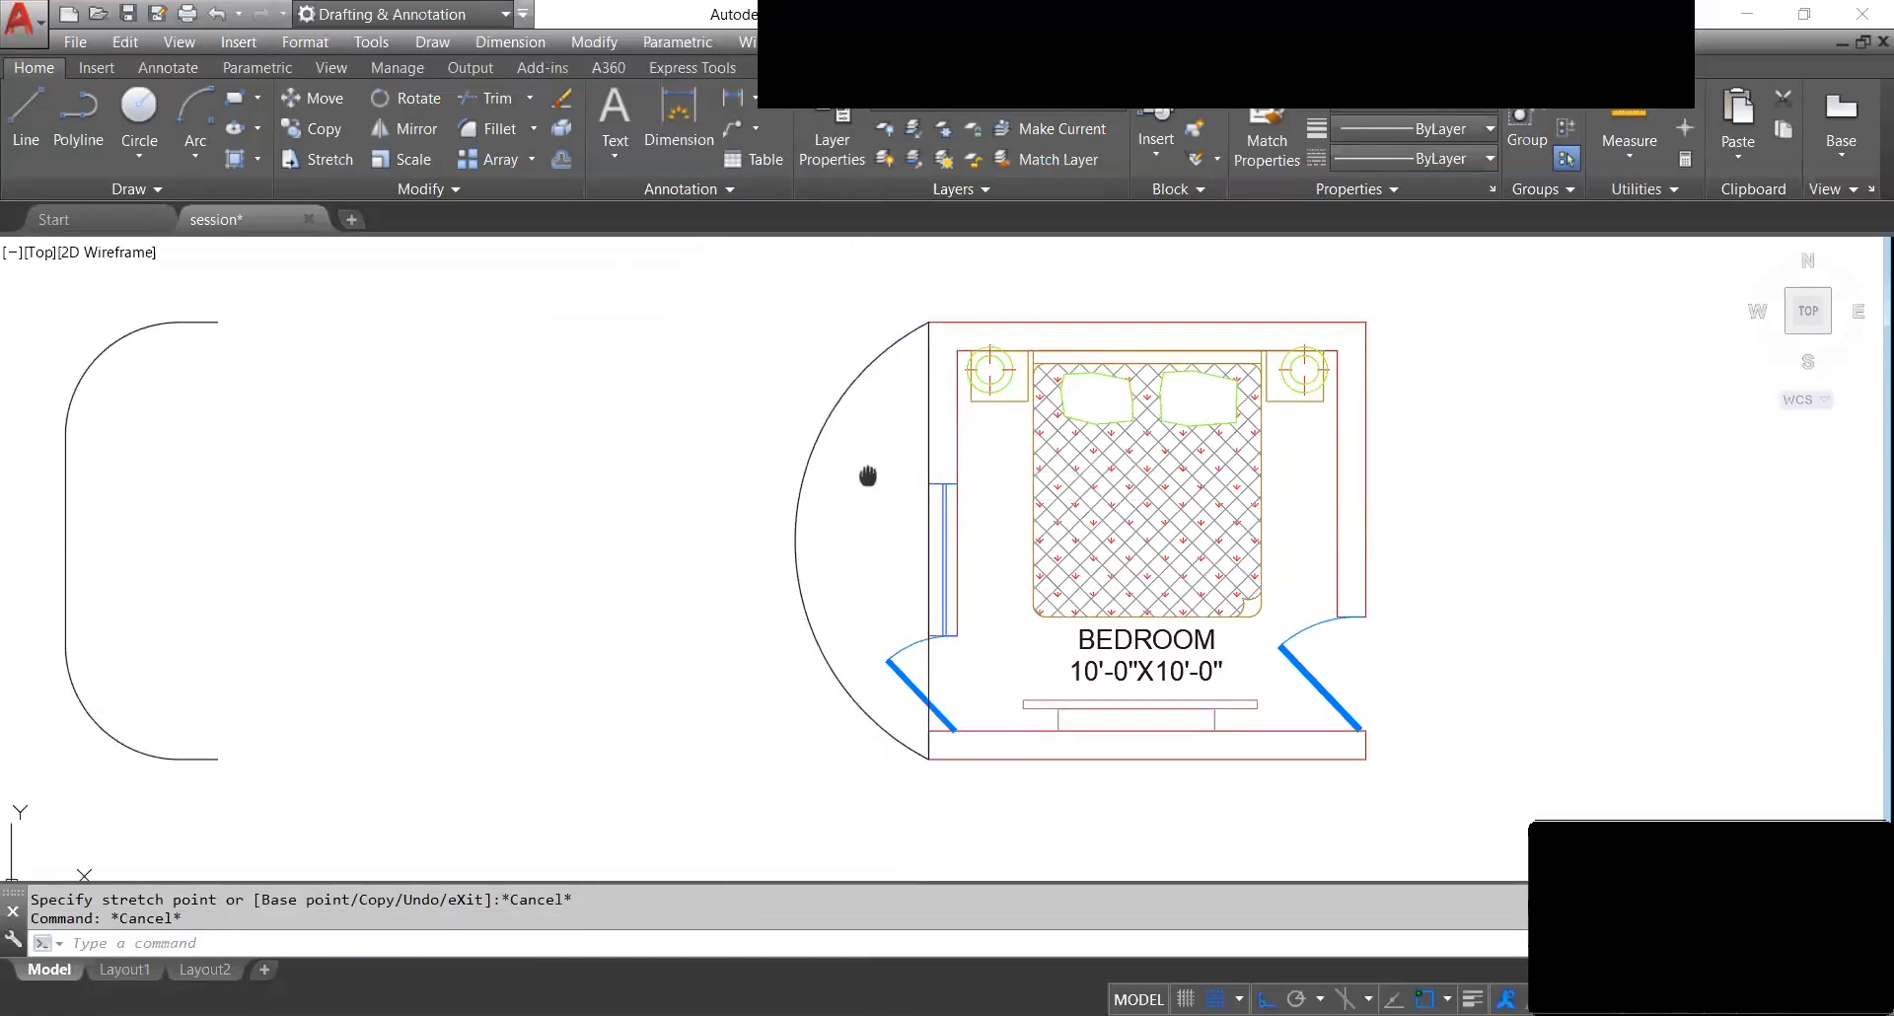
{"action": "left_click", "coordinate": [202, 150]}
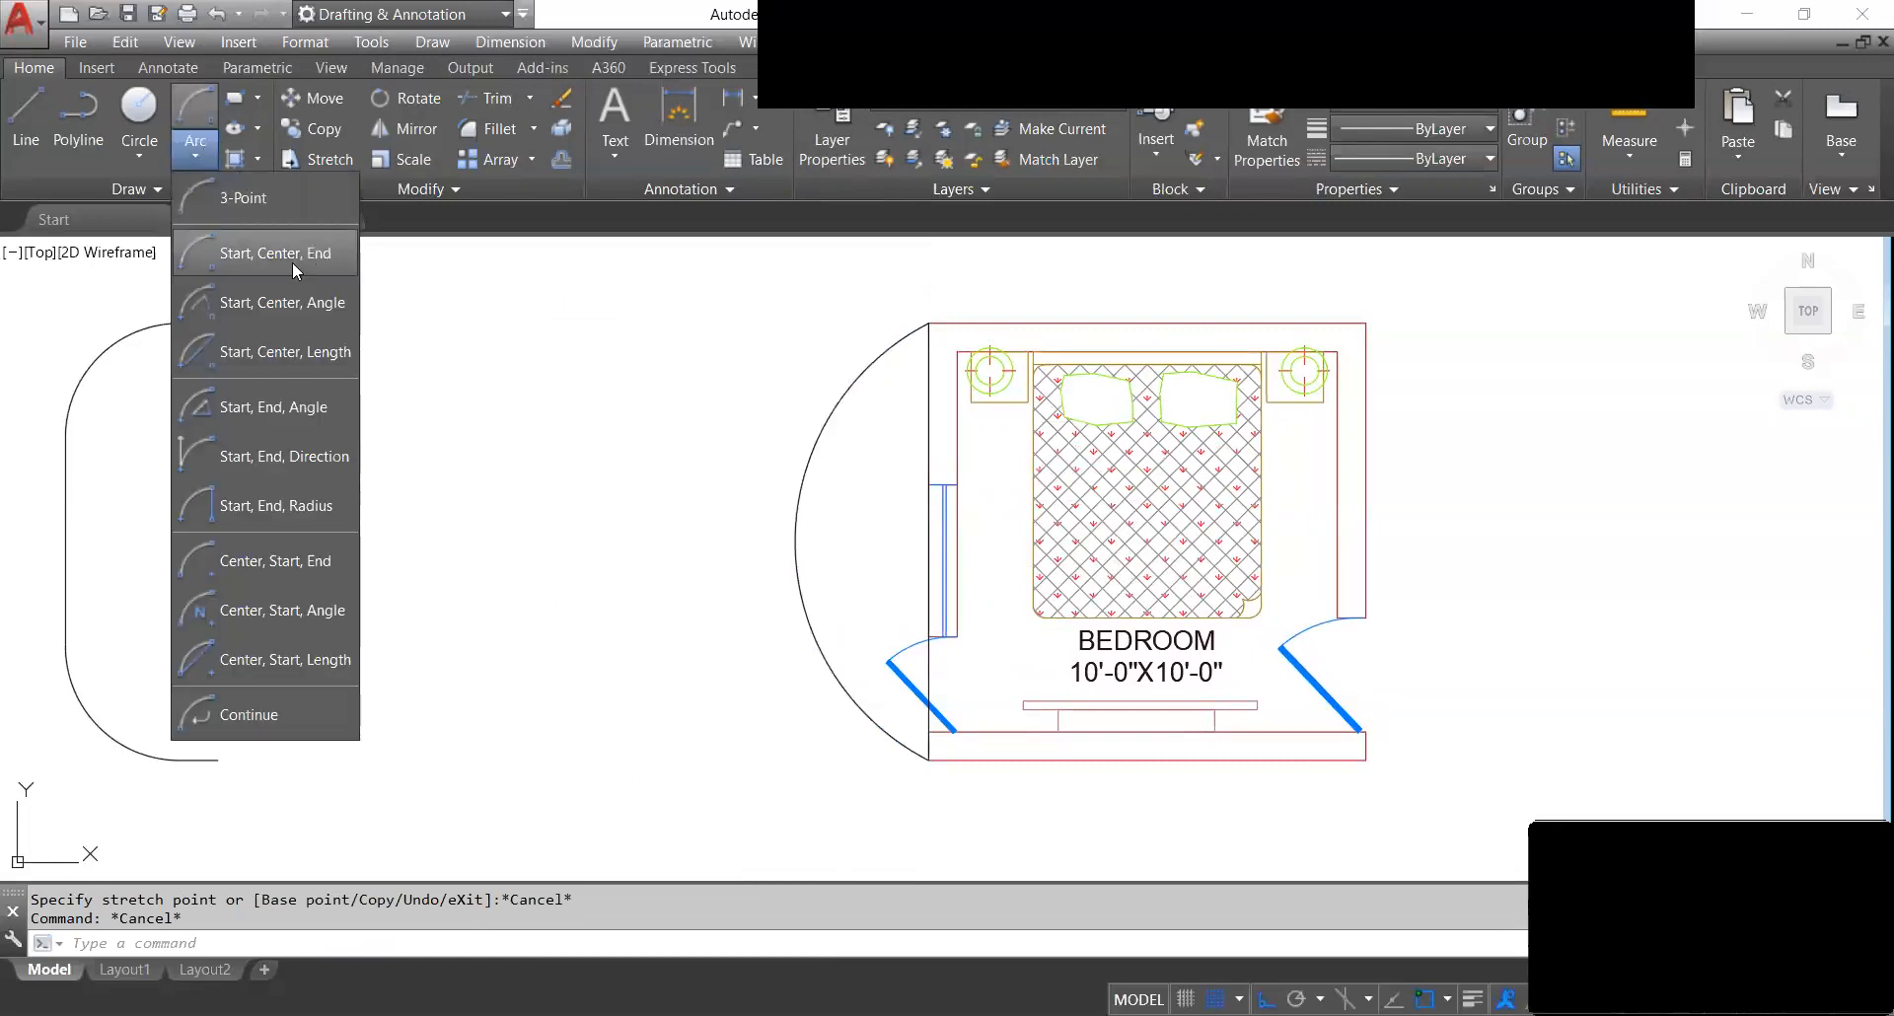
{"action": "key", "text": "ctrl+z"}
{"action": "key", "text": "ctrl+z"}
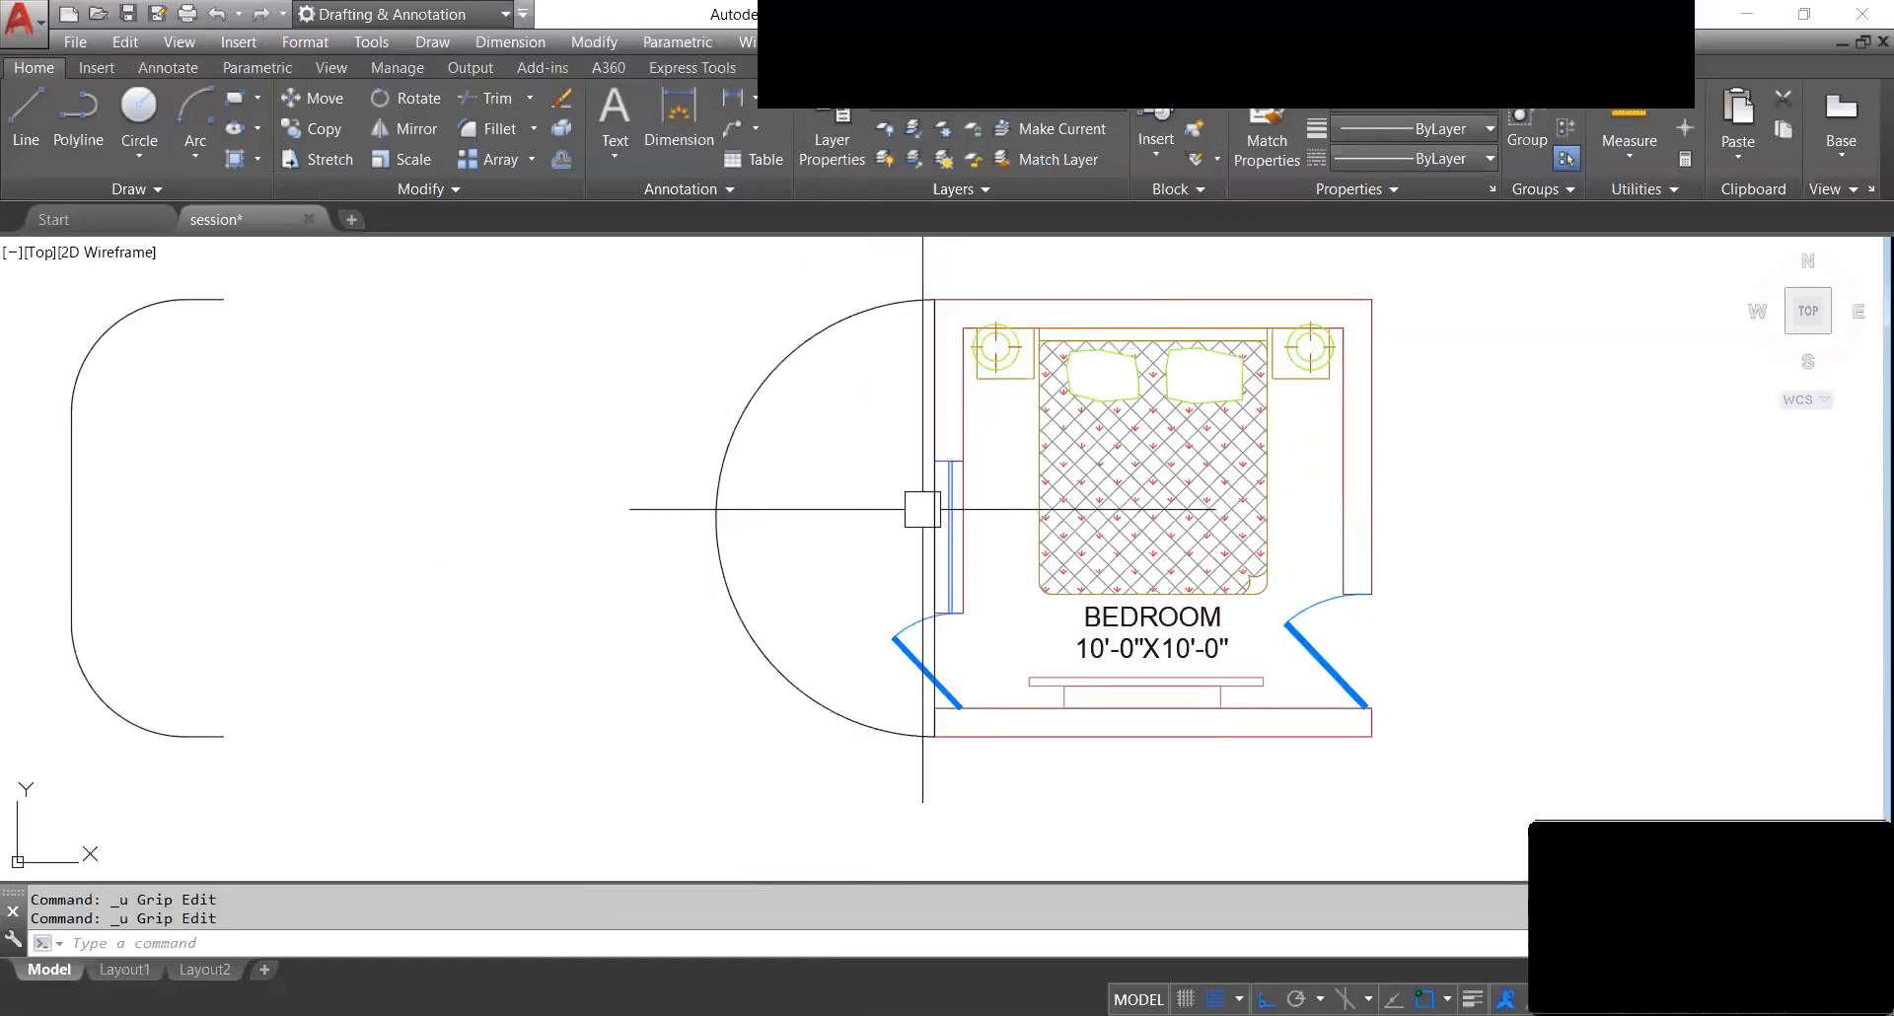
Draw a horizontal line between the midpoint of the window wall's outer line and the arc's outermost point.
{"action": "type", "text": "l"}
{"action": "key", "text": "Return"}
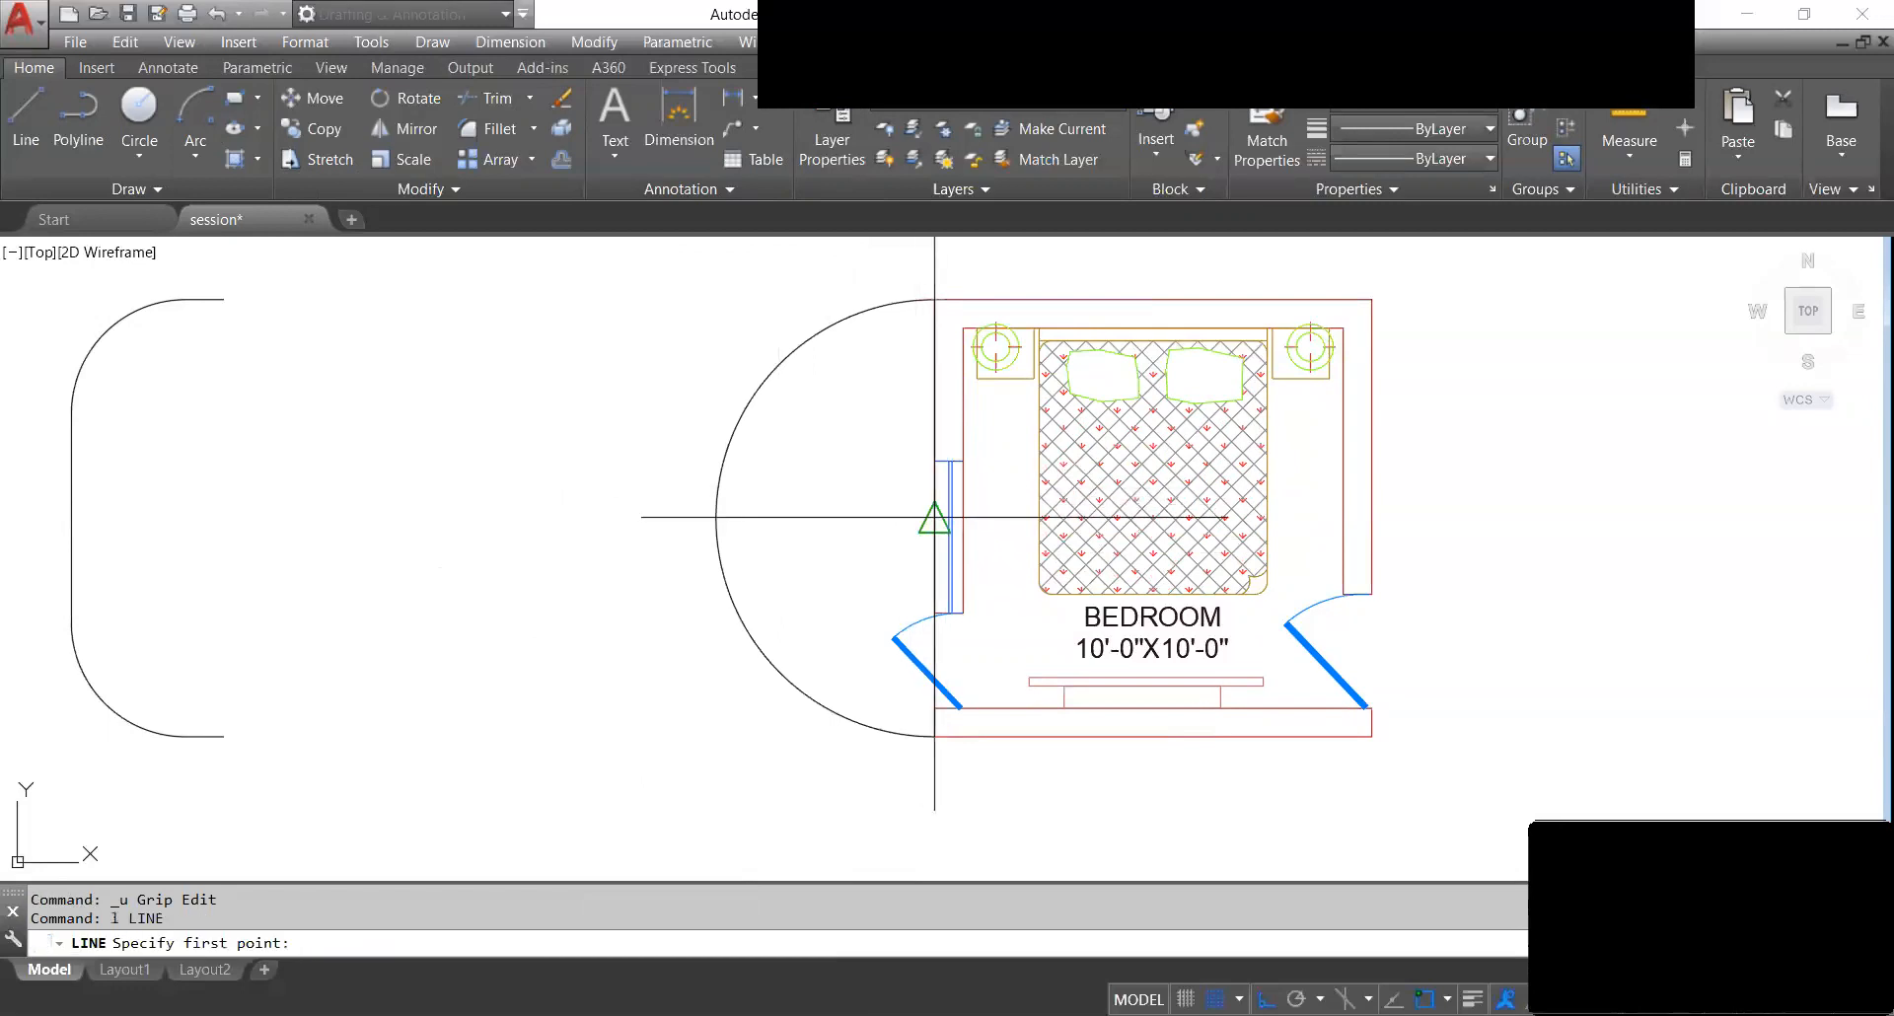
{"action": "left_click", "coordinate": [915, 521]}
{"action": "left_click", "coordinate": [934, 517]}
{"action": "key", "text": "Escape"}
{"action": "left_click", "coordinate": [803, 517]}
{"action": "key", "text": "Escape"}
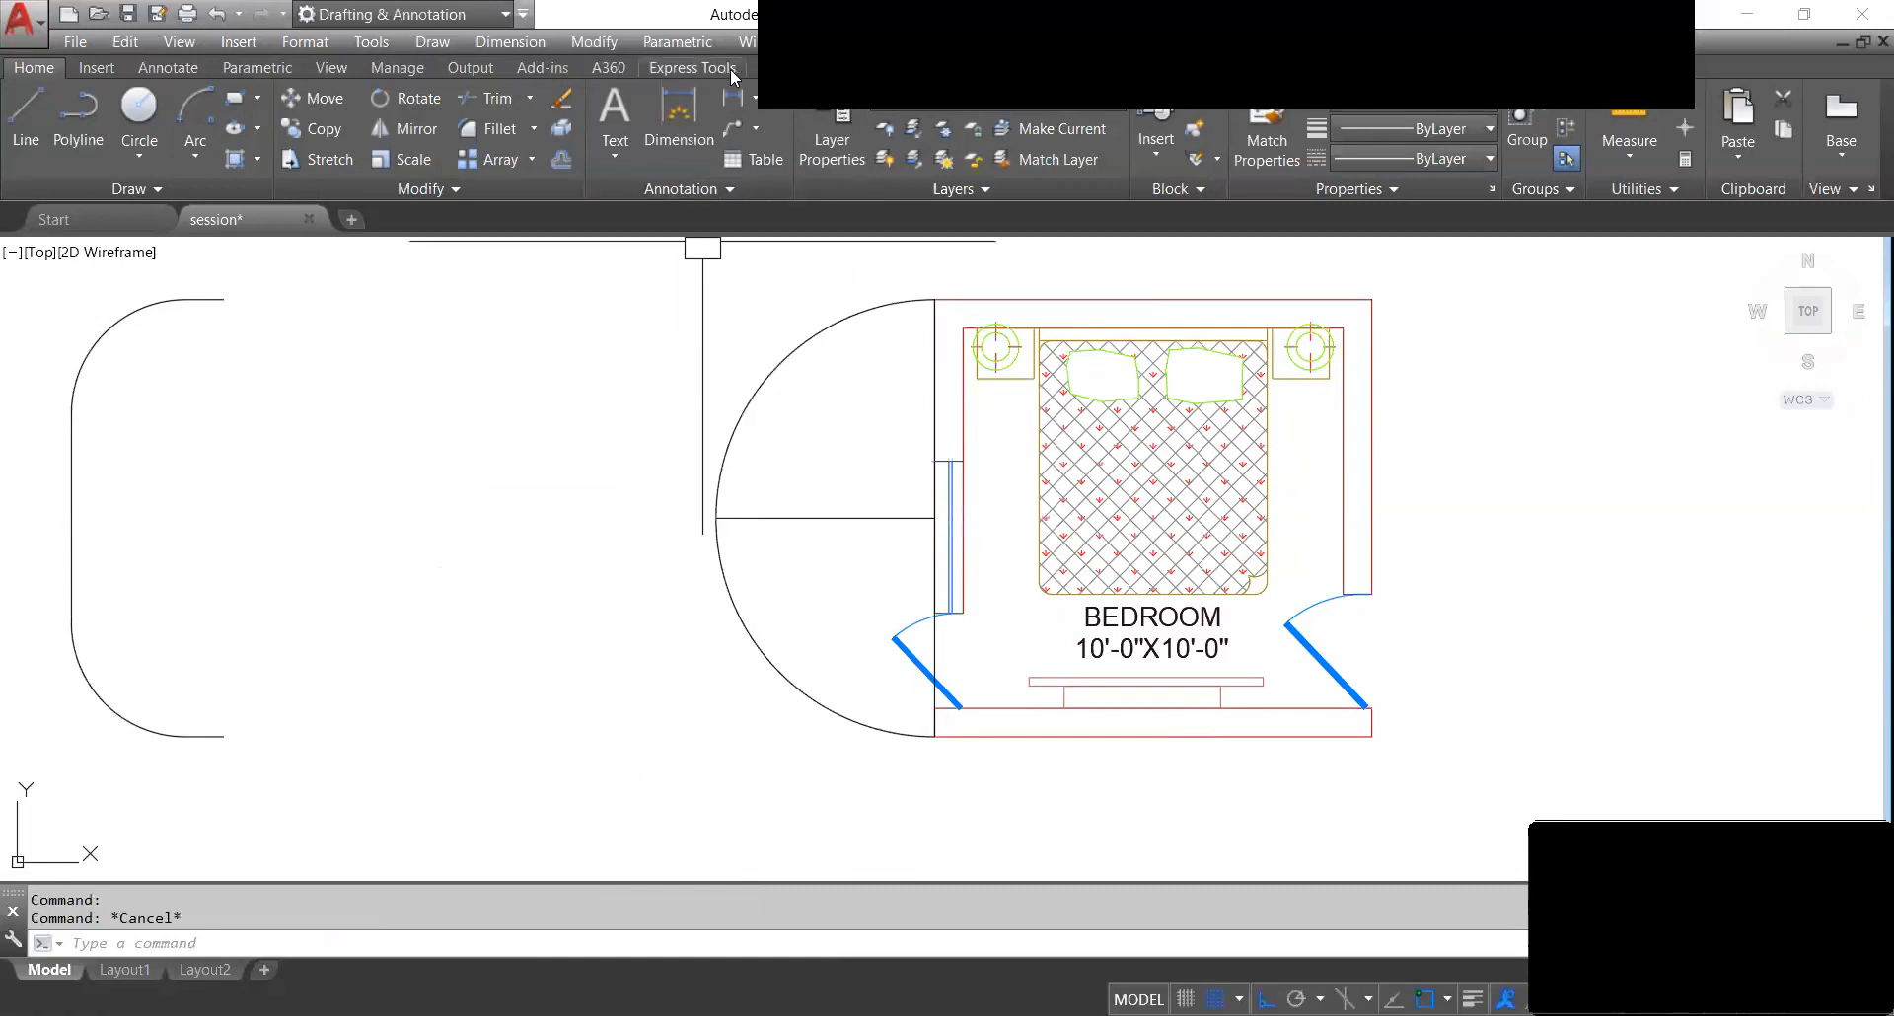
Measure the arc's depth with a linear dimension from its outermost point to the window wall line, without placing the dimension.
{"action": "left_click", "coordinate": [732, 98]}
{"action": "left_click", "coordinate": [716, 517]}
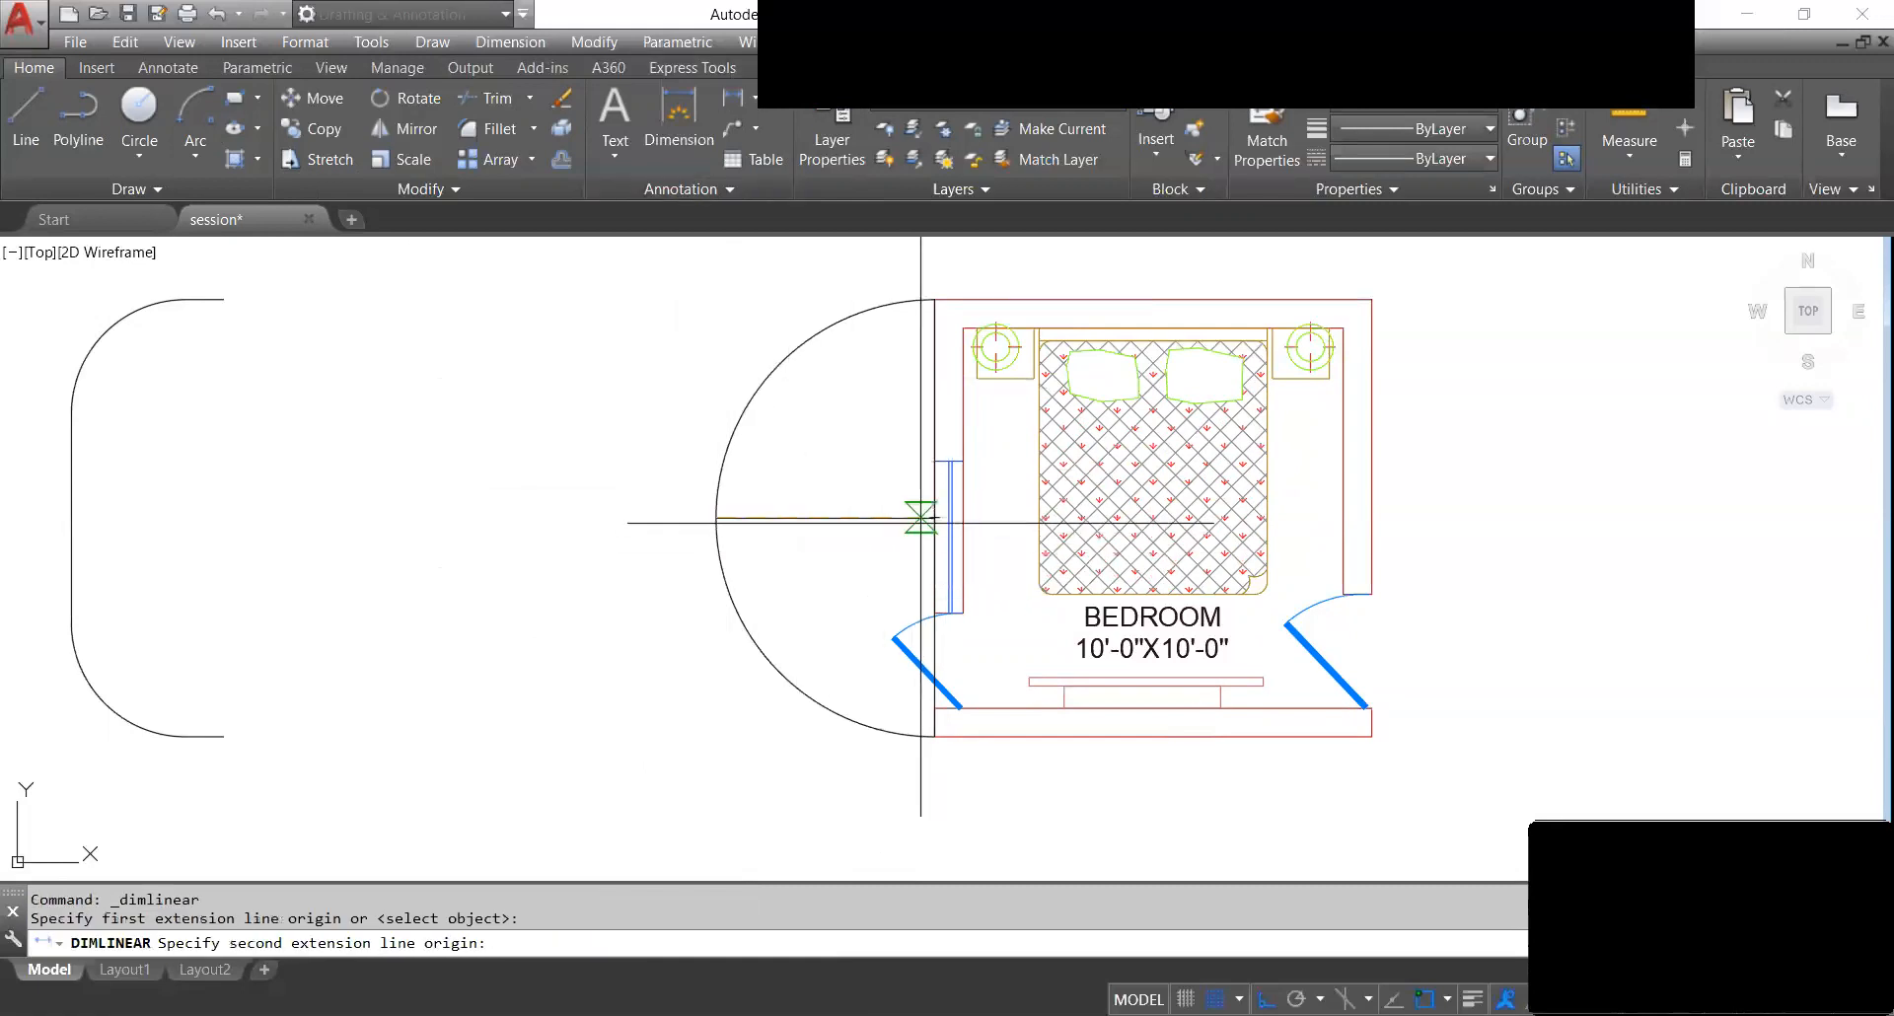
{"action": "left_click", "coordinate": [934, 517]}
{"action": "scroll", "coordinate": [879, 473], "scroll_direction": "up", "scroll_amount": 4}
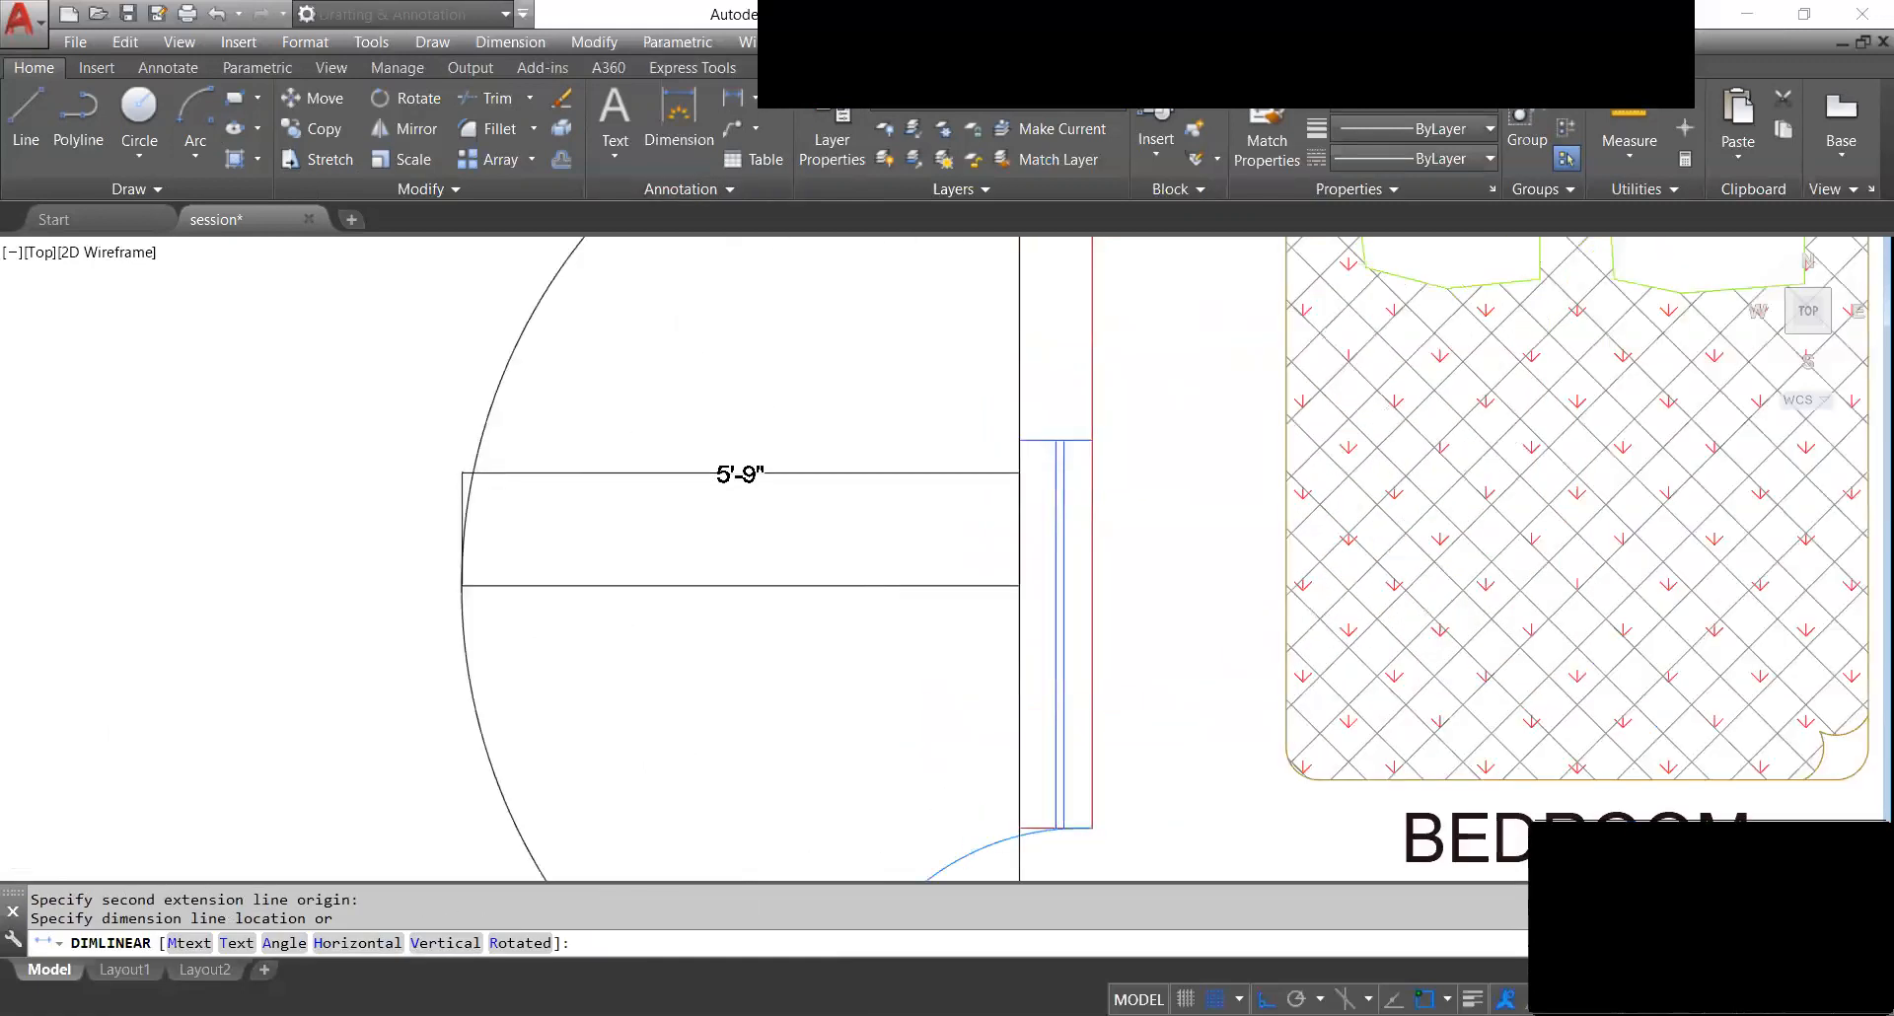
{"action": "scroll", "coordinate": [879, 474], "scroll_direction": "down", "scroll_amount": 2}
{"action": "key", "text": "Escape"}
Erase the horizontal line between the arc and the window wall.
{"action": "left_click", "coordinate": [818, 525]}
{"action": "left_click", "coordinate": [779, 568]}
{"action": "key", "text": "Delete"}
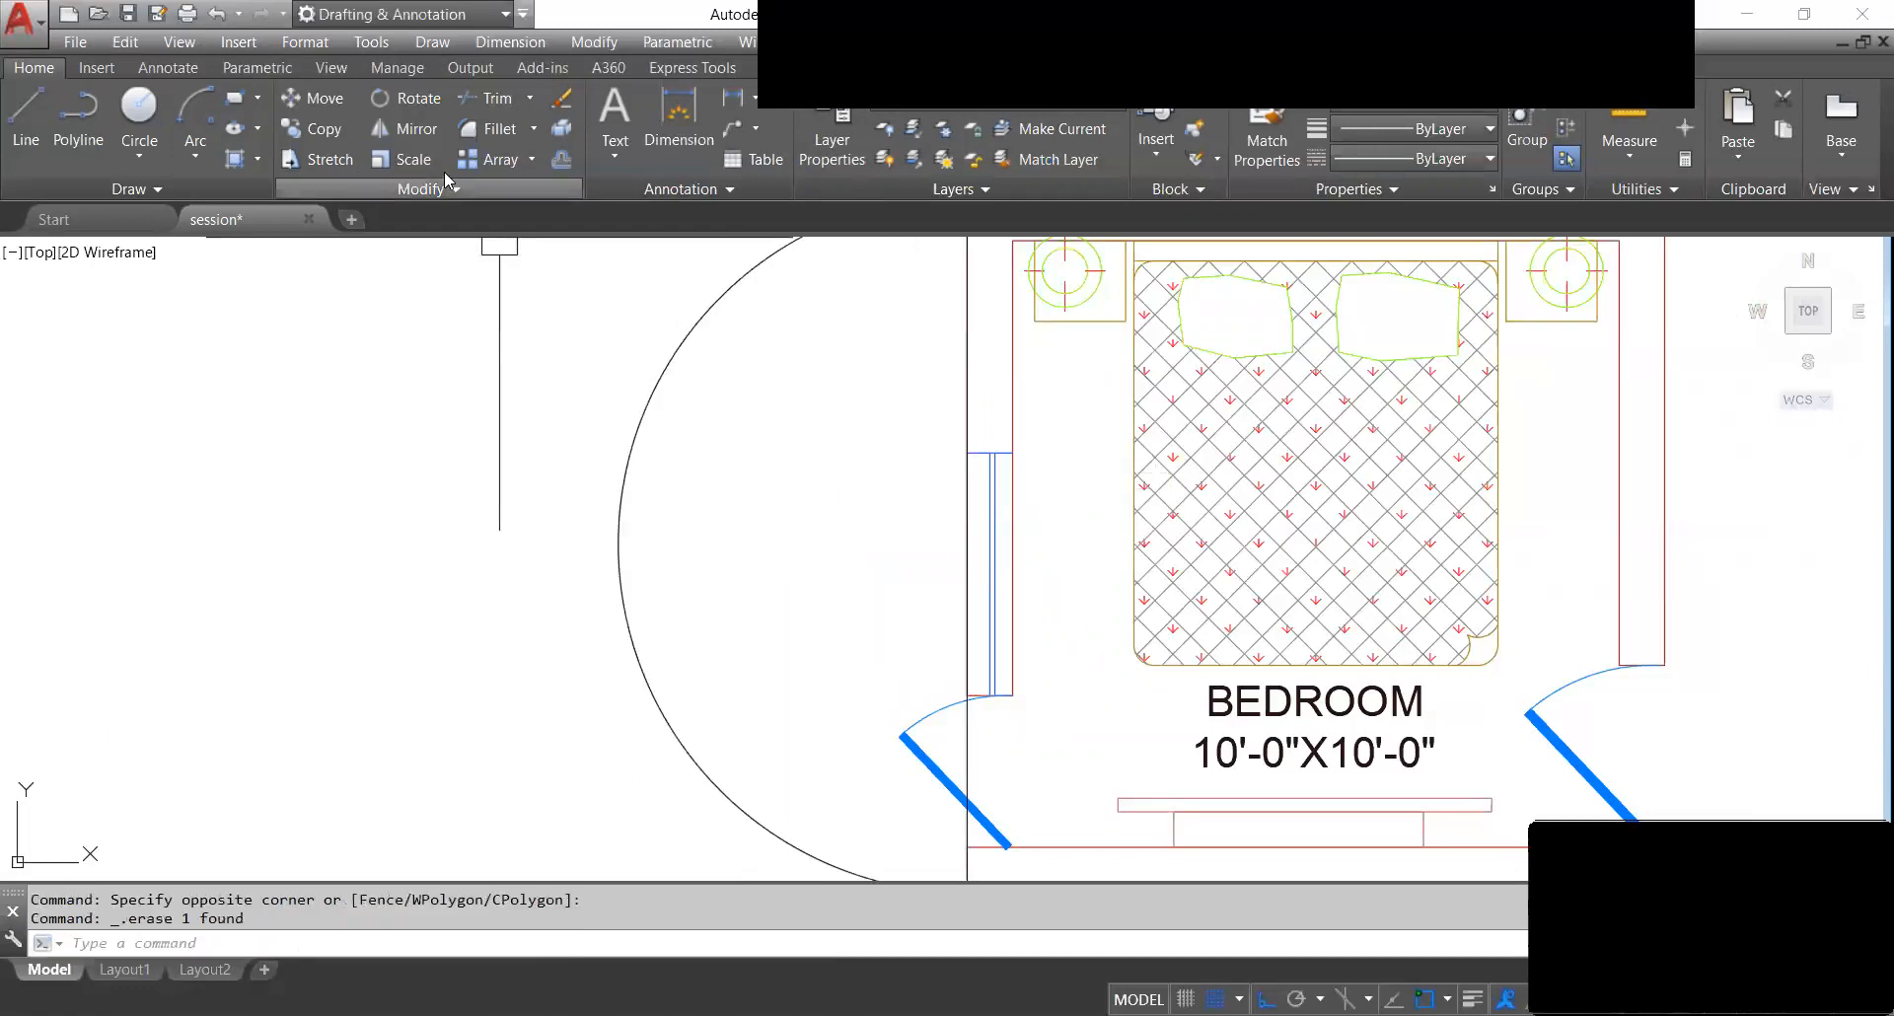
{"action": "left_click", "coordinate": [193, 146]}
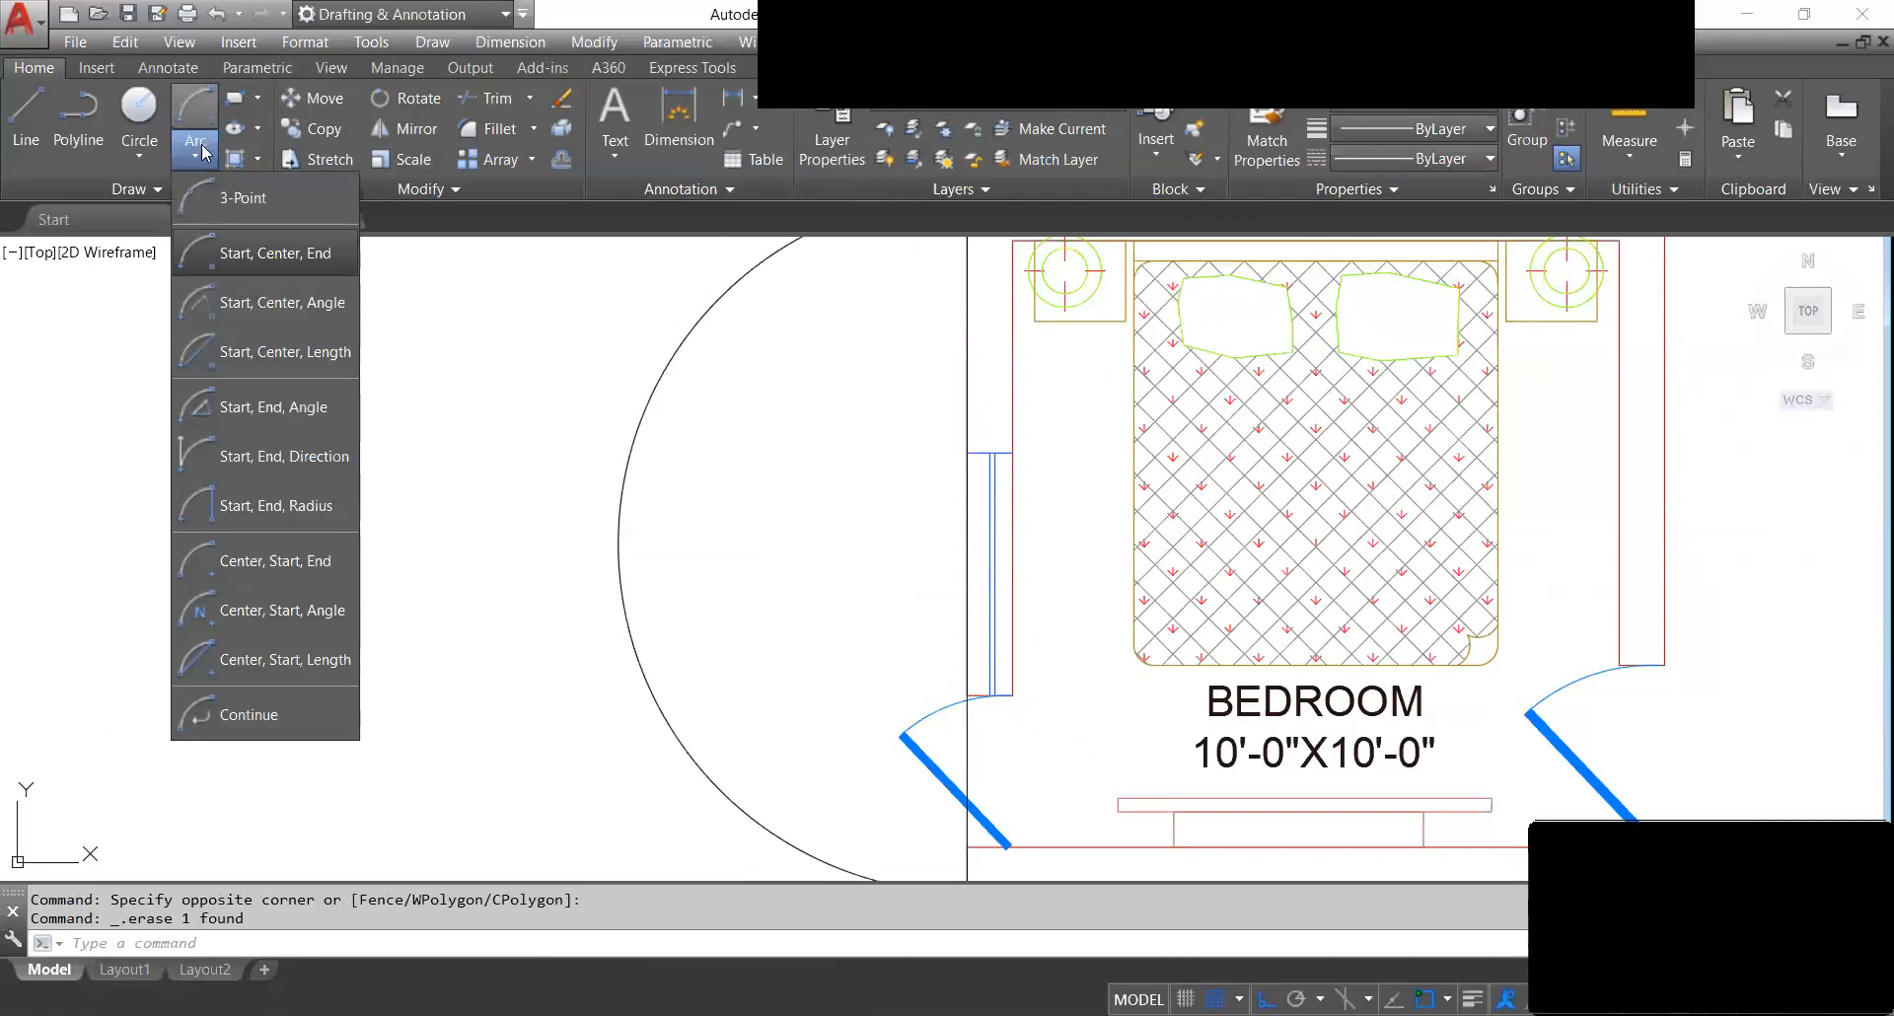
{"action": "scroll", "coordinate": [842, 517], "scroll_direction": "down", "scroll_amount": 2}
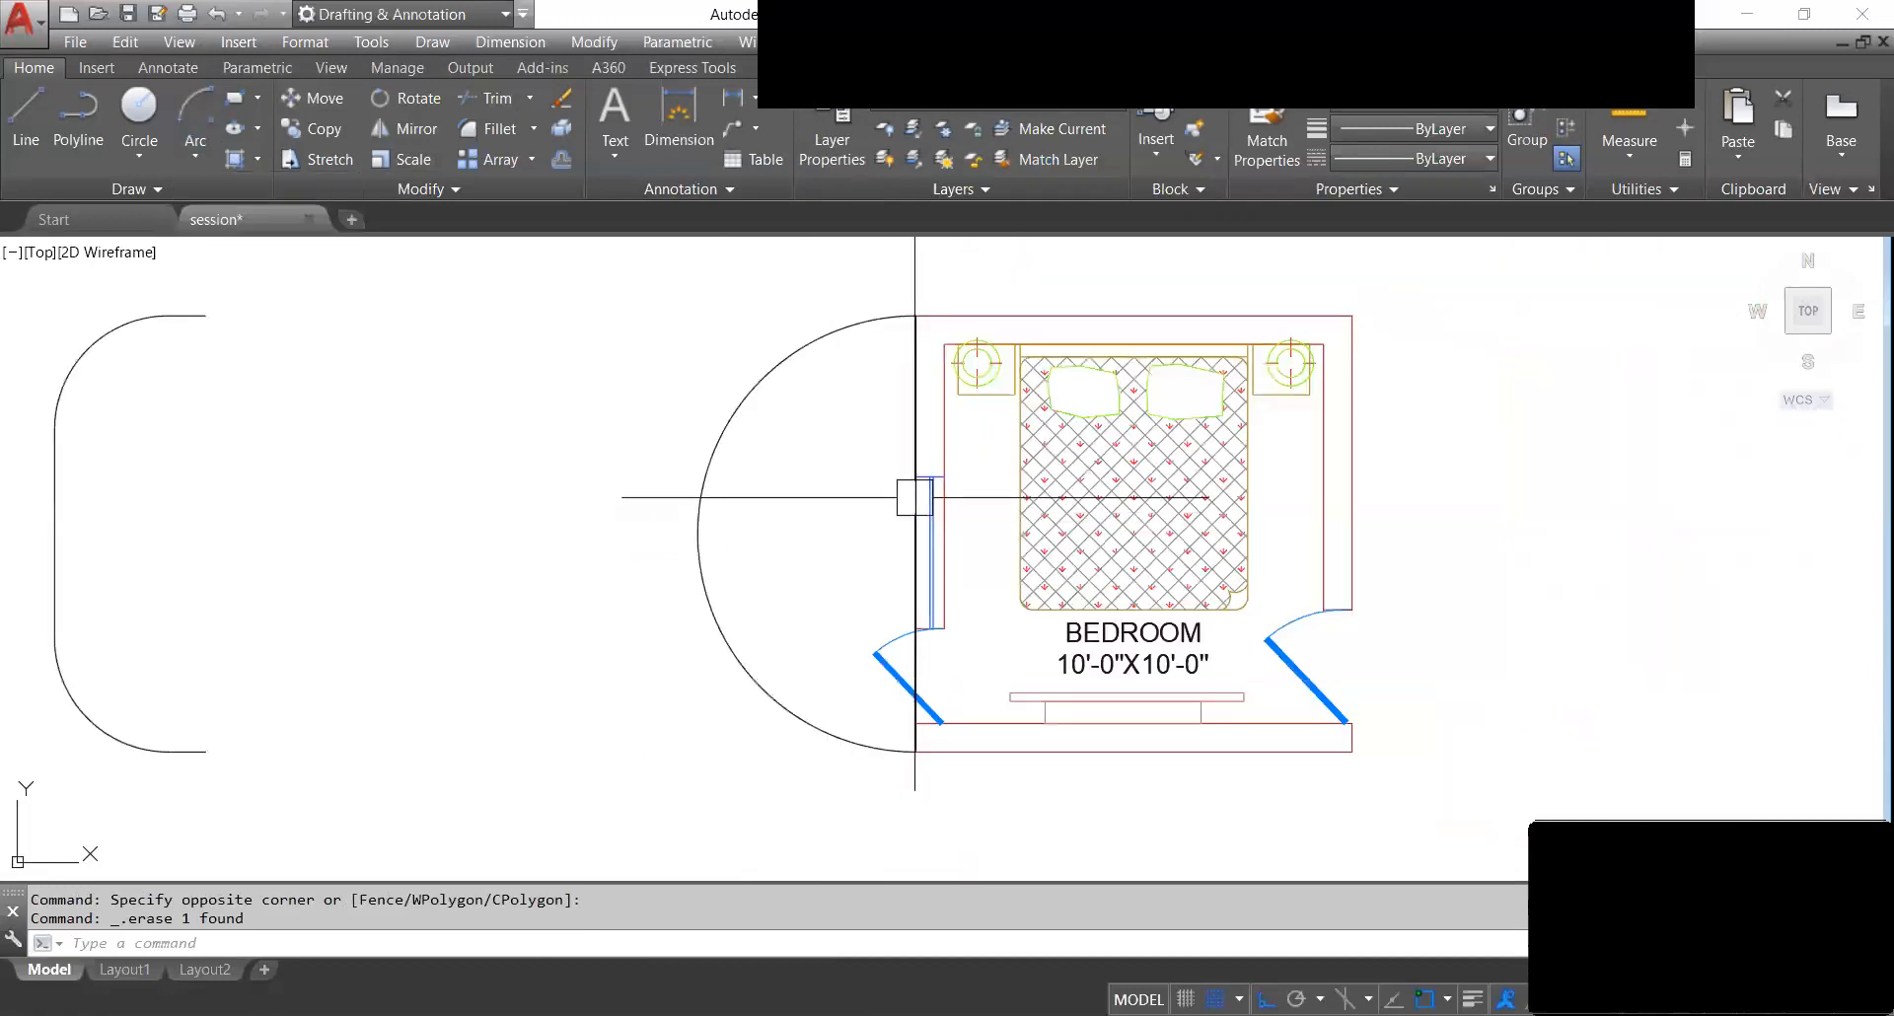
{"action": "scroll", "coordinate": [913, 508], "scroll_direction": "down", "scroll_amount": 2}
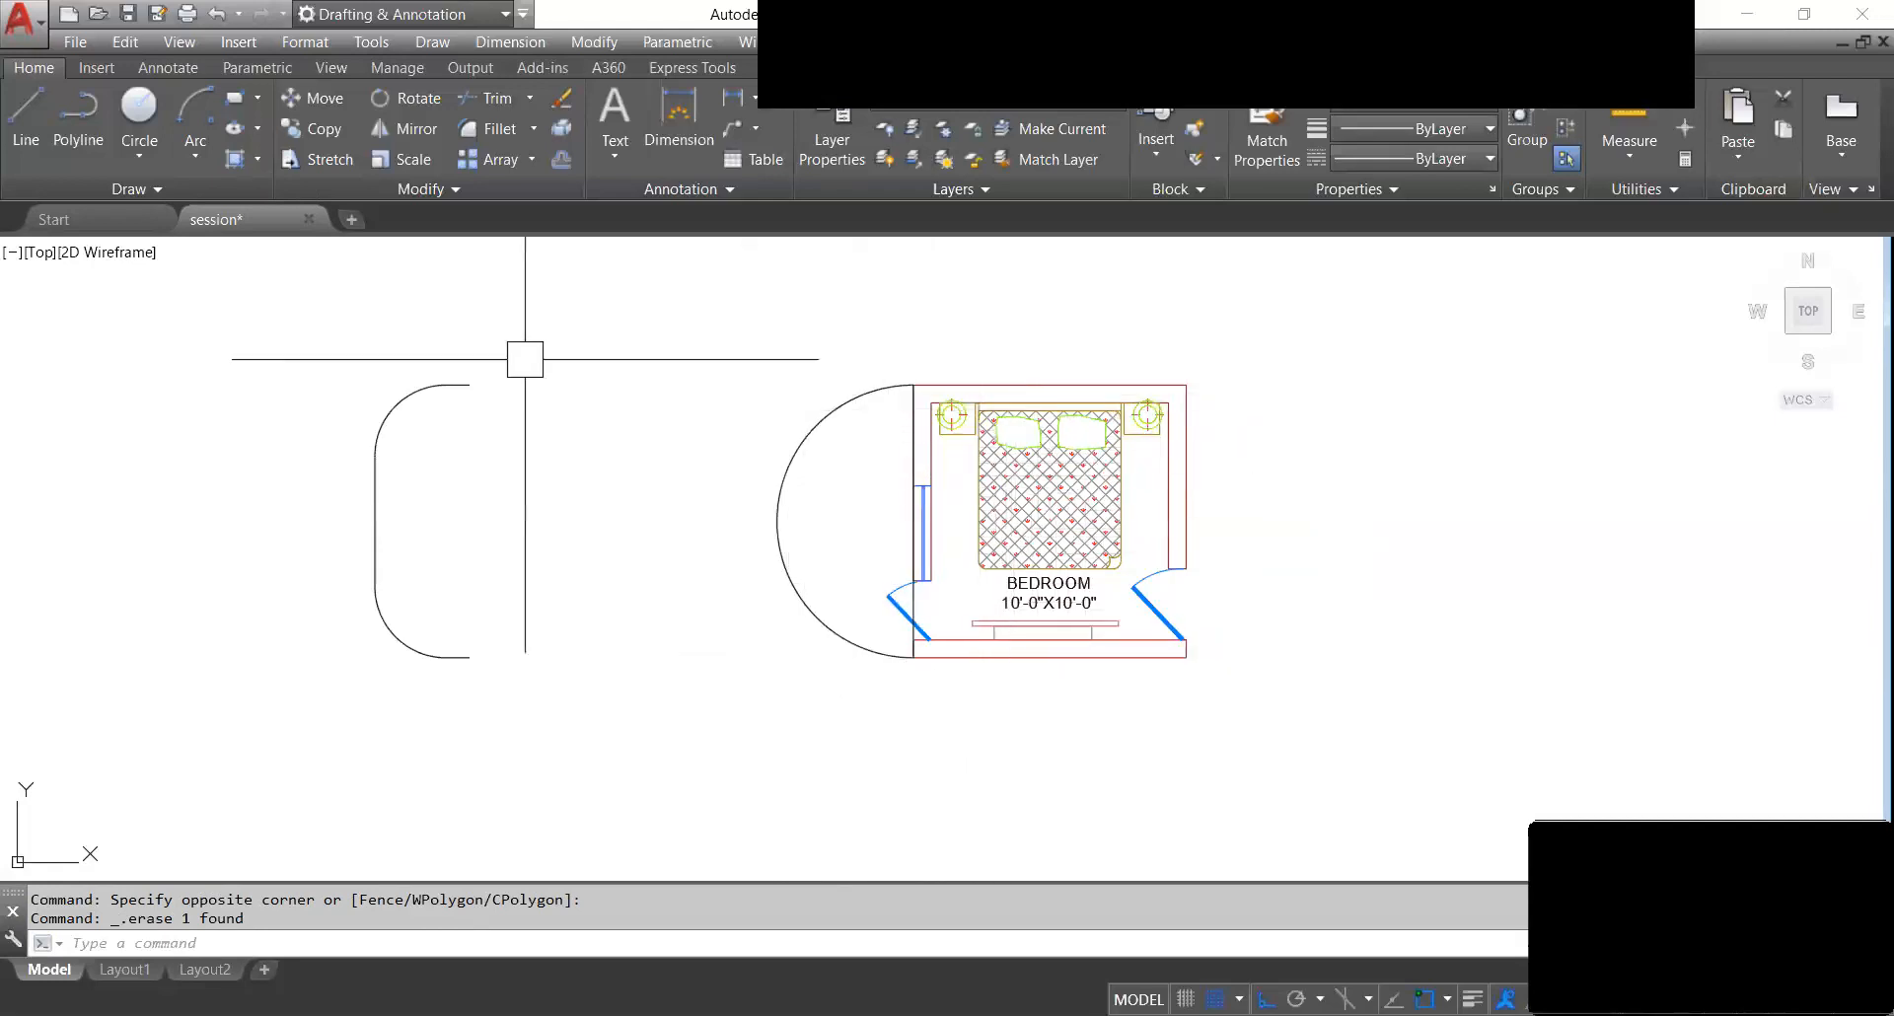
{"action": "scroll", "coordinate": [550, 393], "scroll_direction": "down", "scroll_amount": 2}
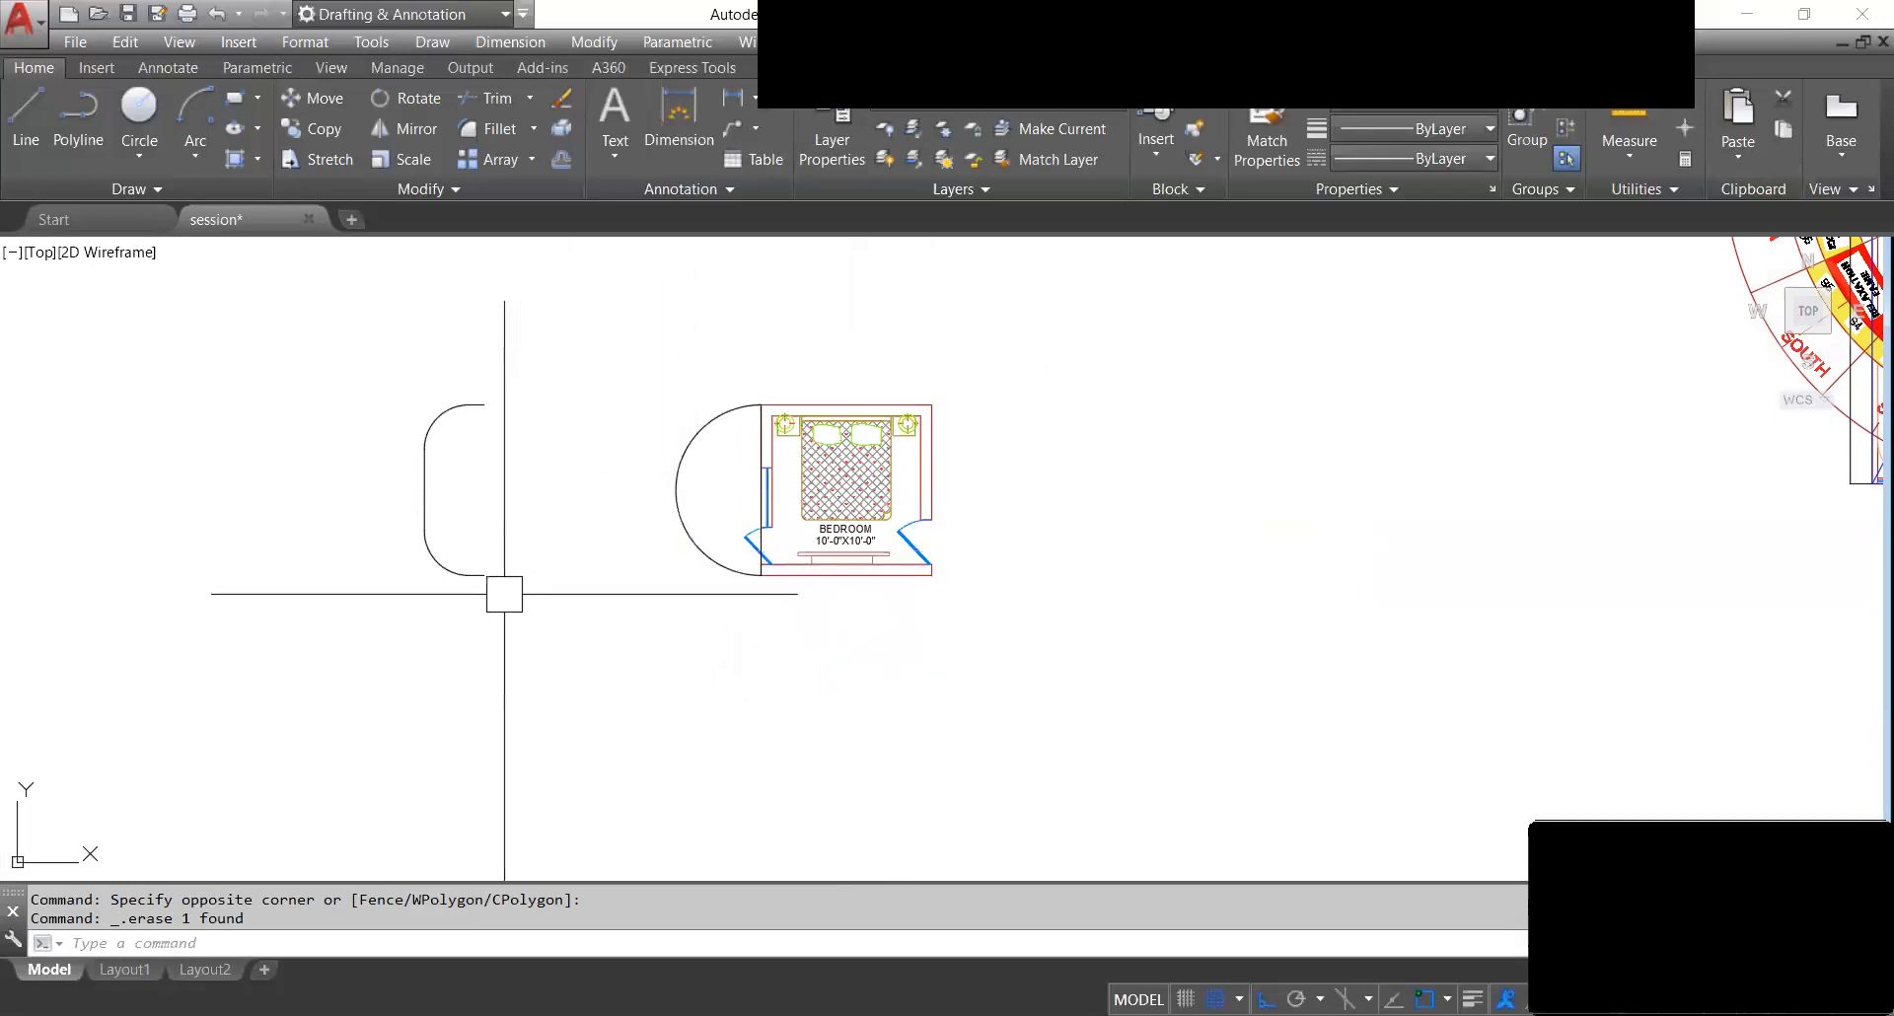
Erase the separate rounded outline together with the arc and the outer line along the bedroom's window wall.
{"action": "left_click", "coordinate": [529, 627]}
{"action": "left_click", "coordinate": [412, 284]}
{"action": "left_click", "coordinate": [709, 654]}
{"action": "left_click", "coordinate": [655, 403]}
{"action": "scroll", "coordinate": [770, 537], "scroll_direction": "up", "scroll_amount": 6}
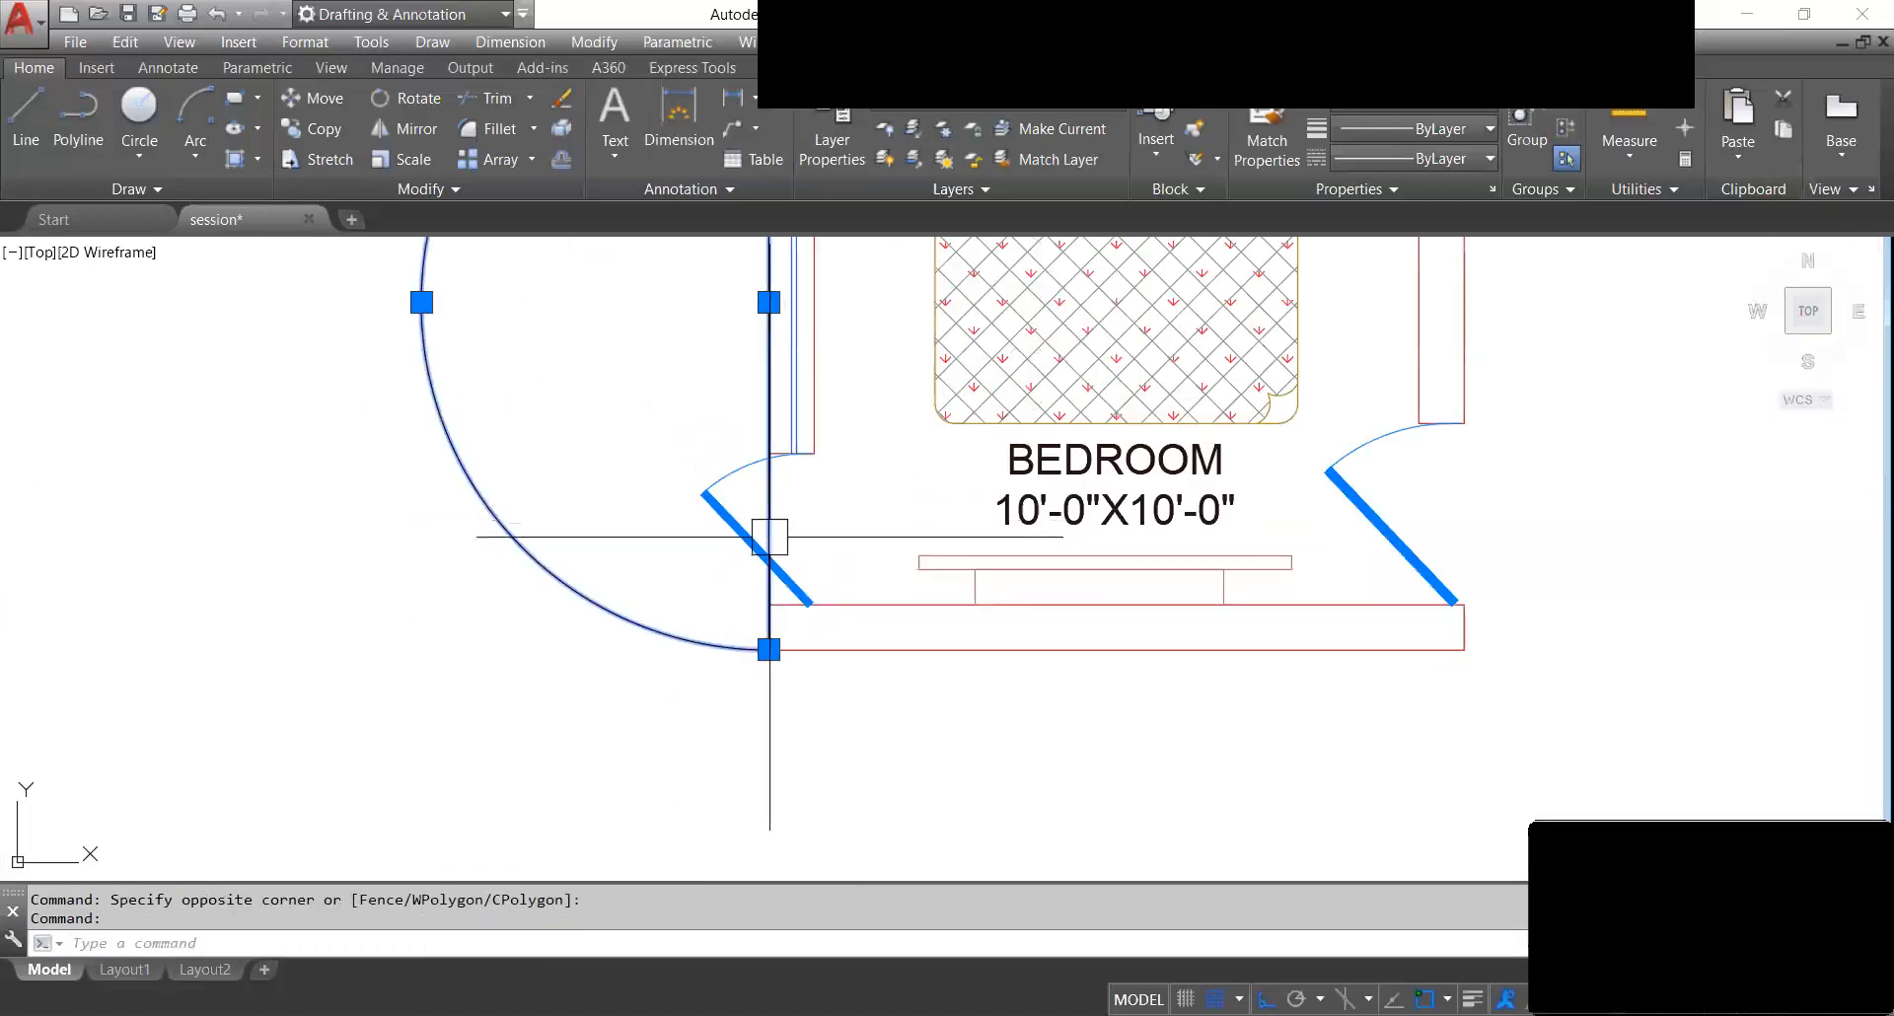
{"action": "key", "text": "Delete"}
{"action": "scroll", "coordinate": [753, 521], "scroll_direction": "down", "scroll_amount": 5}
{"action": "mouse_move", "coordinate": [698, 542]}
{"action": "middle_mouse_down"}
{"action": "mouse_move", "coordinate": [752, 590]}
{"action": "mouse_move", "coordinate": [726, 594]}
{"action": "middle_mouse_up"}
{"action": "middle_click_drag", "start_coordinate": [753, 435], "coordinate": [737, 456]}
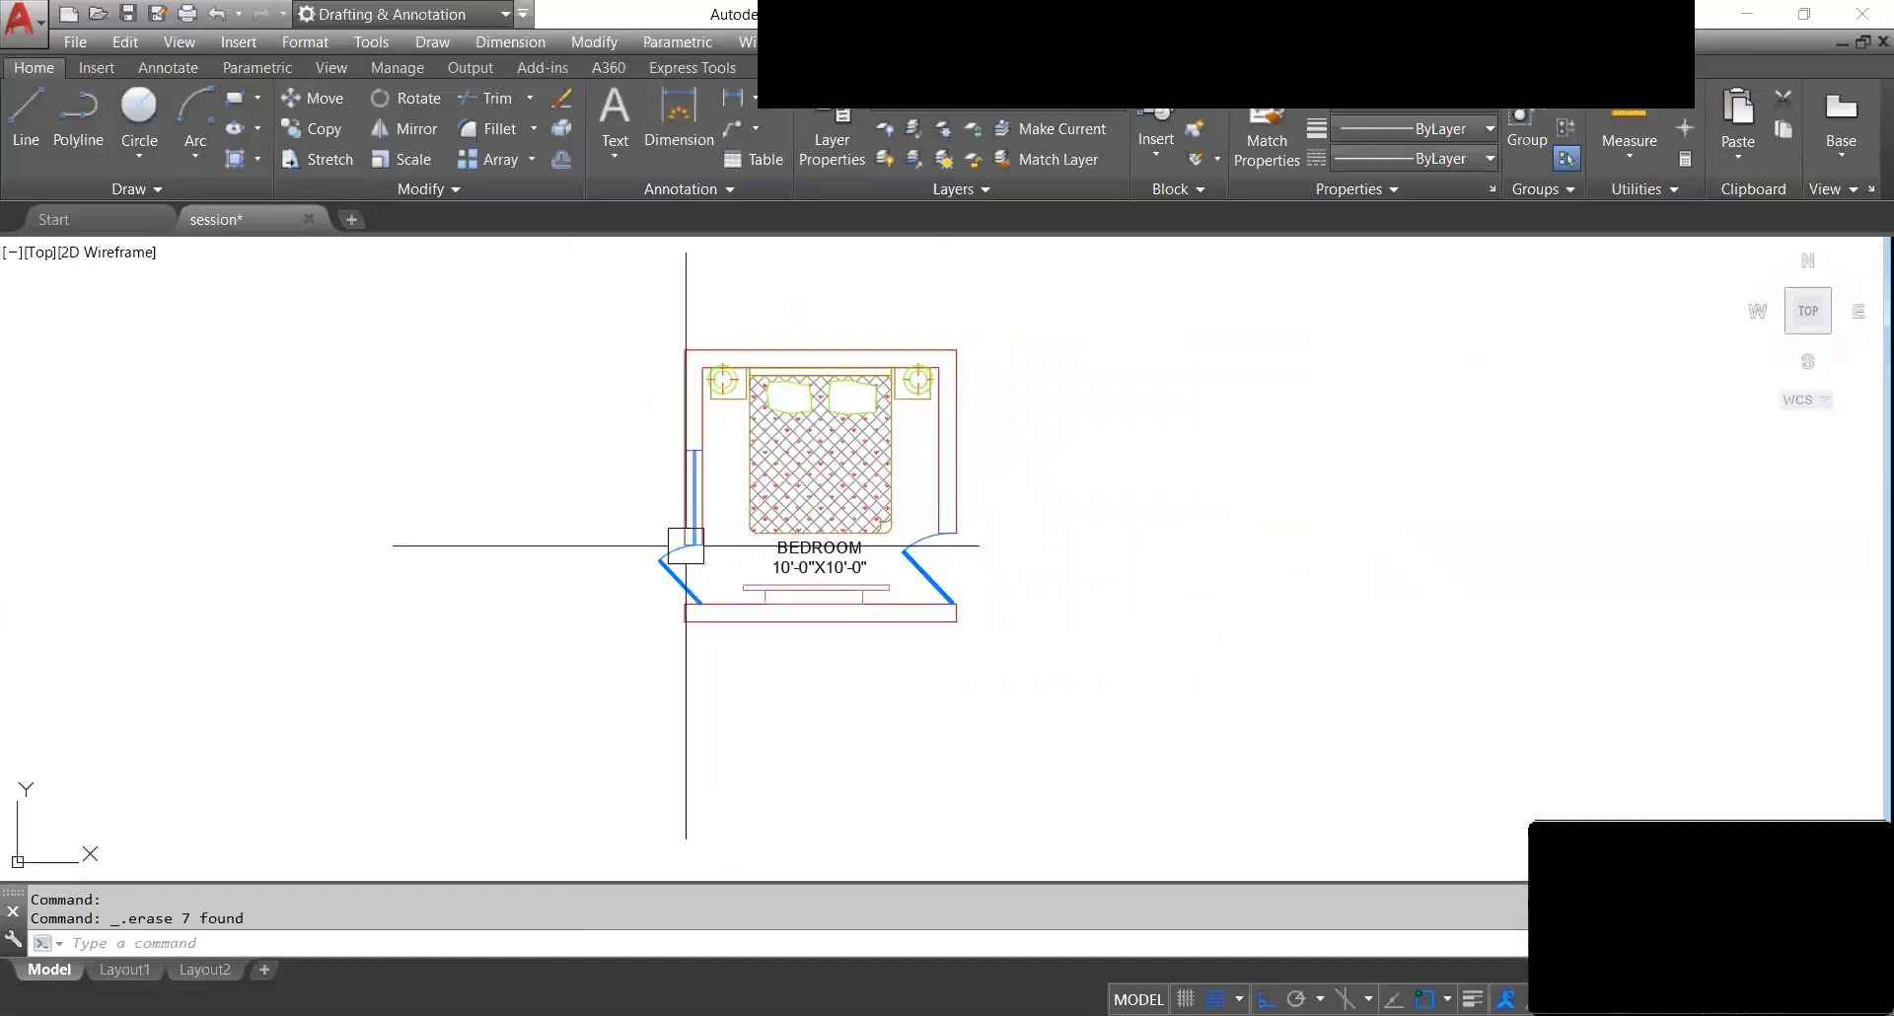
Draw a 2' horizontal line outward from the lower outer corner of the bedroom's window wall.
{"action": "type", "text": "L"}
{"action": "key", "text": "Return"}
{"action": "left_click", "coordinate": [685, 620]}
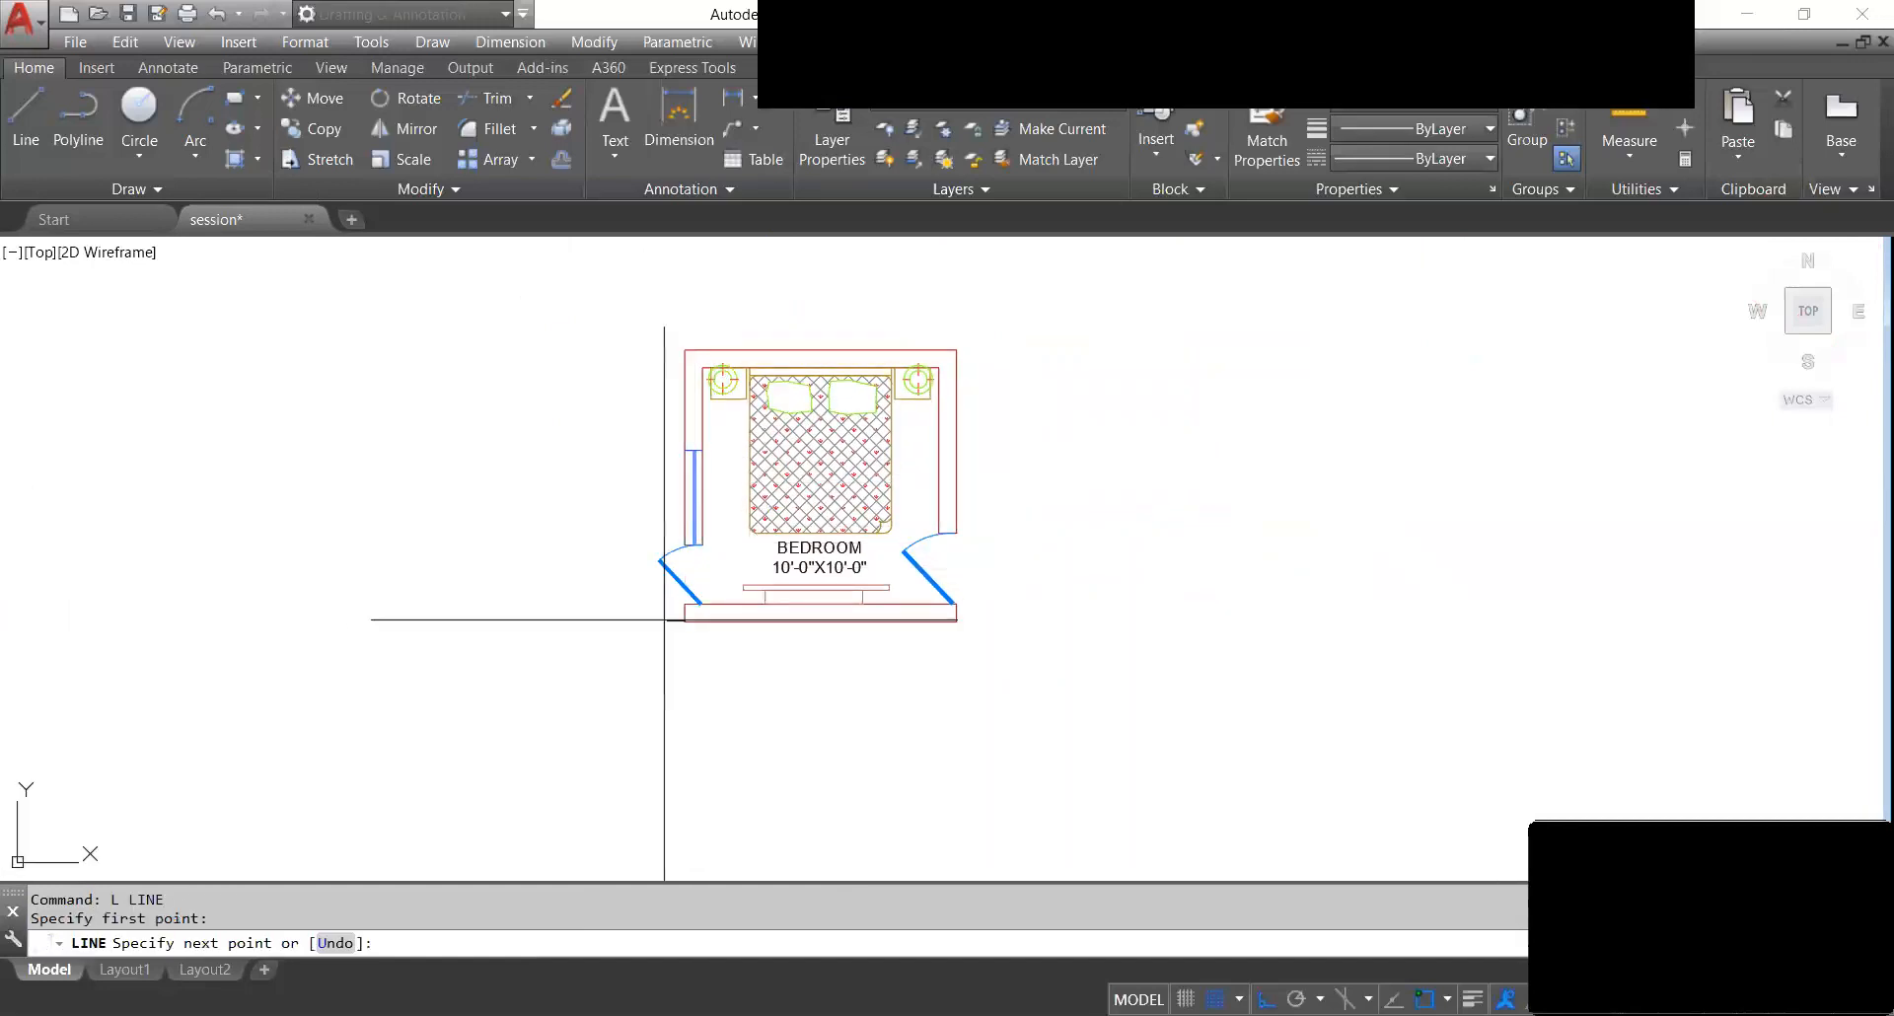
{"action": "type", "text": "2"}
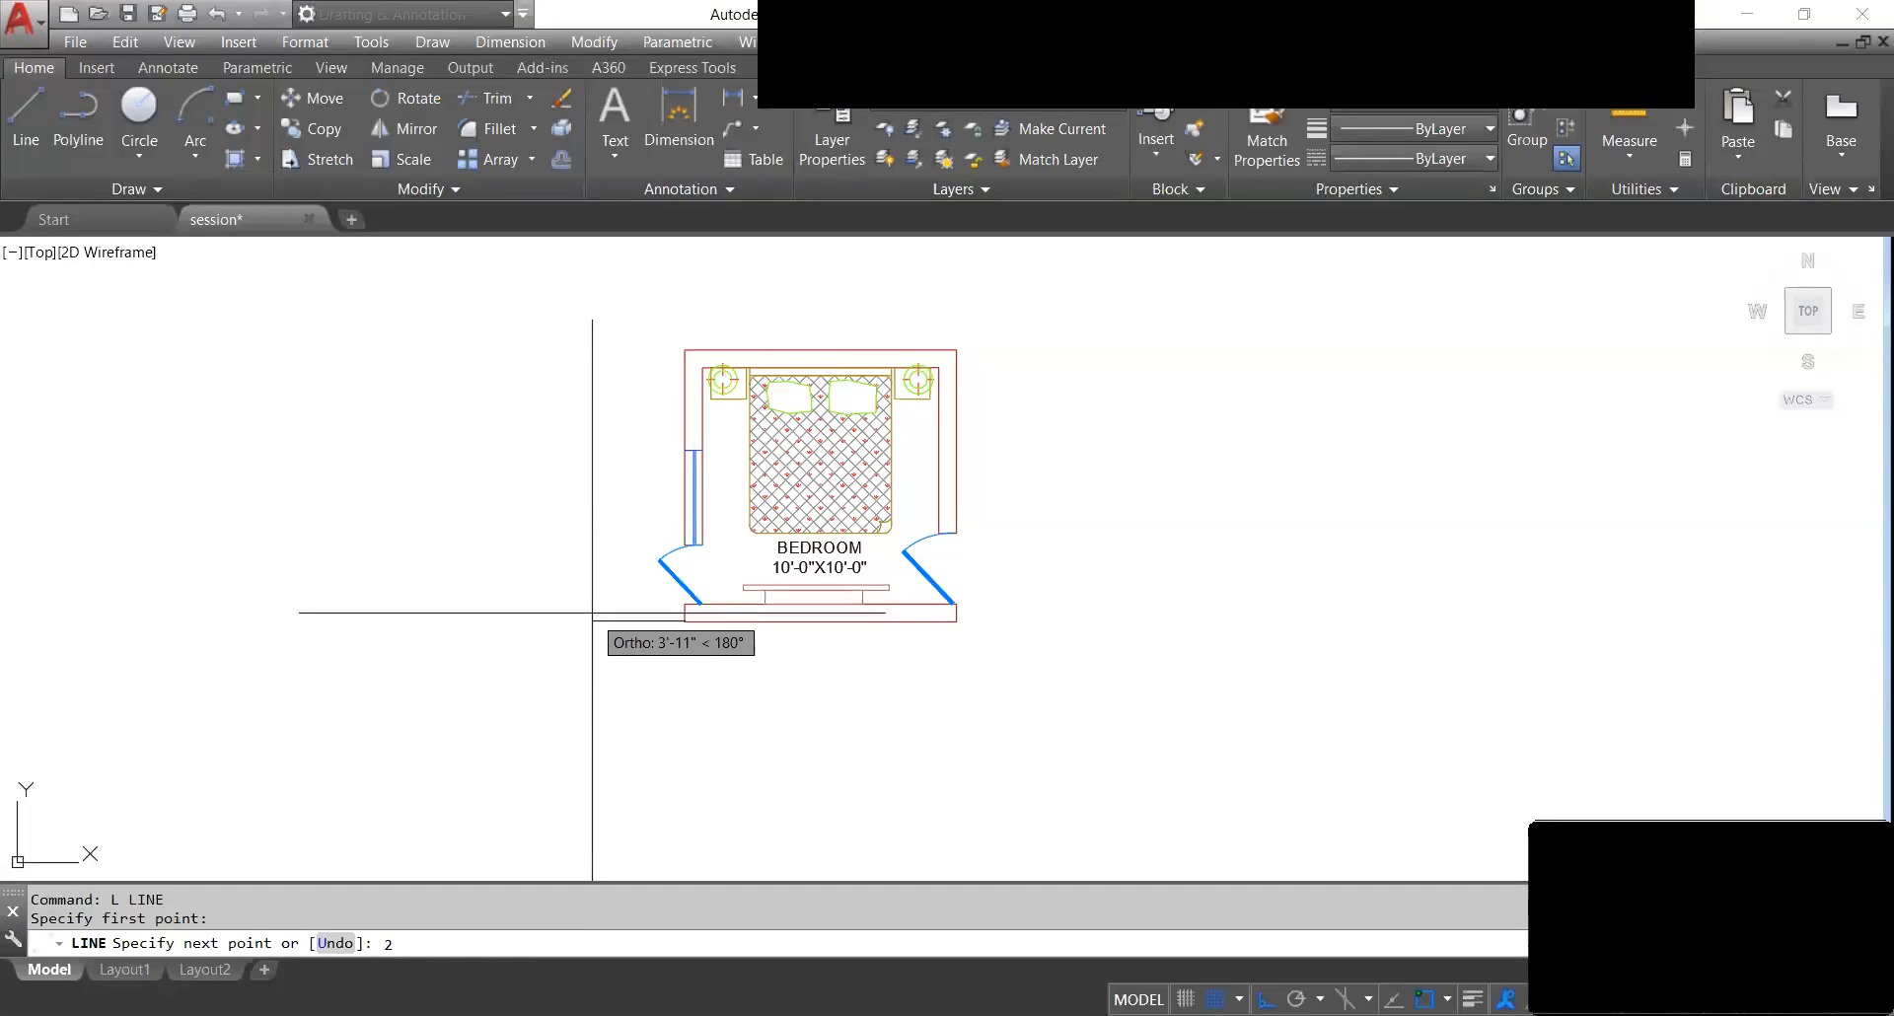
{"action": "type", "text": "'"}
{"action": "key", "text": "Return"}
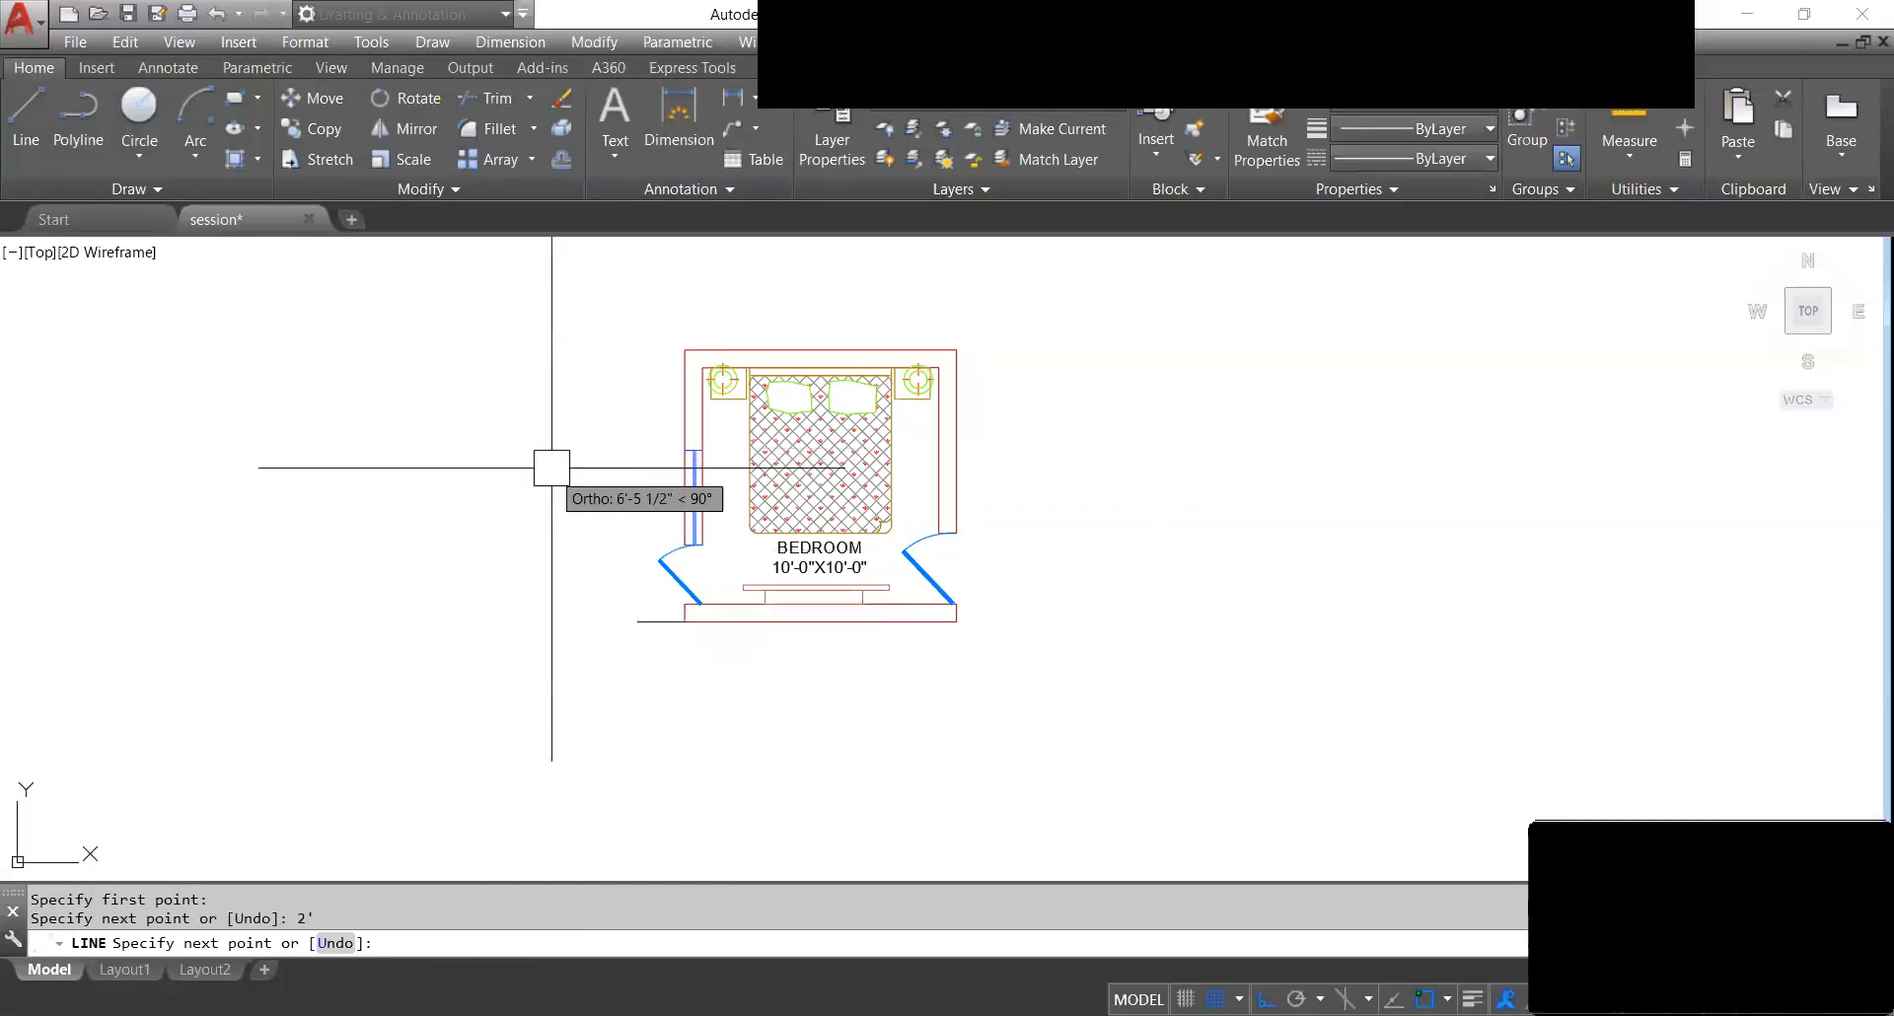
{"action": "key", "text": "Escape"}
Draw a 2' horizontal line outward from the upper outer corner of the bedroom's window wall.
{"action": "key", "text": "Return"}
{"action": "left_click", "coordinate": [681, 349]}
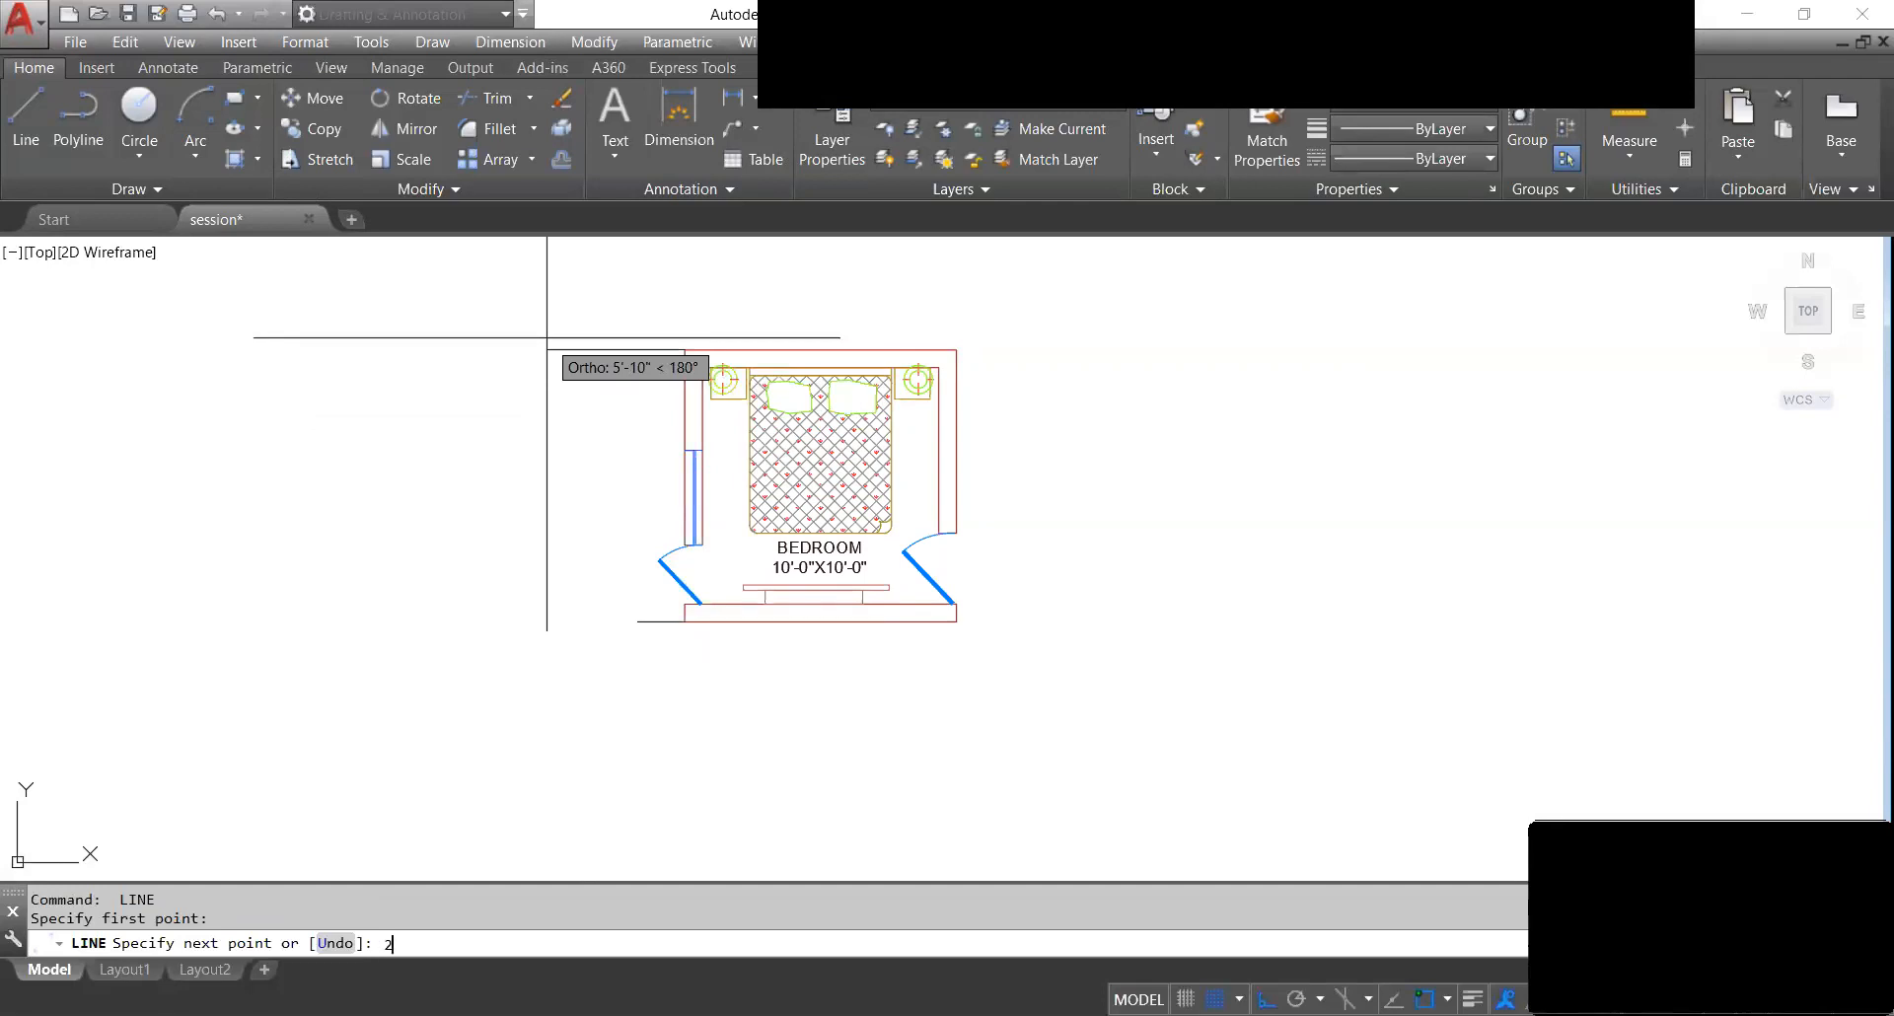
{"action": "type", "text": "2'"}
{"action": "key", "text": "Return"}
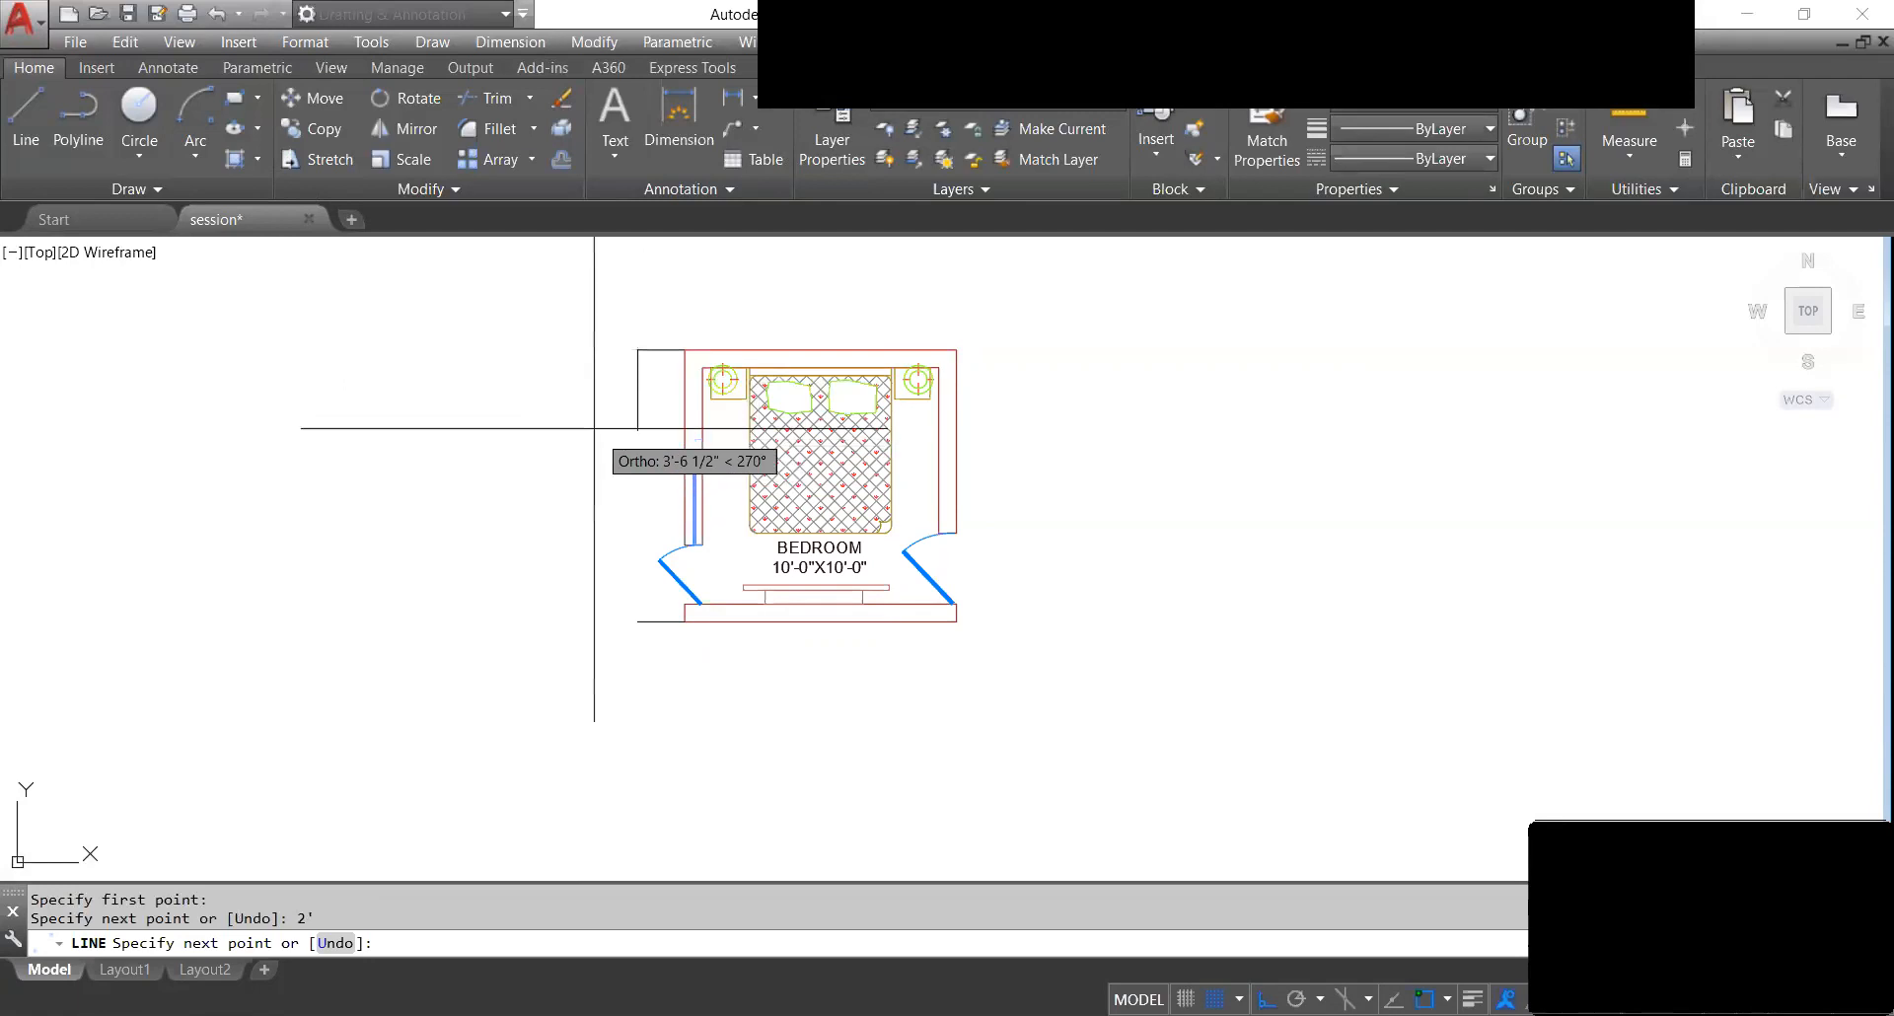
{"action": "key", "text": "Escape"}
Draw a 3' line at 45 degrees (@3'<45) from the outer end of the upper 2' line.
{"action": "scroll", "coordinate": [633, 337], "scroll_direction": "up", "scroll_amount": 3}
{"action": "type", "text": "L"}
{"action": "key", "text": "Return"}
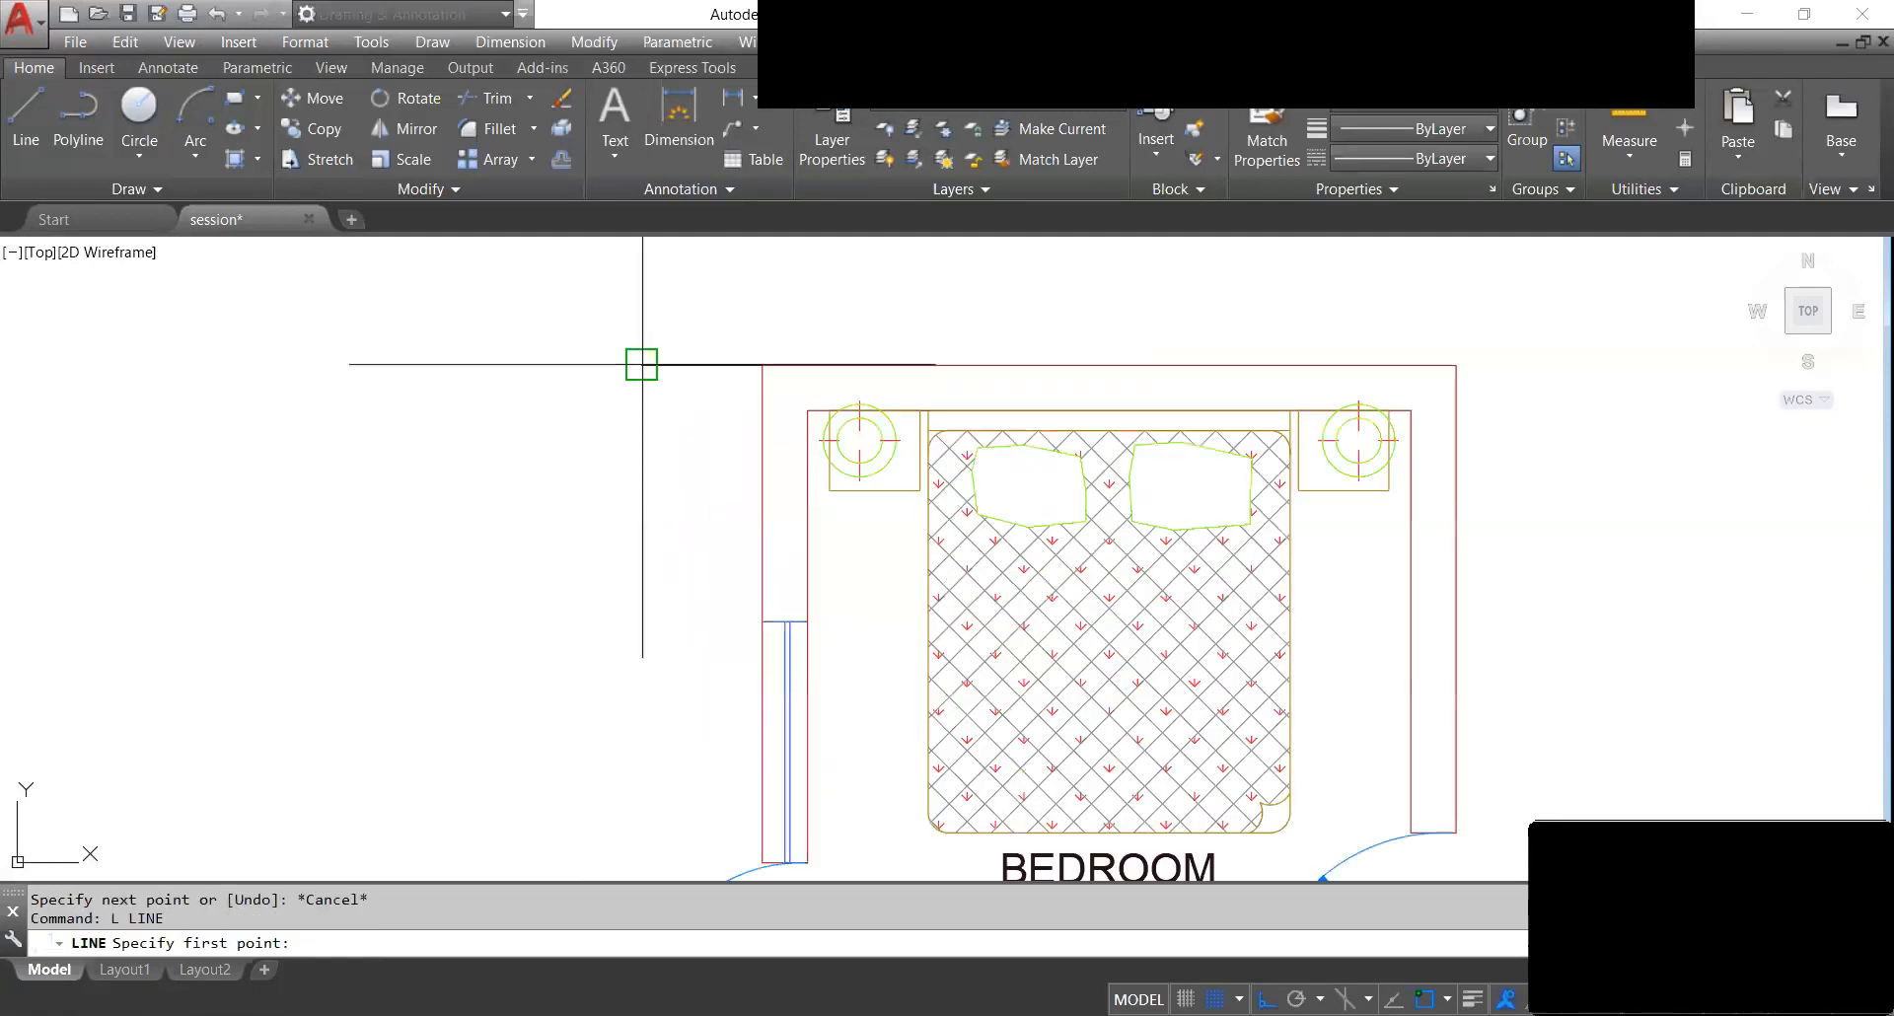
{"action": "left_click", "coordinate": [642, 365]}
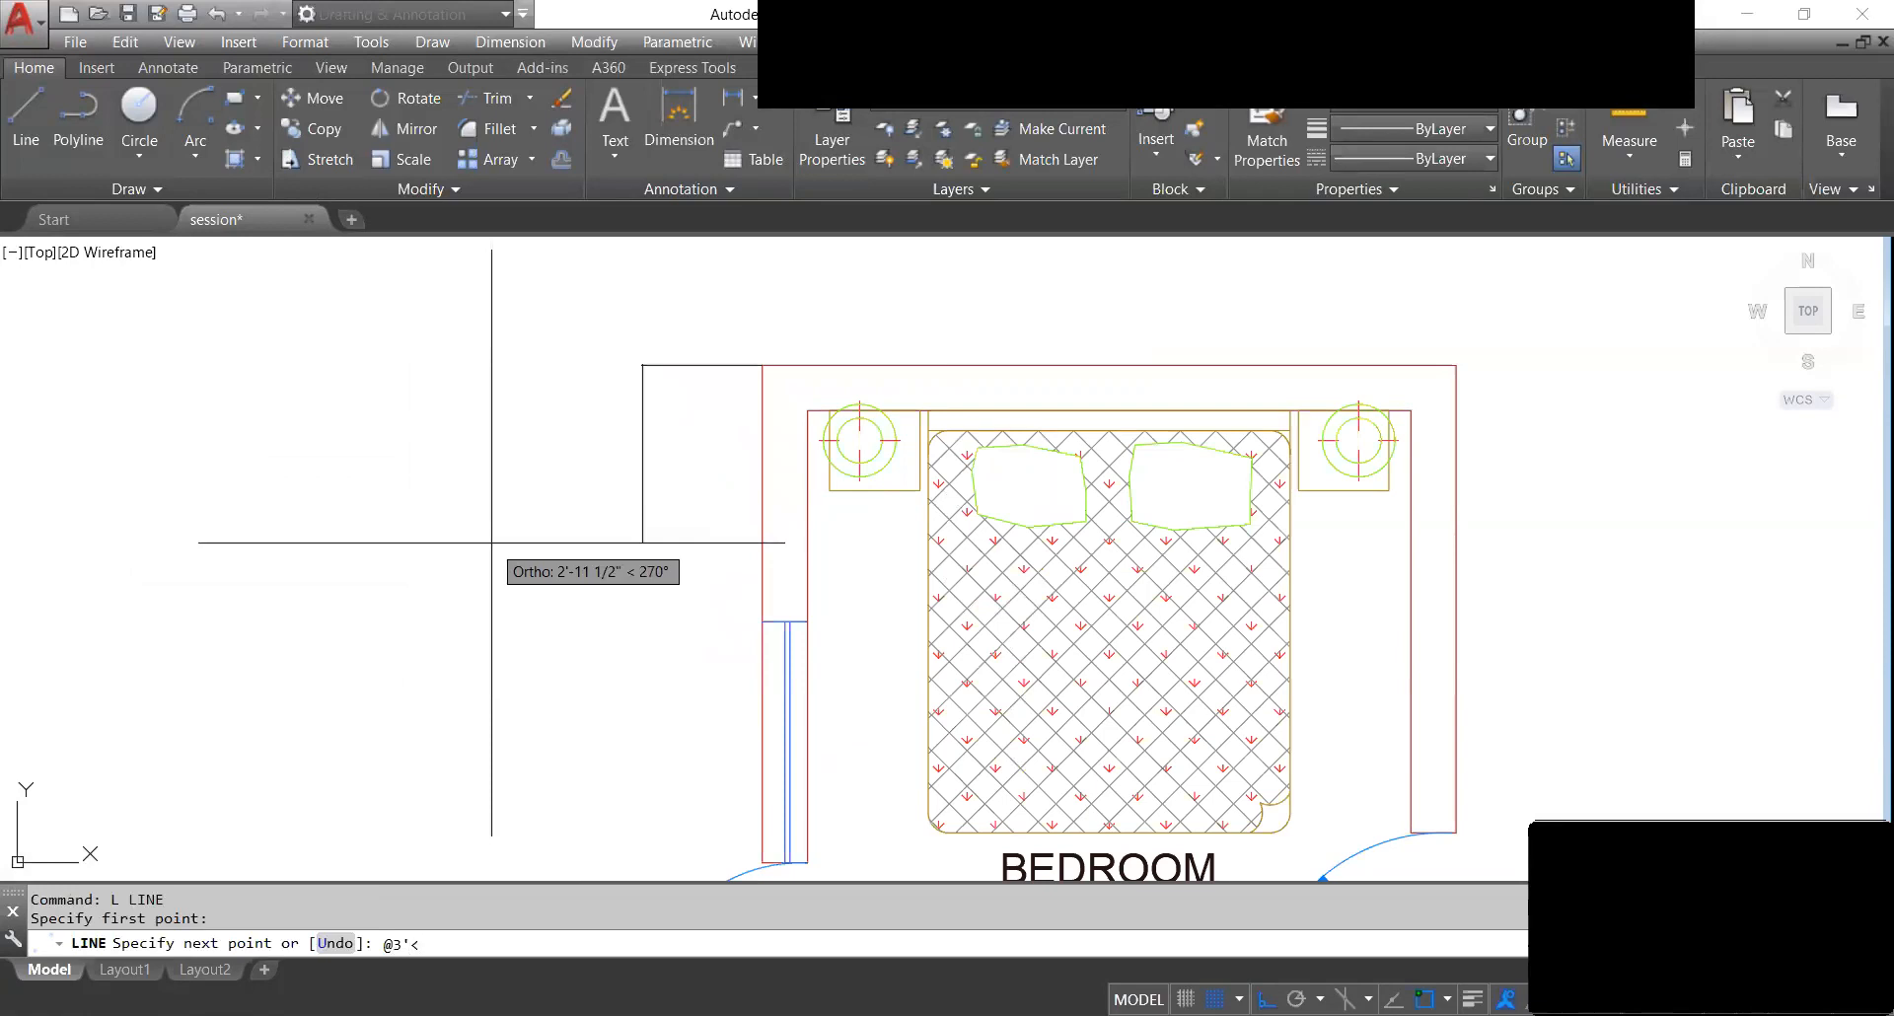
{"action": "key", "text": "Return"}
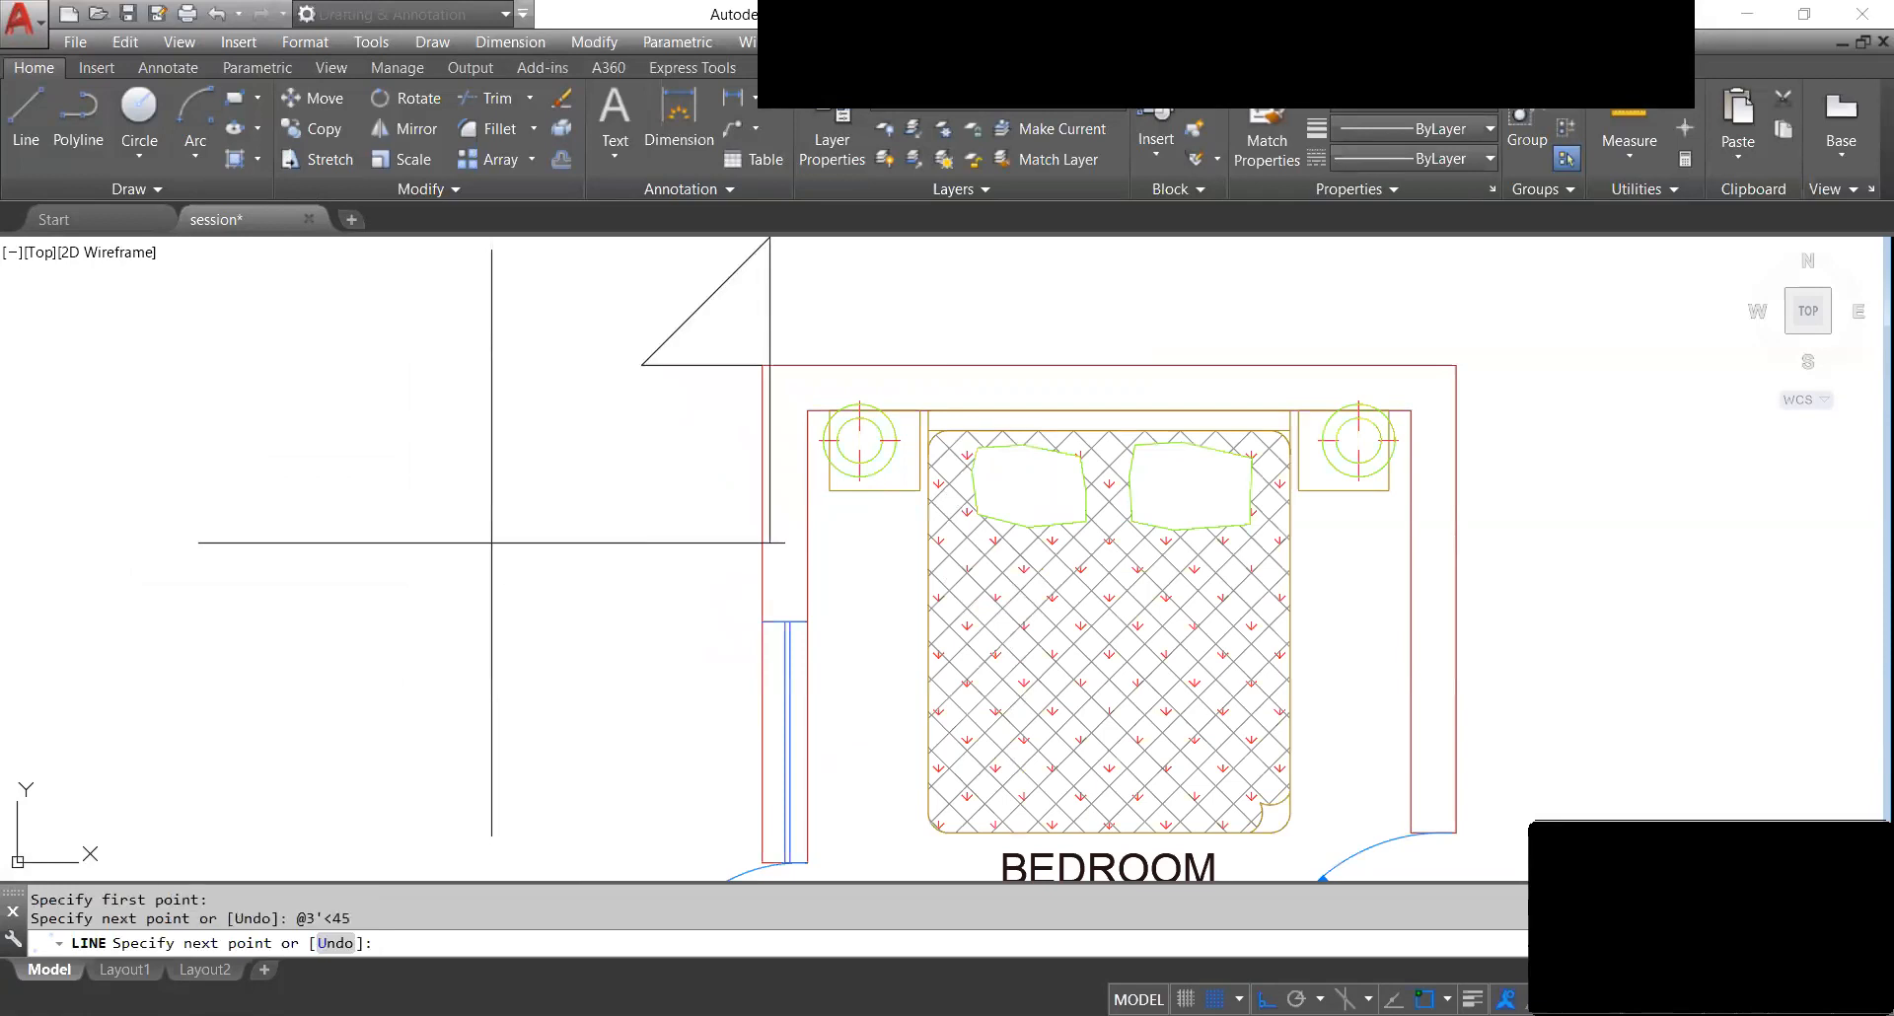
{"action": "scroll", "coordinate": [770, 474], "scroll_direction": "down", "scroll_amount": 2}
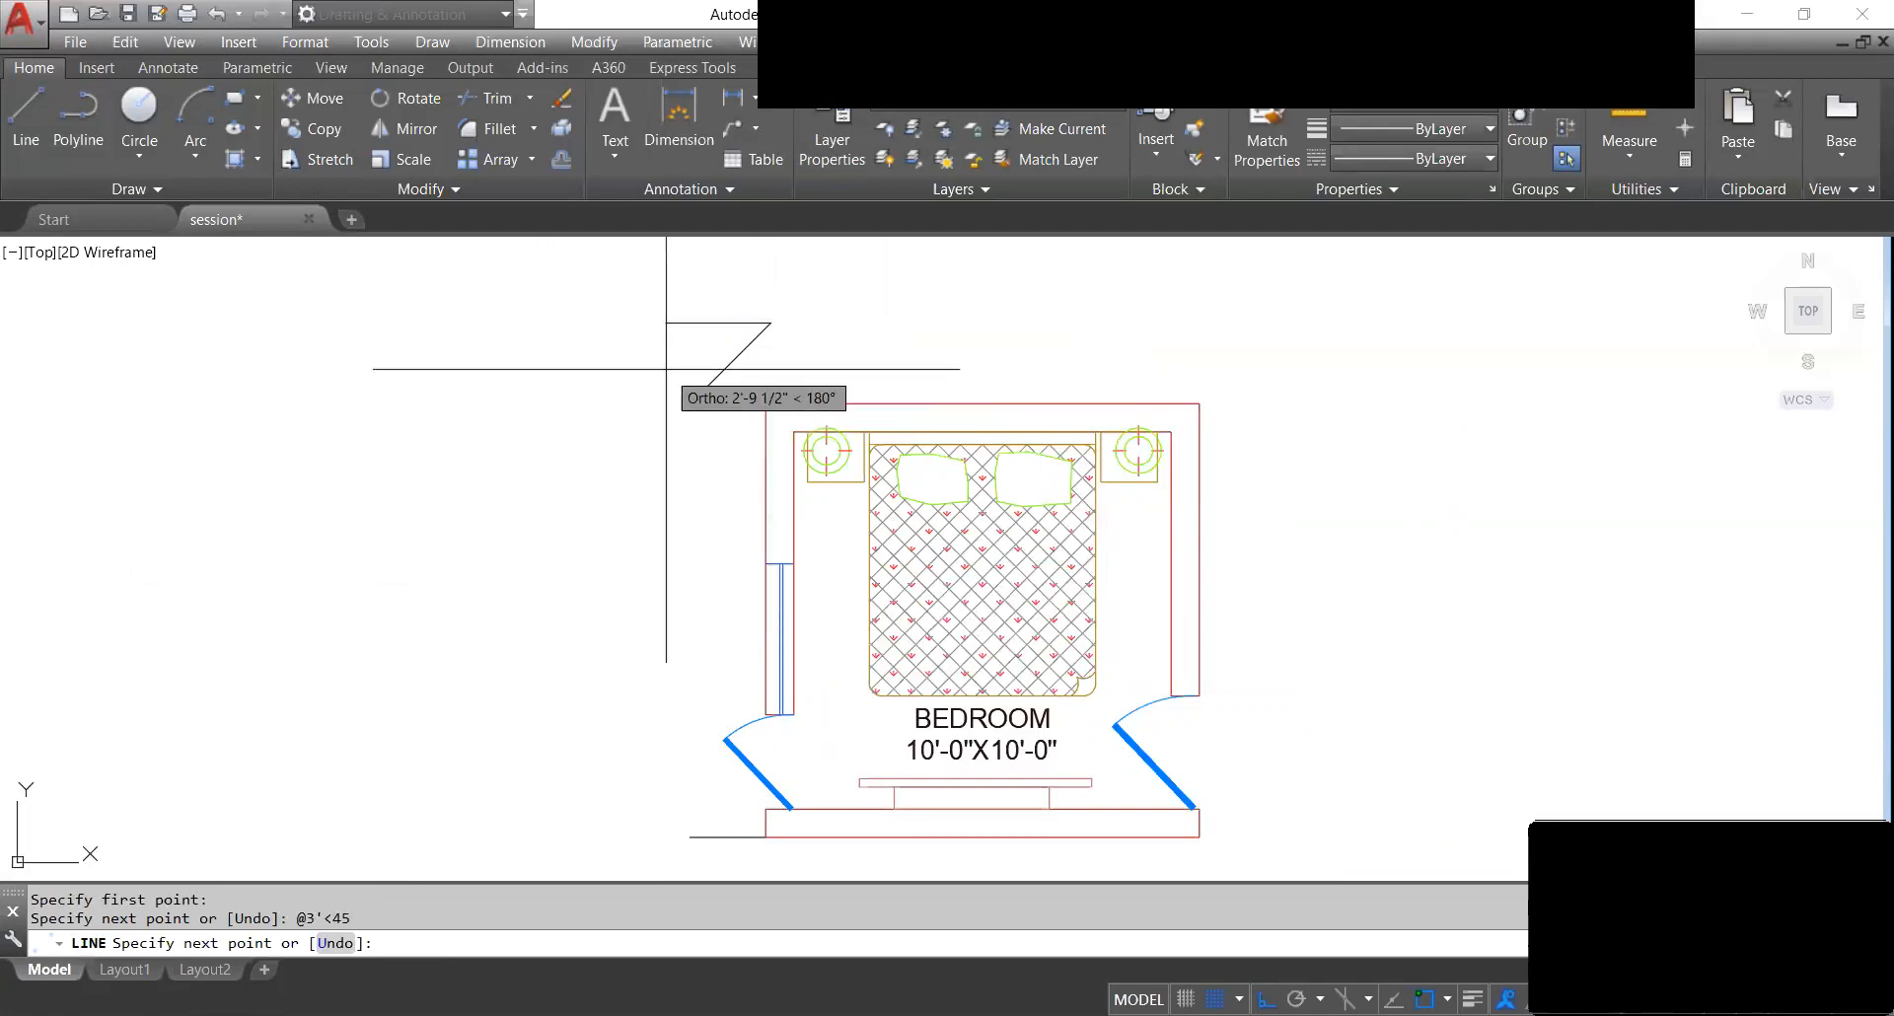
{"action": "key", "text": "Return"}
{"action": "left_click", "coordinate": [731, 363]}
{"action": "type", "text": "mi"}
{"action": "key", "text": "Return"}
{"action": "left_click", "coordinate": [691, 403]}
{"action": "left_click", "coordinate": [698, 266]}
{"action": "key", "text": "Escape"}
Mirror the 3' slanted line about a vertical axis through its lower end, keeping the original.
{"action": "left_click", "coordinate": [702, 392]}
{"action": "type", "text": "mi"}
{"action": "key", "text": "Return"}
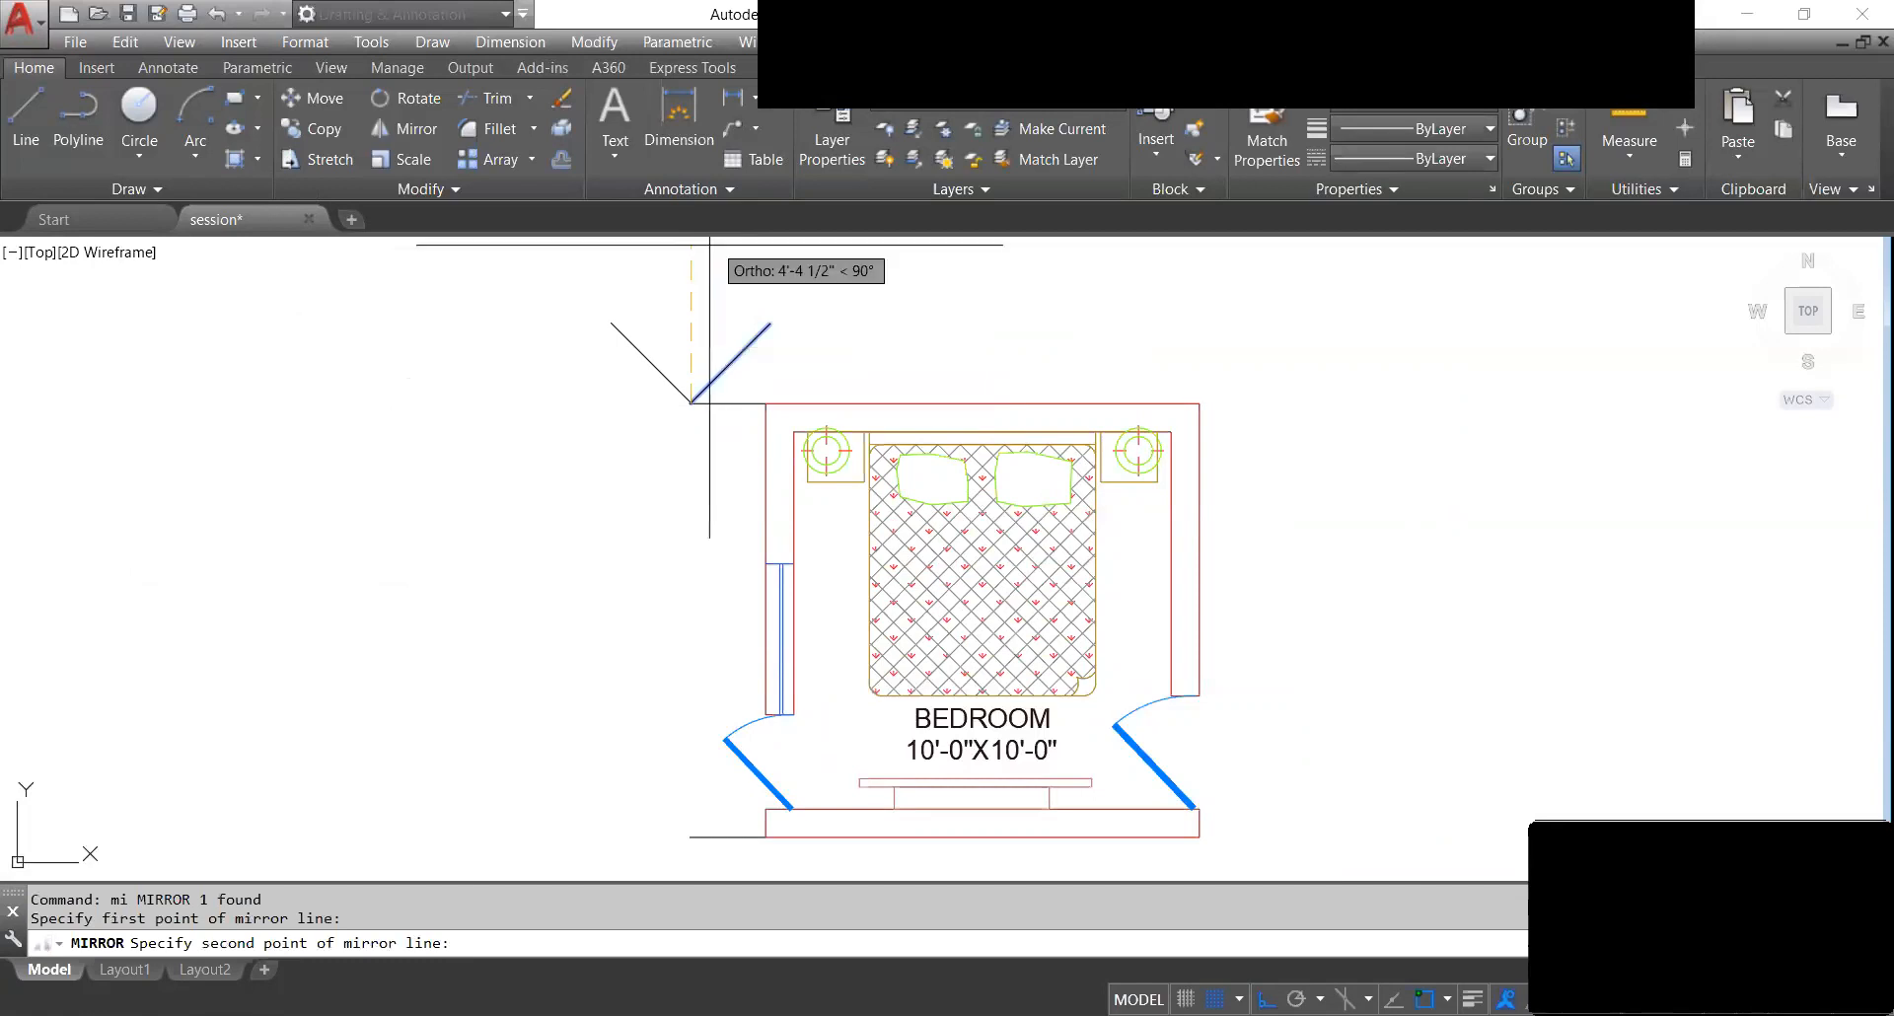
{"action": "left_click", "coordinate": [697, 260]}
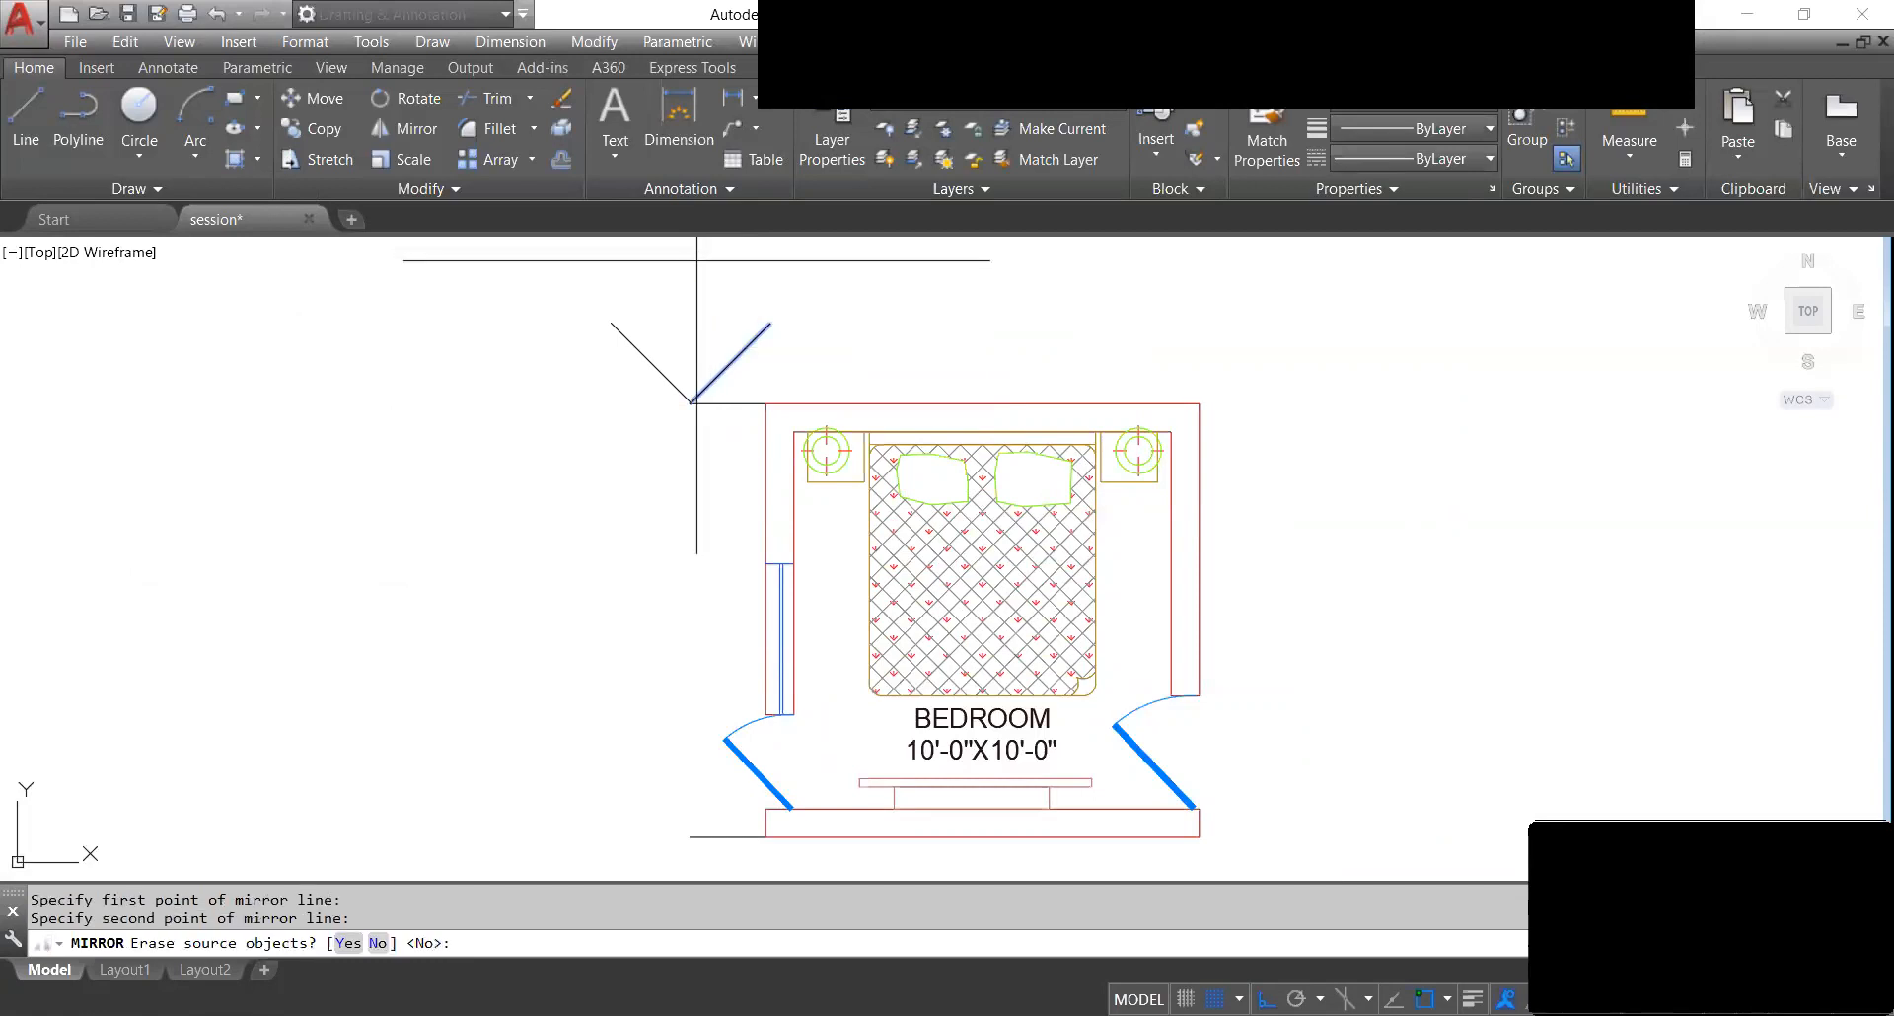
{"action": "key", "text": "Return"}
Mirror the outward slanted line downward about a horizontal axis through the upper 2' line's end, erasing the source line.
{"action": "left_click", "coordinate": [681, 392]}
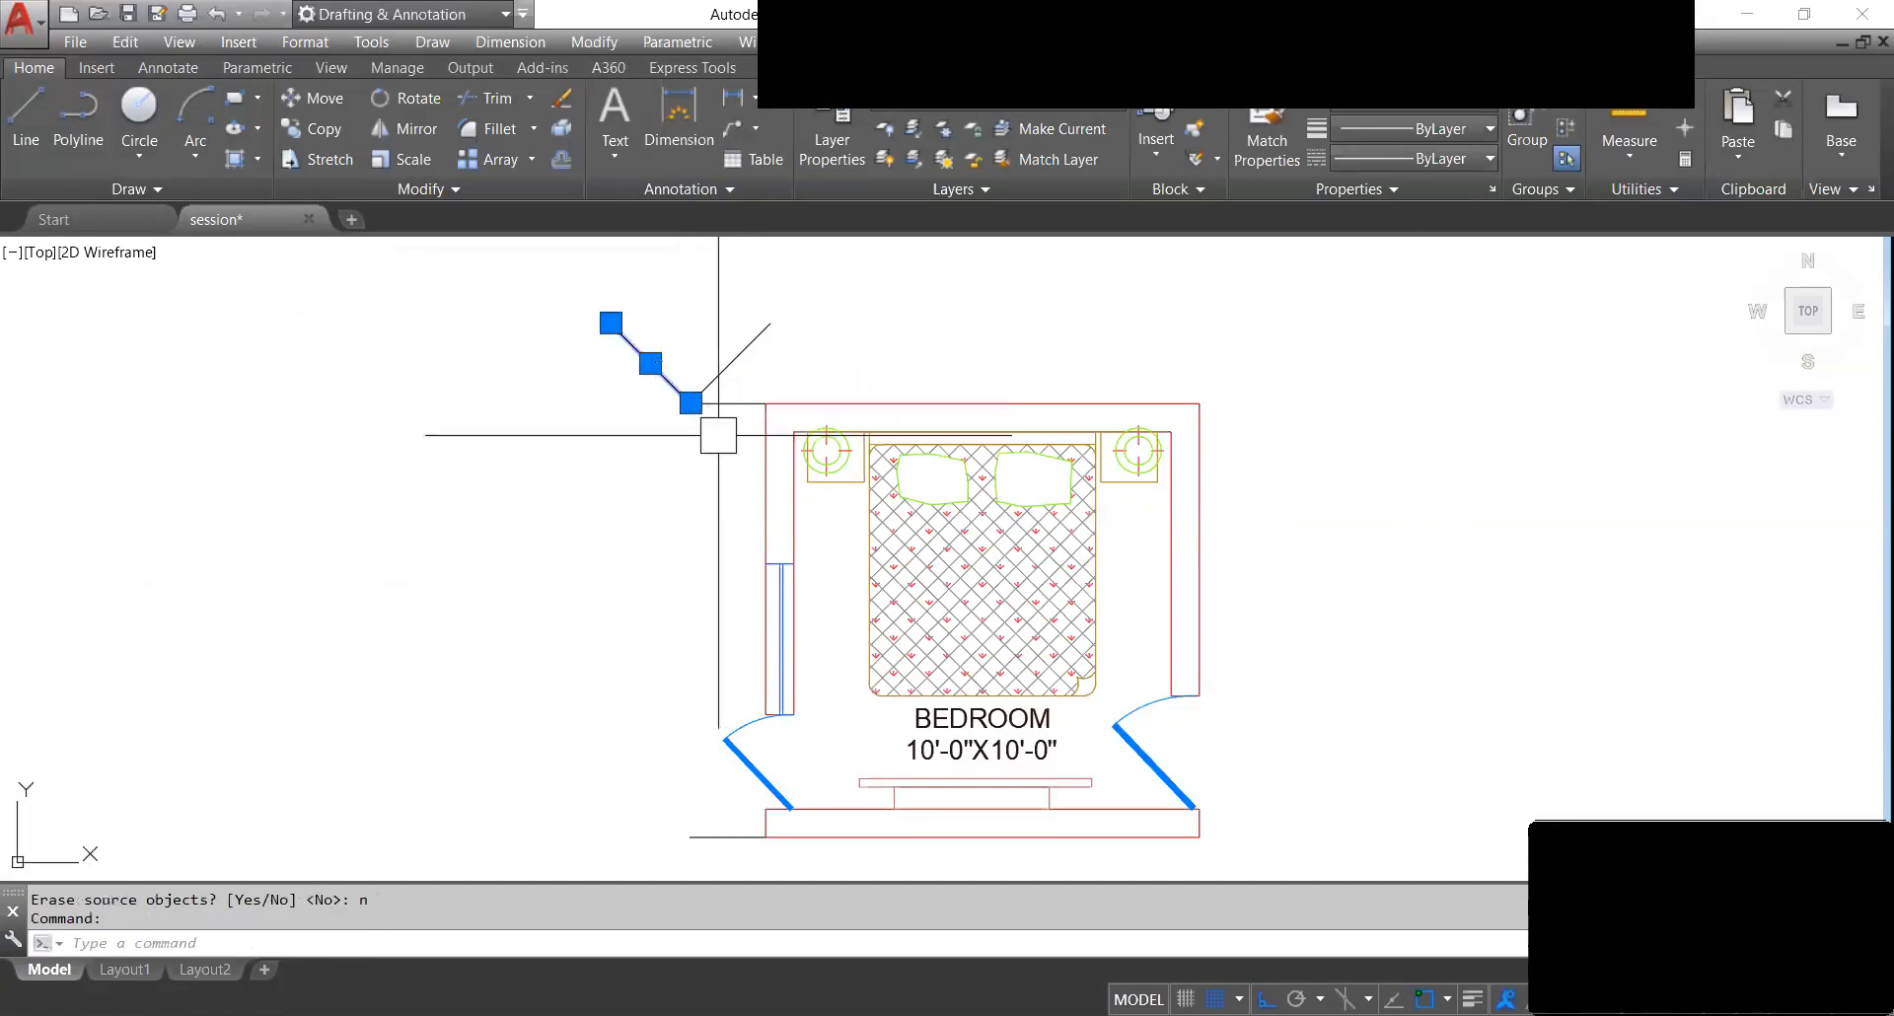
{"action": "type", "text": "mi"}
{"action": "key", "text": "Return"}
{"action": "left_click", "coordinate": [691, 403]}
{"action": "left_click", "coordinate": [540, 419]}
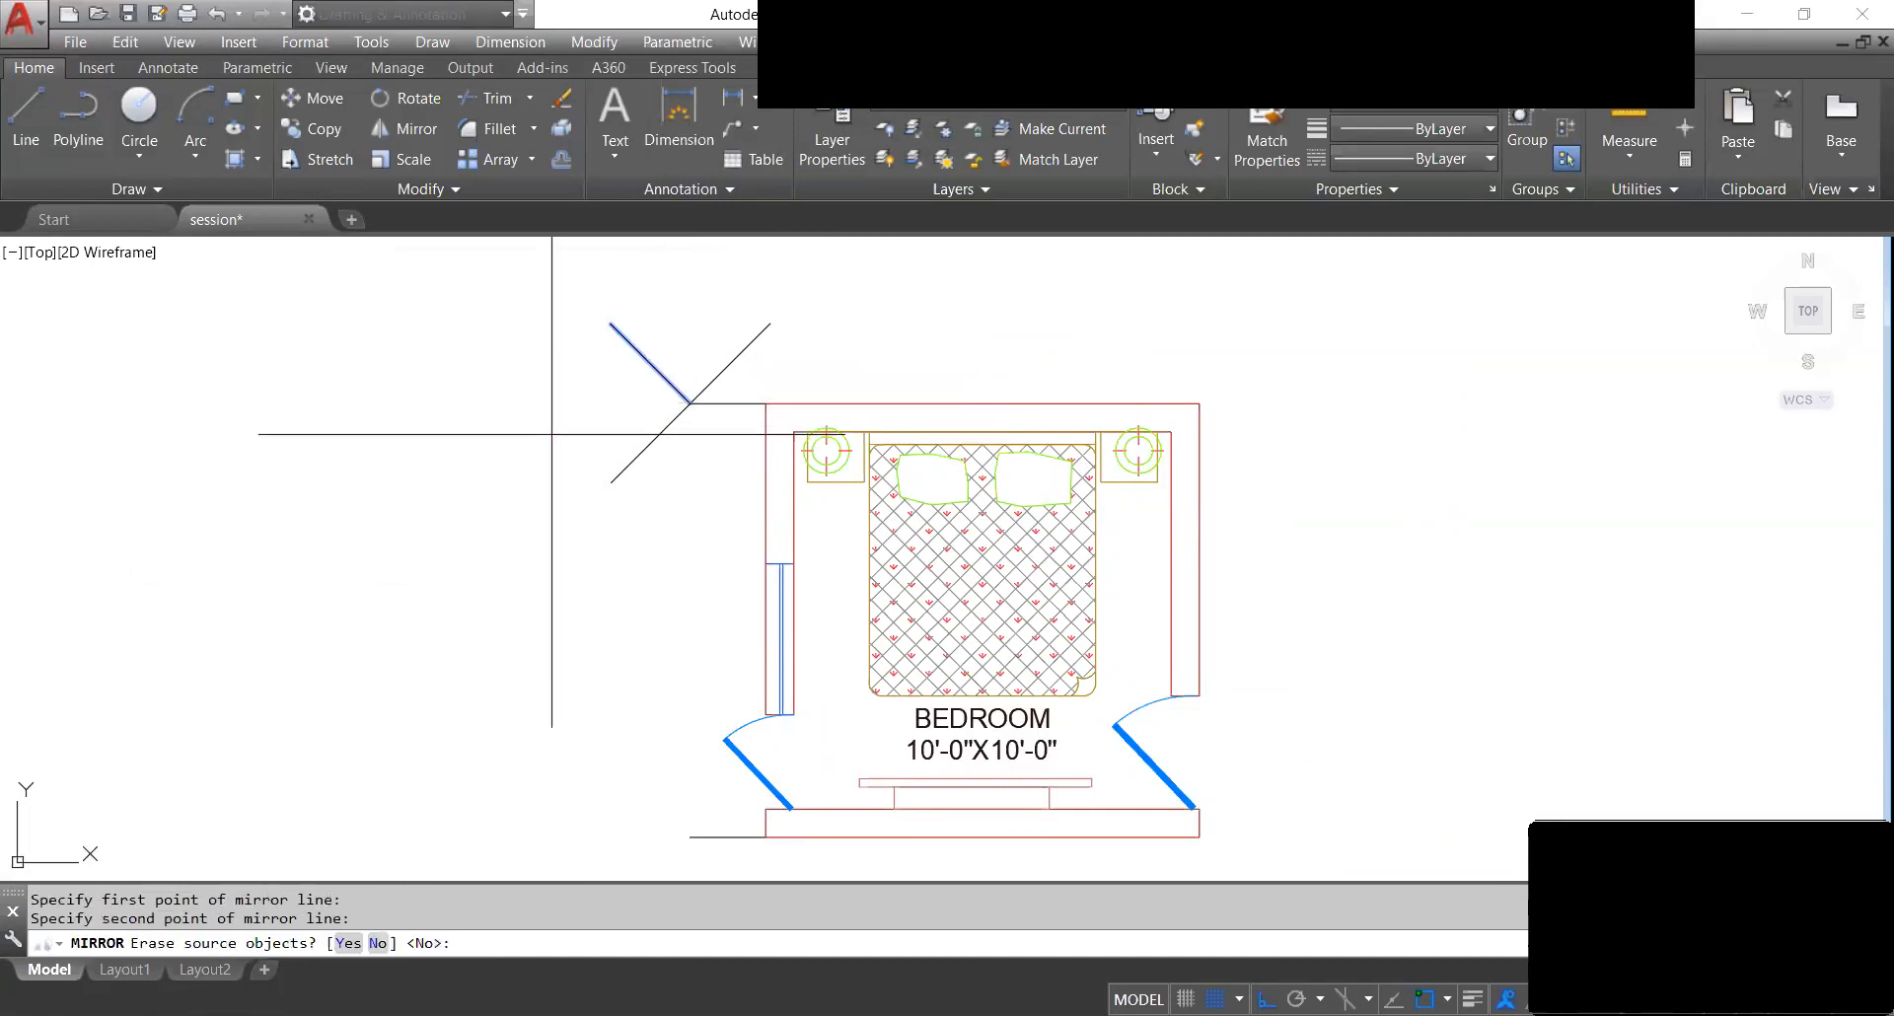
{"action": "type", "text": "y"}
{"action": "key", "text": "Return"}
Erase the original 45-degree line above the upper 2' line.
{"action": "left_click", "coordinate": [750, 341]}
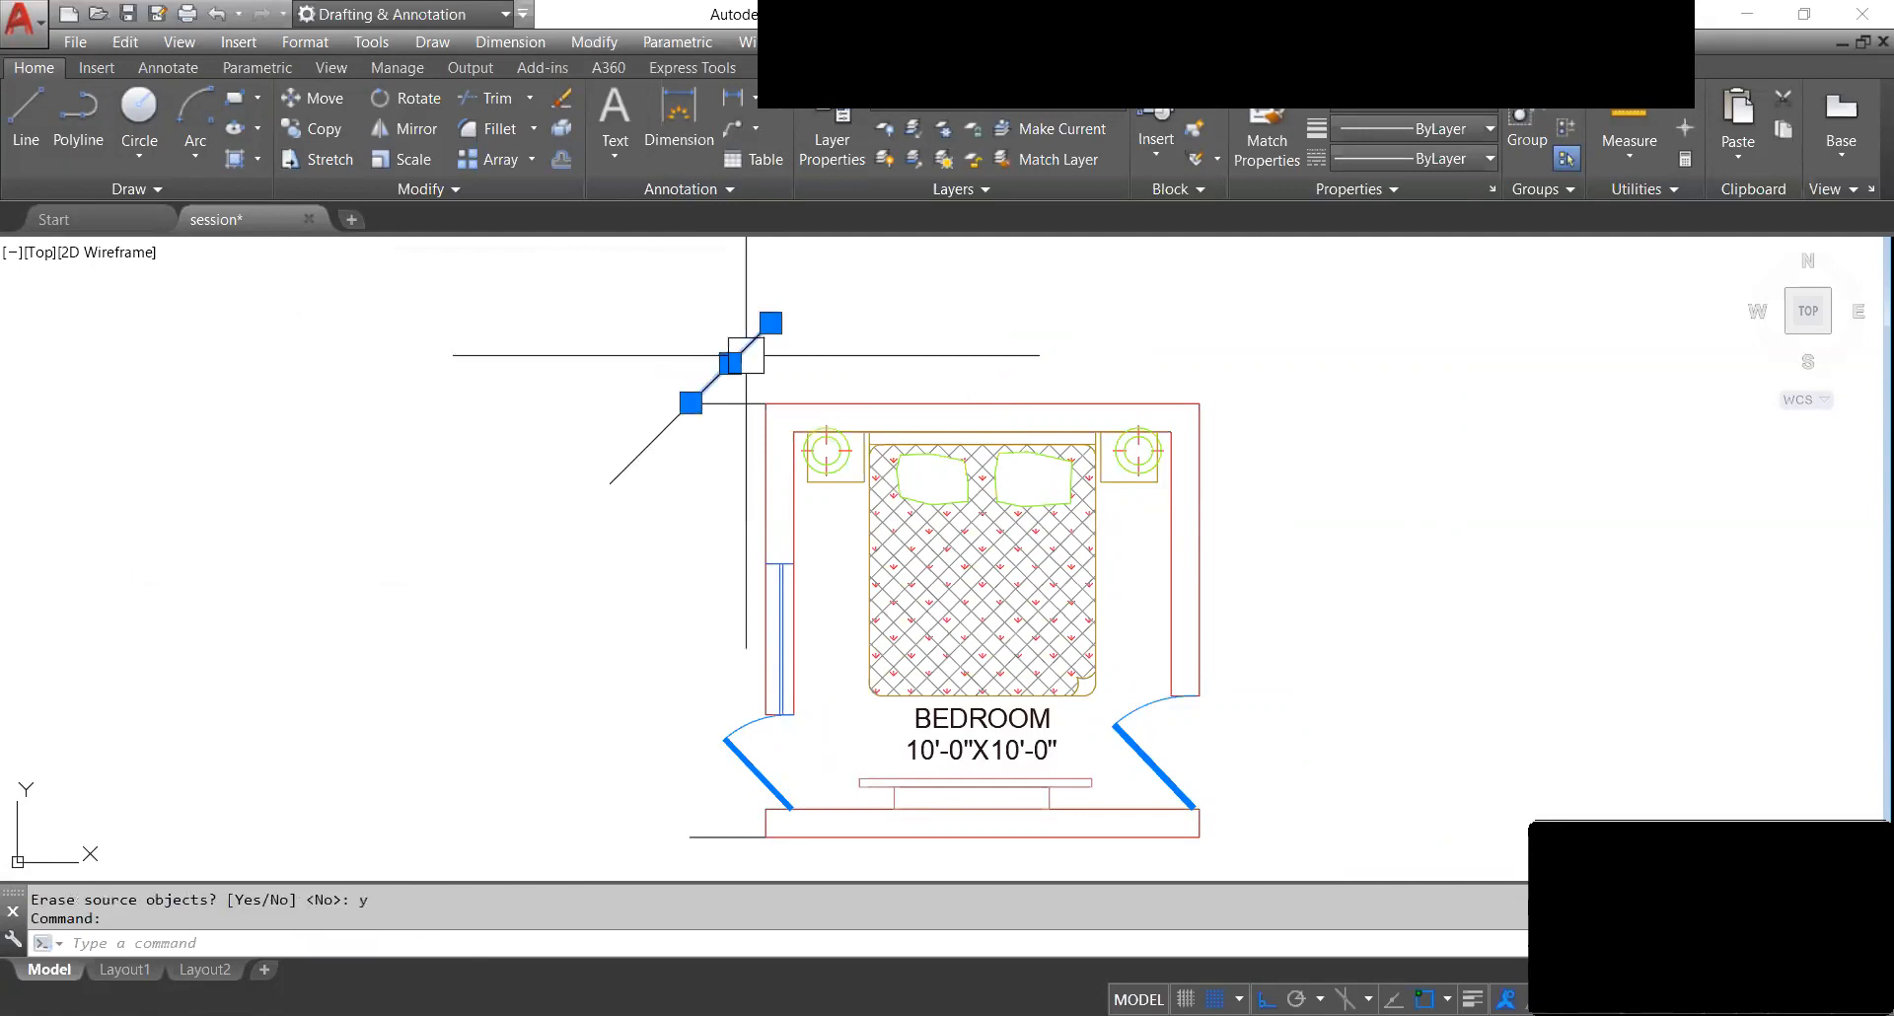
{"action": "key", "text": "Delete"}
{"action": "scroll", "coordinate": [717, 399], "scroll_direction": "down", "scroll_amount": 2}
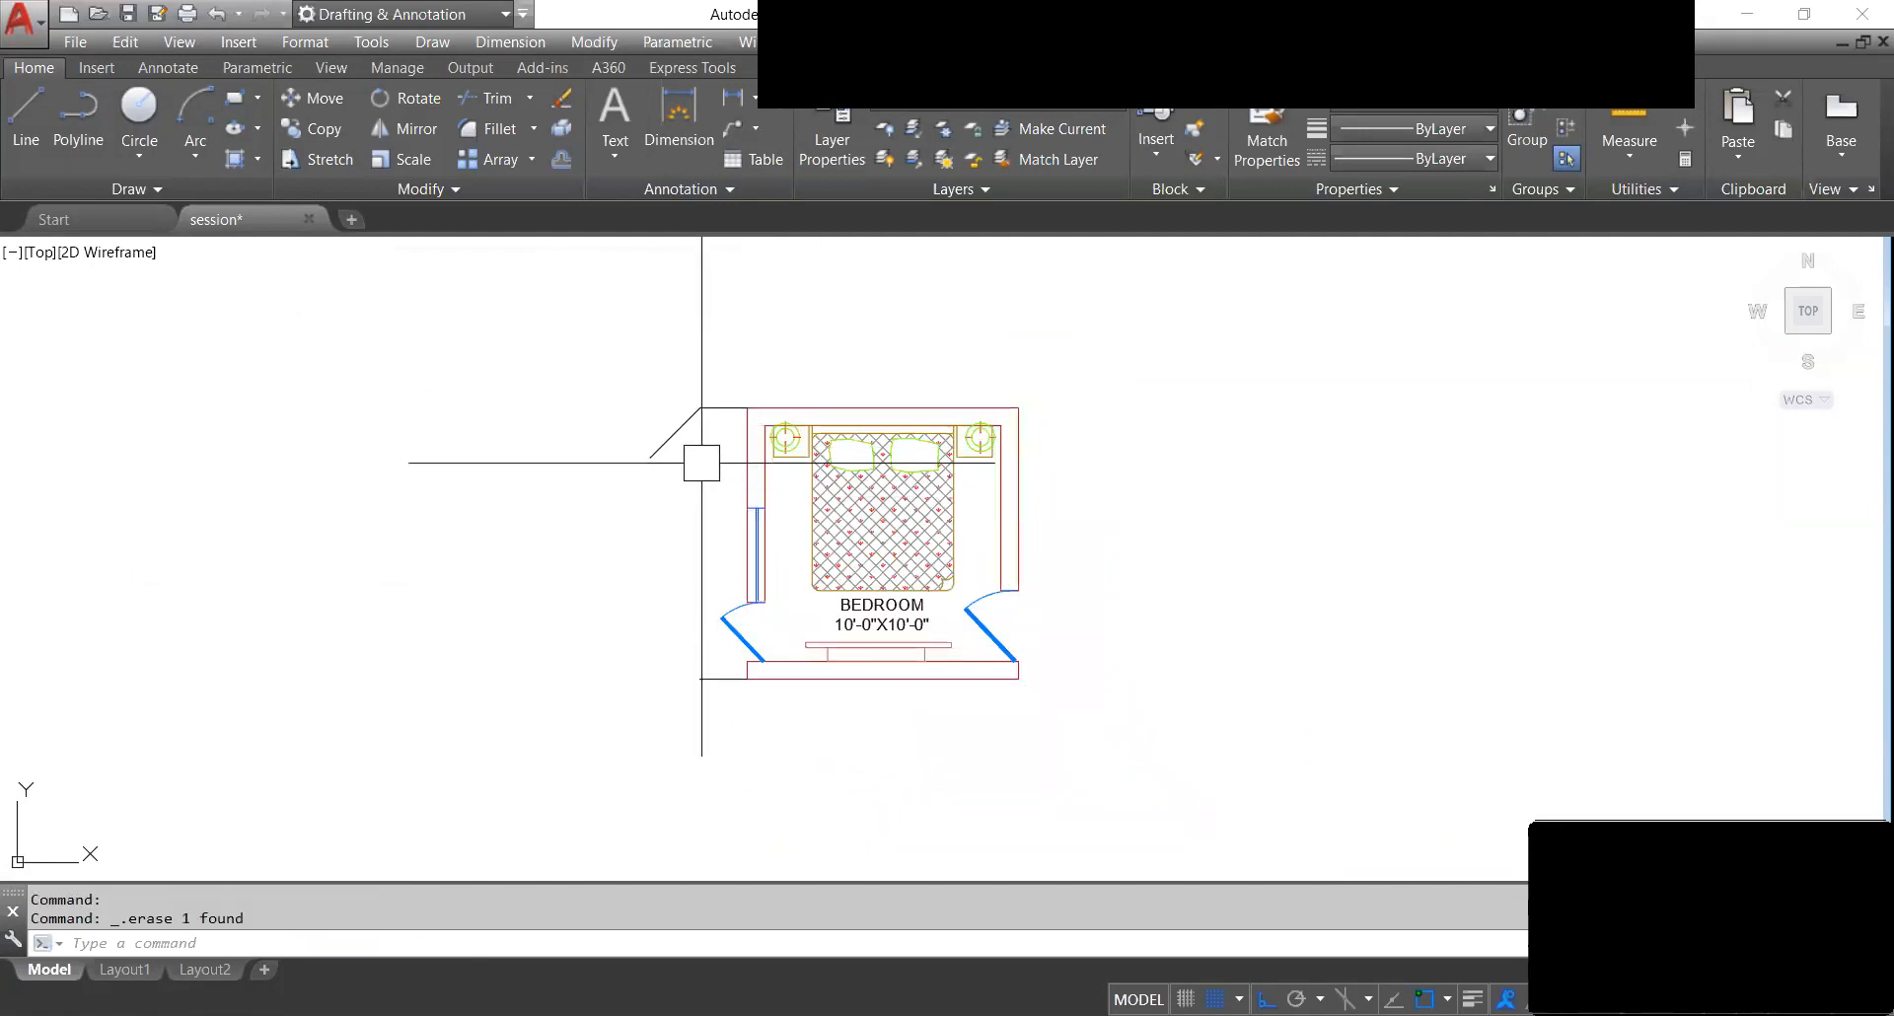
{"action": "scroll", "coordinate": [687, 410], "scroll_direction": "up", "scroll_amount": 2}
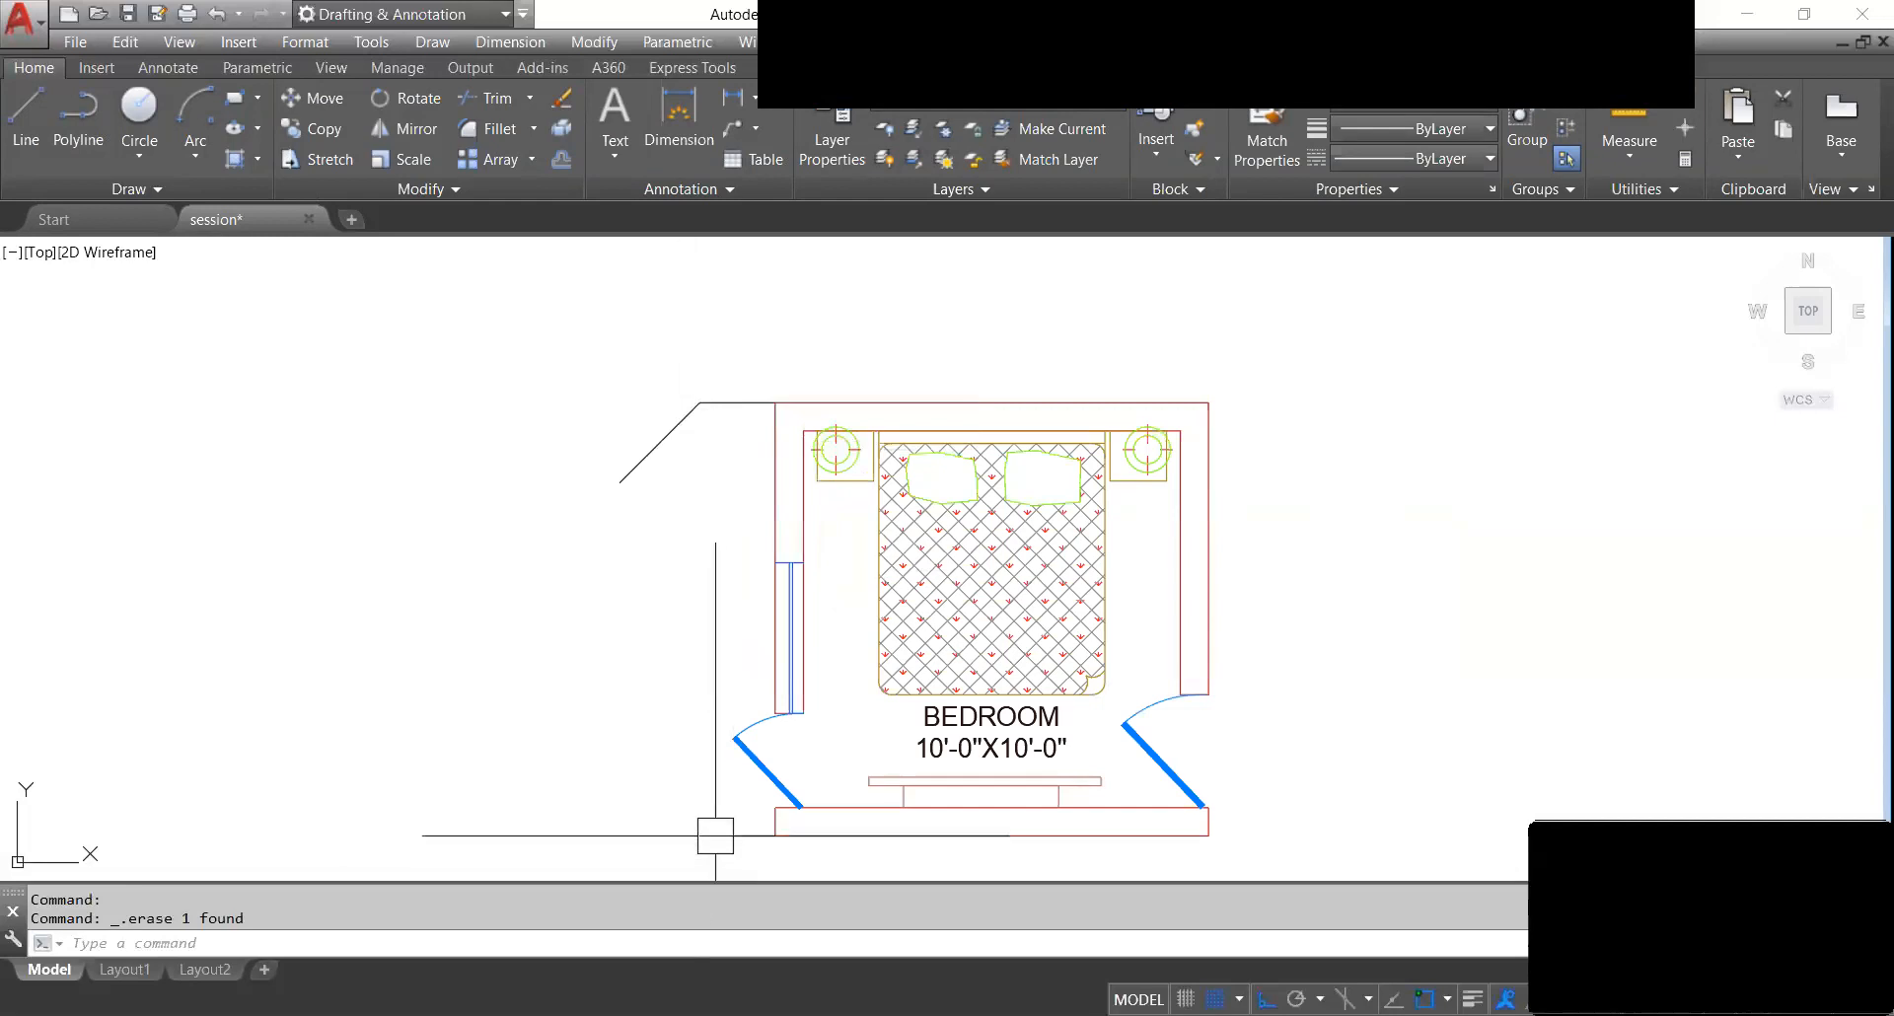
Draw a vertical guide line along the window wall's outer face, joining the wall ends of the upper and lower 2' lines.
{"action": "middle_click_drag", "start_coordinate": [711, 833], "coordinate": [719, 754]}
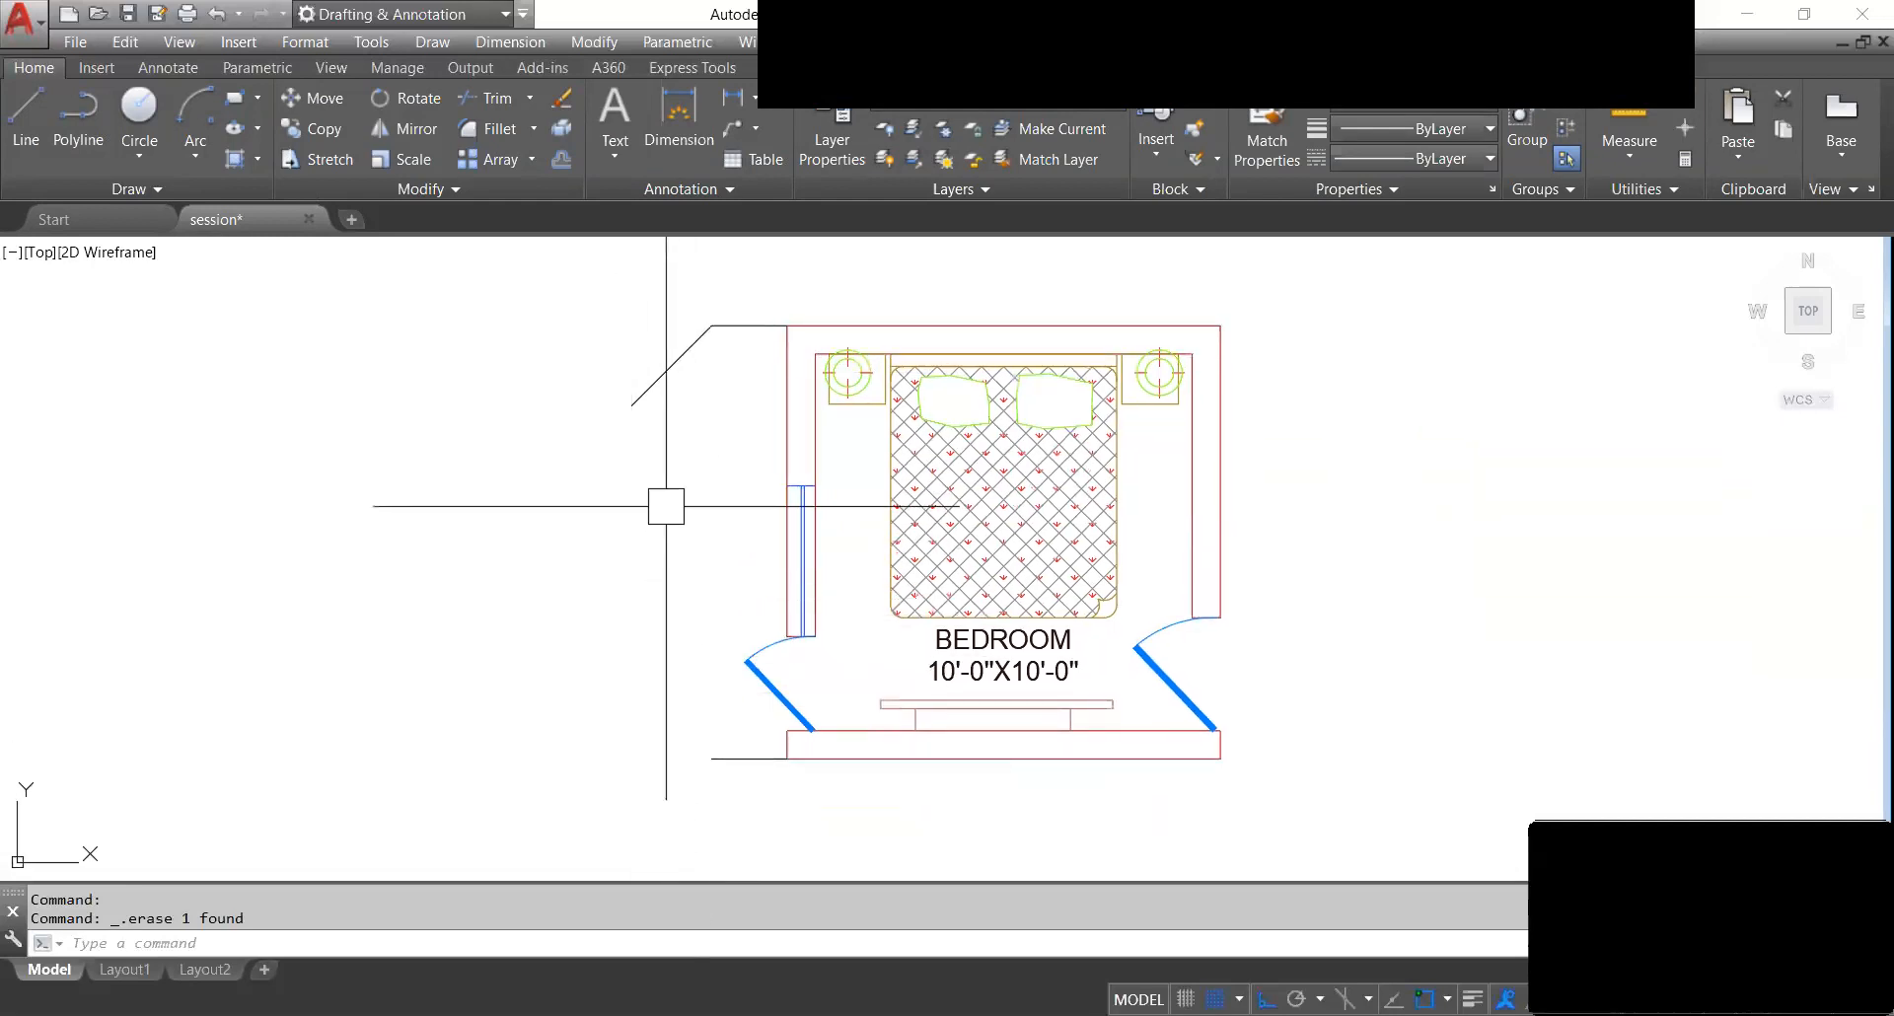
{"action": "left_click", "coordinate": [671, 366]}
{"action": "key", "text": "Escape"}
{"action": "type", "text": "l"}
{"action": "key", "text": "Return"}
{"action": "left_click", "coordinate": [786, 325]}
{"action": "left_click", "coordinate": [787, 757]}
{"action": "key", "text": "Escape"}
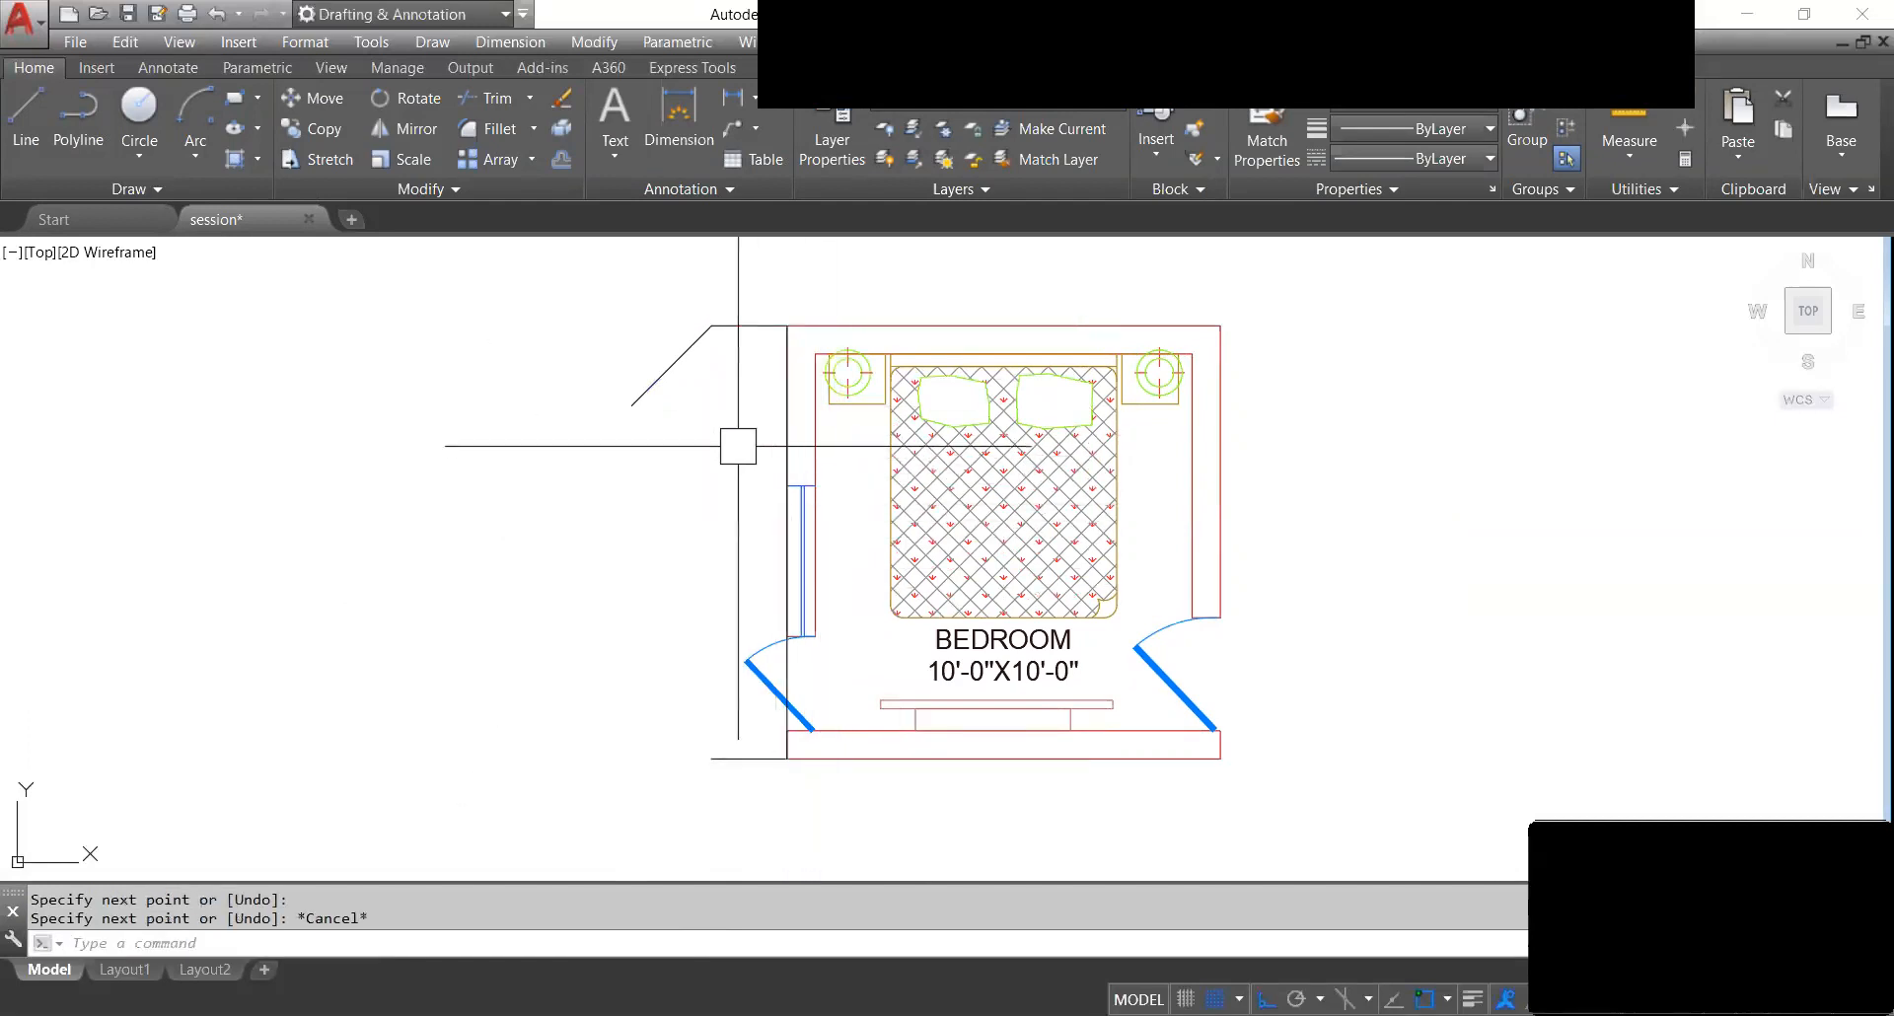
Try mirroring the slanted line downward about the guide line's midpoint with the source erased, and undo the mirror.
{"action": "left_click", "coordinate": [691, 347]}
{"action": "type", "text": "mi"}
{"action": "key", "text": "Return"}
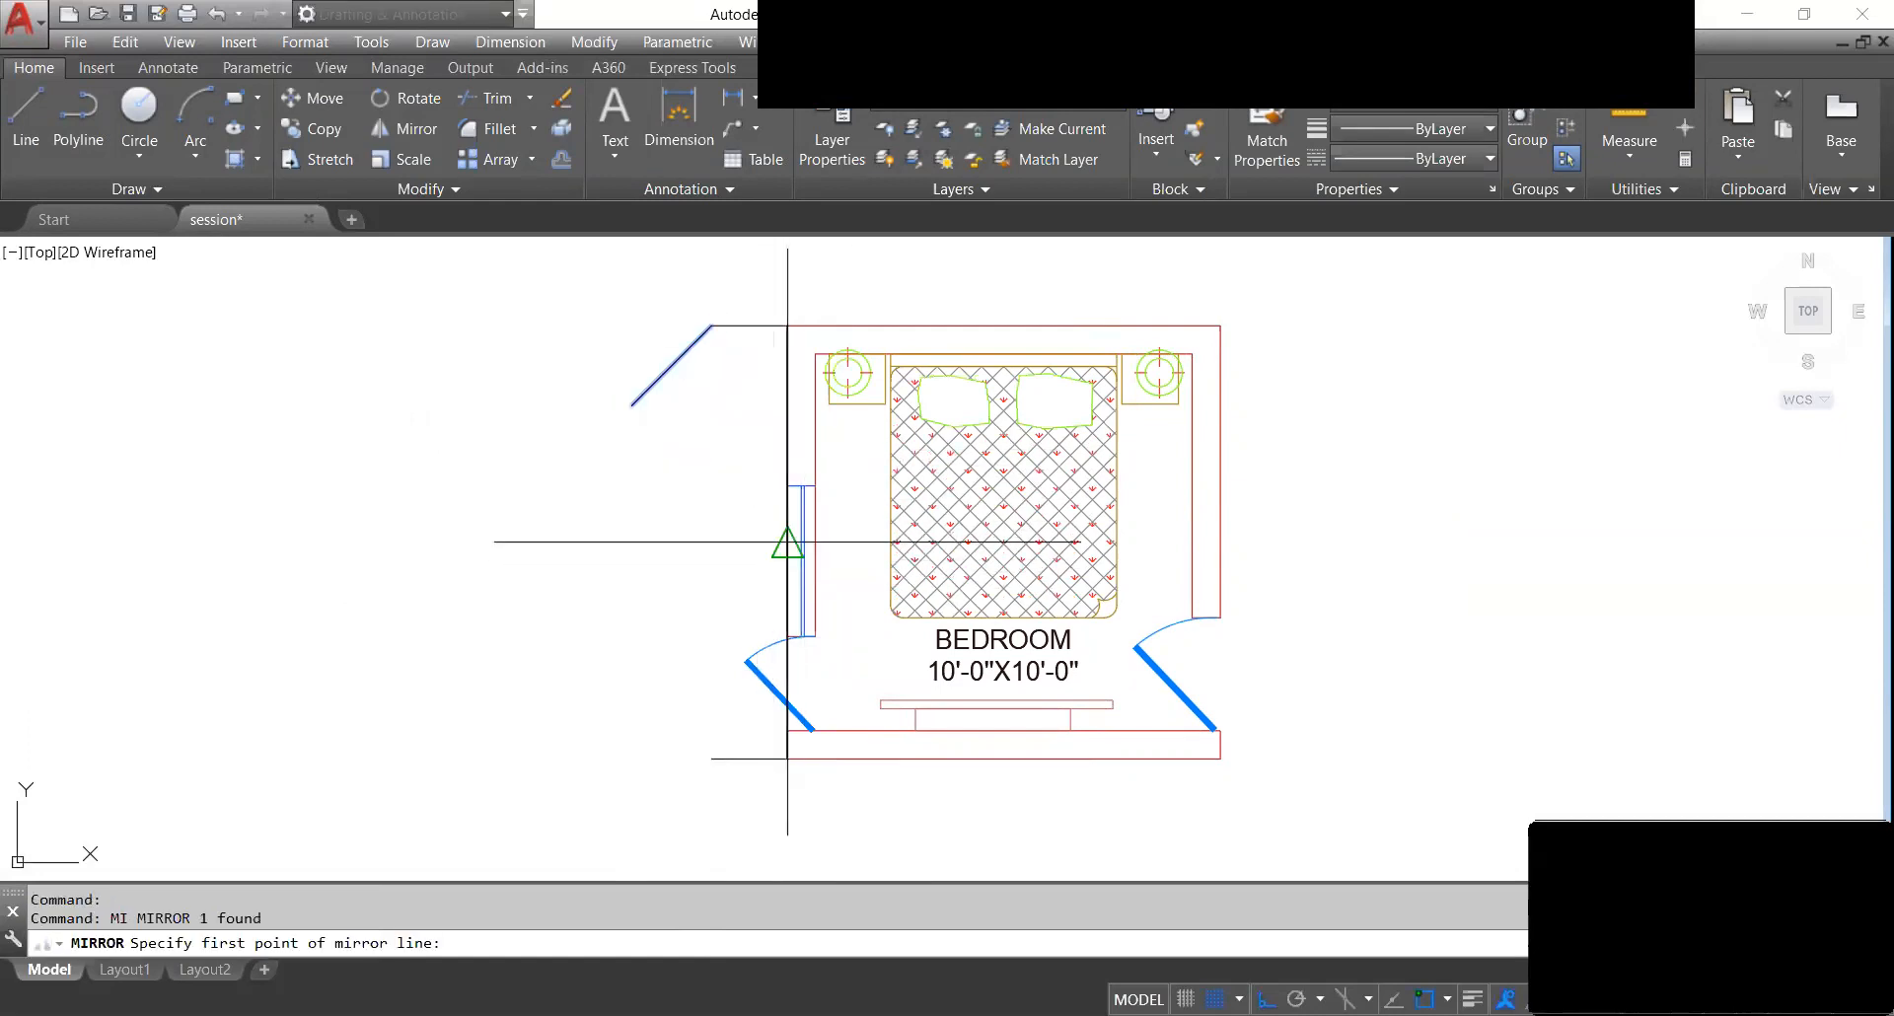
{"action": "left_click", "coordinate": [787, 542]}
{"action": "left_click", "coordinate": [424, 567]}
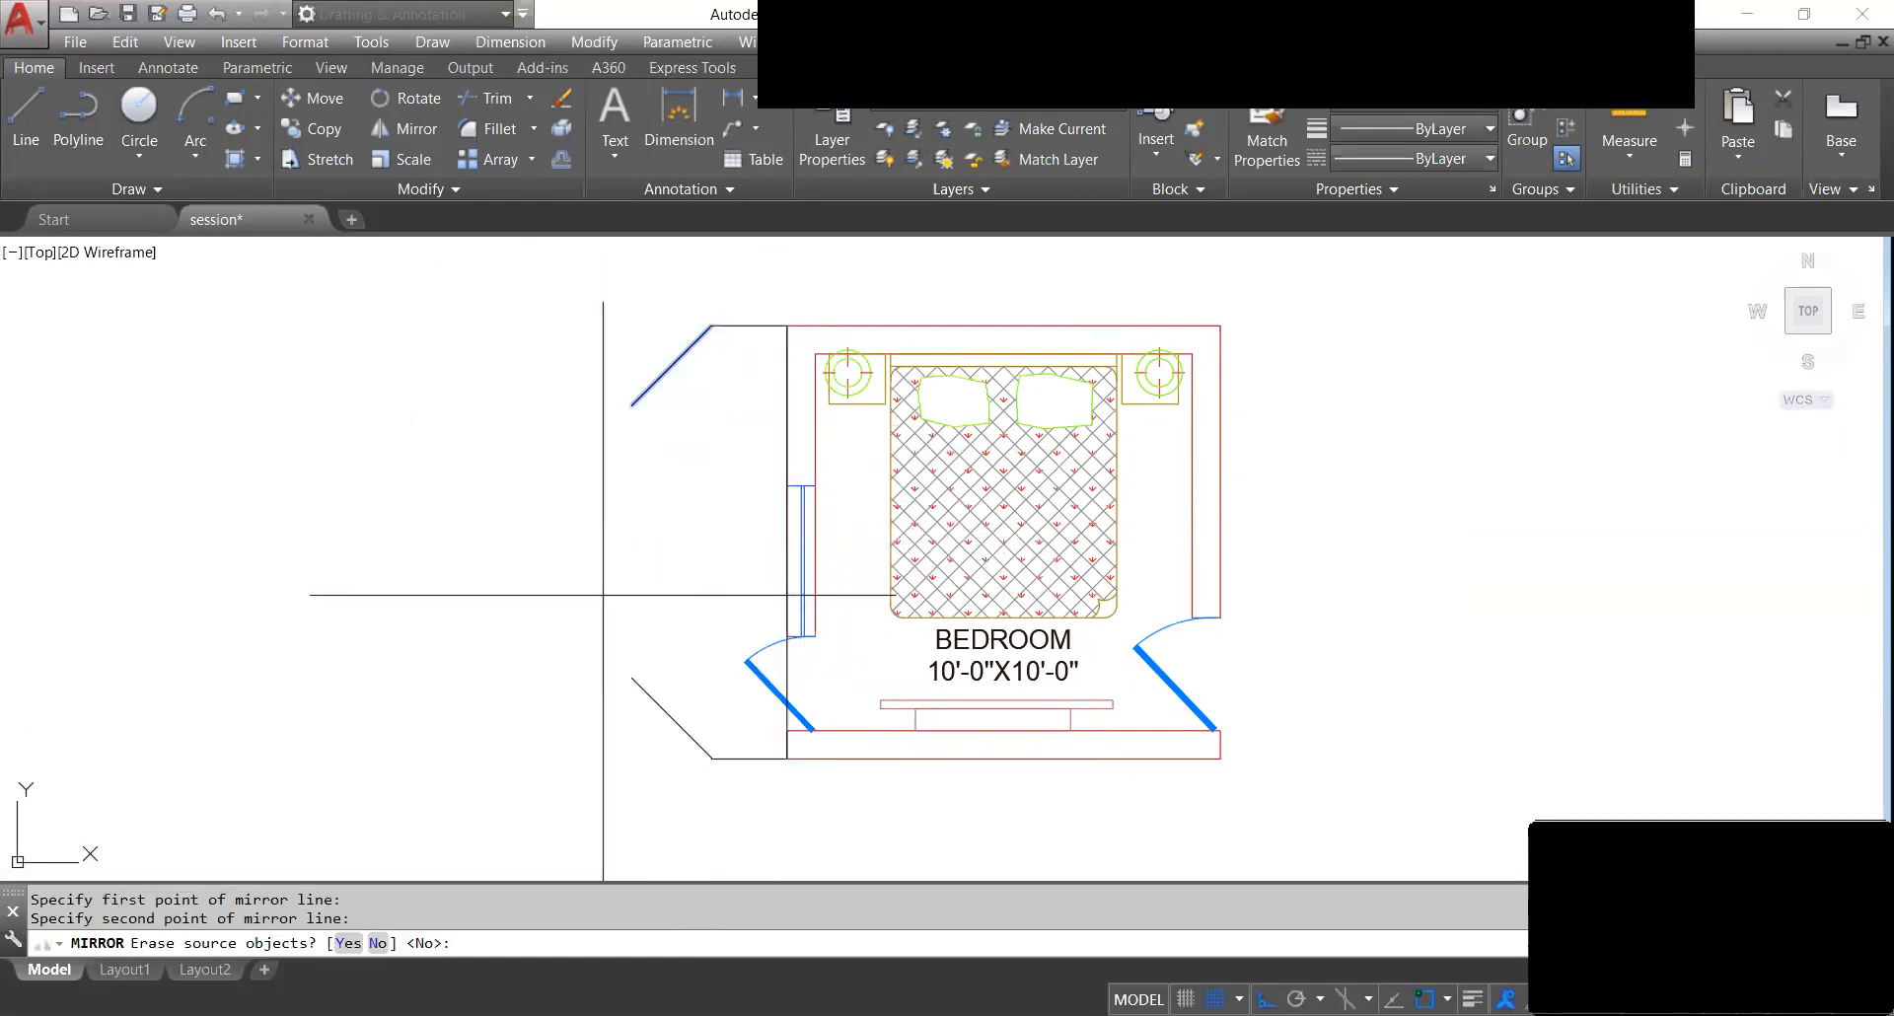
{"action": "type", "text": "y"}
{"action": "key", "text": "Return"}
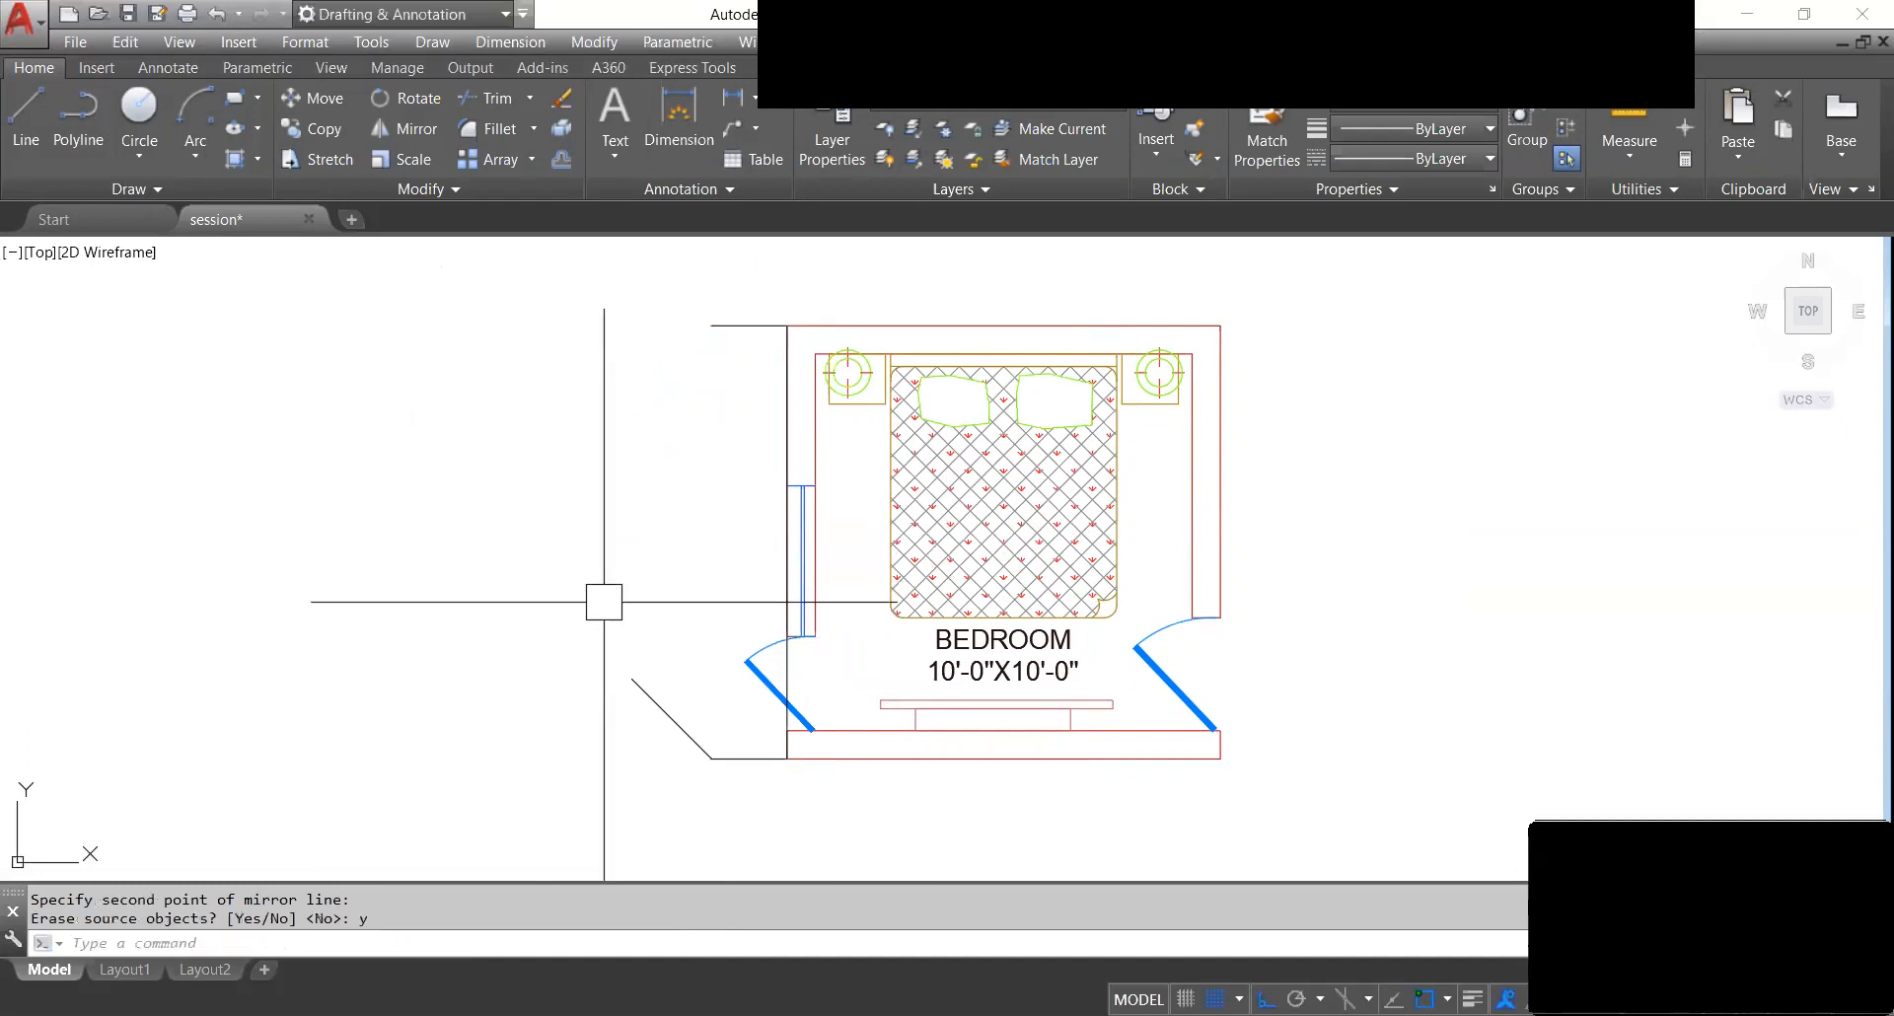
{"action": "key", "text": "ctrl+z"}
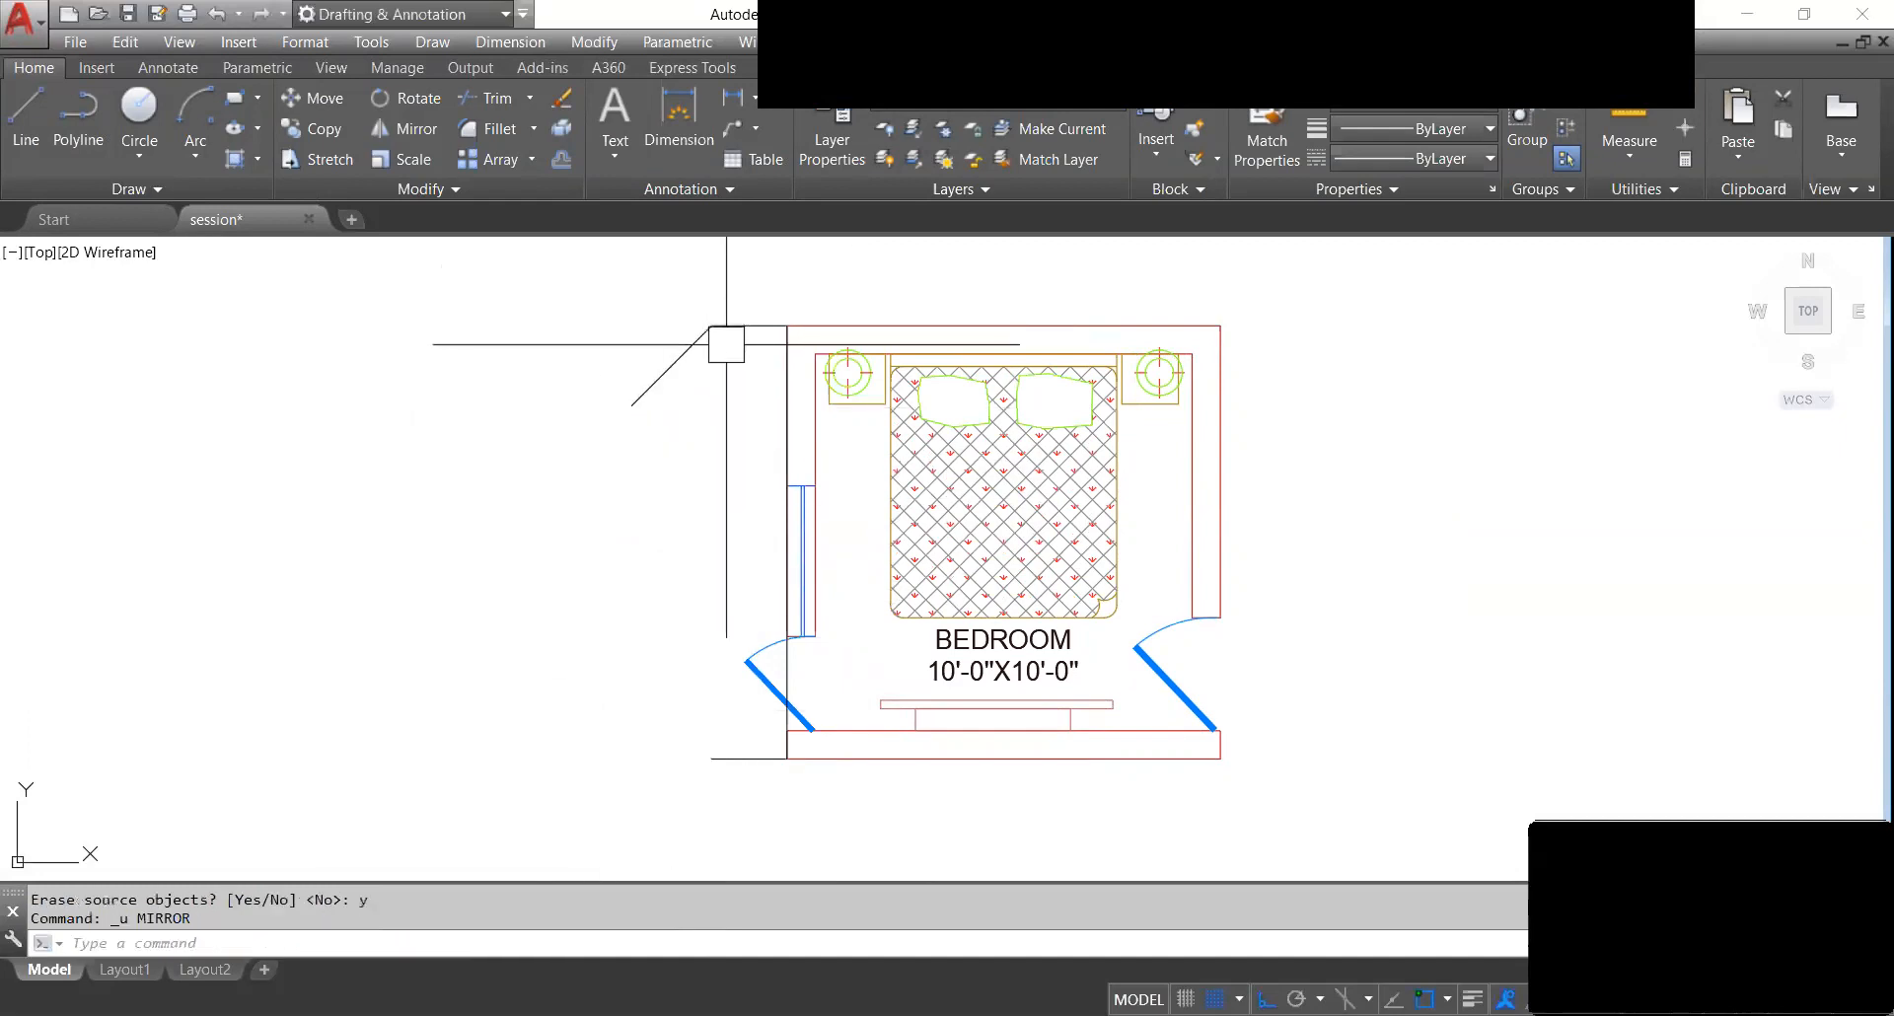
Mirror the slanted line to the lower 2' line about a horizontal axis through the guide line's midpoint, keeping the source line.
{"action": "left_click", "coordinate": [672, 365]}
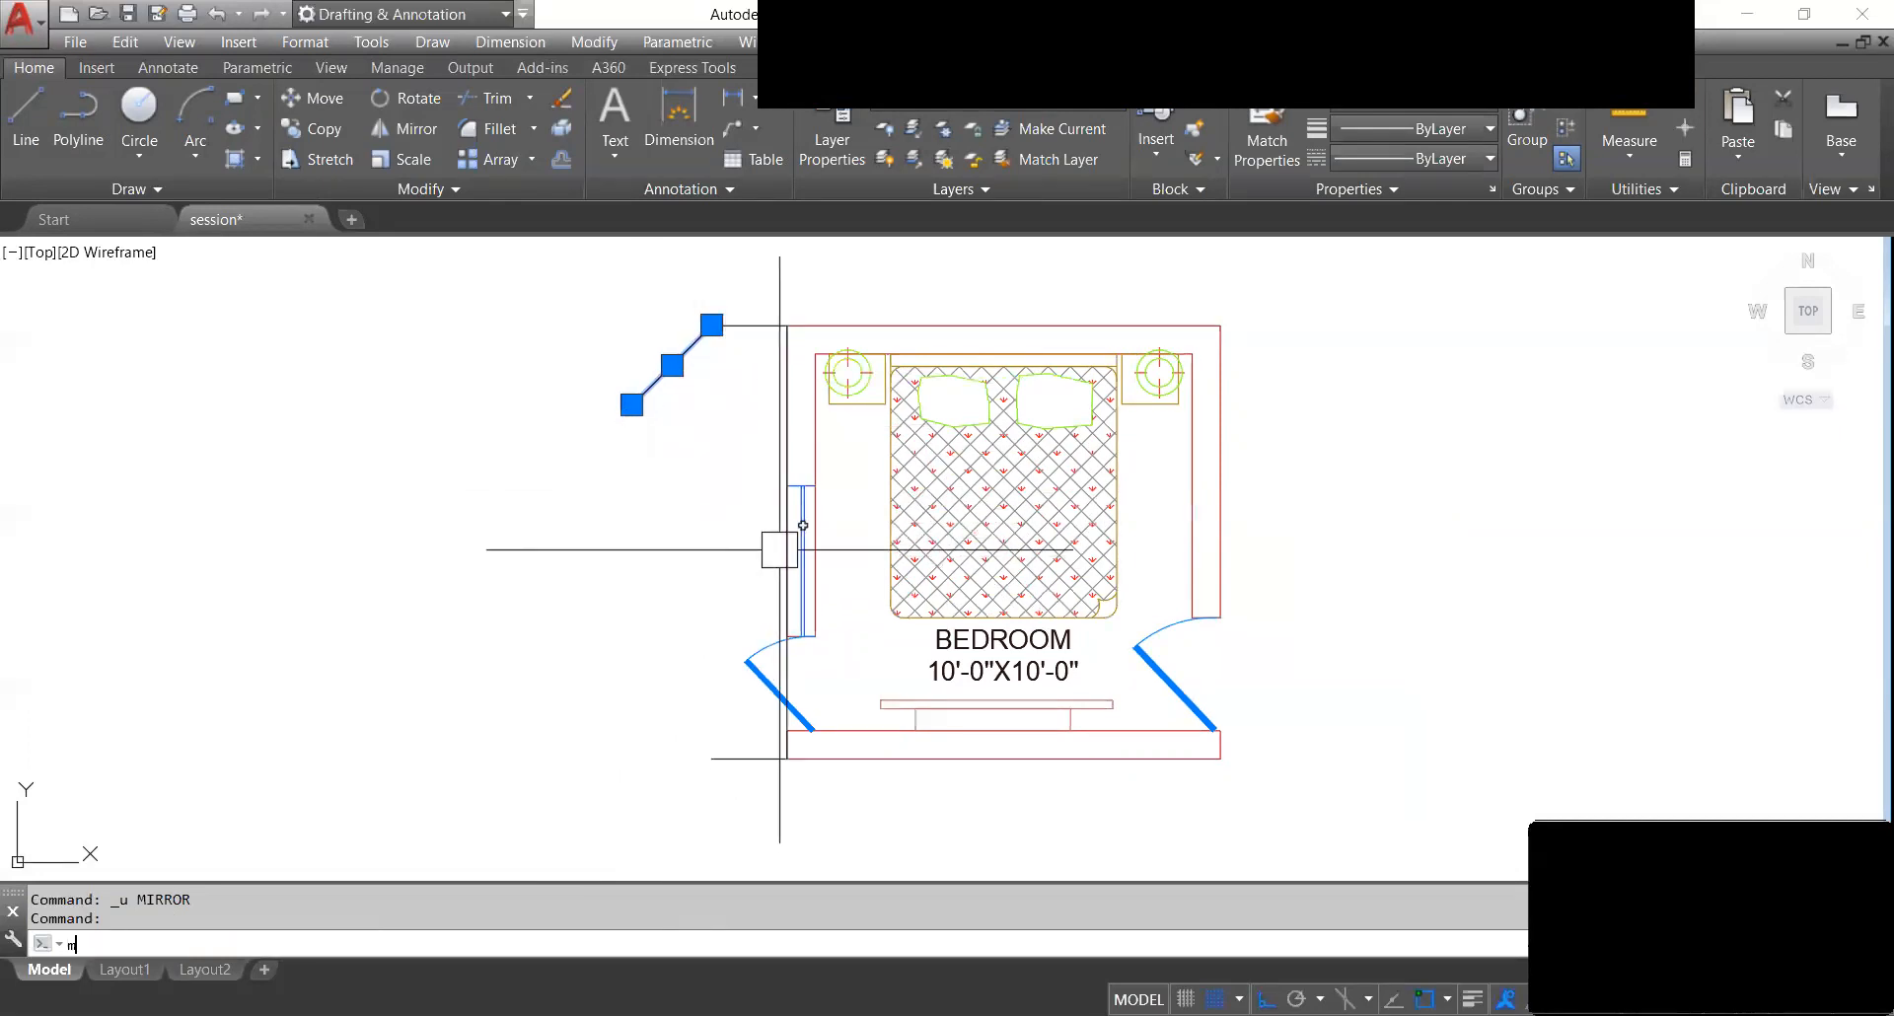
{"action": "type", "text": "i"}
{"action": "key", "text": "Return"}
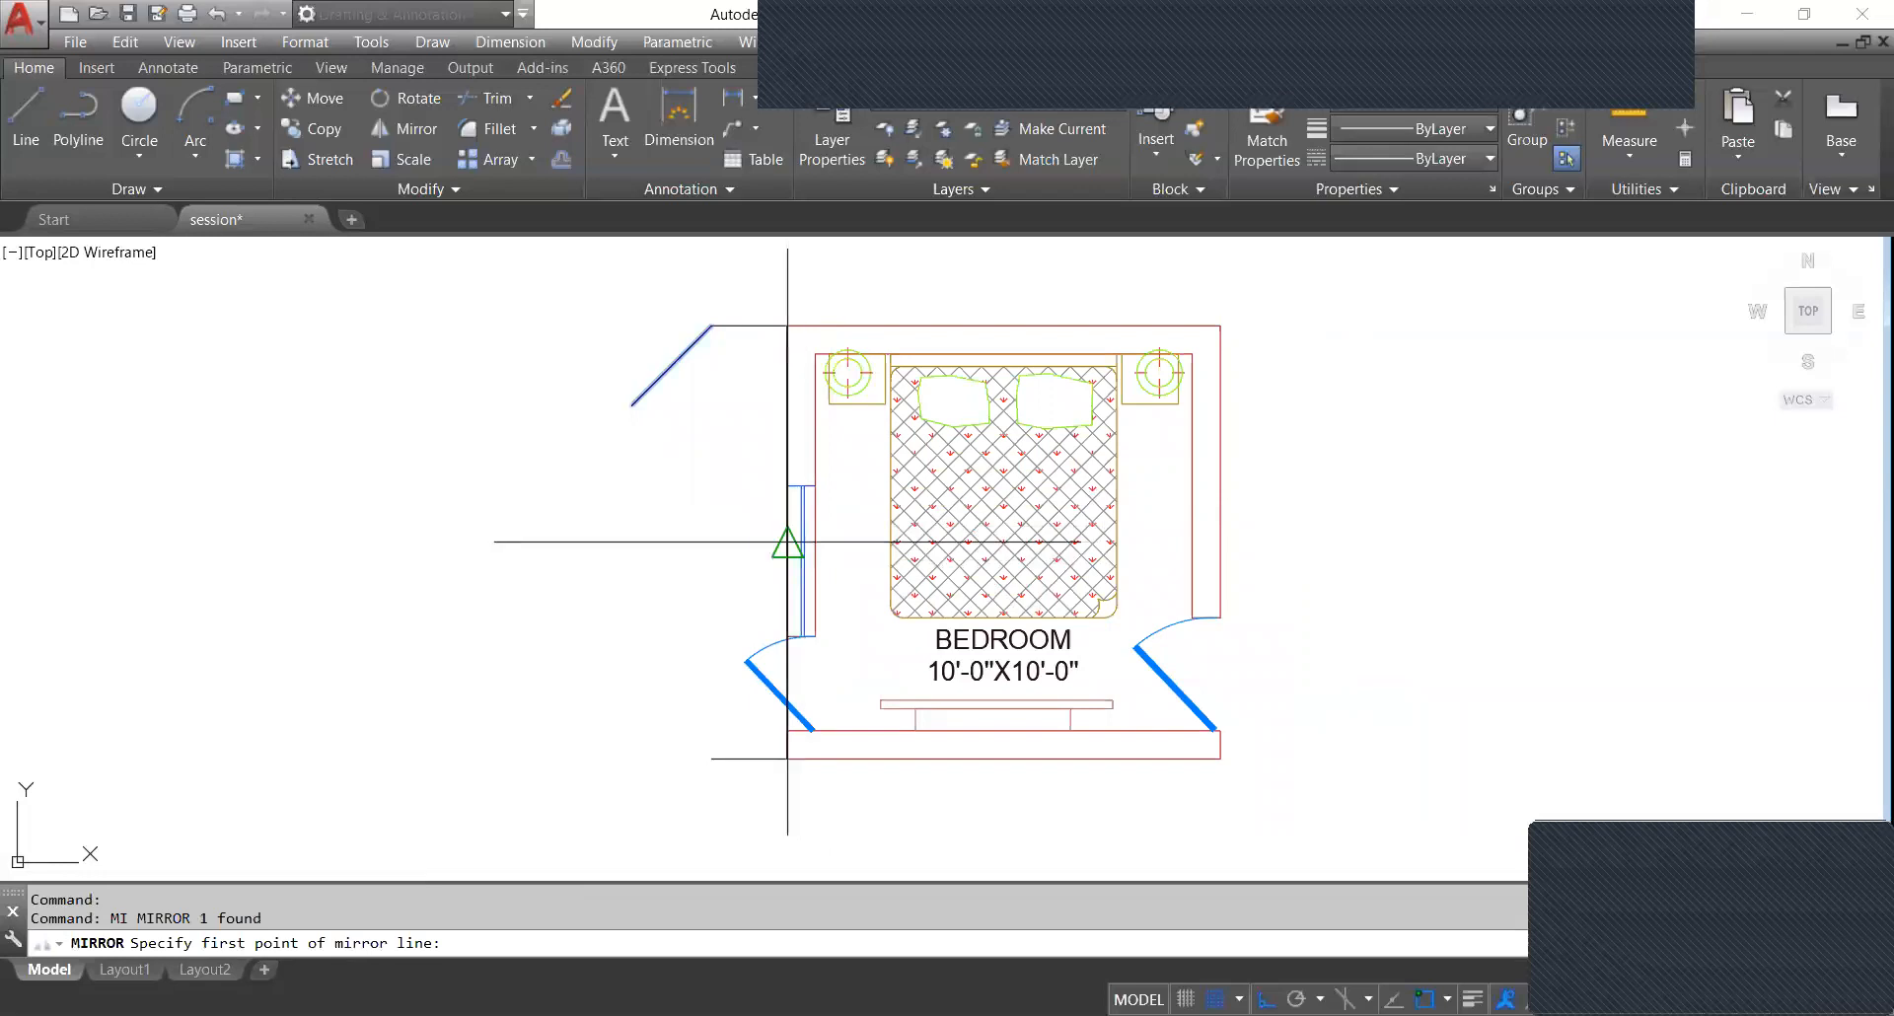
{"action": "left_click", "coordinate": [787, 541]}
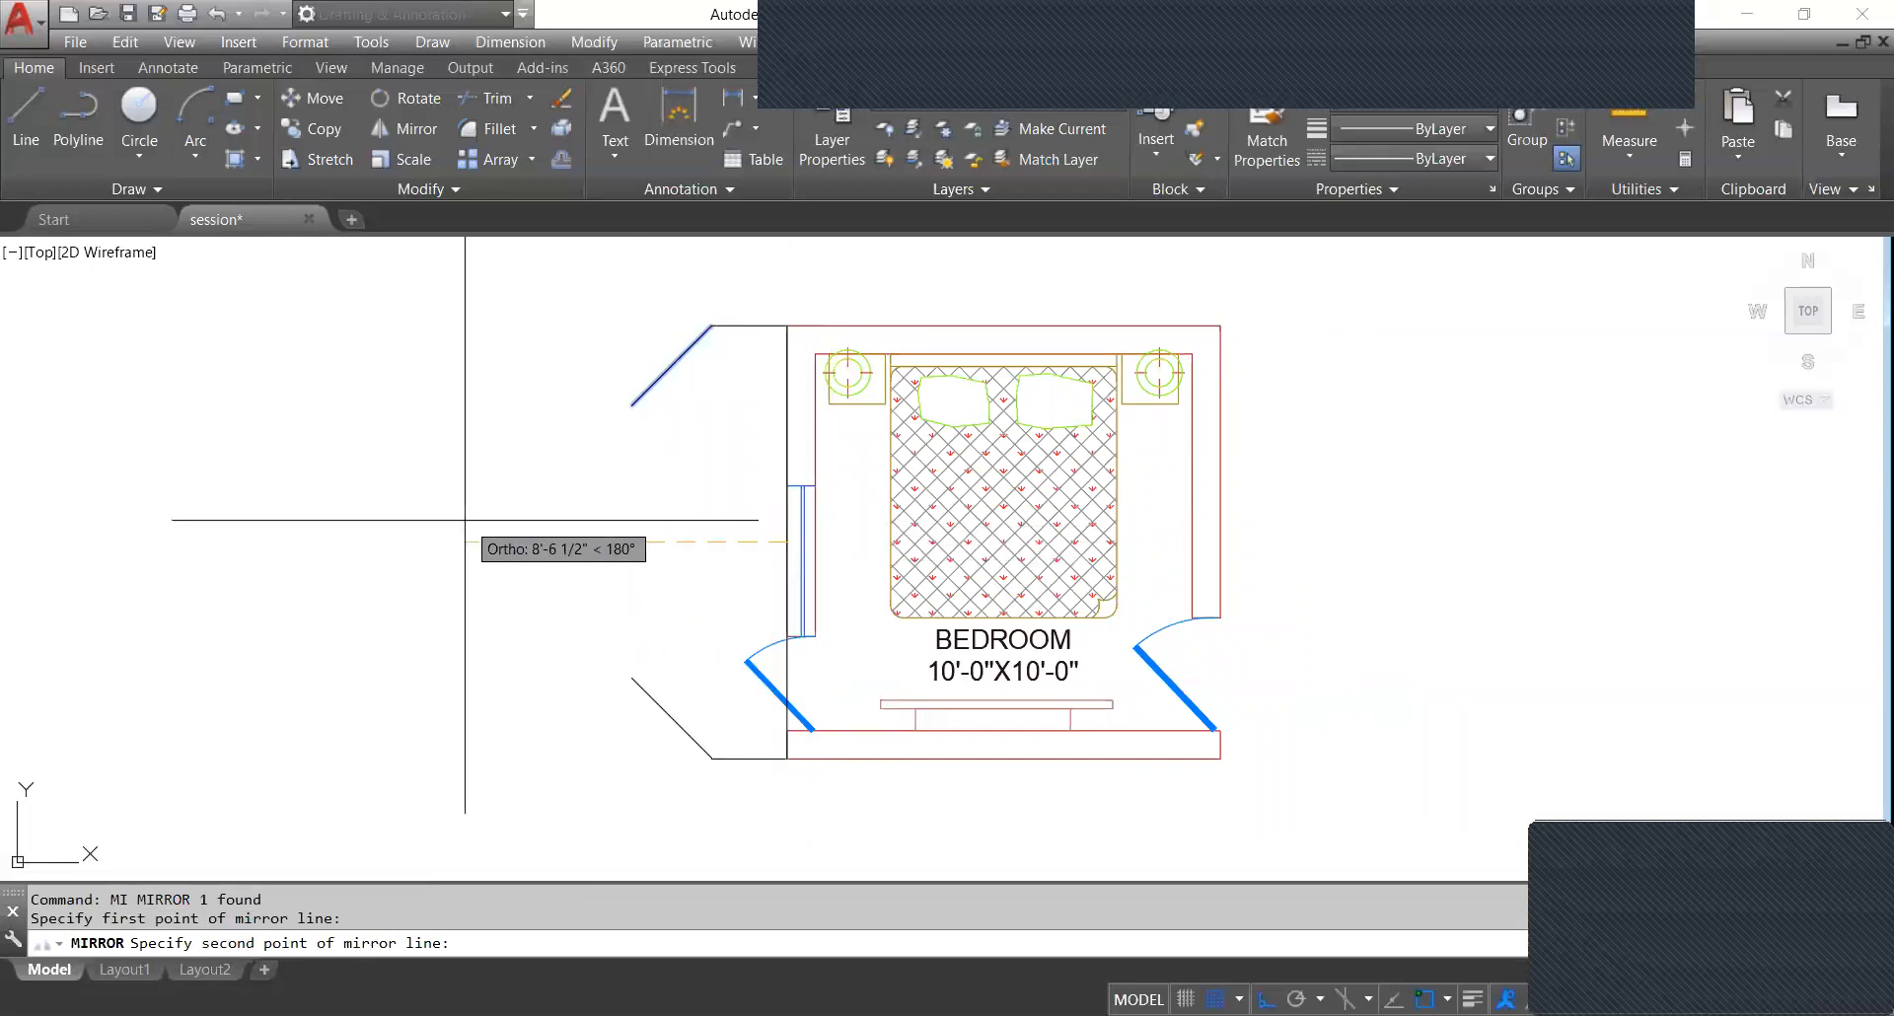
{"action": "left_click", "coordinate": [465, 520]}
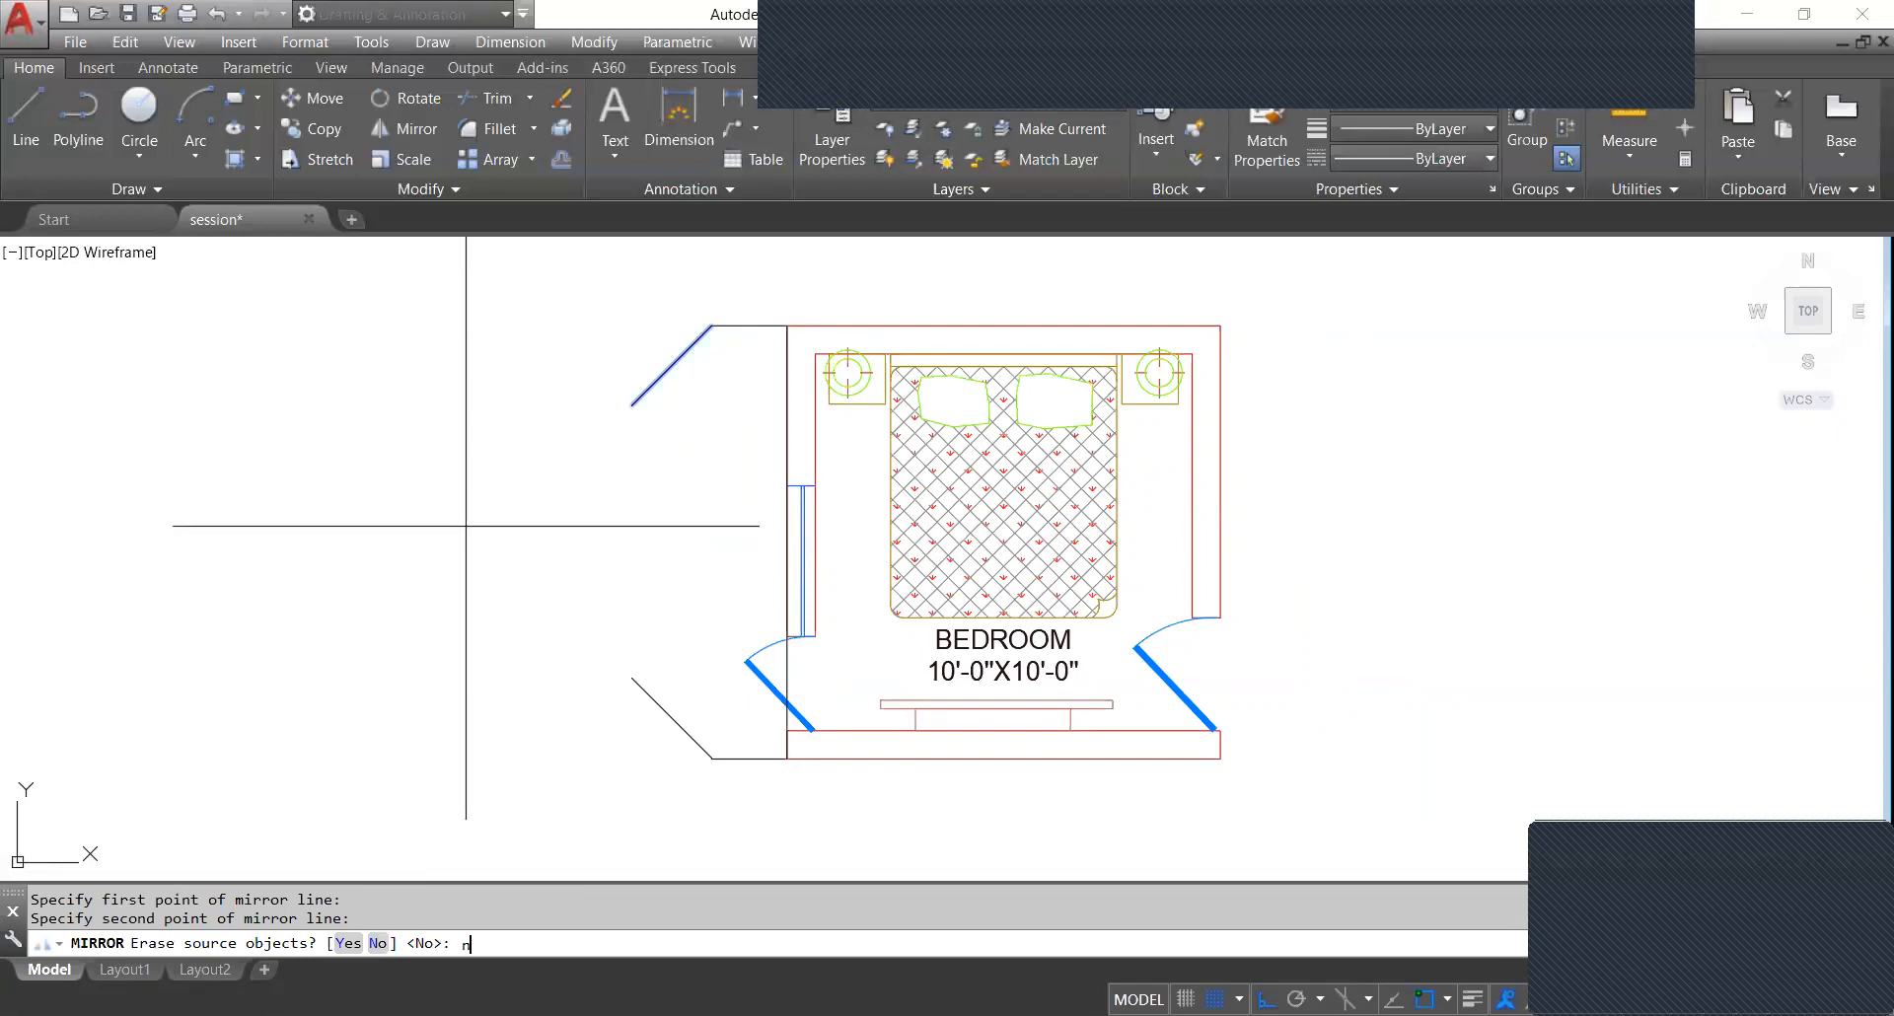
{"action": "type", "text": "n"}
{"action": "key", "text": "Return"}
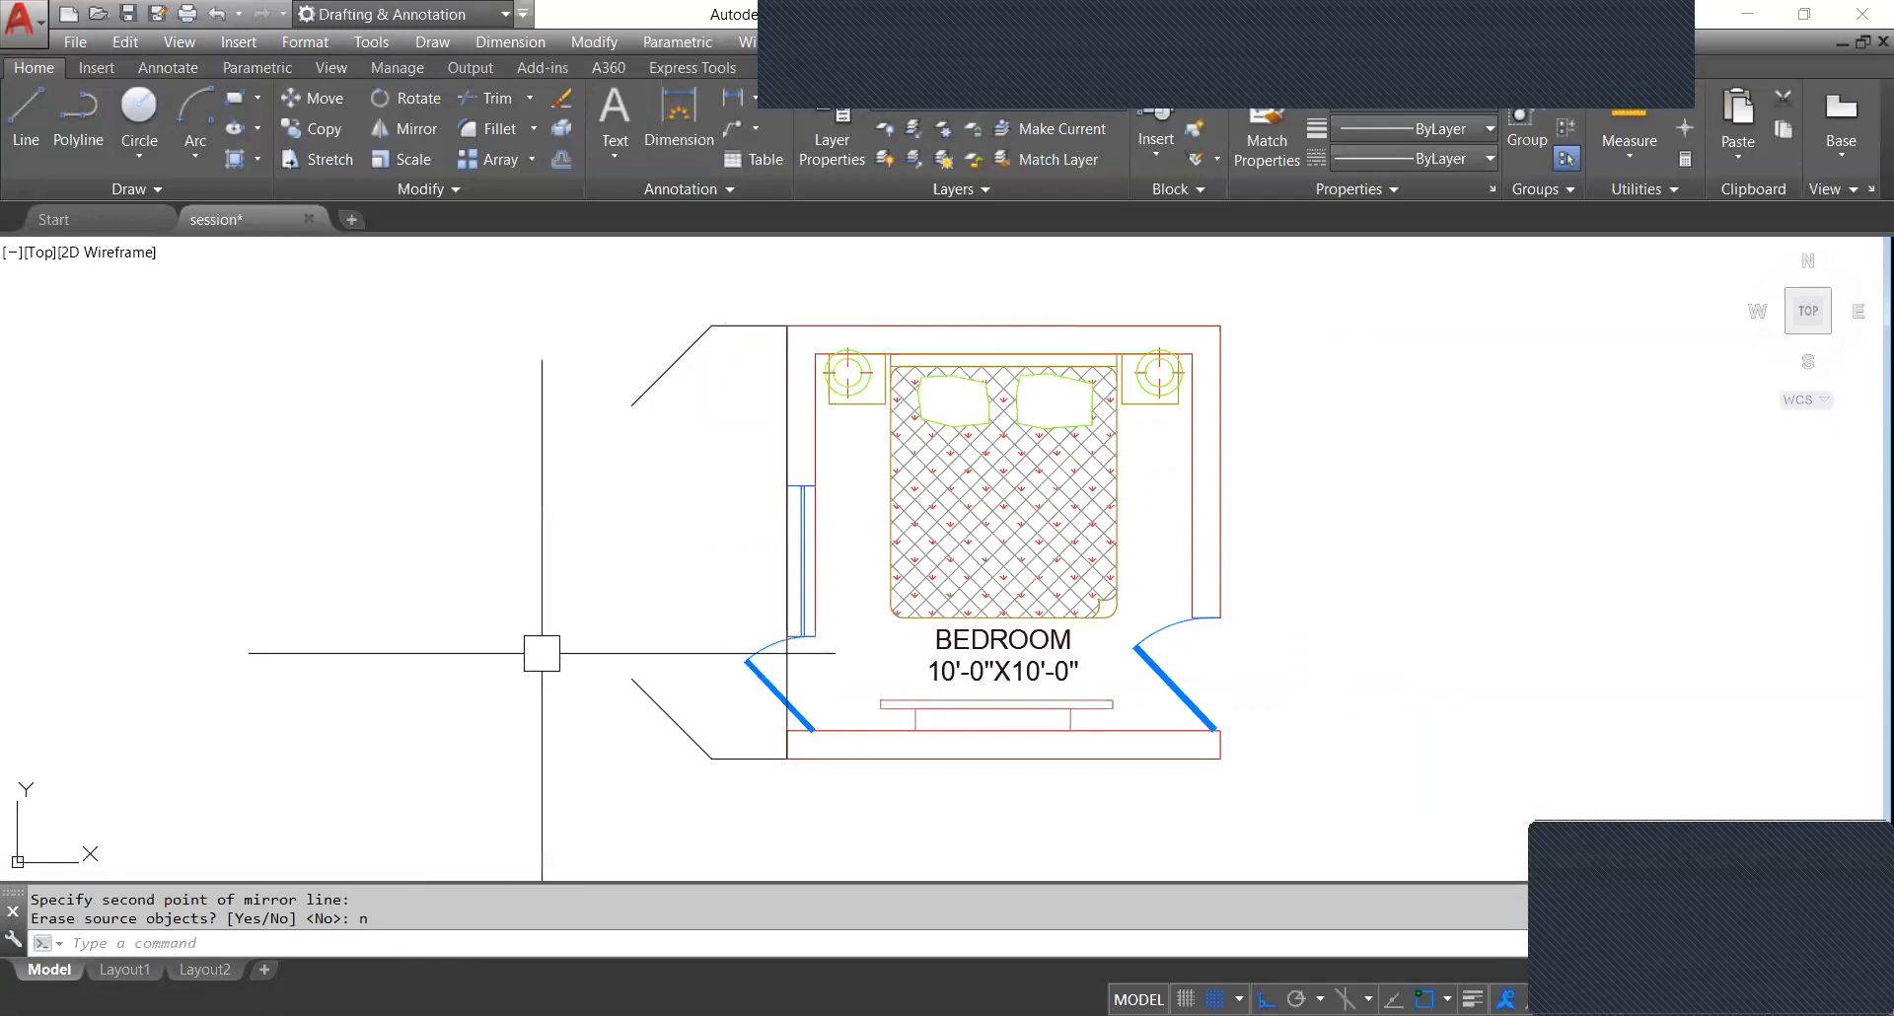
Close the angled outline with a vertical line joining the free ends of the two slanted lines.
{"action": "type", "text": "l"}
{"action": "key", "text": "Return"}
{"action": "left_click", "coordinate": [631, 404]}
{"action": "left_click", "coordinate": [631, 679]}
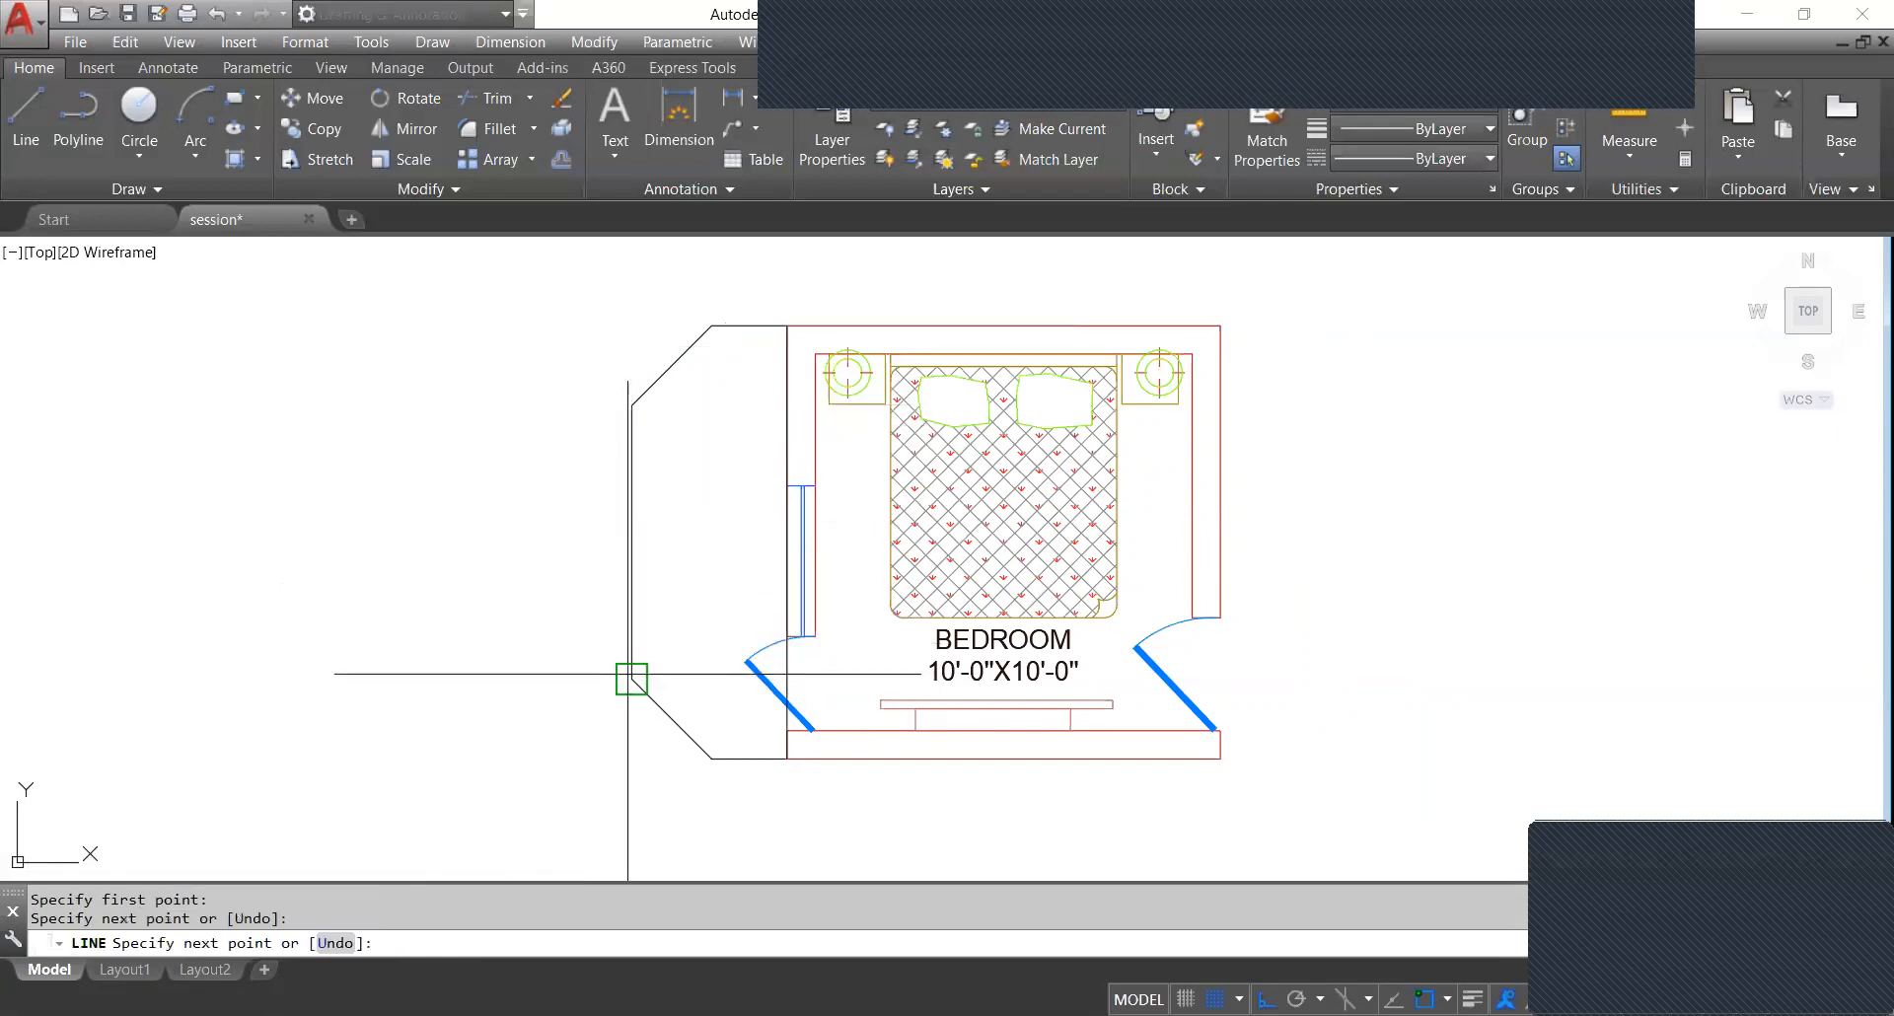
{"action": "key", "text": "Escape"}
Erase the vertical guide line along the window wall's outer face.
{"action": "scroll", "coordinate": [681, 632], "scroll_direction": "down", "scroll_amount": 2}
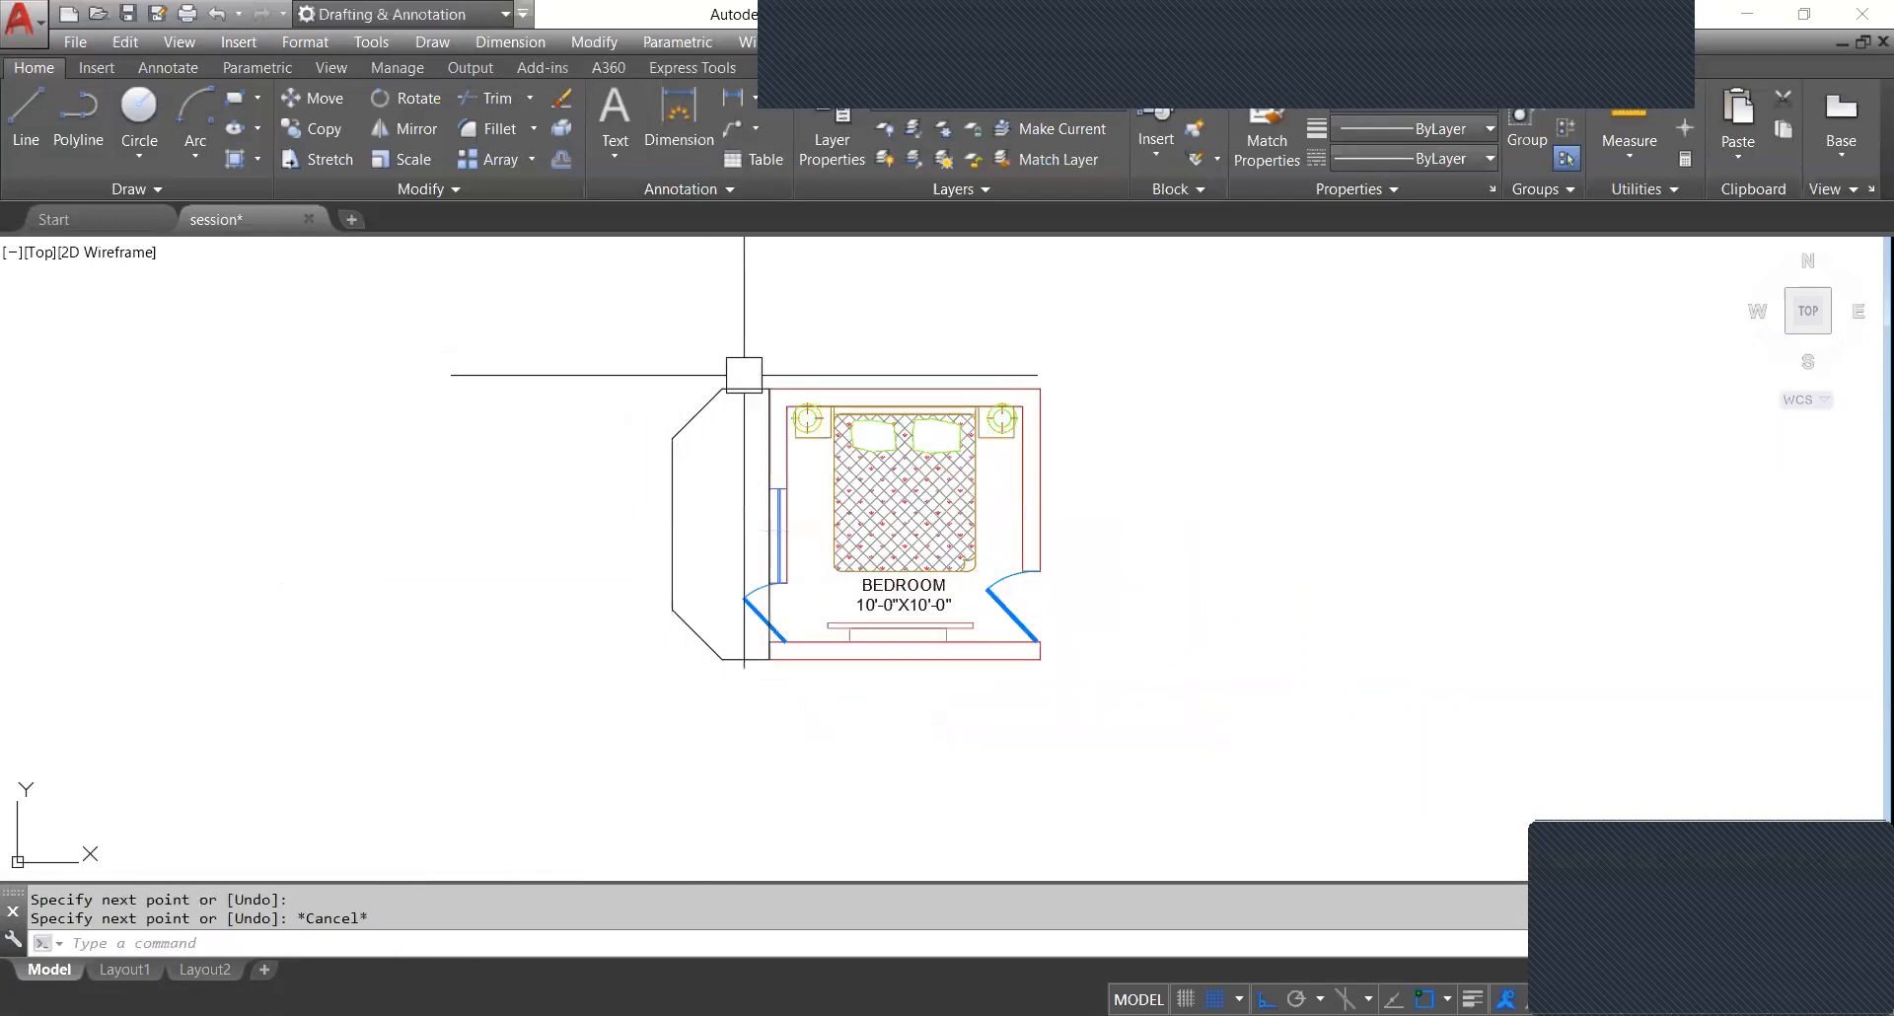
{"action": "left_click", "coordinate": [769, 434]}
{"action": "key", "text": "Delete"}
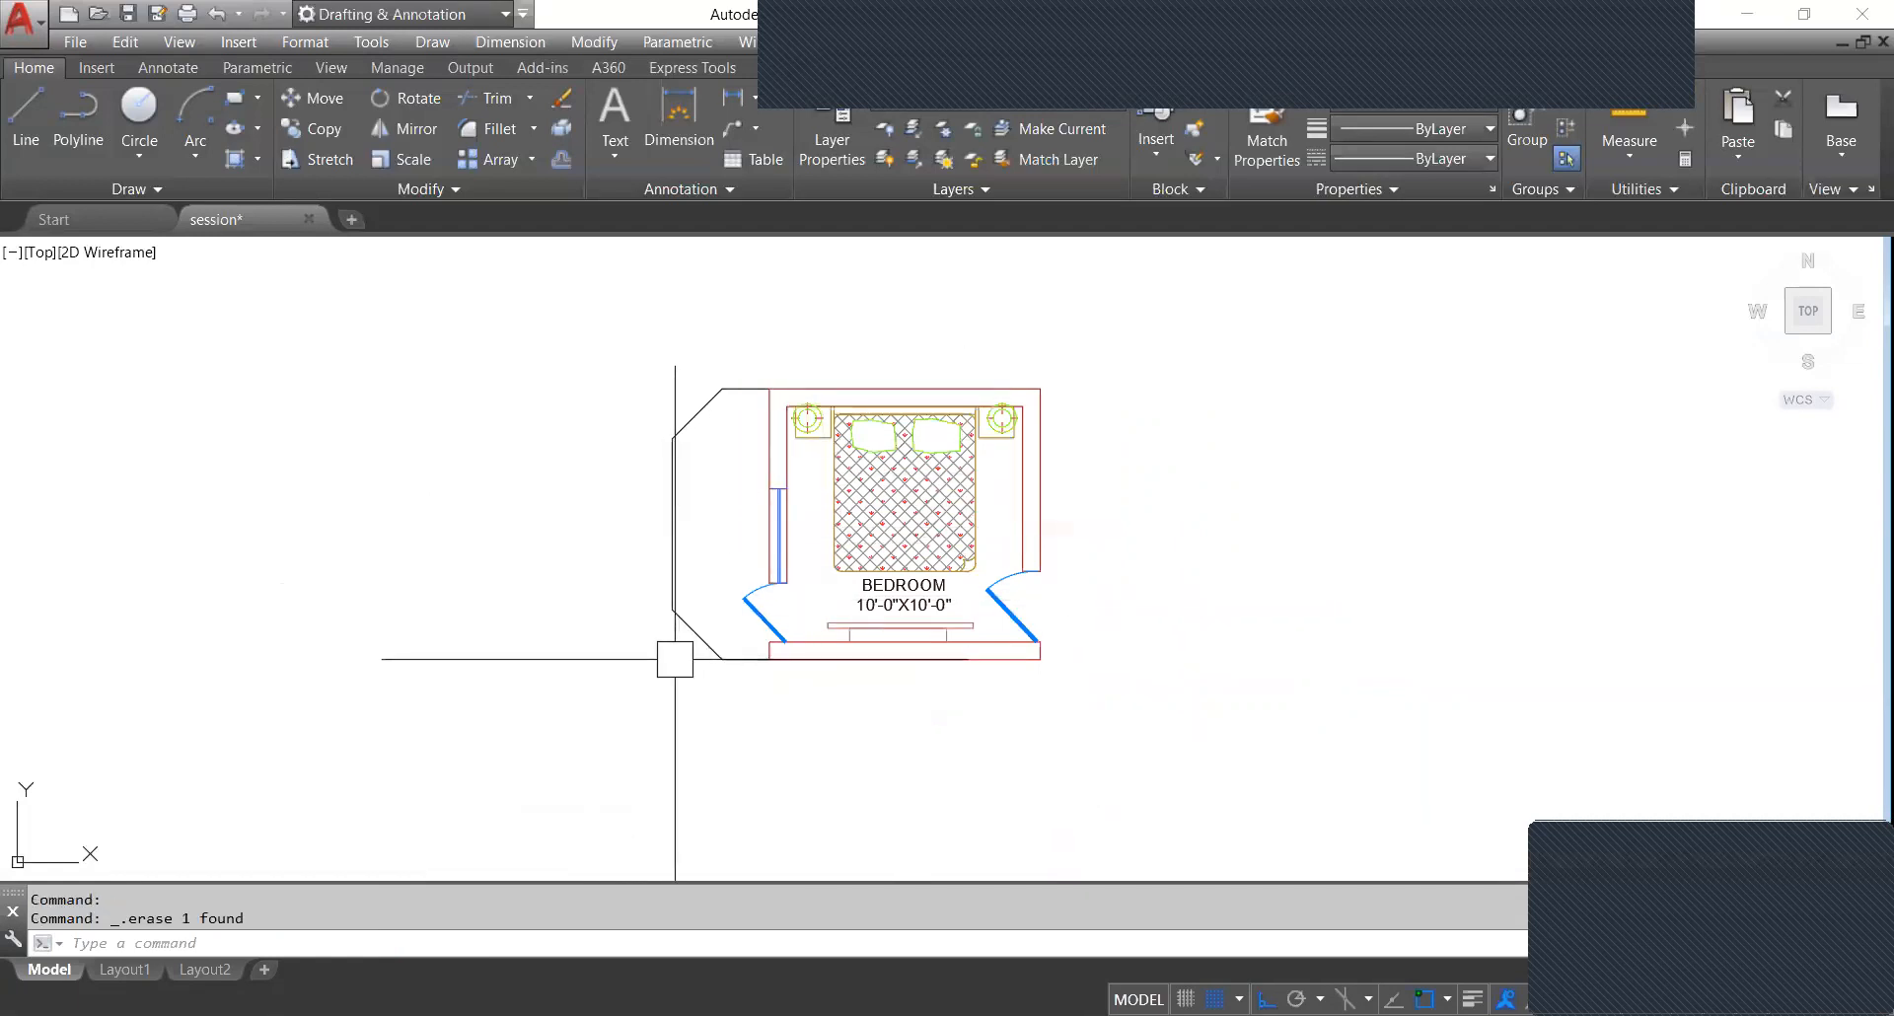
{"action": "scroll", "coordinate": [651, 533], "scroll_direction": "down", "scroll_amount": 2}
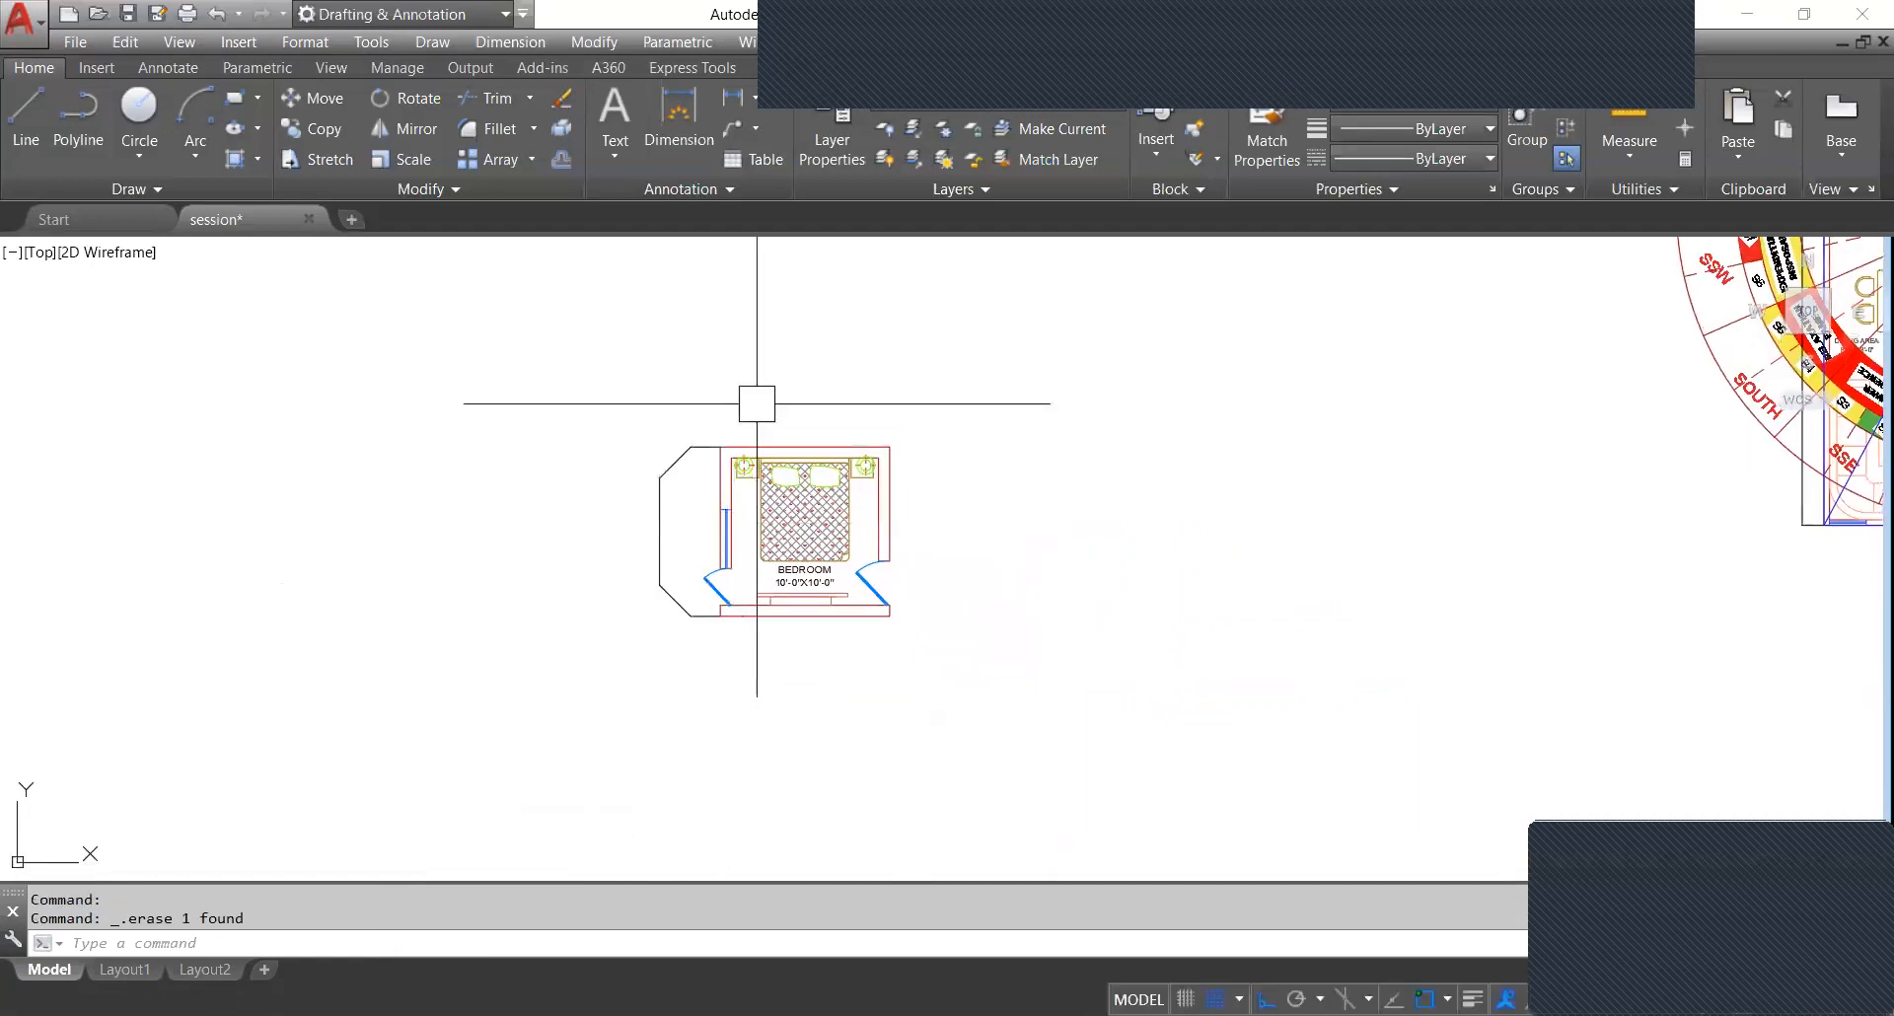
{"action": "scroll", "coordinate": [681, 567], "scroll_direction": "down", "scroll_amount": 4}
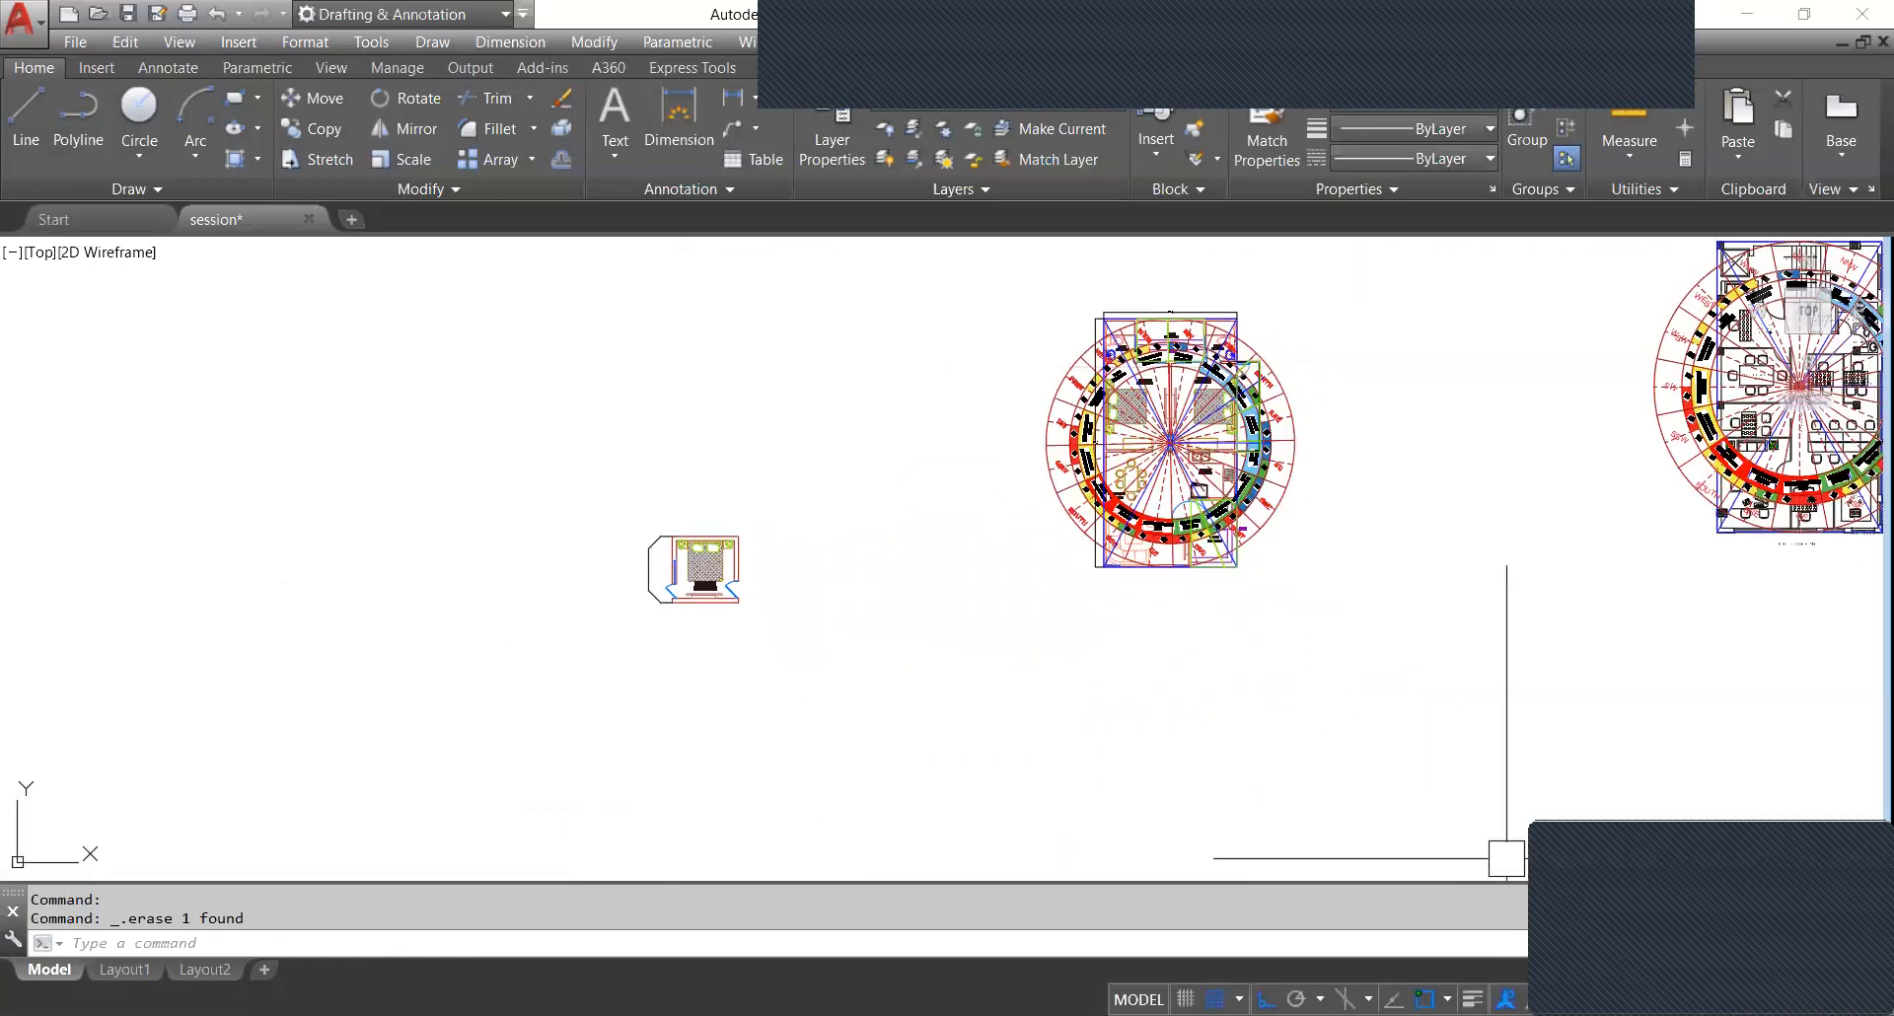
{"action": "scroll", "coordinate": [816, 466], "scroll_direction": "down", "scroll_amount": 3}
{"action": "scroll", "coordinate": [803, 385], "scroll_direction": "up", "scroll_amount": 5}
{"action": "middle_click_drag", "start_coordinate": [799, 453], "coordinate": [791, 524]}
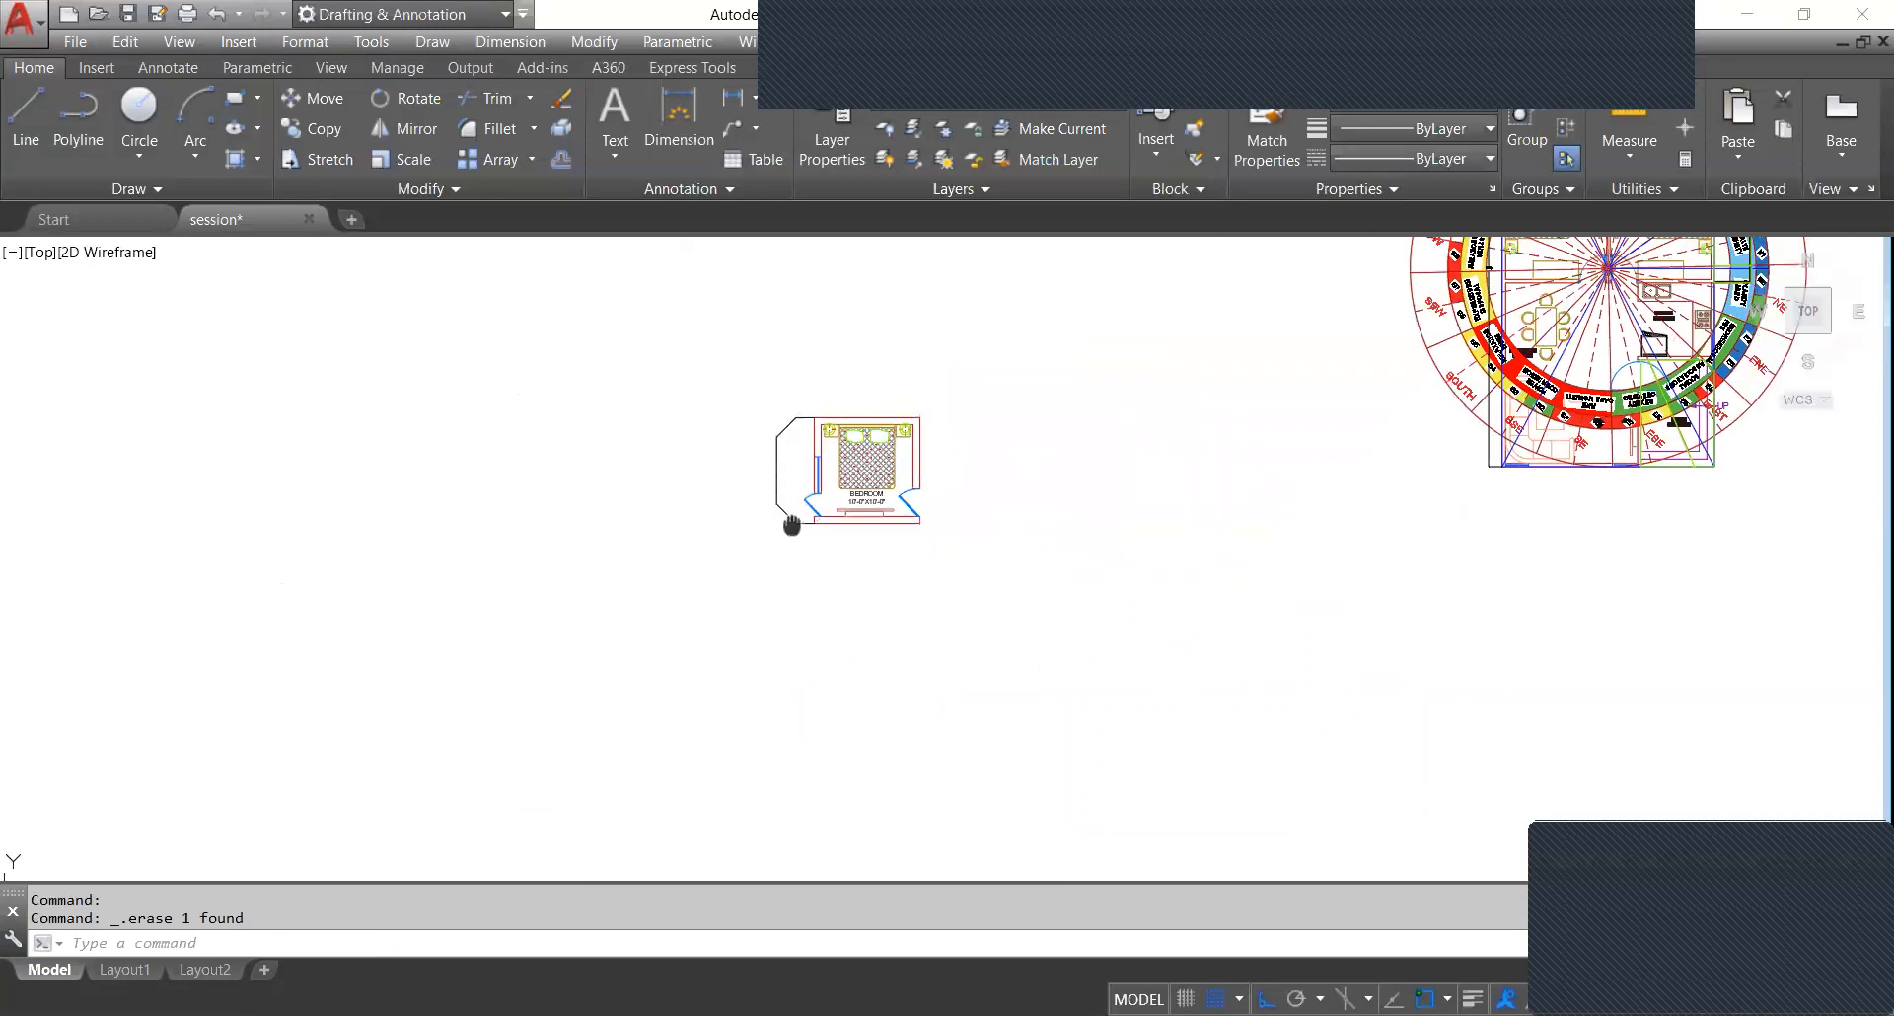
{"action": "scroll", "coordinate": [803, 499], "scroll_direction": "down", "scroll_amount": 4}
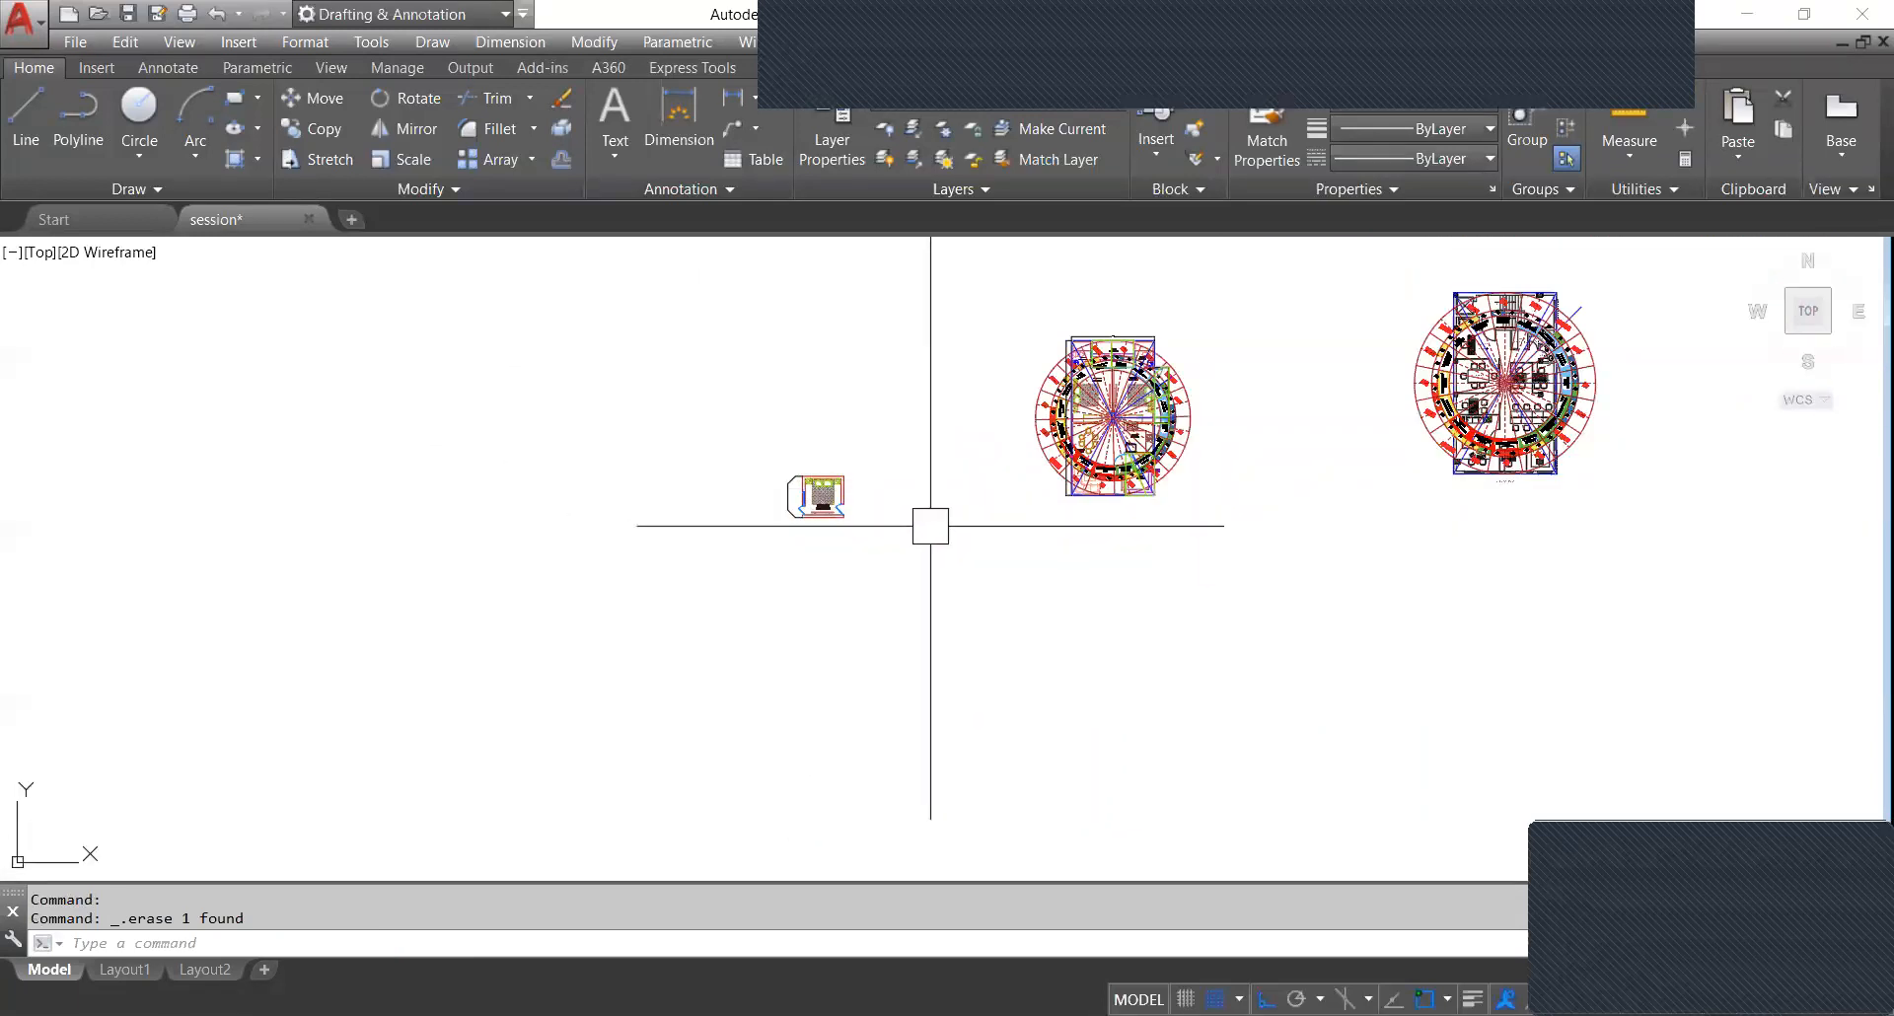